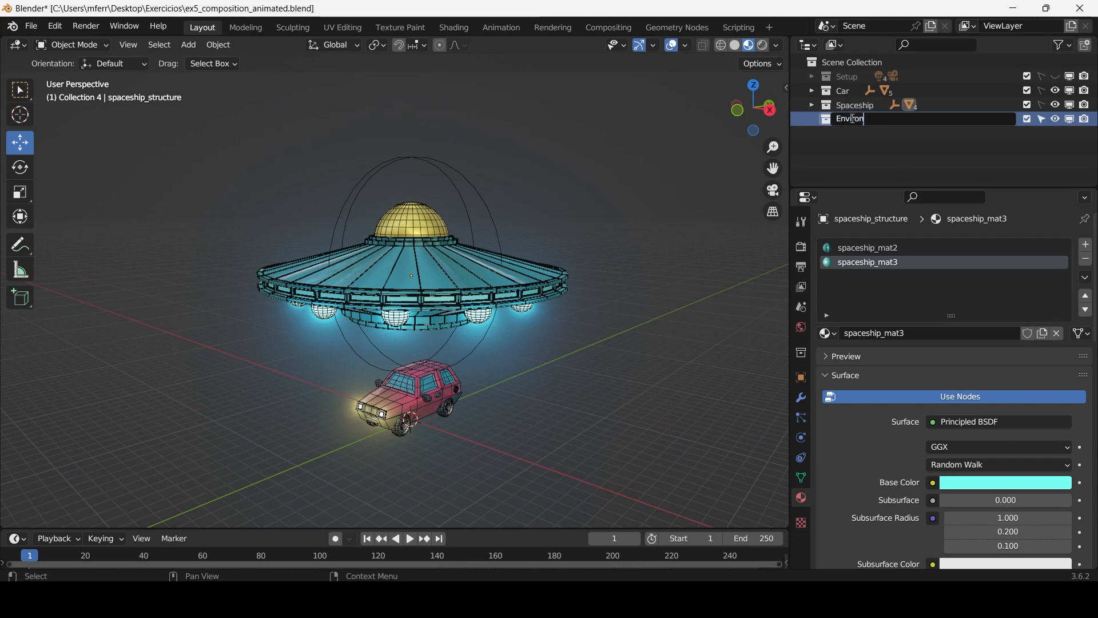
Finish renaming the new collection as Environment.
{"action": "type", "text": "t"}
{"action": "key", "text": "Return"}
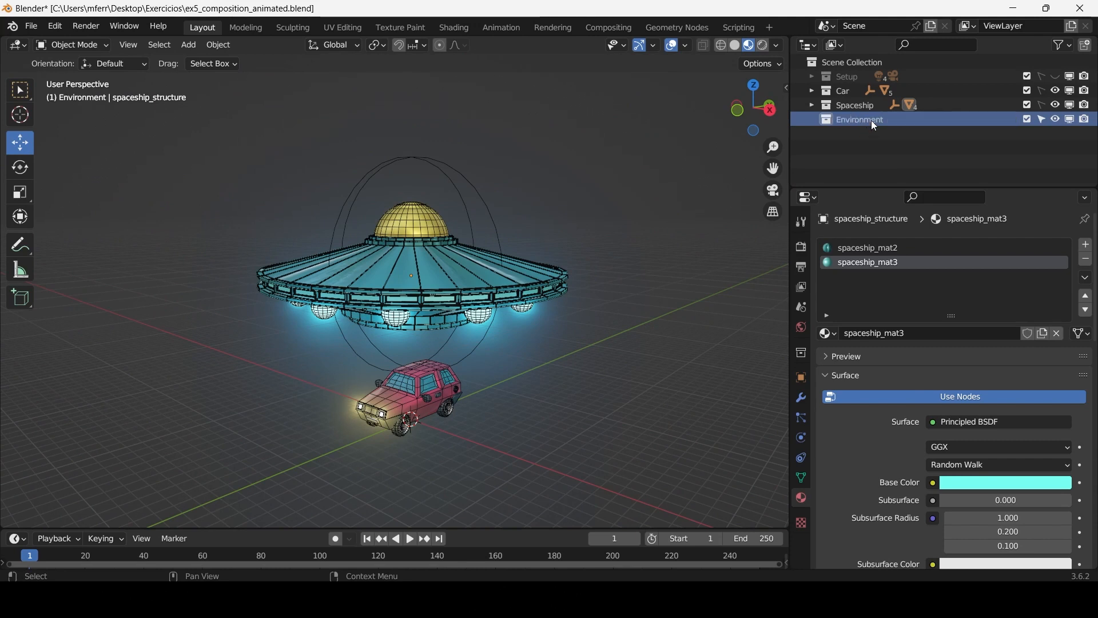
Add a mesh plane beneath the spaceship and car, inside the Environment collection.
{"action": "scroll", "coordinate": [297, 294], "scroll_direction": "down", "scroll_amount": 2}
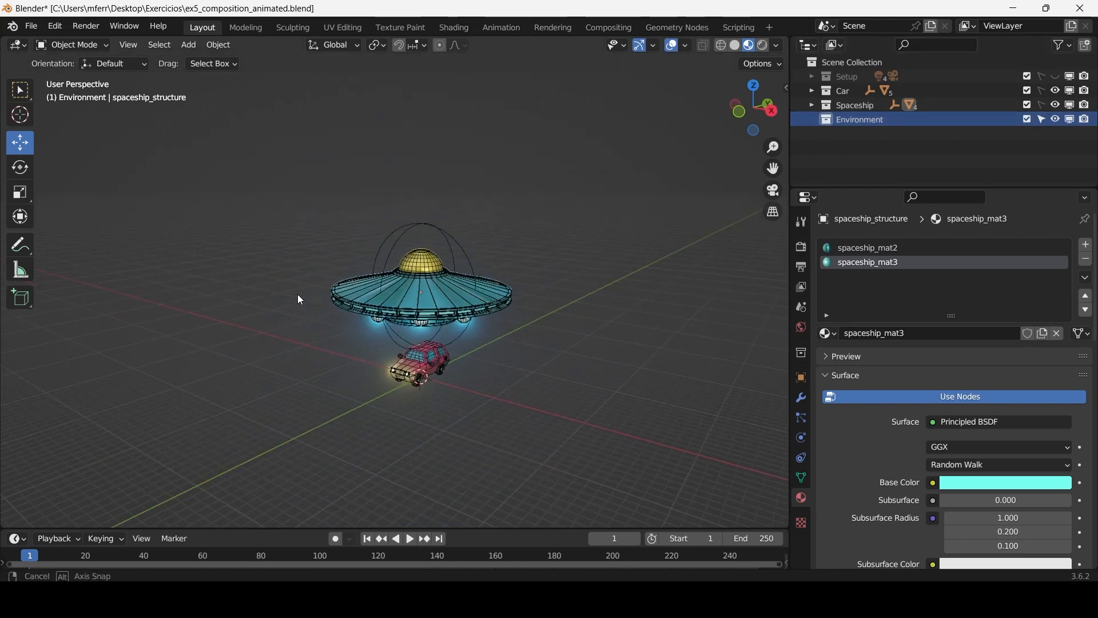
{"action": "scroll", "coordinate": [458, 318], "scroll_direction": "up", "scroll_amount": 4}
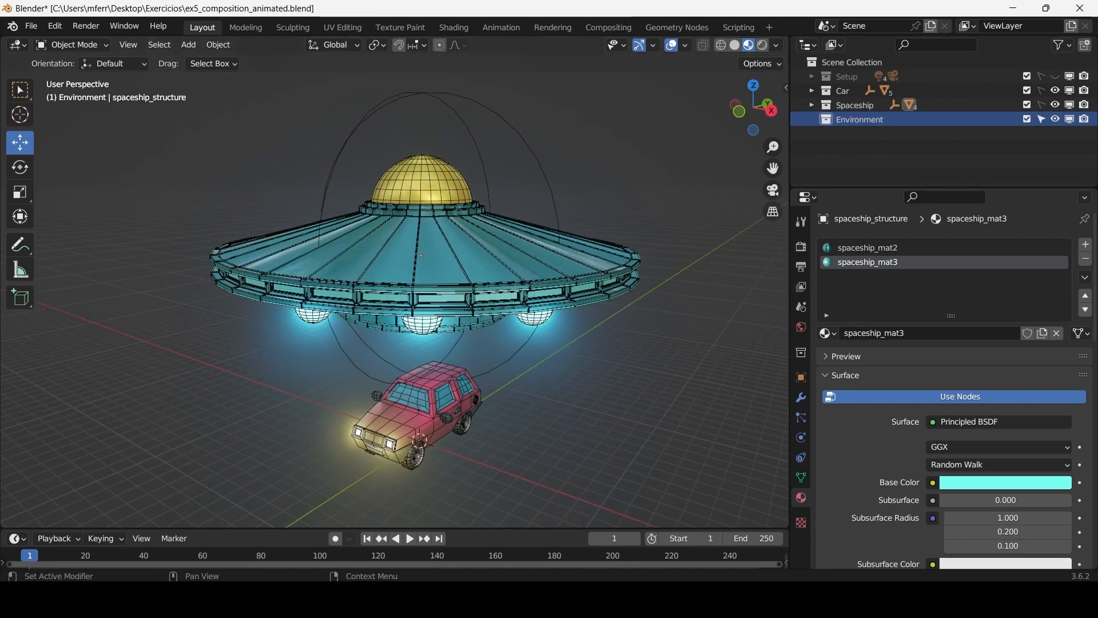
{"action": "left_click", "coordinate": [182, 49]}
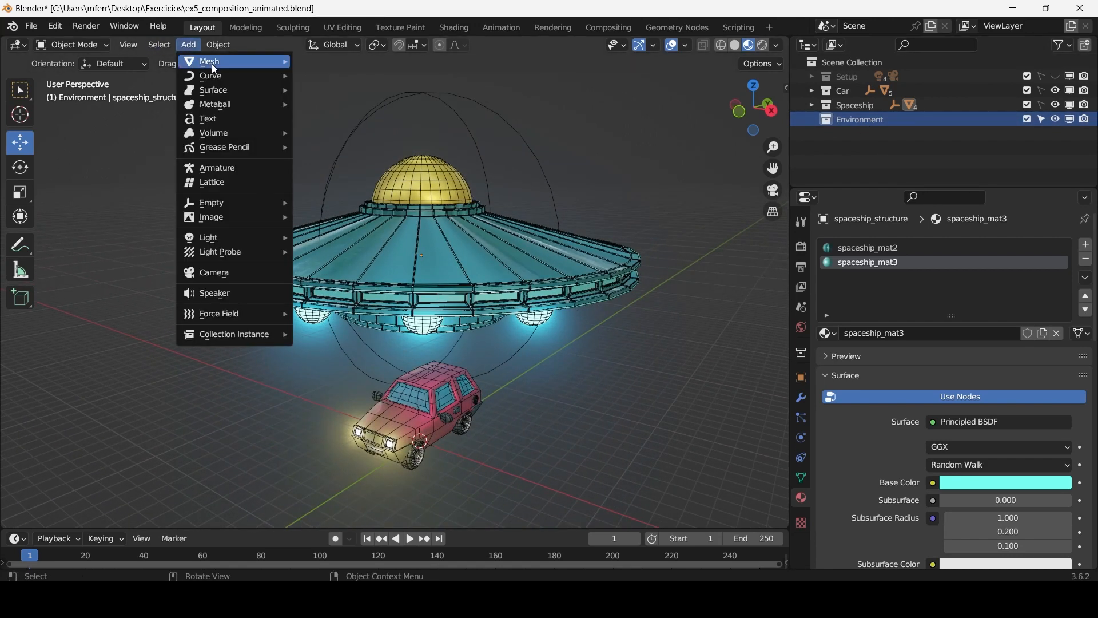
{"action": "mouse_move", "coordinate": [211, 64]}
{"action": "left_click", "coordinate": [393, 63]}
{"action": "middle_click_drag", "start_coordinate": [493, 342], "coordinate": [485, 339]}
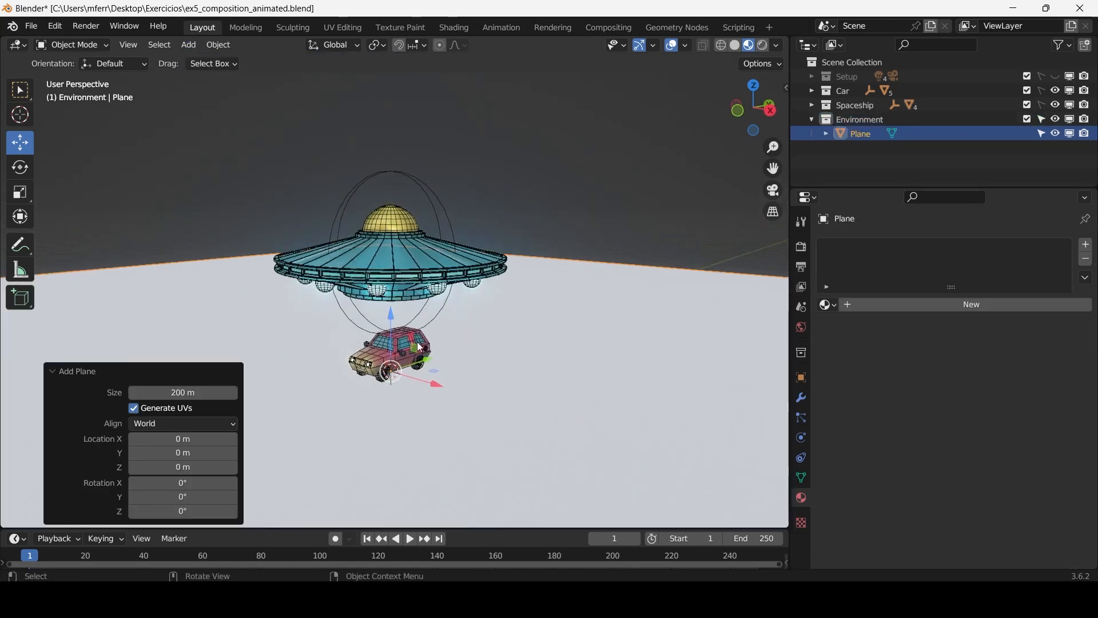
Try the plane at sizes of 1 m, 24.4 m and 100 m, and set it back to 200 m.
{"action": "left_click", "coordinate": [176, 395]}
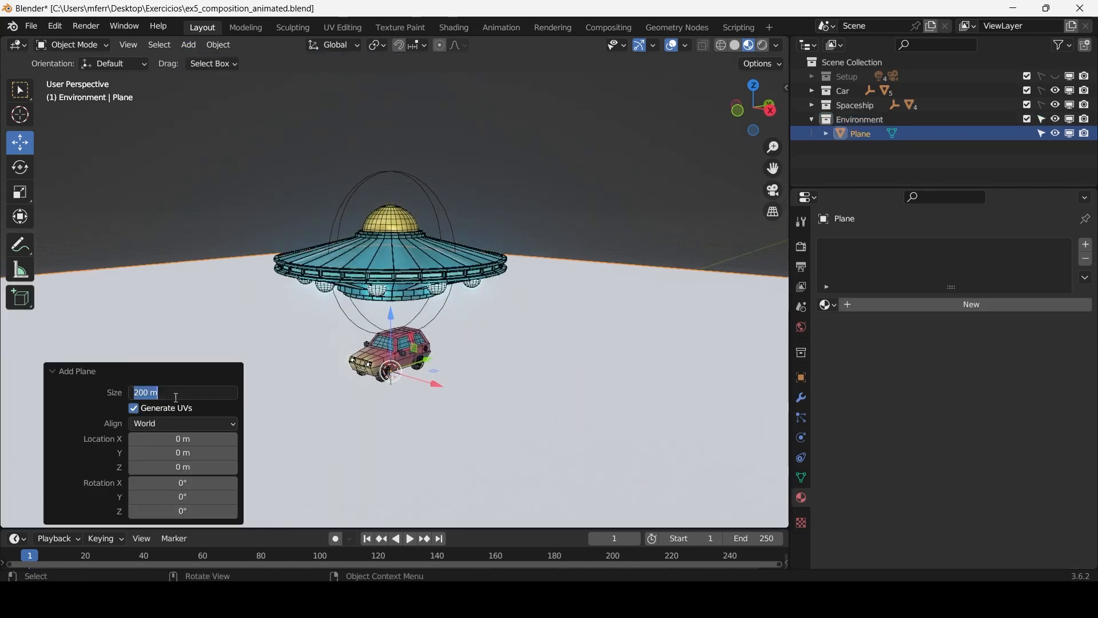
{"action": "key", "text": "Return"}
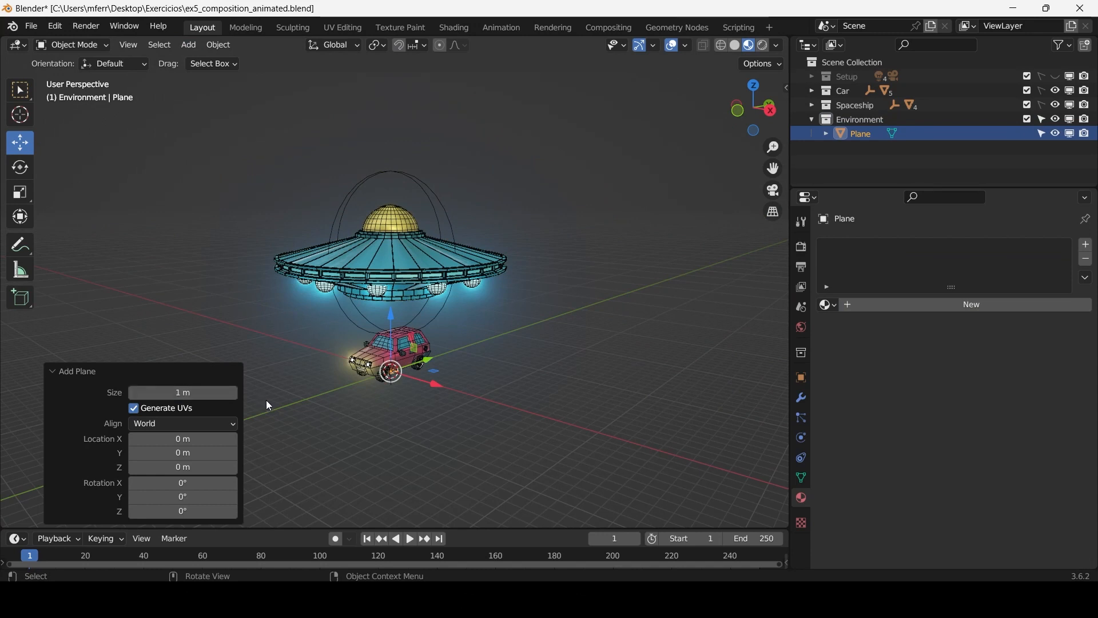
{"action": "left_click_drag", "start_coordinate": [180, 393], "coordinate": [538, 341]}
{"action": "left_click", "coordinate": [183, 392]}
{"action": "left_click_drag", "start_coordinate": [183, 393], "coordinate": [100, 427]}
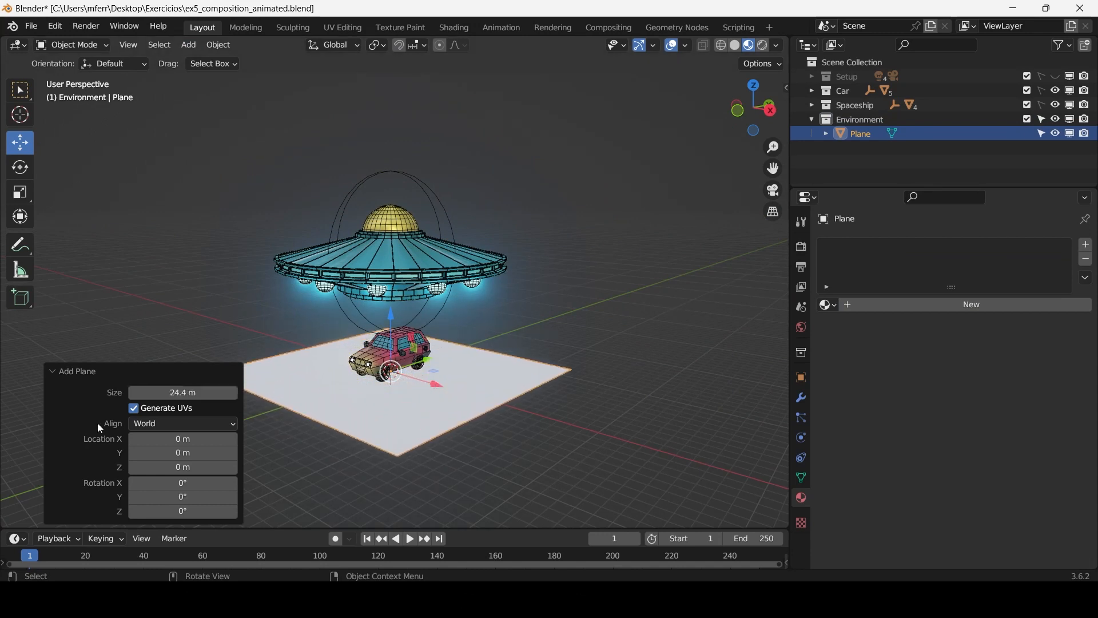
{"action": "left_click", "coordinate": [191, 394]}
{"action": "key", "text": "Return"}
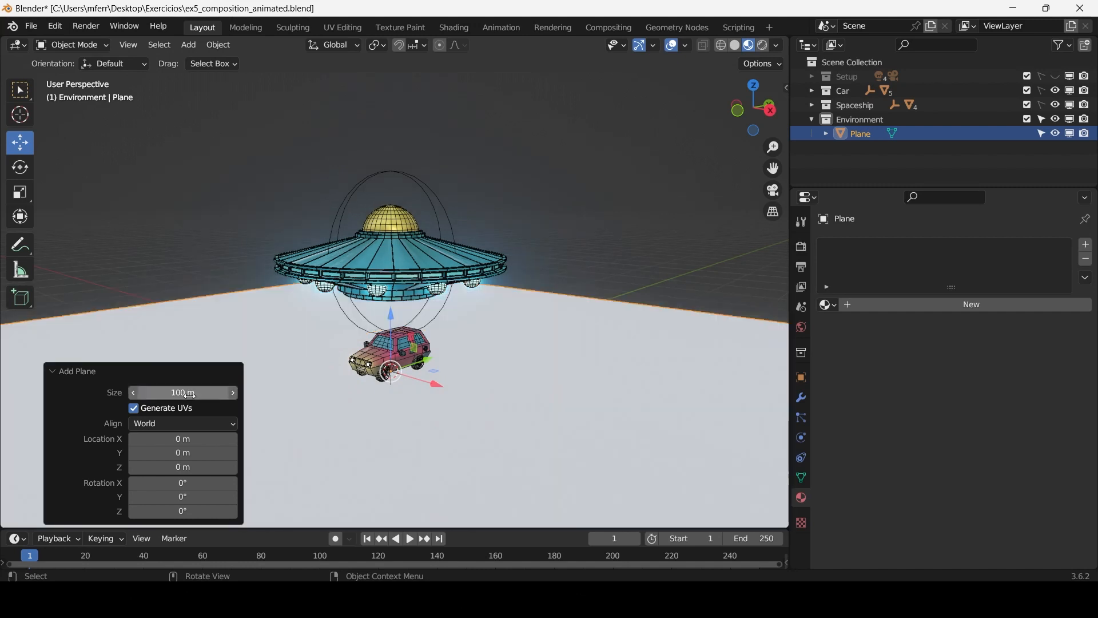
{"action": "key", "text": "Return"}
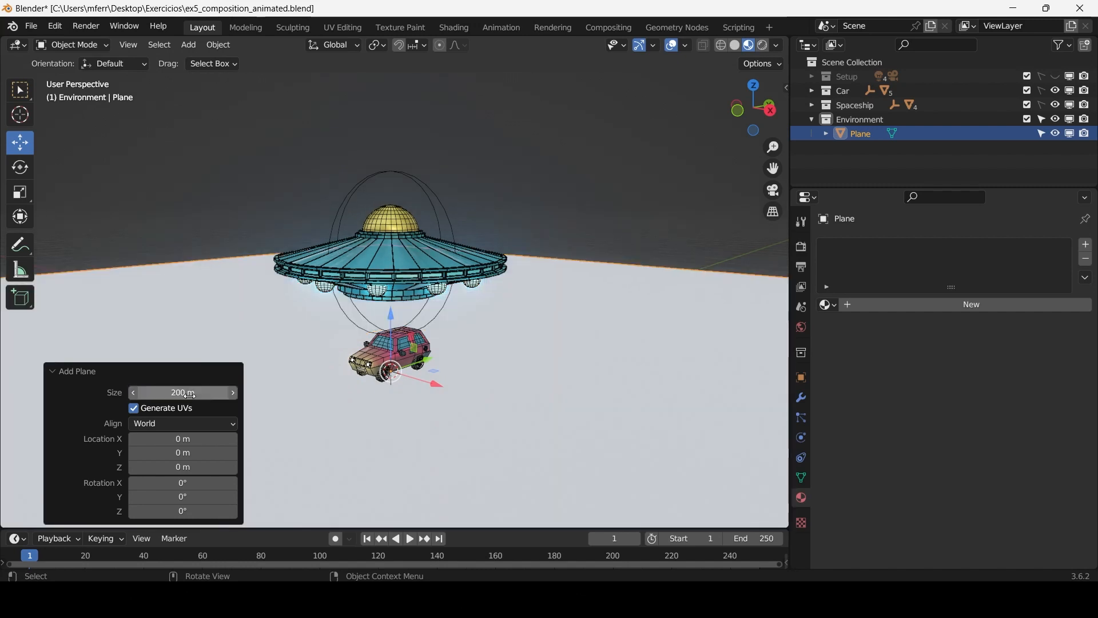
Examine the extent of the ground plane around the spaceship and car from several angles and distances.
{"action": "scroll", "coordinate": [387, 304], "scroll_direction": "down", "scroll_amount": 4}
{"action": "middle_click_drag", "start_coordinate": [387, 304], "coordinate": [421, 277]}
{"action": "middle_click_drag", "start_coordinate": [544, 309], "coordinate": [532, 314]}
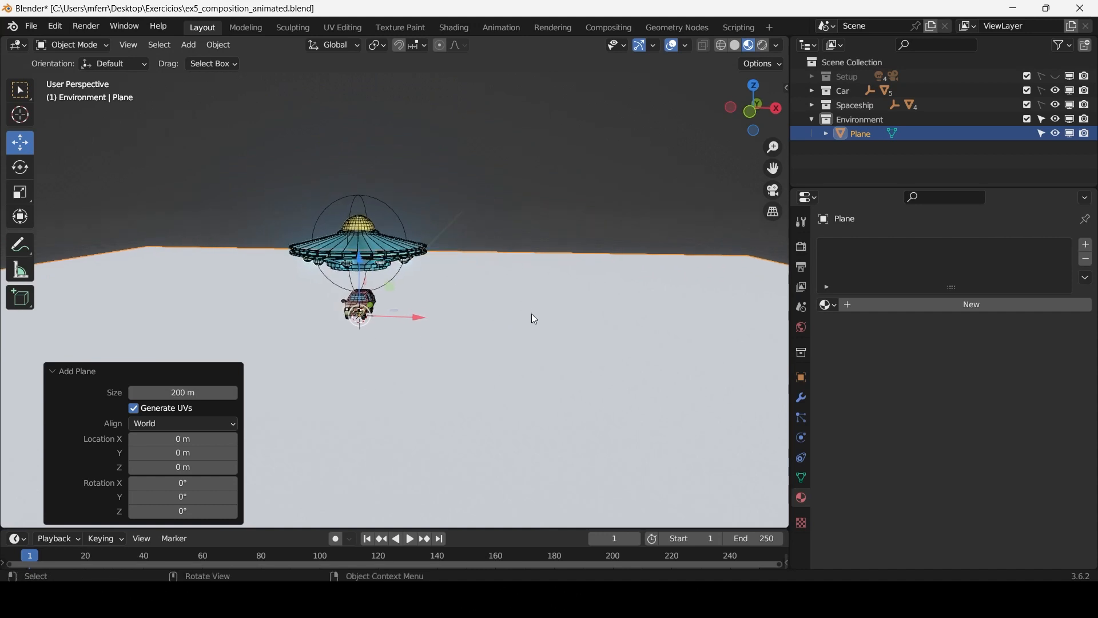
{"action": "middle_click_drag", "start_coordinate": [571, 255], "coordinate": [638, 273], "text": "shift"}
{"action": "scroll", "coordinate": [566, 236], "scroll_direction": "up", "scroll_amount": 3}
{"action": "middle_click_drag", "start_coordinate": [564, 237], "coordinate": [476, 321]}
{"action": "scroll", "coordinate": [392, 307], "scroll_direction": "down", "scroll_amount": 2}
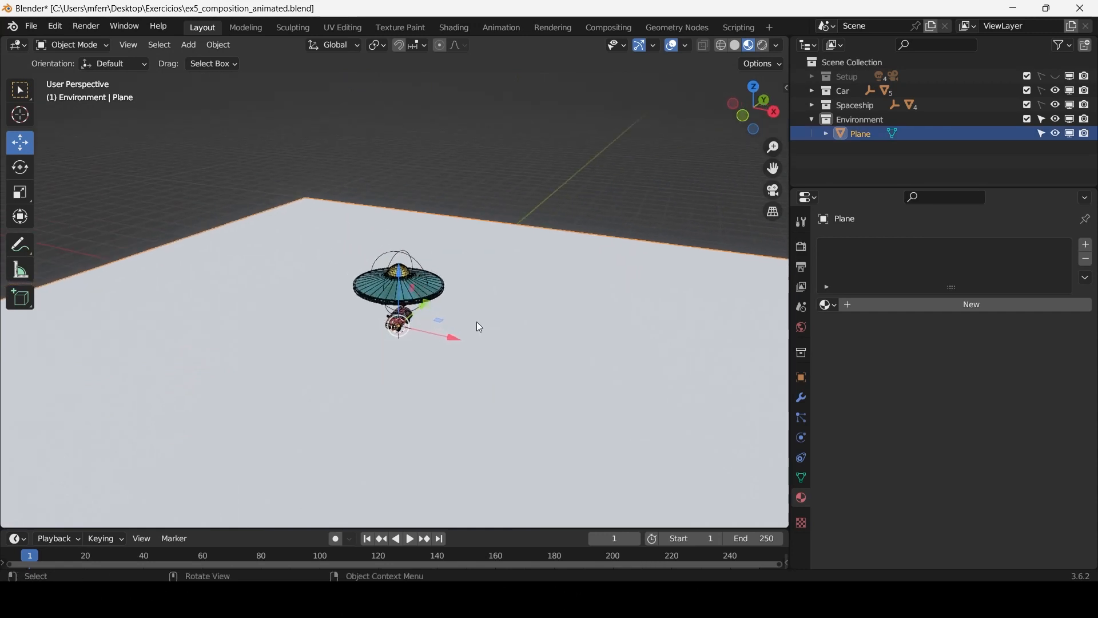
{"action": "scroll", "coordinate": [483, 273], "scroll_direction": "down", "scroll_amount": 4}
{"action": "scroll", "coordinate": [483, 270], "scroll_direction": "up", "scroll_amount": 4}
Subdivide the plane with 5 cuts in Edit Mode and return to Object Mode.
{"action": "key", "text": "Tab"}
{"action": "middle_click_drag", "start_coordinate": [472, 257], "coordinate": [518, 240]}
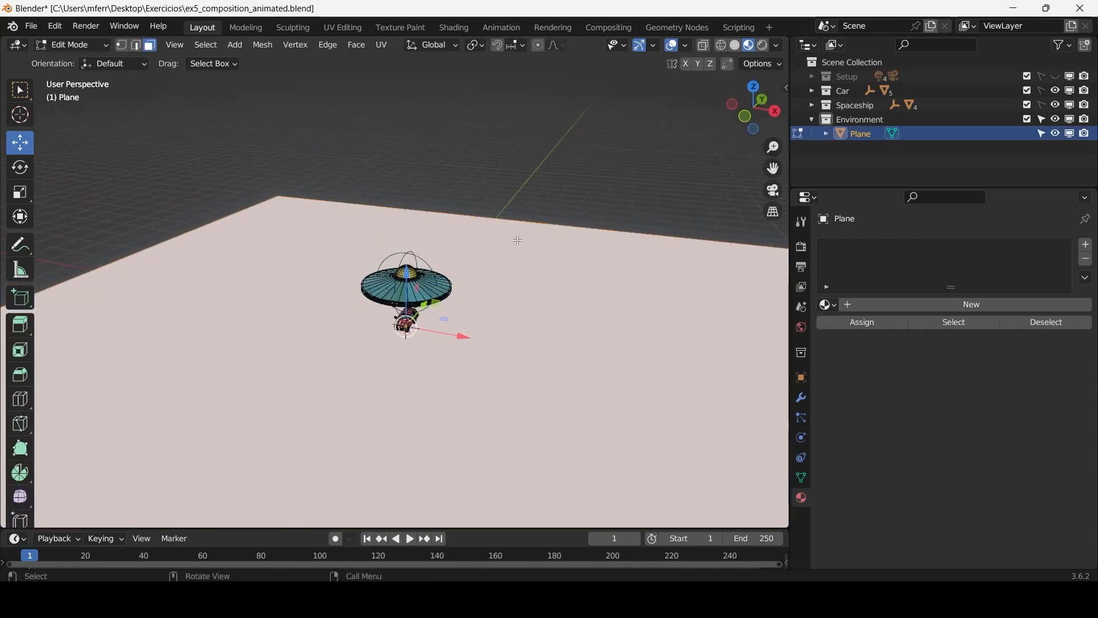
{"action": "right_click", "coordinate": [518, 241]}
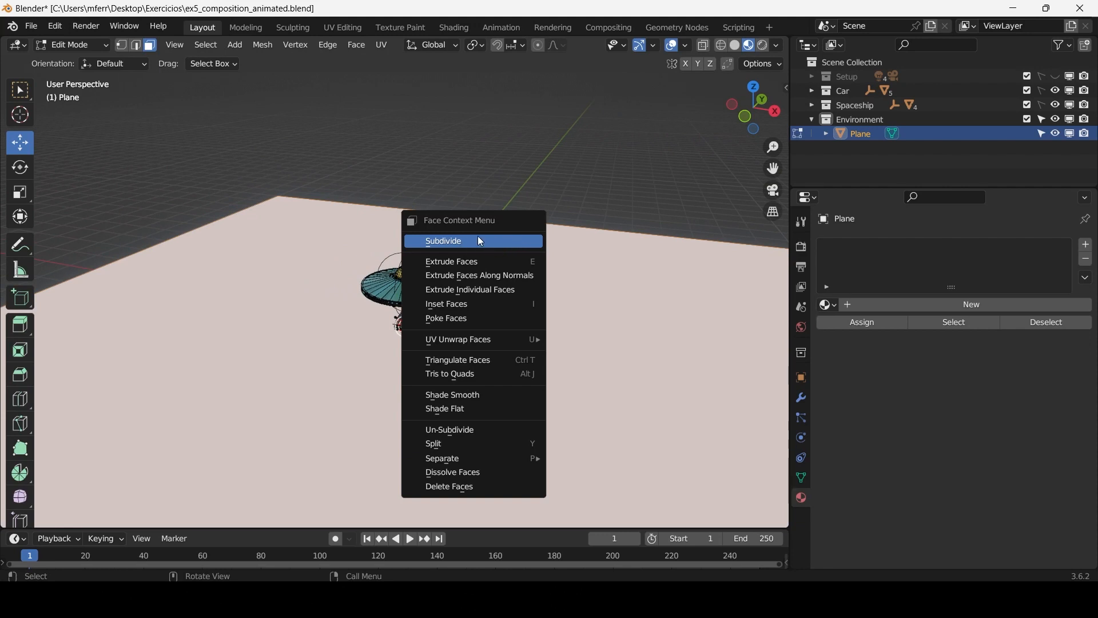
{"action": "left_click", "coordinate": [478, 238]}
{"action": "scroll", "coordinate": [513, 258], "scroll_direction": "down", "scroll_amount": 1}
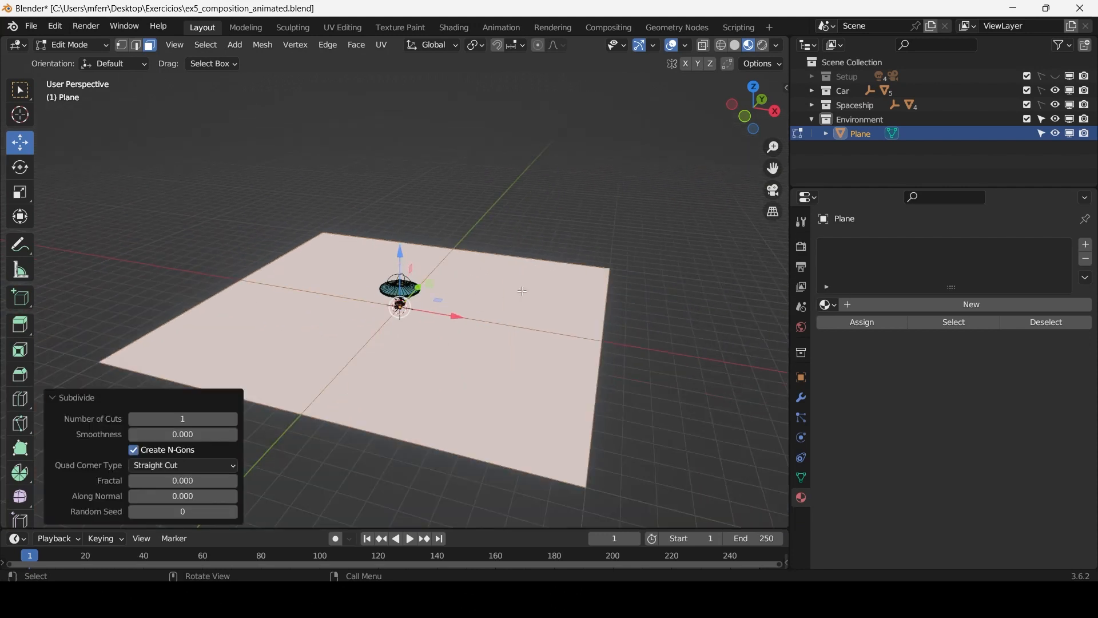
{"action": "left_click", "coordinate": [234, 419]}
{"action": "left_click", "coordinate": [234, 420]}
{"action": "left_click", "coordinate": [234, 419]}
{"action": "left_click", "coordinate": [235, 418]}
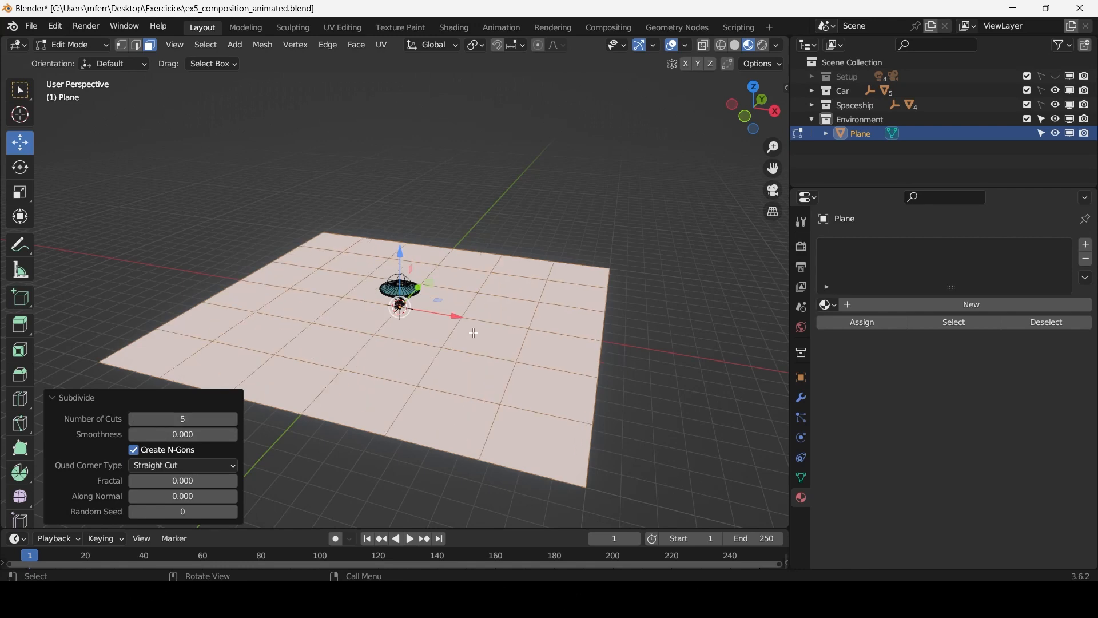
{"action": "scroll", "coordinate": [474, 333], "scroll_direction": "up", "scroll_amount": 2}
{"action": "scroll", "coordinate": [401, 286], "scroll_direction": "down", "scroll_amount": 3}
{"action": "scroll", "coordinate": [546, 232], "scroll_direction": "up", "scroll_amount": 2}
{"action": "scroll", "coordinate": [547, 232], "scroll_direction": "down", "scroll_amount": 2}
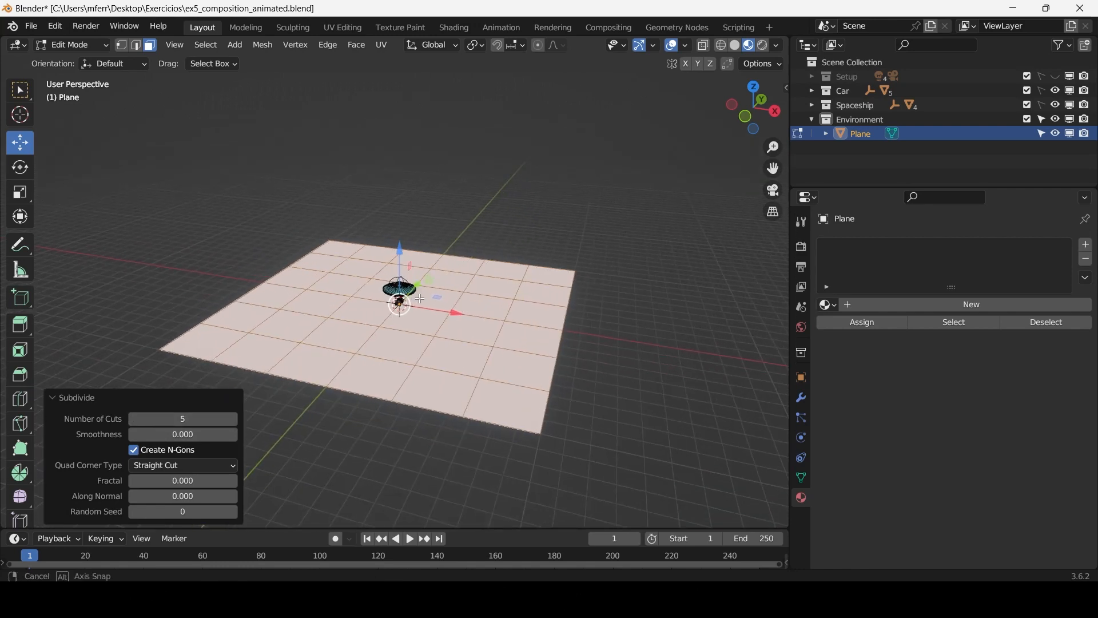
{"action": "scroll", "coordinate": [547, 232], "scroll_direction": "up", "scroll_amount": 2}
{"action": "key", "text": "Tab"}
Add a Displace modifier to the plane and create a new texture for it.
{"action": "scroll", "coordinate": [547, 232], "scroll_direction": "up", "scroll_amount": 2}
{"action": "middle_click_drag", "start_coordinate": [531, 204], "coordinate": [510, 184]}
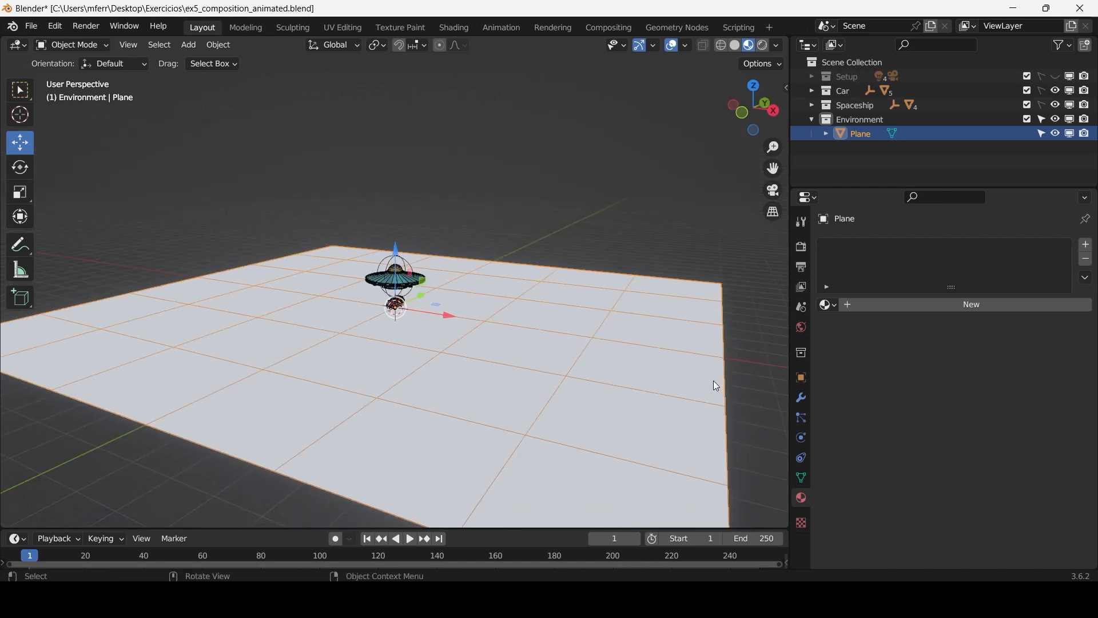
{"action": "left_click", "coordinate": [805, 402]}
{"action": "scroll", "coordinate": [578, 276], "scroll_direction": "down", "scroll_amount": 2}
{"action": "scroll", "coordinate": [577, 275], "scroll_direction": "up", "scroll_amount": 4}
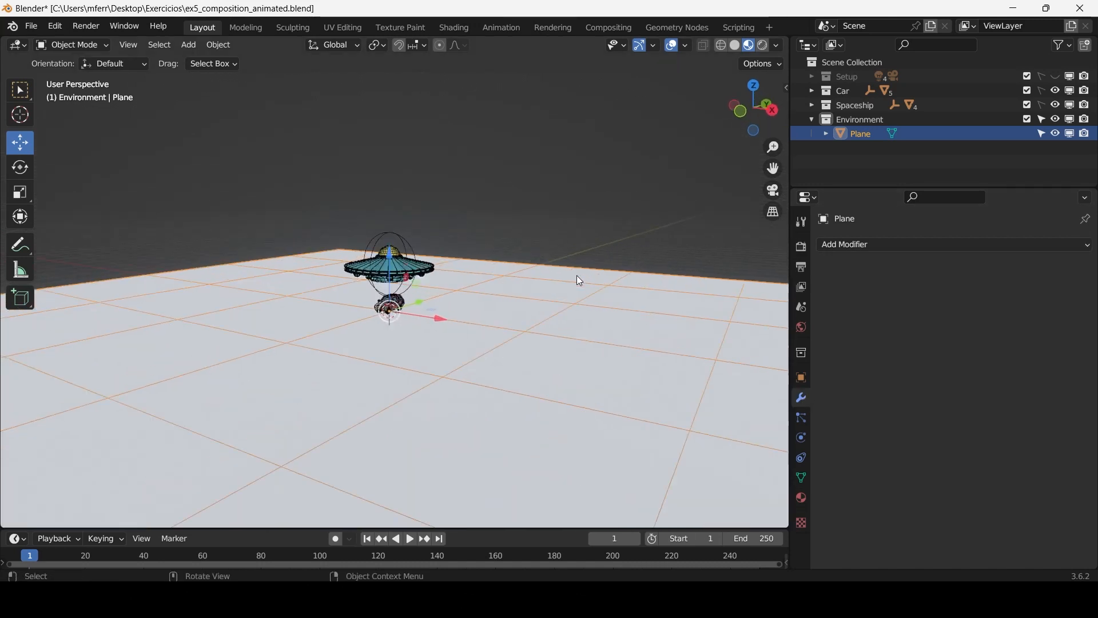
{"action": "left_click", "coordinate": [874, 244]}
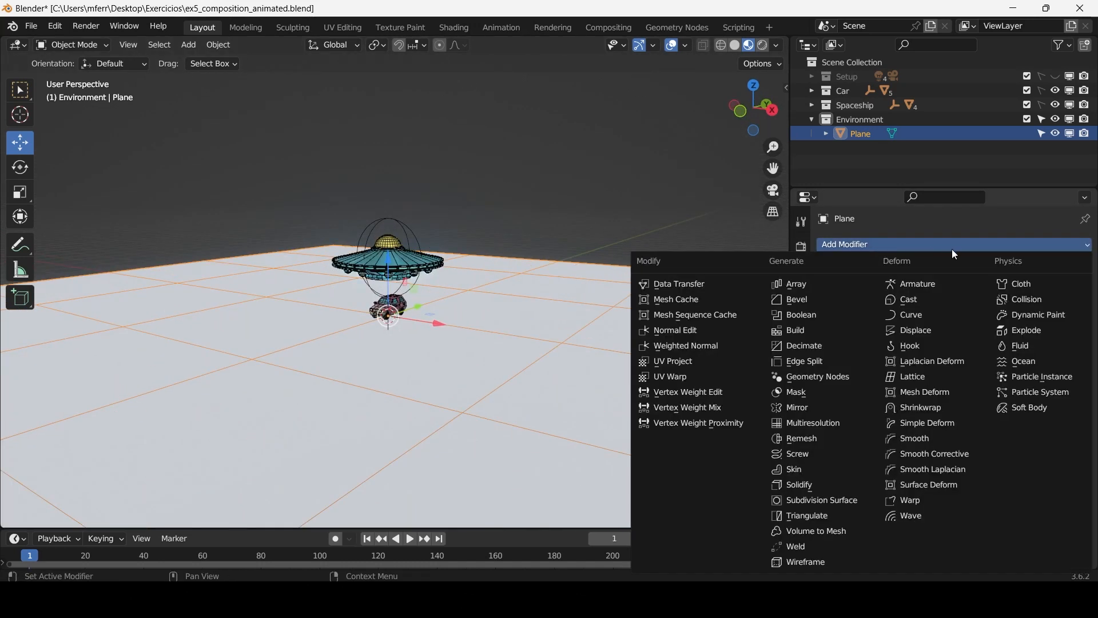
{"action": "left_click", "coordinate": [960, 331]}
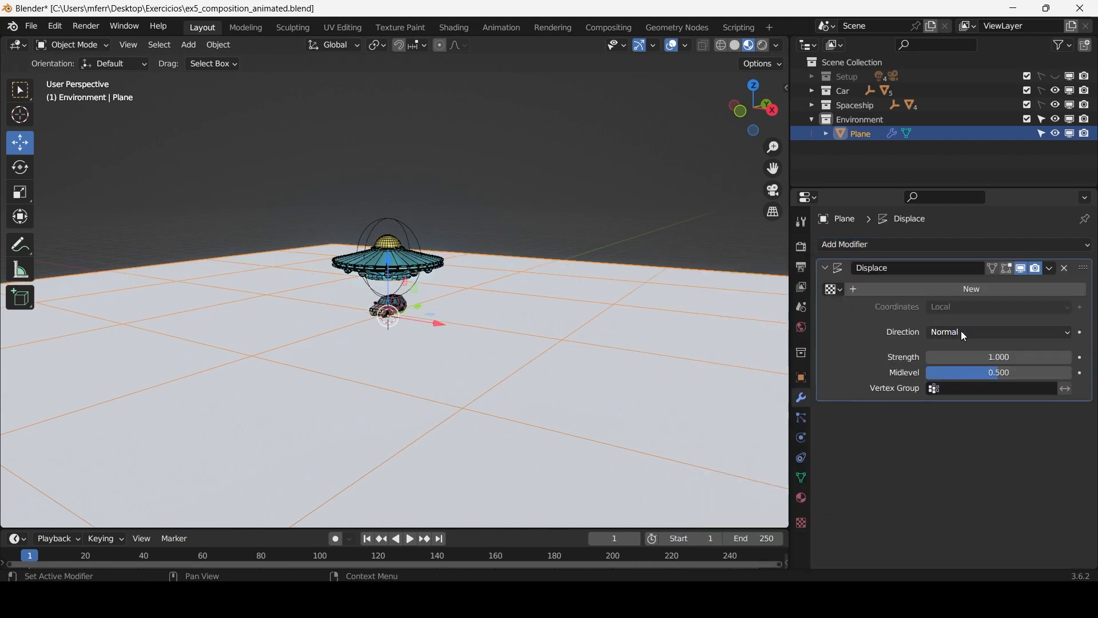
{"action": "scroll", "coordinate": [421, 311], "scroll_direction": "up", "scroll_amount": 3}
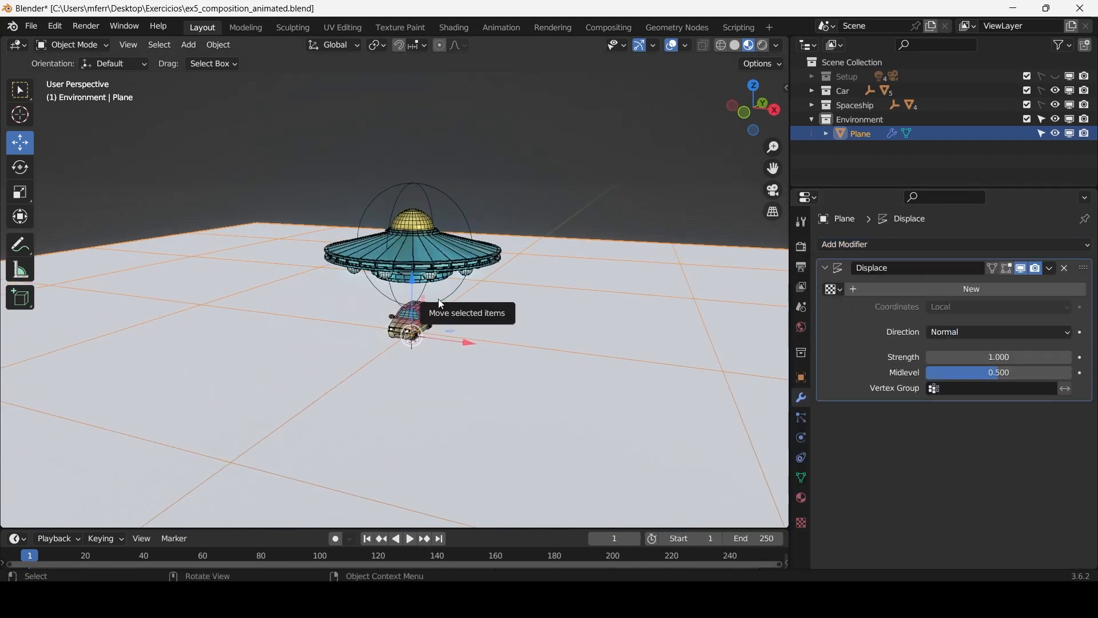
{"action": "left_click", "coordinate": [924, 287]}
{"action": "scroll", "coordinate": [516, 279], "scroll_direction": "up", "scroll_amount": 3}
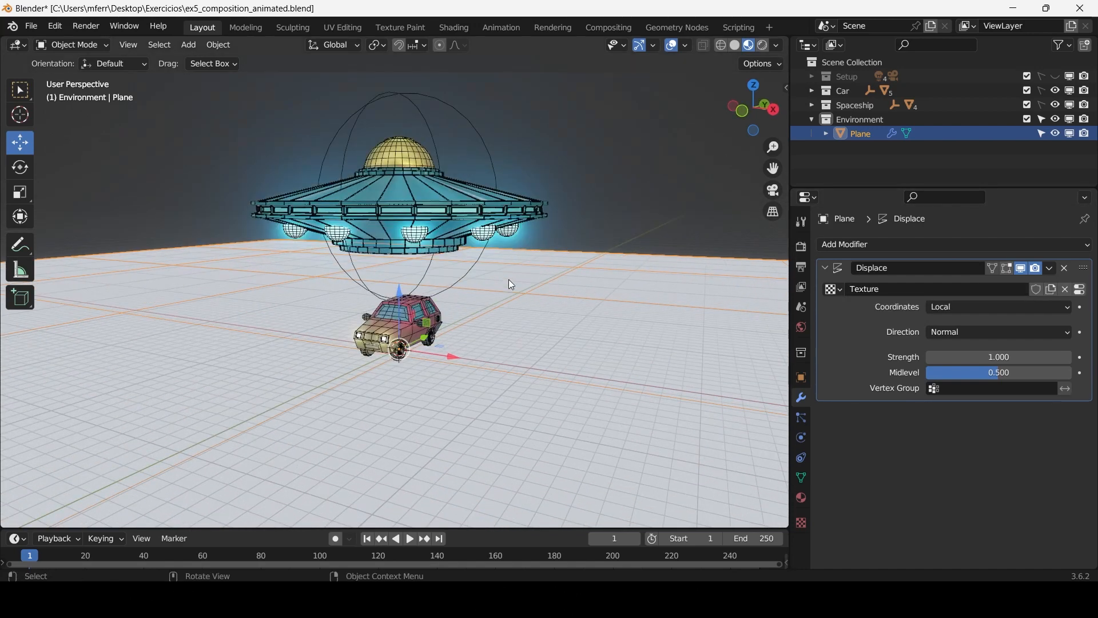
Try the Blend type for the Displace modifier's texture and check its effect on the plane.
{"action": "left_click", "coordinate": [802, 523]}
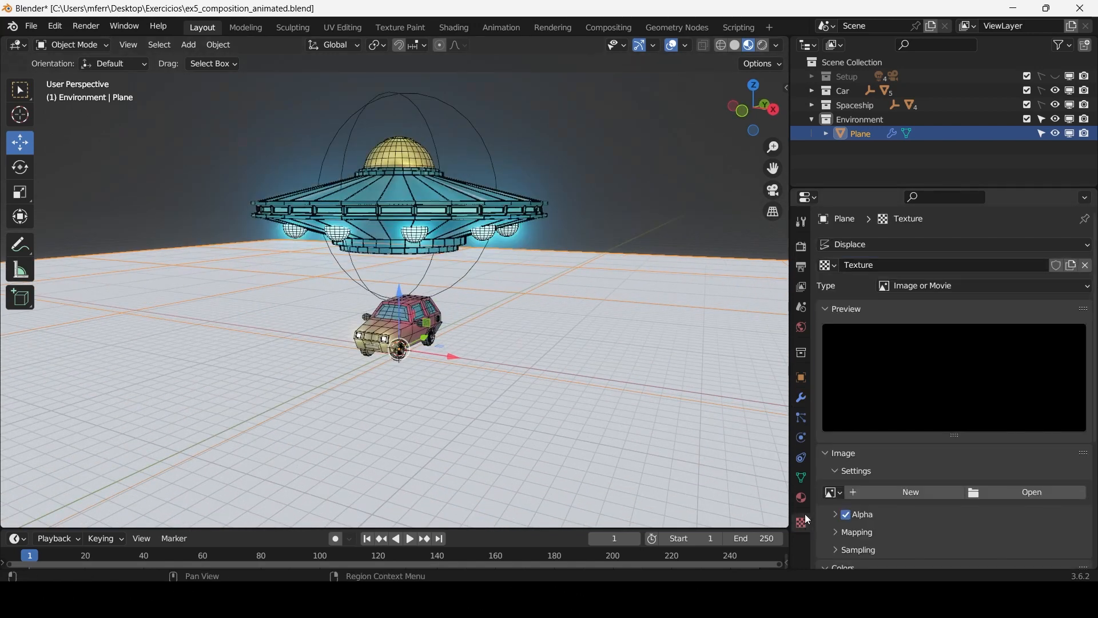
{"action": "left_click", "coordinate": [924, 286]}
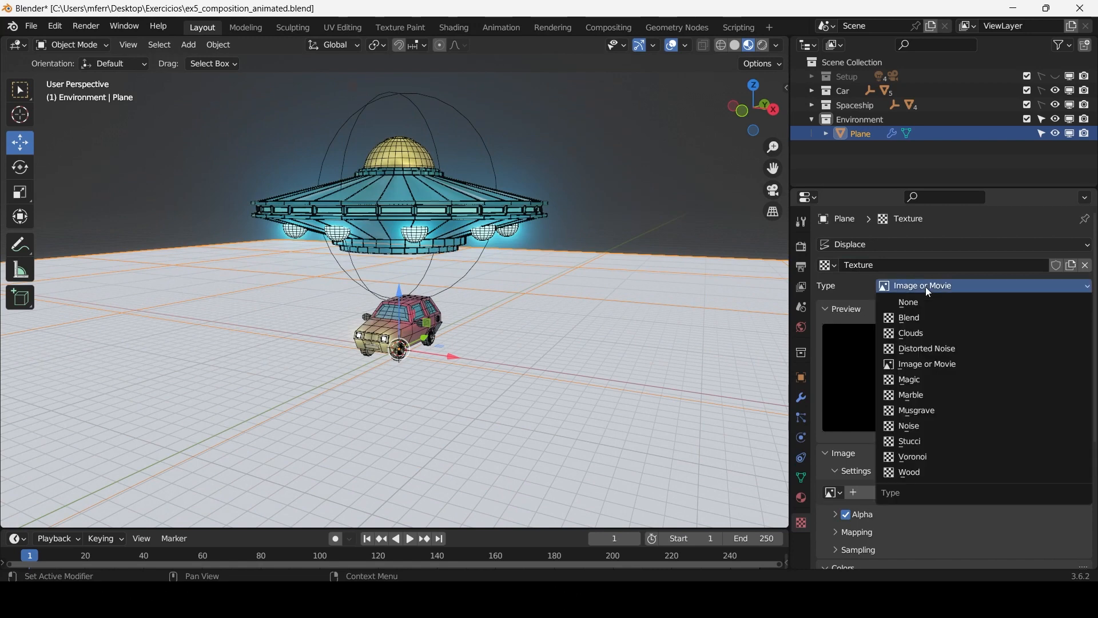
{"action": "left_click", "coordinate": [915, 318]}
{"action": "middle_click_drag", "start_coordinate": [629, 311], "coordinate": [494, 287]}
{"action": "middle_click_drag", "start_coordinate": [548, 324], "coordinate": [412, 343]}
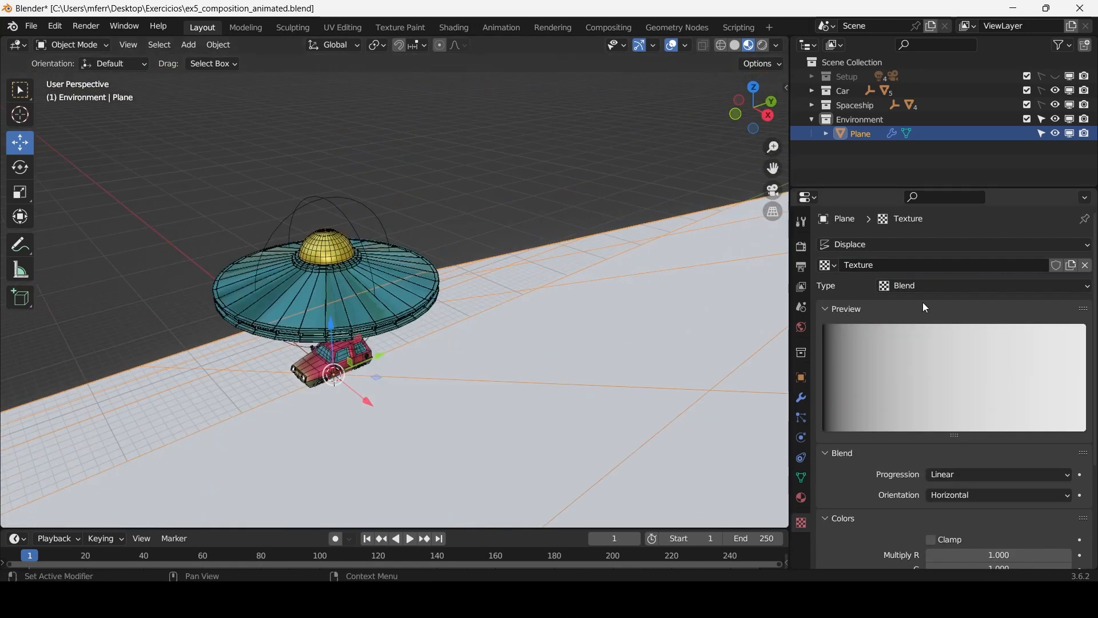
Set the displacement texture's type to Clouds.
{"action": "left_click", "coordinate": [932, 285]}
{"action": "left_click", "coordinate": [945, 332]}
{"action": "middle_click_drag", "start_coordinate": [578, 275], "coordinate": [542, 254]}
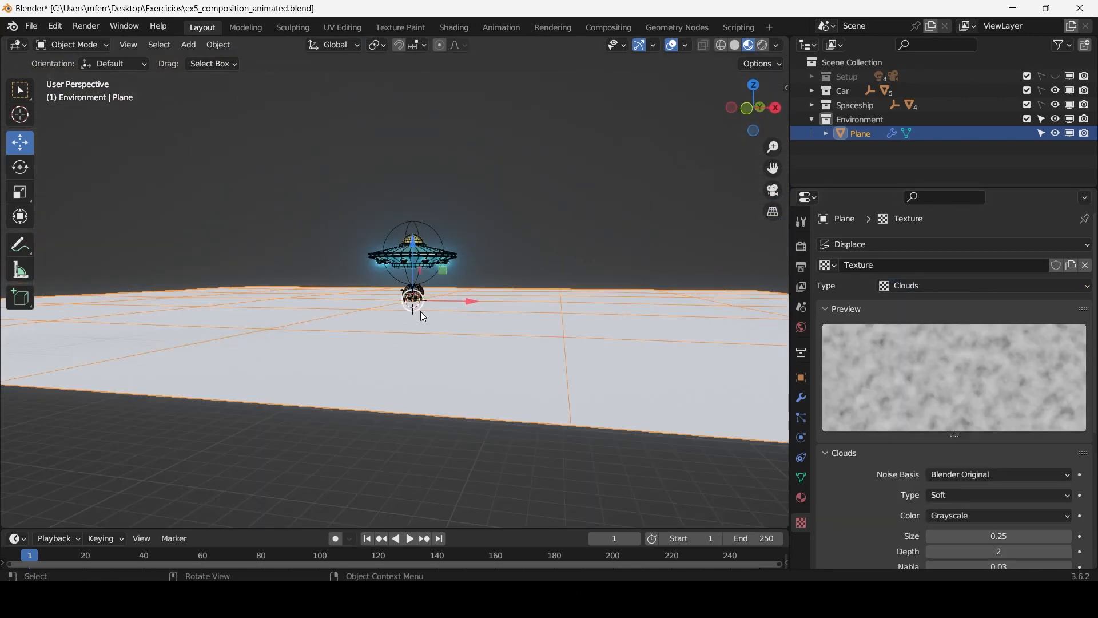
Raise the Displace modifier's strength to 59.1 to form hilly terrain.
{"action": "left_click", "coordinate": [800, 399]}
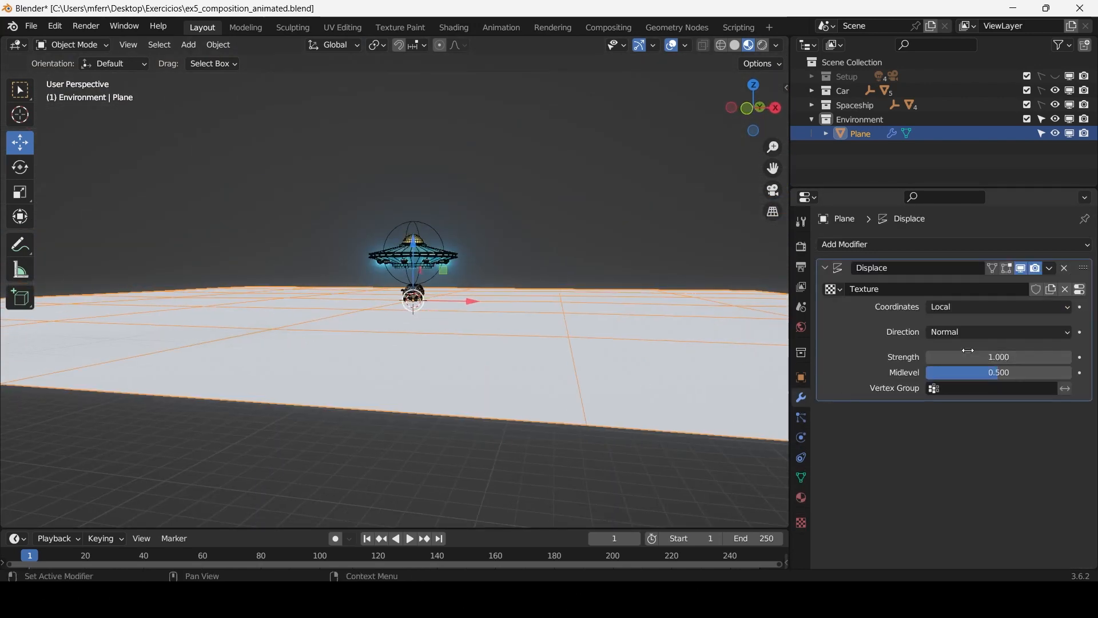
{"action": "left_click_drag", "start_coordinate": [999, 357], "coordinate": [1049, 357]}
{"action": "scroll", "coordinate": [565, 318], "scroll_direction": "down", "scroll_amount": 1}
{"action": "middle_click_drag", "start_coordinate": [565, 318], "coordinate": [559, 331]}
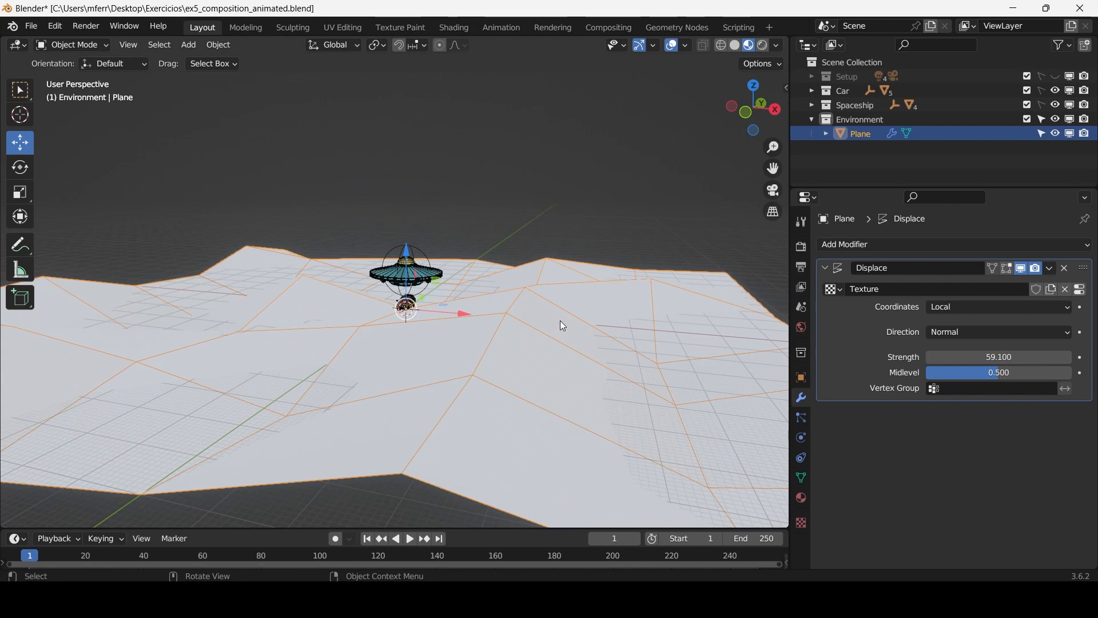
Examine the displaced terrain around the spaceship and car, and bring up the Clouds texture settings.
{"action": "scroll", "coordinate": [562, 314], "scroll_direction": "up", "scroll_amount": 4}
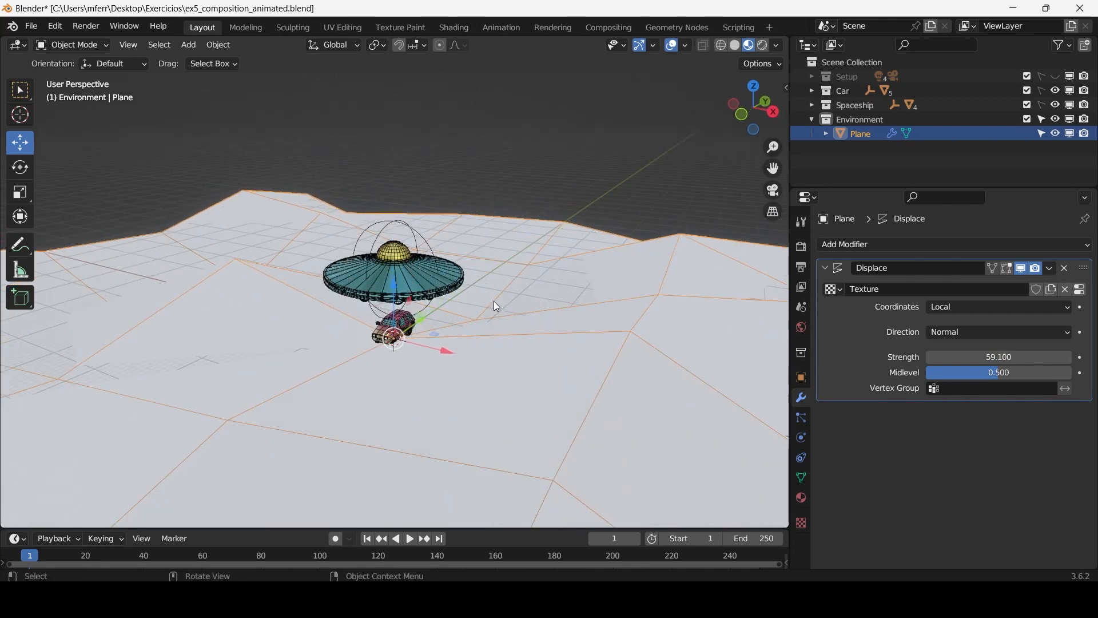
{"action": "middle_click_drag", "start_coordinate": [583, 286], "coordinate": [546, 266]}
{"action": "middle_click_drag", "start_coordinate": [449, 291], "coordinate": [499, 303]}
{"action": "middle_click_drag", "start_coordinate": [570, 351], "coordinate": [461, 303]}
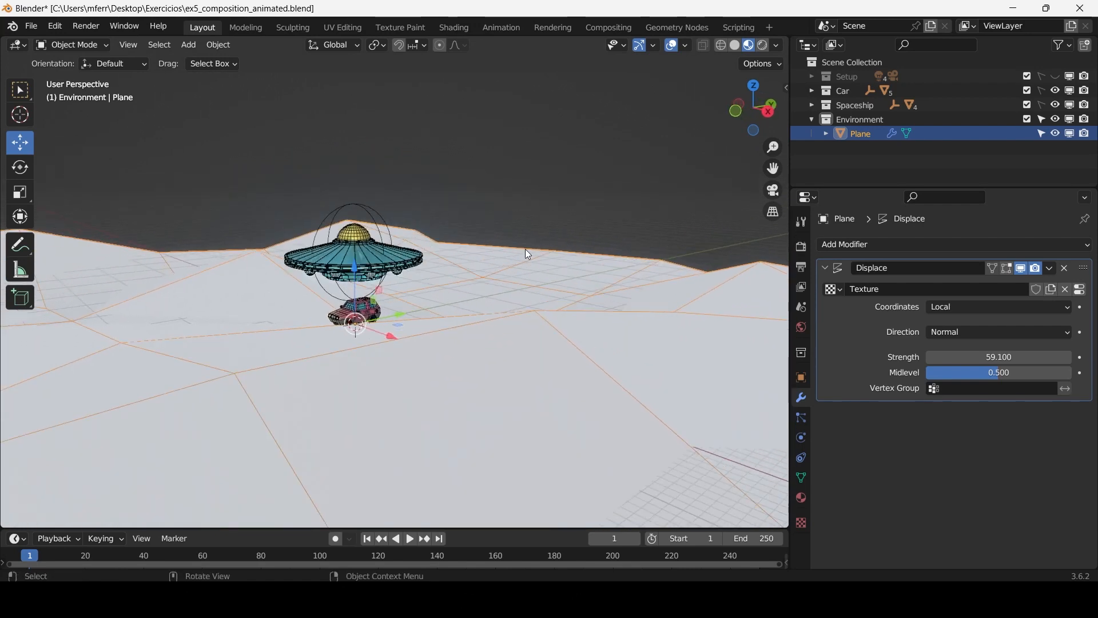
{"action": "middle_click_drag", "start_coordinate": [528, 254], "coordinate": [566, 286]}
{"action": "left_click", "coordinate": [803, 518]}
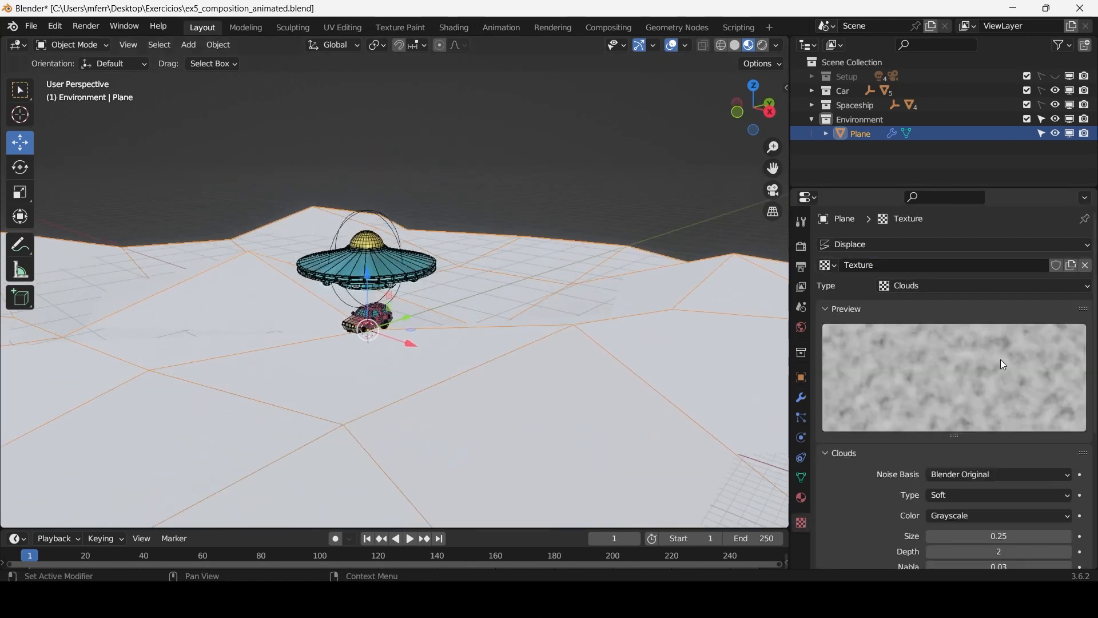
{"action": "middle_click_drag", "start_coordinate": [503, 343], "coordinate": [428, 475]}
{"action": "scroll", "coordinate": [369, 314], "scroll_direction": "up", "scroll_amount": 2}
{"action": "scroll", "coordinate": [394, 304], "scroll_direction": "down", "scroll_amount": 3}
{"action": "scroll", "coordinate": [428, 476], "scroll_direction": "up", "scroll_amount": 1}
{"action": "middle_click_drag", "start_coordinate": [538, 318], "coordinate": [492, 355], "text": "shift"}
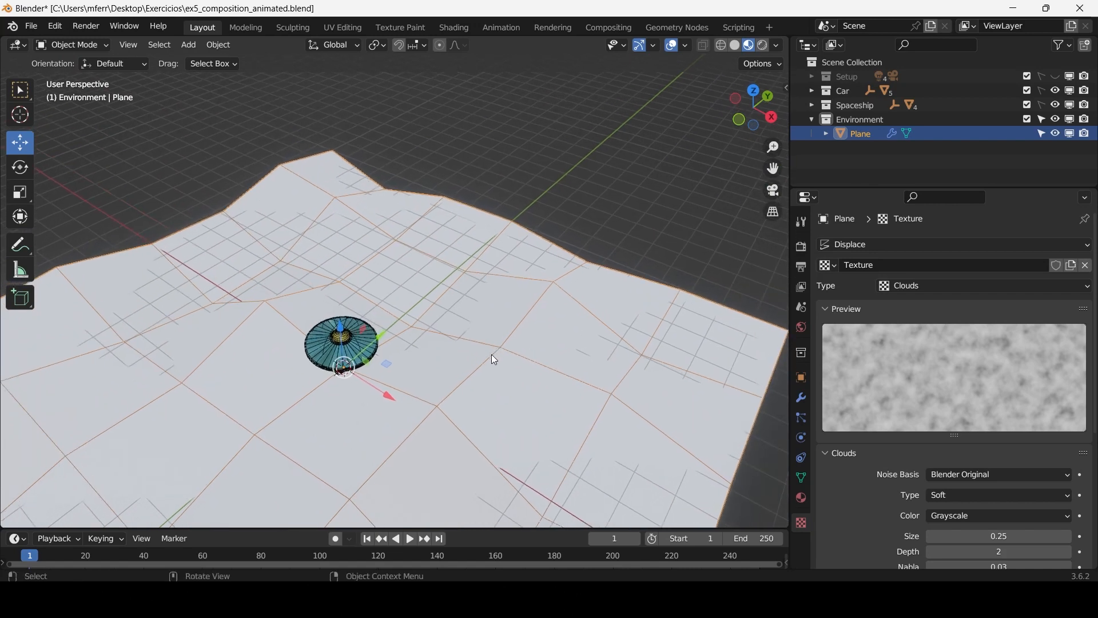
{"action": "middle_click_drag", "start_coordinate": [470, 264], "coordinate": [487, 255]}
Subdivide the plane's faces again in Edit Mode with 2 cuts.
{"action": "key", "text": "Tab"}
{"action": "right_click", "coordinate": [497, 234]}
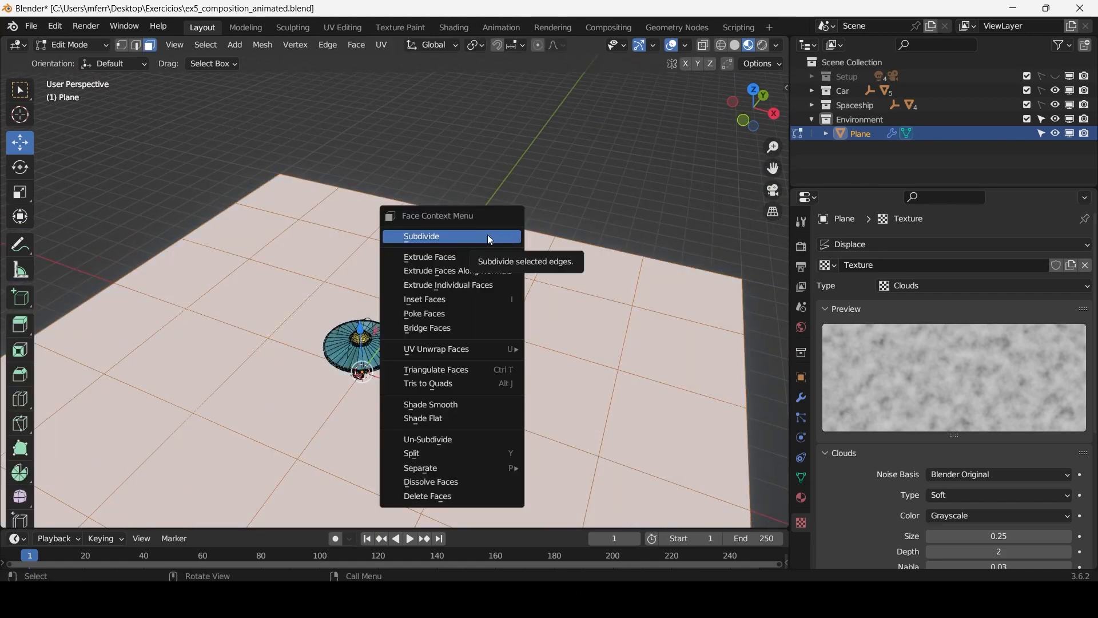
{"action": "left_click", "coordinate": [490, 239]}
{"action": "left_click", "coordinate": [231, 418]}
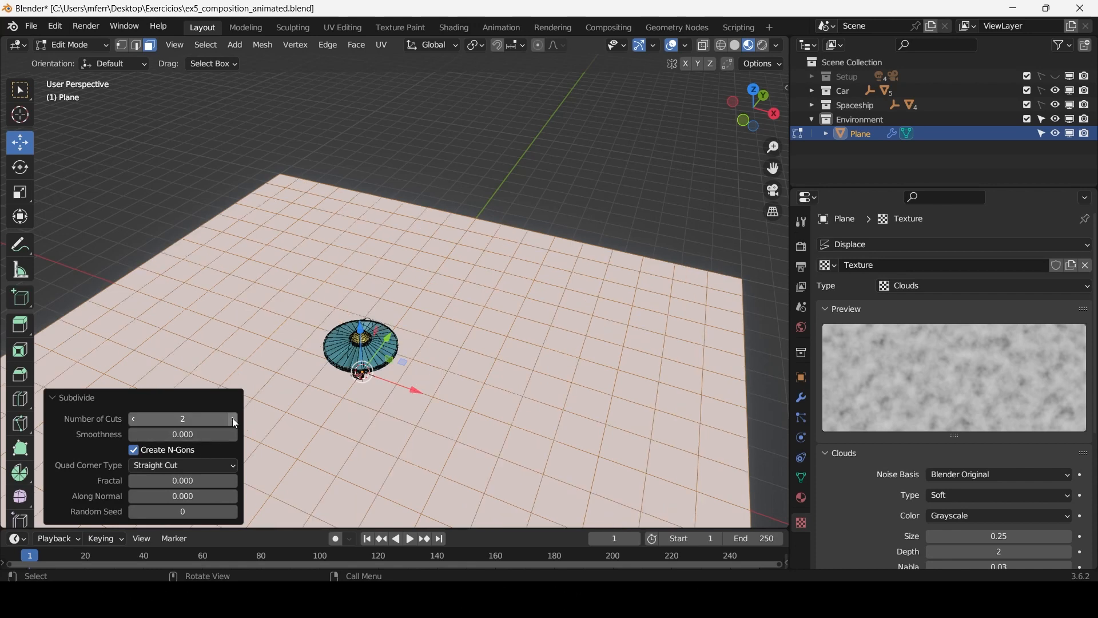
Return the plane to Object Mode and raise the Clouds texture's size to 0.41.
{"action": "middle_click_drag", "start_coordinate": [508, 400], "coordinate": [459, 310]}
{"action": "key", "text": "Tab"}
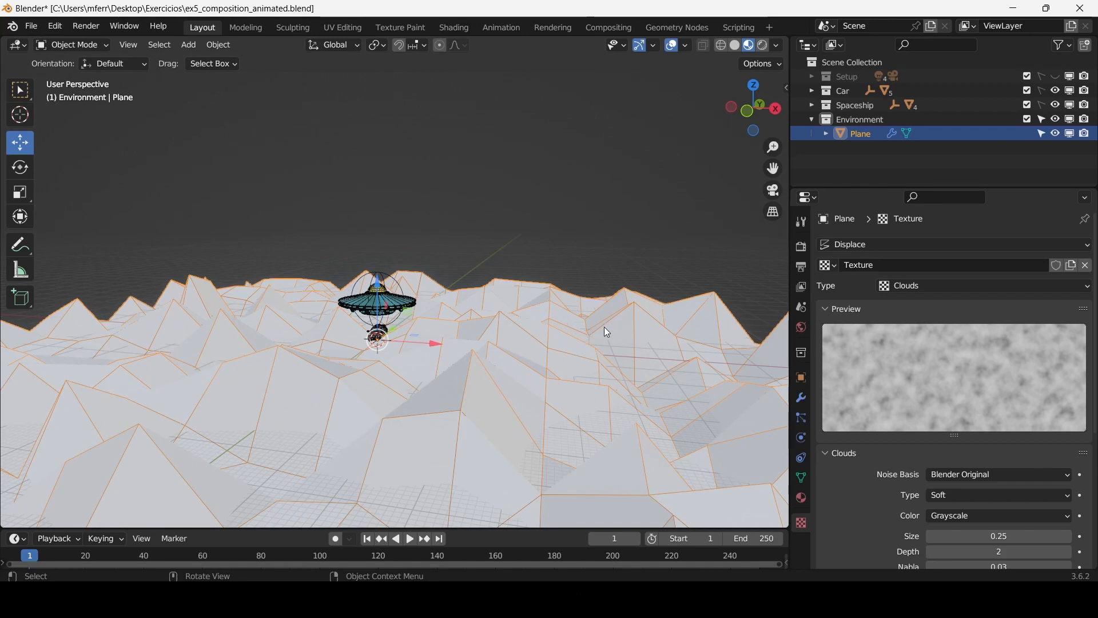
{"action": "middle_click_drag", "start_coordinate": [544, 318], "coordinate": [503, 309]}
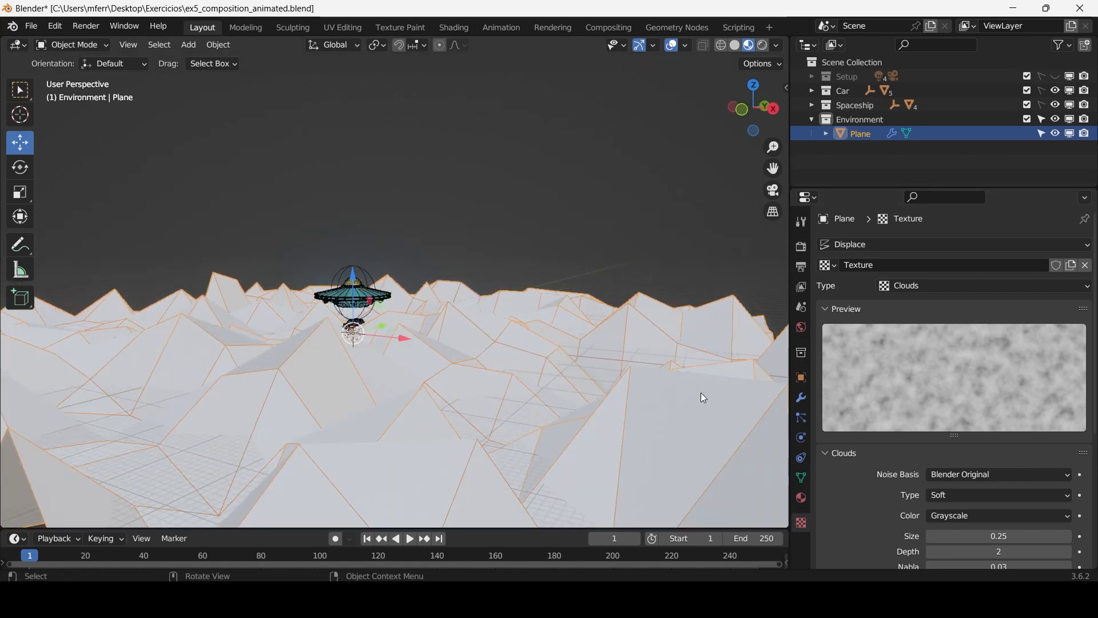
{"action": "middle_click_drag", "start_coordinate": [389, 275], "coordinate": [406, 286]}
{"action": "scroll", "coordinate": [962, 505], "scroll_direction": "down", "scroll_amount": 3}
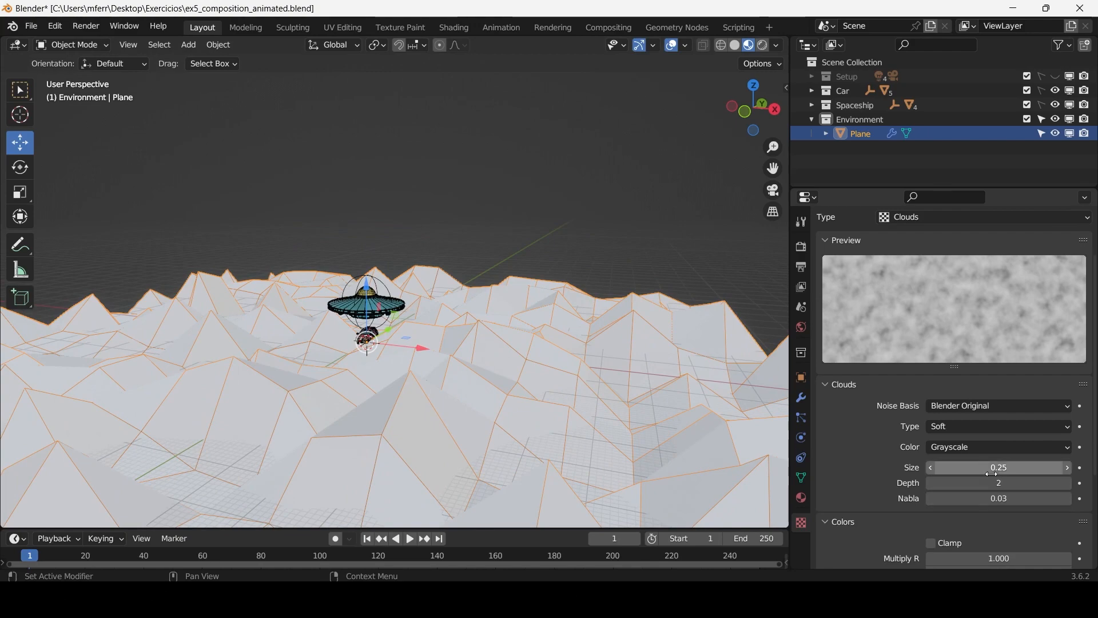
{"action": "left_click_drag", "start_coordinate": [992, 474], "coordinate": [1041, 474]}
Switch the displacement texture's type to Distorted Noise and inspect the reshaped terrain.
{"action": "left_click", "coordinate": [933, 217]}
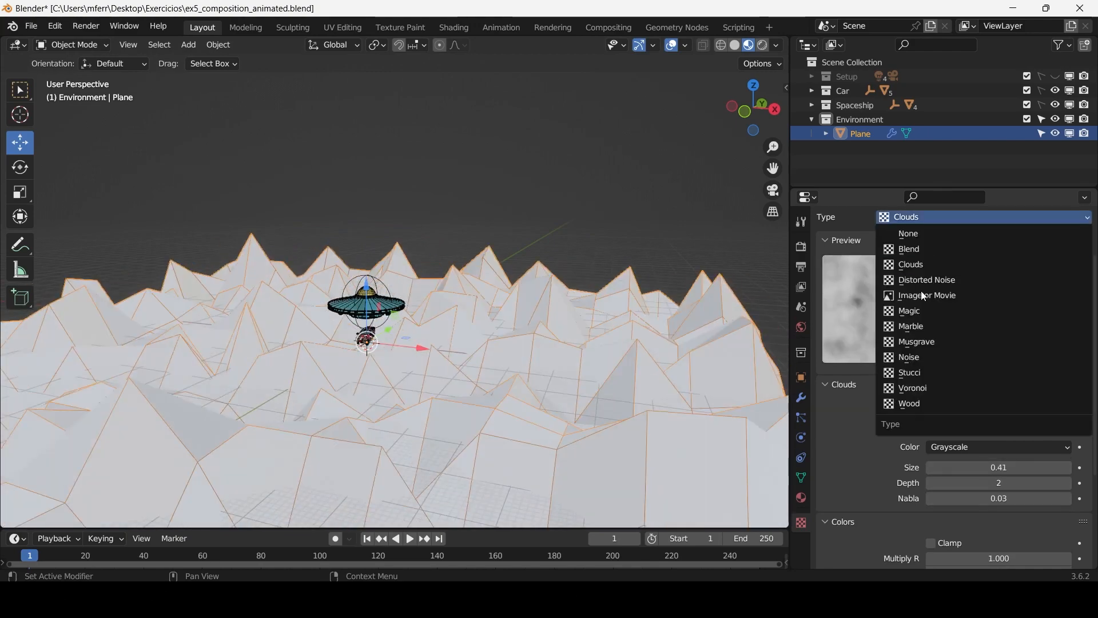
{"action": "left_click", "coordinate": [923, 280]}
{"action": "scroll", "coordinate": [487, 291], "scroll_direction": "down", "scroll_amount": 3}
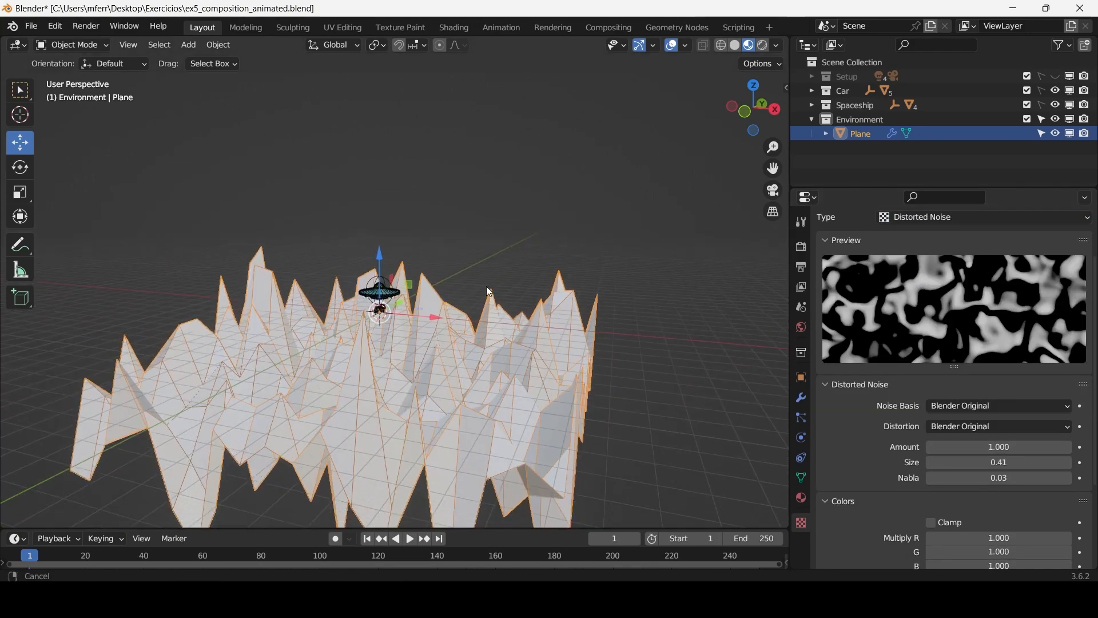
{"action": "scroll", "coordinate": [489, 292], "scroll_direction": "up", "scroll_amount": 4}
Change the displacement texture's type to Magic and inspect the resulting surface.
{"action": "left_click", "coordinate": [938, 216]}
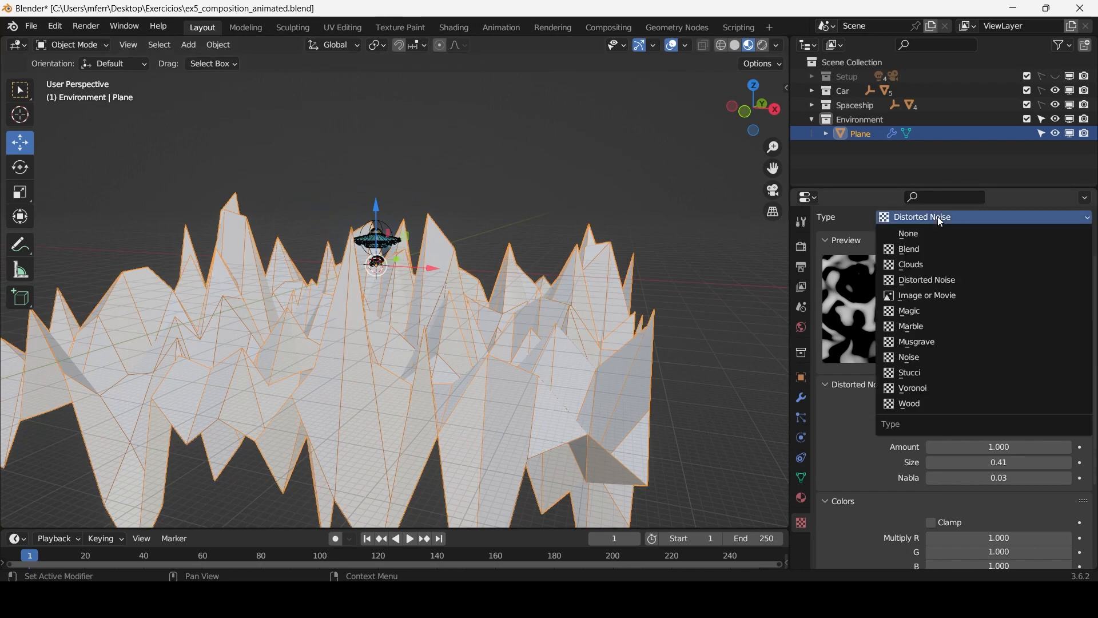
{"action": "left_click", "coordinate": [915, 311]}
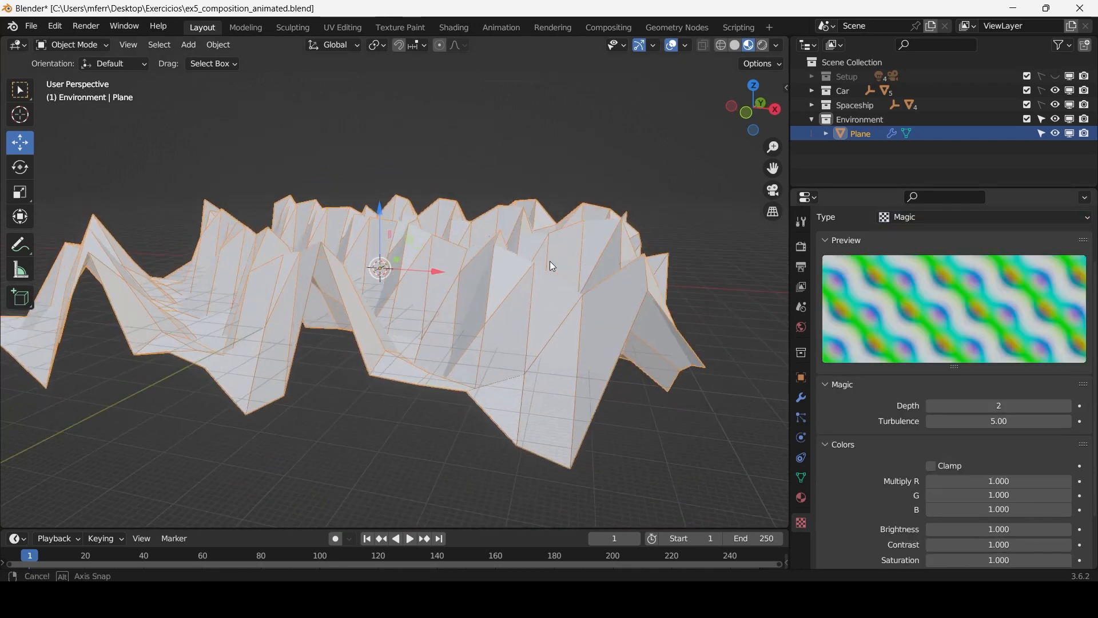
{"action": "middle_click_drag", "start_coordinate": [550, 262], "coordinate": [569, 275]}
Lower the plane's Displace modifier strength to flatten the peaks.
{"action": "left_click", "coordinate": [801, 395]}
{"action": "middle_click_drag", "start_coordinate": [743, 366], "coordinate": [737, 389]}
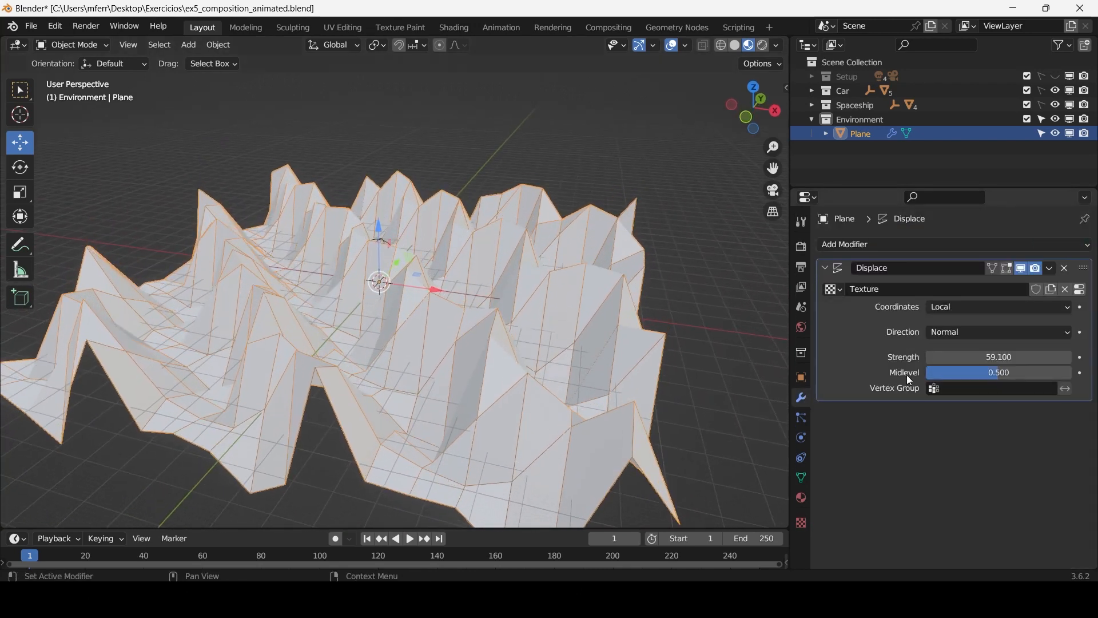
{"action": "left_click_drag", "start_coordinate": [994, 357], "coordinate": [955, 357]}
{"action": "middle_click_drag", "start_coordinate": [566, 283], "coordinate": [452, 289]}
Set the displacement texture's type to Stucci and raise its size to 0.92.
{"action": "left_click", "coordinate": [802, 522]}
{"action": "scroll", "coordinate": [519, 307], "scroll_direction": "down", "scroll_amount": 1}
{"action": "left_click", "coordinate": [1064, 475]}
{"action": "left_click", "coordinate": [949, 287]}
{"action": "left_click", "coordinate": [938, 444]}
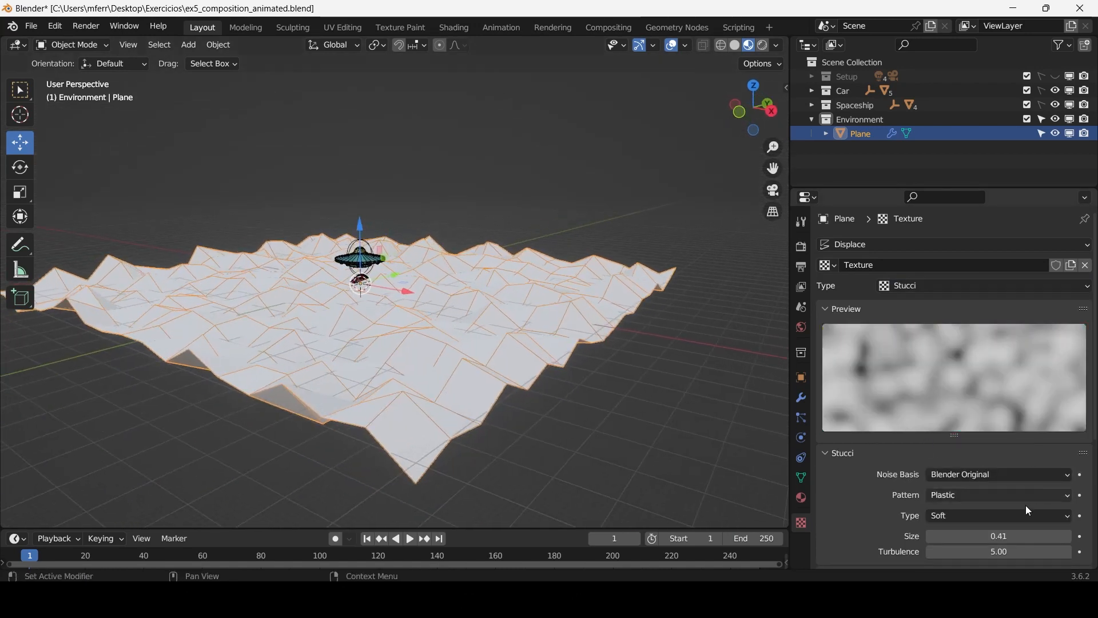
{"action": "left_click_drag", "start_coordinate": [1011, 537], "coordinate": [1059, 537]}
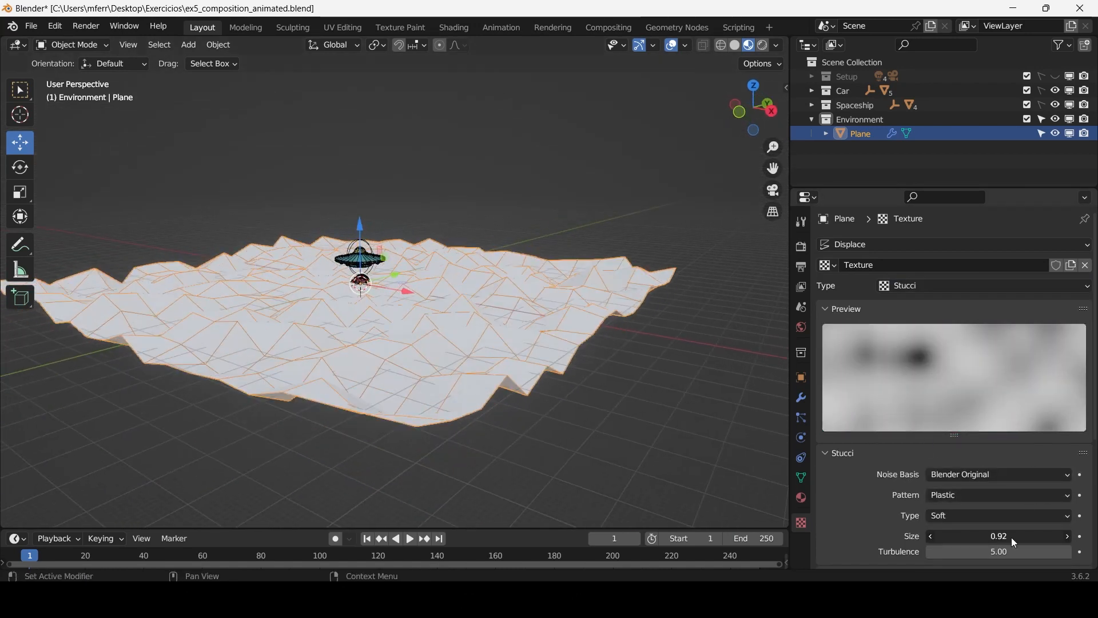
Try the Wood texture type on the displaced plane and view the terrain around the spaceship.
{"action": "left_click", "coordinate": [944, 287]}
{"action": "left_click", "coordinate": [926, 474]}
{"action": "scroll", "coordinate": [554, 334], "scroll_direction": "up", "scroll_amount": 3}
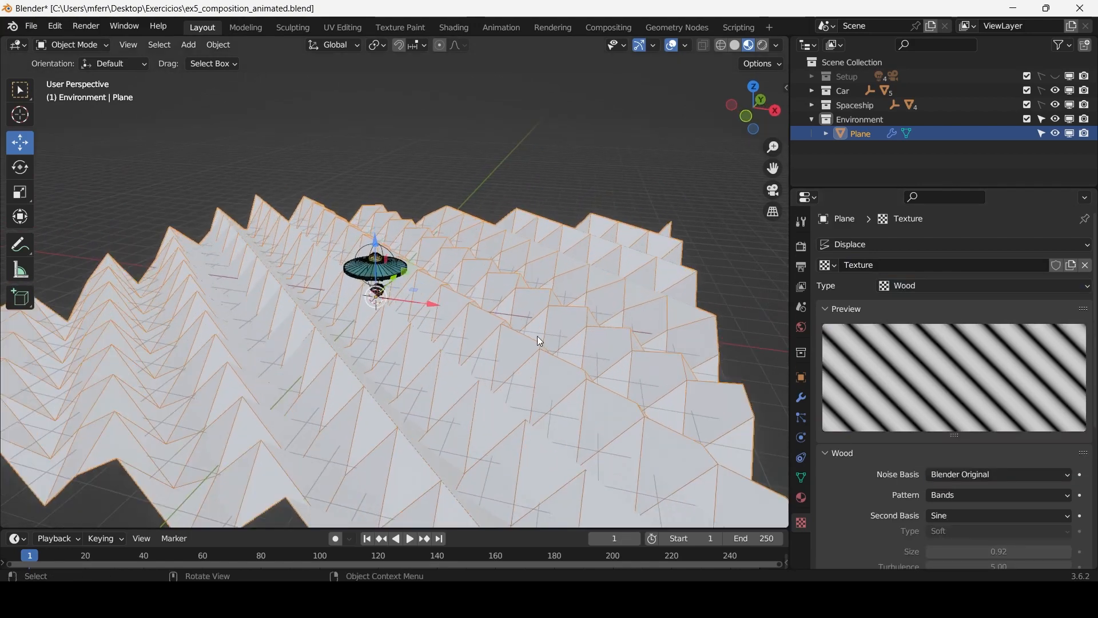
{"action": "middle_click_drag", "start_coordinate": [537, 335], "coordinate": [458, 303]}
{"action": "scroll", "coordinate": [457, 303], "scroll_direction": "up", "scroll_amount": 1}
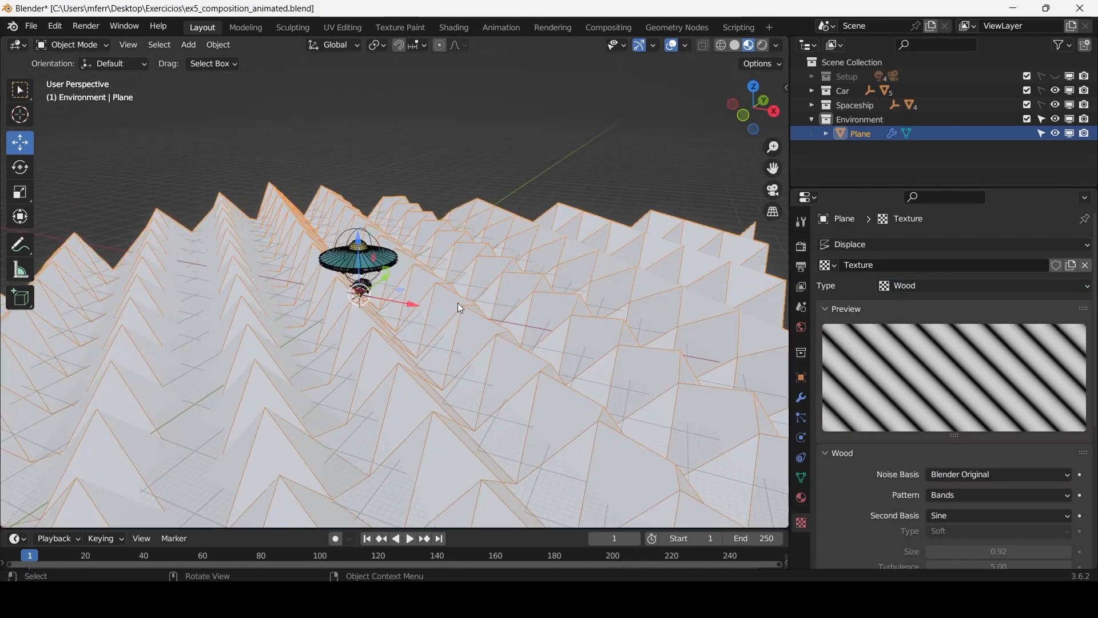
{"action": "scroll", "coordinate": [575, 266], "scroll_direction": "down", "scroll_amount": 2}
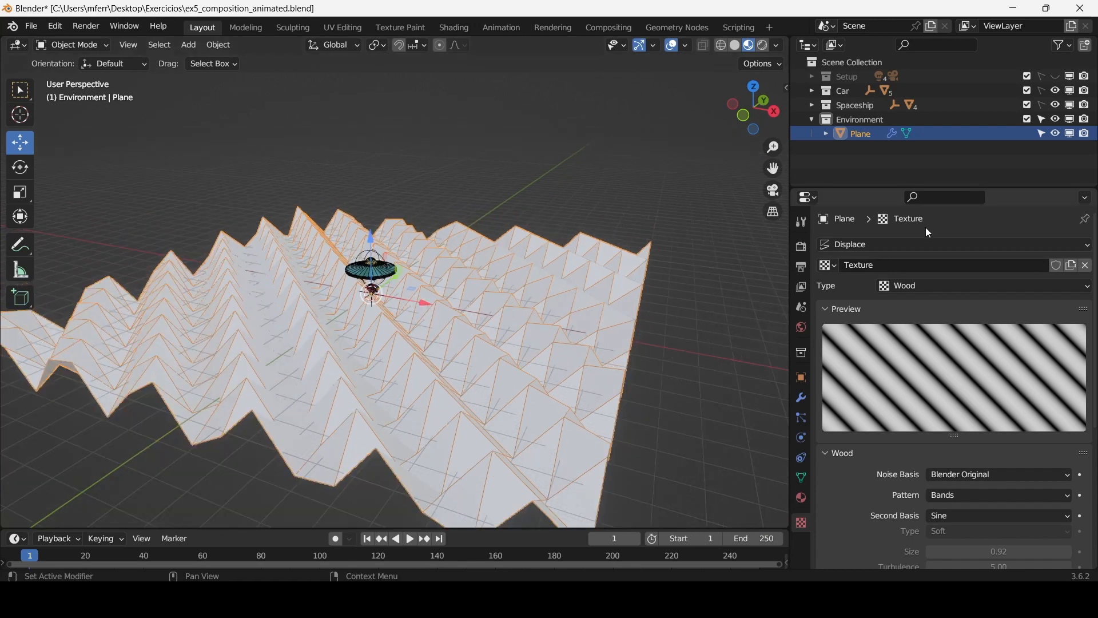
Try the Voronoi texture type on the plane and raise its intensity to 3.900.
{"action": "left_click", "coordinate": [948, 285]}
{"action": "left_click", "coordinate": [945, 454]}
{"action": "middle_click_drag", "start_coordinate": [394, 298], "coordinate": [415, 286]}
{"action": "scroll", "coordinate": [414, 286], "scroll_direction": "up", "scroll_amount": 3}
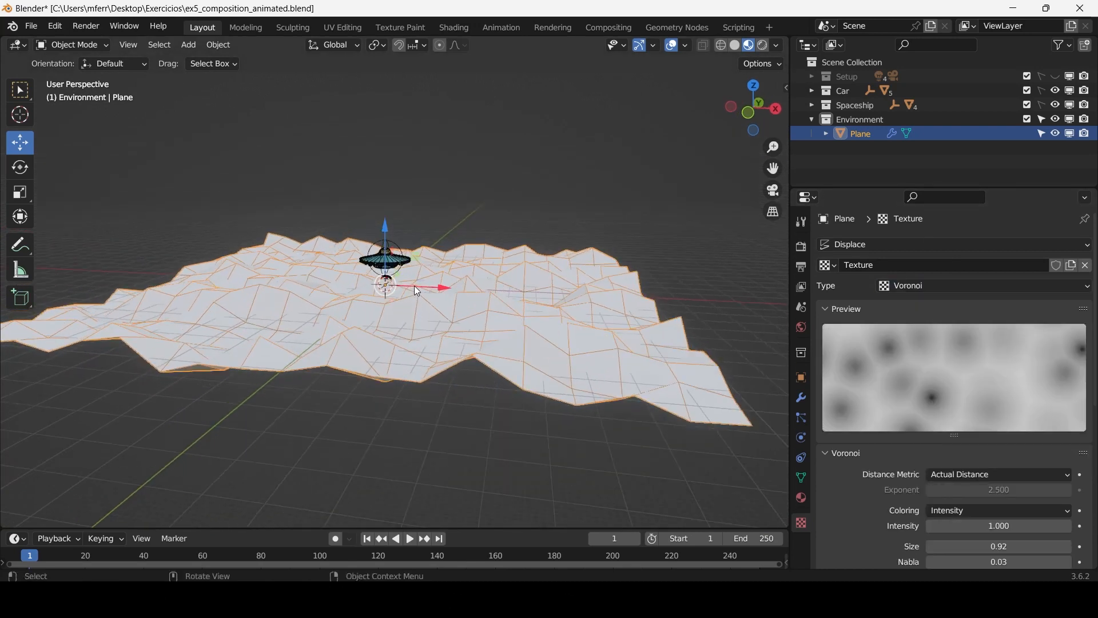
{"action": "scroll", "coordinate": [417, 298], "scroll_direction": "down", "scroll_amount": 4}
{"action": "left_click_drag", "start_coordinate": [938, 526], "coordinate": [1006, 526]}
{"action": "scroll", "coordinate": [892, 503], "scroll_direction": "down", "scroll_amount": 8}
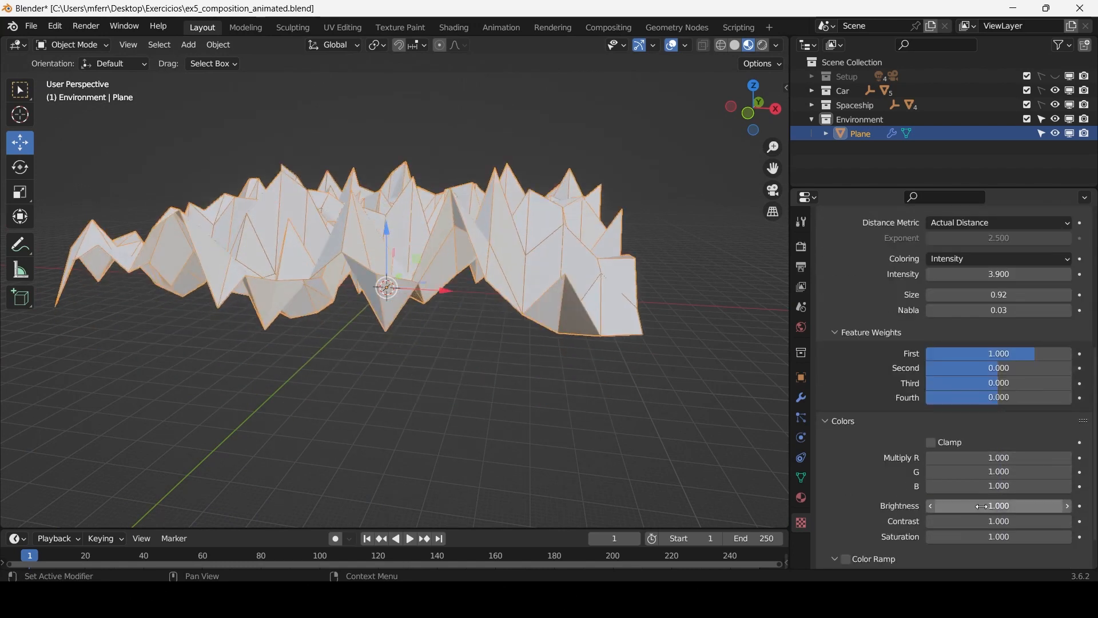
Set the texture's brightness to 1.010 and its contrast to 1.960.
{"action": "left_click_drag", "start_coordinate": [976, 505], "coordinate": [1043, 499]}
{"action": "scroll", "coordinate": [896, 476], "scroll_direction": "up", "scroll_amount": 11}
{"action": "scroll", "coordinate": [904, 472], "scroll_direction": "down", "scroll_amount": 12}
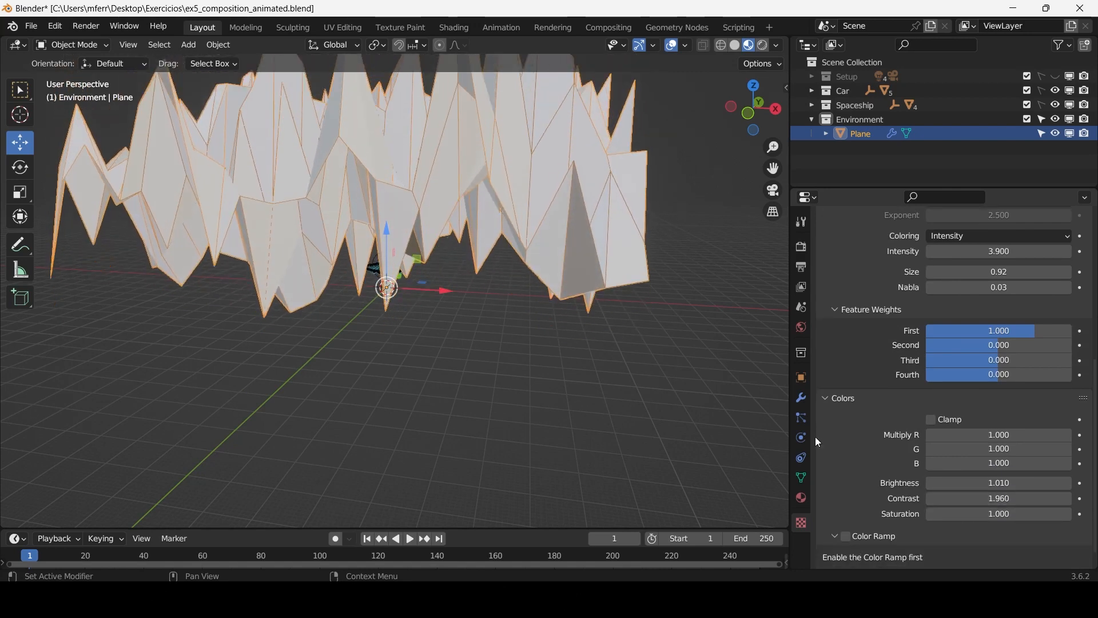
{"action": "scroll", "coordinate": [900, 392], "scroll_direction": "up", "scroll_amount": 10}
Switch the displacement texture's type to Noise and inspect the terrain from several angles.
{"action": "left_click", "coordinate": [933, 287]}
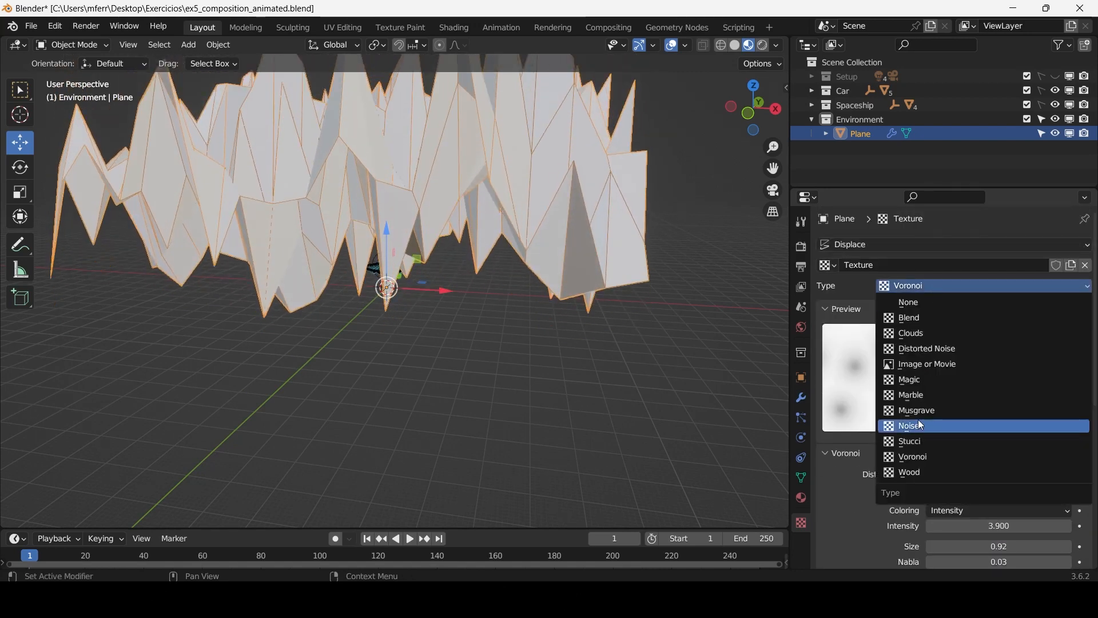
{"action": "left_click", "coordinate": [918, 421]}
{"action": "middle_click_drag", "start_coordinate": [481, 277], "coordinate": [547, 277]}
{"action": "scroll", "coordinate": [570, 313], "scroll_direction": "up", "scroll_amount": 3}
{"action": "scroll", "coordinate": [465, 321], "scroll_direction": "down", "scroll_amount": 2}
{"action": "middle_click_drag", "start_coordinate": [474, 322], "coordinate": [465, 321]}
{"action": "middle_click_drag", "start_coordinate": [360, 286], "coordinate": [342, 262]}
{"action": "middle_click_drag", "start_coordinate": [415, 352], "coordinate": [382, 347]}
Set the displacement texture's type to Blend.
{"action": "left_click", "coordinate": [941, 292]}
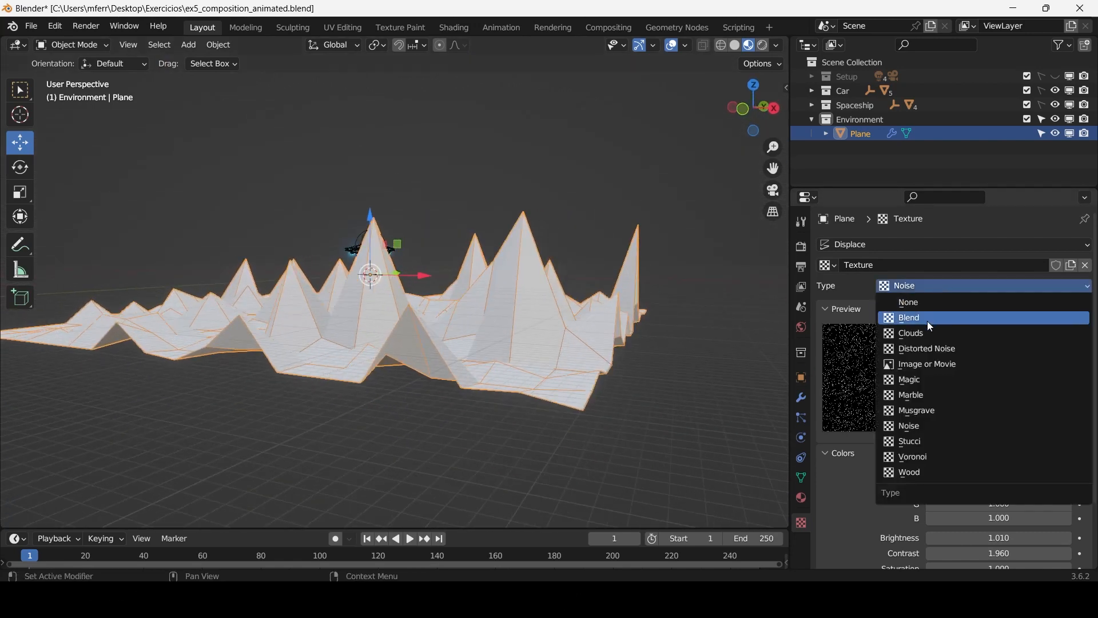
{"action": "left_click", "coordinate": [932, 320]}
{"action": "middle_click_drag", "start_coordinate": [299, 288], "coordinate": [389, 297]}
{"action": "scroll", "coordinate": [915, 497], "scroll_direction": "down", "scroll_amount": 5}
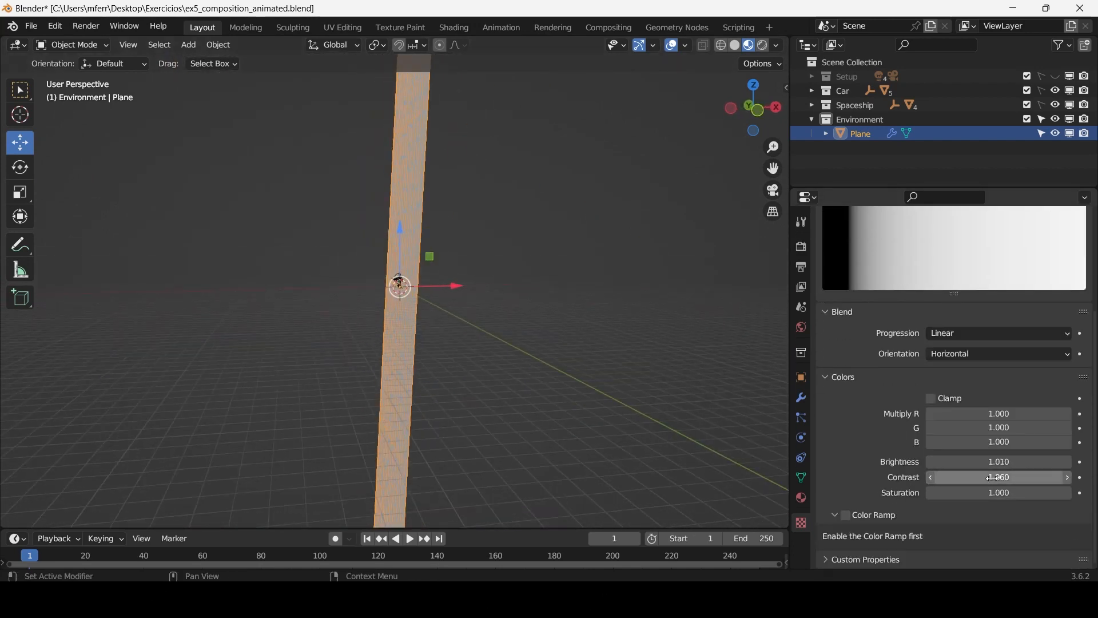
Lower the Blend texture's brightness to 0.000 and check the plane's shape.
{"action": "mouse_move", "coordinate": [1000, 462]}
{"action": "left_mouse_down"}
{"action": "mouse_move", "coordinate": [852, 462]}
{"action": "mouse_move", "coordinate": [995, 462]}
{"action": "left_mouse_up"}
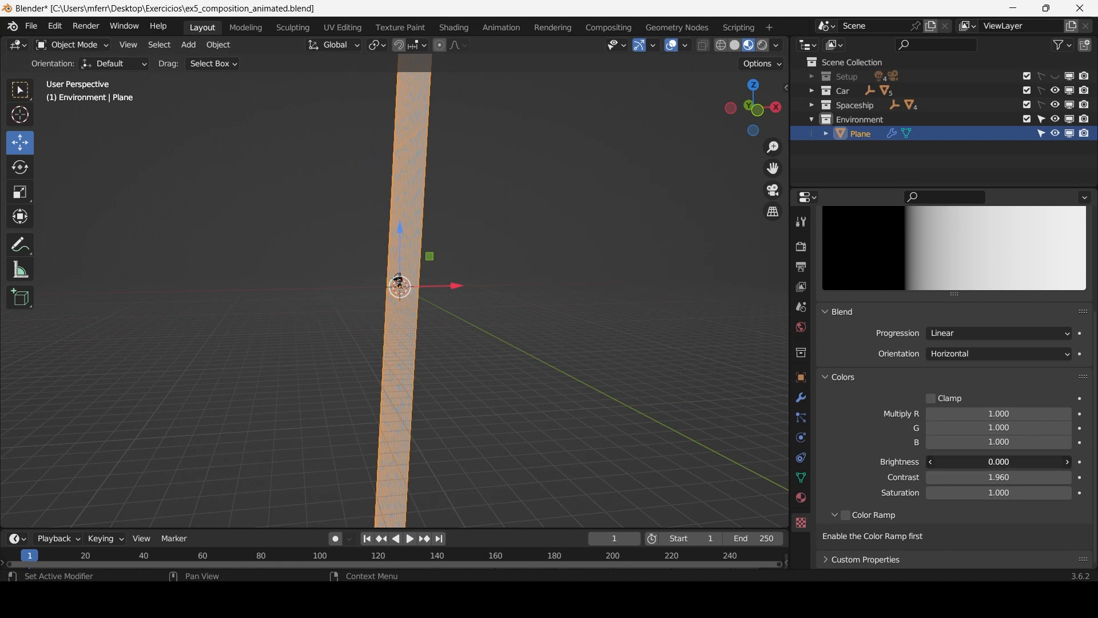
{"action": "left_click", "coordinate": [587, 356]}
{"action": "middle_click_drag", "start_coordinate": [564, 357], "coordinate": [527, 362]}
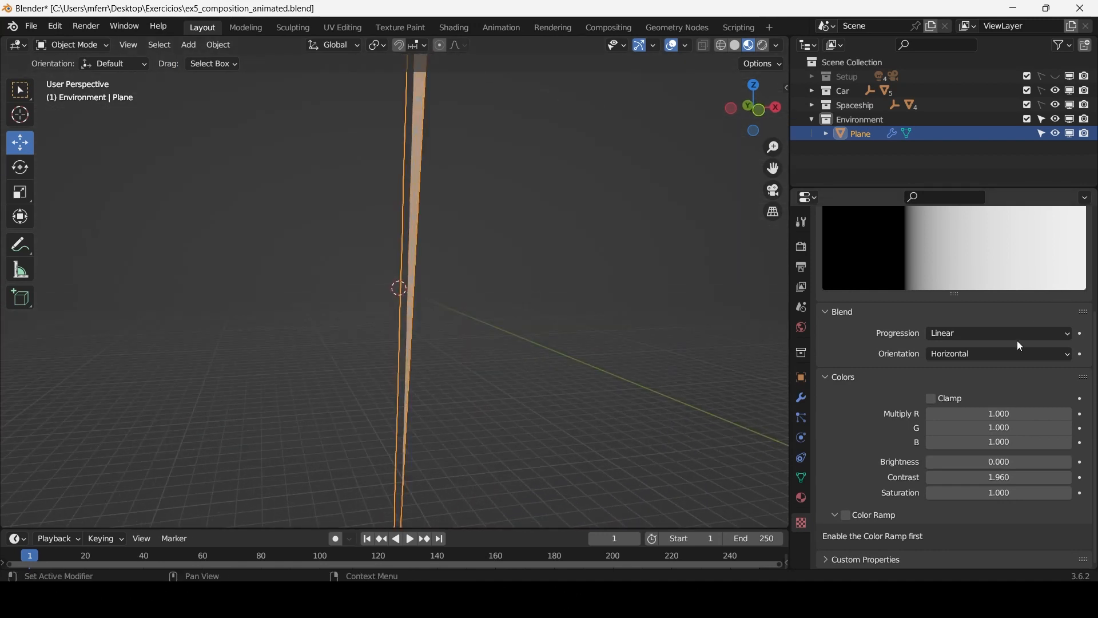
{"action": "scroll", "coordinate": [860, 466], "scroll_direction": "up", "scroll_amount": 3}
{"action": "scroll", "coordinate": [860, 465], "scroll_direction": "down", "scroll_amount": 3}
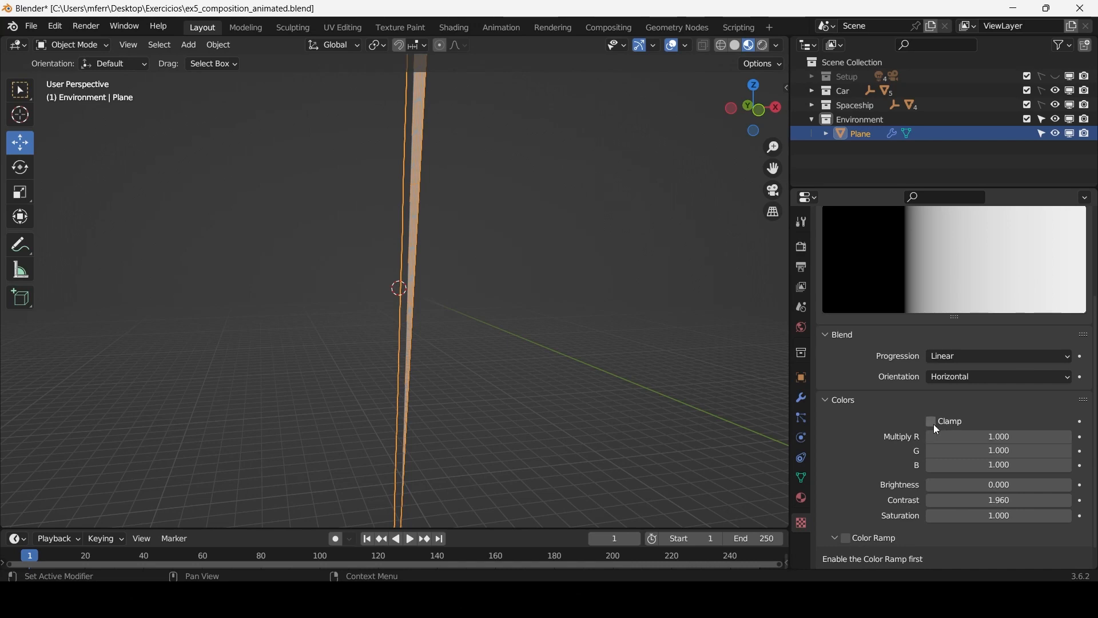
Enable Clamp and Color Ramp in the Blend texture's color settings.
{"action": "left_click", "coordinate": [933, 422]}
{"action": "left_click", "coordinate": [853, 539]}
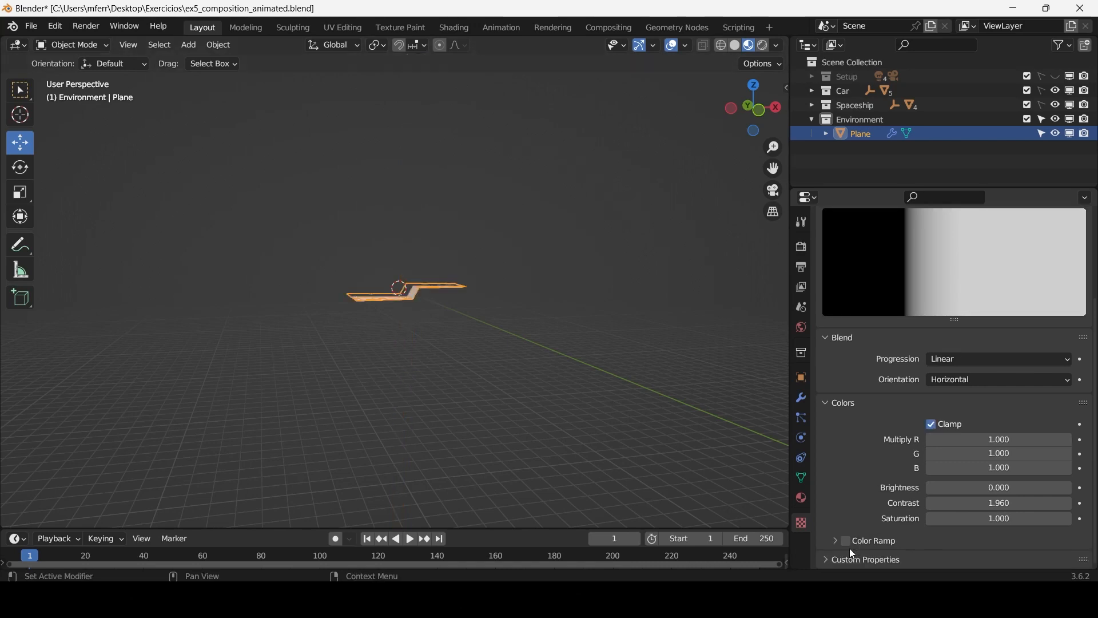
{"action": "left_click", "coordinate": [847, 542]}
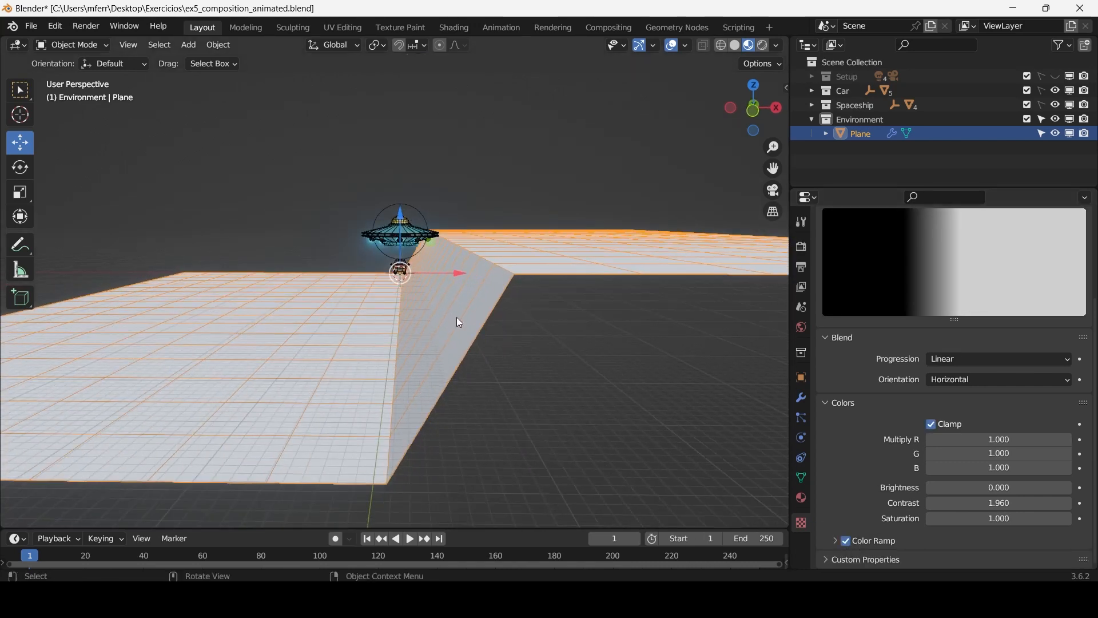
{"action": "mouse_move", "coordinate": [465, 267]}
{"action": "middle_mouse_down"}
{"action": "mouse_move", "coordinate": [421, 270]}
{"action": "mouse_move", "coordinate": [463, 262]}
{"action": "middle_mouse_up"}
{"action": "scroll", "coordinate": [421, 270], "scroll_direction": "down", "scroll_amount": 1}
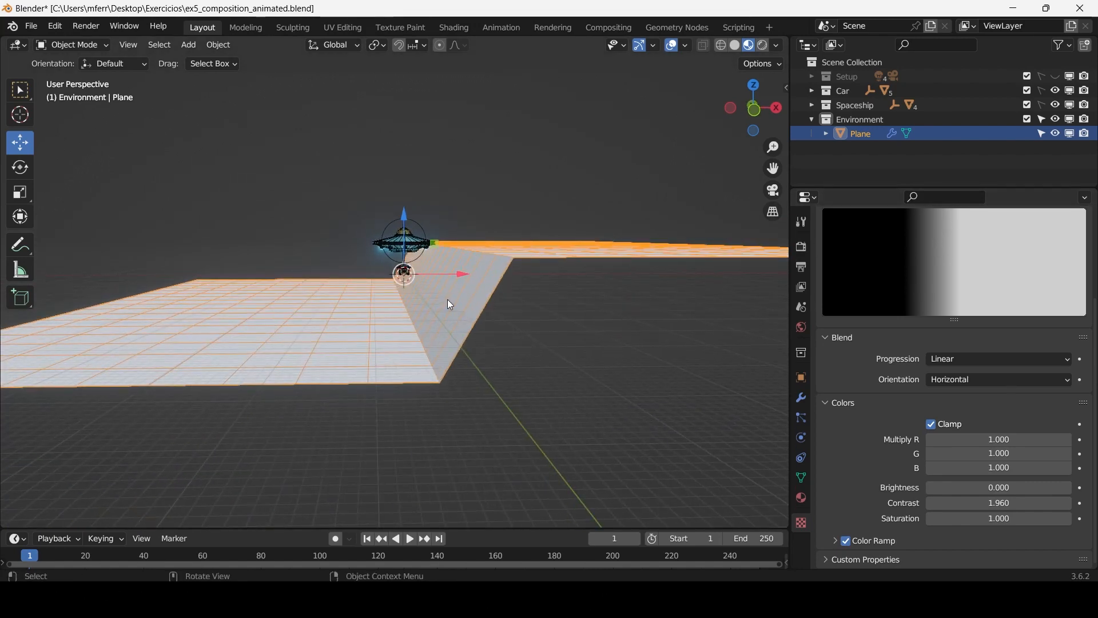
{"action": "middle_click_drag", "start_coordinate": [448, 300], "coordinate": [461, 304]}
Expand the color ramp, move its white stop near the middle and place the black stop at 0.022.
{"action": "left_click", "coordinate": [833, 543]}
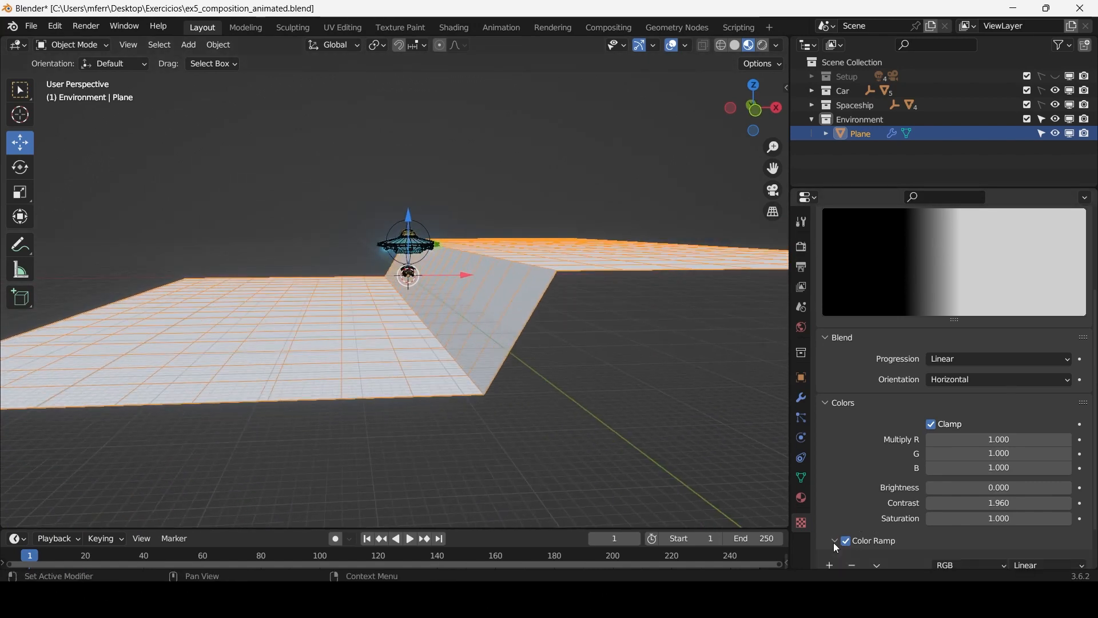
{"action": "scroll", "coordinate": [858, 515], "scroll_direction": "down", "scroll_amount": 3}
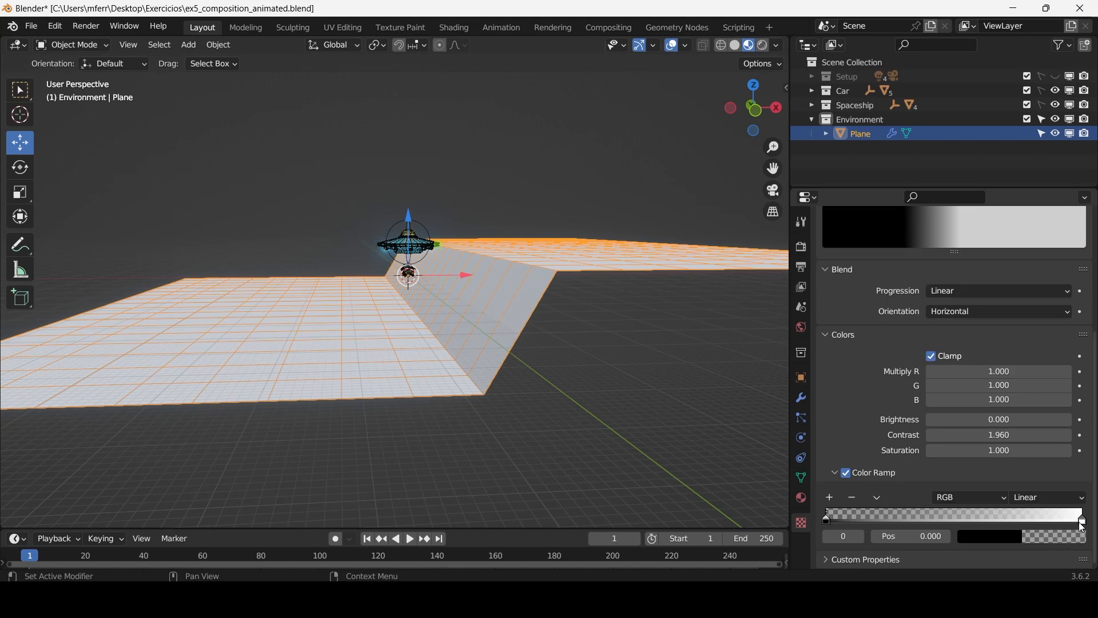
{"action": "left_click_drag", "start_coordinate": [1086, 524], "coordinate": [933, 527]}
{"action": "left_click_drag", "start_coordinate": [833, 523], "coordinate": [835, 520]}
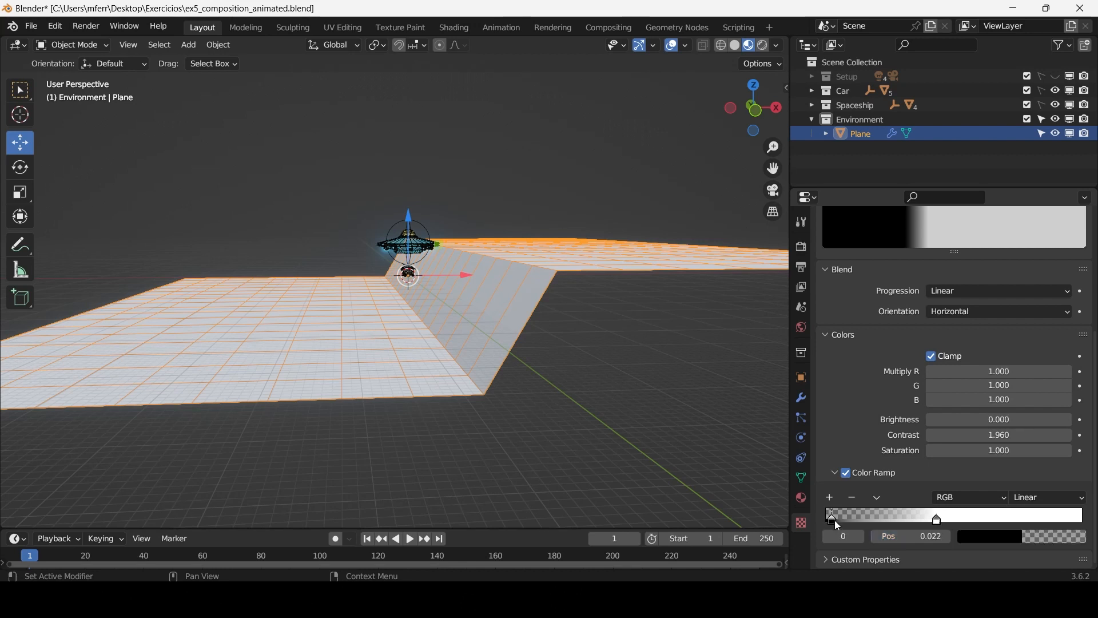
Add a color ramp stop so that a black stop sits at 0.774, and move the white stop to 0.408.
{"action": "left_click", "coordinate": [829, 499]}
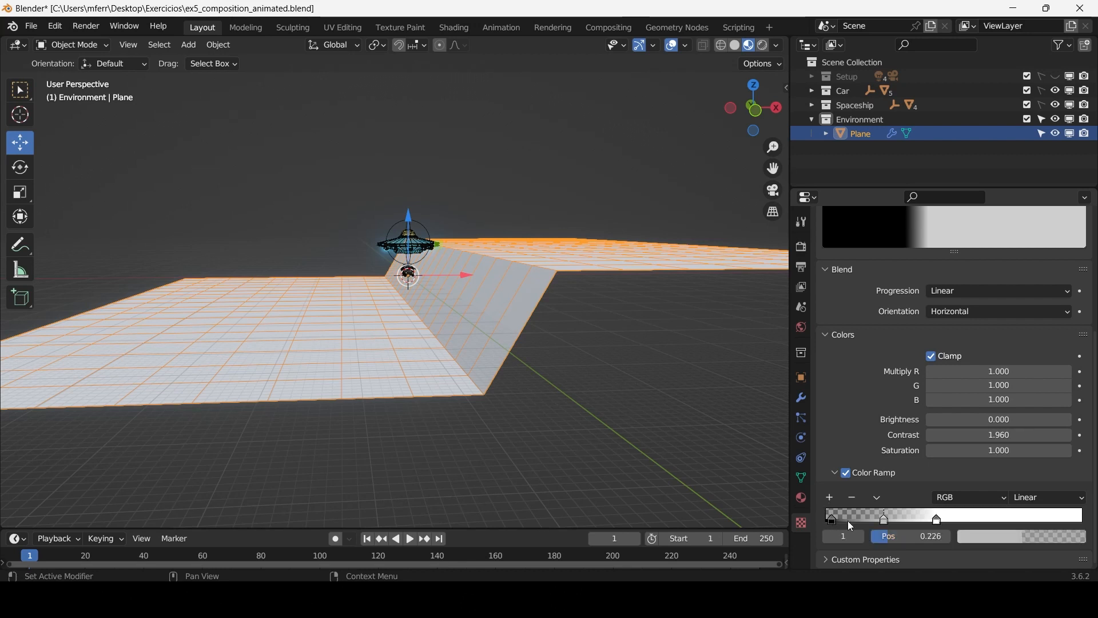
{"action": "left_click", "coordinate": [993, 534]}
{"action": "mouse_move", "coordinate": [1015, 501]}
{"action": "left_mouse_down"}
{"action": "mouse_move", "coordinate": [950, 501]}
{"action": "mouse_move", "coordinate": [1027, 510]}
{"action": "left_mouse_up"}
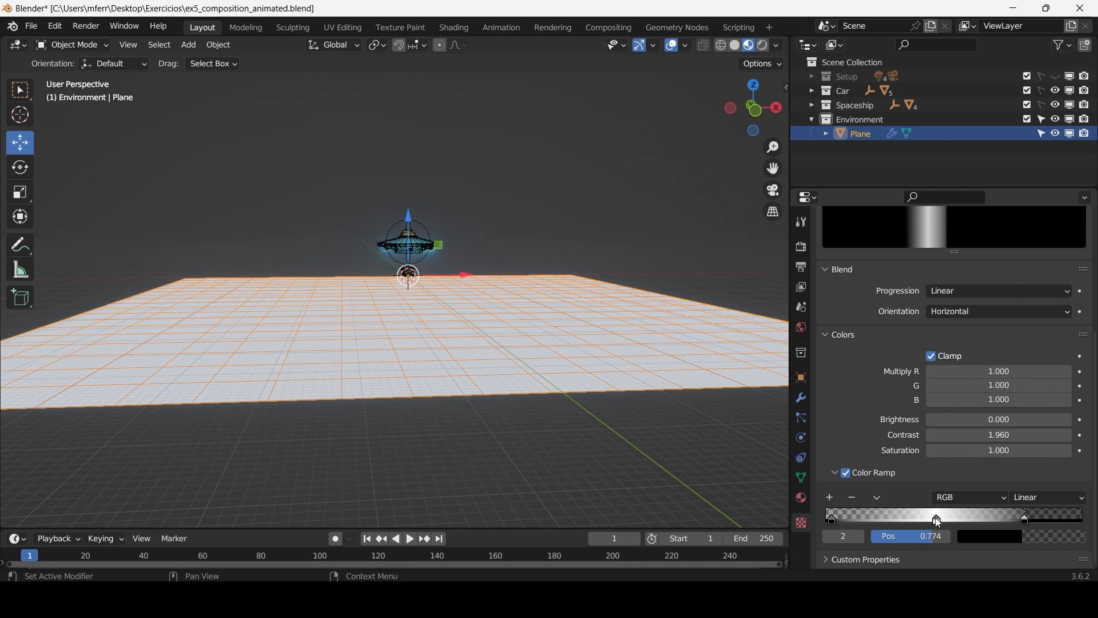
{"action": "mouse_move", "coordinate": [936, 518]}
{"action": "left_mouse_down"}
{"action": "mouse_move", "coordinate": [919, 522]}
{"action": "mouse_move", "coordinate": [932, 522]}
{"action": "left_mouse_up"}
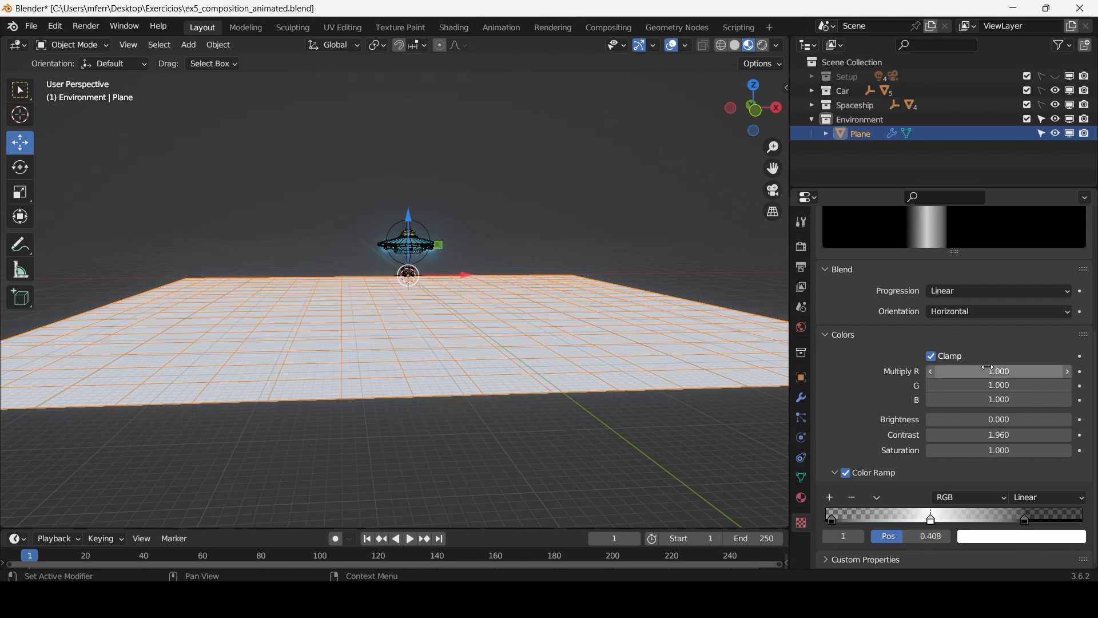
Raise the Blend texture's brightness to 0.720 to form a ridge in the plane.
{"action": "left_click_drag", "start_coordinate": [981, 371], "coordinate": [961, 371]}
{"action": "key", "text": "ctrl+z"}
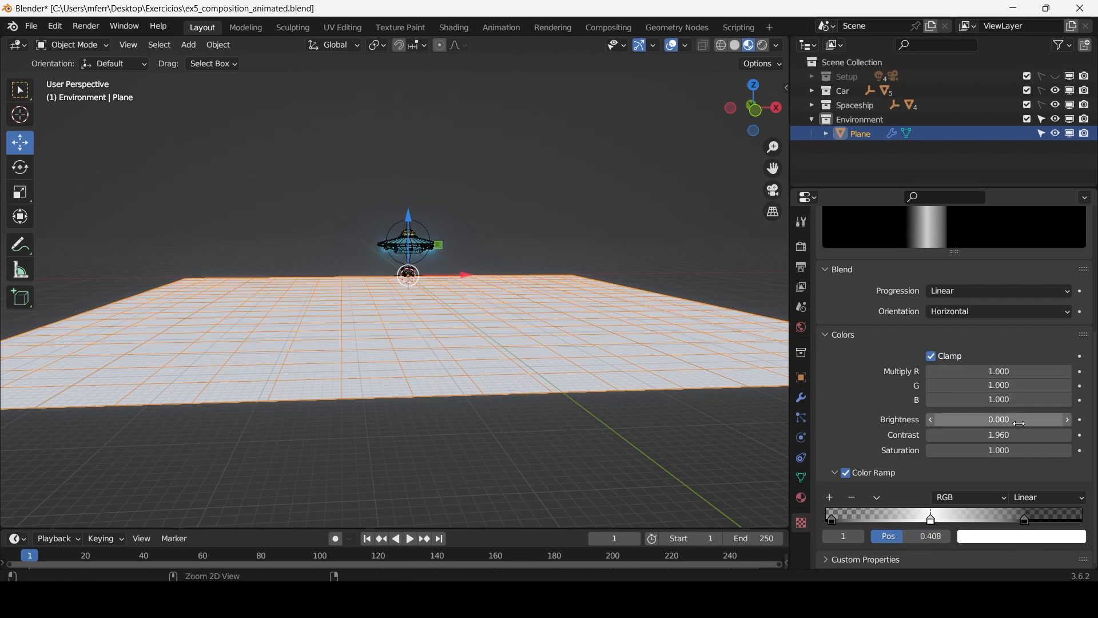
{"action": "mouse_move", "coordinate": [982, 419]}
{"action": "left_mouse_down"}
{"action": "mouse_move", "coordinate": [1078, 419]}
{"action": "mouse_move", "coordinate": [986, 421]}
{"action": "left_mouse_up"}
{"action": "middle_click_drag", "start_coordinate": [570, 353], "coordinate": [543, 340]}
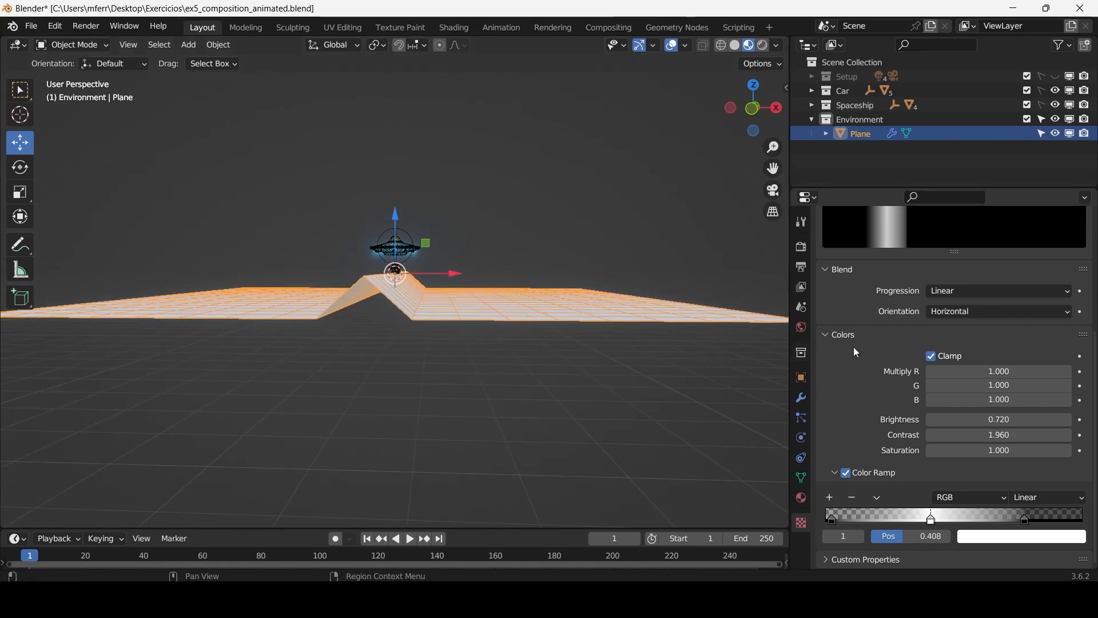
{"action": "scroll", "coordinate": [552, 319], "scroll_direction": "up", "scroll_amount": 5}
{"action": "scroll", "coordinate": [550, 328], "scroll_direction": "down", "scroll_amount": 3}
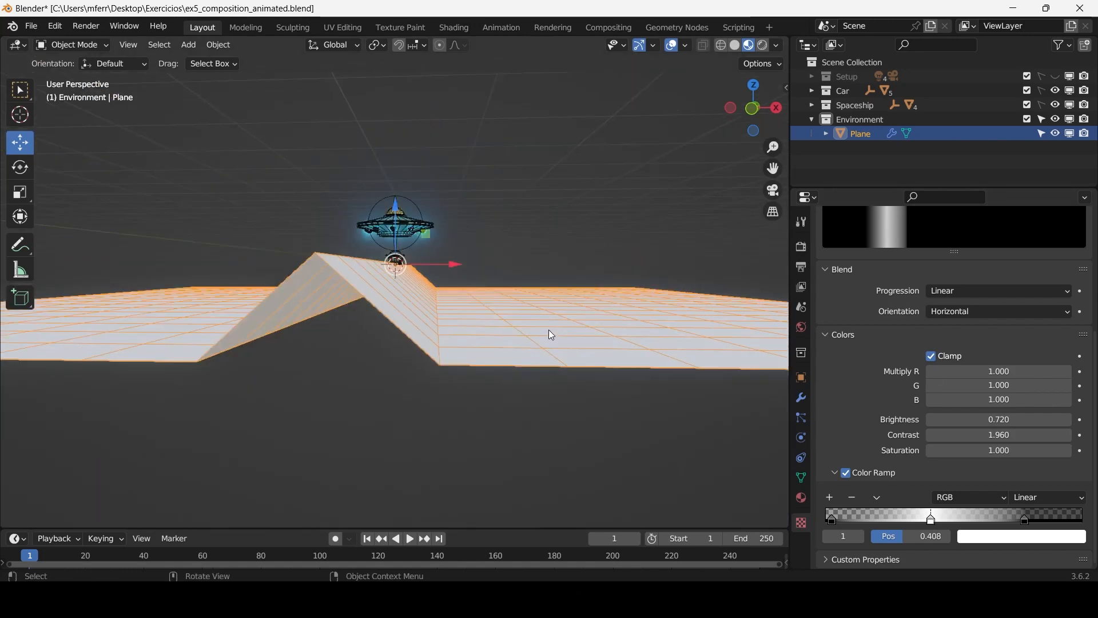
Try the Radial, Quadratic Sphere and Spherical progressions of the Blend texture on the displaced plane.
{"action": "scroll", "coordinate": [915, 360], "scroll_direction": "up", "scroll_amount": 8}
{"action": "left_click", "coordinate": [960, 479]}
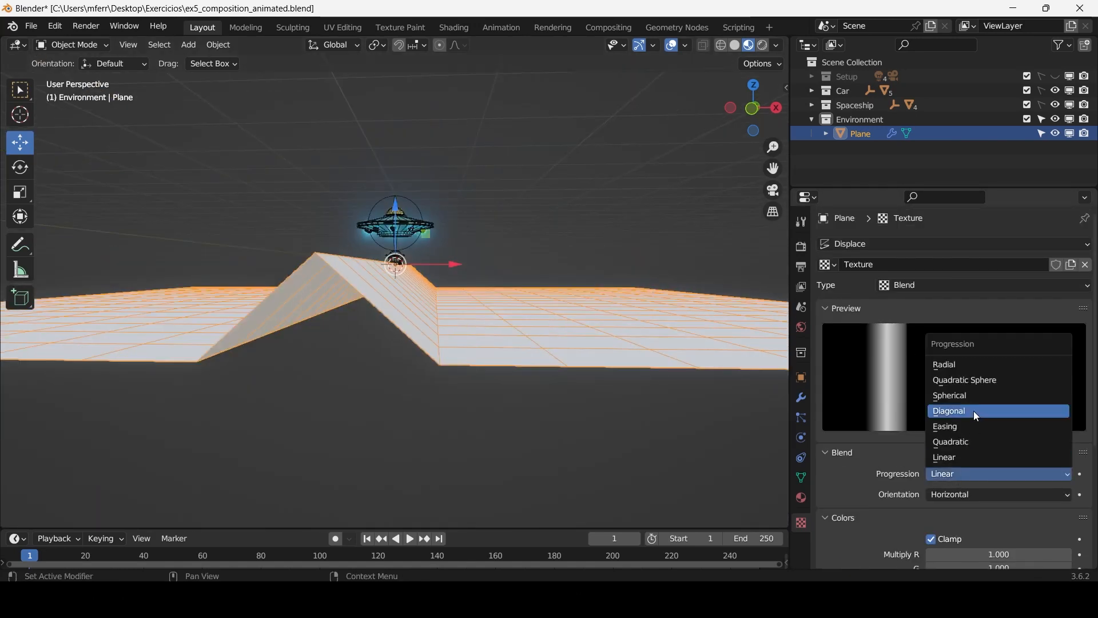
{"action": "left_click", "coordinate": [980, 366]}
{"action": "mouse_move", "coordinate": [441, 270]}
{"action": "middle_mouse_down"}
{"action": "mouse_move", "coordinate": [441, 329]}
{"action": "mouse_move", "coordinate": [438, 290]}
{"action": "middle_mouse_up"}
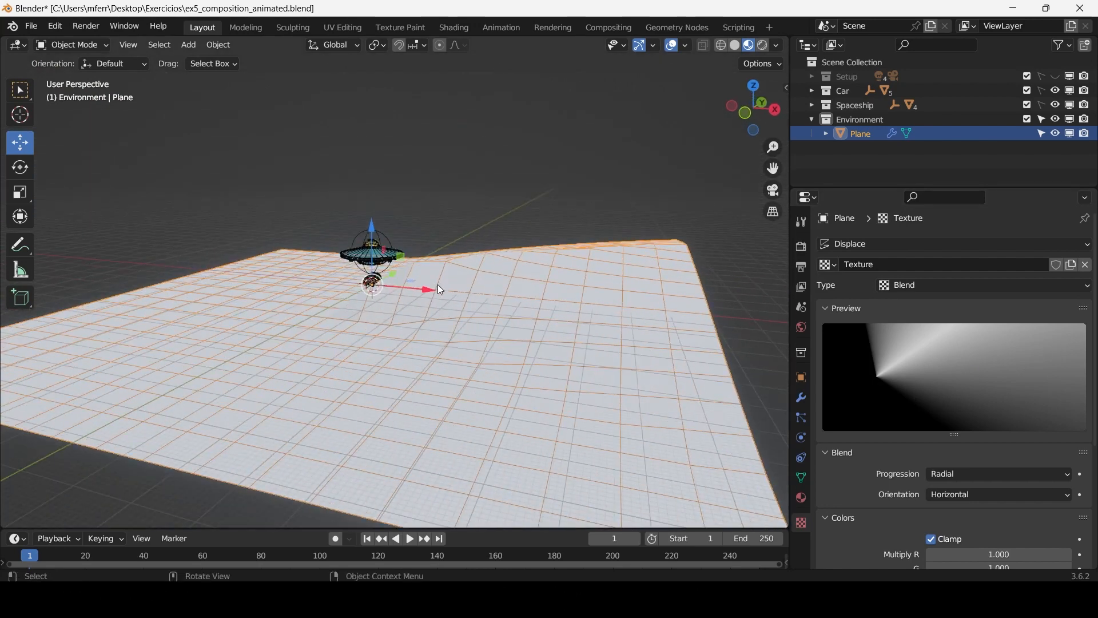
{"action": "left_click", "coordinate": [977, 475]}
{"action": "left_click", "coordinate": [983, 381]}
{"action": "middle_click_drag", "start_coordinate": [470, 304], "coordinate": [411, 309]}
{"action": "left_click", "coordinate": [996, 473]}
{"action": "left_click", "coordinate": [976, 395]}
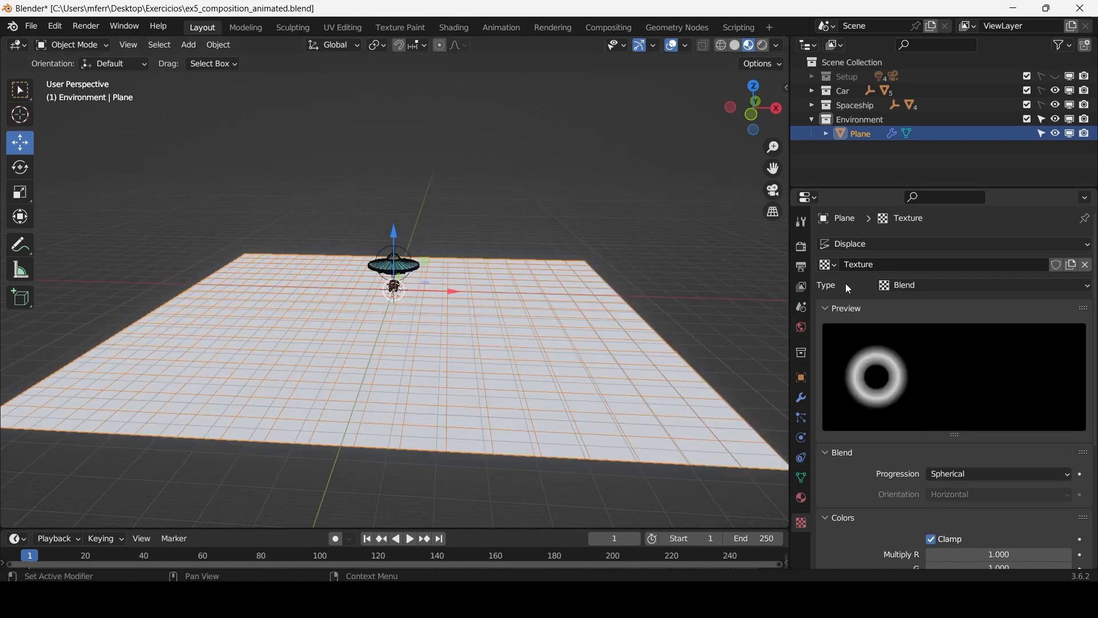
Change the Displace texture's type to Clouds and disable its Color Ramp.
{"action": "left_click", "coordinate": [930, 290]}
{"action": "left_click", "coordinate": [937, 337]}
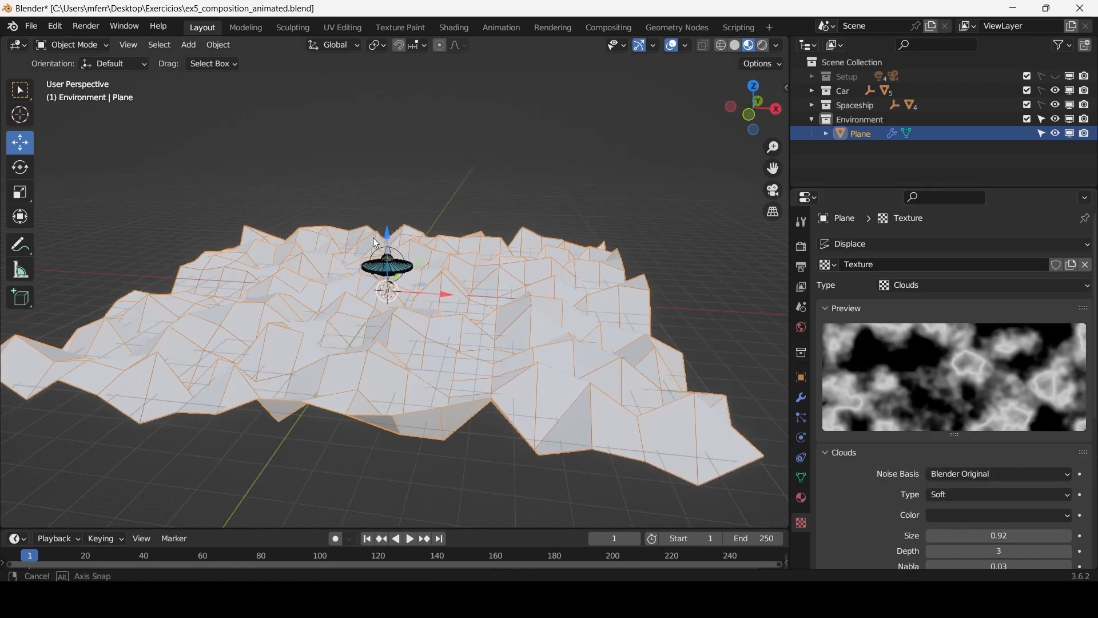
{"action": "middle_click_drag", "start_coordinate": [373, 238], "coordinate": [440, 283]}
{"action": "scroll", "coordinate": [857, 487], "scroll_direction": "down", "scroll_amount": 8}
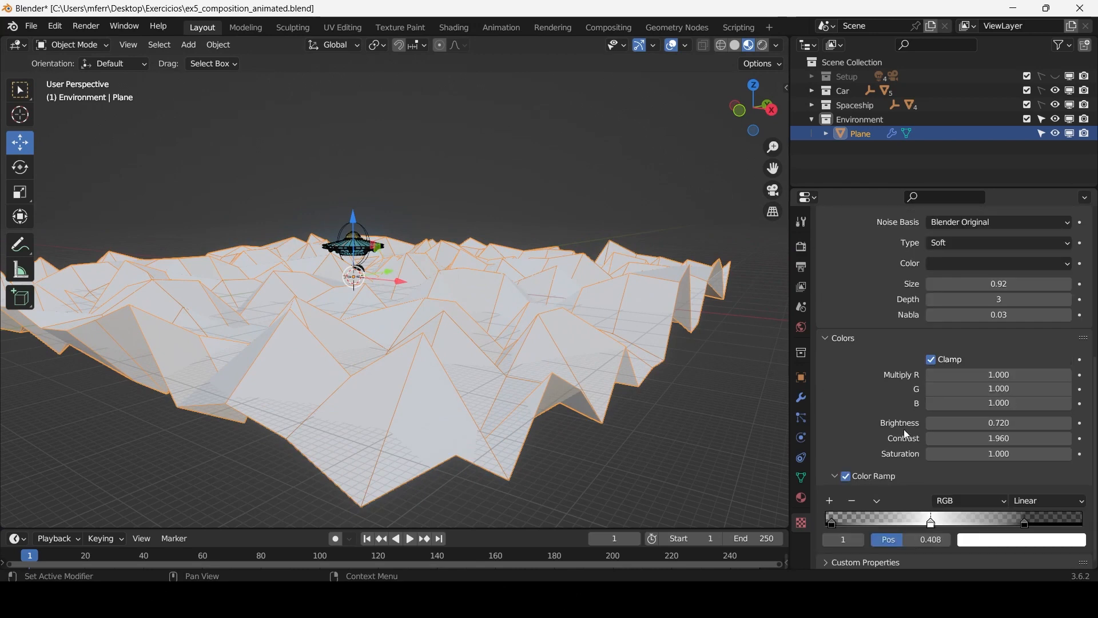
{"action": "left_click", "coordinate": [847, 477]}
{"action": "left_click", "coordinate": [836, 376]}
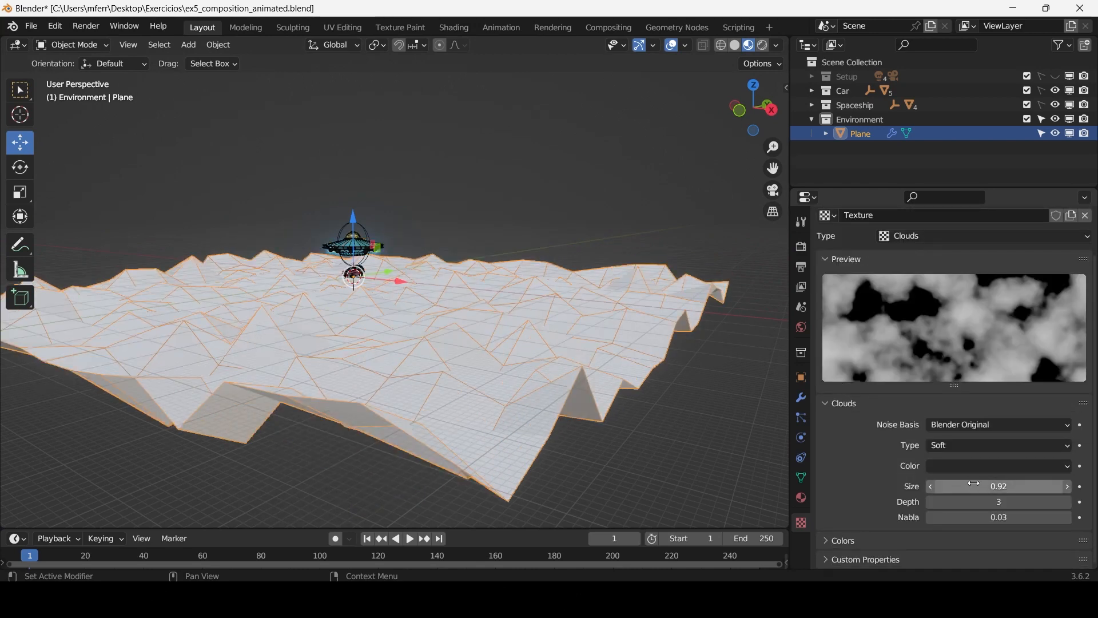
Set the Clouds texture's size to 1.09 and its depth to 6.
{"action": "mouse_move", "coordinate": [973, 484]}
{"action": "left_mouse_down"}
{"action": "mouse_move", "coordinate": [1002, 484]}
{"action": "mouse_move", "coordinate": [981, 502]}
{"action": "mouse_move", "coordinate": [996, 502]}
{"action": "mouse_move", "coordinate": [978, 500]}
{"action": "left_mouse_up"}
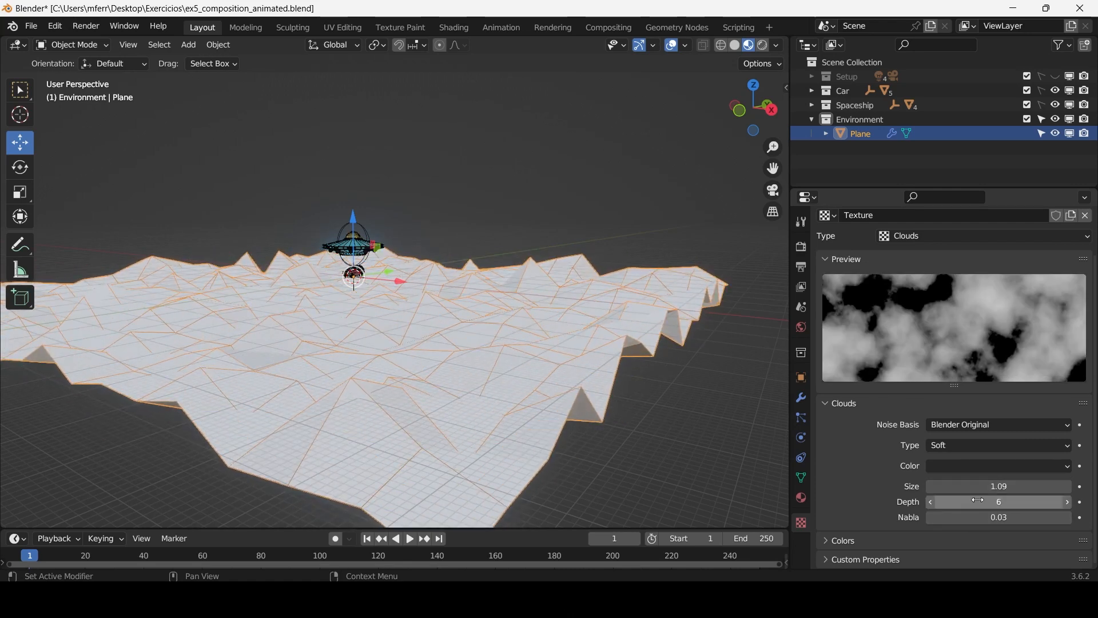
{"action": "scroll", "coordinate": [553, 307], "scroll_direction": "down", "scroll_amount": 2}
{"action": "middle_click_drag", "start_coordinate": [553, 306], "coordinate": [532, 318]}
{"action": "scroll", "coordinate": [495, 306], "scroll_direction": "up", "scroll_amount": 2}
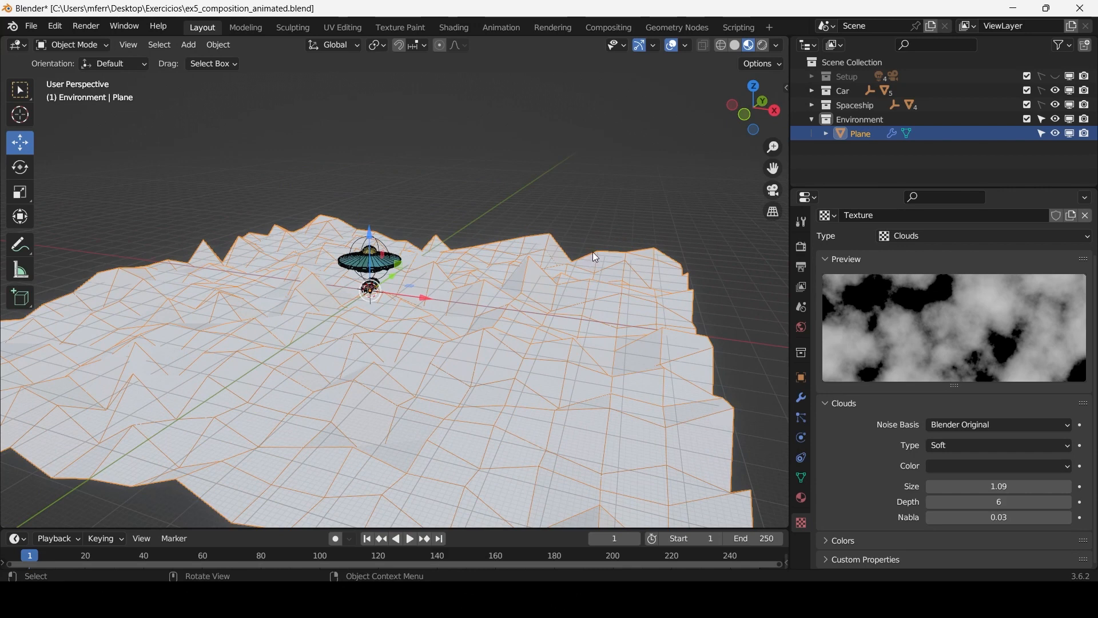
{"action": "scroll", "coordinate": [572, 273], "scroll_direction": "down", "scroll_amount": 2}
{"action": "mouse_move", "coordinate": [572, 272]}
{"action": "middle_mouse_down"}
{"action": "mouse_move", "coordinate": [599, 286]}
{"action": "mouse_move", "coordinate": [586, 284]}
{"action": "middle_mouse_up"}
{"action": "scroll", "coordinate": [587, 284], "scroll_direction": "up", "scroll_amount": 2}
Subdivide all the plane's faces in Edit Mode with 2 cuts, and return to Object Mode.
{"action": "key", "text": "Tab"}
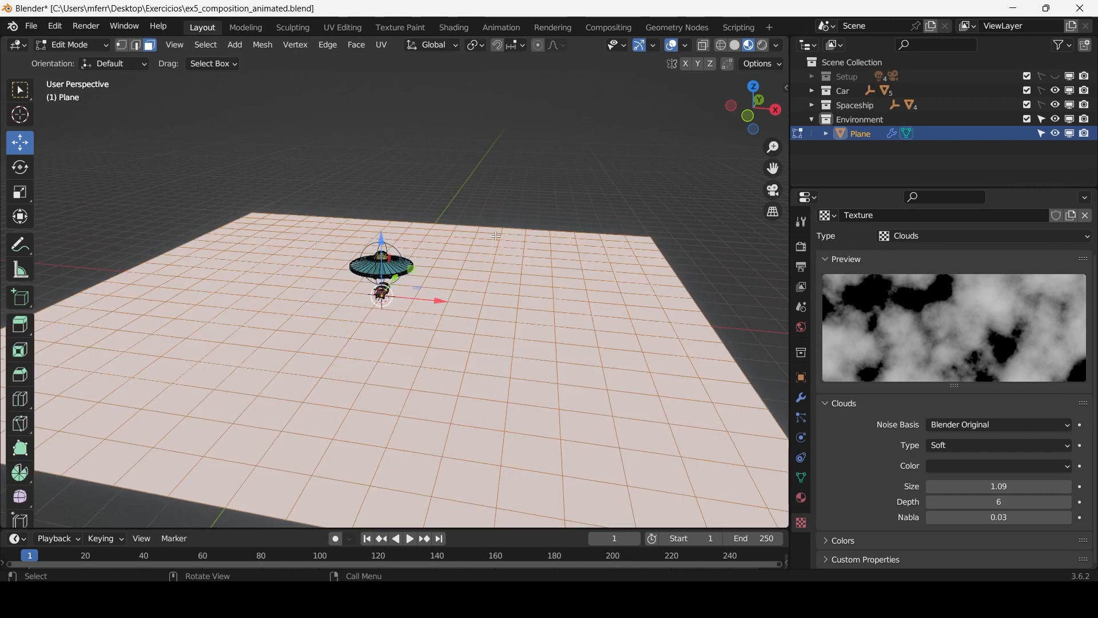
{"action": "right_click", "coordinate": [489, 247]}
{"action": "middle_click_drag", "start_coordinate": [431, 179], "coordinate": [422, 187]}
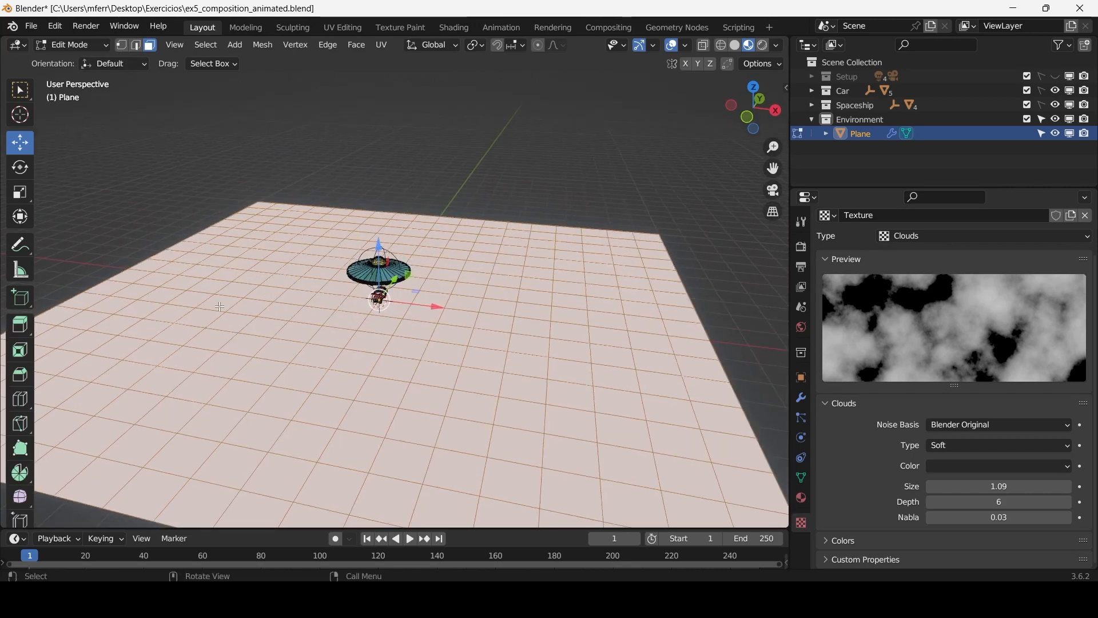
{"action": "scroll", "coordinate": [506, 260], "scroll_direction": "up", "scroll_amount": 2}
{"action": "scroll", "coordinate": [506, 260], "scroll_direction": "down", "scroll_amount": 1}
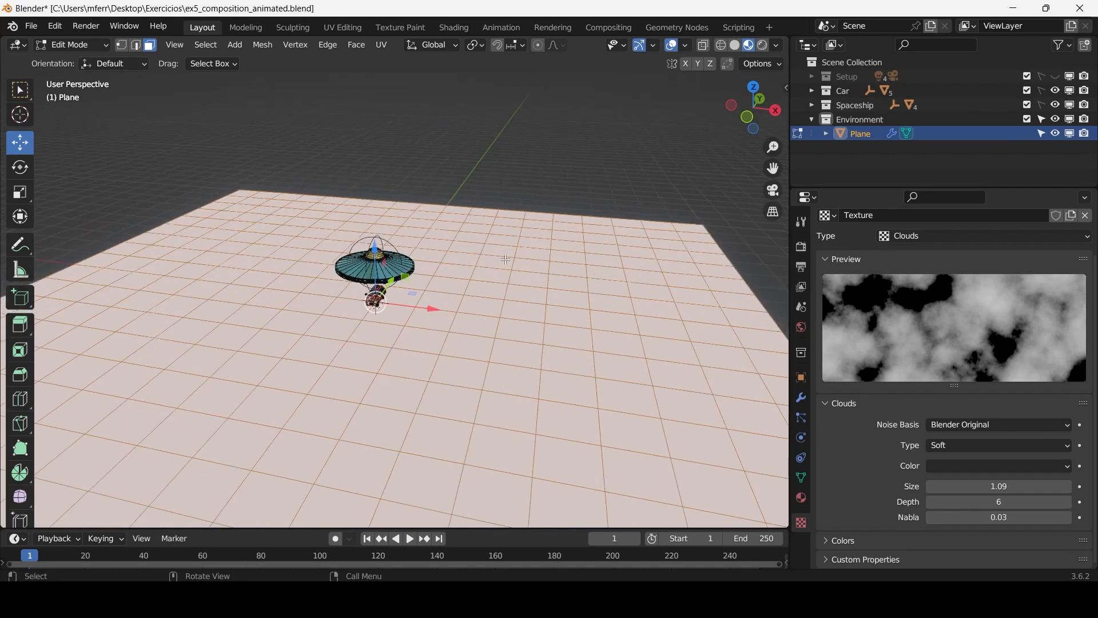
{"action": "right_click", "coordinate": [487, 248]}
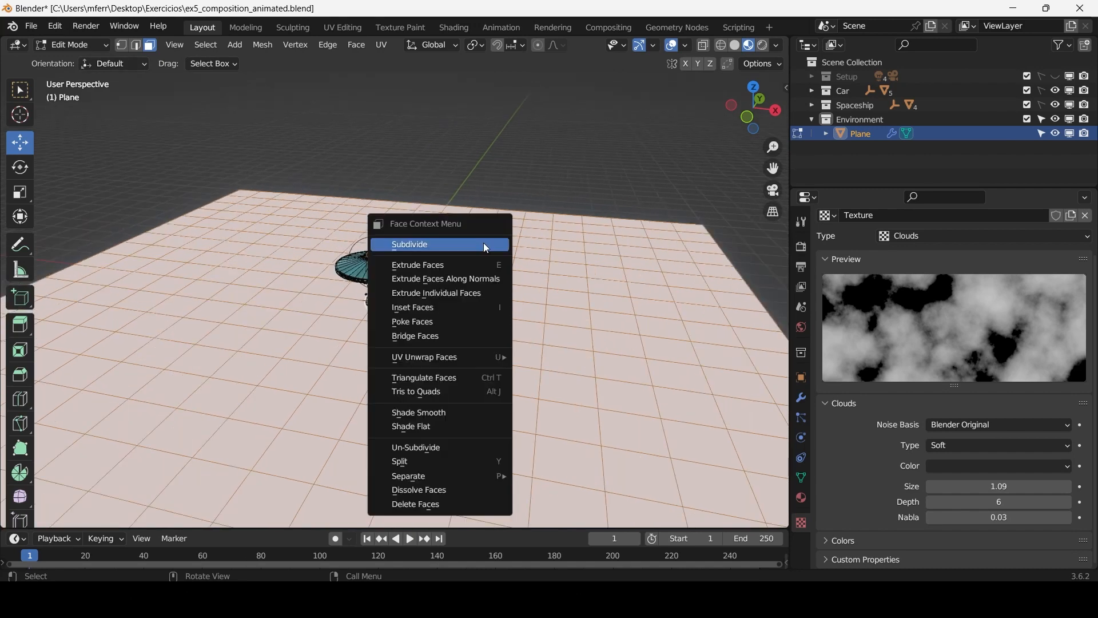
{"action": "left_click", "coordinate": [408, 246]}
{"action": "left_click", "coordinate": [234, 420]}
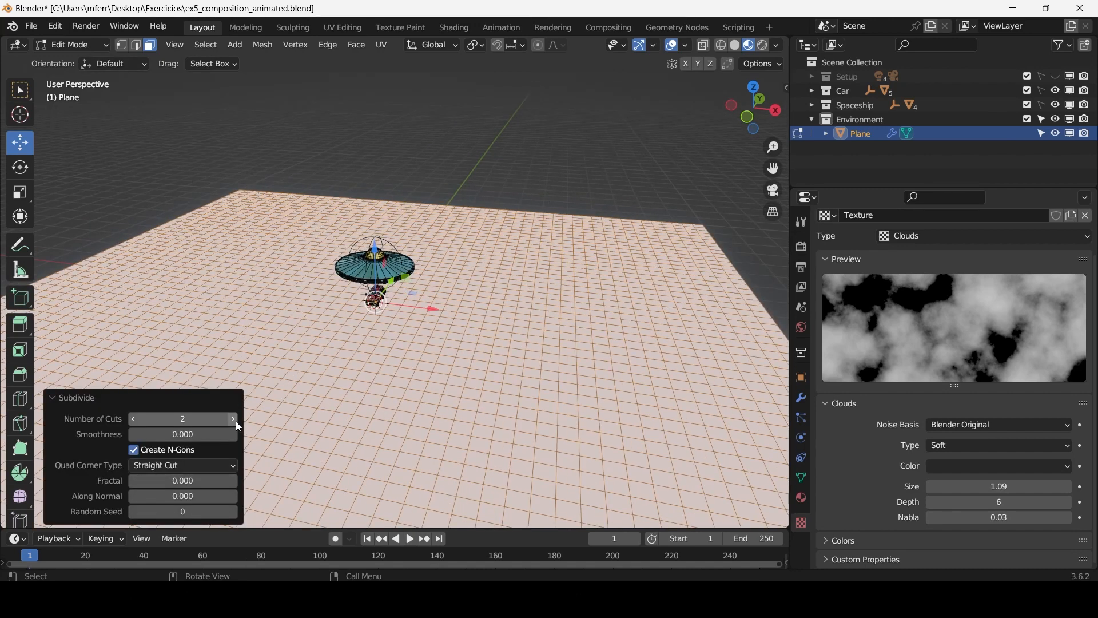
{"action": "key", "text": "Tab"}
{"action": "scroll", "coordinate": [471, 249], "scroll_direction": "up", "scroll_amount": 3}
{"action": "middle_click_drag", "start_coordinate": [459, 285], "coordinate": [476, 266]}
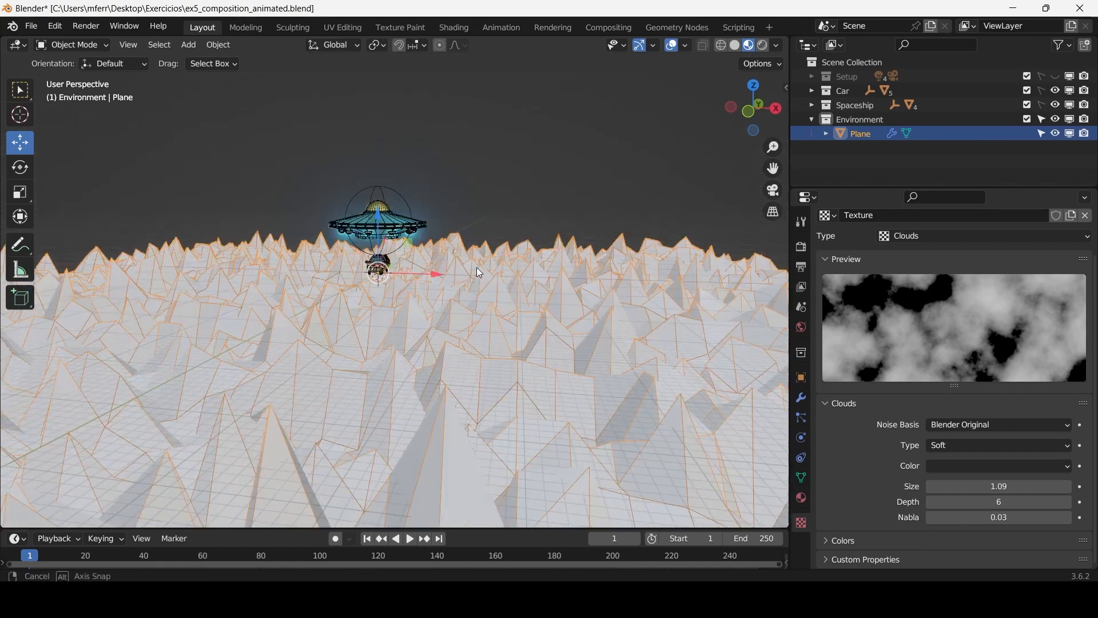
{"action": "scroll", "coordinate": [469, 263], "scroll_direction": "down", "scroll_amount": 2}
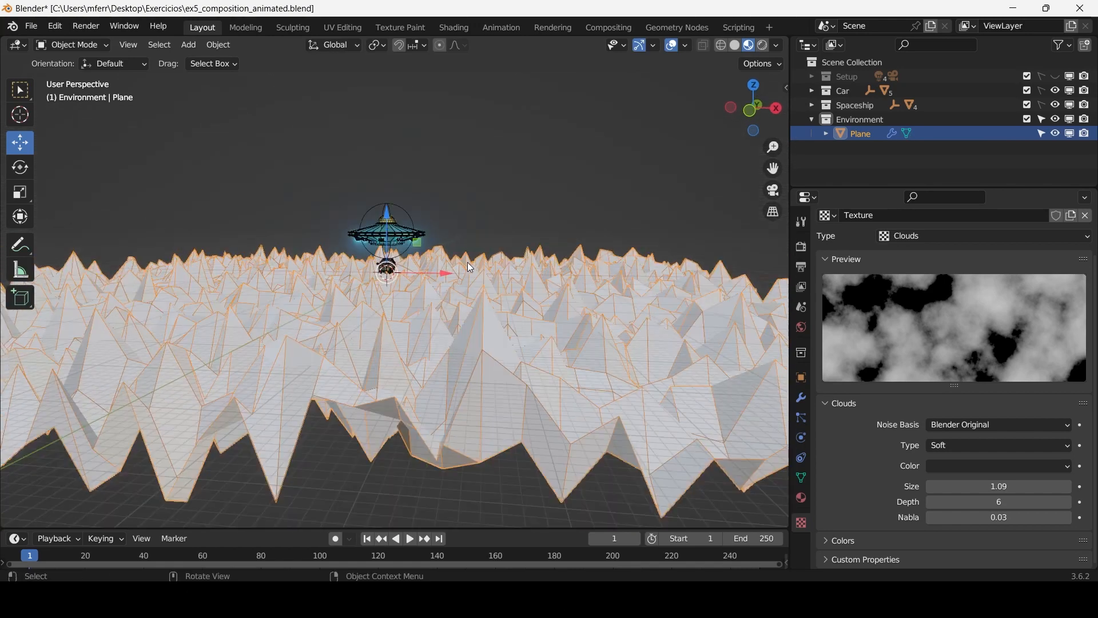
Adjust the Clouds texture's size and set the Displace modifier's strength to 25.
{"action": "mouse_move", "coordinate": [952, 487]}
{"action": "left_mouse_down"}
{"action": "mouse_move", "coordinate": [1030, 488]}
{"action": "mouse_move", "coordinate": [969, 487]}
{"action": "left_mouse_up"}
{"action": "left_click", "coordinate": [801, 397]}
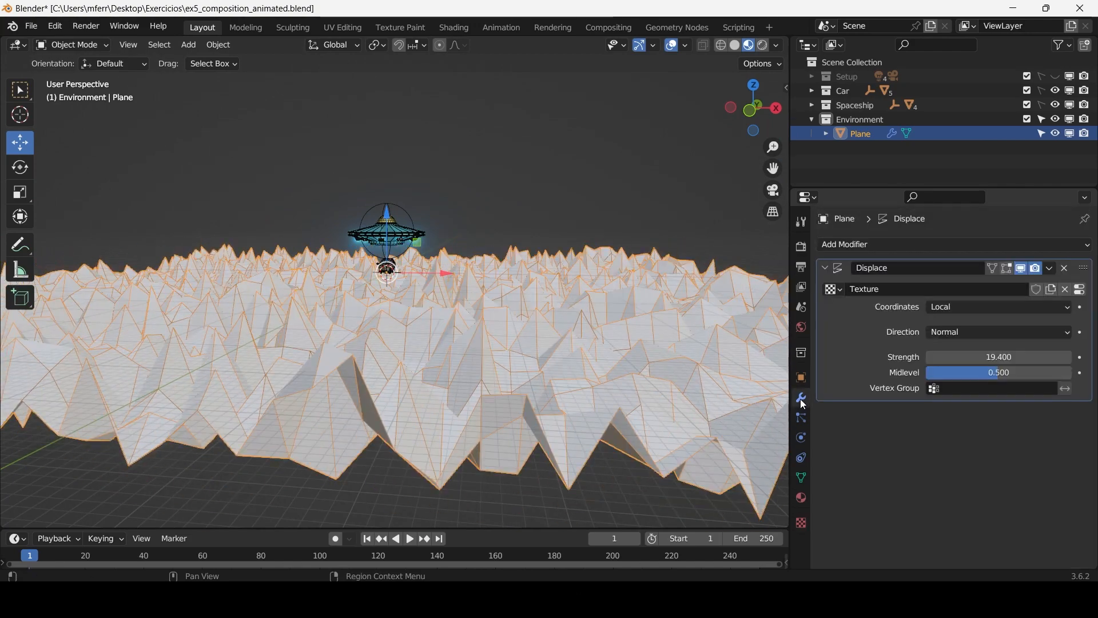
{"action": "left_click_drag", "start_coordinate": [999, 357], "coordinate": [1012, 357]}
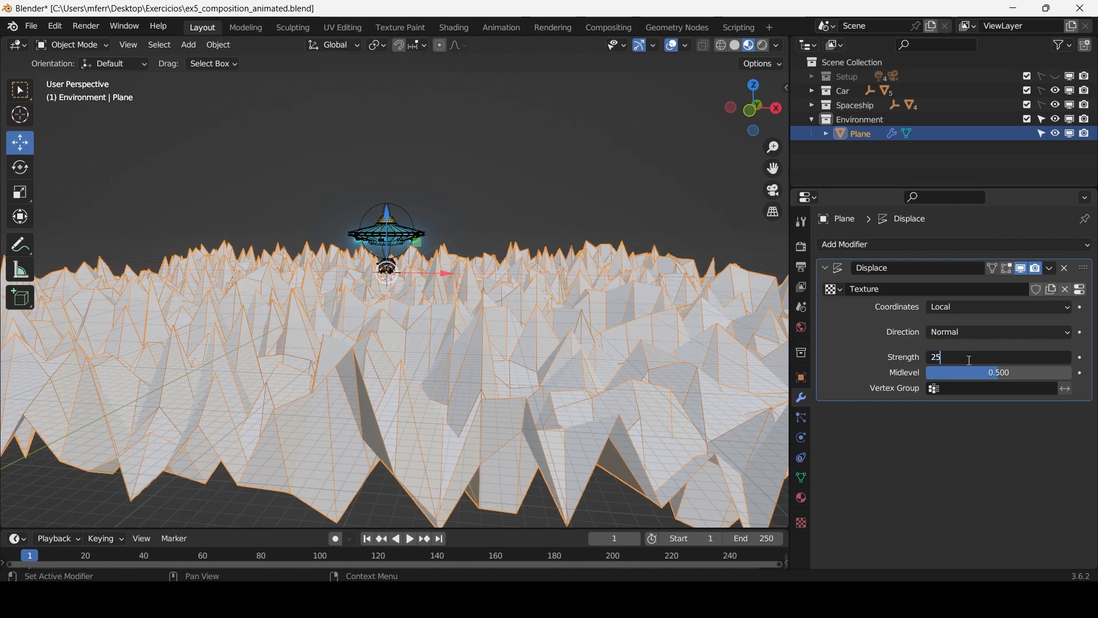
{"action": "key", "text": "Return"}
{"action": "middle_click_drag", "start_coordinate": [526, 309], "coordinate": [389, 328]}
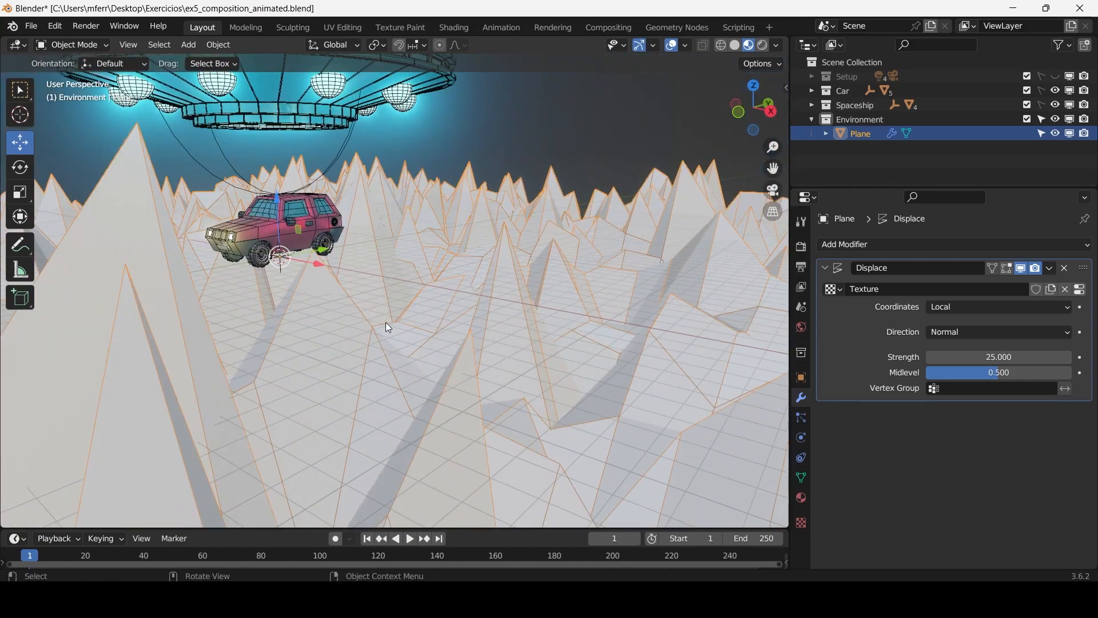
{"action": "scroll", "coordinate": [407, 350], "scroll_direction": "down", "scroll_amount": 6}
{"action": "scroll", "coordinate": [383, 276], "scroll_direction": "down", "scroll_amount": 2}
{"action": "middle_click_drag", "start_coordinate": [398, 276], "coordinate": [430, 287]}
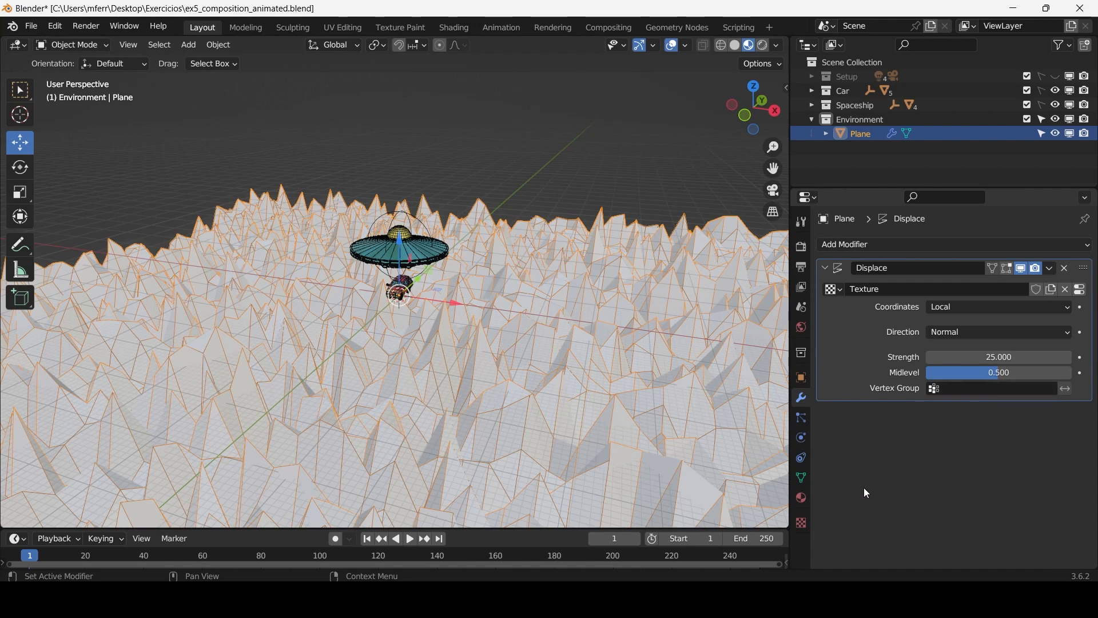
Turn off the Displace modifier's viewport display and open the plane in Edit Mode with vertex selection.
{"action": "left_click", "coordinate": [1021, 269]}
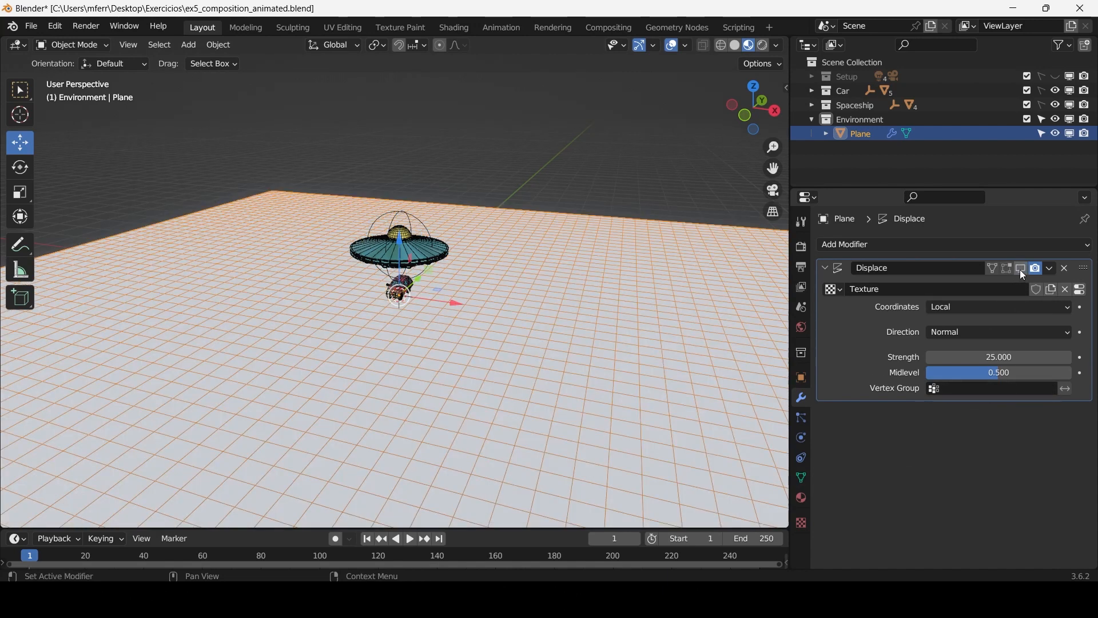
{"action": "middle_click_drag", "start_coordinate": [601, 261], "coordinate": [592, 260]}
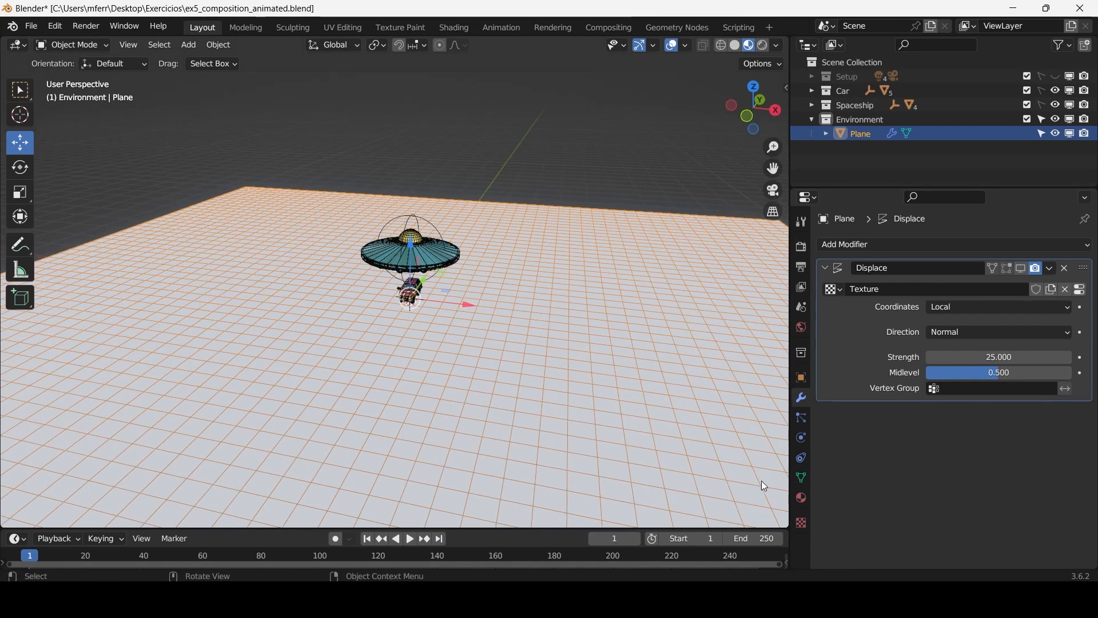
{"action": "left_click", "coordinate": [798, 480]}
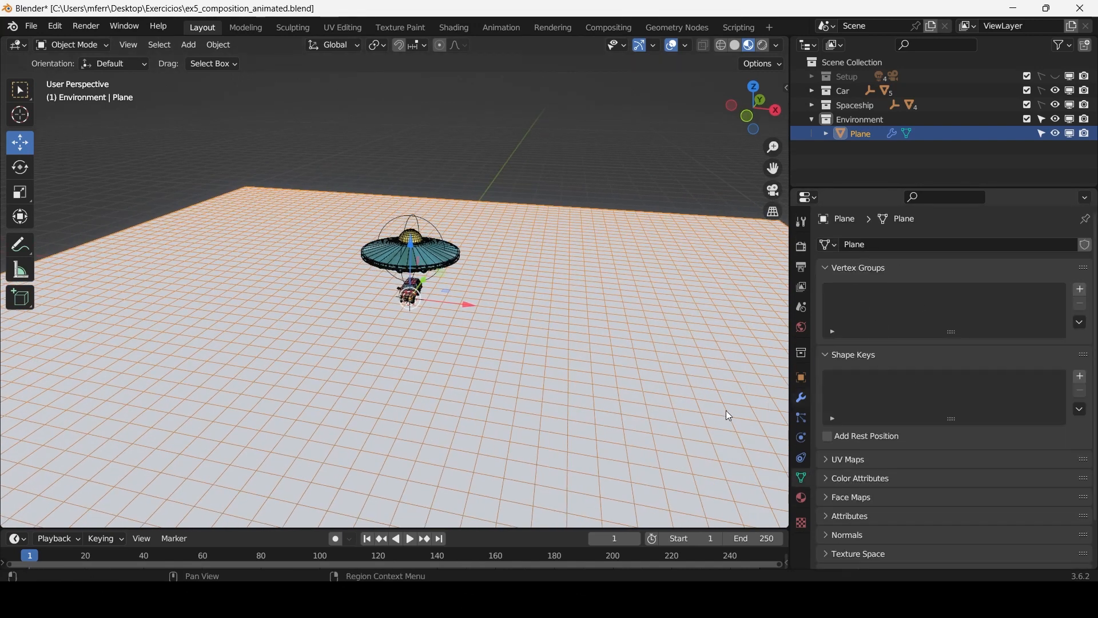
{"action": "scroll", "coordinate": [496, 319], "scroll_direction": "down", "scroll_amount": 2}
{"action": "middle_click_drag", "start_coordinate": [496, 318], "coordinate": [534, 390]}
{"action": "scroll", "coordinate": [499, 126], "scroll_direction": "up", "scroll_amount": 1}
{"action": "scroll", "coordinate": [489, 286], "scroll_direction": "down", "scroll_amount": 1}
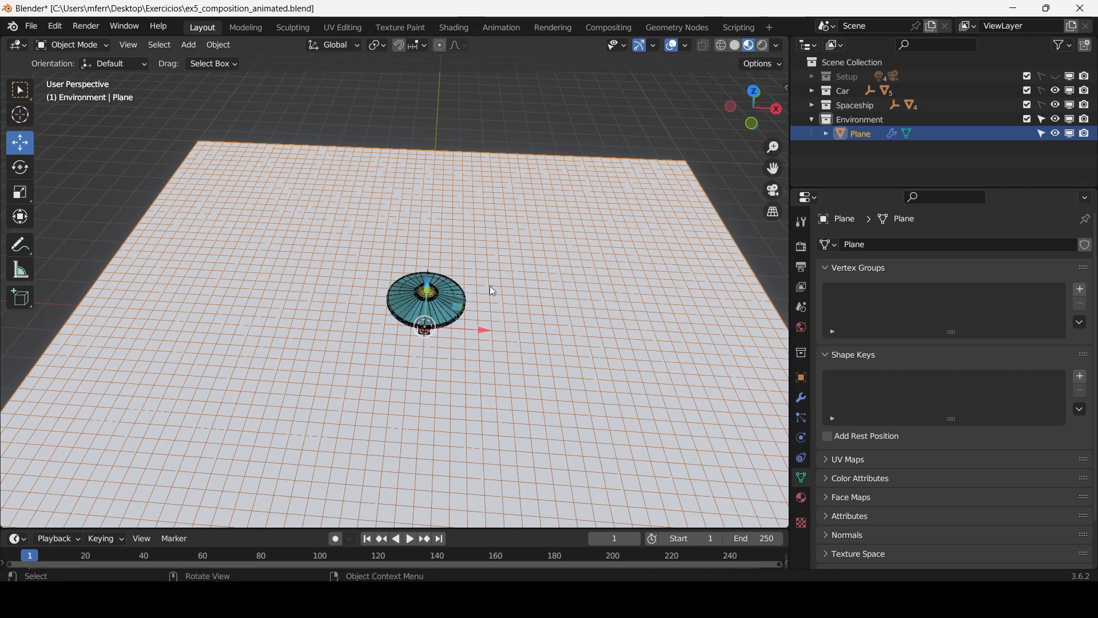
{"action": "middle_click_drag", "start_coordinate": [538, 310], "coordinate": [454, 309]}
{"action": "key", "text": "Tab"}
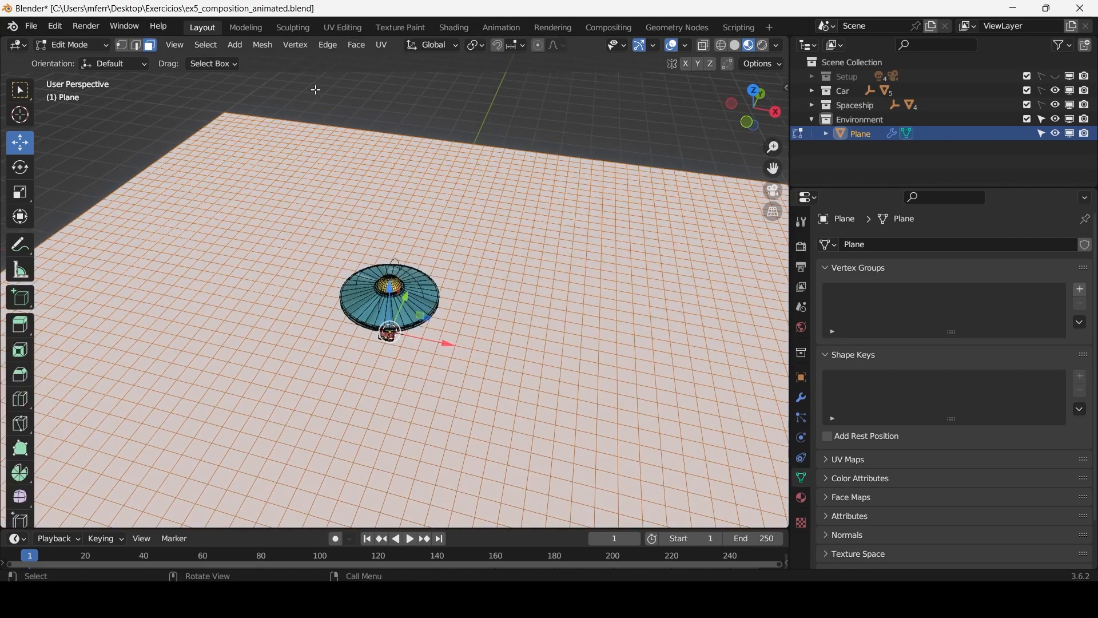
{"action": "middle_click_drag", "start_coordinate": [339, 202], "coordinate": [342, 202]}
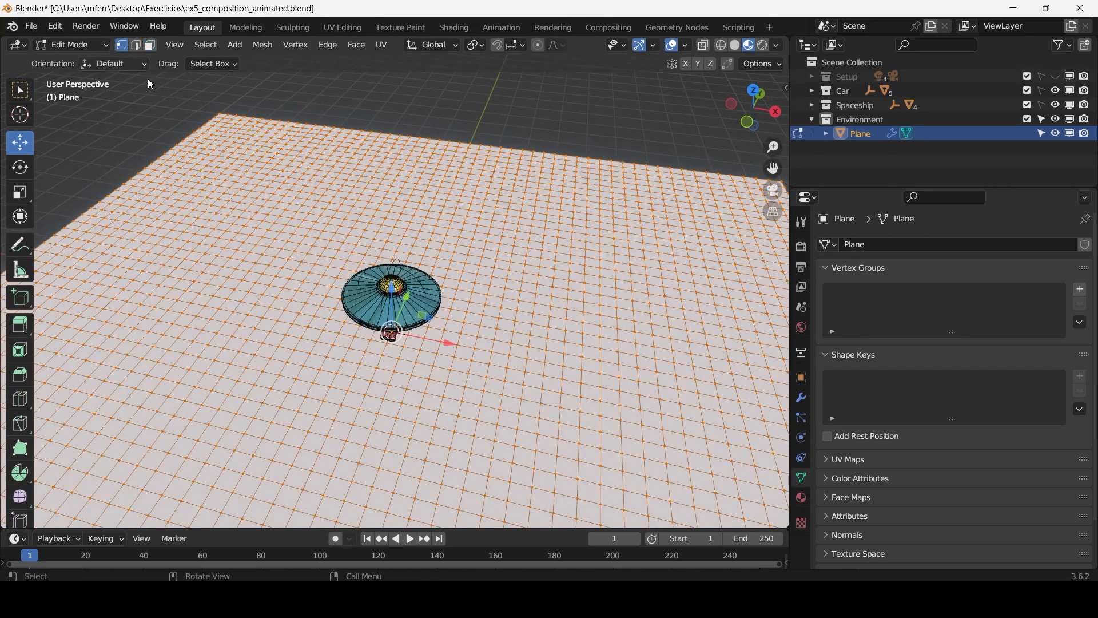
Select a rectangular block of the plane's vertices around and beneath the spaceship and car.
{"action": "left_click_drag", "start_coordinate": [332, 238], "coordinate": [480, 416]}
{"action": "scroll", "coordinate": [372, 277], "scroll_direction": "down", "scroll_amount": 2}
{"action": "middle_click_drag", "start_coordinate": [370, 277], "coordinate": [384, 279]}
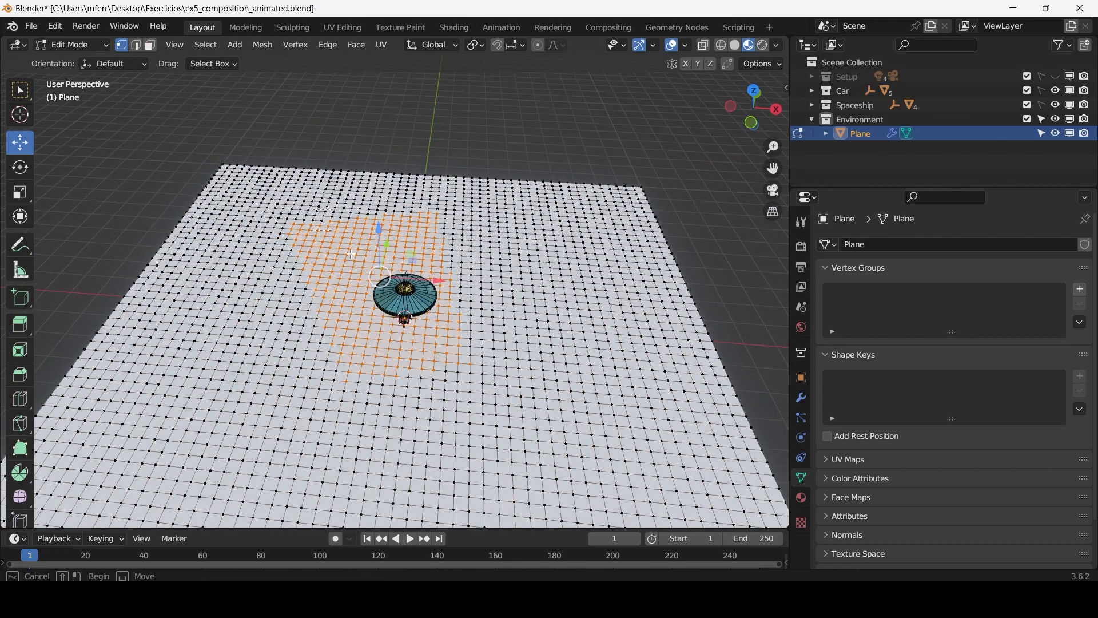
{"action": "left_click_drag", "start_coordinate": [351, 254], "coordinate": [495, 429]}
{"action": "scroll", "coordinate": [389, 405], "scroll_direction": "up", "scroll_amount": 4}
{"action": "scroll", "coordinate": [457, 391], "scroll_direction": "down", "scroll_amount": 3}
{"action": "middle_click_drag", "start_coordinate": [414, 412], "coordinate": [407, 392]}
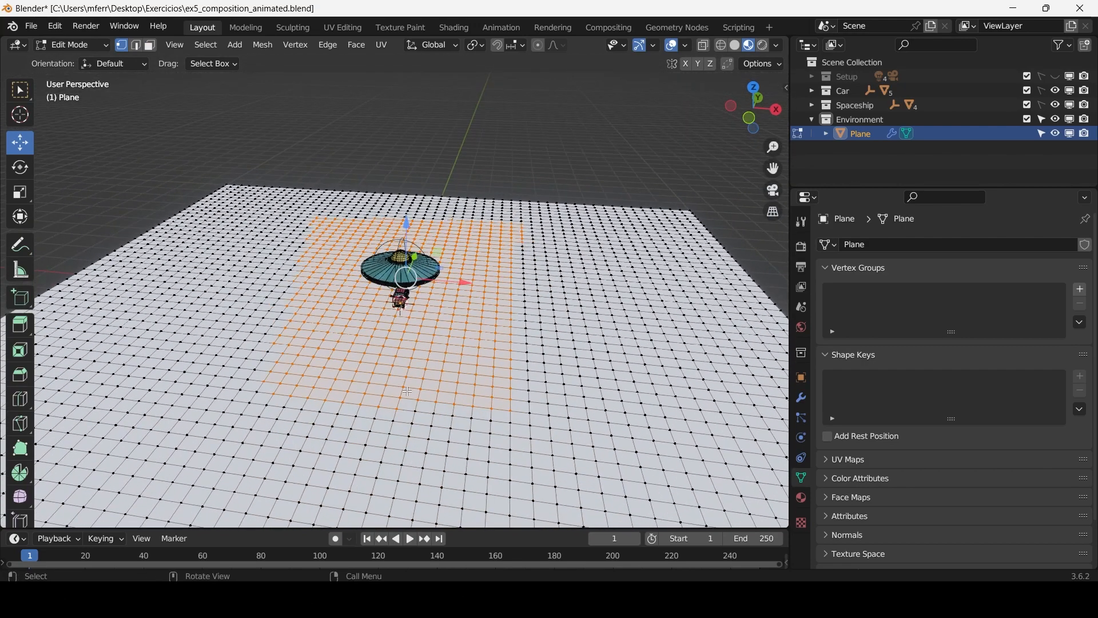
Add a vertex group to the plane and assign the selected vertices to it with weight 1.000.
{"action": "left_click", "coordinate": [1082, 290]}
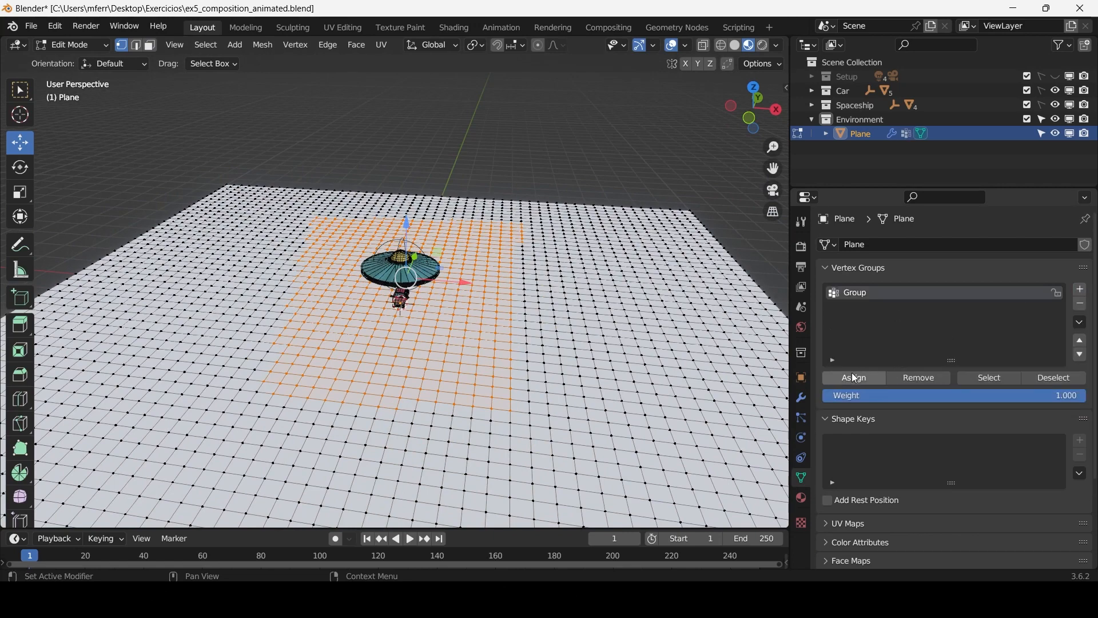
{"action": "left_click", "coordinate": [857, 379]}
{"action": "scroll", "coordinate": [411, 262], "scroll_direction": "up", "scroll_amount": 3}
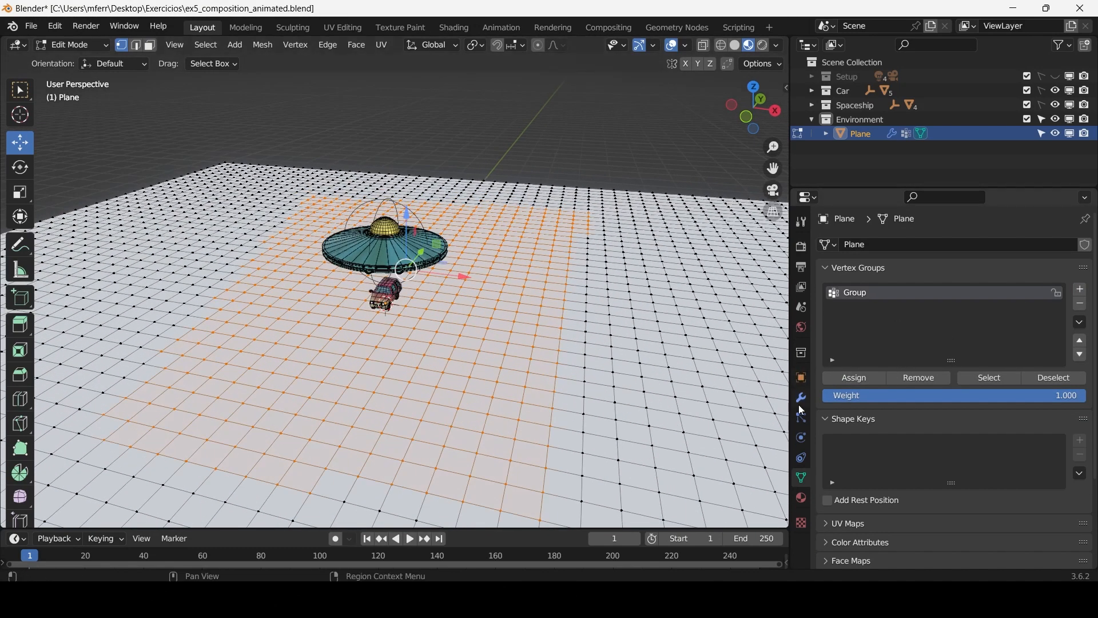
{"action": "scroll", "coordinate": [644, 307], "scroll_direction": "down", "scroll_amount": 1}
{"action": "middle_click_drag", "start_coordinate": [643, 304], "coordinate": [645, 317]}
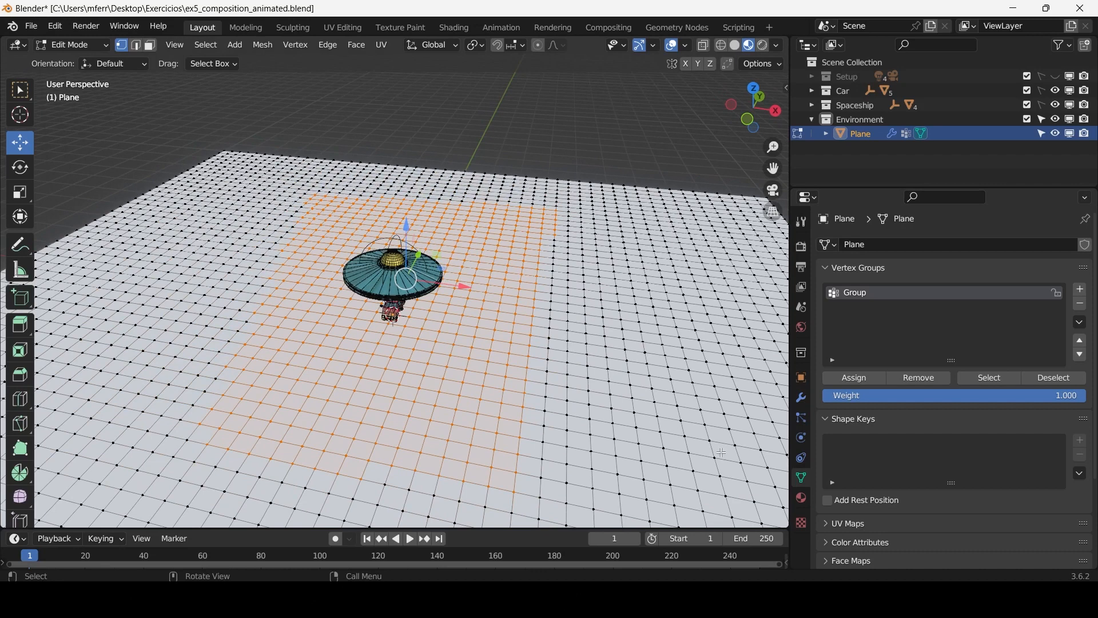
Set the Displace modifier's vertex group to Group.
{"action": "left_click", "coordinate": [802, 397]}
{"action": "middle_click_drag", "start_coordinate": [578, 366], "coordinate": [564, 372]}
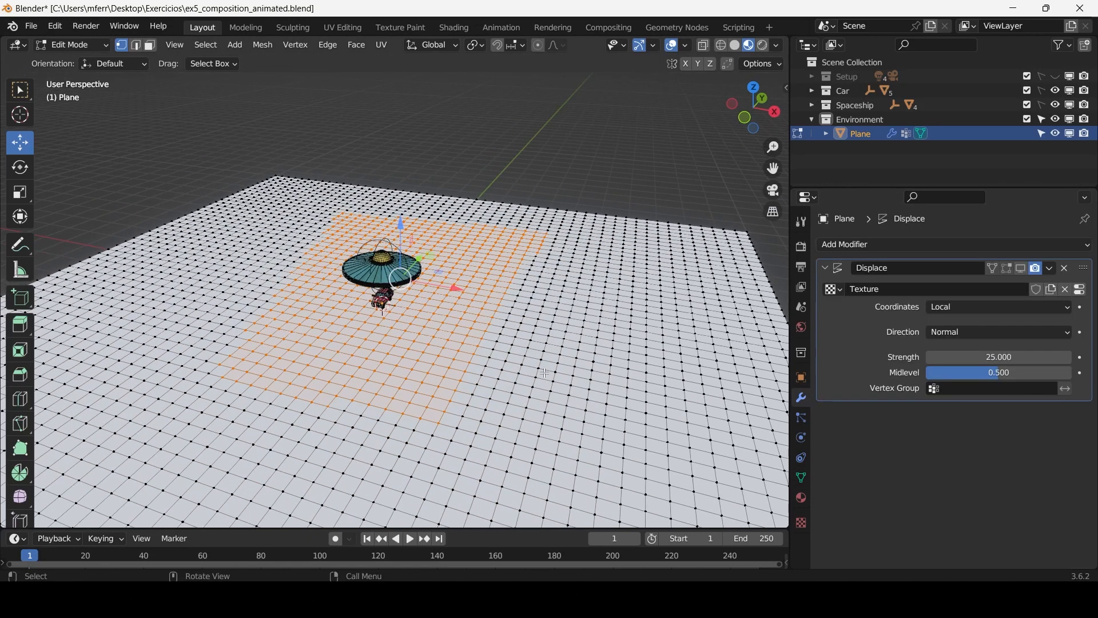
{"action": "left_click", "coordinate": [966, 392]}
{"action": "left_click", "coordinate": [951, 410]}
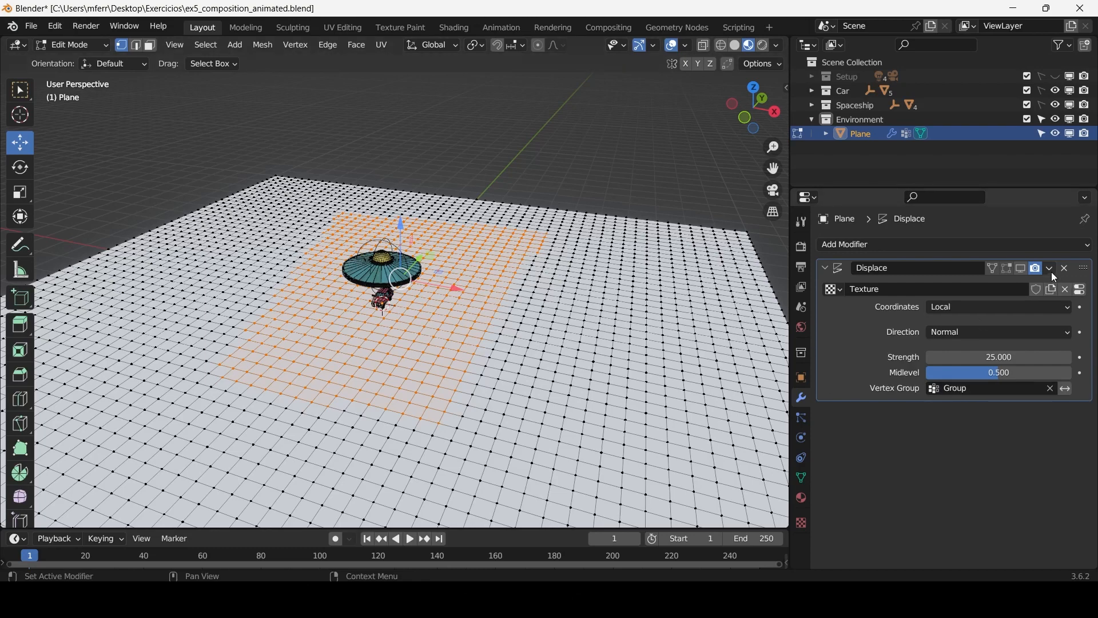
Turn on the Displace modifier's Edit Mode and viewport display, and return the plane to Object Mode.
{"action": "left_click", "coordinate": [1009, 268]}
{"action": "middle_click_drag", "start_coordinate": [336, 295], "coordinate": [362, 281]}
{"action": "key", "text": "Tab"}
{"action": "scroll", "coordinate": [407, 268], "scroll_direction": "up", "scroll_amount": 2}
{"action": "mouse_move", "coordinate": [454, 263]}
{"action": "middle_mouse_down"}
{"action": "mouse_move", "coordinate": [444, 257]}
{"action": "mouse_move", "coordinate": [460, 268]}
{"action": "middle_mouse_up"}
{"action": "scroll", "coordinate": [444, 257], "scroll_direction": "up", "scroll_amount": 1}
{"action": "middle_click_drag", "start_coordinate": [241, 276], "coordinate": [252, 272]}
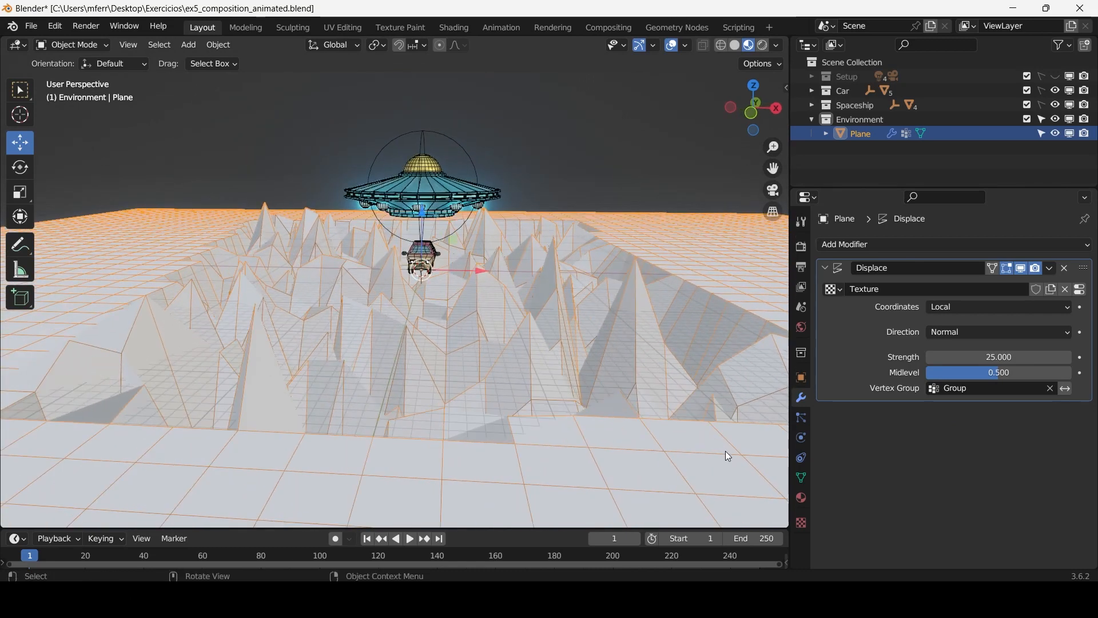
Set the Displace strength to 23.3 and invert the influence of its vertex group.
{"action": "scroll", "coordinate": [572, 280], "scroll_direction": "down", "scroll_amount": 4}
{"action": "middle_click_drag", "start_coordinate": [572, 279], "coordinate": [560, 284]}
{"action": "mouse_move", "coordinate": [990, 356]}
{"action": "left_mouse_down"}
{"action": "mouse_move", "coordinate": [1029, 356]}
{"action": "mouse_move", "coordinate": [930, 356]}
{"action": "mouse_move", "coordinate": [991, 356]}
{"action": "left_mouse_up"}
{"action": "middle_click_drag", "start_coordinate": [457, 257], "coordinate": [437, 359]}
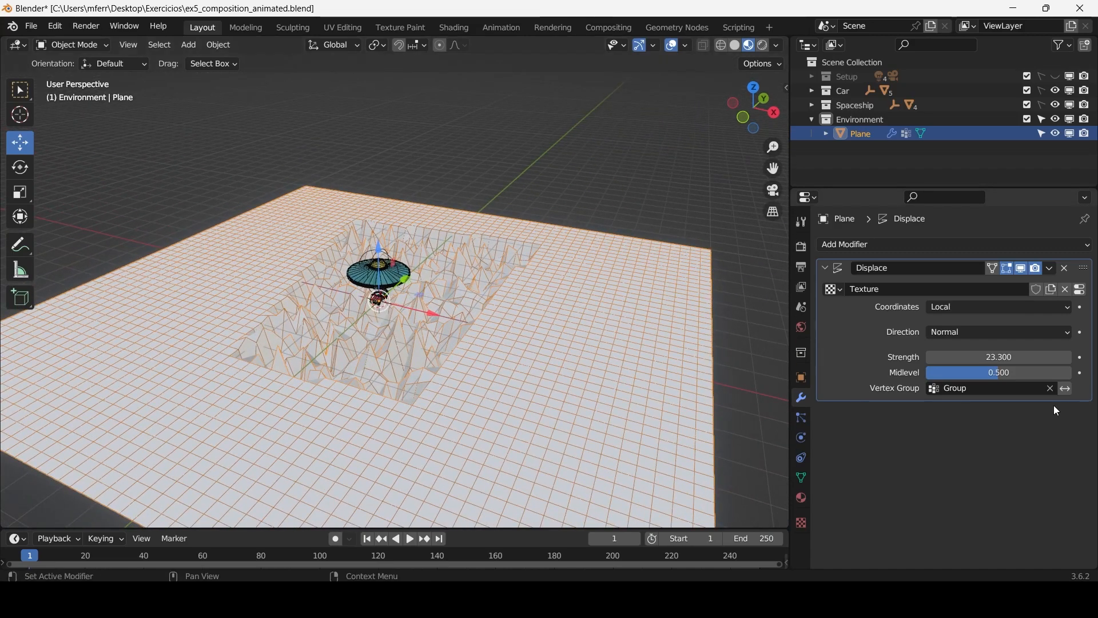
{"action": "left_click", "coordinate": [1065, 389]}
{"action": "middle_click_drag", "start_coordinate": [392, 283], "coordinate": [423, 267]}
Set the Displace modifier's strength to -26.6 to form mountains around the flat area under the car.
{"action": "left_click_drag", "start_coordinate": [930, 357], "coordinate": [719, 305]}
{"action": "scroll", "coordinate": [442, 269], "scroll_direction": "up", "scroll_amount": 5}
{"action": "middle_click_drag", "start_coordinate": [458, 240], "coordinate": [517, 355]}
{"action": "scroll", "coordinate": [396, 317], "scroll_direction": "up", "scroll_amount": 2}
{"action": "scroll", "coordinate": [472, 289], "scroll_direction": "up", "scroll_amount": 3}
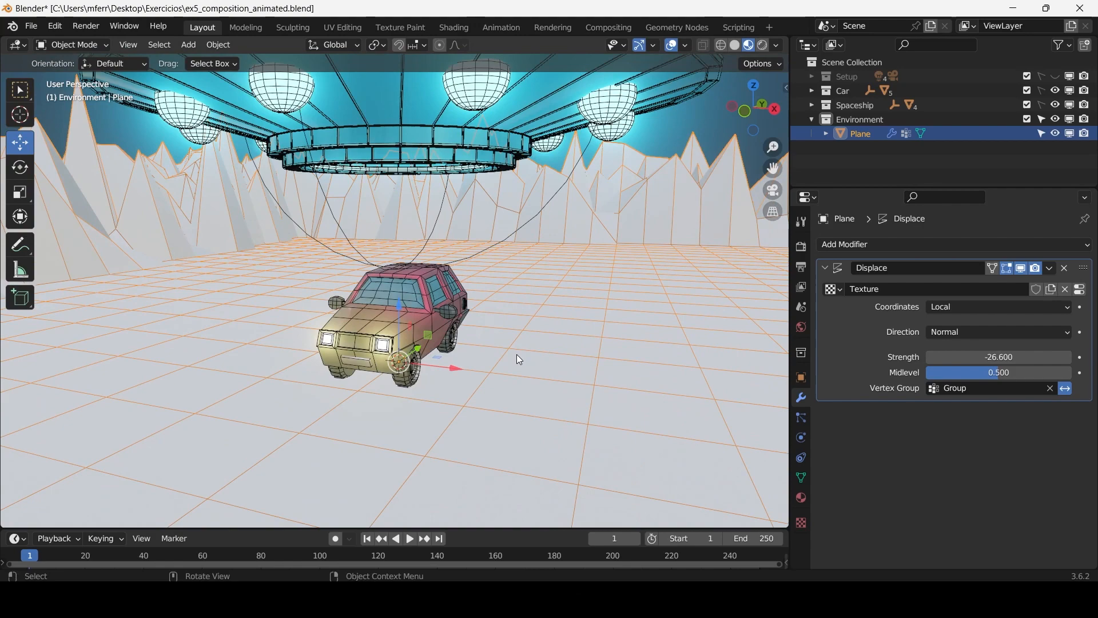
Switch the viewport to Rendered shading and hide the overlays to preview the whole scene.
{"action": "left_click", "coordinate": [763, 45]}
{"action": "mouse_move", "coordinate": [443, 252]}
{"action": "middle_mouse_down"}
{"action": "mouse_move", "coordinate": [418, 254]}
{"action": "mouse_move", "coordinate": [438, 250]}
{"action": "middle_mouse_up"}
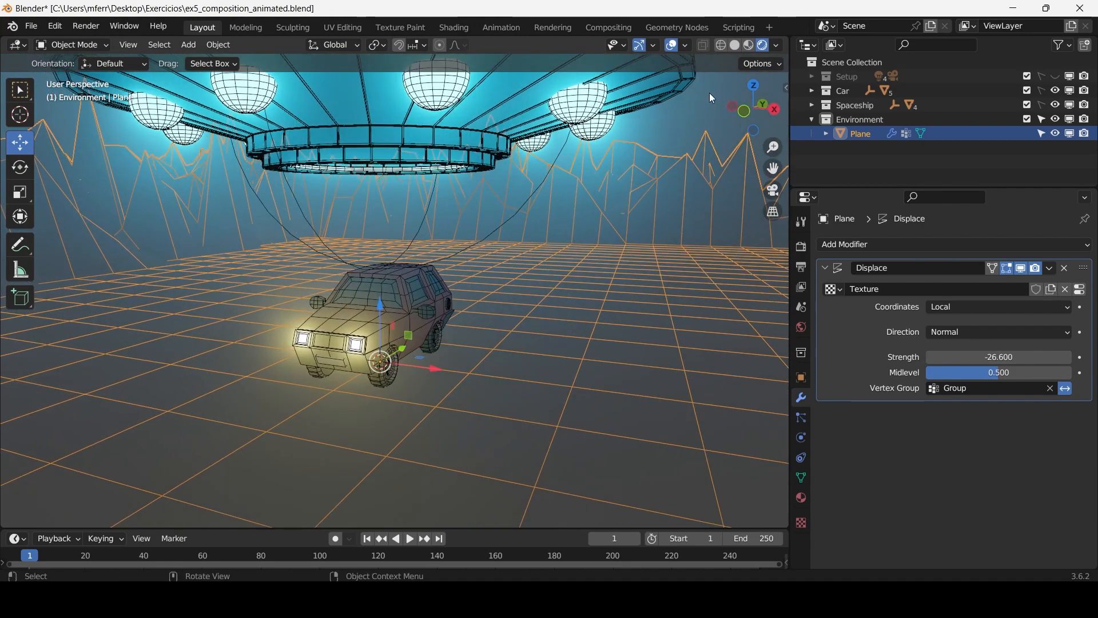
{"action": "left_click", "coordinate": [673, 44]}
{"action": "scroll", "coordinate": [578, 123], "scroll_direction": "down", "scroll_amount": 4}
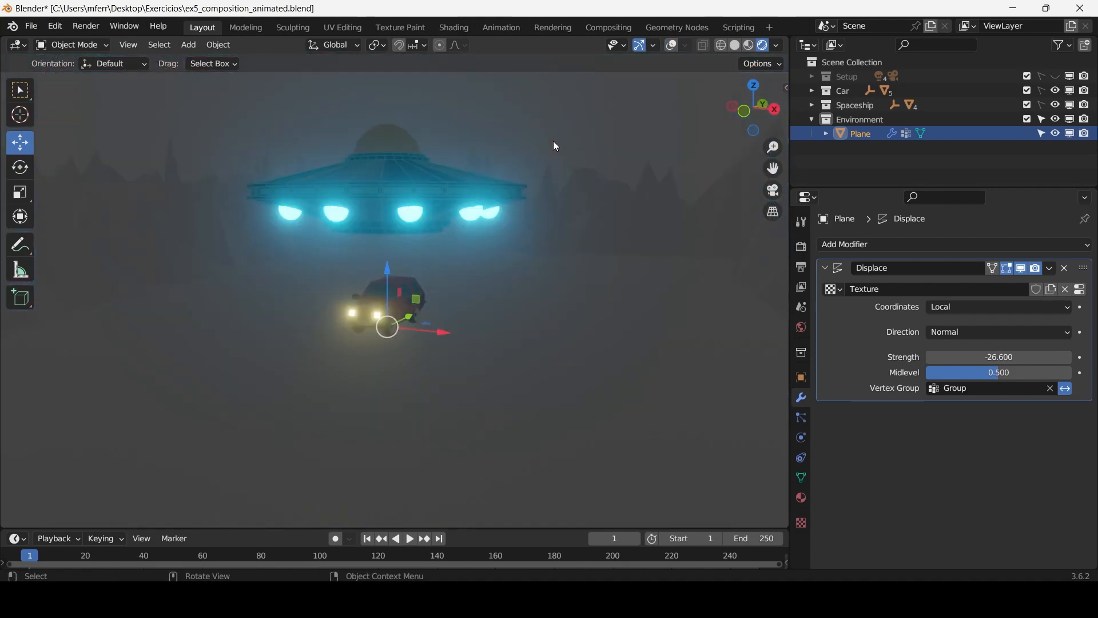
Unhide the Setup collection in the viewport and check the lit scene with the spaceship, car and mountains.
{"action": "left_click", "coordinate": [1055, 77]}
{"action": "scroll", "coordinate": [204, 338], "scroll_direction": "up", "scroll_amount": 2}
{"action": "scroll", "coordinate": [205, 337], "scroll_direction": "down", "scroll_amount": 2}
{"action": "middle_click_drag", "start_coordinate": [204, 337], "coordinate": [416, 258]}
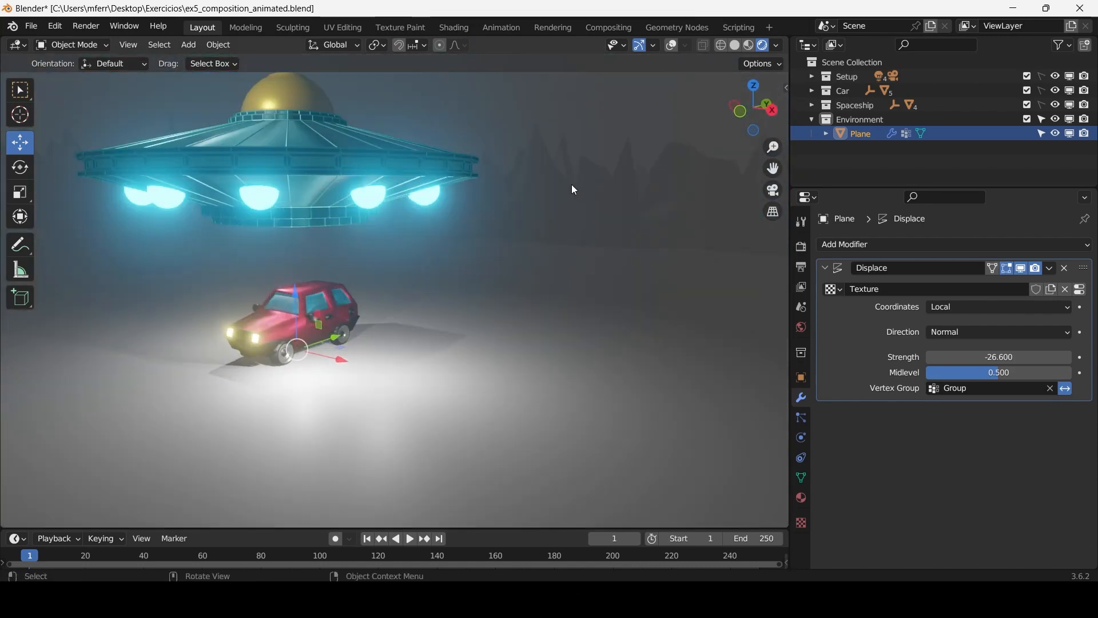
{"action": "middle_click_drag", "start_coordinate": [574, 187], "coordinate": [563, 242]}
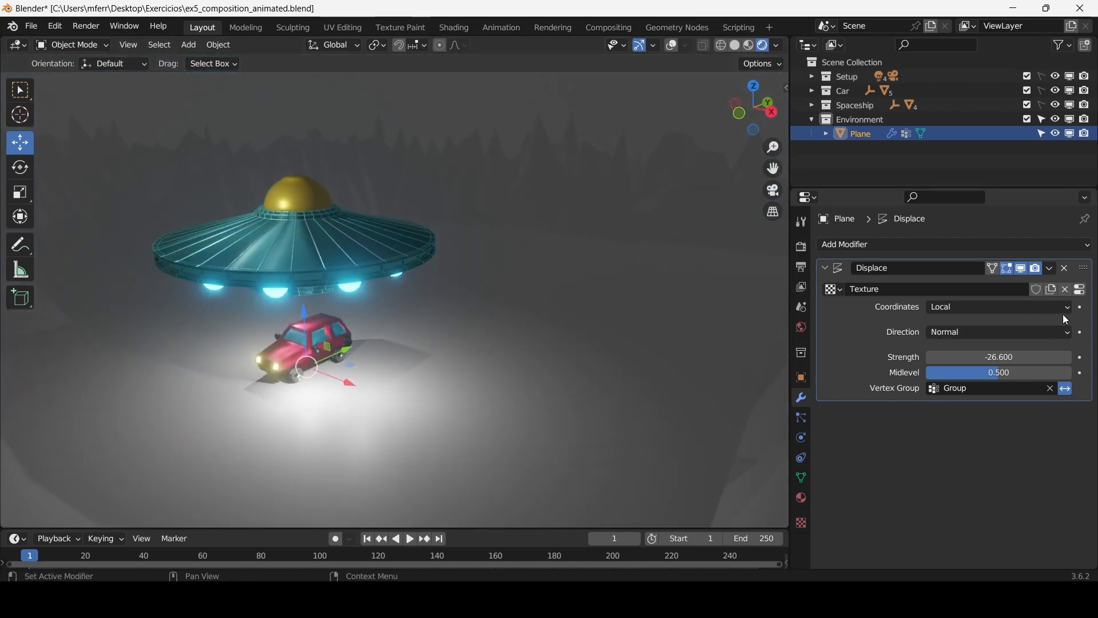
{"action": "middle_click_drag", "start_coordinate": [572, 297], "coordinate": [523, 278]}
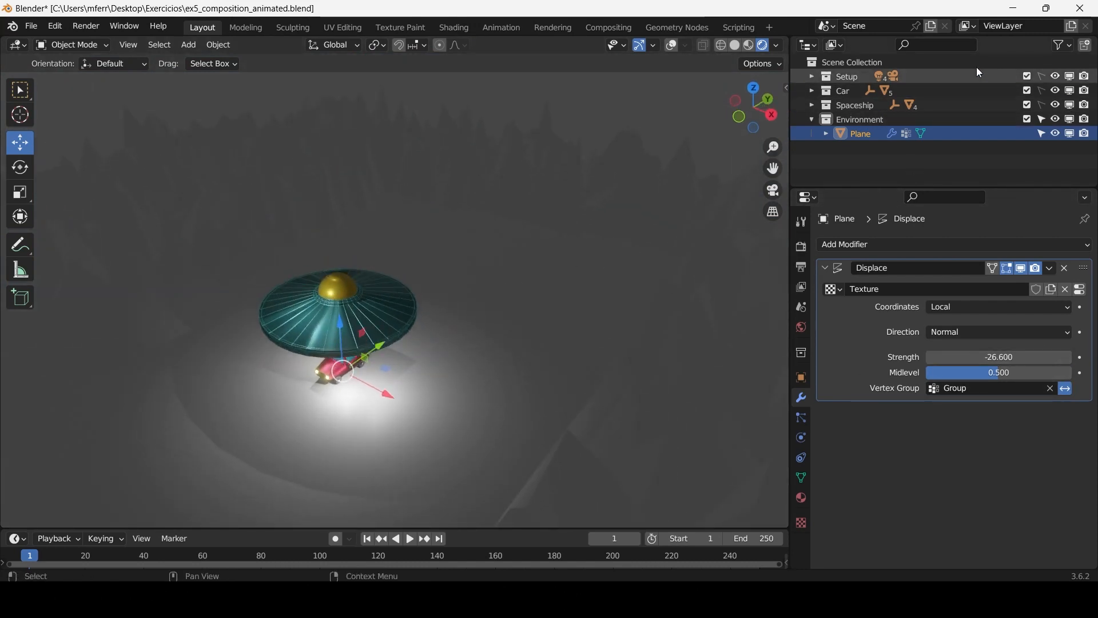
Return the viewport to Solid shading and inspect the mountains surrounding the flat area.
{"action": "left_click", "coordinate": [748, 46]}
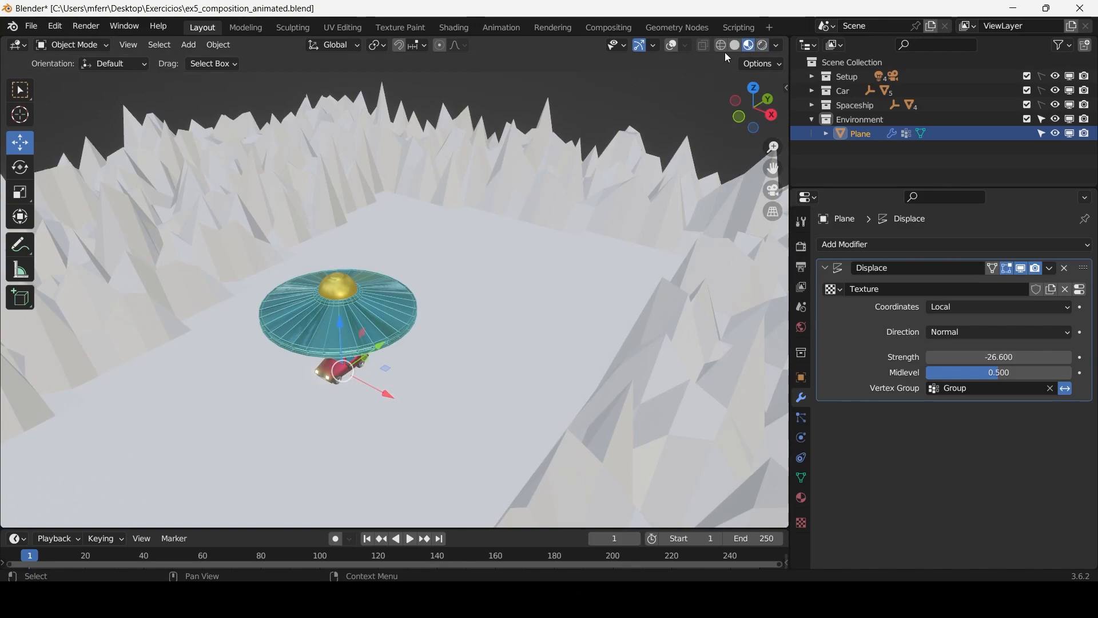
{"action": "left_click", "coordinate": [734, 45]}
{"action": "scroll", "coordinate": [448, 281], "scroll_direction": "down", "scroll_amount": 4}
{"action": "middle_click_drag", "start_coordinate": [429, 271], "coordinate": [475, 274]}
{"action": "scroll", "coordinate": [495, 234], "scroll_direction": "up", "scroll_amount": 3}
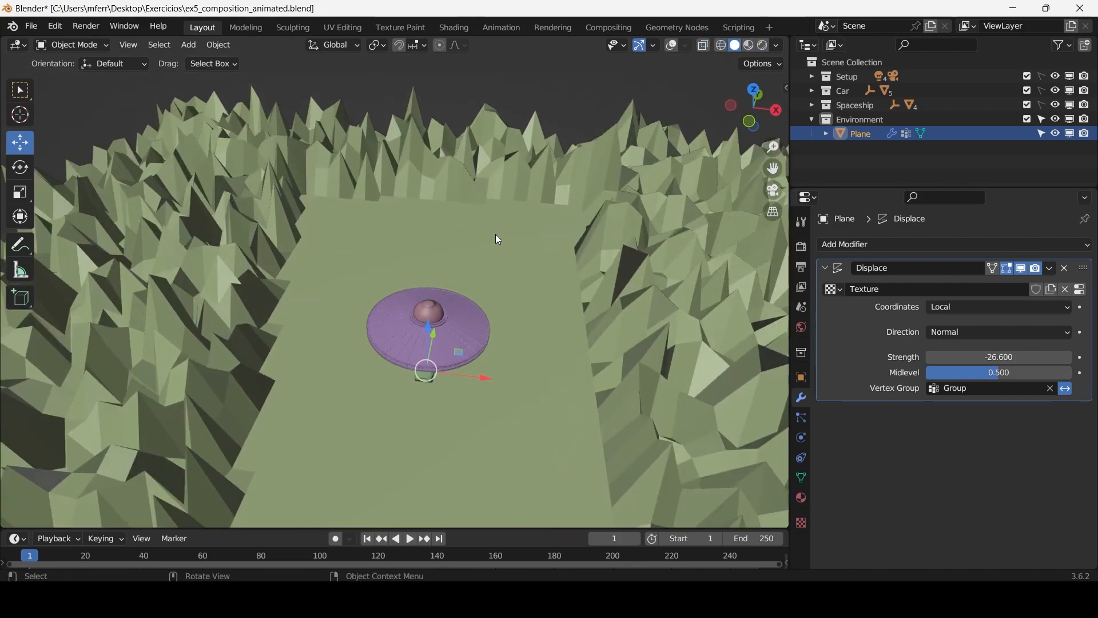
{"action": "scroll", "coordinate": [595, 340], "scroll_direction": "down", "scroll_amount": 3}
{"action": "middle_click_drag", "start_coordinate": [595, 340], "coordinate": [572, 301]}
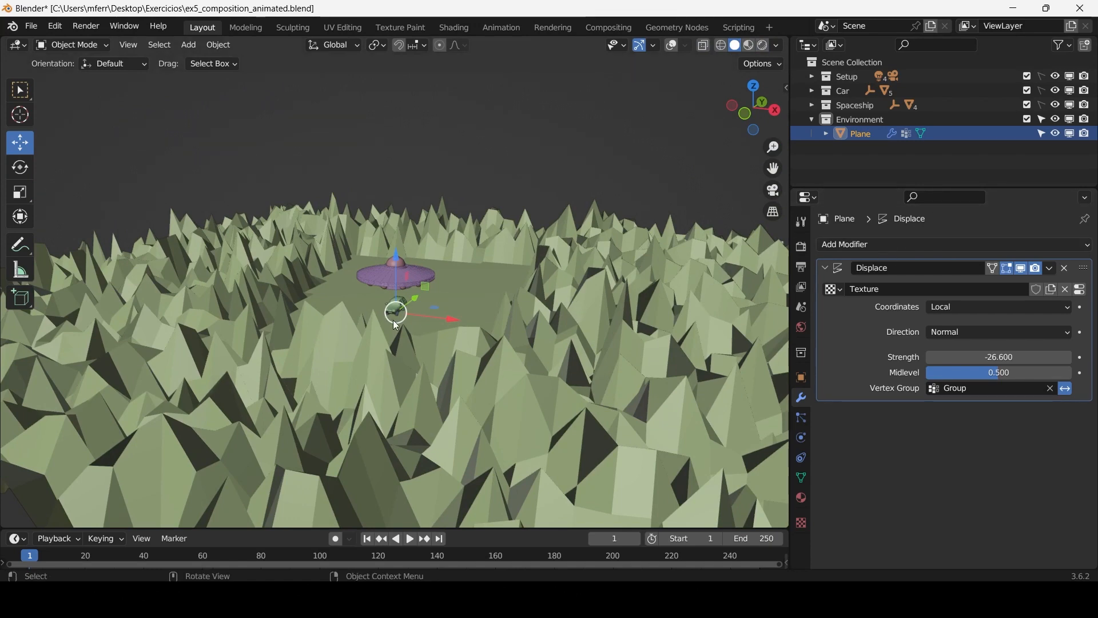
Add a Subdivision Surface modifier to the plane to smooth the spiky mountains.
{"action": "middle_click_drag", "start_coordinate": [393, 320], "coordinate": [551, 314]}
{"action": "left_click", "coordinate": [884, 247]}
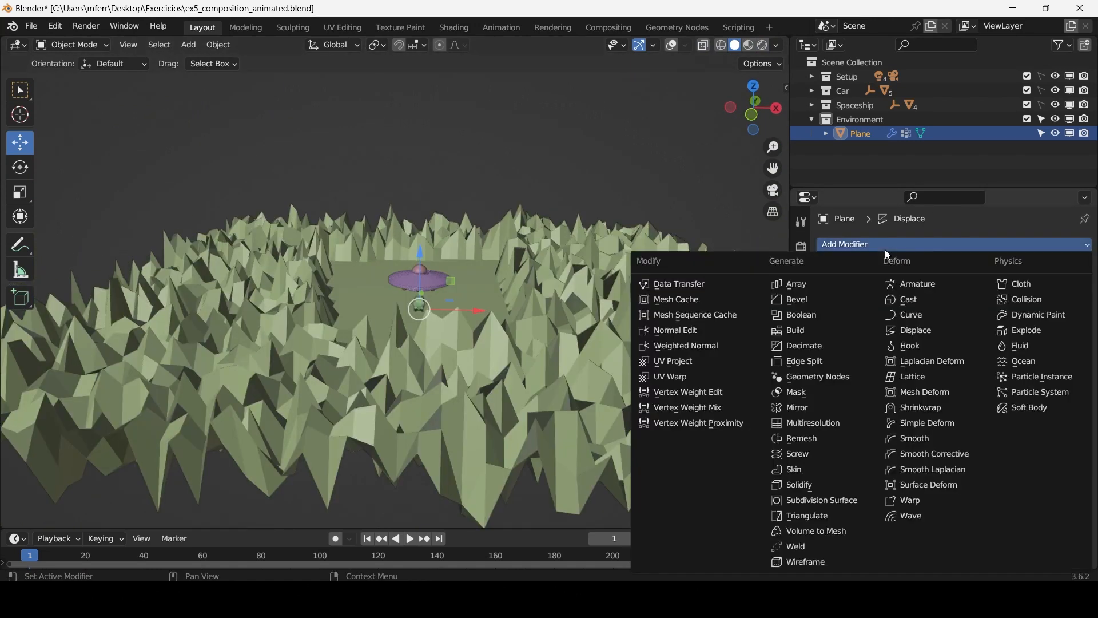
{"action": "left_click", "coordinate": [809, 500]}
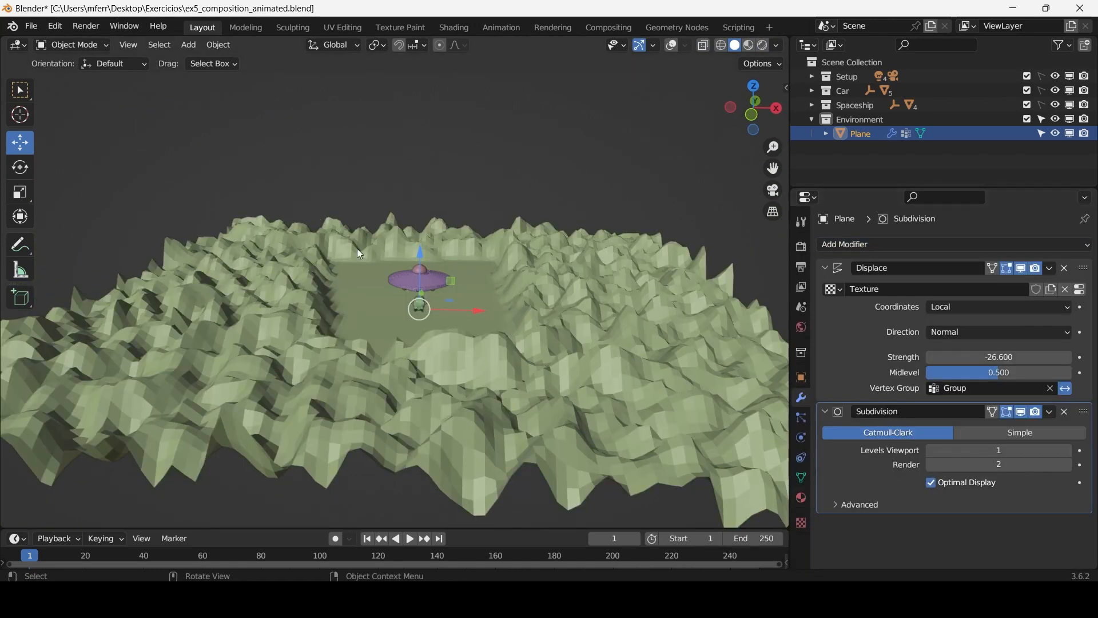
{"action": "scroll", "coordinate": [357, 248], "scroll_direction": "up", "scroll_amount": 6}
{"action": "scroll", "coordinate": [382, 240], "scroll_direction": "down", "scroll_amount": 6}
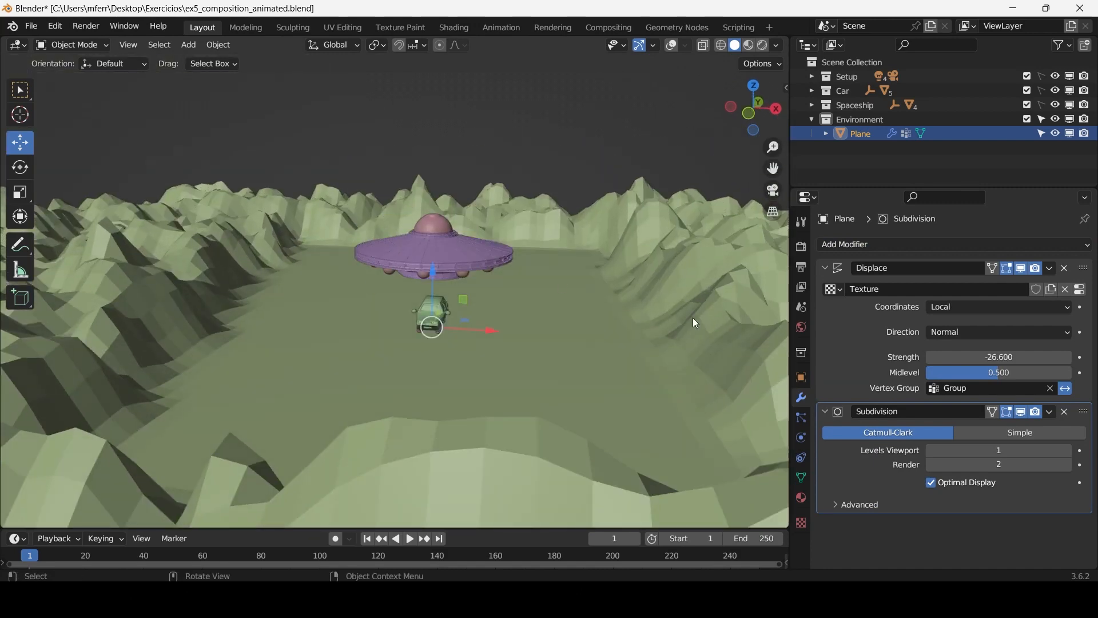
Set the size of the plane's Clouds texture to 1.90.
{"action": "left_click", "coordinate": [800, 499]}
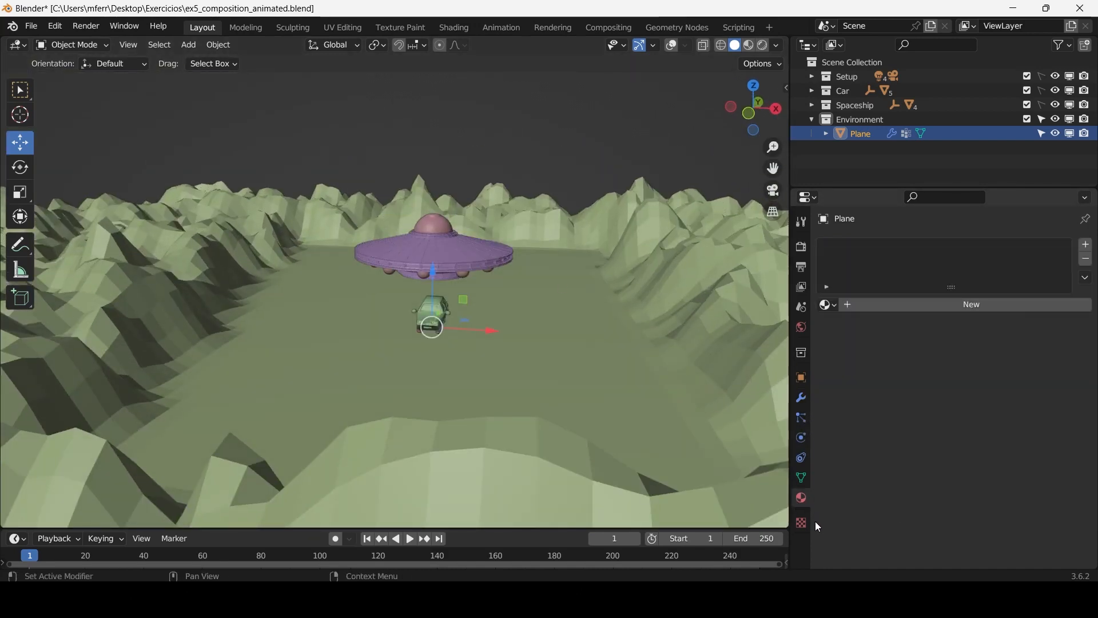
{"action": "left_click", "coordinate": [801, 523]}
{"action": "scroll", "coordinate": [922, 473], "scroll_direction": "down", "scroll_amount": 2}
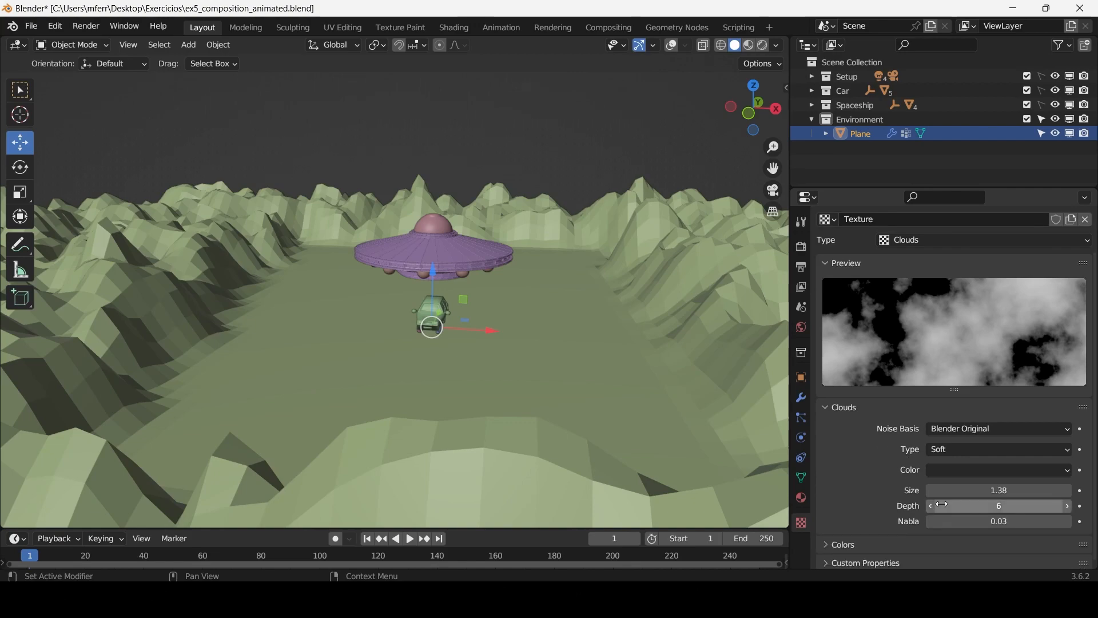
{"action": "mouse_move", "coordinate": [980, 490]}
{"action": "left_mouse_down"}
{"action": "mouse_move", "coordinate": [936, 490]}
{"action": "mouse_move", "coordinate": [999, 490]}
{"action": "mouse_move", "coordinate": [871, 491]}
{"action": "mouse_move", "coordinate": [996, 491]}
{"action": "left_mouse_up"}
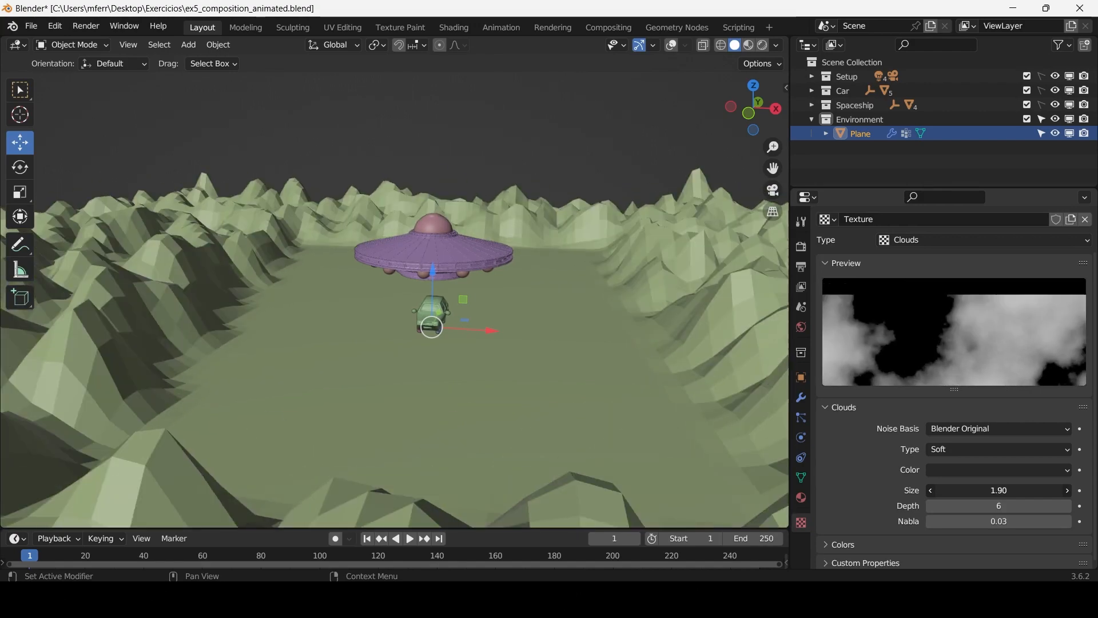
Try the Hard noise type on the Clouds texture and undo it.
{"action": "left_click", "coordinate": [949, 450]}
{"action": "left_click", "coordinate": [950, 483]}
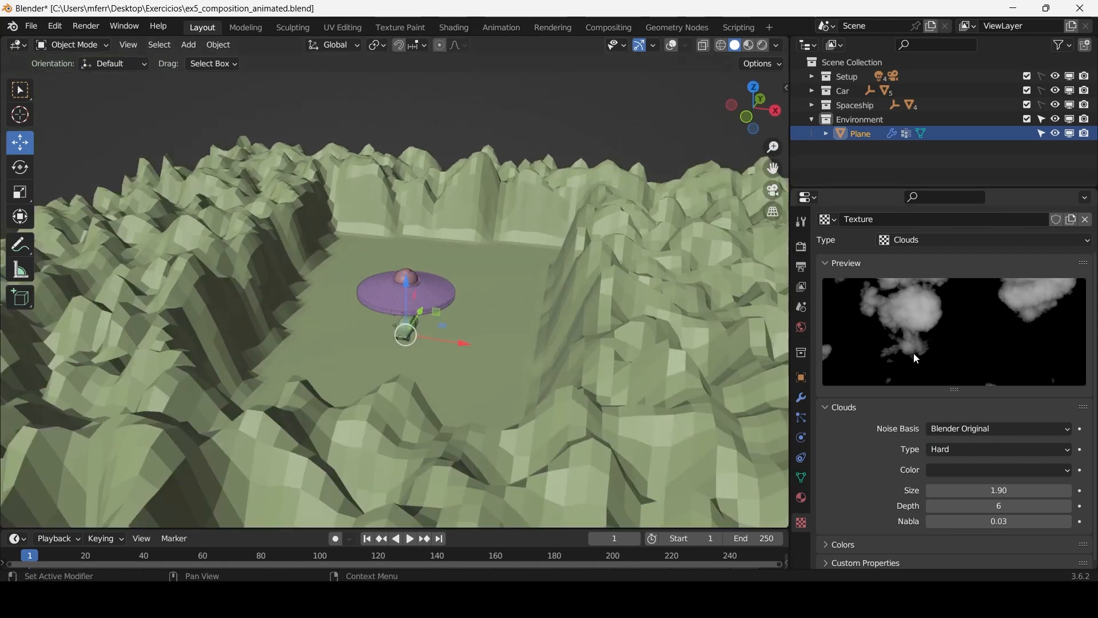
{"action": "middle_click_drag", "start_coordinate": [650, 356], "coordinate": [627, 362]}
{"action": "scroll", "coordinate": [624, 348], "scroll_direction": "up", "scroll_amount": 2}
{"action": "key", "text": "ctrl+z"}
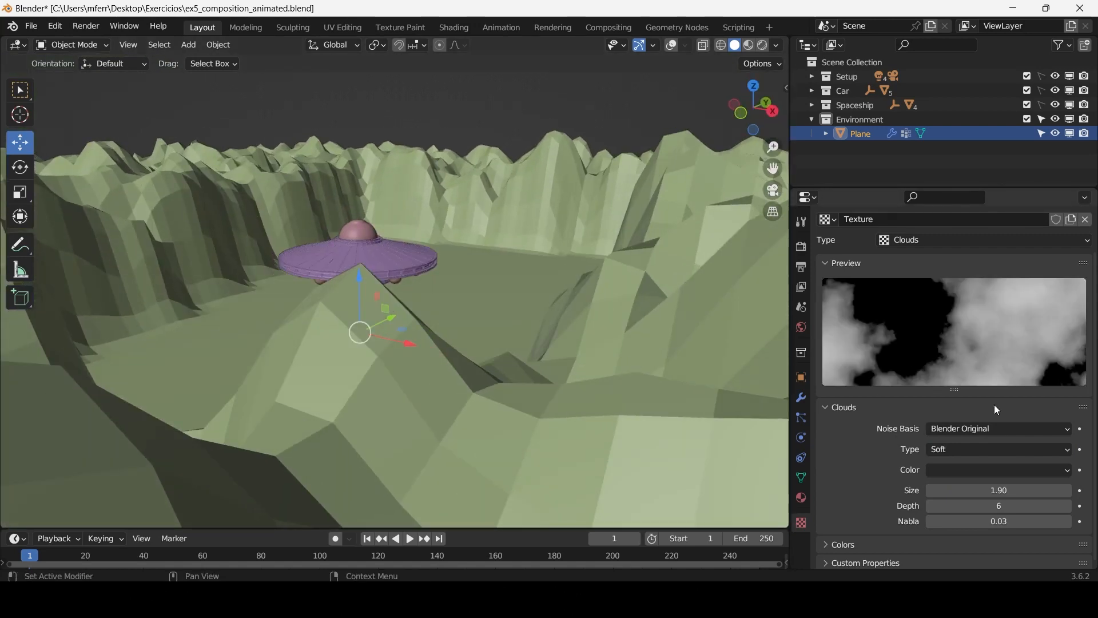
Lower the Clouds texture's depth to 0 and check the mountain shapes.
{"action": "left_click_drag", "start_coordinate": [998, 491], "coordinate": [1024, 472]}
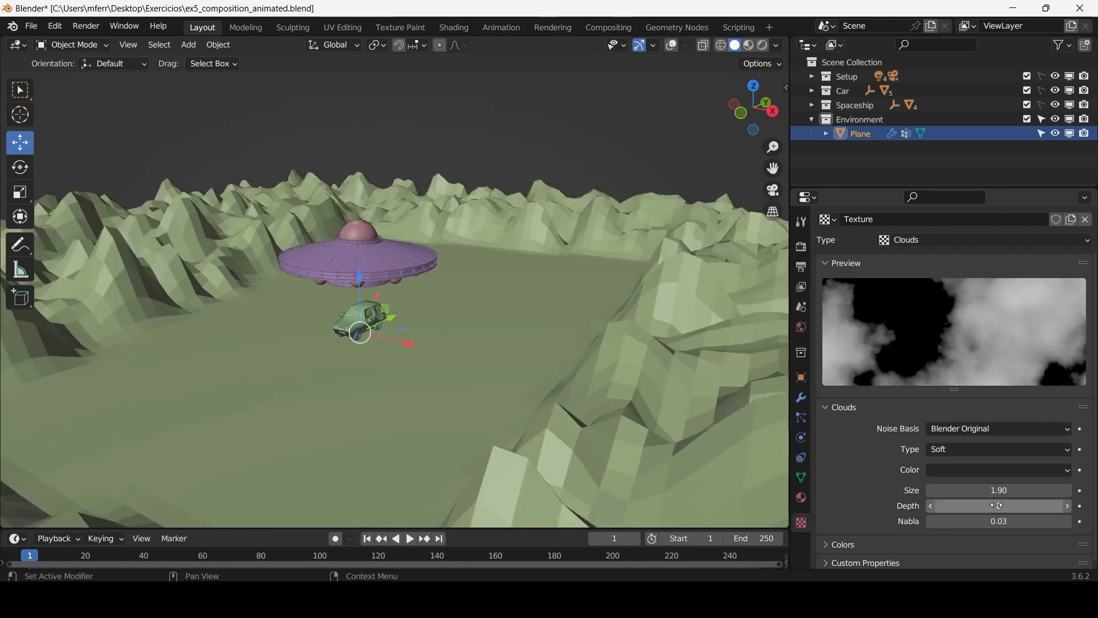
{"action": "left_click", "coordinate": [930, 506]}
{"action": "left_click", "coordinate": [930, 506]}
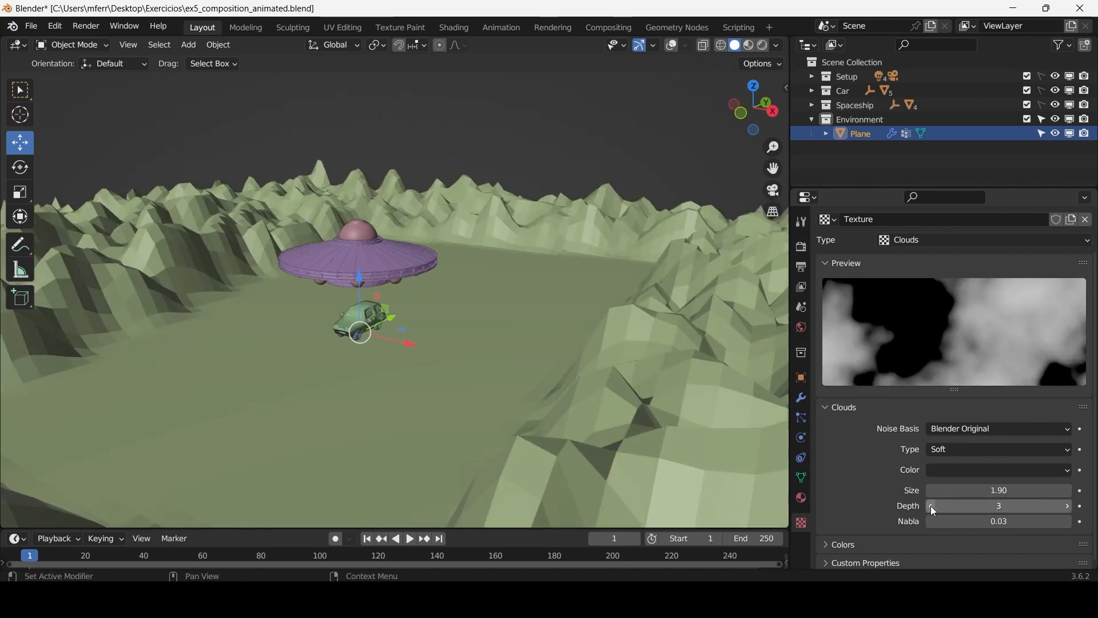
{"action": "left_click_drag", "start_coordinate": [975, 506], "coordinate": [950, 505]}
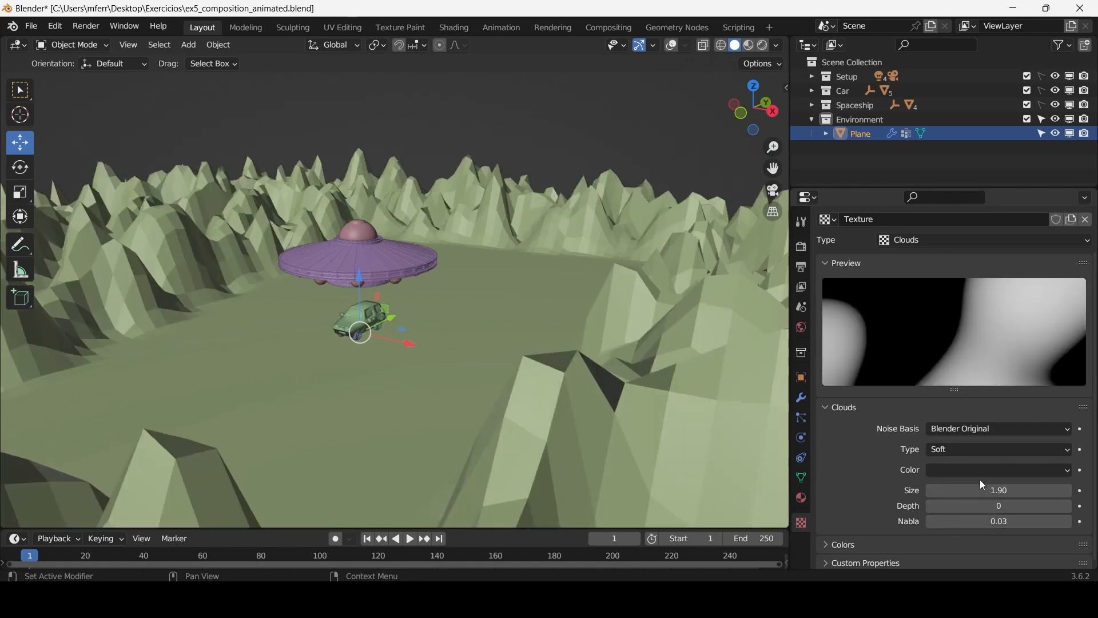
{"action": "middle_click_drag", "start_coordinate": [715, 372], "coordinate": [494, 218]}
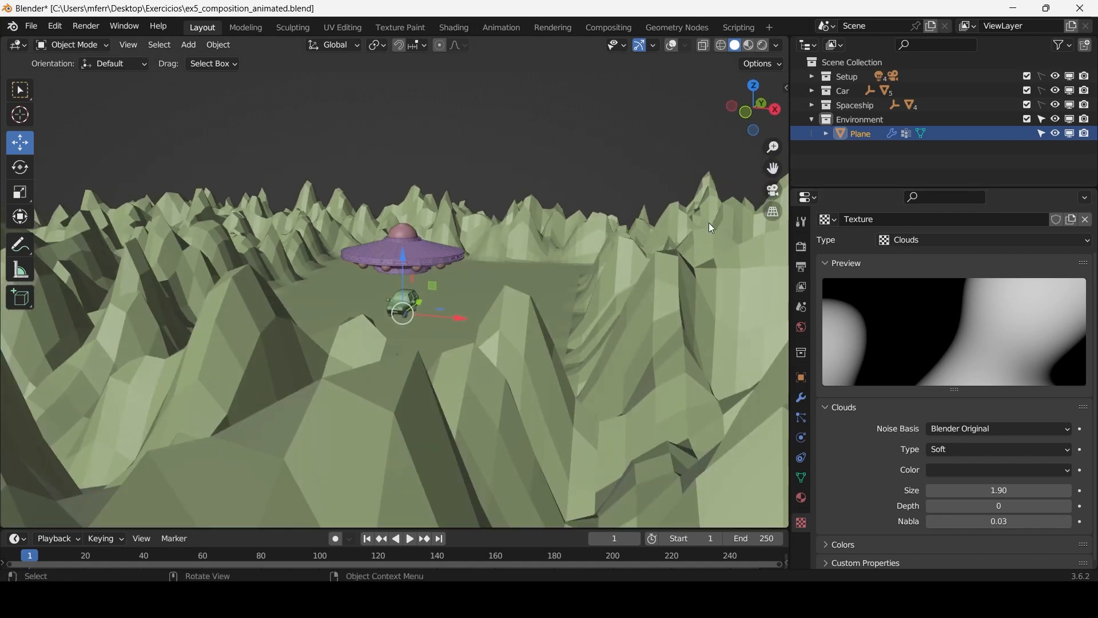
Set the Clouds texture's depth to 11 and check the terrain around the spaceship.
{"action": "left_click", "coordinate": [966, 506]}
{"action": "type", "text": "11"}
{"action": "key", "text": "Return"}
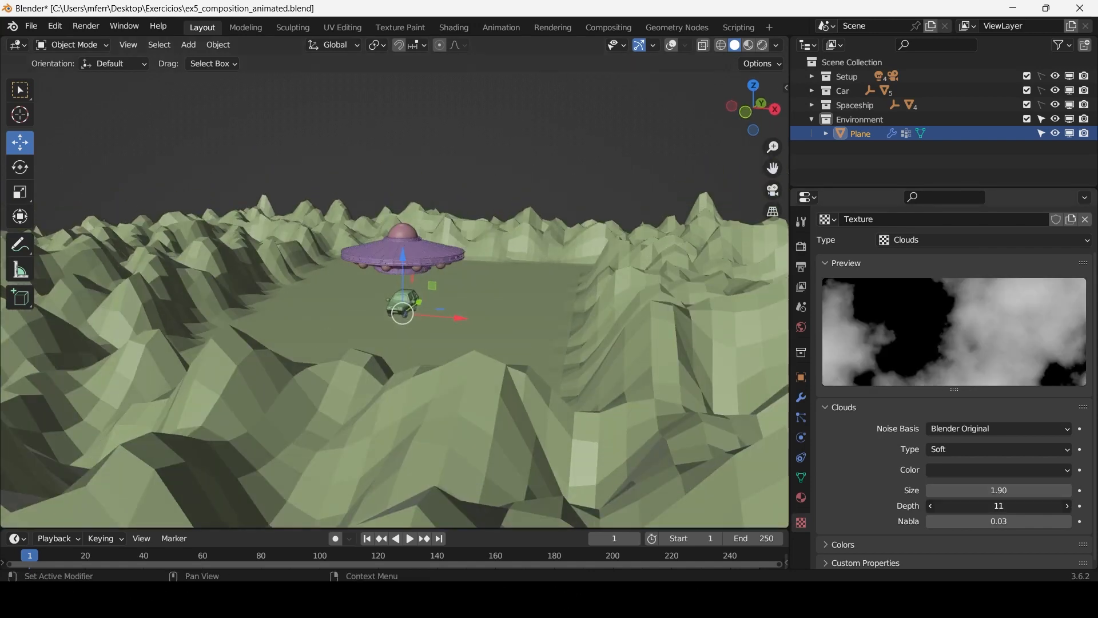
{"action": "middle_click_drag", "start_coordinate": [690, 344], "coordinate": [394, 257]}
{"action": "middle_click_drag", "start_coordinate": [519, 232], "coordinate": [564, 219], "text": "shift"}
{"action": "scroll", "coordinate": [482, 232], "scroll_direction": "up", "scroll_amount": 3}
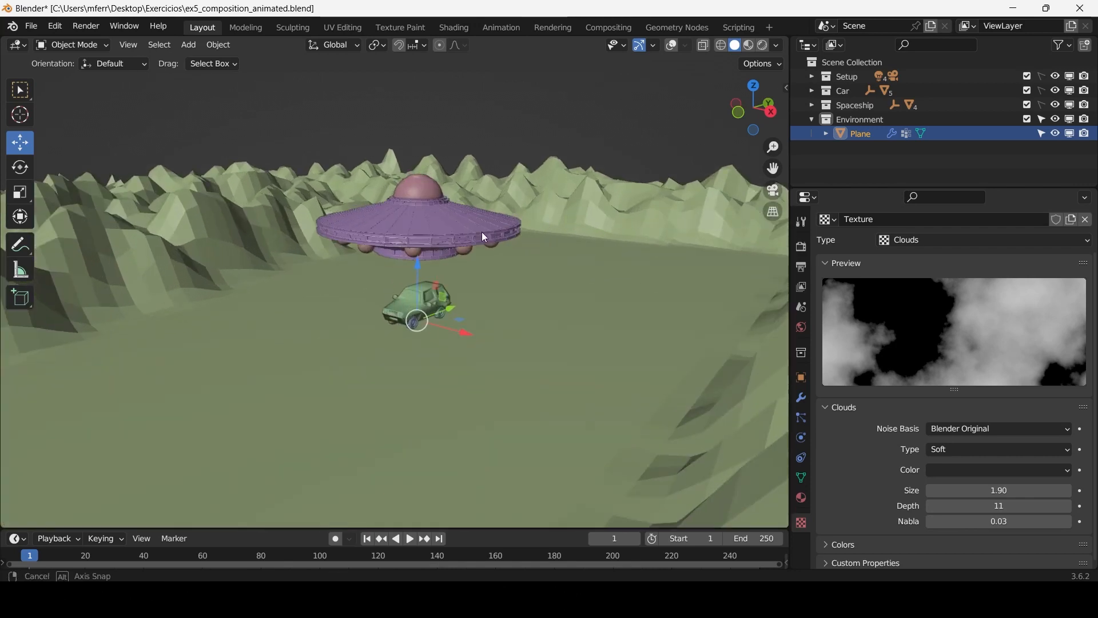
{"action": "middle_click_drag", "start_coordinate": [481, 232], "coordinate": [504, 247]}
{"action": "middle_click_drag", "start_coordinate": [587, 218], "coordinate": [454, 219], "text": "shift"}
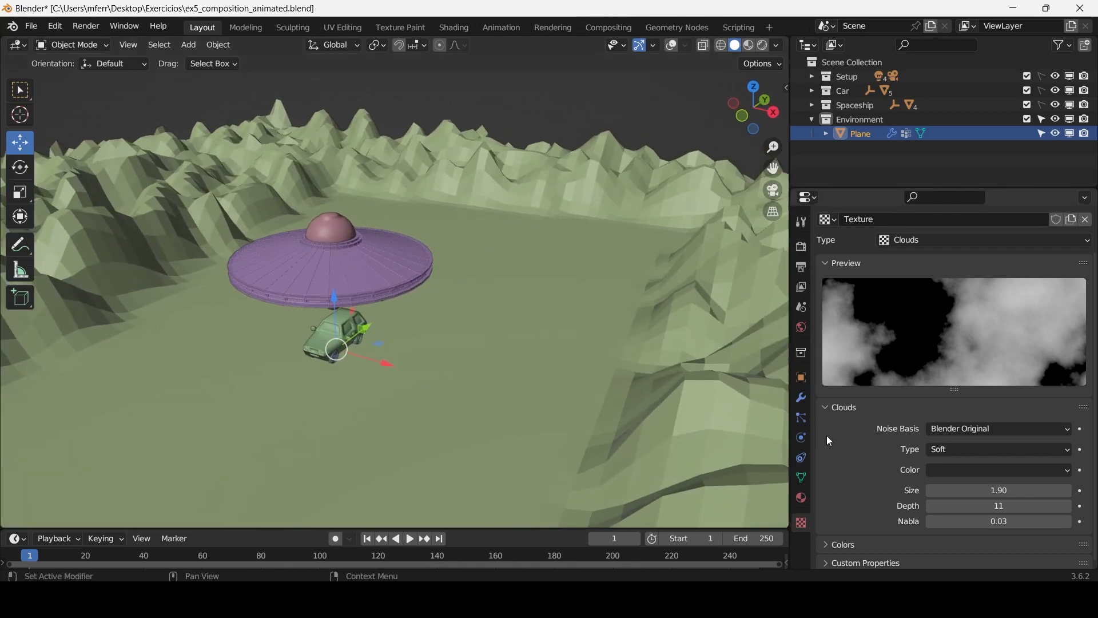
Open the plane's vertex groups, put the plane in Edit Mode and turn the viewport overlays back on.
{"action": "left_click", "coordinate": [802, 478]}
{"action": "middle_click_drag", "start_coordinate": [566, 222], "coordinate": [571, 233]}
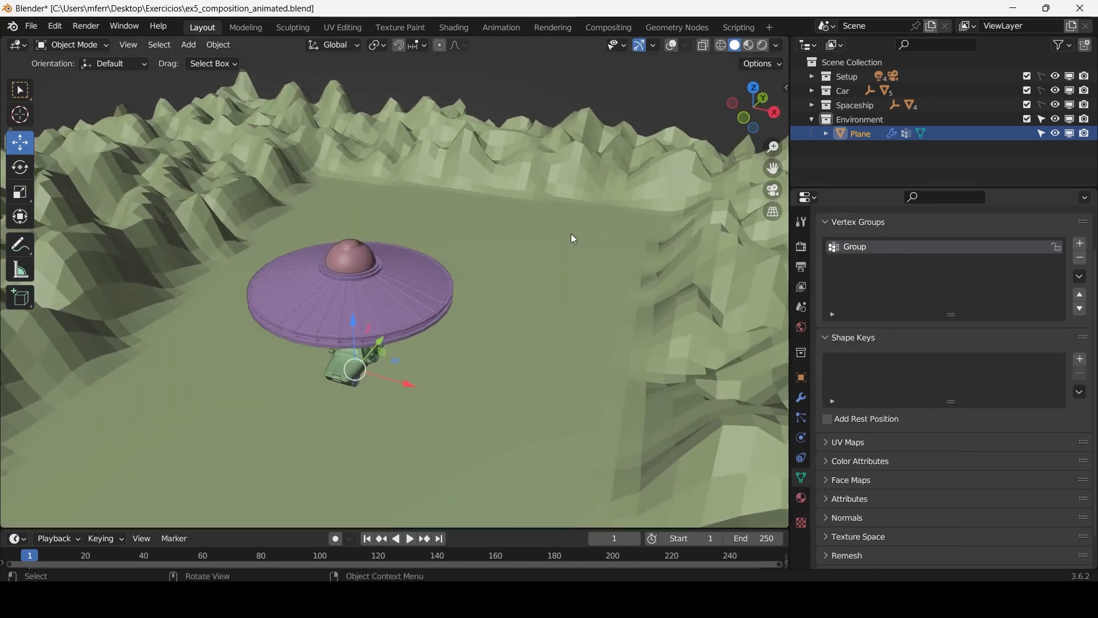
{"action": "scroll", "coordinate": [400, 188], "scroll_direction": "down", "scroll_amount": 3}
{"action": "middle_click_drag", "start_coordinate": [400, 189], "coordinate": [437, 187]}
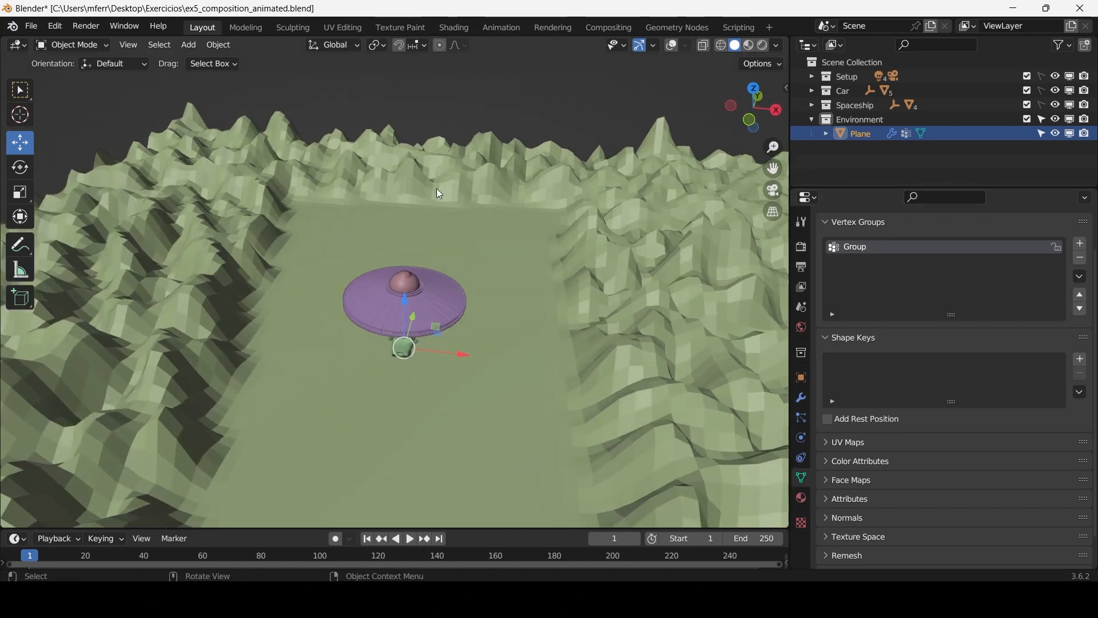
{"action": "key", "text": "Tab"}
{"action": "key", "text": "Tab"}
{"action": "scroll", "coordinate": [413, 150], "scroll_direction": "up", "scroll_amount": 2}
{"action": "key", "text": "Tab"}
{"action": "left_click", "coordinate": [671, 45]}
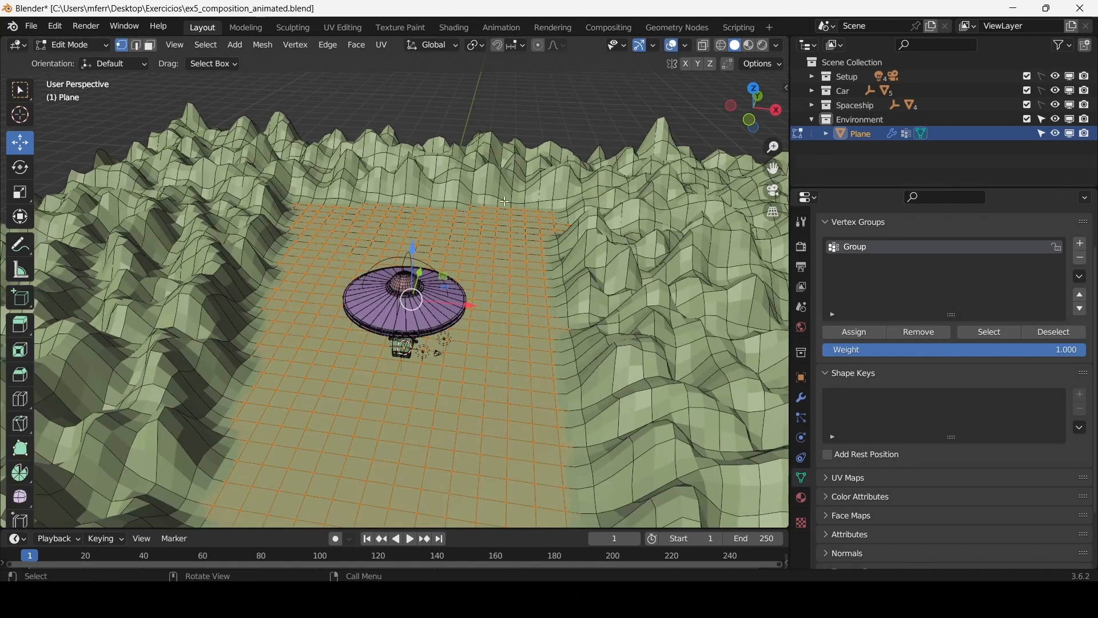
Box-select the mountain vertices beside the spaceship on the negative X side and assign them to the vertex group Group with weight 1.000.
{"action": "key", "text": "Tab"}
{"action": "scroll", "coordinate": [449, 265], "scroll_direction": "down", "scroll_amount": 2}
{"action": "key", "text": "Tab"}
{"action": "scroll", "coordinate": [449, 266], "scroll_direction": "up", "scroll_amount": 2}
{"action": "middle_click_drag", "start_coordinate": [330, 325], "coordinate": [400, 316], "text": "shift"}
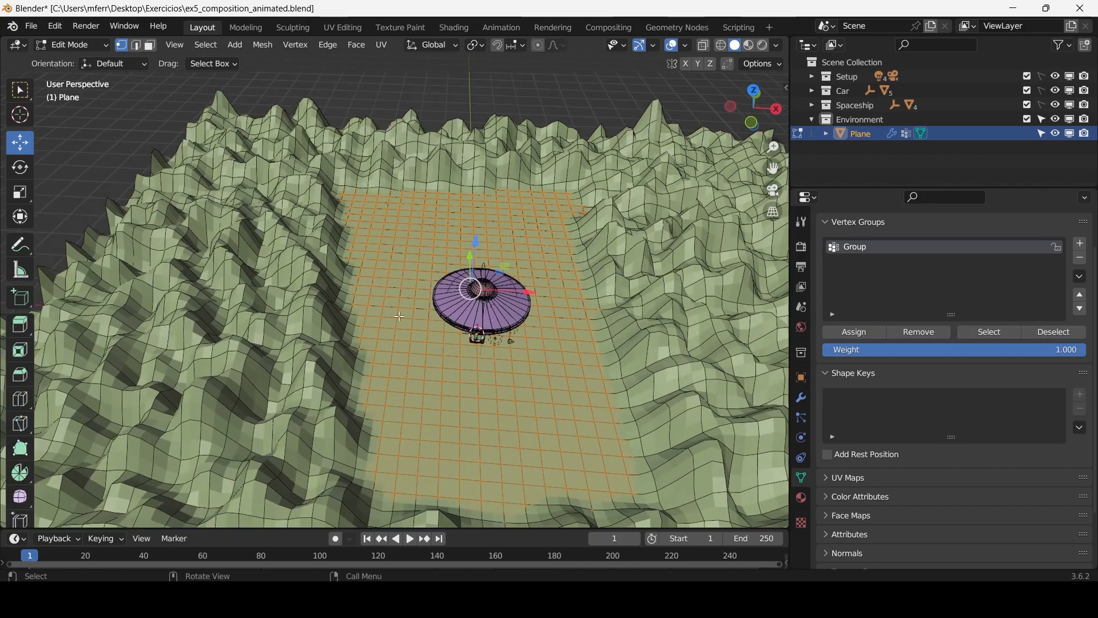
{"action": "left_click_drag", "start_coordinate": [213, 272], "coordinate": [382, 343]}
{"action": "middle_click_drag", "start_coordinate": [201, 237], "coordinate": [222, 262]}
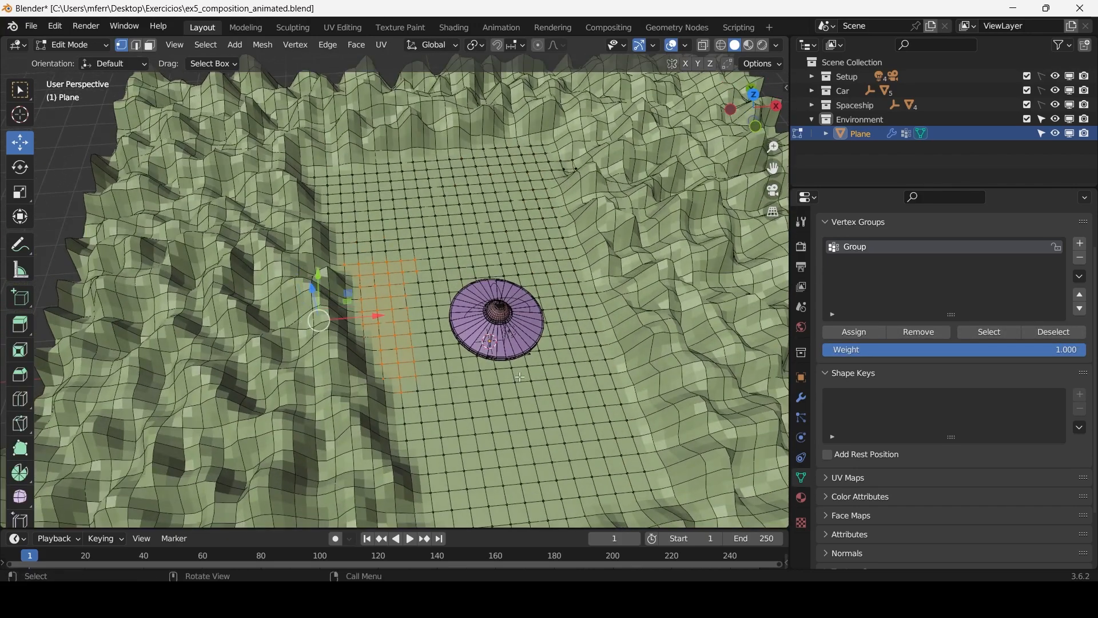
{"action": "middle_click_drag", "start_coordinate": [360, 330], "coordinate": [314, 270]}
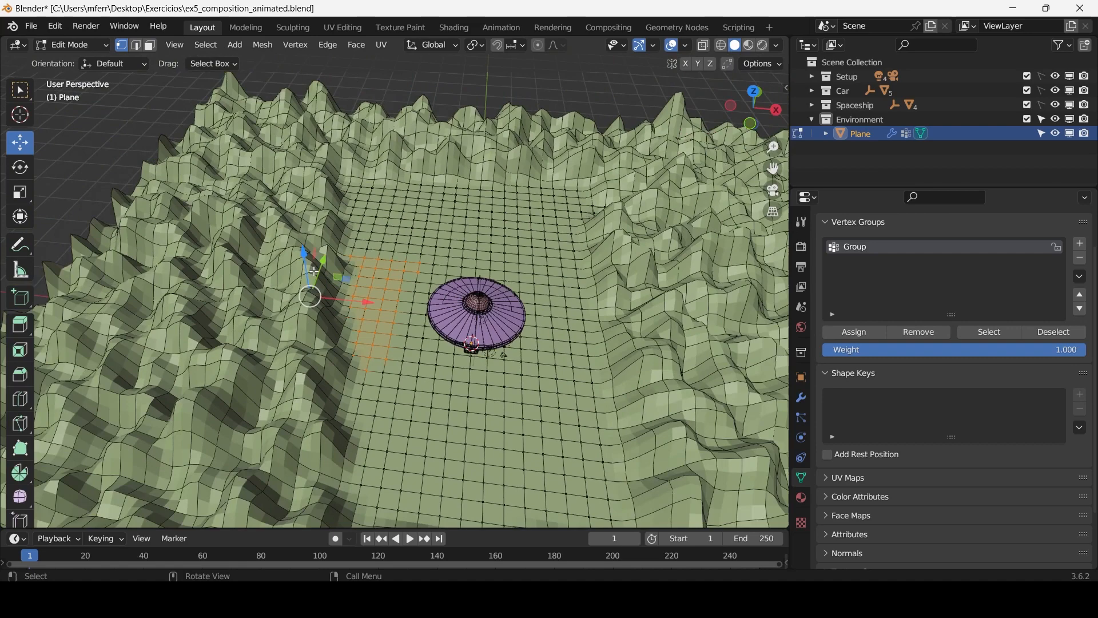
{"action": "left_click", "coordinate": [855, 332]}
Assign the mountain vertices beside the spaceship on the positive X side to Group and return the plane to Object Mode.
{"action": "middle_click_drag", "start_coordinate": [401, 309], "coordinate": [425, 321]}
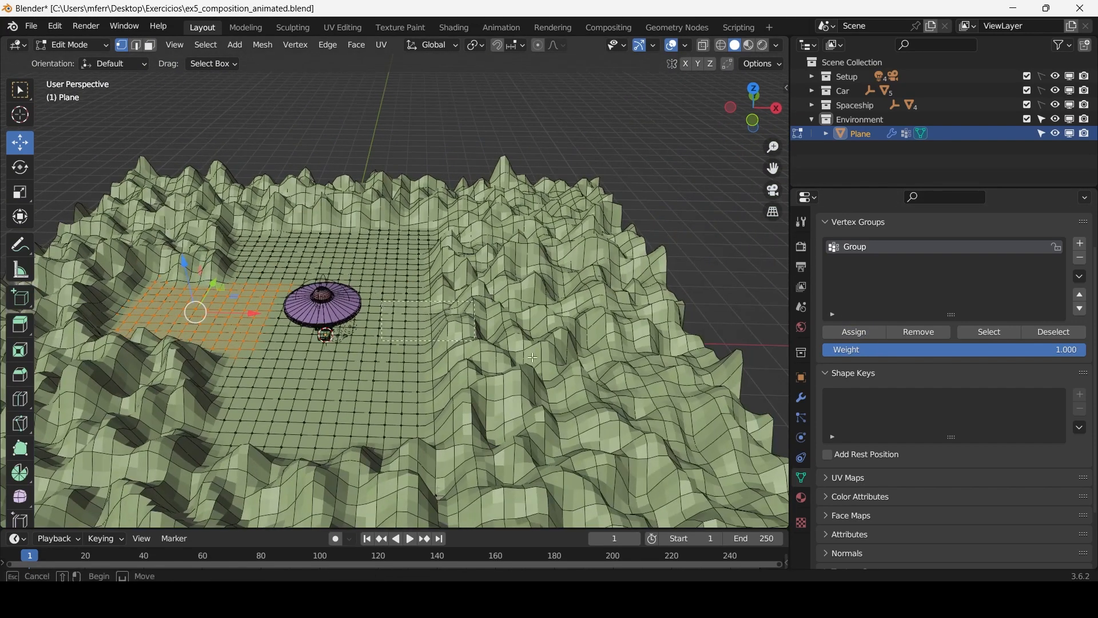
{"action": "left_click_drag", "start_coordinate": [382, 302], "coordinate": [532, 357]}
{"action": "left_click", "coordinate": [858, 337]}
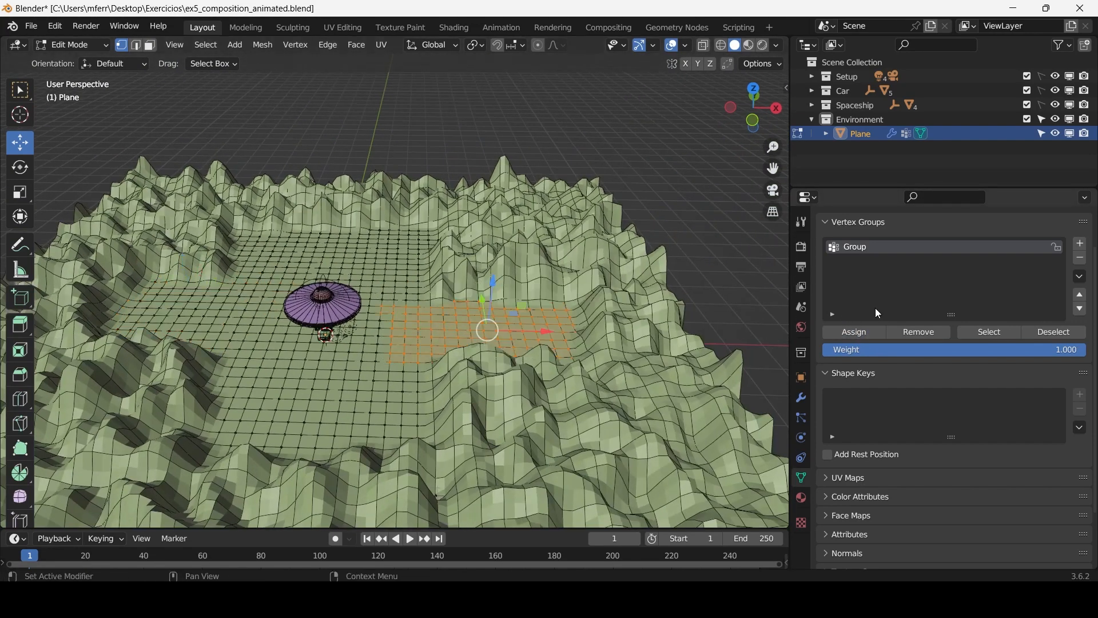
{"action": "middle_click_drag", "start_coordinate": [269, 229], "coordinate": [340, 238]}
{"action": "scroll", "coordinate": [249, 258], "scroll_direction": "up", "scroll_amount": 1}
{"action": "scroll", "coordinate": [344, 228], "scroll_direction": "down", "scroll_amount": 2}
{"action": "scroll", "coordinate": [407, 254], "scroll_direction": "up", "scroll_amount": 3}
{"action": "key", "text": "Tab"}
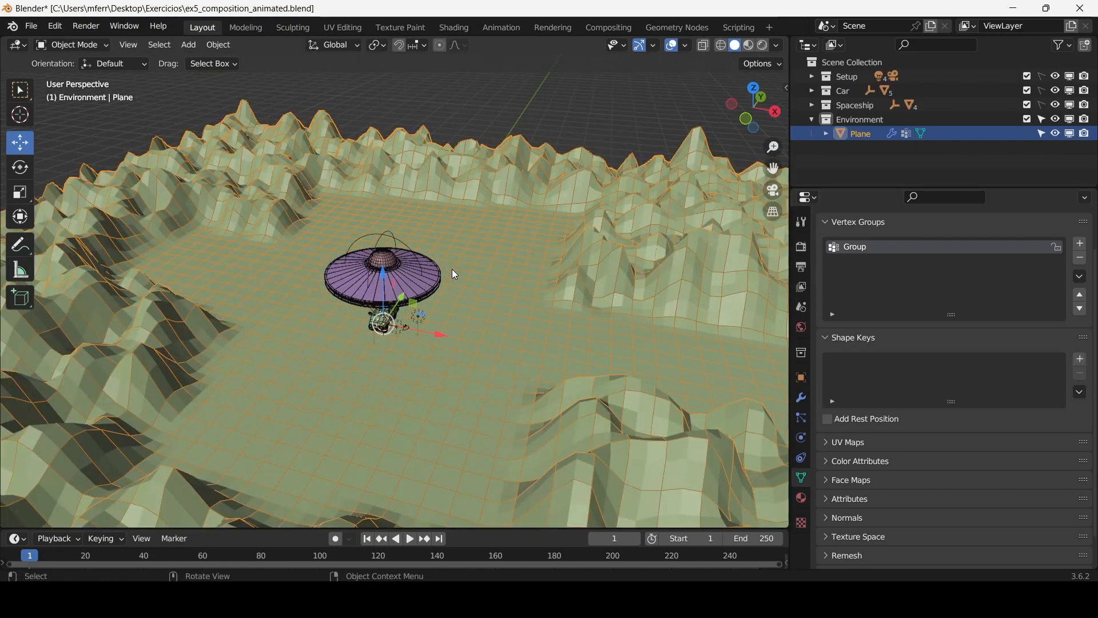
Collapse the Displace and Subdivision modifiers, turn off their Edit Mode display and enter Edit Mode on the plane.
{"action": "left_click", "coordinate": [802, 399]}
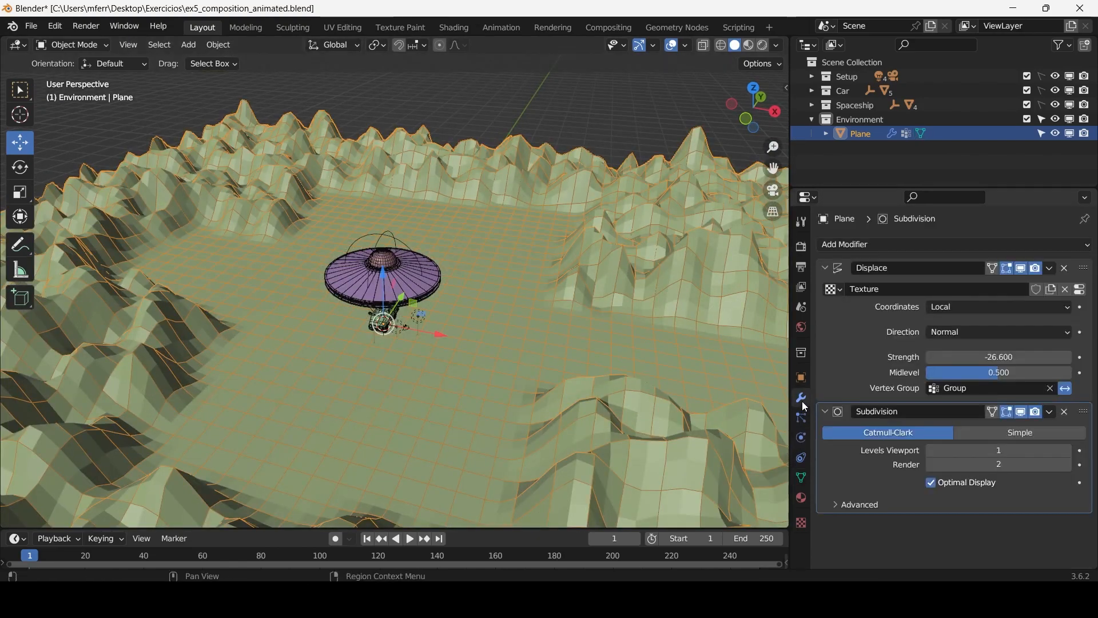
{"action": "left_click", "coordinate": [825, 267]}
{"action": "left_click", "coordinate": [826, 288]}
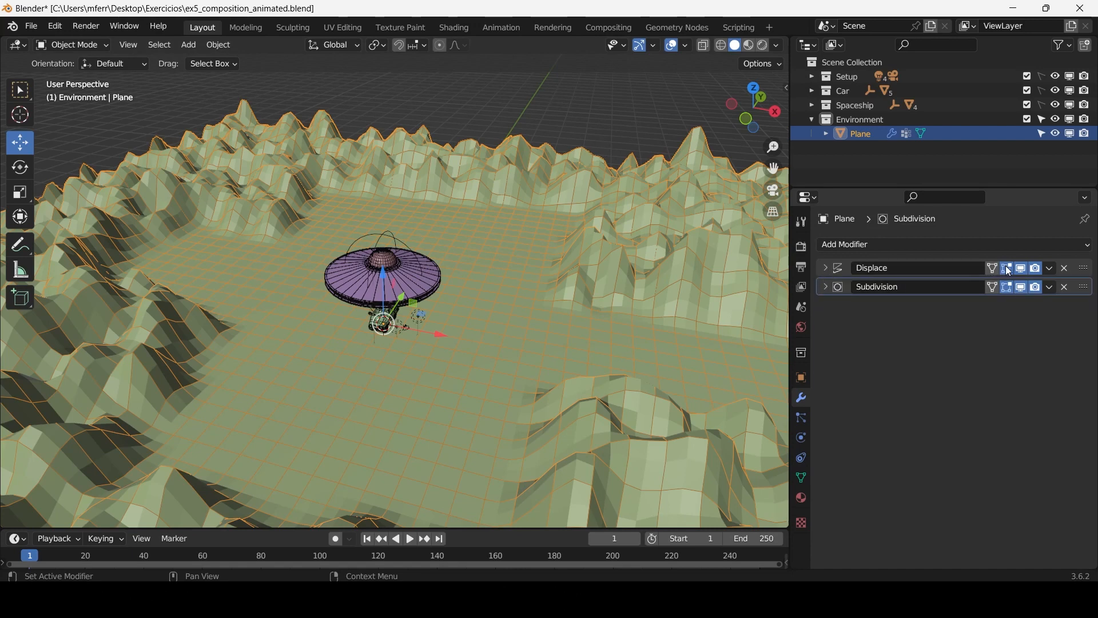
{"action": "key", "text": "Tab"}
{"action": "mouse_move", "coordinate": [529, 321]}
{"action": "middle_mouse_down"}
{"action": "mouse_move", "coordinate": [546, 337]}
{"action": "mouse_move", "coordinate": [544, 321]}
{"action": "middle_mouse_up"}
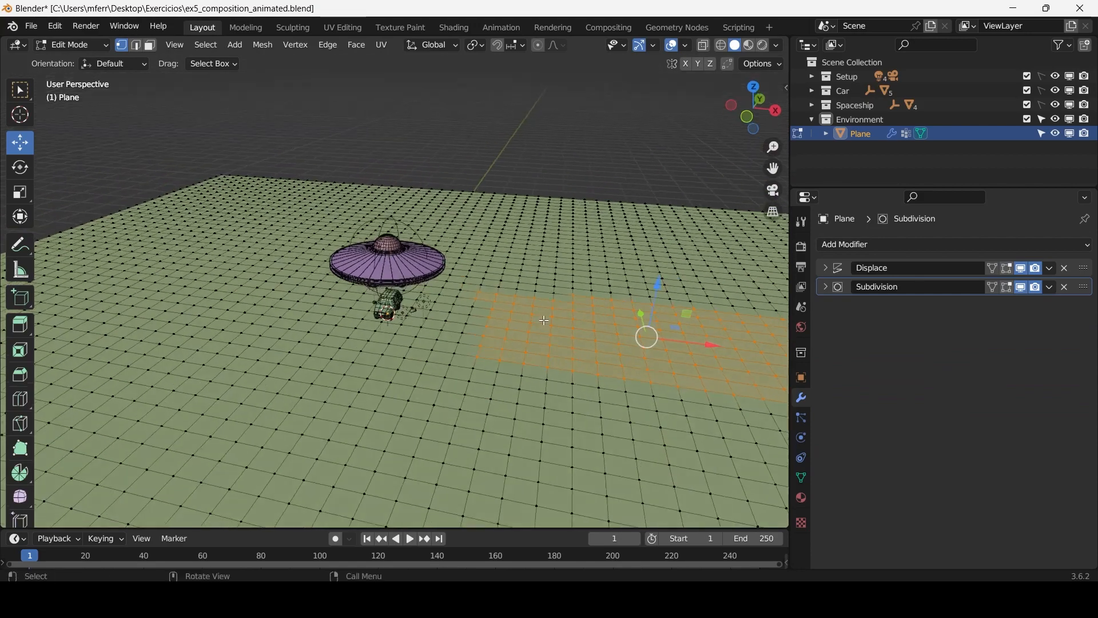
Box-select vertices in front of the spaceship and turn on the Displace and Subdivision modifiers' Edit Mode display.
{"action": "left_click_drag", "start_coordinate": [550, 344], "coordinate": [476, 429]}
{"action": "left_click_drag", "start_coordinate": [449, 385], "coordinate": [485, 448]}
{"action": "left_click_drag", "start_coordinate": [273, 412], "coordinate": [242, 344]}
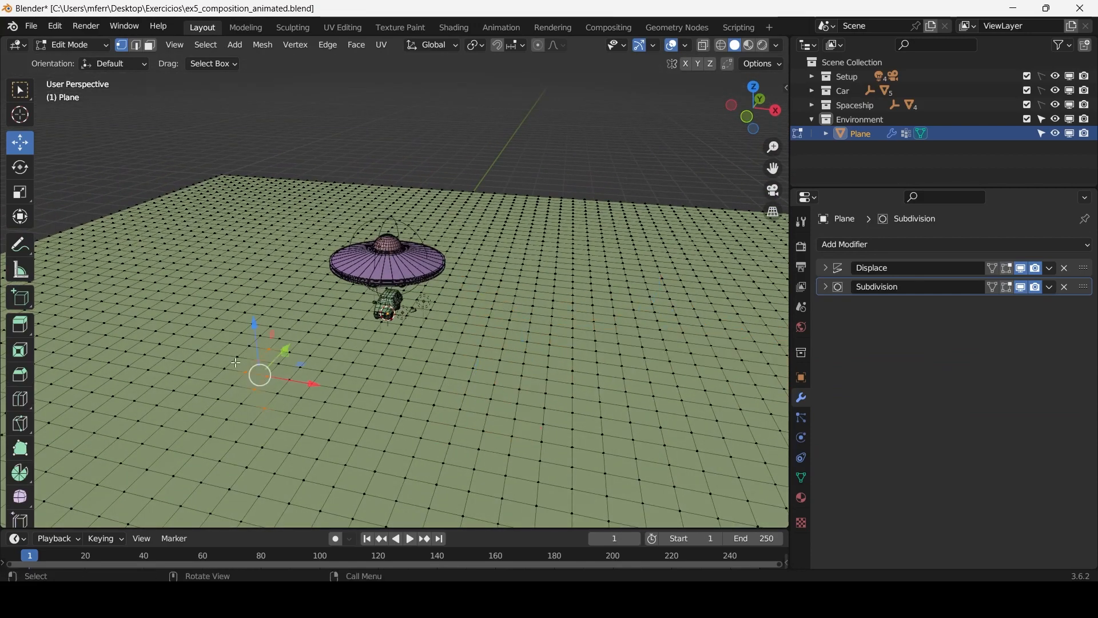
{"action": "left_click", "coordinate": [1010, 268]}
{"action": "scroll", "coordinate": [131, 314], "scroll_direction": "up", "scroll_amount": 4}
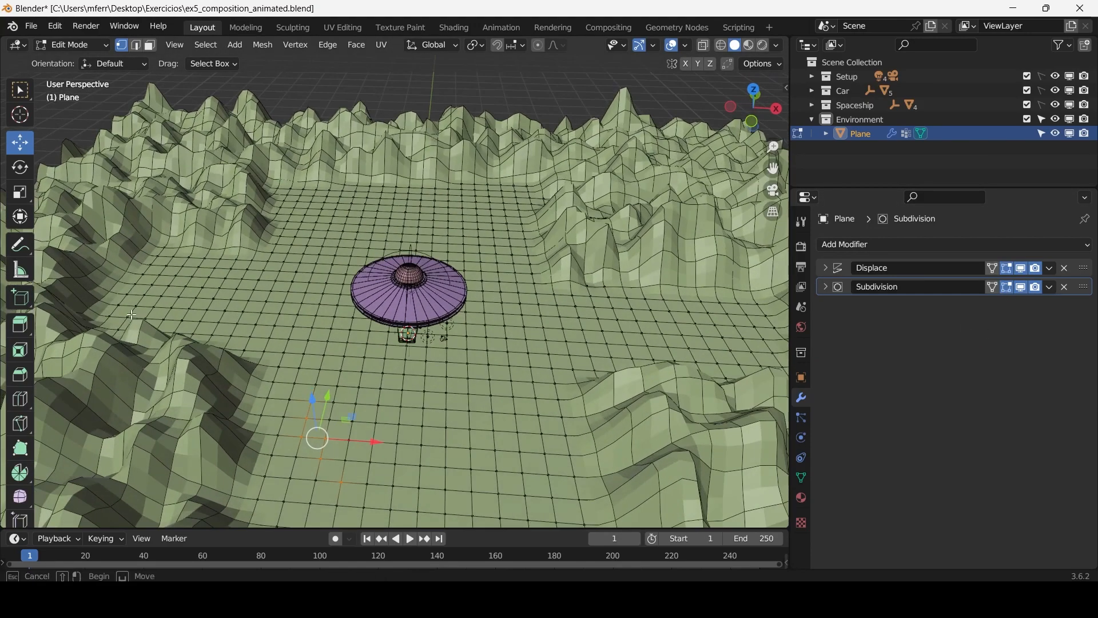
Box-select the vertices beside the spaceship on the negative X side and assign them to the vertex group Group with weight 1.000.
{"action": "left_click_drag", "start_coordinate": [131, 314], "coordinate": [232, 360]}
{"action": "scroll", "coordinate": [232, 360], "scroll_direction": "down", "scroll_amount": 2}
{"action": "middle_click_drag", "start_coordinate": [231, 360], "coordinate": [243, 390]}
{"action": "scroll", "coordinate": [243, 390], "scroll_direction": "up", "scroll_amount": 1}
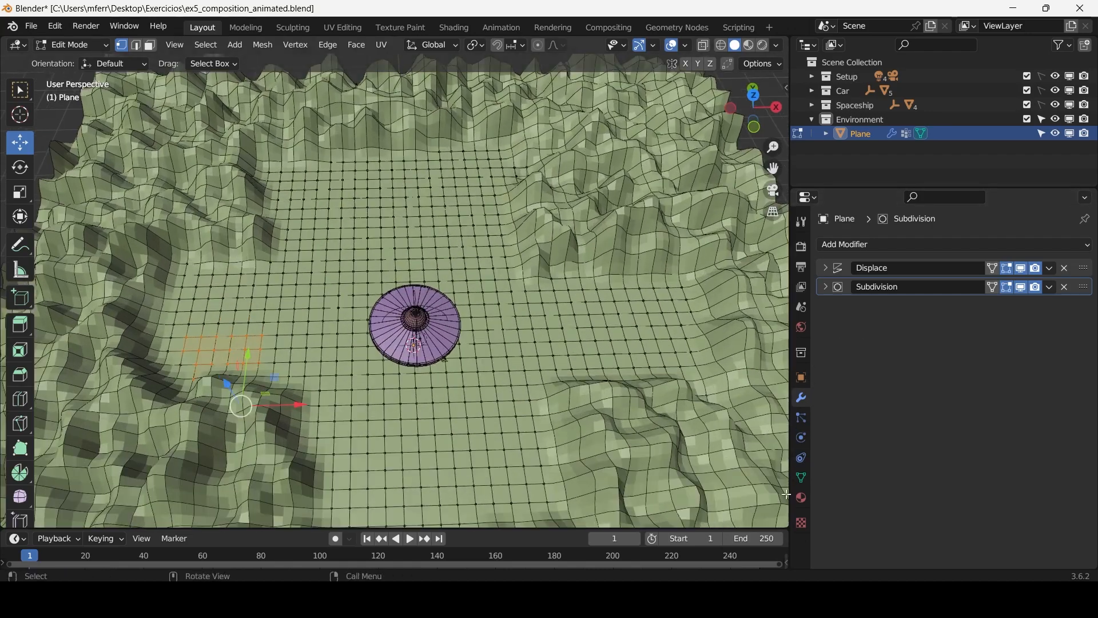
{"action": "left_click", "coordinate": [802, 477]}
{"action": "left_click", "coordinate": [870, 377]}
Select a patch of mountain vertices in front of the flat area, on the negative Y side, and assign it to Group.
{"action": "middle_click_drag", "start_coordinate": [377, 423], "coordinate": [377, 452]}
{"action": "scroll", "coordinate": [376, 452], "scroll_direction": "down", "scroll_amount": 3}
{"action": "middle_click_drag", "start_coordinate": [416, 393], "coordinate": [399, 358], "text": "shift"}
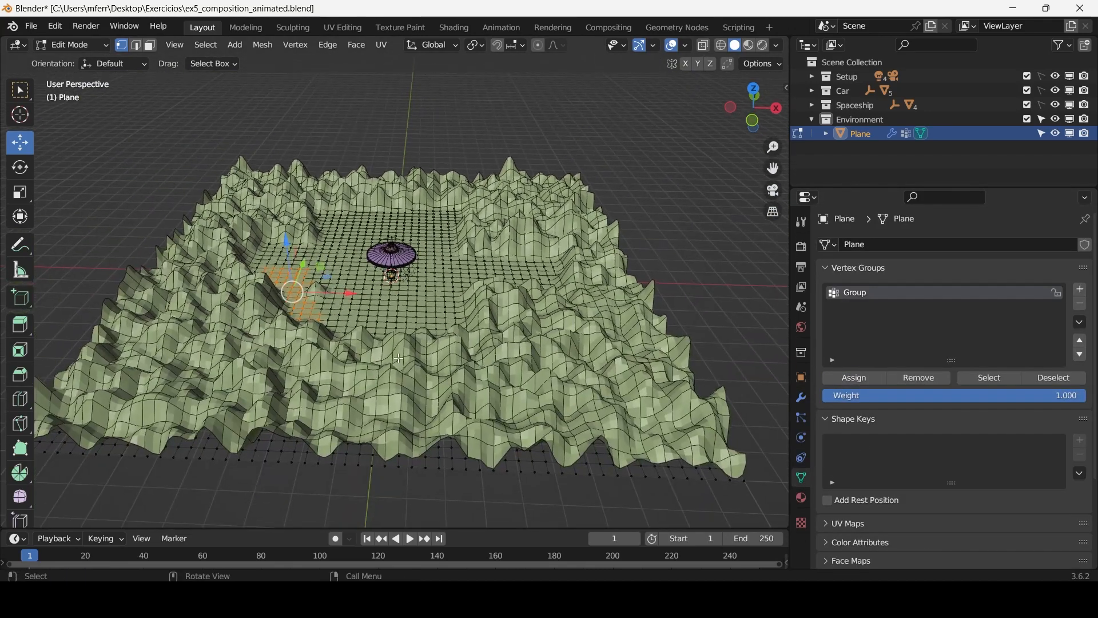
{"action": "left_click", "coordinate": [422, 368]}
{"action": "left_click", "coordinate": [849, 378]}
Switch the plane from Edit Mode to Weight Paint mode.
{"action": "middle_click_drag", "start_coordinate": [486, 261], "coordinate": [462, 254]}
{"action": "scroll", "coordinate": [481, 286], "scroll_direction": "up", "scroll_amount": 2}
{"action": "scroll", "coordinate": [475, 246], "scroll_direction": "up", "scroll_amount": 1}
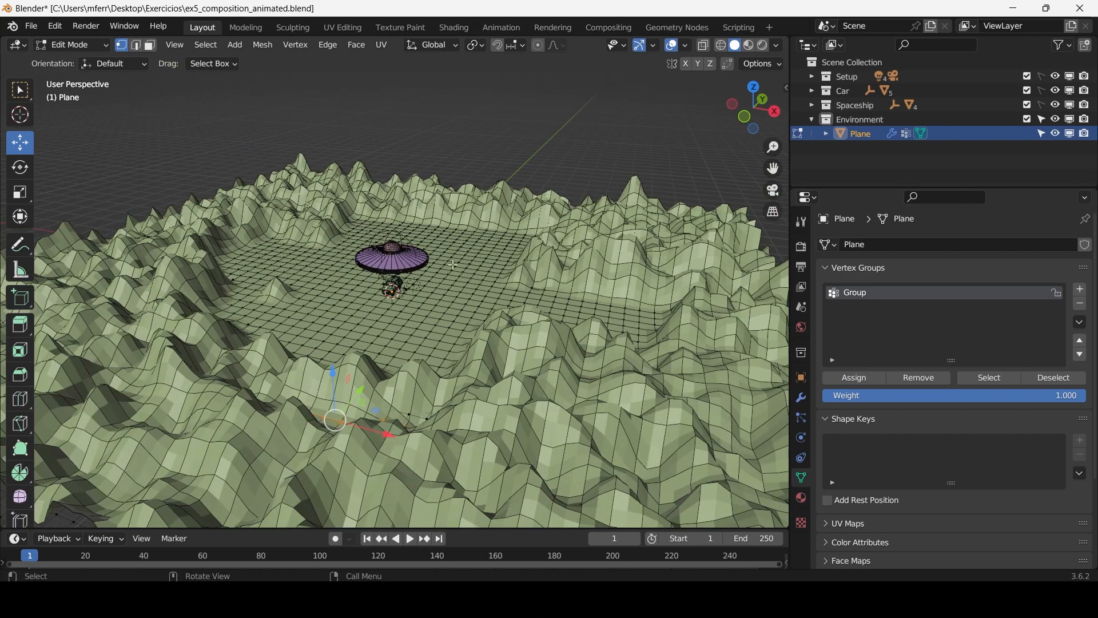
{"action": "scroll", "coordinate": [454, 265], "scroll_direction": "up", "scroll_amount": 2}
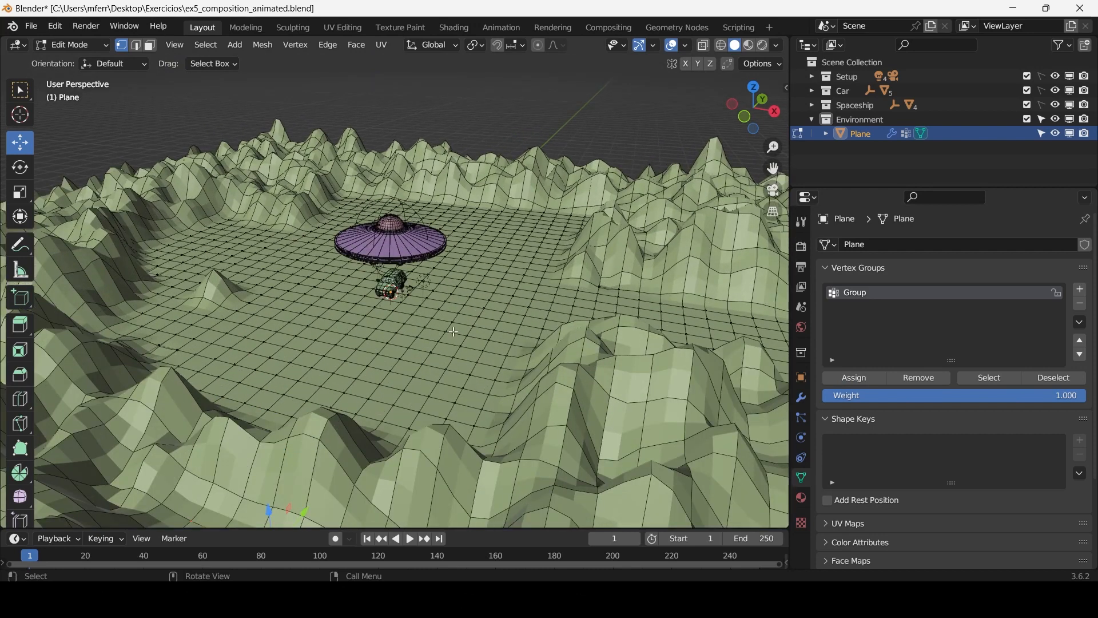
{"action": "left_click", "coordinate": [80, 44]}
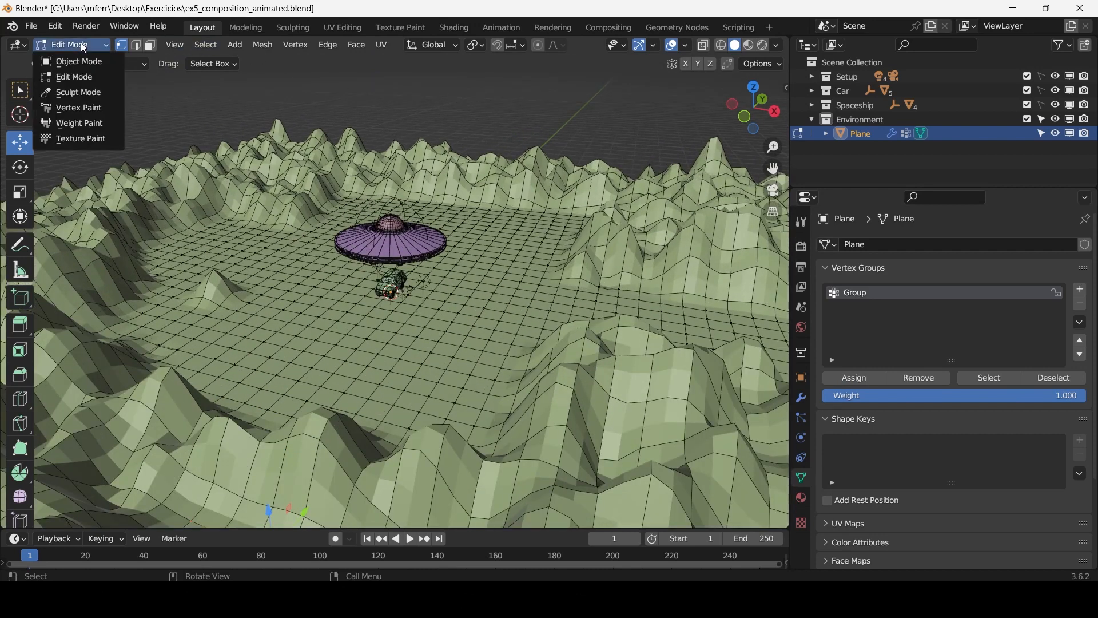
{"action": "left_click", "coordinate": [76, 122]}
Examine how the weight colours of Group match the flat and mountainous areas around the spaceship.
{"action": "scroll", "coordinate": [241, 194], "scroll_direction": "down", "scroll_amount": 2}
{"action": "mouse_move", "coordinate": [241, 195]}
{"action": "middle_mouse_down"}
{"action": "mouse_move", "coordinate": [312, 186]}
{"action": "mouse_move", "coordinate": [257, 177]}
{"action": "middle_mouse_up"}
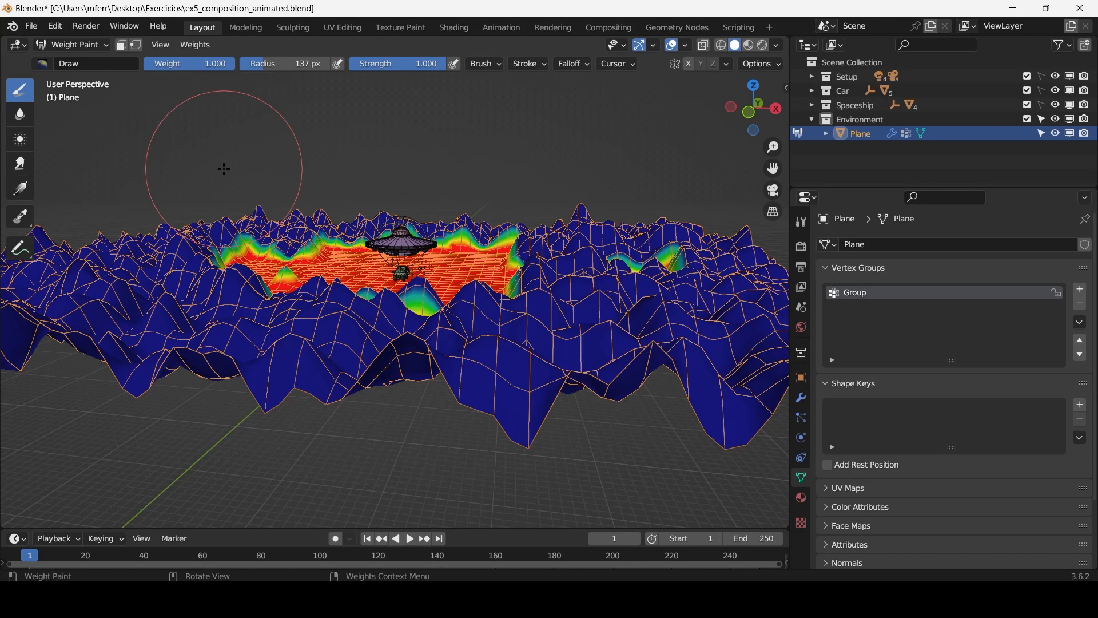
{"action": "scroll", "coordinate": [374, 272], "scroll_direction": "up", "scroll_amount": 2}
{"action": "middle_click_drag", "start_coordinate": [374, 272], "coordinate": [387, 287]}
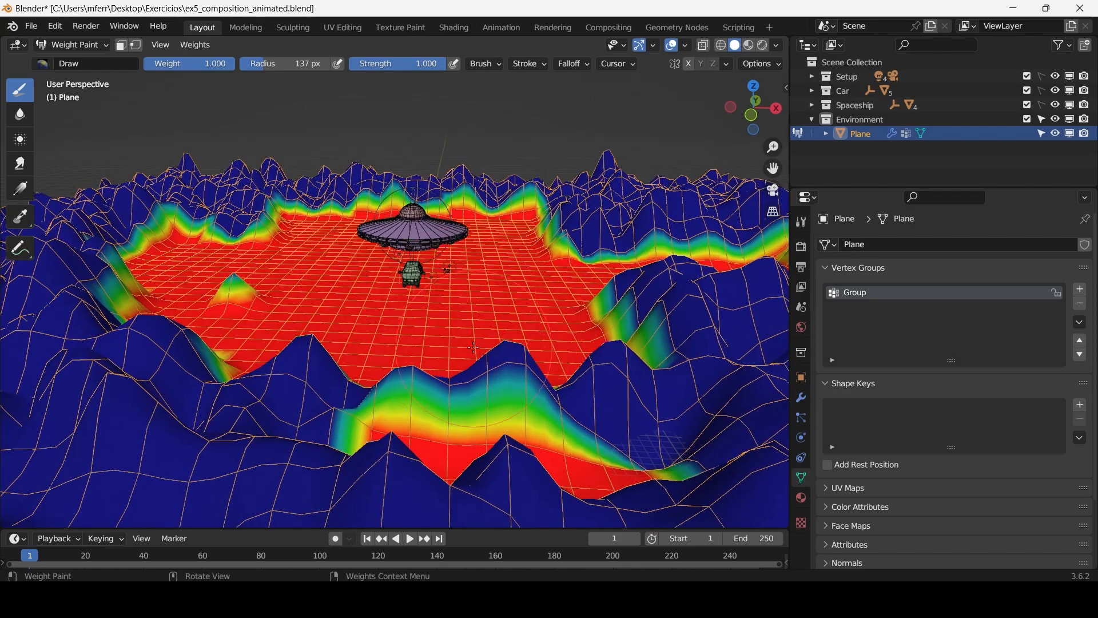
{"action": "scroll", "coordinate": [593, 248], "scroll_direction": "down", "scroll_amount": 3}
{"action": "middle_click_drag", "start_coordinate": [588, 242], "coordinate": [564, 270]}
{"action": "scroll", "coordinate": [458, 254], "scroll_direction": "up", "scroll_amount": 3}
{"action": "middle_click_drag", "start_coordinate": [458, 255], "coordinate": [435, 252]}
{"action": "scroll", "coordinate": [406, 296], "scroll_direction": "down", "scroll_amount": 3}
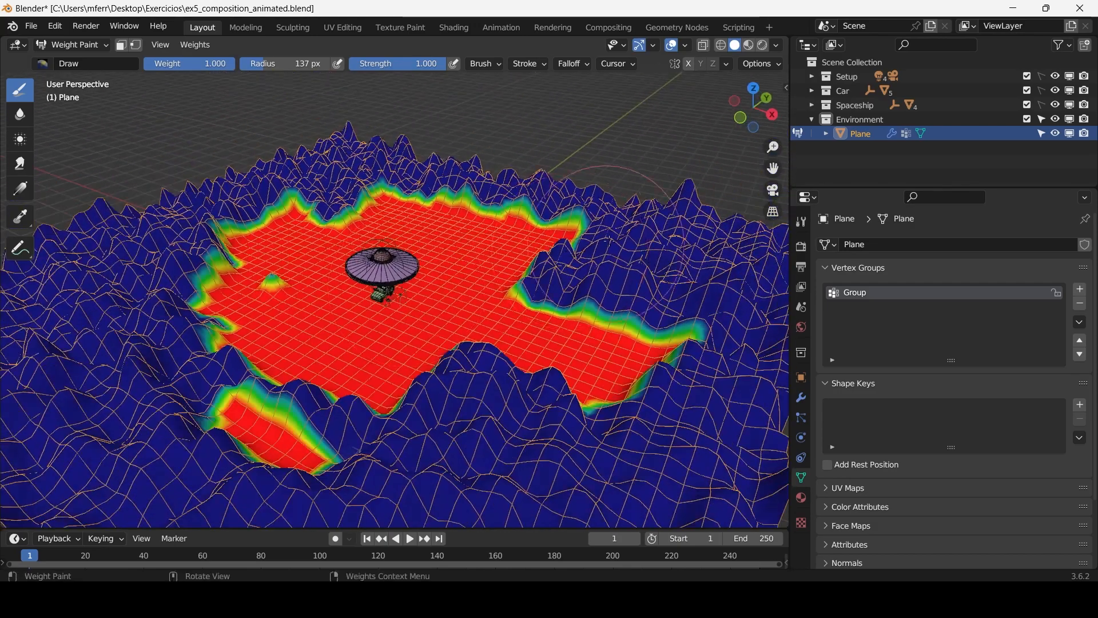
Paint weight 1.000 over the mountains on the far positive X side of the spaceship to flatten them.
{"action": "left_click", "coordinate": [637, 259]}
{"action": "left_click", "coordinate": [635, 270]}
{"action": "middle_click_drag", "start_coordinate": [634, 273], "coordinate": [613, 274]}
{"action": "left_click", "coordinate": [596, 309]}
{"action": "mouse_move", "coordinate": [595, 291]}
{"action": "left_mouse_down"}
{"action": "mouse_move", "coordinate": [577, 312]}
{"action": "mouse_move", "coordinate": [573, 293]}
{"action": "mouse_move", "coordinate": [526, 290]}
{"action": "left_mouse_up"}
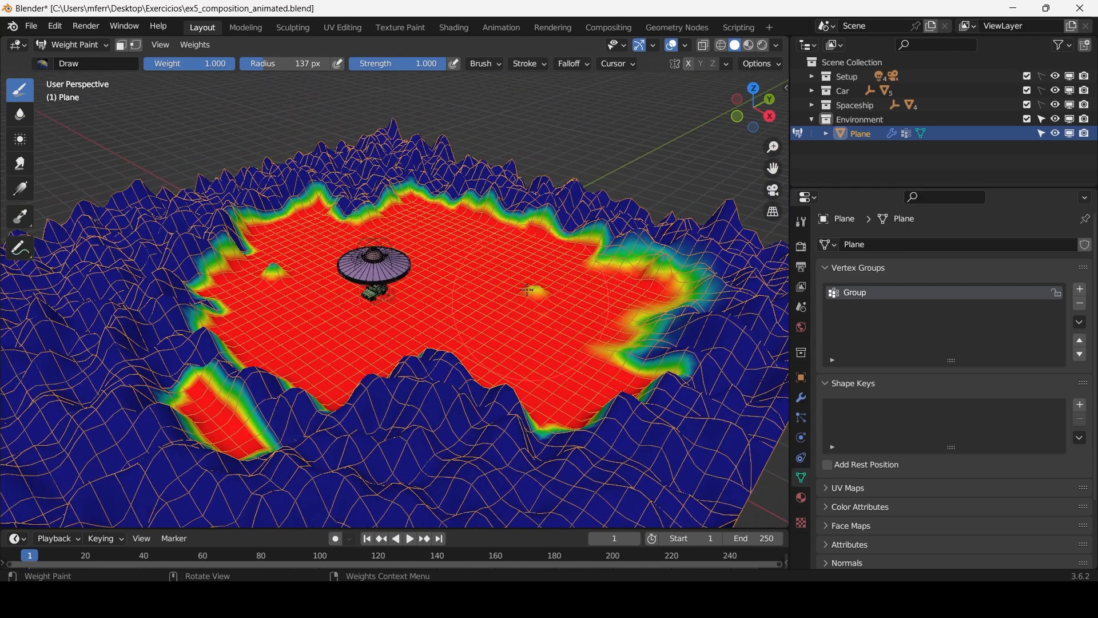
Inspect the newly painted terrain around the spaceship from several angles and distances.
{"action": "mouse_move", "coordinate": [534, 297]}
{"action": "middle_mouse_down"}
{"action": "mouse_move", "coordinate": [552, 289]}
{"action": "mouse_move", "coordinate": [545, 279]}
{"action": "mouse_move", "coordinate": [491, 281]}
{"action": "mouse_move", "coordinate": [438, 249]}
{"action": "middle_mouse_up"}
{"action": "scroll", "coordinate": [553, 290], "scroll_direction": "up", "scroll_amount": 4}
{"action": "scroll", "coordinate": [517, 292], "scroll_direction": "down", "scroll_amount": 1}
{"action": "scroll", "coordinate": [545, 279], "scroll_direction": "down", "scroll_amount": 3}
{"action": "scroll", "coordinate": [408, 255], "scroll_direction": "up", "scroll_amount": 1}
{"action": "scroll", "coordinate": [629, 334], "scroll_direction": "down", "scroll_amount": 3}
{"action": "middle_click_drag", "start_coordinate": [592, 314], "coordinate": [584, 331]}
{"action": "scroll", "coordinate": [518, 385], "scroll_direction": "up", "scroll_amount": 3}
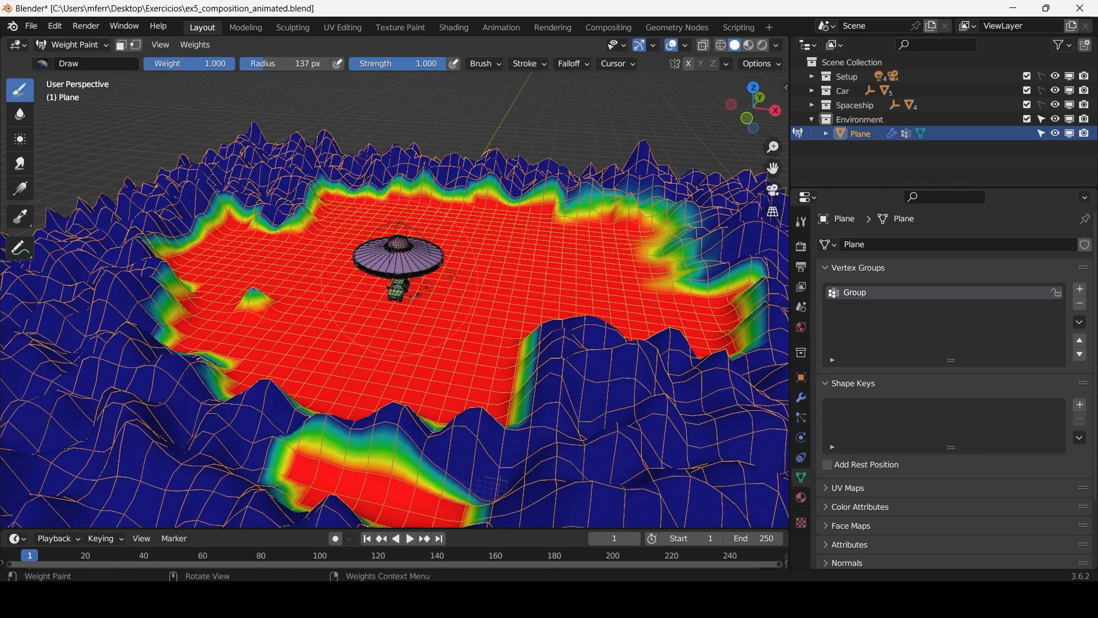
Expand the Displace modifier's settings and turn off the inverted influence of its vertex group Group.
{"action": "left_click", "coordinate": [802, 399]}
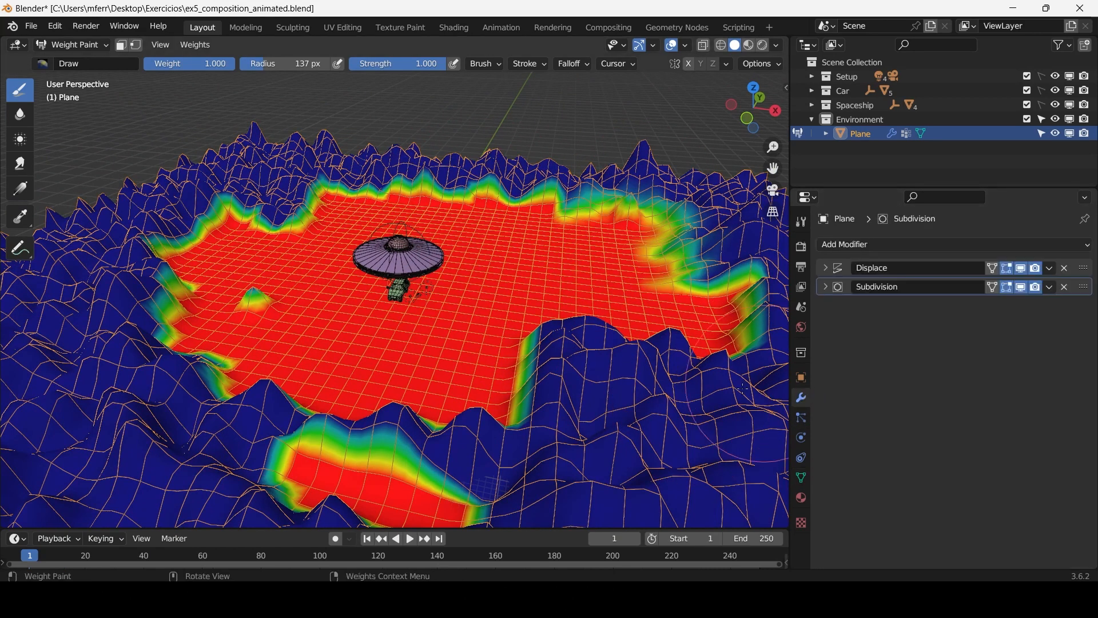
{"action": "left_click", "coordinate": [827, 266]}
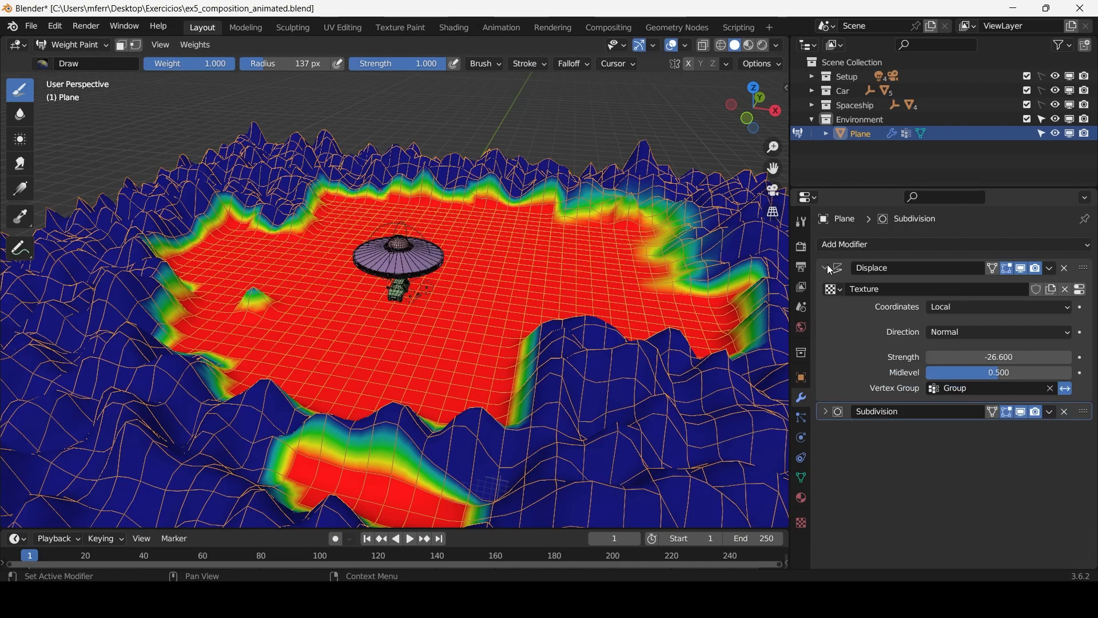
{"action": "left_click", "coordinate": [1073, 386]}
{"action": "left_click", "coordinate": [1071, 389]}
{"action": "left_click", "coordinate": [1072, 389]}
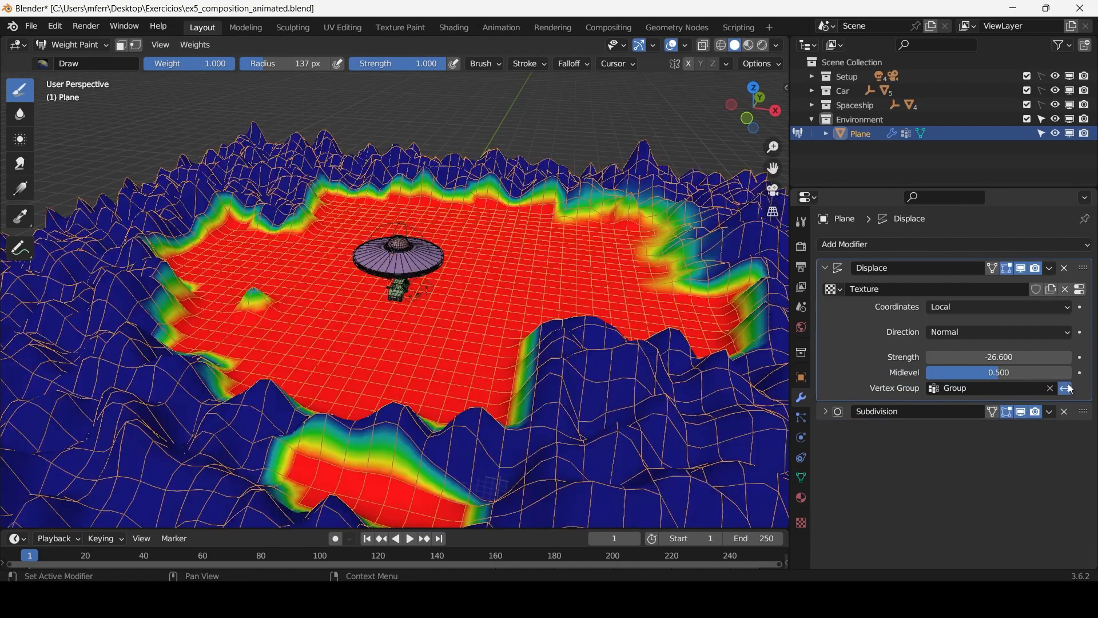
{"action": "middle_click_drag", "start_coordinate": [455, 344], "coordinate": [486, 331]}
{"action": "scroll", "coordinate": [476, 345], "scroll_direction": "up", "scroll_amount": 1}
{"action": "left_click", "coordinate": [1071, 389]}
{"action": "scroll", "coordinate": [498, 343], "scroll_direction": "down", "scroll_amount": 3}
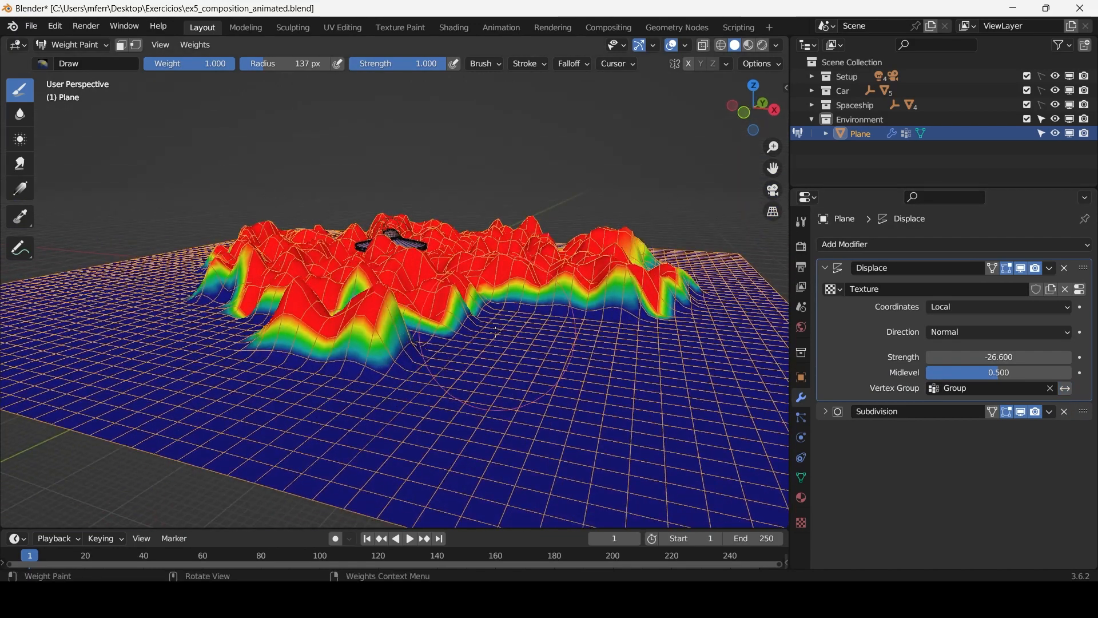
Paint weight 1.000 patches on the flat ground in front and along the plane's positive X edge to raise mountains.
{"action": "middle_click_drag", "start_coordinate": [381, 215], "coordinate": [369, 236]}
{"action": "middle_click_drag", "start_coordinate": [331, 278], "coordinate": [304, 230]}
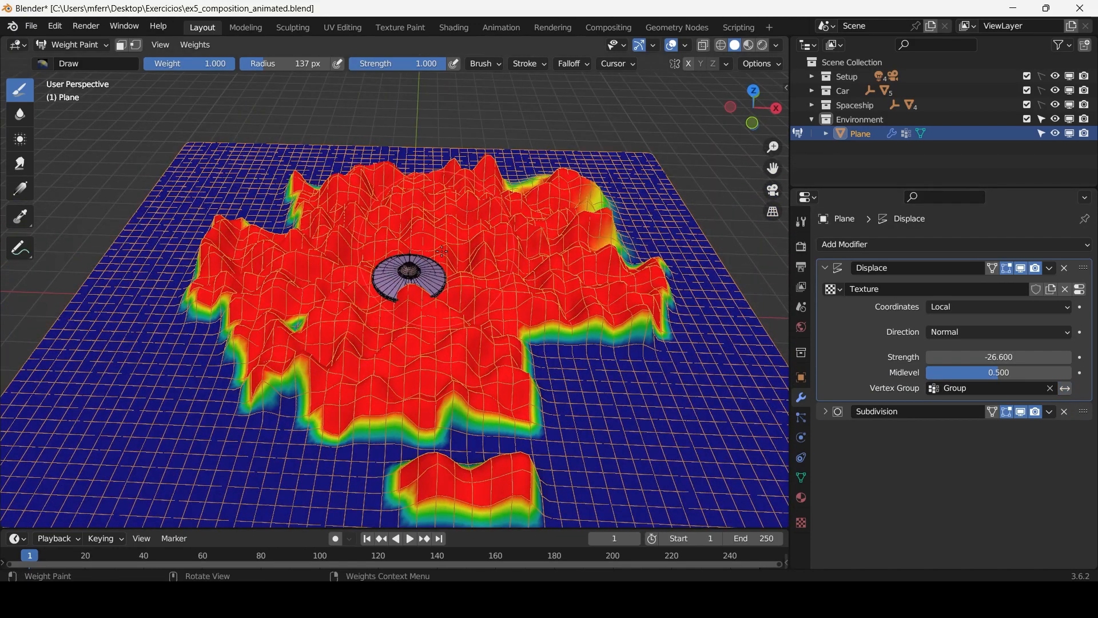
{"action": "middle_click_drag", "start_coordinate": [442, 251], "coordinate": [445, 268]}
{"action": "middle_click_drag", "start_coordinate": [639, 406], "coordinate": [493, 350]}
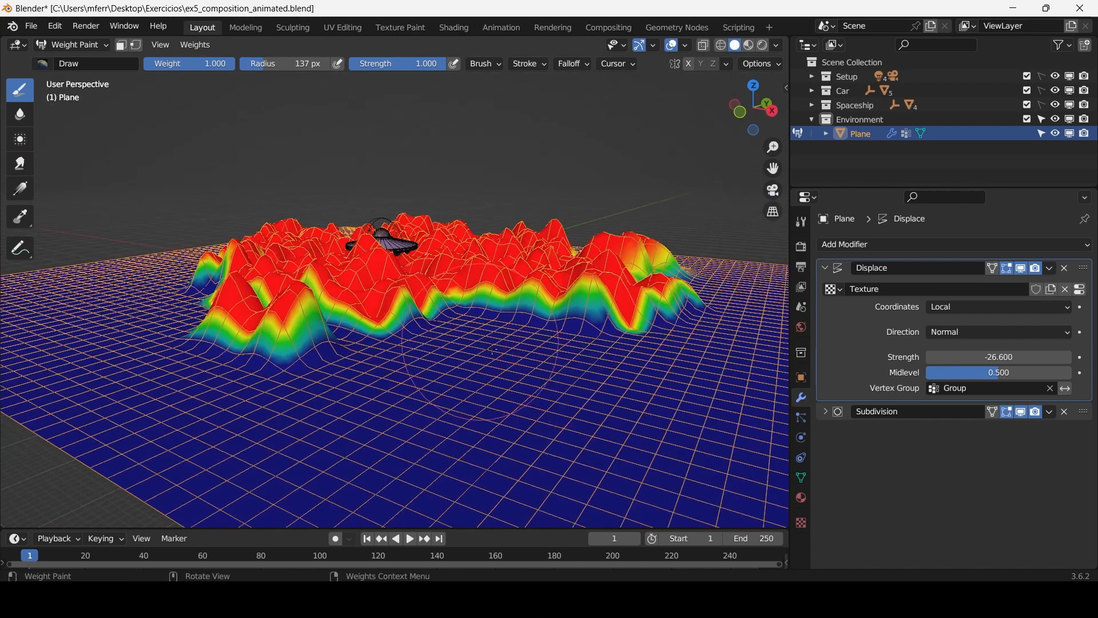
{"action": "middle_click_drag", "start_coordinate": [586, 383], "coordinate": [592, 354]}
{"action": "scroll", "coordinate": [592, 354], "scroll_direction": "down", "scroll_amount": 2}
{"action": "mouse_move", "coordinate": [538, 382]}
{"action": "left_mouse_down"}
{"action": "mouse_move", "coordinate": [569, 403]}
{"action": "mouse_move", "coordinate": [600, 403]}
{"action": "left_mouse_up"}
{"action": "left_click_drag", "start_coordinate": [665, 247], "coordinate": [685, 300]}
{"action": "mouse_move", "coordinate": [686, 361]}
{"action": "left_mouse_down"}
{"action": "mouse_move", "coordinate": [684, 374]}
{"action": "mouse_move", "coordinate": [674, 321]}
{"action": "left_mouse_up"}
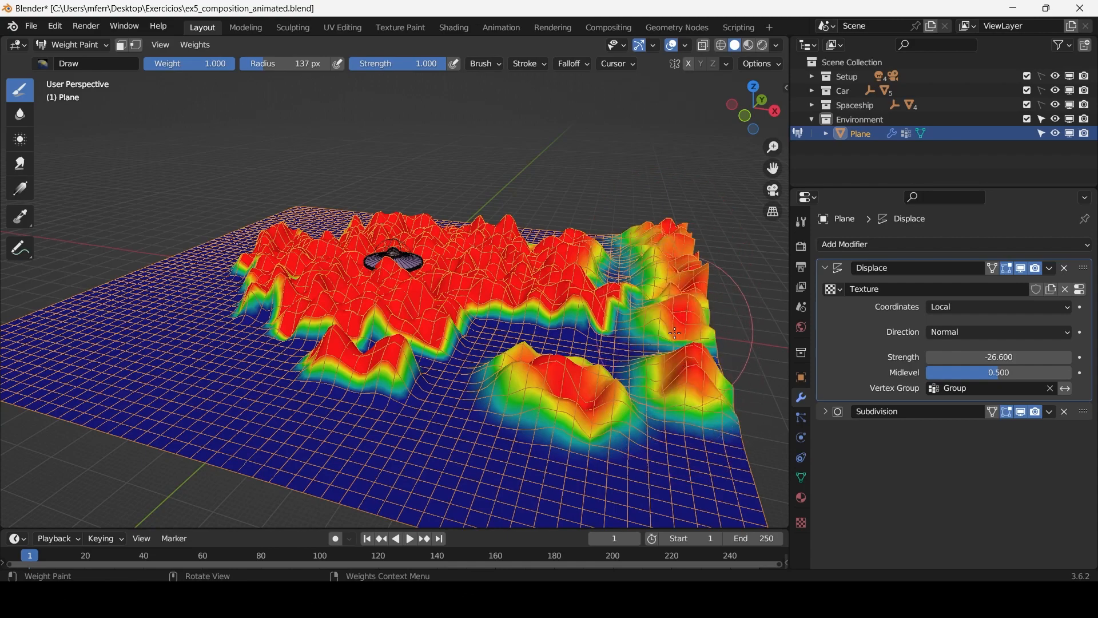
{"action": "mouse_move", "coordinate": [646, 317]}
{"action": "middle_mouse_down"}
{"action": "mouse_move", "coordinate": [659, 335]}
{"action": "mouse_move", "coordinate": [504, 313]}
{"action": "mouse_move", "coordinate": [492, 344]}
{"action": "middle_mouse_up"}
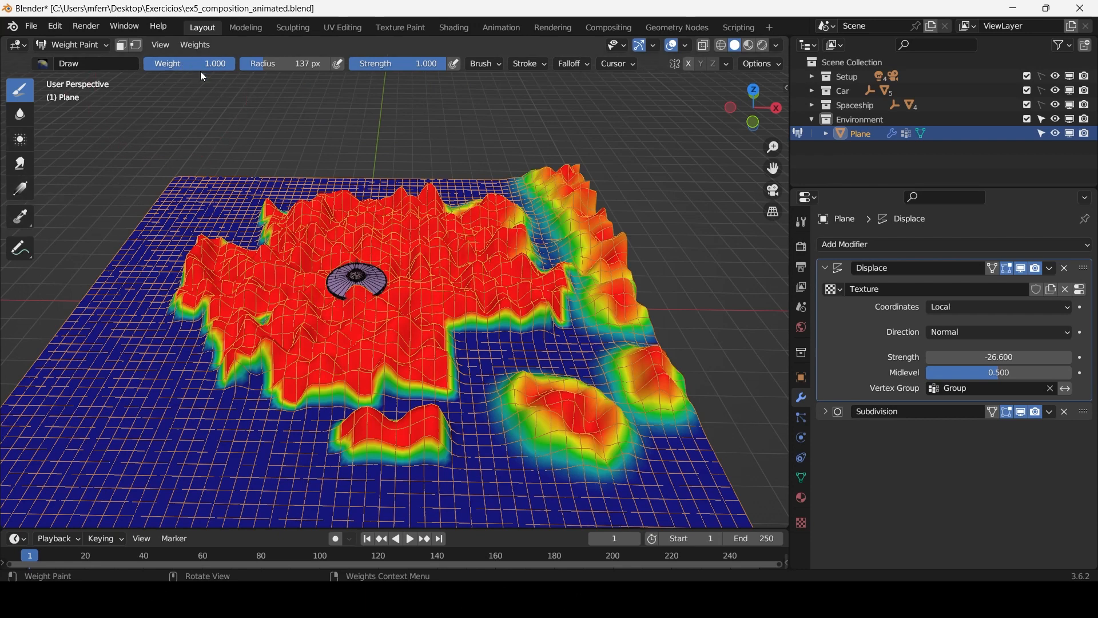
Set the brush weight to 0.000 and radius to 354 px, and paint over the whole plane to flatten it.
{"action": "key", "text": "f"}
{"action": "left_click", "coordinate": [591, 318]}
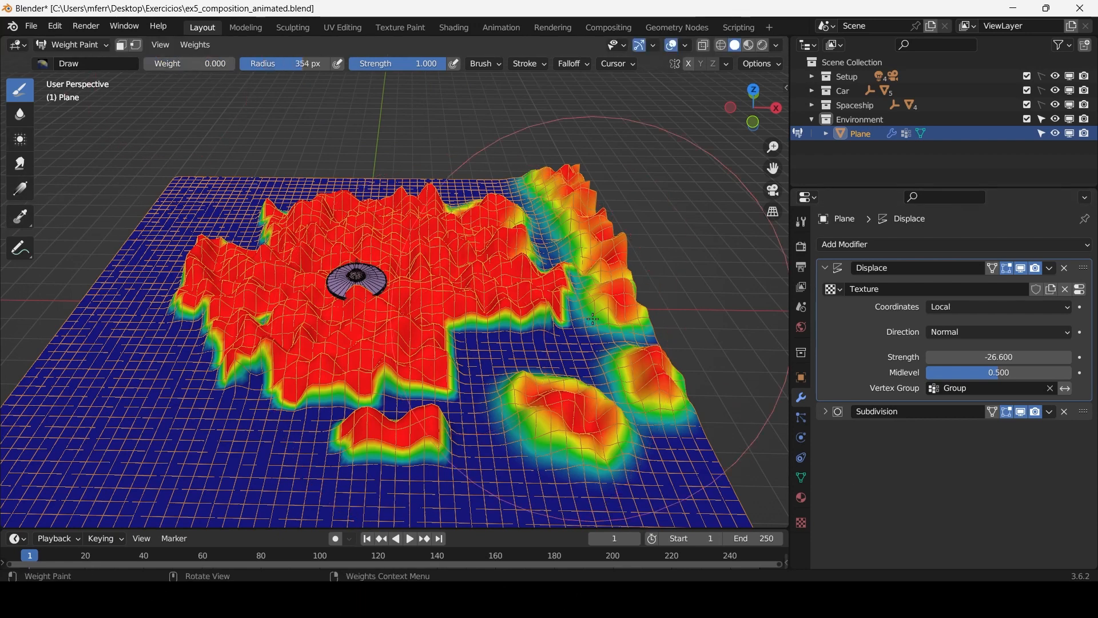
{"action": "mouse_move", "coordinate": [292, 338]}
{"action": "left_mouse_down"}
{"action": "mouse_move", "coordinate": [516, 394]}
{"action": "mouse_move", "coordinate": [435, 286]}
{"action": "mouse_move", "coordinate": [372, 269]}
{"action": "mouse_move", "coordinate": [367, 286]}
{"action": "mouse_move", "coordinate": [517, 243]}
{"action": "mouse_move", "coordinate": [503, 229]}
{"action": "mouse_move", "coordinate": [549, 200]}
{"action": "mouse_move", "coordinate": [606, 354]}
{"action": "mouse_move", "coordinate": [450, 378]}
{"action": "left_mouse_up"}
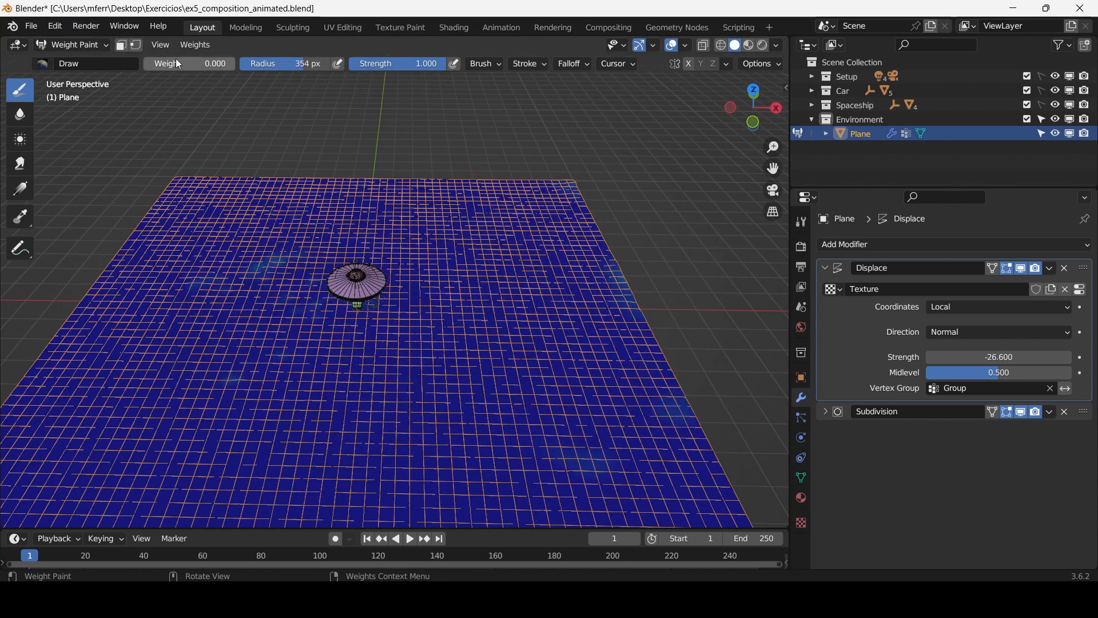
Set the brush to weight 1.000, radius 139 px and strength 0.122, and paint a faint patch on the spaceship's negative X side.
{"action": "key", "text": "f"}
{"action": "left_click", "coordinate": [174, 244]}
{"action": "middle_click_drag", "start_coordinate": [264, 261], "coordinate": [259, 254]}
{"action": "key", "text": "f"}
{"action": "left_click", "coordinate": [355, 246]}
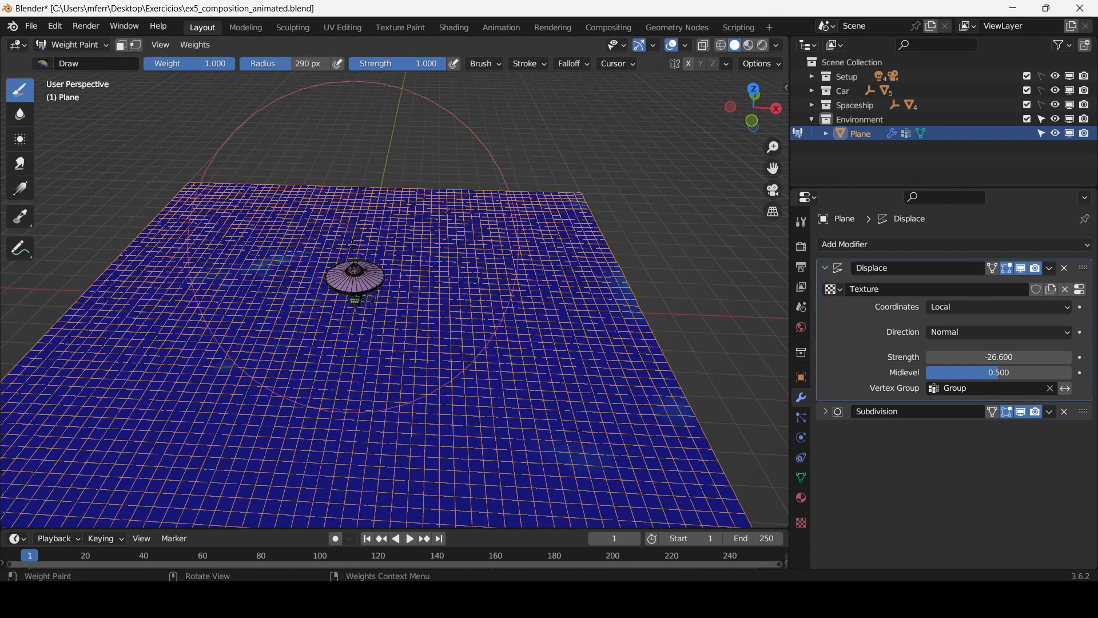
{"action": "key", "text": "f"}
{"action": "left_click", "coordinate": [243, 239]}
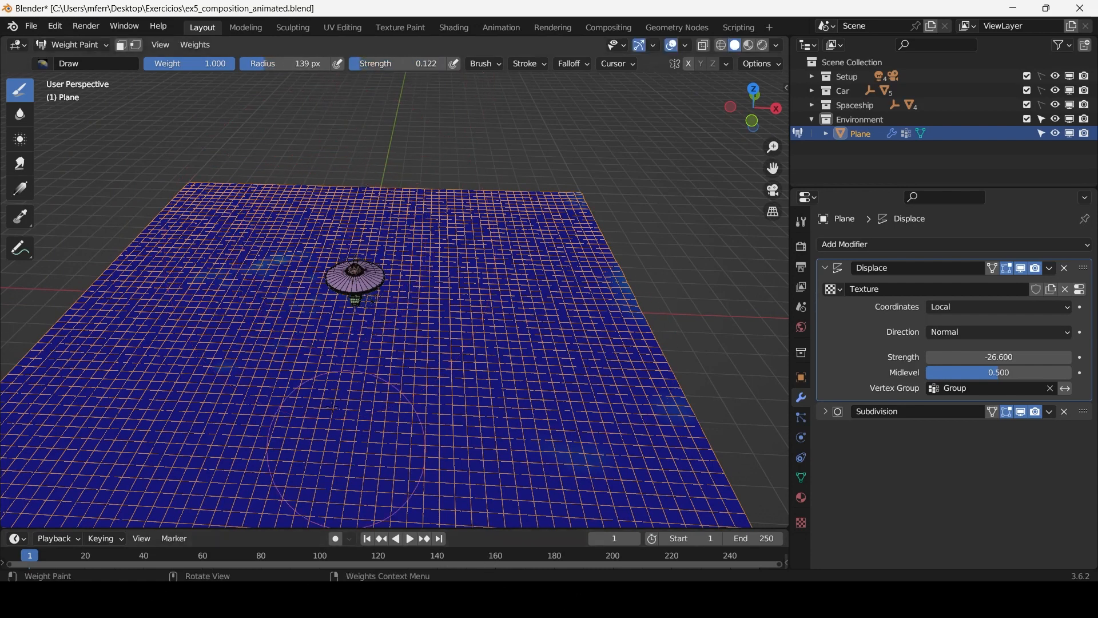
{"action": "left_click_drag", "start_coordinate": [246, 303], "coordinate": [223, 314]}
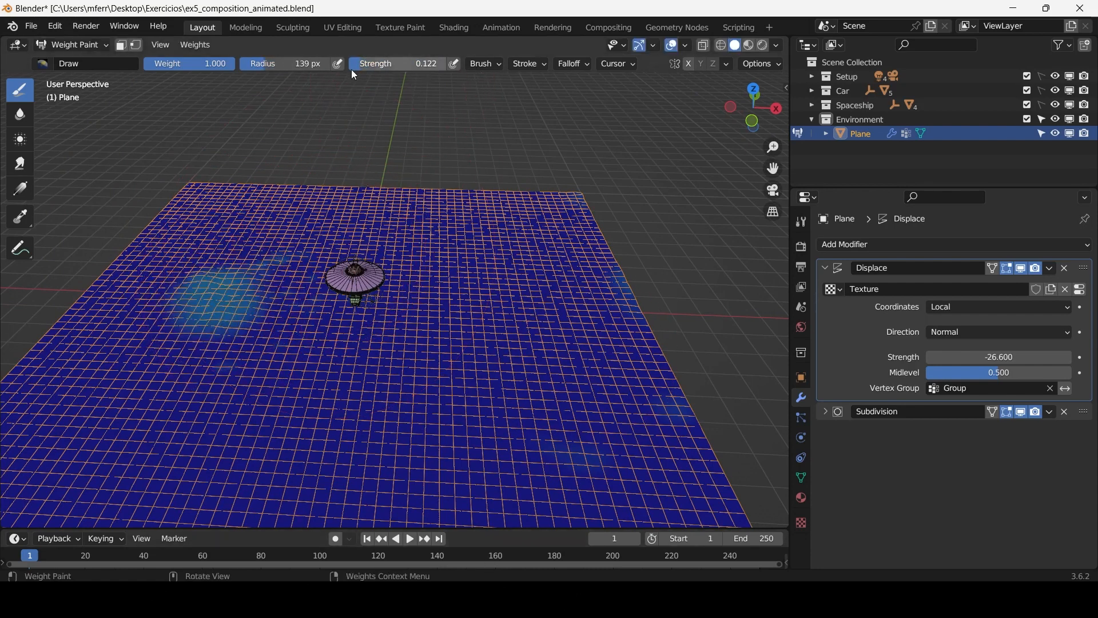
Try painting mountains near the negative X edge at brush strength 0.378, and undo the strokes.
{"action": "mouse_move", "coordinate": [139, 284]}
{"action": "left_mouse_down"}
{"action": "mouse_move", "coordinate": [157, 285]}
{"action": "mouse_move", "coordinate": [173, 332]}
{"action": "left_mouse_up"}
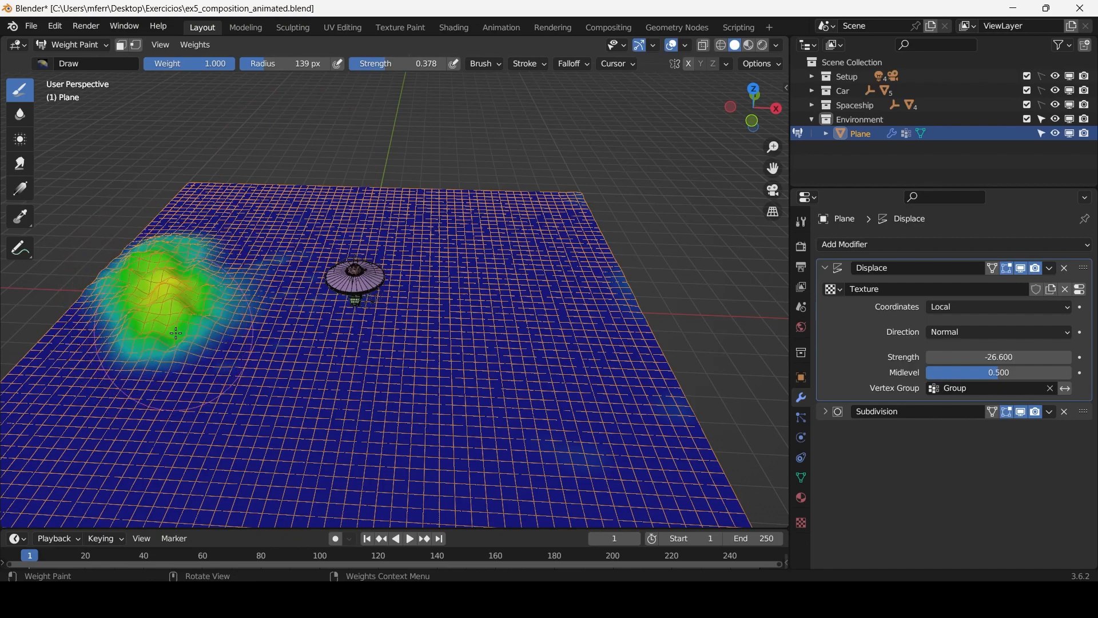
{"action": "middle_click_drag", "start_coordinate": [173, 332], "coordinate": [231, 320]}
{"action": "left_click_drag", "start_coordinate": [184, 361], "coordinate": [248, 367], "text": "ctrl"}
{"action": "key", "text": "ctrl+z"}
{"action": "key", "text": "ctrl+z"}
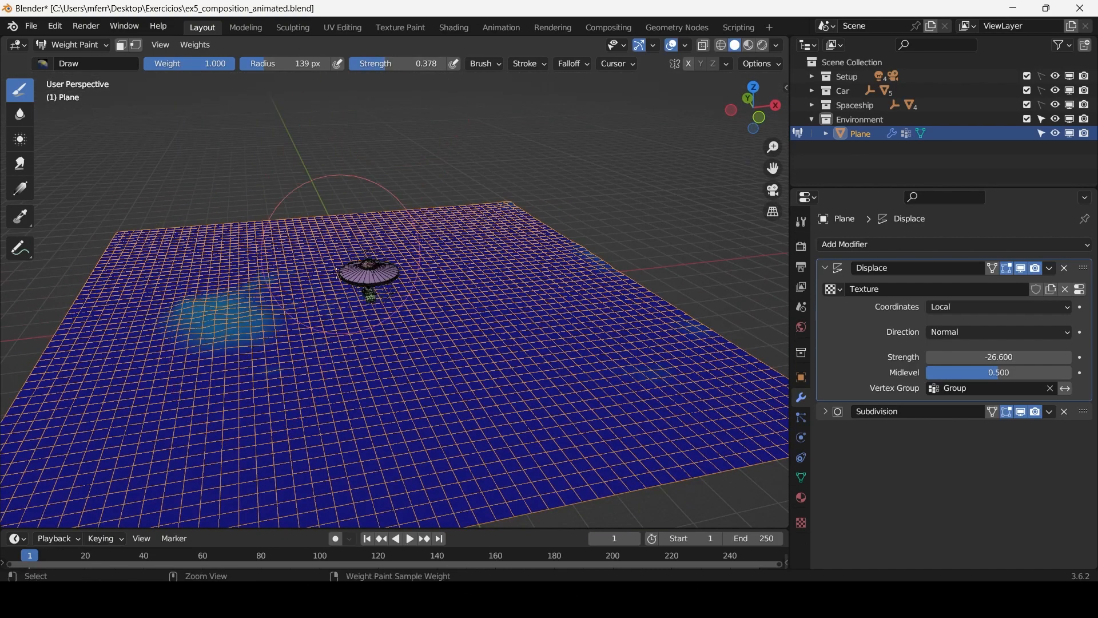
Set the brush strength to 1.000 and paint mountain ridges along the plane's negative X and positive X edges.
{"action": "mouse_move", "coordinate": [344, 207]}
{"action": "middle_mouse_down"}
{"action": "mouse_move", "coordinate": [307, 218]}
{"action": "mouse_move", "coordinate": [262, 263]}
{"action": "mouse_move", "coordinate": [271, 252]}
{"action": "middle_mouse_up"}
{"action": "mouse_move", "coordinate": [382, 108]}
{"action": "left_mouse_down"}
{"action": "mouse_move", "coordinate": [165, 268]}
{"action": "mouse_move", "coordinate": [46, 395]}
{"action": "mouse_move", "coordinate": [315, 166]}
{"action": "mouse_move", "coordinate": [448, 211]}
{"action": "left_mouse_up"}
{"action": "scroll", "coordinate": [524, 252], "scroll_direction": "down", "scroll_amount": 3}
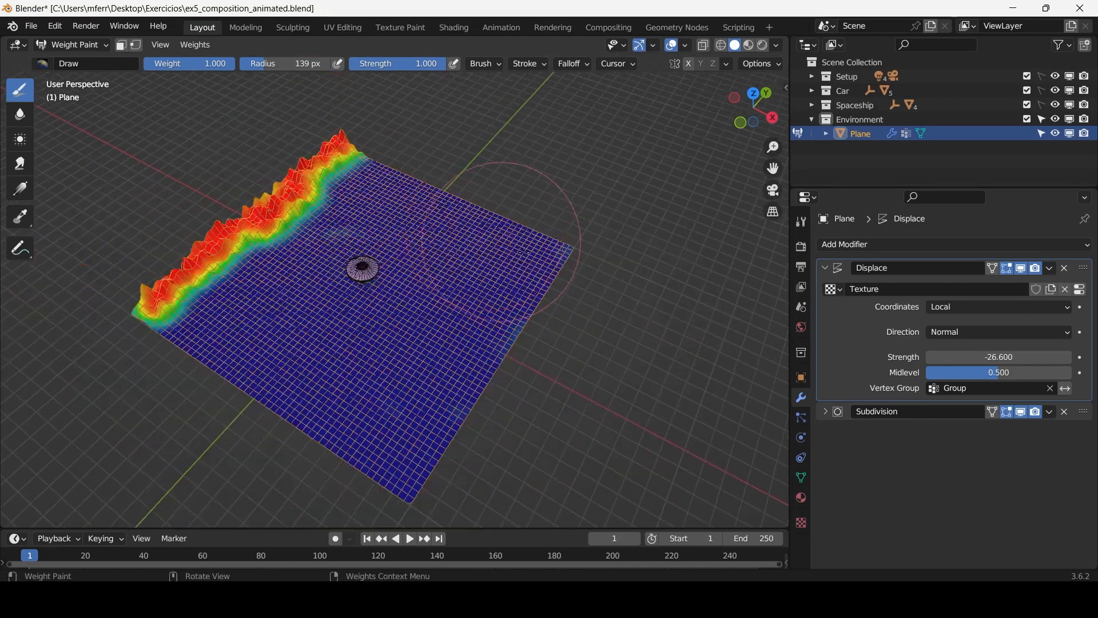
{"action": "left_click_drag", "start_coordinate": [574, 240], "coordinate": [393, 493]}
{"action": "middle_click_drag", "start_coordinate": [475, 280], "coordinate": [523, 257]}
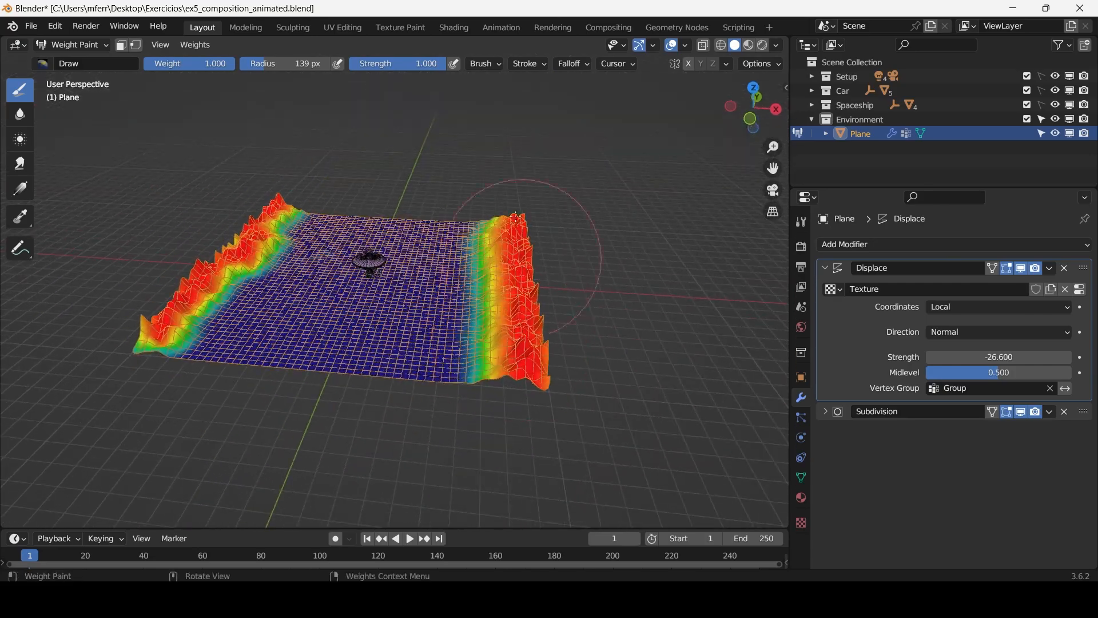
Widen the negative X mountain ridge towards the spaceship with weight 1.000 strokes.
{"action": "scroll", "coordinate": [485, 211], "scroll_direction": "up", "scroll_amount": 2}
{"action": "mouse_move", "coordinate": [485, 211]}
{"action": "middle_mouse_down"}
{"action": "mouse_move", "coordinate": [481, 260]}
{"action": "mouse_move", "coordinate": [459, 213]}
{"action": "mouse_move", "coordinate": [477, 270]}
{"action": "middle_mouse_up"}
{"action": "scroll", "coordinate": [423, 229], "scroll_direction": "up", "scroll_amount": 5}
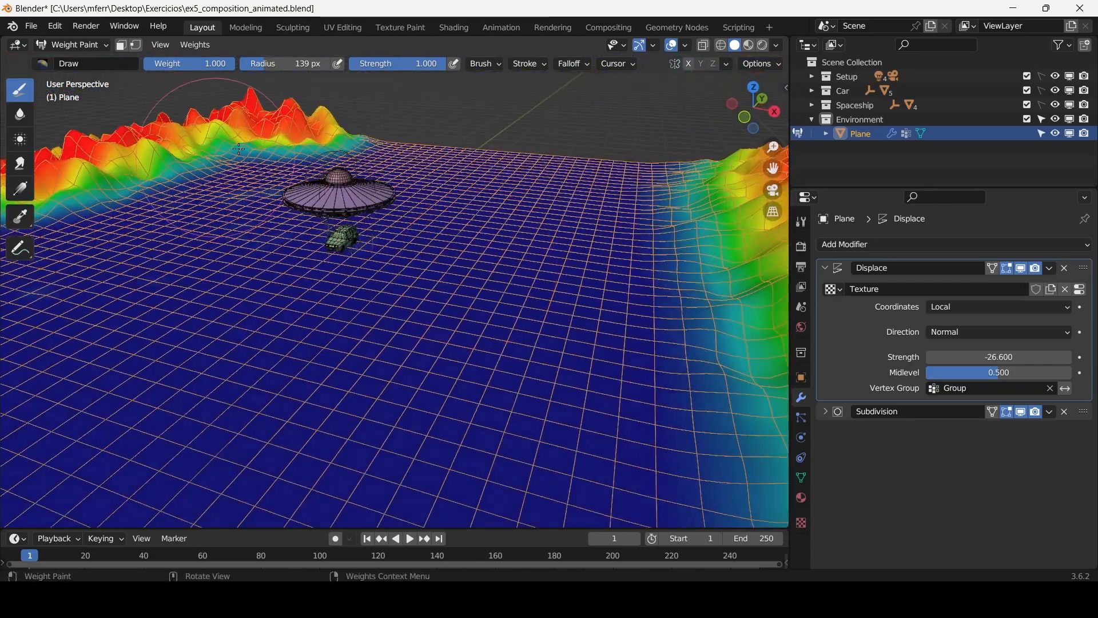
{"action": "mouse_move", "coordinate": [239, 149]}
{"action": "left_mouse_down"}
{"action": "mouse_move", "coordinate": [257, 166]}
{"action": "mouse_move", "coordinate": [84, 204]}
{"action": "mouse_move", "coordinate": [100, 172]}
{"action": "left_mouse_up"}
{"action": "mouse_move", "coordinate": [269, 135]}
{"action": "middle_mouse_down"}
{"action": "mouse_move", "coordinate": [312, 154]}
{"action": "mouse_move", "coordinate": [337, 203]}
{"action": "middle_mouse_up"}
Undo a trial stroke and widen the far half of the positive X mountain ridge towards the spaceship.
{"action": "mouse_move", "coordinate": [615, 126]}
{"action": "left_mouse_down"}
{"action": "mouse_move", "coordinate": [569, 226]}
{"action": "mouse_move", "coordinate": [518, 143]}
{"action": "mouse_move", "coordinate": [478, 246]}
{"action": "mouse_move", "coordinate": [481, 349]}
{"action": "left_mouse_up"}
{"action": "key", "text": "ctrl+z"}
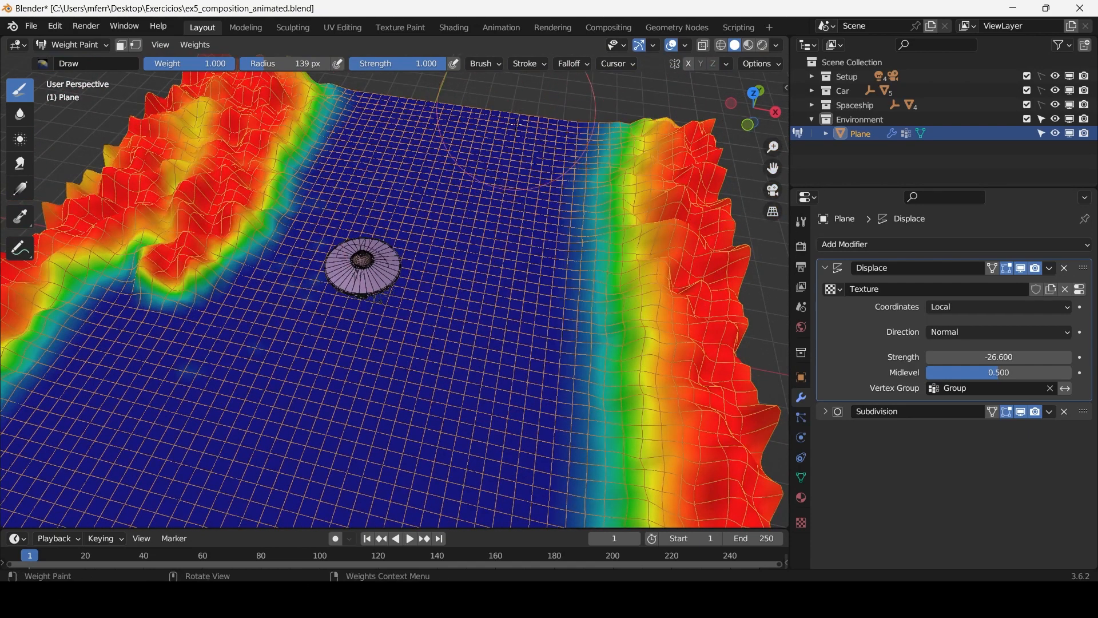
{"action": "mouse_move", "coordinate": [496, 119]}
{"action": "left_mouse_down"}
{"action": "mouse_move", "coordinate": [509, 348]}
{"action": "mouse_move", "coordinate": [577, 160]}
{"action": "mouse_move", "coordinate": [612, 206]}
{"action": "mouse_move", "coordinate": [611, 108]}
{"action": "left_mouse_up"}
{"action": "scroll", "coordinate": [501, 235], "scroll_direction": "down", "scroll_amount": 4}
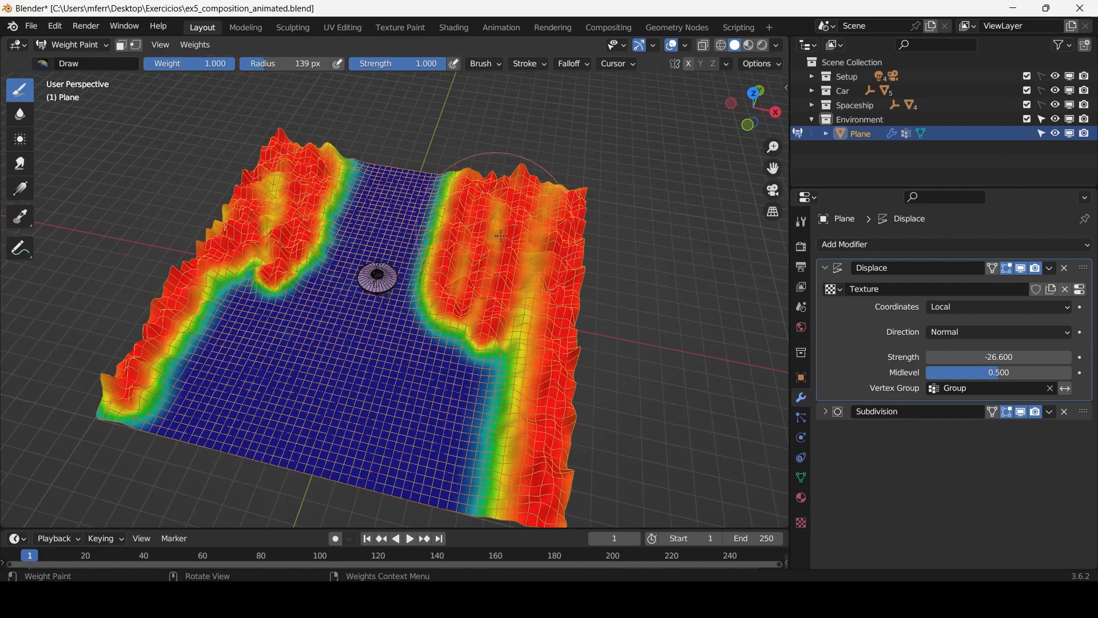
Paint the remaining low areas on the negative X side with weight 1.000, extending the mountains along the valley to the front edge.
{"action": "middle_click_drag", "start_coordinate": [520, 252], "coordinate": [569, 323]}
{"action": "scroll", "coordinate": [540, 269], "scroll_direction": "up", "scroll_amount": 3}
{"action": "left_click_drag", "start_coordinate": [339, 118], "coordinate": [305, 304]}
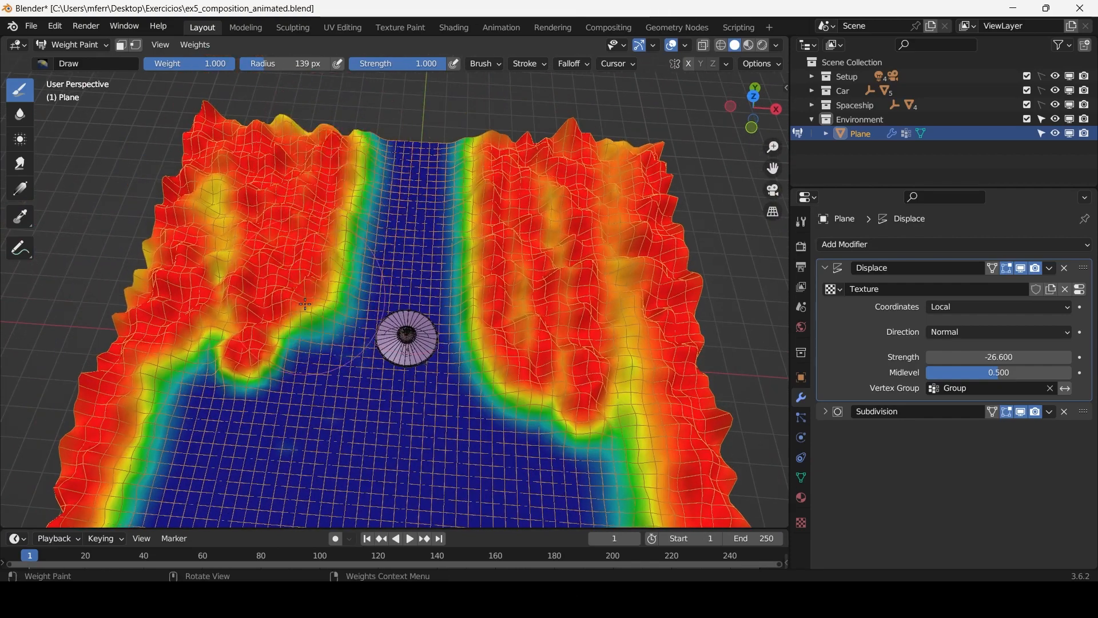
{"action": "scroll", "coordinate": [305, 303], "scroll_direction": "down", "scroll_amount": 3}
{"action": "middle_click_drag", "start_coordinate": [305, 303], "coordinate": [289, 294]}
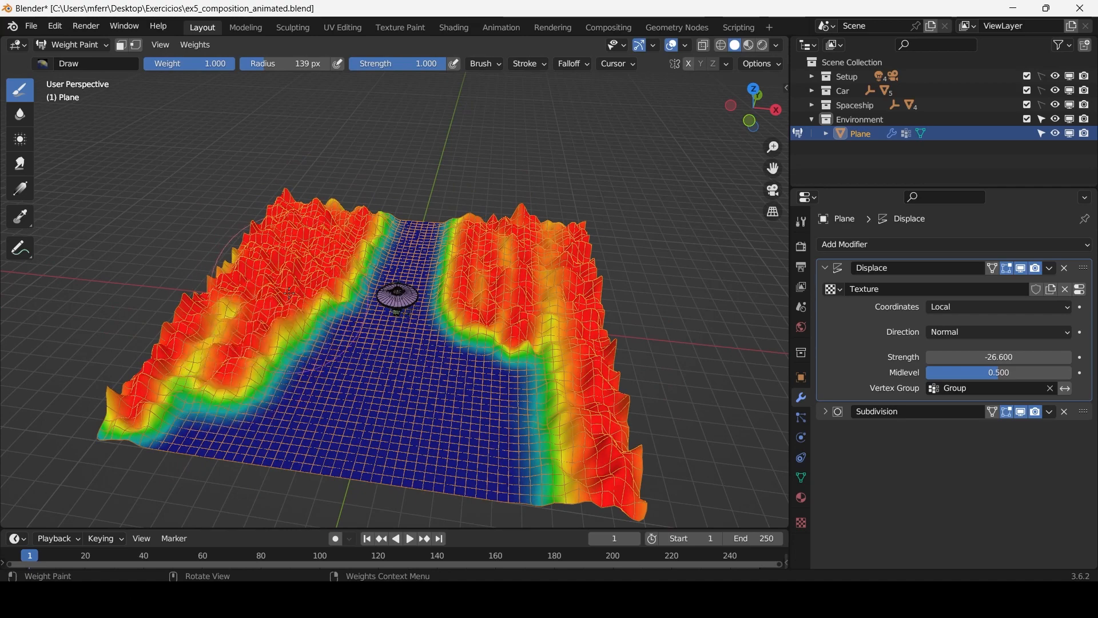
{"action": "mouse_move", "coordinate": [290, 294]}
{"action": "left_mouse_down"}
{"action": "mouse_move", "coordinate": [218, 366]}
{"action": "mouse_move", "coordinate": [188, 435]}
{"action": "mouse_move", "coordinate": [148, 412]}
{"action": "mouse_move", "coordinate": [219, 348]}
{"action": "left_mouse_up"}
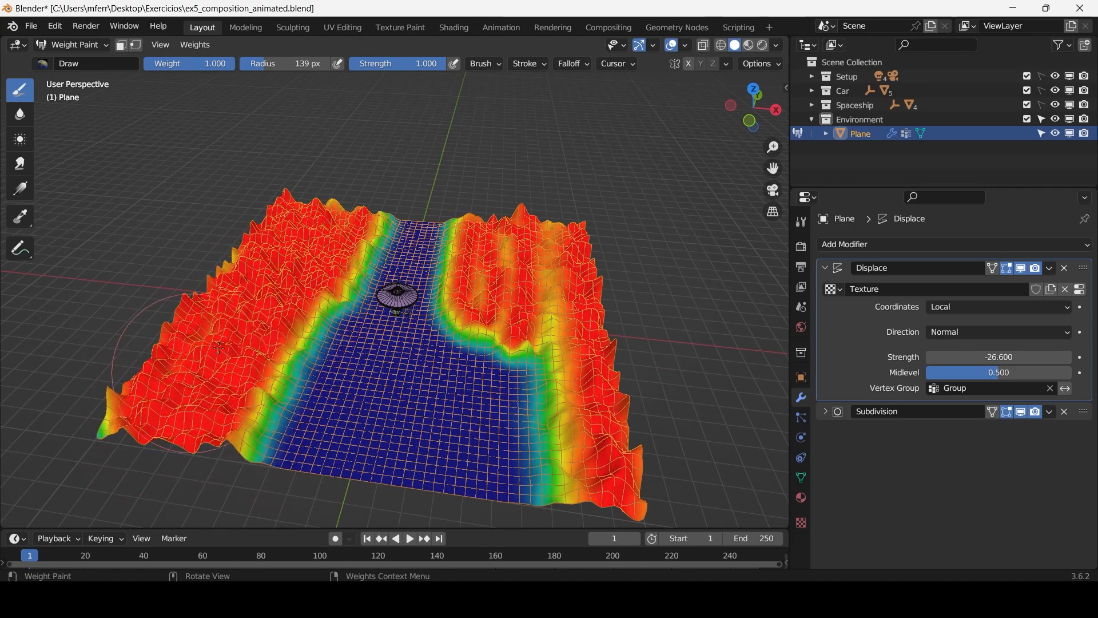
Widen the near half of the mountain ridges on both sides with weight 1.000, narrowing the flat valley to the plane's front edge.
{"action": "mouse_move", "coordinate": [218, 347]}
{"action": "middle_mouse_down"}
{"action": "mouse_move", "coordinate": [252, 401]}
{"action": "mouse_move", "coordinate": [234, 332]}
{"action": "middle_mouse_up"}
{"action": "mouse_move", "coordinate": [435, 286]}
{"action": "left_mouse_down"}
{"action": "mouse_move", "coordinate": [508, 251]}
{"action": "mouse_move", "coordinate": [572, 372]}
{"action": "mouse_move", "coordinate": [550, 425]}
{"action": "left_mouse_up"}
{"action": "mouse_move", "coordinate": [341, 312]}
{"action": "left_mouse_down"}
{"action": "mouse_move", "coordinate": [325, 365]}
{"action": "mouse_move", "coordinate": [333, 436]}
{"action": "left_mouse_up"}
{"action": "key", "text": "ctrl+z"}
{"action": "left_click_drag", "start_coordinate": [291, 294], "coordinate": [310, 453]}
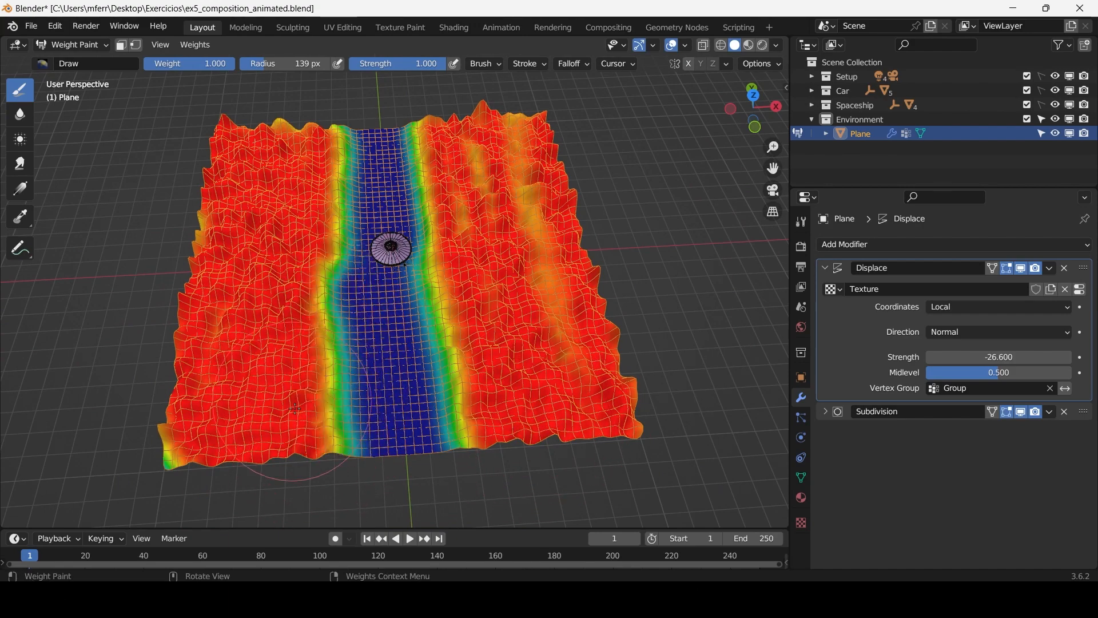
Set the brush weight to 0.346 and paint lower foothills on the negative X slope beside the spaceship.
{"action": "middle_click_drag", "start_coordinate": [296, 408], "coordinate": [319, 339]}
{"action": "scroll", "coordinate": [319, 338], "scroll_direction": "up", "scroll_amount": 3}
{"action": "middle_click_drag", "start_coordinate": [303, 246], "coordinate": [325, 306], "text": "shift"}
{"action": "scroll", "coordinate": [324, 307], "scroll_direction": "up", "scroll_amount": 1}
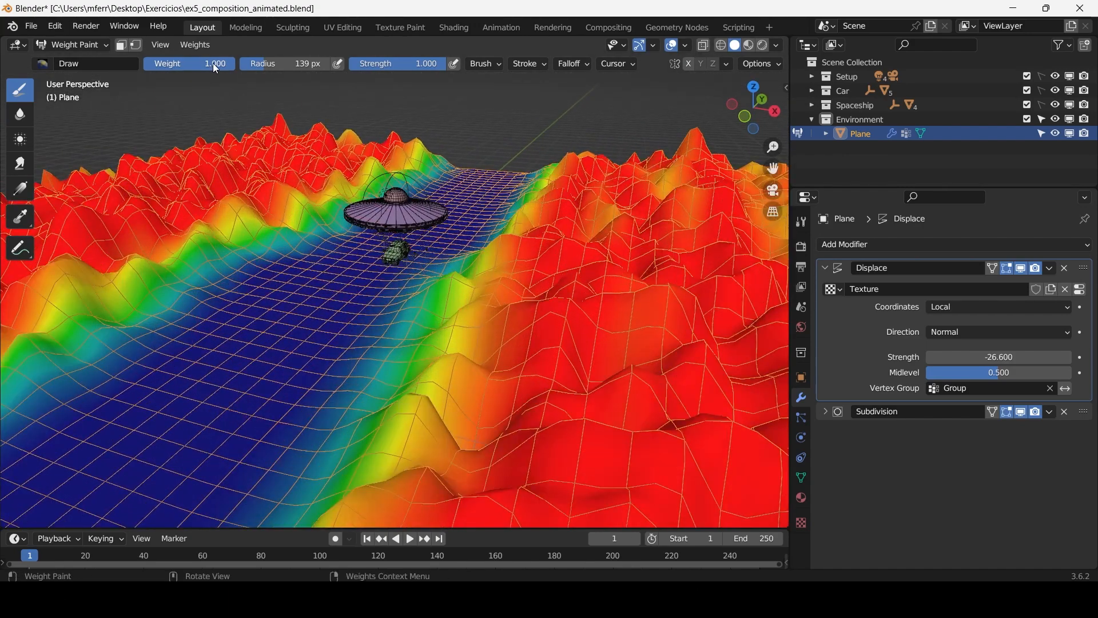
{"action": "left_click_drag", "start_coordinate": [186, 63], "coordinate": [175, 64]}
{"action": "middle_click_drag", "start_coordinate": [263, 217], "coordinate": [295, 278]}
{"action": "mouse_move", "coordinate": [297, 278]}
{"action": "left_mouse_down"}
{"action": "mouse_move", "coordinate": [217, 240]}
{"action": "mouse_move", "coordinate": [223, 357]}
{"action": "mouse_move", "coordinate": [198, 389]}
{"action": "left_mouse_up"}
{"action": "scroll", "coordinate": [240, 395], "scroll_direction": "down", "scroll_amount": 1}
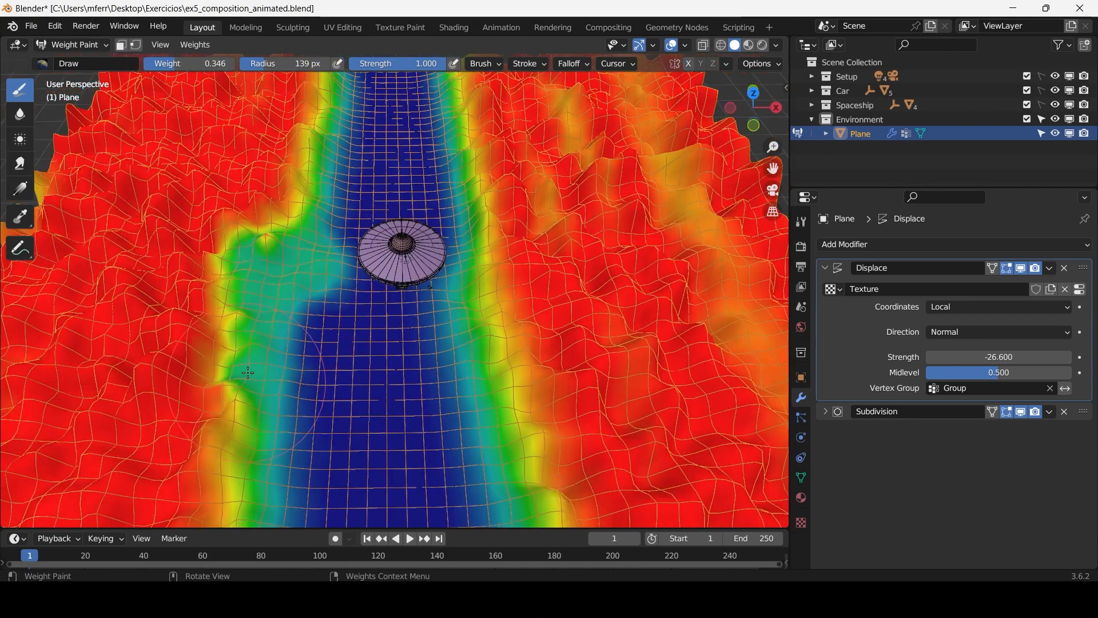
Extend the weight 0.346 foothills behind the spaceship on the negative X side and paint similar ones on the positive X side.
{"action": "middle_click_drag", "start_coordinate": [247, 395], "coordinate": [330, 485], "text": "shift"}
{"action": "mouse_move", "coordinate": [381, 325]}
{"action": "left_mouse_down"}
{"action": "mouse_move", "coordinate": [343, 307]}
{"action": "mouse_move", "coordinate": [369, 201]}
{"action": "mouse_move", "coordinate": [206, 269]}
{"action": "mouse_move", "coordinate": [195, 366]}
{"action": "mouse_move", "coordinate": [268, 446]}
{"action": "mouse_move", "coordinate": [336, 370]}
{"action": "left_mouse_up"}
{"action": "middle_click_drag", "start_coordinate": [336, 370], "coordinate": [372, 401]}
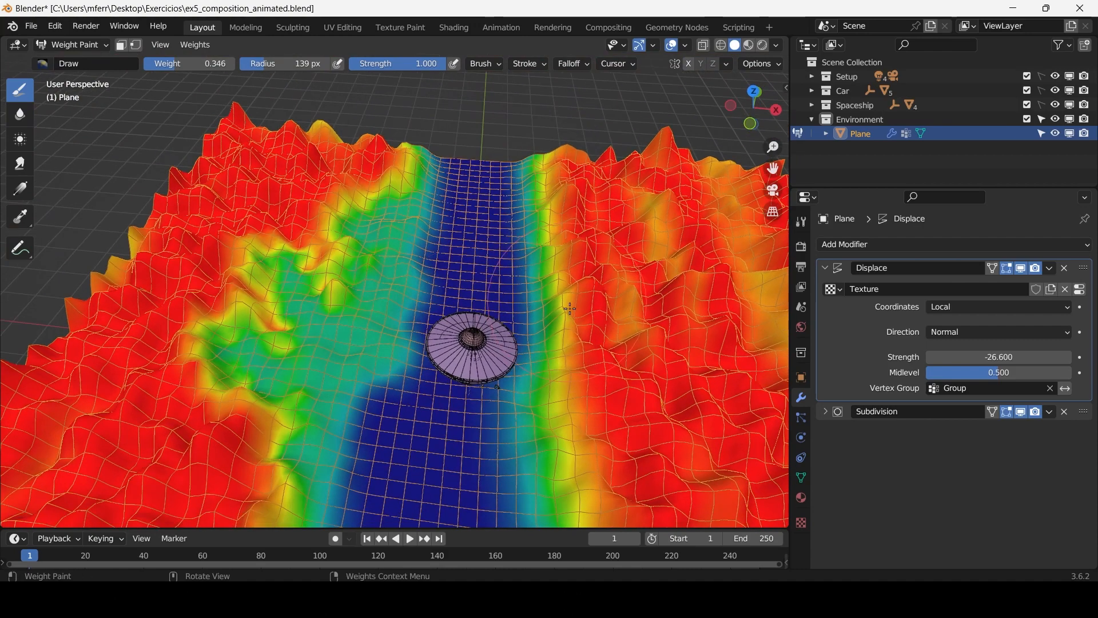
{"action": "mouse_move", "coordinate": [581, 320]}
{"action": "left_mouse_down"}
{"action": "mouse_move", "coordinate": [595, 418]}
{"action": "mouse_move", "coordinate": [600, 274]}
{"action": "mouse_move", "coordinate": [574, 255]}
{"action": "left_mouse_up"}
{"action": "middle_click_drag", "start_coordinate": [574, 255], "coordinate": [673, 69]}
Show the scene in rendered viewport shading, check the terrain in Object Mode, and return the plane to Weight Paint mode.
{"action": "left_click", "coordinate": [762, 46]}
{"action": "scroll", "coordinate": [536, 241], "scroll_direction": "up", "scroll_amount": 6}
{"action": "mouse_move", "coordinate": [535, 260]}
{"action": "middle_mouse_down"}
{"action": "mouse_move", "coordinate": [541, 225]}
{"action": "mouse_move", "coordinate": [615, 236]}
{"action": "middle_mouse_up"}
{"action": "left_click", "coordinate": [72, 45]}
{"action": "left_click", "coordinate": [69, 55]}
{"action": "left_click", "coordinate": [103, 46]}
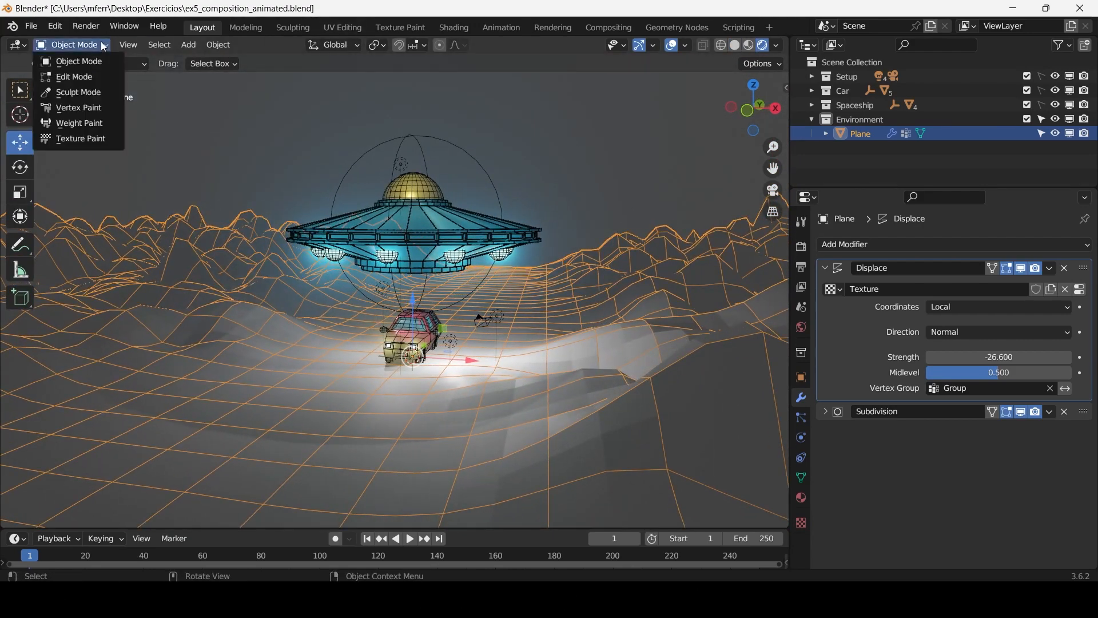
{"action": "left_click", "coordinate": [74, 124]}
{"action": "middle_click_drag", "start_coordinate": [323, 241], "coordinate": [323, 339]}
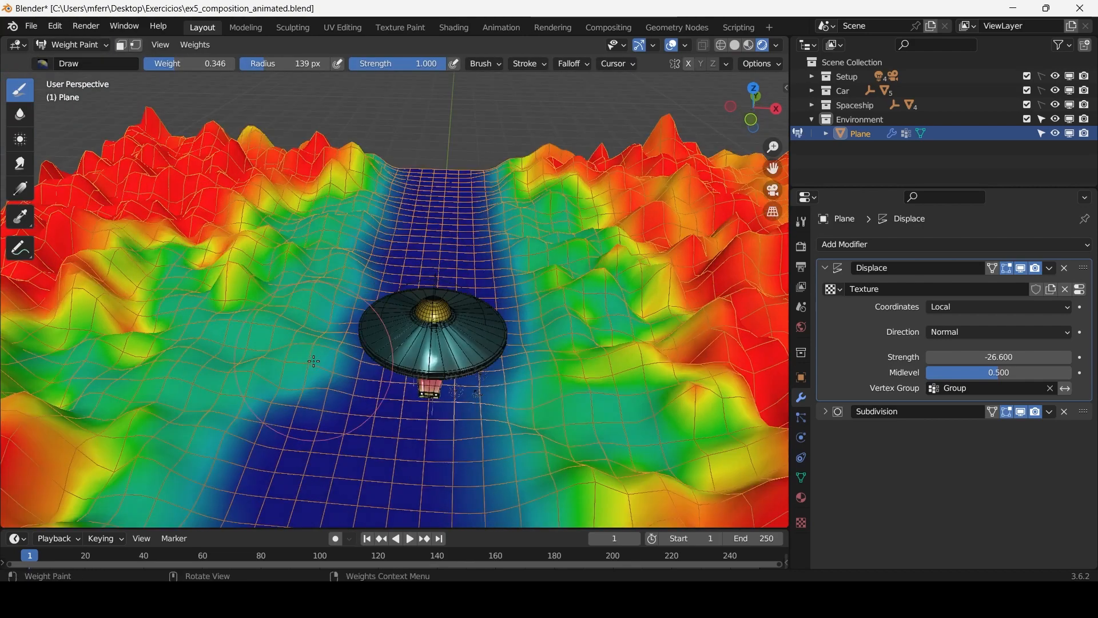
Paint weight 0.346 foothills along both sides of the valley in front of the spaceship, irregularly narrowing the flat strip.
{"action": "scroll", "coordinate": [322, 339], "scroll_direction": "down", "scroll_amount": 3}
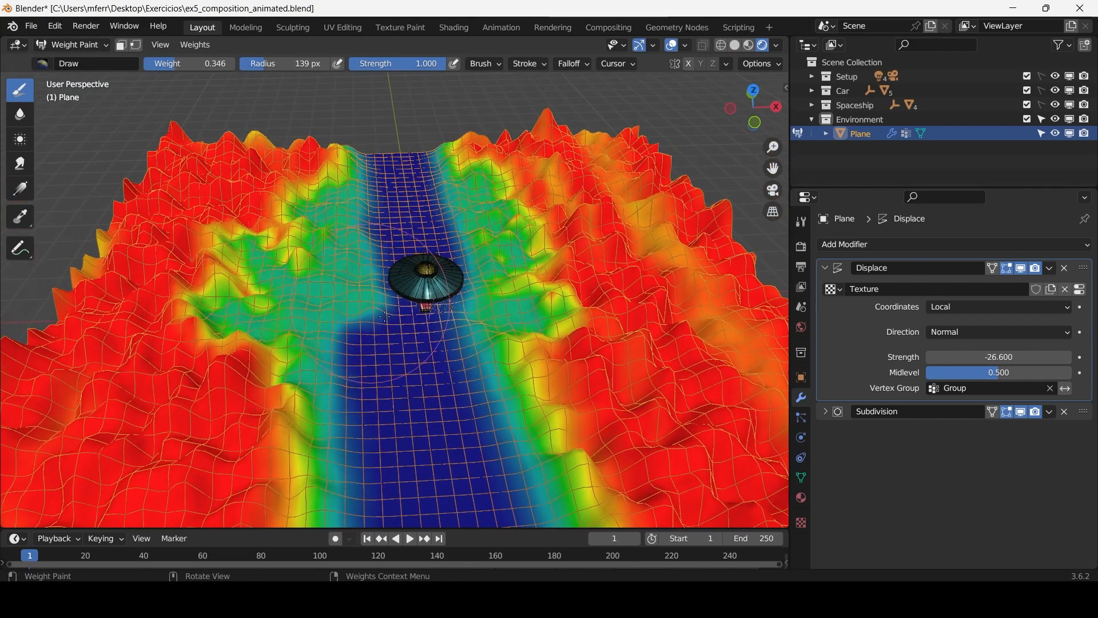
{"action": "scroll", "coordinate": [395, 443], "scroll_direction": "down", "scroll_amount": 3}
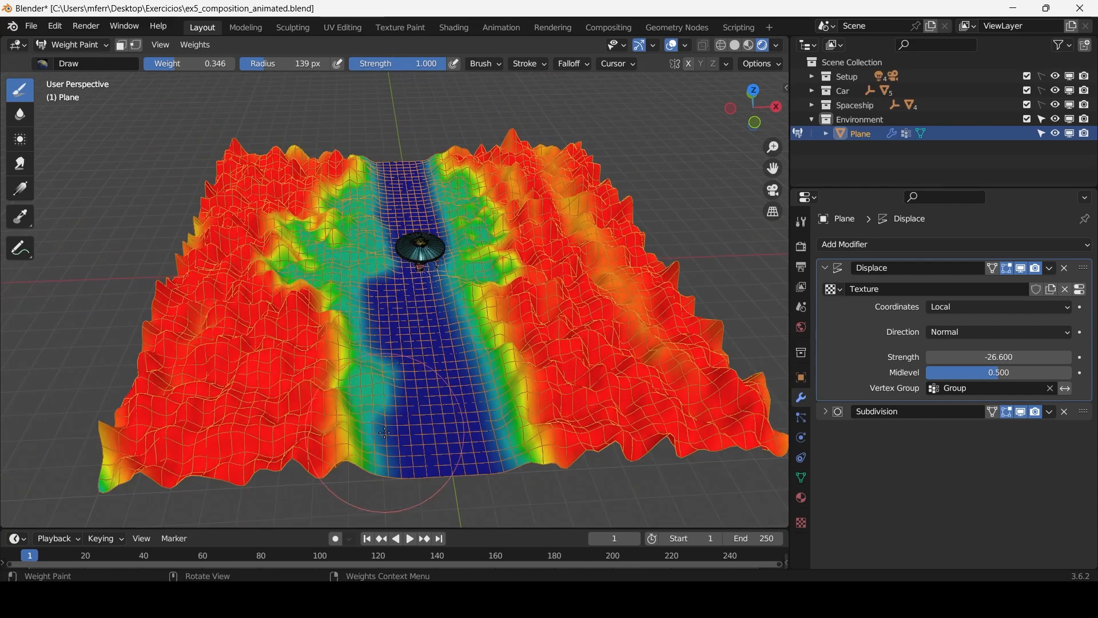
{"action": "left_click_drag", "start_coordinate": [395, 442], "coordinate": [375, 330]}
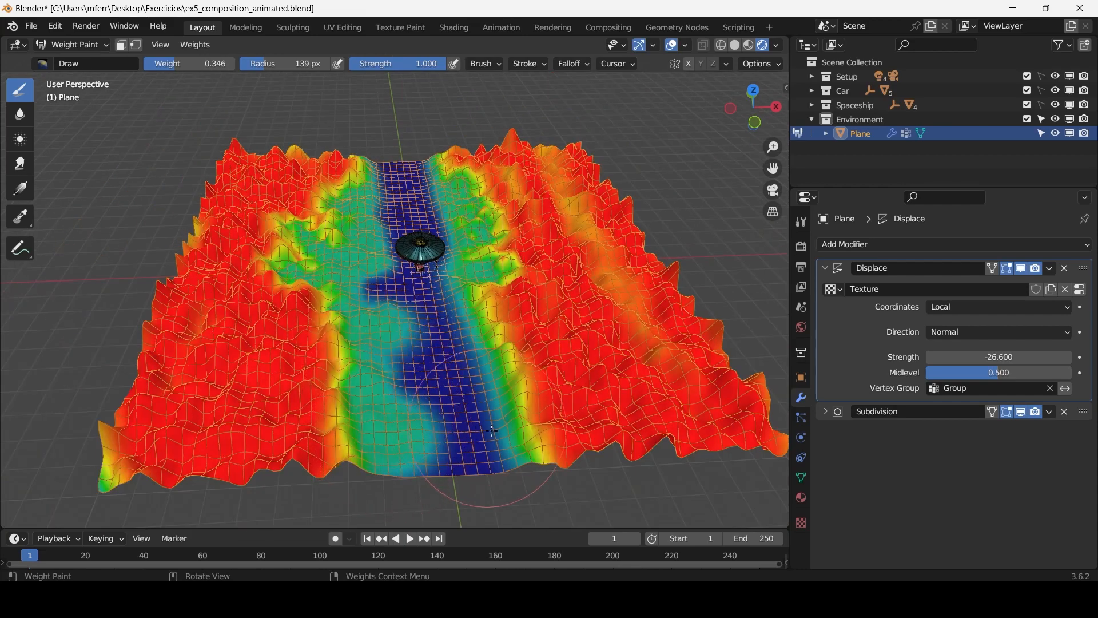
{"action": "mouse_move", "coordinate": [525, 286]}
{"action": "middle_mouse_down"}
{"action": "mouse_move", "coordinate": [428, 252]}
{"action": "mouse_move", "coordinate": [434, 271]}
{"action": "mouse_move", "coordinate": [457, 237]}
{"action": "middle_mouse_up"}
{"action": "scroll", "coordinate": [433, 271], "scroll_direction": "up", "scroll_amount": 4}
{"action": "scroll", "coordinate": [524, 252], "scroll_direction": "up", "scroll_amount": 2}
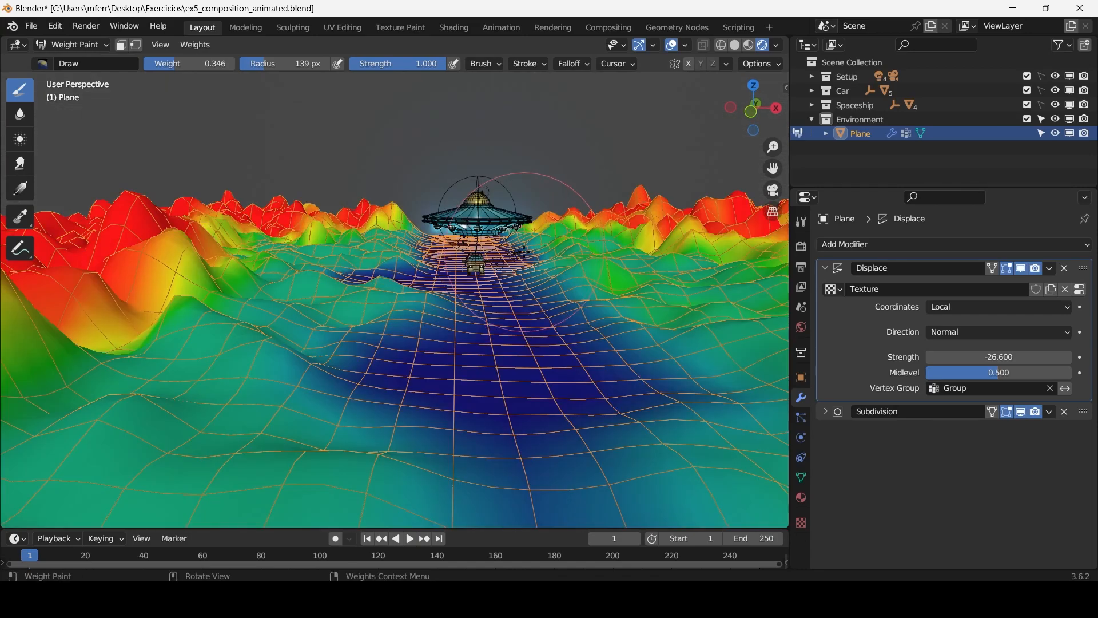
{"action": "mouse_move", "coordinate": [517, 253]}
{"action": "middle_mouse_down"}
{"action": "mouse_move", "coordinate": [531, 260]}
{"action": "mouse_move", "coordinate": [506, 269]}
{"action": "middle_mouse_up"}
{"action": "middle_click_drag", "start_coordinate": [524, 265], "coordinate": [536, 310]}
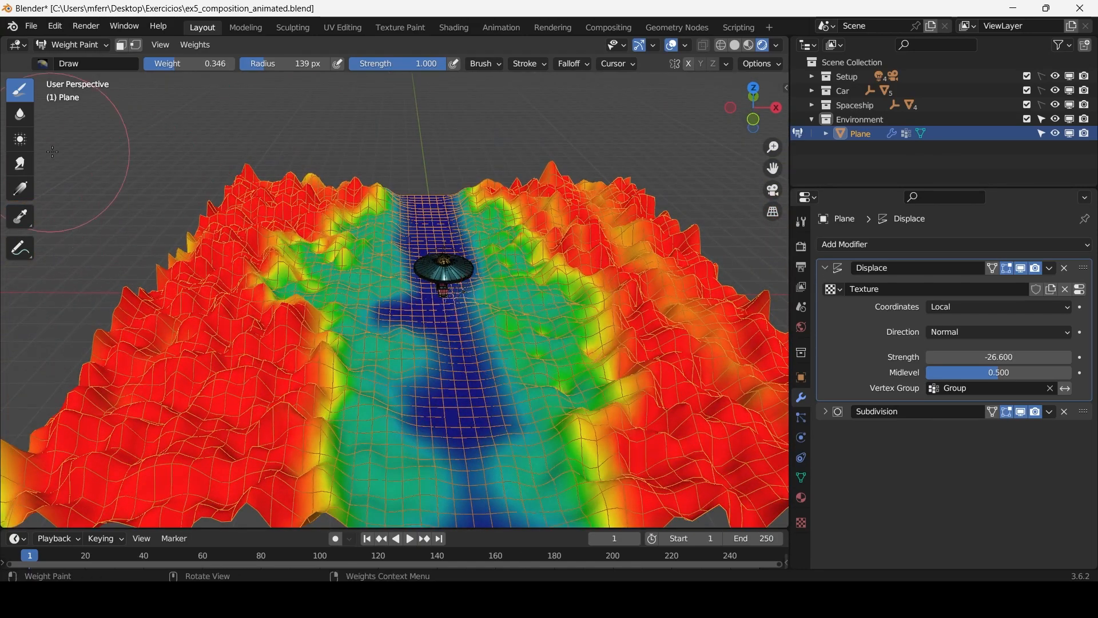
Switch to the Blur brush, enlarge its radius to 417 px and blur the weights on the negative X slope near the spaceship.
{"action": "left_click", "coordinate": [20, 118]}
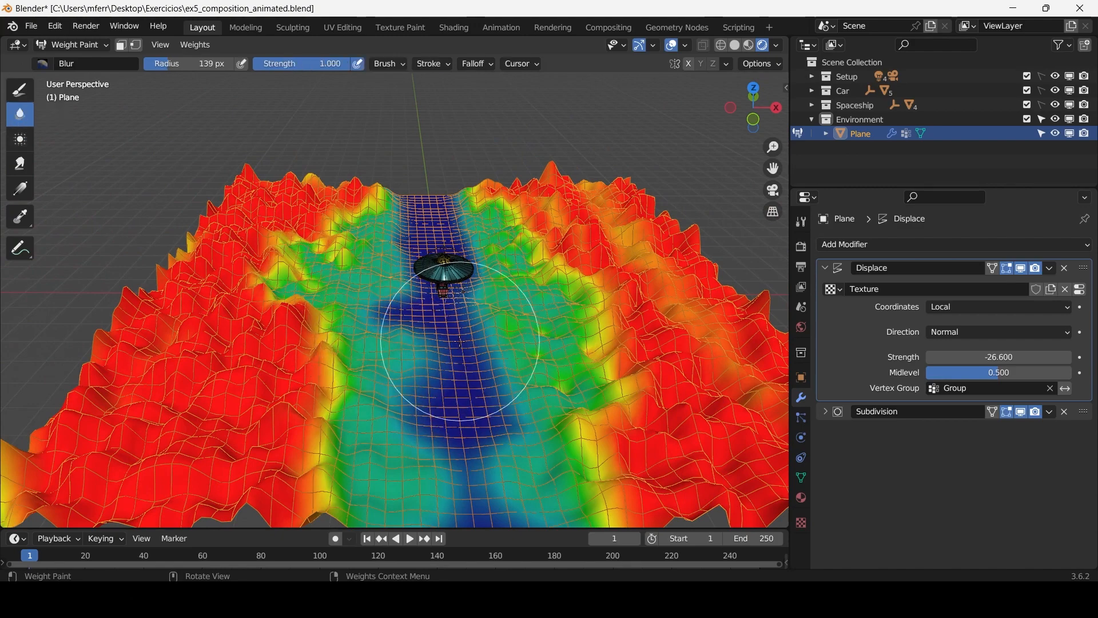
{"action": "middle_click_drag", "start_coordinate": [459, 342], "coordinate": [460, 357]}
{"action": "scroll", "coordinate": [465, 304], "scroll_direction": "up", "scroll_amount": 2}
{"action": "middle_click_drag", "start_coordinate": [466, 303], "coordinate": [448, 238], "text": "shift"}
{"action": "key", "text": "f"}
{"action": "left_click", "coordinate": [581, 296]}
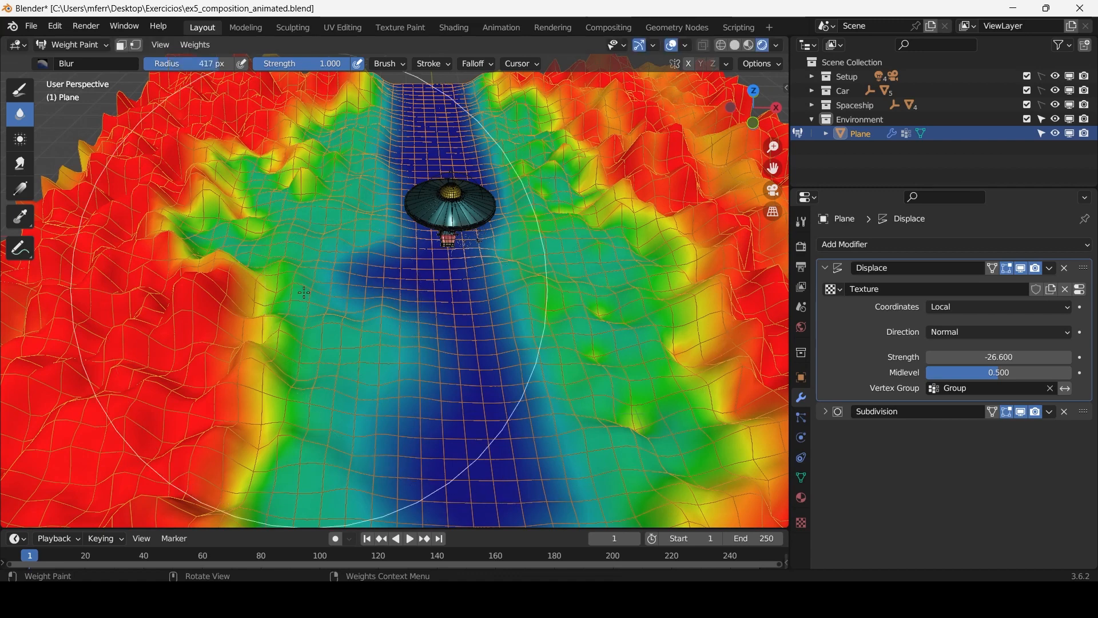
{"action": "mouse_move", "coordinate": [304, 293]}
{"action": "left_mouse_down"}
{"action": "mouse_move", "coordinate": [246, 354]}
{"action": "mouse_move", "coordinate": [232, 418]}
{"action": "left_mouse_up"}
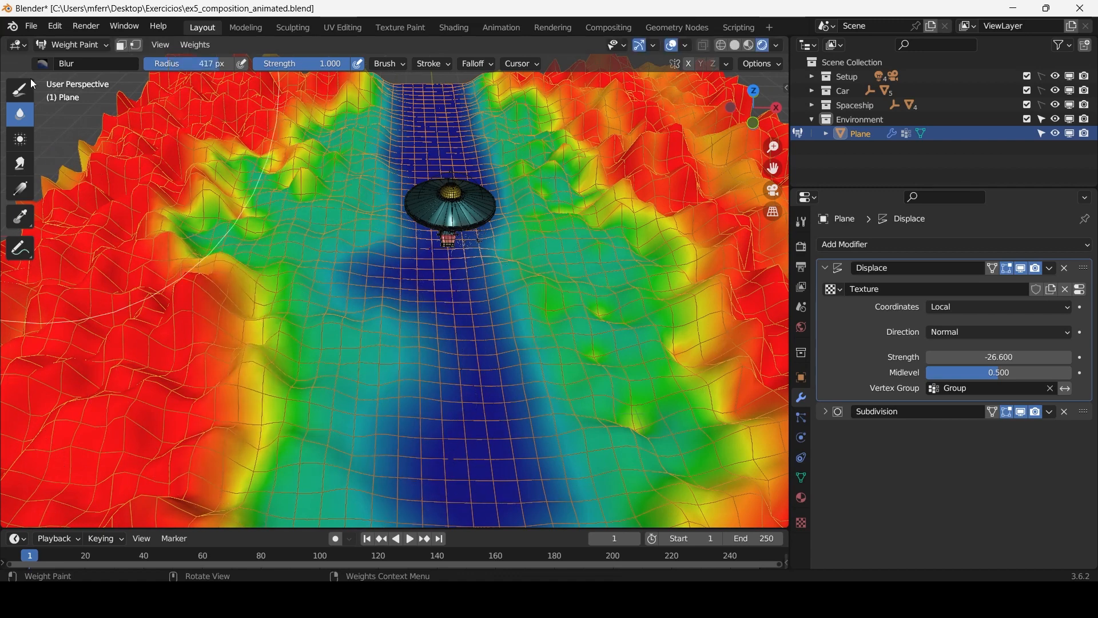
Switch to the Average brush, set its radius to 265 px and average the weights on the negative X slope.
{"action": "left_click", "coordinate": [23, 142]}
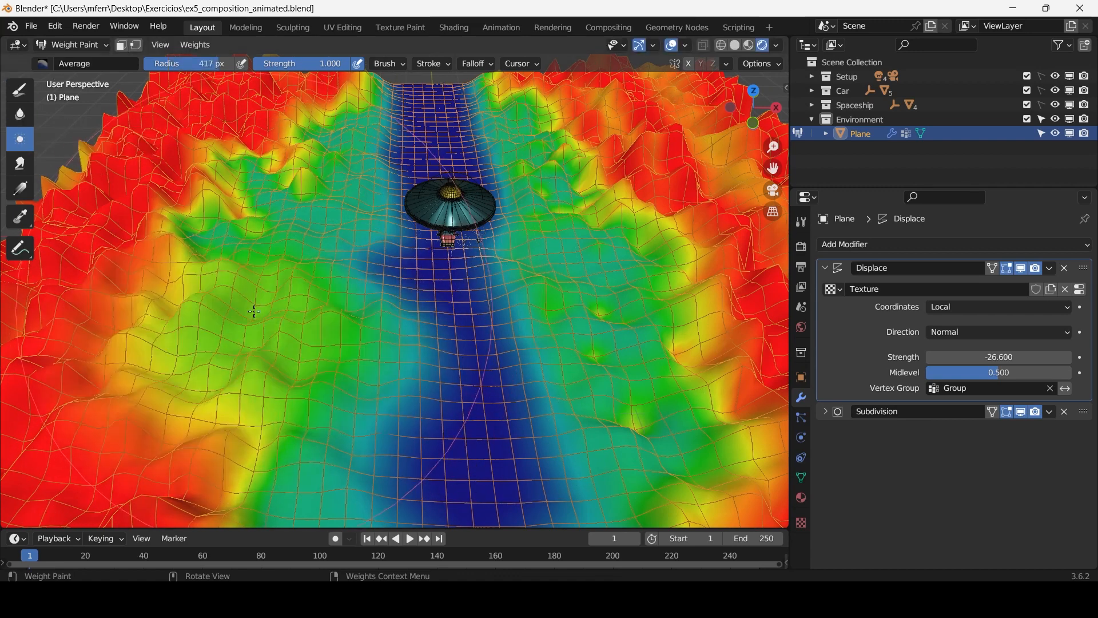
{"action": "scroll", "coordinate": [316, 334], "scroll_direction": "down", "scroll_amount": 2}
{"action": "scroll", "coordinate": [315, 333], "scroll_direction": "up", "scroll_amount": 2}
{"action": "key", "text": "f"}
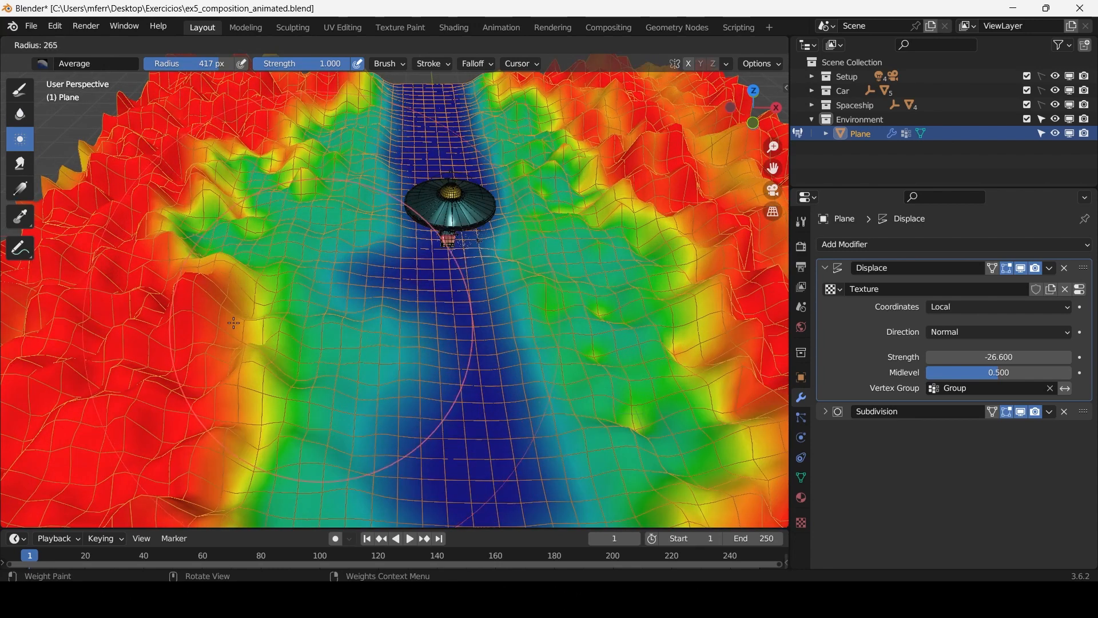
{"action": "left_click", "coordinate": [265, 347]}
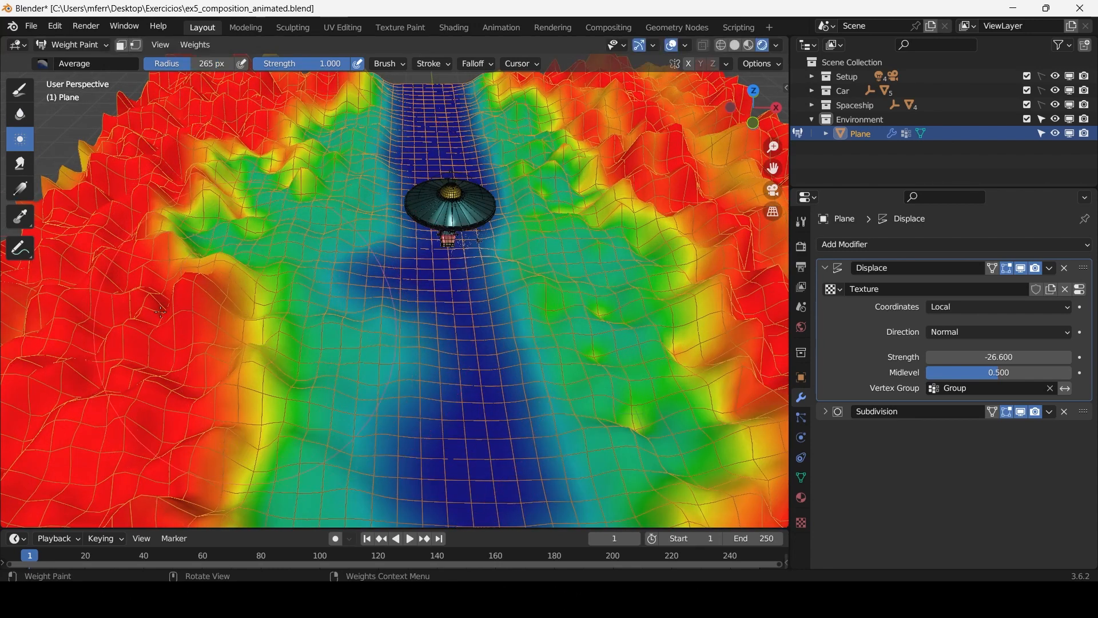
{"action": "left_click_drag", "start_coordinate": [273, 351], "coordinate": [272, 349]}
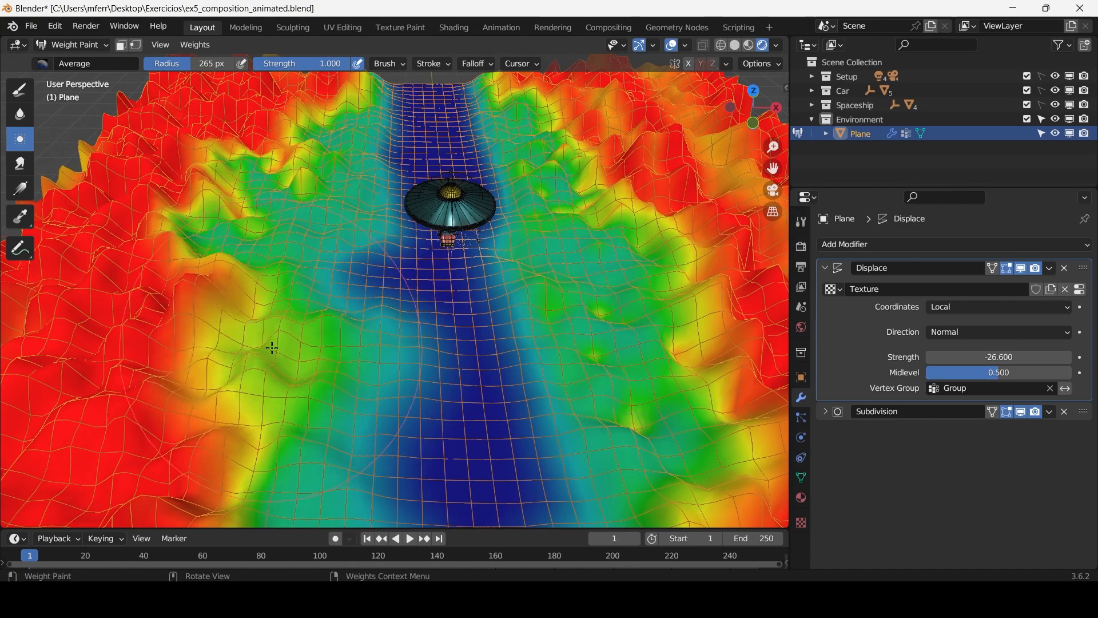
Average the weights along the valley's negative X and positive X slopes to soften the transition into the mountains.
{"action": "scroll", "coordinate": [348, 296], "scroll_direction": "down", "scroll_amount": 6}
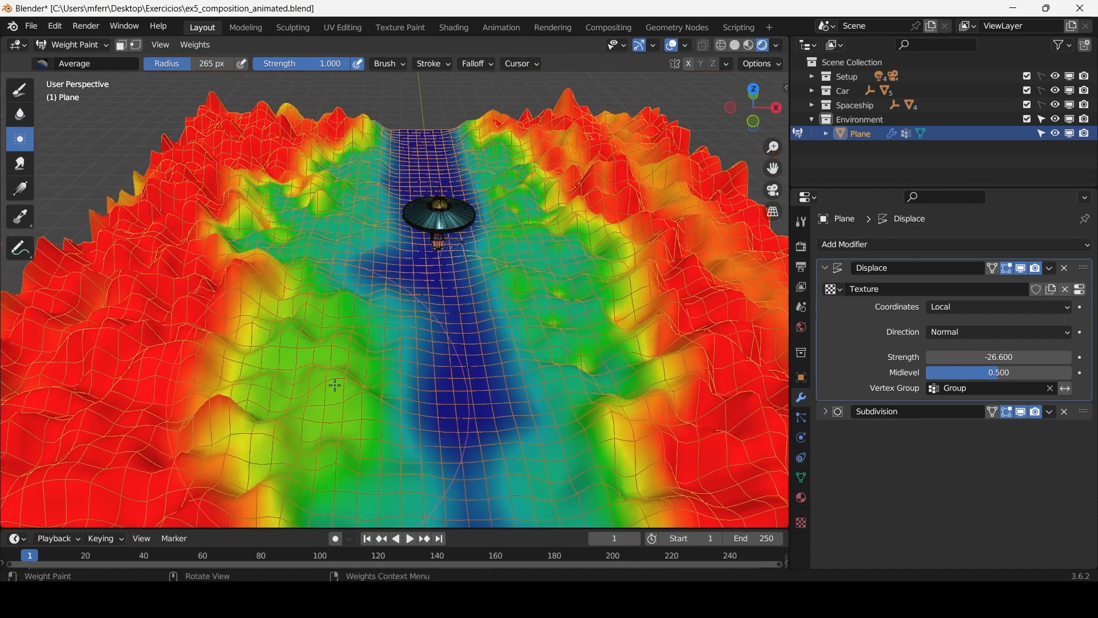
{"action": "mouse_move", "coordinate": [346, 304]}
{"action": "middle_mouse_down"}
{"action": "mouse_move", "coordinate": [428, 364]}
{"action": "mouse_move", "coordinate": [554, 185]}
{"action": "middle_mouse_up"}
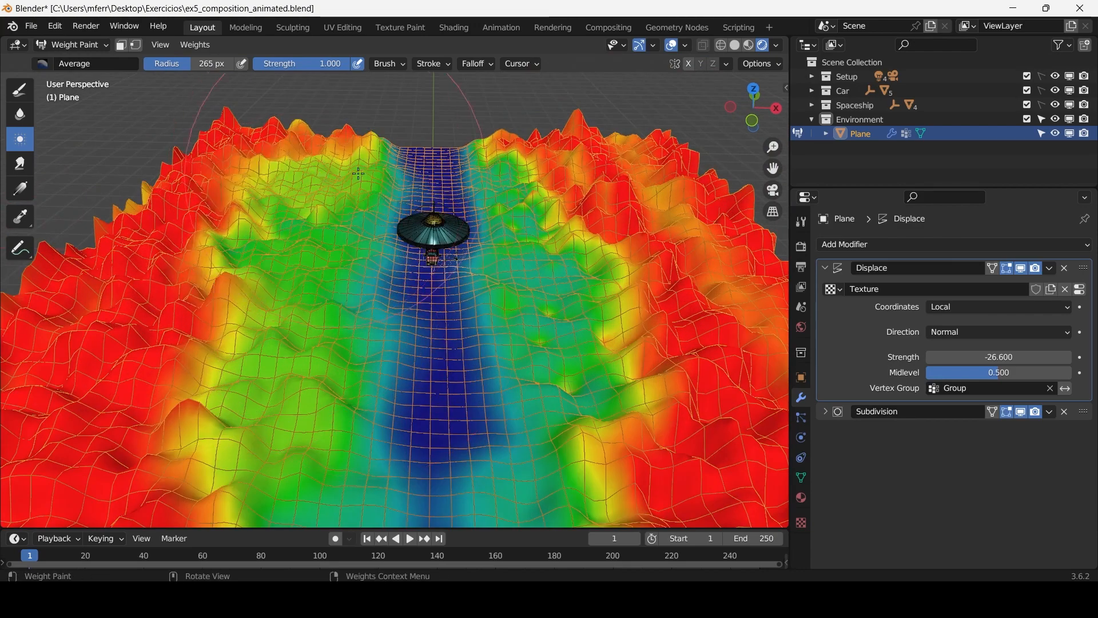
{"action": "mouse_move", "coordinate": [554, 185]}
{"action": "left_mouse_down"}
{"action": "mouse_move", "coordinate": [610, 362]}
{"action": "mouse_move", "coordinate": [541, 383]}
{"action": "mouse_move", "coordinate": [514, 369]}
{"action": "left_mouse_up"}
{"action": "scroll", "coordinate": [608, 362], "scroll_direction": "down", "scroll_amount": 1}
{"action": "mouse_move", "coordinate": [515, 369]}
{"action": "middle_mouse_down"}
{"action": "mouse_move", "coordinate": [541, 363]}
{"action": "mouse_move", "coordinate": [549, 186]}
{"action": "mouse_move", "coordinate": [556, 200]}
{"action": "mouse_move", "coordinate": [524, 209]}
{"action": "mouse_move", "coordinate": [555, 255]}
{"action": "middle_mouse_up"}
{"action": "scroll", "coordinate": [549, 182], "scroll_direction": "up", "scroll_amount": 3}
{"action": "scroll", "coordinate": [550, 182], "scroll_direction": "down", "scroll_amount": 3}
{"action": "scroll", "coordinate": [523, 209], "scroll_direction": "up", "scroll_amount": 2}
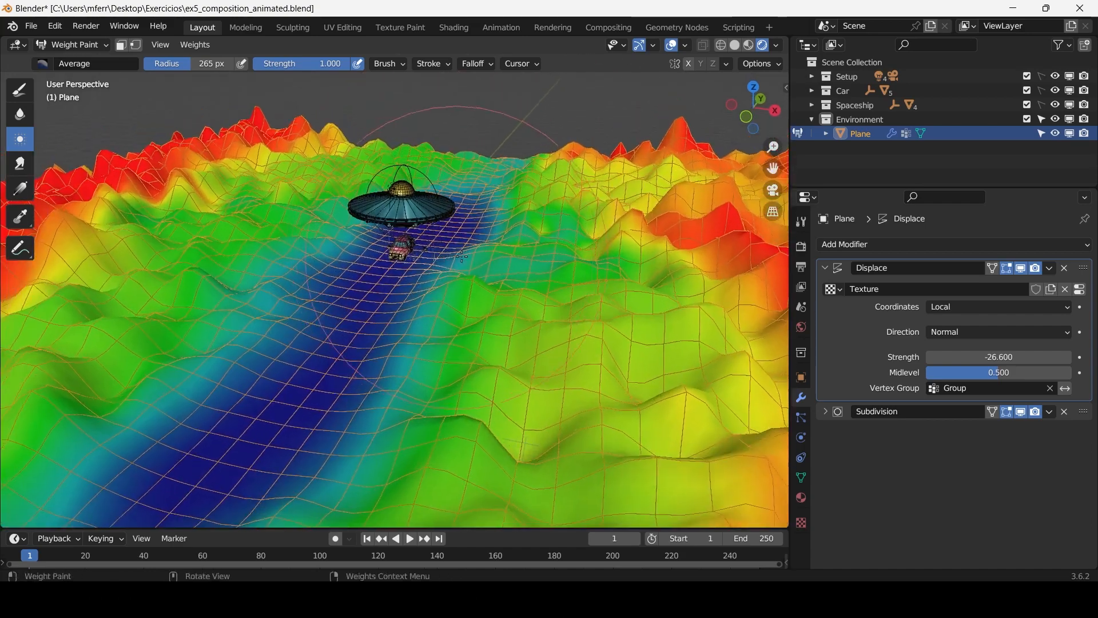
Set the Displace modifier's strength to 18.400.
{"action": "scroll", "coordinate": [572, 269], "scroll_direction": "up", "scroll_amount": 1}
{"action": "middle_click_drag", "start_coordinate": [572, 306], "coordinate": [582, 289]}
{"action": "left_click", "coordinate": [981, 358]}
{"action": "type", "text": "1"}
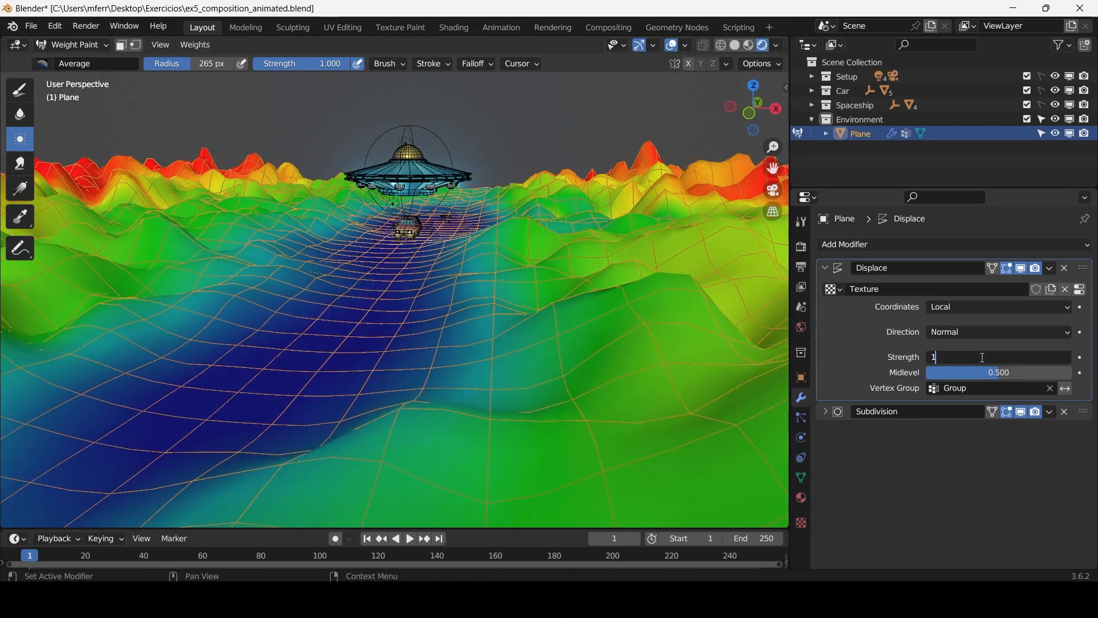
{"action": "key", "text": "Return"}
{"action": "left_click_drag", "start_coordinate": [983, 359], "coordinate": [1011, 359]}
Raise the displacement Clouds texture's brightness to 1.560 in its color settings.
{"action": "left_click", "coordinate": [801, 522]}
{"action": "scroll", "coordinate": [915, 440], "scroll_direction": "down", "scroll_amount": 5}
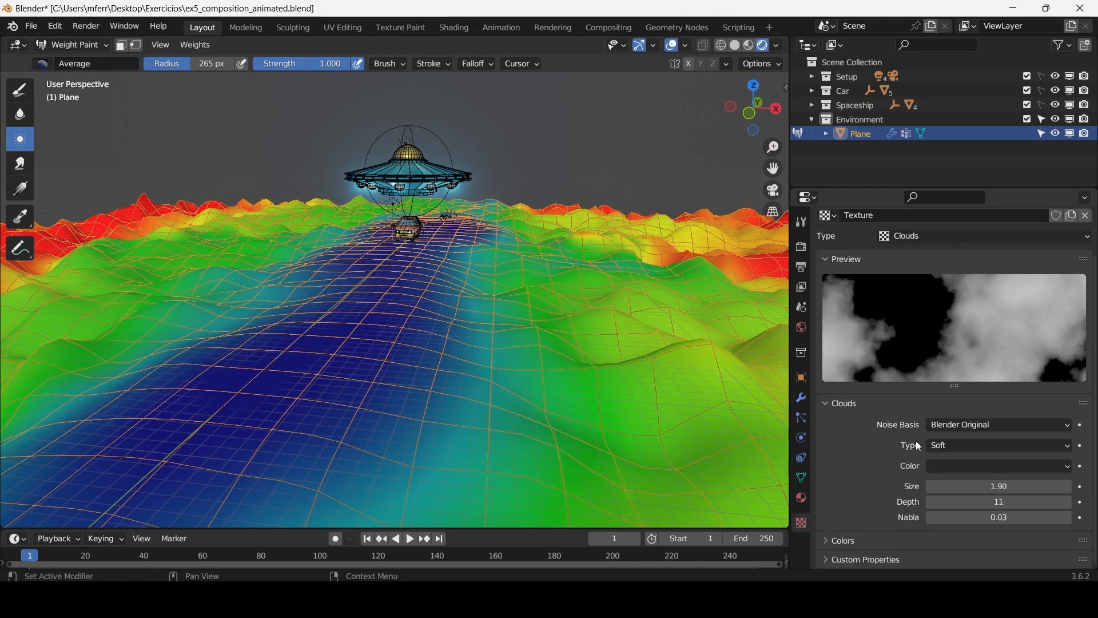
{"action": "left_click", "coordinate": [866, 535]}
{"action": "scroll", "coordinate": [877, 490], "scroll_direction": "down", "scroll_amount": 2}
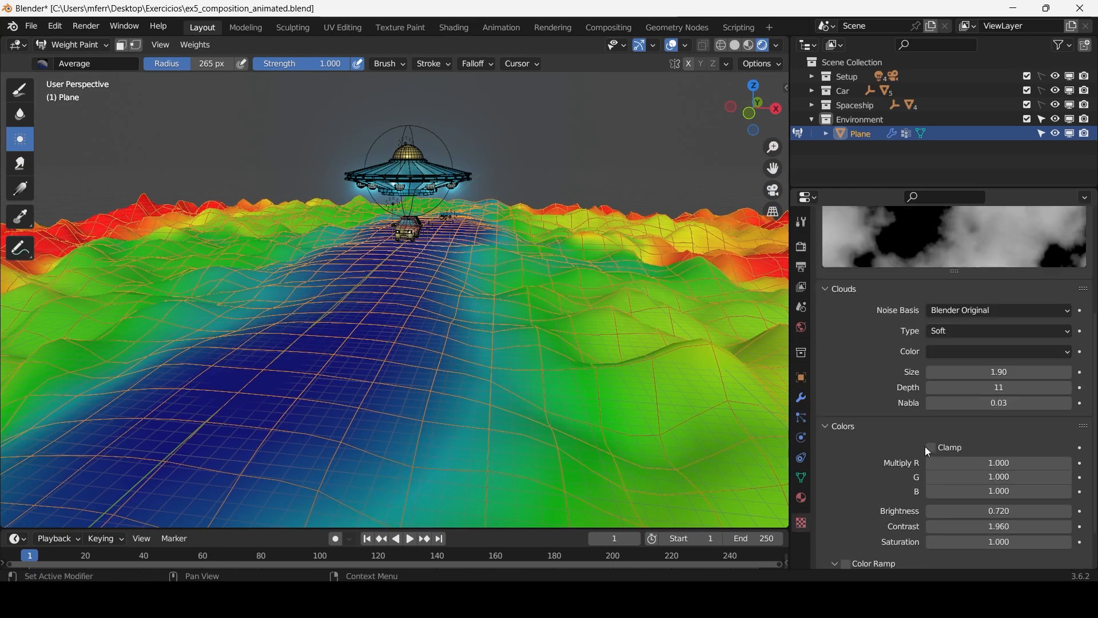
{"action": "scroll", "coordinate": [877, 492], "scroll_direction": "down", "scroll_amount": 2}
{"action": "scroll", "coordinate": [881, 491], "scroll_direction": "up", "scroll_amount": 1}
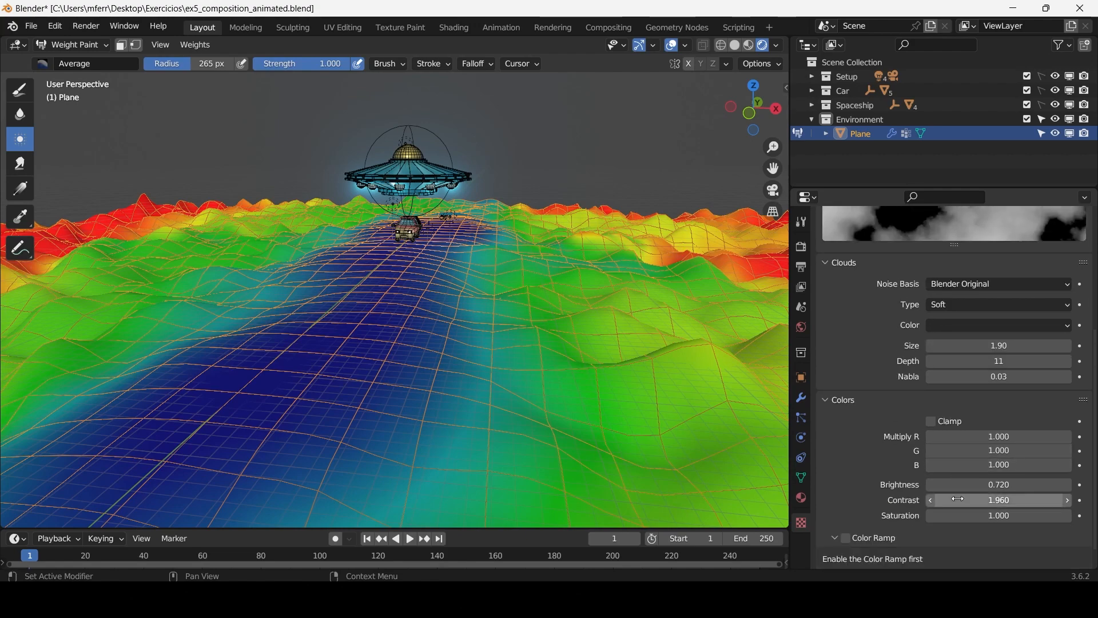
{"action": "scroll", "coordinate": [958, 499], "scroll_direction": "down", "scroll_amount": 1}
{"action": "left_click_drag", "start_coordinate": [972, 462], "coordinate": [1038, 462]}
{"action": "scroll", "coordinate": [863, 403], "scroll_direction": "up", "scroll_amount": 5}
{"action": "scroll", "coordinate": [862, 403], "scroll_direction": "down", "scroll_amount": 5}
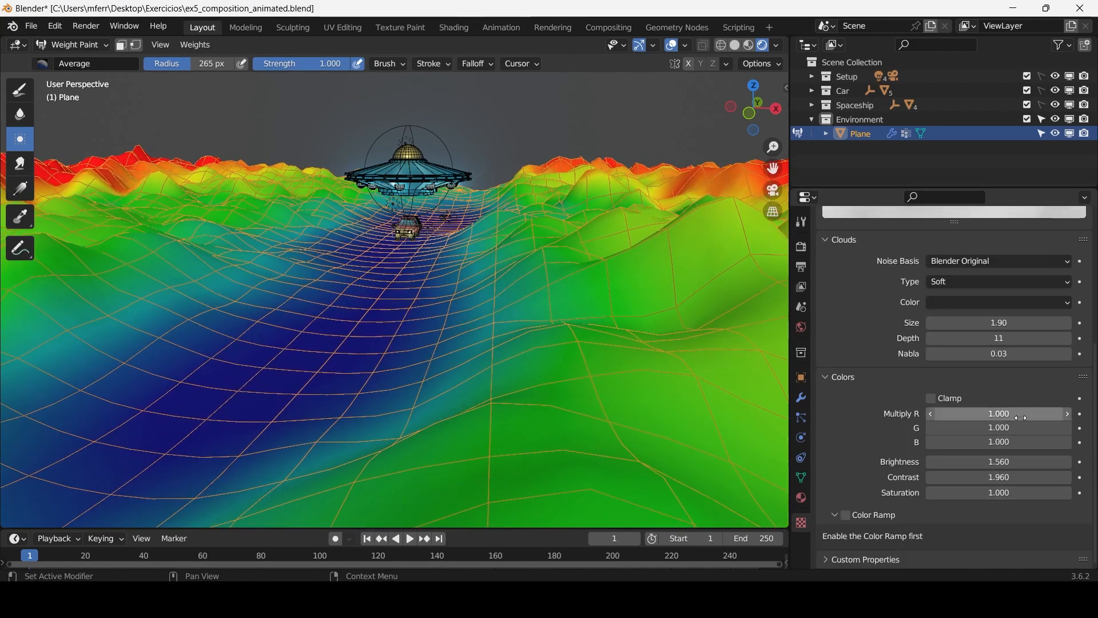
Set the Clouds texture's red multiplier to 1.210 and fine-tune its brightness.
{"action": "left_click_drag", "start_coordinate": [1022, 418], "coordinate": [1038, 418]}
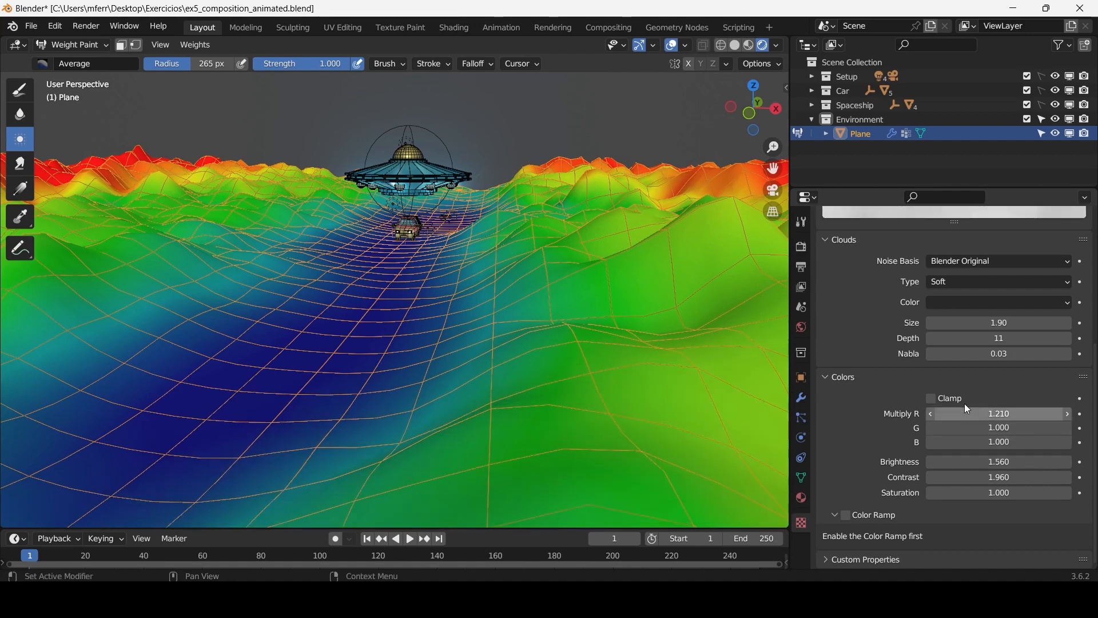
{"action": "left_click", "coordinate": [931, 399]}
{"action": "left_click", "coordinate": [931, 399]}
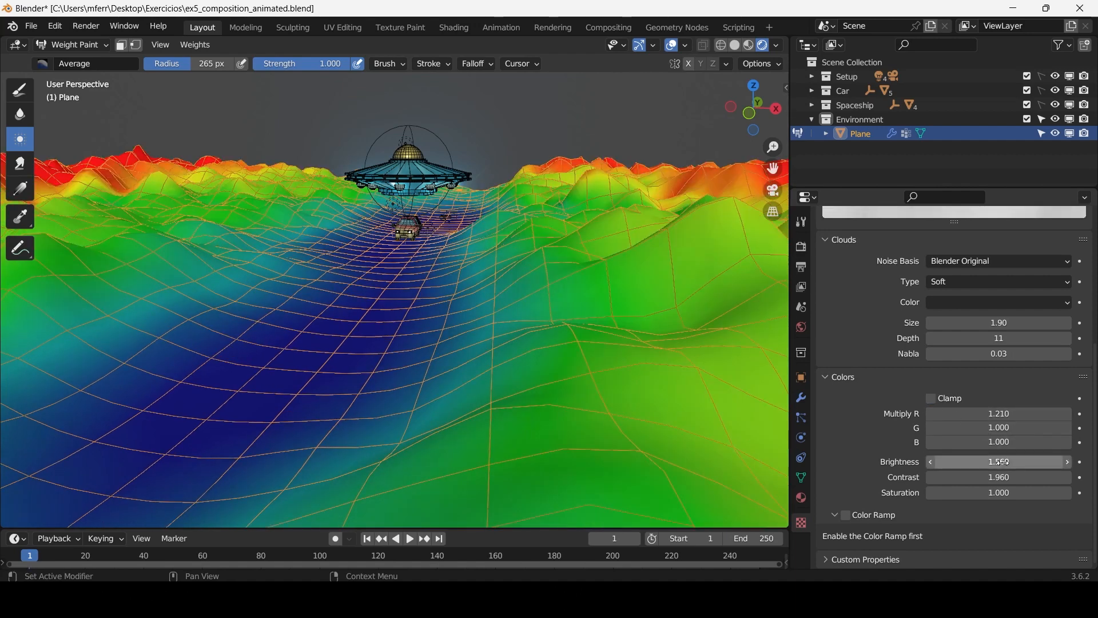
{"action": "left_click_drag", "start_coordinate": [1002, 462], "coordinate": [1011, 462]}
{"action": "scroll", "coordinate": [502, 263], "scroll_direction": "down", "scroll_amount": 4}
{"action": "scroll", "coordinate": [421, 269], "scroll_direction": "up", "scroll_amount": 2}
Lower the Displace modifier's strength to 12.200.
{"action": "middle_click_drag", "start_coordinate": [503, 262], "coordinate": [454, 258]}
{"action": "left_click", "coordinate": [797, 399]}
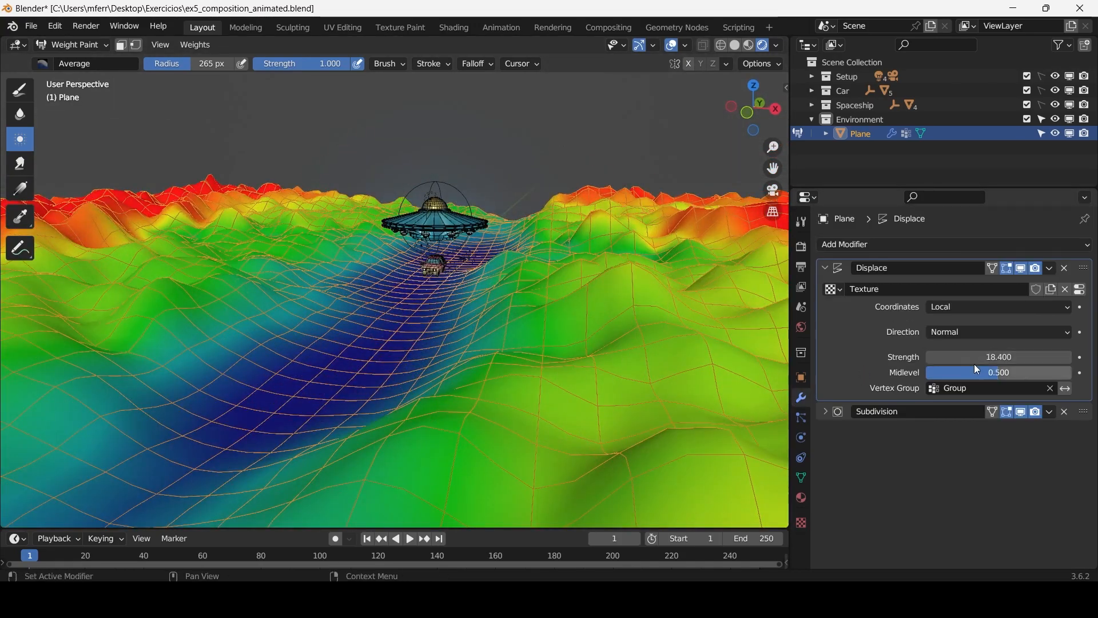
{"action": "mouse_move", "coordinate": [976, 359]}
{"action": "left_mouse_down"}
{"action": "mouse_move", "coordinate": [938, 359]}
{"action": "mouse_move", "coordinate": [963, 360]}
{"action": "left_mouse_up"}
{"action": "scroll", "coordinate": [469, 304], "scroll_direction": "down", "scroll_amount": 2}
{"action": "middle_click_drag", "start_coordinate": [469, 303], "coordinate": [495, 320]}
{"action": "scroll", "coordinate": [495, 320], "scroll_direction": "up", "scroll_amount": 2}
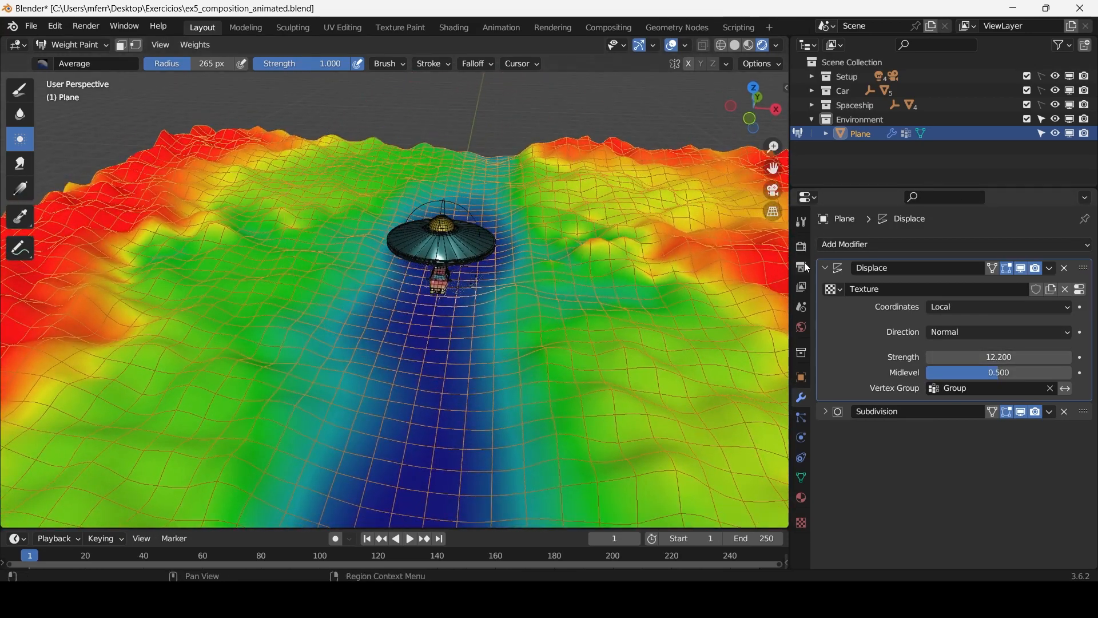
Duplicate the Displace modifier and clear the vertex group from the copy.
{"action": "left_click", "coordinate": [825, 265]}
{"action": "left_click", "coordinate": [1050, 269]}
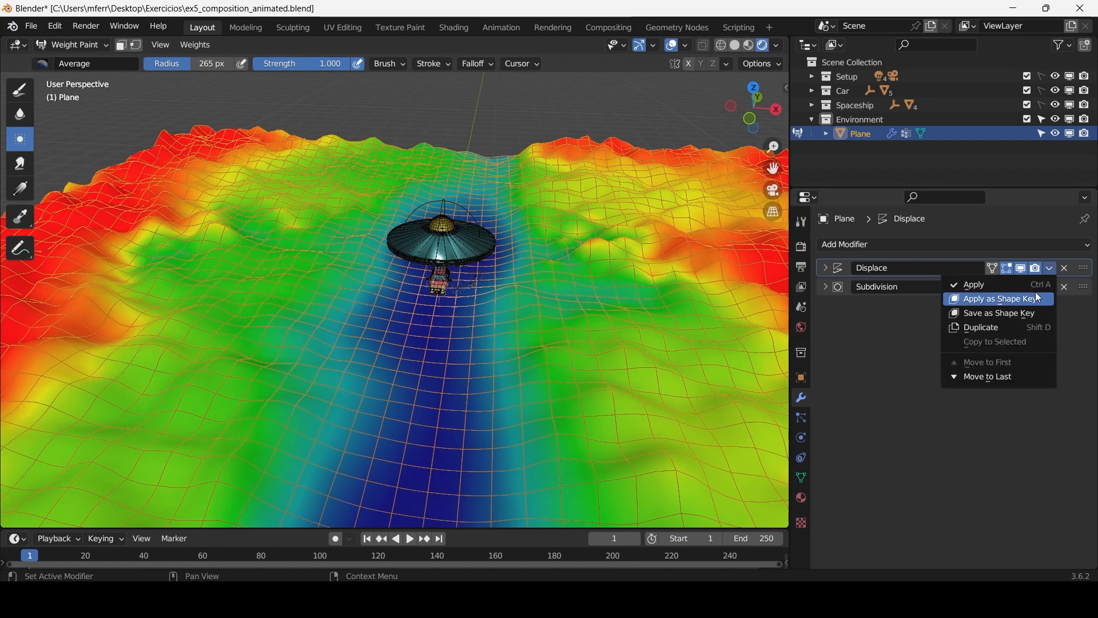
{"action": "left_click", "coordinate": [1017, 328]}
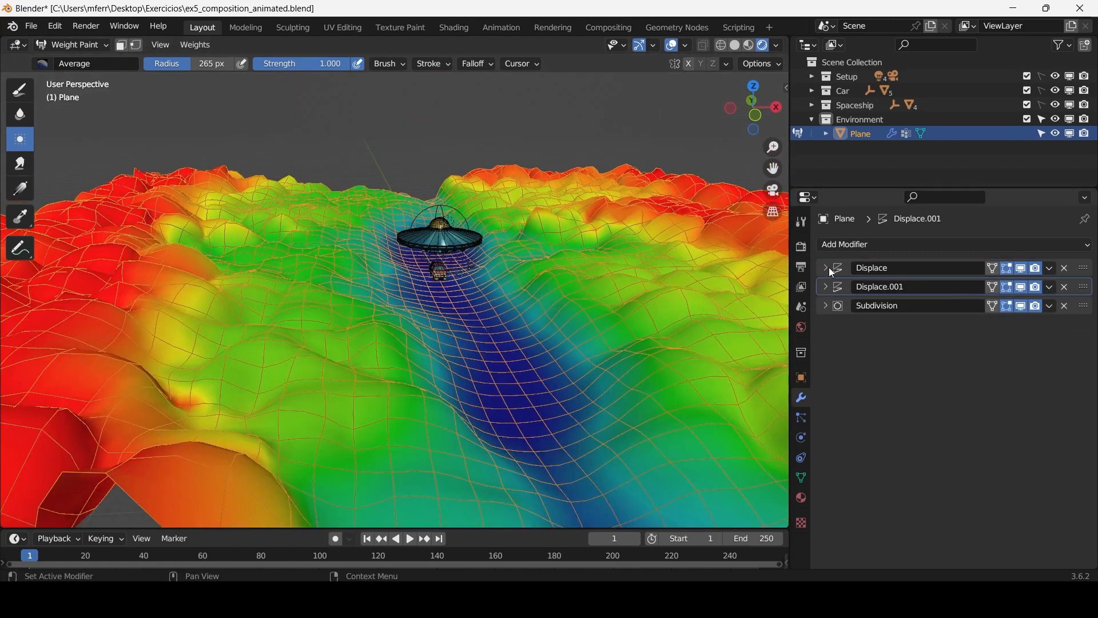
{"action": "left_click", "coordinate": [825, 287]}
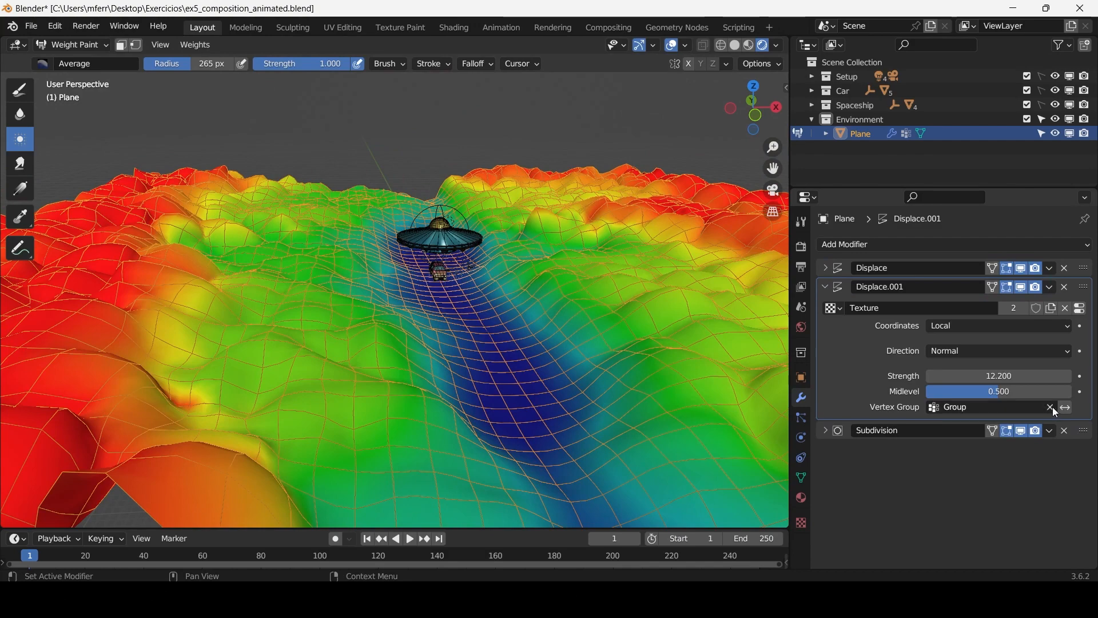
{"action": "left_click", "coordinate": [1051, 407]}
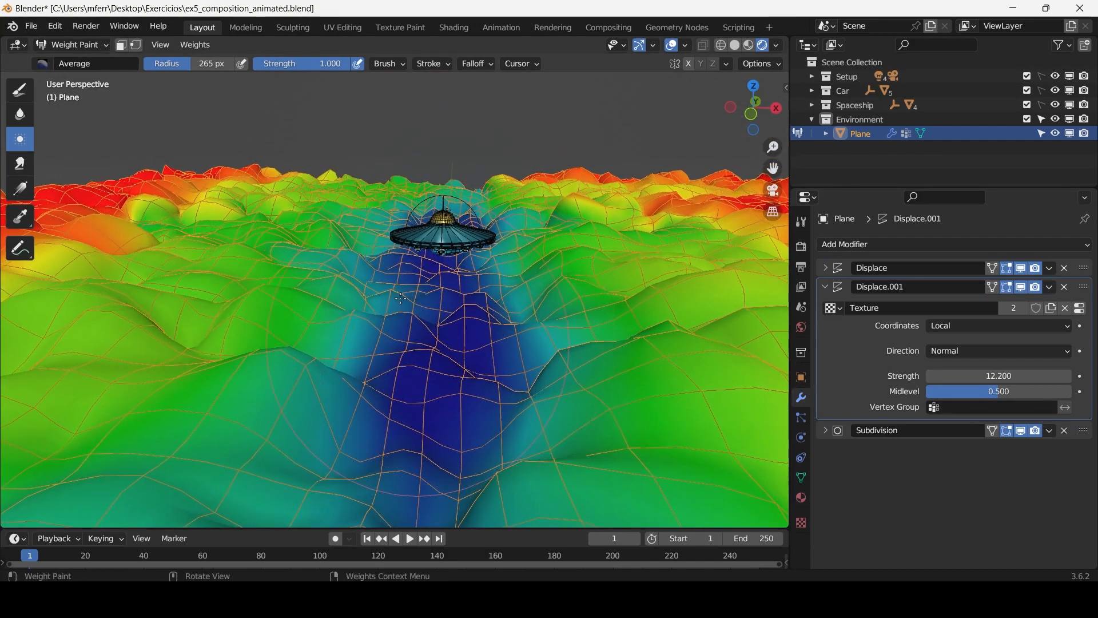
Rename the plane's vertex group as group_relevos.
{"action": "middle_click_drag", "start_coordinate": [400, 298], "coordinate": [413, 332]}
{"action": "scroll", "coordinate": [538, 286], "scroll_direction": "down", "scroll_amount": 2}
{"action": "scroll", "coordinate": [538, 286], "scroll_direction": "up", "scroll_amount": 1}
{"action": "left_click", "coordinate": [800, 479]}
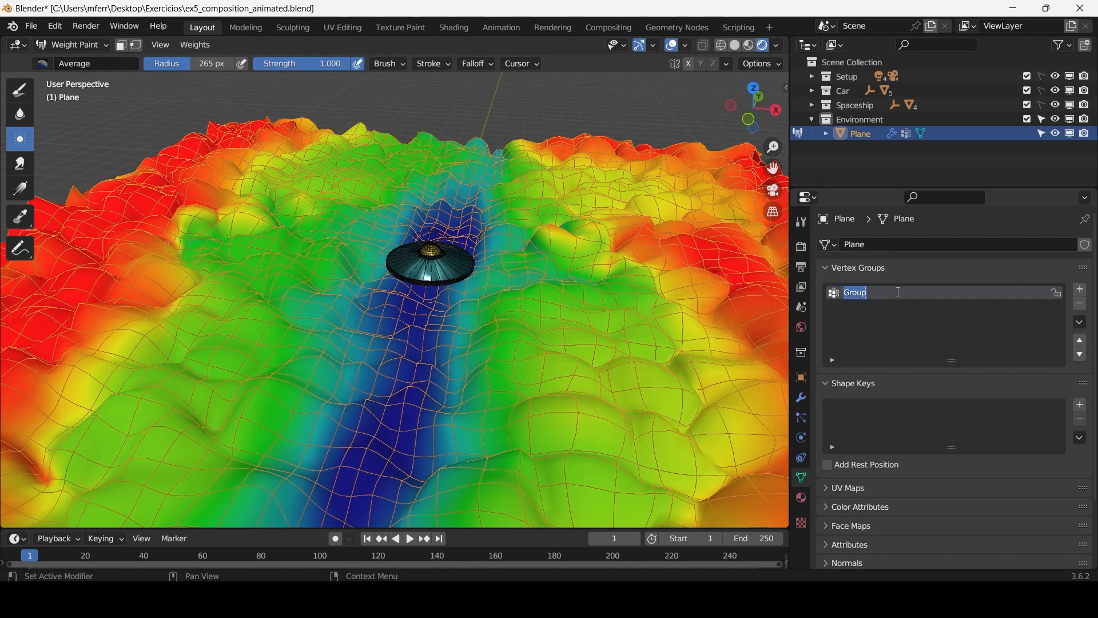
{"action": "key", "text": "Return"}
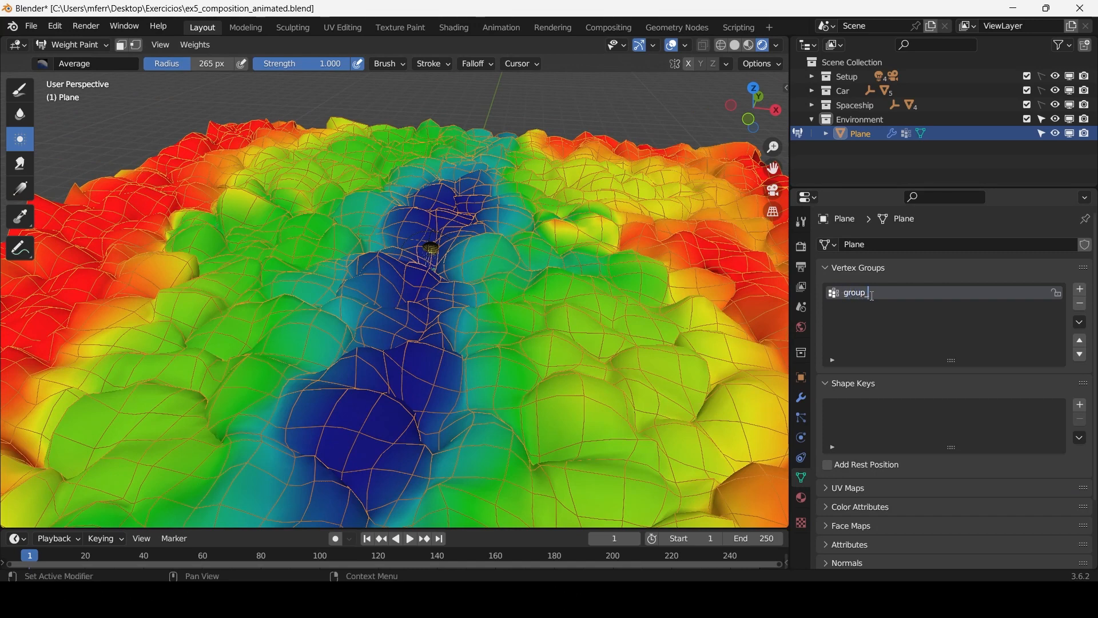
{"action": "type", "text": "levos"}
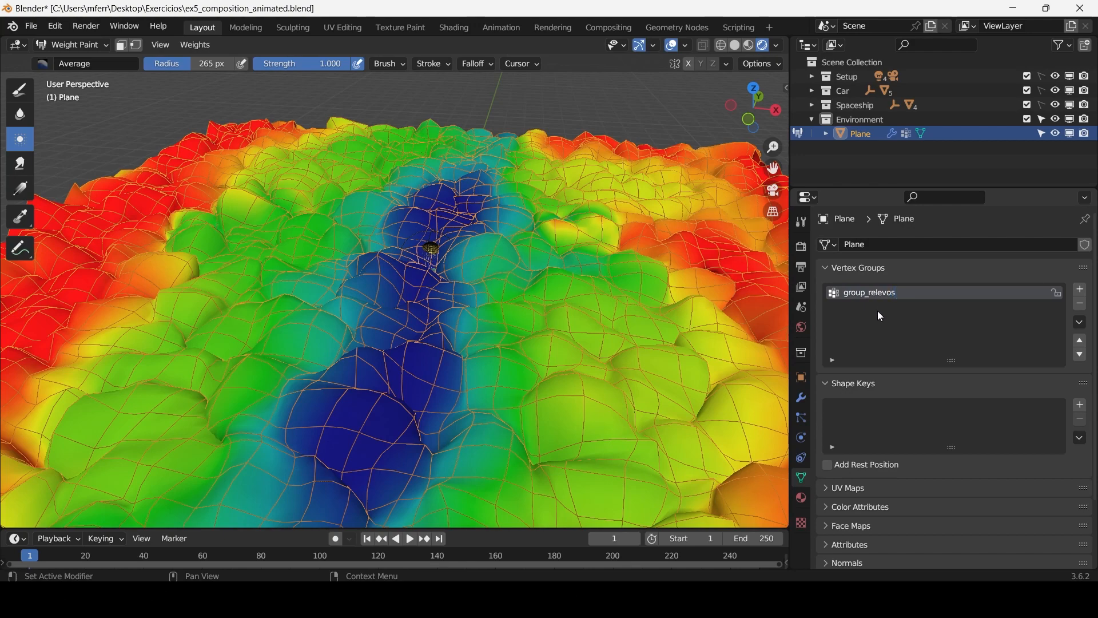
Add a vertex group named grupo_montanhas and rename the first group as grupo_relevos.
{"action": "left_click", "coordinate": [1080, 290]}
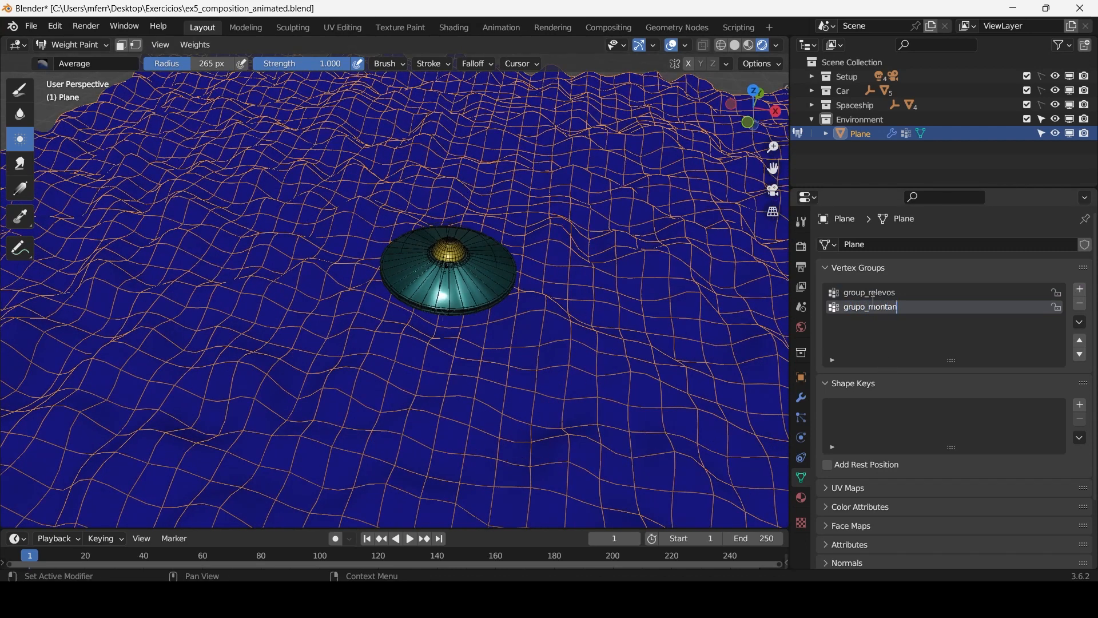
{"action": "double_click", "coordinate": [879, 293]}
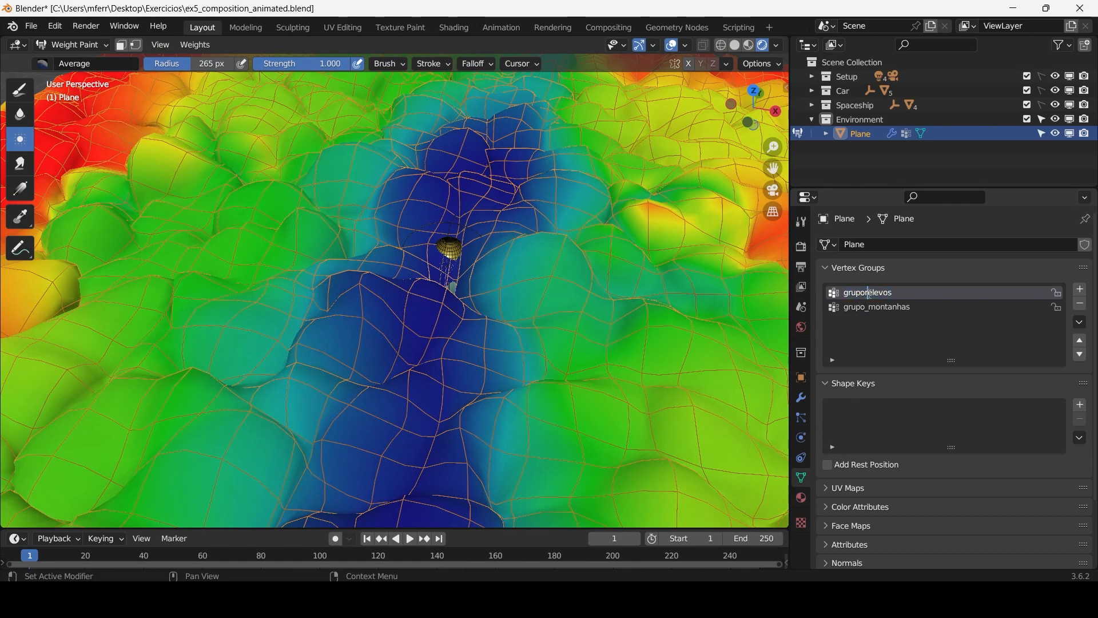
{"action": "type", "text": "_"}
{"action": "key", "text": "Return"}
Try to assign a vertex group to the Displace.001 modifier.
{"action": "left_click", "coordinate": [805, 396]}
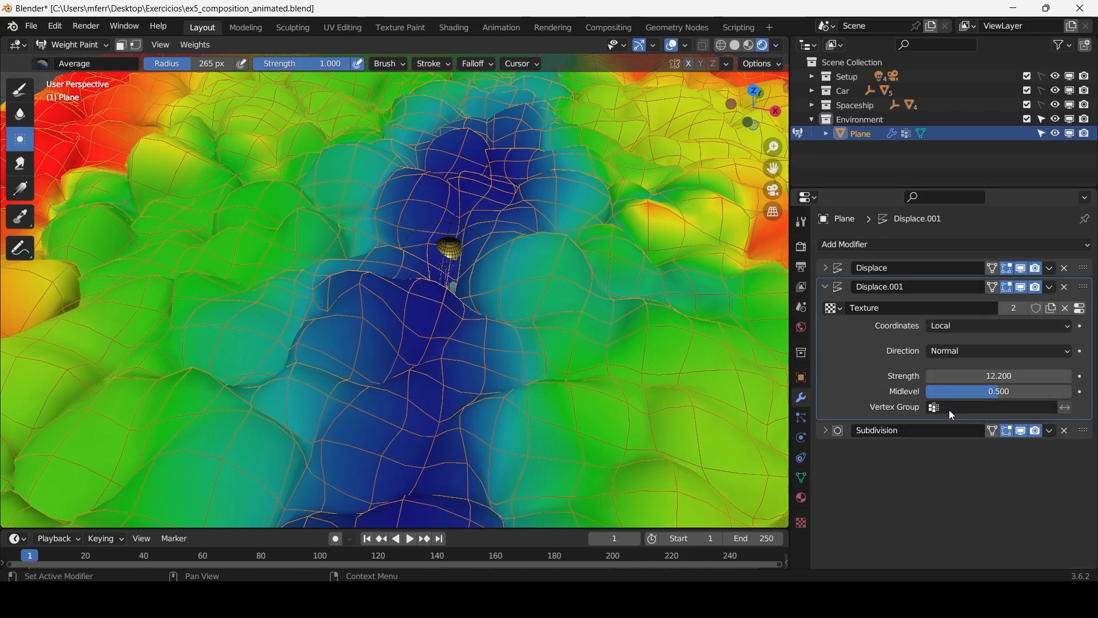
{"action": "left_click", "coordinate": [949, 410]}
{"action": "left_click", "coordinate": [972, 429]}
{"action": "middle_click_drag", "start_coordinate": [401, 297], "coordinate": [430, 295]}
{"action": "scroll", "coordinate": [423, 285], "scroll_direction": "up", "scroll_amount": 1}
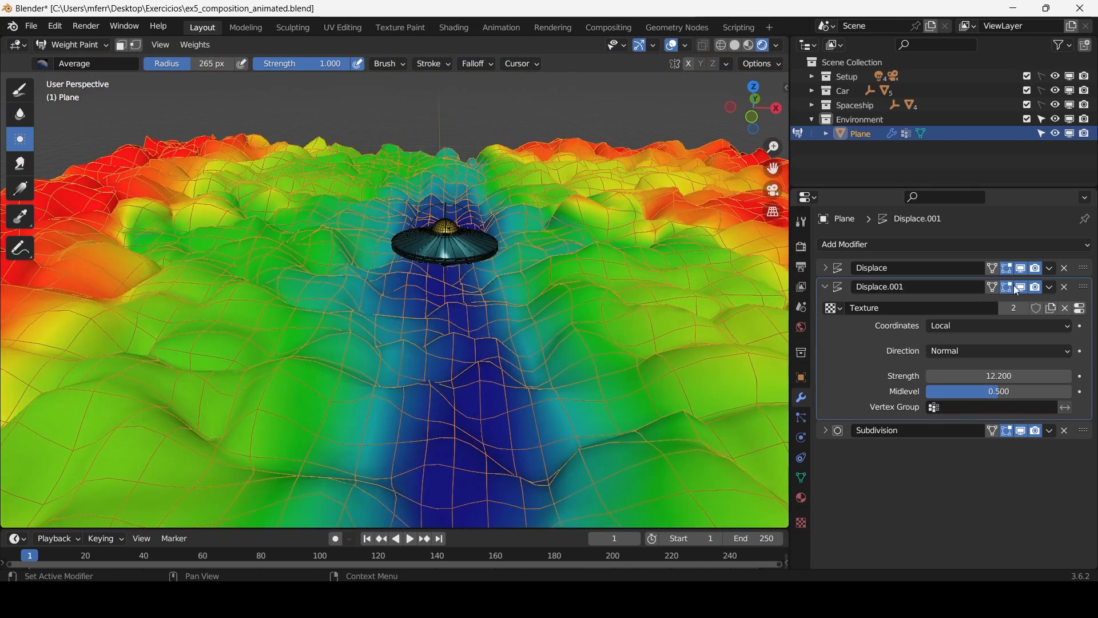
Hide the Displace.001 modifier in the viewport and clear the vertex group from the first Displace modifier.
{"action": "left_click", "coordinate": [1021, 286]}
{"action": "left_click", "coordinate": [826, 288]}
{"action": "left_click", "coordinate": [825, 267]}
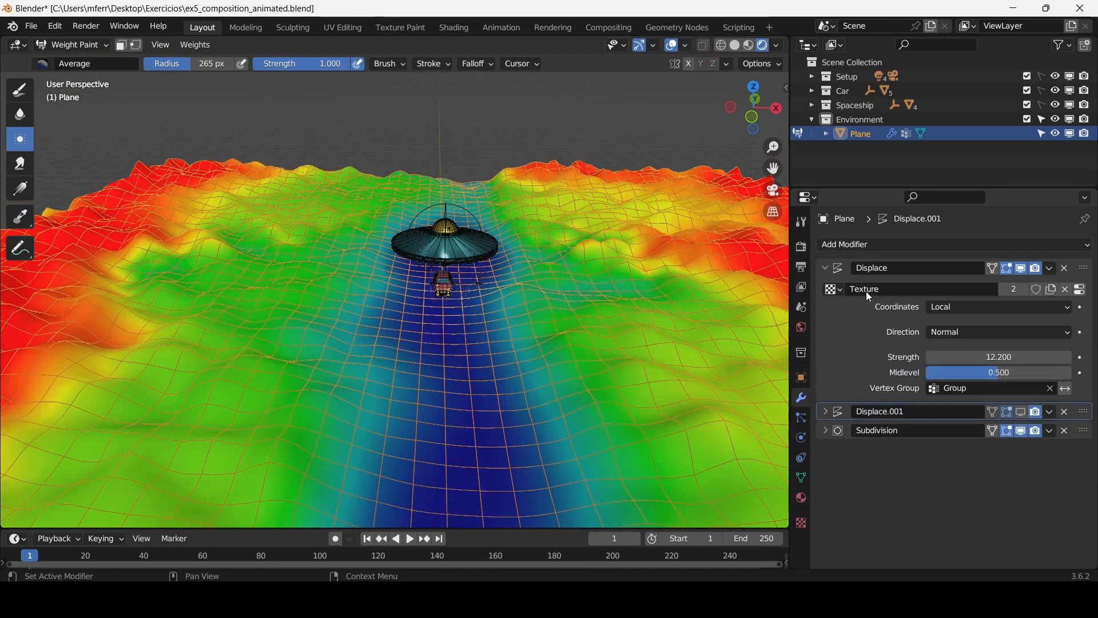
{"action": "left_click", "coordinate": [969, 389]}
{"action": "left_click", "coordinate": [889, 512]}
{"action": "left_click", "coordinate": [1051, 391]}
{"action": "left_click", "coordinate": [1044, 389]}
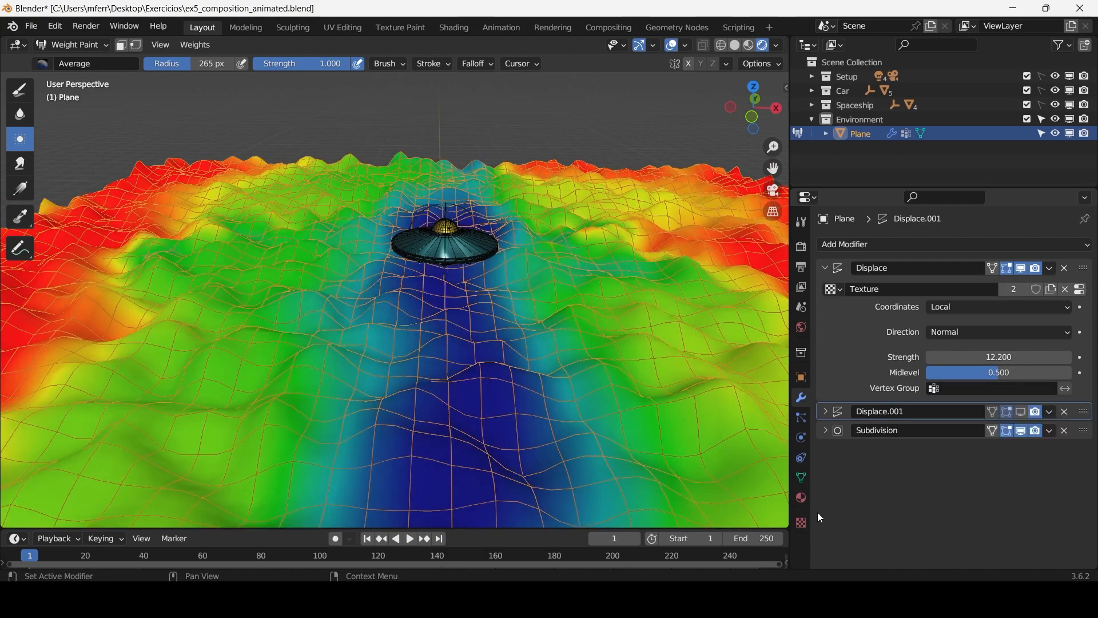
Rename the plane's existing vertex group as grupo_relevos and add a second one named grupo_montanhas.
{"action": "left_click", "coordinate": [800, 461]}
{"action": "left_click", "coordinate": [800, 475]}
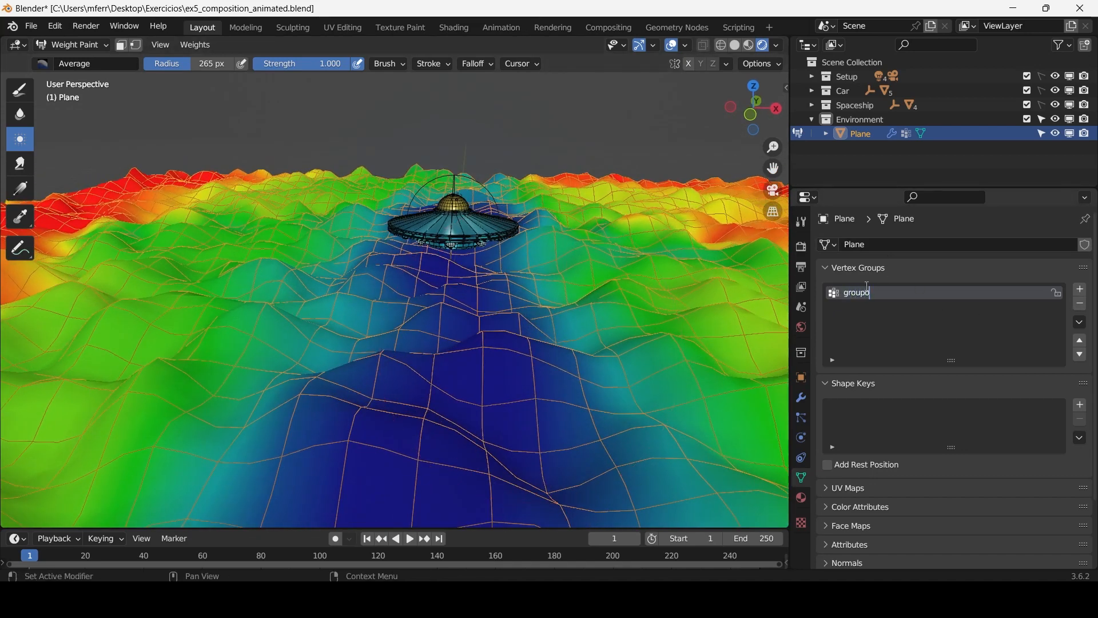
{"action": "type", "text": "_relevos"}
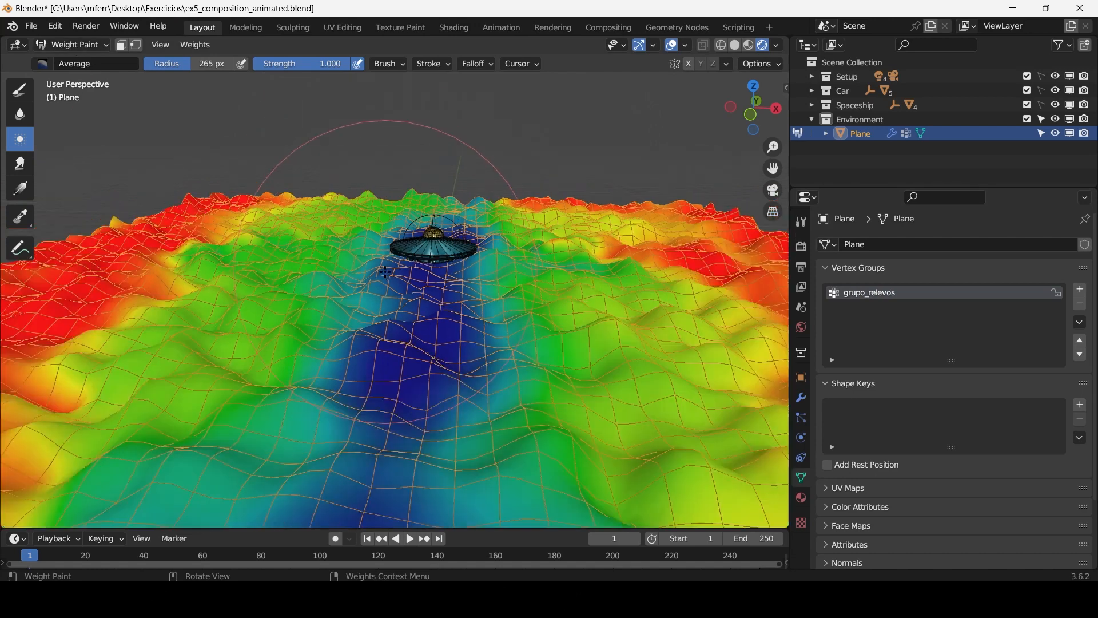
{"action": "left_click", "coordinate": [1079, 291]}
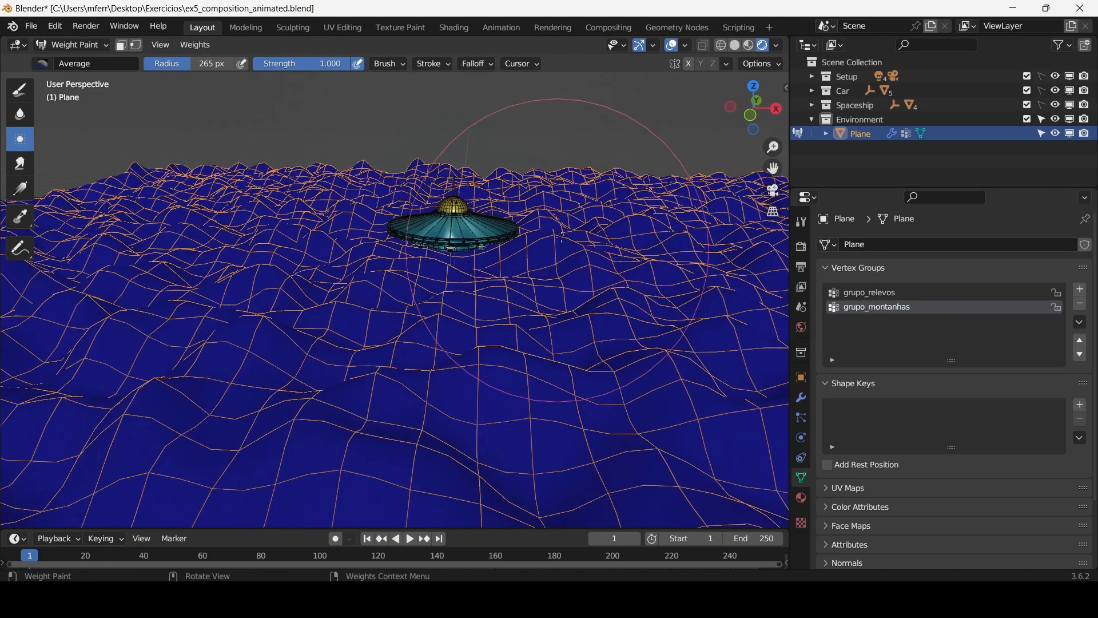
Assign the grupo_relevos vertex group to the first Displace modifier.
{"action": "left_click", "coordinate": [801, 399]}
{"action": "left_click", "coordinate": [972, 388]}
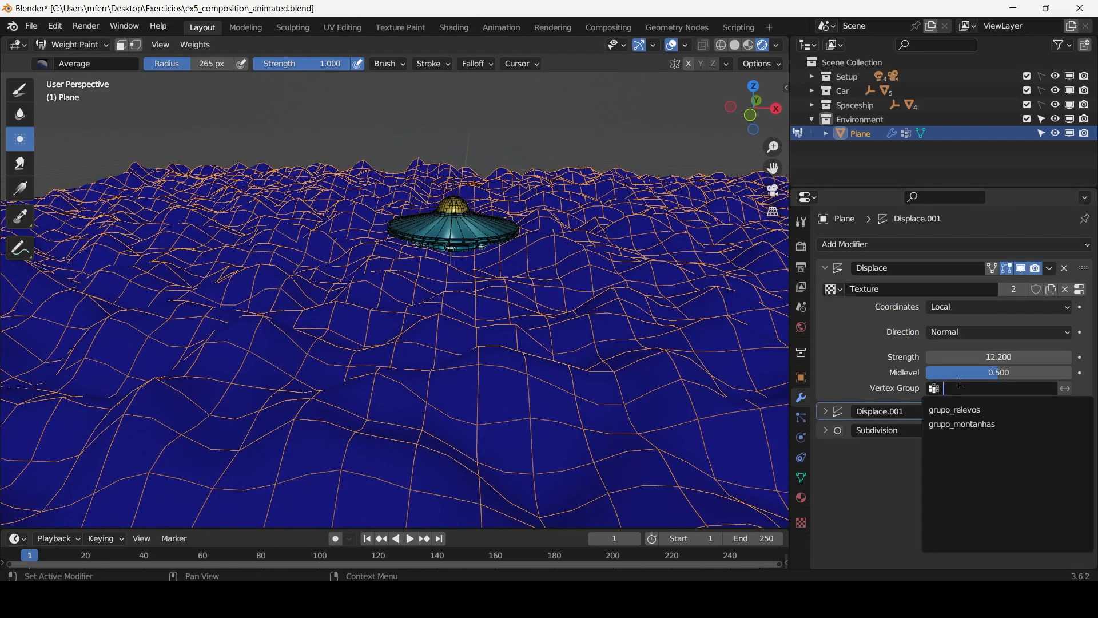
{"action": "left_click", "coordinate": [966, 406]}
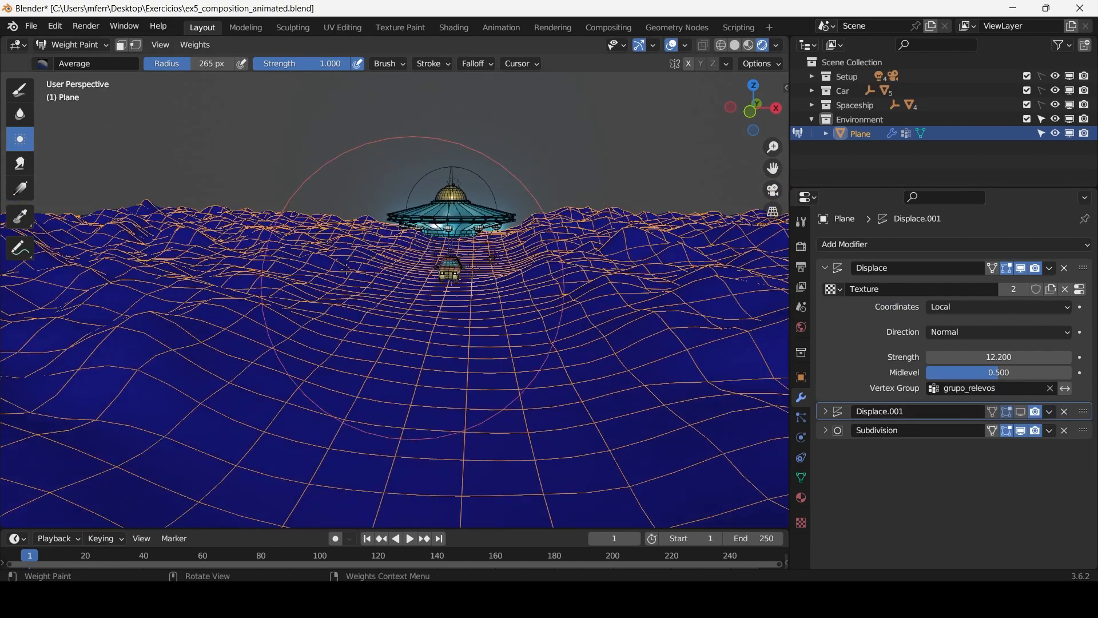
Expand the Displace.001 modifier and assign it the grupo_montanhas vertex group.
{"action": "left_click", "coordinate": [825, 411]}
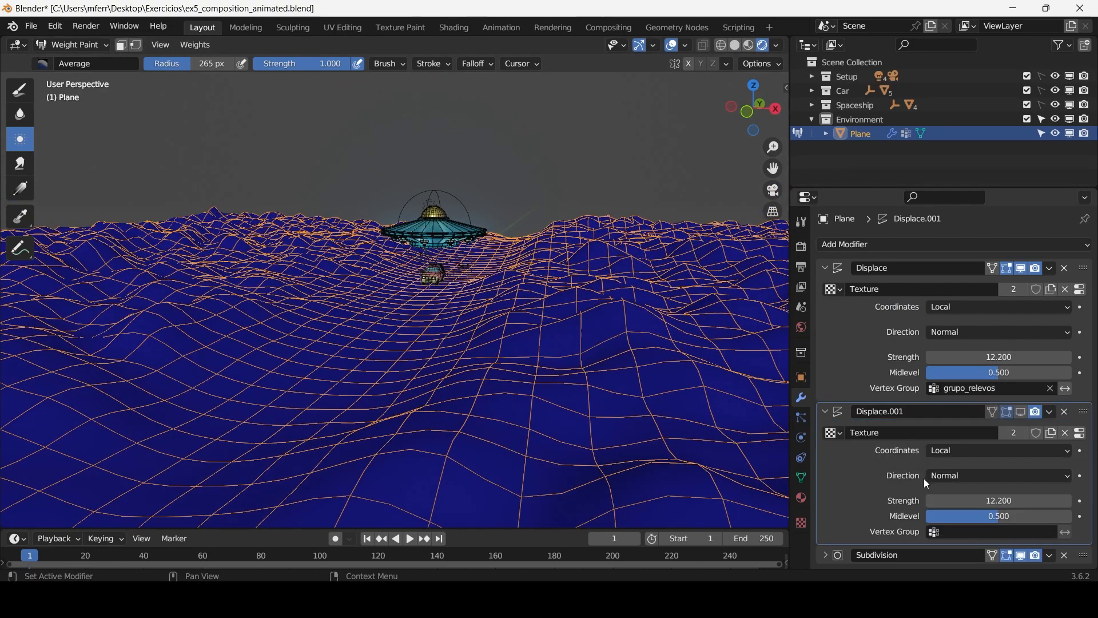
{"action": "left_click", "coordinate": [958, 532]}
{"action": "left_click", "coordinate": [973, 403]}
{"action": "middle_click_drag", "start_coordinate": [435, 354], "coordinate": [428, 389]}
{"action": "middle_click_drag", "start_coordinate": [241, 304], "coordinate": [403, 252], "text": "shift"}
{"action": "middle_click_drag", "start_coordinate": [260, 255], "coordinate": [257, 278]}
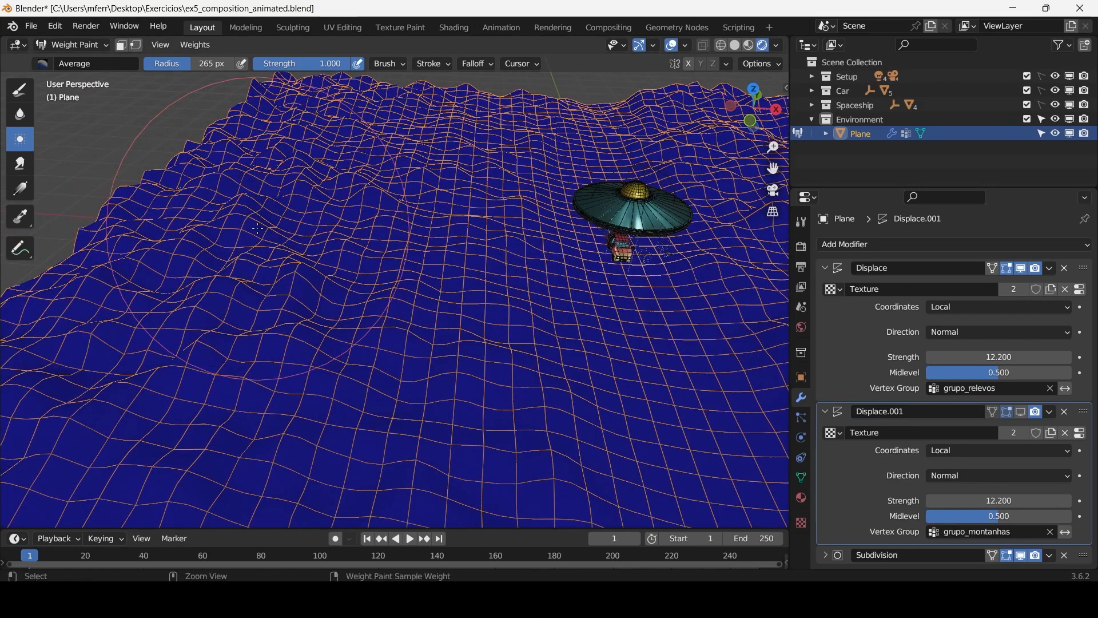
Undo the recent vertex group assignments and set Displace.001's vertex group to Group.
{"action": "key", "text": "ctrl+z"}
{"action": "left_click", "coordinate": [826, 413]}
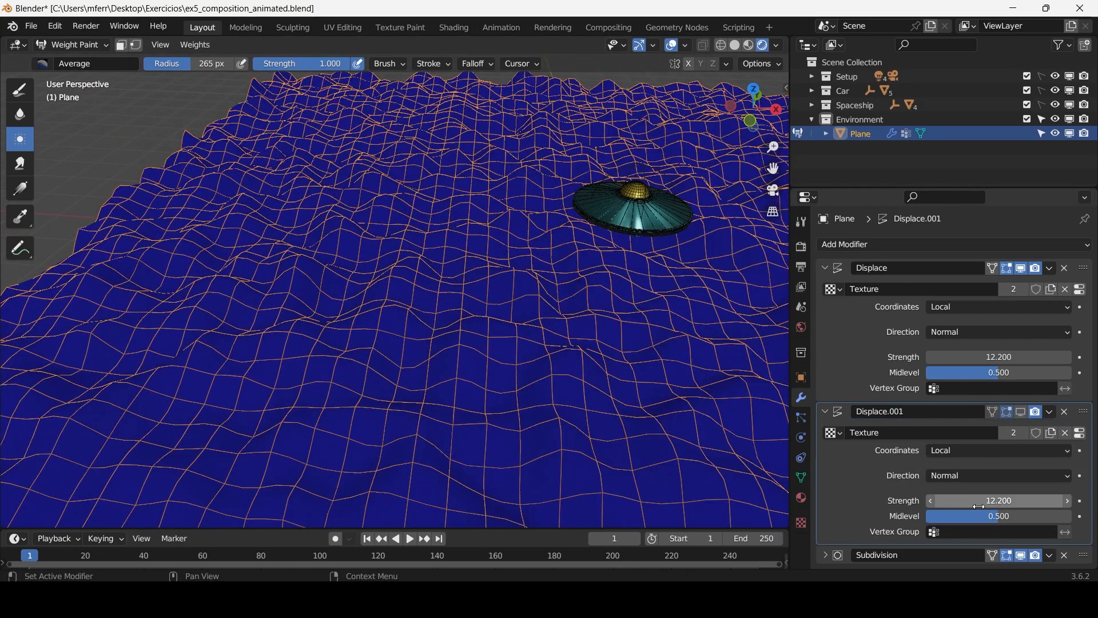
{"action": "left_click", "coordinate": [958, 531]}
{"action": "left_click", "coordinate": [976, 396]}
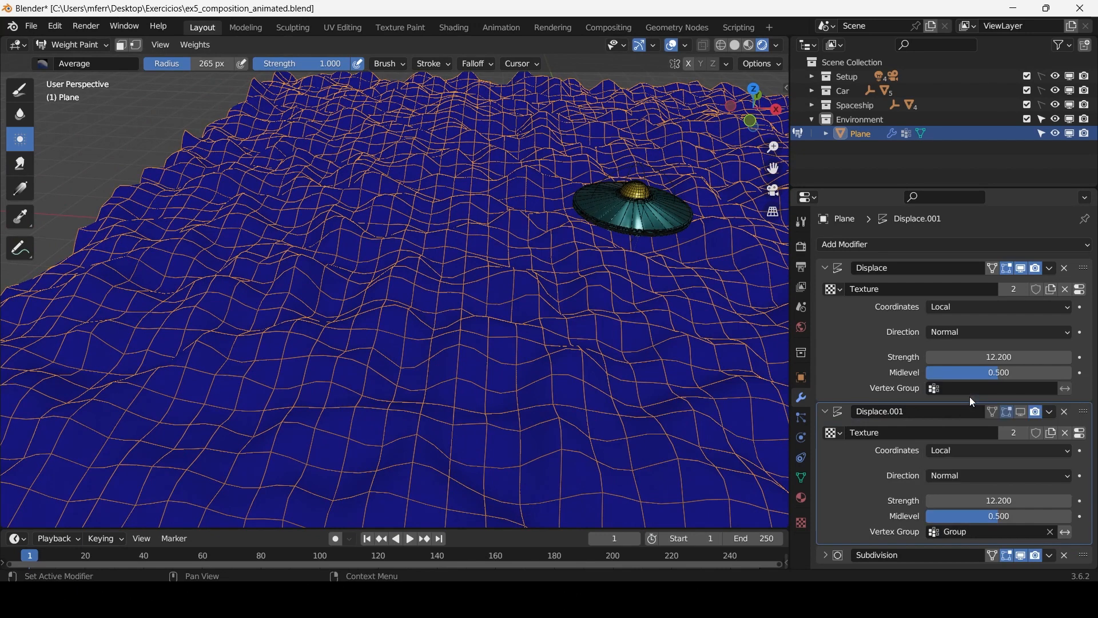
Rename the second vertex group as grupo_montanhas.
{"action": "left_click", "coordinate": [801, 478]}
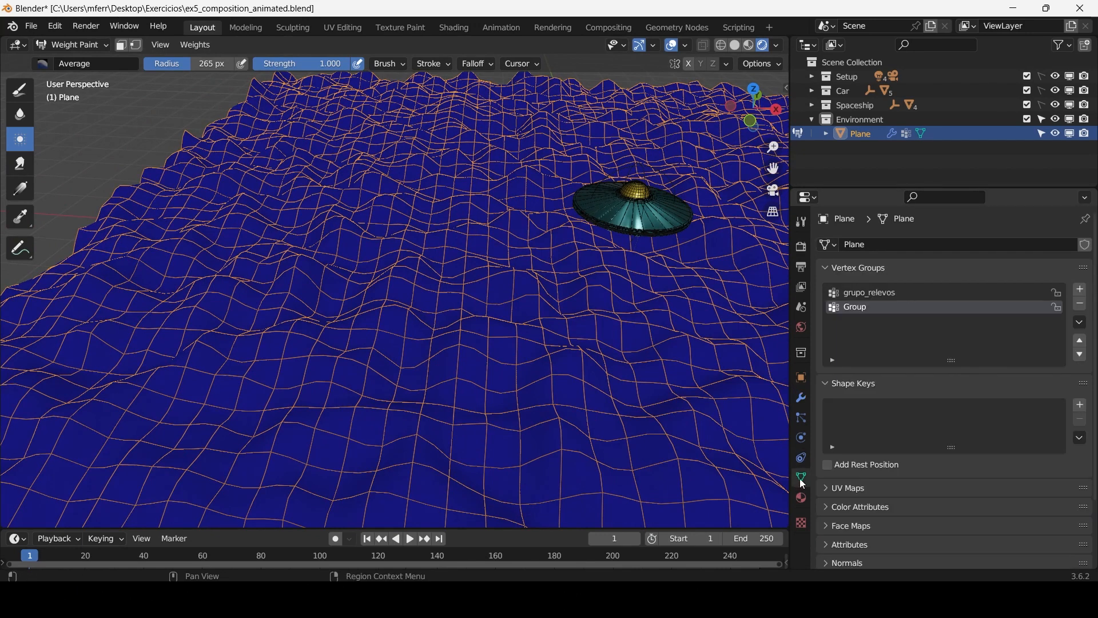
{"action": "double_click", "coordinate": [861, 311]}
{"action": "type", "text": "gr"}
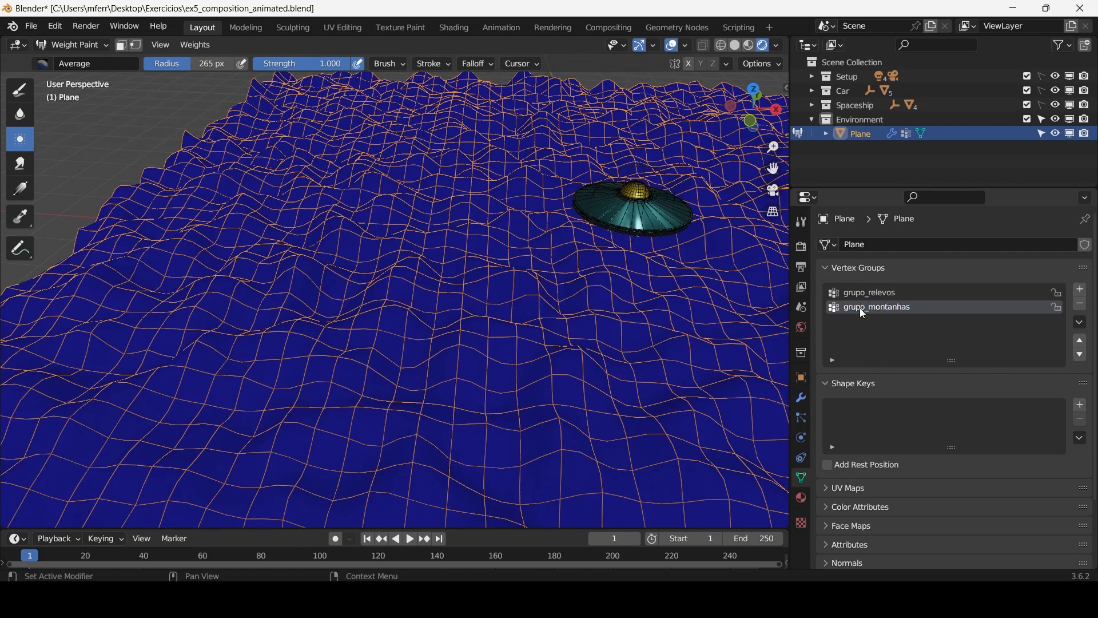
Replace the vertex group of the Displace.001 modifier with grupo_montanhas.
{"action": "left_click", "coordinate": [802, 398]}
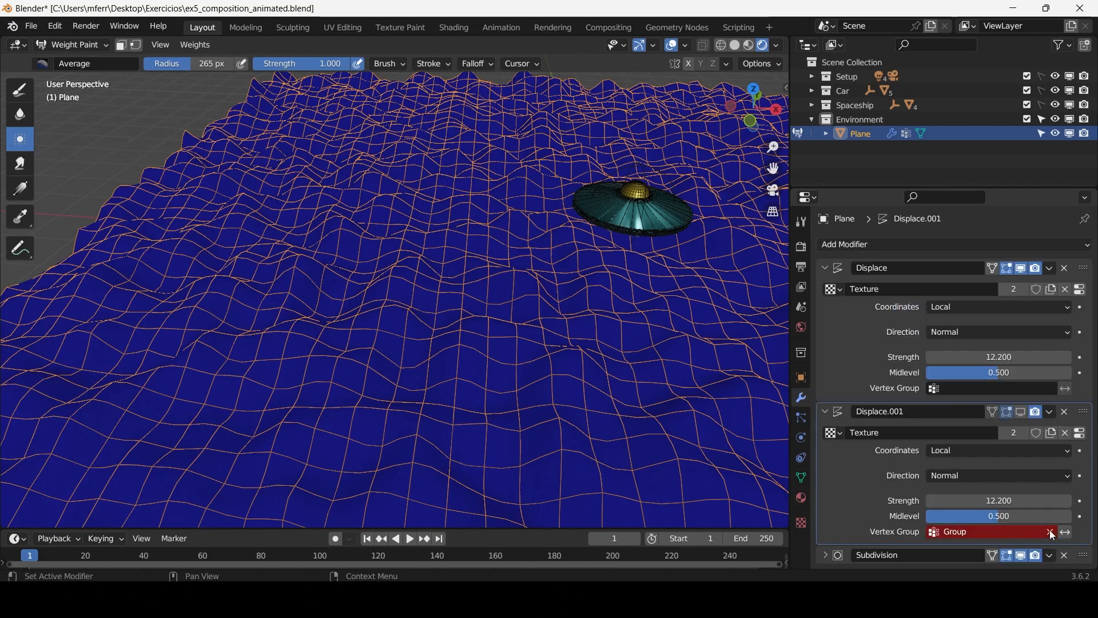
{"action": "left_click", "coordinate": [1007, 532]}
{"action": "left_click", "coordinate": [966, 397]}
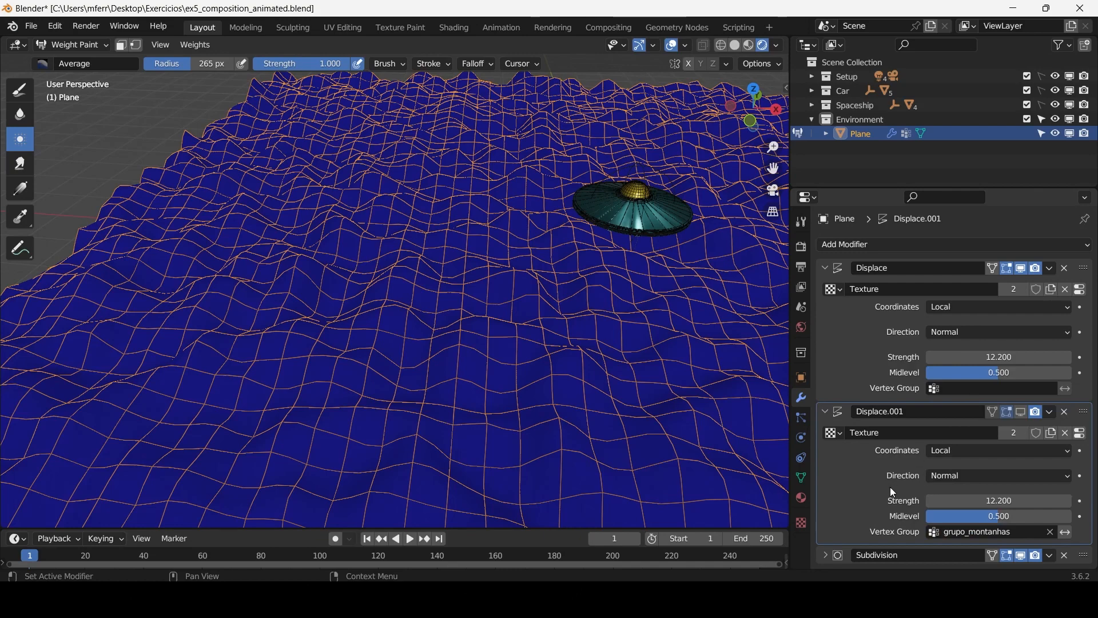
{"action": "middle_click_drag", "start_coordinate": [376, 349], "coordinate": [337, 289]}
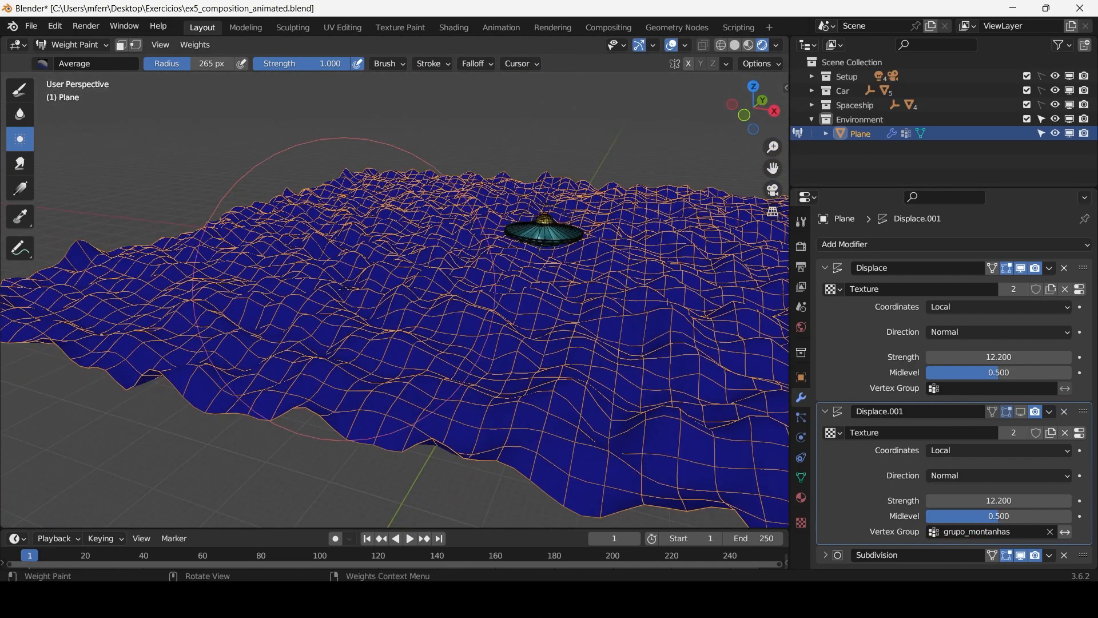
Make grupo_montanhas the active vertex group and paint a broad 0.346-weight area along one side of the plane with the Draw brush.
{"action": "left_click", "coordinate": [802, 478]}
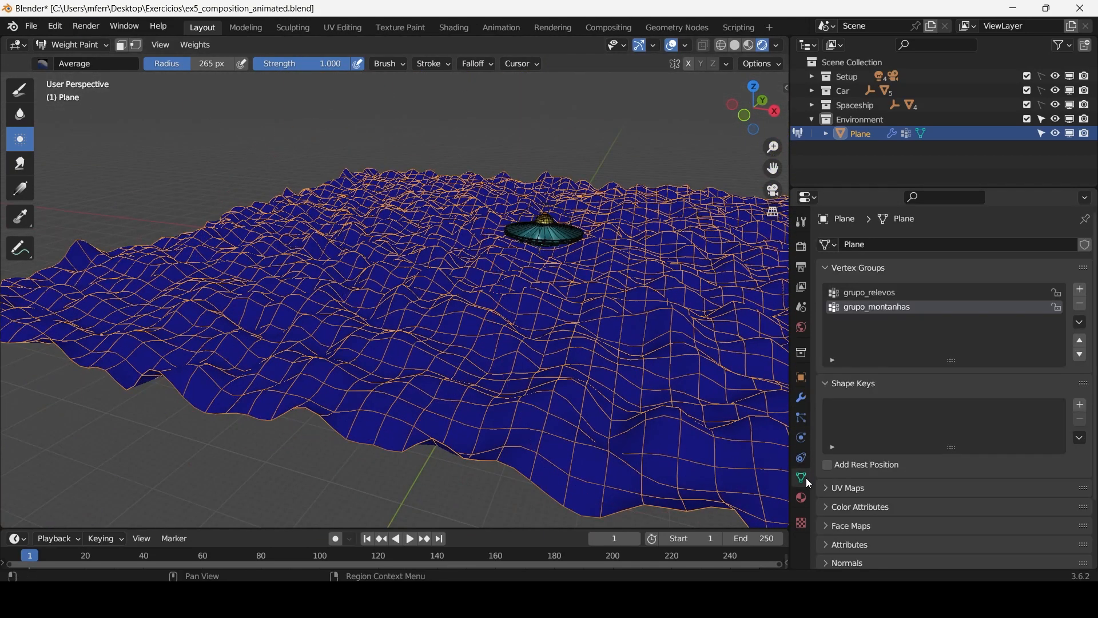
{"action": "left_click", "coordinate": [888, 293]}
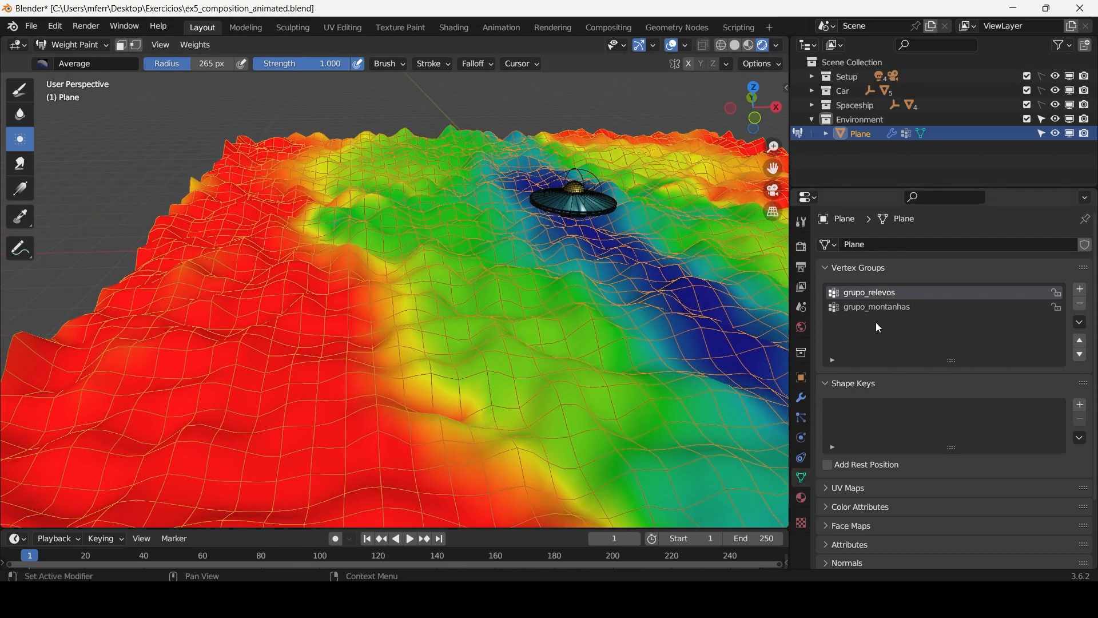
{"action": "left_click", "coordinate": [886, 309]}
{"action": "scroll", "coordinate": [274, 286], "scroll_direction": "down", "scroll_amount": 2}
{"action": "middle_click_drag", "start_coordinate": [273, 286], "coordinate": [273, 317]}
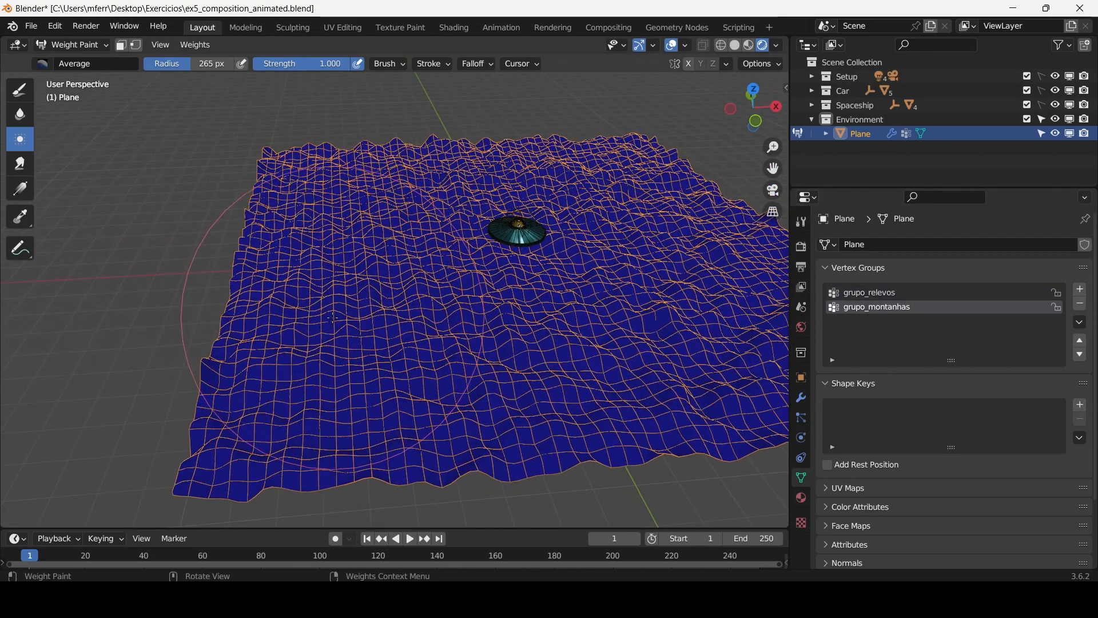
{"action": "left_click", "coordinate": [20, 89]}
{"action": "left_click_drag", "start_coordinate": [305, 292], "coordinate": [286, 349]}
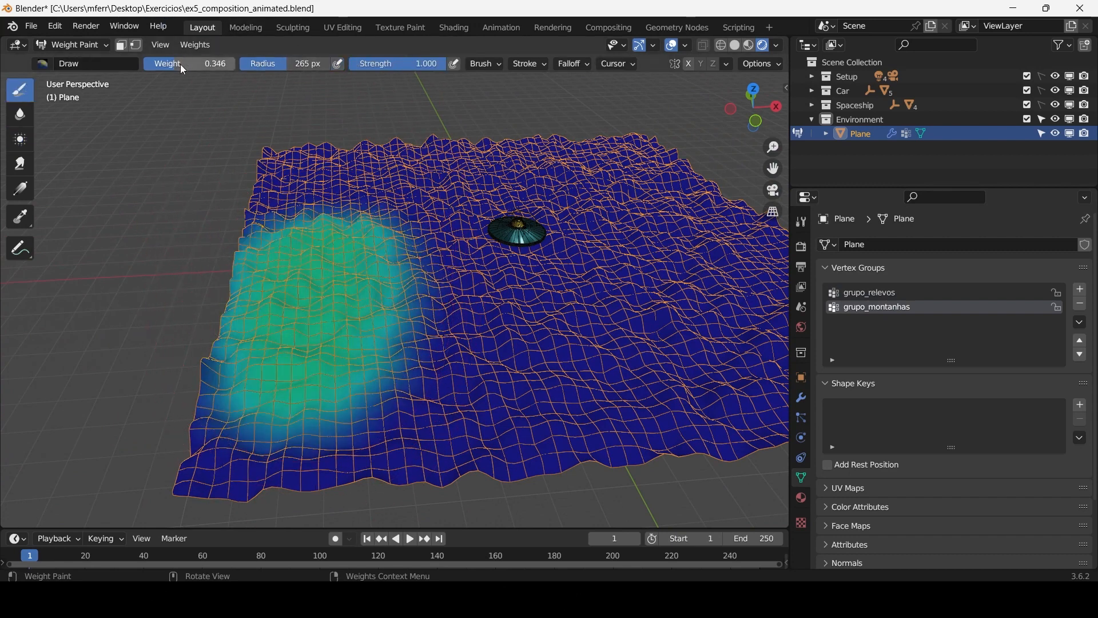
Raise the Draw brush weight to paint a stronger core inside the mountain area, and switch to the Average brush.
{"action": "left_click_drag", "start_coordinate": [230, 63], "coordinate": [235, 64]}
{"action": "mouse_move", "coordinate": [309, 268]}
{"action": "left_mouse_down"}
{"action": "mouse_move", "coordinate": [280, 297]}
{"action": "mouse_move", "coordinate": [303, 309]}
{"action": "mouse_move", "coordinate": [320, 258]}
{"action": "mouse_move", "coordinate": [325, 292]}
{"action": "left_mouse_up"}
{"action": "left_click", "coordinate": [22, 140]}
{"action": "key", "text": "ctrl+z"}
{"action": "scroll", "coordinate": [286, 286], "scroll_direction": "up", "scroll_amount": 3}
{"action": "mouse_move", "coordinate": [337, 289]}
{"action": "middle_mouse_down"}
{"action": "mouse_move", "coordinate": [315, 265]}
{"action": "mouse_move", "coordinate": [331, 274]}
{"action": "middle_mouse_up"}
Raise the Displace.001 strength to 95.800 and assign the grupo_relevos vertex group to the first Displace modifier.
{"action": "left_click", "coordinate": [802, 398]}
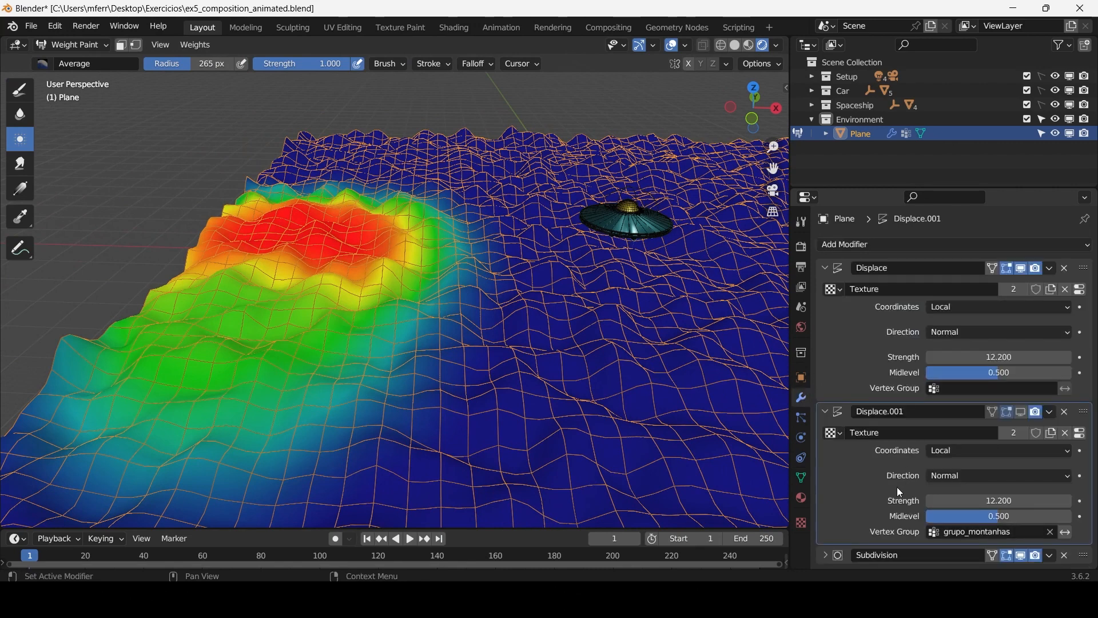
{"action": "left_click_drag", "start_coordinate": [982, 499], "coordinate": [1030, 499]}
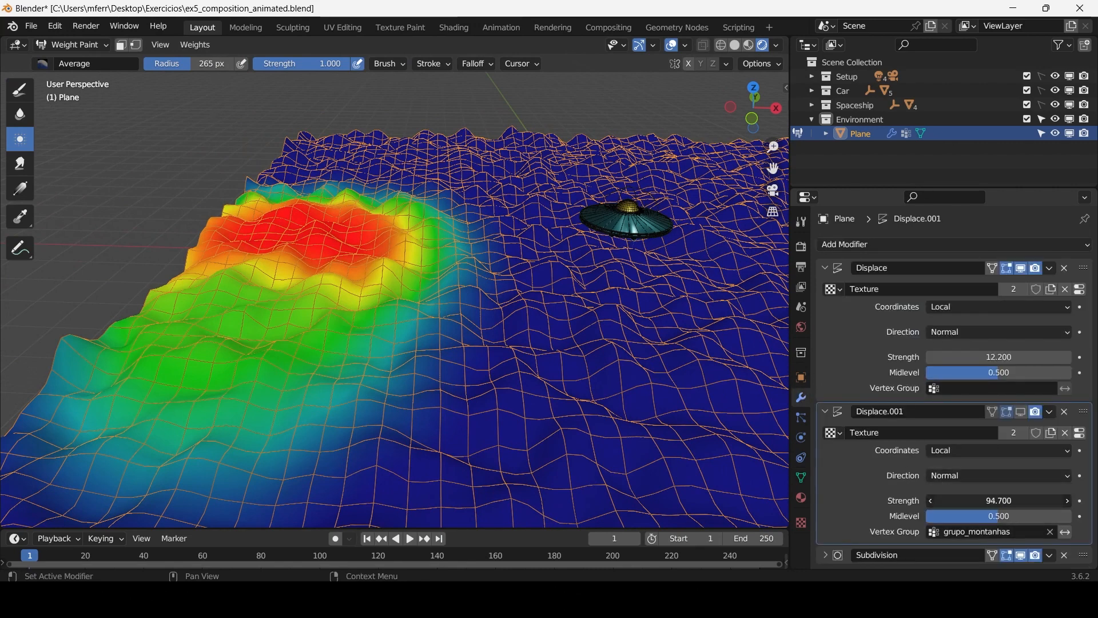
{"action": "left_click", "coordinate": [984, 388]}
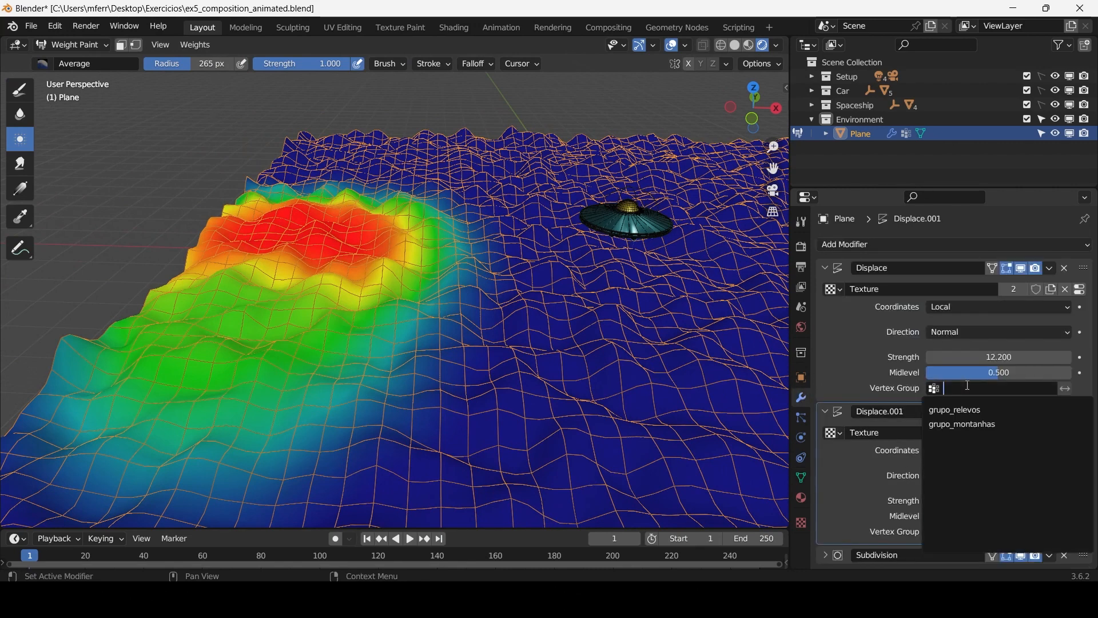
{"action": "left_click", "coordinate": [963, 402]}
{"action": "middle_click_drag", "start_coordinate": [474, 359], "coordinate": [503, 417]}
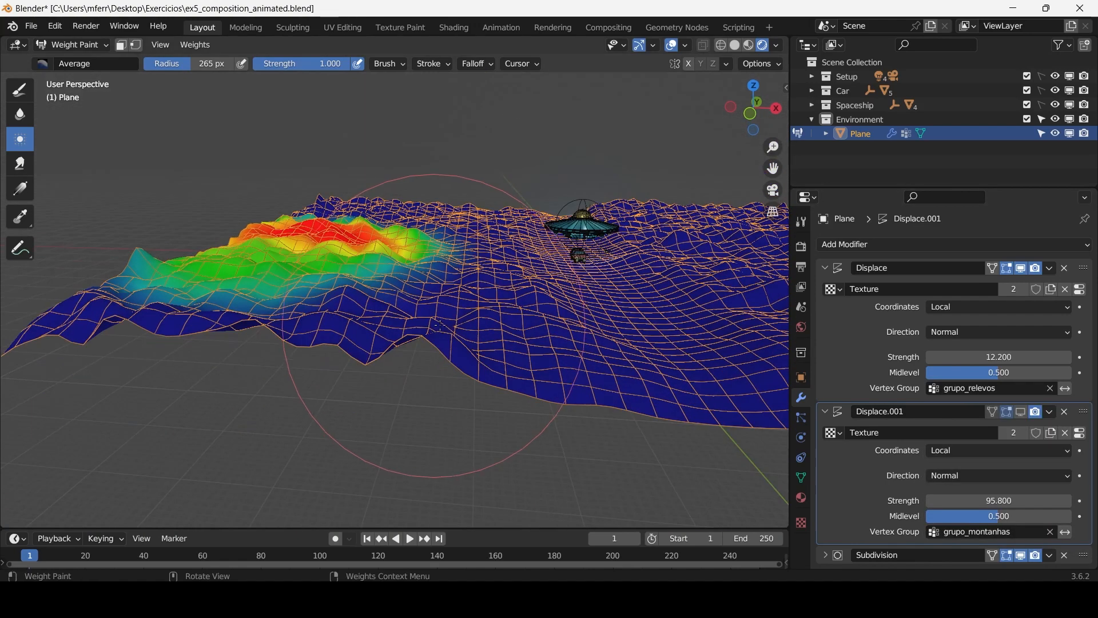
Enable the Displace.001 modifier in the viewport and adjust its strength to 27.800.
{"action": "mouse_move", "coordinate": [976, 501]}
{"action": "left_mouse_down"}
{"action": "mouse_move", "coordinate": [956, 502]}
{"action": "mouse_move", "coordinate": [966, 502]}
{"action": "left_mouse_up"}
{"action": "left_click", "coordinate": [1022, 411]}
{"action": "middle_click_drag", "start_coordinate": [335, 243], "coordinate": [366, 343]}
{"action": "middle_click_drag", "start_coordinate": [366, 343], "coordinate": [399, 315]}
{"action": "left_click_drag", "start_coordinate": [991, 500], "coordinate": [1047, 500]}
{"action": "middle_click_drag", "start_coordinate": [479, 290], "coordinate": [497, 337]}
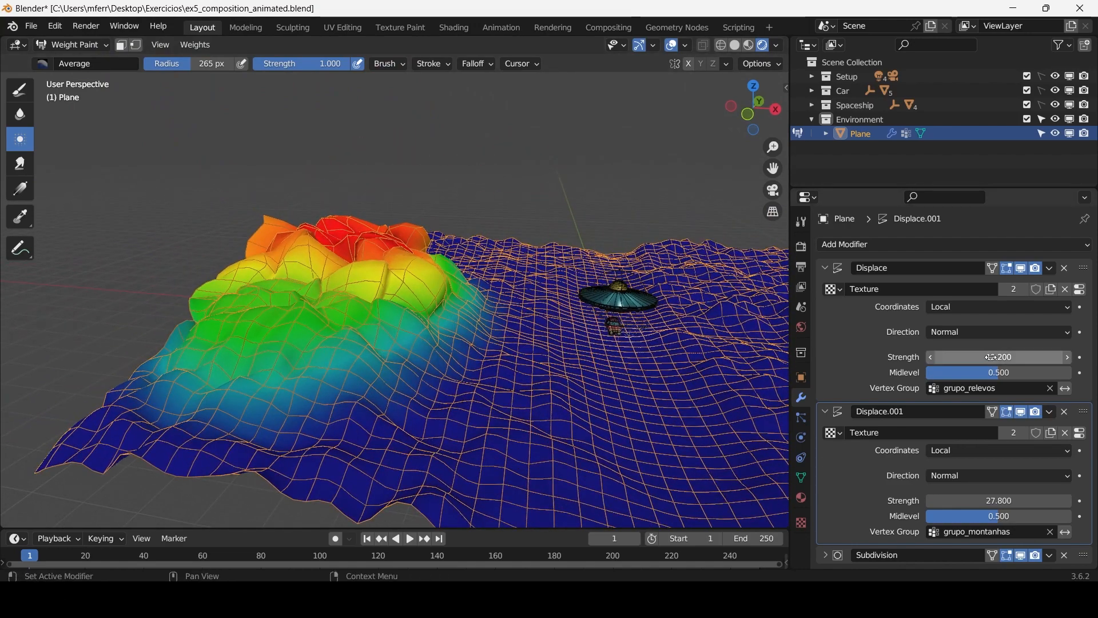
Lower the first Displace modifier's strength to 1.800 and raise the Displace.001 strength to 38.500.
{"action": "left_click_drag", "start_coordinate": [999, 357], "coordinate": [963, 357]}
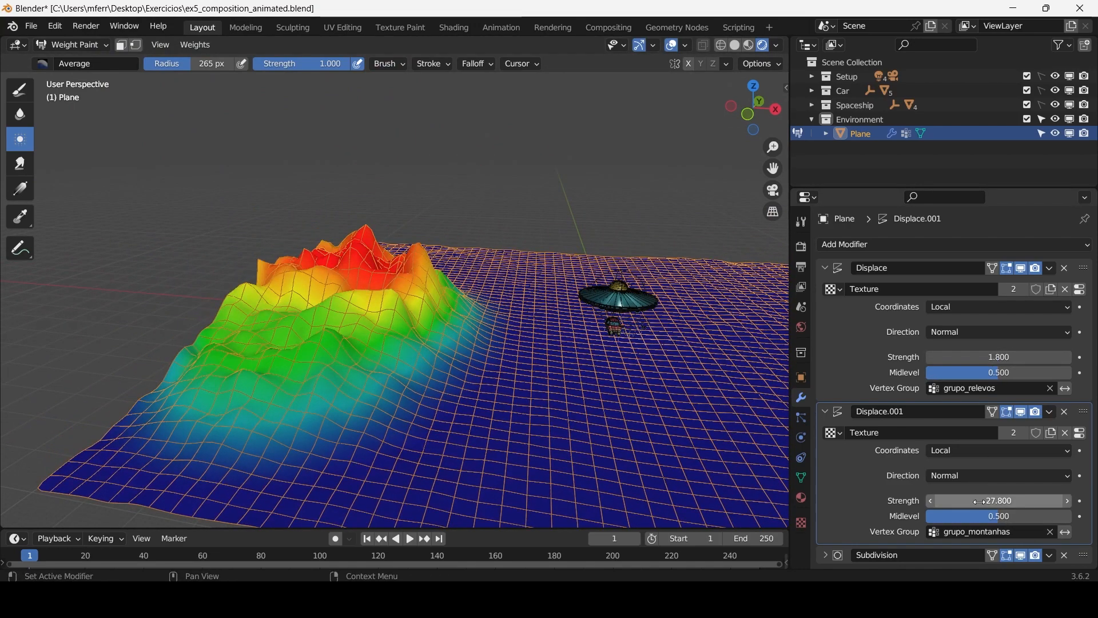
{"action": "left_click_drag", "start_coordinate": [998, 500], "coordinate": [1020, 501]}
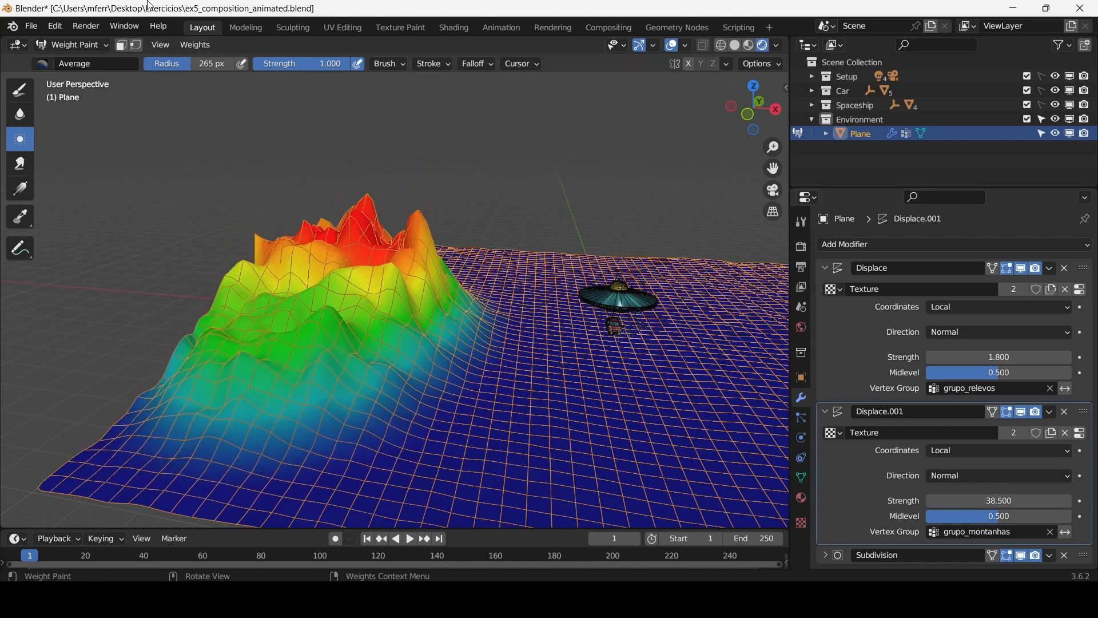
Switch the plane from Weight Paint to Object Mode and inspect the raised mountains up close.
{"action": "left_click", "coordinate": [63, 43]}
{"action": "left_click", "coordinate": [75, 64]}
{"action": "mouse_move", "coordinate": [551, 206]}
{"action": "middle_mouse_down"}
{"action": "mouse_move", "coordinate": [620, 156]}
{"action": "mouse_move", "coordinate": [485, 153]}
{"action": "middle_mouse_up"}
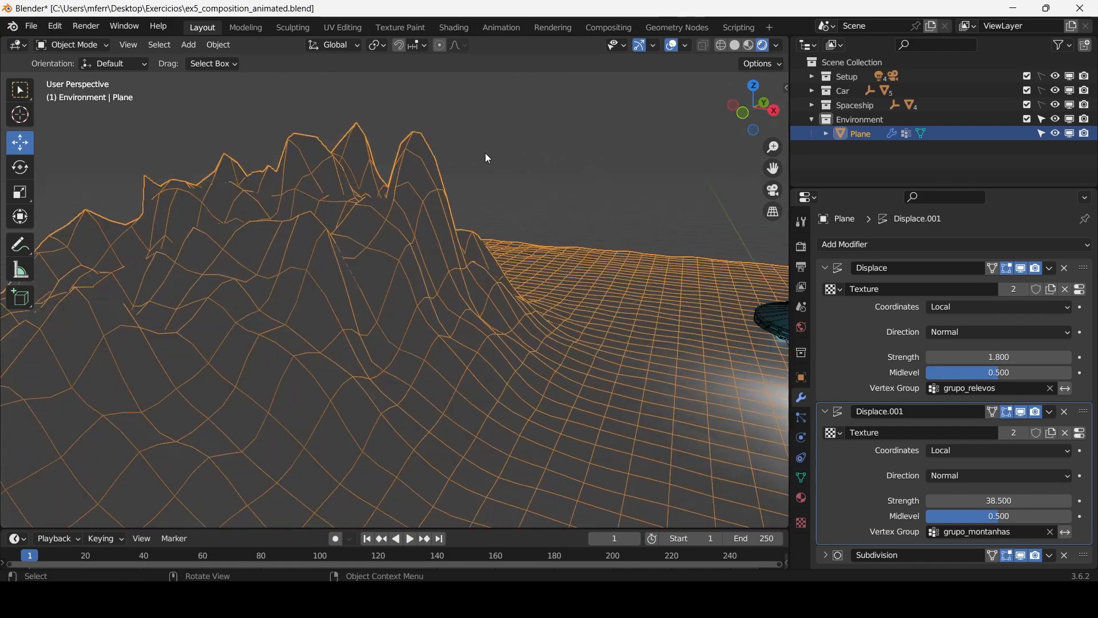
Deselect the plane and inspect the raised mountains from a wider angle alongside the spaceship and car.
{"action": "left_click", "coordinate": [485, 153]}
{"action": "scroll", "coordinate": [607, 231], "scroll_direction": "down", "scroll_amount": 3}
{"action": "scroll", "coordinate": [606, 231], "scroll_direction": "up", "scroll_amount": 2}
{"action": "middle_click_drag", "start_coordinate": [576, 232], "coordinate": [567, 232]}
{"action": "left_click", "coordinate": [489, 265]}
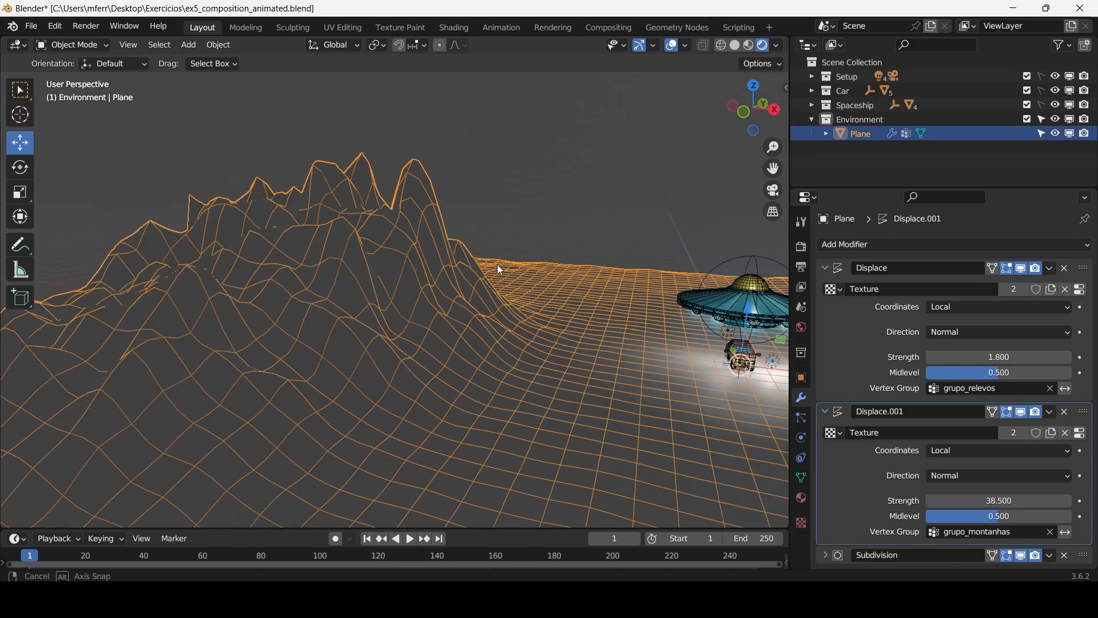
{"action": "middle_click_drag", "start_coordinate": [496, 264], "coordinate": [581, 166]}
{"action": "left_click", "coordinate": [627, 215]}
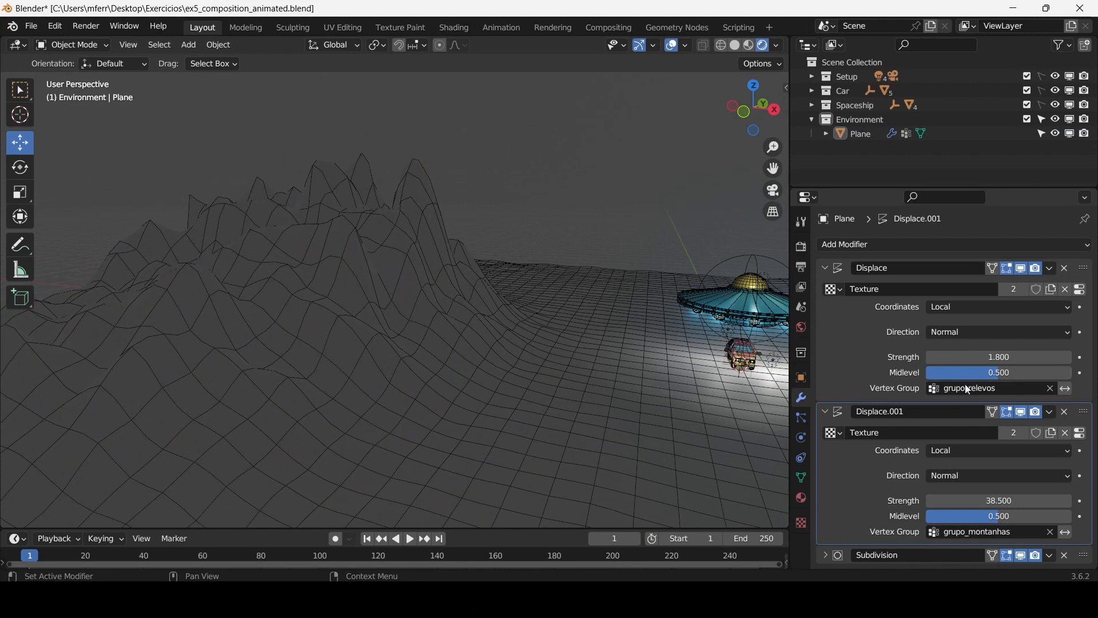
Switch the plane back to Weight Paint and display the grupo_relevos vertex group's weights.
{"action": "left_click", "coordinate": [802, 478]}
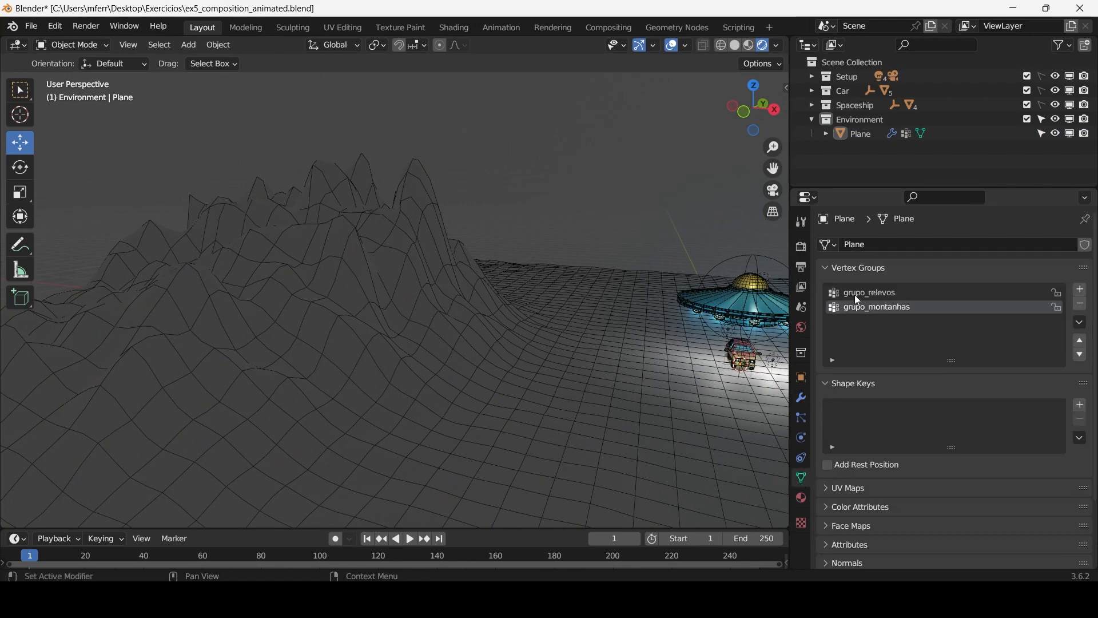
{"action": "left_click", "coordinate": [86, 44]}
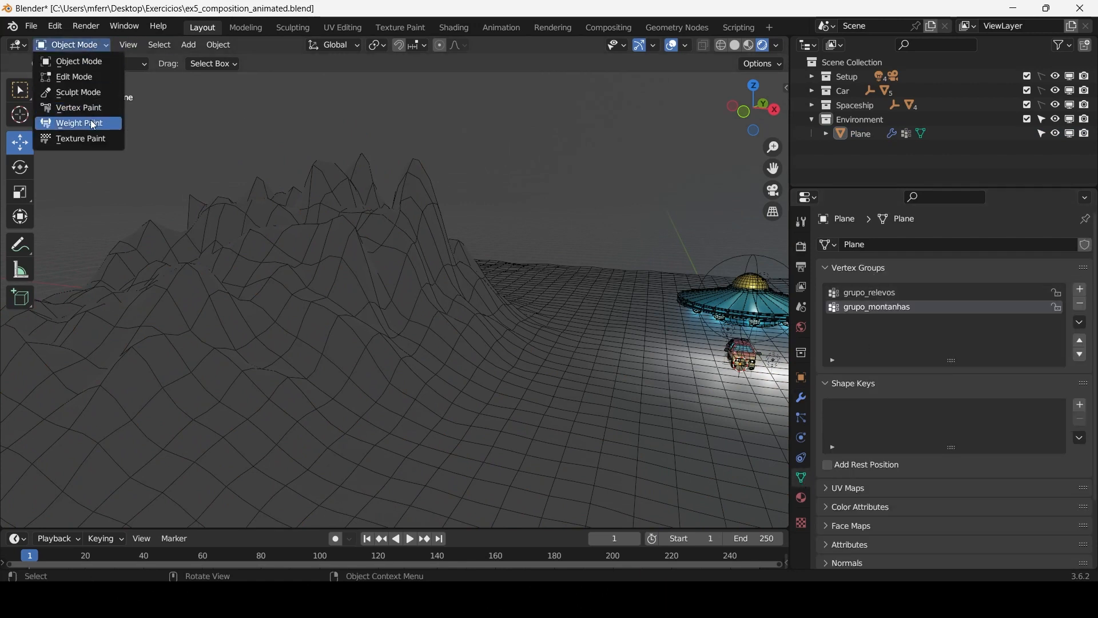
{"action": "left_click", "coordinate": [90, 122]}
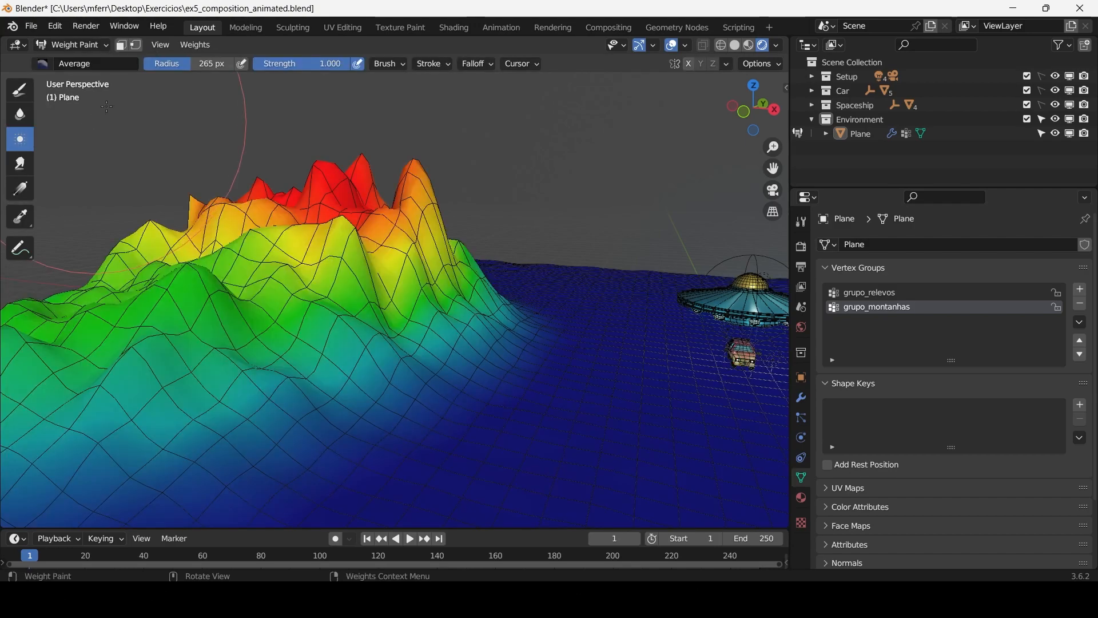
{"action": "left_click", "coordinate": [881, 292]}
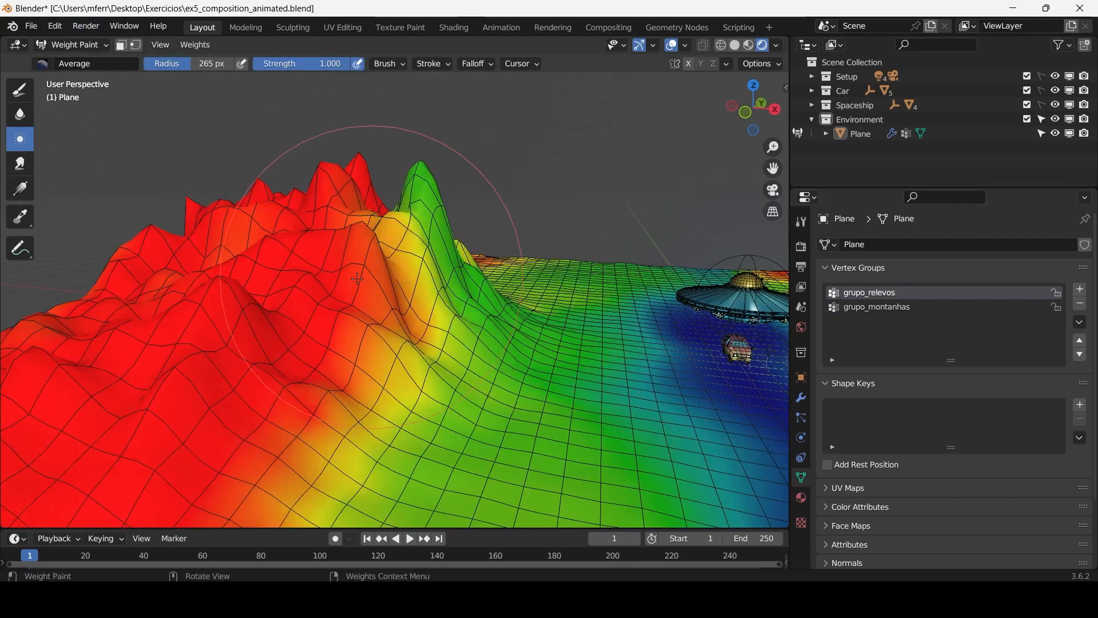
{"action": "middle_click_drag", "start_coordinate": [472, 295], "coordinate": [307, 365]}
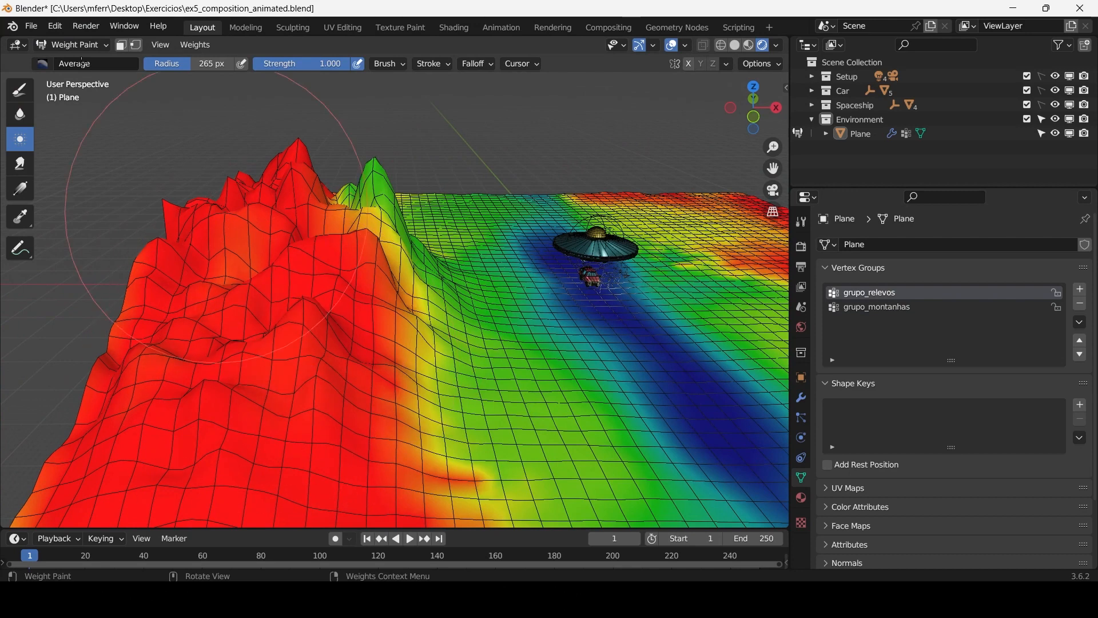
Paint zero weight across the mountain slopes in grupo_relevos with the Draw brush.
{"action": "left_click", "coordinate": [17, 92]}
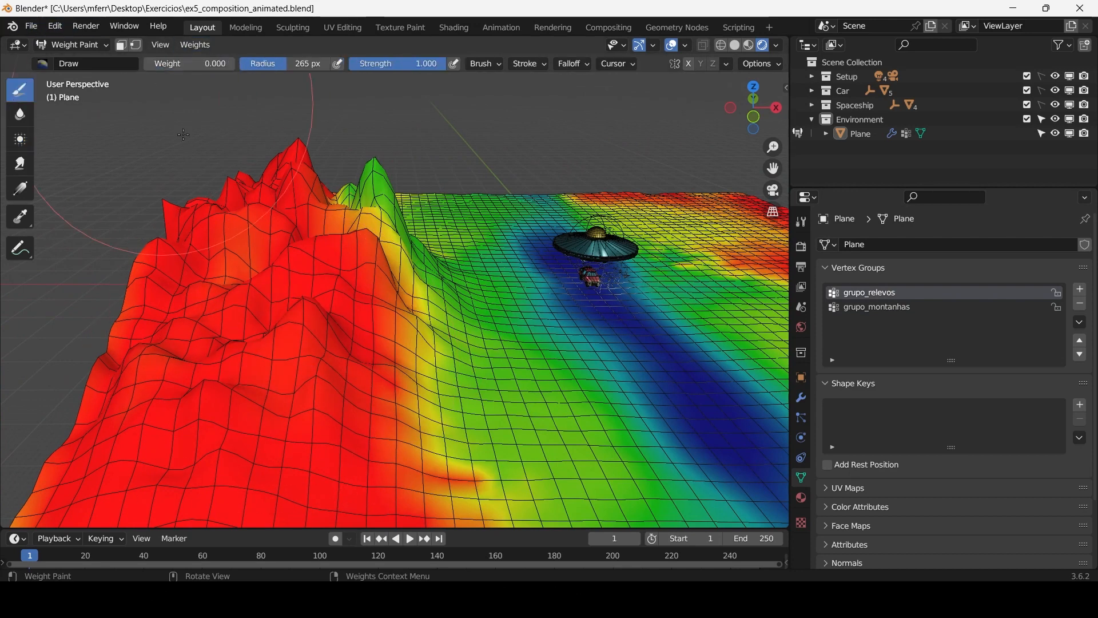
{"action": "mouse_move", "coordinate": [437, 326]}
{"action": "left_mouse_down"}
{"action": "mouse_move", "coordinate": [289, 335]}
{"action": "mouse_move", "coordinate": [193, 388]}
{"action": "mouse_move", "coordinate": [190, 409]}
{"action": "left_mouse_up"}
{"action": "scroll", "coordinate": [353, 321], "scroll_direction": "down", "scroll_amount": 2}
{"action": "middle_click_drag", "start_coordinate": [375, 311], "coordinate": [358, 284]}
{"action": "scroll", "coordinate": [359, 284], "scroll_direction": "up", "scroll_amount": 2}
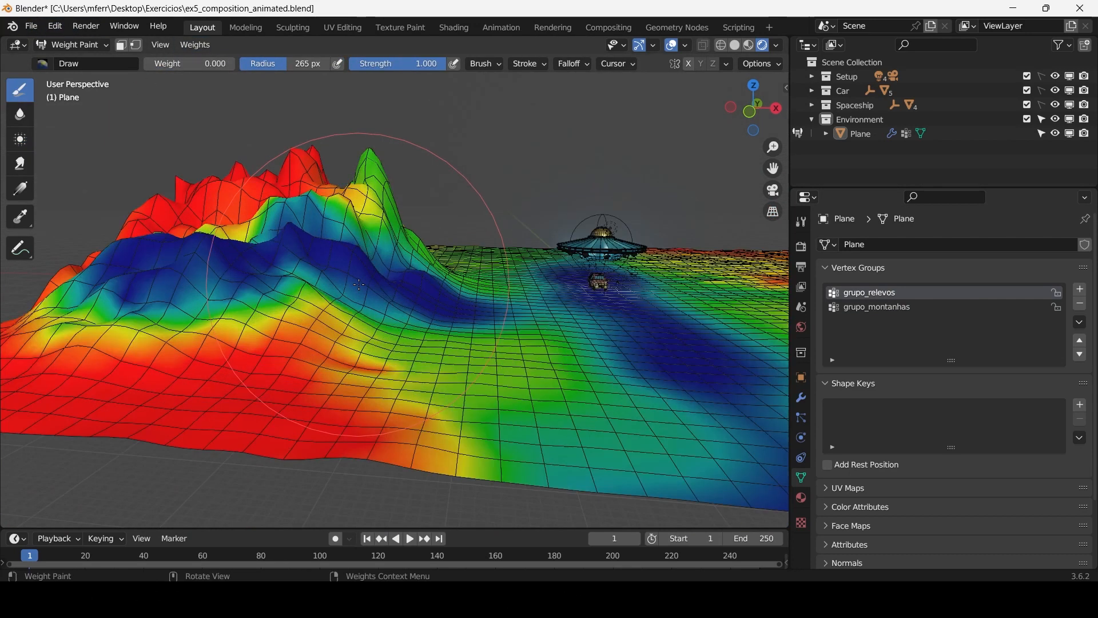
Try painting zero weight over the mountains in grupo_montanhas, and undo the test strokes in both vertex groups.
{"action": "left_click", "coordinate": [892, 307]}
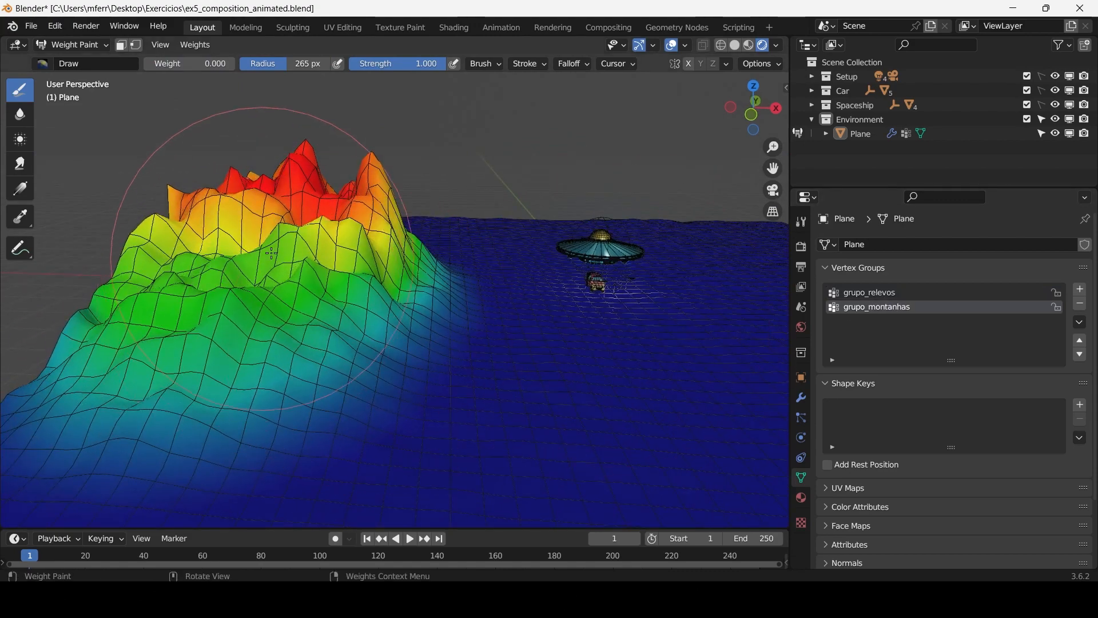
{"action": "mouse_move", "coordinate": [271, 253]}
{"action": "left_mouse_down"}
{"action": "mouse_move", "coordinate": [463, 340]}
{"action": "mouse_move", "coordinate": [401, 303]}
{"action": "left_mouse_up"}
{"action": "scroll", "coordinate": [400, 303], "scroll_direction": "down", "scroll_amount": 2}
{"action": "mouse_move", "coordinate": [475, 283]}
{"action": "middle_mouse_down"}
{"action": "mouse_move", "coordinate": [344, 288]}
{"action": "mouse_move", "coordinate": [468, 299]}
{"action": "mouse_move", "coordinate": [412, 318]}
{"action": "middle_mouse_up"}
{"action": "key", "text": "ctrl+z"}
{"action": "key", "text": "ctrl+z"}
{"action": "key", "text": "ctrl+z"}
{"action": "scroll", "coordinate": [468, 299], "scroll_direction": "up", "scroll_amount": 1}
Extend the mountain range along the plane's edge by painting grupo_montanhas with the Draw brush at weight 0.790.
{"action": "left_click", "coordinate": [887, 305]}
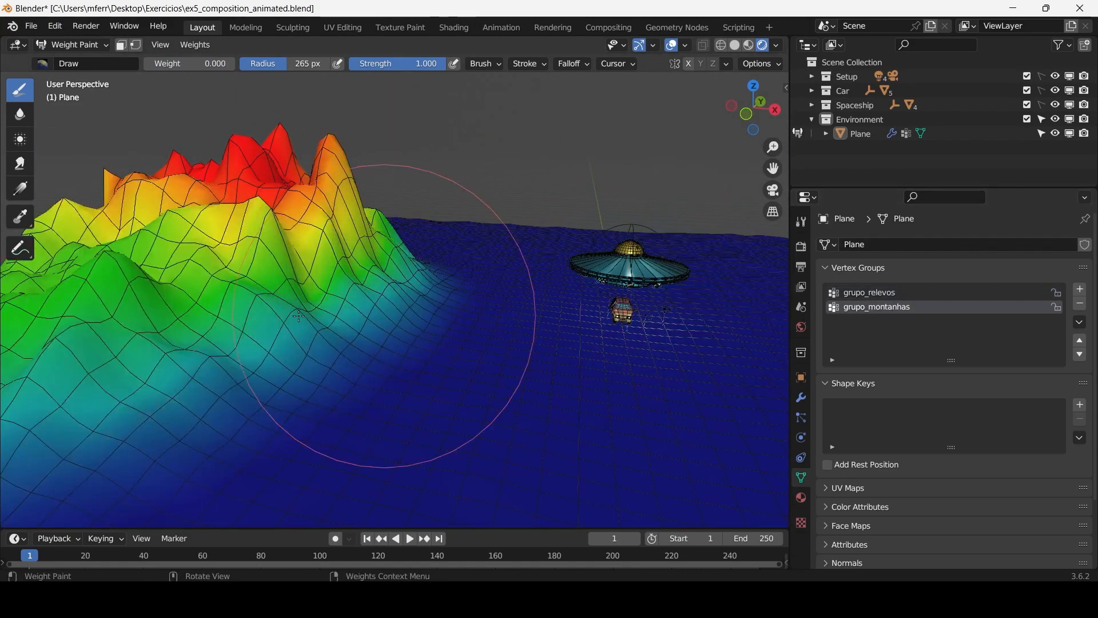
{"action": "mouse_move", "coordinate": [299, 315]}
{"action": "middle_mouse_down"}
{"action": "mouse_move", "coordinate": [394, 294]}
{"action": "mouse_move", "coordinate": [458, 270]}
{"action": "mouse_move", "coordinate": [410, 277]}
{"action": "mouse_move", "coordinate": [465, 259]}
{"action": "middle_mouse_up"}
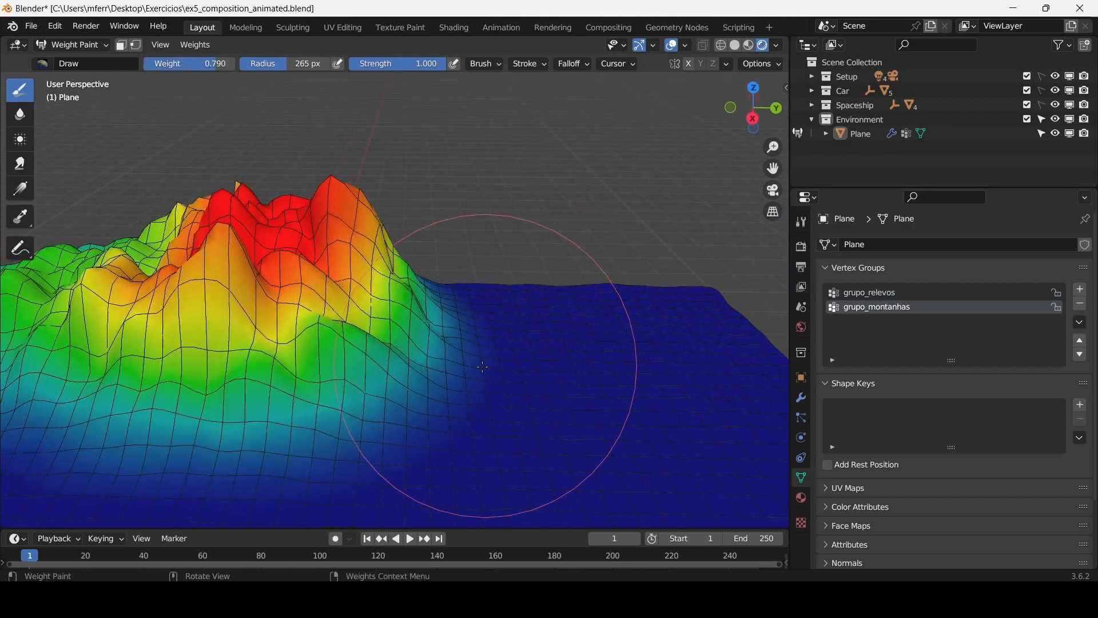
{"action": "mouse_move", "coordinate": [488, 346]}
{"action": "left_mouse_down"}
{"action": "mouse_move", "coordinate": [498, 325]}
{"action": "mouse_move", "coordinate": [684, 326]}
{"action": "left_mouse_up"}
{"action": "middle_click_drag", "start_coordinate": [666, 286], "coordinate": [544, 238], "text": "shift"}
{"action": "left_click_drag", "start_coordinate": [579, 269], "coordinate": [645, 268]}
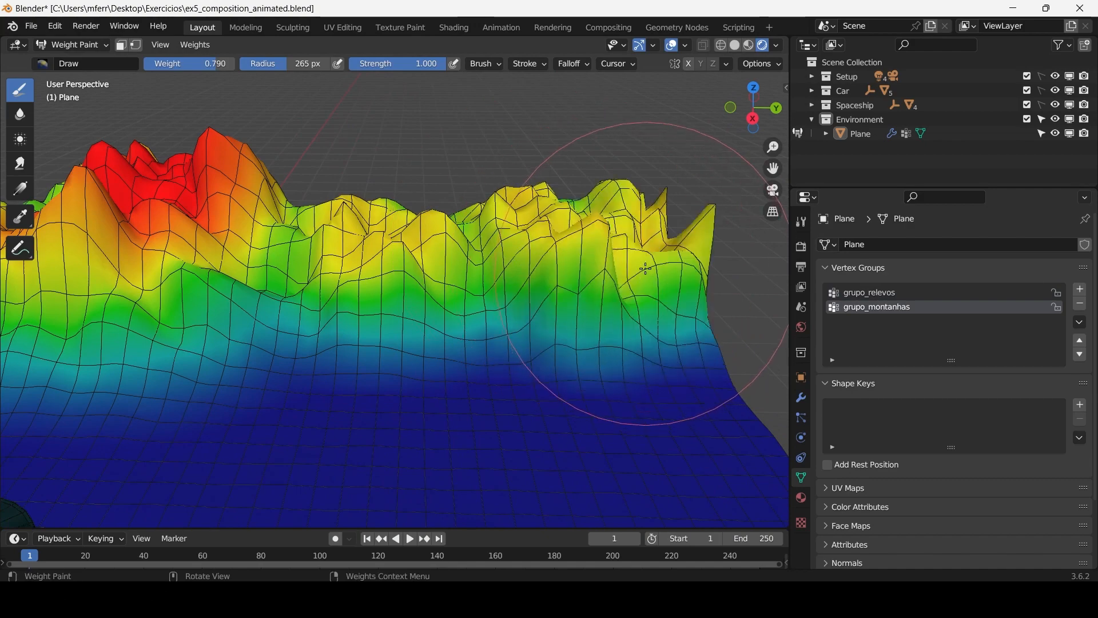
{"action": "middle_click_drag", "start_coordinate": [645, 268], "coordinate": [566, 256]}
{"action": "scroll", "coordinate": [400, 232], "scroll_direction": "down", "scroll_amount": 1}
{"action": "left_click_drag", "start_coordinate": [346, 218], "coordinate": [300, 215]}
{"action": "mouse_move", "coordinate": [300, 215]}
{"action": "middle_mouse_down"}
{"action": "mouse_move", "coordinate": [384, 237]}
{"action": "mouse_move", "coordinate": [451, 194]}
{"action": "middle_mouse_up"}
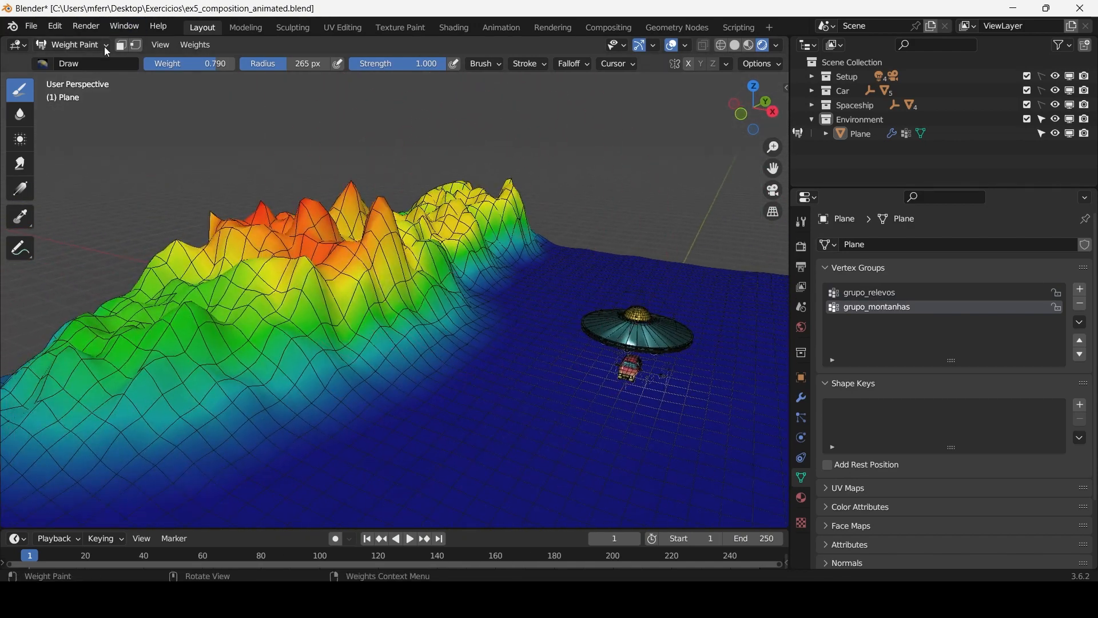
Rename the two Displace modifiers Displace_relevos and Displace_montanhas, matching each one's vertex group.
{"action": "left_click", "coordinate": [802, 398]}
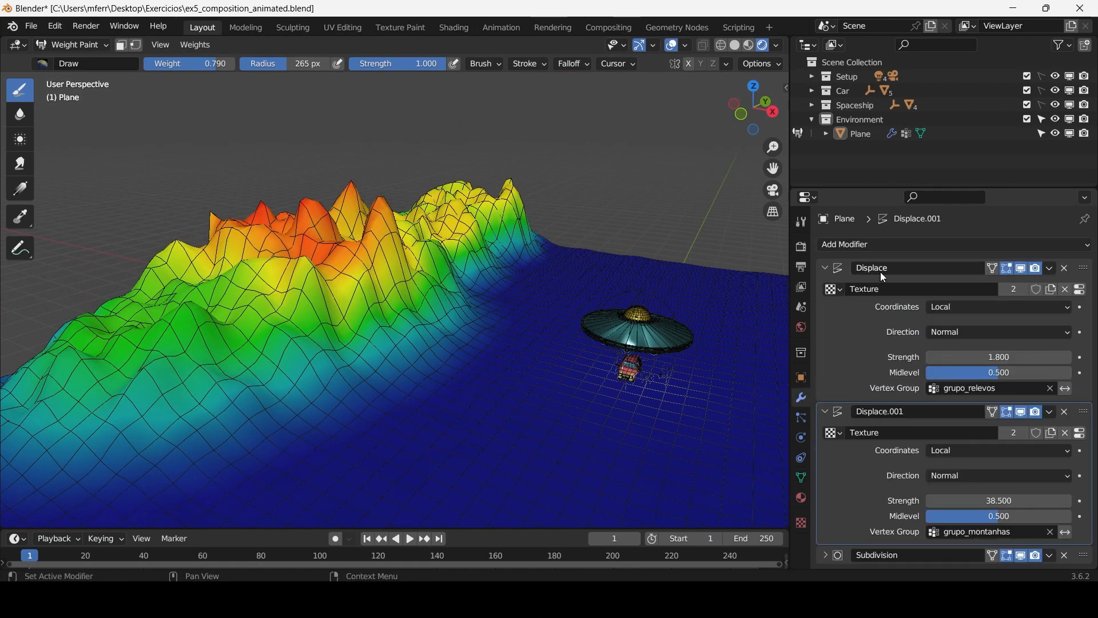
{"action": "left_click", "coordinate": [823, 268]}
{"action": "left_click", "coordinate": [824, 286]}
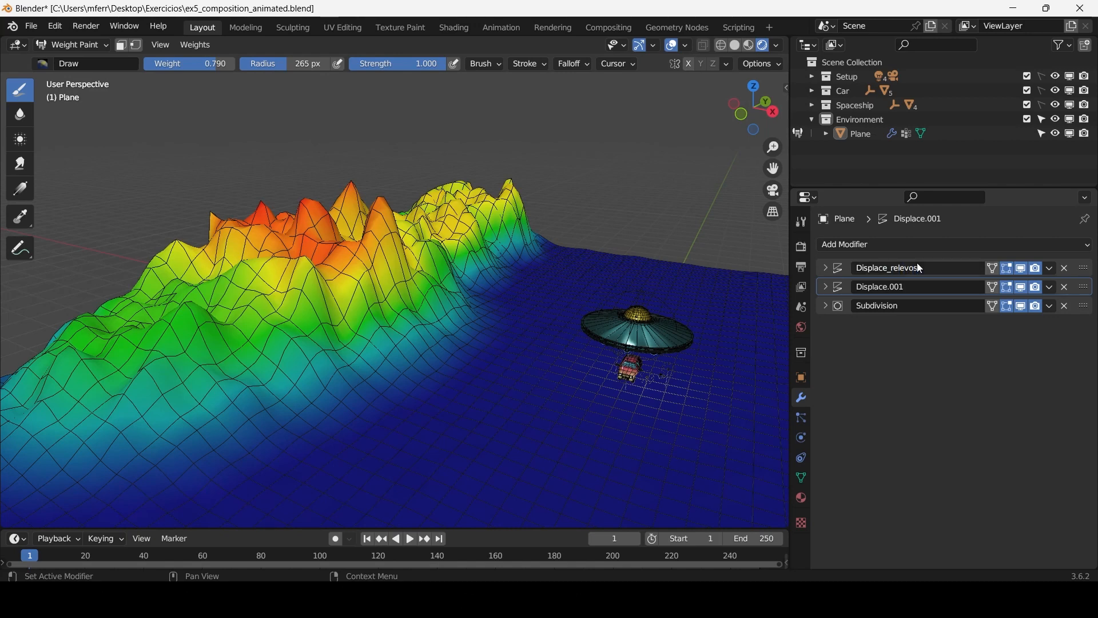
{"action": "double_click", "coordinate": [911, 287]}
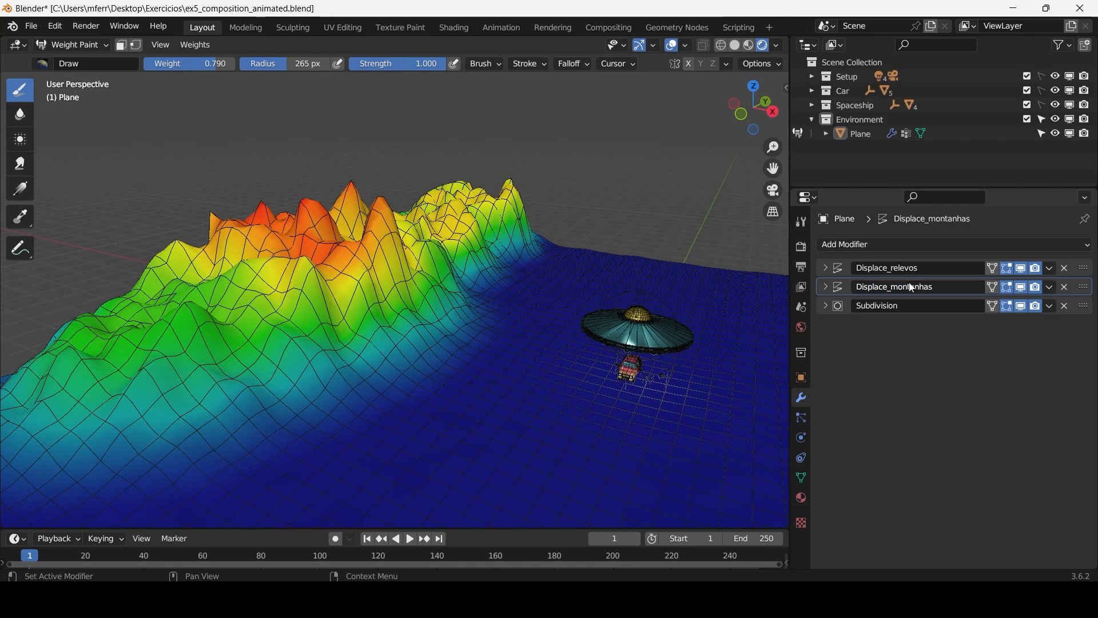
Move Displace_montanhas above Displace_relevos in the stack and disable Displace_relevos in the viewport.
{"action": "left_click_drag", "start_coordinate": [1084, 287], "coordinate": [1083, 267]}
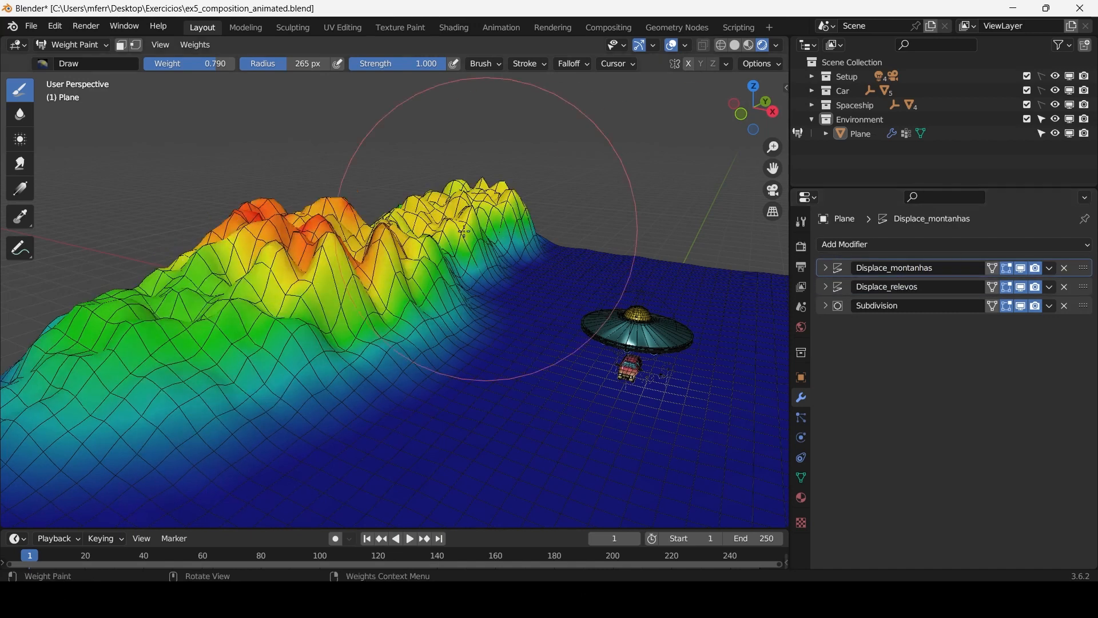
{"action": "middle_click_drag", "start_coordinate": [466, 257], "coordinate": [506, 269]}
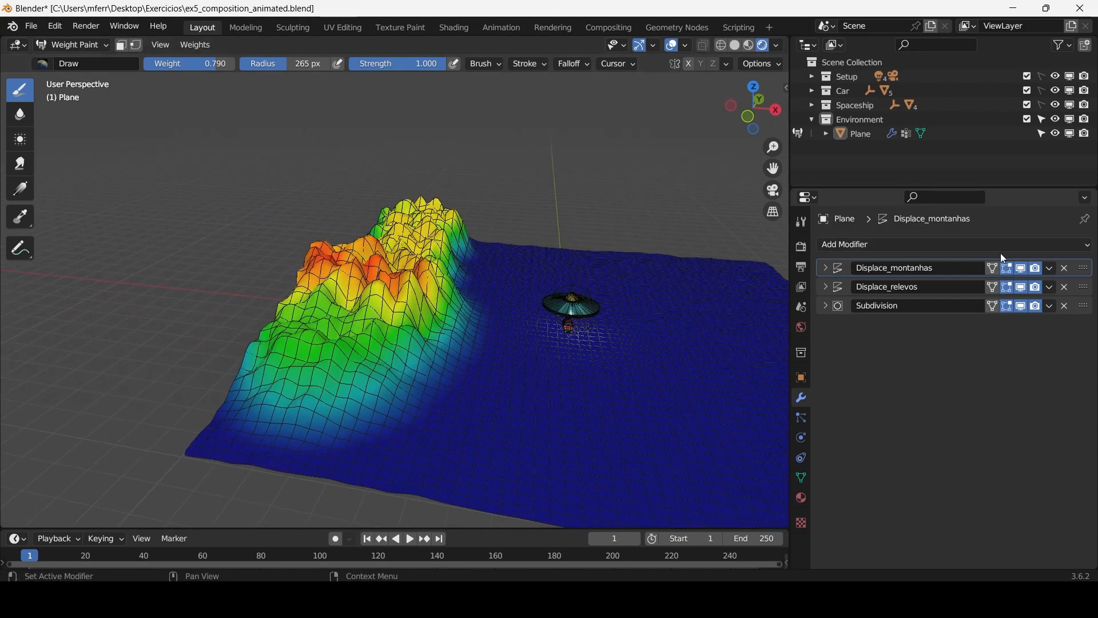
{"action": "left_click", "coordinate": [1023, 288]}
{"action": "middle_click_drag", "start_coordinate": [535, 350], "coordinate": [422, 274]}
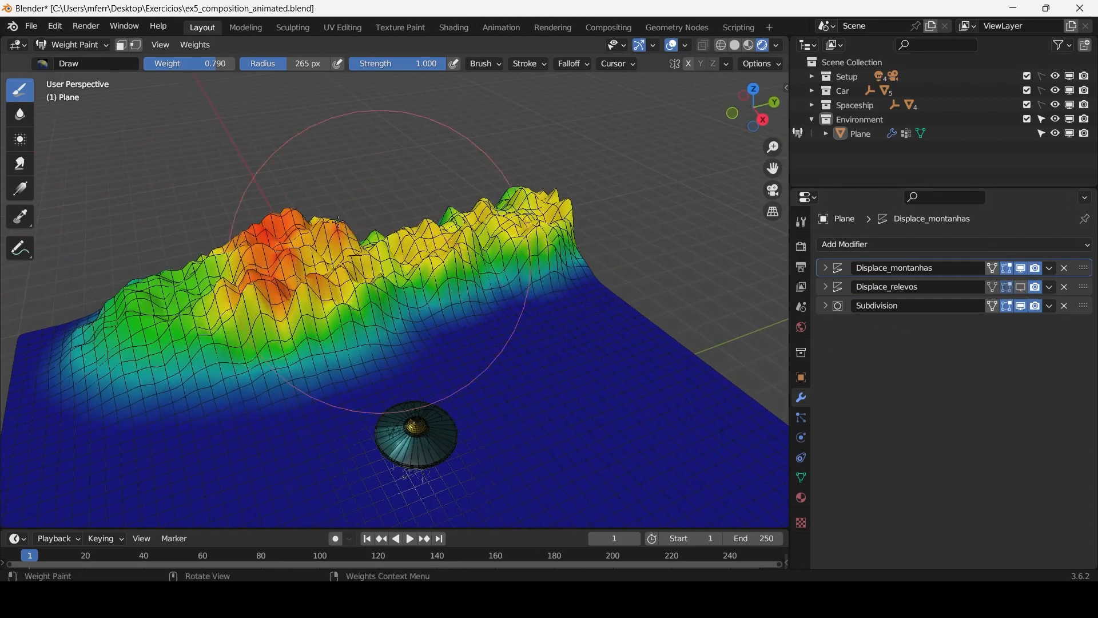
{"action": "scroll", "coordinate": [399, 259], "scroll_direction": "up", "scroll_amount": 4}
{"action": "scroll", "coordinate": [505, 294], "scroll_direction": "down", "scroll_amount": 2}
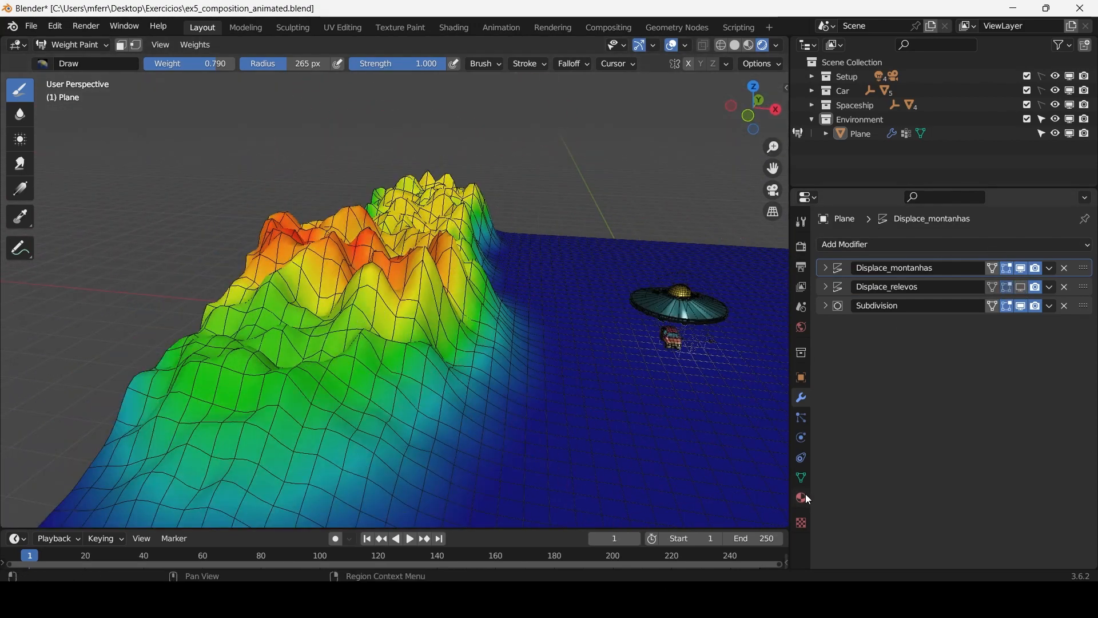
Set the contrast of the plane's Clouds displacement texture to 2.980.
{"action": "left_click", "coordinate": [801, 522]}
{"action": "scroll", "coordinate": [893, 416], "scroll_direction": "down", "scroll_amount": 5}
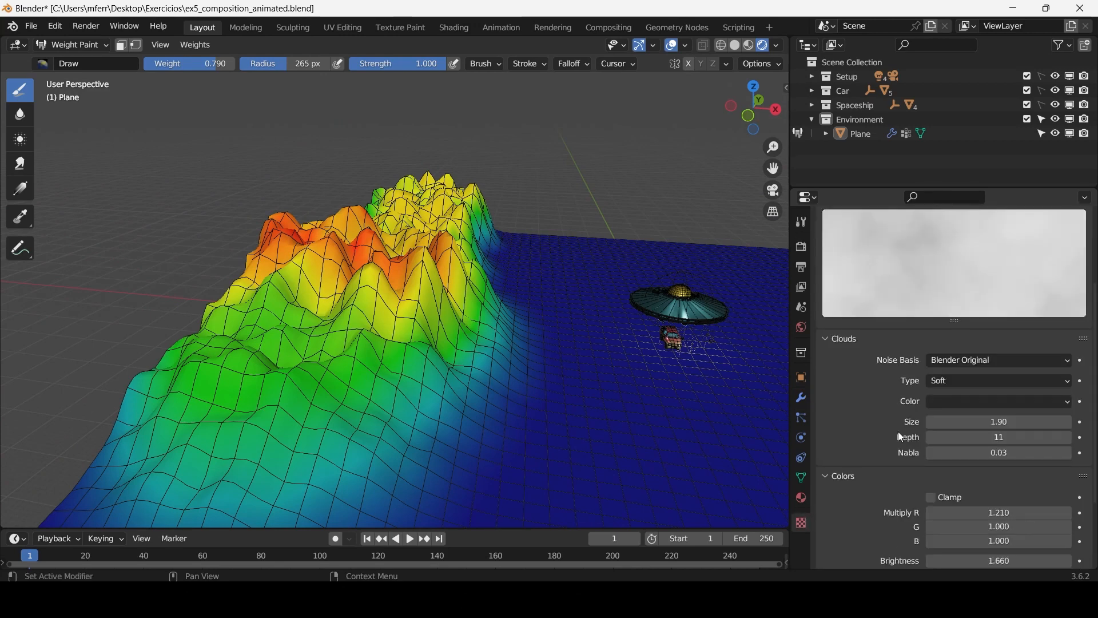
{"action": "scroll", "coordinate": [902, 469], "scroll_direction": "down", "scroll_amount": 4}
{"action": "mouse_move", "coordinate": [951, 481]}
{"action": "left_mouse_down"}
{"action": "mouse_move", "coordinate": [978, 482]}
{"action": "mouse_move", "coordinate": [943, 482]}
{"action": "left_mouse_up"}
Set the Clouds texture's size to 1.28 and its brightness to 1.180.
{"action": "scroll", "coordinate": [897, 397], "scroll_direction": "up", "scroll_amount": 6}
{"action": "scroll", "coordinate": [897, 397], "scroll_direction": "down", "scroll_amount": 4}
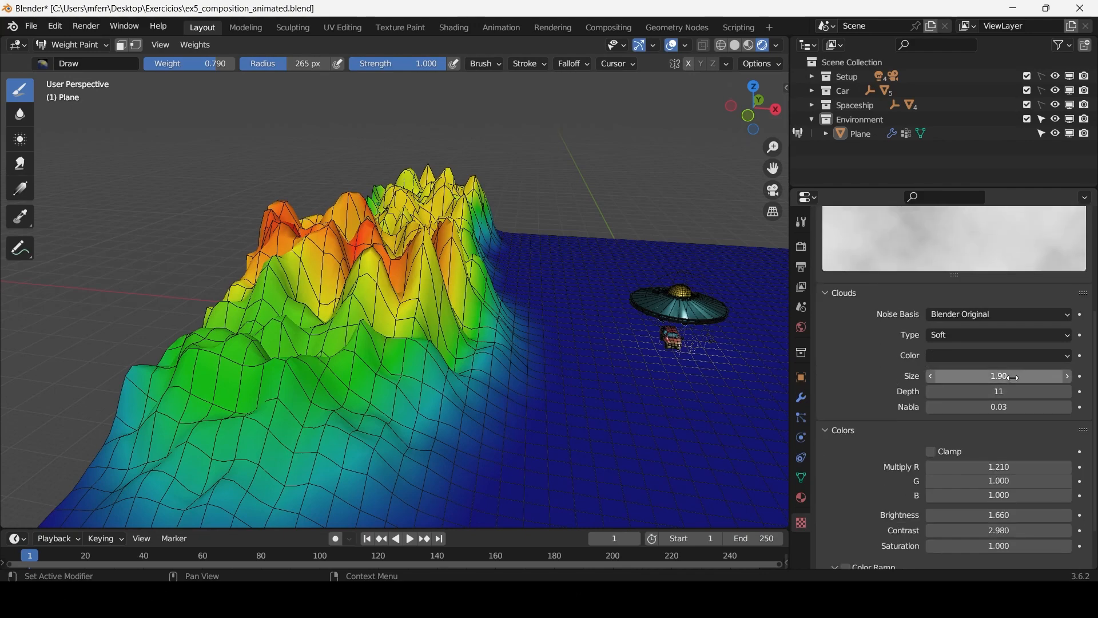
{"action": "mouse_move", "coordinate": [972, 376]}
{"action": "left_mouse_down"}
{"action": "mouse_move", "coordinate": [938, 376]}
{"action": "mouse_move", "coordinate": [956, 376]}
{"action": "left_mouse_up"}
{"action": "scroll", "coordinate": [891, 404], "scroll_direction": "up", "scroll_amount": 4}
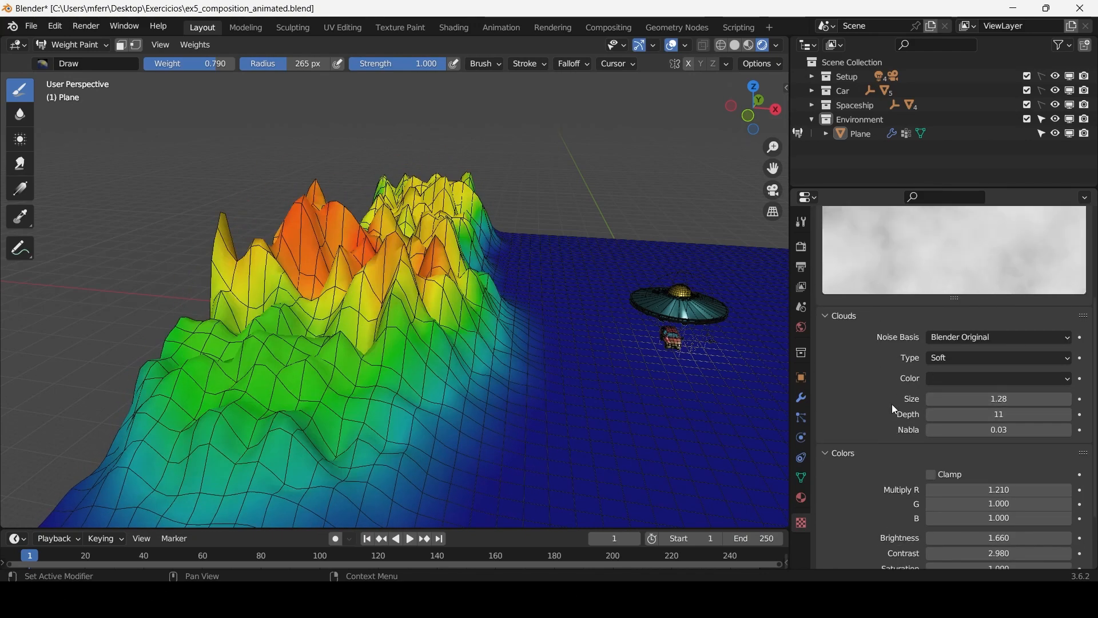
{"action": "scroll", "coordinate": [890, 410], "scroll_direction": "down", "scroll_amount": 4}
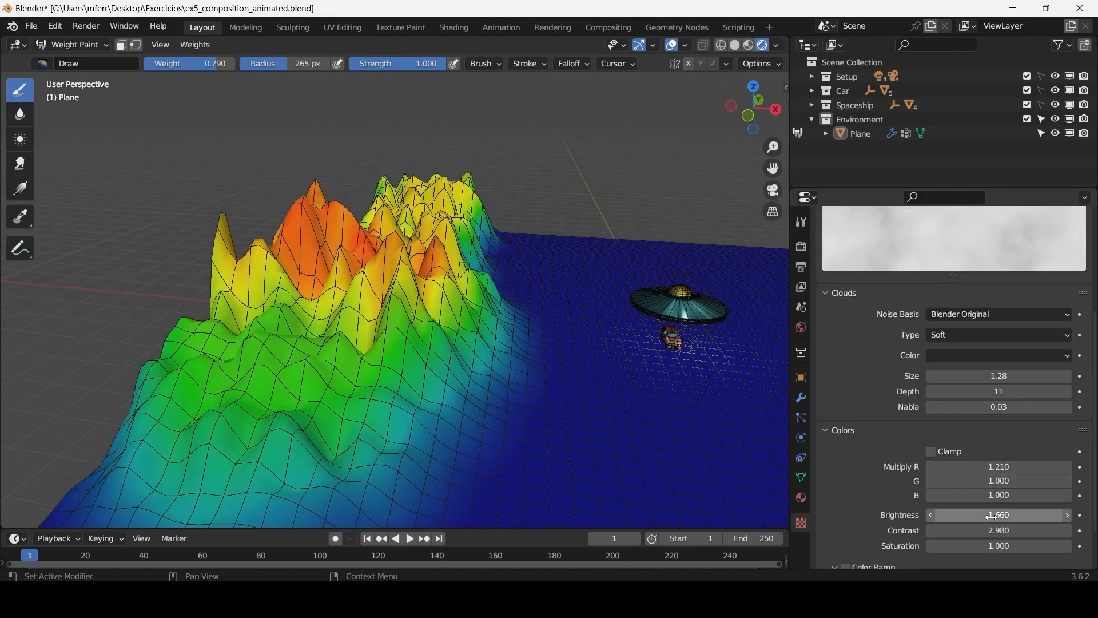
{"action": "left_click_drag", "start_coordinate": [999, 514], "coordinate": [946, 515]}
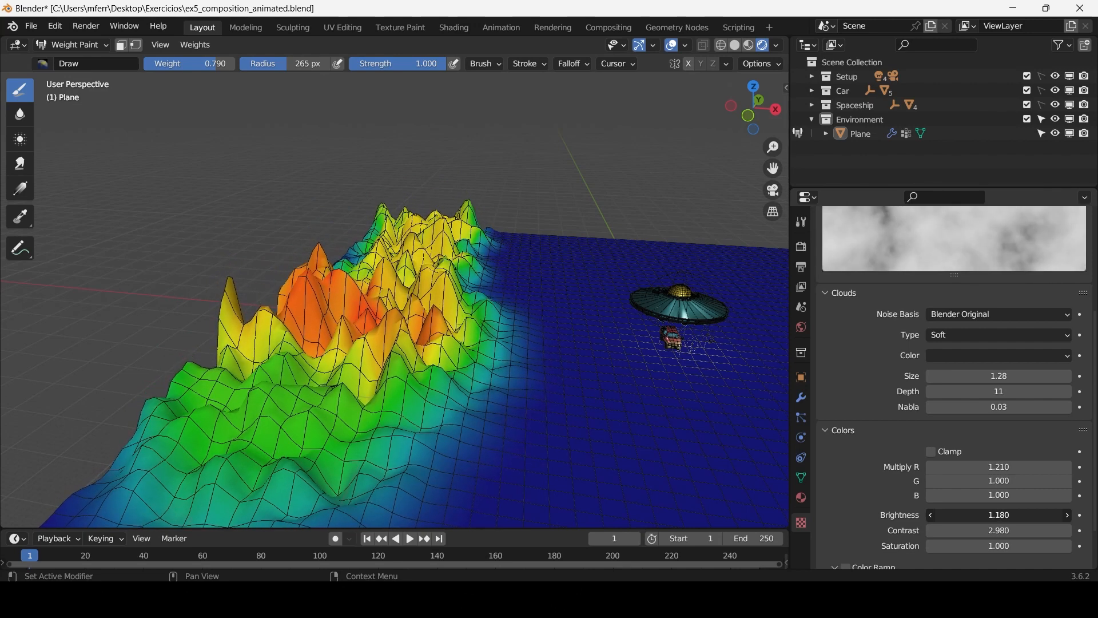
Set the Displace_montanhas modifier's strength to 45.200 and its midlevel to 0.263.
{"action": "left_click", "coordinate": [801, 498]}
{"action": "left_click", "coordinate": [803, 398]}
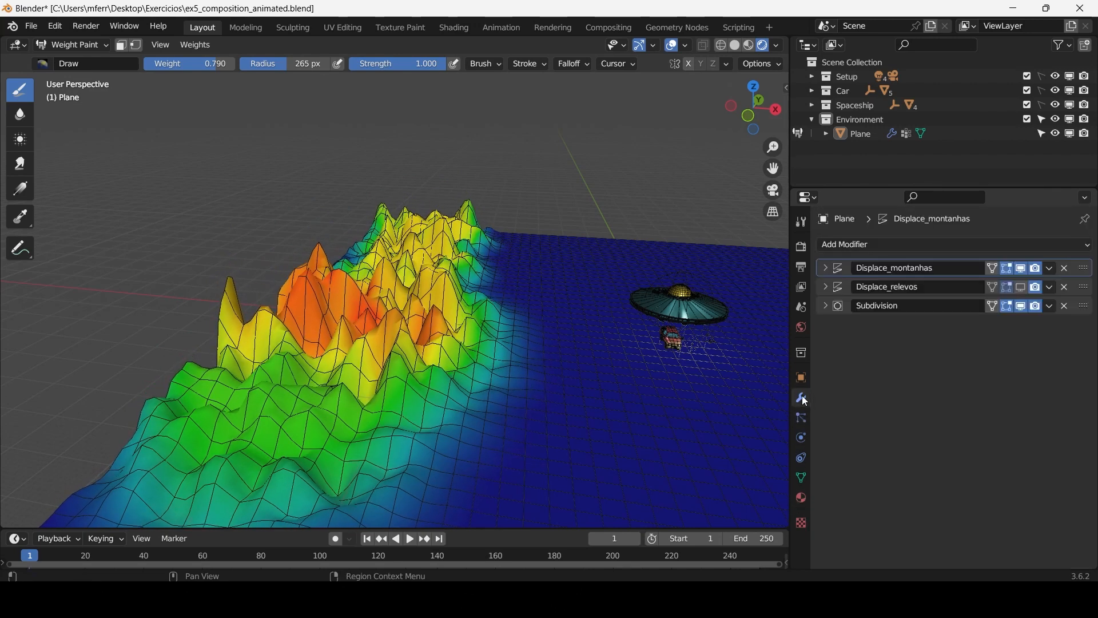
{"action": "left_click", "coordinate": [822, 270]}
{"action": "mouse_move", "coordinate": [966, 357]}
{"action": "left_mouse_down"}
{"action": "mouse_move", "coordinate": [995, 358]}
{"action": "mouse_move", "coordinate": [904, 358]}
{"action": "mouse_move", "coordinate": [995, 357]}
{"action": "mouse_move", "coordinate": [916, 371]}
{"action": "mouse_move", "coordinate": [964, 373]}
{"action": "left_mouse_up"}
Paint higher peaks on the far part of the mountain range with brush weight 1.000 and radius 150 px.
{"action": "middle_click_drag", "start_coordinate": [297, 257], "coordinate": [183, 309]}
{"action": "left_click_drag", "start_coordinate": [608, 267], "coordinate": [408, 228]}
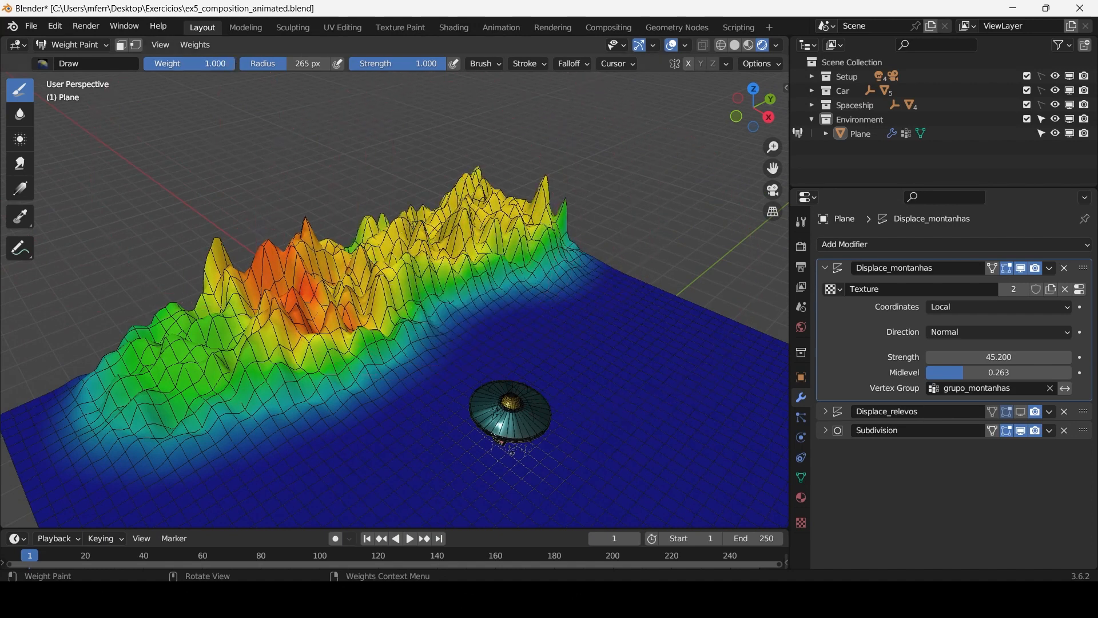
{"action": "key", "text": "f"}
{"action": "left_click", "coordinate": [487, 192]}
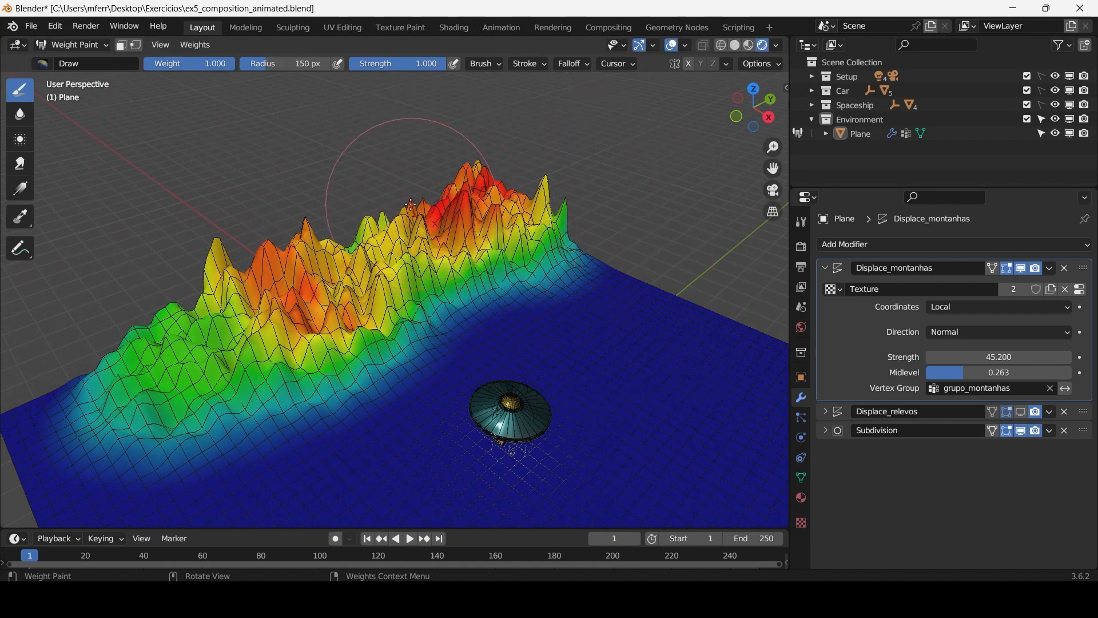
Paint a second full-weight mountain range along the plane's opposite edge, keeping a flat valley around the spaceship.
{"action": "mouse_move", "coordinate": [411, 204]}
{"action": "middle_mouse_down"}
{"action": "mouse_move", "coordinate": [496, 152]}
{"action": "mouse_move", "coordinate": [524, 166]}
{"action": "mouse_move", "coordinate": [544, 140]}
{"action": "middle_mouse_up"}
{"action": "mouse_move", "coordinate": [544, 139]}
{"action": "left_mouse_down"}
{"action": "mouse_move", "coordinate": [559, 221]}
{"action": "mouse_move", "coordinate": [535, 246]}
{"action": "mouse_move", "coordinate": [559, 405]}
{"action": "left_mouse_up"}
{"action": "middle_click_drag", "start_coordinate": [559, 405], "coordinate": [466, 180]}
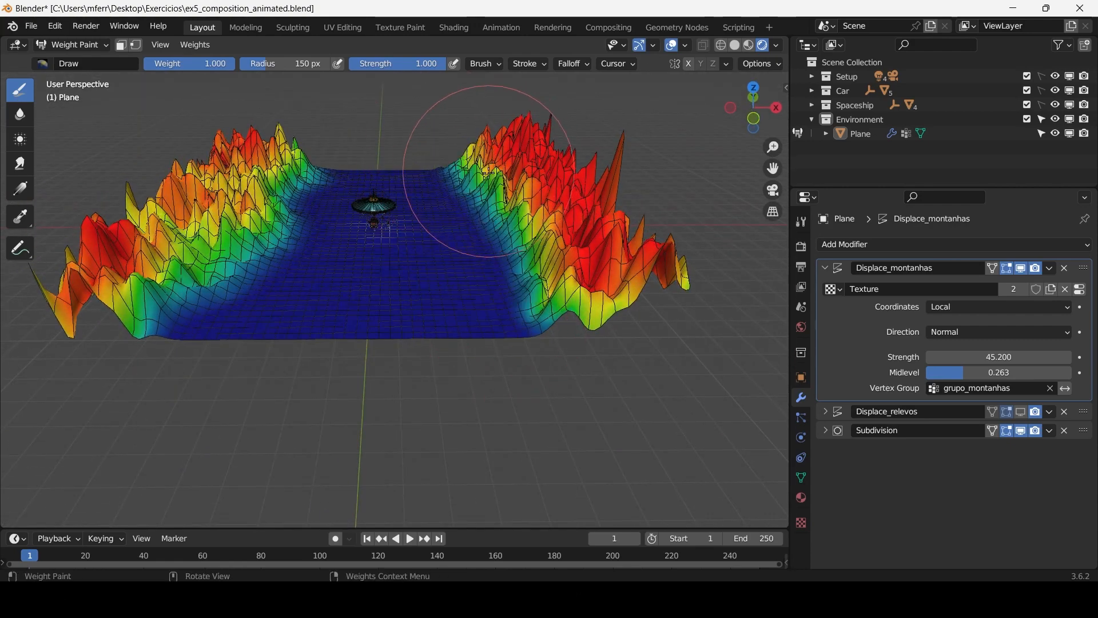
{"action": "middle_click_drag", "start_coordinate": [490, 135], "coordinate": [459, 164]}
{"action": "mouse_move", "coordinate": [503, 378]}
{"action": "middle_mouse_down"}
{"action": "mouse_move", "coordinate": [504, 273]}
{"action": "mouse_move", "coordinate": [466, 171]}
{"action": "middle_mouse_up"}
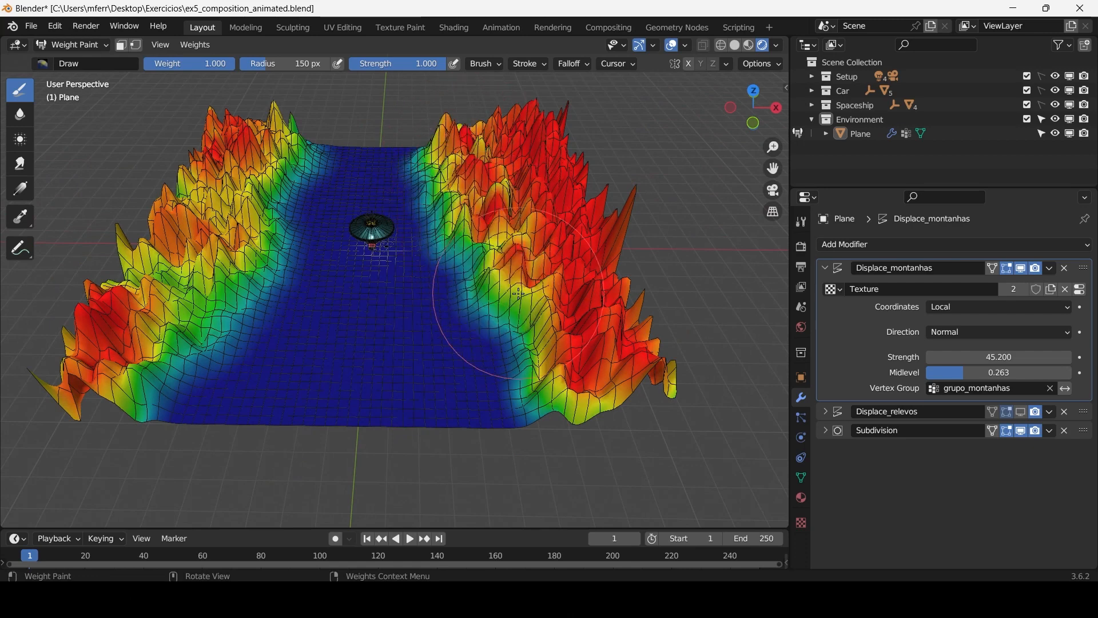
Enlarge the brush radius to 249 px and paint extra full-weight peaks at the near end of the first mountain range.
{"action": "scroll", "coordinate": [454, 319], "scroll_direction": "up", "scroll_amount": 3}
{"action": "key", "text": "f"}
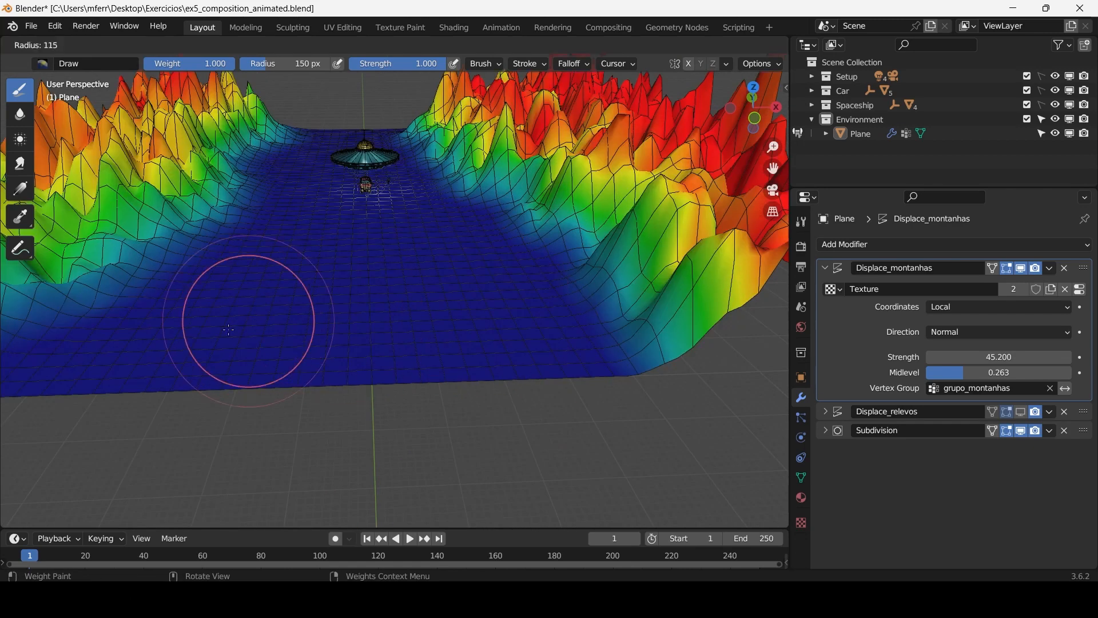
{"action": "left_click", "coordinate": [230, 318]}
{"action": "scroll", "coordinate": [230, 317], "scroll_direction": "down", "scroll_amount": 1}
{"action": "middle_click_drag", "start_coordinate": [230, 317], "coordinate": [221, 366]}
{"action": "left_click_drag", "start_coordinate": [193, 424], "coordinate": [160, 427]}
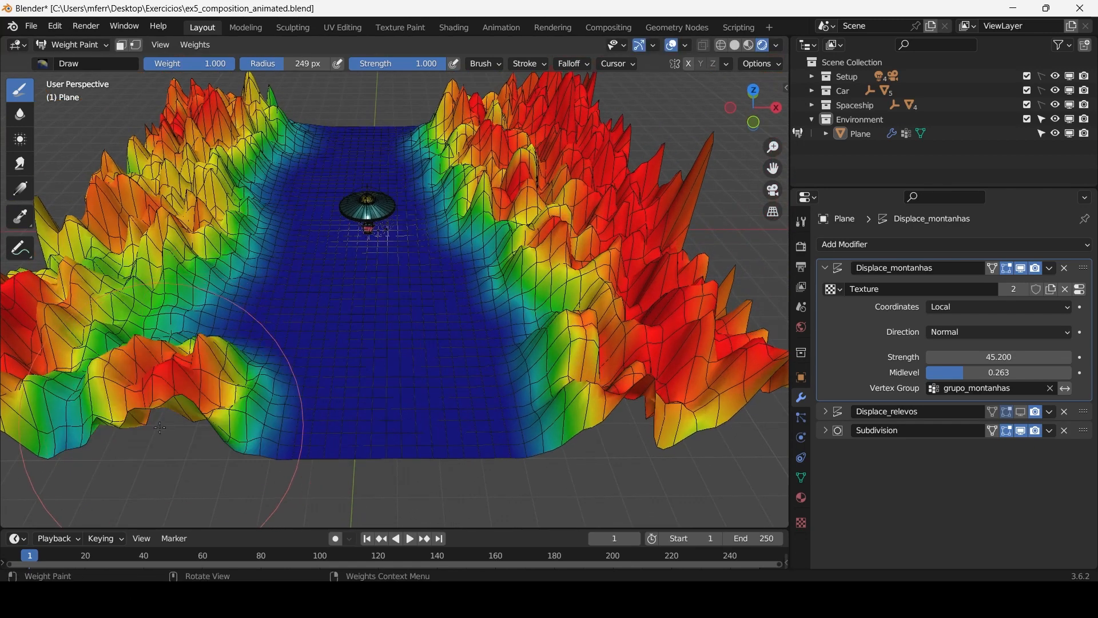
{"action": "key", "text": "ctrl+z"}
{"action": "left_click", "coordinate": [222, 393]}
{"action": "left_click", "coordinate": [224, 320]}
{"action": "mouse_move", "coordinate": [225, 335]}
{"action": "middle_mouse_down"}
{"action": "mouse_move", "coordinate": [251, 303]}
{"action": "mouse_move", "coordinate": [583, 360]}
{"action": "middle_mouse_up"}
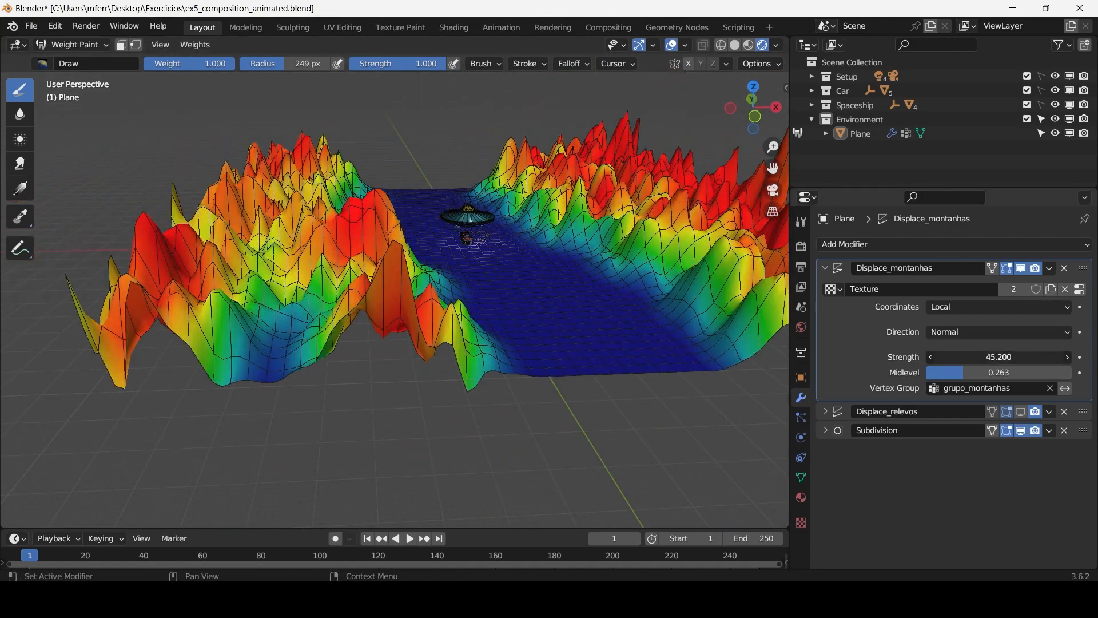
Set the Displace_montanhas strength to 42.400 and its midlevel to 0.5.
{"action": "mouse_move", "coordinate": [998, 357]}
{"action": "left_mouse_down"}
{"action": "mouse_move", "coordinate": [983, 357]}
{"action": "mouse_move", "coordinate": [1001, 372]}
{"action": "mouse_move", "coordinate": [1049, 372]}
{"action": "mouse_move", "coordinate": [988, 373]}
{"action": "left_mouse_up"}
{"action": "left_click", "coordinate": [989, 373]}
{"action": "type", "text": ".5"}
{"action": "key", "text": "Return"}
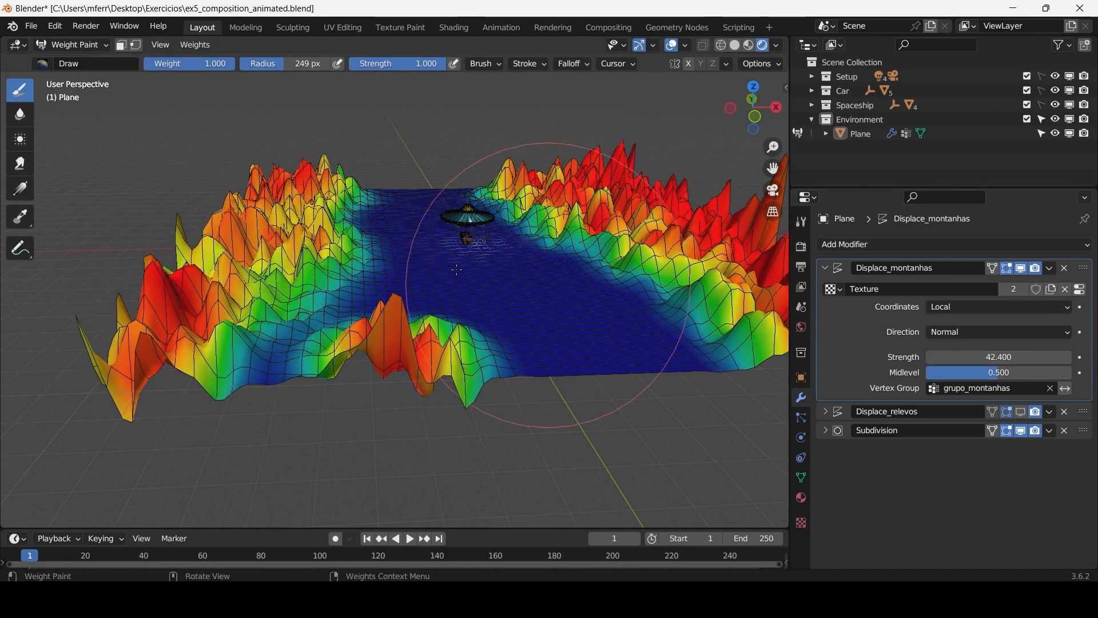
Try the Displace_montanhas midlevel at 1.000 and at 0.000, checking the valley and mountains around the spaceship.
{"action": "mouse_move", "coordinate": [344, 394]}
{"action": "middle_mouse_down"}
{"action": "mouse_move", "coordinate": [279, 391]}
{"action": "mouse_move", "coordinate": [287, 372]}
{"action": "middle_mouse_up"}
{"action": "left_click_drag", "start_coordinate": [999, 372], "coordinate": [1071, 373]}
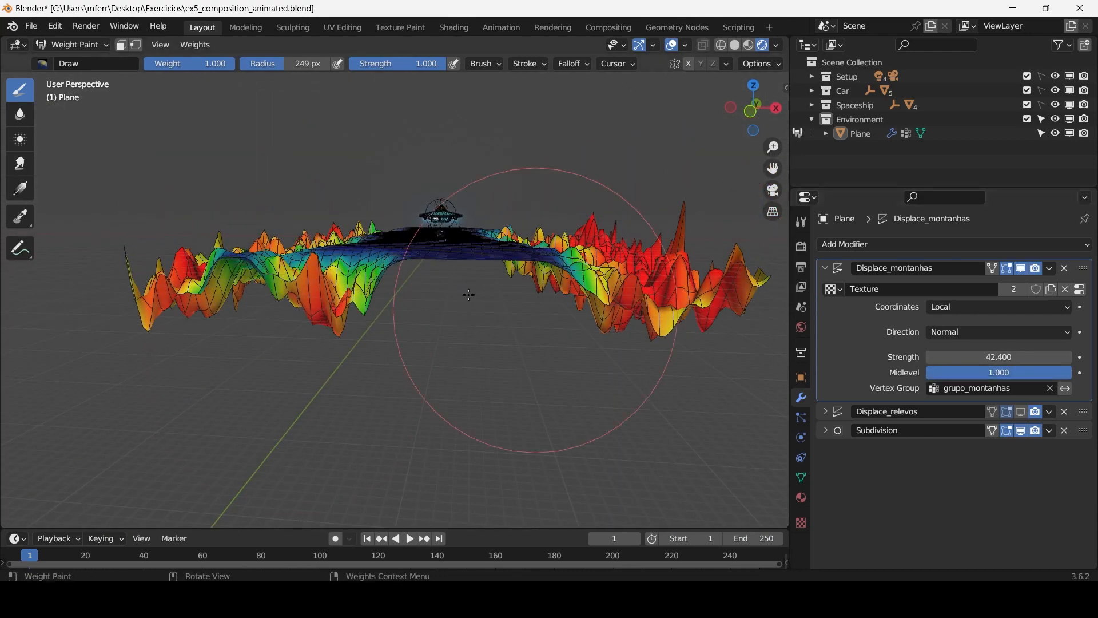
{"action": "scroll", "coordinate": [523, 300], "scroll_direction": "up", "scroll_amount": 4}
{"action": "mouse_move", "coordinate": [464, 246]}
{"action": "middle_mouse_down", "text": "shift"}
{"action": "mouse_move", "coordinate": [446, 268]}
{"action": "mouse_move", "coordinate": [481, 240]}
{"action": "middle_mouse_up", "text": "shift"}
{"action": "scroll", "coordinate": [441, 267], "scroll_direction": "down", "scroll_amount": 1}
{"action": "scroll", "coordinate": [484, 236], "scroll_direction": "down", "scroll_amount": 1}
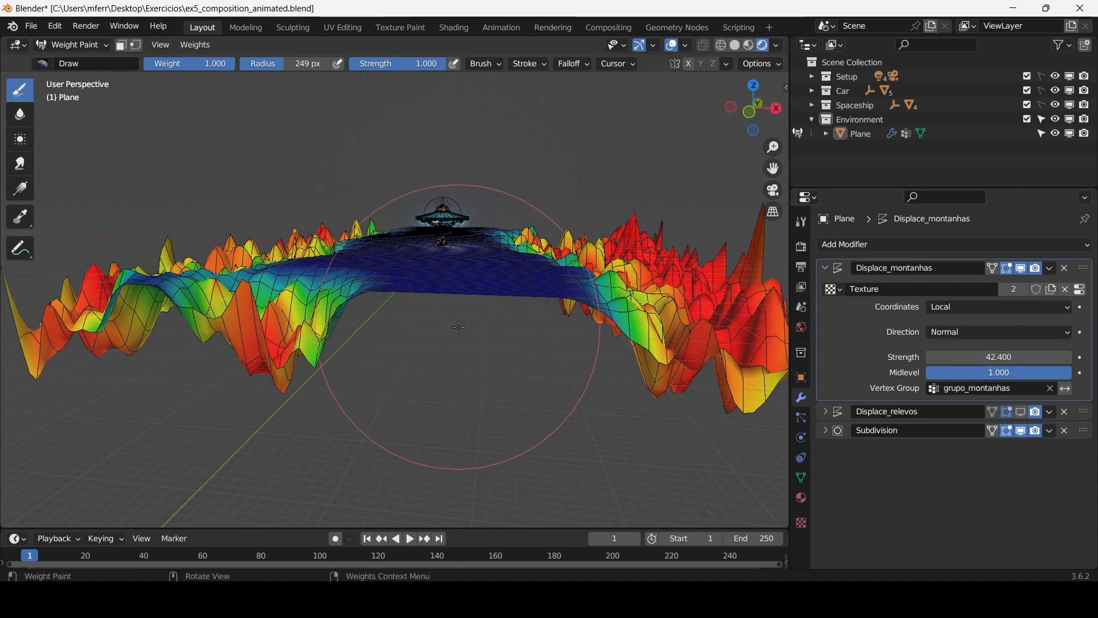
{"action": "left_click_drag", "start_coordinate": [1045, 373], "coordinate": [903, 373]}
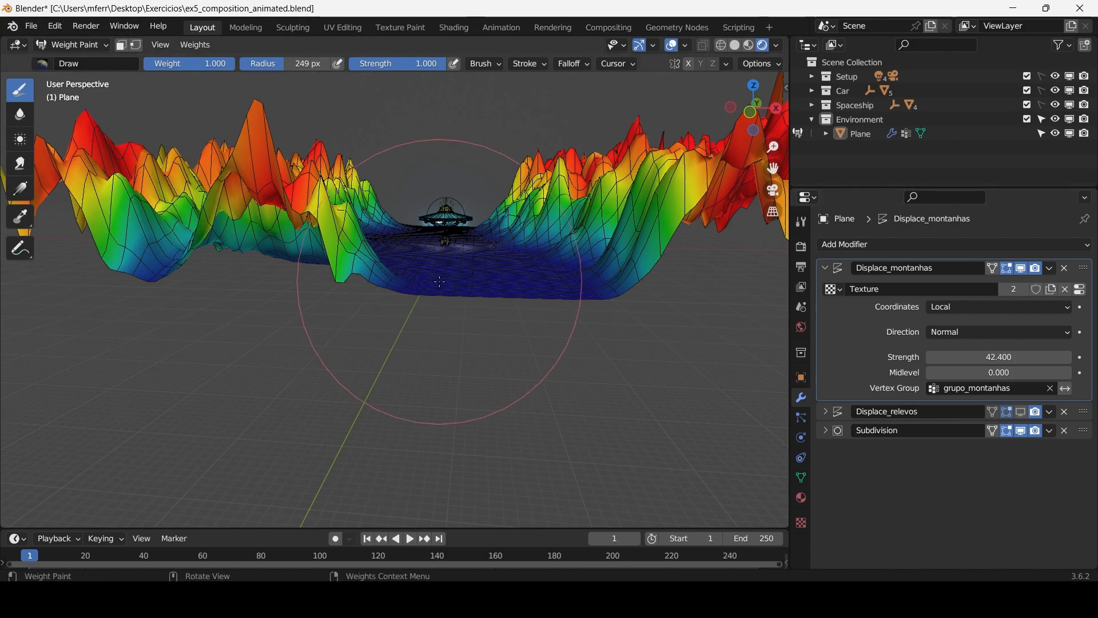
{"action": "scroll", "coordinate": [492, 269], "scroll_direction": "up", "scroll_amount": 7}
{"action": "scroll", "coordinate": [511, 265], "scroll_direction": "down", "scroll_amount": 2}
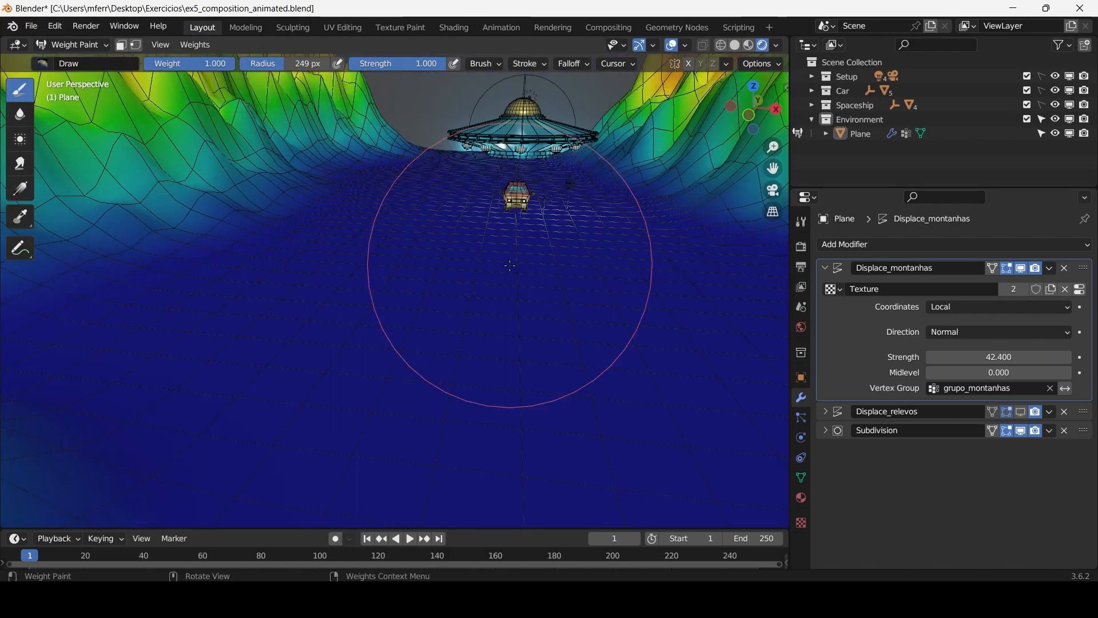
Set the Displace_montanhas strength to 20.100.
{"action": "scroll", "coordinate": [515, 260], "scroll_direction": "down", "scroll_amount": 5}
{"action": "middle_click_drag", "start_coordinate": [614, 200], "coordinate": [595, 281]}
{"action": "left_click_drag", "start_coordinate": [998, 357], "coordinate": [967, 356]}
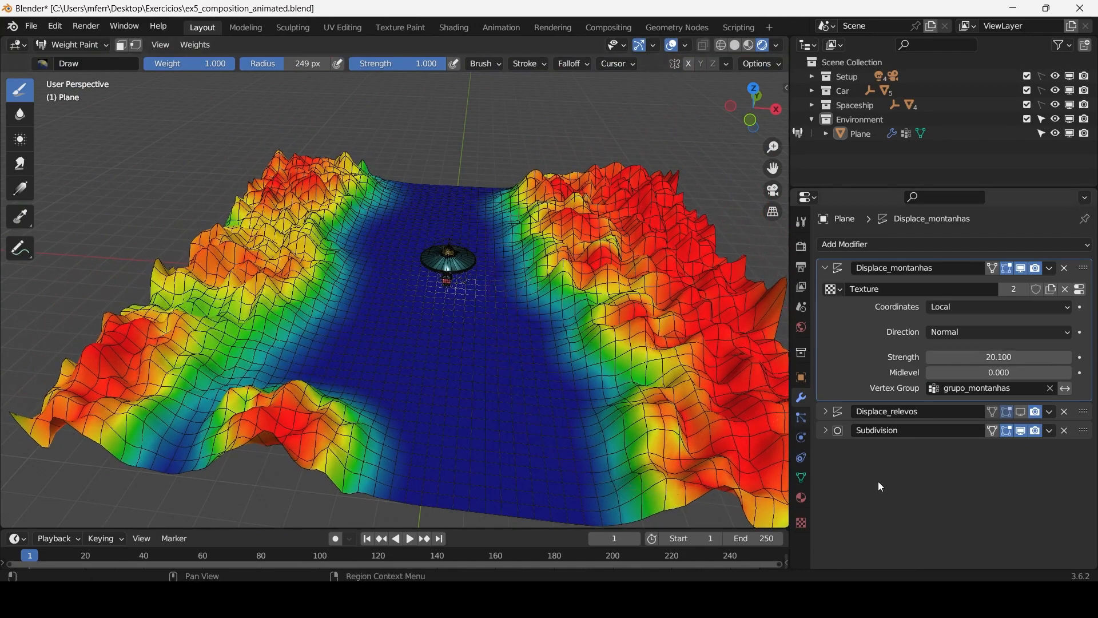
Compare the terrain with Subdivision and Displace_relevos toggled, and set the Displace_montanhas strength to 45.200 and midlevel to 0.263.
{"action": "left_click", "coordinate": [1020, 430]}
{"action": "mouse_move", "coordinate": [458, 297]}
{"action": "middle_mouse_down"}
{"action": "mouse_move", "coordinate": [454, 176]}
{"action": "mouse_move", "coordinate": [456, 297]}
{"action": "middle_mouse_up"}
{"action": "left_click", "coordinate": [1020, 412]}
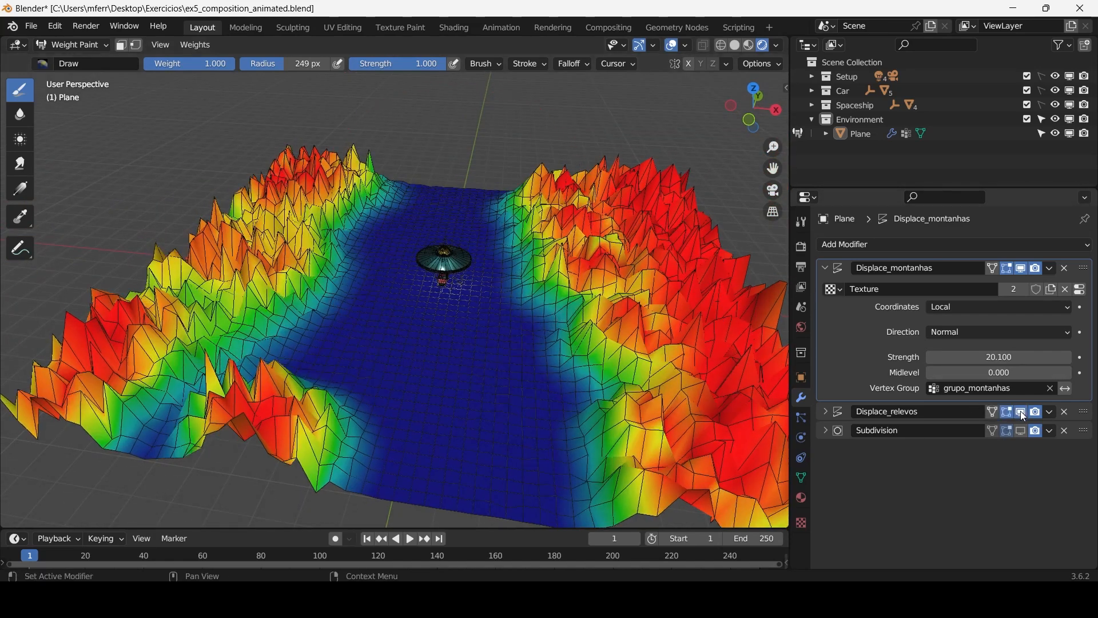
{"action": "left_click", "coordinate": [823, 410]}
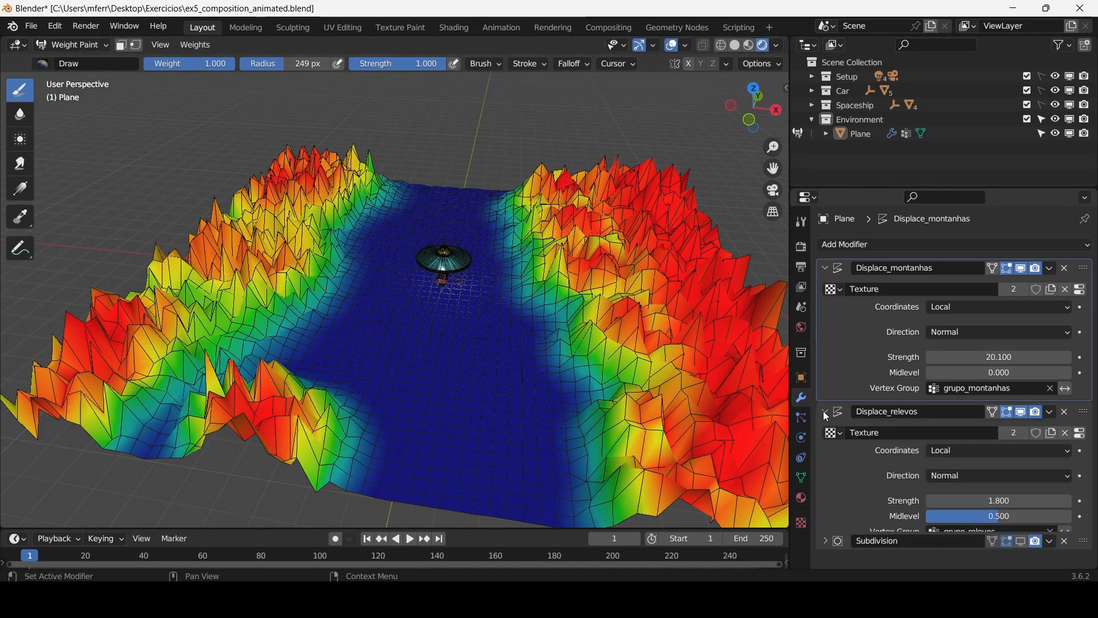
{"action": "left_click_drag", "start_coordinate": [998, 500], "coordinate": [1062, 501]}
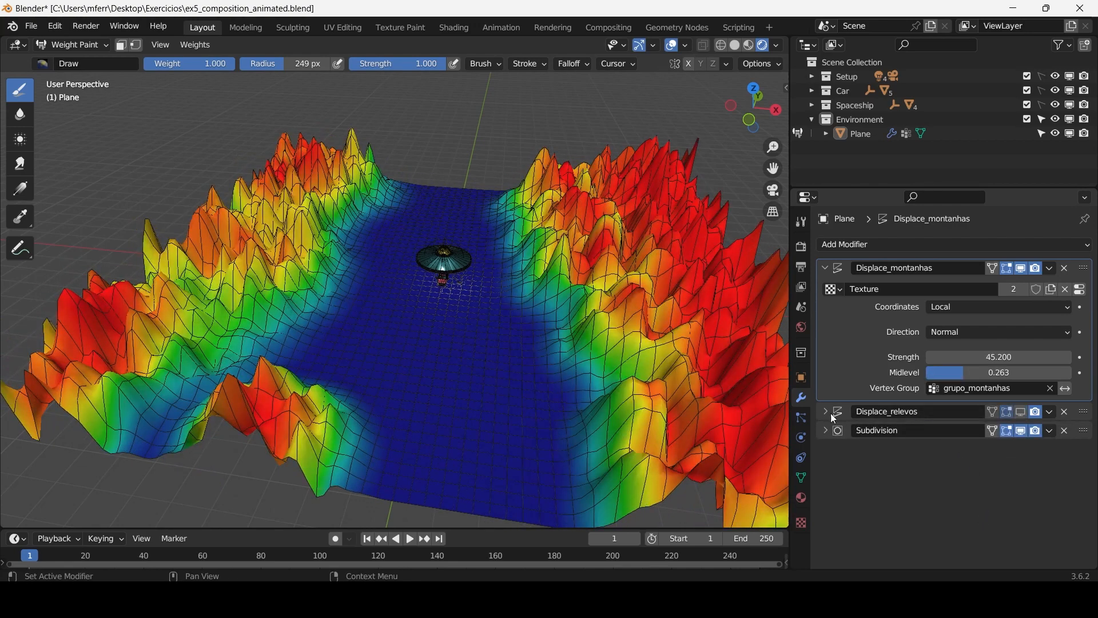
Make grupo_relevos the active vertex group and paint a full-weight relief patch beside the spaceship's valley with a 197 px brush radius.
{"action": "left_click", "coordinate": [824, 412]}
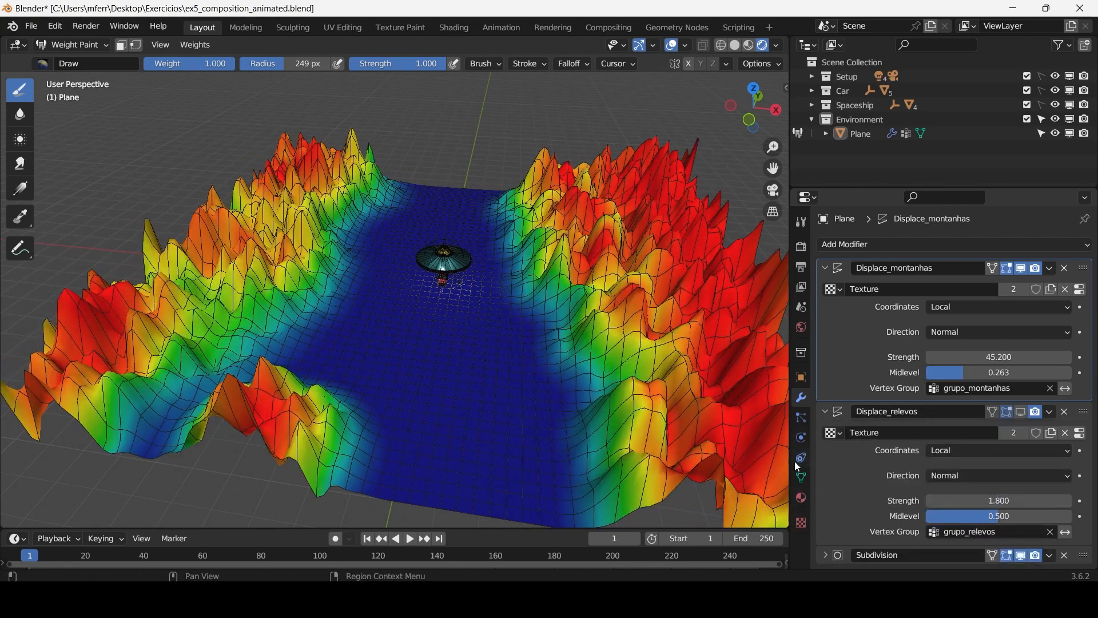
{"action": "left_click", "coordinate": [801, 477]}
{"action": "left_click", "coordinate": [909, 294]}
{"action": "mouse_move", "coordinate": [435, 252]}
{"action": "middle_mouse_down"}
{"action": "mouse_move", "coordinate": [400, 269]}
{"action": "mouse_move", "coordinate": [480, 258]}
{"action": "middle_mouse_up"}
{"action": "scroll", "coordinate": [383, 257], "scroll_direction": "up", "scroll_amount": 1}
{"action": "key", "text": "f"}
{"action": "left_click", "coordinate": [474, 269]}
{"action": "left_click", "coordinate": [360, 273]}
{"action": "scroll", "coordinate": [409, 285], "scroll_direction": "up", "scroll_amount": 5}
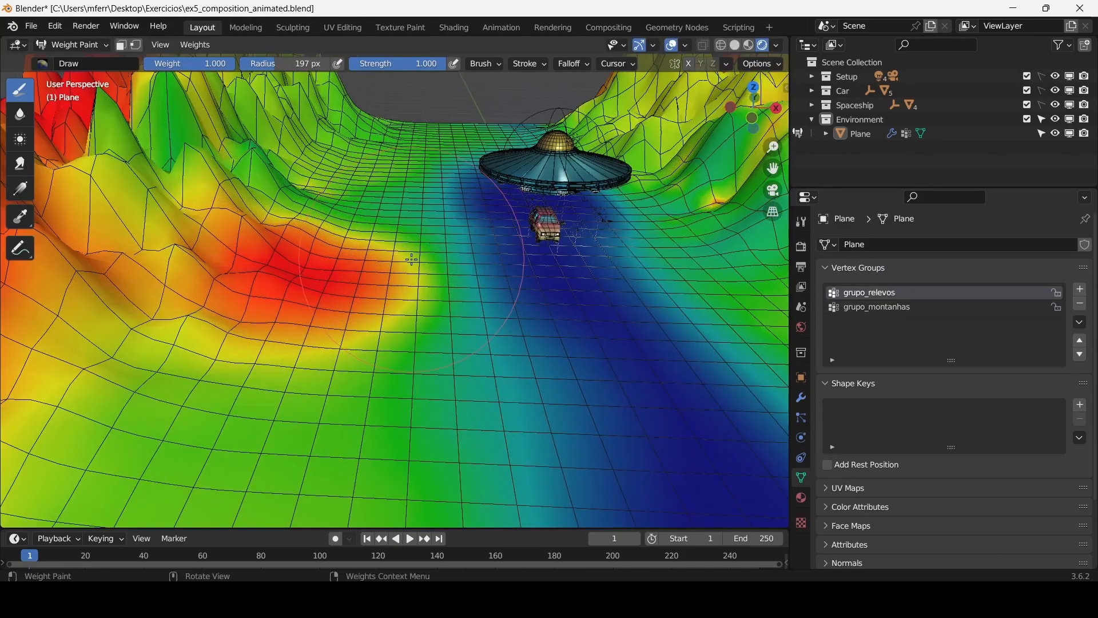
{"action": "mouse_move", "coordinate": [403, 292]}
{"action": "left_mouse_down"}
{"action": "mouse_move", "coordinate": [438, 250]}
{"action": "mouse_move", "coordinate": [426, 253]}
{"action": "left_mouse_up"}
{"action": "mouse_move", "coordinate": [427, 253]}
{"action": "middle_mouse_down"}
{"action": "mouse_move", "coordinate": [460, 253]}
{"action": "mouse_move", "coordinate": [423, 321]}
{"action": "middle_mouse_up"}
Paint another full-weight relief patch farther back on the same side of the valley, behind the spaceship.
{"action": "scroll", "coordinate": [463, 254], "scroll_direction": "down", "scroll_amount": 5}
{"action": "scroll", "coordinate": [408, 319], "scroll_direction": "up", "scroll_amount": 3}
{"action": "left_click_drag", "start_coordinate": [357, 188], "coordinate": [384, 159]}
{"action": "middle_click_drag", "start_coordinate": [384, 159], "coordinate": [346, 334], "text": "shift"}
{"action": "mouse_move", "coordinate": [416, 205]}
{"action": "left_mouse_down"}
{"action": "mouse_move", "coordinate": [395, 263]}
{"action": "mouse_move", "coordinate": [435, 186]}
{"action": "left_mouse_up"}
{"action": "middle_click_drag", "start_coordinate": [444, 189], "coordinate": [484, 151]}
{"action": "scroll", "coordinate": [483, 151], "scroll_direction": "down", "scroll_amount": 4}
{"action": "scroll", "coordinate": [484, 166], "scroll_direction": "down", "scroll_amount": 2}
{"action": "middle_click_drag", "start_coordinate": [484, 189], "coordinate": [457, 52], "text": "shift"}
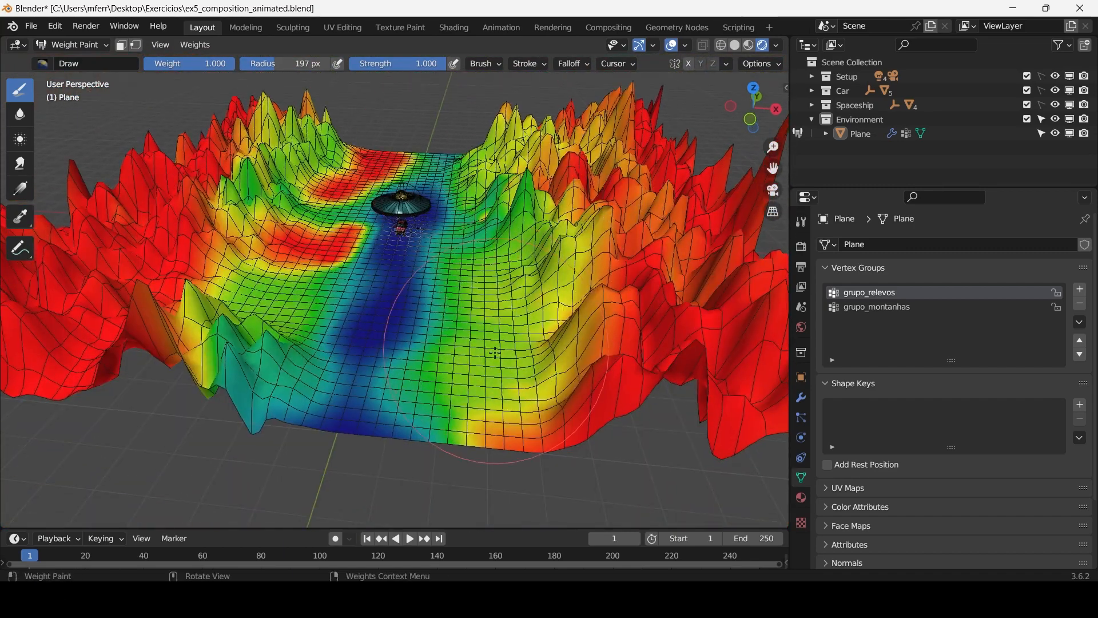
Reduce the brush radius to 131 px and paint a full-weight relief strip along the opposite side of the valley floor.
{"action": "left_click", "coordinate": [468, 337]}
{"action": "key", "text": "ctrl+z"}
{"action": "key", "text": "f"}
{"action": "left_click", "coordinate": [431, 340]}
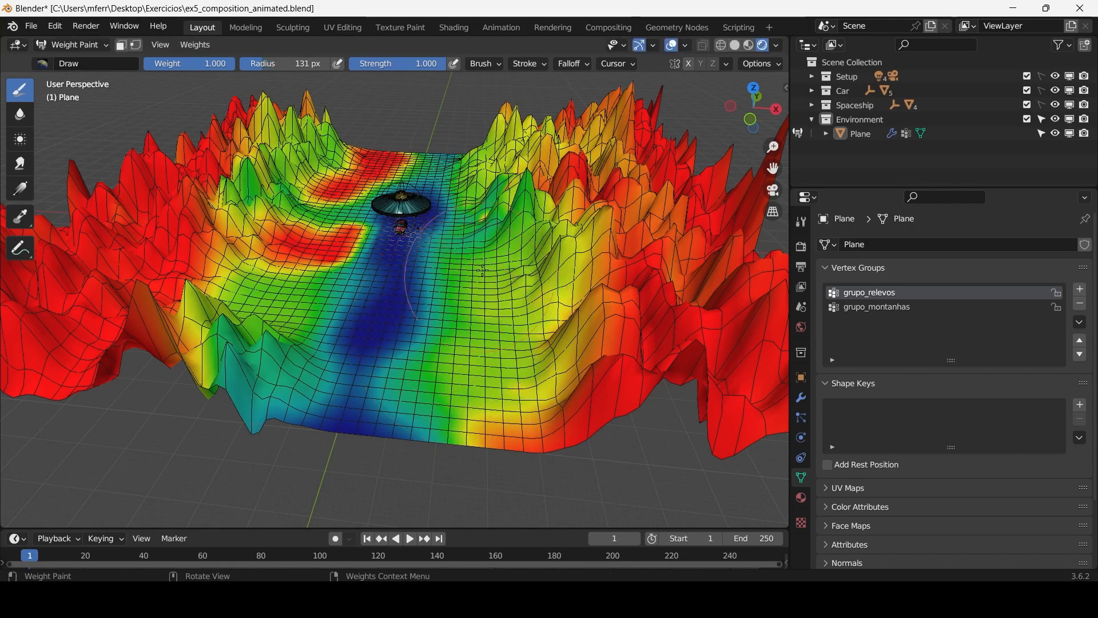
{"action": "left_click_drag", "start_coordinate": [478, 289], "coordinate": [440, 363]}
Reduce the brush radius to 73 px and paint two small relief spots on the valley side across from the strip.
{"action": "scroll", "coordinate": [440, 364], "scroll_direction": "up", "scroll_amount": 4}
{"action": "middle_click_drag", "start_coordinate": [426, 320], "coordinate": [457, 285]}
{"action": "key", "text": "f"}
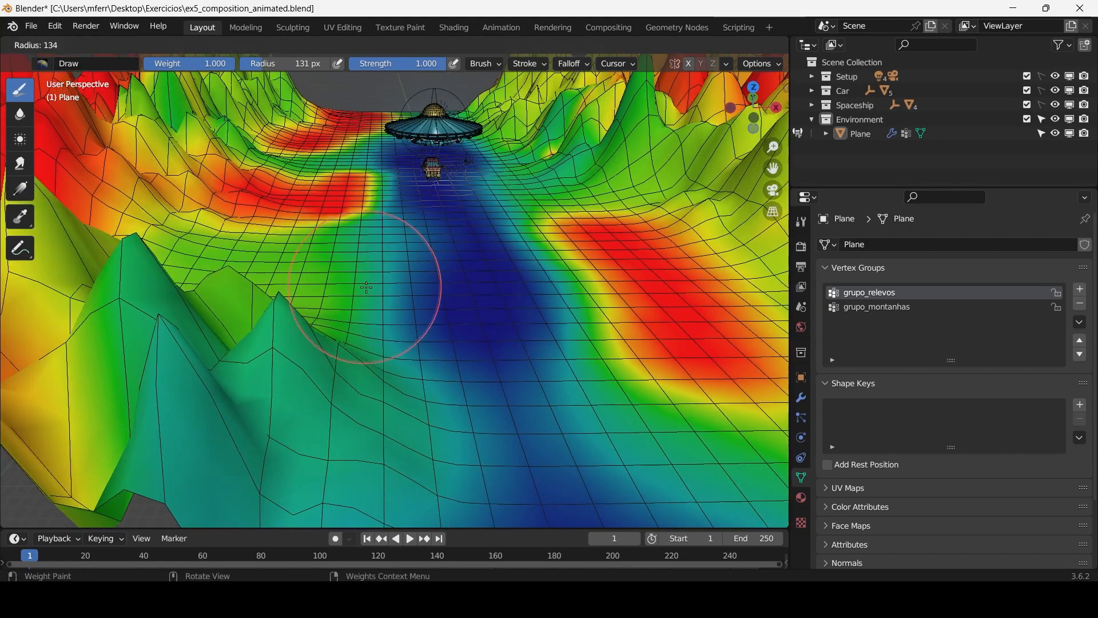
{"action": "left_click", "coordinate": [407, 287]}
{"action": "middle_click_drag", "start_coordinate": [341, 288], "coordinate": [444, 284]}
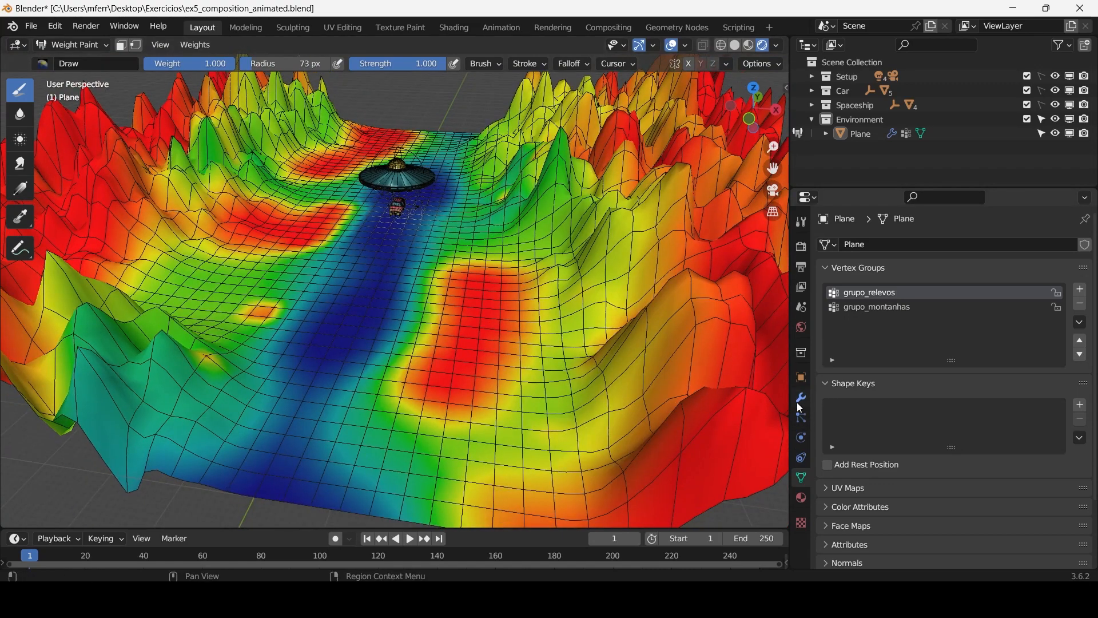
Set the size of the Clouds texture used by Displace_montanhas to 1.73.
{"action": "left_click", "coordinate": [801, 522]}
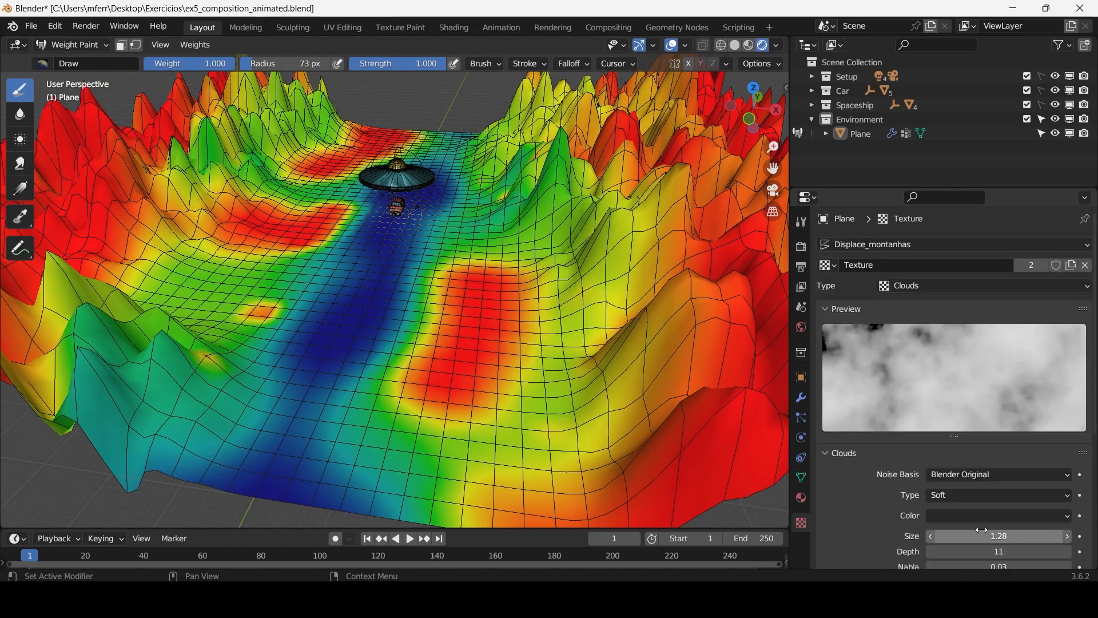
{"action": "mouse_move", "coordinate": [985, 536]}
{"action": "left_mouse_down"}
{"action": "mouse_move", "coordinate": [1006, 536]}
{"action": "mouse_move", "coordinate": [979, 536]}
{"action": "left_mouse_up"}
{"action": "left_click", "coordinate": [801, 399]}
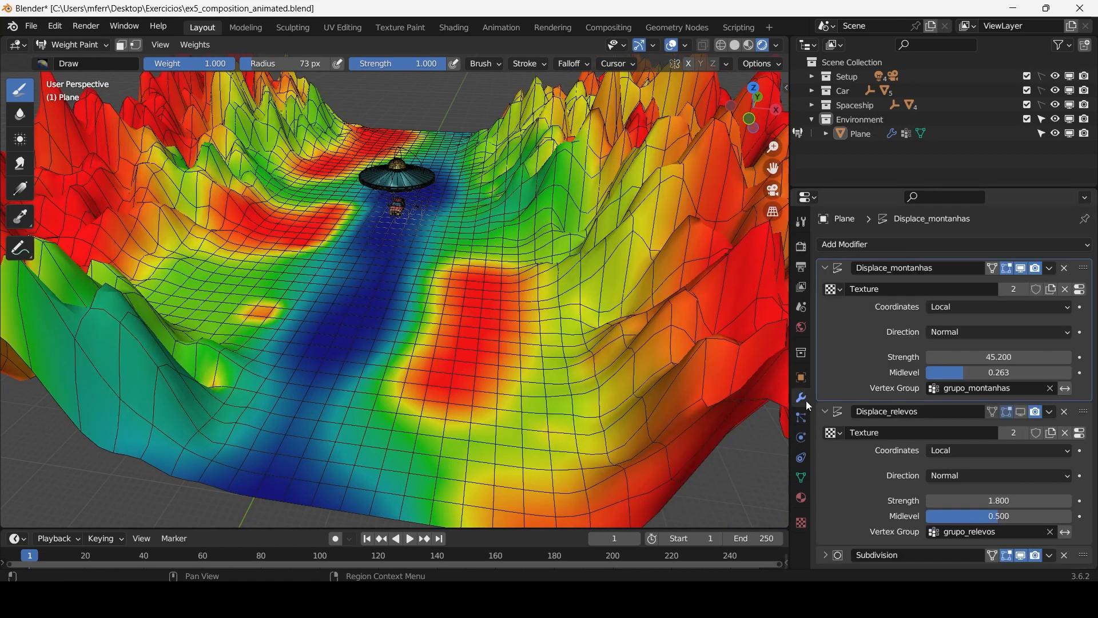
Enable Displace_relevos in the viewport and set its strength to 7.400 while Displace_montanhas is temporarily hidden.
{"action": "left_click", "coordinate": [824, 268]}
{"action": "left_click", "coordinate": [822, 286]}
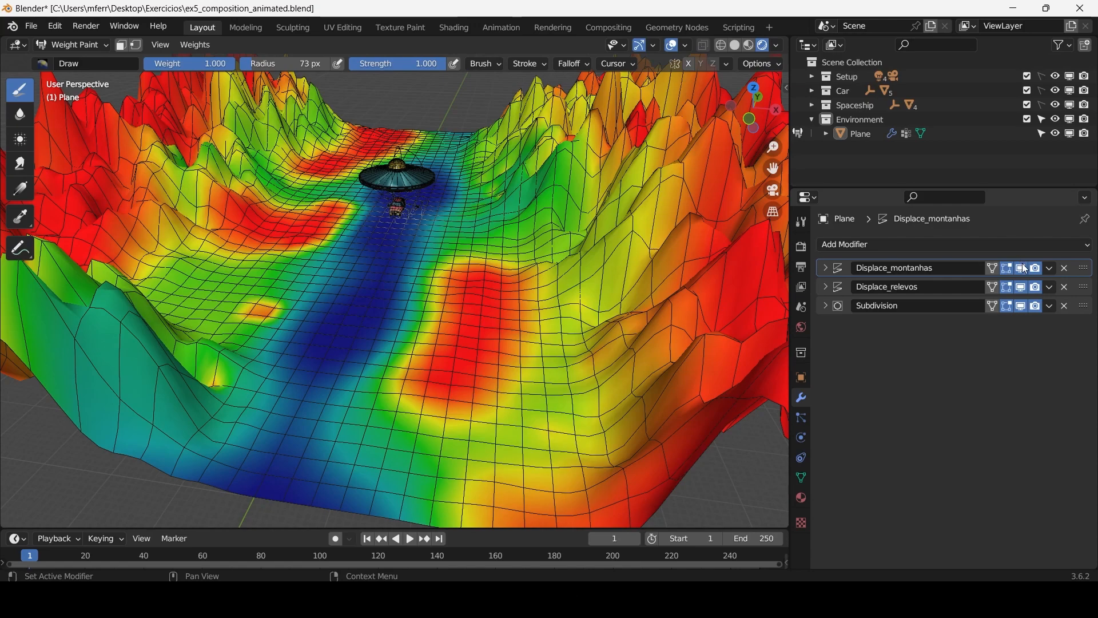
{"action": "left_click", "coordinate": [1023, 268]}
{"action": "left_click", "coordinate": [826, 284]}
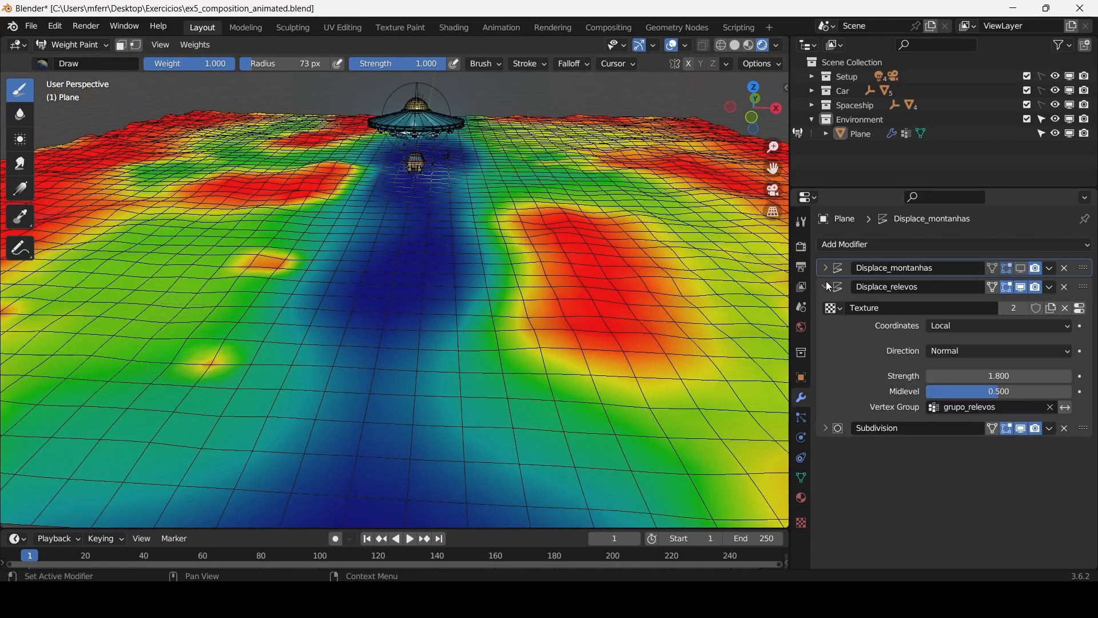
{"action": "left_click_drag", "start_coordinate": [976, 375], "coordinate": [1027, 375]}
{"action": "left_click", "coordinate": [1023, 269]}
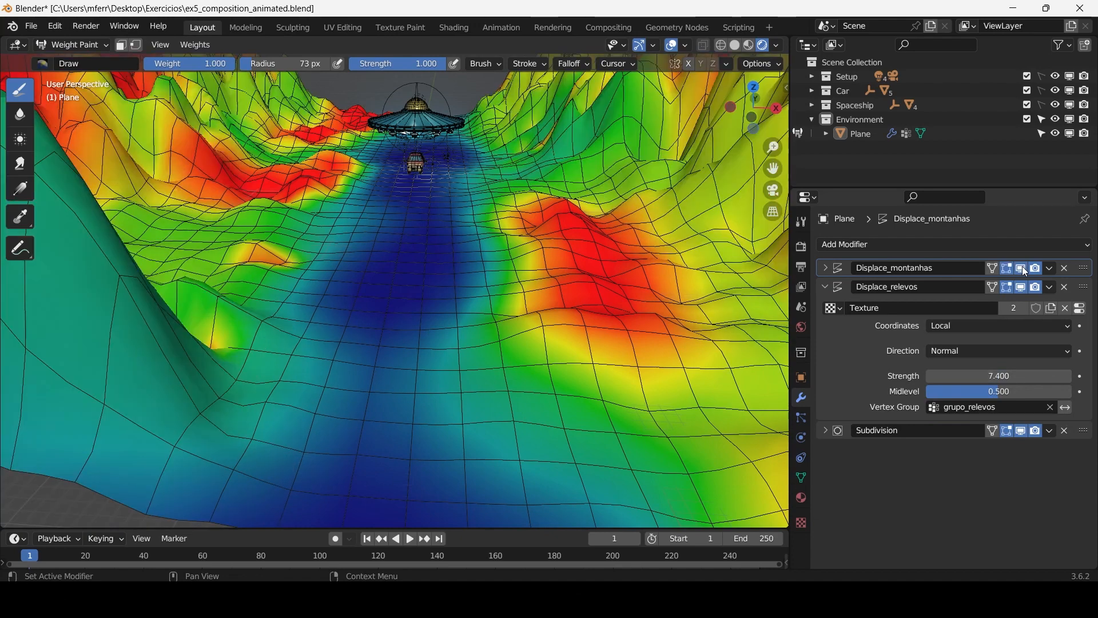
Set the Displace_relevos strength to 10.600 and check the relief from a low angle and from above.
{"action": "middle_click_drag", "start_coordinate": [758, 280], "coordinate": [473, 258]}
{"action": "scroll", "coordinate": [481, 244], "scroll_direction": "down", "scroll_amount": 3}
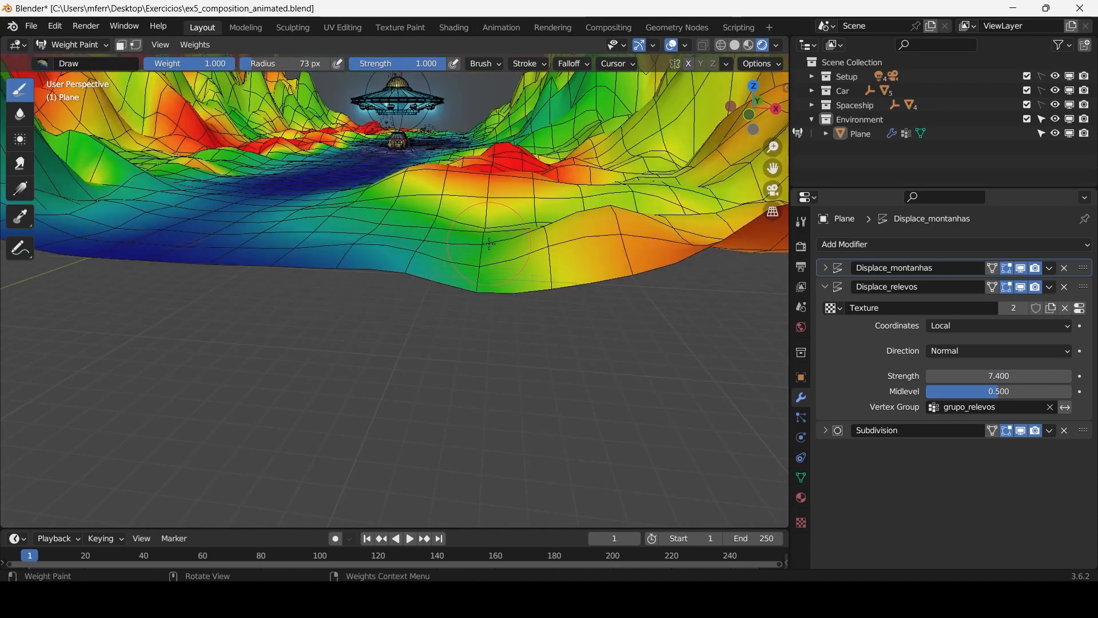
{"action": "middle_click_drag", "start_coordinate": [481, 244], "coordinate": [497, 366], "text": "shift"}
{"action": "left_click_drag", "start_coordinate": [996, 376], "coordinate": [1035, 376]}
{"action": "middle_click_drag", "start_coordinate": [724, 323], "coordinate": [459, 276]}
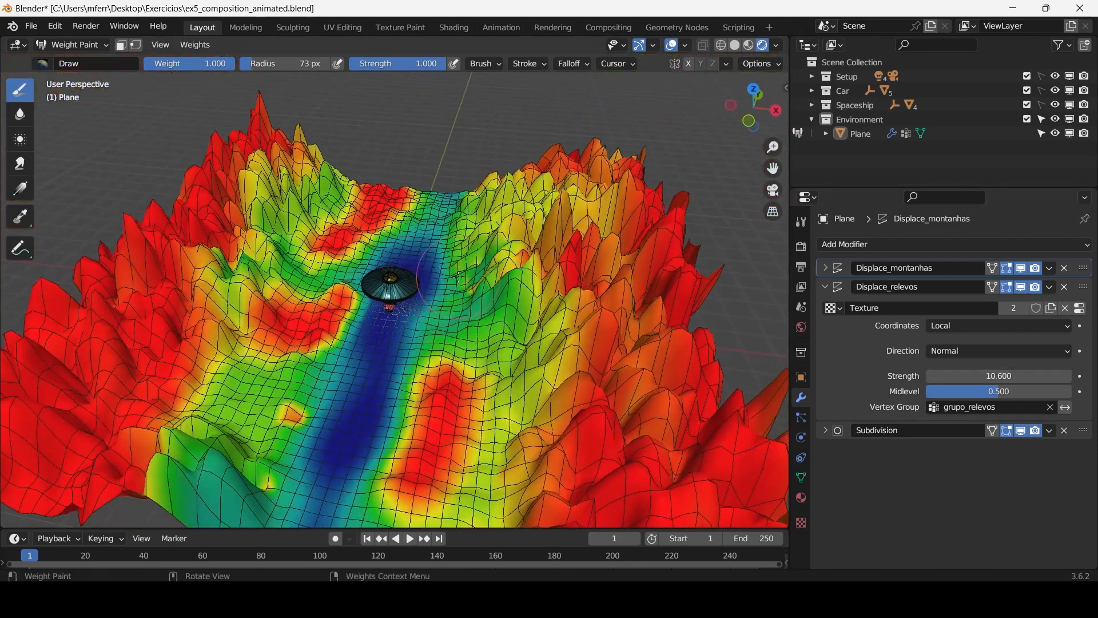
Set the Displace_montanhas strength to 28.400.
{"action": "left_click", "coordinate": [827, 268]}
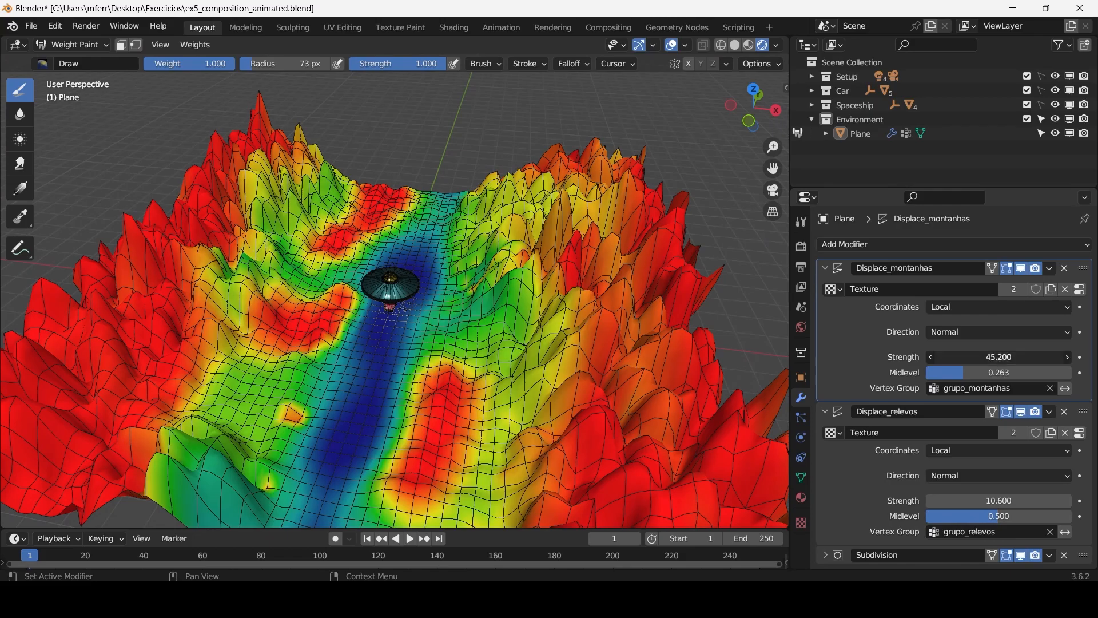
{"action": "left_click_drag", "start_coordinate": [999, 357], "coordinate": [952, 357]}
{"action": "middle_click_drag", "start_coordinate": [572, 344], "coordinate": [582, 325]}
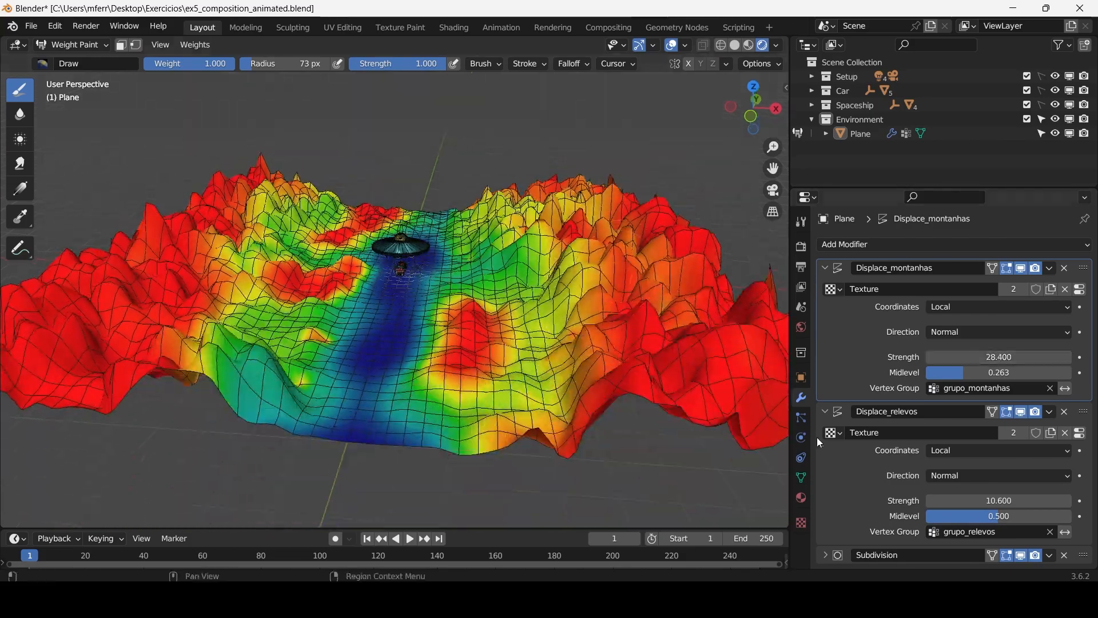
Try the Blend and Distorted Noise types for the Displace_montanhas texture and inspect the terrain.
{"action": "left_click", "coordinate": [801, 523]}
{"action": "left_click", "coordinate": [945, 283]}
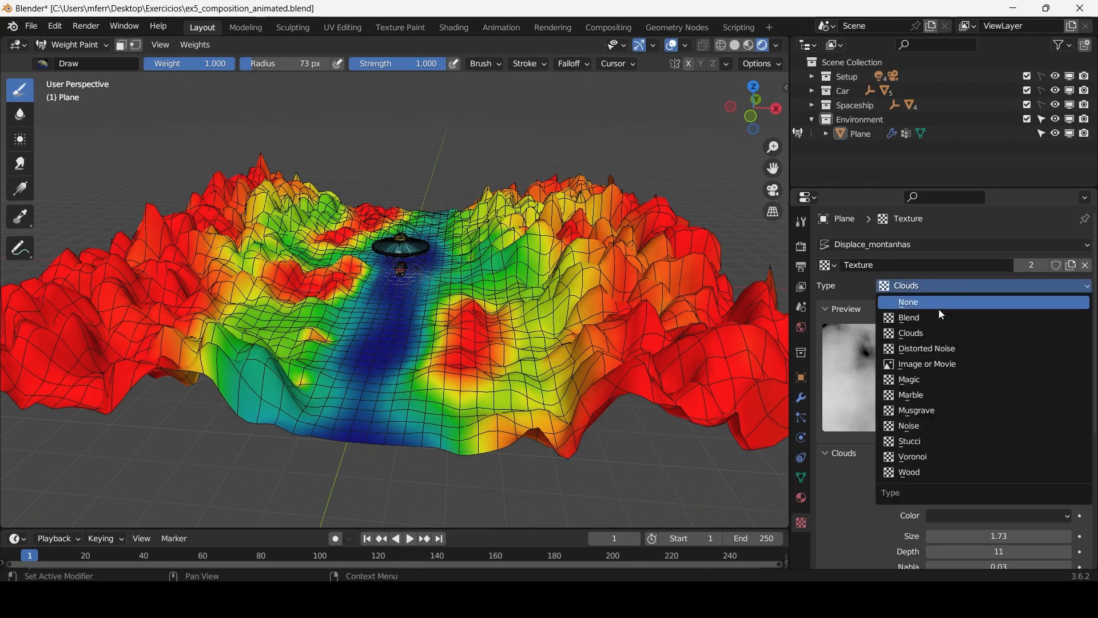
{"action": "left_click", "coordinate": [935, 321]}
{"action": "middle_click_drag", "start_coordinate": [440, 311], "coordinate": [435, 289]}
{"action": "left_click", "coordinate": [945, 284]}
{"action": "left_click", "coordinate": [936, 350]}
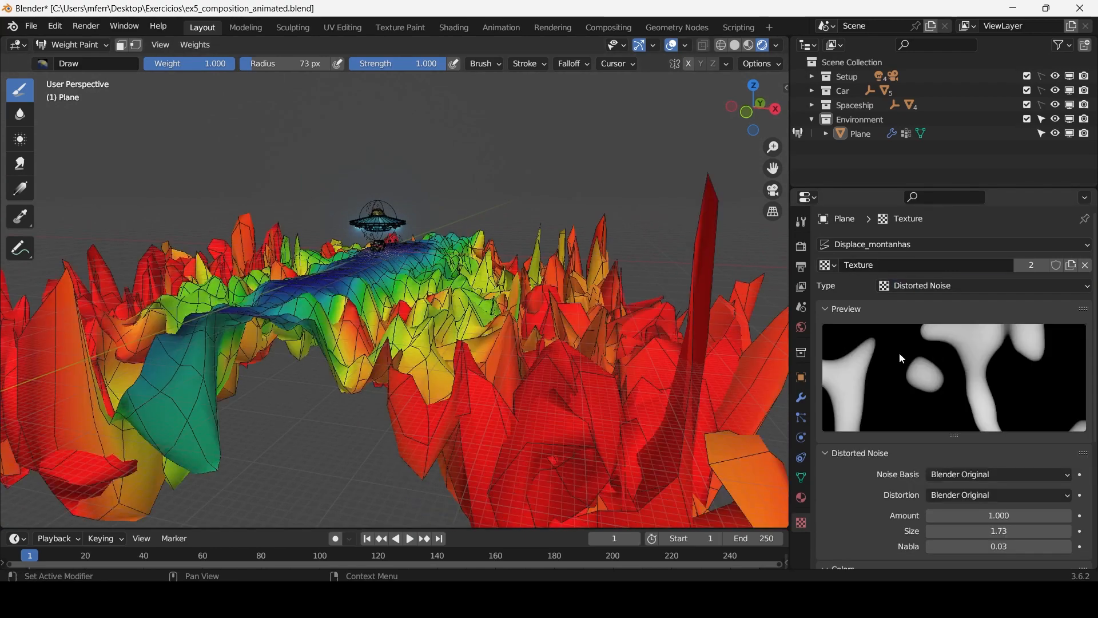
{"action": "middle_click_drag", "start_coordinate": [543, 280], "coordinate": [568, 280]}
Try the Noise type for the Displace_montanhas texture.
{"action": "left_click", "coordinate": [939, 286]}
{"action": "left_click", "coordinate": [906, 417]}
{"action": "scroll", "coordinate": [886, 405], "scroll_direction": "down", "scroll_amount": 3}
{"action": "mouse_move", "coordinate": [981, 462]}
{"action": "left_mouse_down"}
{"action": "mouse_move", "coordinate": [1030, 462]}
{"action": "mouse_move", "coordinate": [932, 462]}
{"action": "mouse_move", "coordinate": [972, 462]}
{"action": "left_mouse_up"}
{"action": "scroll", "coordinate": [884, 470], "scroll_direction": "up", "scroll_amount": 3}
Retry Distorted Noise for the Displace_montanhas texture, switch its type to Marble, and inspect the mountains.
{"action": "left_click", "coordinate": [924, 279]}
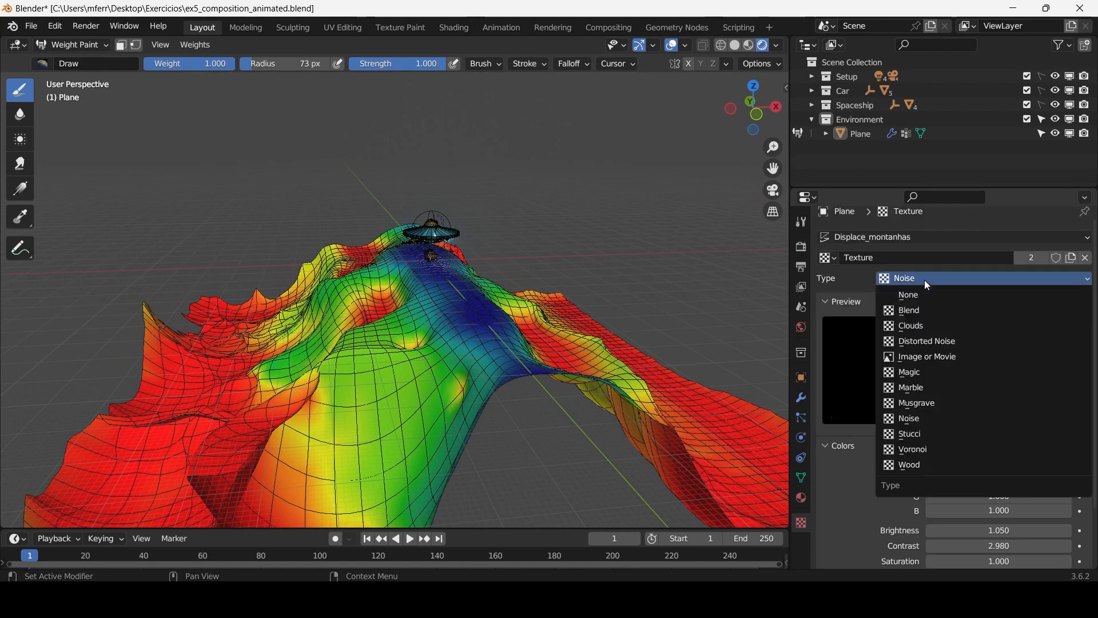
{"action": "left_click", "coordinate": [940, 342]}
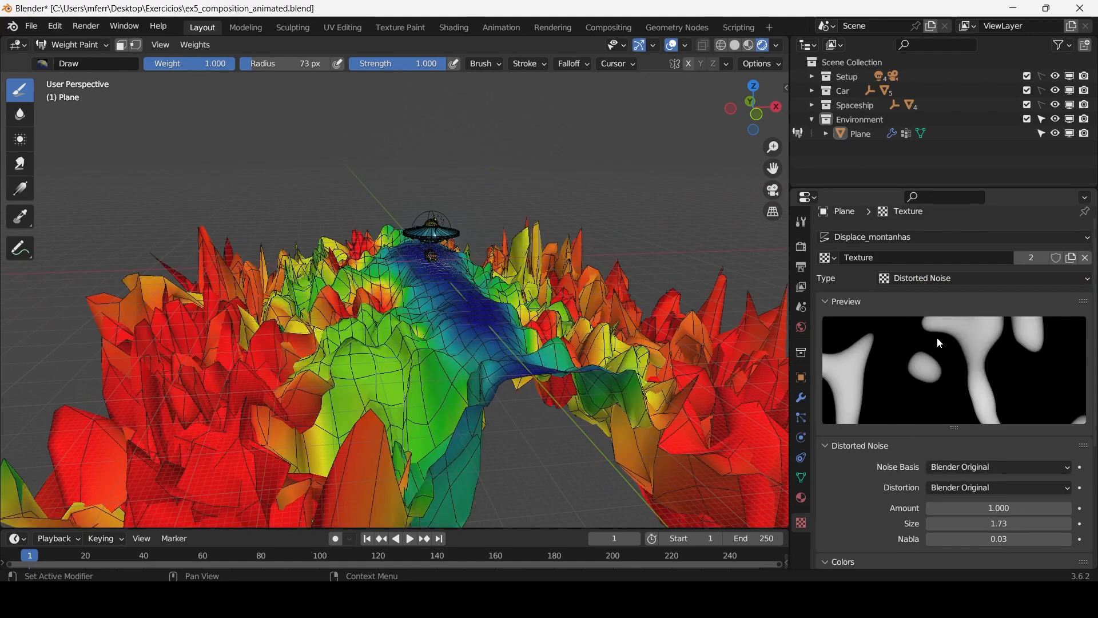
{"action": "left_click", "coordinate": [922, 280]}
{"action": "left_click", "coordinate": [932, 386]}
{"action": "middle_click_drag", "start_coordinate": [630, 320], "coordinate": [707, 74]}
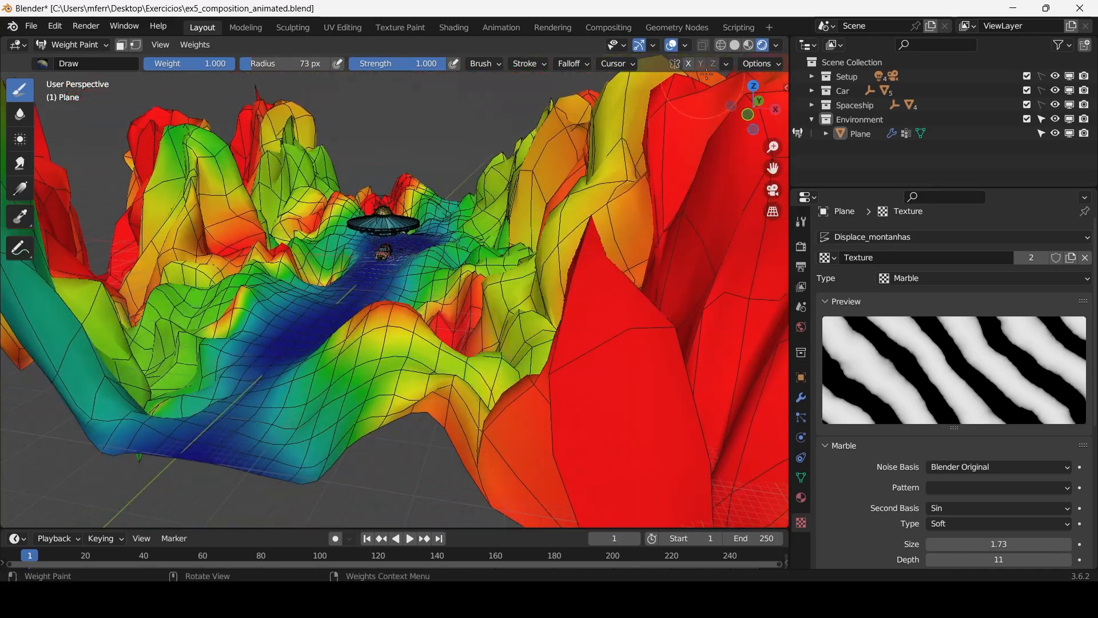
Return the terrain plane to Object Mode and hide the viewport overlays to view the spaceship scene.
{"action": "left_click", "coordinate": [90, 48]}
{"action": "left_click", "coordinate": [94, 59]}
{"action": "scroll", "coordinate": [476, 194], "scroll_direction": "up", "scroll_amount": 4}
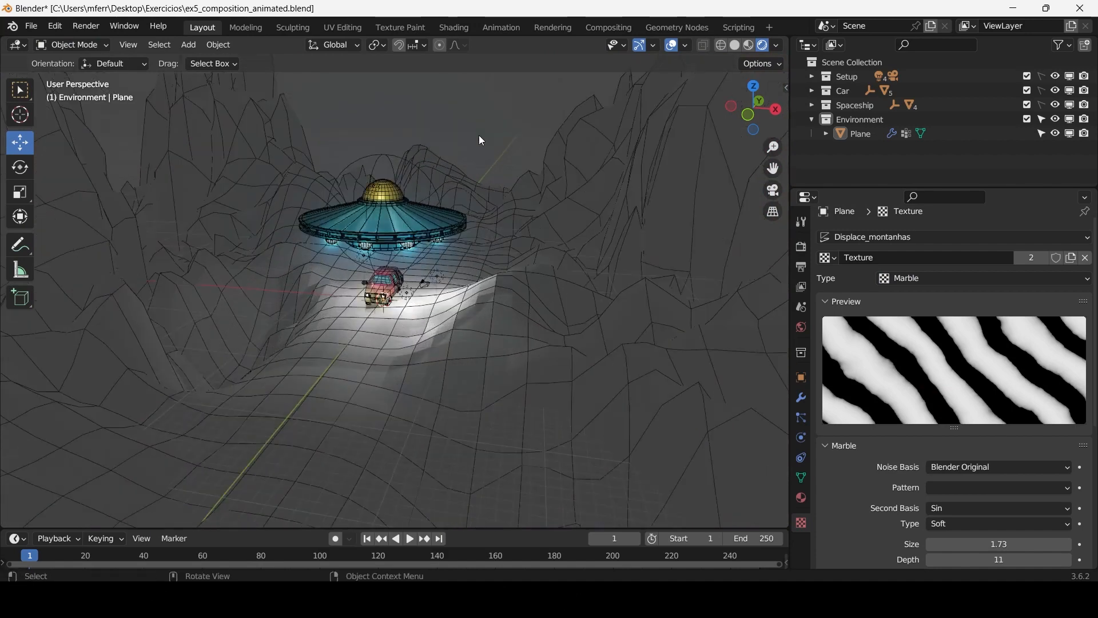
{"action": "middle_click_drag", "start_coordinate": [481, 140], "coordinate": [602, 199]}
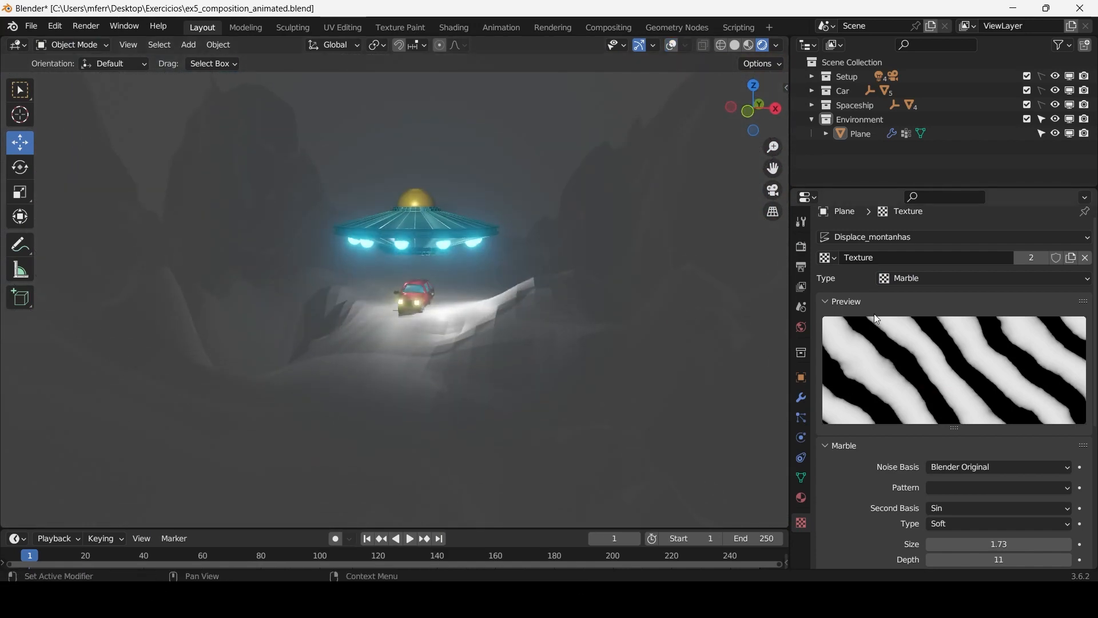
Set the Displace_montanhas texture size to 2.00 and change its type to Clouds.
{"action": "scroll", "coordinate": [921, 469], "scroll_direction": "down", "scroll_amount": 4}
{"action": "left_click_drag", "start_coordinate": [994, 455], "coordinate": [1047, 455]}
{"action": "scroll", "coordinate": [897, 294], "scroll_direction": "up", "scroll_amount": 4}
{"action": "left_click", "coordinate": [923, 286]}
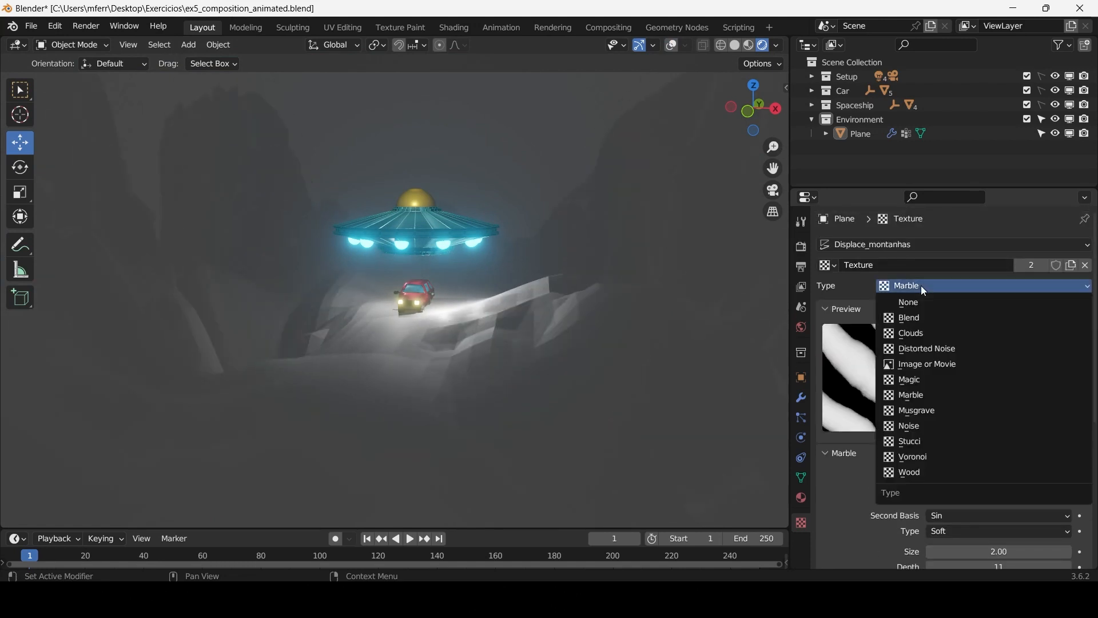
{"action": "left_click", "coordinate": [924, 331]}
Select the terrain plane and turn the viewport overlays back on.
{"action": "middle_click_drag", "start_coordinate": [582, 344], "coordinate": [578, 369]}
{"action": "scroll", "coordinate": [578, 313], "scroll_direction": "down", "scroll_amount": 6}
{"action": "left_click", "coordinate": [661, 257]}
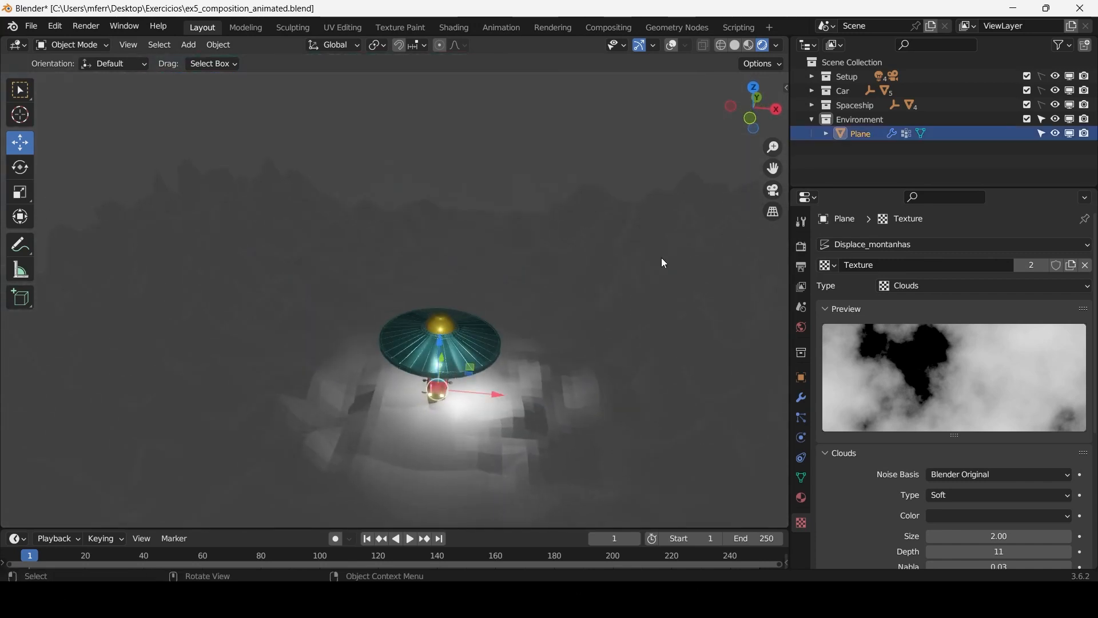
{"action": "left_click", "coordinate": [672, 44]}
{"action": "scroll", "coordinate": [658, 143], "scroll_direction": "down", "scroll_amount": 2}
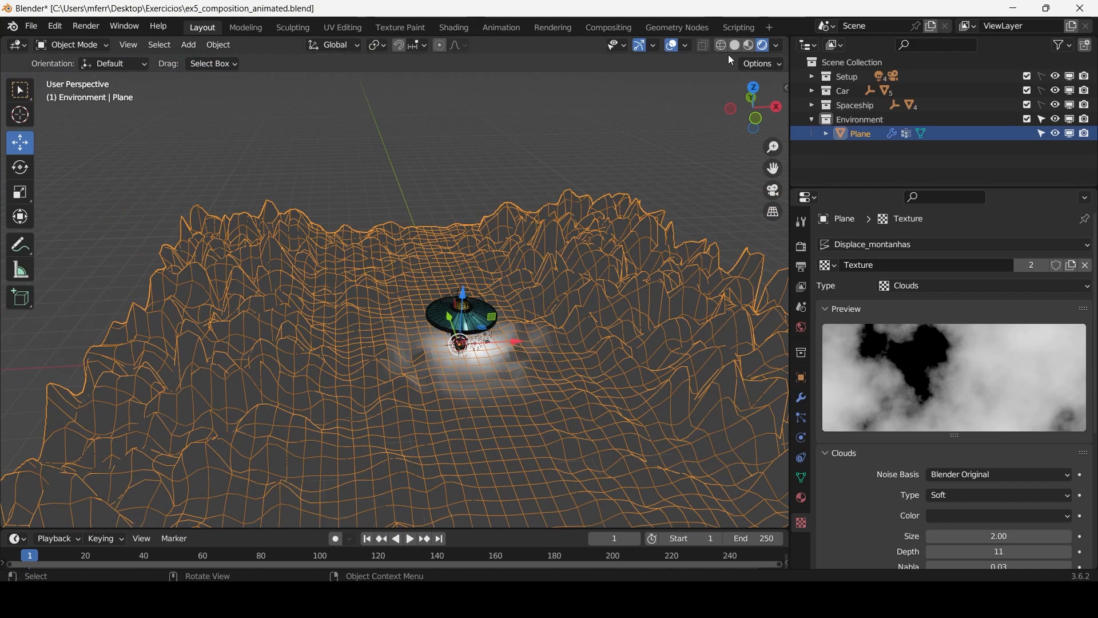
Examine the displaced mountains in solid shading, ending in rendered shading.
{"action": "left_click", "coordinate": [748, 46]}
{"action": "scroll", "coordinate": [540, 203], "scroll_direction": "up", "scroll_amount": 3}
{"action": "middle_click_drag", "start_coordinate": [541, 206], "coordinate": [418, 184], "text": "shift"}
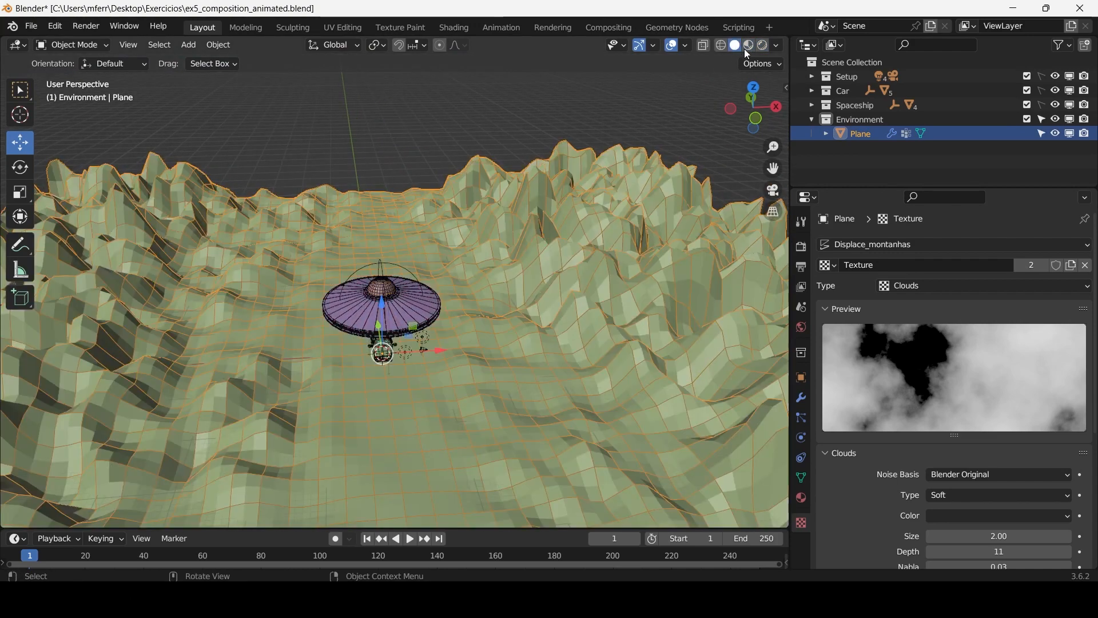
{"action": "left_click", "coordinate": [763, 46]}
{"action": "mouse_move", "coordinate": [441, 225]}
{"action": "middle_mouse_down"}
{"action": "mouse_move", "coordinate": [400, 201]}
{"action": "mouse_move", "coordinate": [485, 264]}
{"action": "middle_mouse_up"}
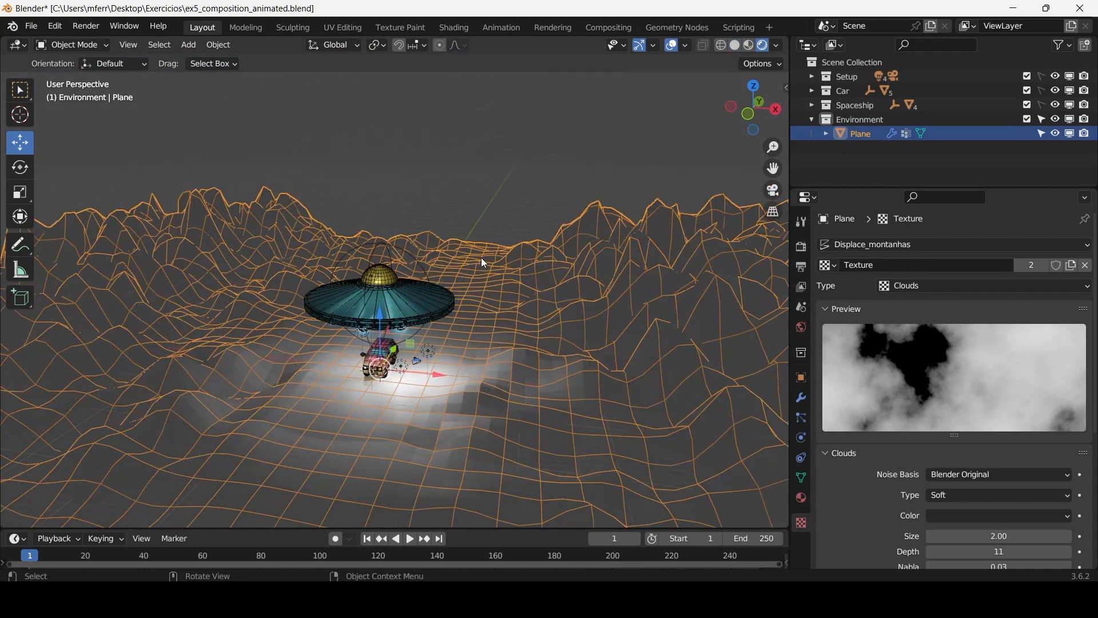
Display the plane's modifiers and collapse the Displace_montanhas and Displace_relevos settings.
{"action": "left_click", "coordinate": [801, 396]}
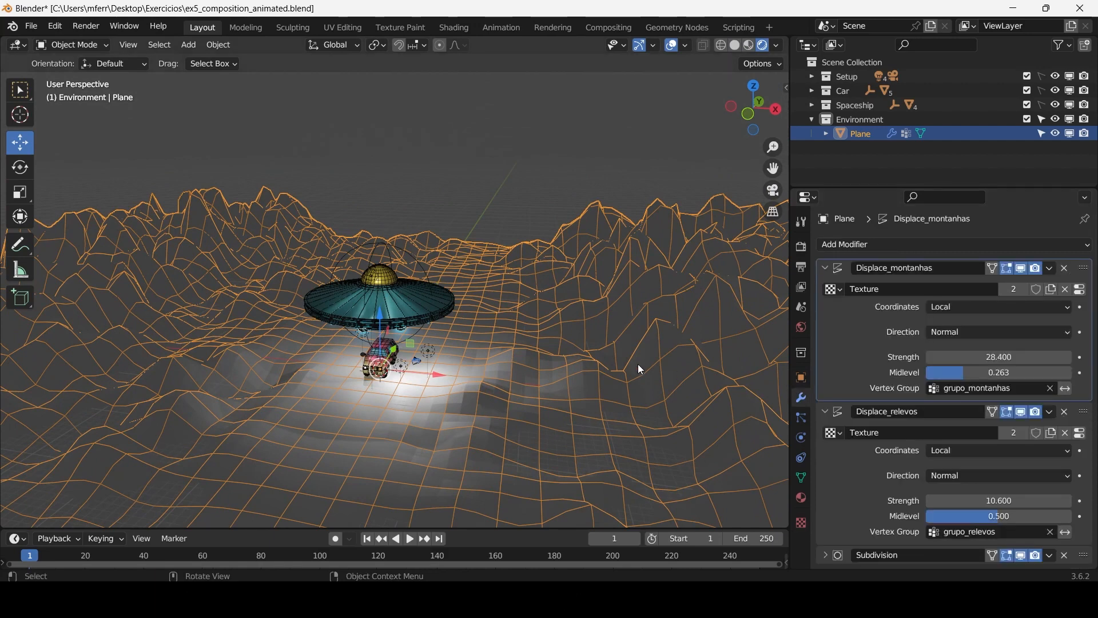
{"action": "left_click", "coordinate": [825, 268]}
{"action": "left_click", "coordinate": [826, 287]}
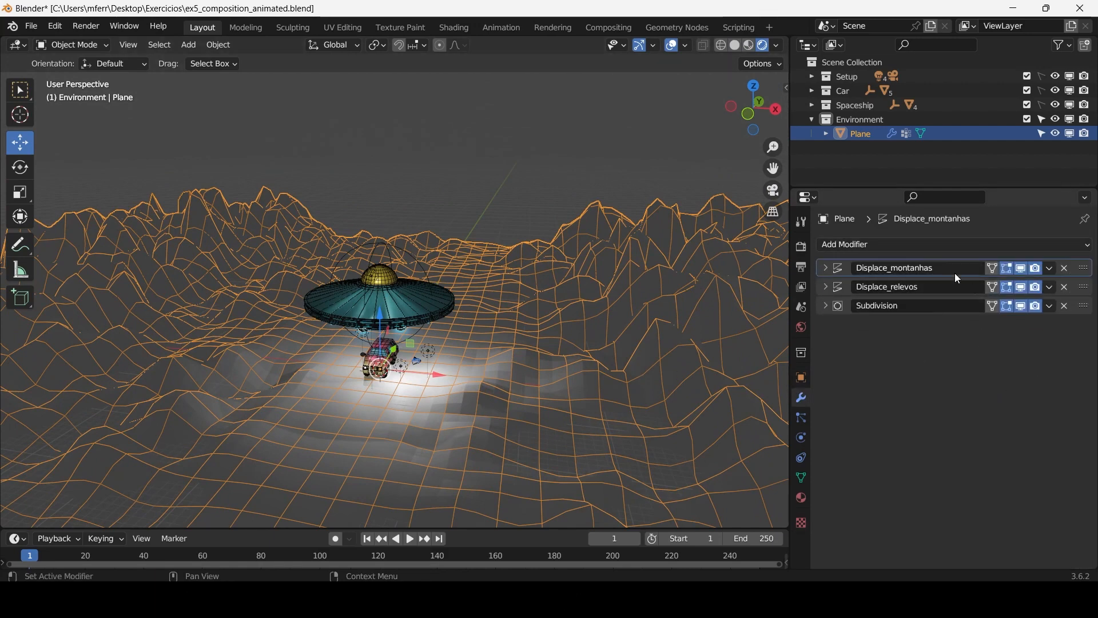
{"action": "middle_click_drag", "start_coordinate": [551, 284], "coordinate": [499, 247]}
{"action": "scroll", "coordinate": [582, 250], "scroll_direction": "up", "scroll_amount": 2}
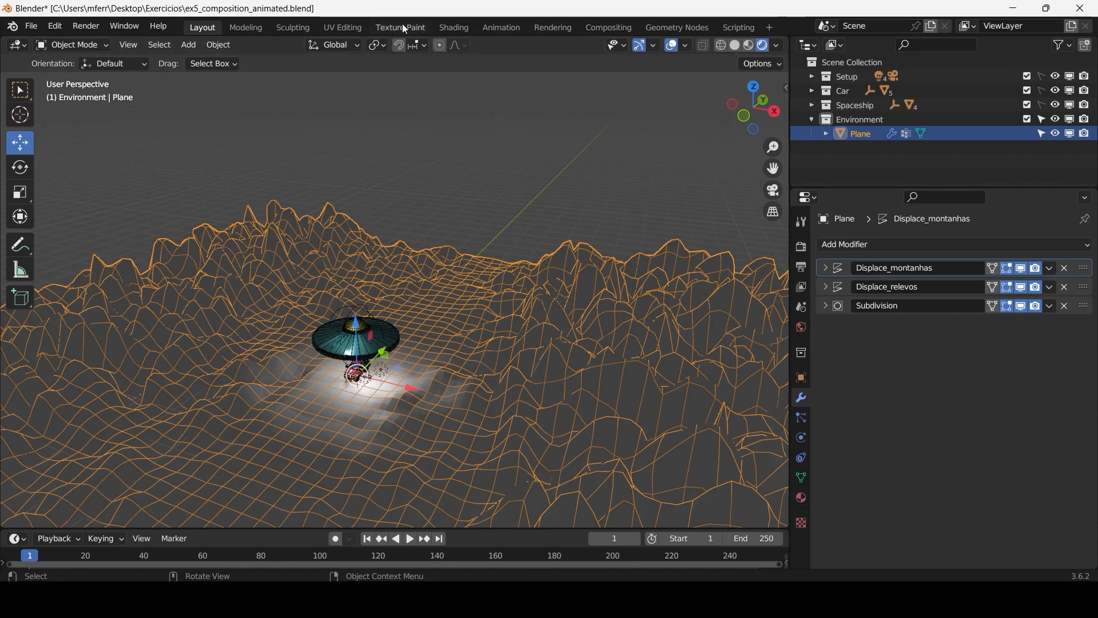
Switch to the Sculpting workspace with the terrain plane active for sculpting.
{"action": "left_click", "coordinate": [285, 28]}
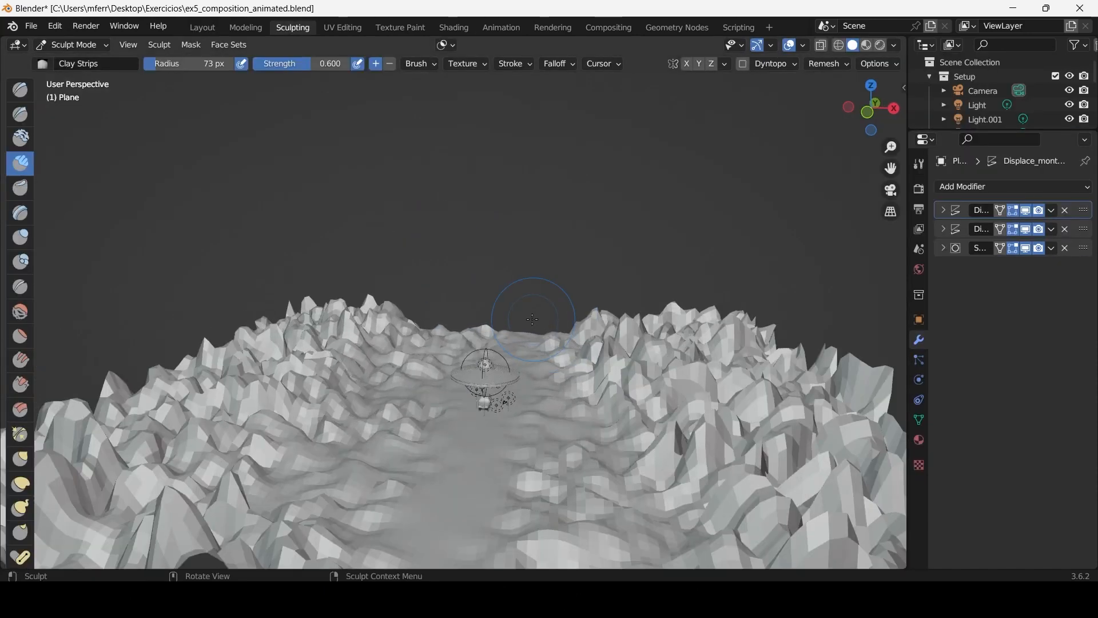
{"action": "middle_click_drag", "start_coordinate": [533, 319], "coordinate": [496, 314]}
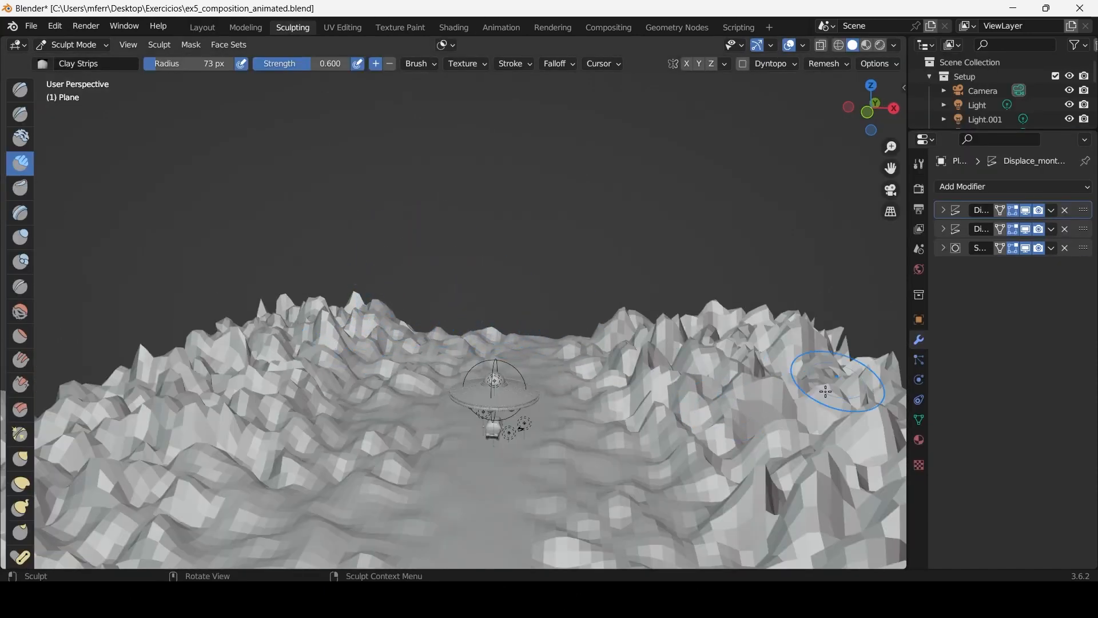
{"action": "middle_click_drag", "start_coordinate": [712, 373], "coordinate": [675, 320], "text": "shift"}
{"action": "scroll", "coordinate": [407, 274], "scroll_direction": "up", "scroll_amount": 2}
{"action": "middle_click_drag", "start_coordinate": [406, 263], "coordinate": [435, 277]}
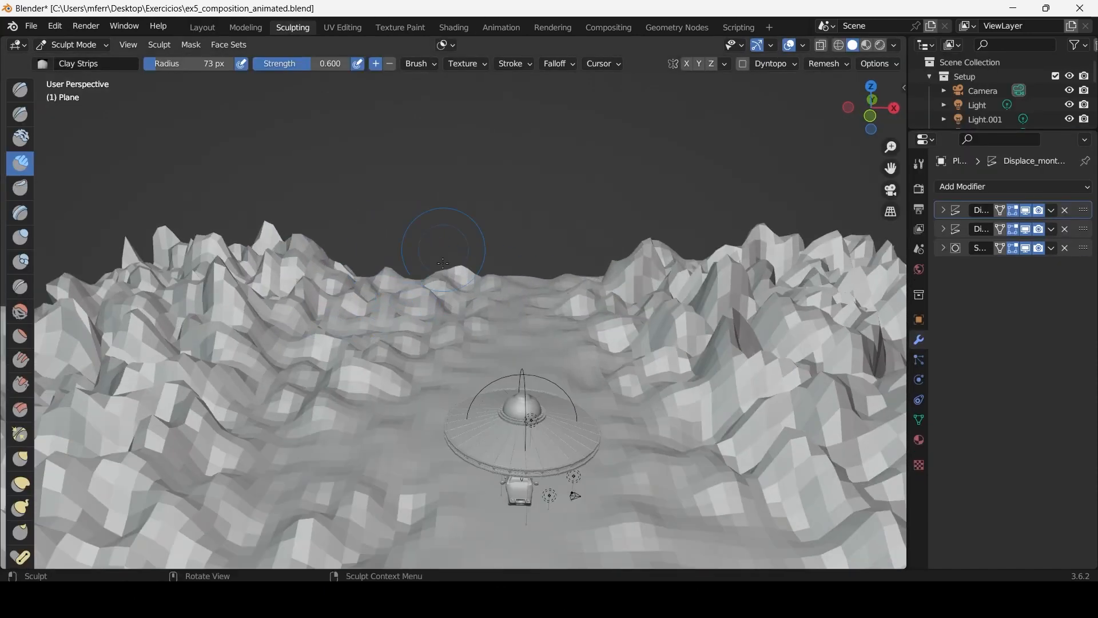
Return to Object Mode and add a cube mesh to the scene.
{"action": "left_click", "coordinate": [85, 45]}
{"action": "left_click", "coordinate": [90, 62]}
{"action": "left_click", "coordinate": [189, 46]}
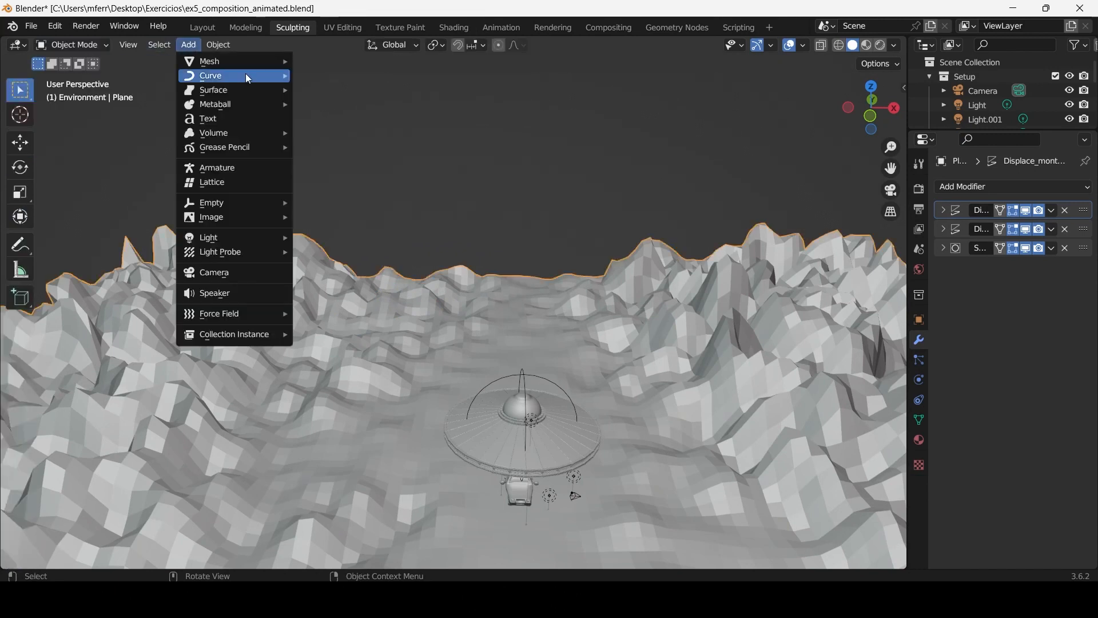
{"action": "mouse_move", "coordinate": [247, 64]}
{"action": "left_click", "coordinate": [342, 75]}
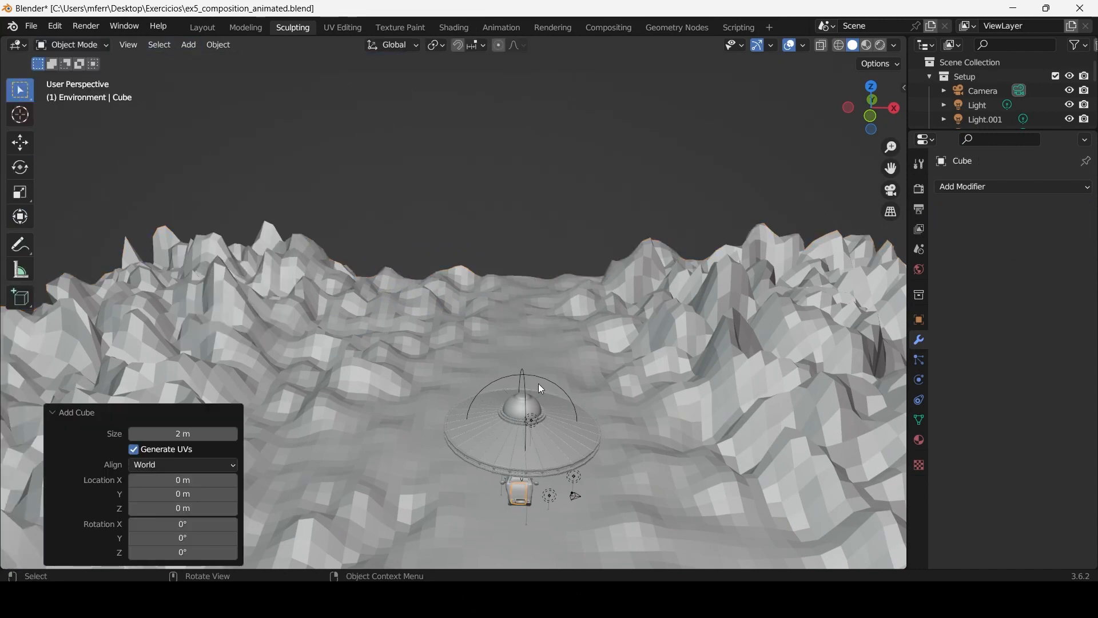
Raise the cube high above the spaceship and scale it up by about 3.46.
{"action": "left_click", "coordinate": [26, 143]}
{"action": "left_click_drag", "start_coordinate": [521, 443], "coordinate": [532, 129]}
{"action": "key", "text": "s"}
{"action": "left_click", "coordinate": [769, 179]}
{"action": "scroll", "coordinate": [658, 191], "scroll_direction": "up", "scroll_amount": 4}
{"action": "scroll", "coordinate": [595, 309], "scroll_direction": "down", "scroll_amount": 10}
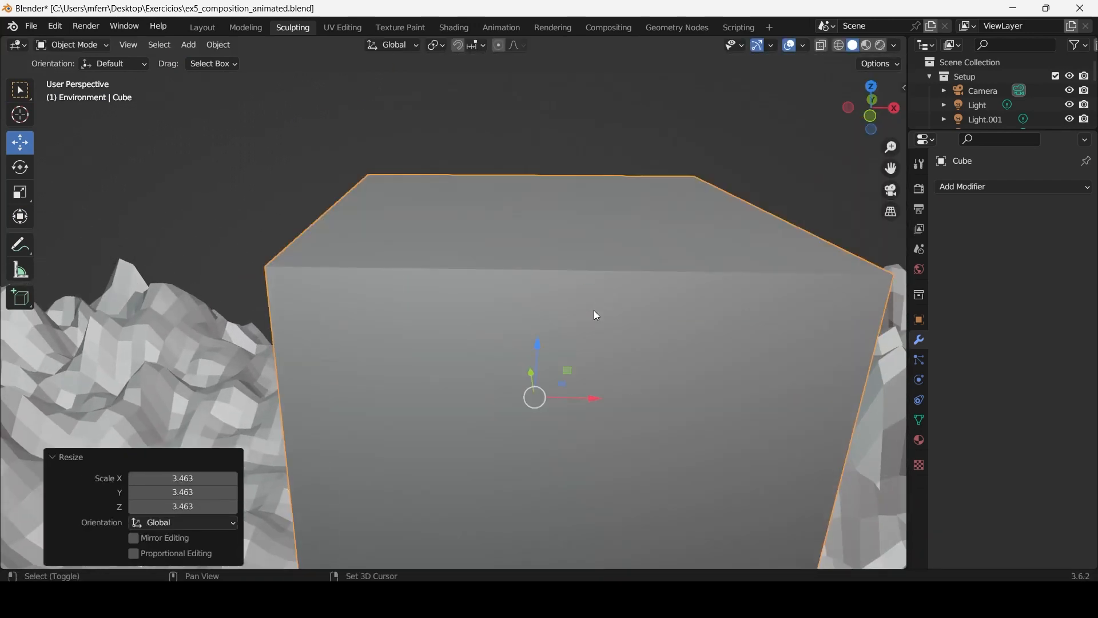
Put the cube in Sculpt Mode and apply a Draw brush stroke across its front face.
{"action": "left_click", "coordinate": [67, 44]}
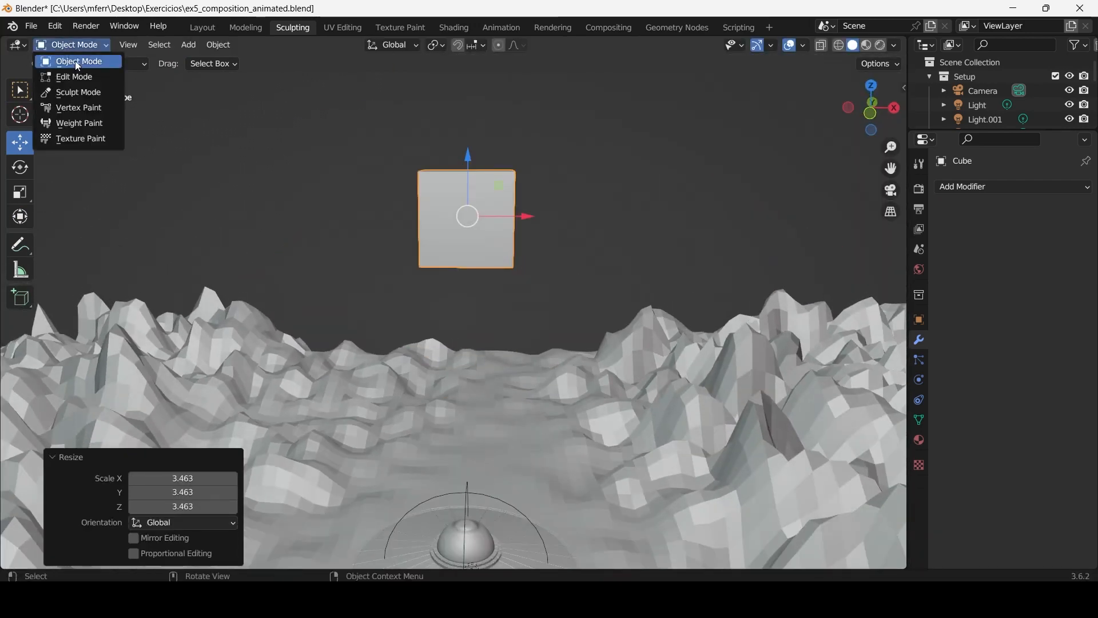
{"action": "left_click", "coordinate": [89, 95]}
{"action": "left_click", "coordinate": [22, 95]}
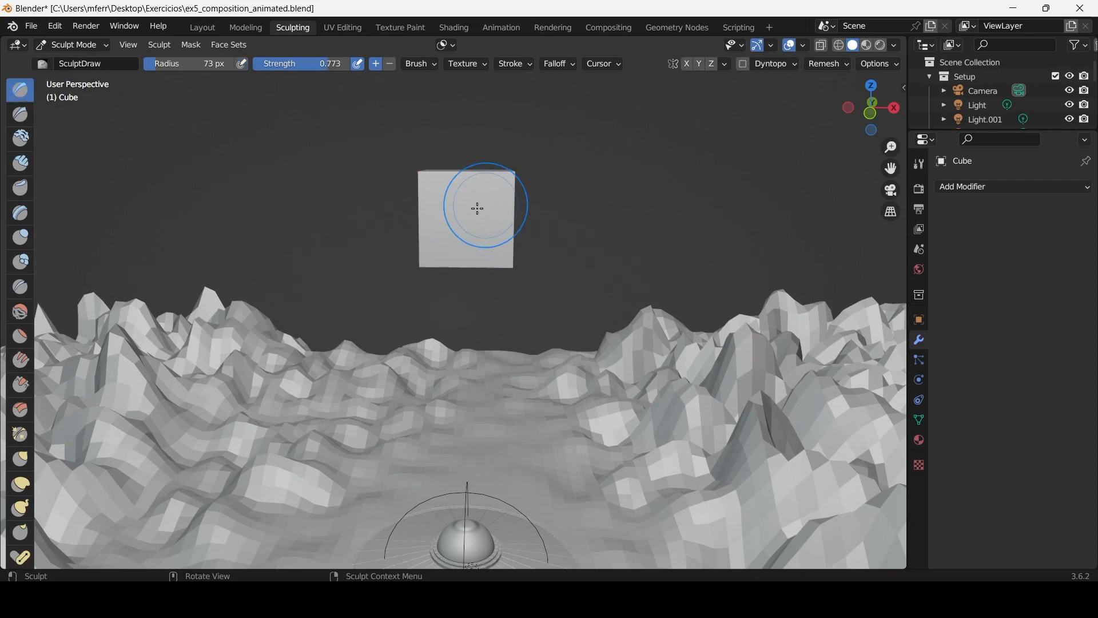
{"action": "left_click_drag", "start_coordinate": [475, 205], "coordinate": [414, 184]}
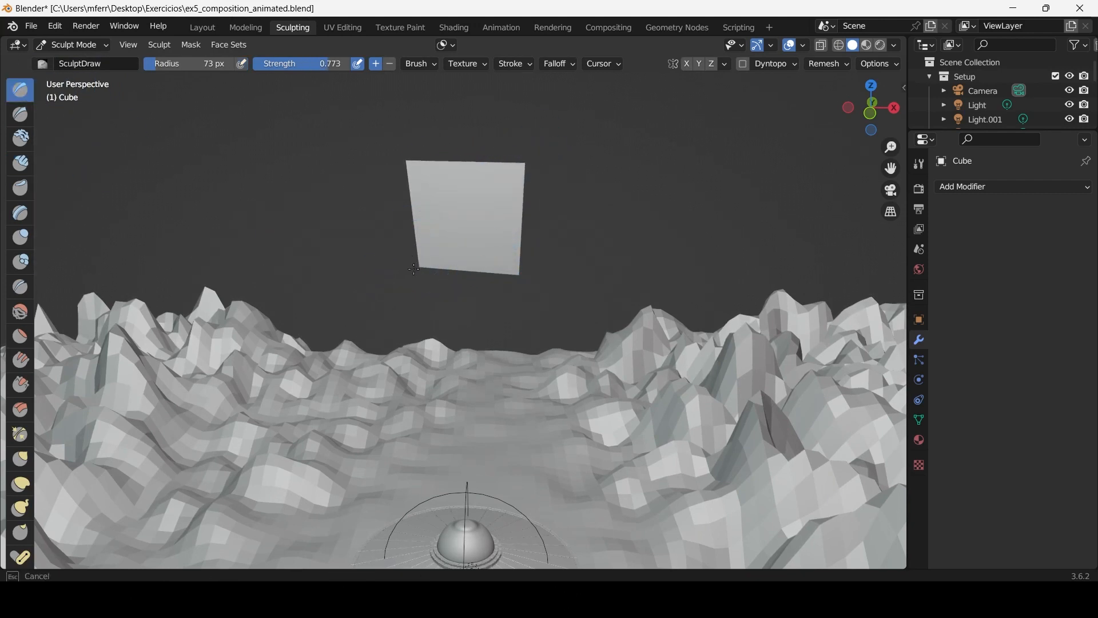
{"action": "mouse_move", "coordinate": [428, 242]}
{"action": "middle_mouse_down", "text": "shift"}
{"action": "mouse_move", "coordinate": [422, 277]}
{"action": "mouse_move", "coordinate": [438, 312]}
{"action": "middle_mouse_up", "text": "shift"}
{"action": "scroll", "coordinate": [427, 252], "scroll_direction": "up", "scroll_amount": 2}
Try to subdivide the cube's mesh in Edit Mode.
{"action": "left_click", "coordinate": [66, 45]}
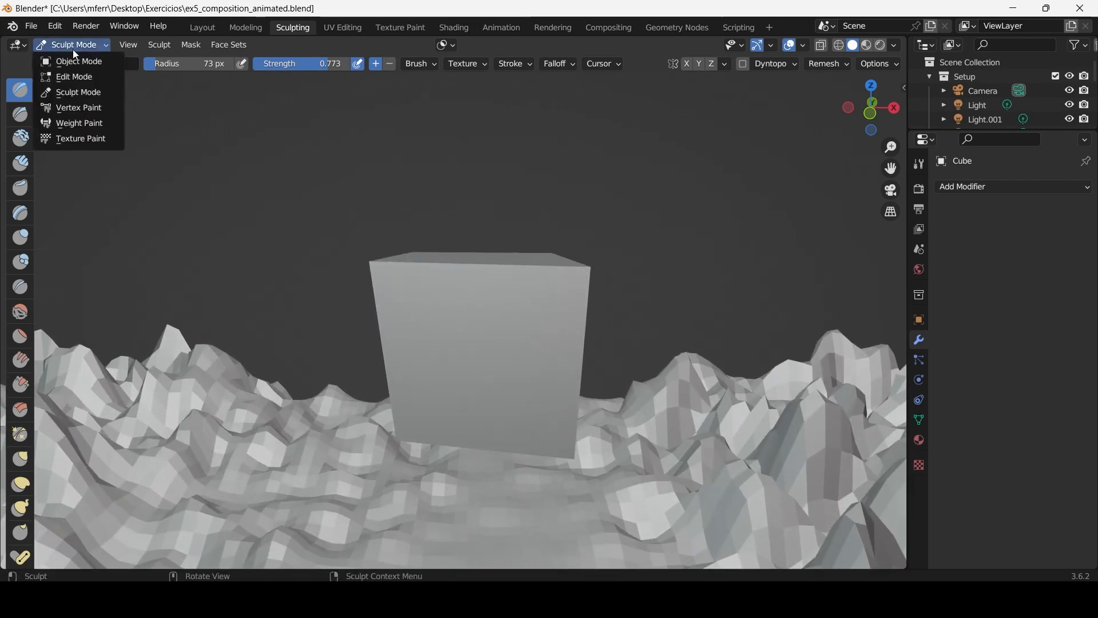
{"action": "left_click", "coordinate": [81, 78]}
{"action": "right_click", "coordinate": [455, 273]}
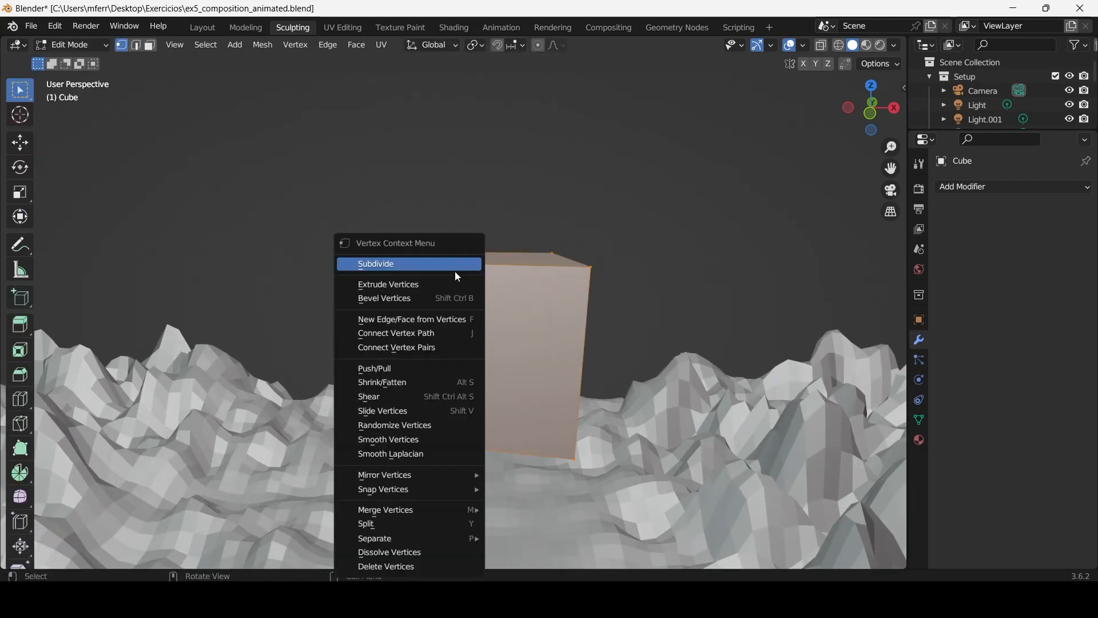
{"action": "left_click", "coordinate": [454, 268]}
{"action": "right_click", "coordinate": [502, 281]}
{"action": "left_click", "coordinate": [502, 280]}
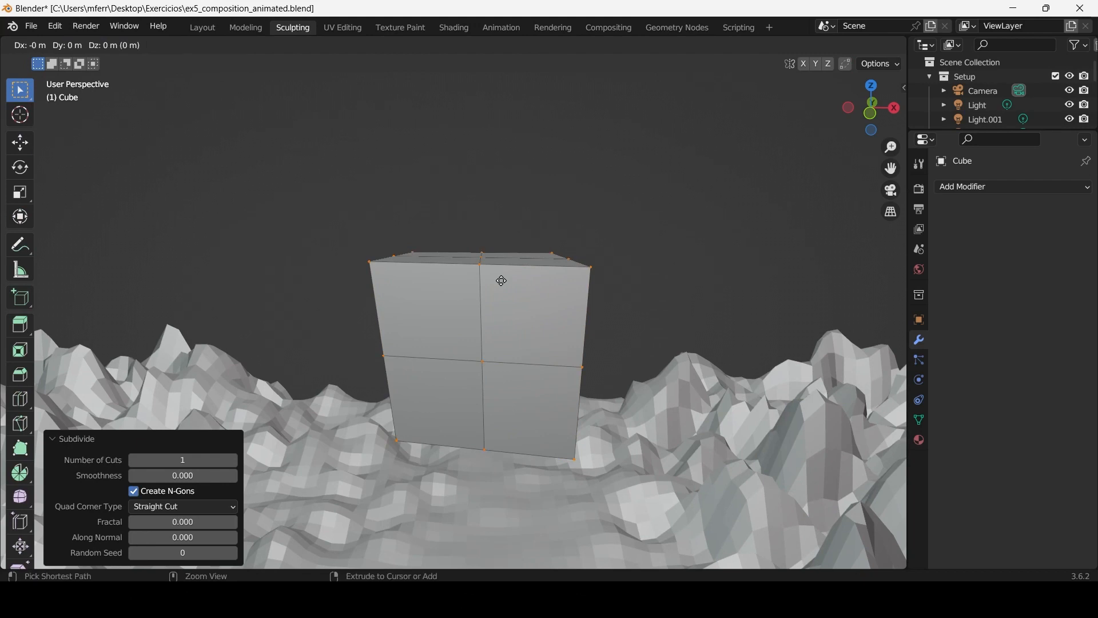
{"action": "left_click", "coordinate": [509, 288]}
{"action": "key", "text": "Tab"}
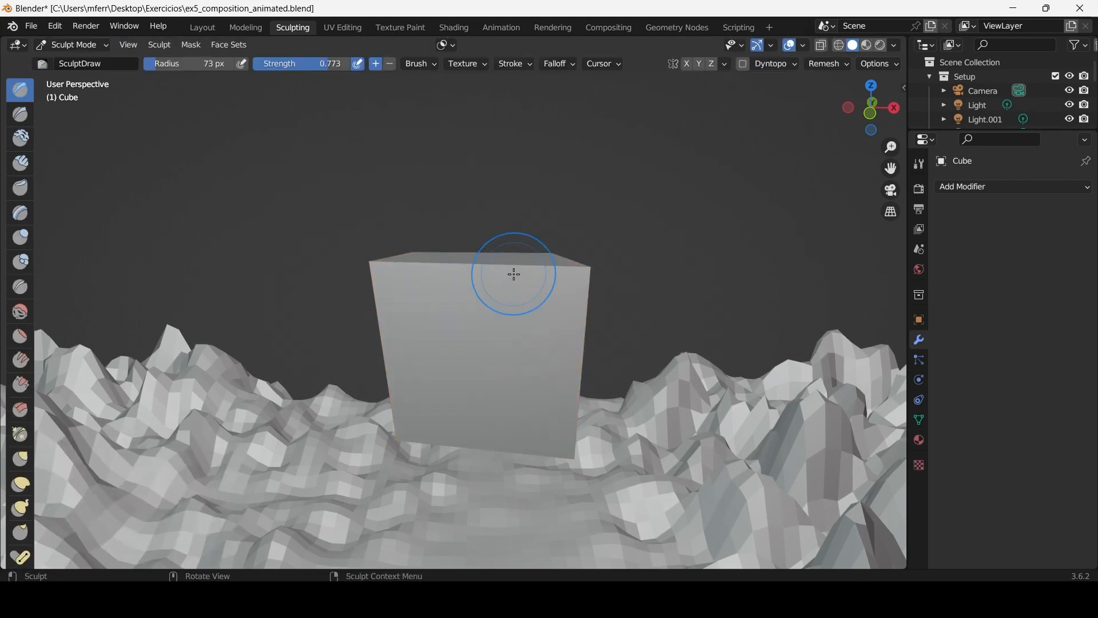
{"action": "right_click", "coordinate": [515, 274]}
Subdivide the whole cube three times in Edit Mode and return to Sculpt Mode.
{"action": "key", "text": "Tab"}
{"action": "right_click", "coordinate": [485, 270]}
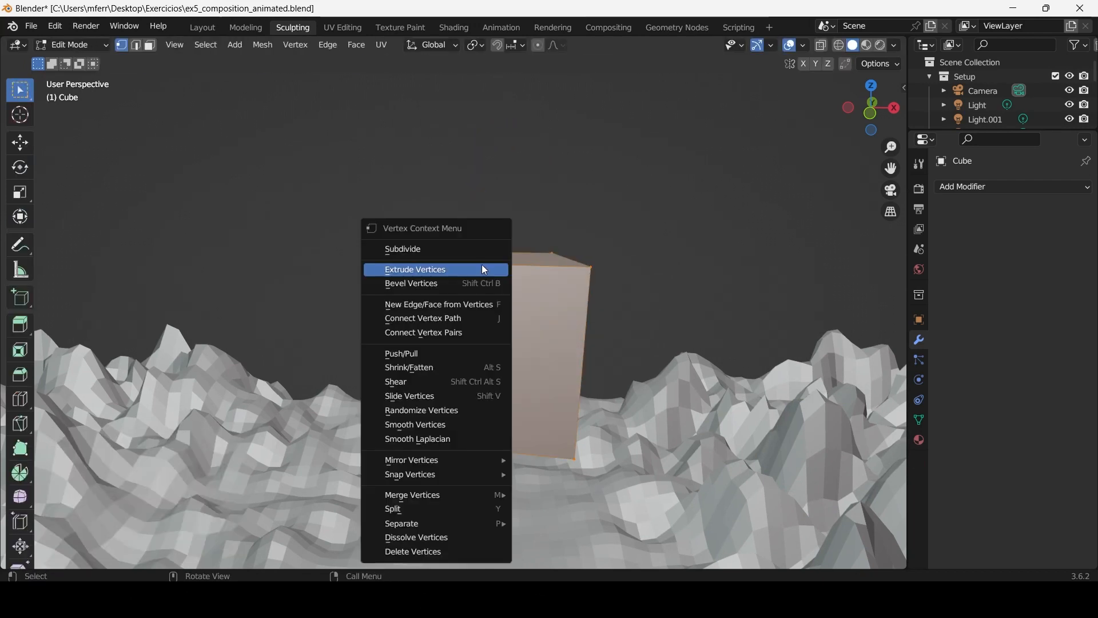
{"action": "left_click", "coordinate": [490, 248]}
{"action": "right_click", "coordinate": [487, 278]}
{"action": "left_click", "coordinate": [484, 264]}
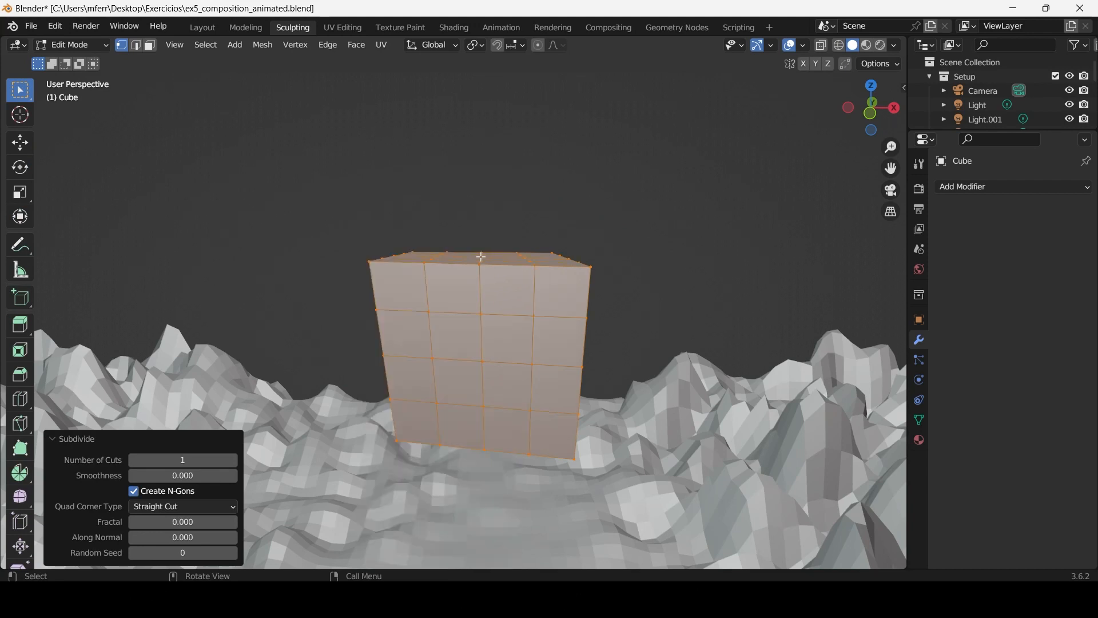
{"action": "right_click", "coordinate": [482, 257]}
{"action": "left_click", "coordinate": [482, 262]}
{"action": "key", "text": "Tab"}
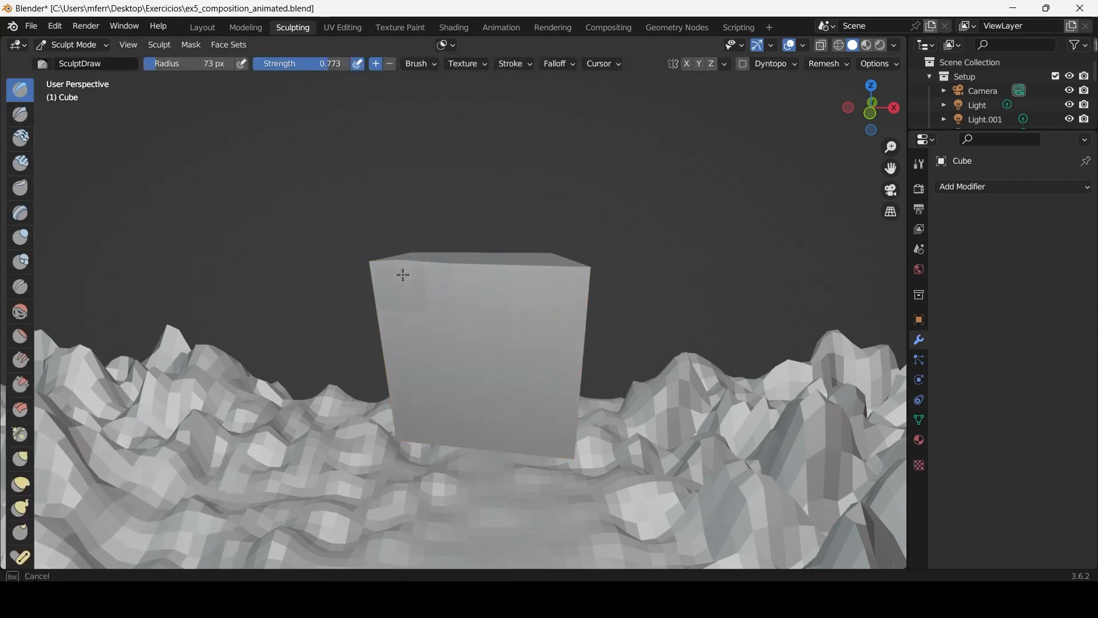
Sculpt the cube's upper-left corner outward with the Draw brush, enlarging the brush radius to 170 px.
{"action": "mouse_move", "coordinate": [403, 274]}
{"action": "left_mouse_down"}
{"action": "mouse_move", "coordinate": [437, 265]}
{"action": "mouse_move", "coordinate": [422, 312]}
{"action": "mouse_move", "coordinate": [390, 279]}
{"action": "mouse_move", "coordinate": [385, 304]}
{"action": "left_mouse_up"}
{"action": "key", "text": "f"}
{"action": "left_click", "coordinate": [487, 246]}
{"action": "left_click_drag", "start_coordinate": [396, 267], "coordinate": [401, 273]}
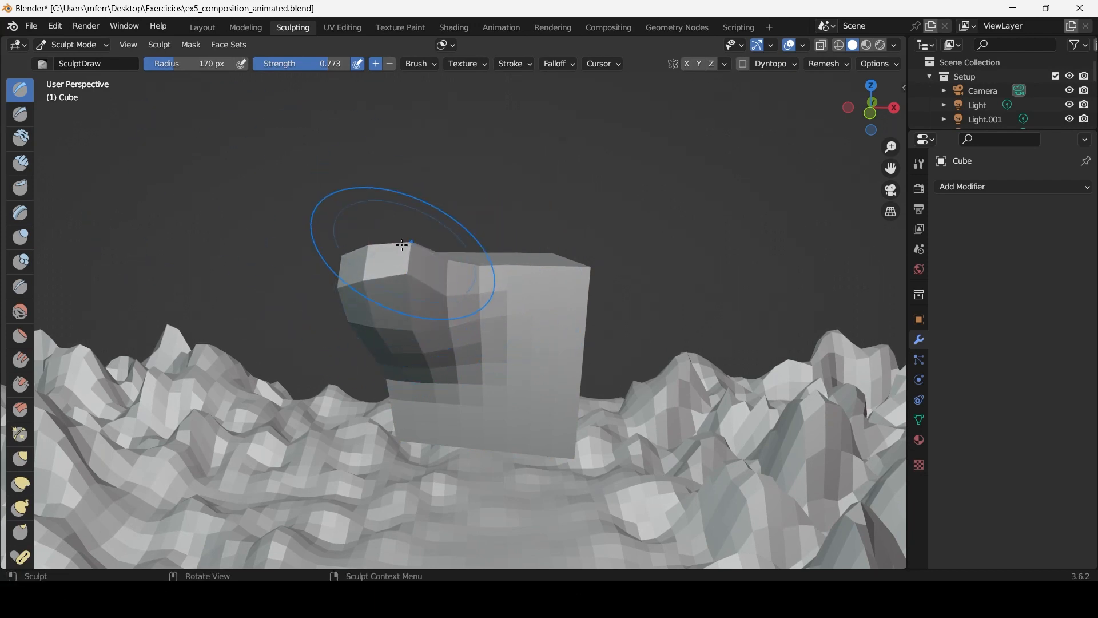
Subdivide the cube's mesh two more times in Edit Mode and return to Sculpt Mode.
{"action": "key", "text": "Tab"}
{"action": "right_click", "coordinate": [461, 270]}
{"action": "left_click", "coordinate": [458, 264]}
{"action": "right_click", "coordinate": [452, 263]}
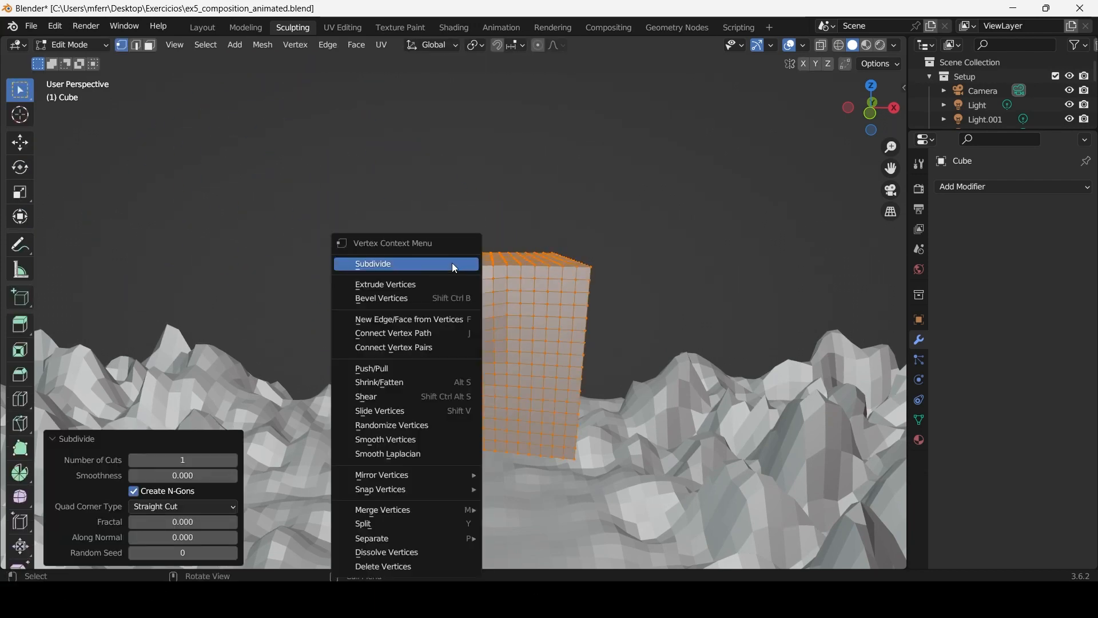
{"action": "left_click", "coordinate": [452, 262]}
{"action": "key", "text": "Tab"}
Extend the bulge on the cube's upper corner with more Draw brush strokes from two viewing angles.
{"action": "left_click_drag", "start_coordinate": [364, 280], "coordinate": [464, 289]}
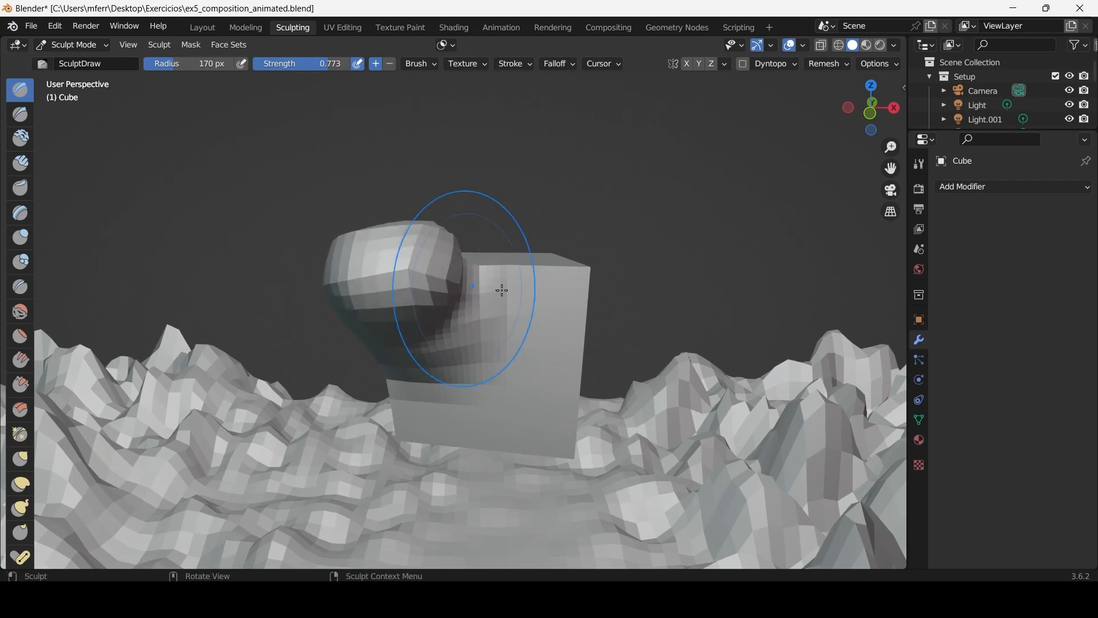
{"action": "middle_click_drag", "start_coordinate": [502, 291], "coordinate": [636, 224]}
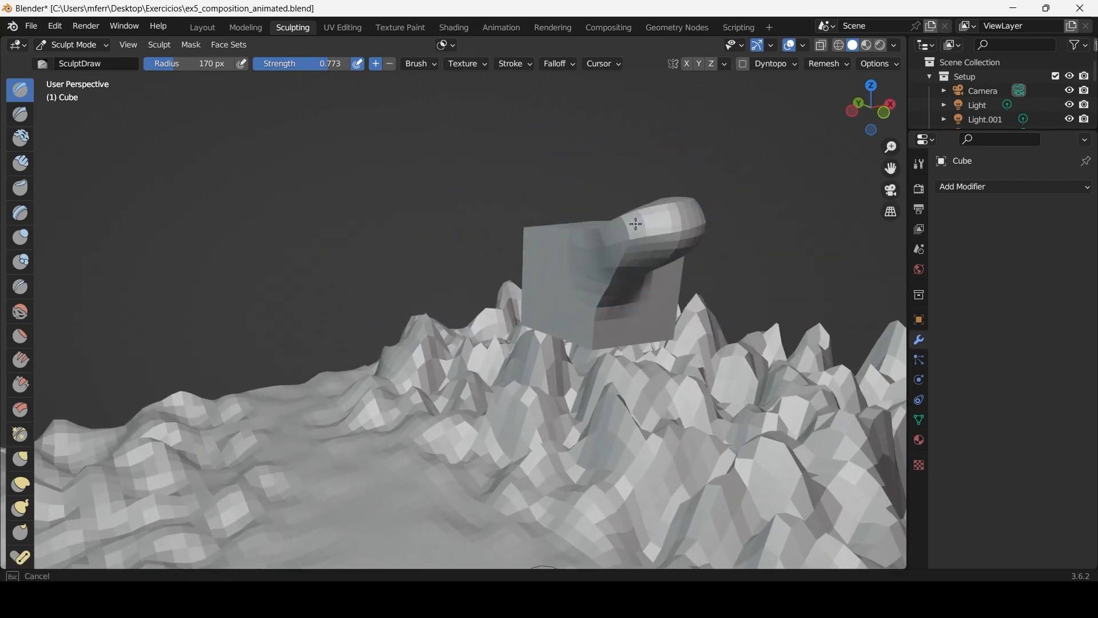
{"action": "mouse_move", "coordinate": [635, 224]}
{"action": "left_mouse_down"}
{"action": "mouse_move", "coordinate": [625, 228]}
{"action": "mouse_move", "coordinate": [638, 226]}
{"action": "left_mouse_up"}
Carve a stroke across the bulge with the Draw Sharp brush.
{"action": "mouse_move", "coordinate": [638, 226]}
{"action": "middle_mouse_down"}
{"action": "mouse_move", "coordinate": [564, 229]}
{"action": "mouse_move", "coordinate": [869, 283]}
{"action": "middle_mouse_up"}
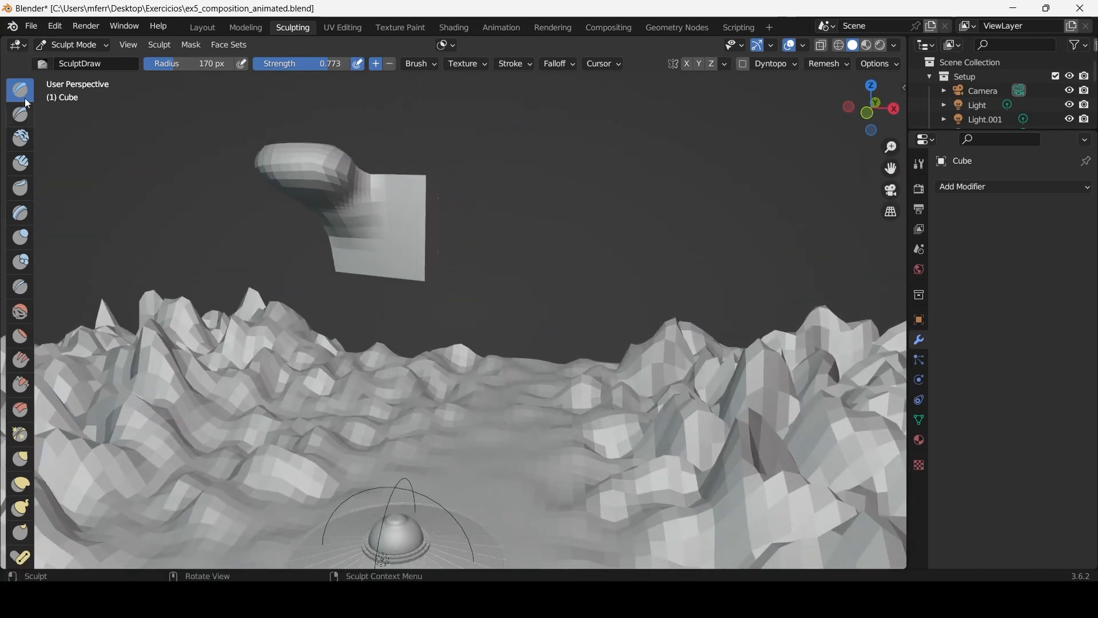
{"action": "middle_click_drag", "start_coordinate": [252, 209], "coordinate": [418, 299]}
{"action": "scroll", "coordinate": [303, 213], "scroll_direction": "up", "scroll_amount": 2}
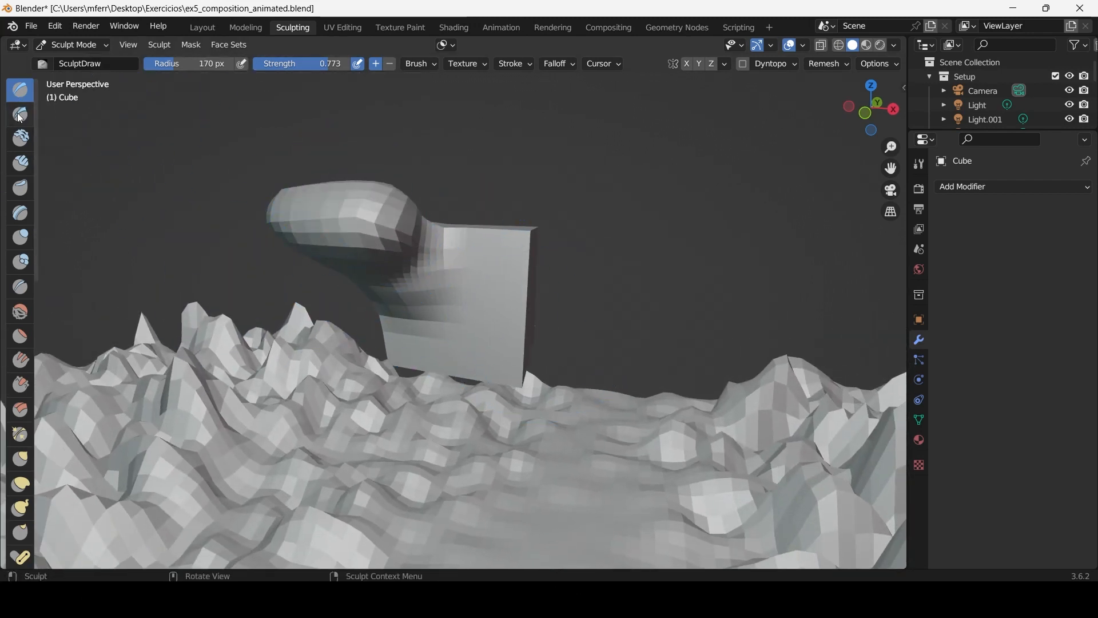
{"action": "left_click", "coordinate": [19, 117]}
{"action": "mouse_move", "coordinate": [338, 226]}
{"action": "left_mouse_down"}
{"action": "mouse_move", "coordinate": [360, 223]}
{"action": "mouse_move", "coordinate": [385, 259]}
{"action": "left_mouse_up"}
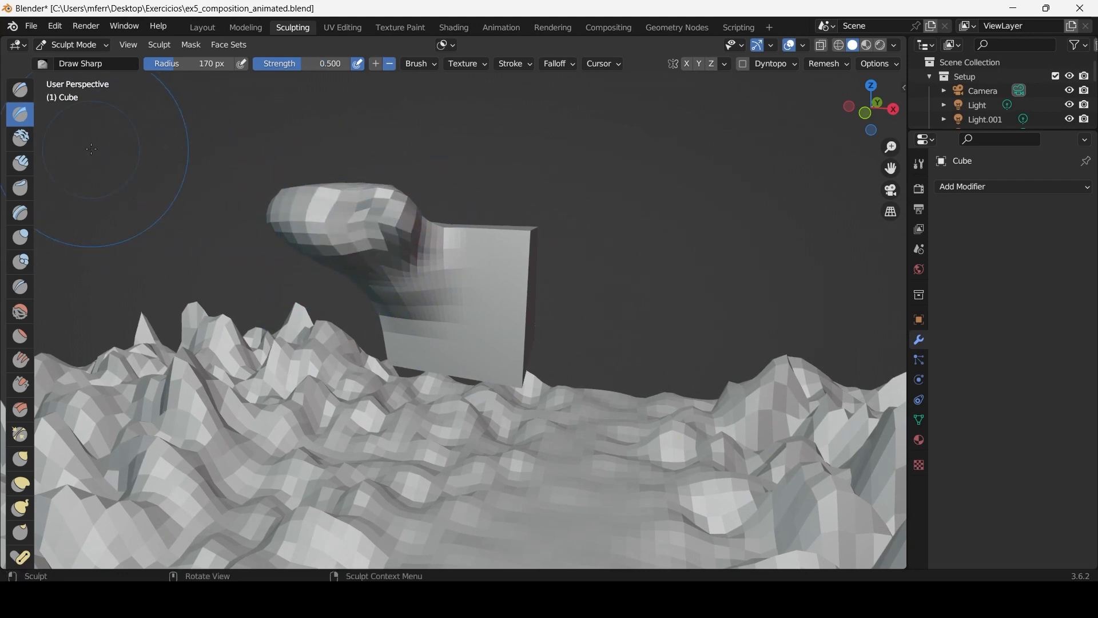
Build up the cube's upper-right area with the Clay brush and set the brush radius to 81 px.
{"action": "left_click", "coordinate": [14, 137]}
{"action": "middle_click_drag", "start_coordinate": [447, 259], "coordinate": [413, 284], "text": "shift"}
{"action": "left_click_drag", "start_coordinate": [463, 280], "coordinate": [440, 299]}
{"action": "key", "text": "f"}
{"action": "left_click", "coordinate": [396, 281]}
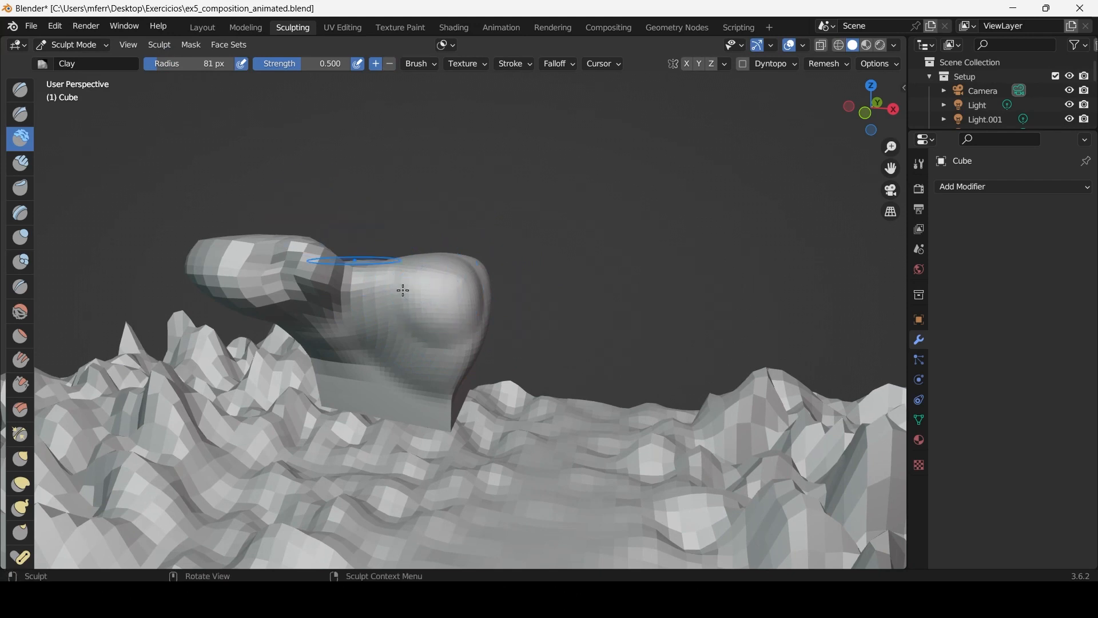
Resize the brush and sculpt another stroke over the rounded upper-right mass.
{"action": "scroll", "coordinate": [467, 285], "scroll_direction": "up", "scroll_amount": 3}
{"action": "key", "text": "f"}
{"action": "left_click", "coordinate": [472, 258]}
{"action": "mouse_move", "coordinate": [446, 246]}
{"action": "left_mouse_down"}
{"action": "mouse_move", "coordinate": [423, 286]}
{"action": "mouse_move", "coordinate": [444, 264]}
{"action": "mouse_move", "coordinate": [427, 283]}
{"action": "mouse_move", "coordinate": [424, 255]}
{"action": "mouse_move", "coordinate": [454, 265]}
{"action": "mouse_move", "coordinate": [417, 248]}
{"action": "mouse_move", "coordinate": [515, 228]}
{"action": "left_mouse_up"}
Subdivide the mesh once more in Edit Mode, return to Sculpt Mode and set the brush radius to 86 px.
{"action": "key", "text": "Tab"}
{"action": "right_click", "coordinate": [440, 263]}
{"action": "left_click", "coordinate": [438, 262]}
{"action": "key", "text": "Tab"}
{"action": "key", "text": "f"}
{"action": "left_click", "coordinate": [429, 277]}
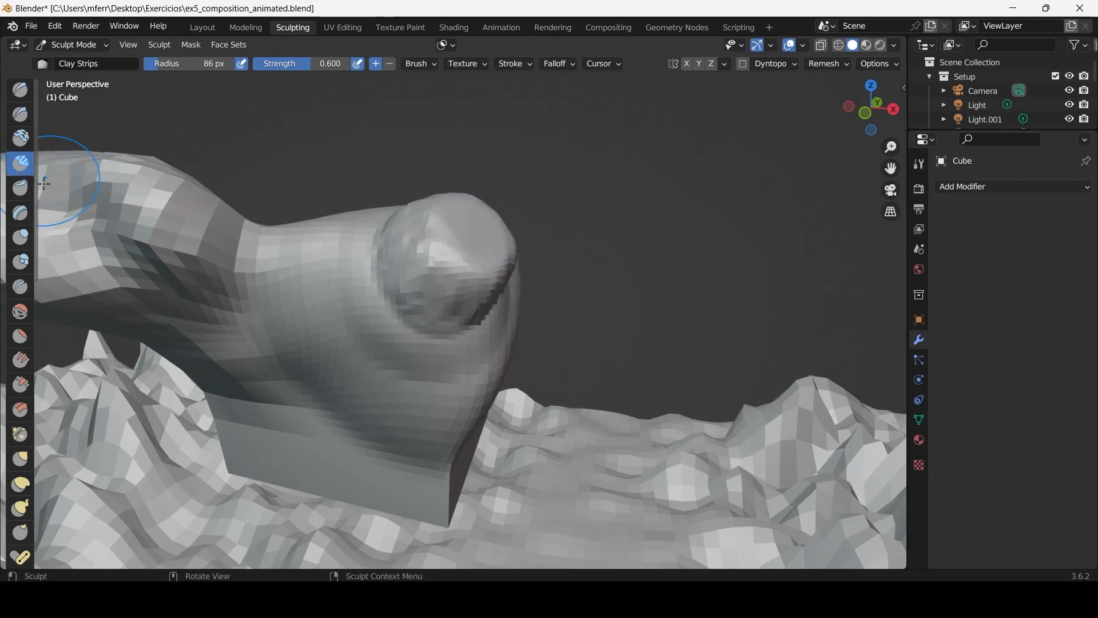
Swell a rounded bump beside the knob on the cube's upper area with the Blob brush.
{"action": "left_click", "coordinate": [20, 263]}
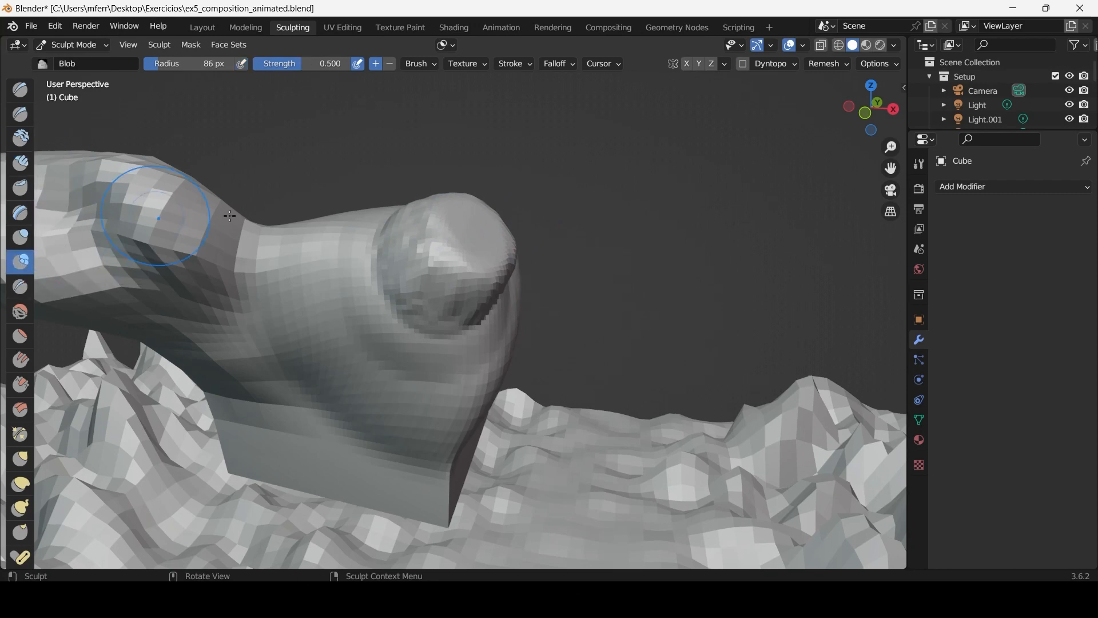
{"action": "left_click_drag", "start_coordinate": [323, 255], "coordinate": [329, 251]}
{"action": "mouse_move", "coordinate": [343, 257]}
{"action": "middle_mouse_down"}
{"action": "mouse_move", "coordinate": [422, 255]}
{"action": "mouse_move", "coordinate": [401, 286]}
{"action": "middle_mouse_up"}
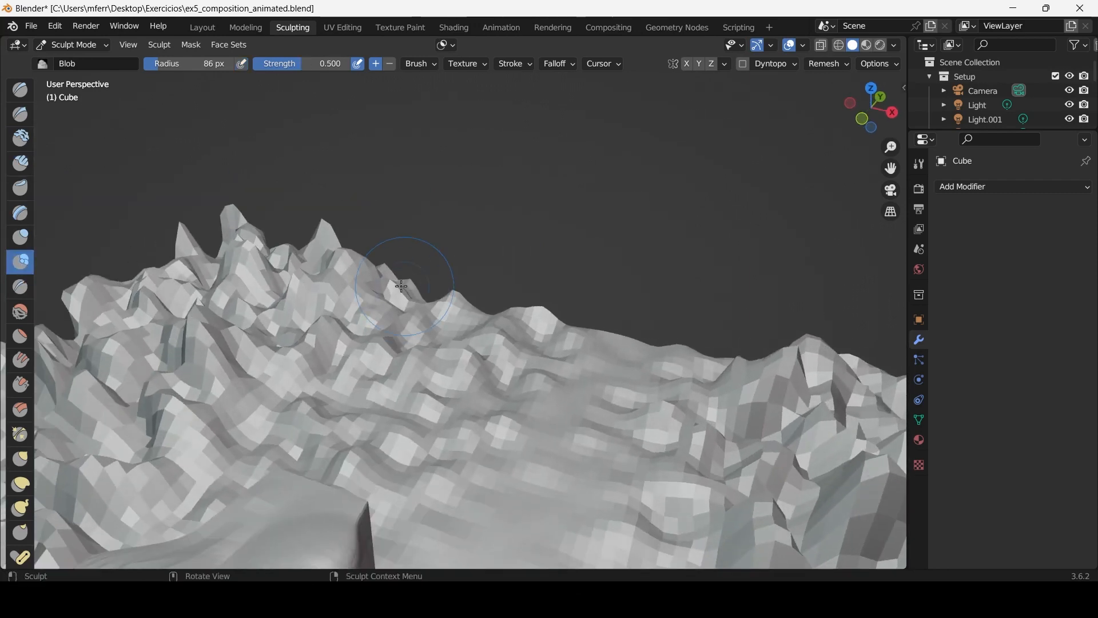
{"action": "middle_click_drag", "start_coordinate": [425, 214], "coordinate": [498, 101], "text": "shift"}
{"action": "scroll", "coordinate": [336, 333], "scroll_direction": "up", "scroll_amount": 2}
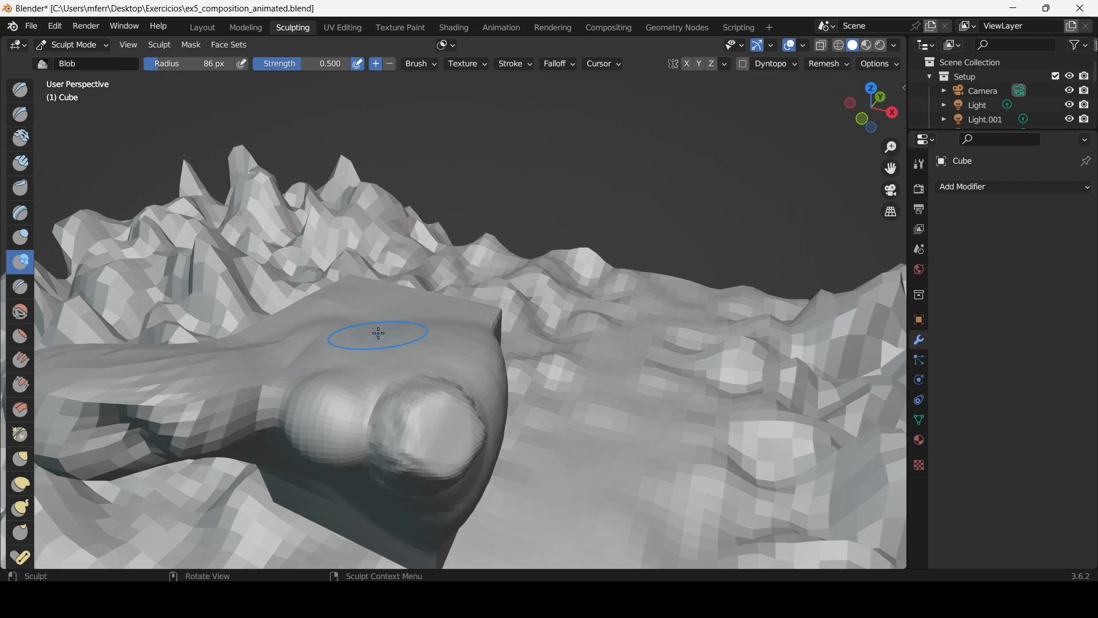
{"action": "middle_click_drag", "start_coordinate": [378, 333], "coordinate": [434, 249], "text": "shift"}
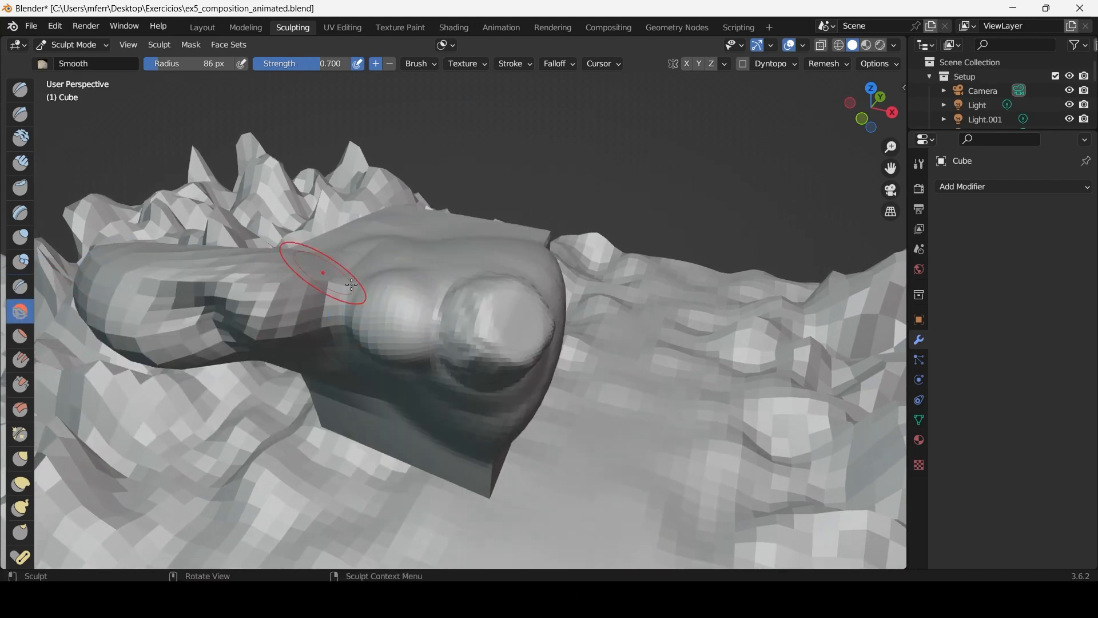
Set the Smooth brush radius to 246 px and smooth the long arm, the bumps and the front of the cube.
{"action": "middle_click_drag", "start_coordinate": [352, 284], "coordinate": [406, 292], "text": "shift"}
{"action": "key", "text": "f"}
{"action": "left_click", "coordinate": [486, 240]}
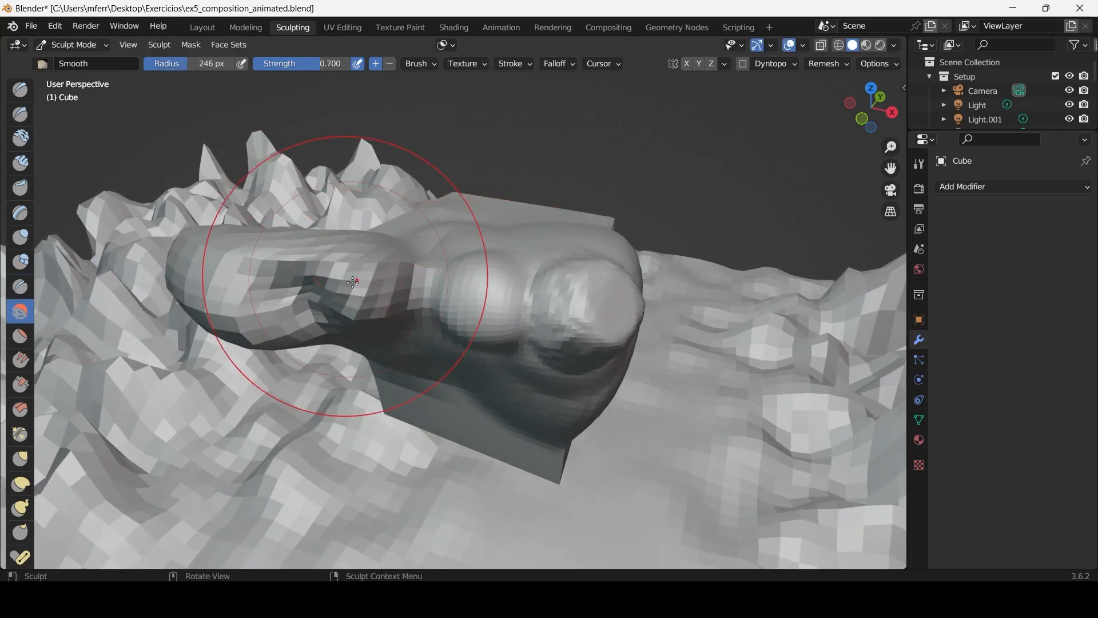
{"action": "left_click_drag", "start_coordinate": [343, 274], "coordinate": [281, 281]}
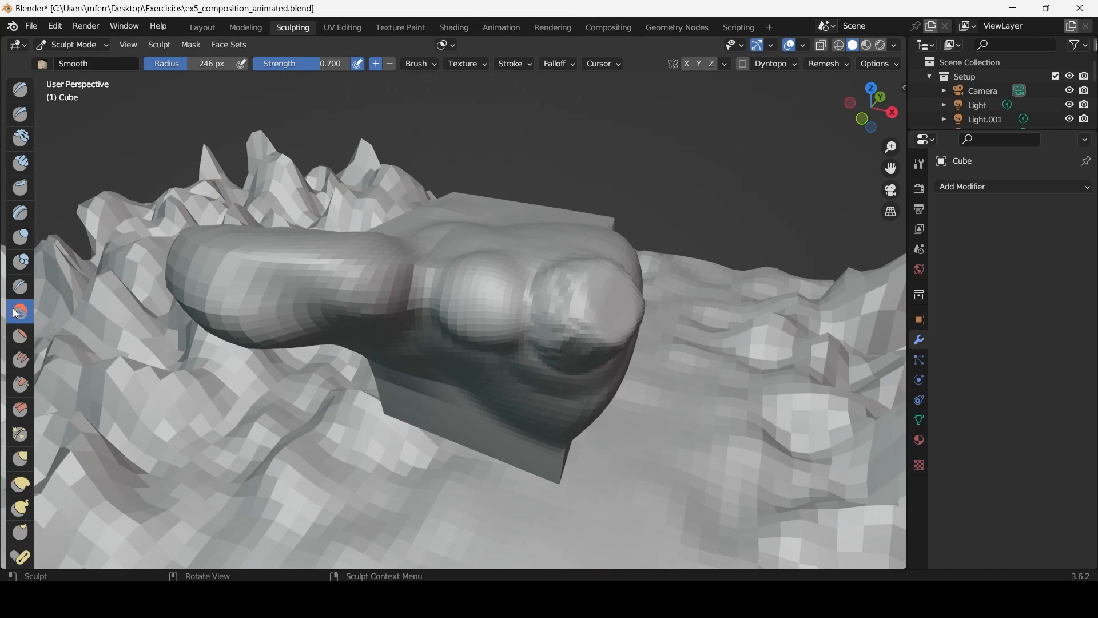
{"action": "mouse_move", "coordinate": [488, 294]}
{"action": "left_mouse_down"}
{"action": "mouse_move", "coordinate": [517, 289]}
{"action": "mouse_move", "coordinate": [440, 286]}
{"action": "left_mouse_up"}
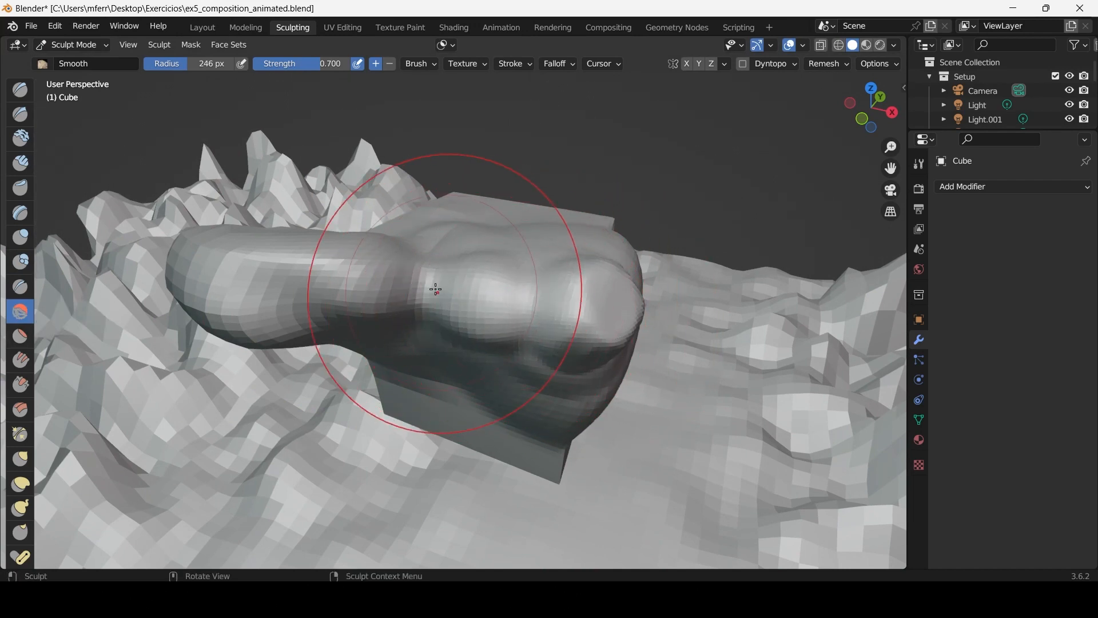
{"action": "mouse_move", "coordinate": [441, 286]}
{"action": "middle_mouse_down"}
{"action": "mouse_move", "coordinate": [539, 271]}
{"action": "mouse_move", "coordinate": [536, 234]}
{"action": "mouse_move", "coordinate": [537, 285]}
{"action": "middle_mouse_up"}
{"action": "left_click_drag", "start_coordinate": [537, 284], "coordinate": [542, 197]}
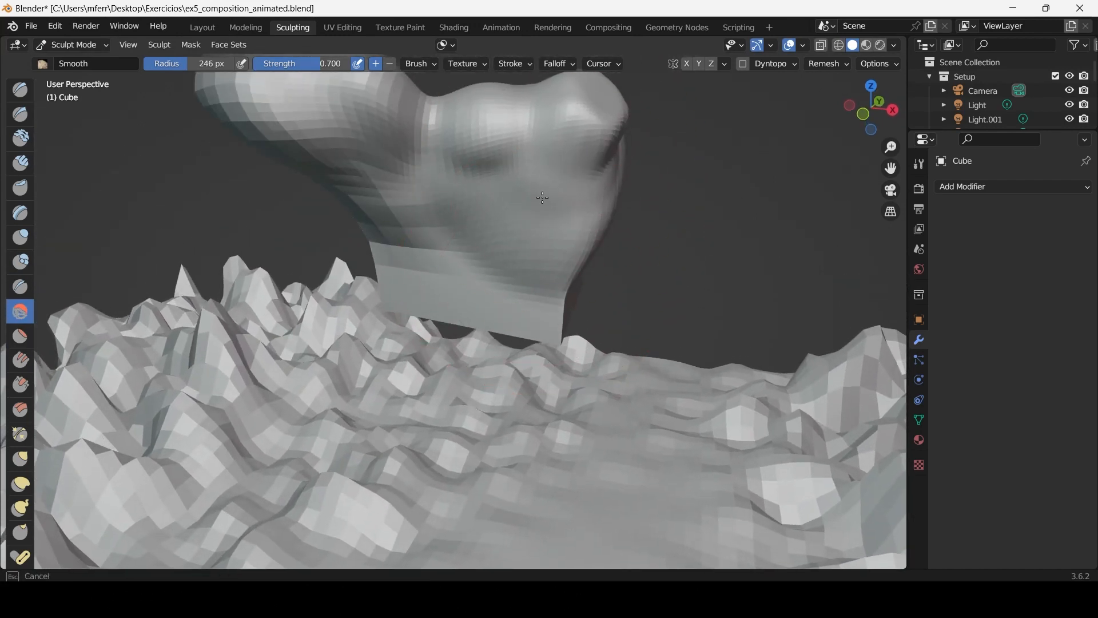
Test the Flatten/Contrast brush on the cube's front, undo the stroke, and set the brush radius to 177 px.
{"action": "left_click", "coordinate": [25, 333]}
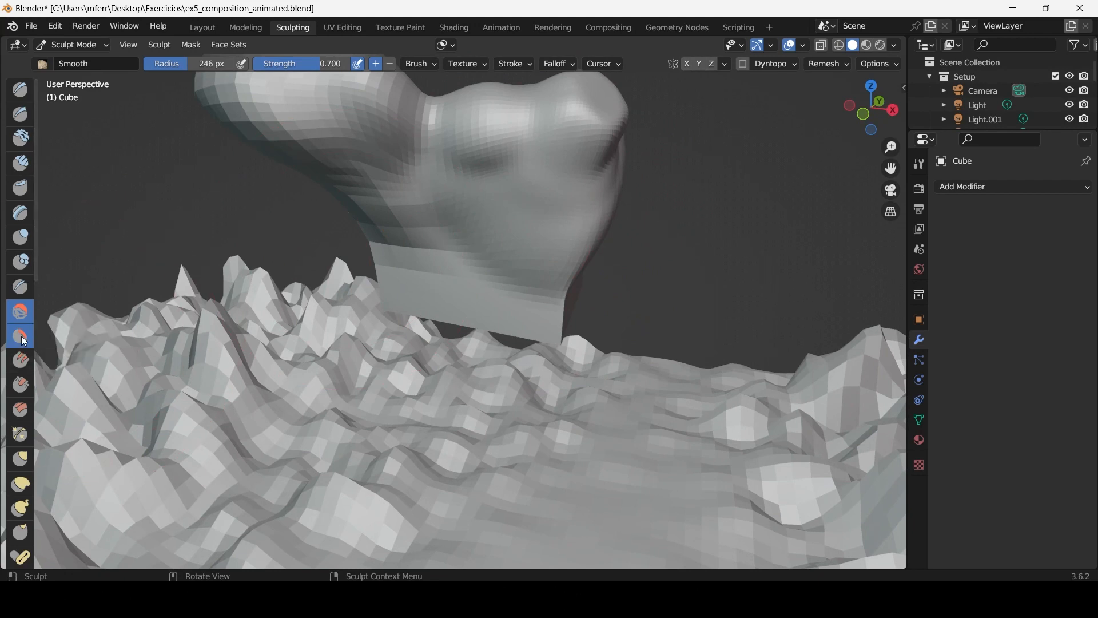
{"action": "middle_click_drag", "start_coordinate": [466, 172], "coordinate": [480, 254]}
{"action": "left_click_drag", "start_coordinate": [481, 254], "coordinate": [515, 182]}
{"action": "key", "text": "ctrl+z"}
{"action": "key", "text": "f"}
{"action": "left_click", "coordinate": [481, 252]}
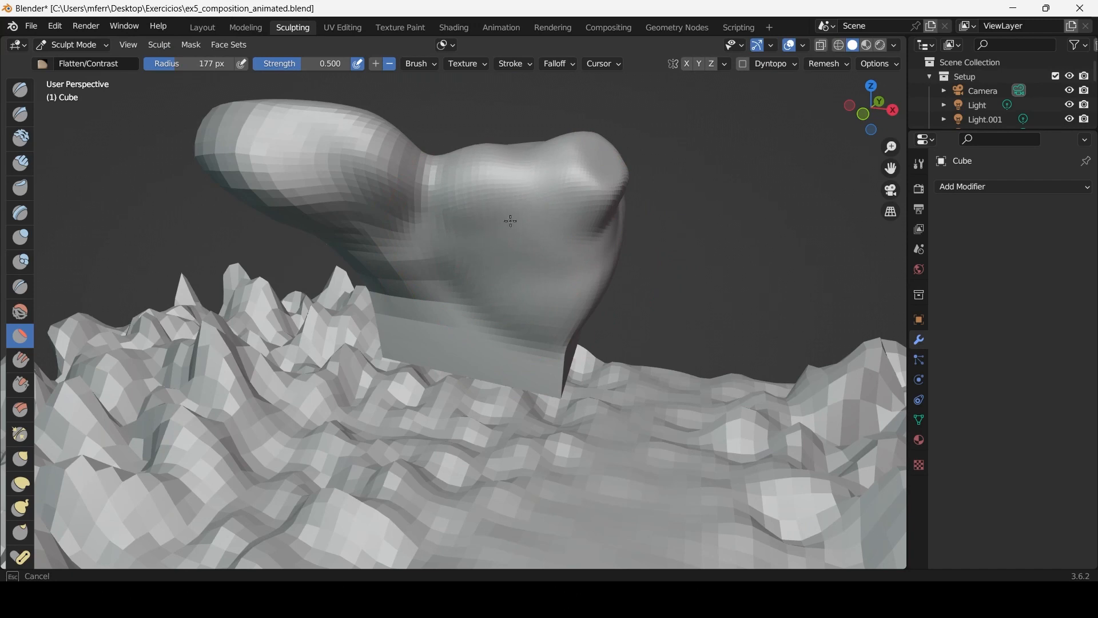
{"action": "middle_click_drag", "start_coordinate": [454, 299], "coordinate": [448, 307]}
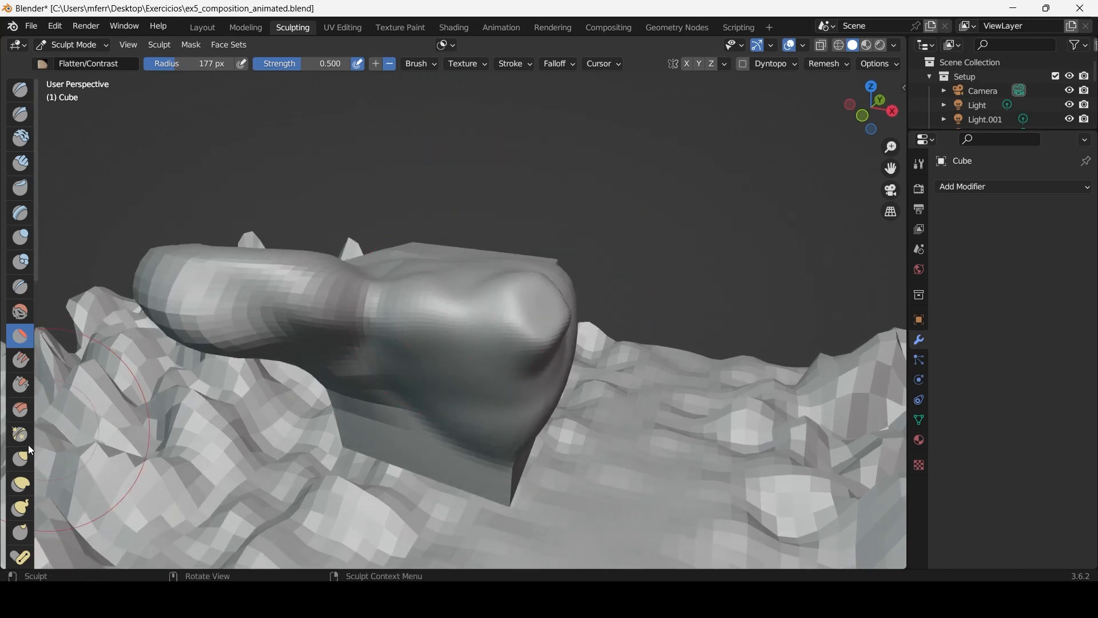
Pull the long arm upward with the Grab brush, set the radius to 313 px and bend the arm further.
{"action": "left_click", "coordinate": [23, 464]}
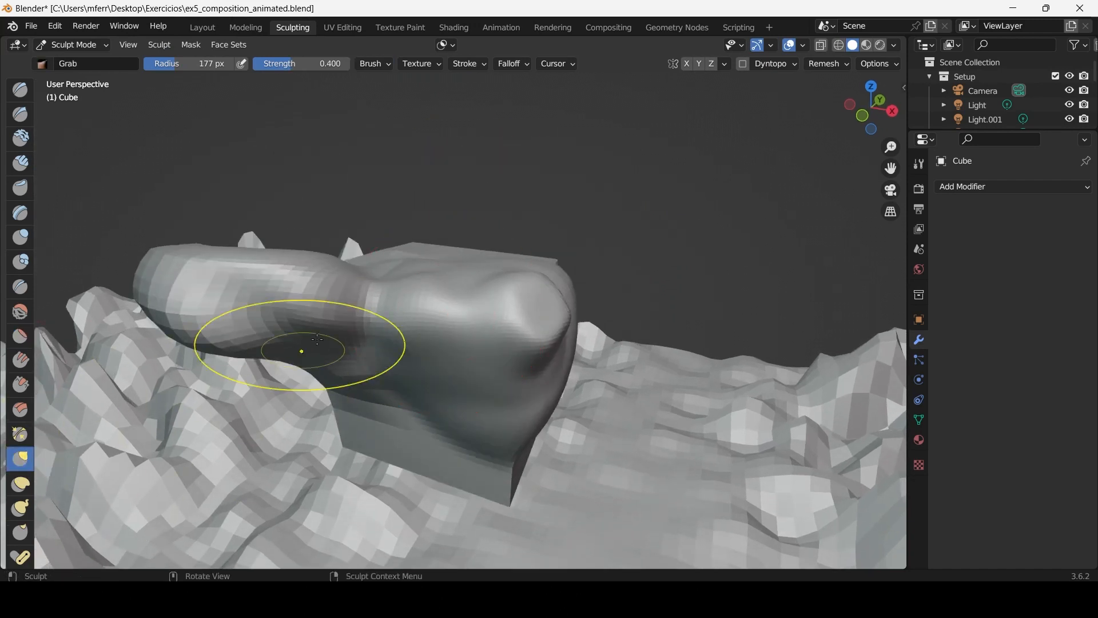
{"action": "mouse_move", "coordinate": [318, 339]}
{"action": "left_mouse_down"}
{"action": "mouse_move", "coordinate": [243, 284]}
{"action": "mouse_move", "coordinate": [196, 140]}
{"action": "left_mouse_up"}
{"action": "key", "text": "f"}
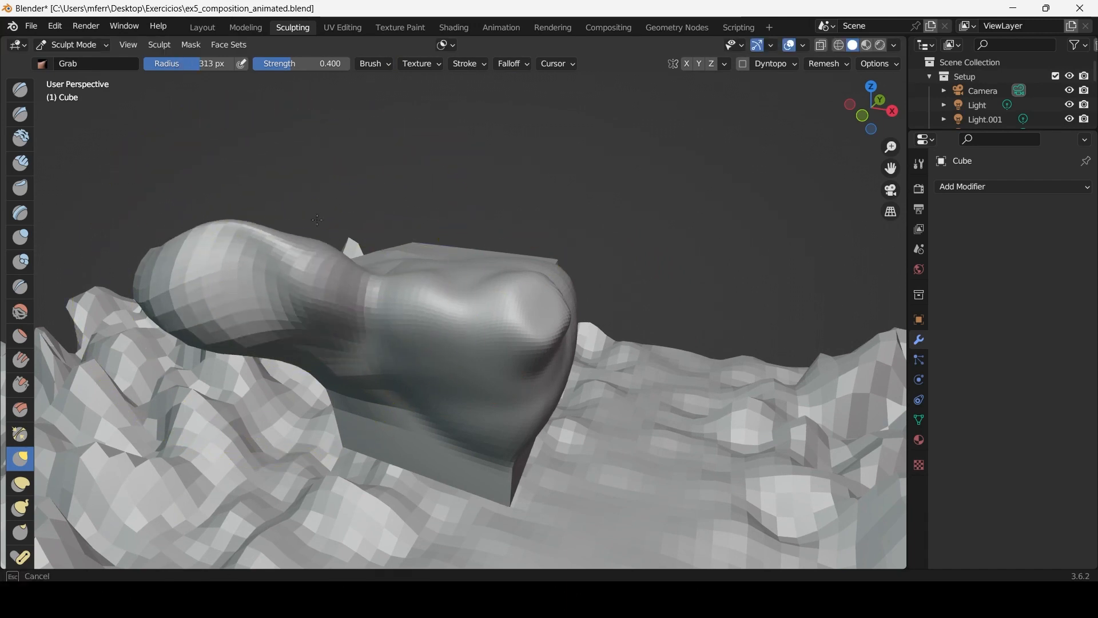
{"action": "left_click_drag", "start_coordinate": [317, 220], "coordinate": [313, 244]}
{"action": "left_click_drag", "start_coordinate": [255, 297], "coordinate": [338, 195]}
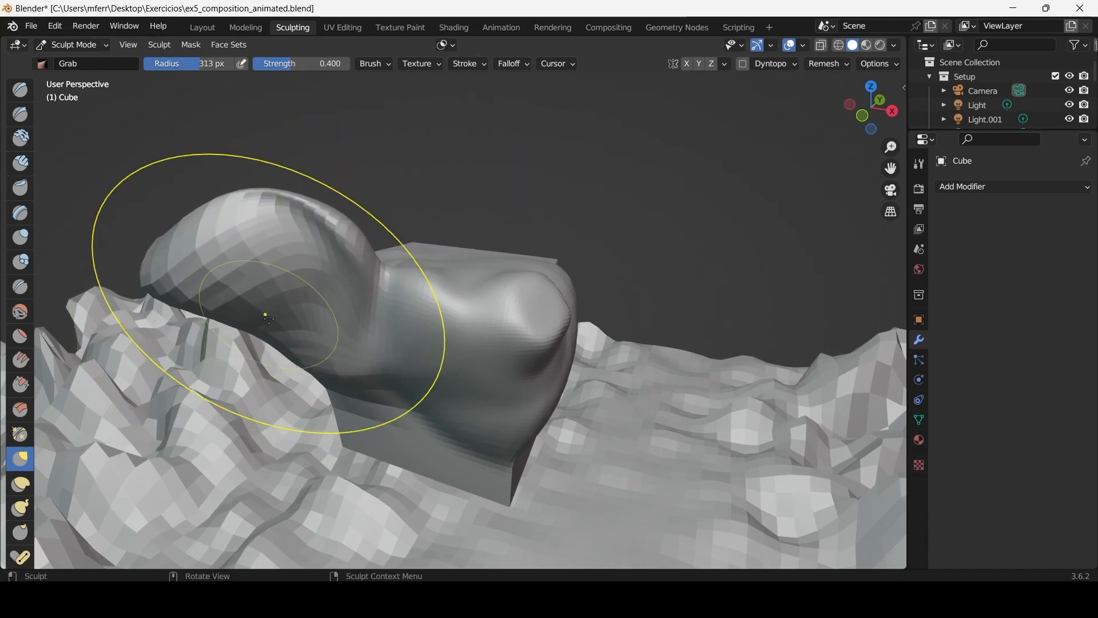
{"action": "mouse_move", "coordinate": [268, 318]}
{"action": "left_mouse_down"}
{"action": "mouse_move", "coordinate": [290, 246]}
{"action": "mouse_move", "coordinate": [297, 253]}
{"action": "mouse_move", "coordinate": [218, 292]}
{"action": "left_mouse_up"}
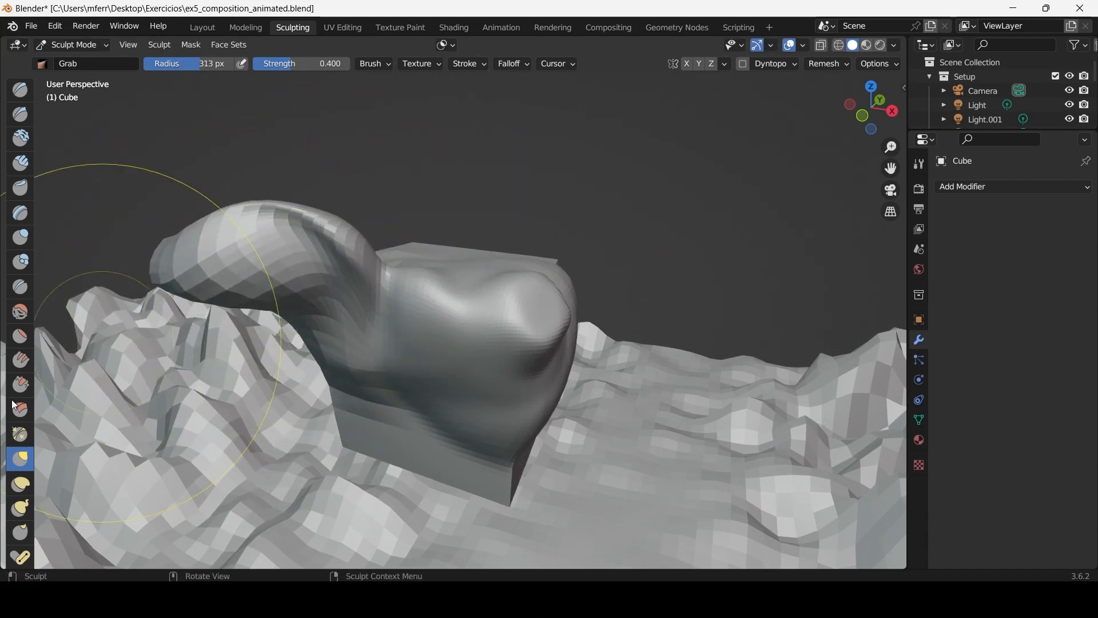
Try Elastic Deform on the knob, undo it, set the radius to 140 px and stretch the knob outward.
{"action": "left_click", "coordinate": [25, 486]}
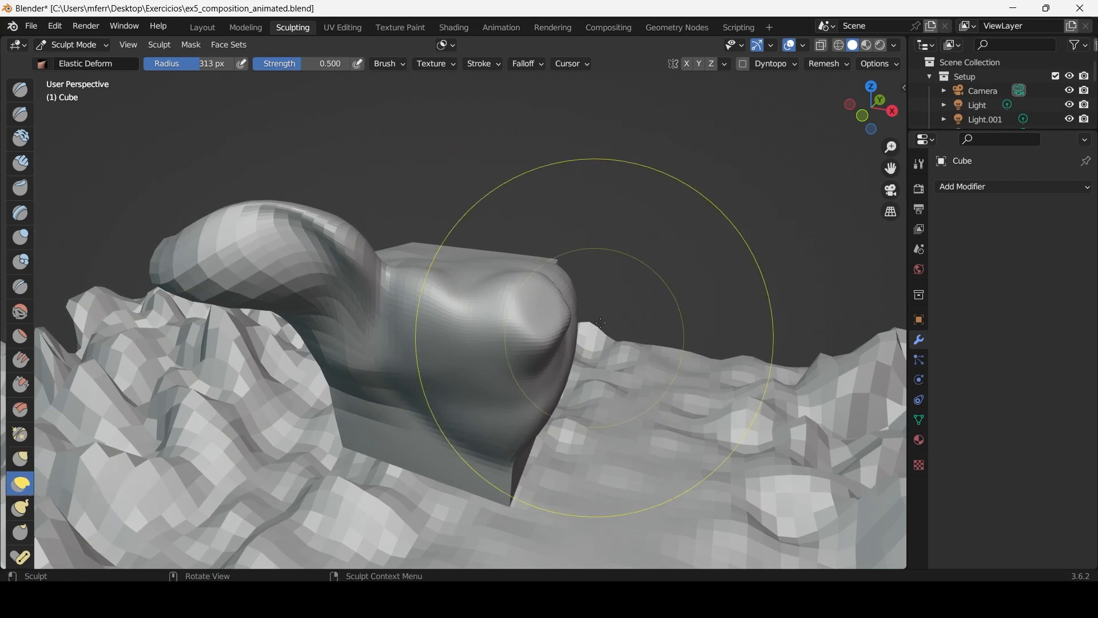
{"action": "mouse_move", "coordinate": [564, 286]}
{"action": "left_mouse_down"}
{"action": "mouse_move", "coordinate": [574, 278]}
{"action": "mouse_move", "coordinate": [515, 316]}
{"action": "mouse_move", "coordinate": [721, 234]}
{"action": "mouse_move", "coordinate": [594, 331]}
{"action": "mouse_move", "coordinate": [611, 339]}
{"action": "left_mouse_up"}
{"action": "key", "text": "ctrl+z"}
{"action": "key", "text": "f"}
{"action": "left_click", "coordinate": [487, 317]}
{"action": "key", "text": "f"}
{"action": "left_click", "coordinate": [569, 315]}
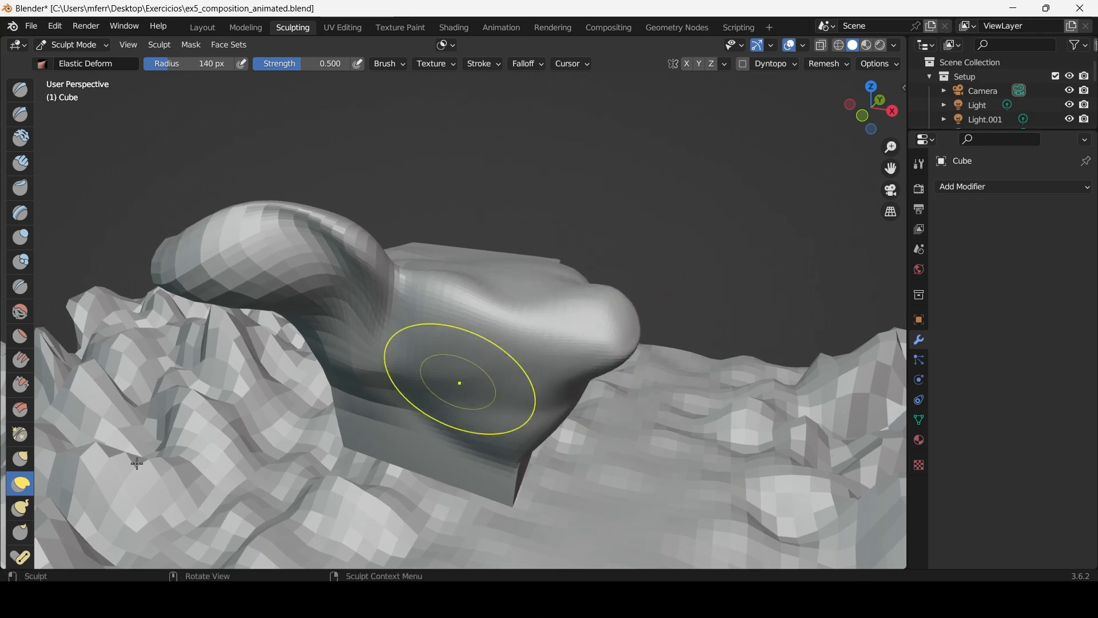
Pull a tall spike up from the top of the cube with the Snake Hook brush, undoing the first attempt.
{"action": "left_click", "coordinate": [20, 508]}
{"action": "mouse_move", "coordinate": [568, 289]}
{"action": "left_mouse_down"}
{"action": "mouse_move", "coordinate": [549, 152]}
{"action": "mouse_move", "coordinate": [557, 91]}
{"action": "left_mouse_up"}
{"action": "key", "text": "ctrl+z"}
{"action": "mouse_move", "coordinate": [501, 261]}
{"action": "left_mouse_down"}
{"action": "mouse_move", "coordinate": [538, 192]}
{"action": "mouse_move", "coordinate": [527, 150]}
{"action": "left_mouse_up"}
Set the Snake Hook radius to 238 px and drag the cube's front and lower side sideways.
{"action": "key", "text": "f"}
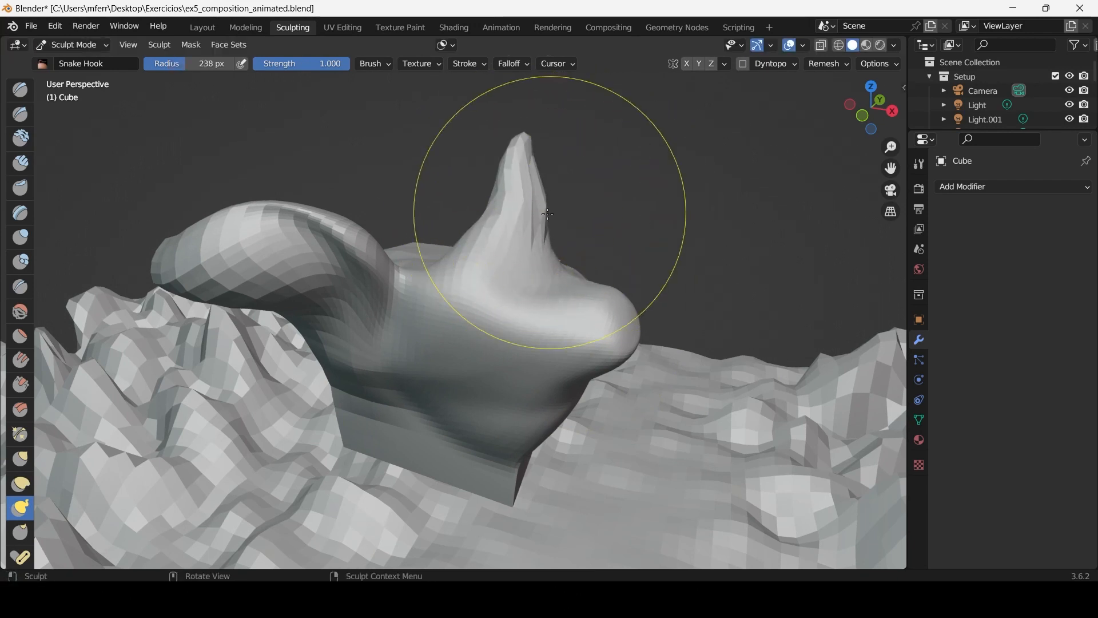
{"action": "left_click", "coordinate": [564, 234]}
{"action": "mouse_move", "coordinate": [461, 286]}
{"action": "left_mouse_down"}
{"action": "mouse_move", "coordinate": [508, 321]}
{"action": "mouse_move", "coordinate": [523, 314]}
{"action": "mouse_move", "coordinate": [520, 335]}
{"action": "left_mouse_up"}
{"action": "mouse_move", "coordinate": [357, 373]}
{"action": "left_mouse_down"}
{"action": "mouse_move", "coordinate": [366, 392]}
{"action": "mouse_move", "coordinate": [375, 346]}
{"action": "mouse_move", "coordinate": [418, 377]}
{"action": "left_mouse_up"}
Soften the hooked spike and the rest of the deformed cube with the Smooth brush.
{"action": "scroll", "coordinate": [446, 365], "scroll_direction": "down", "scroll_amount": 3}
{"action": "mouse_move", "coordinate": [446, 365]}
{"action": "middle_mouse_down"}
{"action": "mouse_move", "coordinate": [451, 338]}
{"action": "mouse_move", "coordinate": [411, 408]}
{"action": "middle_mouse_up"}
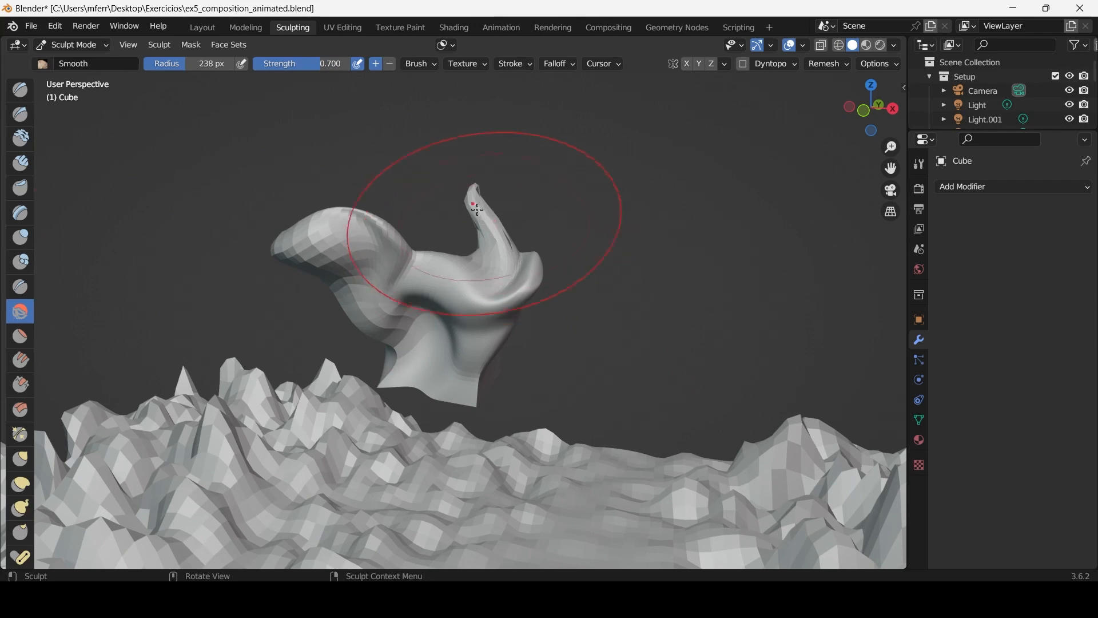
{"action": "mouse_move", "coordinate": [477, 210]}
{"action": "left_mouse_down"}
{"action": "mouse_move", "coordinate": [475, 282]}
{"action": "mouse_move", "coordinate": [484, 232]}
{"action": "left_mouse_up"}
{"action": "key", "text": "ctrl+z"}
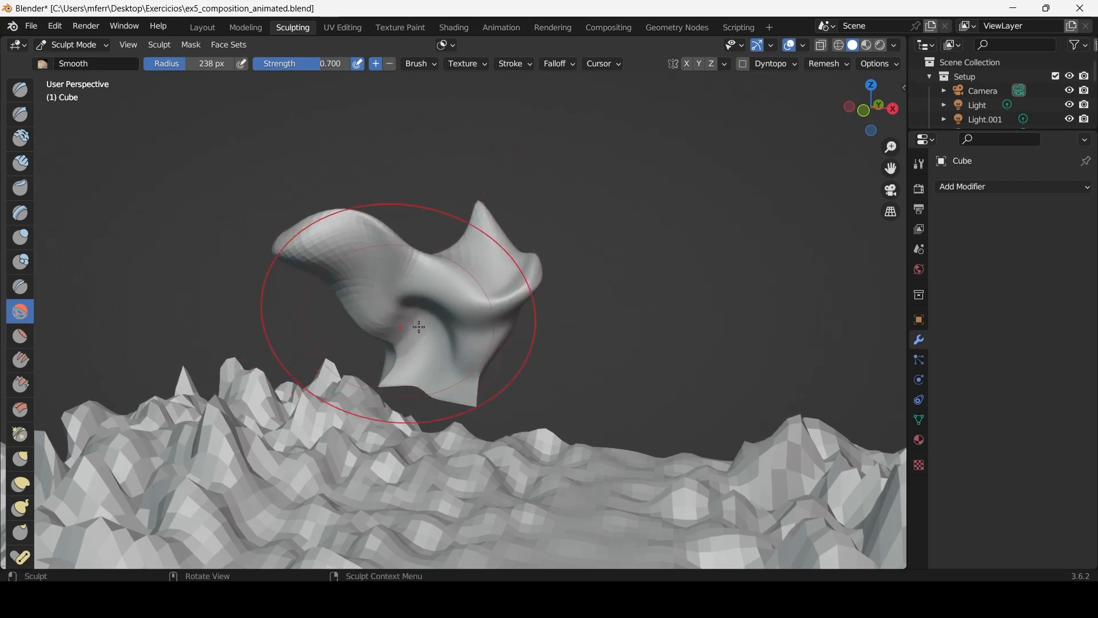
{"action": "mouse_move", "coordinate": [419, 326]}
{"action": "middle_mouse_down"}
{"action": "mouse_move", "coordinate": [361, 331]}
{"action": "mouse_move", "coordinate": [515, 329]}
{"action": "mouse_move", "coordinate": [618, 283]}
{"action": "mouse_move", "coordinate": [564, 332]}
{"action": "middle_mouse_up"}
{"action": "scroll", "coordinate": [563, 332], "scroll_direction": "up", "scroll_amount": 3}
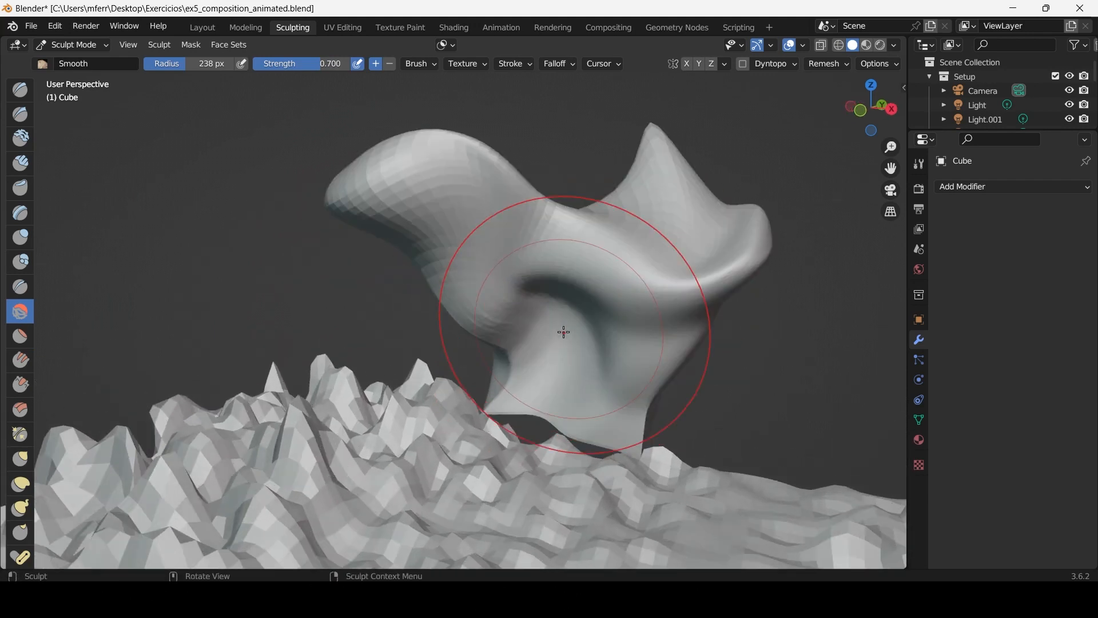
{"action": "scroll", "coordinate": [533, 262], "scroll_direction": "down", "scroll_amount": 3}
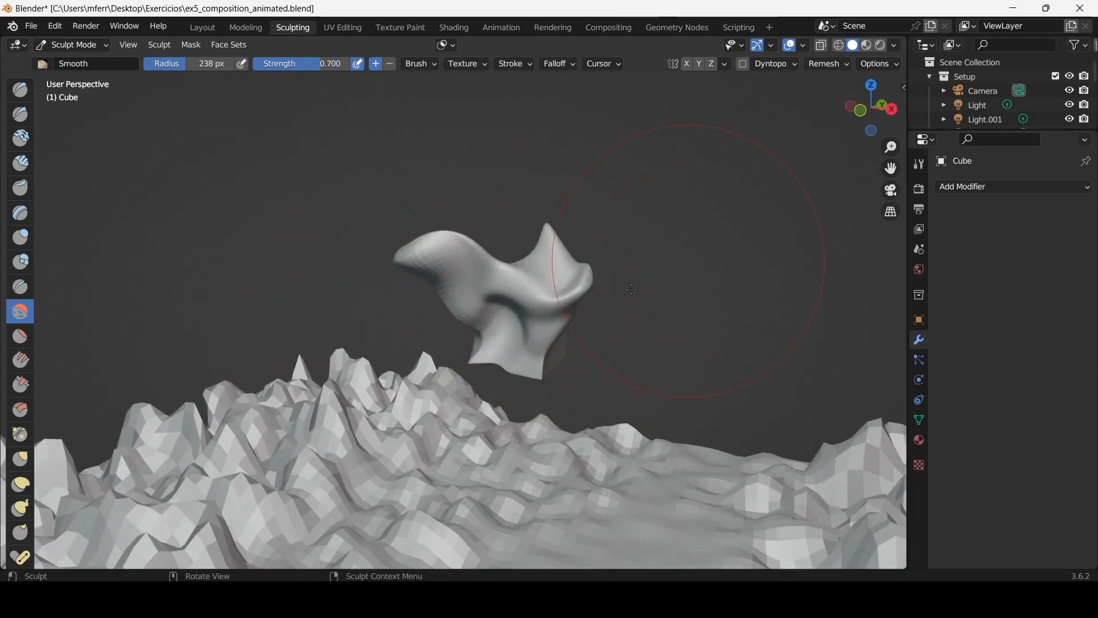
Return to Object Mode and delete the sculpted test cube.
{"action": "left_click", "coordinate": [86, 43]}
{"action": "left_click", "coordinate": [107, 56]}
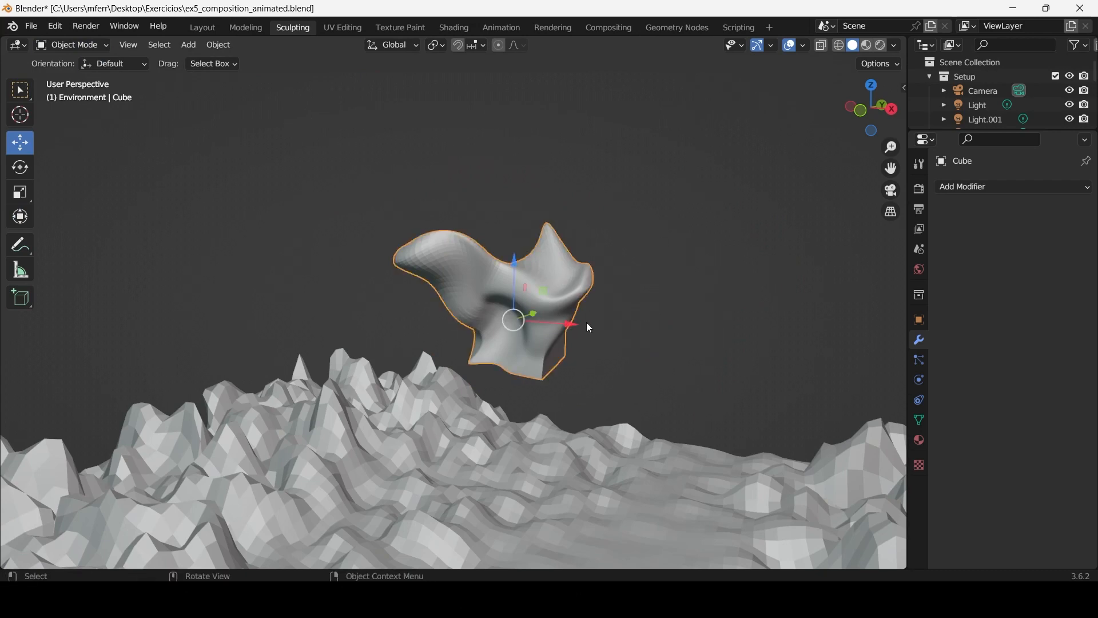
{"action": "key", "text": "Delete"}
Select the terrain plane and turn off the viewport display of all three of its modifiers.
{"action": "left_click", "coordinate": [484, 417]}
{"action": "scroll", "coordinate": [532, 395], "scroll_direction": "down", "scroll_amount": 3}
{"action": "mouse_move", "coordinate": [588, 378]}
{"action": "middle_mouse_down", "text": "shift"}
{"action": "mouse_move", "coordinate": [414, 270]}
{"action": "mouse_move", "coordinate": [531, 279]}
{"action": "mouse_move", "coordinate": [447, 348]}
{"action": "mouse_move", "coordinate": [560, 317]}
{"action": "mouse_move", "coordinate": [559, 272]}
{"action": "mouse_move", "coordinate": [478, 339]}
{"action": "middle_mouse_up", "text": "shift"}
{"action": "scroll", "coordinate": [560, 317], "scroll_direction": "down", "scroll_amount": 2}
{"action": "scroll", "coordinate": [500, 335], "scroll_direction": "up", "scroll_amount": 3}
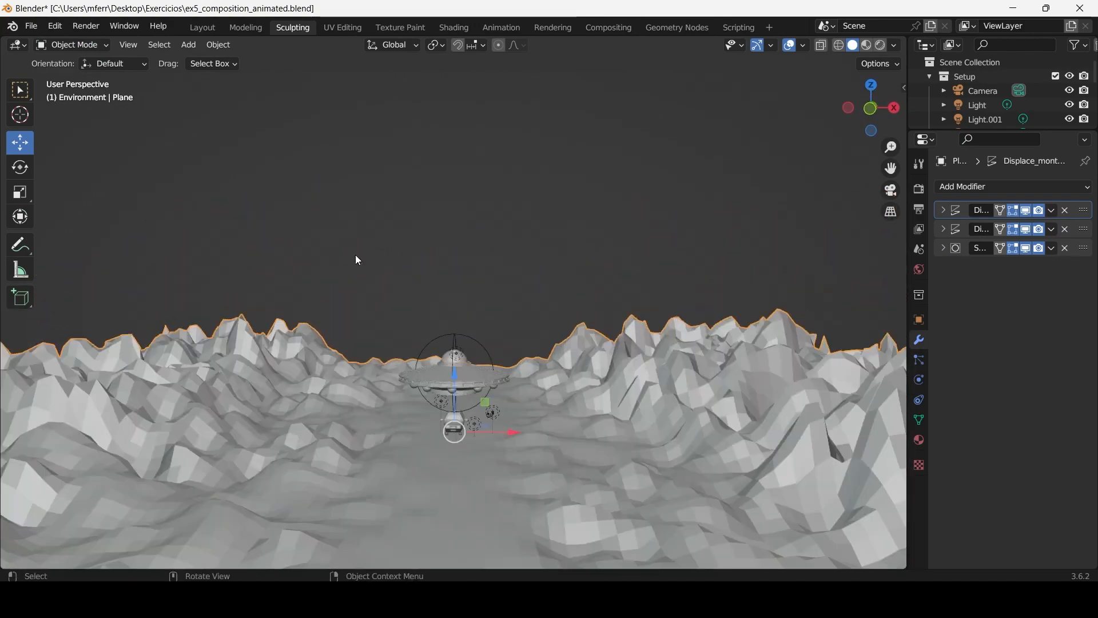
{"action": "middle_click_drag", "start_coordinate": [359, 261], "coordinate": [453, 354]}
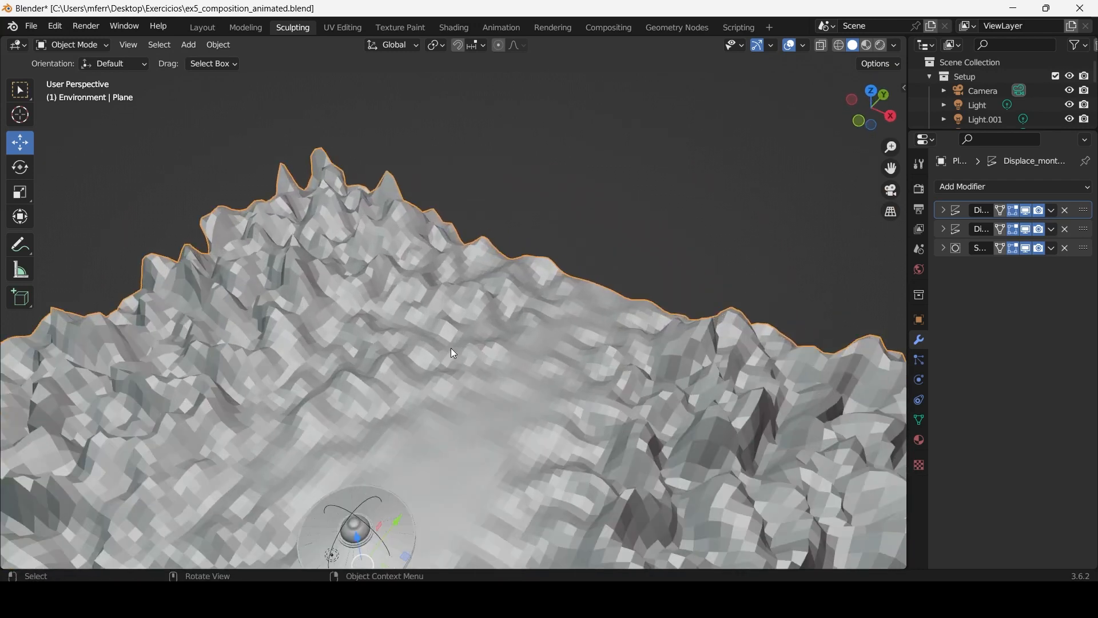
{"action": "left_click", "coordinate": [1029, 211]}
{"action": "left_click", "coordinate": [1028, 230]}
{"action": "middle_click_drag", "start_coordinate": [519, 334], "coordinate": [564, 317]}
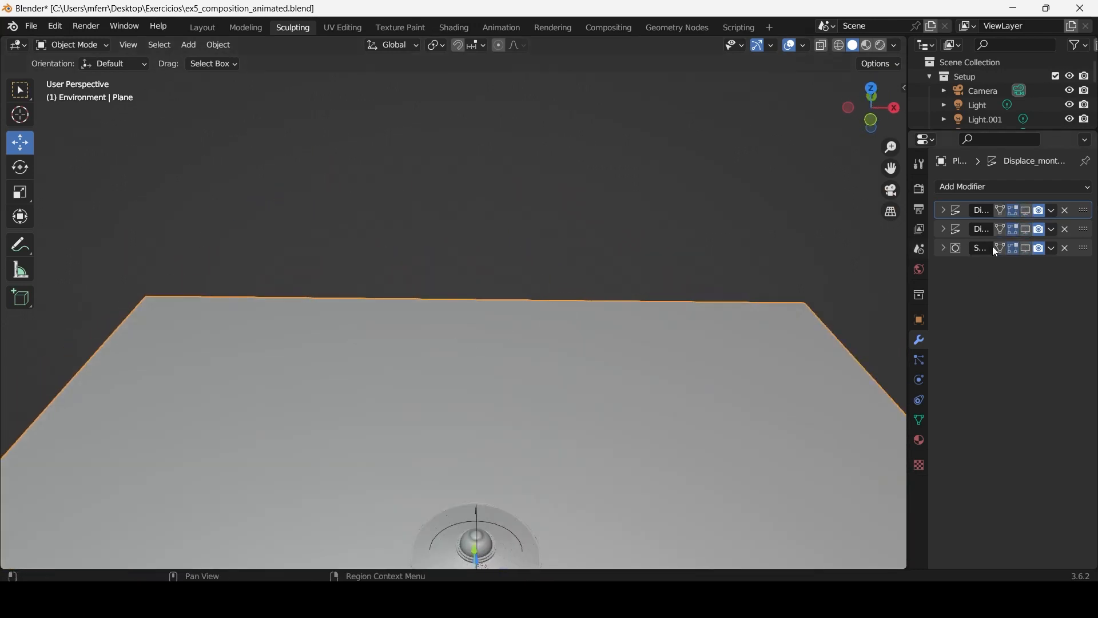
Enter Sculpt Mode on the plane and raise a hill at its far-left corner with the Clay brush.
{"action": "left_click", "coordinate": [106, 46]}
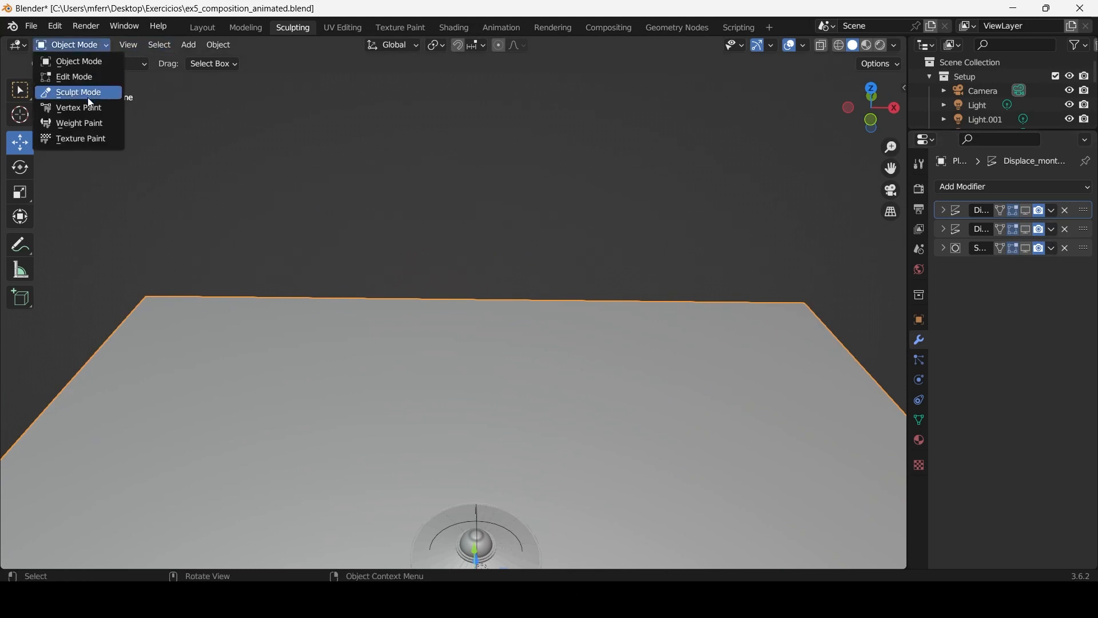
{"action": "left_click", "coordinate": [89, 92]}
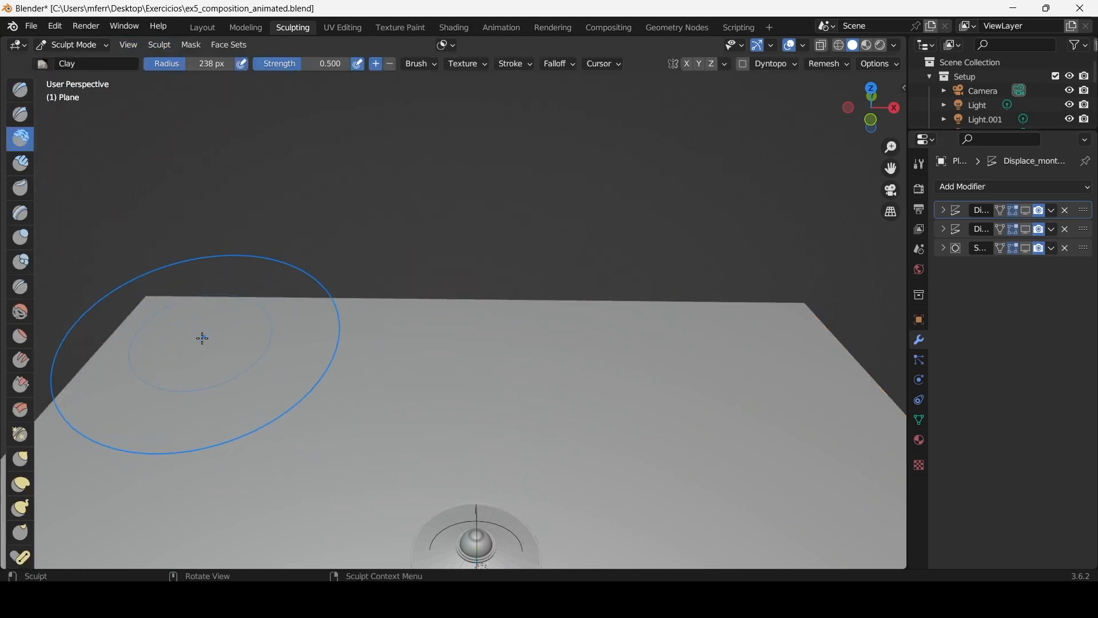
{"action": "left_click_drag", "start_coordinate": [201, 335], "coordinate": [215, 301]}
{"action": "middle_click_drag", "start_coordinate": [228, 306], "coordinate": [269, 303]}
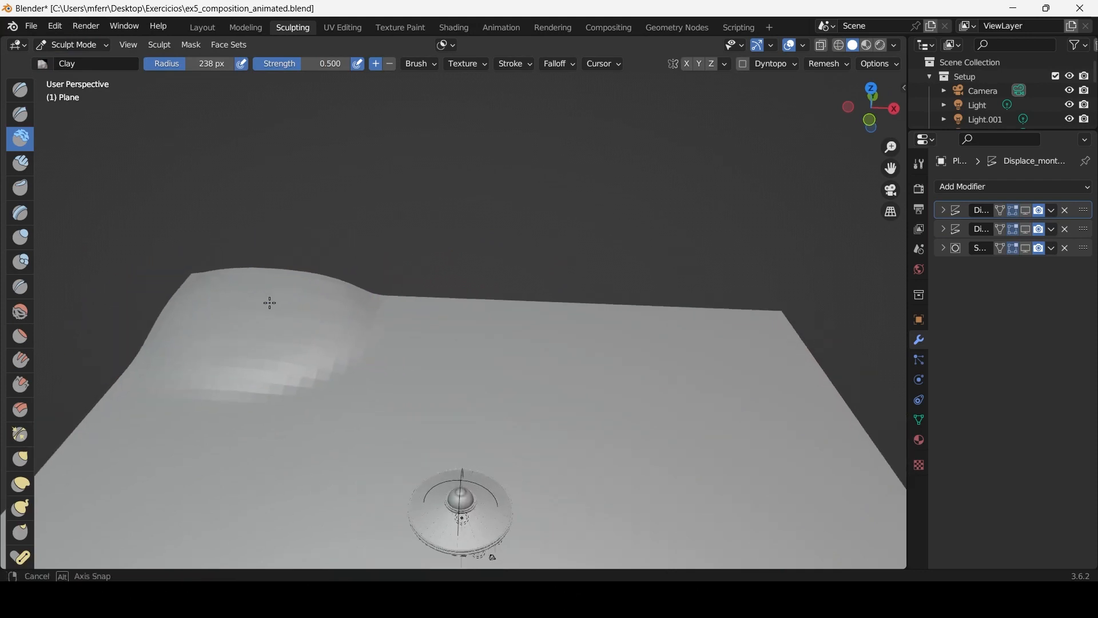
{"action": "left_click_drag", "start_coordinate": [252, 280], "coordinate": [246, 297]}
Set the Clay brush radius to 199 px and raise more hills along the plane's left edge.
{"action": "key", "text": "f"}
{"action": "left_click", "coordinate": [223, 304]}
{"action": "left_click_drag", "start_coordinate": [203, 343], "coordinate": [147, 439]}
{"action": "middle_click_drag", "start_coordinate": [220, 378], "coordinate": [199, 372]}
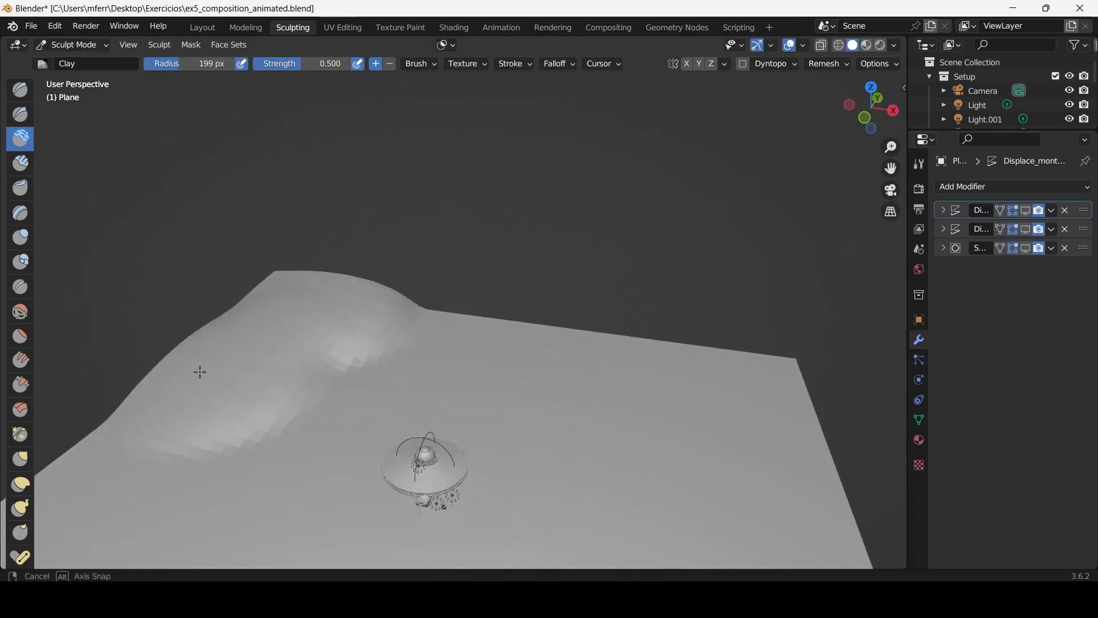
{"action": "middle_click_drag", "start_coordinate": [267, 356], "coordinate": [333, 250], "text": "shift"}
{"action": "left_click_drag", "start_coordinate": [252, 312], "coordinate": [172, 393]}
{"action": "middle_click_drag", "start_coordinate": [294, 325], "coordinate": [371, 251], "text": "shift"}
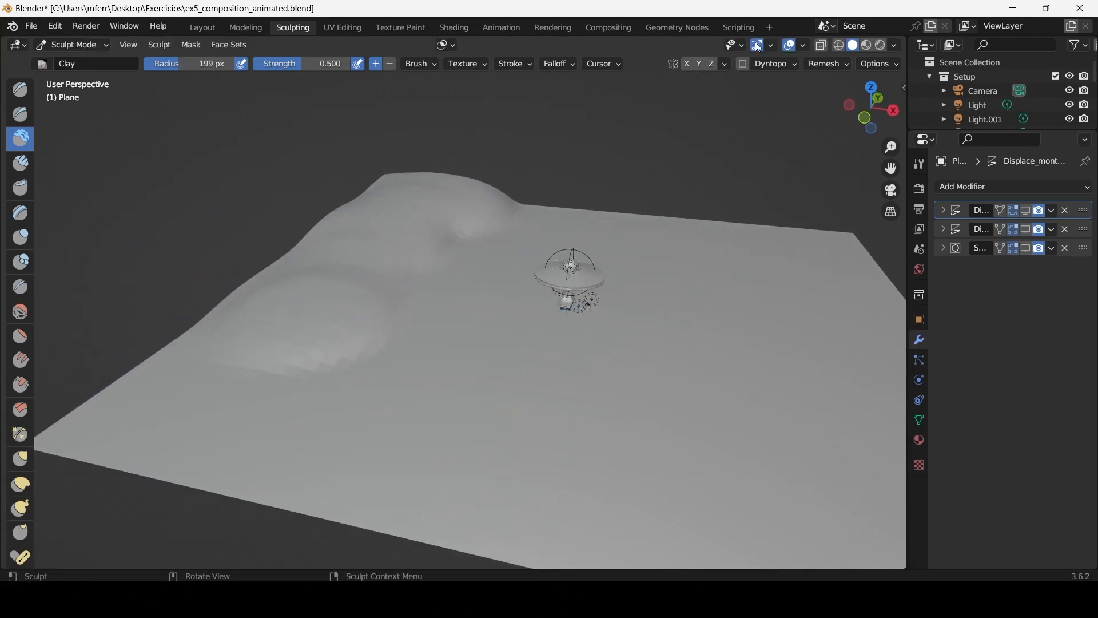
Enable the wireframe viewport overlay and lower its opacity.
{"action": "left_click", "coordinate": [802, 47]}
{"action": "left_click", "coordinate": [715, 284]}
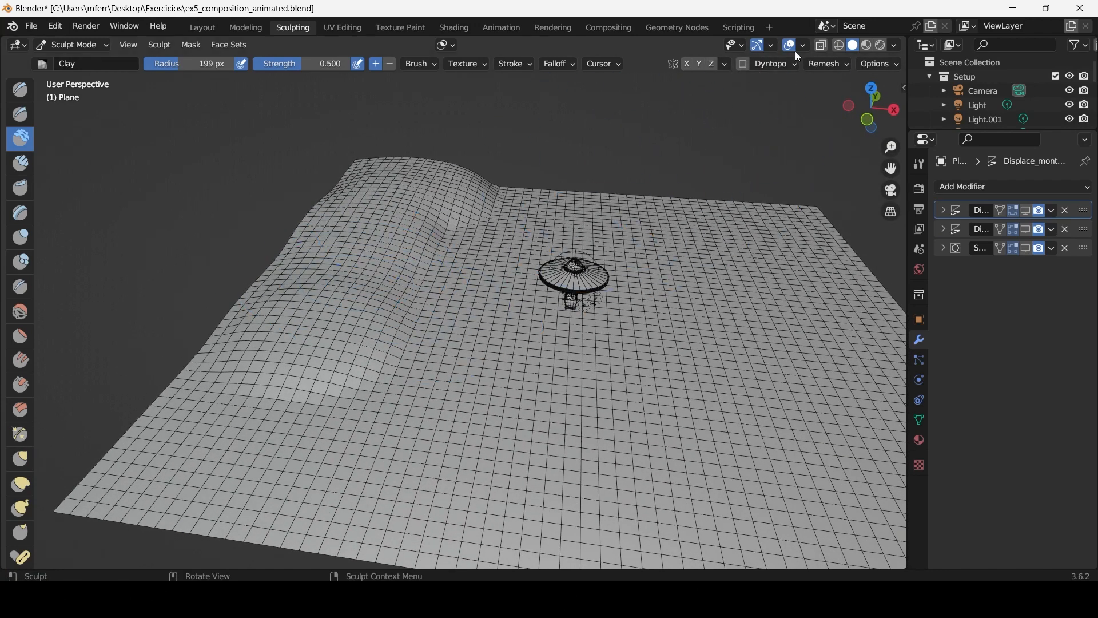
{"action": "left_click", "coordinate": [802, 48]}
{"action": "left_click", "coordinate": [715, 284]}
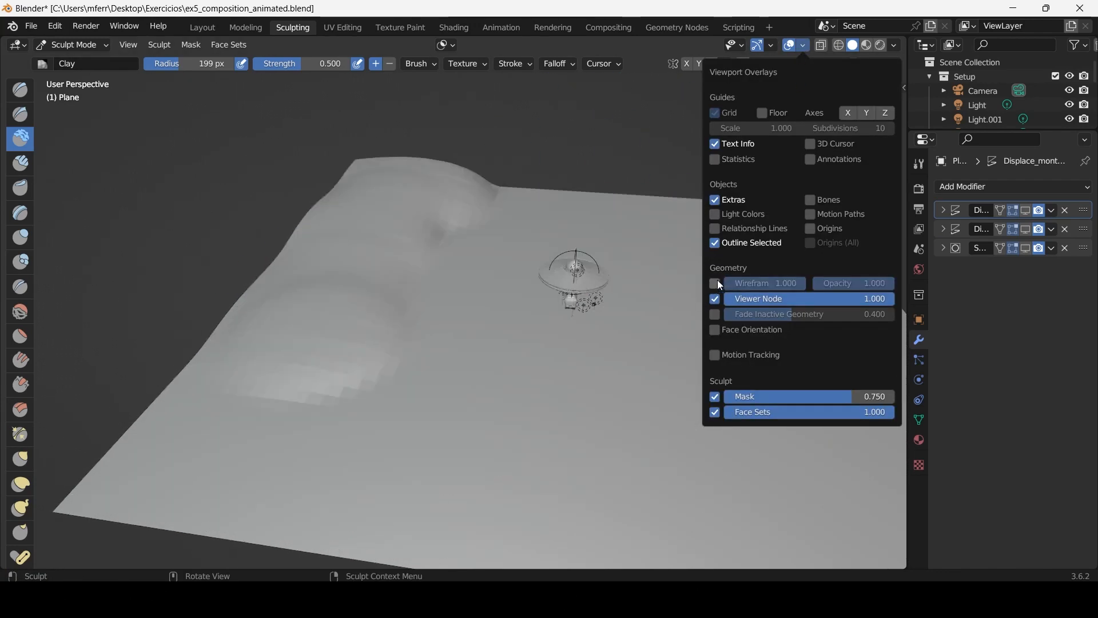
{"action": "left_click", "coordinate": [715, 284]}
{"action": "left_click_drag", "start_coordinate": [875, 284], "coordinate": [822, 283]}
Extend the raised ridge to the plane's near-left corner with the Clay brush.
{"action": "middle_click_drag", "start_coordinate": [458, 349], "coordinate": [429, 352]}
{"action": "middle_click_drag", "start_coordinate": [429, 352], "coordinate": [552, 288], "text": "shift"}
{"action": "left_click_drag", "start_coordinate": [366, 257], "coordinate": [306, 297]}
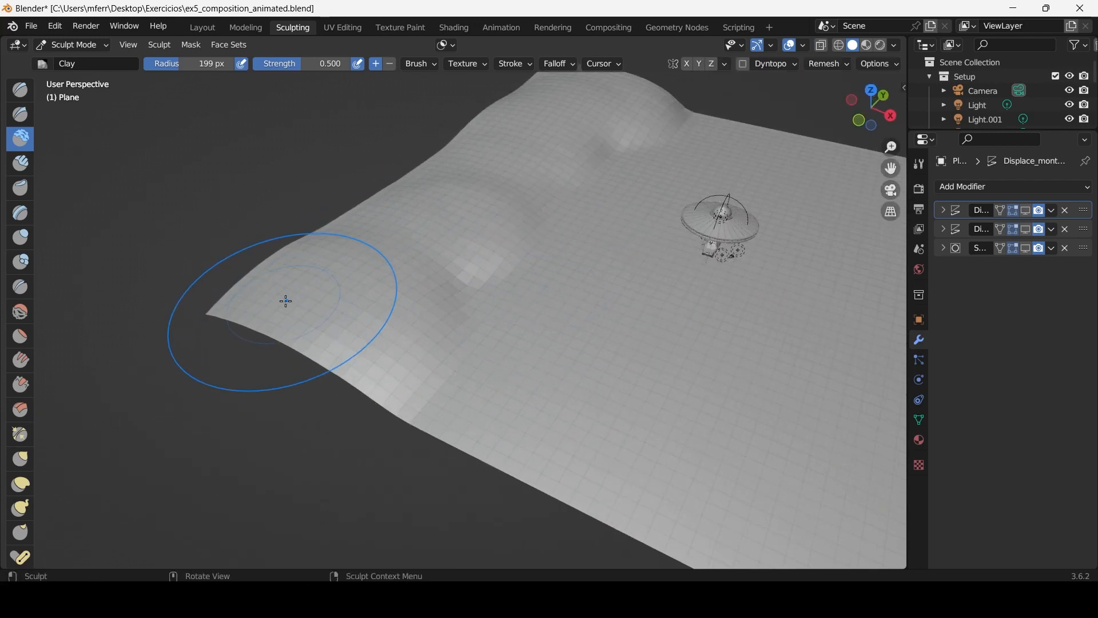
{"action": "mouse_move", "coordinate": [402, 221]}
{"action": "middle_mouse_down"}
{"action": "mouse_move", "coordinate": [307, 253]}
{"action": "mouse_move", "coordinate": [423, 257]}
{"action": "mouse_move", "coordinate": [656, 107]}
{"action": "middle_mouse_up"}
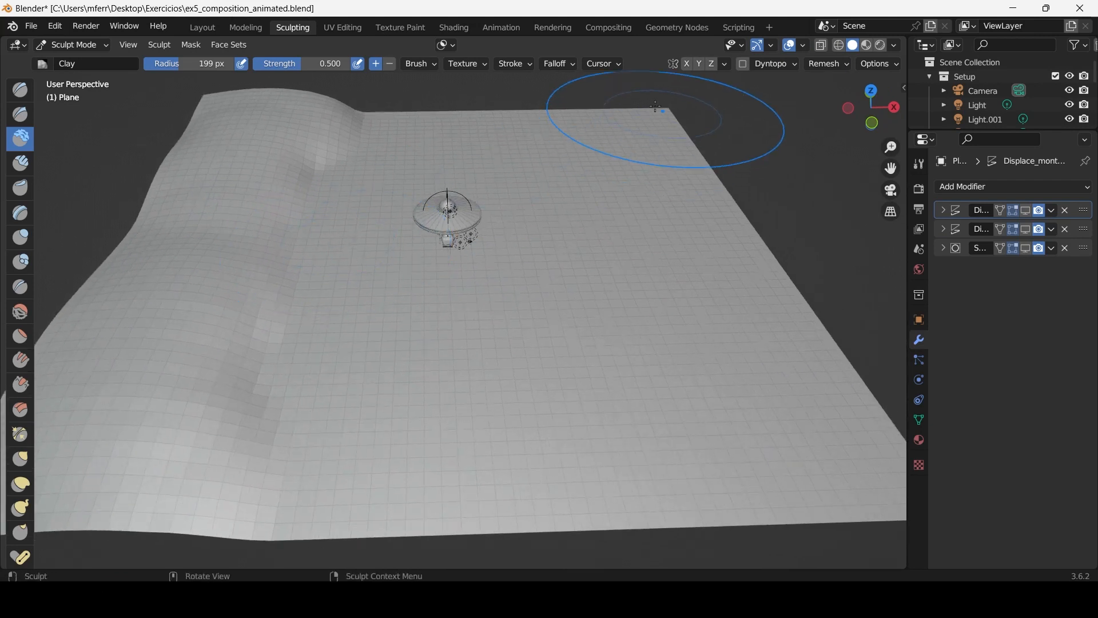
Raise a ridge along the plane's right edge with the Clay brush, reducing its radius to 92 px.
{"action": "left_click_drag", "start_coordinate": [665, 138], "coordinate": [795, 424]}
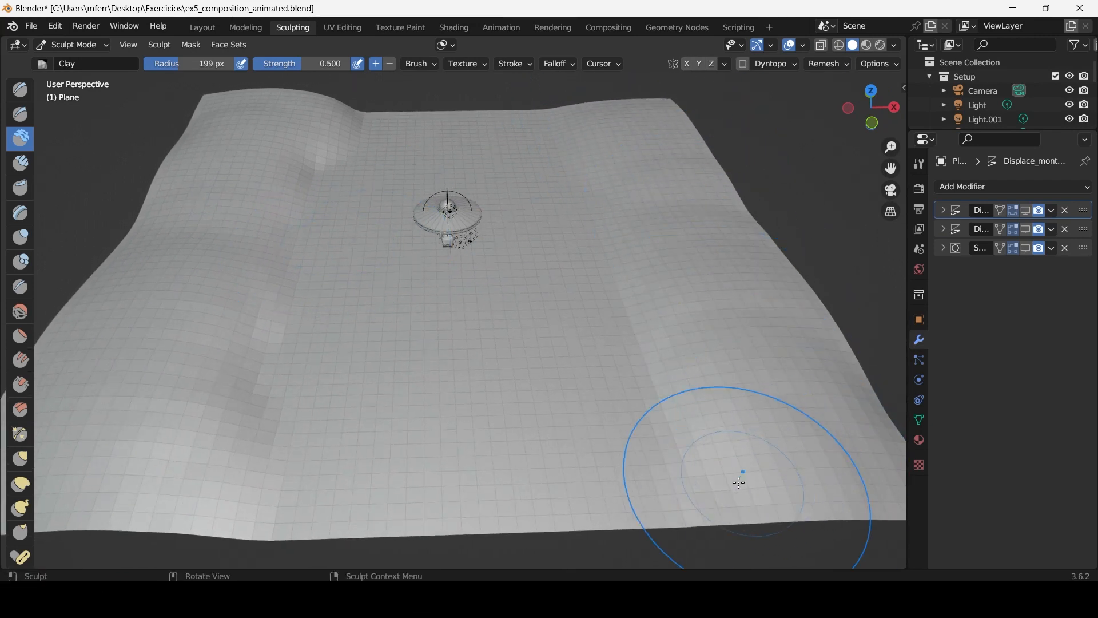
{"action": "left_click", "coordinate": [740, 480]}
{"action": "key", "text": "f"}
{"action": "mouse_move", "coordinate": [590, 122]}
{"action": "left_mouse_down"}
{"action": "mouse_move", "coordinate": [655, 135]}
{"action": "mouse_move", "coordinate": [640, 138]}
{"action": "mouse_move", "coordinate": [652, 125]}
{"action": "left_mouse_up"}
{"action": "left_click", "coordinate": [611, 137]}
{"action": "key", "text": "f"}
{"action": "left_click", "coordinate": [647, 157]}
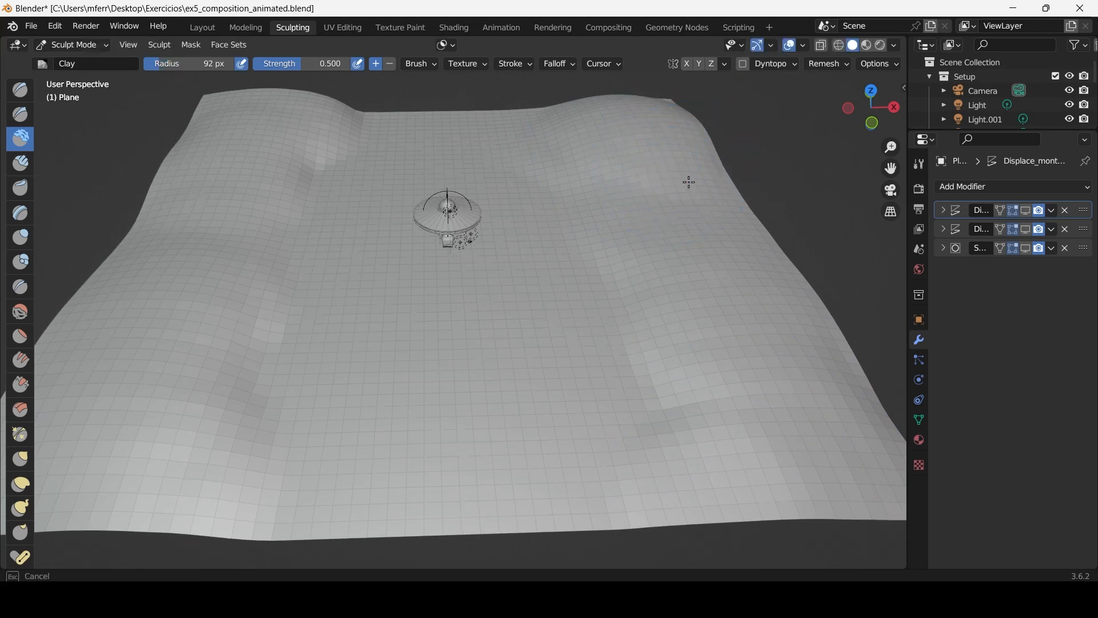
Show both Displace modifiers and the Subdivision modifier in the viewport.
{"action": "mouse_move", "coordinate": [838, 443]}
{"action": "middle_mouse_down"}
{"action": "mouse_move", "coordinate": [662, 289]}
{"action": "mouse_move", "coordinate": [304, 204]}
{"action": "middle_mouse_up"}
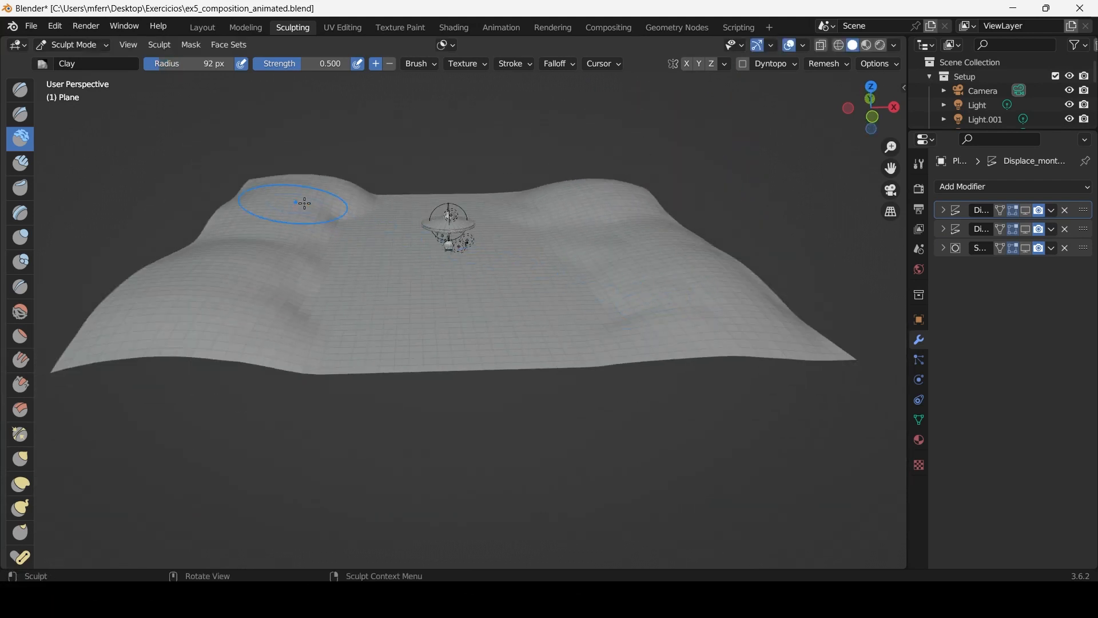
{"action": "middle_click_drag", "start_coordinate": [388, 215], "coordinate": [470, 276]}
{"action": "scroll", "coordinate": [397, 267], "scroll_direction": "up", "scroll_amount": 3}
{"action": "left_click_drag", "start_coordinate": [1025, 210], "coordinate": [1025, 248]}
{"action": "middle_click_drag", "start_coordinate": [863, 283], "coordinate": [838, 251]}
{"action": "scroll", "coordinate": [837, 251], "scroll_direction": "down", "scroll_amount": 1}
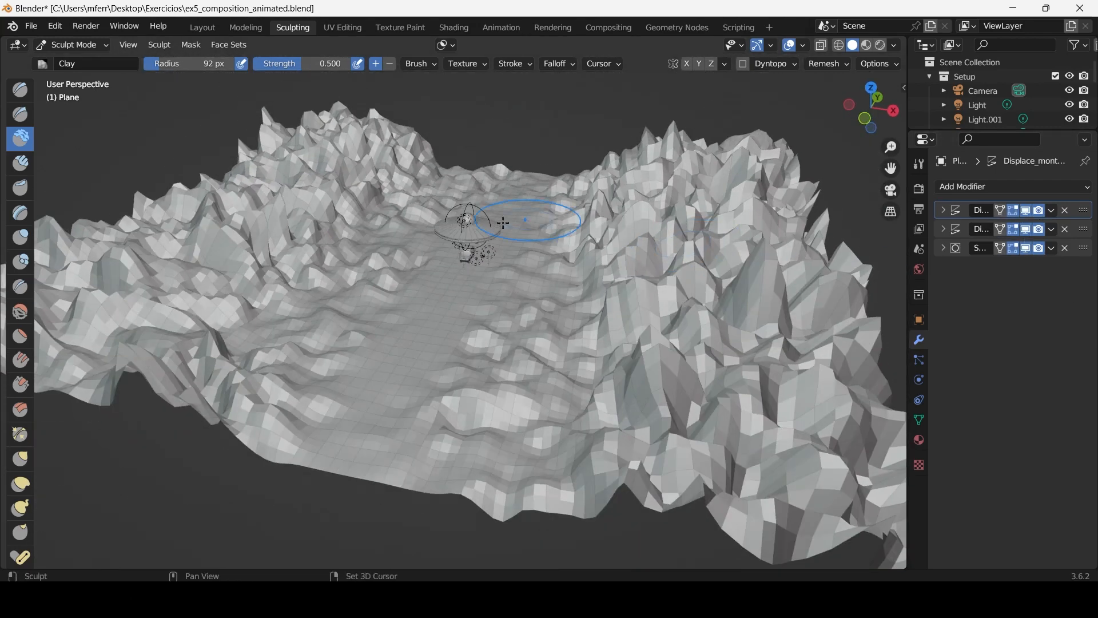
Try to build up the far-left mountain with the Clay brush at 227 px radius, and undo the strokes.
{"action": "middle_click_drag", "start_coordinate": [503, 222], "coordinate": [592, 325], "text": "shift"}
{"action": "key", "text": "f"}
{"action": "left_click", "coordinate": [536, 285]}
{"action": "mouse_move", "coordinate": [375, 234]}
{"action": "left_mouse_down"}
{"action": "mouse_move", "coordinate": [338, 277]}
{"action": "mouse_move", "coordinate": [446, 226]}
{"action": "left_mouse_up"}
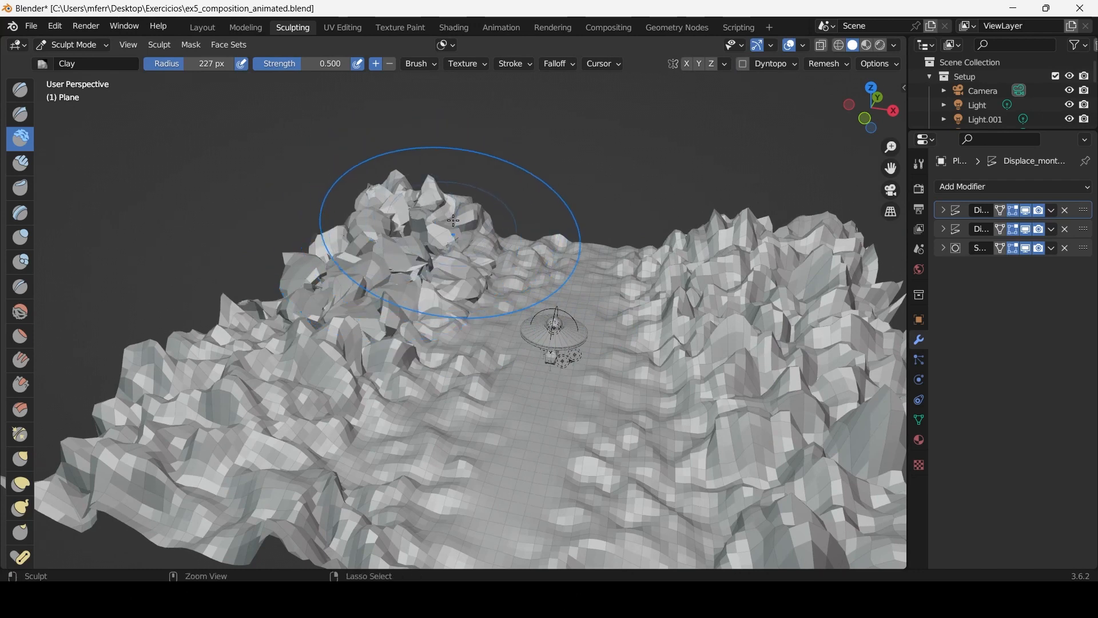
{"action": "key", "text": "ctrl+z"}
{"action": "scroll", "coordinate": [453, 234], "scroll_direction": "up", "scroll_amount": 1}
{"action": "middle_click_drag", "start_coordinate": [454, 241], "coordinate": [369, 228]}
{"action": "left_click_drag", "start_coordinate": [541, 228], "coordinate": [334, 266]}
{"action": "key", "text": "ctrl+z"}
{"action": "key", "text": "ctrl+z"}
{"action": "key", "text": "ctrl+z"}
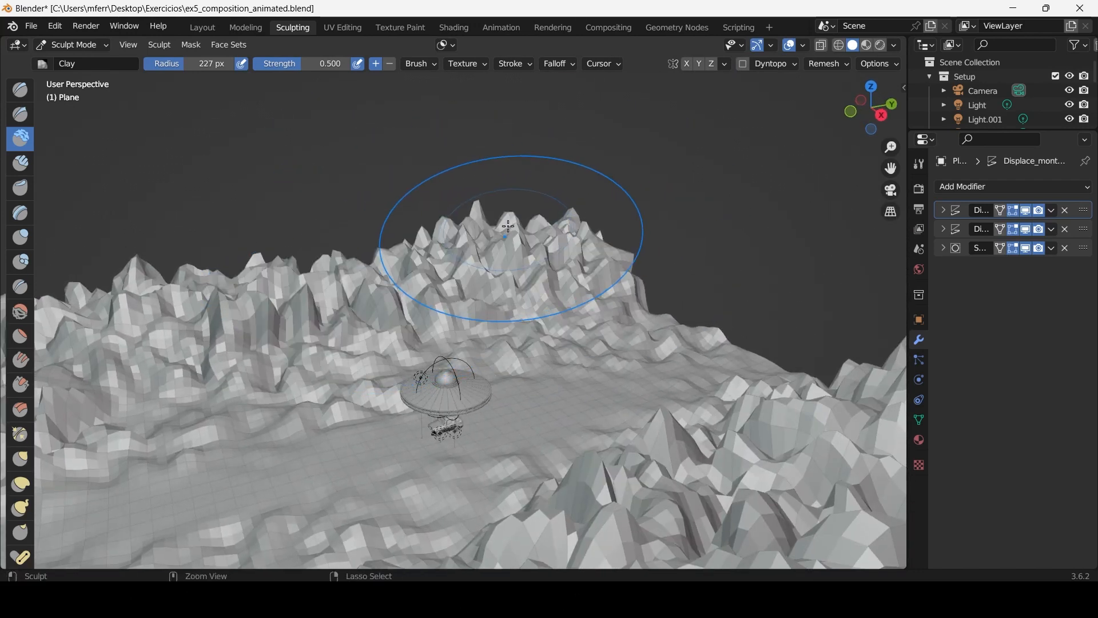
Try to pull the far-left mountain's peak upward with the Elastic Deform brush.
{"action": "left_click", "coordinate": [23, 484]}
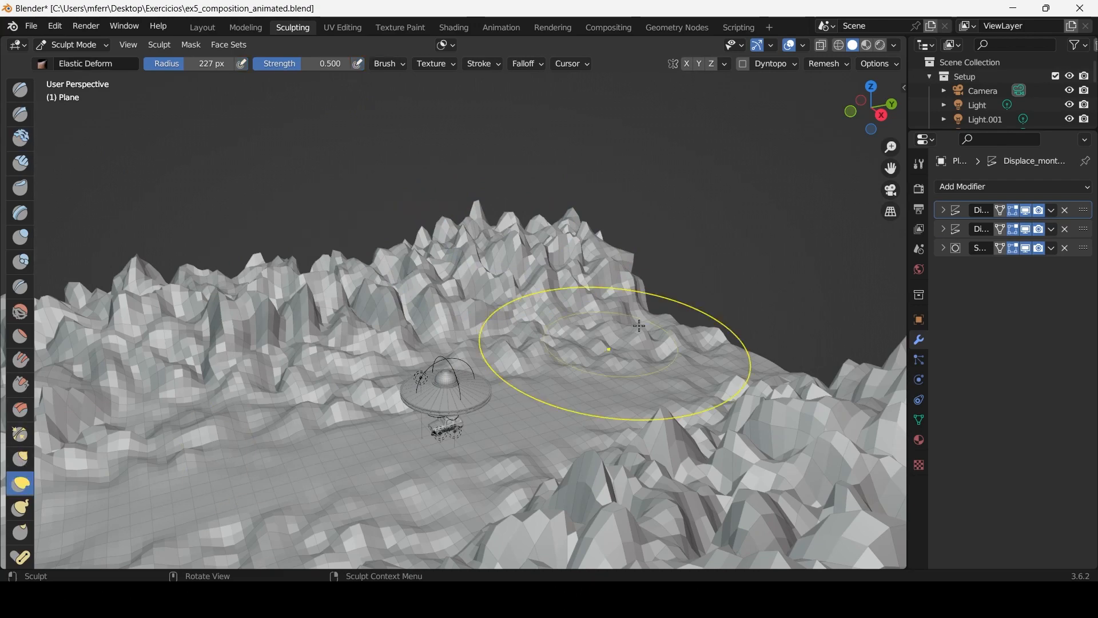
{"action": "left_click_drag", "start_coordinate": [551, 208], "coordinate": [571, 119]}
{"action": "key", "text": "ctrl+z"}
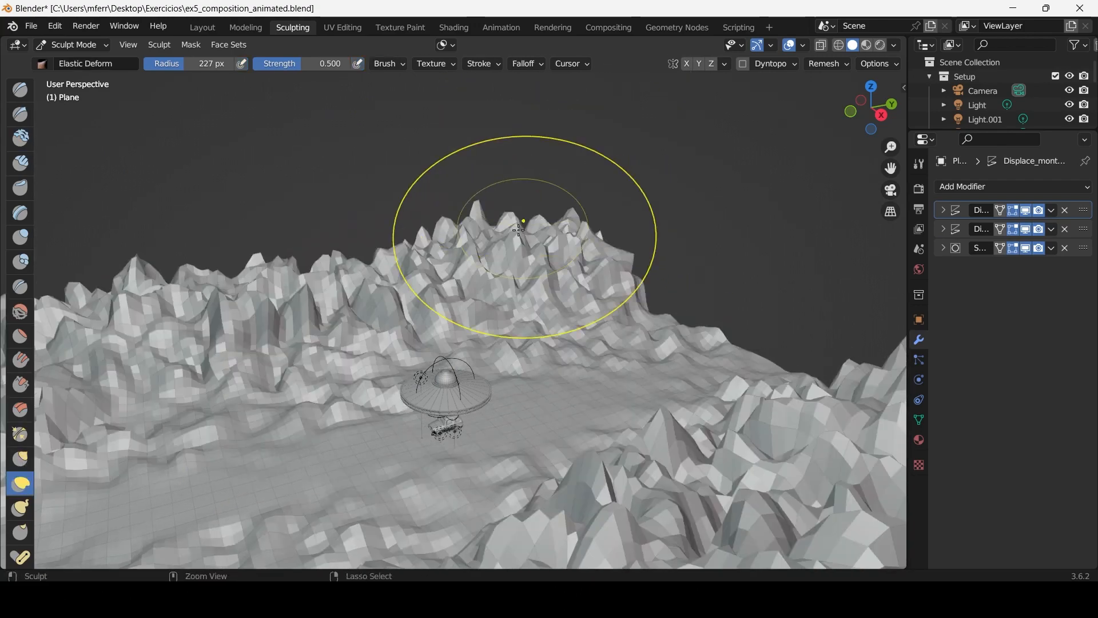
{"action": "left_click_drag", "start_coordinate": [525, 235], "coordinate": [547, 110]}
Hide the modifiers and smooth the jagged far-left mountain with the Smooth brush at 453 px radius and 0.200 strength.
{"action": "left_click_drag", "start_coordinate": [1026, 211], "coordinate": [1022, 256]}
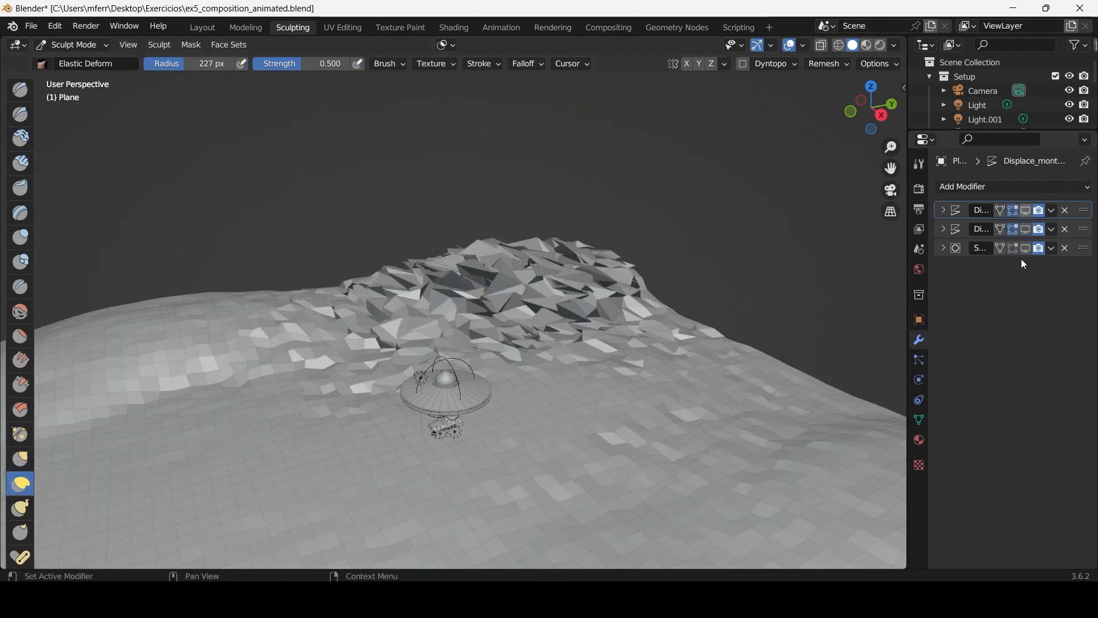
{"action": "middle_click_drag", "start_coordinate": [584, 323], "coordinate": [548, 366]}
{"action": "scroll", "coordinate": [603, 280], "scroll_direction": "up", "scroll_amount": 1}
{"action": "middle_click_drag", "start_coordinate": [612, 253], "coordinate": [548, 286], "text": "shift"}
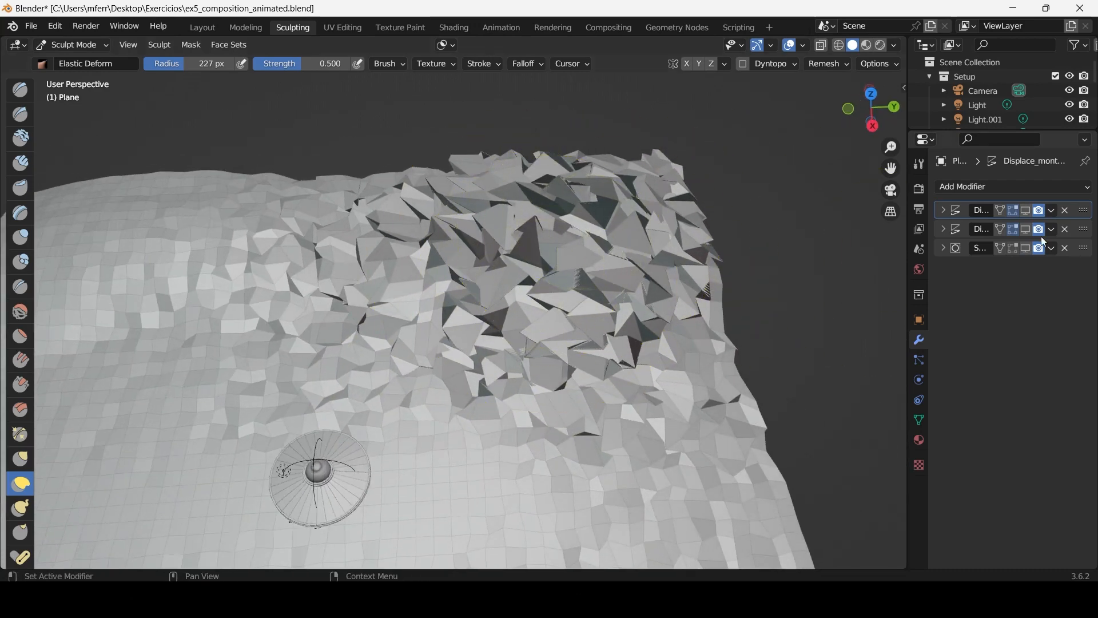
{"action": "left_click", "coordinate": [20, 311]}
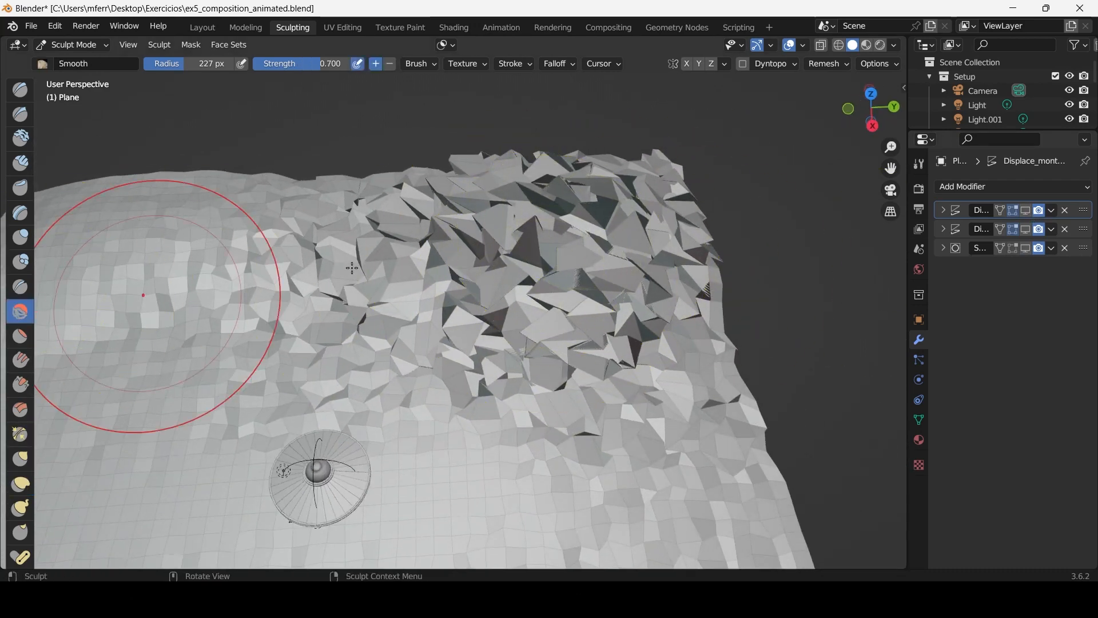
{"action": "mouse_move", "coordinate": [572, 206]}
{"action": "left_mouse_down"}
{"action": "mouse_move", "coordinate": [540, 252]}
{"action": "mouse_move", "coordinate": [523, 307]}
{"action": "left_mouse_up"}
{"action": "key", "text": "ctrl+z"}
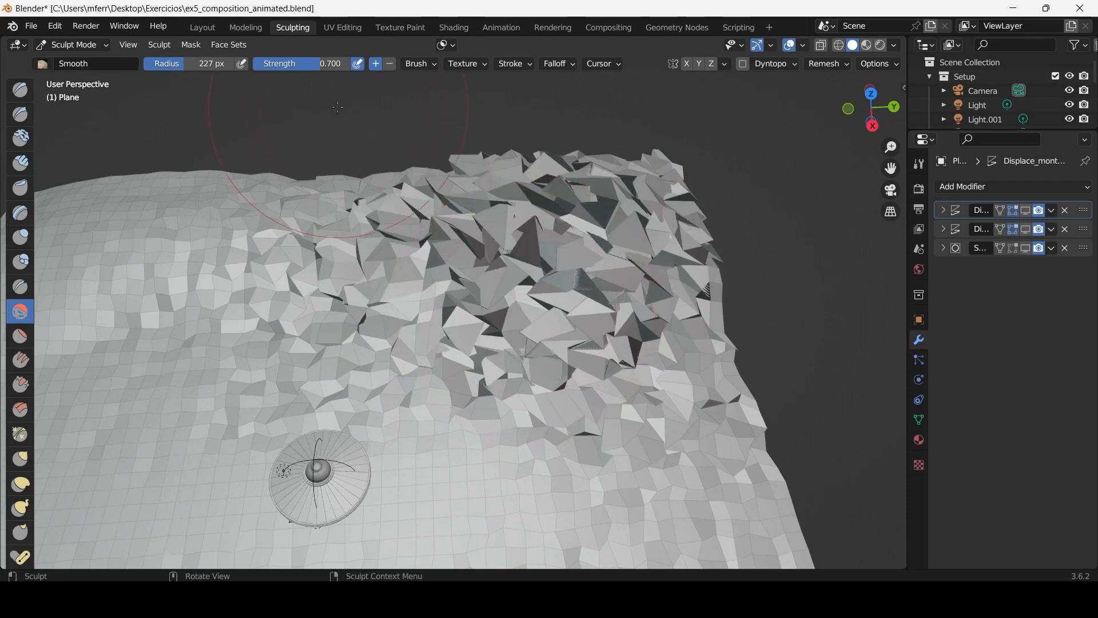
{"action": "key", "text": "f"}
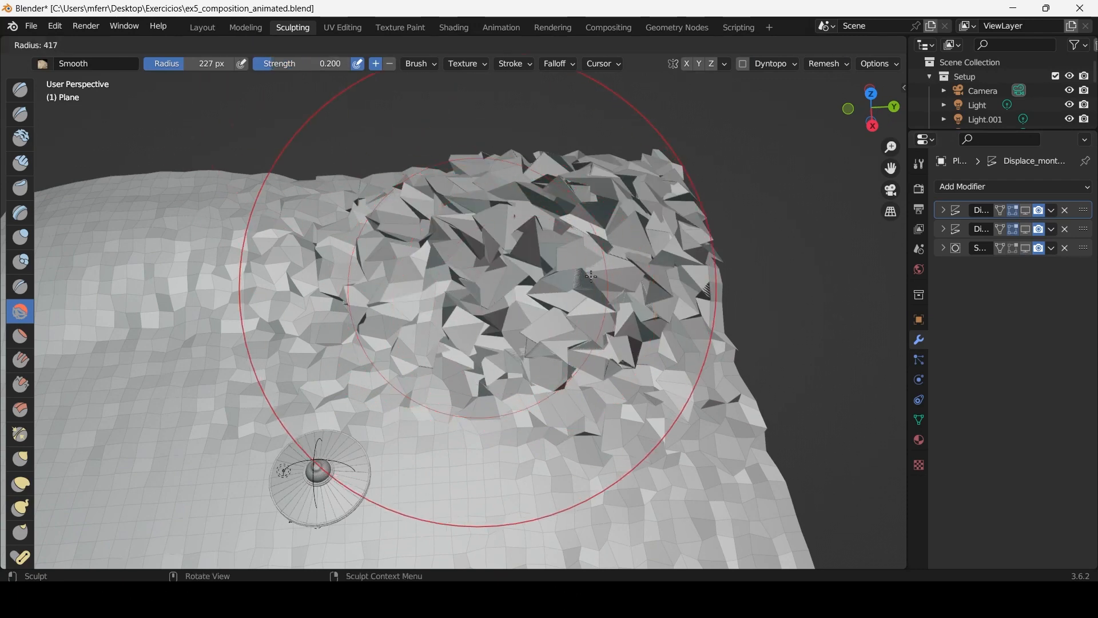
{"action": "left_click", "coordinate": [740, 285]}
{"action": "mouse_move", "coordinate": [520, 240]}
{"action": "left_mouse_down"}
{"action": "mouse_move", "coordinate": [532, 197]}
{"action": "mouse_move", "coordinate": [514, 268]}
{"action": "mouse_move", "coordinate": [626, 175]}
{"action": "mouse_move", "coordinate": [287, 192]}
{"action": "left_mouse_up"}
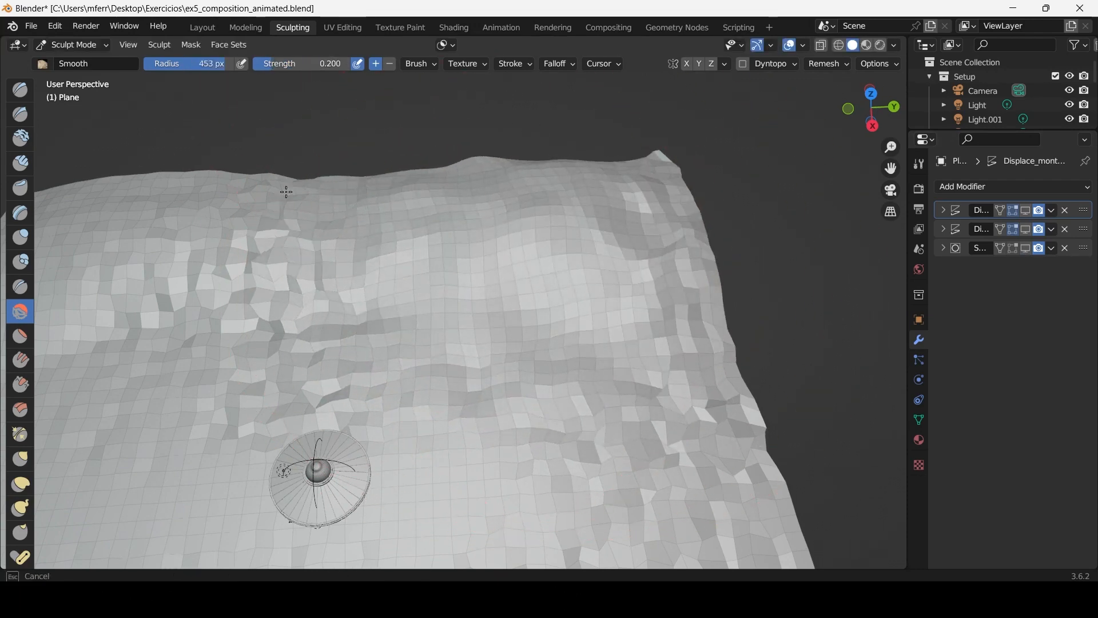
{"action": "left_click_drag", "start_coordinate": [704, 264], "coordinate": [722, 309]}
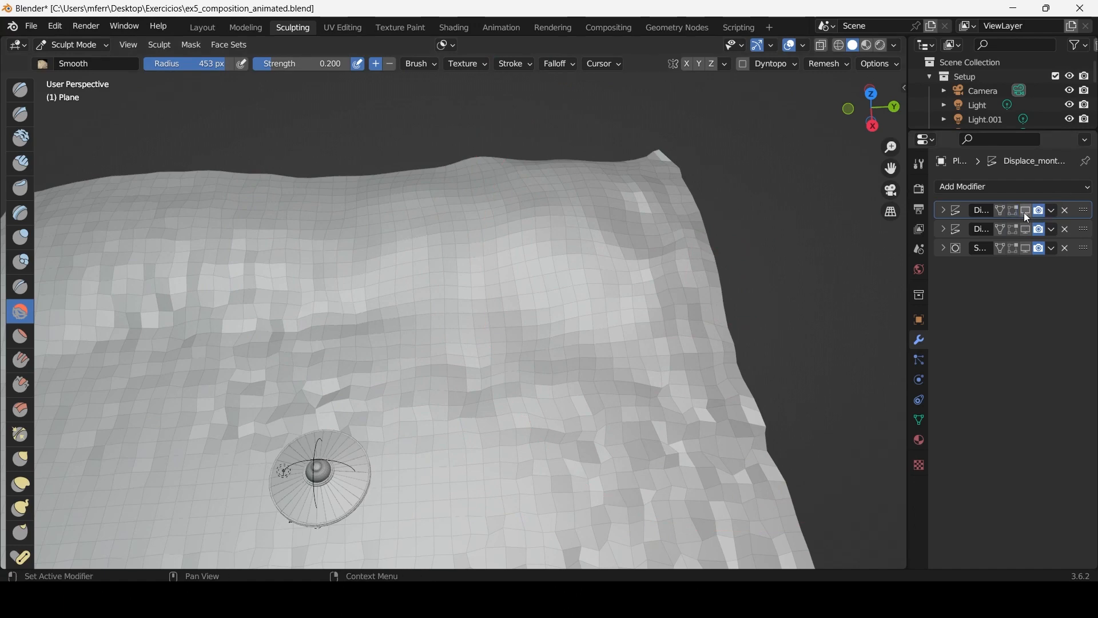
Show the modifiers in the viewport again and undo the smoothing and deformation of the far-left mountain.
{"action": "left_click", "coordinate": [1024, 228]}
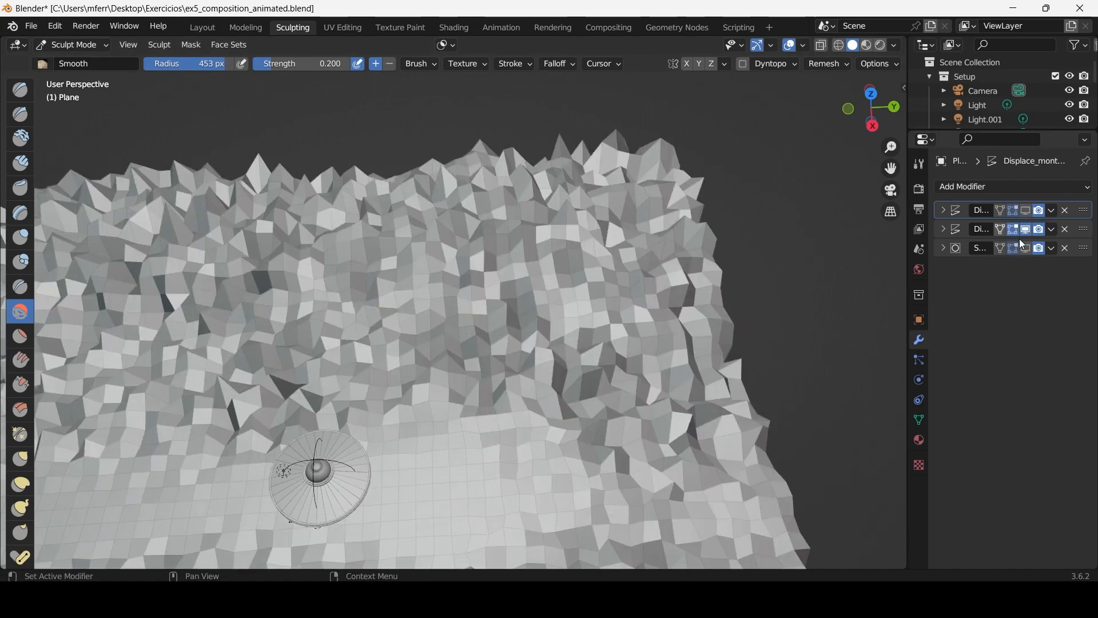
{"action": "left_click", "coordinate": [1027, 211]}
{"action": "left_click", "coordinate": [1026, 248]}
{"action": "middle_click_drag", "start_coordinate": [658, 332], "coordinate": [475, 326]}
{"action": "key", "text": "ctrl+z"}
{"action": "key", "text": "ctrl+z"}
{"action": "key", "text": "ctrl+z"}
{"action": "key", "text": "ctrl+z"}
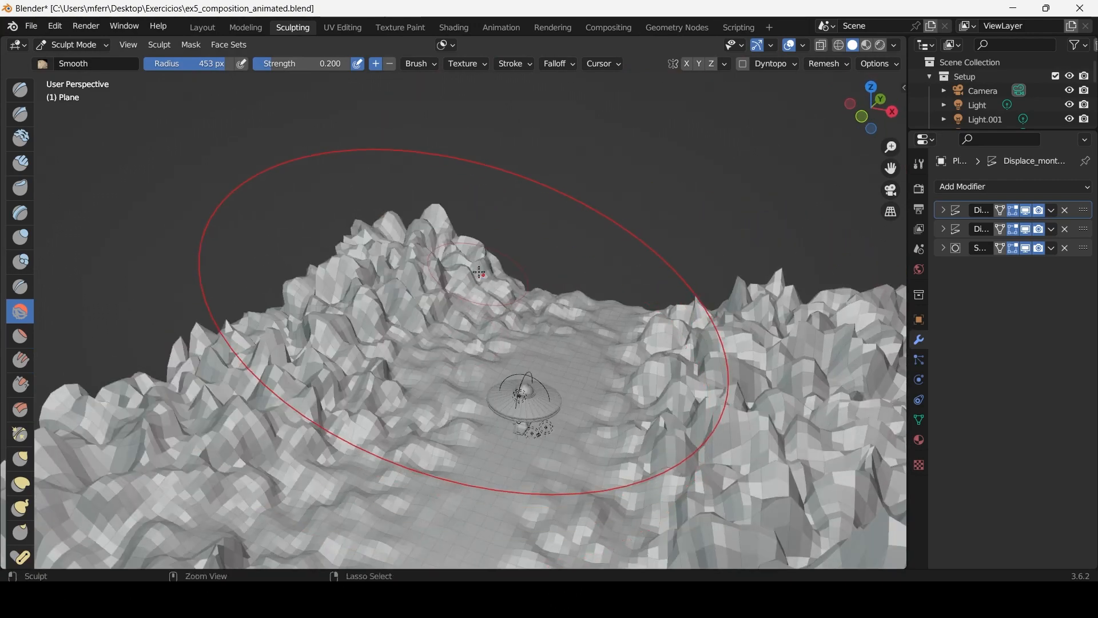
{"action": "middle_click_drag", "start_coordinate": [558, 228], "coordinate": [620, 225]}
{"action": "scroll", "coordinate": [619, 226], "scroll_direction": "up", "scroll_amount": 4}
{"action": "middle_click_drag", "start_coordinate": [615, 263], "coordinate": [480, 292]}
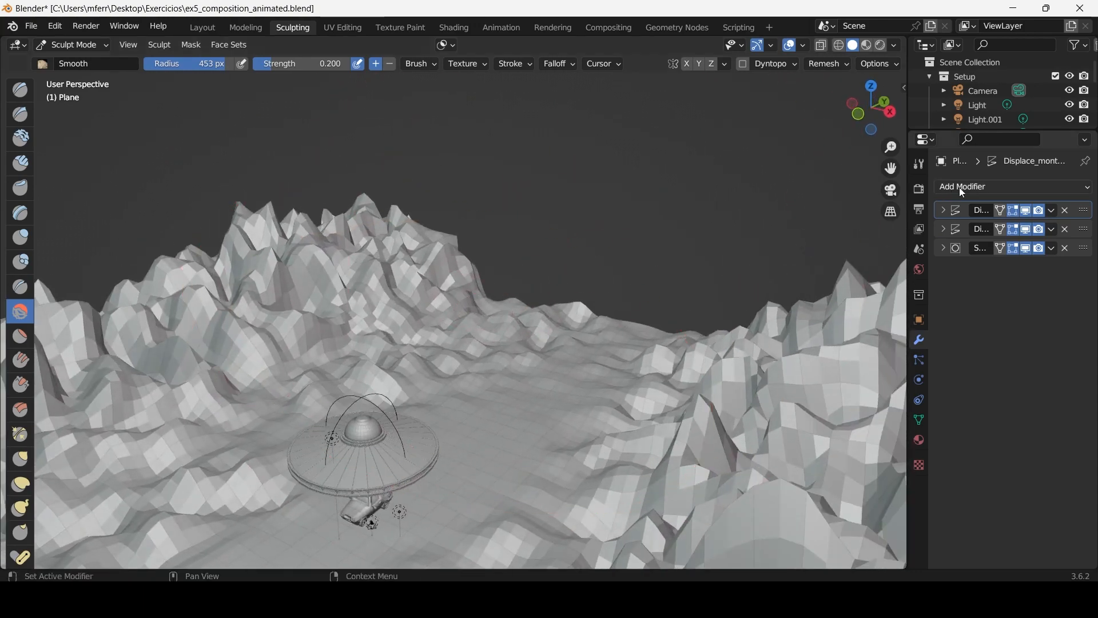
Widen the modifier settings and set the Displace_montanhas modifier's strength to 13.700 and midlevel to 0.000.
{"action": "left_click", "coordinate": [943, 228]}
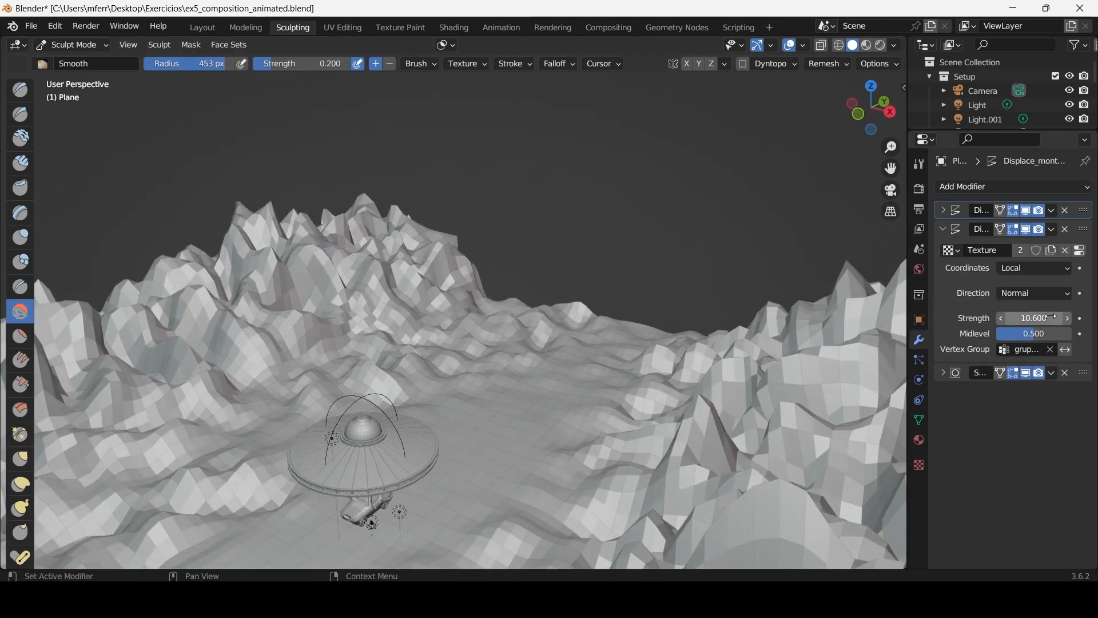
{"action": "left_click_drag", "start_coordinate": [906, 229], "coordinate": [781, 238]}
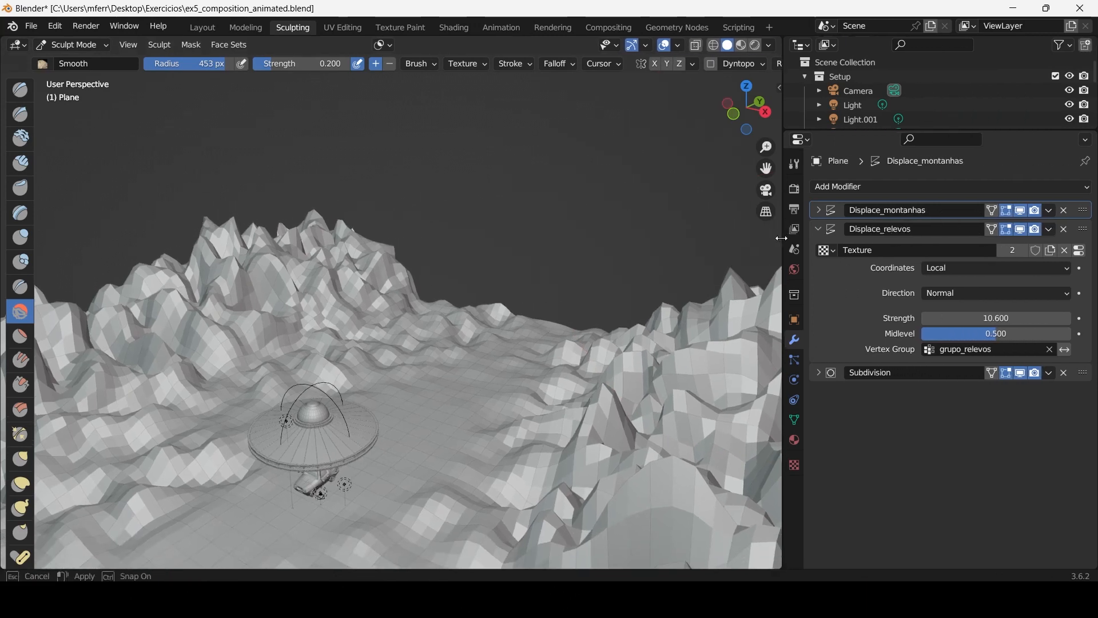
{"action": "left_click", "coordinate": [819, 230]}
{"action": "left_click", "coordinate": [819, 210]}
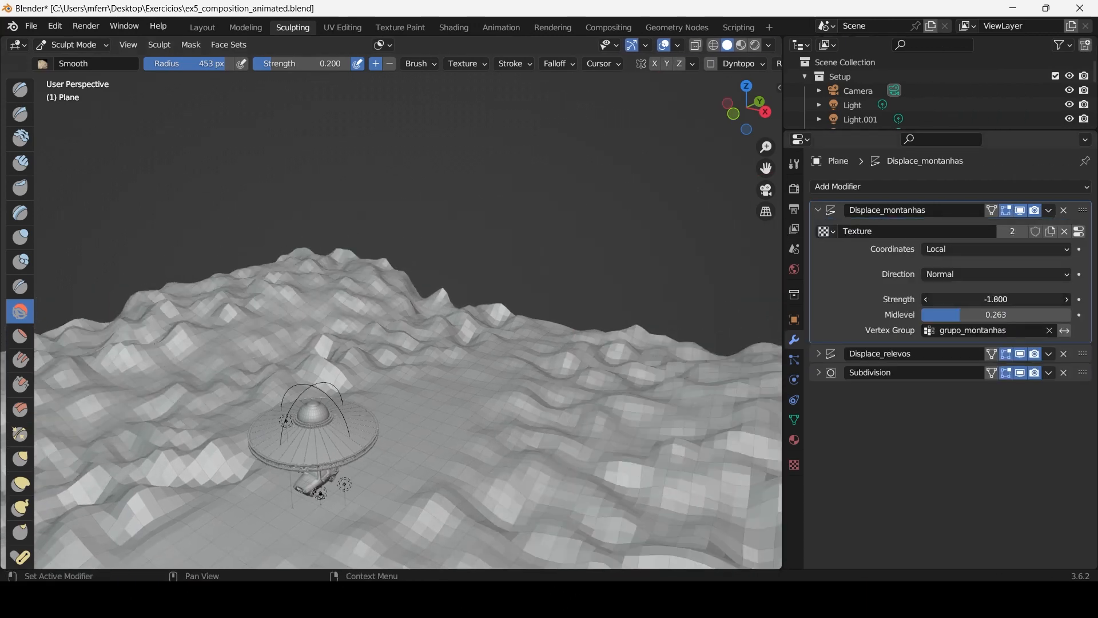
{"action": "left_click_drag", "start_coordinate": [996, 300], "coordinate": [922, 315]}
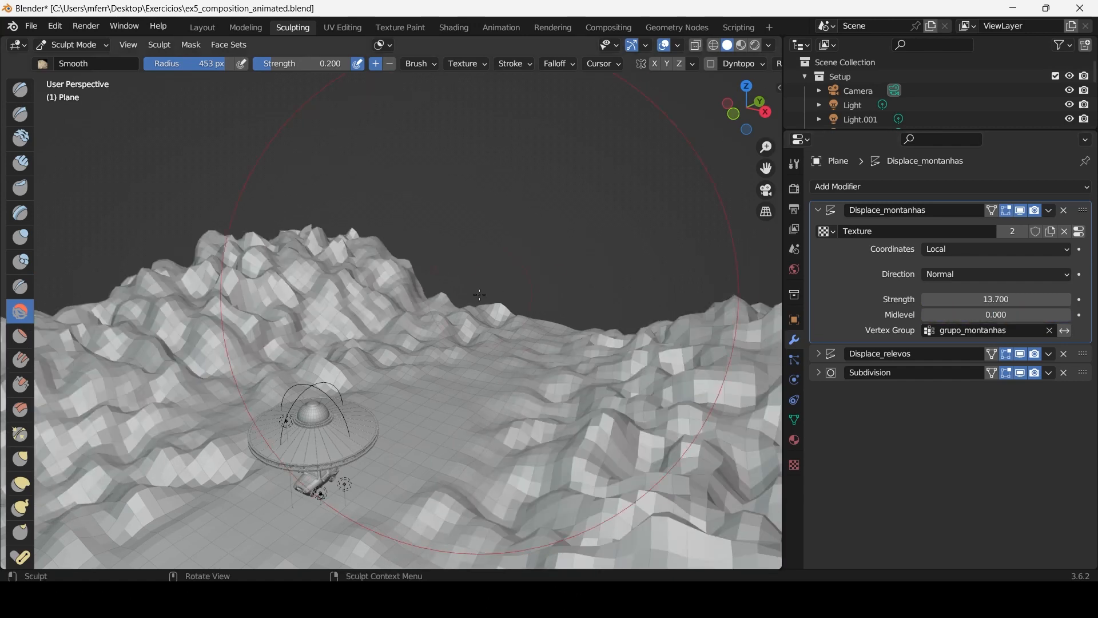
Compare the terrain with its modifiers hidden and shown in the viewport.
{"action": "middle_click_drag", "start_coordinate": [480, 295], "coordinate": [560, 299]}
{"action": "middle_click_drag", "start_coordinate": [521, 256], "coordinate": [50, 86]}
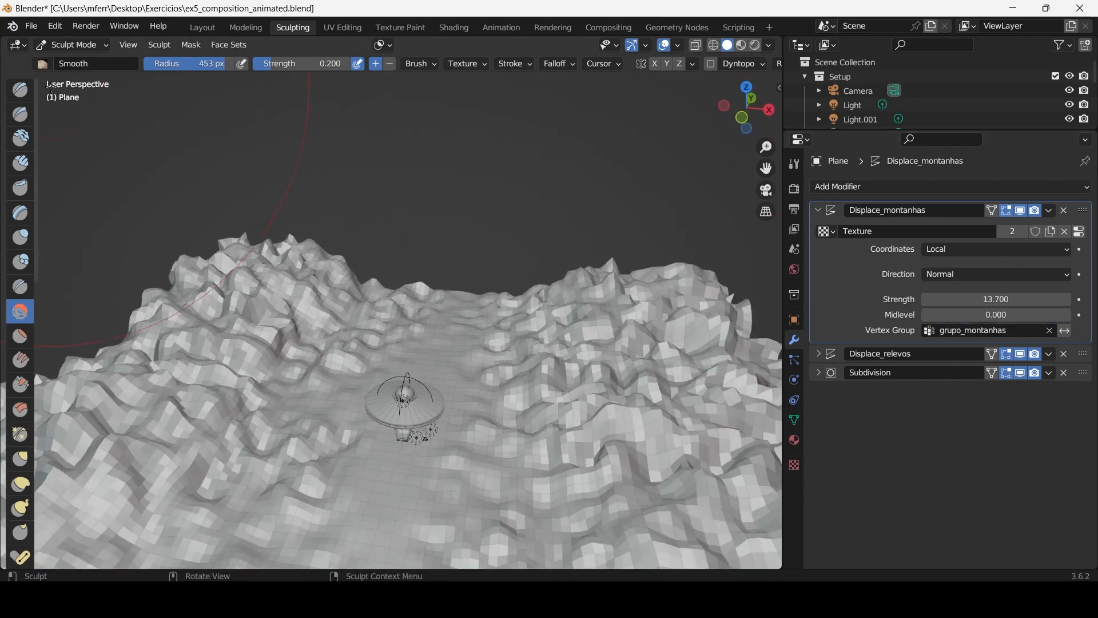
{"action": "left_click", "coordinate": [819, 210]}
{"action": "left_click_drag", "start_coordinate": [1020, 210], "coordinate": [1023, 254]}
{"action": "left_click", "coordinate": [1020, 230]}
{"action": "left_click", "coordinate": [1021, 211]}
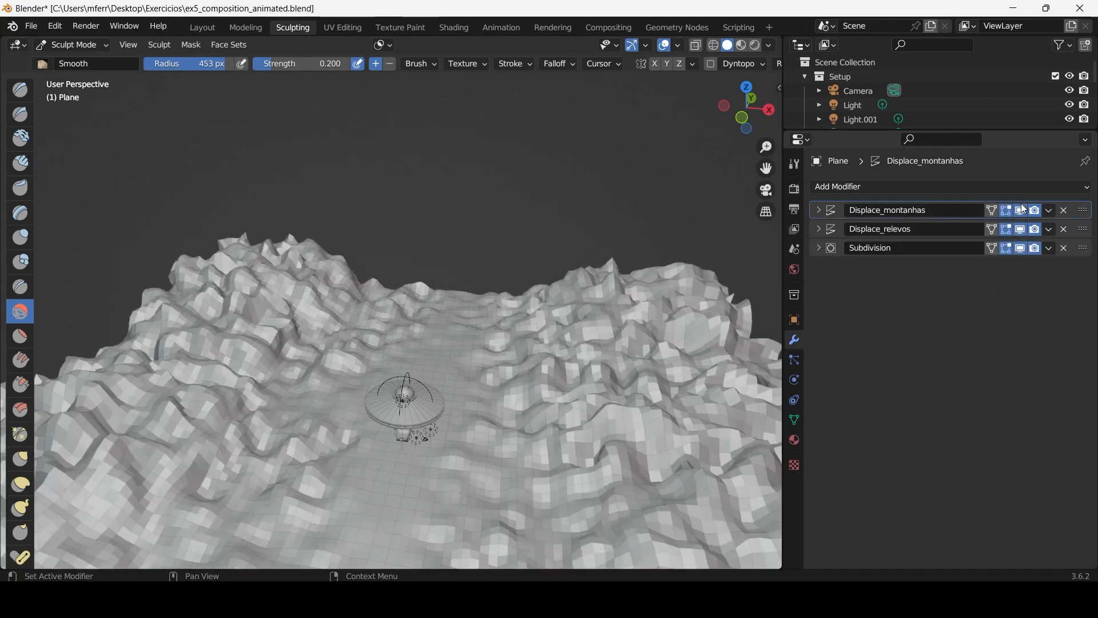
Set the Displace_relevos modifier's strength to 4.300.
{"action": "middle_click_drag", "start_coordinate": [297, 335], "coordinate": [458, 309], "text": "shift"}
{"action": "scroll", "coordinate": [408, 339], "scroll_direction": "up", "scroll_amount": 3}
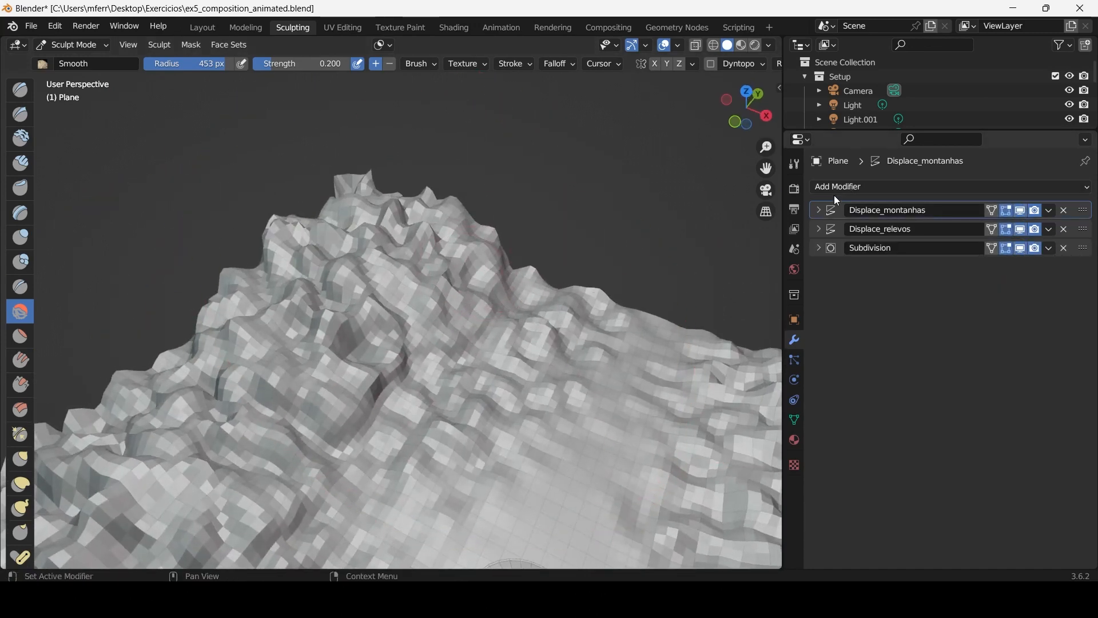
{"action": "left_click", "coordinate": [819, 228]}
{"action": "left_click", "coordinate": [996, 318]}
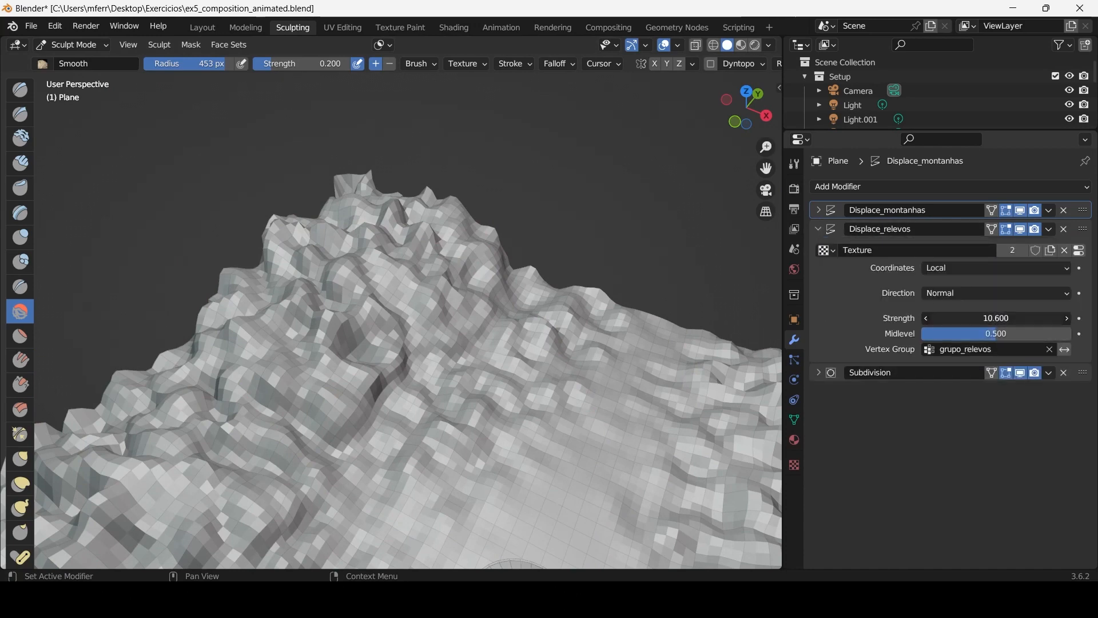
{"action": "type", "text": "0.8"}
{"action": "key", "text": "Return"}
{"action": "left_click_drag", "start_coordinate": [996, 318], "coordinate": [1029, 318]}
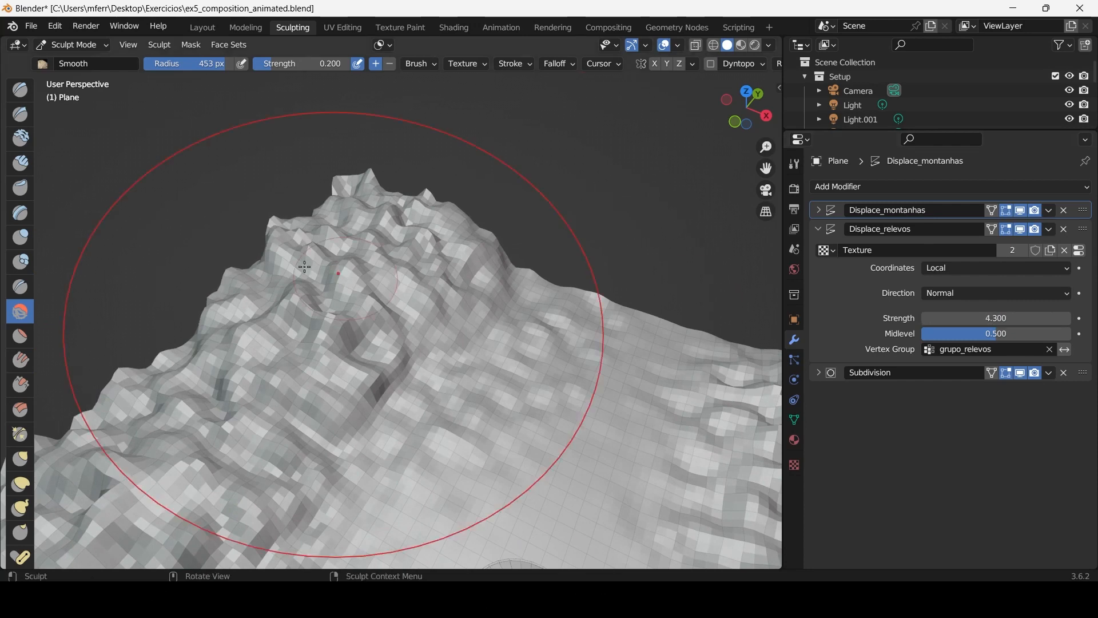
Try smoothing the far-left mountain's summit with the modifiers shown, and undo the stroke.
{"action": "left_click_drag", "start_coordinate": [398, 188], "coordinate": [360, 263]}
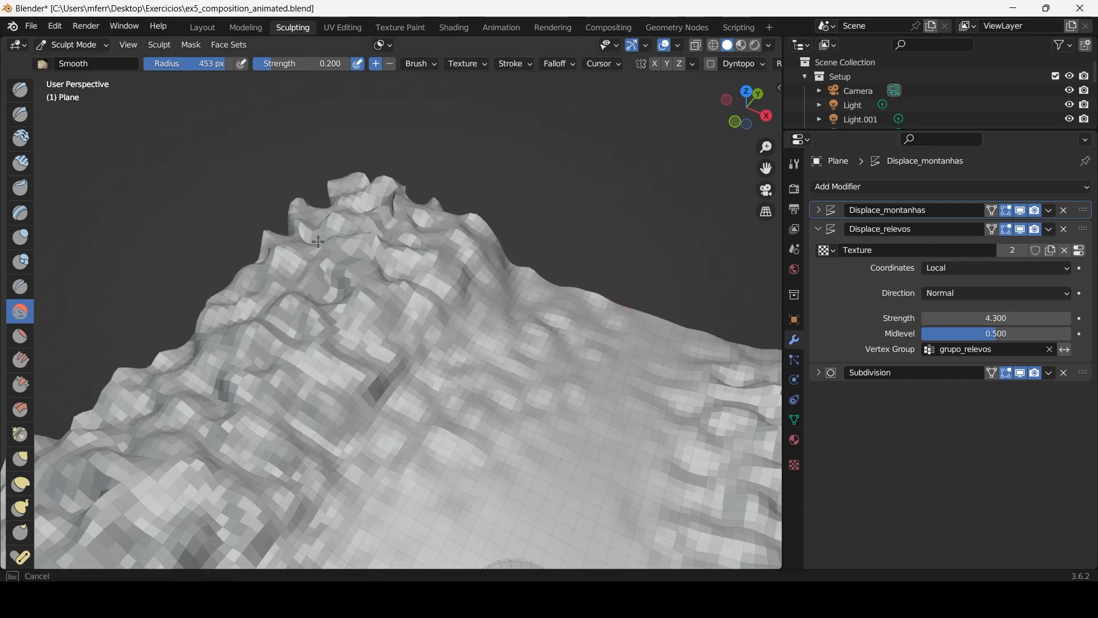
{"action": "mouse_move", "coordinate": [366, 257]}
{"action": "middle_mouse_down"}
{"action": "mouse_move", "coordinate": [409, 200]}
{"action": "mouse_move", "coordinate": [485, 164]}
{"action": "mouse_move", "coordinate": [96, 334]}
{"action": "middle_mouse_up"}
{"action": "key", "text": "ctrl+z"}
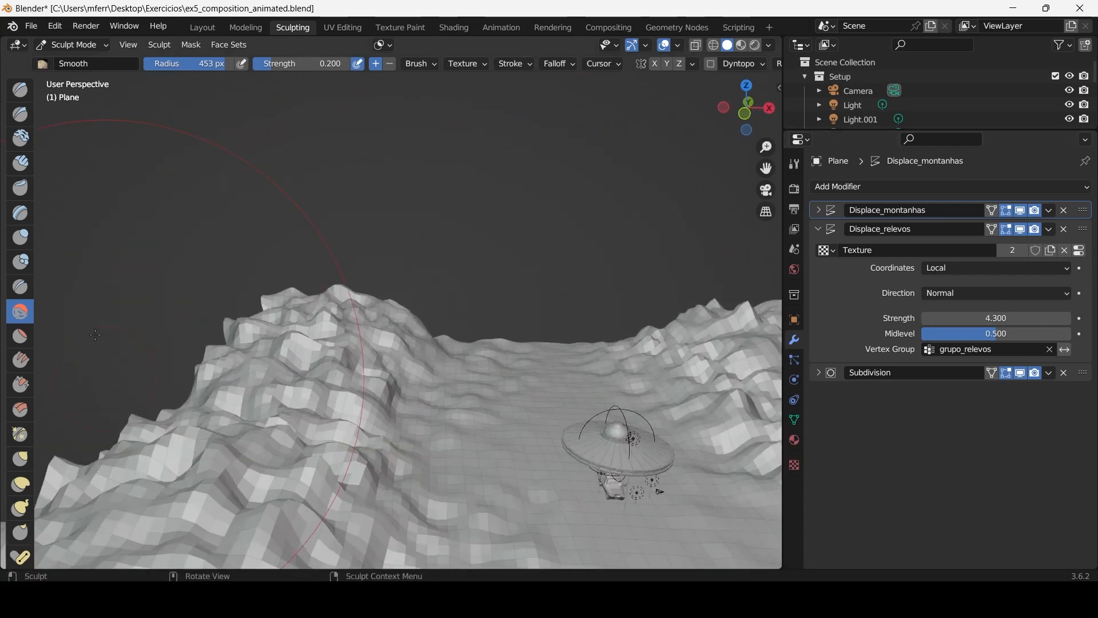
Try the Clay Strips brush at 332 px radius on the far-left mountain, and undo the stroke.
{"action": "left_click", "coordinate": [23, 162]}
{"action": "middle_click_drag", "start_coordinate": [259, 241], "coordinate": [247, 265]}
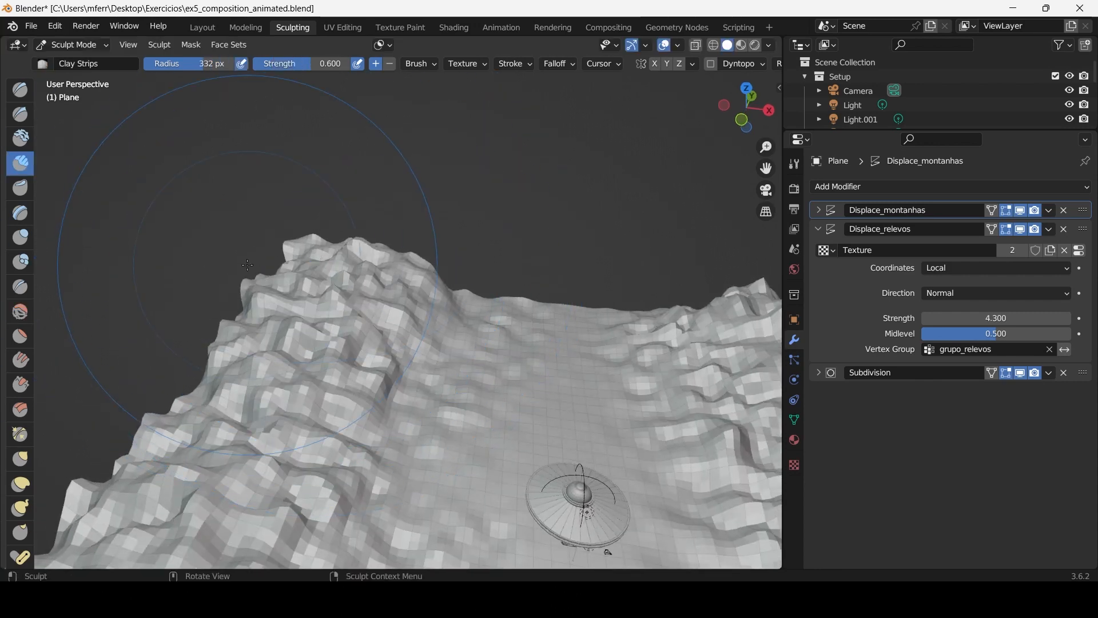
{"action": "left_click_drag", "start_coordinate": [337, 285], "coordinate": [346, 295]}
{"action": "middle_click_drag", "start_coordinate": [389, 282], "coordinate": [361, 256]}
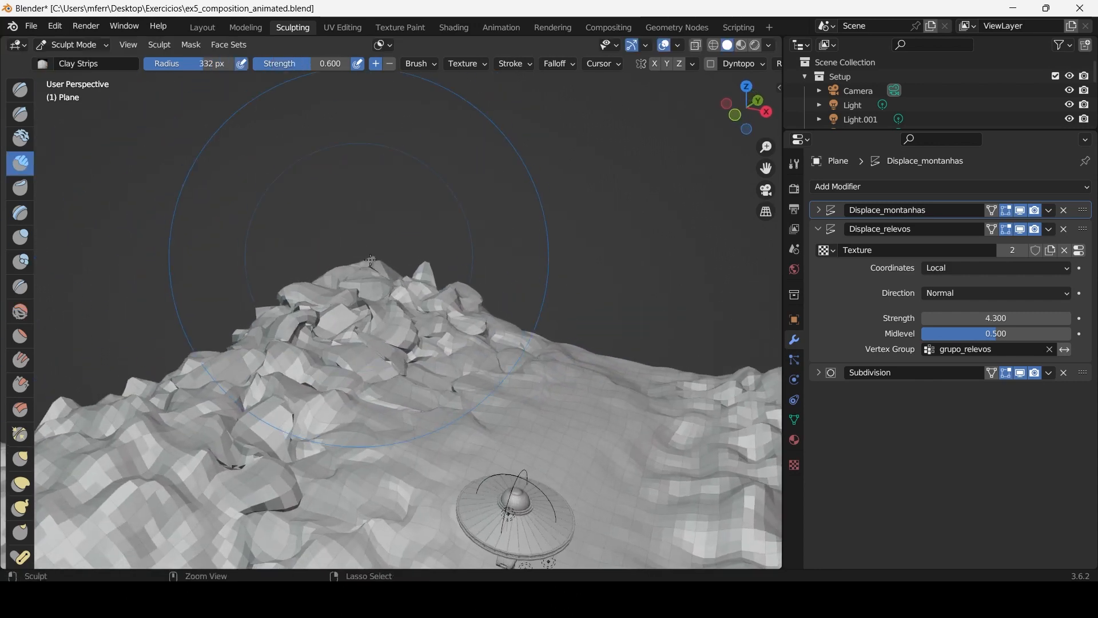
{"action": "key", "text": "ctrl+z"}
Hide all three modifiers in the viewport and try Clay Strips at 215 px radius on the far-left mountain, undoing the stroke.
{"action": "left_click", "coordinate": [820, 233]}
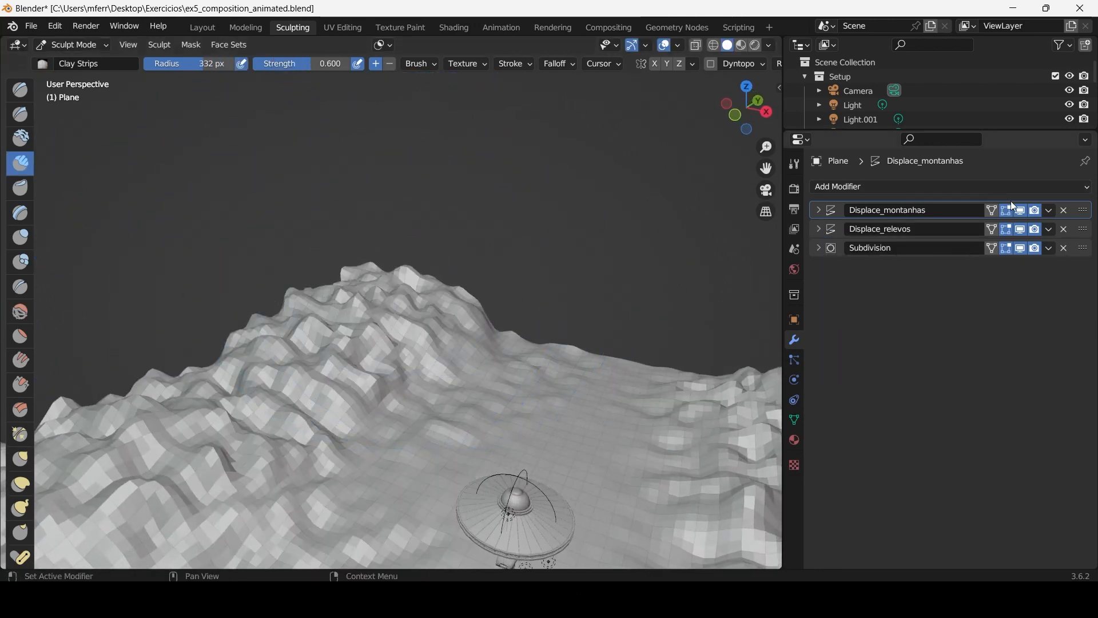
{"action": "left_click_drag", "start_coordinate": [1018, 209], "coordinate": [1020, 249]}
{"action": "middle_click_drag", "start_coordinate": [421, 317], "coordinate": [421, 357]}
{"action": "key", "text": "f"}
{"action": "left_click", "coordinate": [334, 280]}
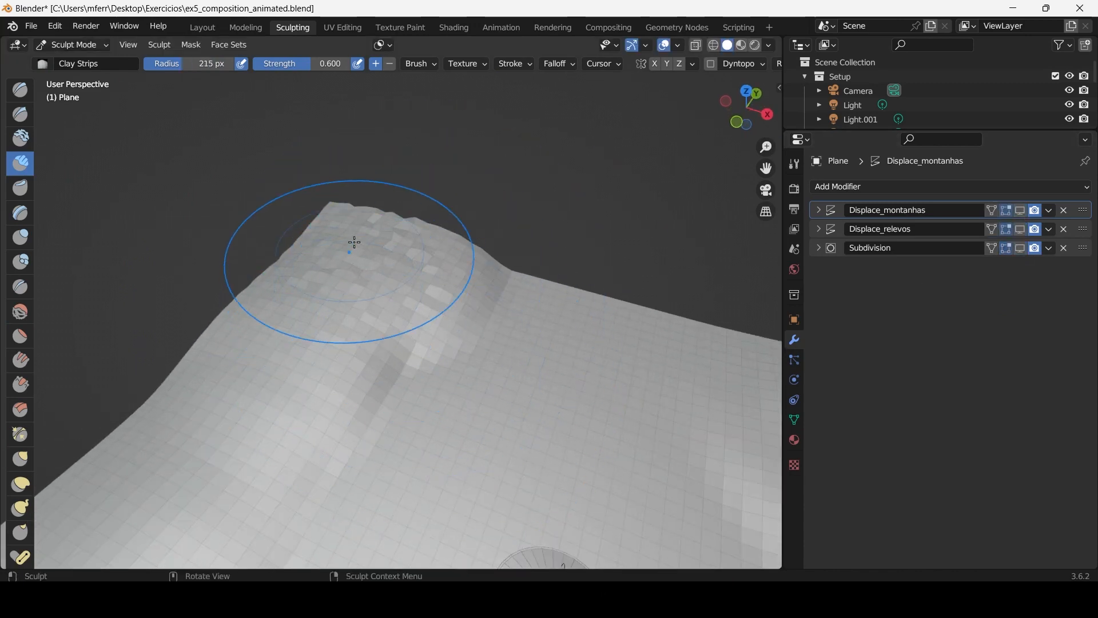
{"action": "mouse_move", "coordinate": [362, 246]}
{"action": "left_mouse_down"}
{"action": "mouse_move", "coordinate": [422, 262]}
{"action": "mouse_move", "coordinate": [329, 309]}
{"action": "mouse_move", "coordinate": [322, 345]}
{"action": "left_mouse_up"}
{"action": "key", "text": "ctrl+z"}
Set the Clay Strips radius to 105 px and build up the far-left mountain.
{"action": "key", "text": "f"}
{"action": "left_click", "coordinate": [384, 257]}
{"action": "middle_click_drag", "start_coordinate": [360, 333], "coordinate": [397, 329]}
{"action": "scroll", "coordinate": [397, 329], "scroll_direction": "down", "scroll_amount": 2}
{"action": "key", "text": "f"}
{"action": "left_click", "coordinate": [399, 330]}
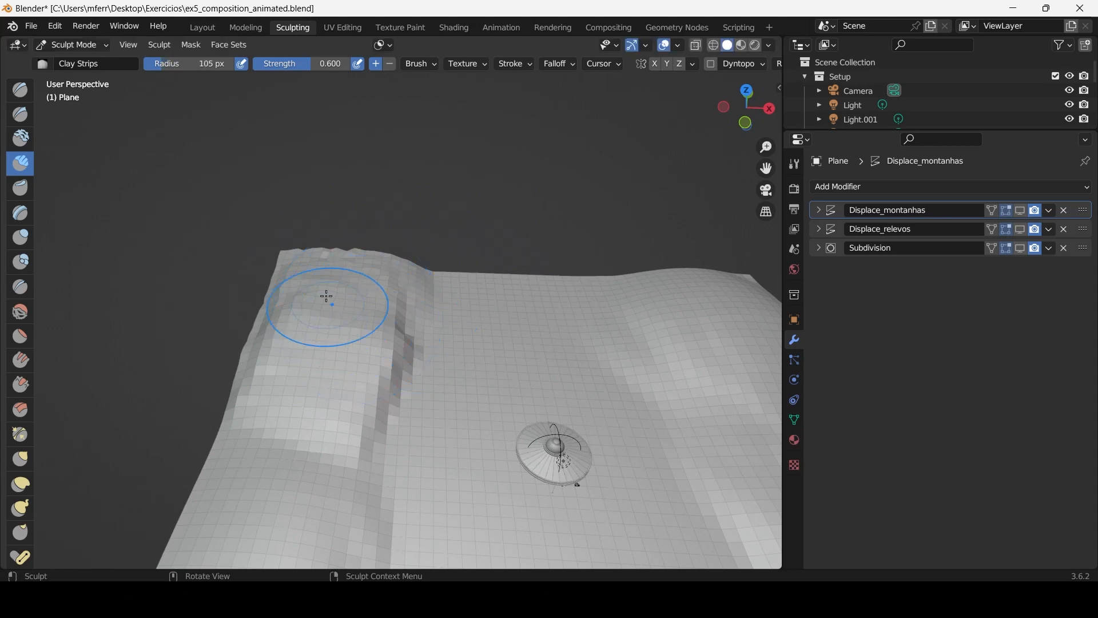
{"action": "mouse_move", "coordinate": [326, 297]}
{"action": "left_mouse_down"}
{"action": "mouse_move", "coordinate": [321, 287]}
{"action": "mouse_move", "coordinate": [344, 275]}
{"action": "left_mouse_up"}
Set the Clay Strips radius to 61 px and add finer relief along the plane's left-edge ridge.
{"action": "key", "text": "f"}
{"action": "left_click", "coordinate": [318, 277]}
{"action": "left_click_drag", "start_coordinate": [324, 340], "coordinate": [334, 321]}
{"action": "middle_click_drag", "start_coordinate": [381, 309], "coordinate": [346, 300]}
{"action": "mouse_move", "coordinate": [258, 435]}
{"action": "left_mouse_down"}
{"action": "mouse_move", "coordinate": [200, 473]}
{"action": "mouse_move", "coordinate": [208, 468]}
{"action": "left_mouse_up"}
{"action": "middle_click_drag", "start_coordinate": [261, 405], "coordinate": [399, 229], "text": "shift"}
{"action": "mouse_move", "coordinate": [248, 306]}
{"action": "left_mouse_down"}
{"action": "mouse_move", "coordinate": [225, 302]}
{"action": "mouse_move", "coordinate": [260, 372]}
{"action": "left_mouse_up"}
Build up the plane's right-edge ridge with Clay Strips at 61 px radius, extending relief into the near-right corner.
{"action": "middle_click_drag", "start_coordinate": [307, 316], "coordinate": [418, 295]}
{"action": "mouse_move", "coordinate": [601, 162]}
{"action": "middle_mouse_down", "text": "shift"}
{"action": "mouse_move", "coordinate": [487, 214]}
{"action": "mouse_move", "coordinate": [359, 303]}
{"action": "middle_mouse_up", "text": "shift"}
{"action": "middle_click_drag", "start_coordinate": [601, 193], "coordinate": [439, 151], "text": "shift"}
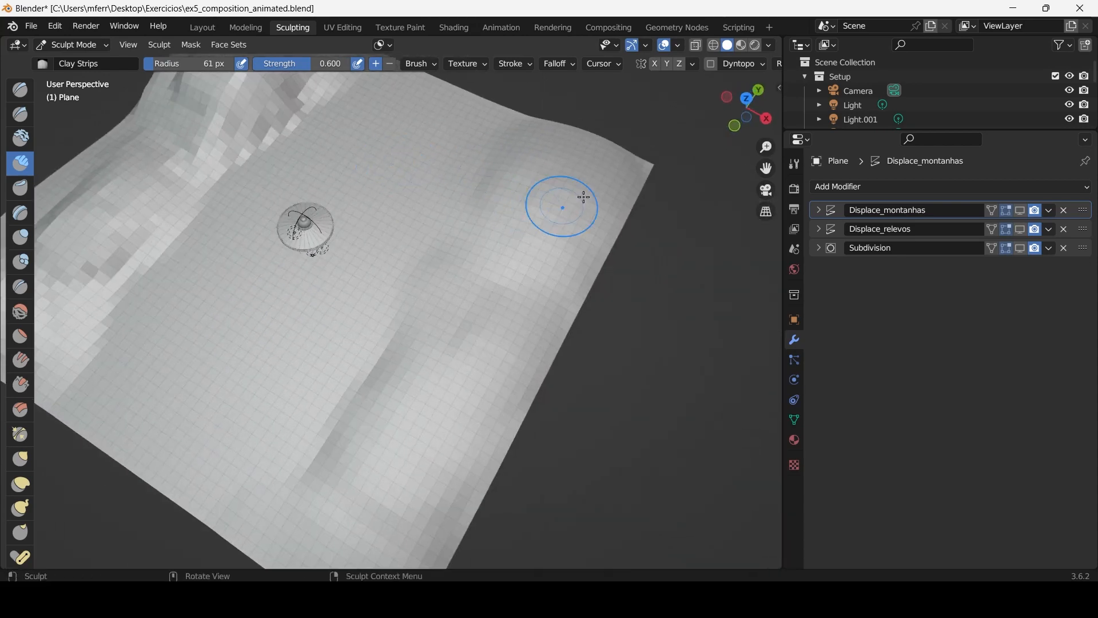
{"action": "left_click_drag", "start_coordinate": [581, 199], "coordinate": [572, 250]}
{"action": "left_click_drag", "start_coordinate": [604, 188], "coordinate": [587, 240]}
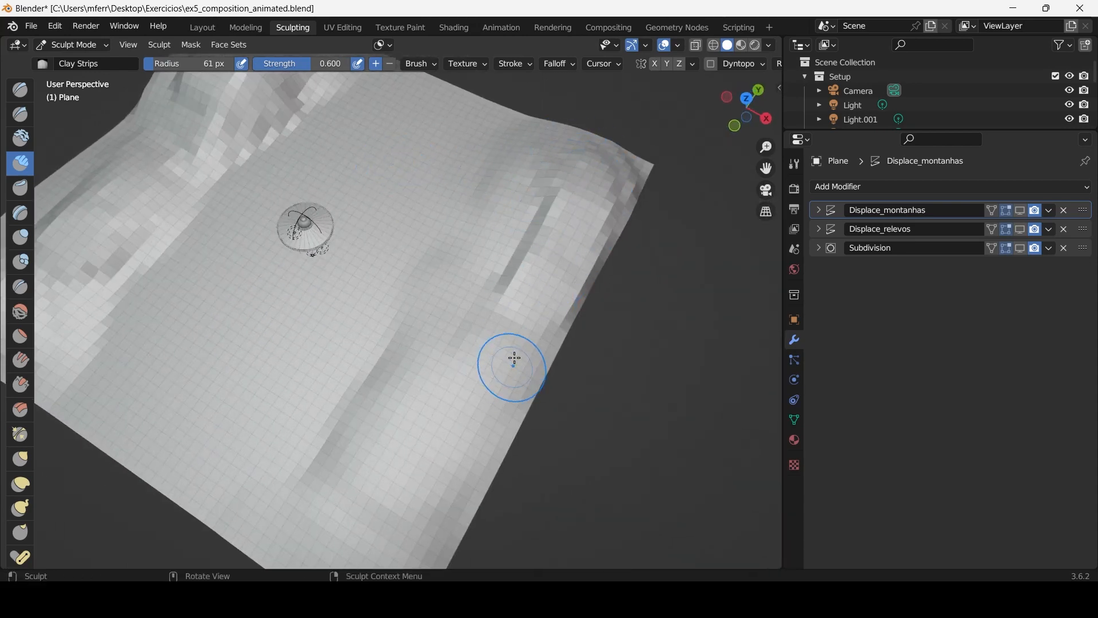
{"action": "left_click_drag", "start_coordinate": [509, 366], "coordinate": [454, 467]}
{"action": "middle_click_drag", "start_coordinate": [454, 467], "coordinate": [540, 346]}
{"action": "mouse_move", "coordinate": [535, 352]}
{"action": "left_mouse_down"}
{"action": "mouse_move", "coordinate": [550, 371]}
{"action": "mouse_move", "coordinate": [549, 400]}
{"action": "left_mouse_up"}
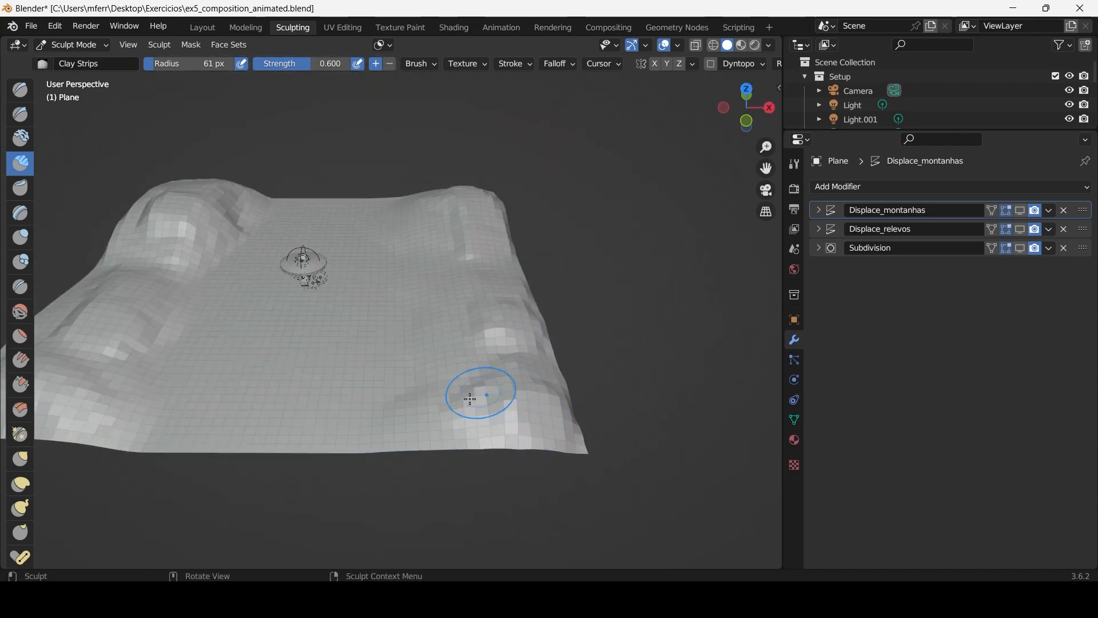
{"action": "left_click_drag", "start_coordinate": [392, 419], "coordinate": [420, 305]}
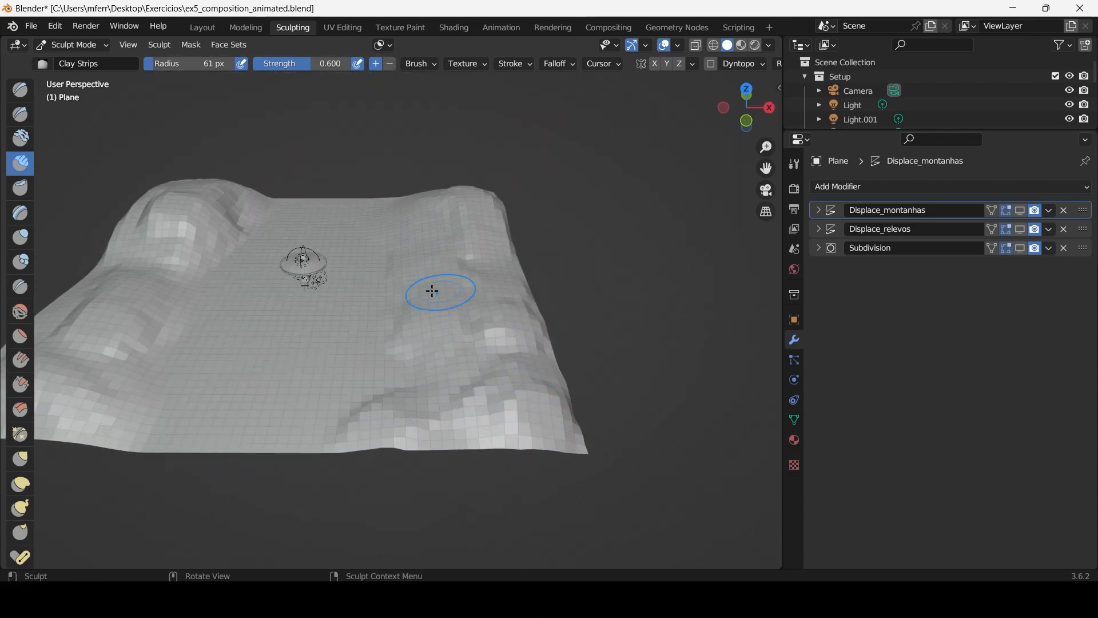
Add lower Clay Strips mounds at 61 px radius on the valley floor in front of the spaceship.
{"action": "middle_click_drag", "start_coordinate": [432, 291], "coordinate": [551, 219]}
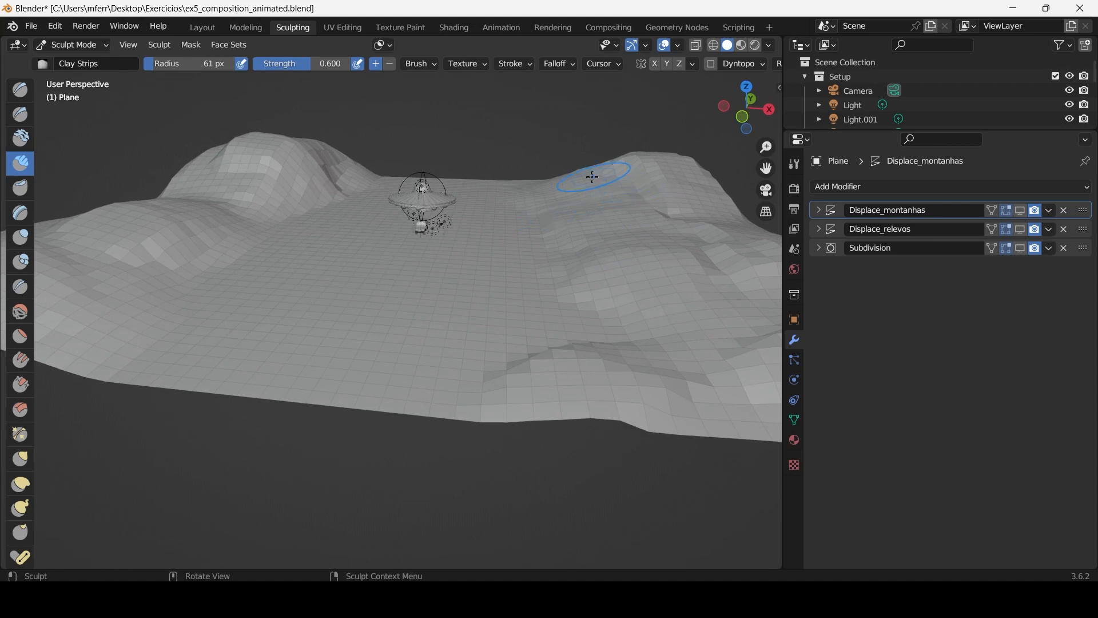
{"action": "middle_click_drag", "start_coordinate": [561, 171], "coordinate": [500, 287]}
{"action": "mouse_move", "coordinate": [500, 286]}
{"action": "left_mouse_down"}
{"action": "mouse_move", "coordinate": [468, 392]}
{"action": "mouse_move", "coordinate": [349, 480]}
{"action": "left_mouse_up"}
{"action": "middle_click_drag", "start_coordinate": [400, 440], "coordinate": [508, 282]}
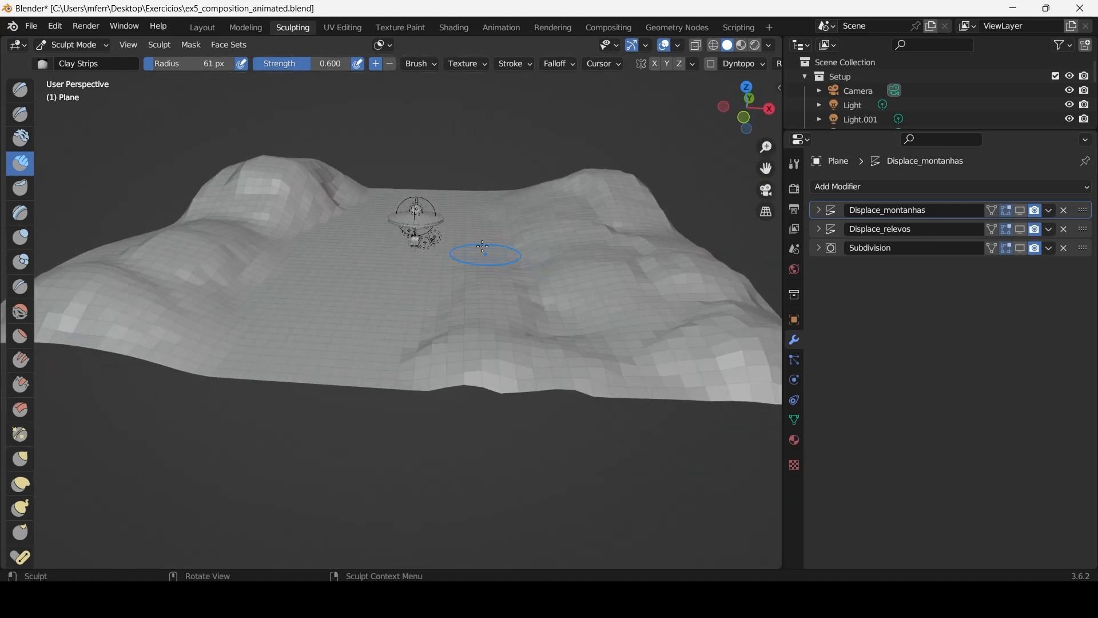
{"action": "left_click_drag", "start_coordinate": [308, 349], "coordinate": [337, 312]}
{"action": "middle_click_drag", "start_coordinate": [348, 267], "coordinate": [299, 303]}
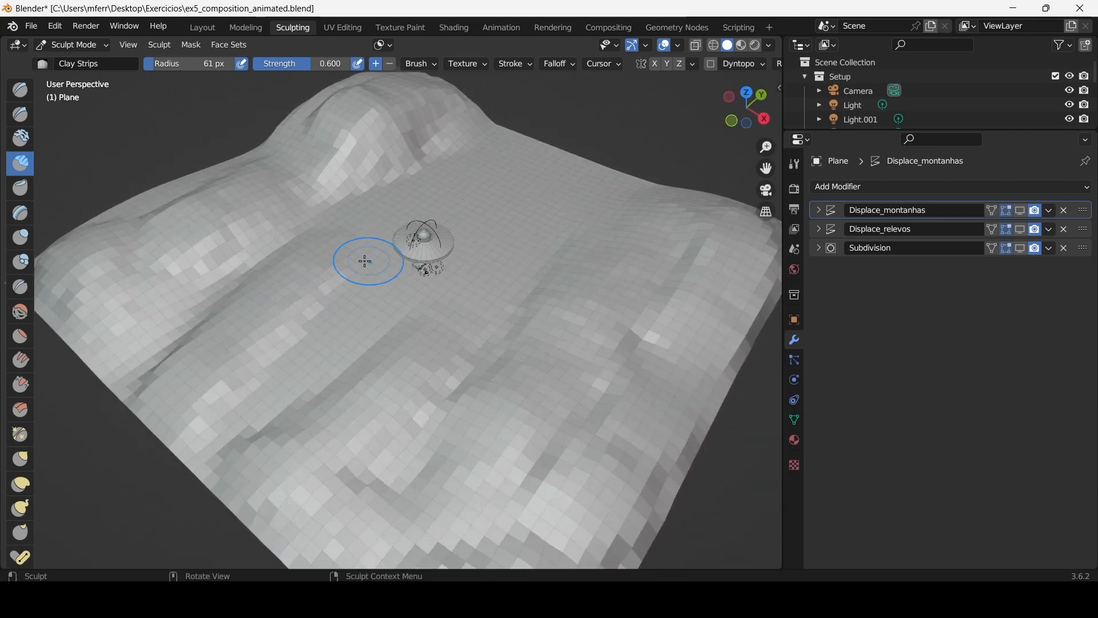
{"action": "left_click_drag", "start_coordinate": [322, 269], "coordinate": [264, 304]}
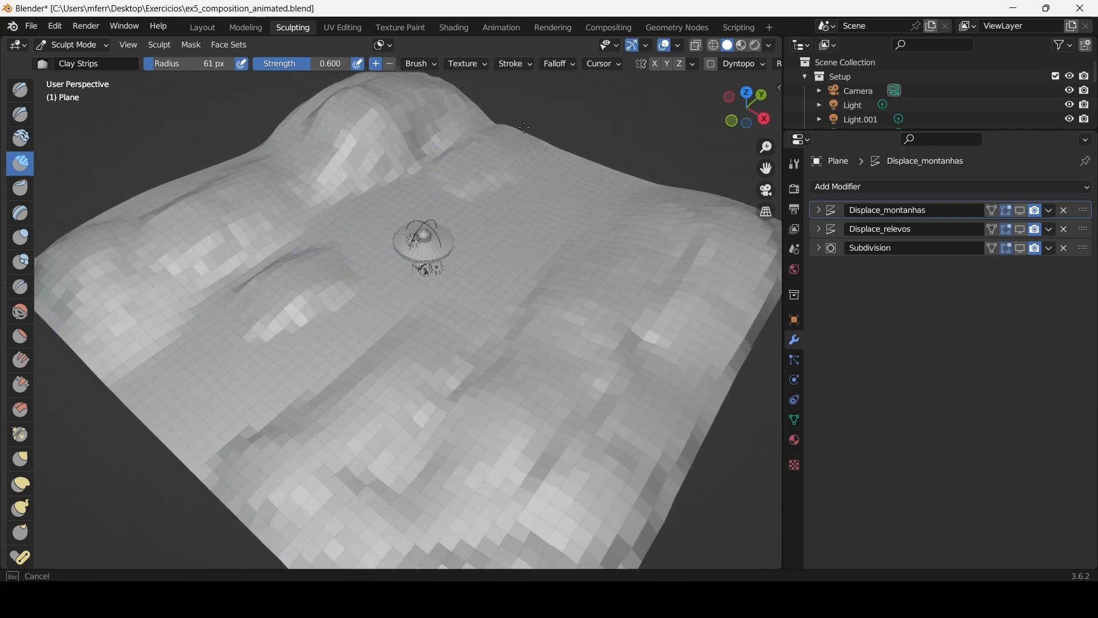
Try a Clay Strips stroke at 61 px radius on the ground behind the spaceship, and undo it.
{"action": "left_click_drag", "start_coordinate": [448, 181], "coordinate": [524, 154]}
{"action": "middle_click_drag", "start_coordinate": [523, 155], "coordinate": [492, 92]}
{"action": "middle_click_drag", "start_coordinate": [486, 152], "coordinate": [480, 215]}
{"action": "key", "text": "ctrl+z"}
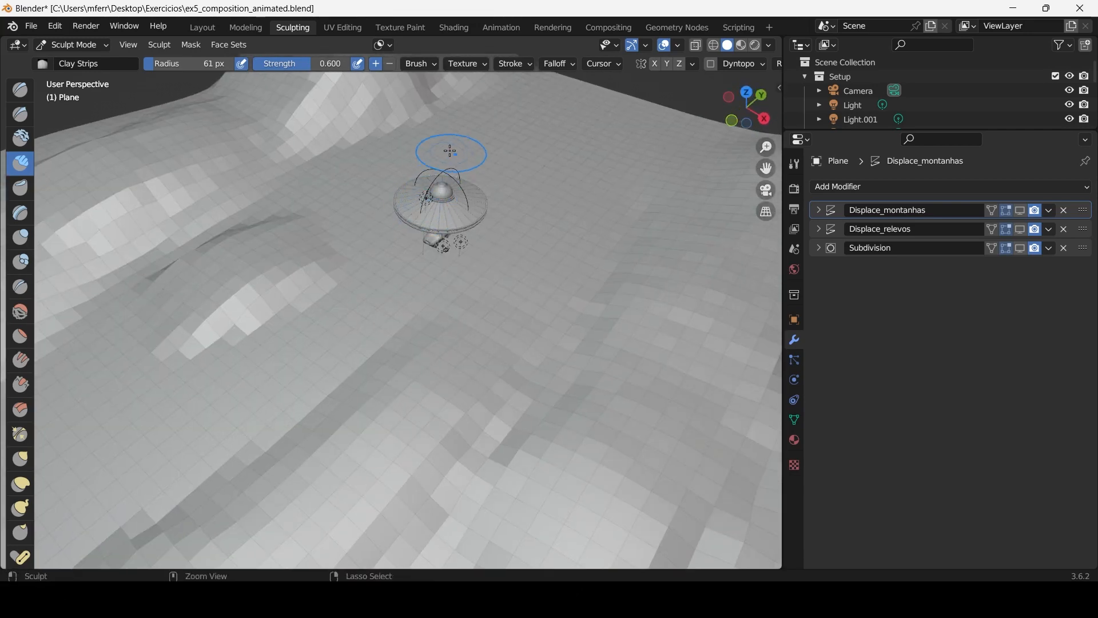
Sculpt narrow low strips beside the spaceship with Clay Strips, using a 19 px radius first and a 30 px radius for the right side.
{"action": "key", "text": "f"}
{"action": "left_click", "coordinate": [420, 159]}
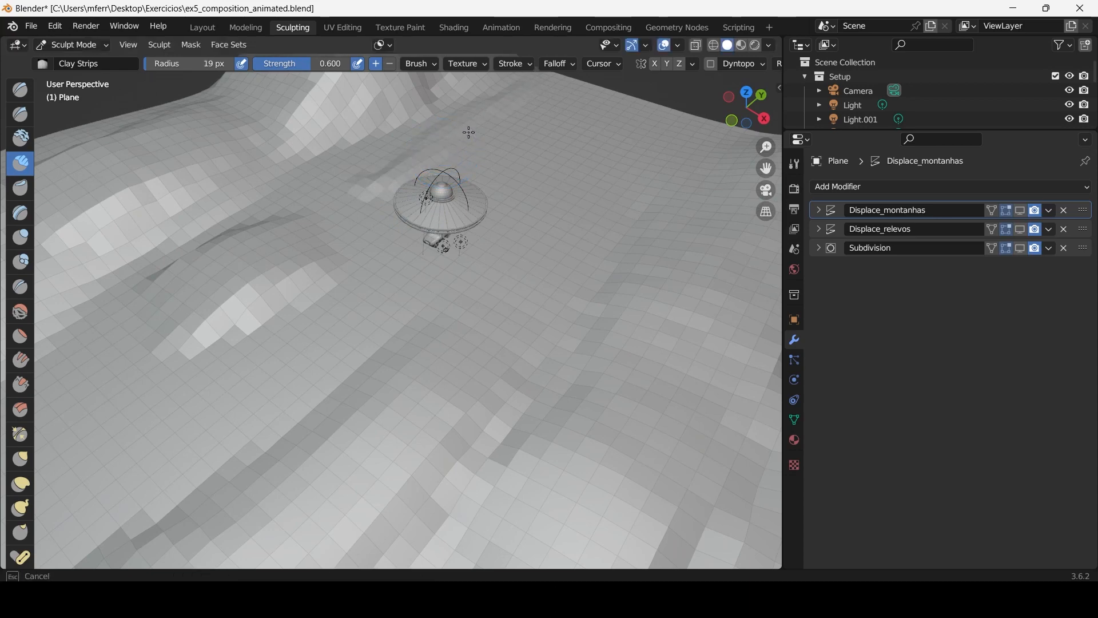
{"action": "mouse_move", "coordinate": [468, 132]}
{"action": "middle_mouse_down"}
{"action": "mouse_move", "coordinate": [456, 162]}
{"action": "mouse_move", "coordinate": [515, 189]}
{"action": "mouse_move", "coordinate": [475, 317]}
{"action": "middle_mouse_up"}
{"action": "scroll", "coordinate": [515, 189], "scroll_direction": "down", "scroll_amount": 1}
{"action": "key", "text": "f"}
{"action": "left_click", "coordinate": [482, 317]}
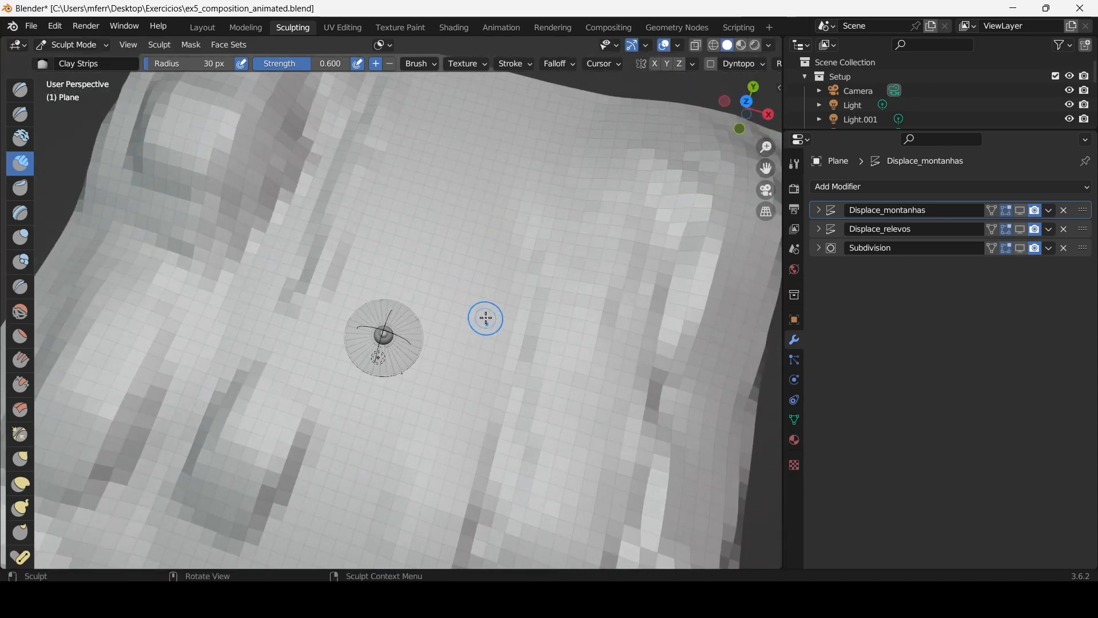
{"action": "left_click_drag", "start_coordinate": [486, 318], "coordinate": [470, 215]}
{"action": "left_click_drag", "start_coordinate": [483, 358], "coordinate": [539, 81]}
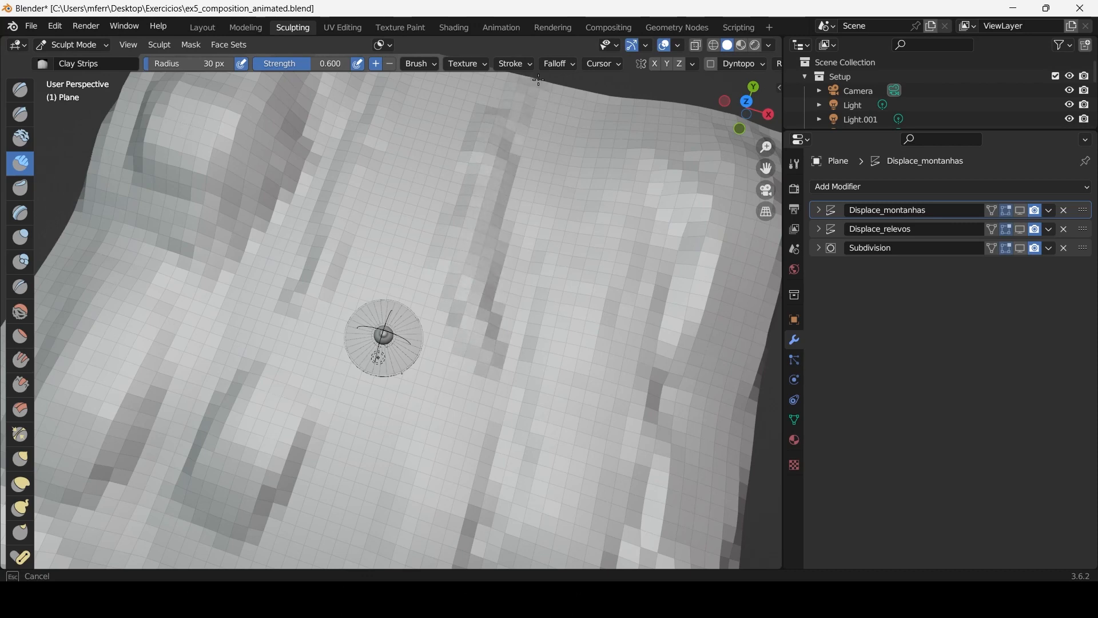
{"action": "left_click_drag", "start_coordinate": [515, 159], "coordinate": [531, 141]}
Preview Displace_montanhas in the viewport, hide it again and show Displace_relevos instead.
{"action": "scroll", "coordinate": [557, 208], "scroll_direction": "down", "scroll_amount": 1}
{"action": "mouse_move", "coordinate": [557, 208]}
{"action": "middle_mouse_down"}
{"action": "mouse_move", "coordinate": [554, 100]}
{"action": "mouse_move", "coordinate": [561, 120]}
{"action": "middle_mouse_up"}
{"action": "scroll", "coordinate": [553, 100], "scroll_direction": "up", "scroll_amount": 2}
{"action": "left_click", "coordinate": [1021, 210]}
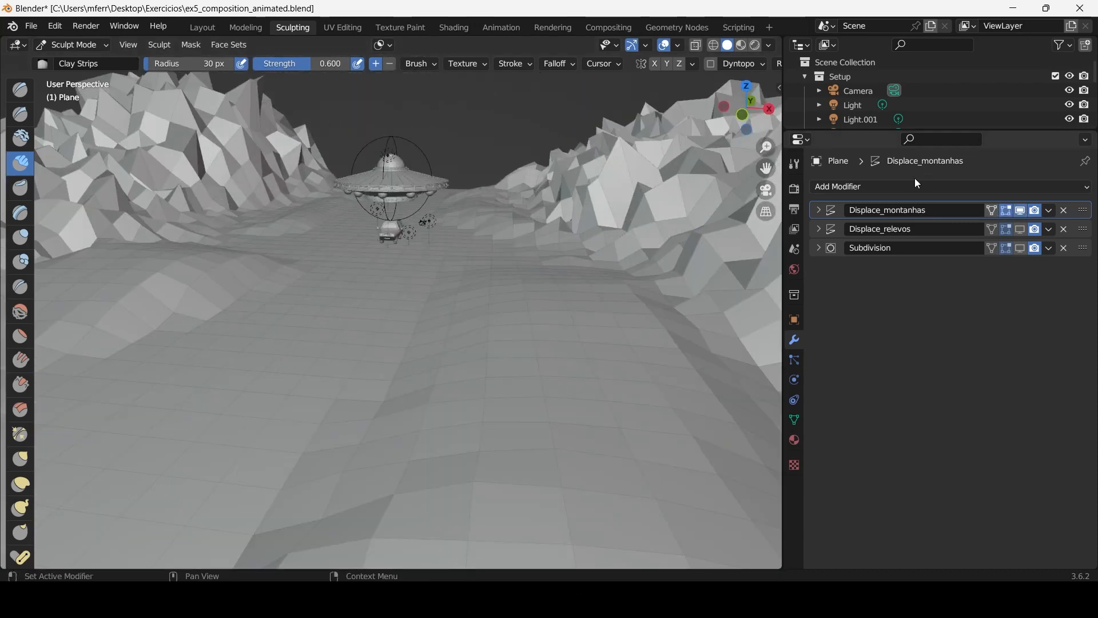
{"action": "left_click", "coordinate": [1021, 210]}
{"action": "left_click", "coordinate": [1021, 229]}
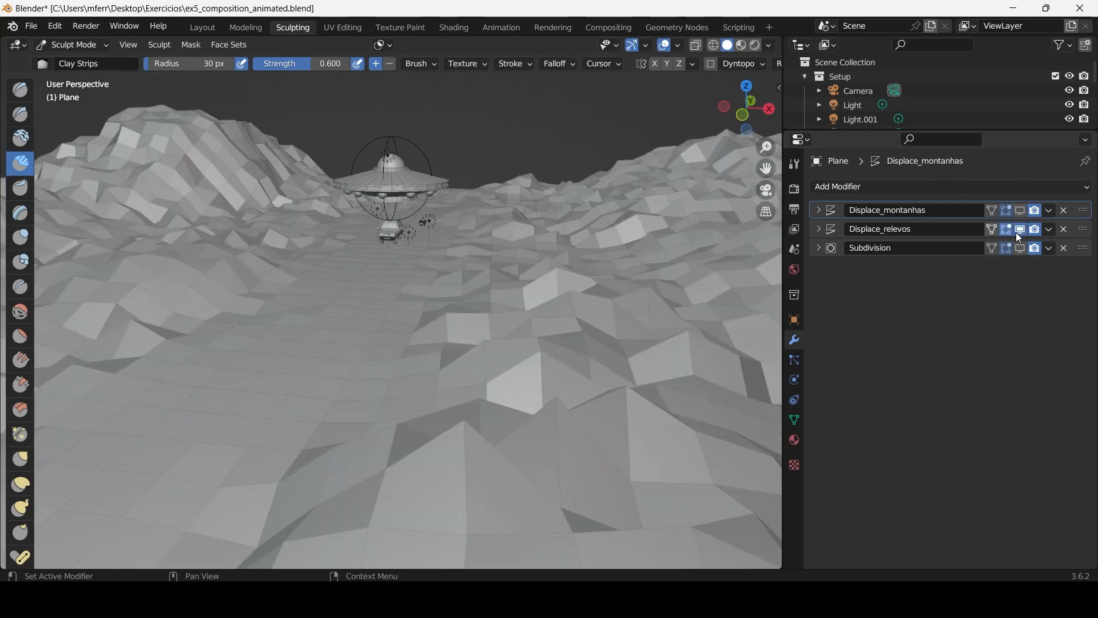
Try a Clay Strips stroke at 111 px radius on the valley terrain, and undo the sculpting.
{"action": "scroll", "coordinate": [448, 355], "scroll_direction": "down", "scroll_amount": 2}
{"action": "middle_click_drag", "start_coordinate": [449, 355], "coordinate": [480, 383]}
{"action": "scroll", "coordinate": [464, 349], "scroll_direction": "up", "scroll_amount": 2}
{"action": "scroll", "coordinate": [481, 341], "scroll_direction": "down", "scroll_amount": 2}
{"action": "middle_click_drag", "start_coordinate": [481, 341], "coordinate": [416, 368]}
{"action": "key", "text": "f"}
{"action": "left_click", "coordinate": [392, 303]}
{"action": "mouse_move", "coordinate": [392, 282]}
{"action": "left_mouse_down"}
{"action": "mouse_move", "coordinate": [340, 246]}
{"action": "mouse_move", "coordinate": [375, 275]}
{"action": "left_mouse_up"}
{"action": "key", "text": "ctrl+z"}
{"action": "scroll", "coordinate": [513, 163], "scroll_direction": "down", "scroll_amount": 2}
{"action": "middle_click_drag", "start_coordinate": [550, 206], "coordinate": [581, 154]}
{"action": "scroll", "coordinate": [582, 153], "scroll_direction": "up", "scroll_amount": 3}
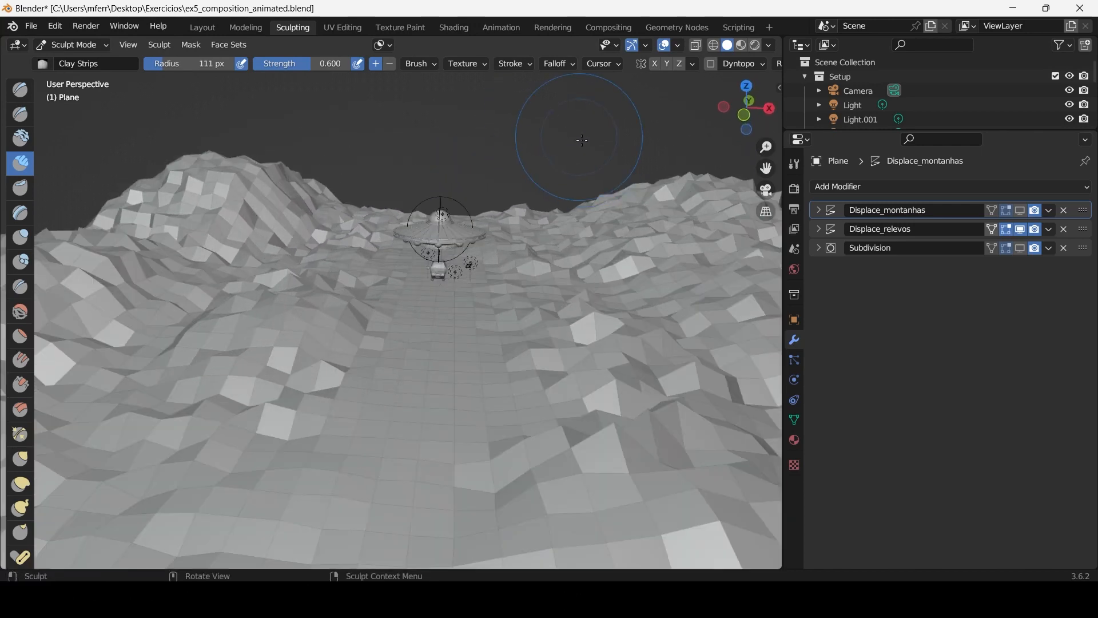
{"action": "key", "text": "ctrl+z"}
{"action": "scroll", "coordinate": [581, 153], "scroll_direction": "up", "scroll_amount": 1}
Show the Subdivision and Displace_montanhas modifiers in the viewport and set the Displace_montanhas strength to 8.9.
{"action": "left_click", "coordinate": [1022, 248]}
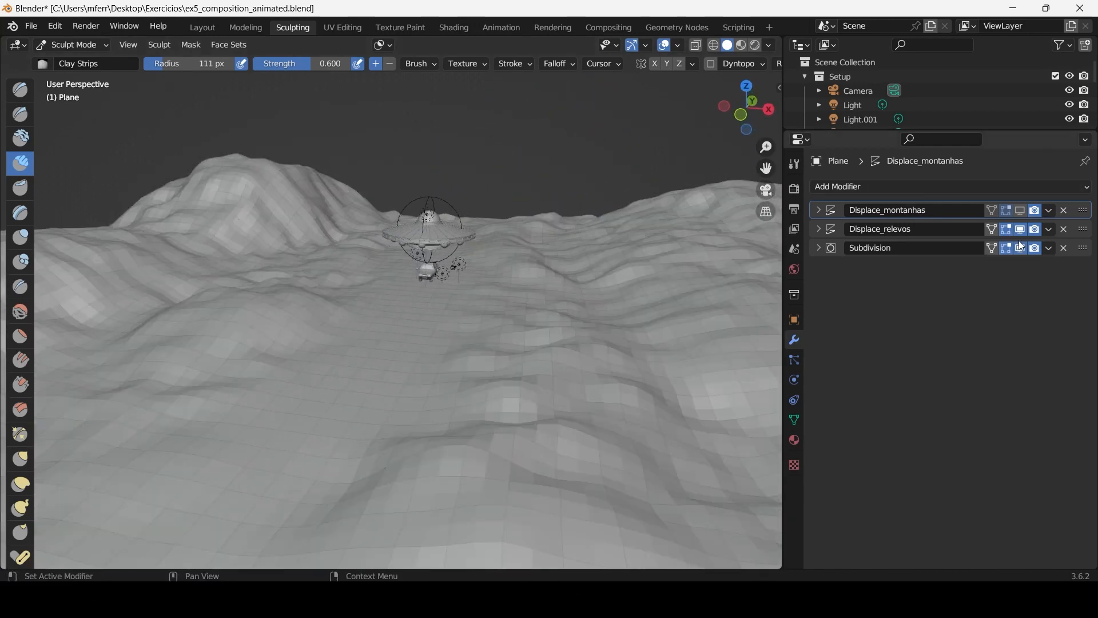
{"action": "left_click", "coordinate": [1022, 211]}
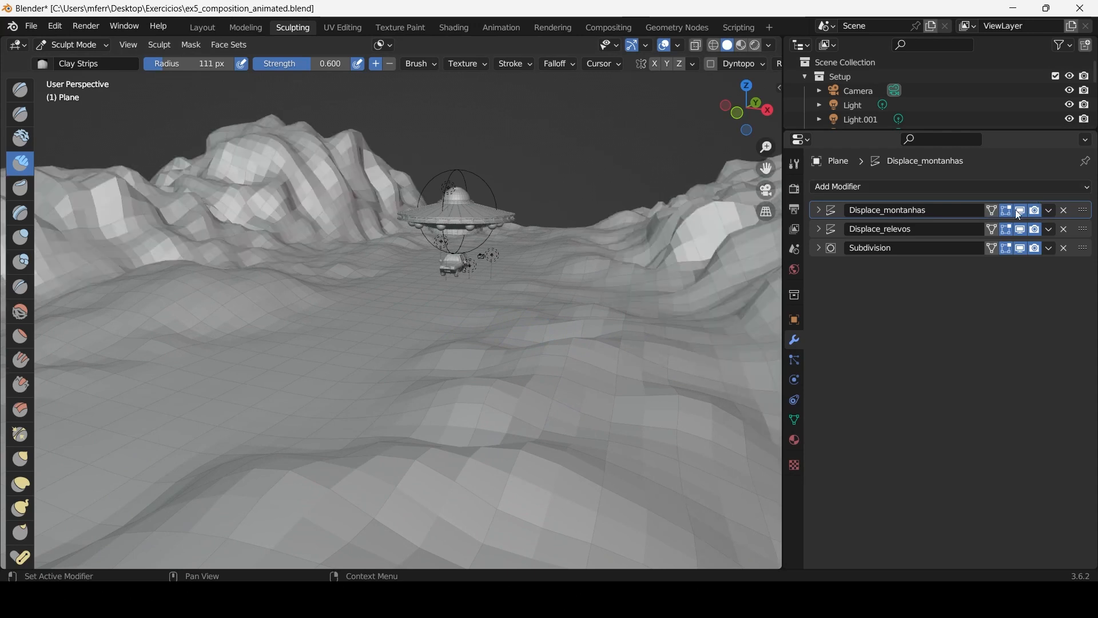
{"action": "left_click", "coordinate": [819, 209]}
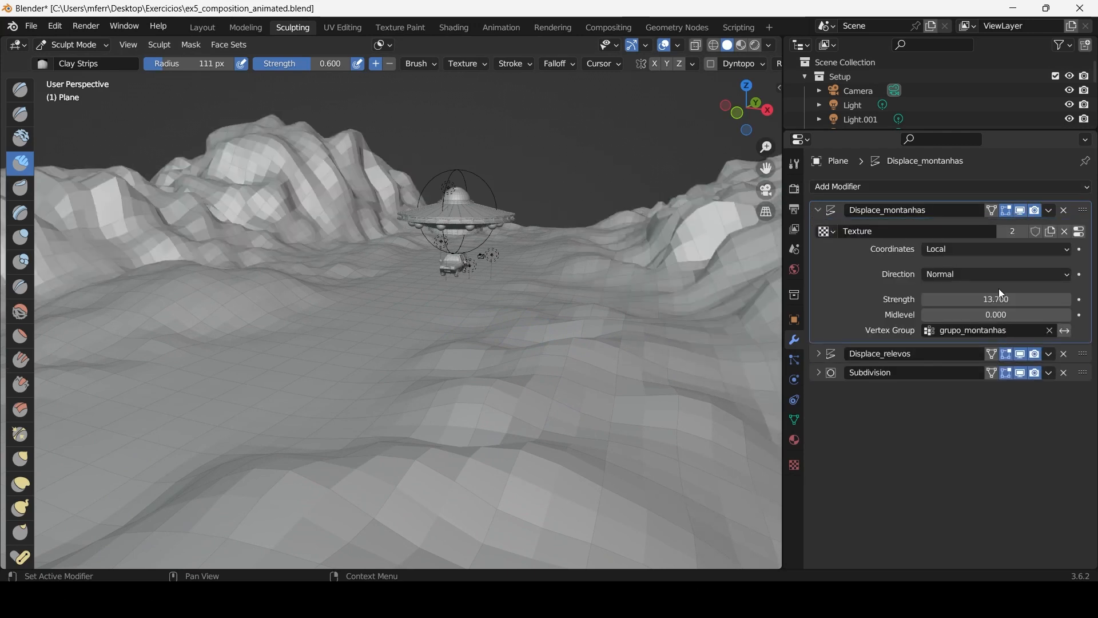
{"action": "left_click_drag", "start_coordinate": [996, 299], "coordinate": [949, 299]}
{"action": "left_click_drag", "start_coordinate": [996, 299], "coordinate": [1007, 299]}
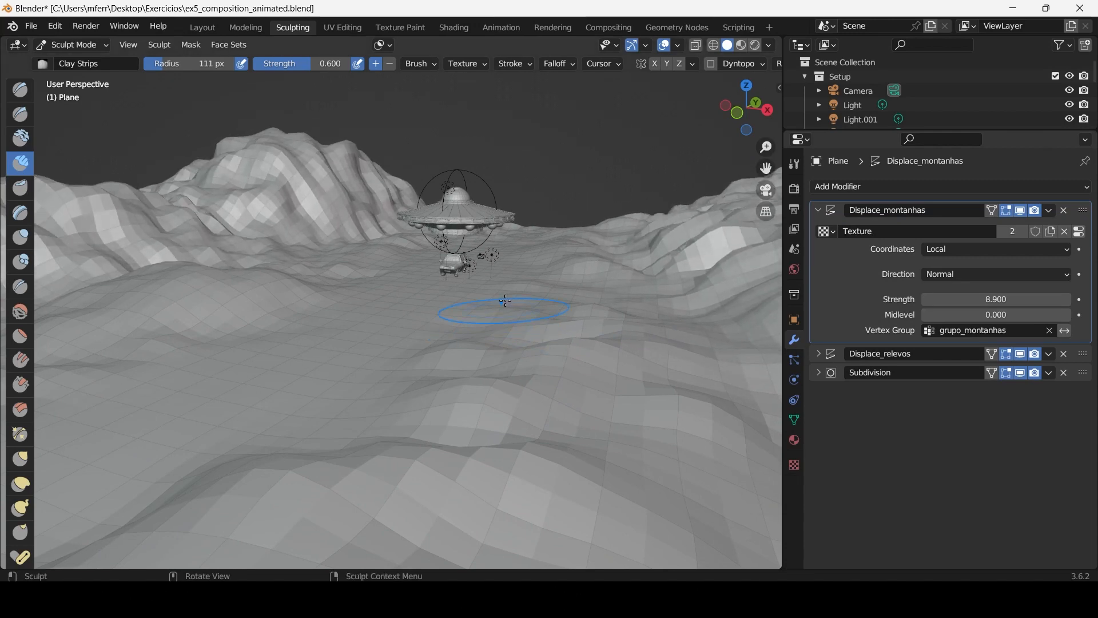
Inspect the terrain around the spaceship and car in rendered shading, and return to solid shading.
{"action": "scroll", "coordinate": [505, 302], "scroll_direction": "down", "scroll_amount": 2}
{"action": "scroll", "coordinate": [429, 314], "scroll_direction": "up", "scroll_amount": 2}
{"action": "mouse_move", "coordinate": [478, 307]}
{"action": "middle_mouse_down"}
{"action": "mouse_move", "coordinate": [429, 315]}
{"action": "mouse_move", "coordinate": [457, 238]}
{"action": "mouse_move", "coordinate": [441, 287]}
{"action": "mouse_move", "coordinate": [443, 278]}
{"action": "middle_mouse_up"}
{"action": "left_click", "coordinate": [755, 46]}
{"action": "scroll", "coordinate": [458, 246], "scroll_direction": "up", "scroll_amount": 4}
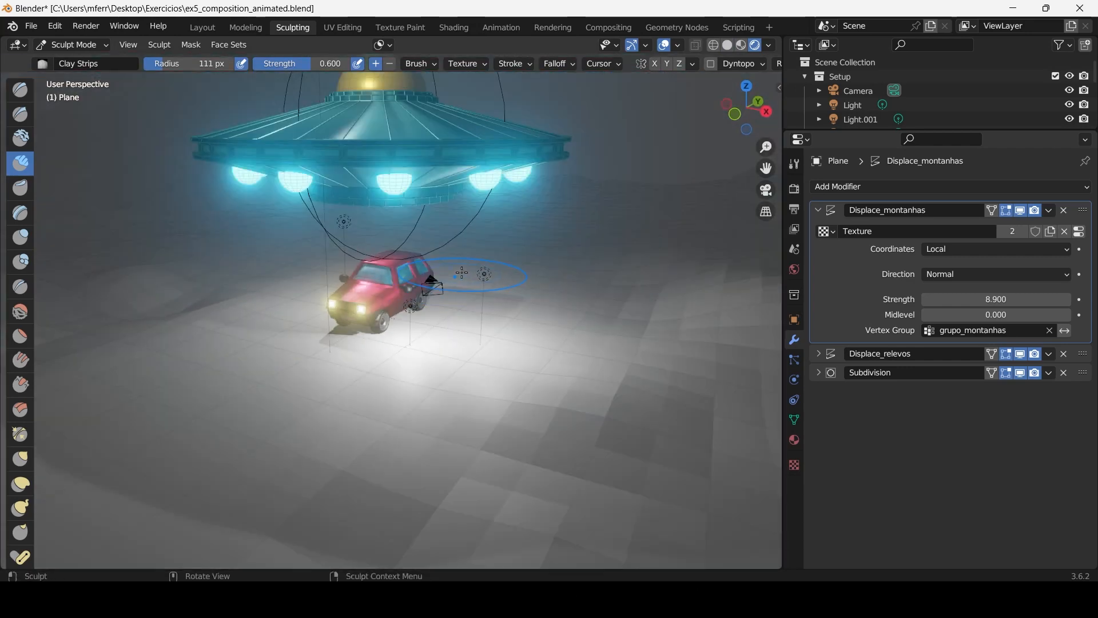
{"action": "scroll", "coordinate": [446, 263], "scroll_direction": "down", "scroll_amount": 5}
{"action": "scroll", "coordinate": [459, 182], "scroll_direction": "up", "scroll_amount": 4}
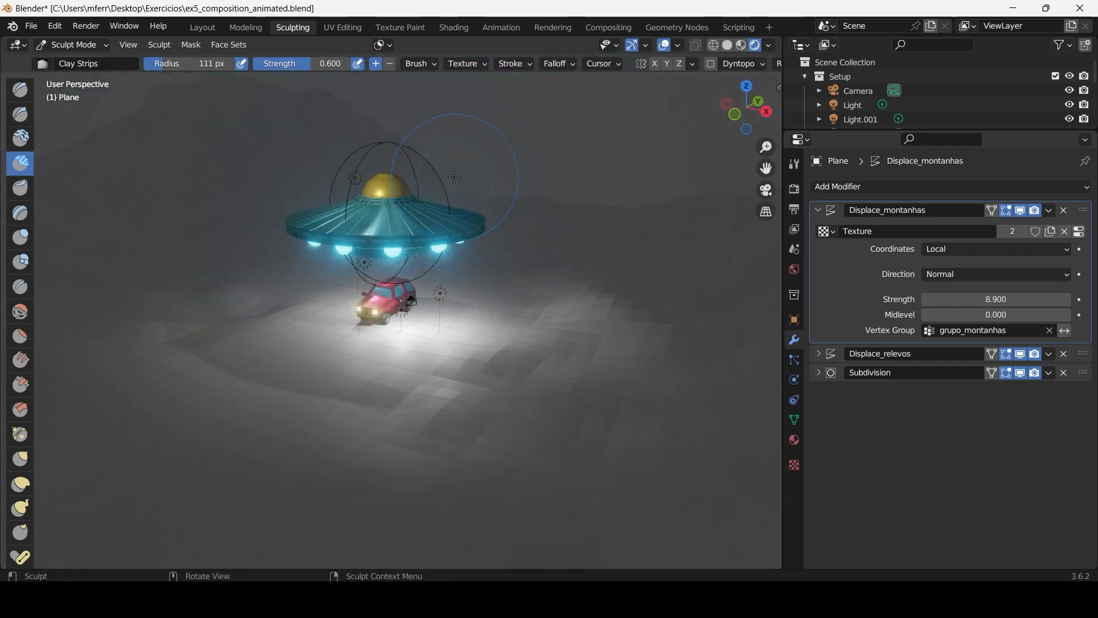
{"action": "scroll", "coordinate": [477, 185], "scroll_direction": "down", "scroll_amount": 4}
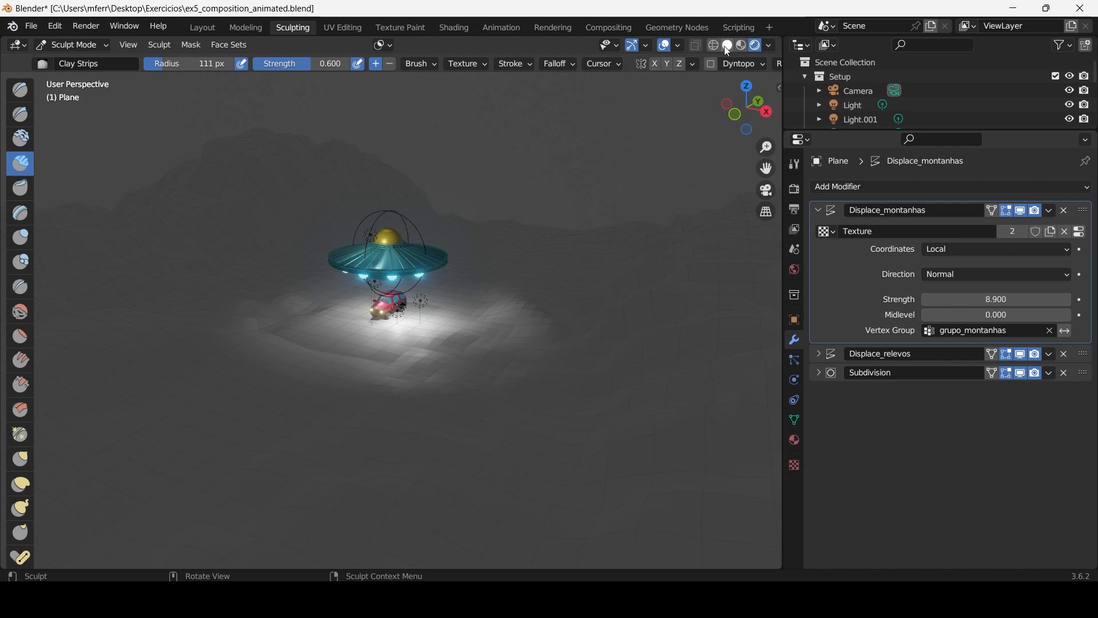
{"action": "left_click", "coordinate": [727, 46]}
{"action": "middle_click_drag", "start_coordinate": [474, 235], "coordinate": [497, 255]}
{"action": "scroll", "coordinate": [497, 255], "scroll_direction": "down", "scroll_amount": 2}
{"action": "scroll", "coordinate": [498, 255], "scroll_direction": "up", "scroll_amount": 2}
Switch the terrain plane from Sculpt Mode to Object Mode and check its relief.
{"action": "left_click", "coordinate": [88, 47]}
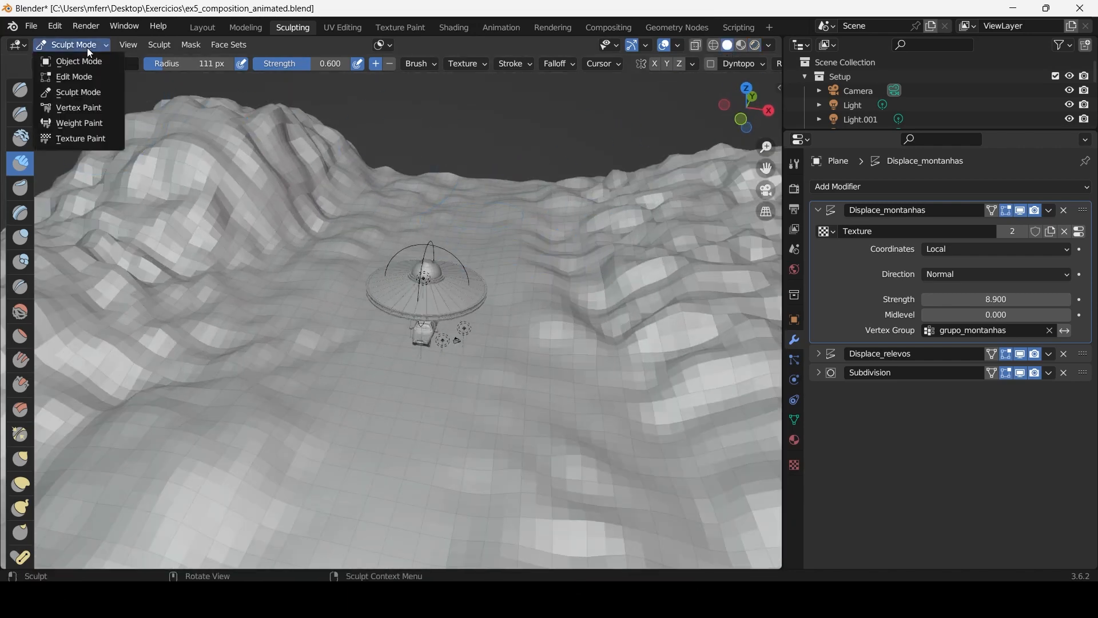
{"action": "left_click", "coordinate": [71, 61]}
{"action": "scroll", "coordinate": [452, 256], "scroll_direction": "down", "scroll_amount": 2}
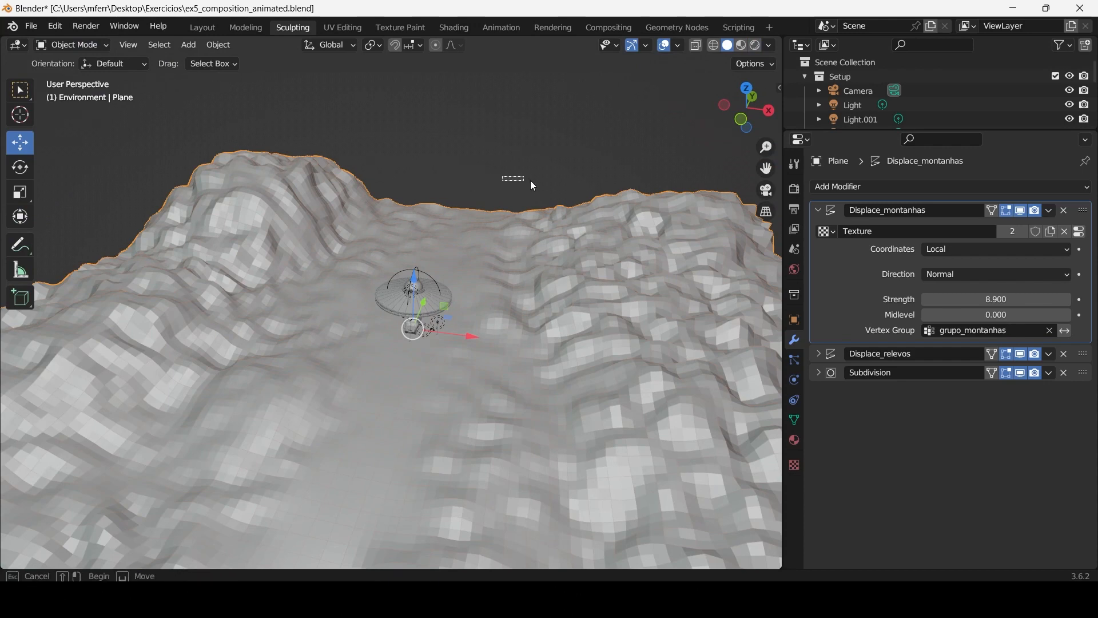
{"action": "scroll", "coordinate": [502, 223], "scroll_direction": "up", "scroll_amount": 2}
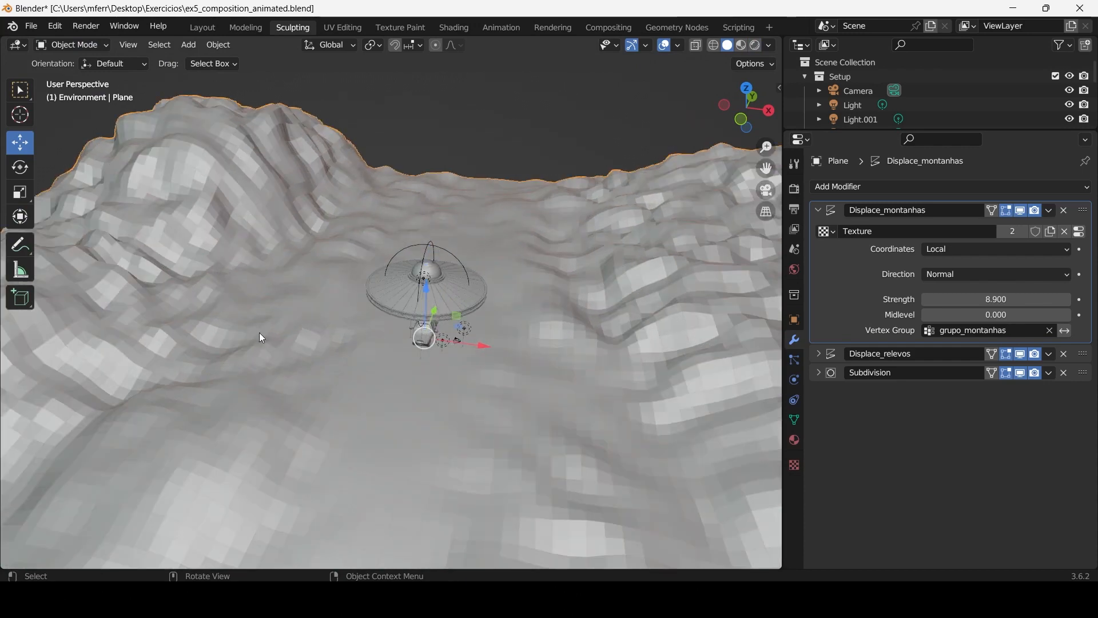
{"action": "middle_click_drag", "start_coordinate": [741, 337], "coordinate": [734, 340]}
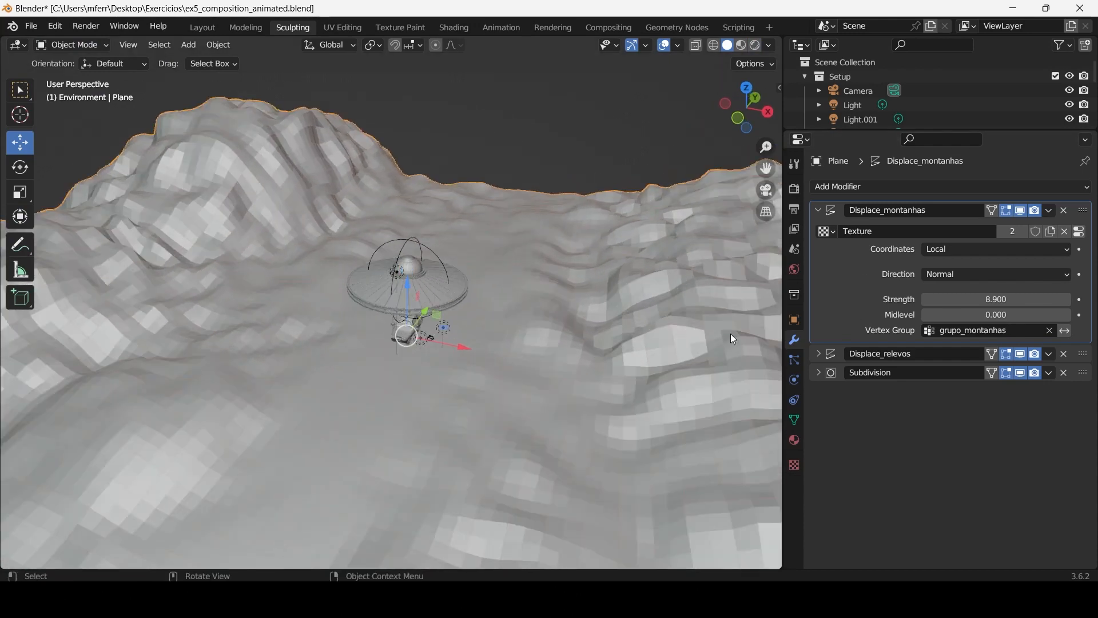
Open the plane's material settings, and enlarge the outliner with the Setup collection collapsed.
{"action": "left_click", "coordinate": [794, 440]}
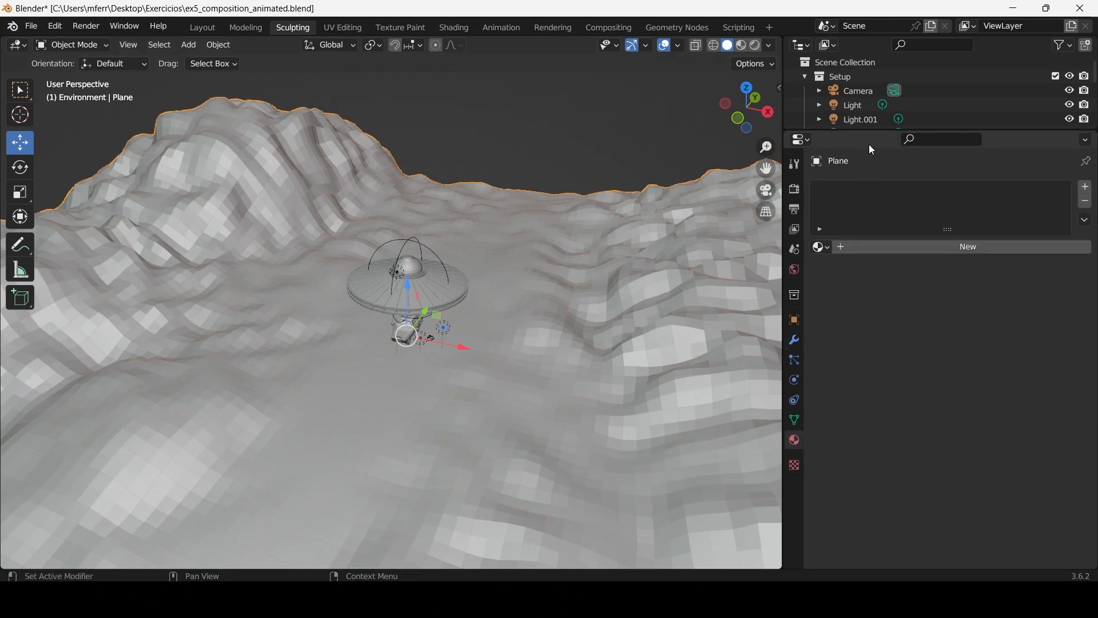
{"action": "left_click_drag", "start_coordinate": [871, 129], "coordinate": [871, 259]}
{"action": "left_click", "coordinate": [804, 77]}
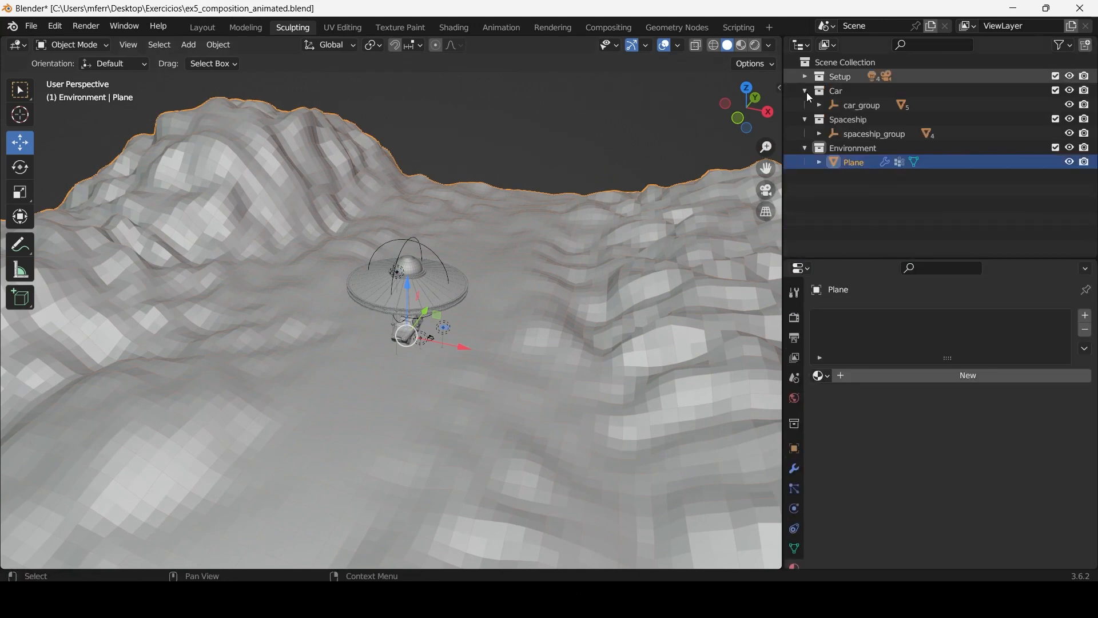
Assign the existing car_mat1 material to the terrain plane and display the scene in rendered shading.
{"action": "left_click", "coordinate": [822, 377]}
{"action": "left_click", "coordinate": [841, 392]}
{"action": "scroll", "coordinate": [437, 281], "scroll_direction": "up", "scroll_amount": 3}
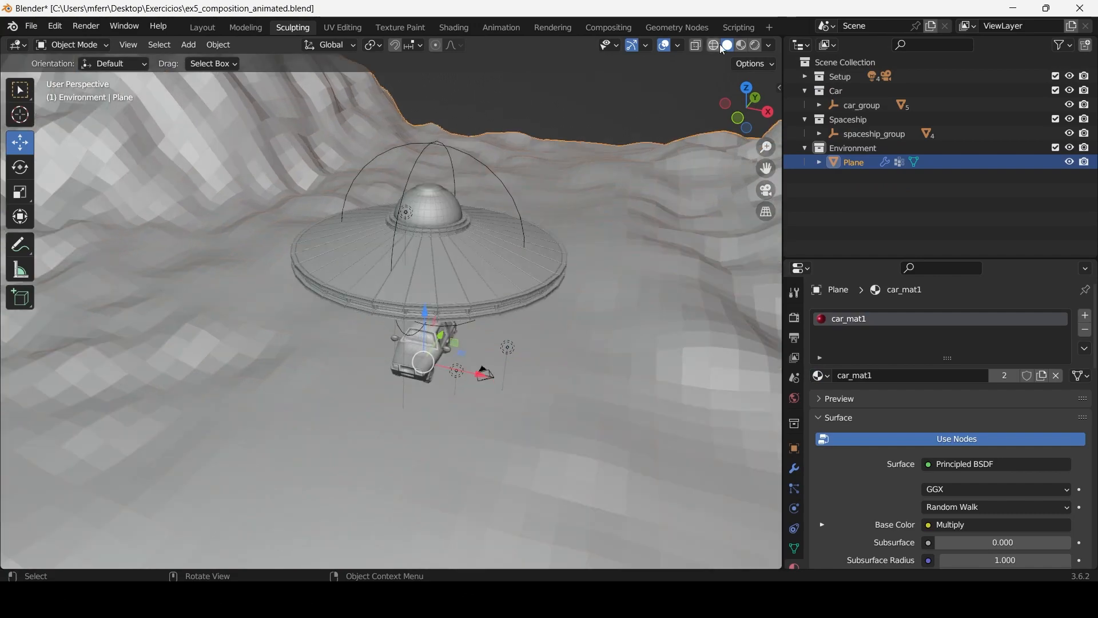
{"action": "left_click", "coordinate": [757, 46]}
{"action": "mouse_move", "coordinate": [474, 271]}
{"action": "middle_mouse_down"}
{"action": "mouse_move", "coordinate": [567, 256]}
{"action": "mouse_move", "coordinate": [489, 276]}
{"action": "mouse_move", "coordinate": [472, 292]}
{"action": "mouse_move", "coordinate": [450, 208]}
{"action": "middle_mouse_up"}
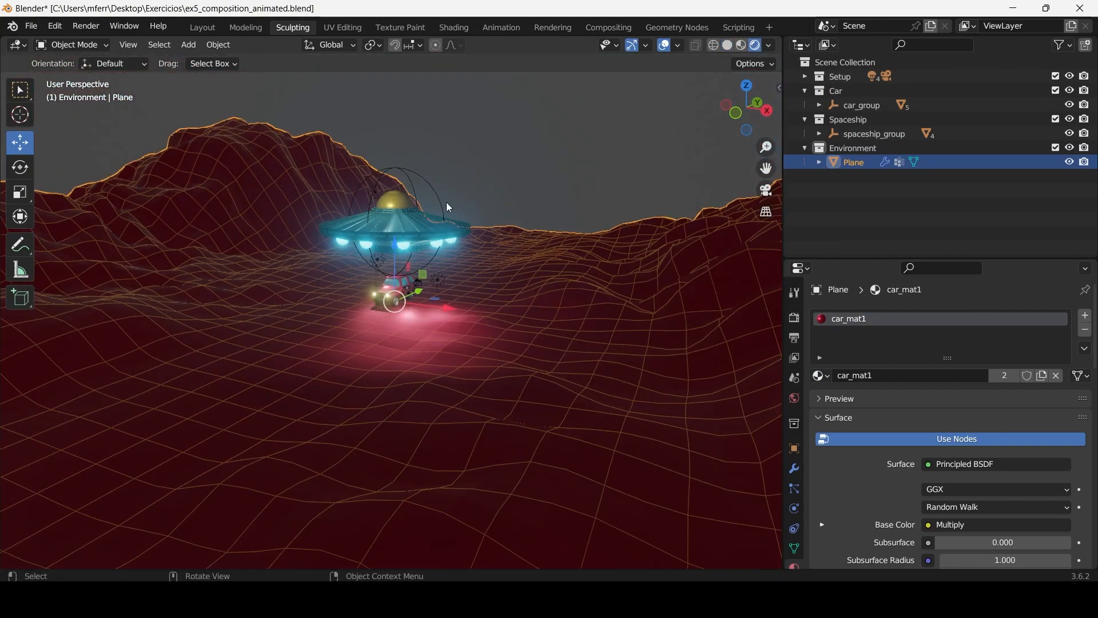
Try the car_mat2 material on the terrain plane and inspect it around the spaceship.
{"action": "left_click", "coordinate": [829, 380]}
{"action": "left_click", "coordinate": [856, 409]}
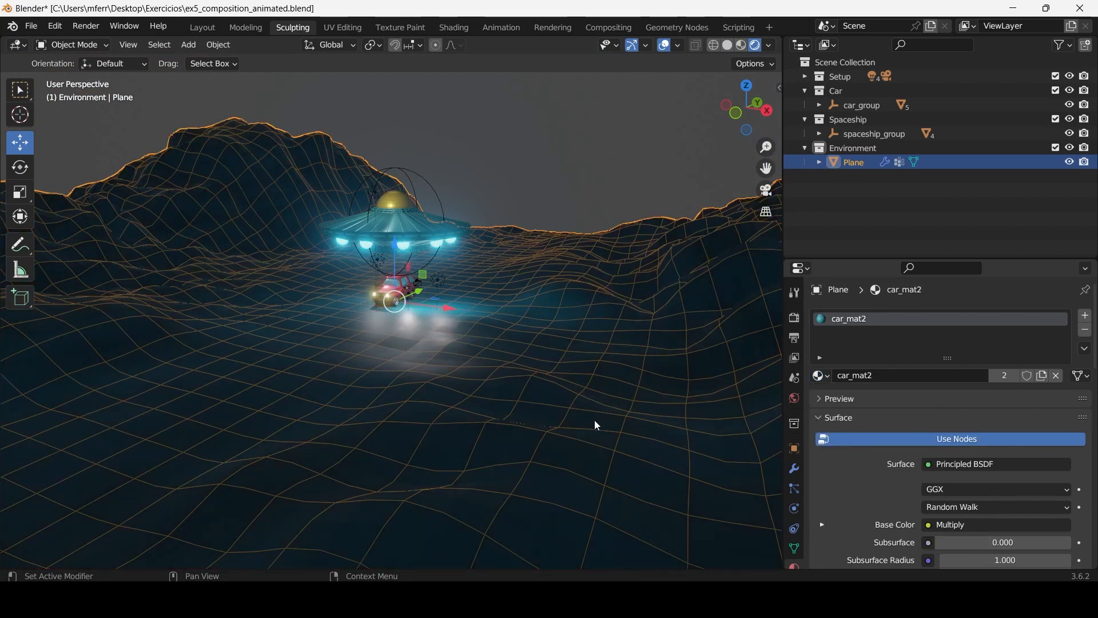
{"action": "middle_click_drag", "start_coordinate": [426, 366], "coordinate": [436, 338]}
{"action": "middle_click_drag", "start_coordinate": [544, 268], "coordinate": [785, 371]}
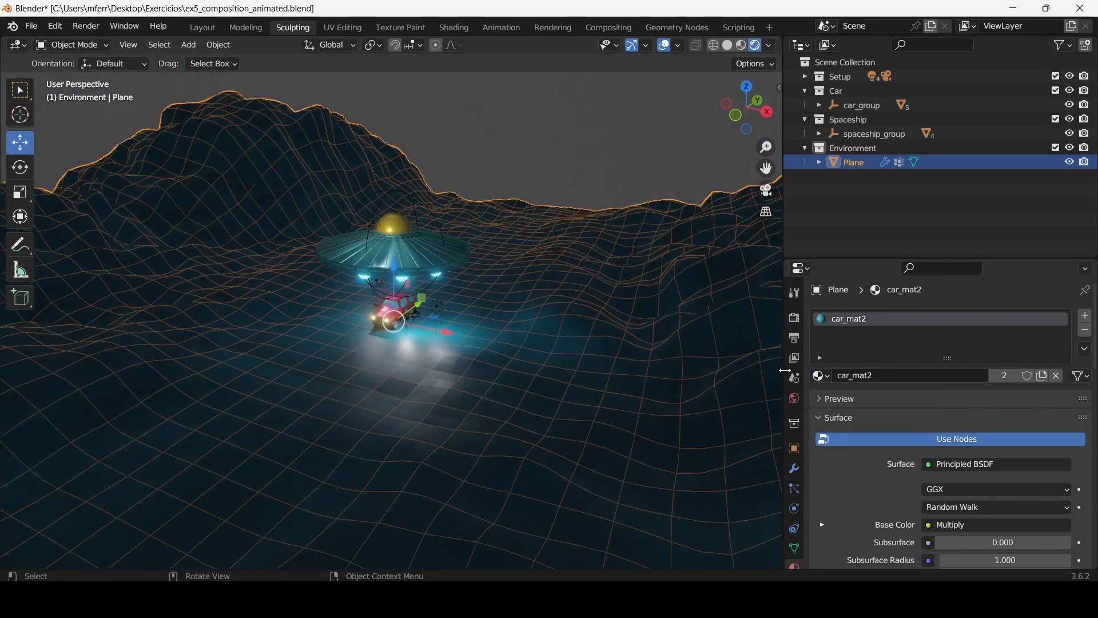
Add a material slot to the plane with a new material named landscape_mat, and remove the car_mat2 slot.
{"action": "left_click", "coordinate": [823, 379]}
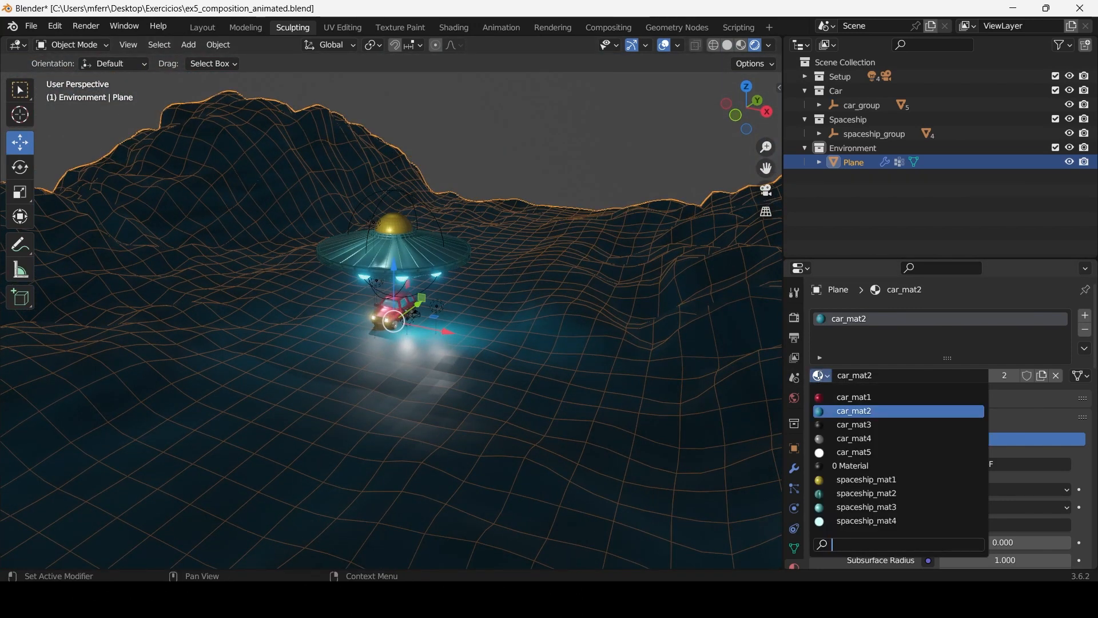
{"action": "left_click", "coordinate": [1085, 316]}
{"action": "left_click", "coordinate": [890, 404]}
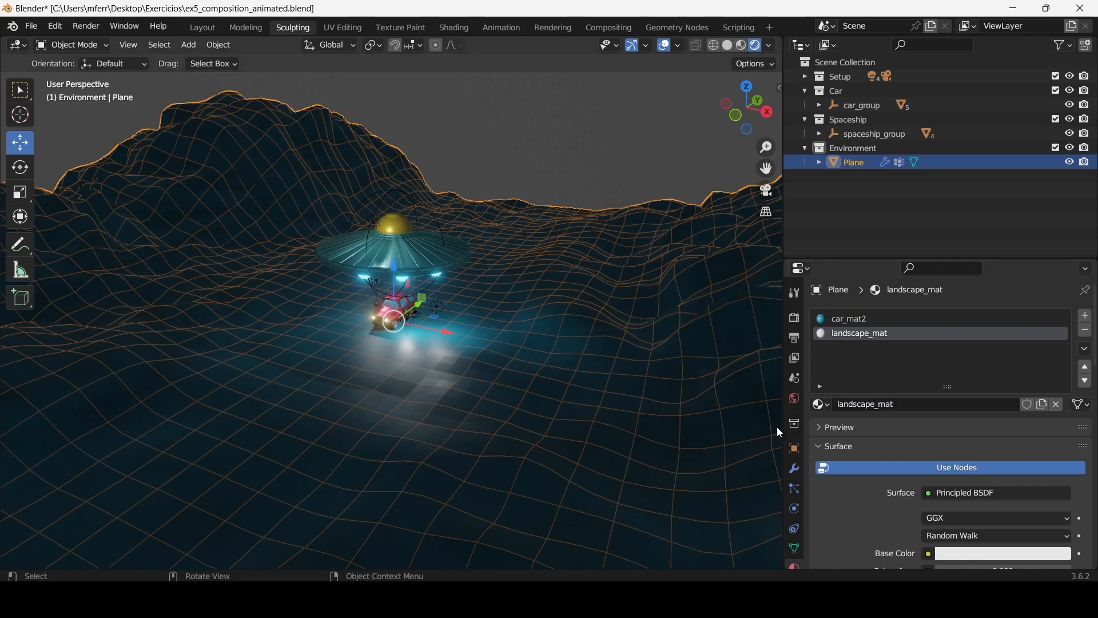
{"action": "left_click", "coordinate": [856, 318]}
{"action": "left_click", "coordinate": [1085, 330]}
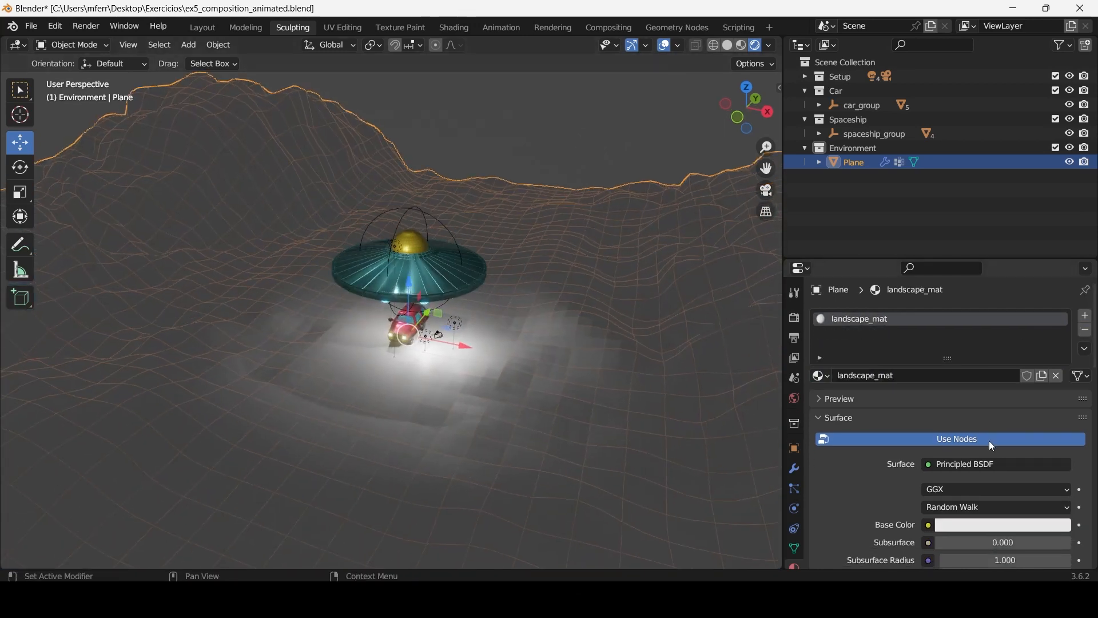
Open the shading workspace, assign car_mat1 to the terrain plane to examine its node network, and restore landscape_mat.
{"action": "middle_click_drag", "start_coordinate": [355, 220], "coordinate": [315, 201]}
{"action": "scroll", "coordinate": [428, 210], "scroll_direction": "up", "scroll_amount": 4}
{"action": "scroll", "coordinate": [424, 207], "scroll_direction": "down", "scroll_amount": 5}
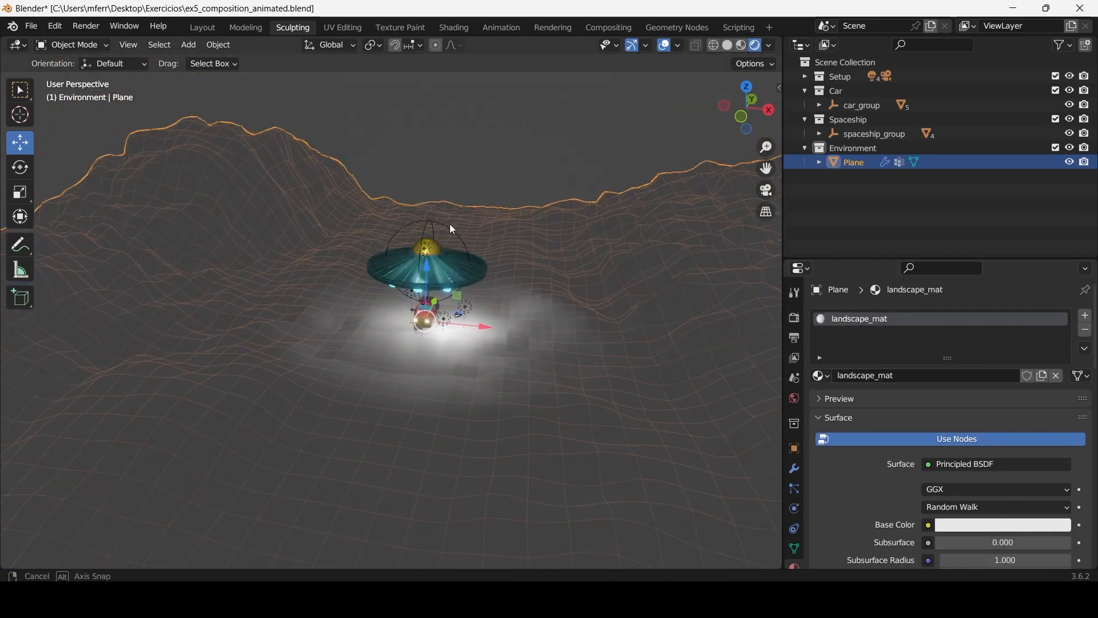
{"action": "middle_click_drag", "start_coordinate": [449, 225], "coordinate": [547, 276]}
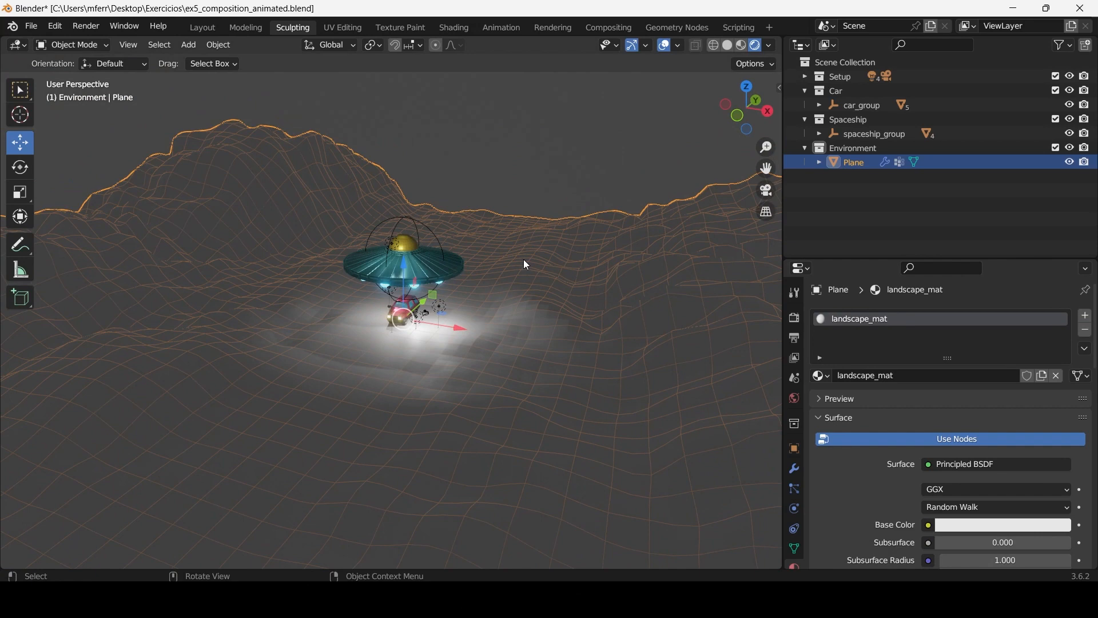
{"action": "left_click", "coordinate": [465, 30]}
{"action": "left_click", "coordinate": [856, 342]}
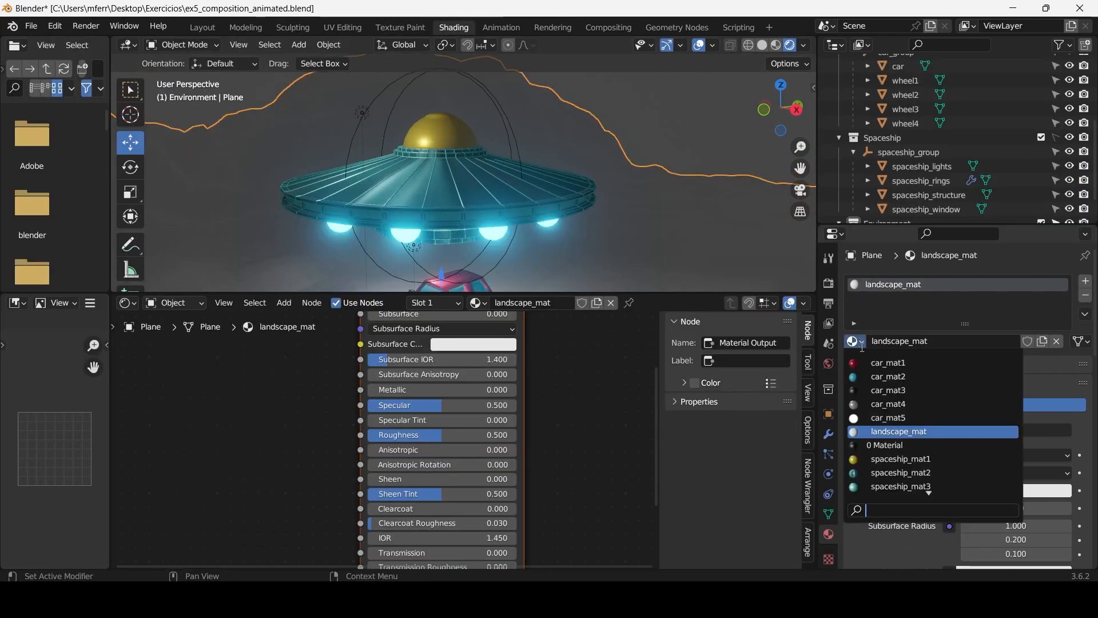
{"action": "left_click", "coordinate": [904, 359]}
{"action": "scroll", "coordinate": [392, 429], "scroll_direction": "down", "scroll_amount": 3}
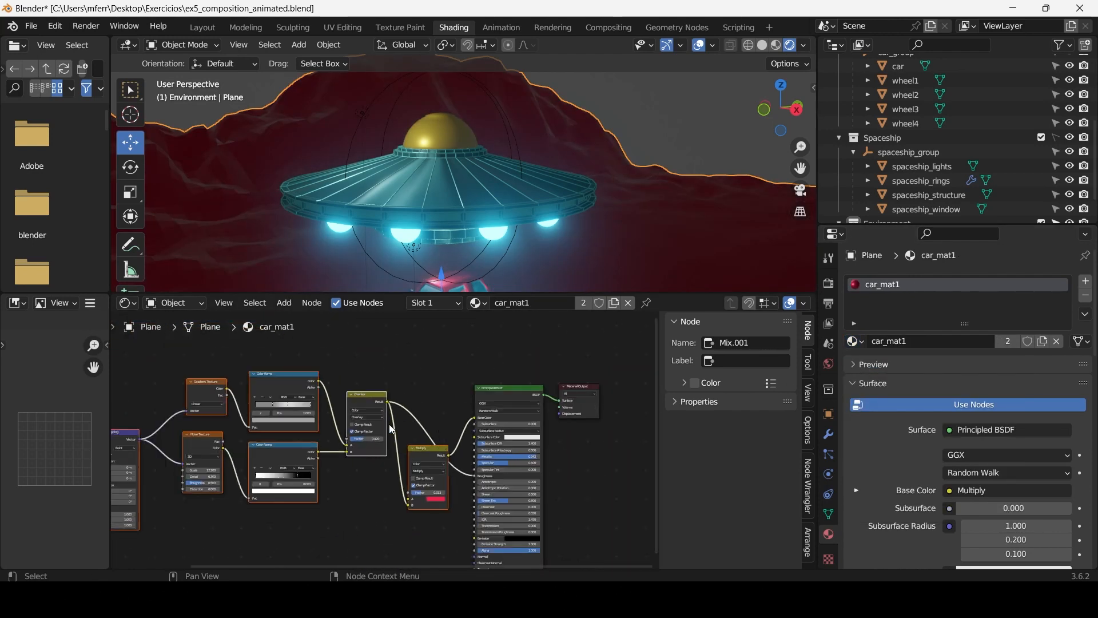
{"action": "left_click", "coordinate": [856, 342]}
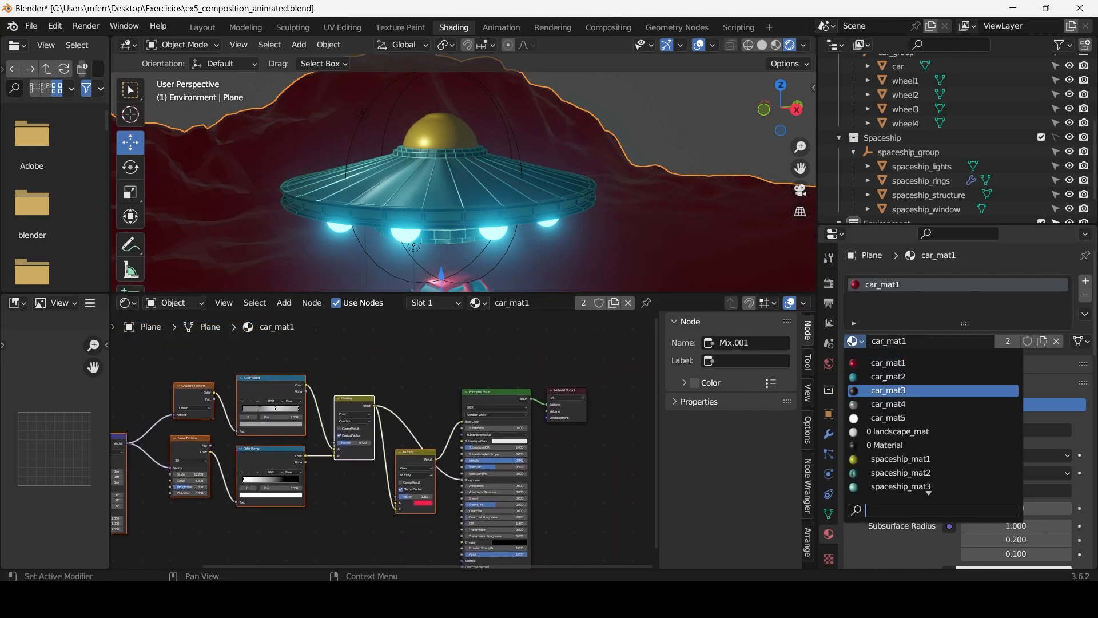
{"action": "left_click", "coordinate": [910, 434]}
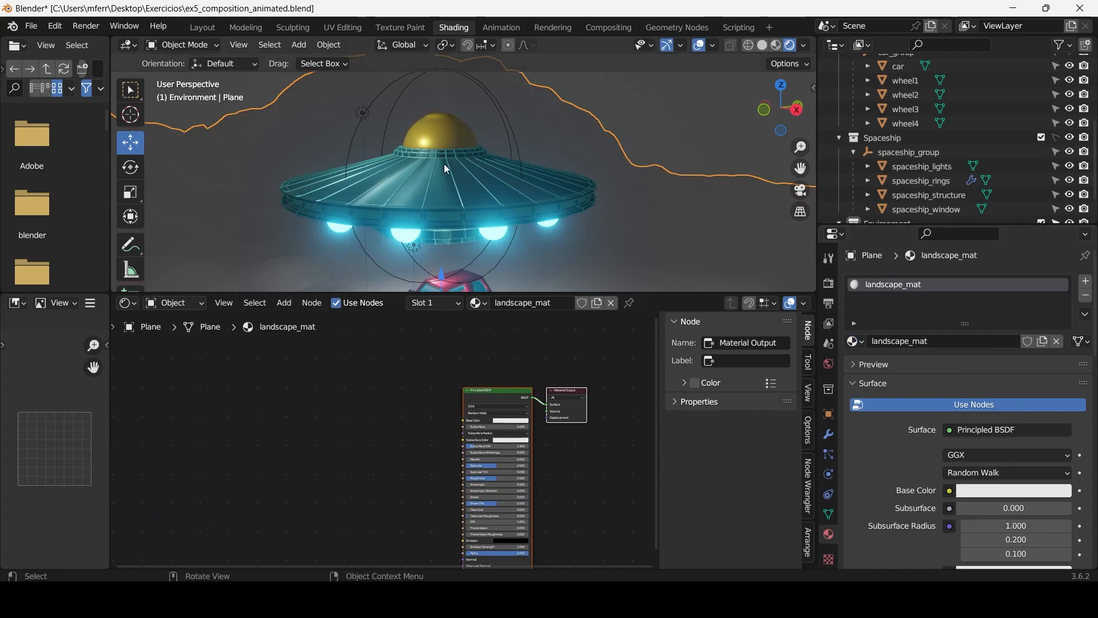
Return to the layout workspace and show the terrain in Material Preview shading.
{"action": "left_click", "coordinate": [208, 29]}
{"action": "mouse_move", "coordinate": [469, 290]}
{"action": "middle_mouse_down"}
{"action": "mouse_move", "coordinate": [458, 276]}
{"action": "mouse_move", "coordinate": [531, 238]}
{"action": "middle_mouse_up"}
{"action": "left_click", "coordinate": [736, 44]}
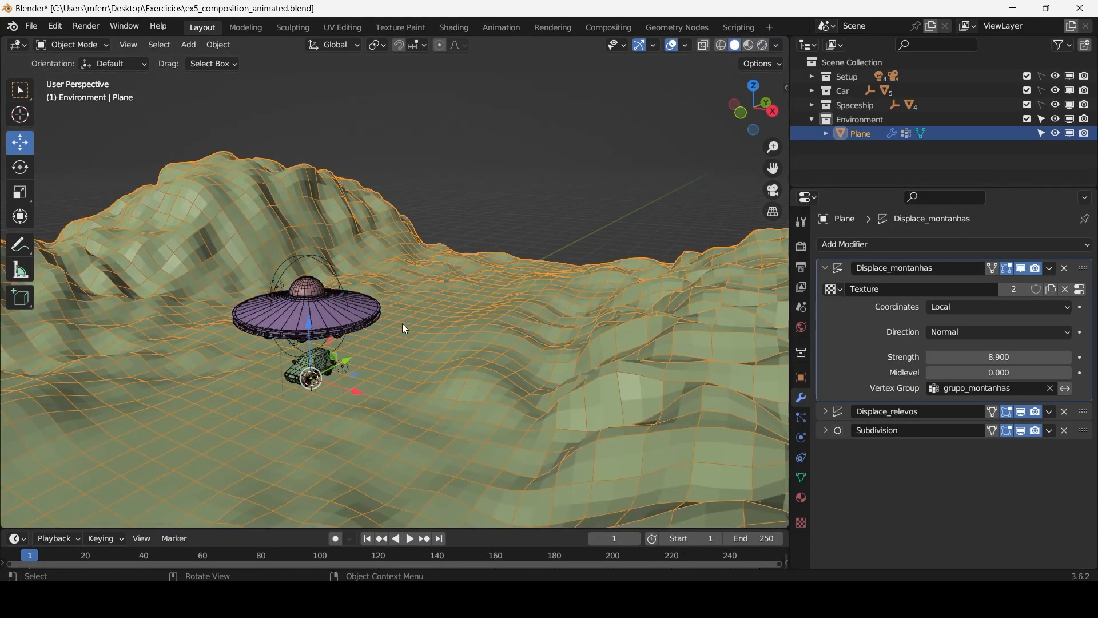
{"action": "middle_click_drag", "start_coordinate": [606, 206], "coordinate": [636, 183]}
{"action": "left_click", "coordinate": [749, 44]}
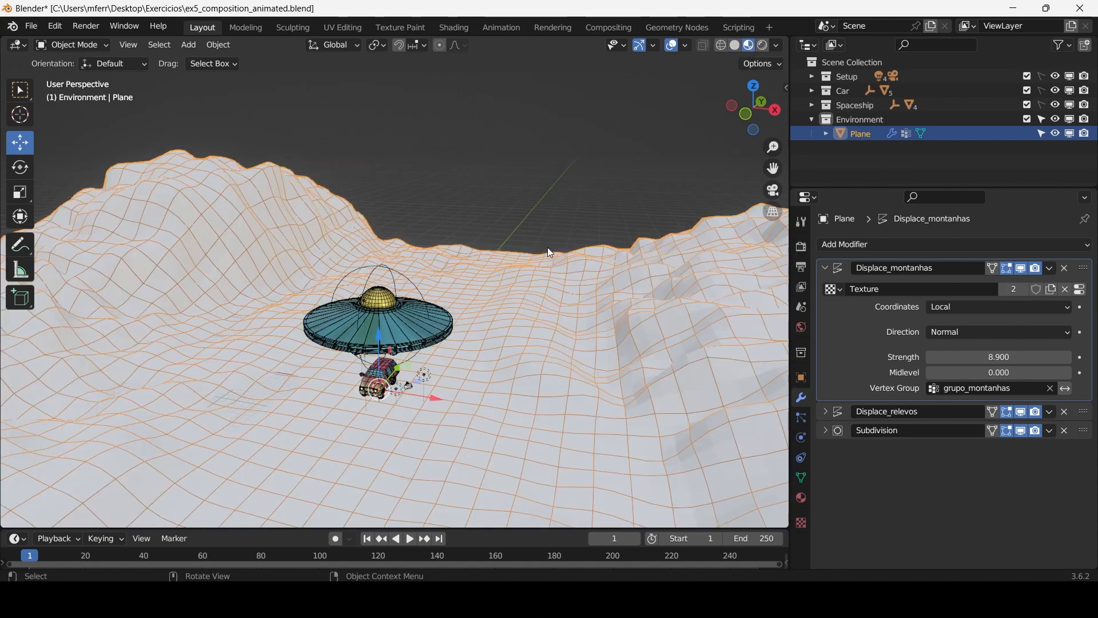
{"action": "middle_click_drag", "start_coordinate": [547, 247], "coordinate": [607, 218]}
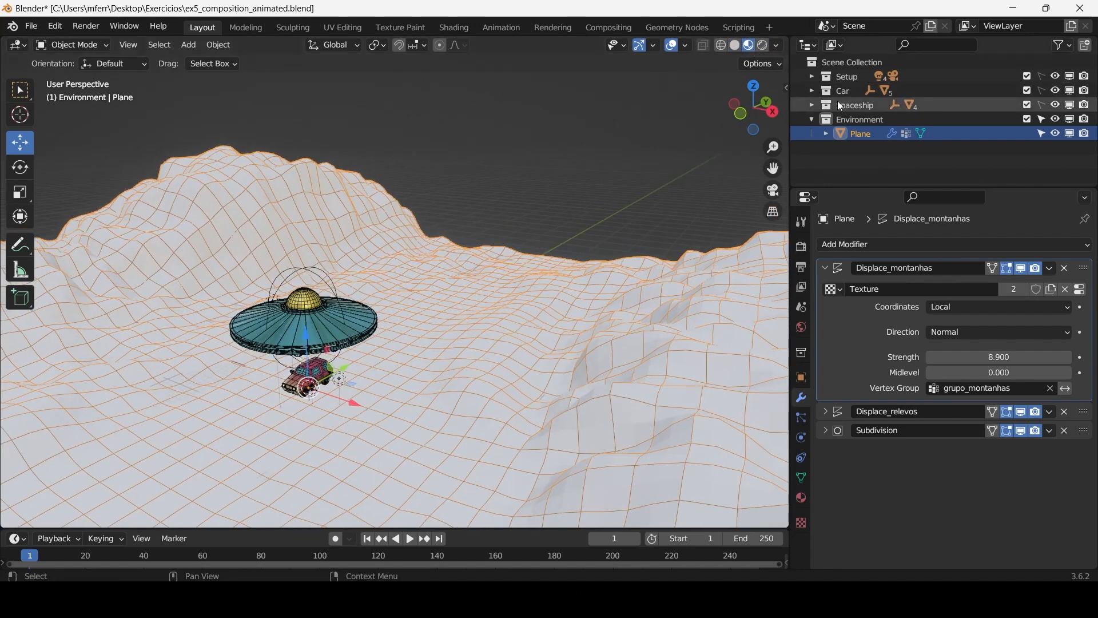
Hide the Car and Spaceship collections in the viewport and show the plane's material settings.
{"action": "left_click_drag", "start_coordinate": [1056, 90], "coordinate": [1055, 103]}
{"action": "middle_click_drag", "start_coordinate": [349, 315], "coordinate": [575, 196]}
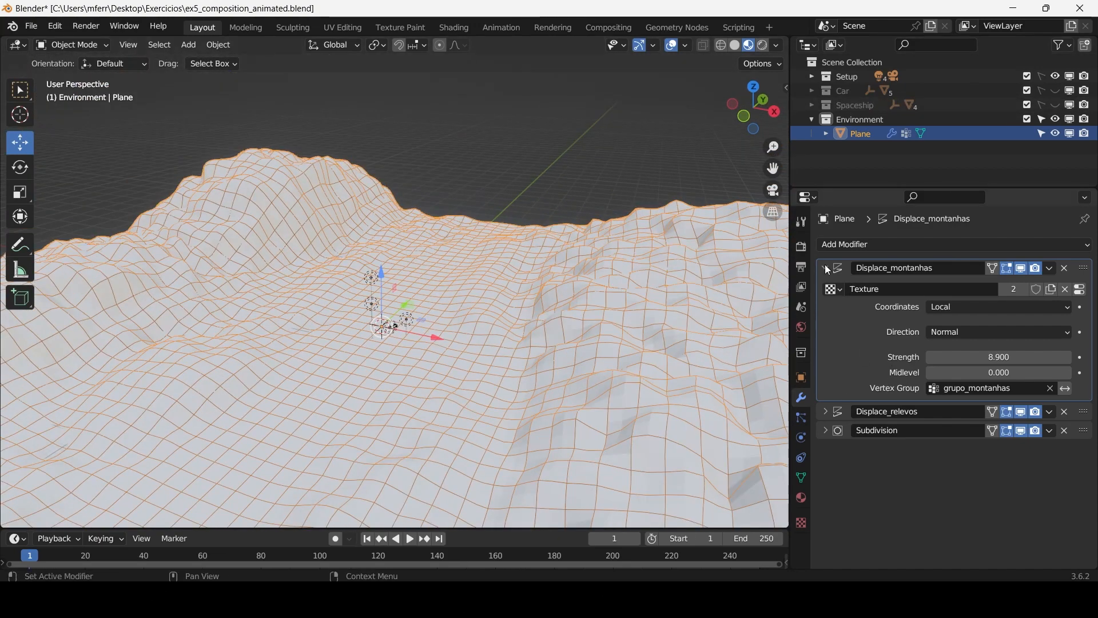
{"action": "left_click", "coordinate": [826, 268]}
{"action": "left_click", "coordinate": [801, 497]}
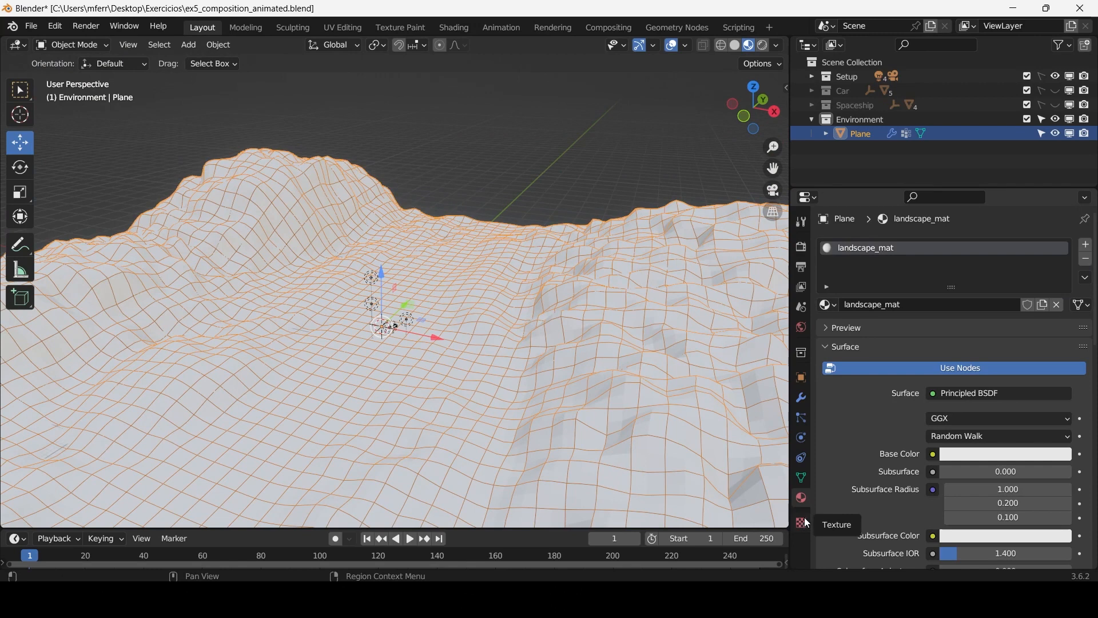
Set up the texture painting workspace with a slightly wider image editor and Solid shading for the terrain.
{"action": "left_click", "coordinate": [394, 31]}
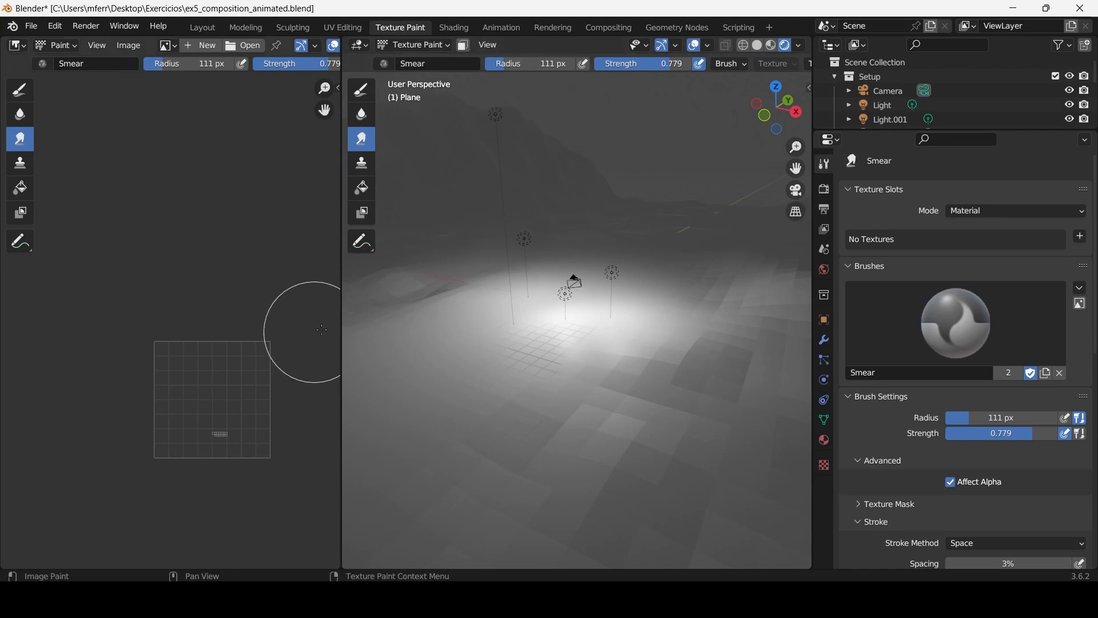
{"action": "left_click_drag", "start_coordinate": [343, 316], "coordinate": [358, 316]}
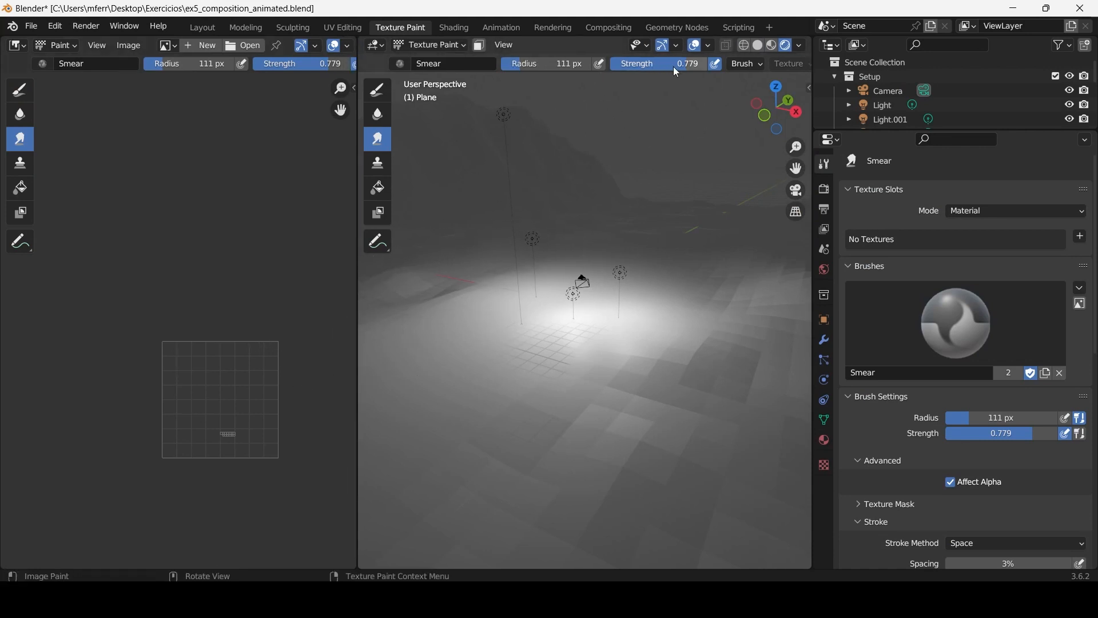
{"action": "left_click", "coordinate": [756, 47]}
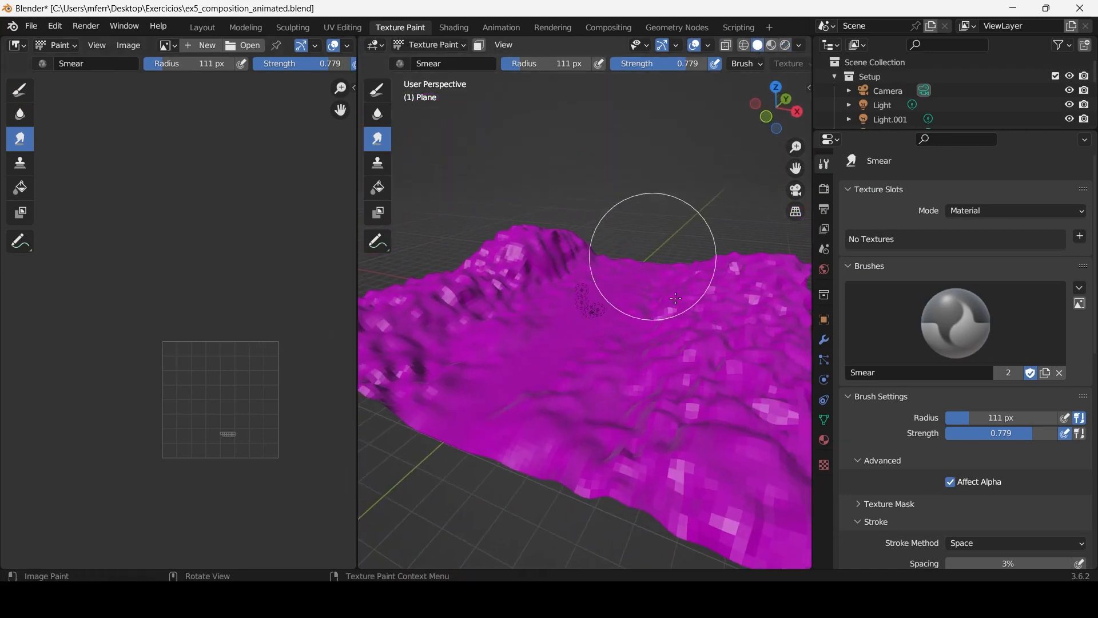
{"action": "scroll", "coordinate": [240, 458], "scroll_direction": "up", "scroll_amount": 4}
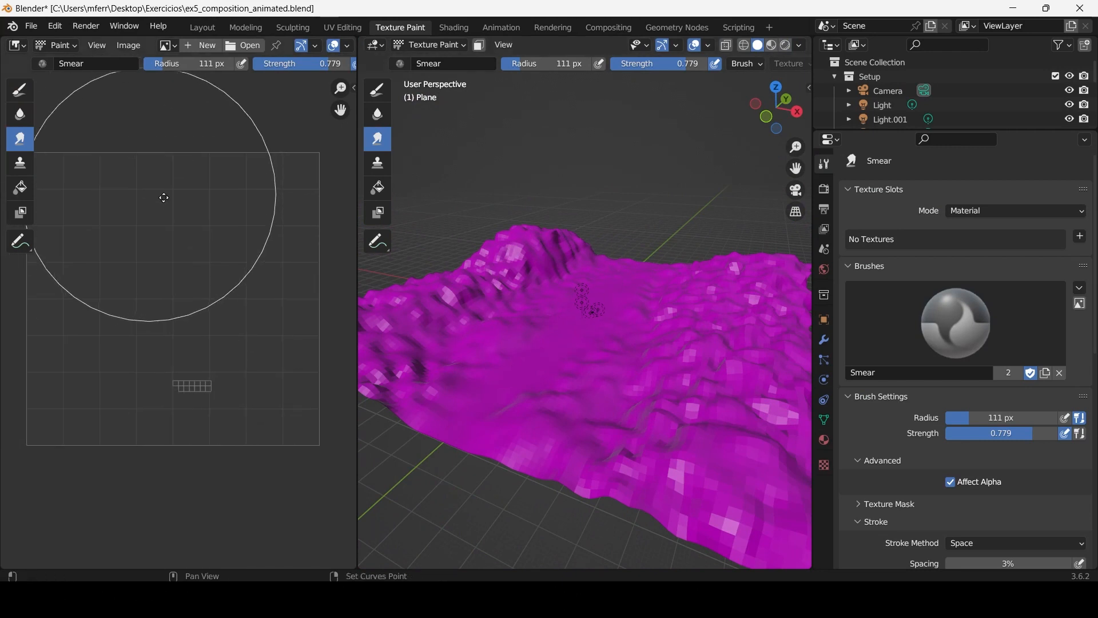
{"action": "middle_click_drag", "start_coordinate": [164, 198], "coordinate": [195, 205]}
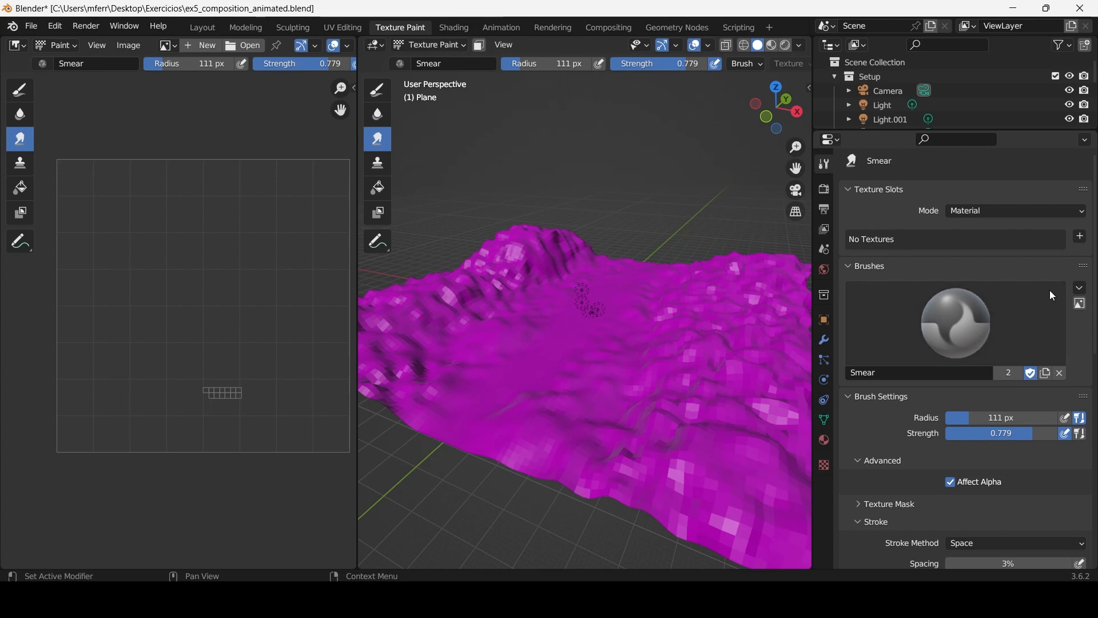
Add a Base Color paint slot to landscape_mat as a blank 1024 x 1024 px image with alpha.
{"action": "left_click", "coordinate": [1081, 237]}
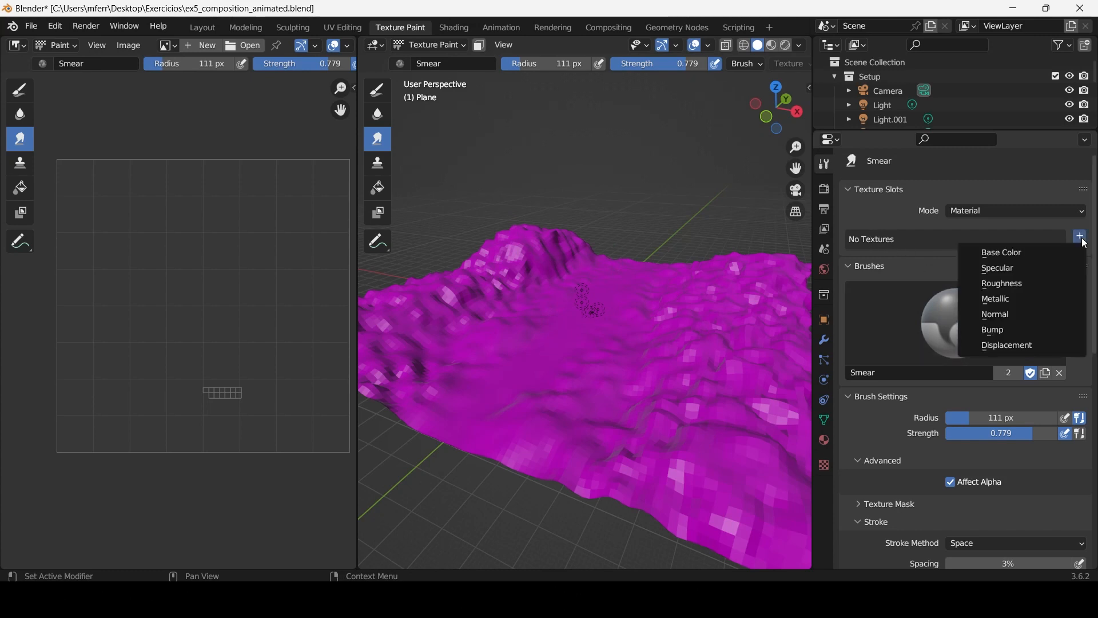
{"action": "left_click", "coordinate": [1021, 253]}
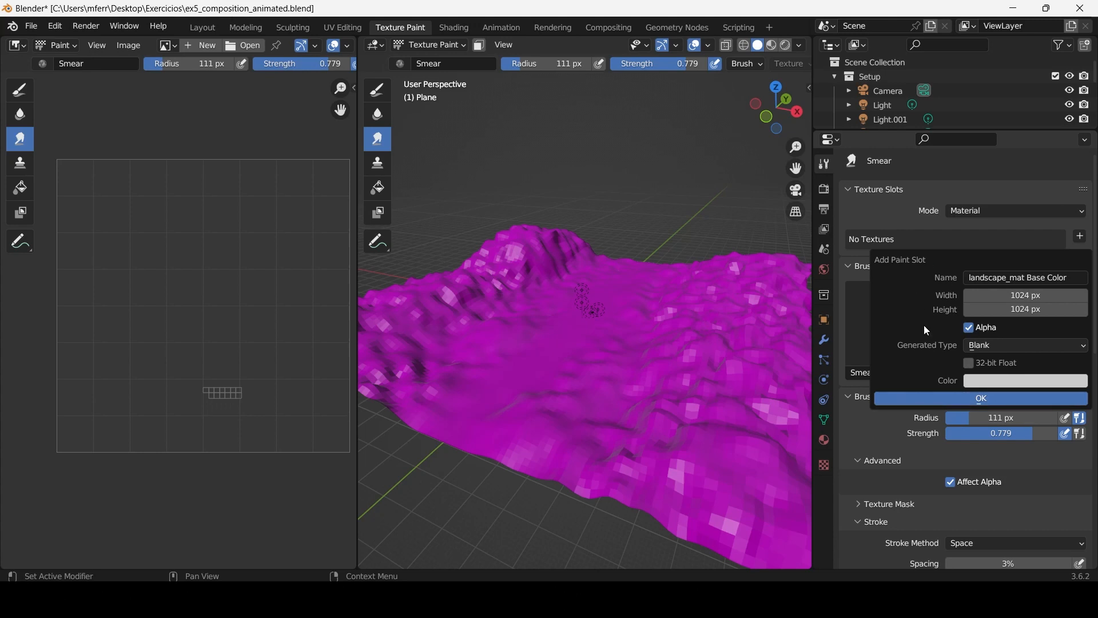
{"action": "left_click", "coordinate": [957, 399]}
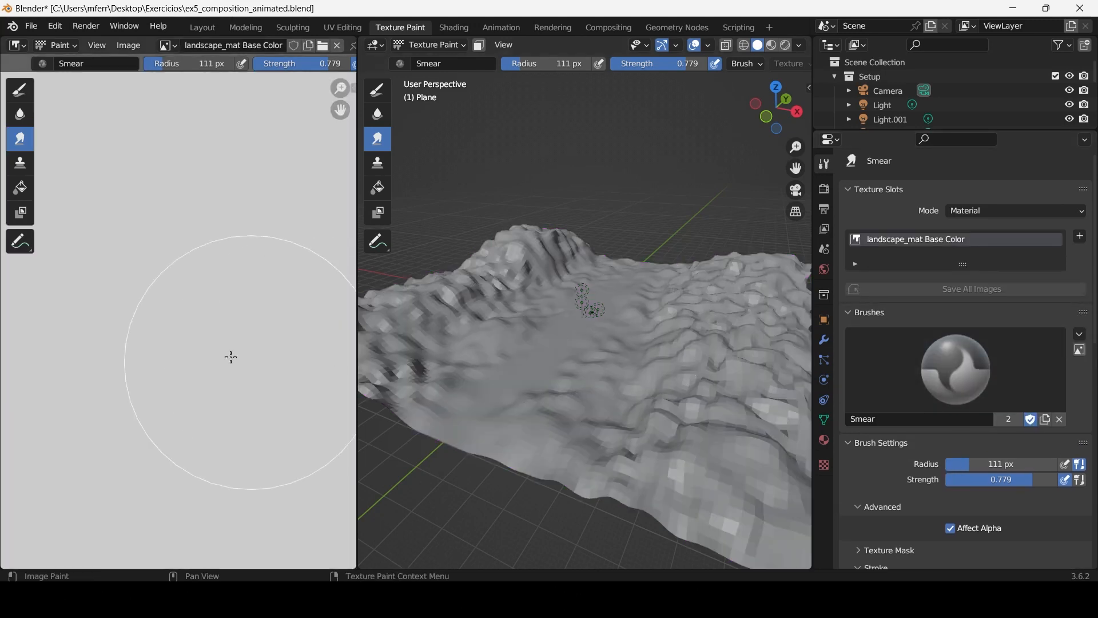
{"action": "scroll", "coordinate": [225, 351], "scroll_direction": "down", "scroll_amount": 2}
{"action": "scroll", "coordinate": [223, 348], "scroll_direction": "up", "scroll_amount": 2}
{"action": "scroll", "coordinate": [263, 247], "scroll_direction": "down", "scroll_amount": 1}
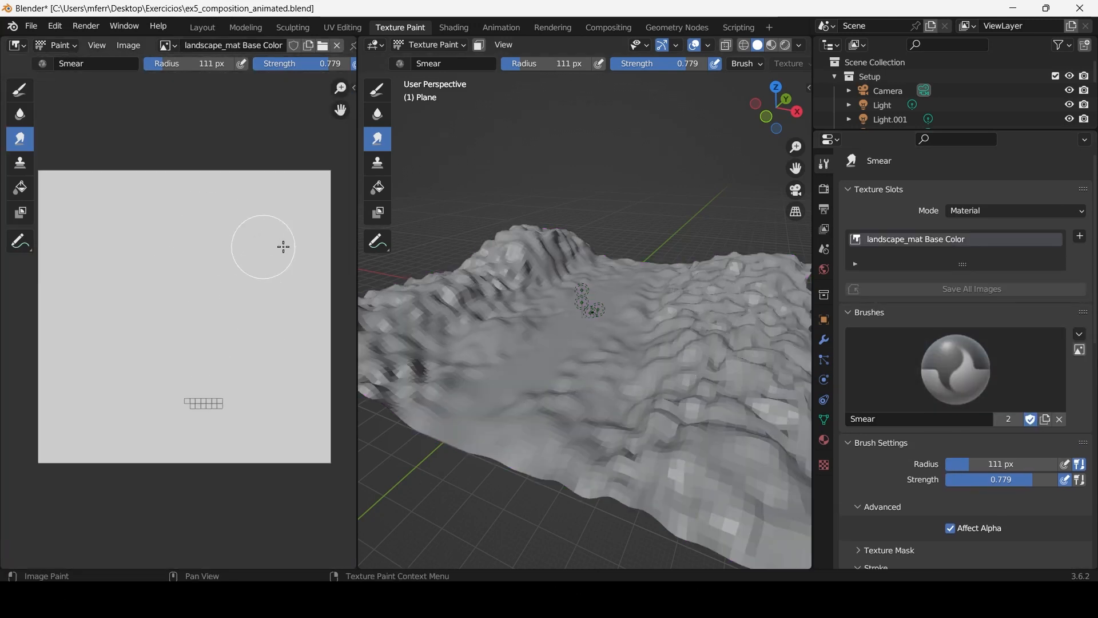
{"action": "mouse_move", "coordinate": [355, 253]}
{"action": "left_mouse_down"}
{"action": "mouse_move", "coordinate": [563, 257]}
{"action": "mouse_move", "coordinate": [347, 264]}
{"action": "left_mouse_up"}
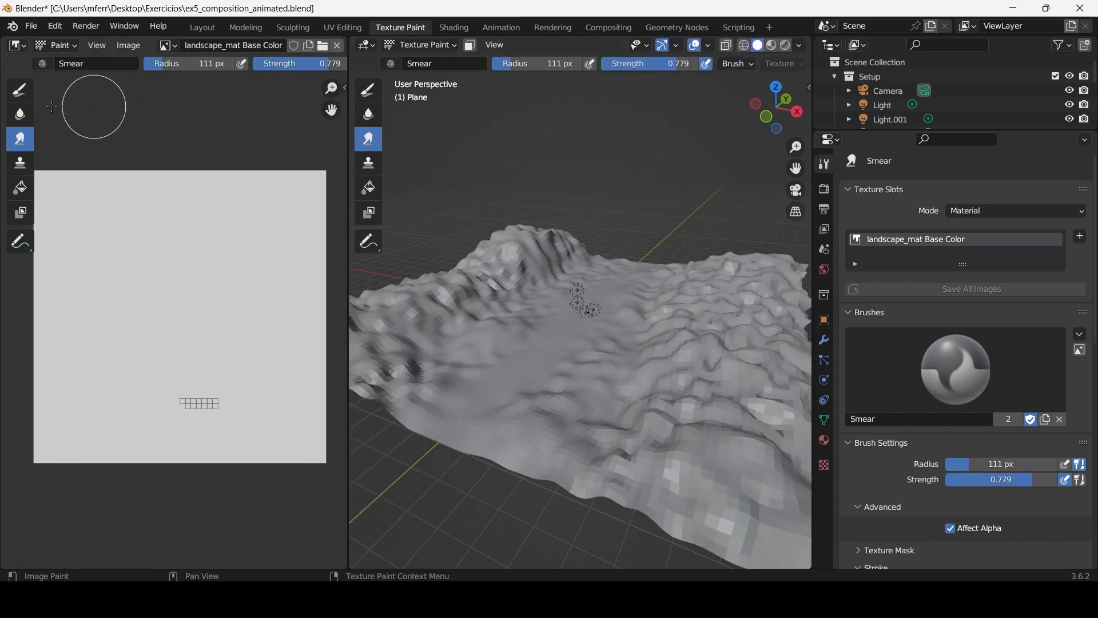
Try the Draw brush in green on the terrain, painting strokes over the mountains on both sides and in the valley.
{"action": "left_click", "coordinate": [24, 94]}
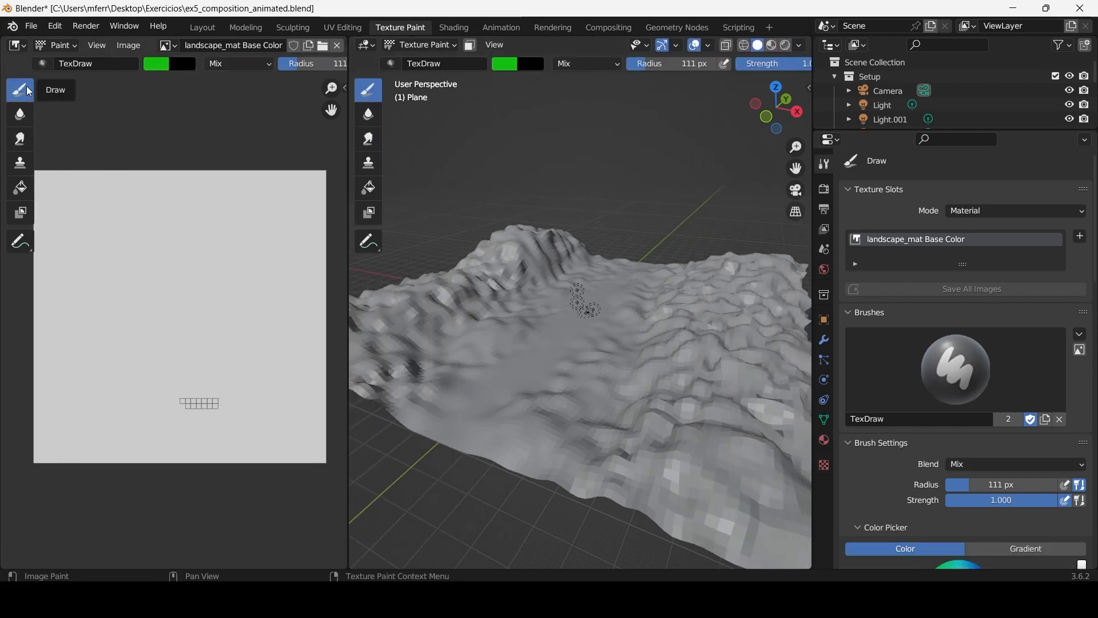
{"action": "mouse_move", "coordinate": [493, 303]}
{"action": "left_mouse_down"}
{"action": "mouse_move", "coordinate": [492, 380]}
{"action": "mouse_move", "coordinate": [517, 382]}
{"action": "left_mouse_up"}
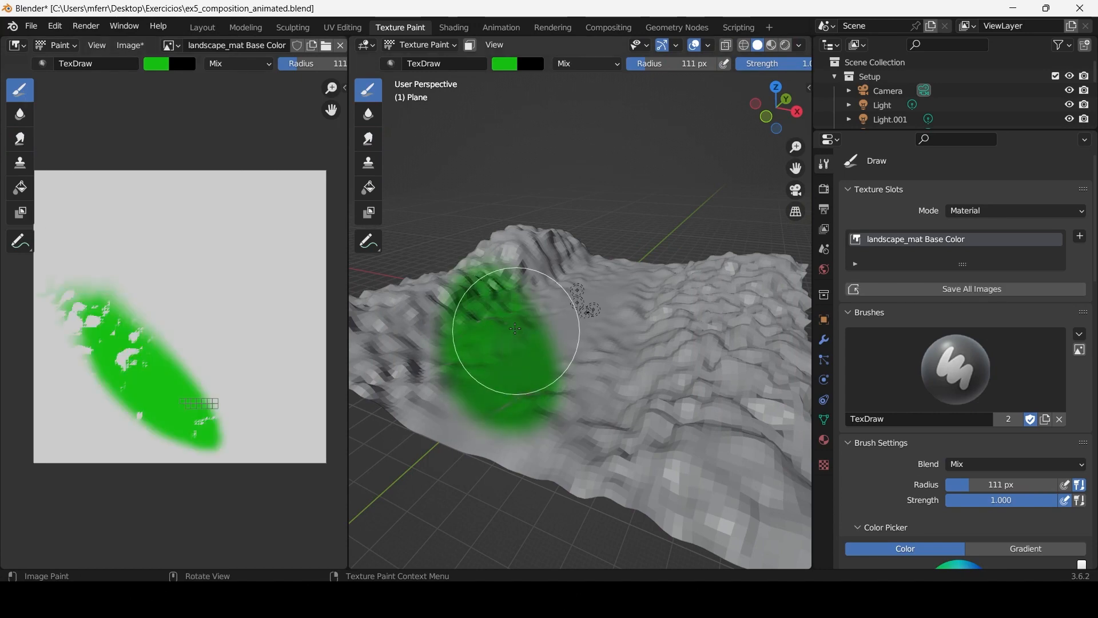
{"action": "middle_click_drag", "start_coordinate": [571, 303], "coordinate": [607, 315]}
{"action": "scroll", "coordinate": [609, 315], "scroll_direction": "up", "scroll_amount": 2}
{"action": "left_click_drag", "start_coordinate": [537, 229], "coordinate": [559, 263]}
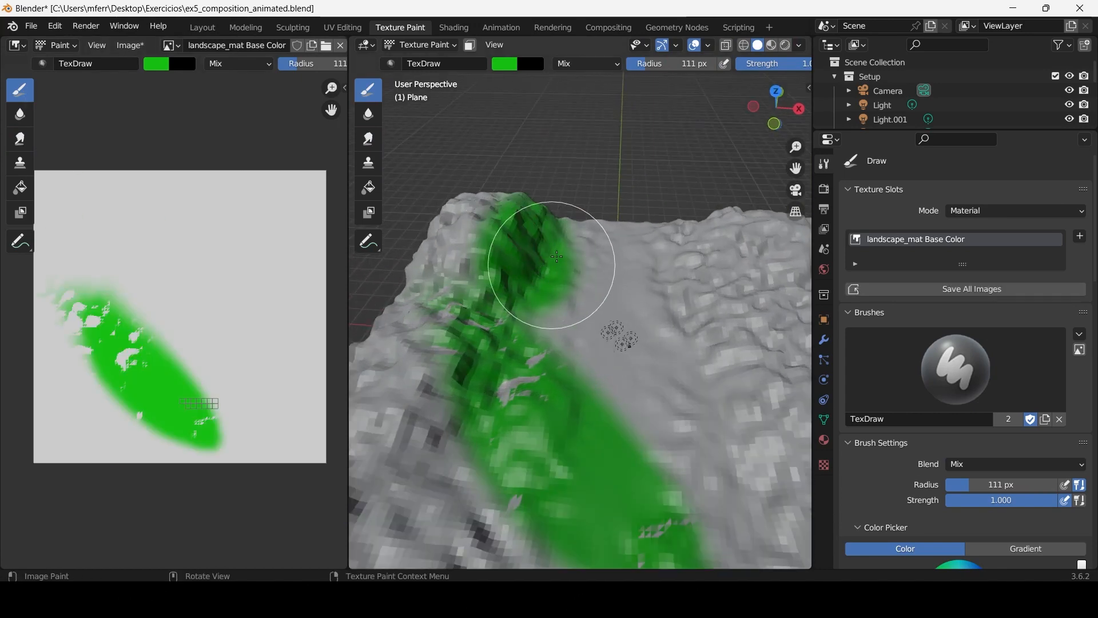
{"action": "middle_click_drag", "start_coordinate": [559, 263], "coordinate": [584, 245]}
{"action": "left_click_drag", "start_coordinate": [583, 245], "coordinate": [662, 465]}
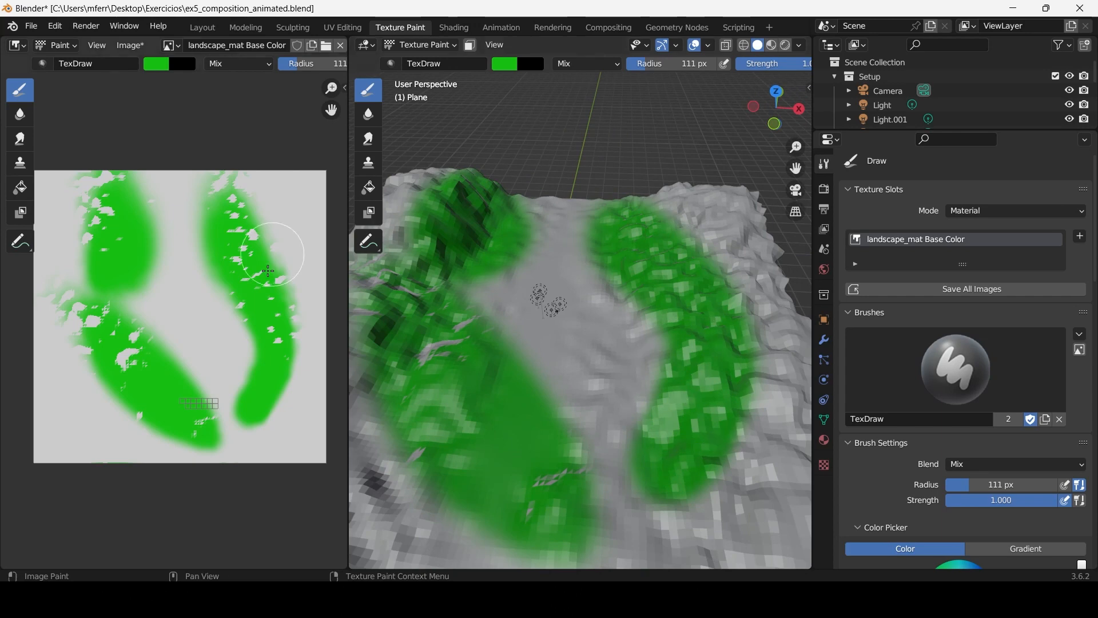
{"action": "left_click_drag", "start_coordinate": [624, 358], "coordinate": [606, 371]}
{"action": "middle_click_drag", "start_coordinate": [606, 372], "coordinate": [615, 346]}
{"action": "scroll", "coordinate": [616, 346], "scroll_direction": "down", "scroll_amount": 2}
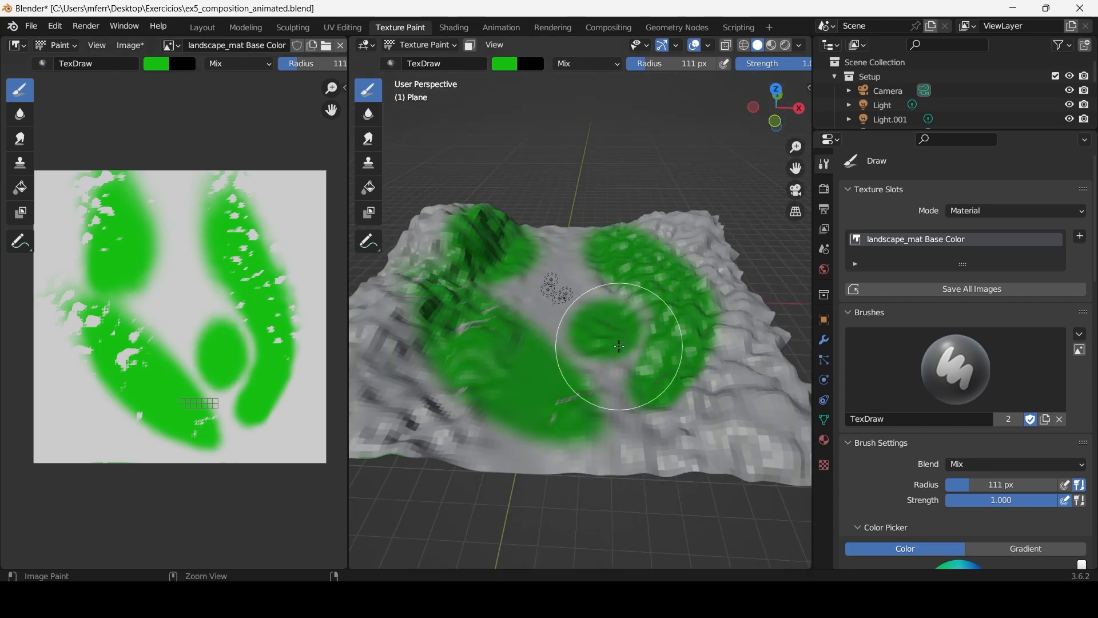
Undo all the green strokes painted on the terrain.
{"action": "key", "text": "ctrl+z"}
{"action": "key", "text": "ctrl+z"}
{"action": "key", "text": "ctrl+z"}
{"action": "key", "text": "ctrl+z"}
Try painting green strokes directly on the flat texture image, check them on the terrain, and undo them.
{"action": "mouse_move", "coordinate": [127, 286]}
{"action": "left_mouse_down"}
{"action": "mouse_move", "coordinate": [172, 355]}
{"action": "mouse_move", "coordinate": [171, 343]}
{"action": "left_mouse_up"}
{"action": "key", "text": "ctrl+z"}
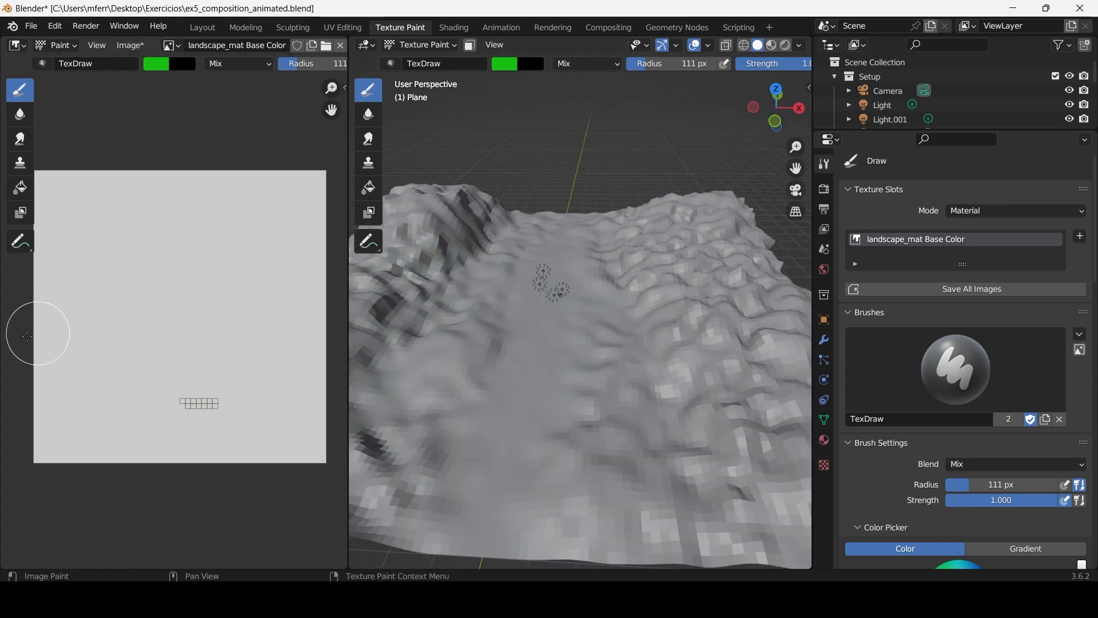
{"action": "left_click_drag", "start_coordinate": [87, 285], "coordinate": [86, 423]}
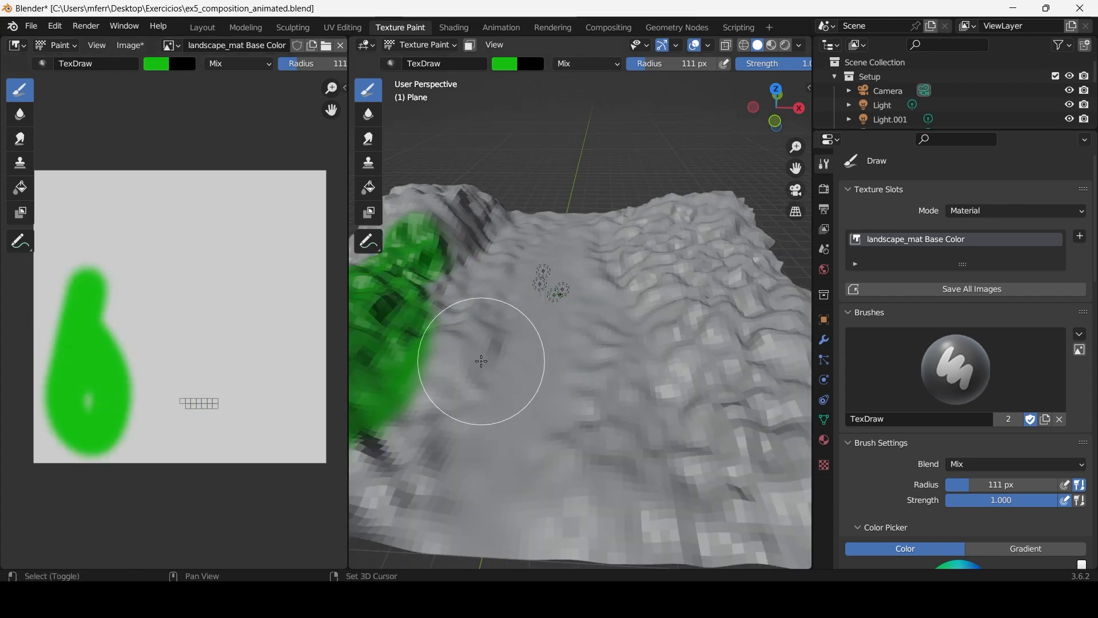
{"action": "middle_click_drag", "start_coordinate": [482, 361], "coordinate": [619, 297]}
{"action": "scroll", "coordinate": [620, 297], "scroll_direction": "down", "scroll_amount": 2}
{"action": "key", "text": "ctrl+z"}
Try a green stroke along the mountainside in the 3D view, inspect the gaps it leaves, and undo it.
{"action": "mouse_move", "coordinate": [543, 349]}
{"action": "left_mouse_down"}
{"action": "mouse_move", "coordinate": [527, 362]}
{"action": "mouse_move", "coordinate": [497, 191]}
{"action": "mouse_move", "coordinate": [546, 366]}
{"action": "left_mouse_up"}
{"action": "middle_click_drag", "start_coordinate": [546, 366], "coordinate": [568, 345]}
{"action": "mouse_move", "coordinate": [466, 343]}
{"action": "middle_mouse_down"}
{"action": "mouse_move", "coordinate": [633, 253]}
{"action": "mouse_move", "coordinate": [611, 348]}
{"action": "mouse_move", "coordinate": [650, 331]}
{"action": "mouse_move", "coordinate": [453, 404]}
{"action": "mouse_move", "coordinate": [522, 166]}
{"action": "mouse_move", "coordinate": [636, 312]}
{"action": "mouse_move", "coordinate": [570, 376]}
{"action": "middle_mouse_up"}
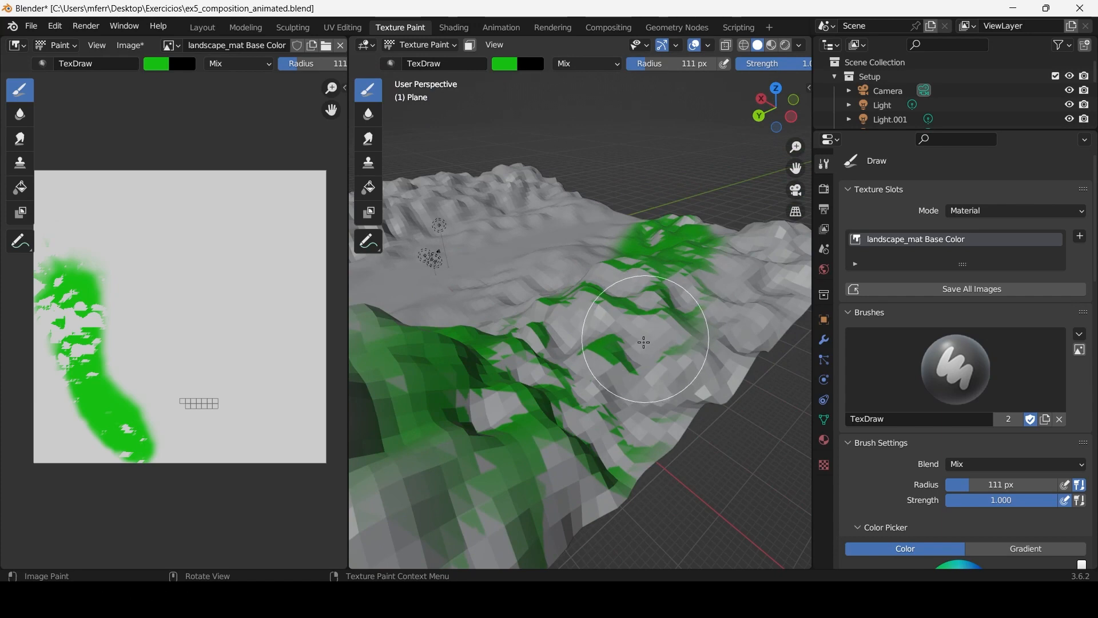
{"action": "scroll", "coordinate": [128, 372], "scroll_direction": "up", "scroll_amount": 2}
{"action": "middle_click_drag", "start_coordinate": [149, 360], "coordinate": [245, 306]}
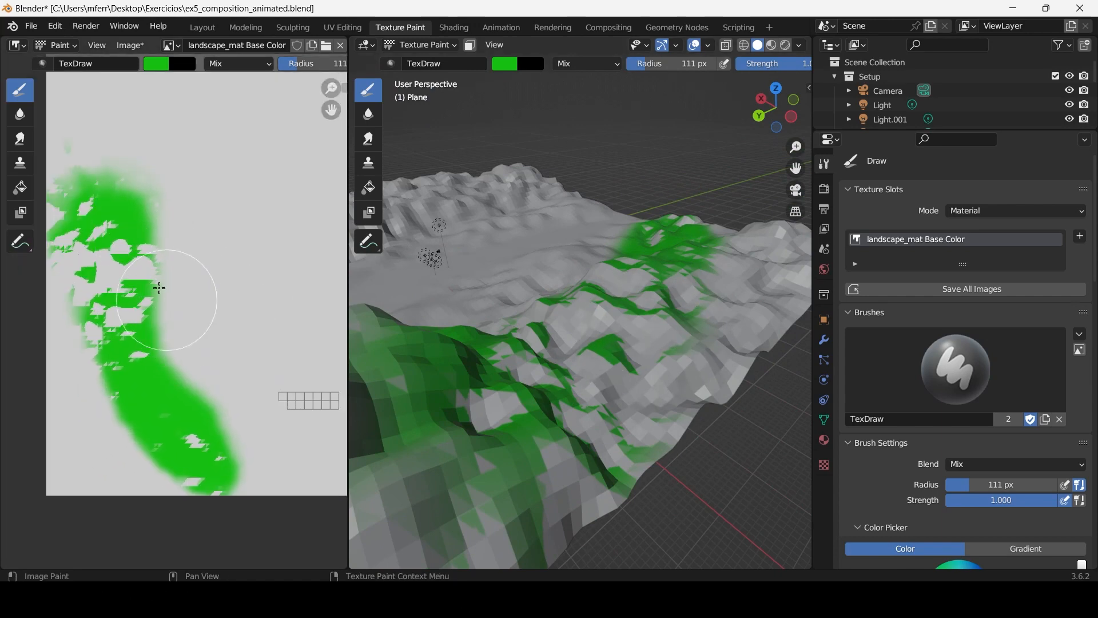
{"action": "mouse_move", "coordinate": [676, 360]}
{"action": "middle_mouse_down"}
{"action": "mouse_move", "coordinate": [590, 280]}
{"action": "mouse_move", "coordinate": [599, 333]}
{"action": "mouse_move", "coordinate": [578, 307]}
{"action": "mouse_move", "coordinate": [591, 242]}
{"action": "mouse_move", "coordinate": [615, 271]}
{"action": "middle_mouse_up"}
{"action": "key", "text": "ctrl+z"}
Change the Draw brush to a lighter bluish green and paint a broad band along the terrain's central valley.
{"action": "scroll", "coordinate": [630, 240], "scroll_direction": "up", "scroll_amount": 4}
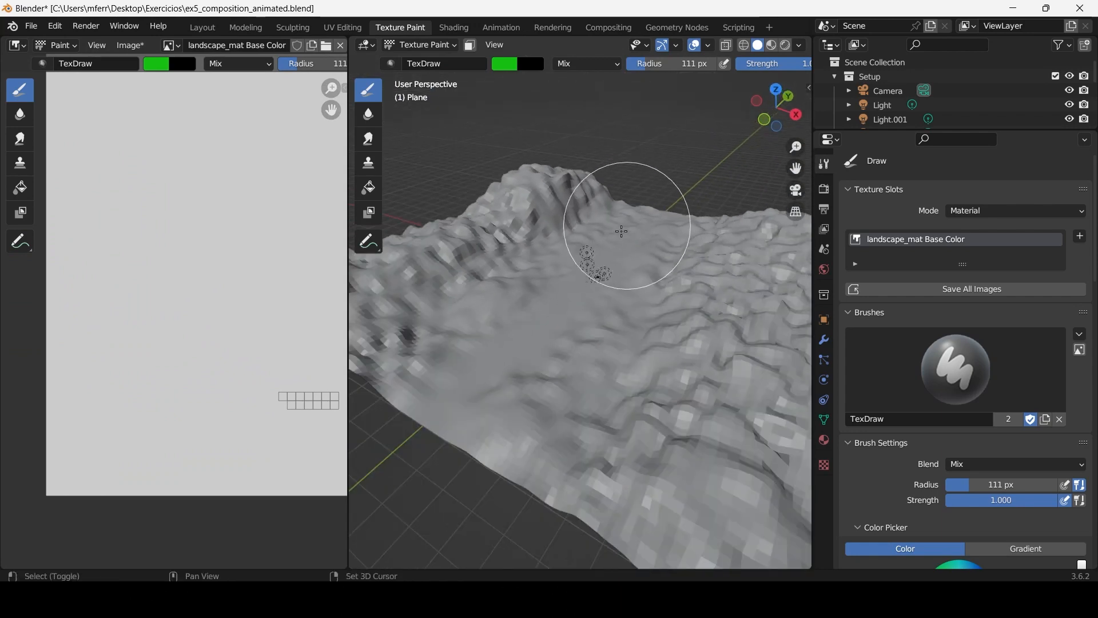
{"action": "middle_click_drag", "start_coordinate": [621, 231], "coordinate": [577, 275], "text": "shift"}
{"action": "left_click", "coordinate": [504, 65]}
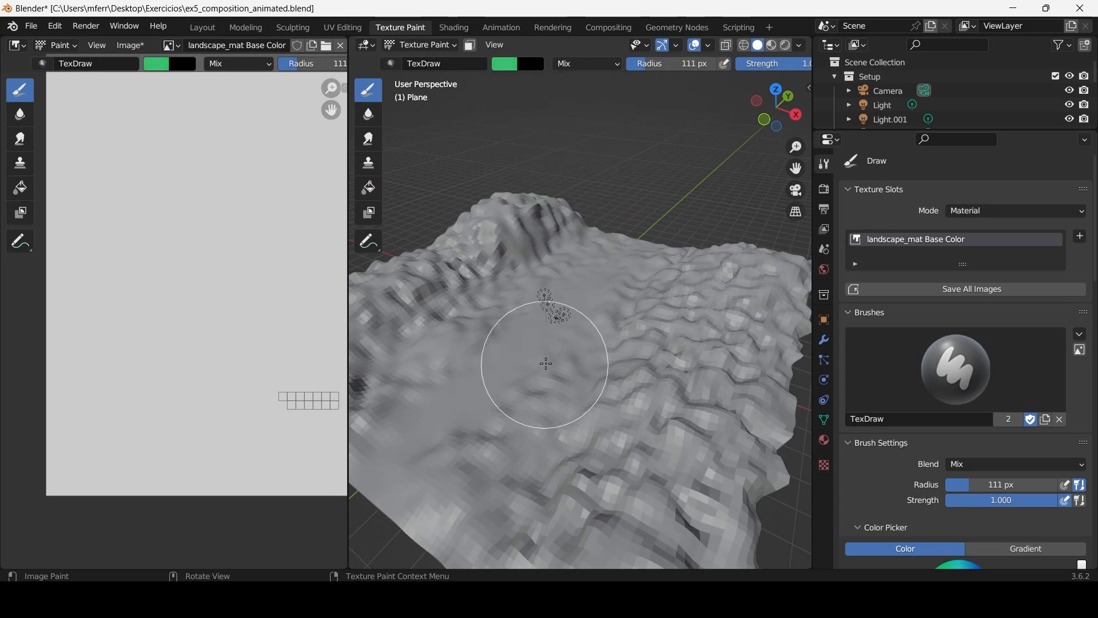
{"action": "scroll", "coordinate": [514, 372], "scroll_direction": "down", "scroll_amount": 3}
{"action": "mouse_move", "coordinate": [579, 213]}
{"action": "left_mouse_down"}
{"action": "mouse_move", "coordinate": [504, 316]}
{"action": "mouse_move", "coordinate": [657, 213]}
{"action": "left_mouse_up"}
{"action": "middle_click_drag", "start_coordinate": [595, 265], "coordinate": [623, 269]}
{"action": "left_click_drag", "start_coordinate": [652, 249], "coordinate": [541, 419]}
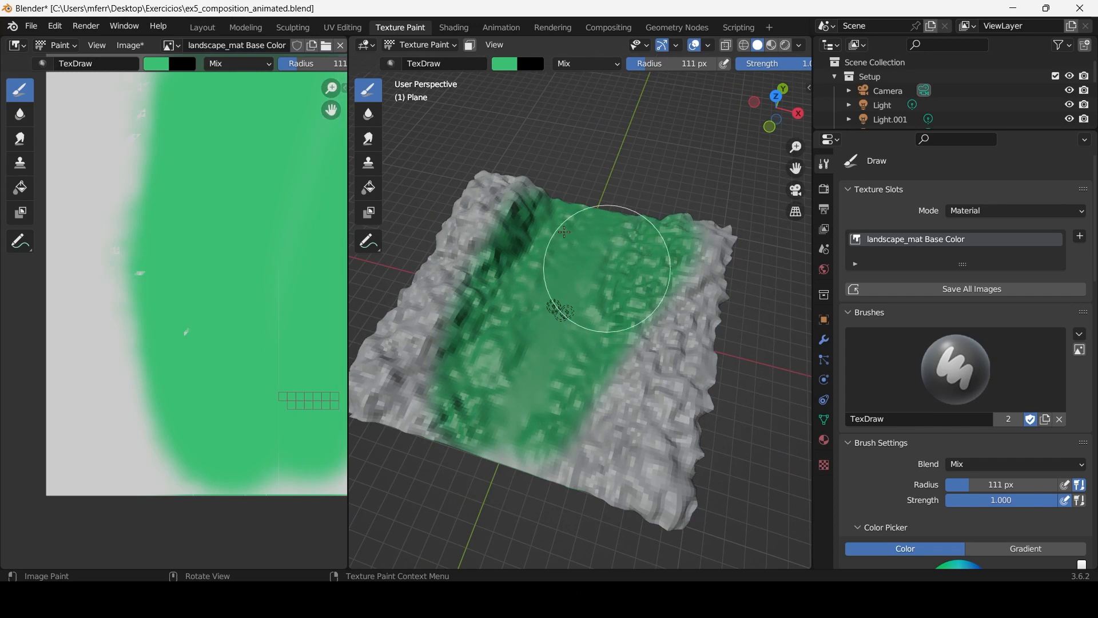
Fill the green area of the texture image with white using the Fill tool.
{"action": "left_click", "coordinate": [20, 188]}
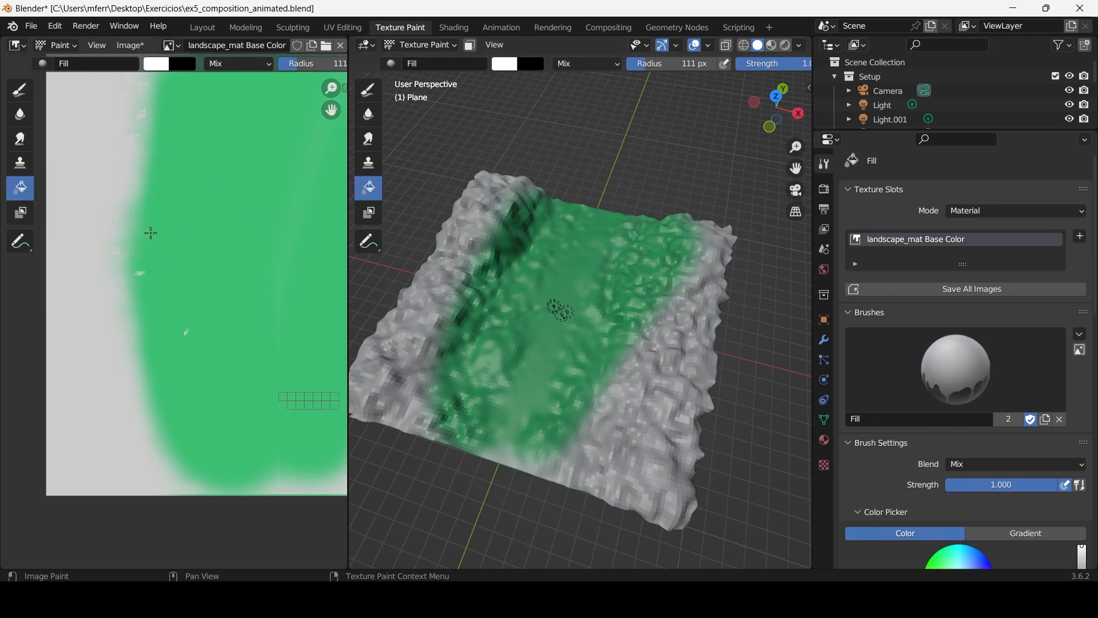
{"action": "left_click", "coordinate": [150, 233]}
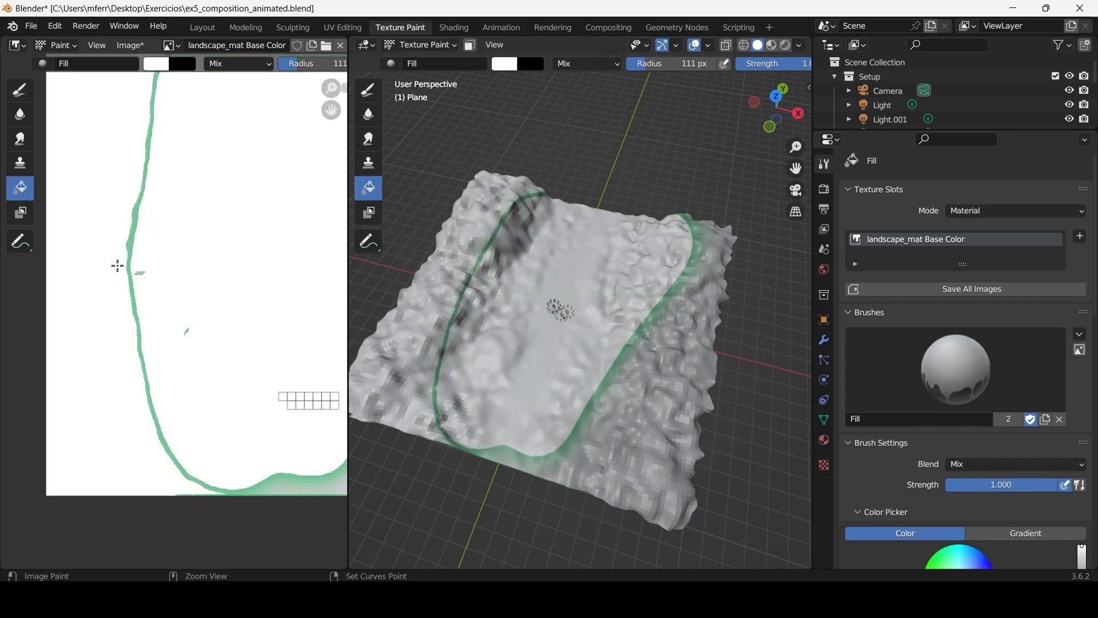
Undo the last white fill and green band, and fill the whole texture image with white.
{"action": "key", "text": "ctrl+z"}
{"action": "key", "text": "ctrl+z"}
{"action": "left_click", "coordinate": [112, 295]}
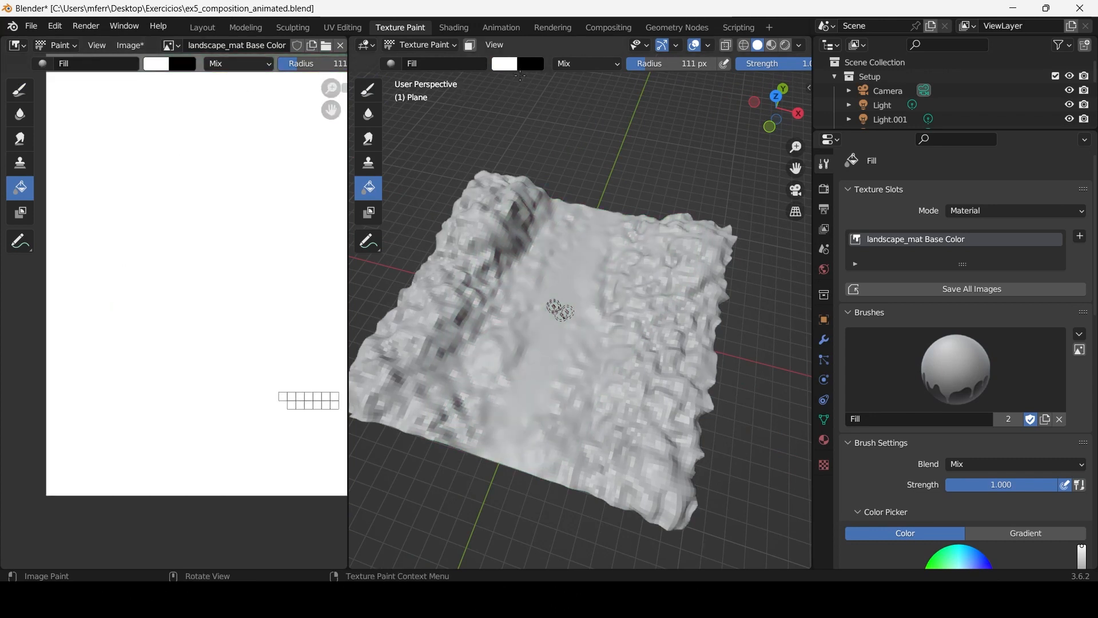
Set the Fill colour to a medium green with hue 0.391 and saturation 0.517, and fill the whole texture image.
{"action": "left_click", "coordinate": [504, 63]}
{"action": "left_click", "coordinate": [534, 108]}
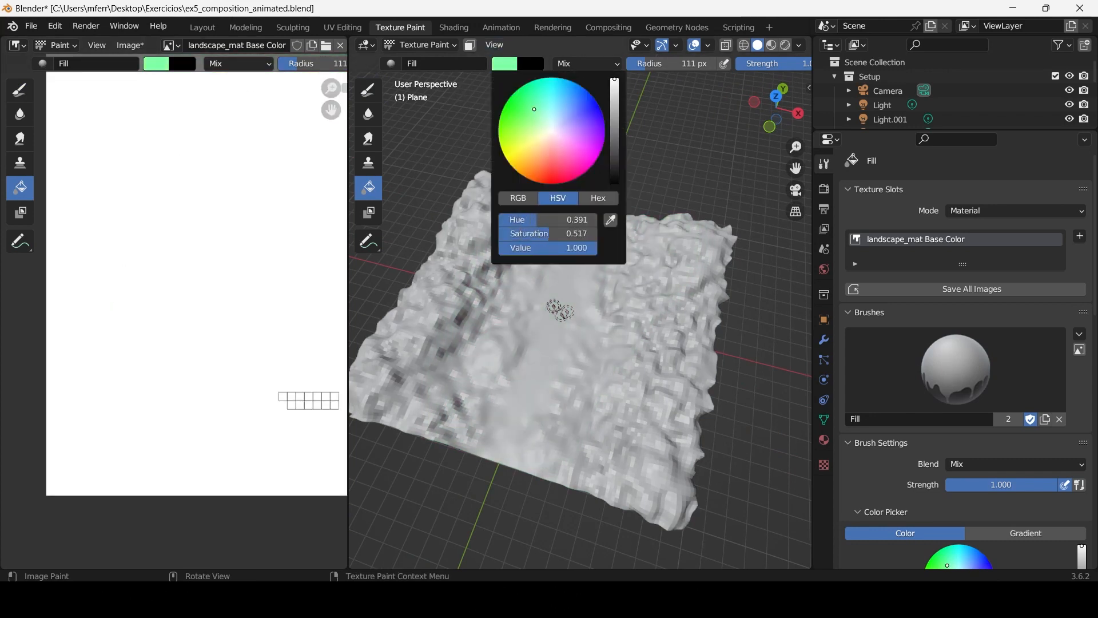
{"action": "left_click_drag", "start_coordinate": [617, 103], "coordinate": [614, 122]}
{"action": "left_click", "coordinate": [248, 222]}
{"action": "middle_click_drag", "start_coordinate": [621, 298], "coordinate": [626, 271]}
{"action": "scroll", "coordinate": [626, 271], "scroll_direction": "up", "scroll_amount": 4}
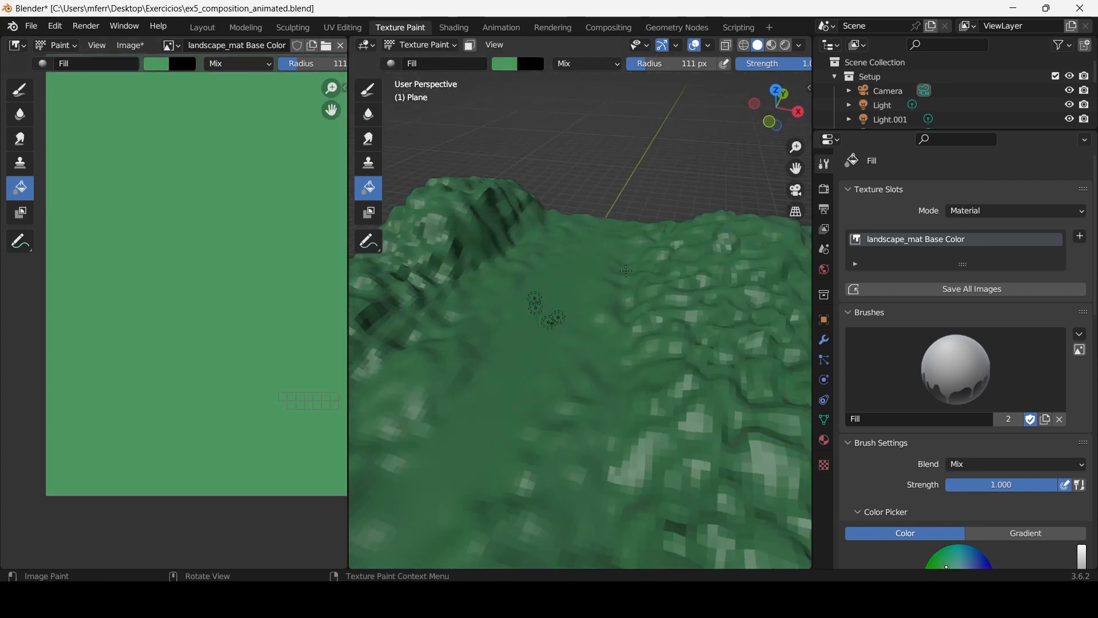
{"action": "scroll", "coordinate": [627, 272], "scroll_direction": "down", "scroll_amount": 1}
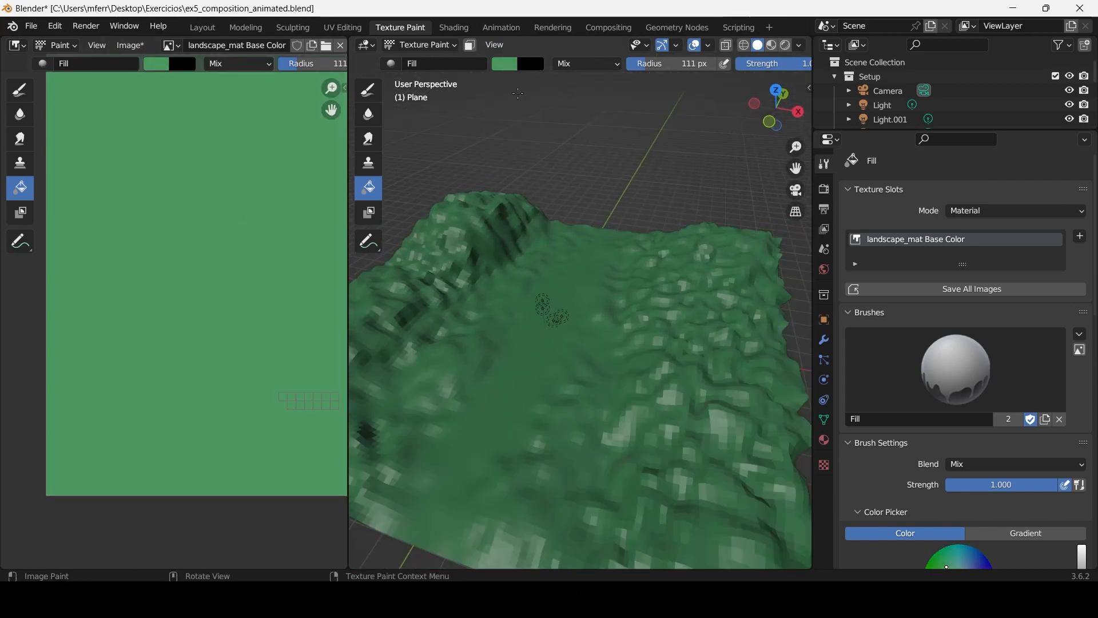
Switch to the Draw brush and set its colour to pale cyan with hue 0.498, saturation 0.358 and value about 0.94.
{"action": "left_click", "coordinate": [21, 94]}
{"action": "left_click", "coordinate": [509, 64]}
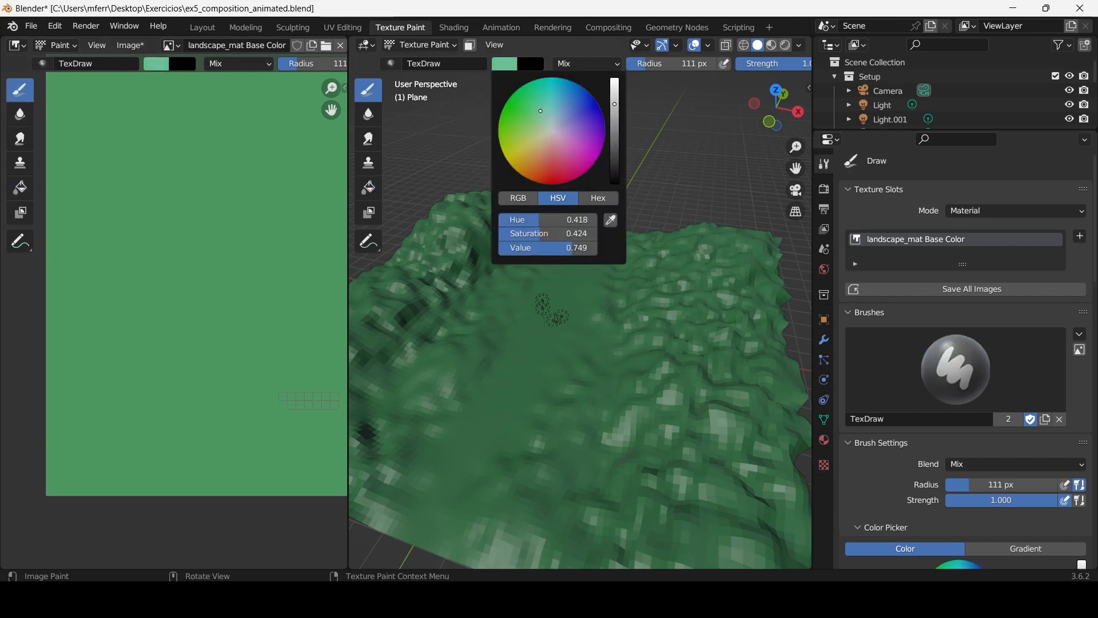
{"action": "left_click_drag", "start_coordinate": [615, 104], "coordinate": [615, 84]}
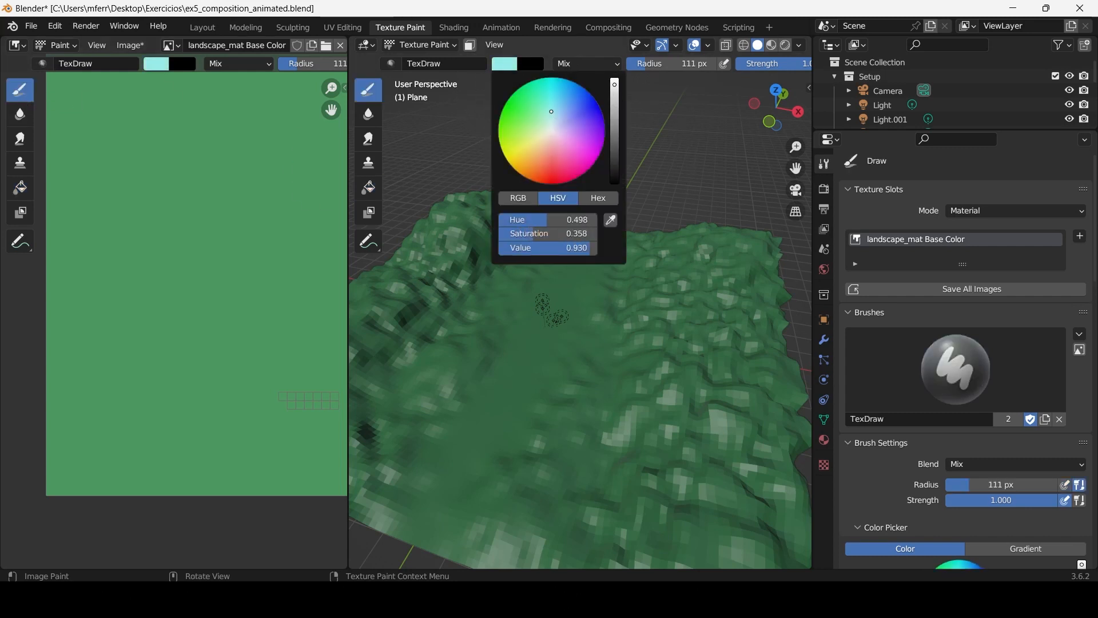
Try a pale cyan stroke on the corner mountain in the 3D view, and undo it.
{"action": "mouse_move", "coordinate": [596, 274]}
{"action": "middle_mouse_down"}
{"action": "mouse_move", "coordinate": [632, 343]}
{"action": "mouse_move", "coordinate": [571, 343]}
{"action": "mouse_move", "coordinate": [595, 282]}
{"action": "middle_mouse_up"}
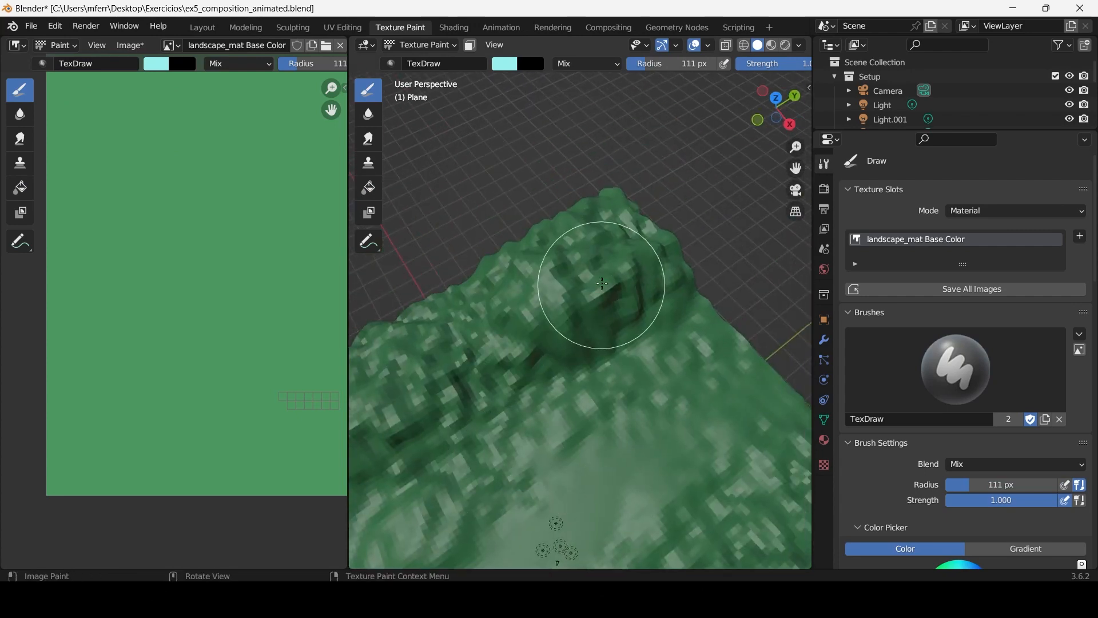
{"action": "left_click", "coordinate": [560, 302]}
{"action": "mouse_move", "coordinate": [561, 302]}
{"action": "left_mouse_down"}
{"action": "mouse_move", "coordinate": [662, 238]}
{"action": "mouse_move", "coordinate": [588, 269]}
{"action": "left_mouse_up"}
{"action": "key", "text": "ctrl+z"}
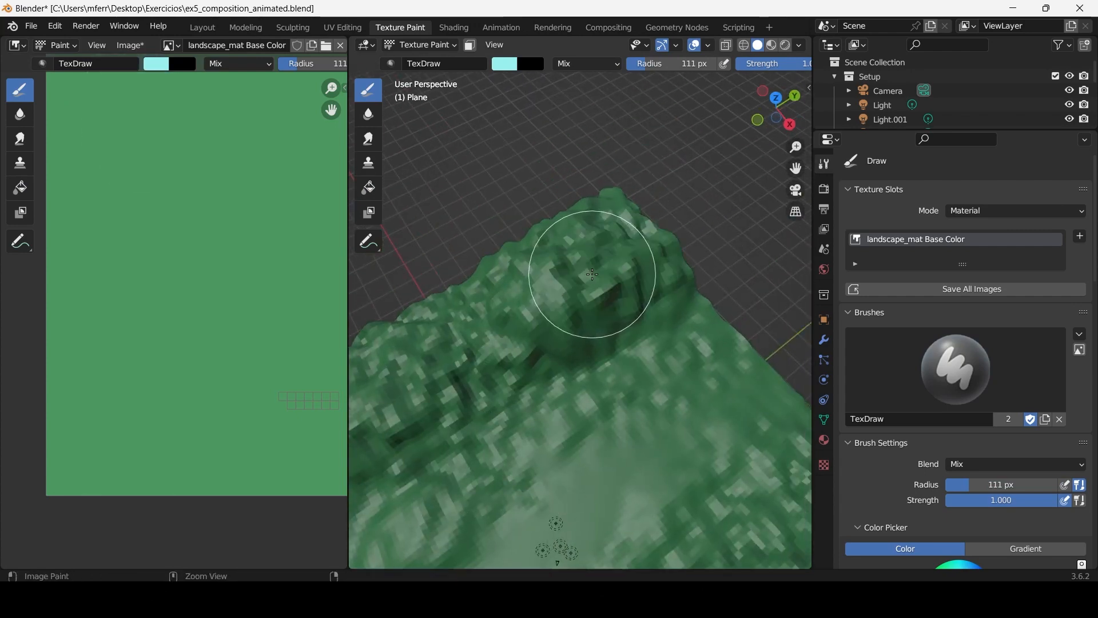
Paint pale cyan patches on the texture image over the upper-left, lower-left and lower-middle peaks and the bottom-left corner.
{"action": "mouse_move", "coordinate": [576, 270]}
{"action": "middle_mouse_down"}
{"action": "mouse_move", "coordinate": [576, 345]}
{"action": "mouse_move", "coordinate": [632, 359]}
{"action": "mouse_move", "coordinate": [628, 293]}
{"action": "middle_mouse_up"}
{"action": "scroll", "coordinate": [576, 346], "scroll_direction": "down", "scroll_amount": 3}
{"action": "scroll", "coordinate": [226, 232], "scroll_direction": "down", "scroll_amount": 1}
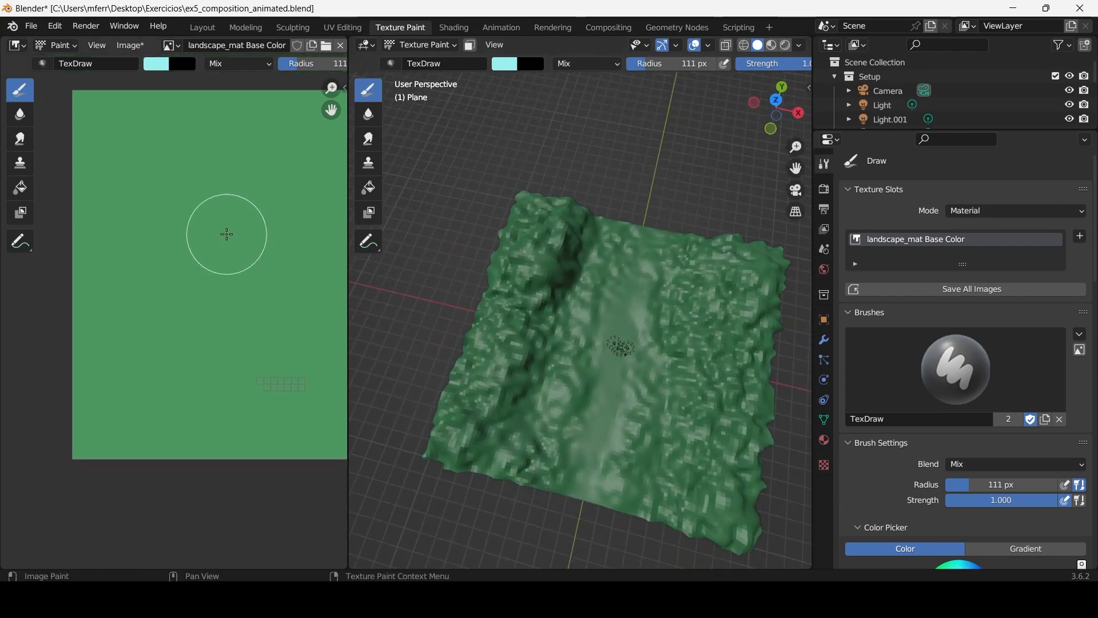
{"action": "middle_click_drag", "start_coordinate": [225, 233], "coordinate": [234, 273]}
{"action": "scroll", "coordinate": [193, 227], "scroll_direction": "up", "scroll_amount": 2}
{"action": "scroll", "coordinate": [66, 147], "scroll_direction": "down", "scroll_amount": 2}
{"action": "mouse_move", "coordinate": [153, 166]}
{"action": "left_mouse_down"}
{"action": "mouse_move", "coordinate": [145, 243]}
{"action": "mouse_move", "coordinate": [161, 299]}
{"action": "mouse_move", "coordinate": [189, 174]}
{"action": "mouse_move", "coordinate": [179, 259]}
{"action": "left_mouse_up"}
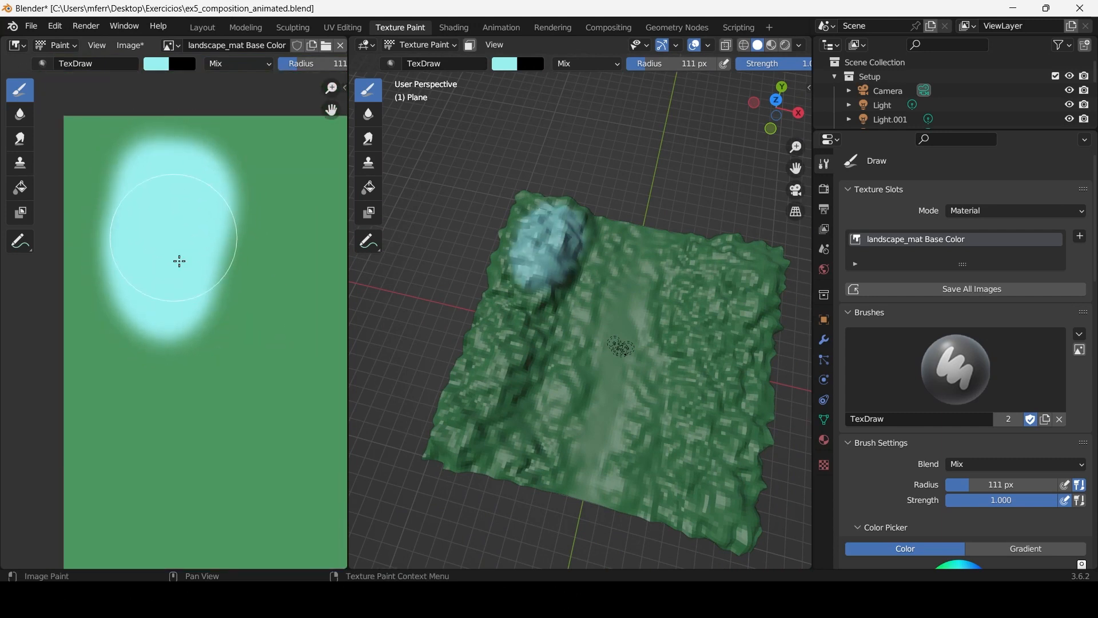
{"action": "middle_click_drag", "start_coordinate": [201, 316], "coordinate": [211, 210], "text": "shift"}
{"action": "mouse_move", "coordinate": [172, 421]}
{"action": "left_mouse_down"}
{"action": "mouse_move", "coordinate": [165, 476]}
{"action": "mouse_move", "coordinate": [194, 380]}
{"action": "mouse_move", "coordinate": [180, 424]}
{"action": "left_mouse_up"}
{"action": "middle_click_drag", "start_coordinate": [180, 424], "coordinate": [147, 278]}
{"action": "mouse_move", "coordinate": [240, 372]}
{"action": "left_mouse_down"}
{"action": "mouse_move", "coordinate": [265, 341]}
{"action": "mouse_move", "coordinate": [259, 282]}
{"action": "mouse_move", "coordinate": [266, 361]}
{"action": "left_mouse_up"}
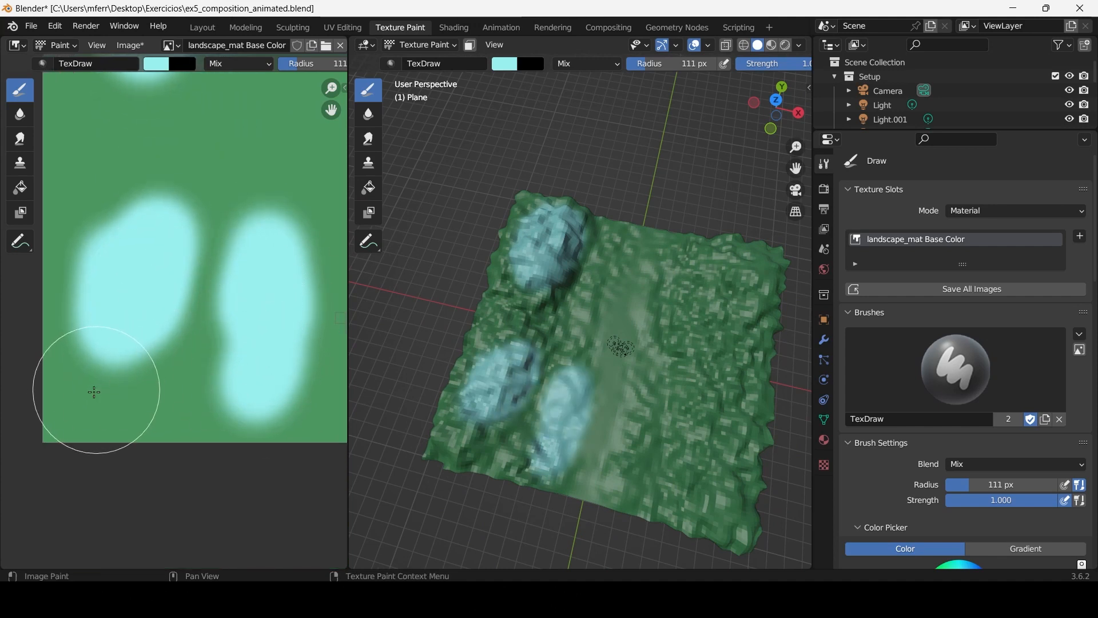
{"action": "left_click_drag", "start_coordinate": [73, 422], "coordinate": [148, 443]}
Paint a pale cyan patch over the lower-right ridge, reduce the brush radius to 61 px, and paint another over the upper-right ridge.
{"action": "scroll", "coordinate": [189, 357], "scroll_direction": "down", "scroll_amount": 3}
{"action": "middle_click_drag", "start_coordinate": [220, 336], "coordinate": [42, 376], "text": "shift"}
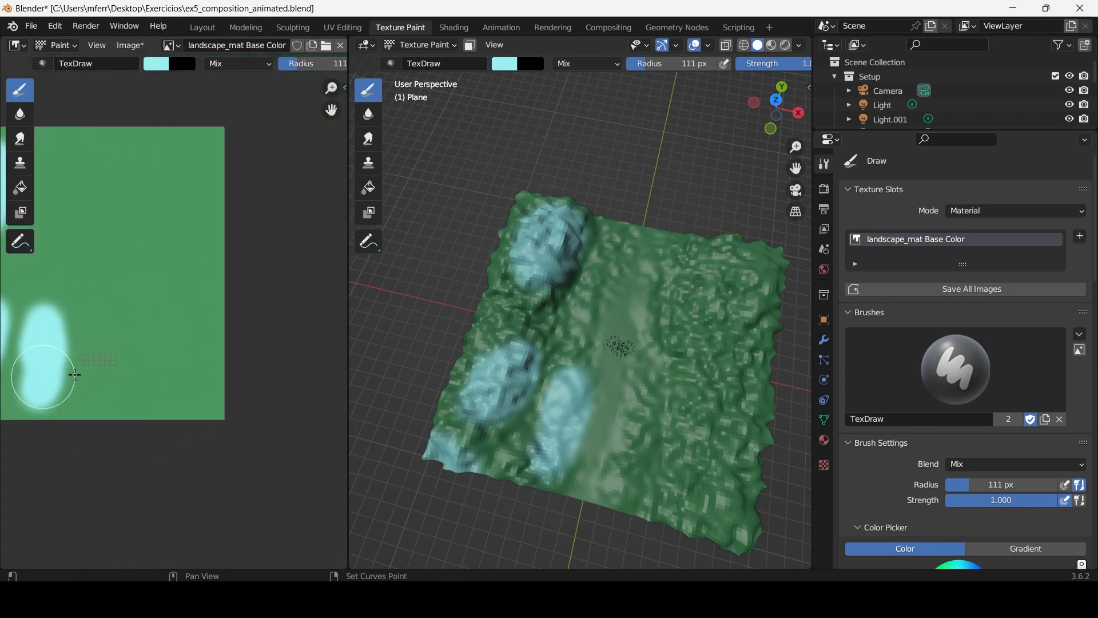
{"action": "mouse_move", "coordinate": [160, 404]}
{"action": "left_mouse_down"}
{"action": "mouse_move", "coordinate": [179, 378]}
{"action": "mouse_move", "coordinate": [173, 307]}
{"action": "left_mouse_up"}
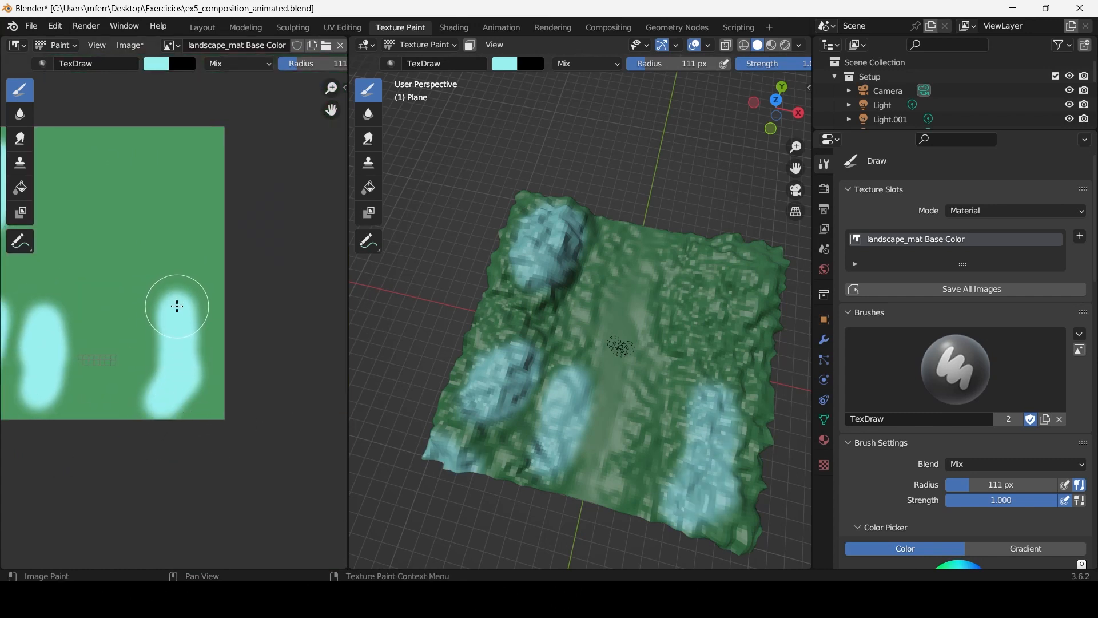
{"action": "key", "text": "f"}
{"action": "left_click", "coordinate": [172, 276]}
{"action": "mouse_move", "coordinate": [138, 240]}
{"action": "left_mouse_down"}
{"action": "mouse_move", "coordinate": [142, 179]}
{"action": "mouse_move", "coordinate": [176, 186]}
{"action": "mouse_move", "coordinate": [195, 148]}
{"action": "mouse_move", "coordinate": [168, 183]}
{"action": "left_mouse_up"}
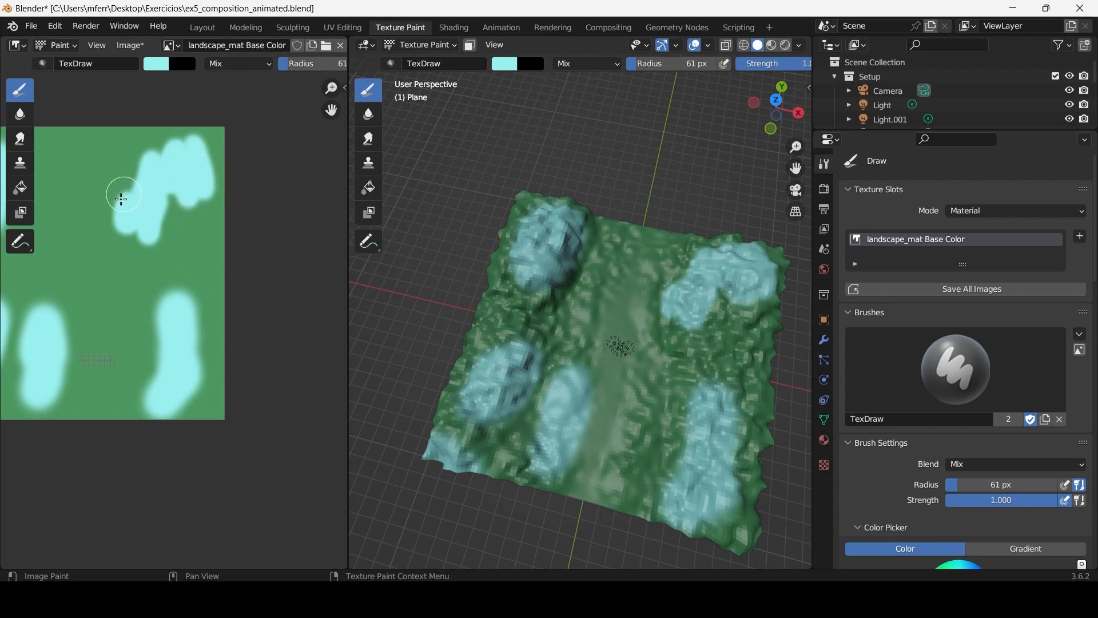
Set the brush colour to white with saturation 0 and value 1, and paint a streak inside the upper-right cyan patch.
{"action": "left_click", "coordinate": [150, 66]}
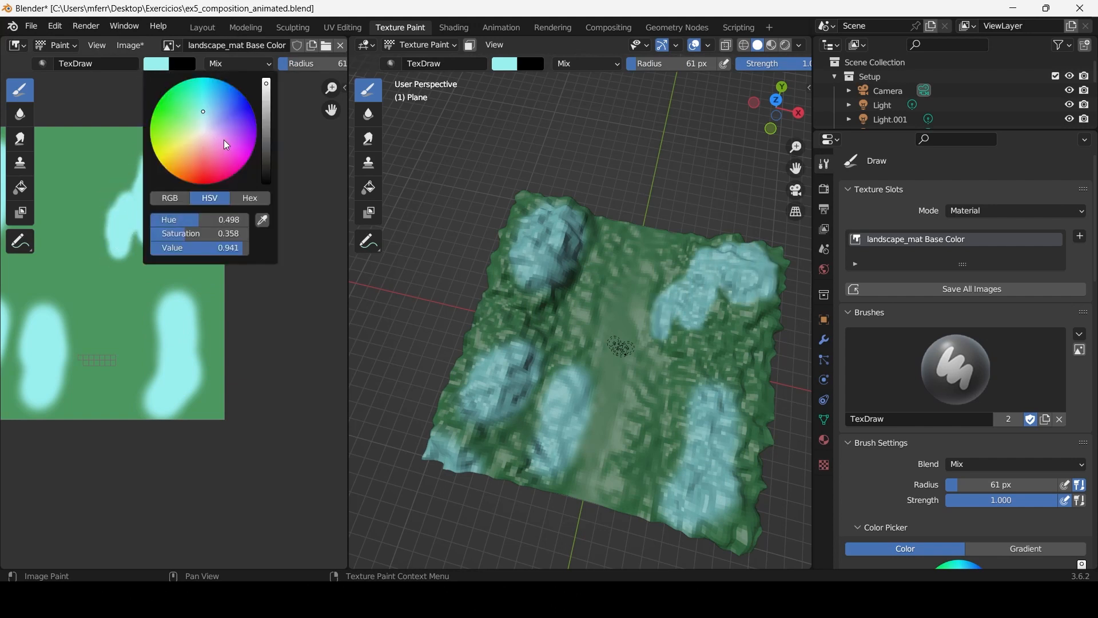
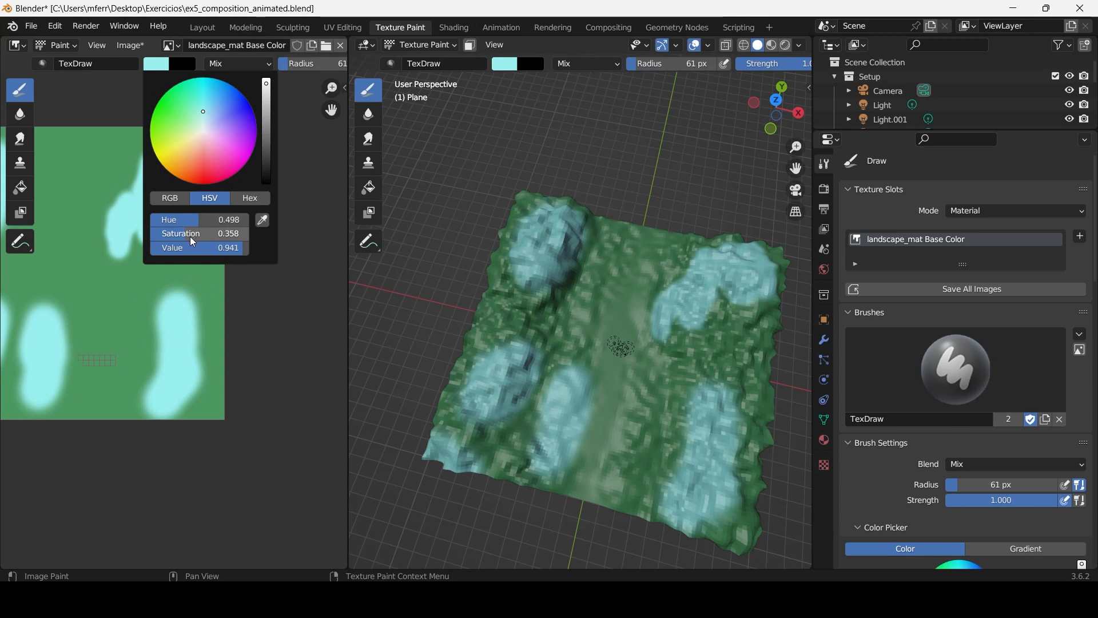
{"action": "left_click_drag", "start_coordinate": [201, 247], "coordinate": [213, 247]}
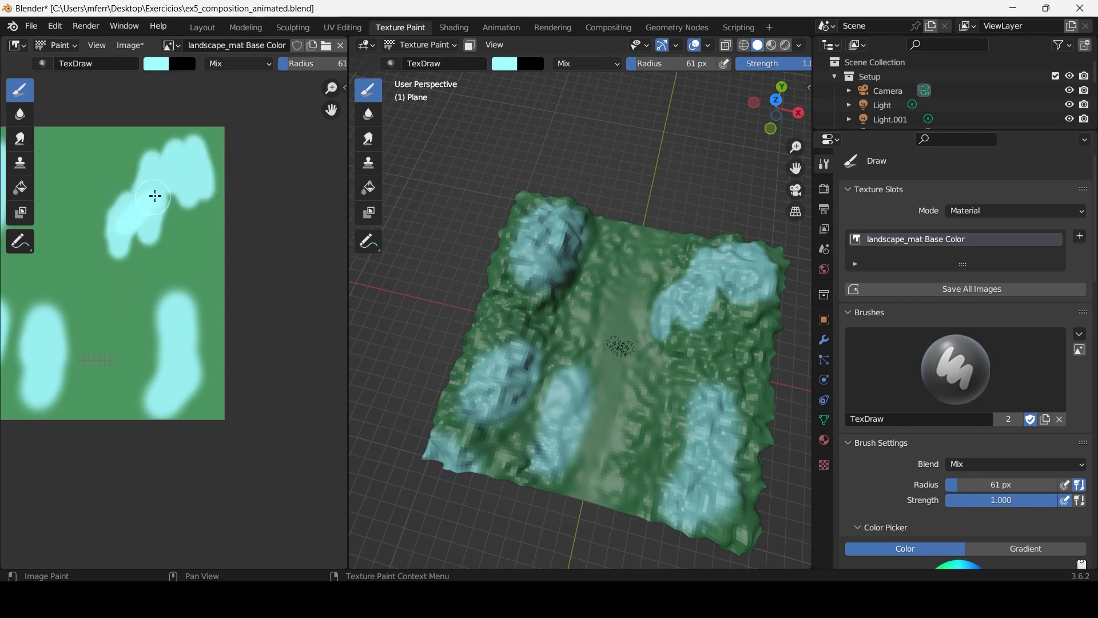
{"action": "left_click", "coordinate": [163, 66]}
{"action": "left_click_drag", "start_coordinate": [197, 233], "coordinate": [153, 239]}
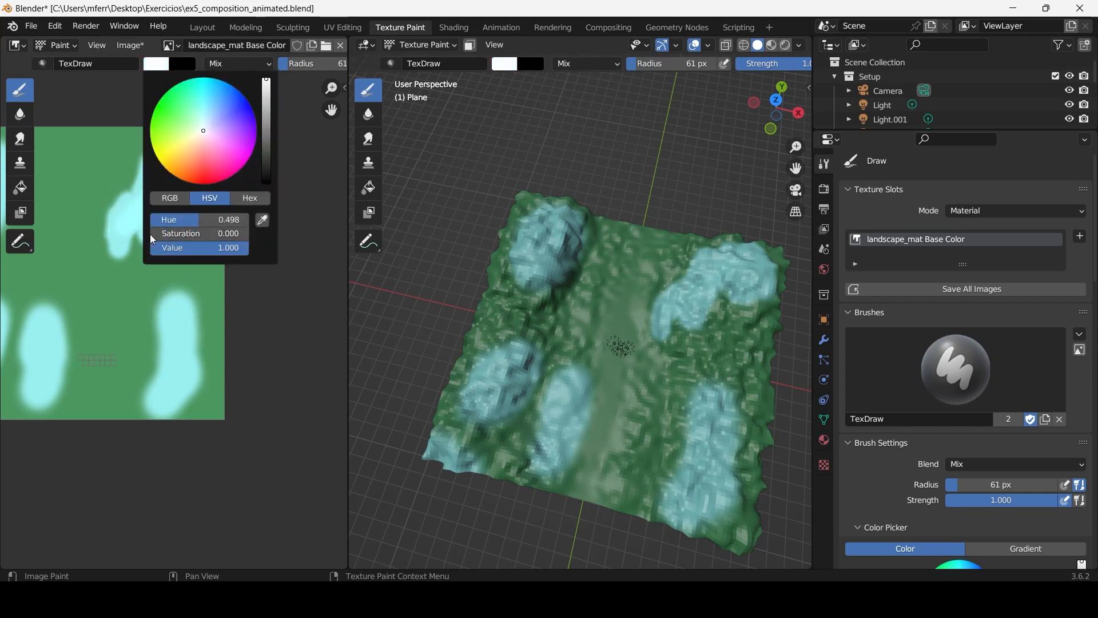
{"action": "left_click_drag", "start_coordinate": [174, 176], "coordinate": [183, 167]}
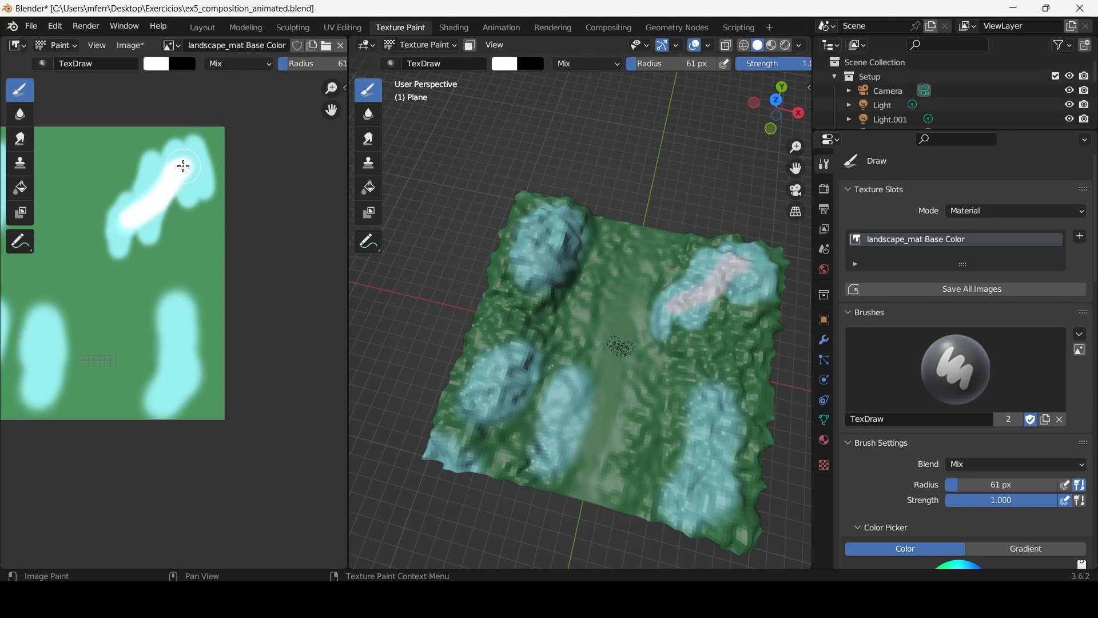
Paint white centres inside the remaining cyan patches on the texture image.
{"action": "left_click_drag", "start_coordinate": [182, 334], "coordinate": [166, 387]}
{"action": "middle_click_drag", "start_coordinate": [76, 359], "coordinate": [179, 297]}
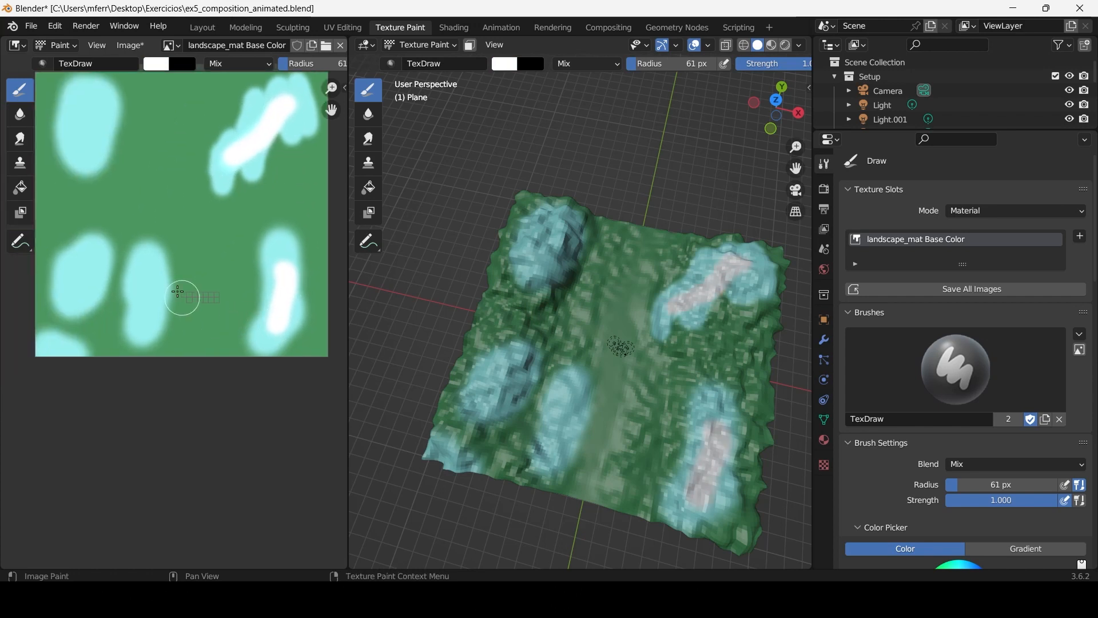
{"action": "left_click_drag", "start_coordinate": [154, 273], "coordinate": [149, 333]}
{"action": "left_click_drag", "start_coordinate": [98, 259], "coordinate": [64, 300]}
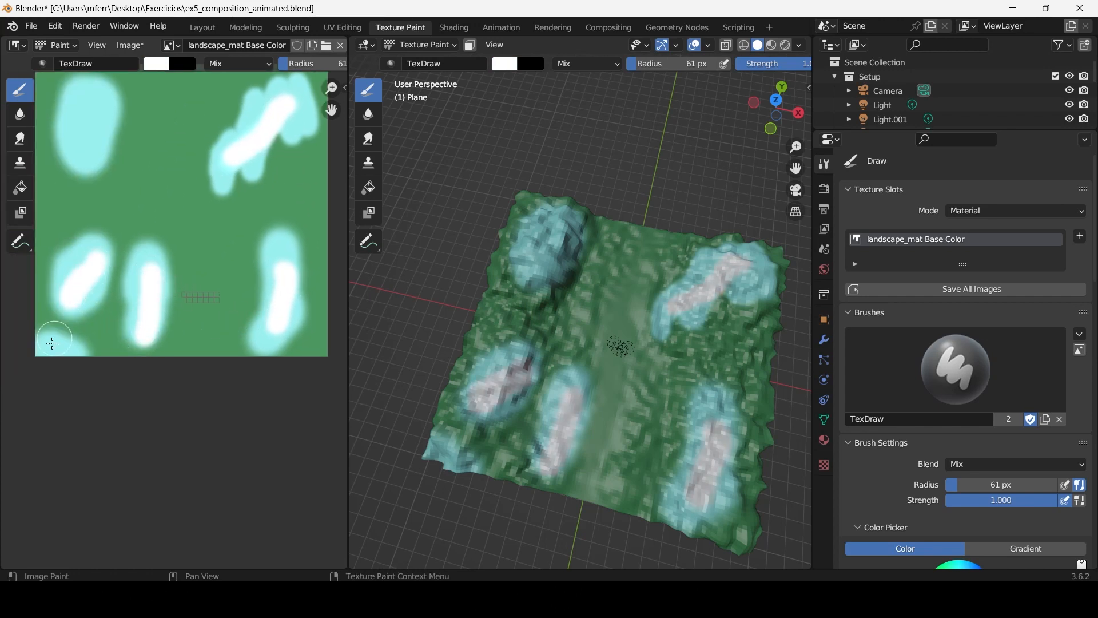
{"action": "left_click_drag", "start_coordinate": [86, 106], "coordinate": [83, 139]}
{"action": "middle_click_drag", "start_coordinate": [189, 212], "coordinate": [215, 268]}
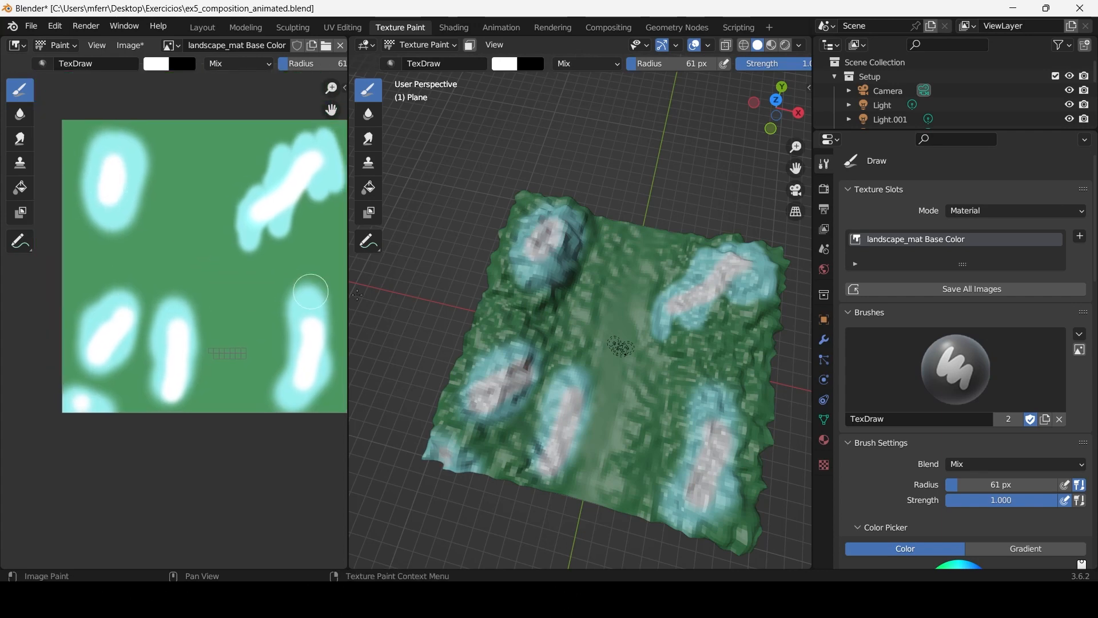
Inspect the snowy peaks on the terrain and sample the background green from the texture image as the brush colour.
{"action": "scroll", "coordinate": [599, 271], "scroll_direction": "up", "scroll_amount": 2}
{"action": "middle_click_drag", "start_coordinate": [598, 270], "coordinate": [596, 245]}
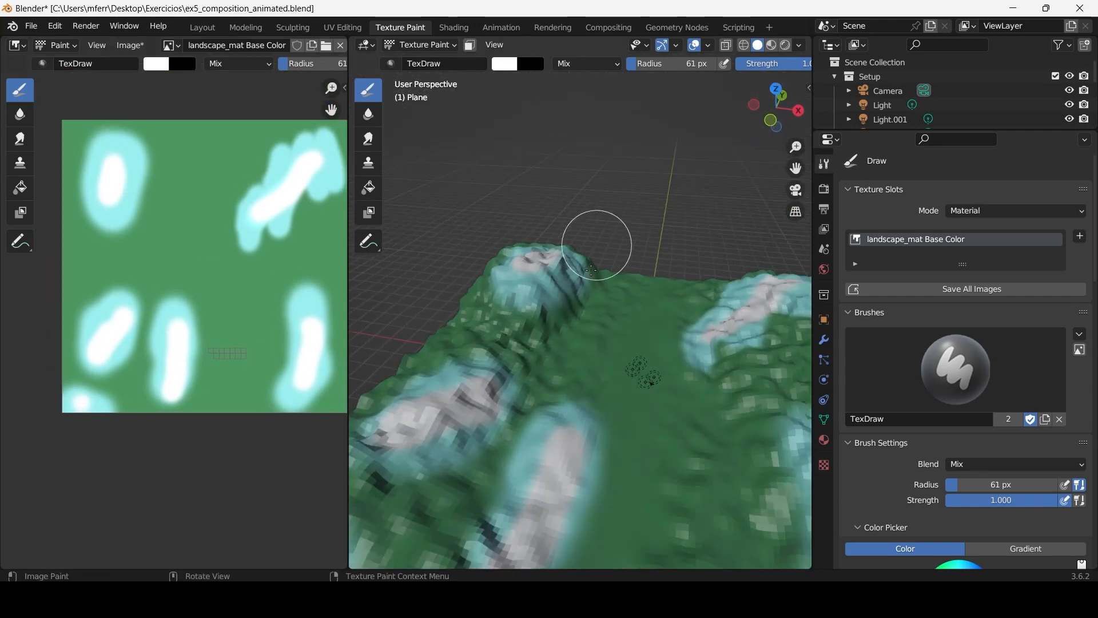
{"action": "scroll", "coordinate": [586, 294], "scroll_direction": "up", "scroll_amount": 2}
{"action": "scroll", "coordinate": [562, 297], "scroll_direction": "down", "scroll_amount": 1}
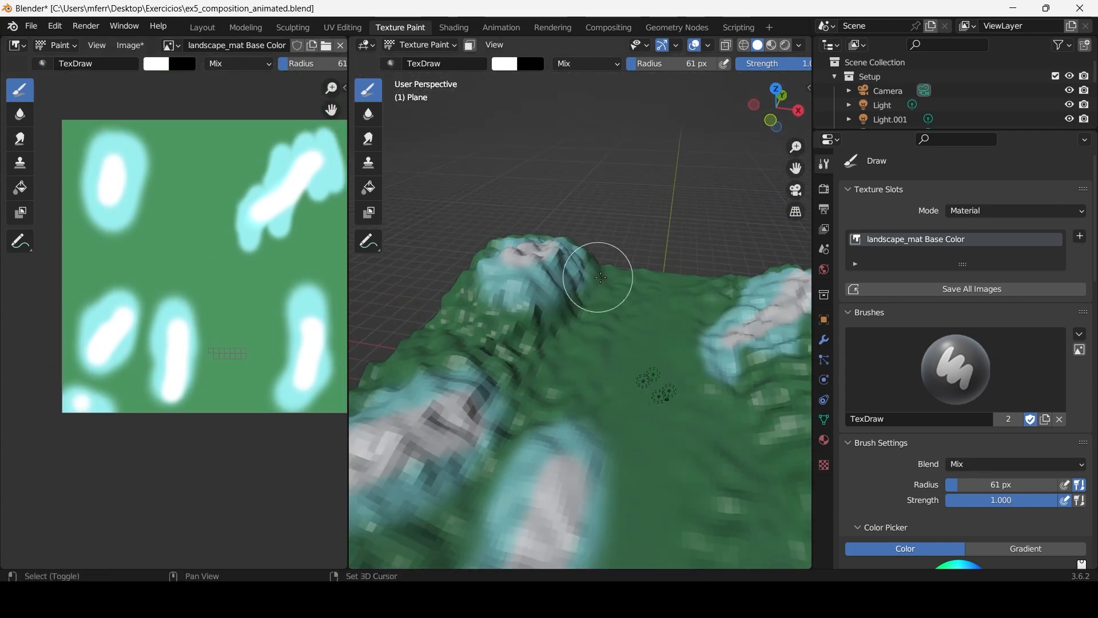
{"action": "left_click", "coordinate": [156, 64]}
{"action": "left_click", "coordinate": [262, 221]}
{"action": "left_click", "coordinate": [155, 231]}
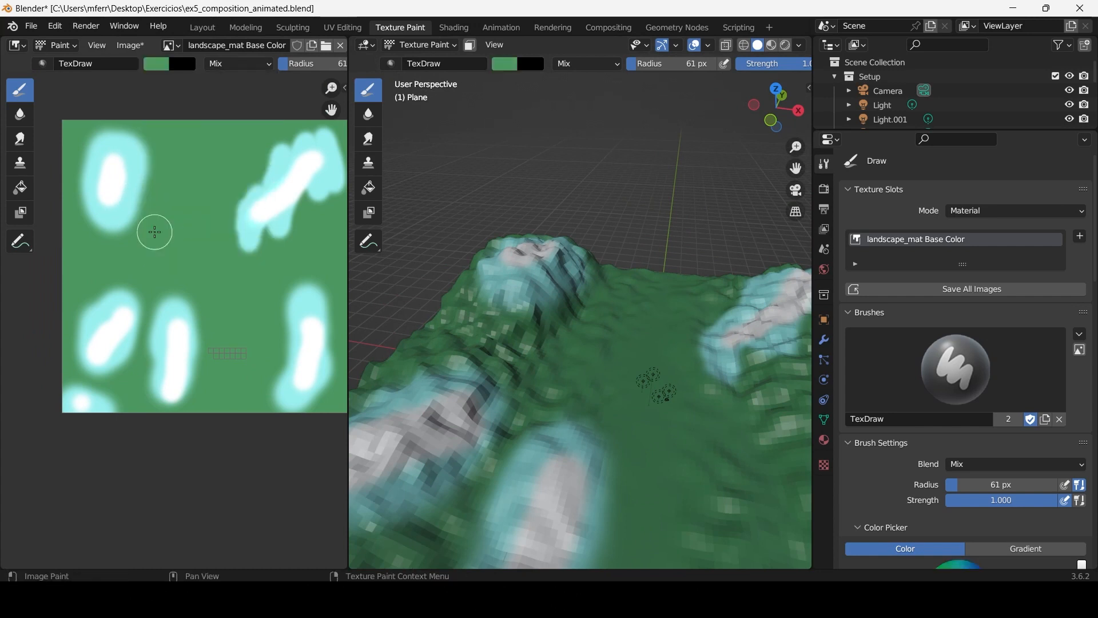
Sample the pale cyan from the upper-left patch as the brush colour and change it to a darker, muted green.
{"action": "left_click", "coordinate": [158, 64]}
{"action": "left_click", "coordinate": [263, 199]}
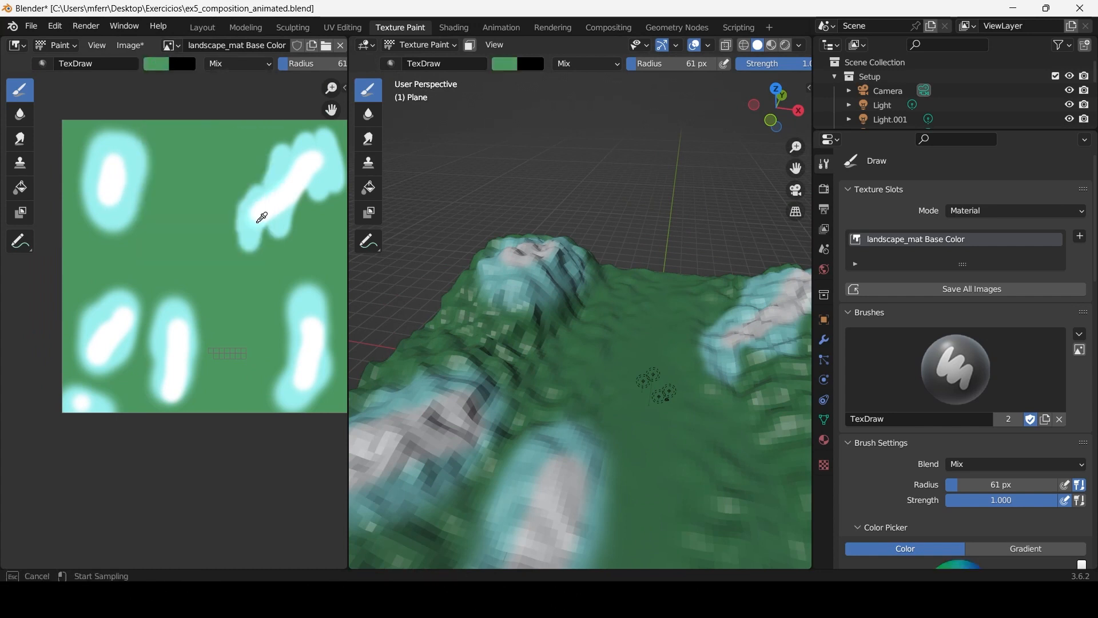
{"action": "left_click", "coordinate": [130, 203]}
{"action": "left_click", "coordinate": [167, 64]}
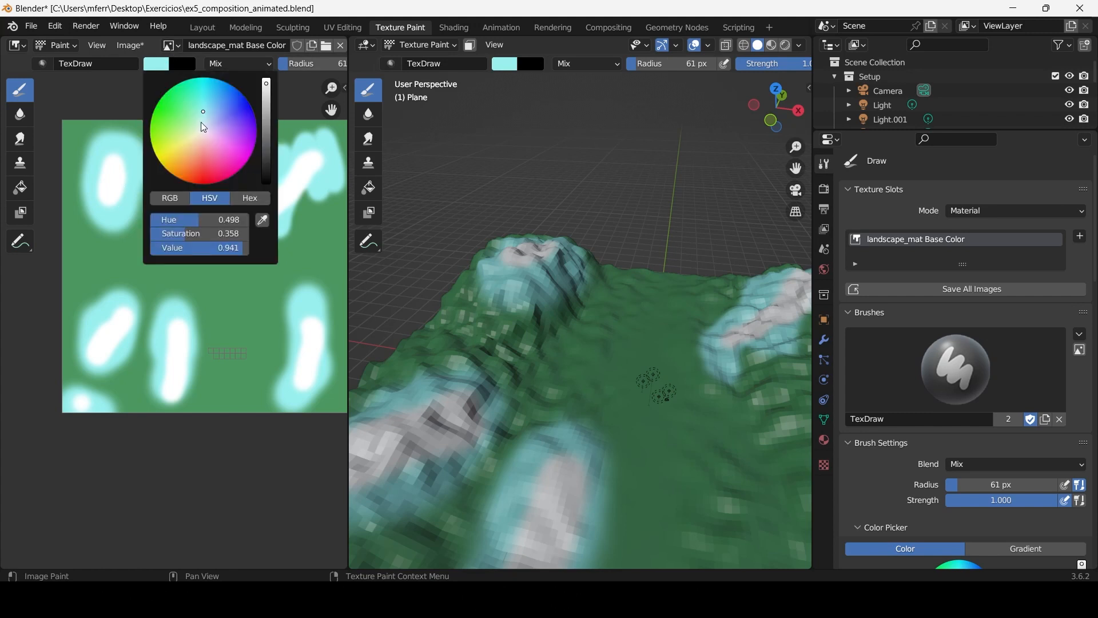
{"action": "left_click_drag", "start_coordinate": [265, 102], "coordinate": [266, 108]}
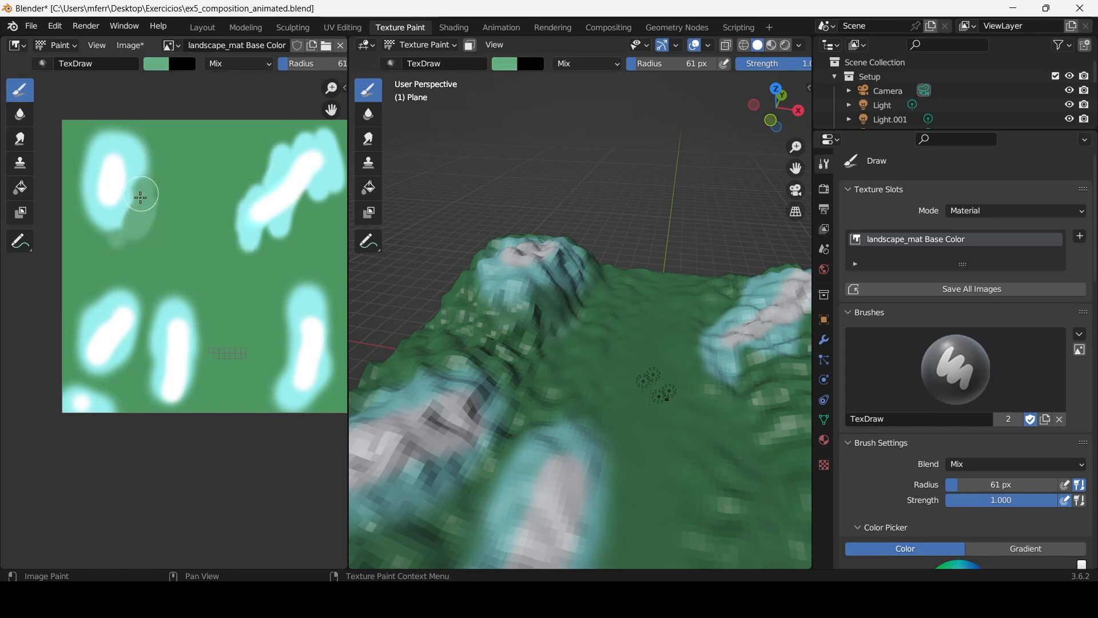
Paint muted green transition strokes along the edges of the cyan patches on the texture image, and check them on the terrain.
{"action": "left_click_drag", "start_coordinate": [102, 239], "coordinate": [101, 238]}
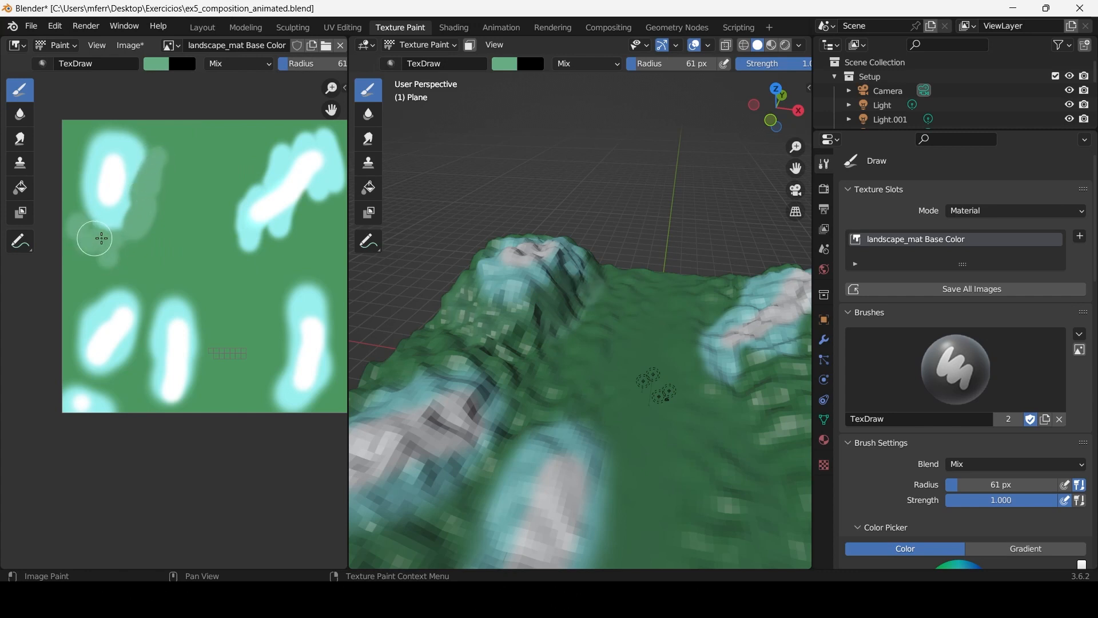
{"action": "mouse_move", "coordinate": [141, 301]}
{"action": "left_mouse_down"}
{"action": "mouse_move", "coordinate": [135, 363]}
{"action": "mouse_move", "coordinate": [147, 368]}
{"action": "mouse_move", "coordinate": [146, 391]}
{"action": "left_mouse_up"}
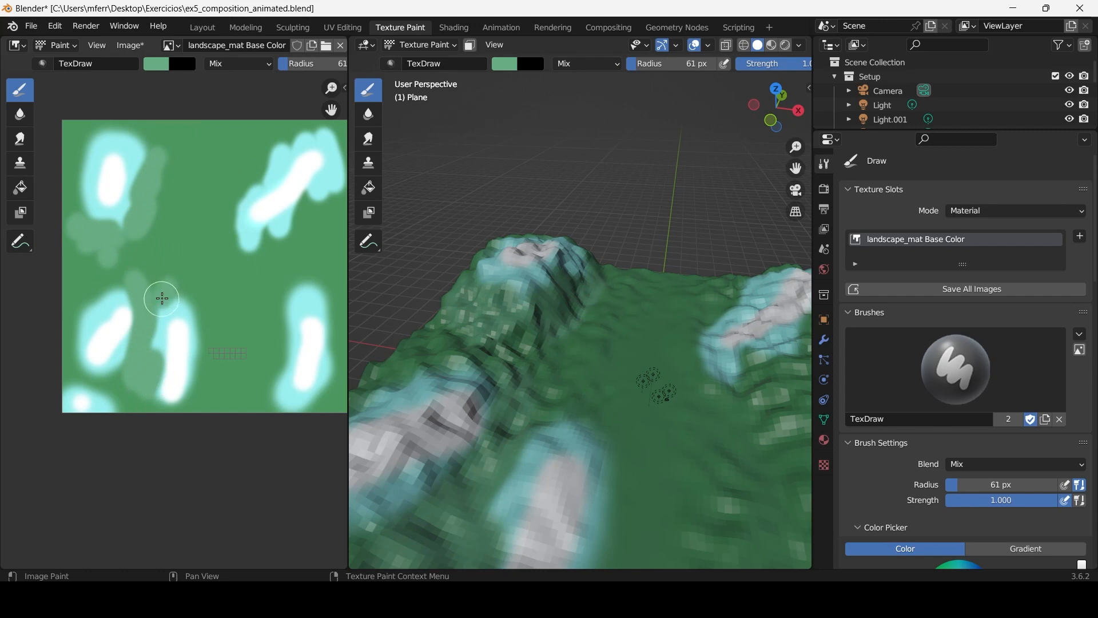
{"action": "middle_click_drag", "start_coordinate": [171, 282], "coordinate": [124, 266]}
{"action": "left_click_drag", "start_coordinate": [208, 249], "coordinate": [213, 233]}
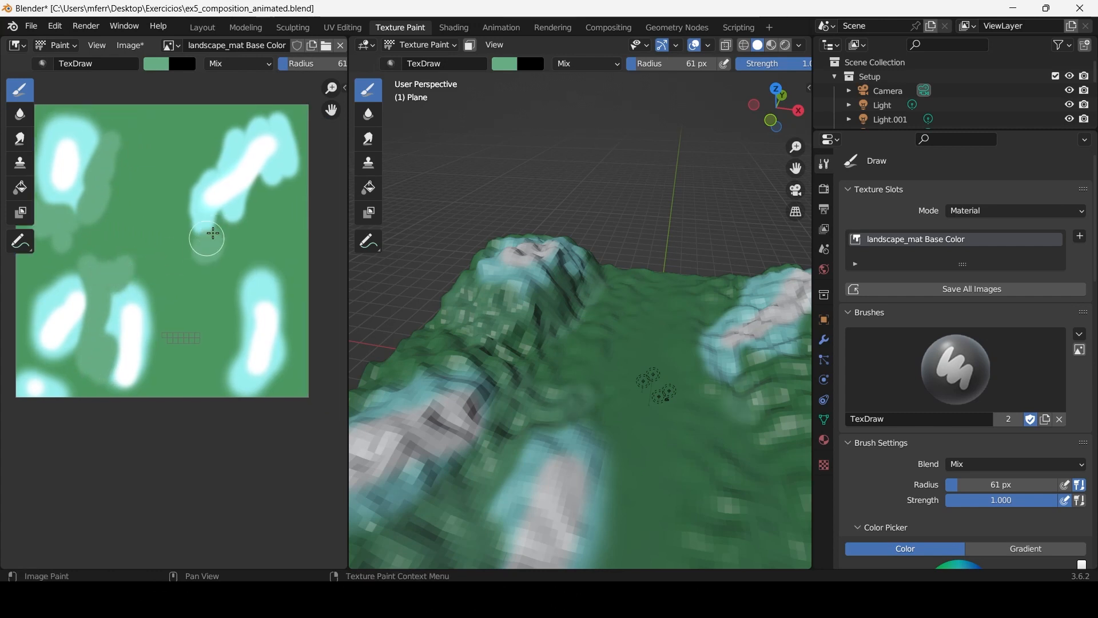
{"action": "left_click_drag", "start_coordinate": [267, 197], "coordinate": [264, 201]}
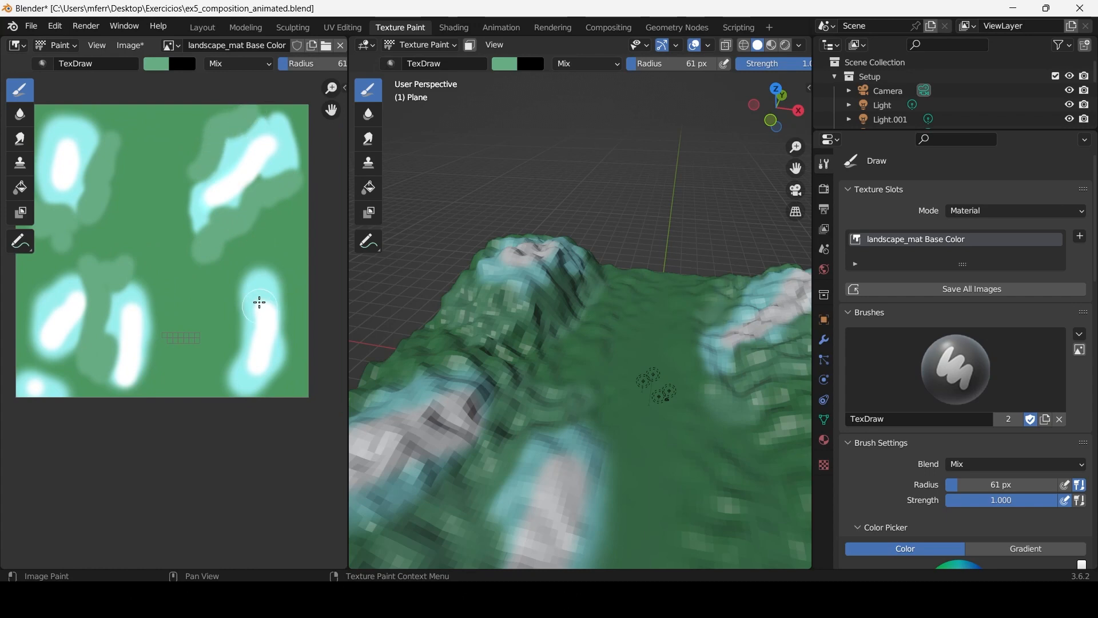
{"action": "scroll", "coordinate": [483, 329], "scroll_direction": "down", "scroll_amount": 4}
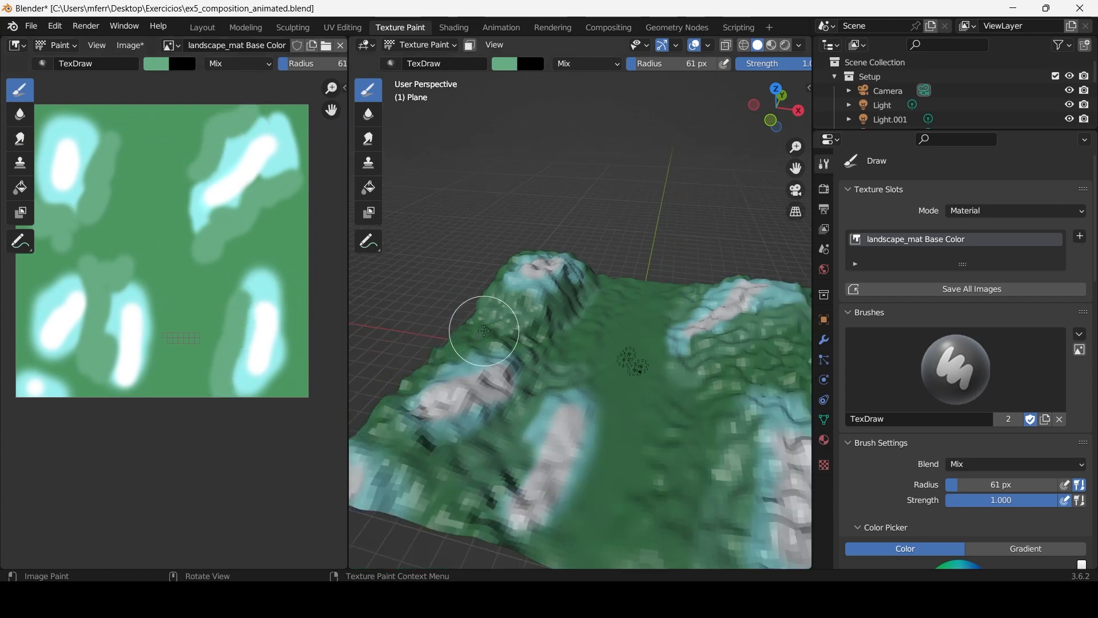
{"action": "mouse_move", "coordinate": [623, 332]}
{"action": "middle_mouse_down"}
{"action": "mouse_move", "coordinate": [711, 335]}
{"action": "mouse_move", "coordinate": [623, 313]}
{"action": "mouse_move", "coordinate": [632, 319]}
{"action": "mouse_move", "coordinate": [559, 385]}
{"action": "middle_mouse_up"}
{"action": "scroll", "coordinate": [711, 335], "scroll_direction": "up", "scroll_amount": 4}
{"action": "scroll", "coordinate": [122, 258], "scroll_direction": "down", "scroll_amount": 1}
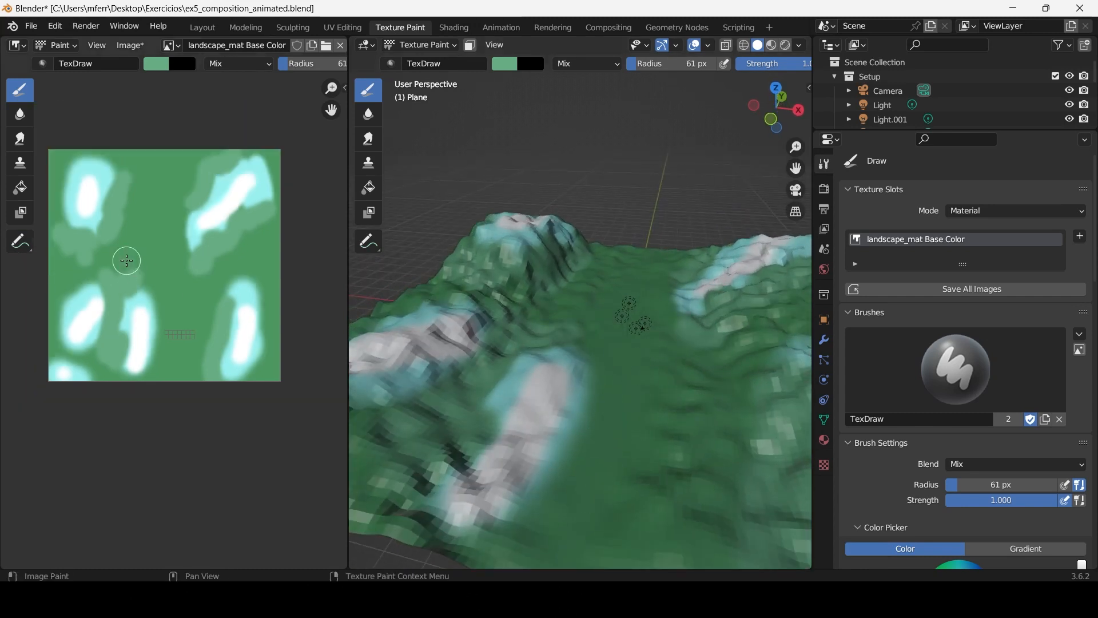
{"action": "middle_click_drag", "start_coordinate": [122, 258], "coordinate": [204, 270]}
{"action": "scroll", "coordinate": [203, 269], "scroll_direction": "up", "scroll_amount": 1}
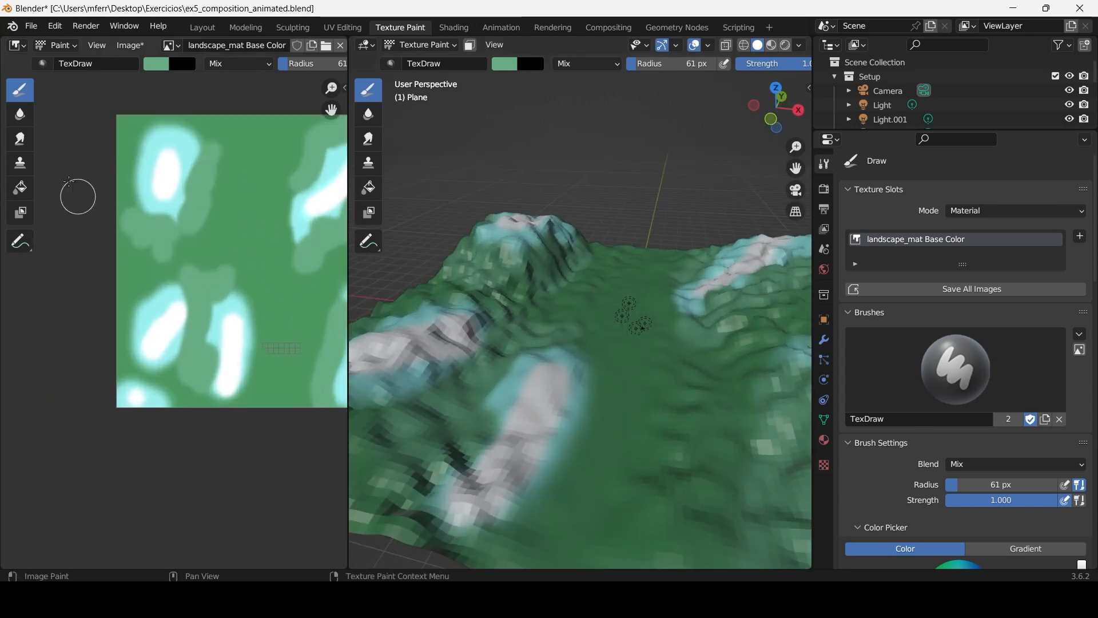
{"action": "left_click", "coordinate": [20, 114]}
{"action": "scroll", "coordinate": [173, 200], "scroll_direction": "up", "scroll_amount": 5}
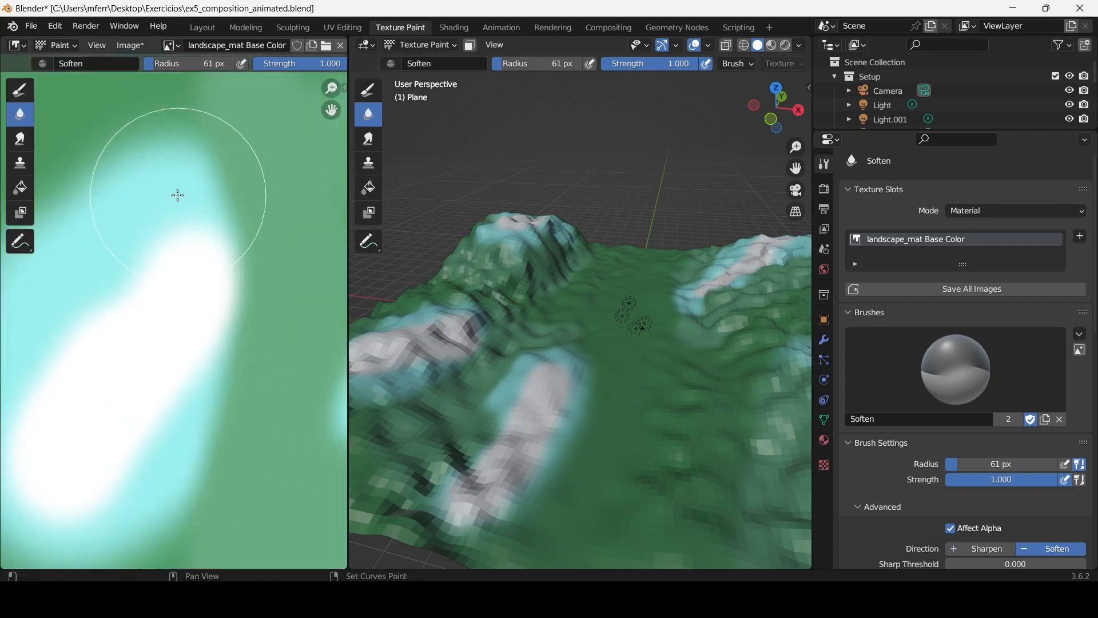
{"action": "middle_click_drag", "start_coordinate": [175, 191], "coordinate": [225, 352]}
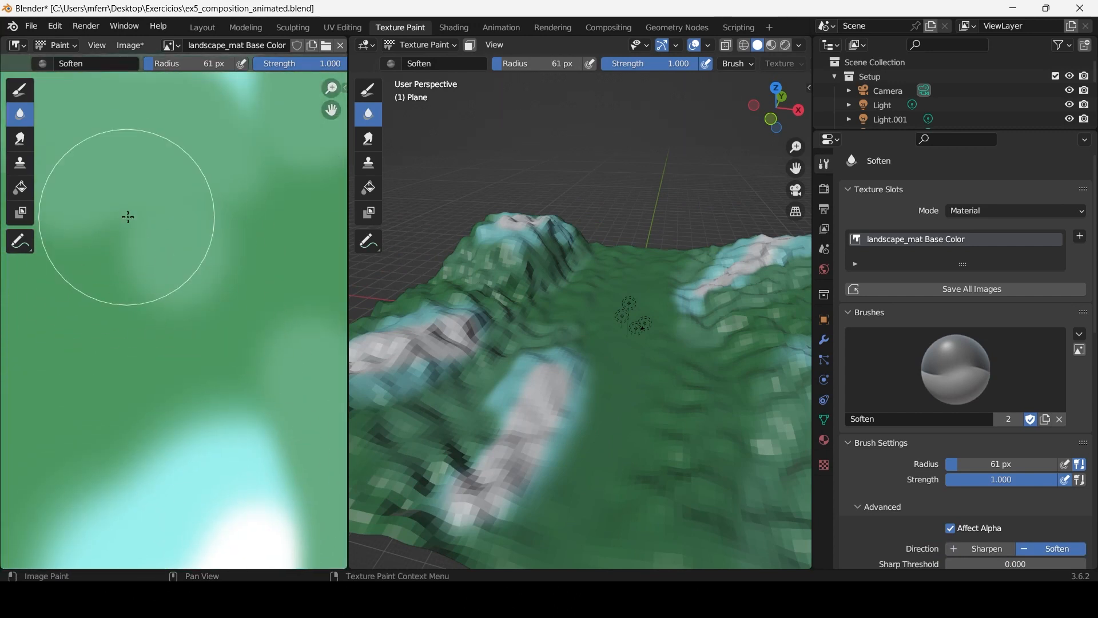
{"action": "scroll", "coordinate": [148, 270], "scroll_direction": "down", "scroll_amount": 5}
Smear the upper-left snow patch and its muted green edge lengthwise on the texture image with a 141 px Smear brush.
{"action": "left_click", "coordinate": [20, 139]}
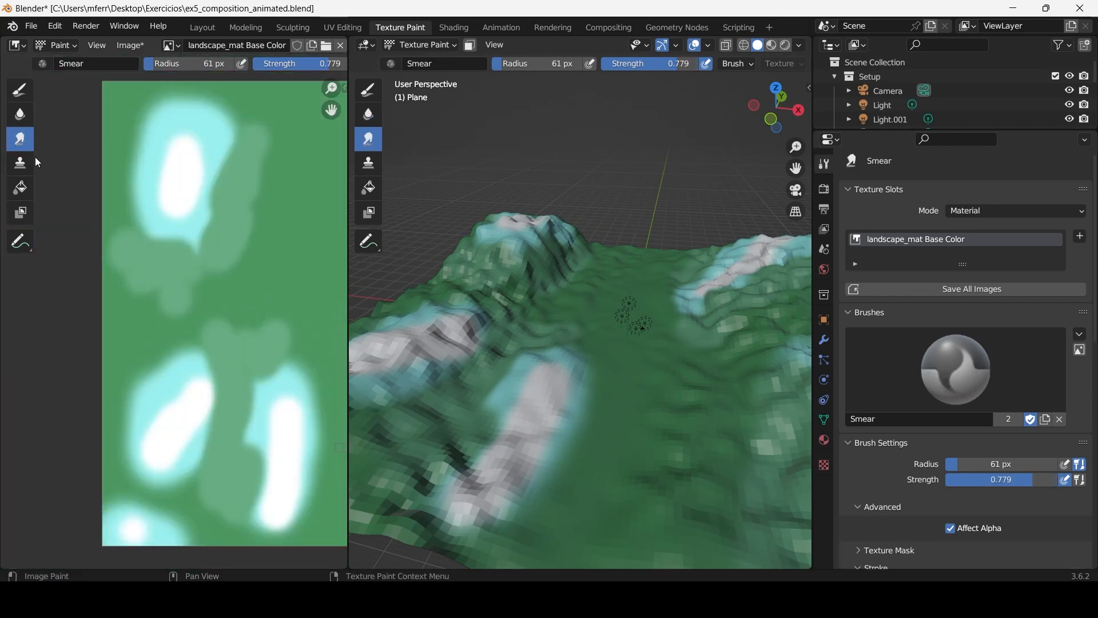
{"action": "scroll", "coordinate": [152, 294], "scroll_direction": "up", "scroll_amount": 2}
{"action": "key", "text": "f"}
{"action": "left_click", "coordinate": [150, 227]}
{"action": "mouse_move", "coordinate": [149, 228]}
{"action": "left_mouse_down"}
{"action": "mouse_move", "coordinate": [135, 184]}
{"action": "mouse_move", "coordinate": [65, 296]}
{"action": "mouse_move", "coordinate": [50, 228]}
{"action": "left_mouse_up"}
{"action": "mouse_move", "coordinate": [172, 141]}
{"action": "left_mouse_down"}
{"action": "mouse_move", "coordinate": [105, 123]}
{"action": "mouse_move", "coordinate": [191, 221]}
{"action": "mouse_move", "coordinate": [220, 283]}
{"action": "left_mouse_up"}
{"action": "key", "text": "f"}
{"action": "left_click", "coordinate": [212, 245]}
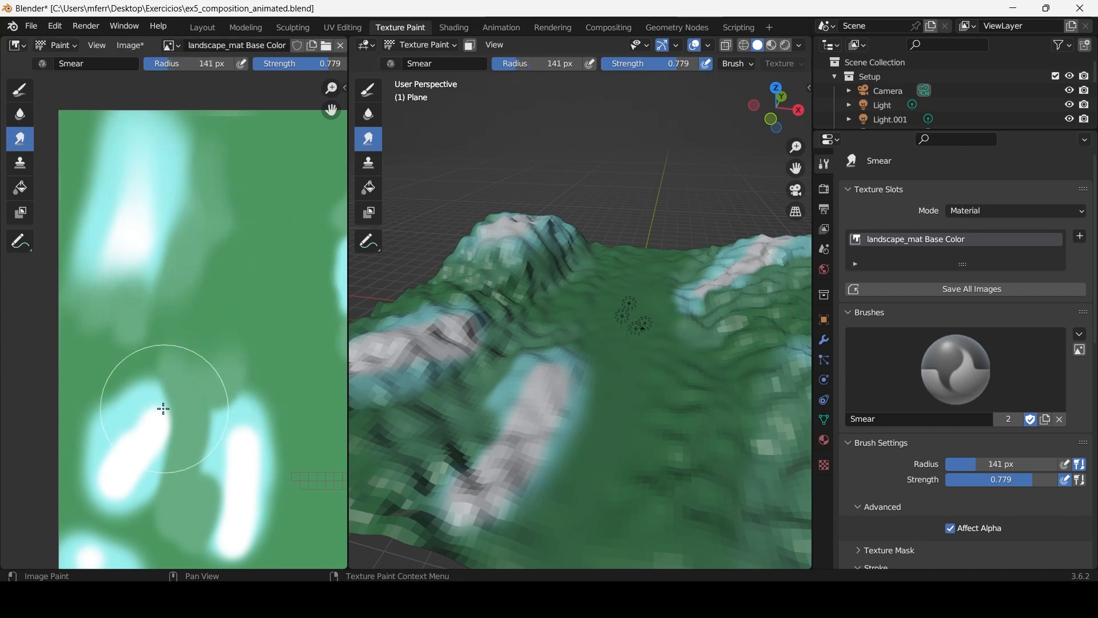
Smear the diagonal lower-left snow patch and the small corner patch below it into the green on the texture image.
{"action": "mouse_move", "coordinate": [163, 408]}
{"action": "left_mouse_down"}
{"action": "mouse_move", "coordinate": [159, 393]}
{"action": "mouse_move", "coordinate": [160, 410]}
{"action": "left_mouse_up"}
{"action": "mouse_move", "coordinate": [427, 372]}
{"action": "middle_mouse_down", "text": "shift"}
{"action": "mouse_move", "coordinate": [479, 338]}
{"action": "mouse_move", "coordinate": [478, 353]}
{"action": "middle_mouse_up", "text": "shift"}
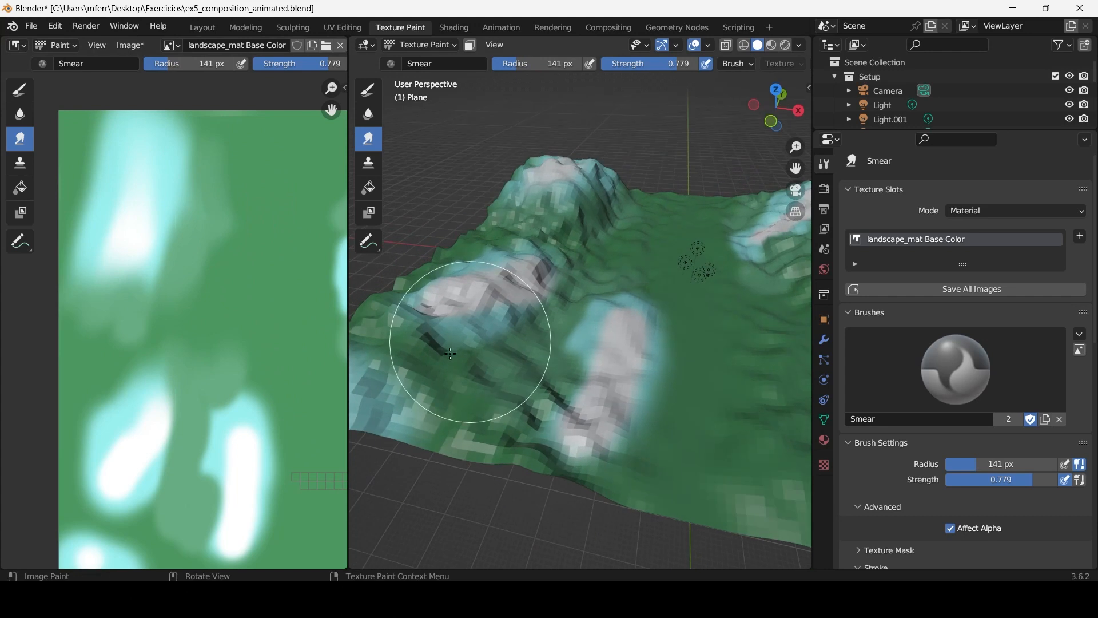
{"action": "left_click_drag", "start_coordinate": [450, 354], "coordinate": [458, 365]}
{"action": "scroll", "coordinate": [221, 446], "scroll_direction": "down", "scroll_amount": 1}
{"action": "middle_click_drag", "start_coordinate": [221, 446], "coordinate": [223, 364]}
{"action": "scroll", "coordinate": [223, 365], "scroll_direction": "up", "scroll_amount": 2}
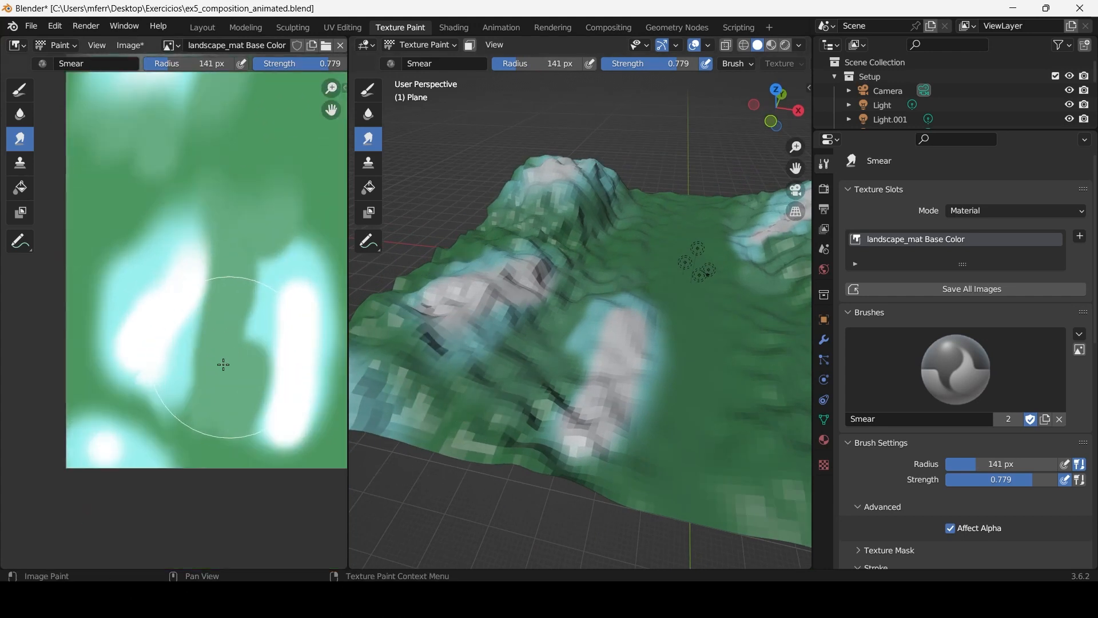
{"action": "mouse_move", "coordinate": [114, 435]}
{"action": "left_mouse_down"}
{"action": "mouse_move", "coordinate": [120, 406]}
{"action": "mouse_move", "coordinate": [96, 390]}
{"action": "mouse_move", "coordinate": [109, 404]}
{"action": "left_mouse_up"}
Smear the narrow snow patch beside the lower-left one and the muted green strip between them on the texture image.
{"action": "left_click_drag", "start_coordinate": [265, 417], "coordinate": [260, 437]}
{"action": "middle_click_drag", "start_coordinate": [246, 420], "coordinate": [209, 412]}
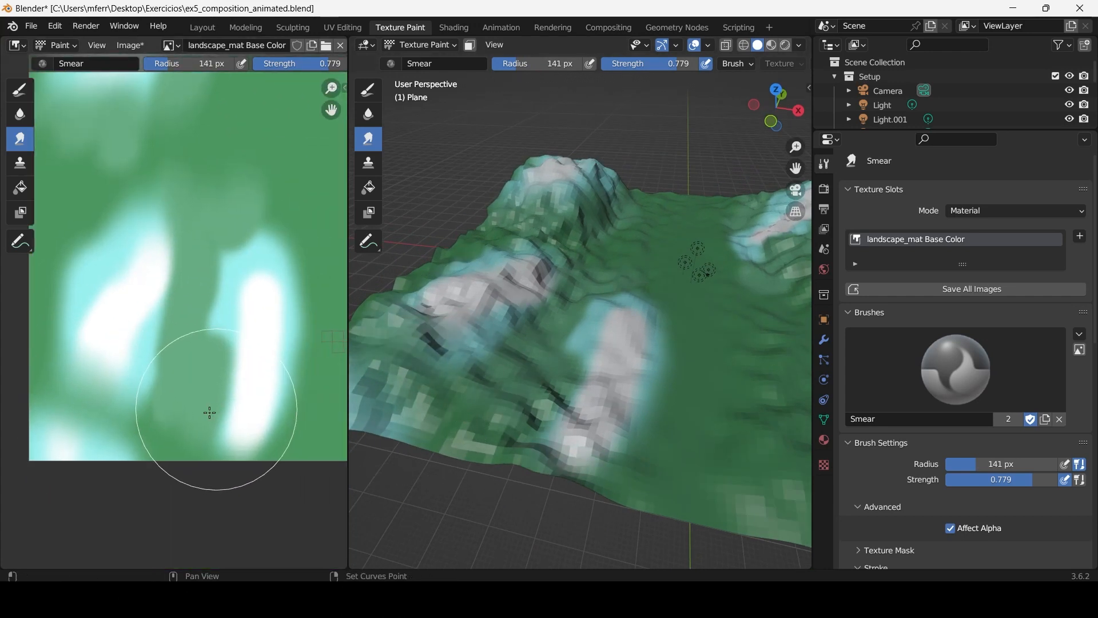
{"action": "left_click_drag", "start_coordinate": [206, 415], "coordinate": [194, 434]}
{"action": "left_click_drag", "start_coordinate": [247, 243], "coordinate": [241, 301]}
{"action": "left_click_drag", "start_coordinate": [215, 449], "coordinate": [186, 460]}
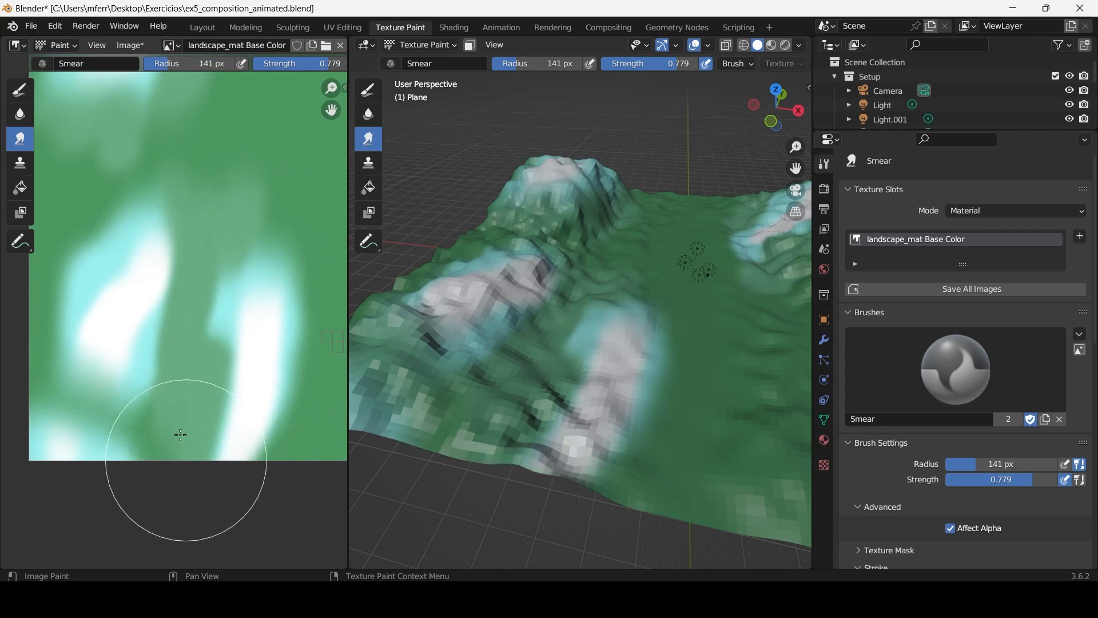
{"action": "middle_click_drag", "start_coordinate": [211, 331], "coordinate": [191, 384], "text": "shift"}
{"action": "mouse_move", "coordinate": [214, 294]}
{"action": "left_mouse_down"}
{"action": "mouse_move", "coordinate": [233, 257]}
{"action": "mouse_move", "coordinate": [221, 304]}
{"action": "mouse_move", "coordinate": [237, 266]}
{"action": "left_mouse_up"}
{"action": "left_click_drag", "start_coordinate": [149, 291], "coordinate": [157, 265]}
{"action": "mouse_move", "coordinate": [167, 348]}
{"action": "left_mouse_down"}
{"action": "mouse_move", "coordinate": [191, 342]}
{"action": "mouse_move", "coordinate": [150, 359]}
{"action": "left_mouse_up"}
Smear the lower-right snow patch and its muted green edge on the texture image.
{"action": "middle_click_drag", "start_coordinate": [183, 326], "coordinate": [90, 341]}
{"action": "scroll", "coordinate": [215, 348], "scroll_direction": "down", "scroll_amount": 3}
{"action": "middle_click_drag", "start_coordinate": [230, 350], "coordinate": [184, 346]}
{"action": "scroll", "coordinate": [183, 346], "scroll_direction": "up", "scroll_amount": 2}
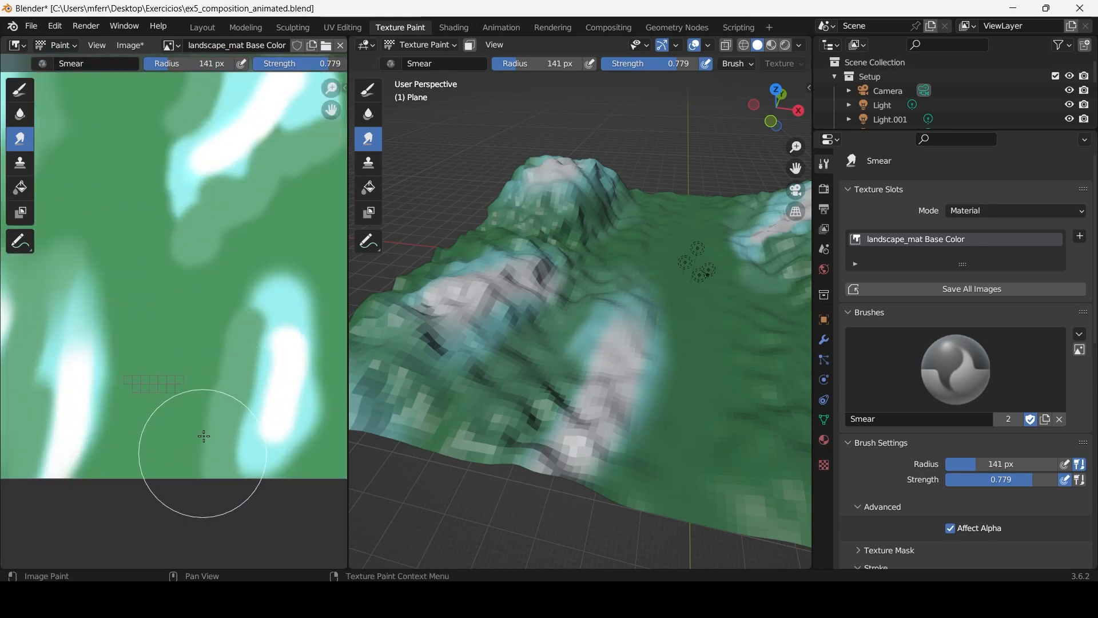
{"action": "mouse_move", "coordinate": [225, 378]}
{"action": "left_mouse_down"}
{"action": "mouse_move", "coordinate": [265, 282]}
{"action": "mouse_move", "coordinate": [282, 286]}
{"action": "left_mouse_up"}
{"action": "middle_click_drag", "start_coordinate": [282, 286], "coordinate": [229, 278]}
{"action": "mouse_move", "coordinate": [223, 318]}
{"action": "left_mouse_down"}
{"action": "mouse_move", "coordinate": [252, 365]}
{"action": "mouse_move", "coordinate": [294, 368]}
{"action": "mouse_move", "coordinate": [246, 404]}
{"action": "mouse_move", "coordinate": [265, 466]}
{"action": "mouse_move", "coordinate": [224, 462]}
{"action": "left_mouse_up"}
{"action": "left_click_drag", "start_coordinate": [213, 415], "coordinate": [300, 461]}
Smear the upper-right snow patch into the surrounding green on the texture image.
{"action": "middle_click_drag", "start_coordinate": [261, 310], "coordinate": [287, 437]}
{"action": "mouse_move", "coordinate": [195, 403]}
{"action": "left_mouse_down"}
{"action": "mouse_move", "coordinate": [210, 354]}
{"action": "mouse_move", "coordinate": [282, 269]}
{"action": "mouse_move", "coordinate": [314, 294]}
{"action": "mouse_move", "coordinate": [300, 314]}
{"action": "left_mouse_up"}
{"action": "middle_click_drag", "start_coordinate": [294, 315], "coordinate": [280, 377]}
{"action": "mouse_move", "coordinate": [289, 284]}
{"action": "left_mouse_down"}
{"action": "mouse_move", "coordinate": [300, 267]}
{"action": "mouse_move", "coordinate": [243, 192]}
{"action": "left_mouse_up"}
{"action": "mouse_move", "coordinate": [162, 262]}
{"action": "left_mouse_down"}
{"action": "mouse_move", "coordinate": [140, 321]}
{"action": "mouse_move", "coordinate": [159, 235]}
{"action": "mouse_move", "coordinate": [233, 260]}
{"action": "mouse_move", "coordinate": [140, 409]}
{"action": "mouse_move", "coordinate": [111, 348]}
{"action": "mouse_move", "coordinate": [179, 387]}
{"action": "mouse_move", "coordinate": [221, 318]}
{"action": "mouse_move", "coordinate": [229, 355]}
{"action": "left_mouse_up"}
{"action": "middle_click_drag", "start_coordinate": [184, 311], "coordinate": [247, 273], "text": "shift"}
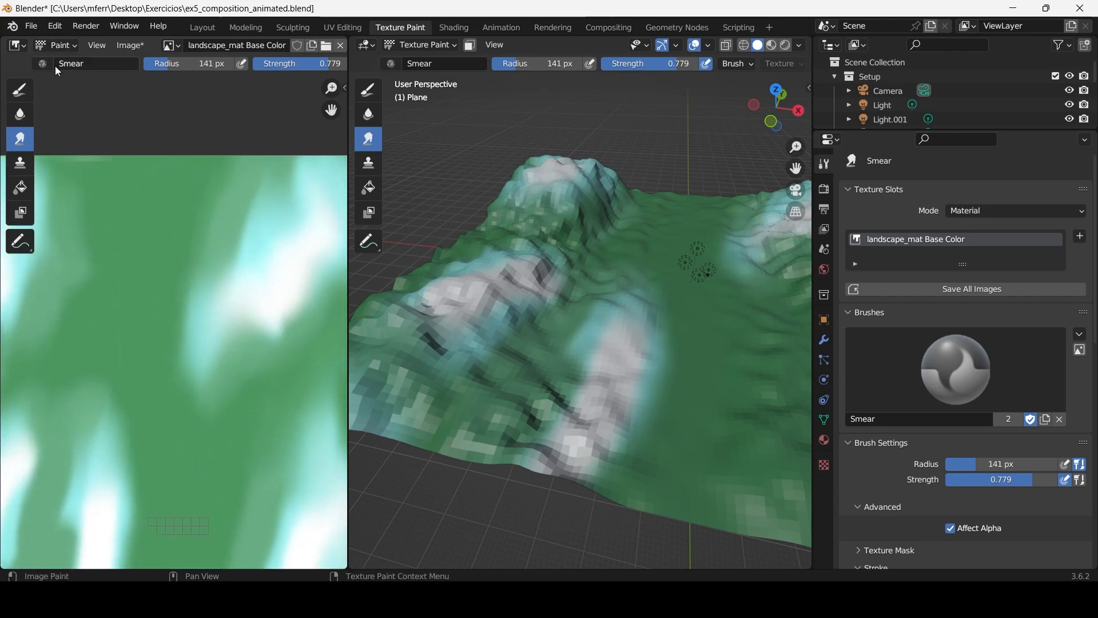
Set the Draw brush colour to brown (hue 0.066, saturation 0.520, value 0.492) and paint a straight vertical road down the texture's middle.
{"action": "left_click", "coordinate": [23, 89]}
{"action": "left_click", "coordinate": [165, 66]}
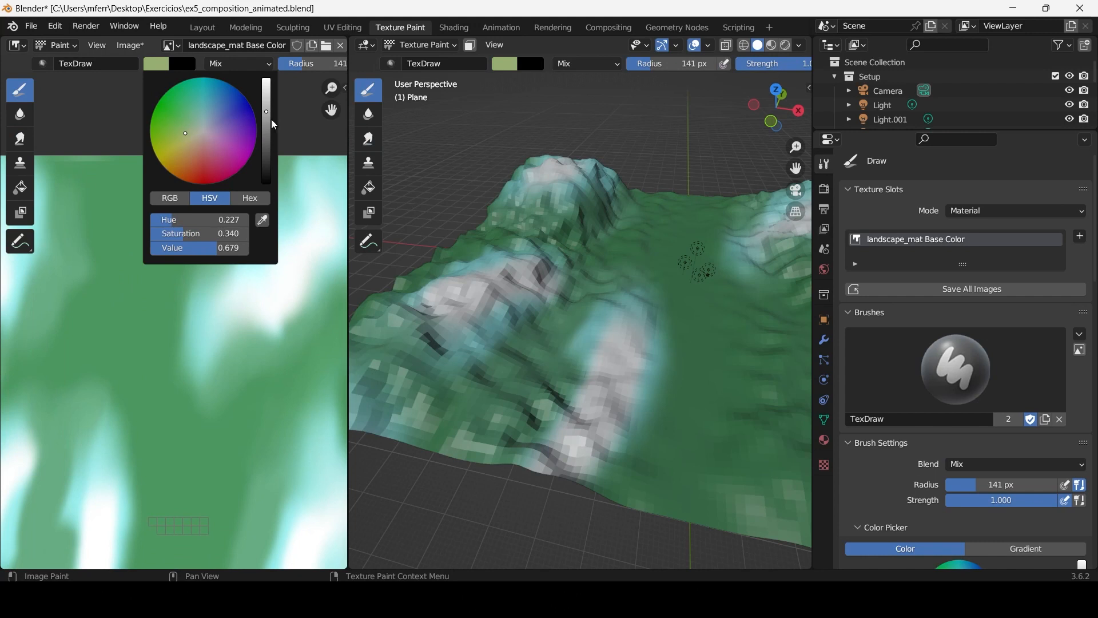
{"action": "left_click_drag", "start_coordinate": [271, 120], "coordinate": [269, 132]}
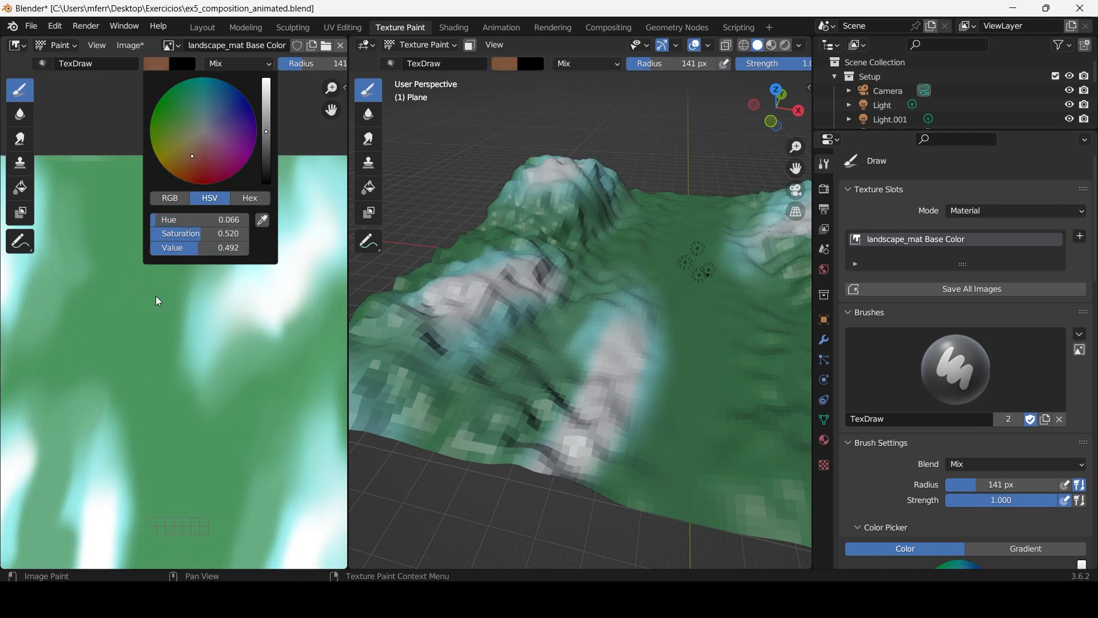
{"action": "scroll", "coordinate": [177, 314], "scroll_direction": "down", "scroll_amount": 3}
{"action": "left_click_drag", "start_coordinate": [177, 196], "coordinate": [177, 515]}
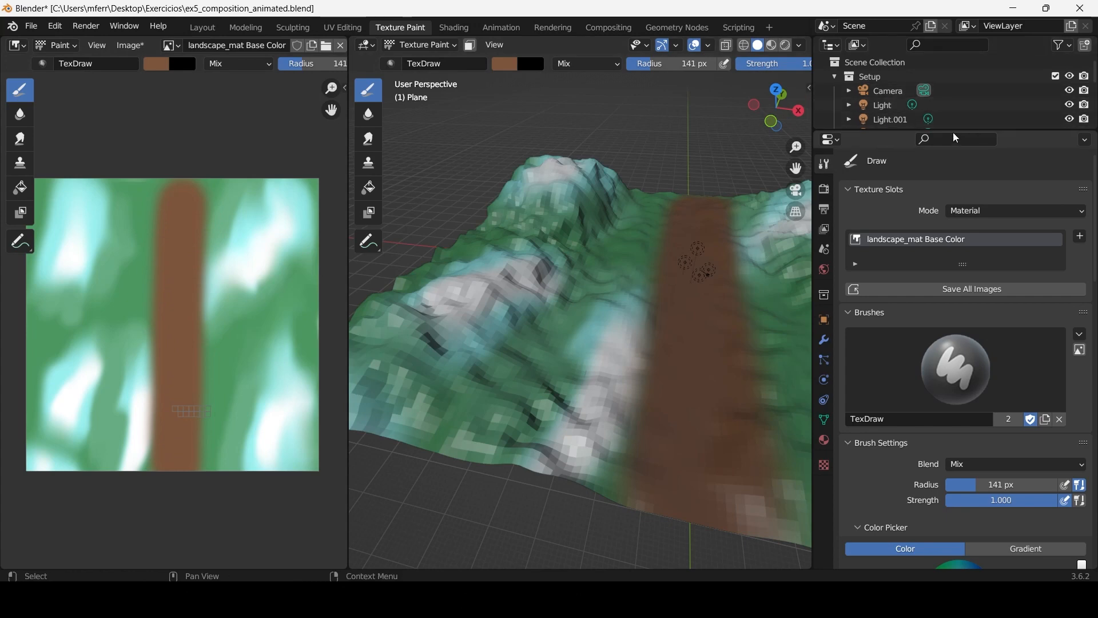
Enlarge the outliner, unhide the Car collection and compare the car's size with the road on the terrain.
{"action": "left_click_drag", "start_coordinate": [956, 133], "coordinate": [957, 265]}
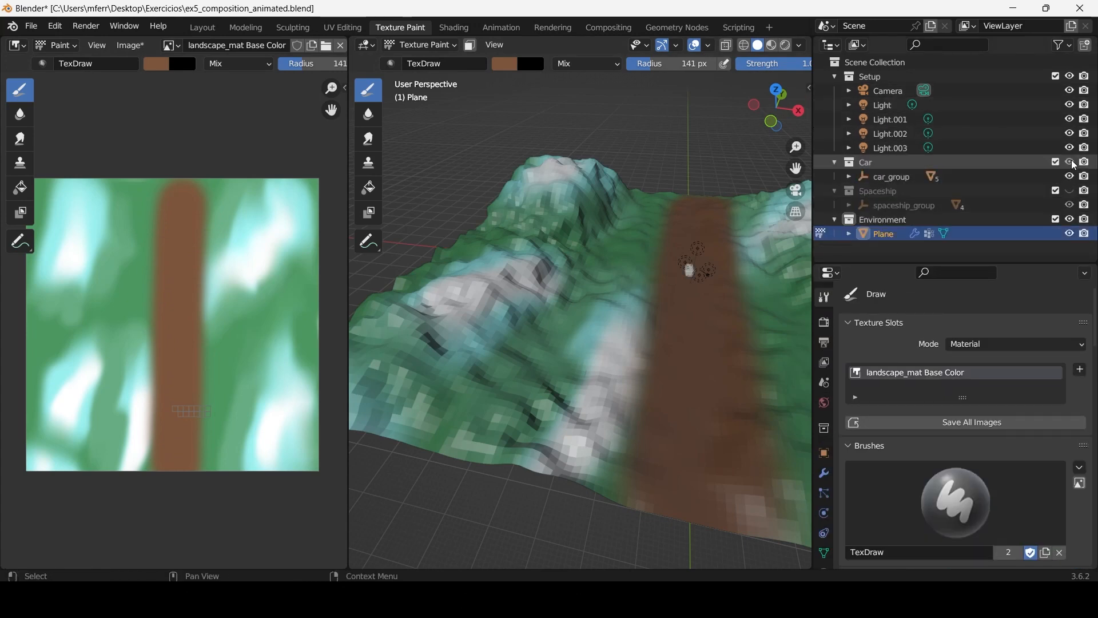
{"action": "scroll", "coordinate": [740, 248], "scroll_direction": "up", "scroll_amount": 2}
{"action": "middle_click_drag", "start_coordinate": [715, 267], "coordinate": [568, 408], "text": "shift"}
{"action": "scroll", "coordinate": [585, 260], "scroll_direction": "up", "scroll_amount": 4}
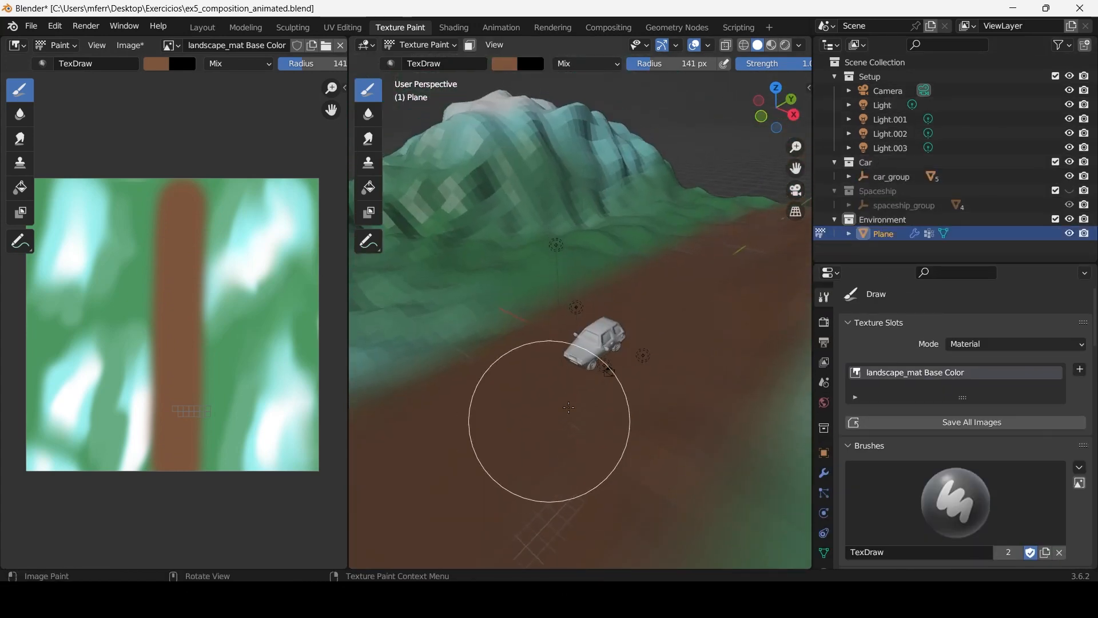
{"action": "scroll", "coordinate": [595, 377], "scroll_direction": "down", "scroll_amount": 3}
{"action": "middle_click_drag", "start_coordinate": [606, 356], "coordinate": [632, 344]}
{"action": "scroll", "coordinate": [181, 287], "scroll_direction": "down", "scroll_amount": 1}
{"action": "scroll", "coordinate": [194, 176], "scroll_direction": "up", "scroll_amount": 1}
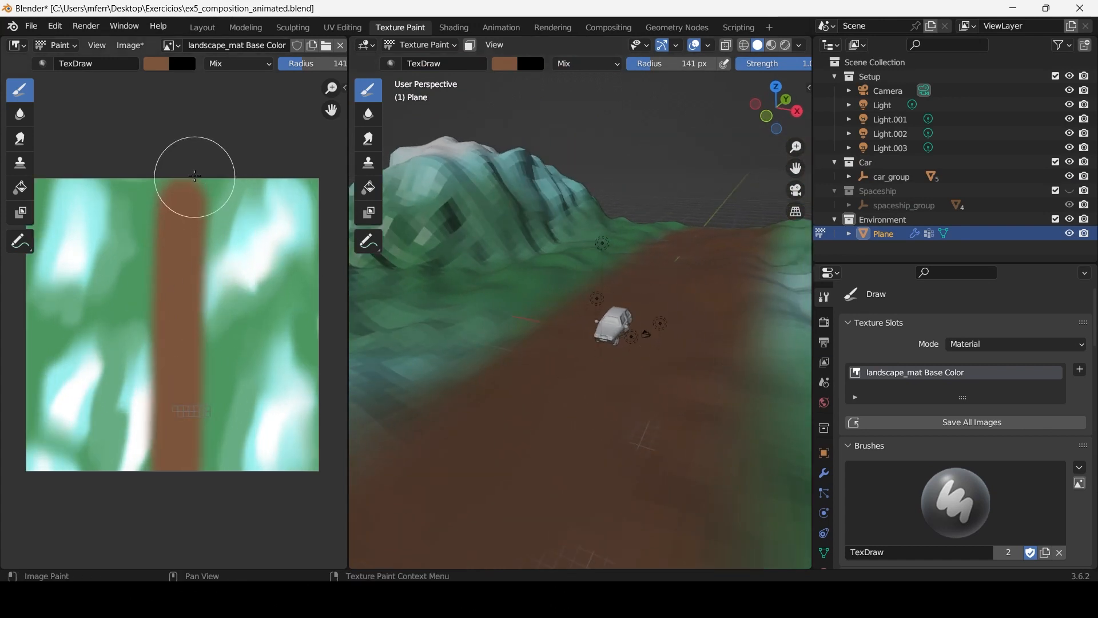
Undo the wide brown road and reduce the brush radius to 97 px.
{"action": "key", "text": "ctrl+z"}
{"action": "key", "text": "f"}
{"action": "left_click", "coordinate": [185, 202]}
Try narrower brown road strokes down the middle of the texture image, undoing each one.
{"action": "left_click_drag", "start_coordinate": [178, 182], "coordinate": [193, 474]}
{"action": "key", "text": "ctrl+z"}
{"action": "left_click_drag", "start_coordinate": [183, 191], "coordinate": [187, 457]}
{"action": "middle_click_drag", "start_coordinate": [669, 340], "coordinate": [695, 364]}
{"action": "key", "text": "ctrl+z"}
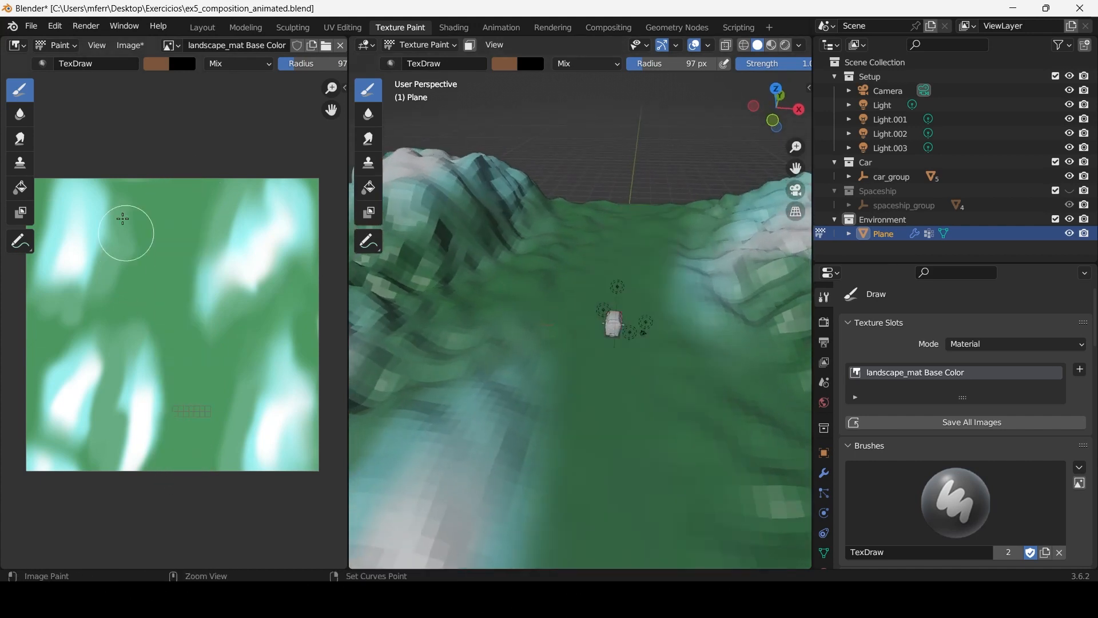
{"action": "left_click_drag", "start_coordinate": [168, 185], "coordinate": [166, 466]}
{"action": "key", "text": "ctrl+z"}
Paint a slightly winding brown road down the full height of the texture's middle and check it on the terrain.
{"action": "mouse_move", "coordinate": [163, 197]}
{"action": "left_mouse_down"}
{"action": "mouse_move", "coordinate": [176, 220]}
{"action": "mouse_move", "coordinate": [172, 426]}
{"action": "left_mouse_up"}
{"action": "left_click_drag", "start_coordinate": [168, 472], "coordinate": [169, 487]}
{"action": "mouse_move", "coordinate": [734, 251]}
{"action": "middle_mouse_down"}
{"action": "mouse_move", "coordinate": [679, 312]}
{"action": "mouse_move", "coordinate": [654, 210]}
{"action": "mouse_move", "coordinate": [694, 169]}
{"action": "mouse_move", "coordinate": [675, 252]}
{"action": "middle_mouse_up"}
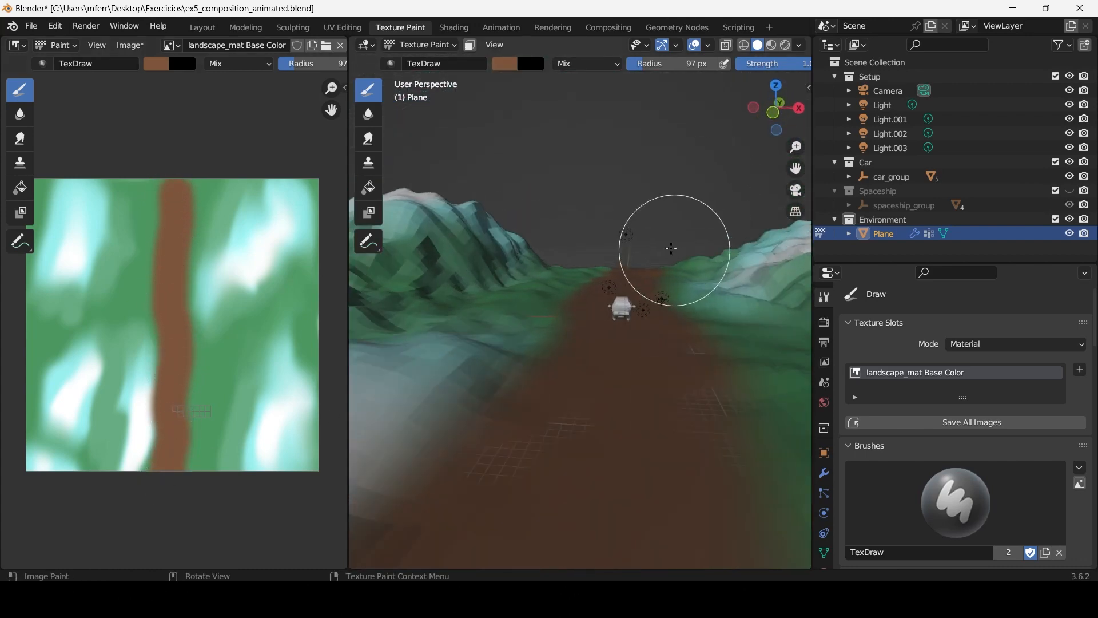
Change the brush colour from brown to a lighter ochre for the road's centre.
{"action": "scroll", "coordinate": [150, 249], "scroll_direction": "up", "scroll_amount": 3}
{"action": "middle_click_drag", "start_coordinate": [150, 249], "coordinate": [153, 298]}
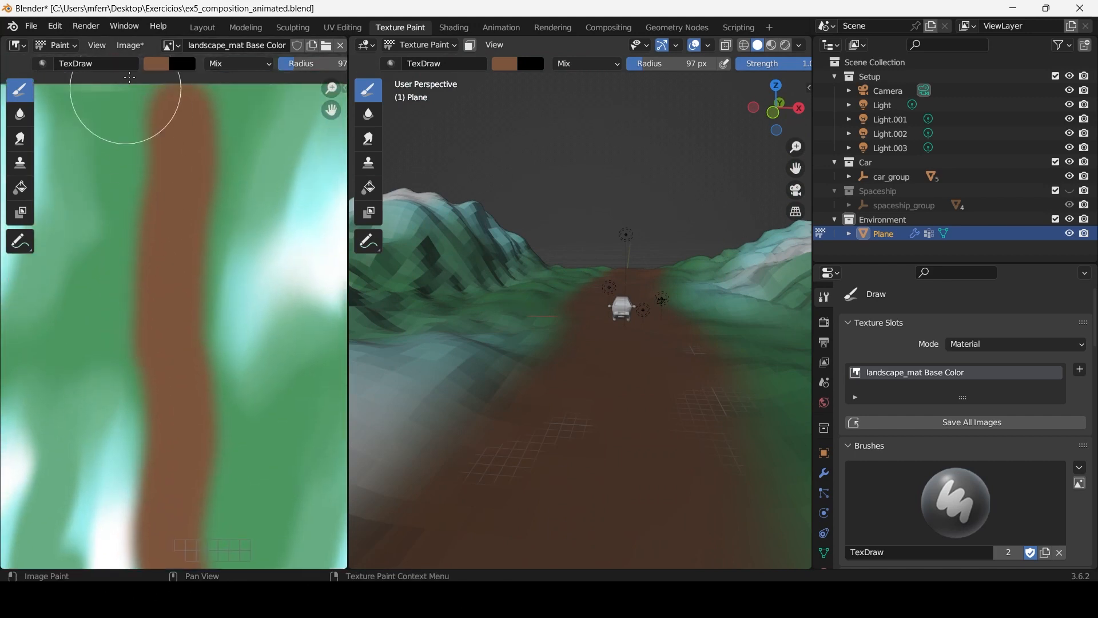
{"action": "left_click", "coordinate": [159, 66]}
{"action": "left_click_drag", "start_coordinate": [265, 131], "coordinate": [263, 104]}
{"action": "left_click_drag", "start_coordinate": [194, 151], "coordinate": [186, 162]}
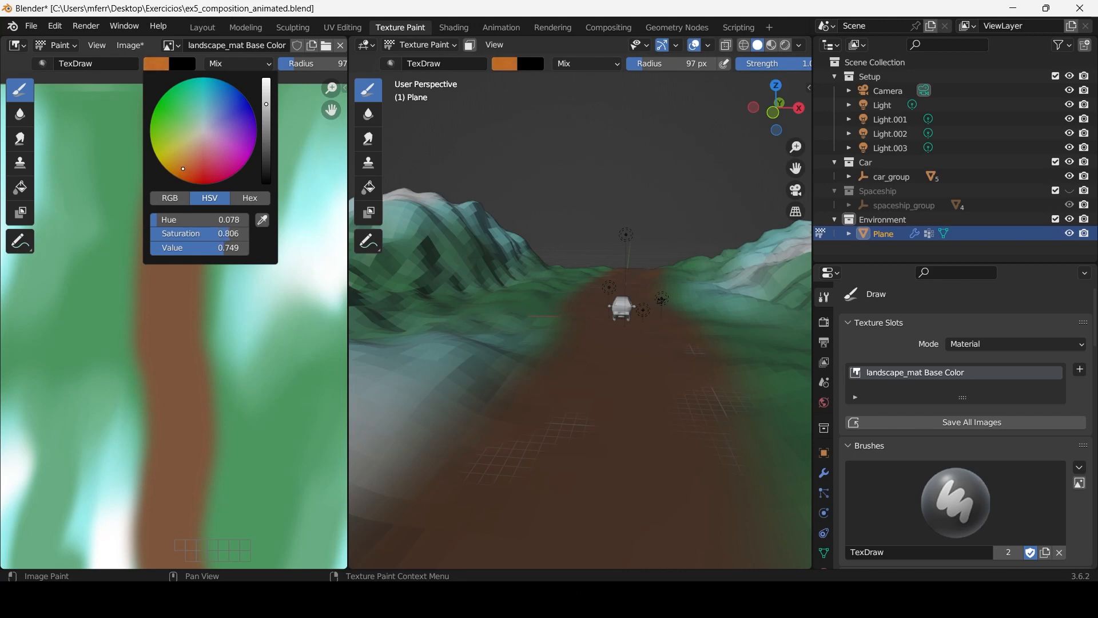
{"action": "left_click_drag", "start_coordinate": [266, 106], "coordinate": [266, 115]}
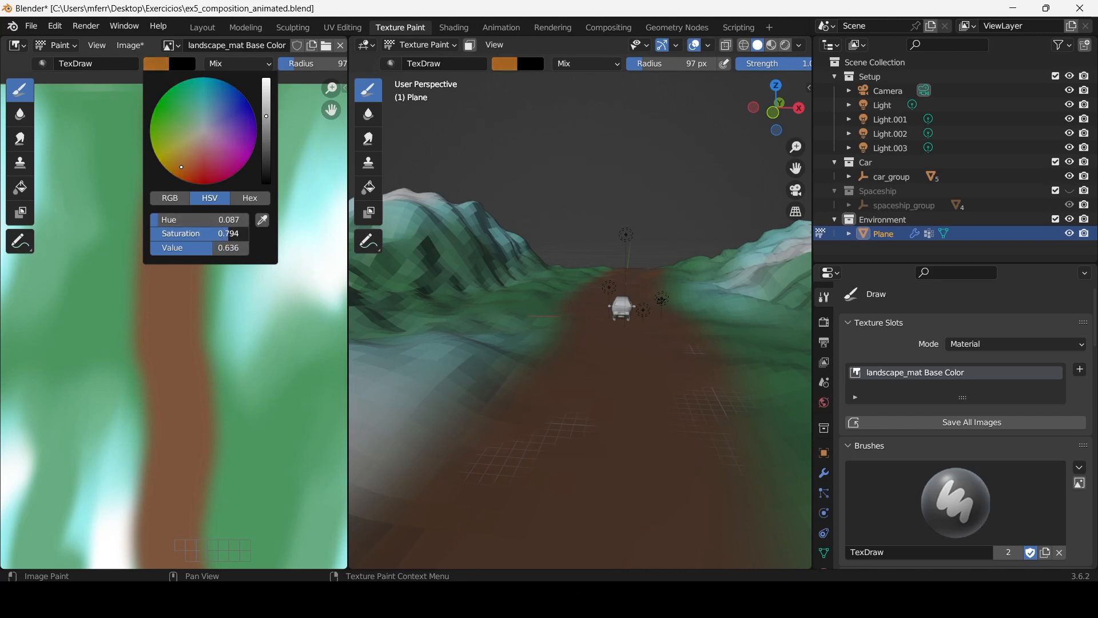
Try an ochre stroke along the road's centre with a 43 px brush and undo it.
{"action": "key", "text": "f"}
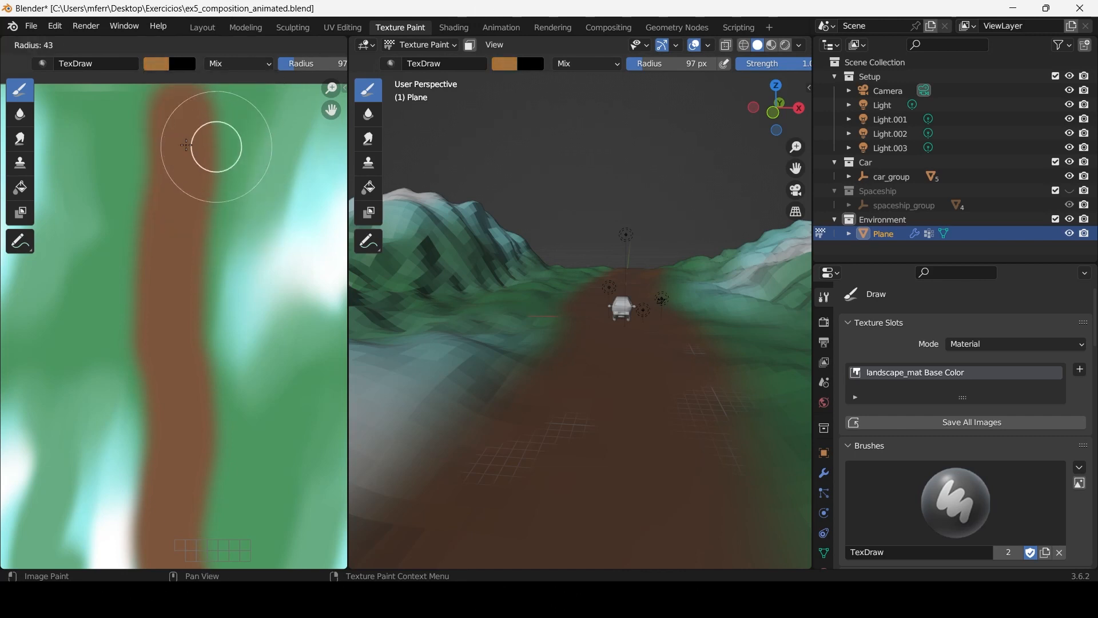
{"action": "left_click", "coordinate": [186, 145]}
{"action": "left_click_drag", "start_coordinate": [181, 119], "coordinate": [180, 266]}
{"action": "key", "text": "ctrl+z"}
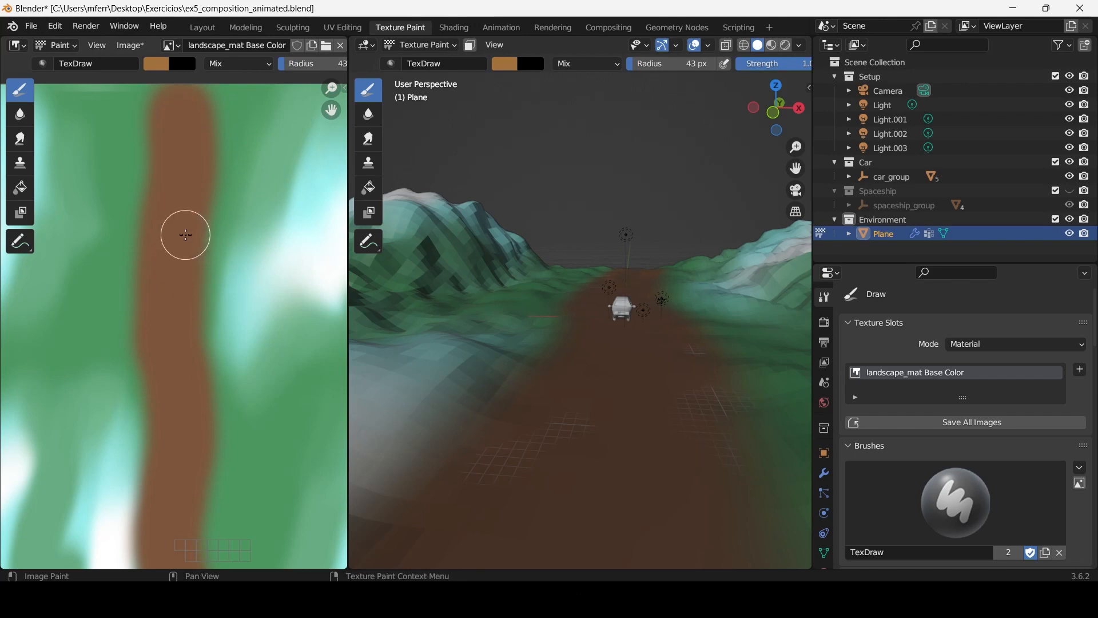
Reduce the brush radius to 29 px and paint an ochre stripe along the whole length of the brown road.
{"action": "key", "text": "bracketleft"}
{"action": "key", "text": "bracketleft"}
{"action": "key", "text": "bracketleft"}
{"action": "key", "text": "bracketleft"}
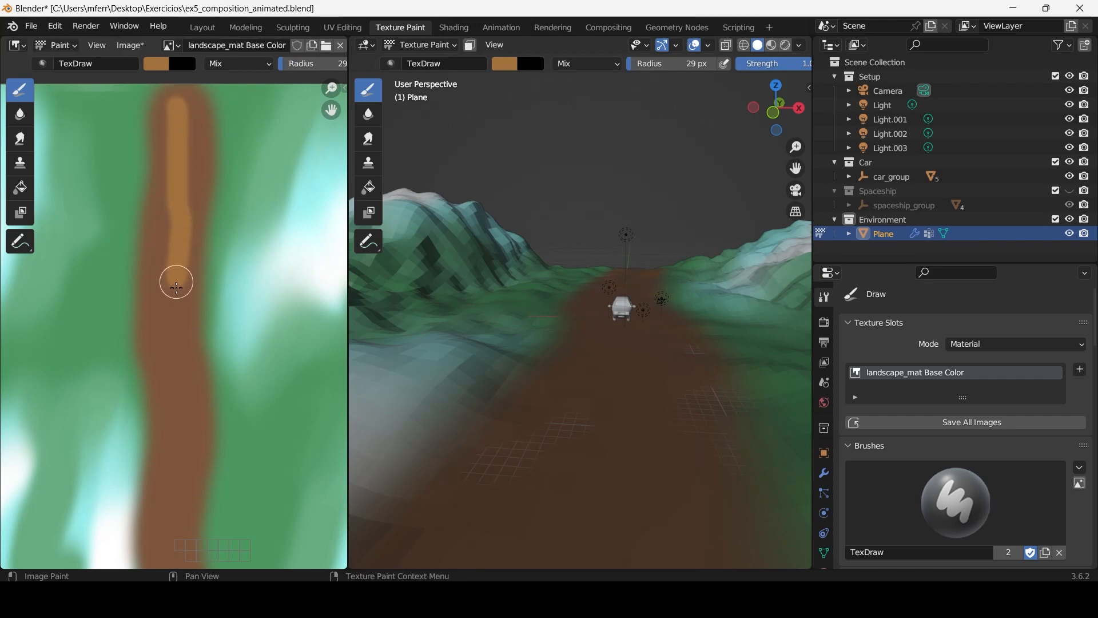
{"action": "mouse_move", "coordinate": [177, 471]}
{"action": "middle_mouse_down"}
{"action": "mouse_move", "coordinate": [189, 287]}
{"action": "mouse_move", "coordinate": [170, 286]}
{"action": "middle_mouse_up"}
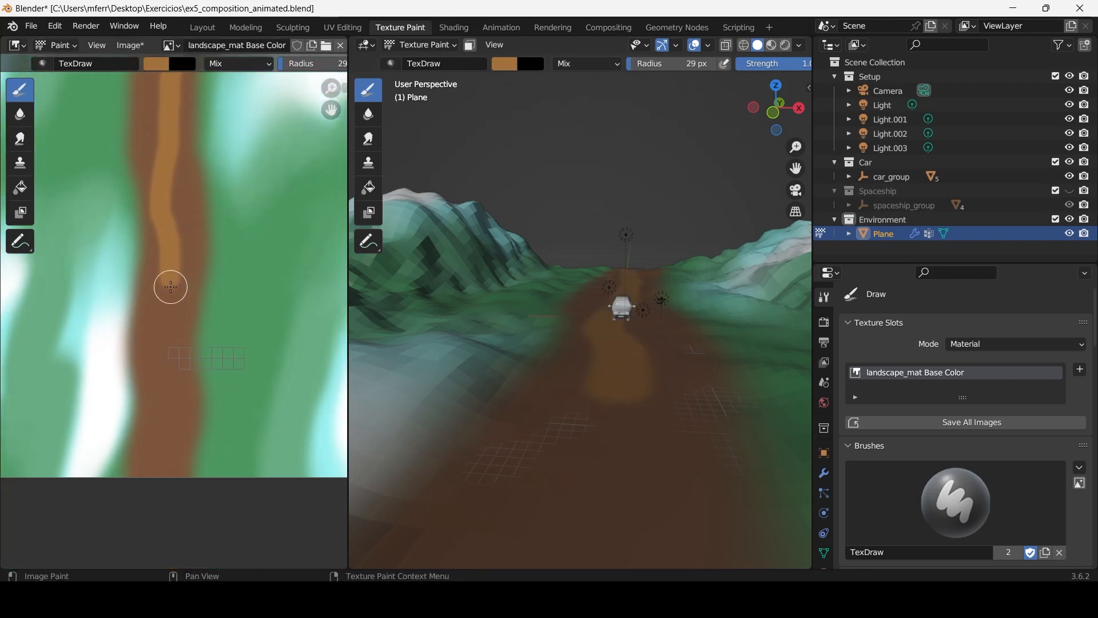
{"action": "left_click_drag", "start_coordinate": [155, 416], "coordinate": [152, 475]}
{"action": "middle_click_drag", "start_coordinate": [161, 174], "coordinate": [175, 379]}
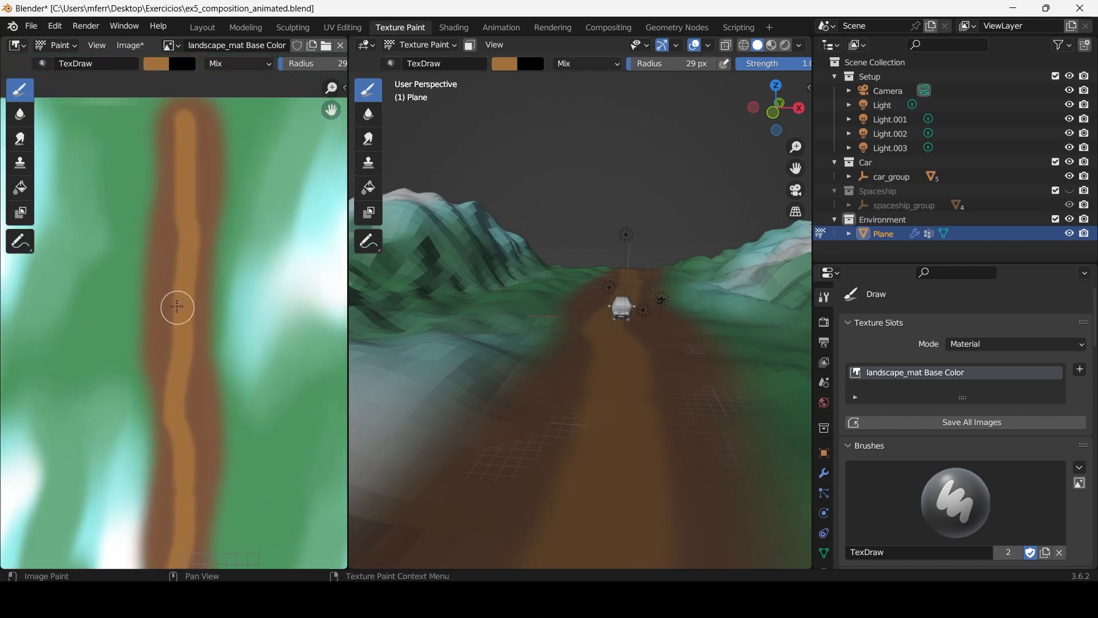
Smear the ochre stripe and brown edges along the upper part of the road with a 113 px Smear brush.
{"action": "left_click", "coordinate": [20, 138]}
{"action": "key", "text": "f"}
{"action": "left_click", "coordinate": [247, 351]}
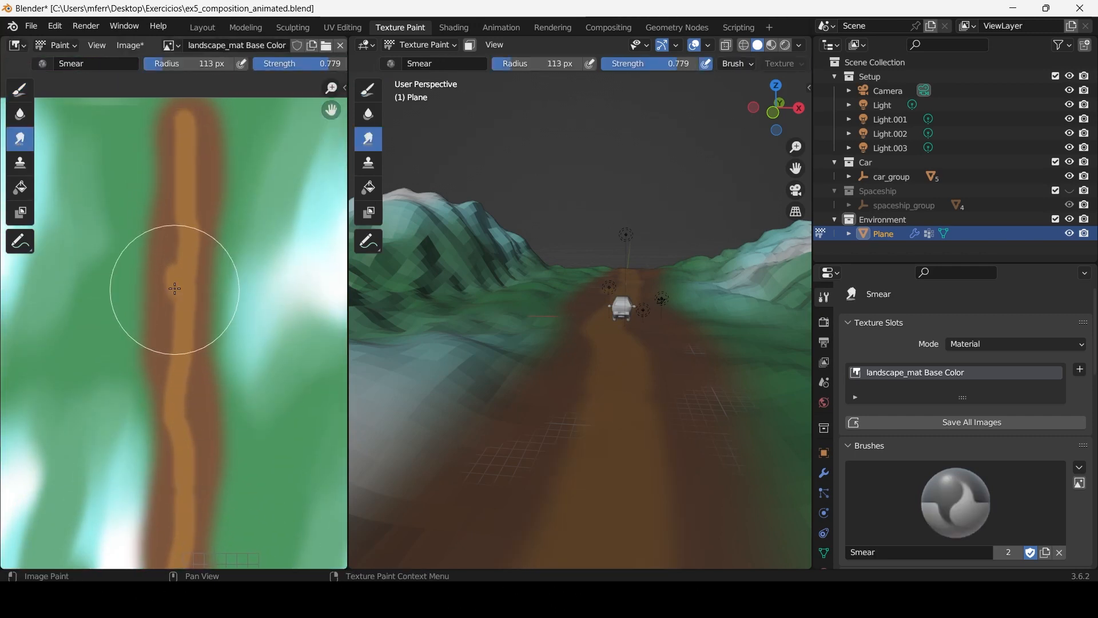
{"action": "mouse_move", "coordinate": [175, 287]}
{"action": "left_mouse_down"}
{"action": "mouse_move", "coordinate": [177, 112]}
{"action": "mouse_move", "coordinate": [229, 105]}
{"action": "left_mouse_up"}
{"action": "left_click_drag", "start_coordinate": [156, 251], "coordinate": [130, 171]}
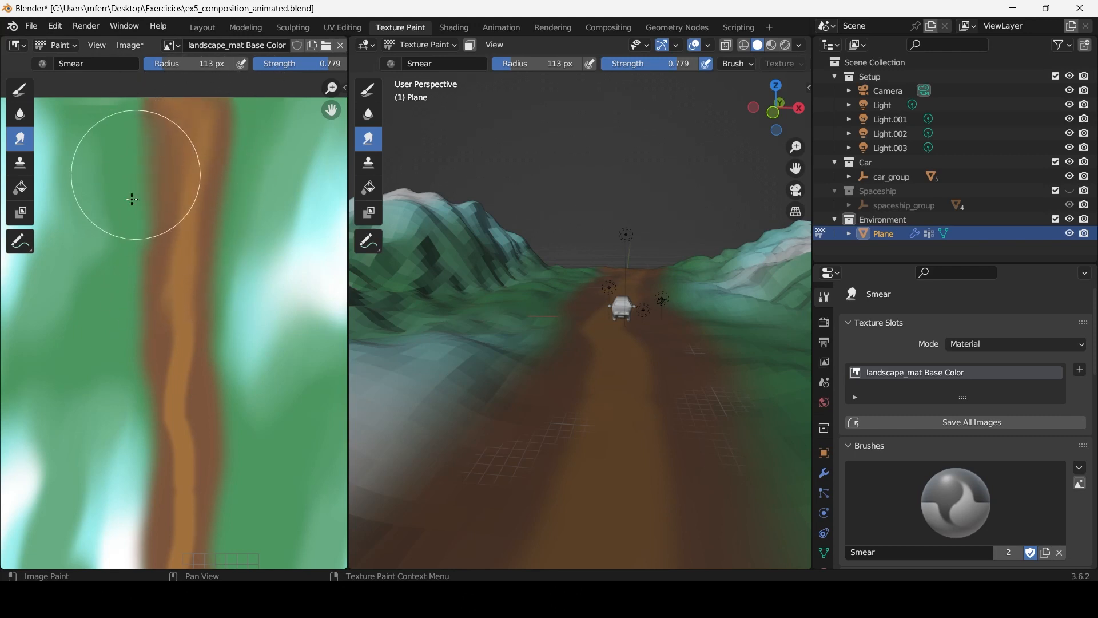
{"action": "left_click_drag", "start_coordinate": [204, 219], "coordinate": [208, 225]}
{"action": "mouse_move", "coordinate": [215, 266]}
{"action": "left_mouse_down"}
{"action": "mouse_move", "coordinate": [237, 295]}
{"action": "mouse_move", "coordinate": [223, 476]}
{"action": "left_mouse_up"}
Smear the ochre stripe and road edges along the lower part of the road down to the texture's bottom edge.
{"action": "middle_click_drag", "start_coordinate": [200, 373], "coordinate": [182, 270], "text": "shift"}
{"action": "mouse_move", "coordinate": [182, 270]}
{"action": "left_mouse_down"}
{"action": "mouse_move", "coordinate": [160, 277]}
{"action": "mouse_move", "coordinate": [179, 301]}
{"action": "mouse_move", "coordinate": [183, 340]}
{"action": "mouse_move", "coordinate": [190, 243]}
{"action": "mouse_move", "coordinate": [182, 289]}
{"action": "left_mouse_up"}
{"action": "middle_click_drag", "start_coordinate": [199, 393], "coordinate": [208, 287]}
{"action": "mouse_move", "coordinate": [207, 317]}
{"action": "left_mouse_down"}
{"action": "mouse_move", "coordinate": [233, 314]}
{"action": "mouse_move", "coordinate": [229, 327]}
{"action": "left_mouse_up"}
{"action": "left_click_drag", "start_coordinate": [149, 264], "coordinate": [142, 209]}
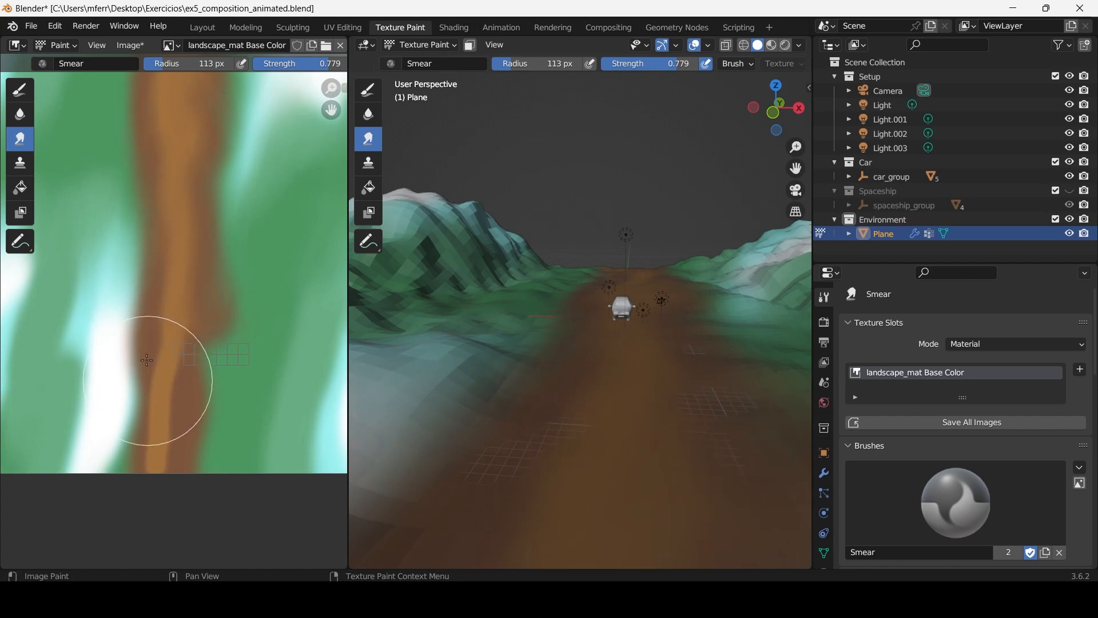
{"action": "mouse_move", "coordinate": [147, 359]}
{"action": "left_mouse_down"}
{"action": "mouse_move", "coordinate": [177, 424]}
{"action": "mouse_move", "coordinate": [196, 376]}
{"action": "mouse_move", "coordinate": [234, 475]}
{"action": "mouse_move", "coordinate": [164, 441]}
{"action": "mouse_move", "coordinate": [164, 331]}
{"action": "mouse_move", "coordinate": [191, 319]}
{"action": "left_mouse_up"}
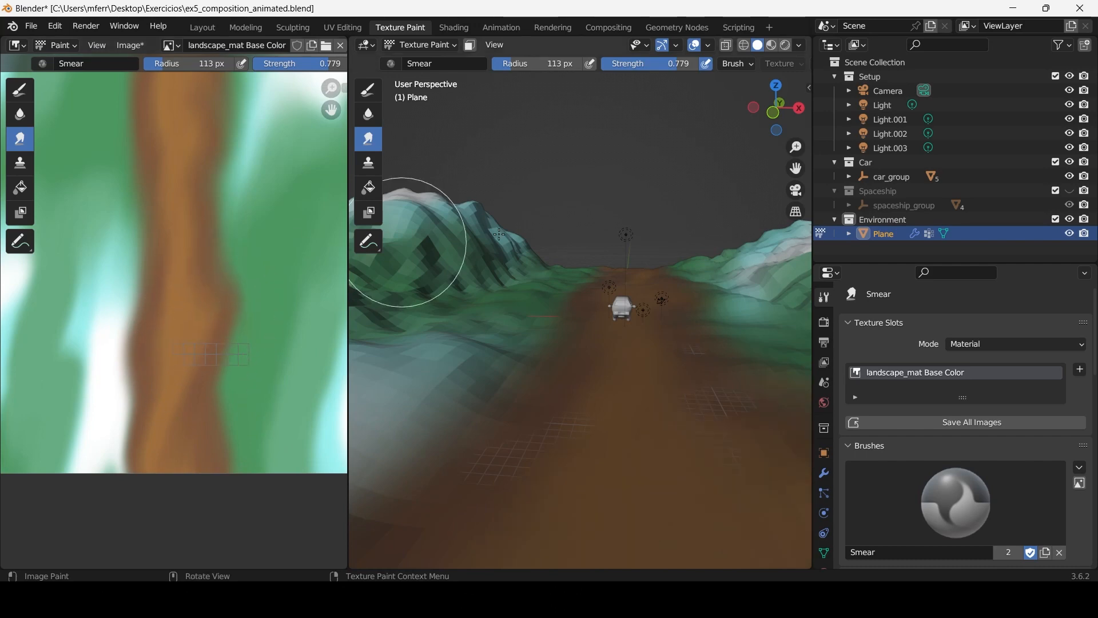
Switch the 3D viewport to rendered shading and examine the lit car on the painted road.
{"action": "mouse_move", "coordinate": [498, 234]}
{"action": "middle_mouse_down"}
{"action": "mouse_move", "coordinate": [608, 290]}
{"action": "mouse_move", "coordinate": [650, 245]}
{"action": "mouse_move", "coordinate": [672, 197]}
{"action": "mouse_move", "coordinate": [588, 336]}
{"action": "mouse_move", "coordinate": [675, 331]}
{"action": "middle_mouse_up"}
{"action": "left_click", "coordinate": [786, 45]}
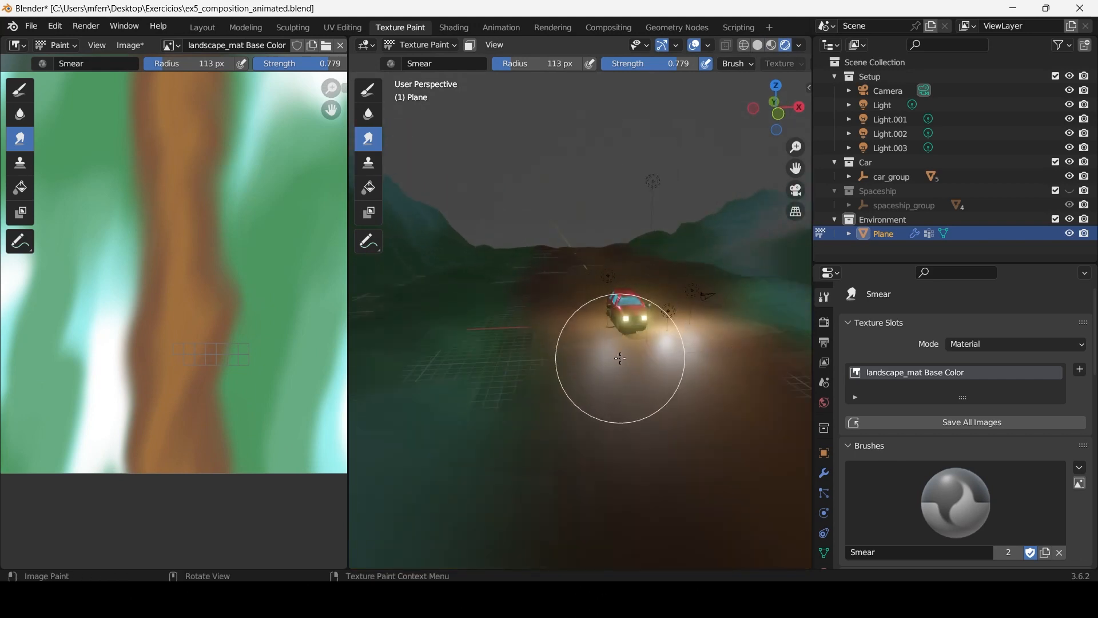
{"action": "middle_click_drag", "start_coordinate": [621, 358], "coordinate": [522, 319]}
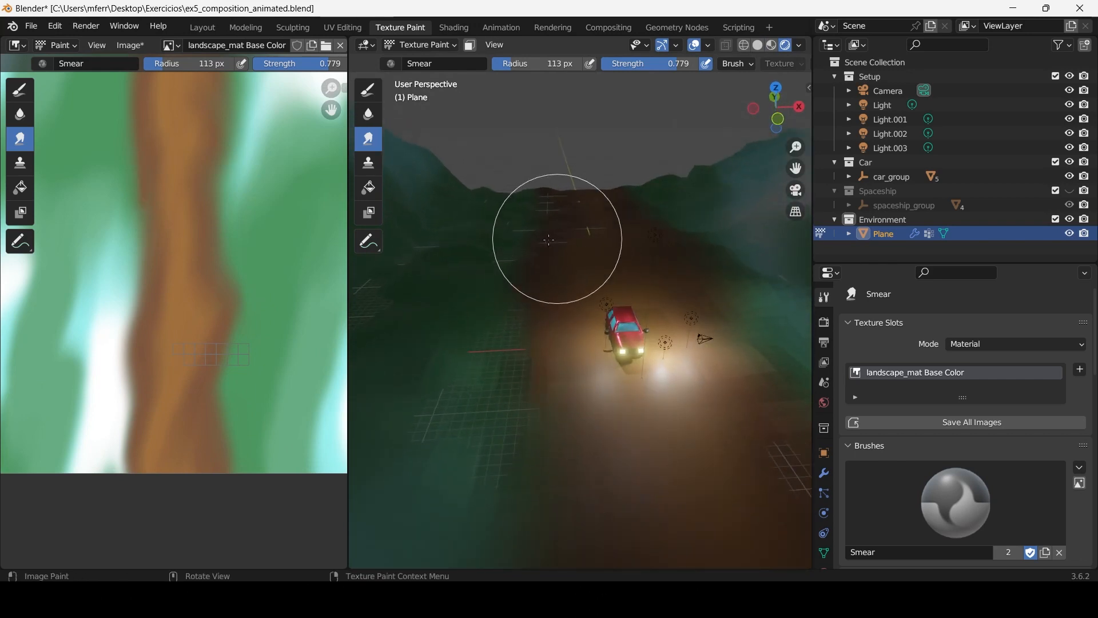
{"action": "scroll", "coordinate": [608, 289], "scroll_direction": "up", "scroll_amount": 3}
Set the strength of the terrain's Displace_relevos modifier to 7.6.
{"action": "left_click", "coordinate": [825, 473]}
{"action": "middle_click_drag", "start_coordinate": [715, 441], "coordinate": [679, 364]}
{"action": "left_click", "coordinate": [848, 362]}
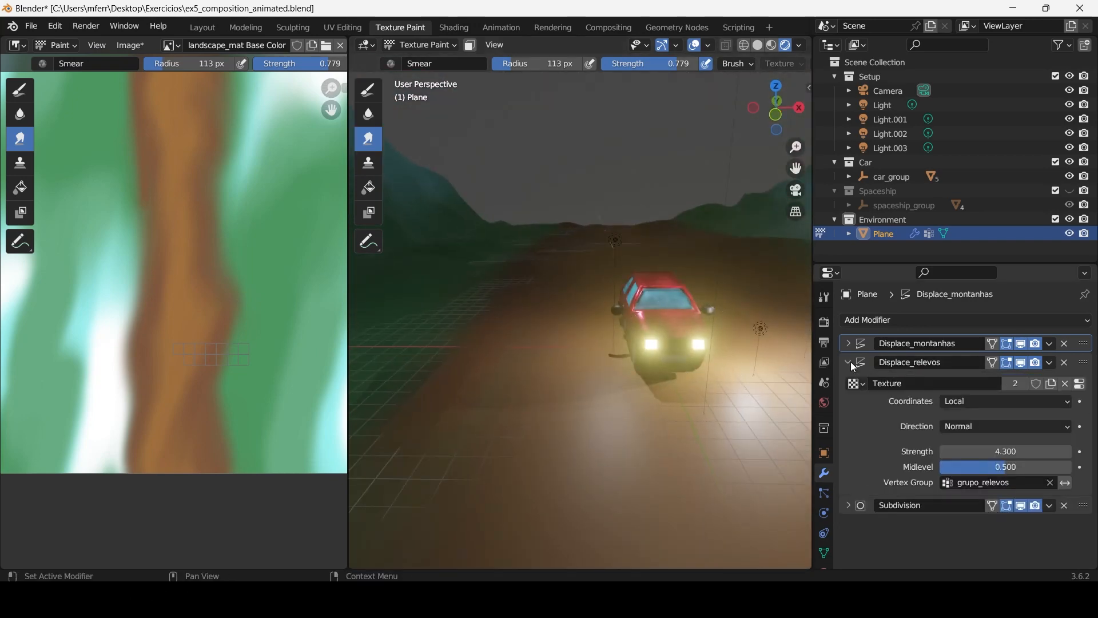
{"action": "left_click_drag", "start_coordinate": [1005, 452], "coordinate": [967, 452]}
Check the stronger relief across the whole terrain and switch to the Layout workspace.
{"action": "scroll", "coordinate": [568, 331], "scroll_direction": "down", "scroll_amount": 5}
{"action": "middle_click_drag", "start_coordinate": [590, 306], "coordinate": [605, 257]}
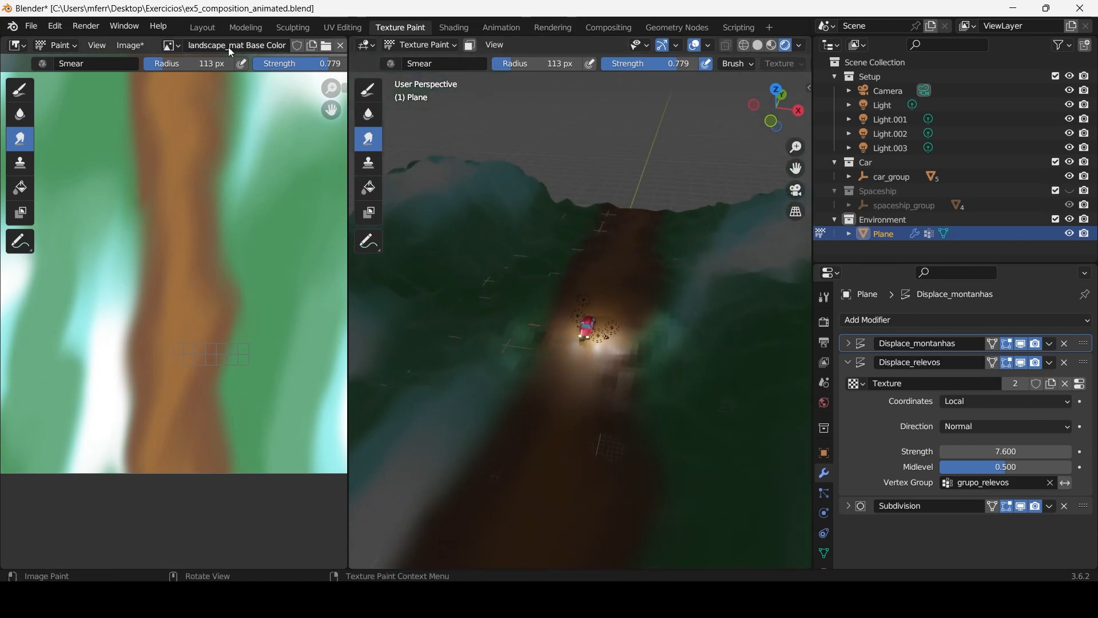
{"action": "left_click", "coordinate": [202, 28]}
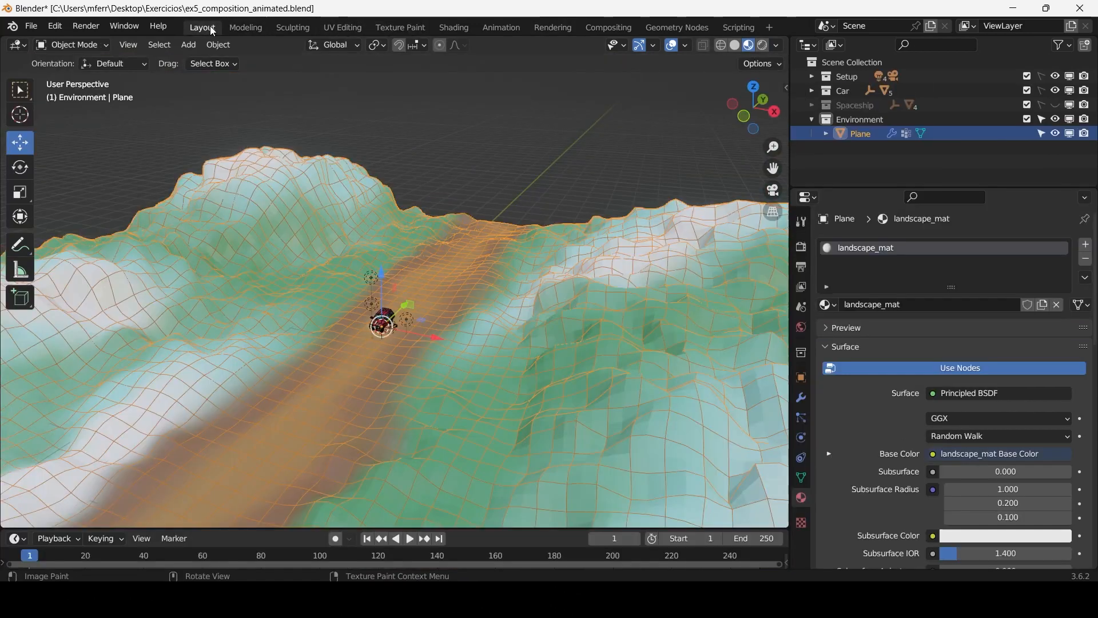
Switch the terrain plane to Weight Paint mode and make the grupo_relevos vertex group active.
{"action": "middle_click_drag", "start_coordinate": [529, 329], "coordinate": [509, 344]}
{"action": "left_click", "coordinate": [72, 45]}
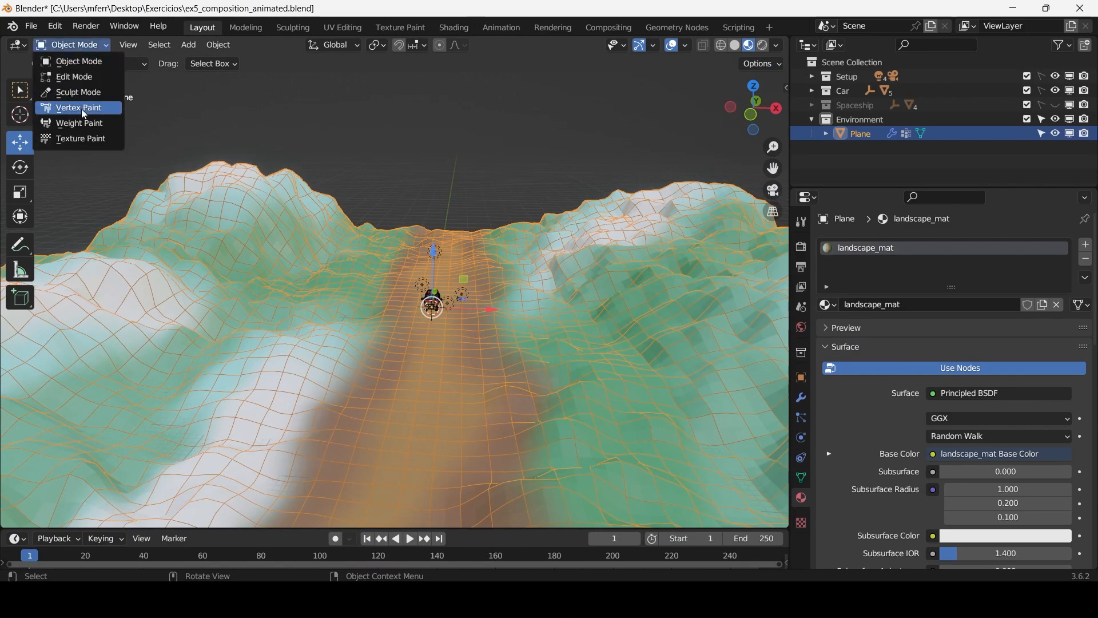
{"action": "left_click", "coordinate": [73, 123]}
{"action": "middle_click_drag", "start_coordinate": [465, 235], "coordinate": [466, 251]}
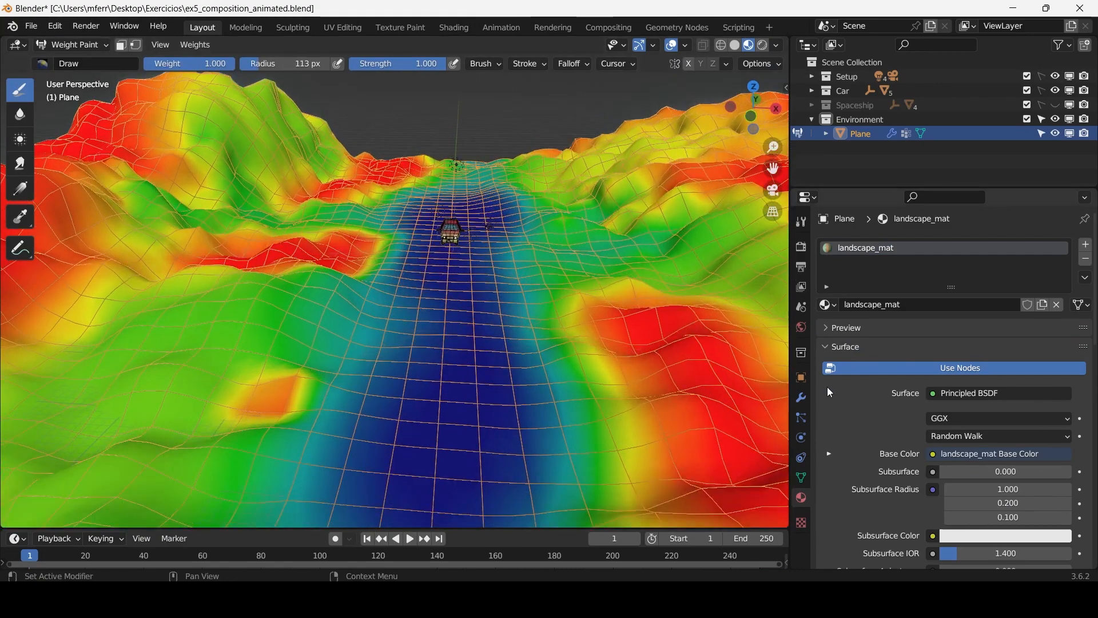
{"action": "left_click", "coordinate": [802, 476]}
{"action": "left_click", "coordinate": [908, 307]}
{"action": "left_click", "coordinate": [904, 292]}
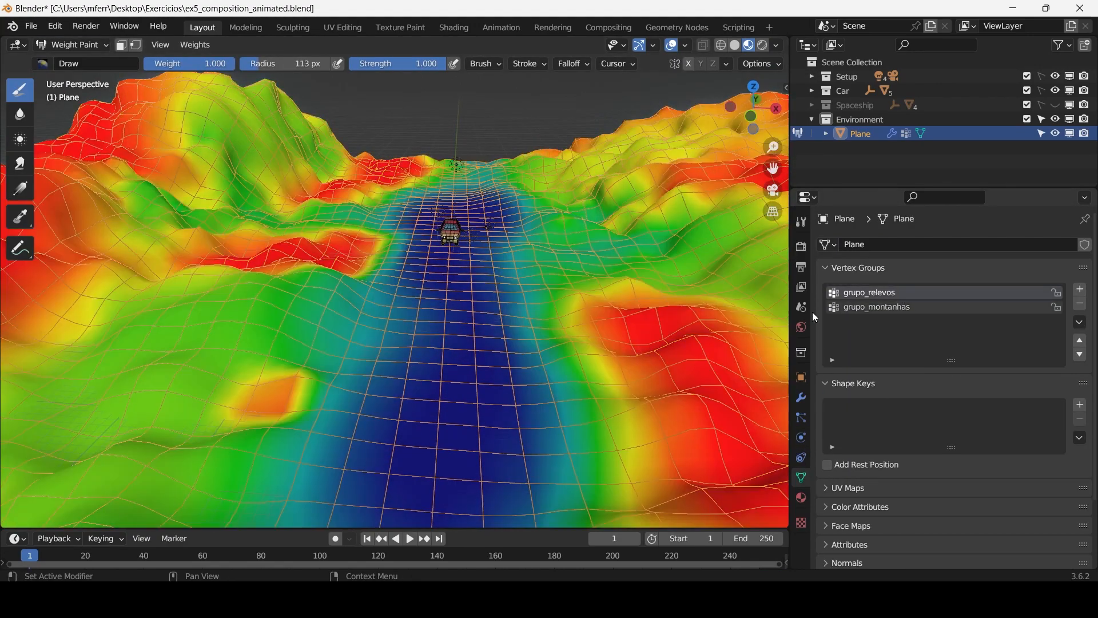
Paint patches of weight 1.000 in grupo_relevos along the road's edge beside the car.
{"action": "middle_click_drag", "start_coordinate": [394, 275], "coordinate": [397, 330]}
{"action": "scroll", "coordinate": [397, 330], "scroll_direction": "up", "scroll_amount": 3}
{"action": "mouse_move", "coordinate": [401, 246]}
{"action": "left_mouse_down"}
{"action": "mouse_move", "coordinate": [405, 235]}
{"action": "mouse_move", "coordinate": [441, 264]}
{"action": "left_mouse_up"}
{"action": "mouse_move", "coordinate": [443, 267]}
{"action": "middle_mouse_down"}
{"action": "mouse_move", "coordinate": [431, 194]}
{"action": "mouse_move", "coordinate": [428, 224]}
{"action": "middle_mouse_up"}
{"action": "left_click_drag", "start_coordinate": [428, 224], "coordinate": [408, 284]}
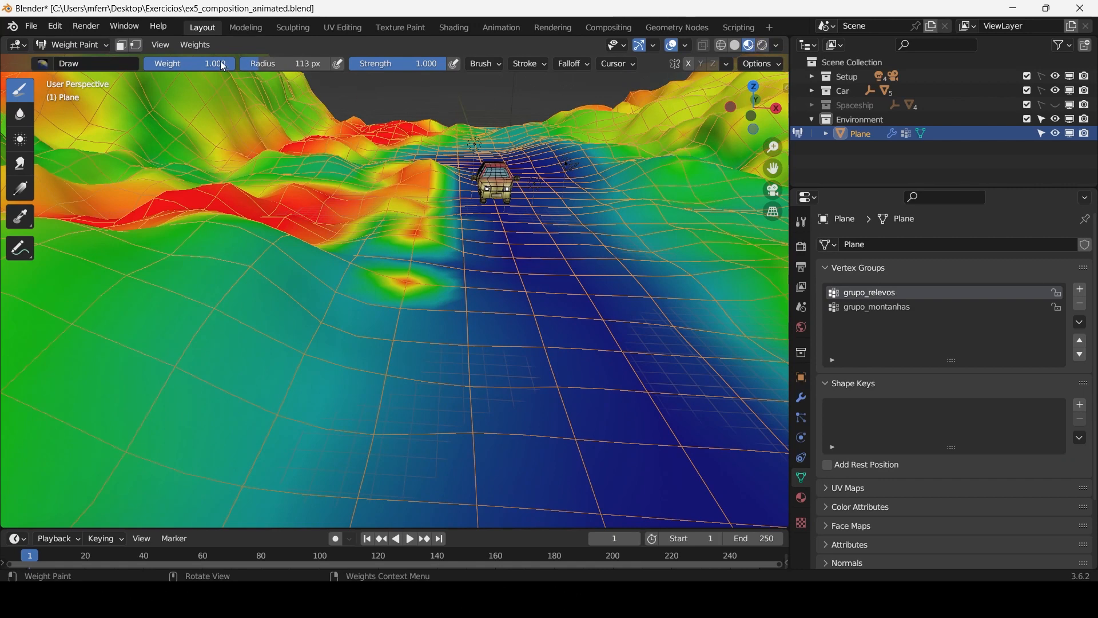
Open a second window with rendered shading in Object Mode and examine the lit car on the terrain.
{"action": "left_click", "coordinate": [138, 28]}
{"action": "left_click", "coordinate": [141, 38]}
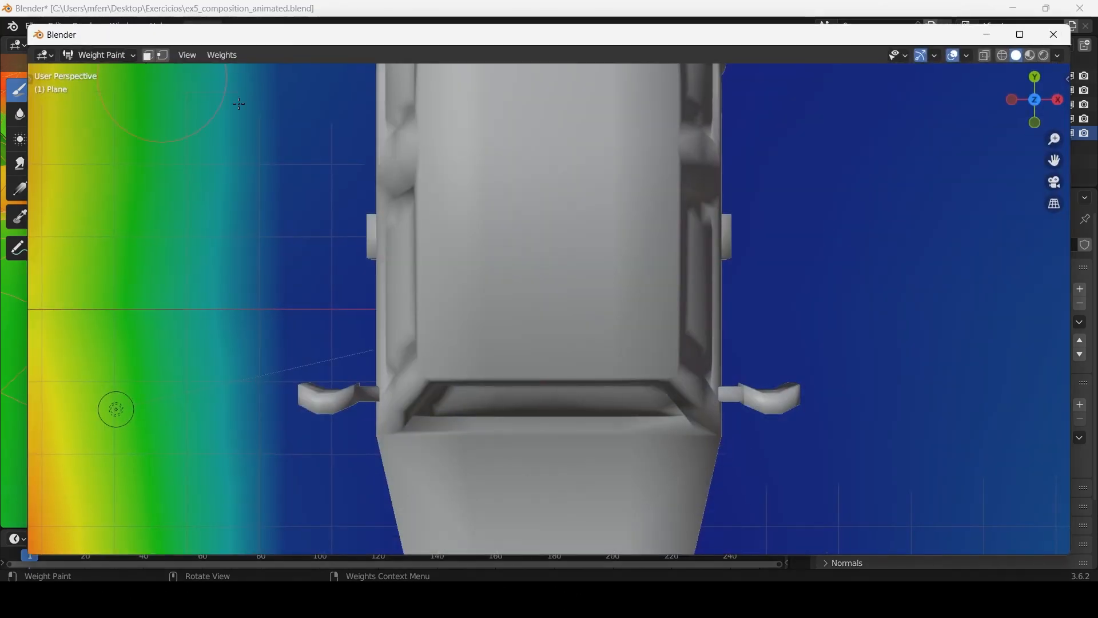
{"action": "left_click", "coordinate": [1043, 52]}
{"action": "scroll", "coordinate": [549, 309], "scroll_direction": "down", "scroll_amount": 5}
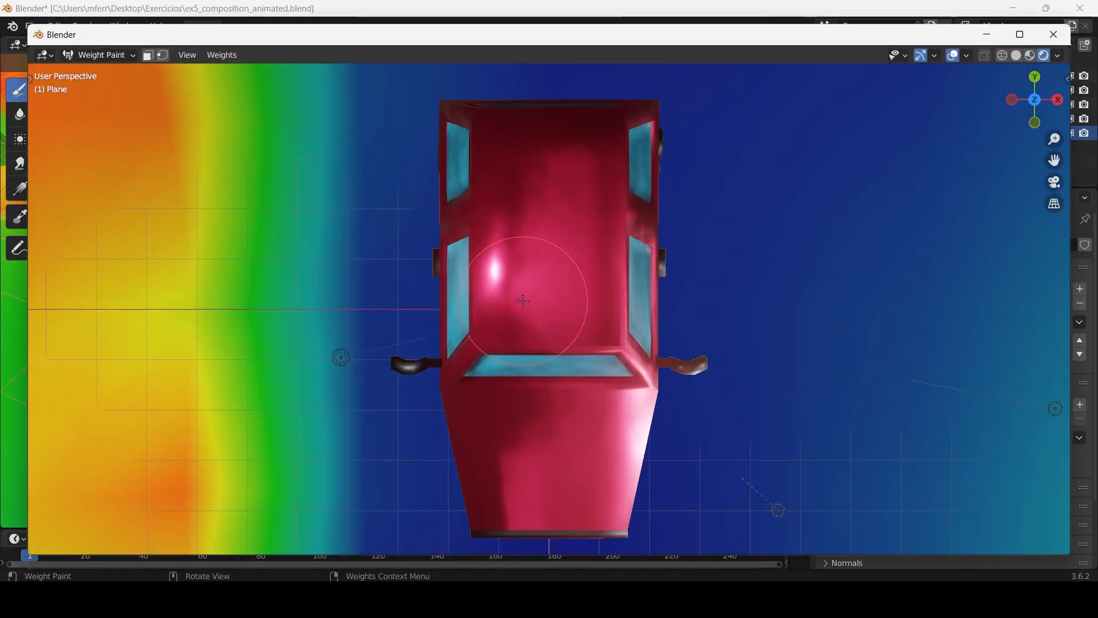
{"action": "left_click", "coordinate": [98, 55]}
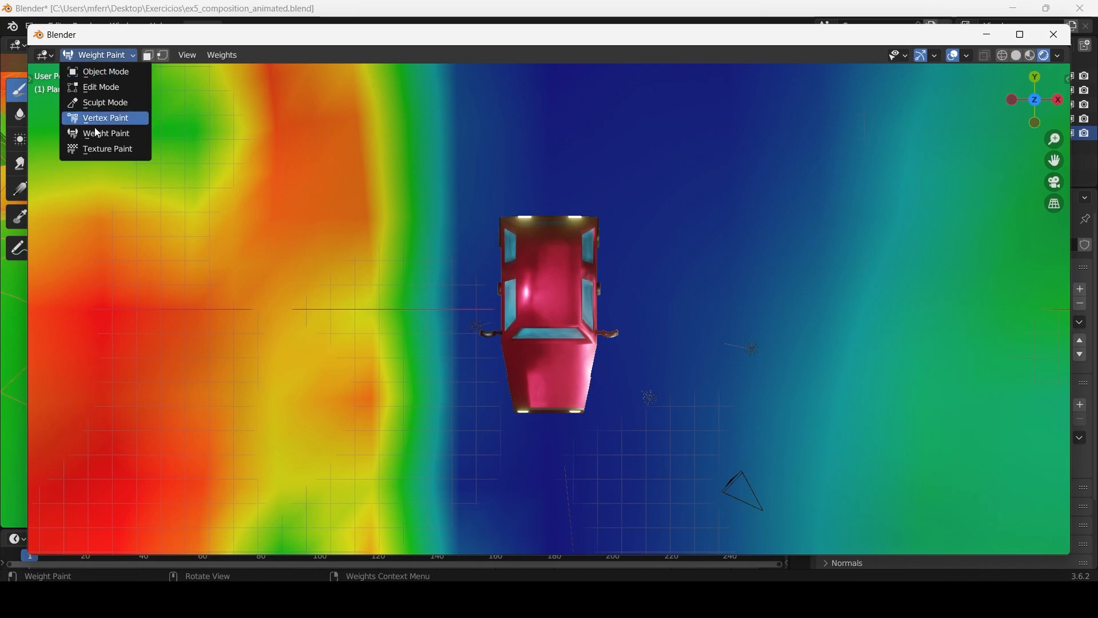
{"action": "left_click", "coordinate": [100, 72]}
{"action": "middle_click_drag", "start_coordinate": [515, 258], "coordinate": [571, 183]}
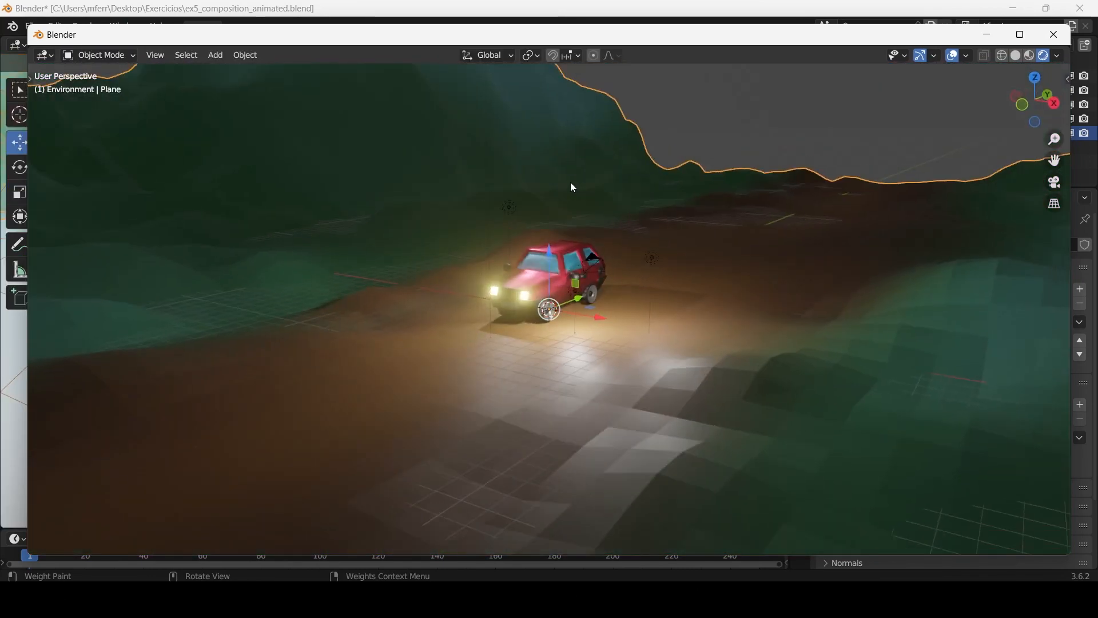
Try the shrunken second window as a preview while returning the terrain to Weight Paint mode, and close it.
{"action": "left_click_drag", "start_coordinate": [30, 25], "coordinate": [85, 77]}
{"action": "middle_click_drag", "start_coordinate": [503, 286], "coordinate": [592, 349]}
{"action": "scroll", "coordinate": [427, 358], "scroll_direction": "down", "scroll_amount": 4}
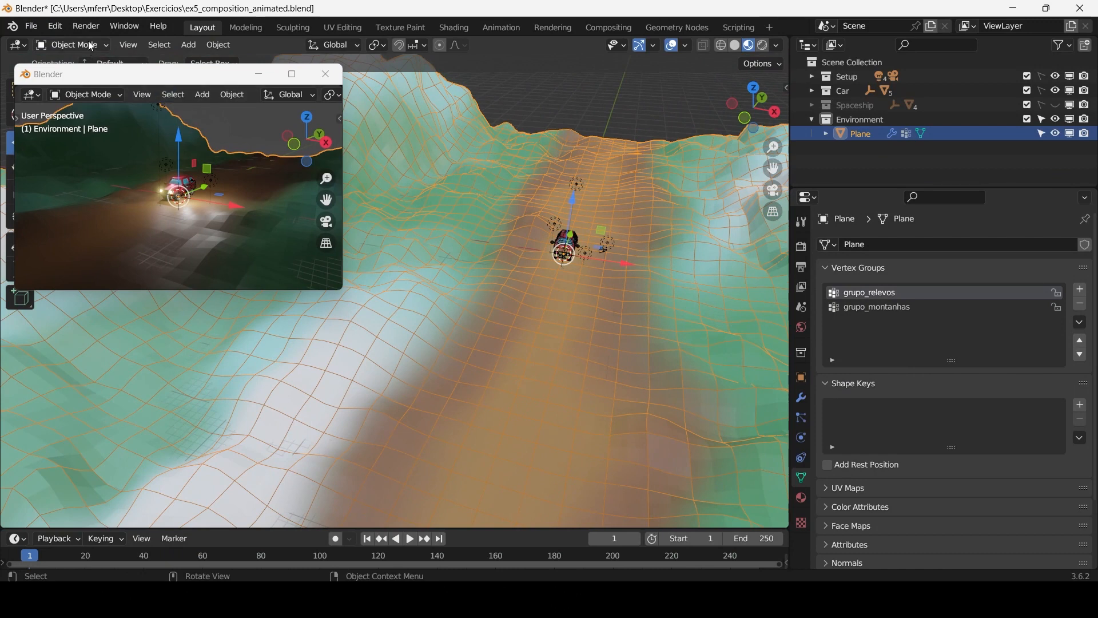
{"action": "left_click_drag", "start_coordinate": [90, 74], "coordinate": [221, 54]}
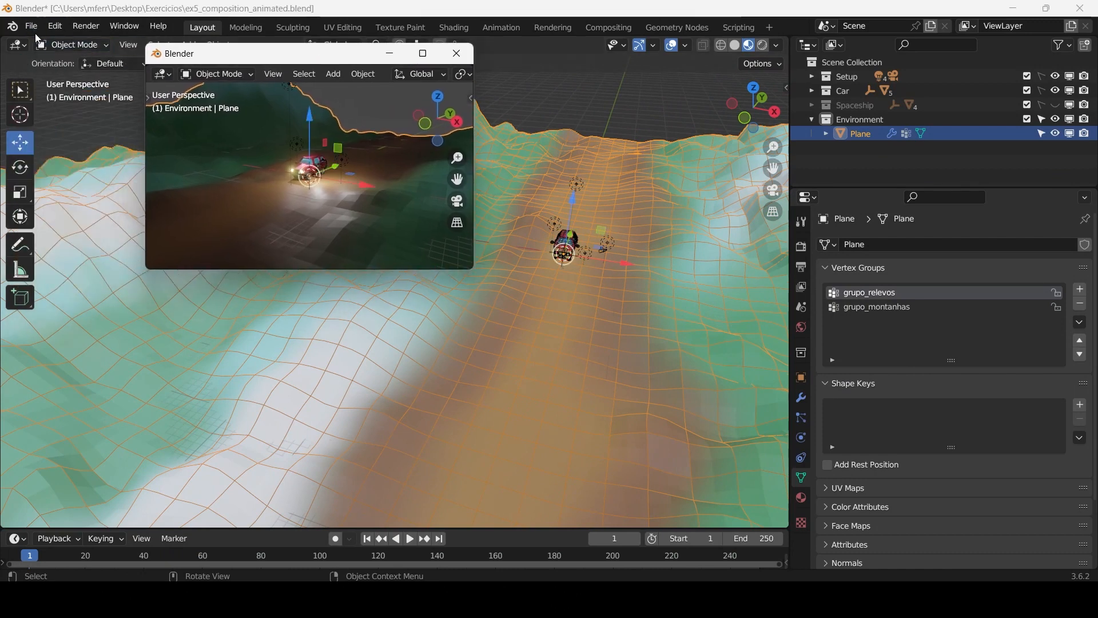
{"action": "left_click", "coordinate": [86, 46]}
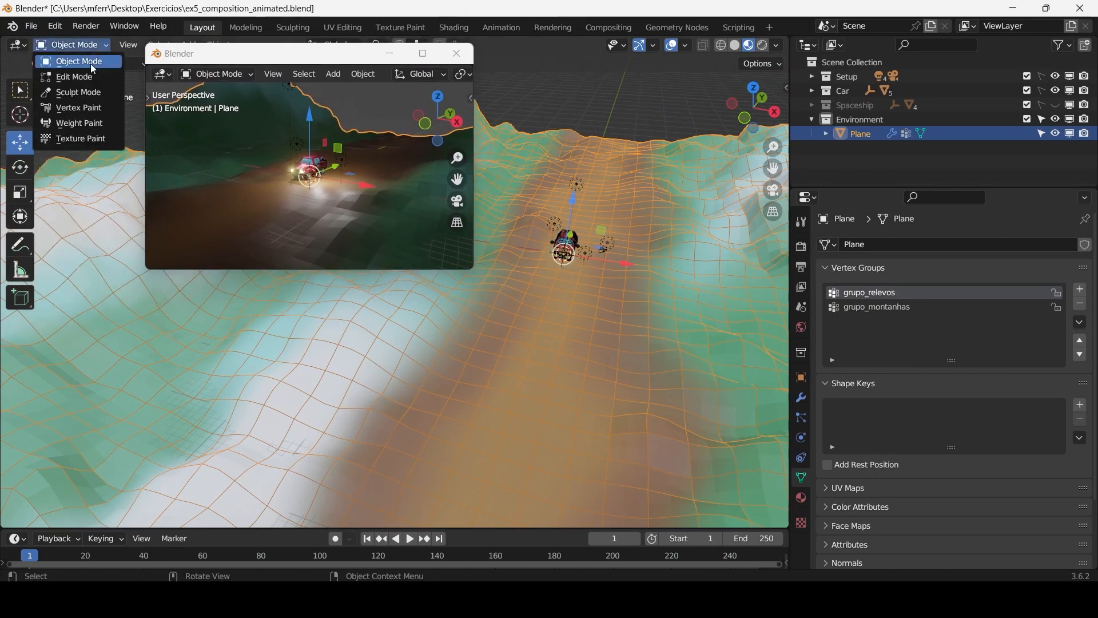
{"action": "left_click", "coordinate": [105, 124]}
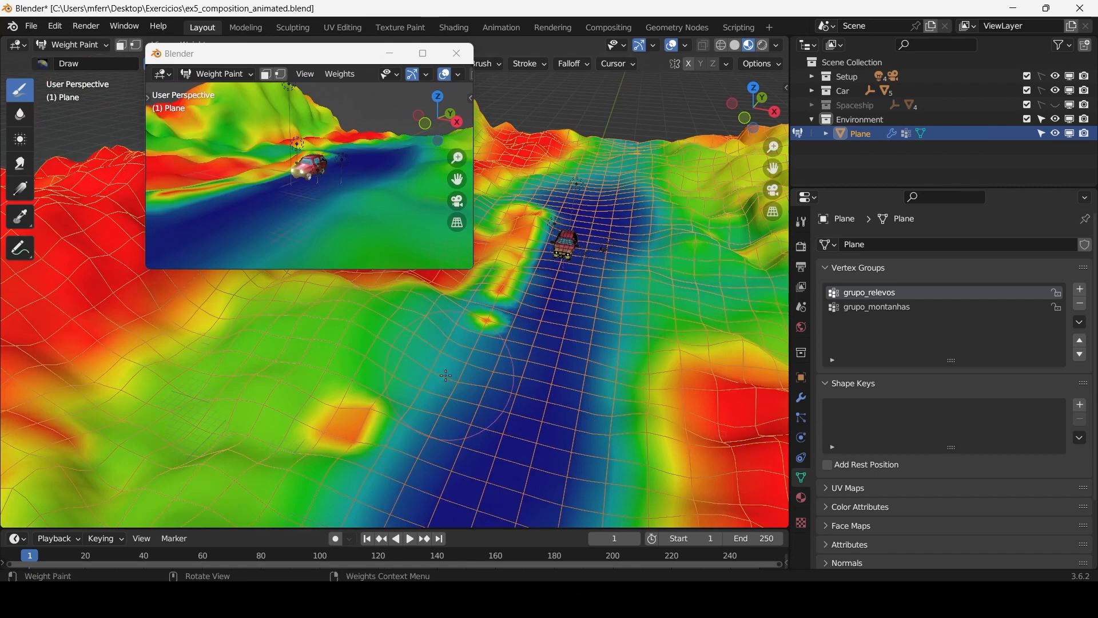
{"action": "left_click", "coordinate": [461, 54]}
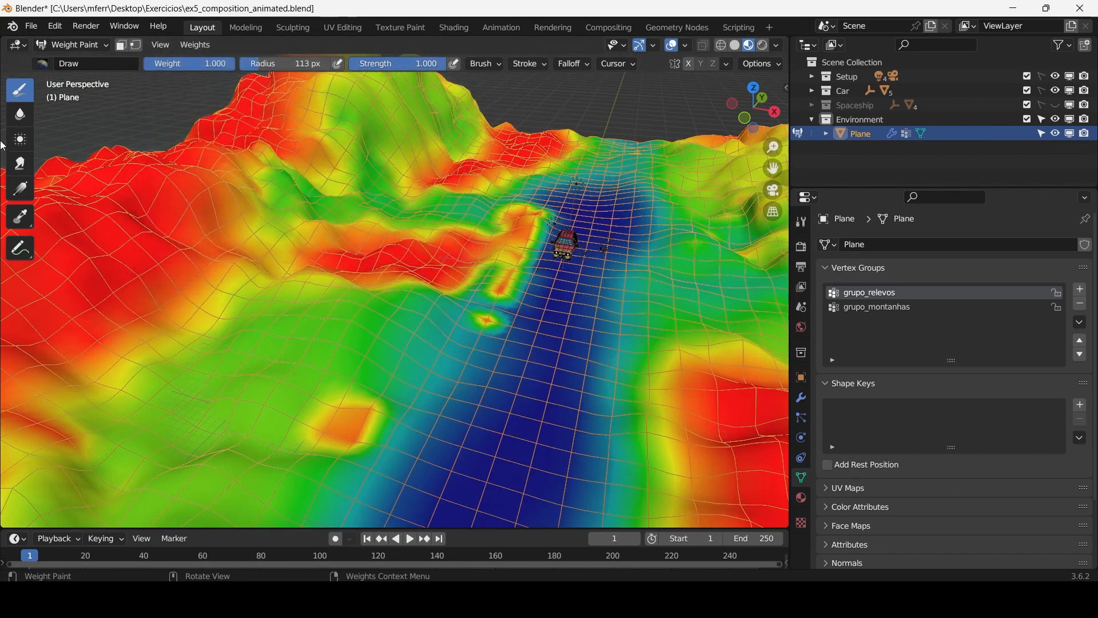
Switch to the Animation workspace and set its smaller viewport to a rendered view of the car on the terrain.
{"action": "left_click", "coordinate": [502, 27]}
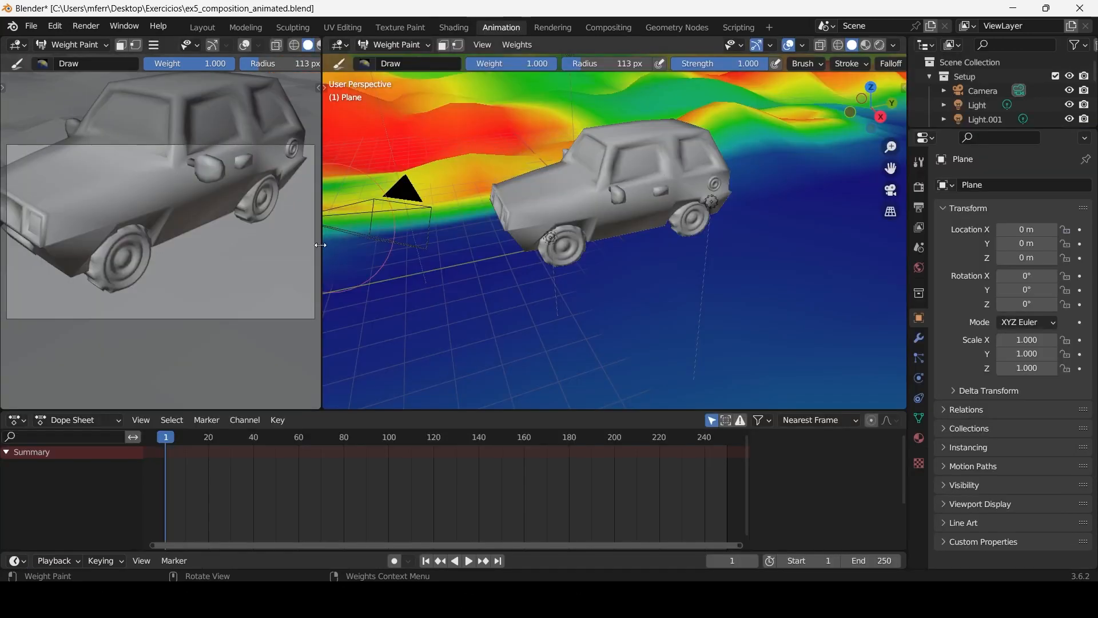
{"action": "middle_click_drag", "start_coordinate": [190, 316], "coordinate": [266, 206]}
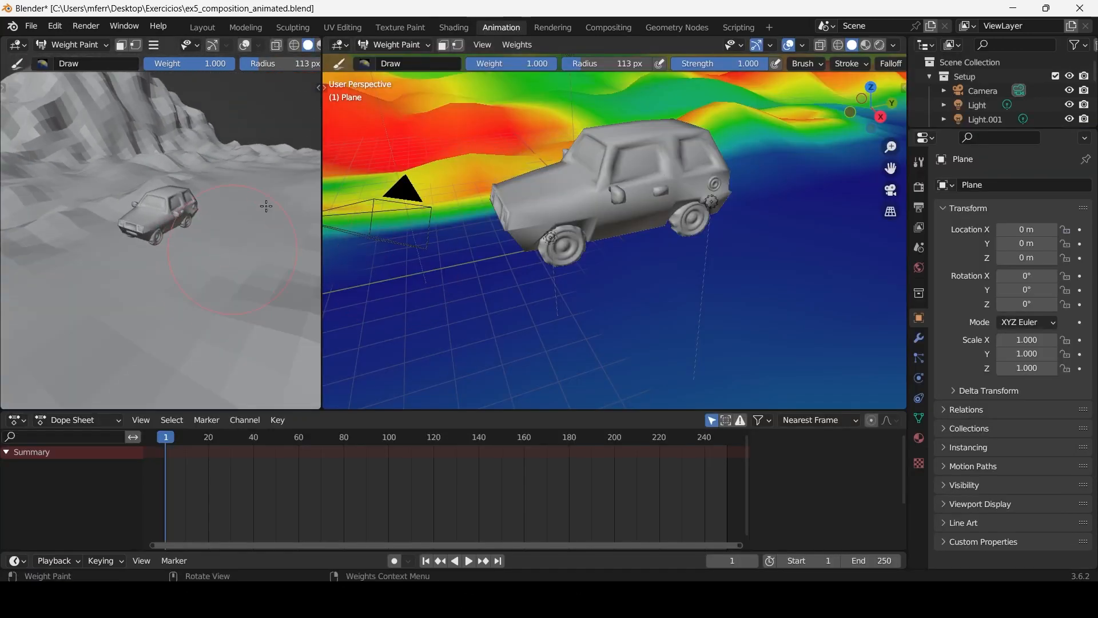
{"action": "mouse_move", "coordinate": [326, 142]}
{"action": "left_mouse_down"}
{"action": "mouse_move", "coordinate": [468, 141]}
{"action": "mouse_move", "coordinate": [323, 175]}
{"action": "left_mouse_up"}
{"action": "left_click", "coordinate": [443, 46]}
Paint more full-weight patches in grupo_relevos along both sides of the road around the car.
{"action": "scroll", "coordinate": [167, 275], "scroll_direction": "down", "scroll_amount": 6}
{"action": "mouse_move", "coordinate": [558, 192]}
{"action": "middle_mouse_down"}
{"action": "mouse_move", "coordinate": [677, 185]}
{"action": "mouse_move", "coordinate": [613, 151]}
{"action": "middle_mouse_up"}
{"action": "mouse_move", "coordinate": [677, 242]}
{"action": "left_mouse_down"}
{"action": "mouse_move", "coordinate": [732, 269]}
{"action": "mouse_move", "coordinate": [637, 274]}
{"action": "left_mouse_up"}
{"action": "mouse_move", "coordinate": [738, 241]}
{"action": "middle_mouse_down"}
{"action": "mouse_move", "coordinate": [814, 238]}
{"action": "mouse_move", "coordinate": [697, 234]}
{"action": "middle_mouse_up"}
{"action": "key", "text": "ctrl+z"}
{"action": "key", "text": "ctrl+z"}
{"action": "scroll", "coordinate": [193, 264], "scroll_direction": "up", "scroll_amount": 4}
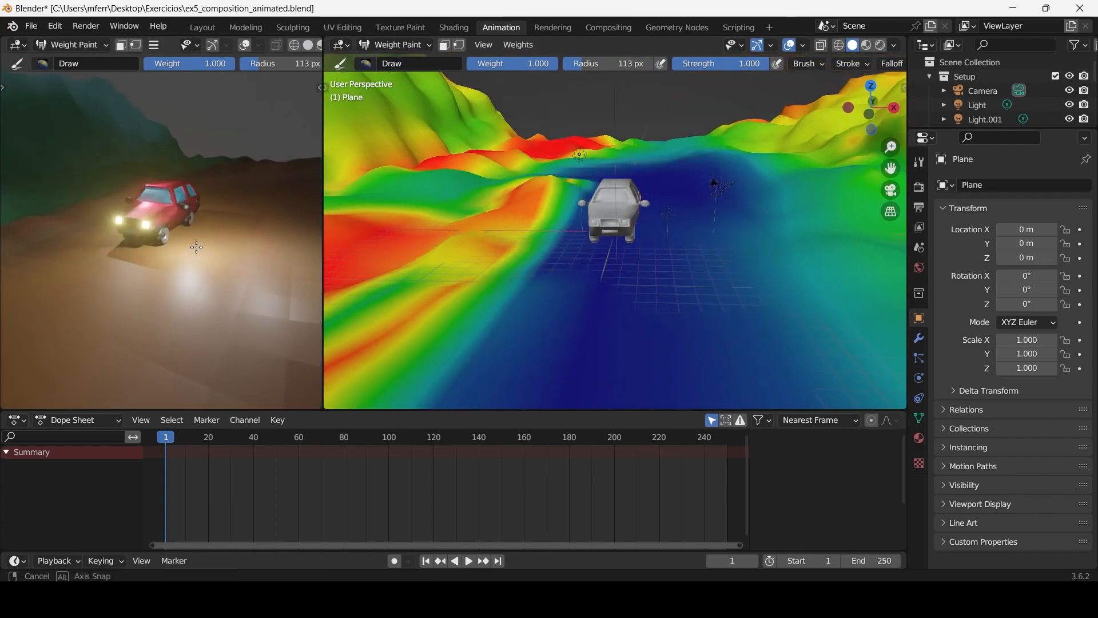
{"action": "mouse_move", "coordinate": [680, 188]}
{"action": "middle_mouse_down"}
{"action": "mouse_move", "coordinate": [671, 272]}
{"action": "mouse_move", "coordinate": [729, 262]}
{"action": "middle_mouse_up"}
{"action": "left_click", "coordinate": [752, 185]}
{"action": "left_click", "coordinate": [760, 259]}
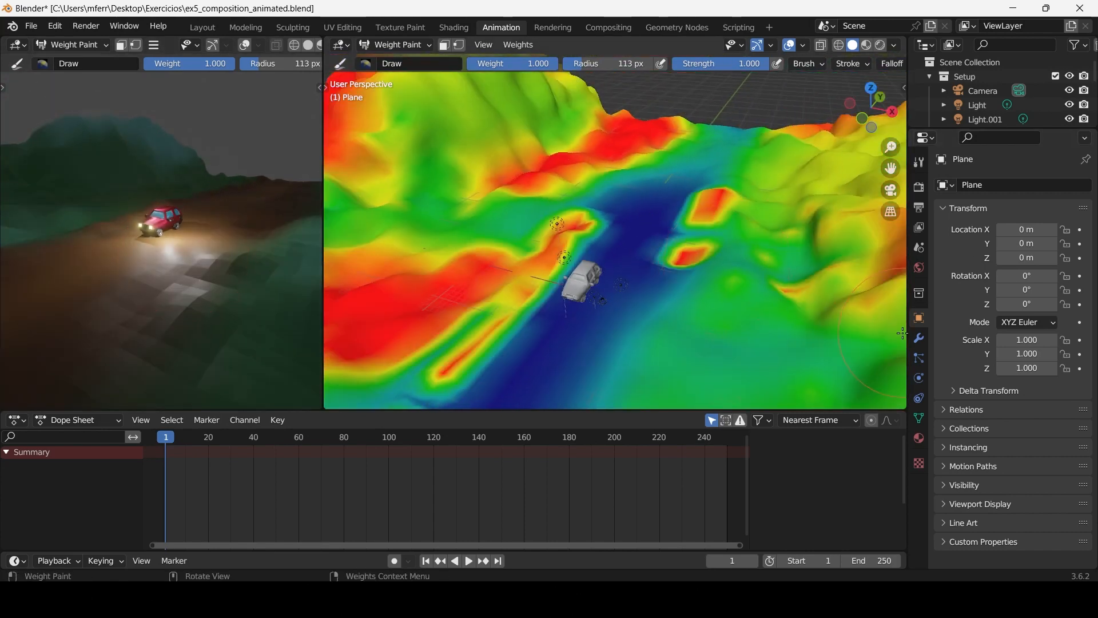
Make the terrain's grupo_montanhas vertex group active.
{"action": "left_click", "coordinate": [919, 418]}
{"action": "left_click", "coordinate": [995, 247]}
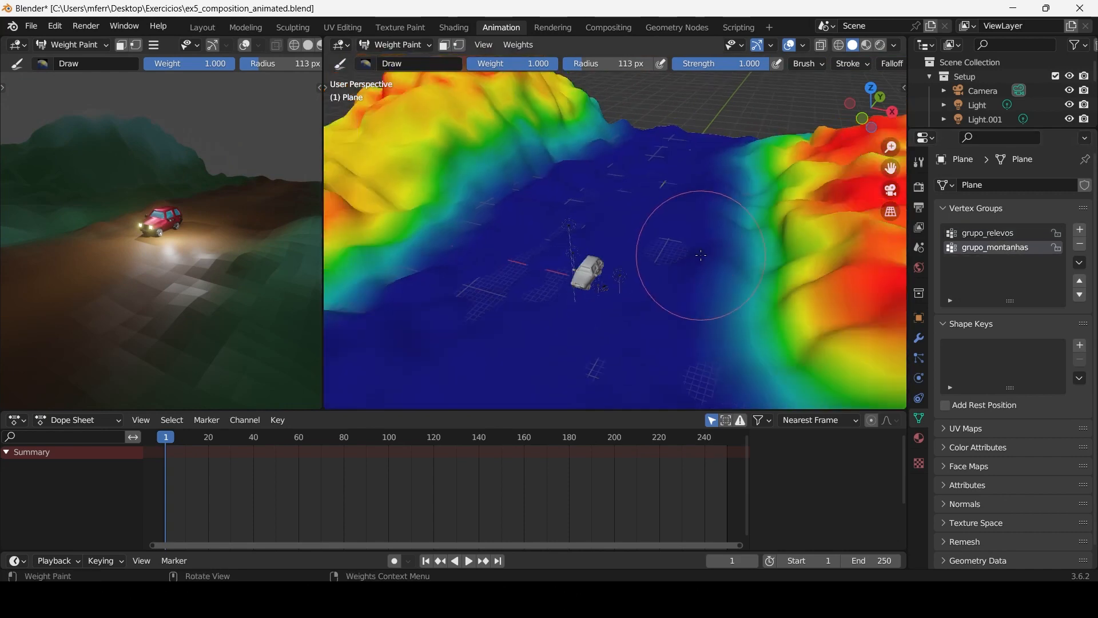
Try painting full weight in grupo_montanhas near the car and at the valley's far end, and undo the strokes.
{"action": "left_click", "coordinate": [672, 255]}
{"action": "left_click_drag", "start_coordinate": [672, 255], "coordinate": [568, 306]}
{"action": "middle_click_drag", "start_coordinate": [568, 307], "coordinate": [731, 211]}
{"action": "key", "text": "ctrl+z"}
{"action": "key", "text": "ctrl+z"}
{"action": "key", "text": "ctrl+z"}
{"action": "mouse_move", "coordinate": [627, 291]}
{"action": "middle_mouse_down"}
{"action": "mouse_move", "coordinate": [610, 283]}
{"action": "mouse_move", "coordinate": [662, 246]}
{"action": "mouse_move", "coordinate": [686, 166]}
{"action": "middle_mouse_up"}
{"action": "left_click", "coordinate": [980, 247]}
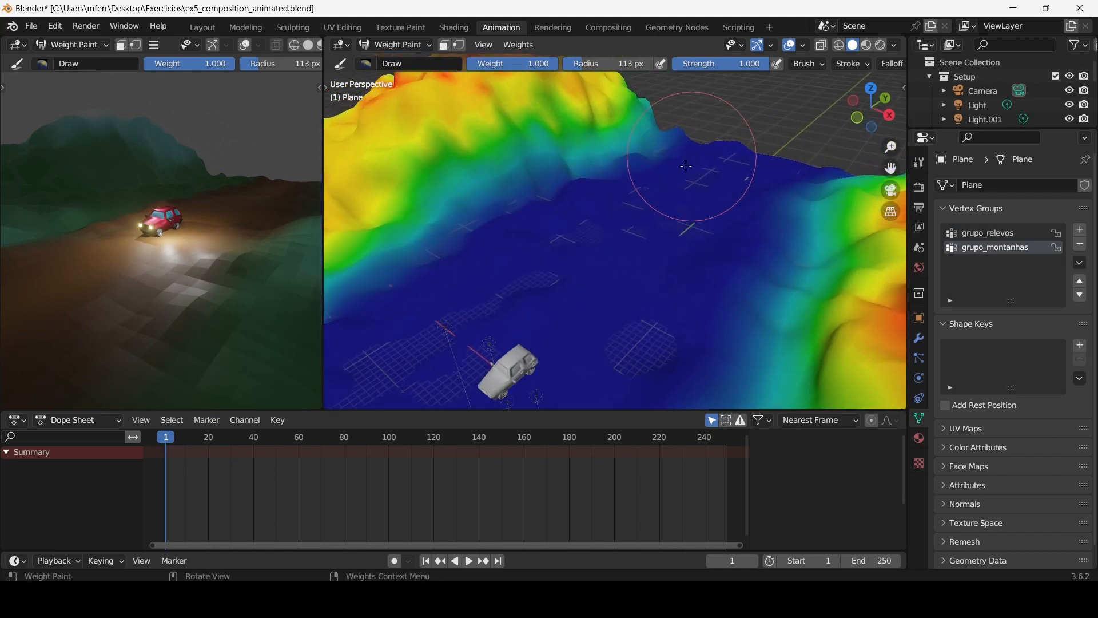
{"action": "left_click_drag", "start_coordinate": [687, 166], "coordinate": [708, 142]}
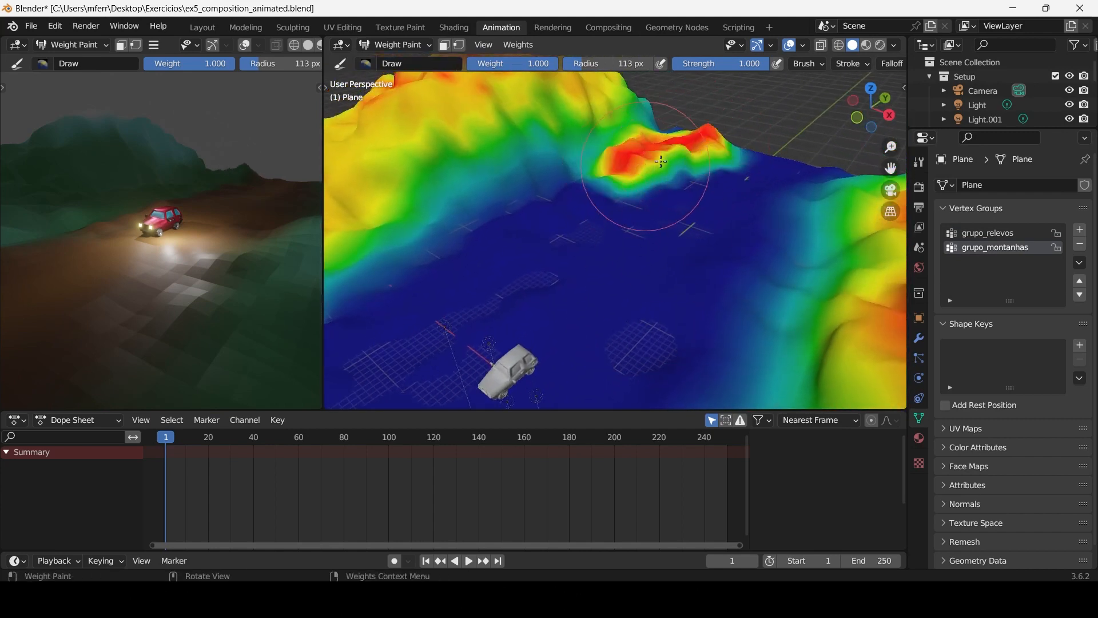
{"action": "key", "text": "ctrl+z"}
{"action": "key", "text": "ctrl+z"}
{"action": "key", "text": "ctrl+z"}
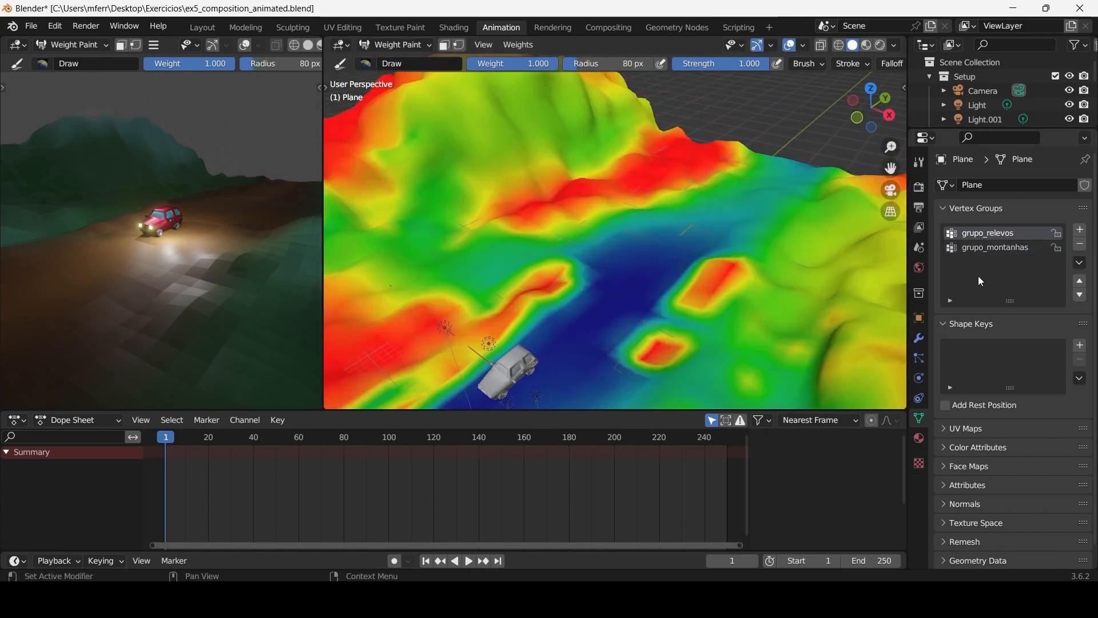
Paint full-weight mounds in grupo_montanhas along one side of the road with an 80 px brush, undoing the misplaced strokes.
{"action": "left_click", "coordinate": [998, 249]}
{"action": "left_click_drag", "start_coordinate": [580, 175], "coordinate": [689, 144]}
{"action": "mouse_move", "coordinate": [690, 144]}
{"action": "middle_mouse_down"}
{"action": "mouse_move", "coordinate": [591, 235]}
{"action": "mouse_move", "coordinate": [552, 196]}
{"action": "middle_mouse_up"}
{"action": "mouse_move", "coordinate": [552, 196]}
{"action": "left_mouse_down"}
{"action": "mouse_move", "coordinate": [527, 216]}
{"action": "mouse_move", "coordinate": [515, 267]}
{"action": "mouse_move", "coordinate": [538, 264]}
{"action": "mouse_move", "coordinate": [594, 289]}
{"action": "left_mouse_up"}
{"action": "middle_click_drag", "start_coordinate": [596, 305], "coordinate": [588, 255], "text": "shift"}
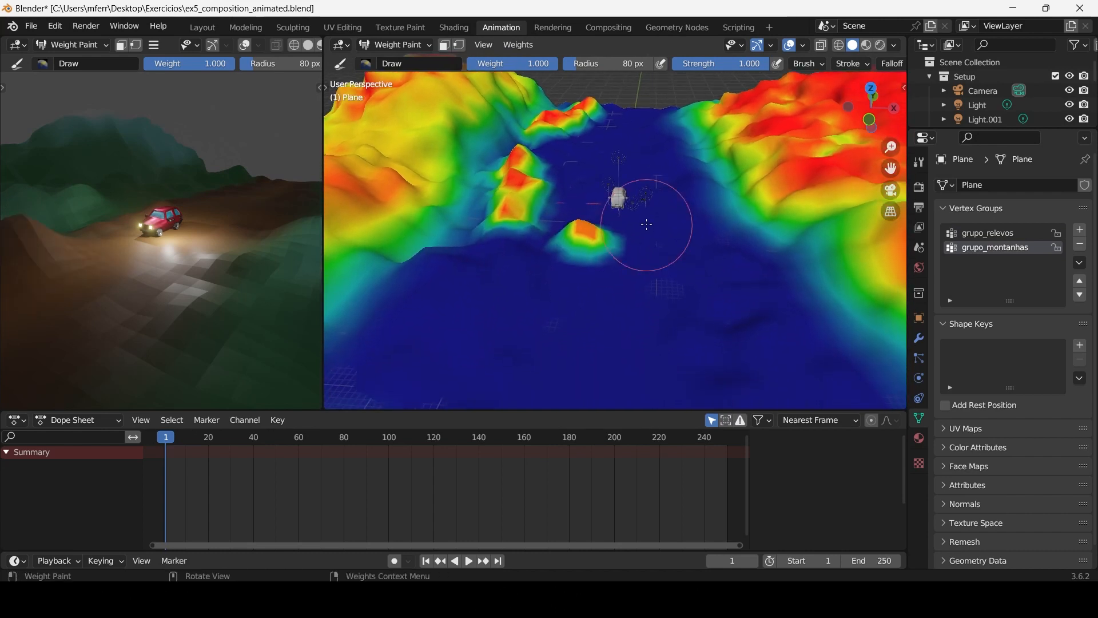
{"action": "key", "text": "ctrl+z"}
{"action": "left_click_drag", "start_coordinate": [728, 232], "coordinate": [700, 227]}
{"action": "key", "text": "ctrl+z"}
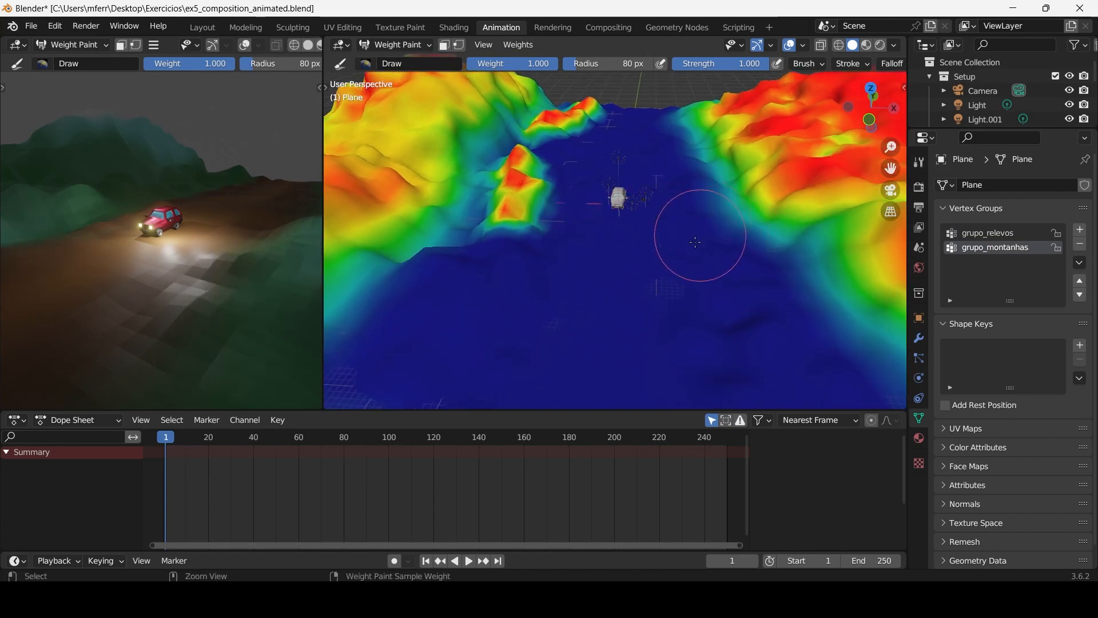
Paint low mounds in grupo_montanhas along the opposite side of the road with a 48 px brush at weight 0.235.
{"action": "key", "text": "f"}
{"action": "left_click", "coordinate": [660, 239]}
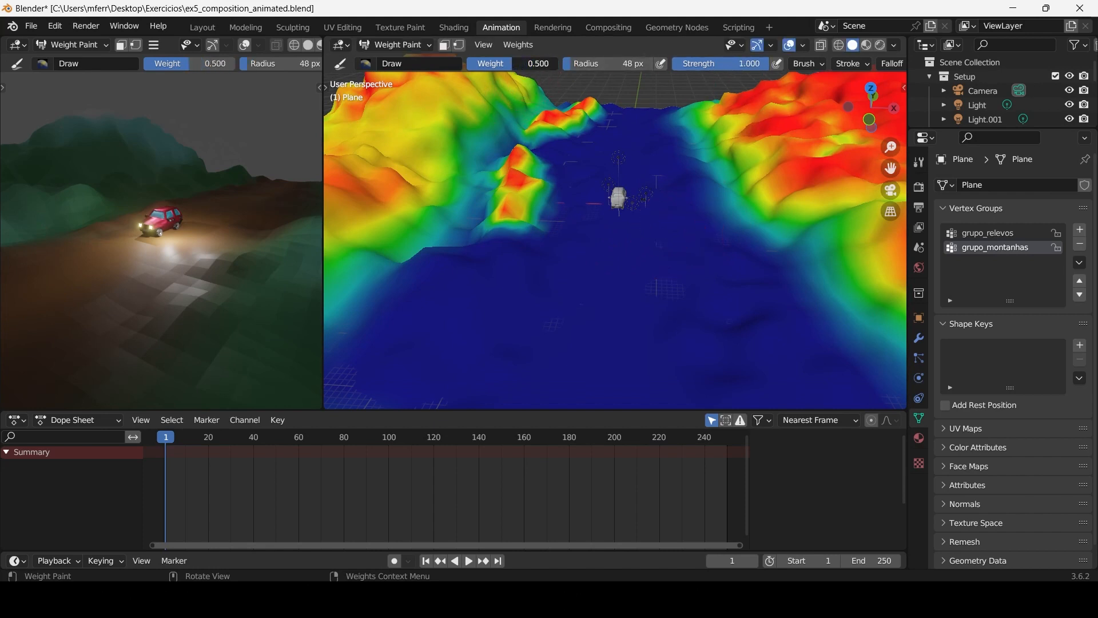
{"action": "mouse_move", "coordinate": [674, 252]}
{"action": "left_mouse_down"}
{"action": "mouse_move", "coordinate": [691, 235]}
{"action": "mouse_move", "coordinate": [635, 265]}
{"action": "mouse_move", "coordinate": [632, 289]}
{"action": "left_mouse_up"}
{"action": "middle_click_drag", "start_coordinate": [654, 260], "coordinate": [617, 269]}
{"action": "middle_click_drag", "start_coordinate": [700, 161], "coordinate": [678, 217], "text": "shift"}
{"action": "left_click_drag", "start_coordinate": [660, 235], "coordinate": [692, 150]}
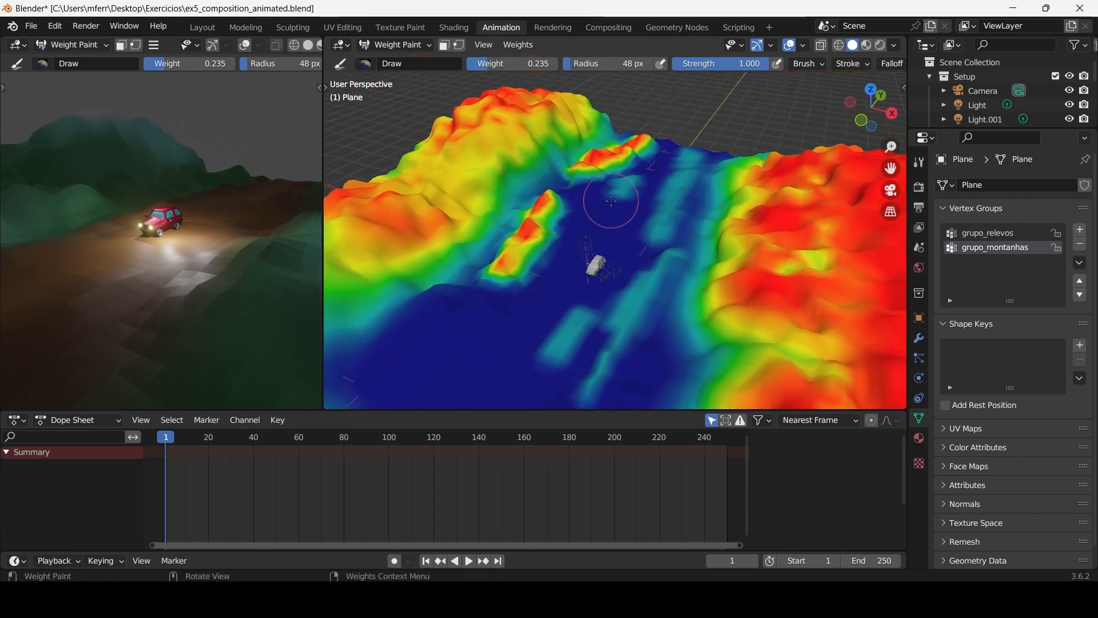
Paint further low mounds along the nearer stretch of road, raising the brush weight to 0.457 for the higher spots.
{"action": "scroll", "coordinate": [612, 200], "scroll_direction": "down", "scroll_amount": 4}
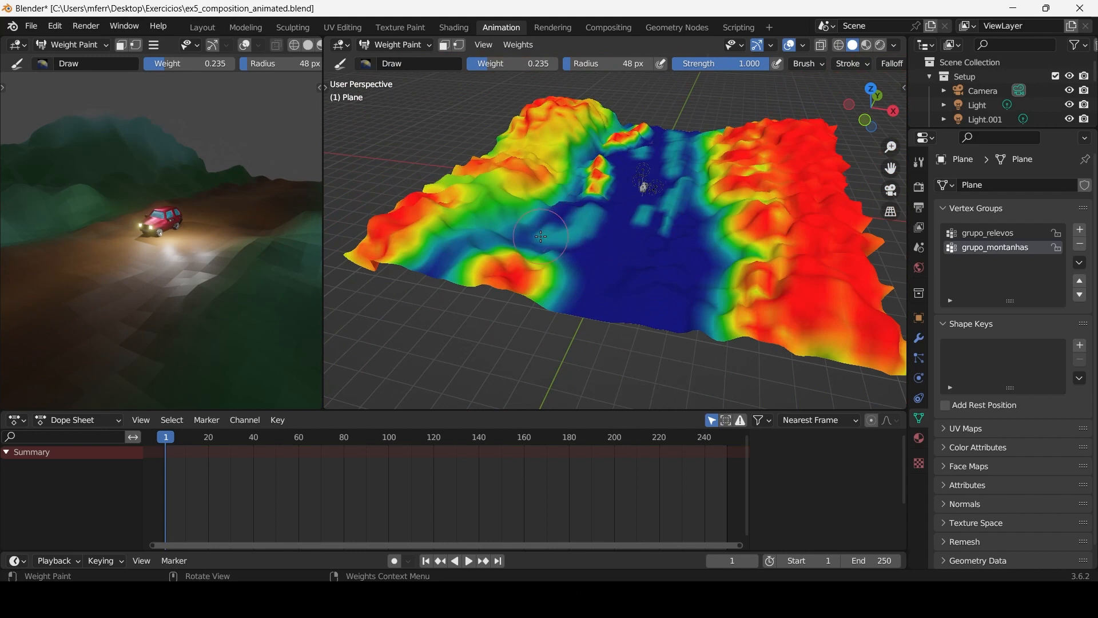
{"action": "scroll", "coordinate": [541, 237], "scroll_direction": "up", "scroll_amount": 3}
{"action": "left_click_drag", "start_coordinate": [605, 238], "coordinate": [577, 342]}
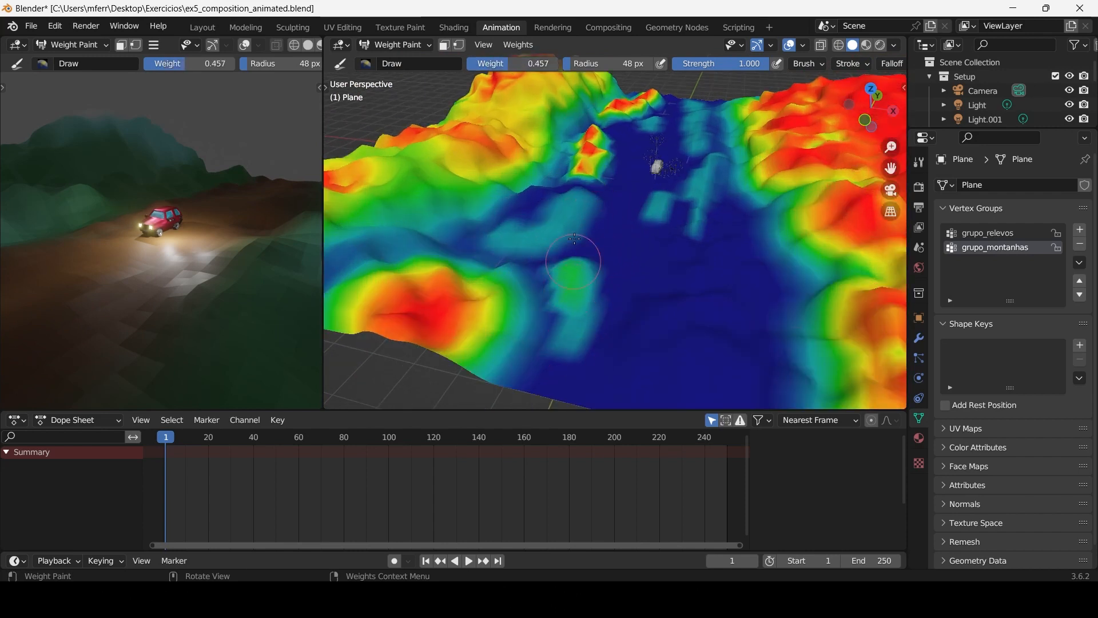
{"action": "left_click", "coordinate": [701, 166]}
{"action": "middle_click_drag", "start_coordinate": [701, 166], "coordinate": [653, 216], "text": "shift"}
{"action": "scroll", "coordinate": [700, 196], "scroll_direction": "up", "scroll_amount": 2}
{"action": "scroll", "coordinate": [670, 158], "scroll_direction": "down", "scroll_amount": 2}
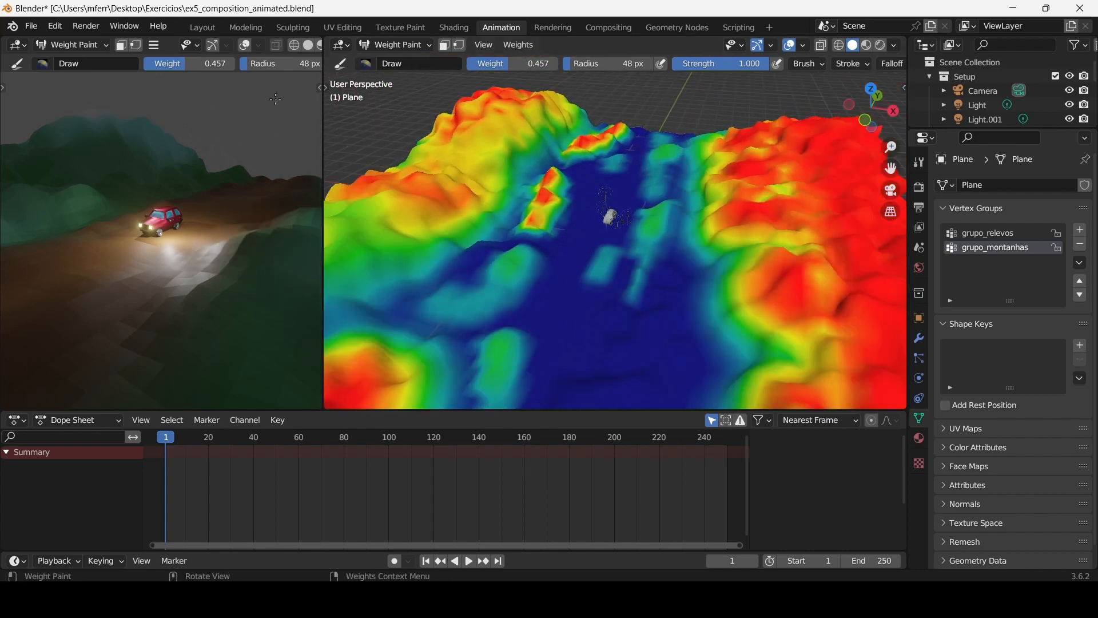
Check the terrain's relief in Object Mode and return to Weight Paint mode.
{"action": "left_click", "coordinate": [92, 51]}
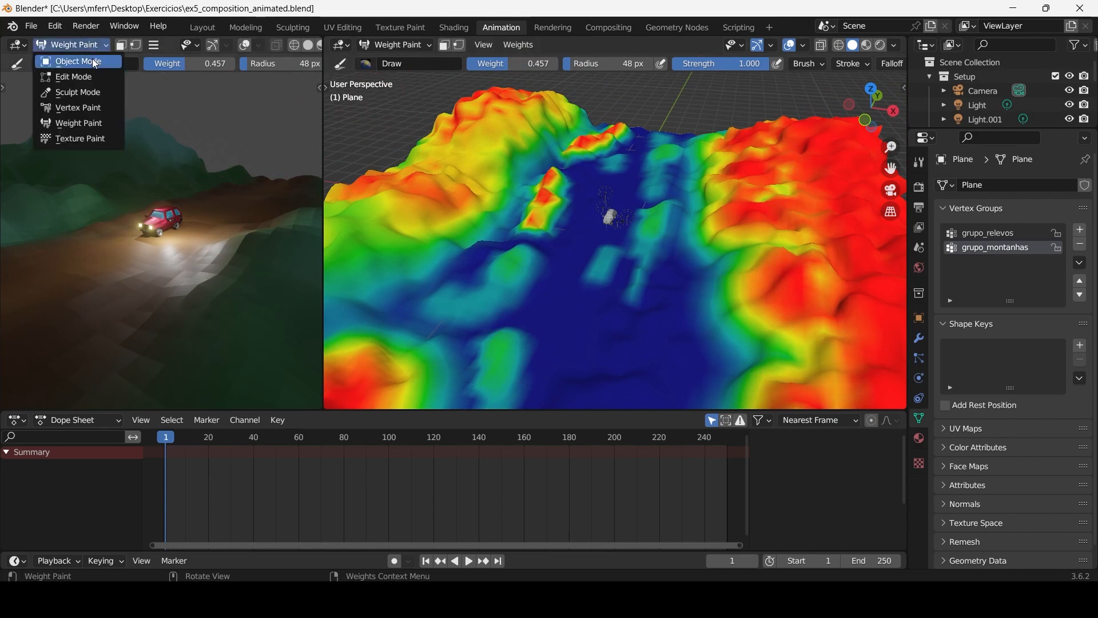
{"action": "left_click", "coordinate": [92, 59]}
{"action": "left_click", "coordinate": [399, 49]}
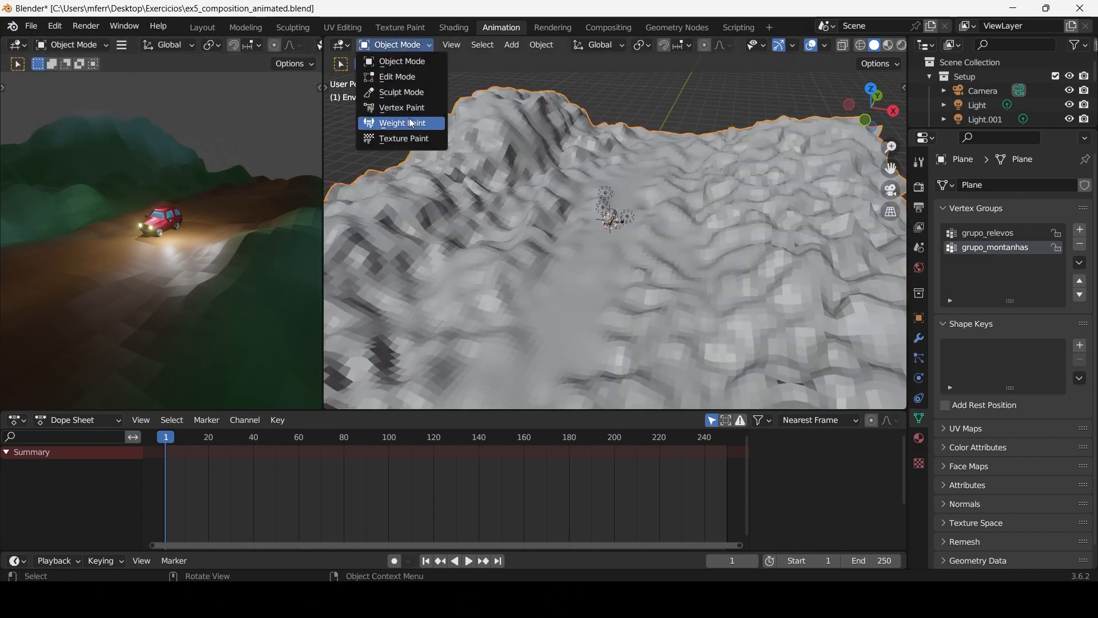
{"action": "left_click", "coordinate": [409, 123]}
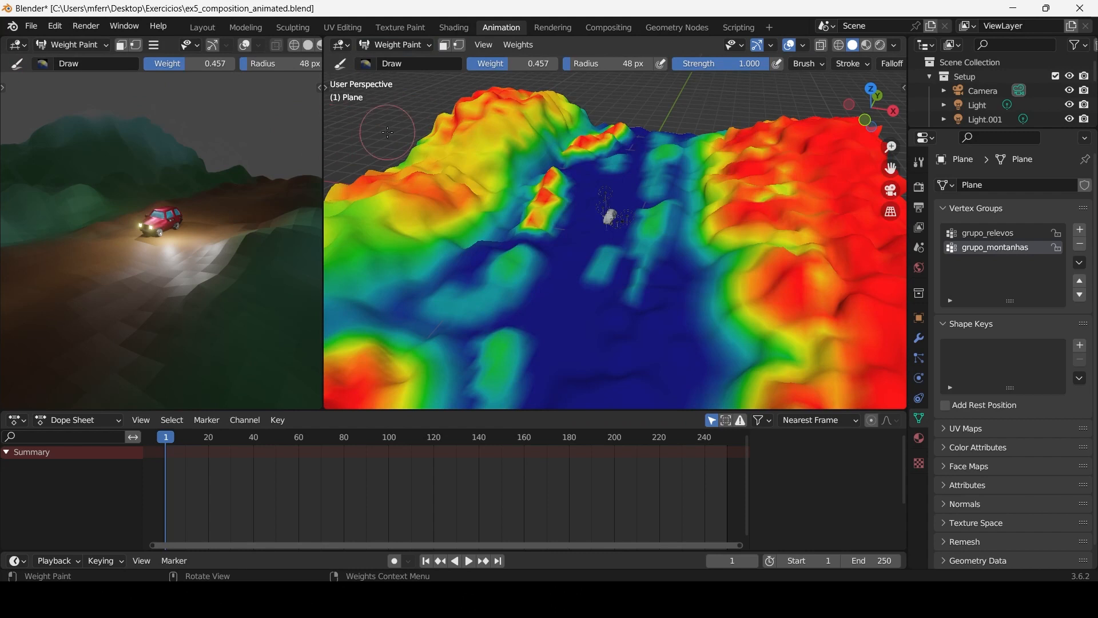
Blur the grupo_montanhas weights around the roadside mounds with the Blur brush at a 135 px radius.
{"action": "key", "text": "n"}
{"action": "key", "text": "n"}
{"action": "key", "text": "t"}
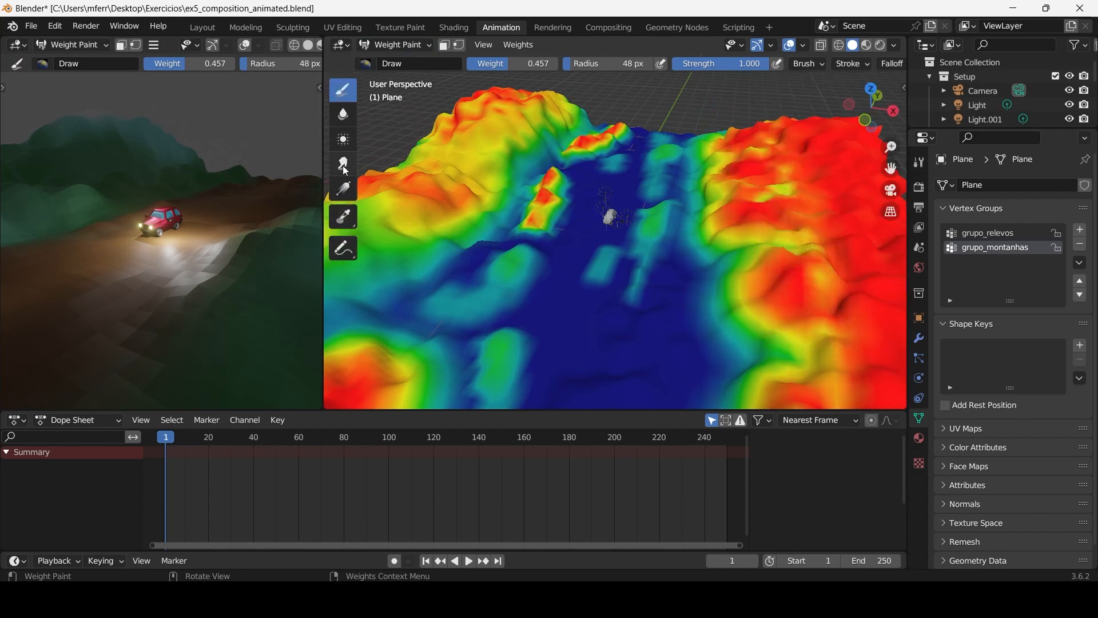
{"action": "left_click", "coordinate": [345, 170]}
{"action": "middle_click_drag", "start_coordinate": [546, 232], "coordinate": [564, 255]}
{"action": "key", "text": "f"}
{"action": "left_click", "coordinate": [636, 243]}
{"action": "mouse_move", "coordinate": [537, 214]}
{"action": "left_mouse_down"}
{"action": "mouse_move", "coordinate": [529, 250]}
{"action": "mouse_move", "coordinate": [551, 206]}
{"action": "mouse_move", "coordinate": [522, 201]}
{"action": "mouse_move", "coordinate": [537, 182]}
{"action": "left_mouse_up"}
{"action": "middle_click_drag", "start_coordinate": [538, 182], "coordinate": [535, 308], "text": "shift"}
{"action": "mouse_move", "coordinate": [580, 186]}
{"action": "left_mouse_down"}
{"action": "mouse_move", "coordinate": [567, 205]}
{"action": "mouse_move", "coordinate": [647, 198]}
{"action": "left_mouse_up"}
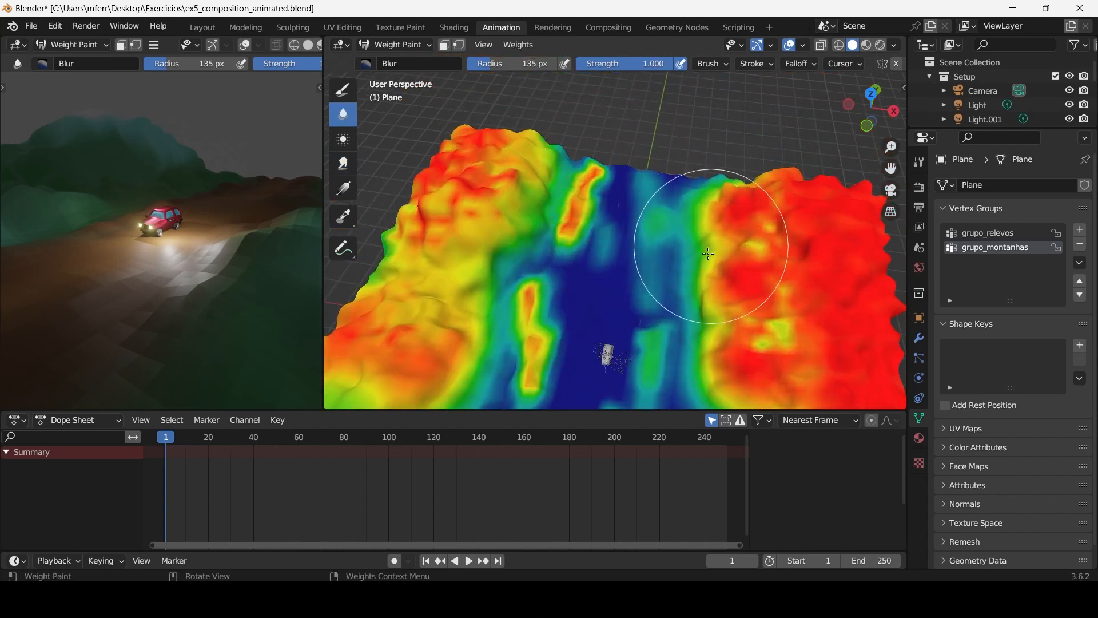
Blur the grupo_montanhas weights of the high narrow ridges beside the far stretch of road with the 135 px brush.
{"action": "scroll", "coordinate": [650, 269], "scroll_direction": "up", "scroll_amount": 3}
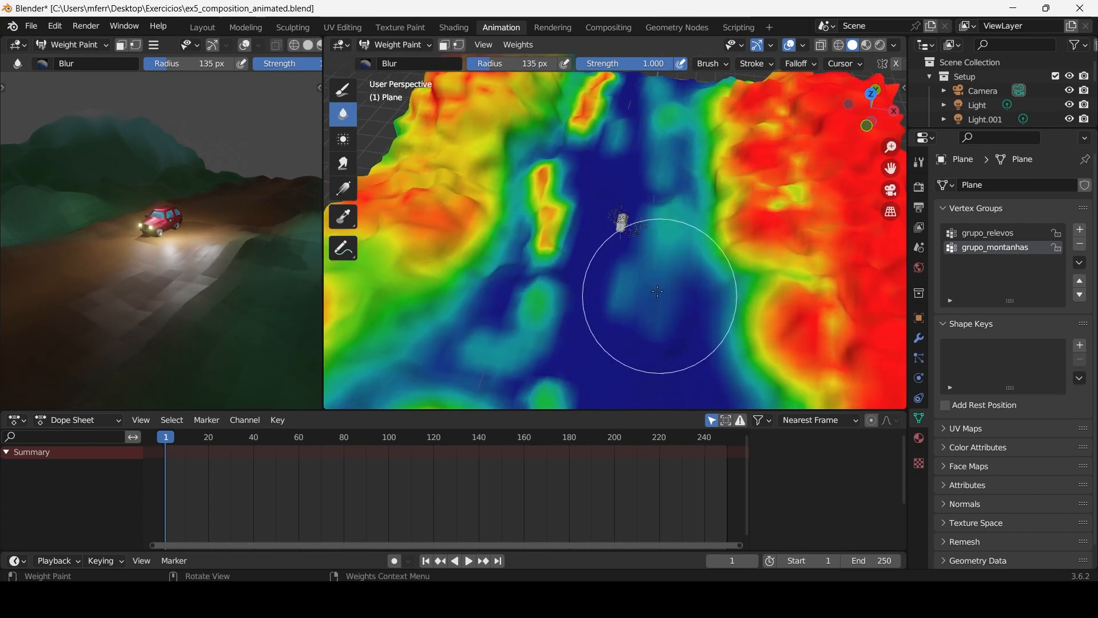
{"action": "mouse_move", "coordinate": [656, 306]}
{"action": "middle_mouse_down"}
{"action": "mouse_move", "coordinate": [575, 235]}
{"action": "mouse_move", "coordinate": [538, 240]}
{"action": "middle_mouse_up"}
{"action": "left_click", "coordinate": [547, 206]}
{"action": "middle_click_drag", "start_coordinate": [577, 201], "coordinate": [615, 277], "text": "shift"}
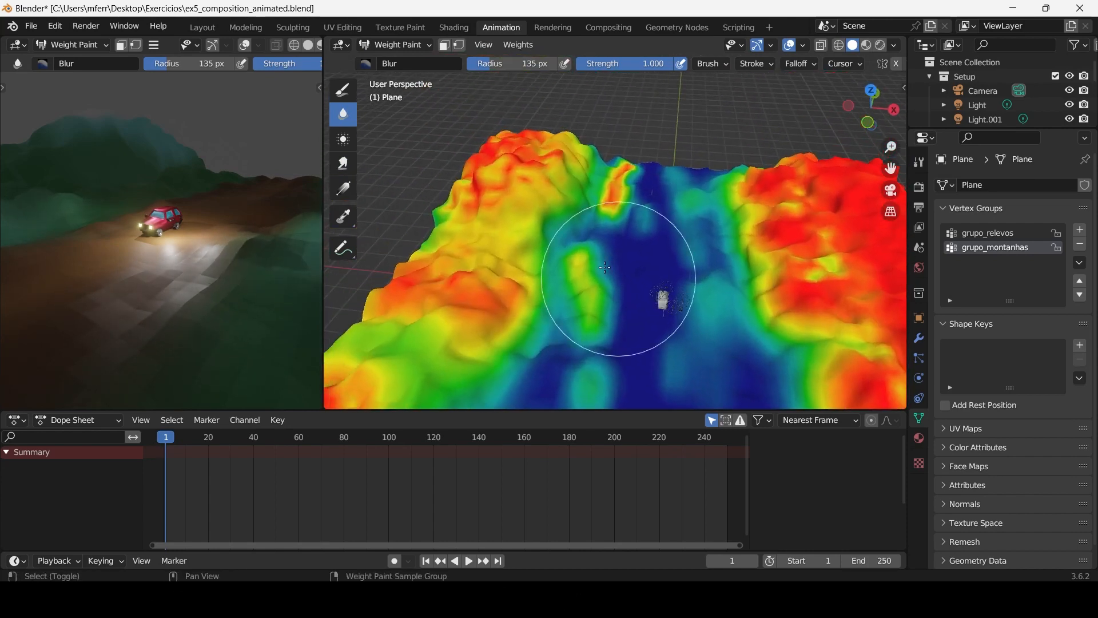
{"action": "mouse_move", "coordinate": [527, 138]}
{"action": "middle_mouse_down"}
{"action": "mouse_move", "coordinate": [836, 227]}
{"action": "mouse_move", "coordinate": [629, 213]}
{"action": "mouse_move", "coordinate": [359, 86]}
{"action": "middle_mouse_up"}
Paint mounds in grupo_montanhas on the roadside near the car with the Draw brush at 62 px radius and weight 0.457.
{"action": "left_click", "coordinate": [343, 90]}
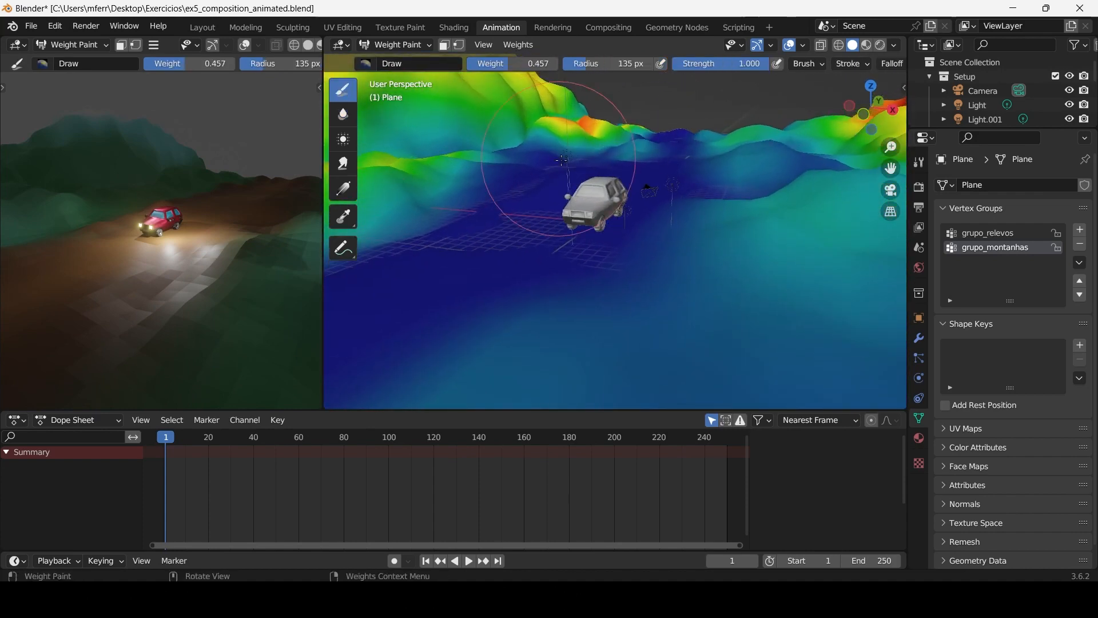
{"action": "scroll", "coordinate": [657, 235], "scroll_direction": "down", "scroll_amount": 3}
{"action": "mouse_move", "coordinate": [562, 161]}
{"action": "middle_mouse_down"}
{"action": "mouse_move", "coordinate": [658, 235]}
{"action": "mouse_move", "coordinate": [591, 242]}
{"action": "middle_mouse_up"}
{"action": "key", "text": "f"}
{"action": "left_click", "coordinate": [651, 236]}
{"action": "scroll", "coordinate": [709, 235], "scroll_direction": "up", "scroll_amount": 1}
{"action": "middle_click_drag", "start_coordinate": [722, 231], "coordinate": [709, 246]}
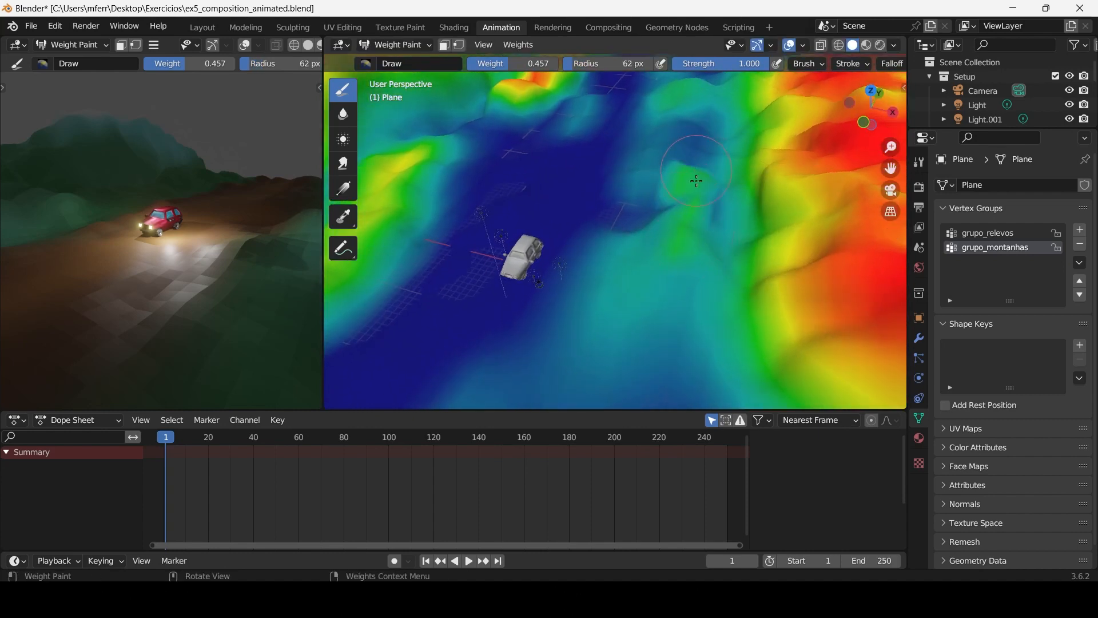
{"action": "mouse_move", "coordinate": [694, 153]}
{"action": "middle_mouse_down"}
{"action": "mouse_move", "coordinate": [660, 190]}
{"action": "mouse_move", "coordinate": [659, 171]}
{"action": "mouse_move", "coordinate": [635, 189]}
{"action": "middle_mouse_up"}
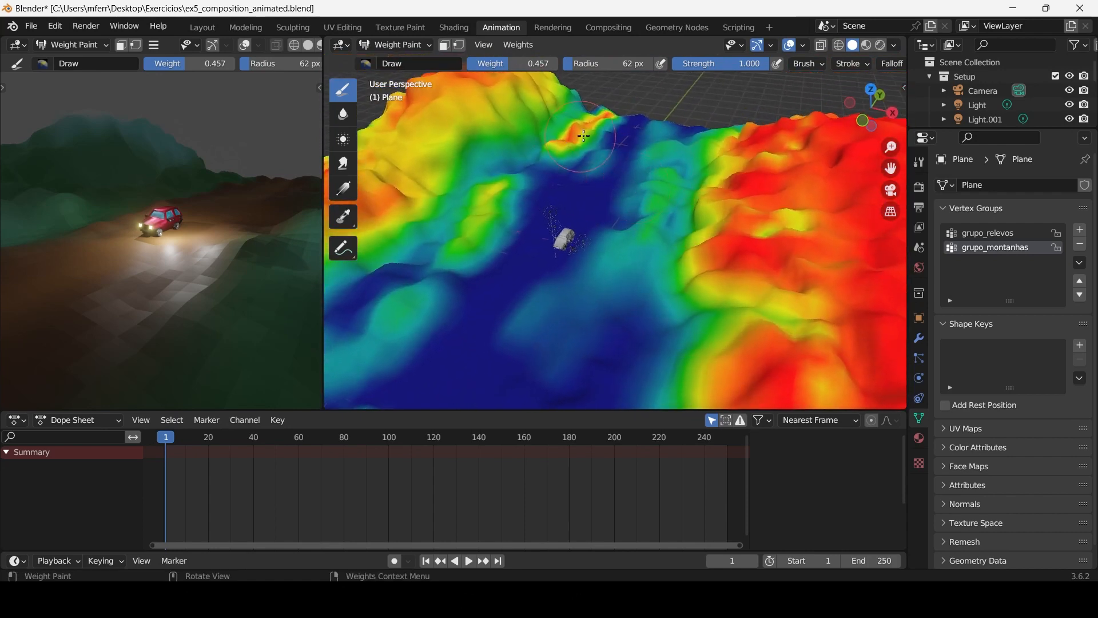
Paint a chain of mounds in grupo_montanhas along both edges of the nearer stretch of road.
{"action": "middle_click_drag", "start_coordinate": [610, 122], "coordinate": [697, 164]}
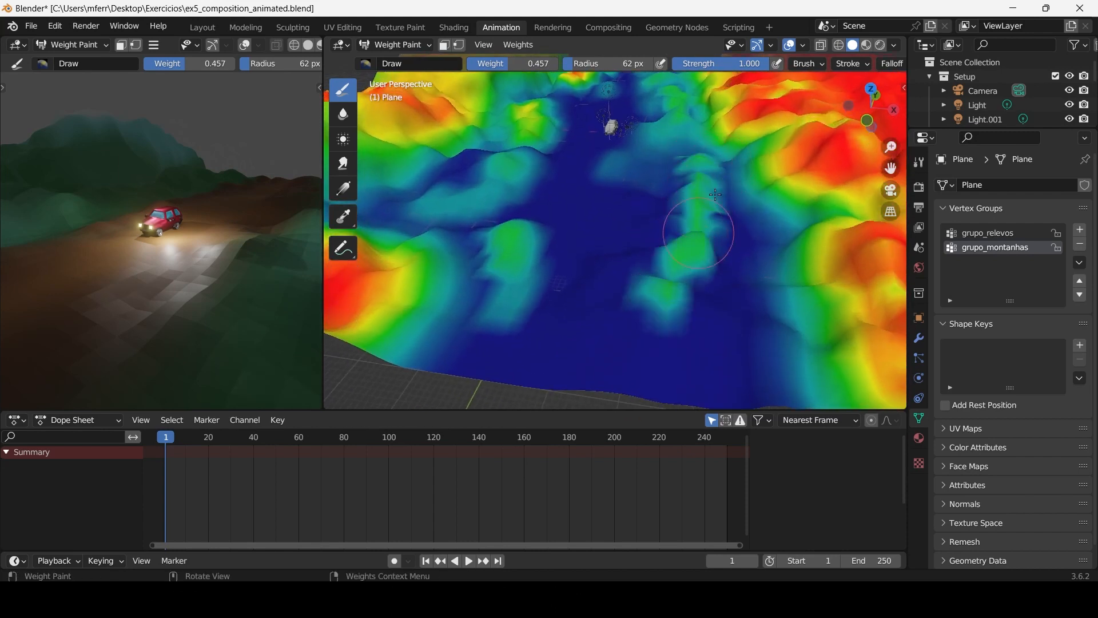
{"action": "middle_click_drag", "start_coordinate": [656, 258], "coordinate": [692, 242]}
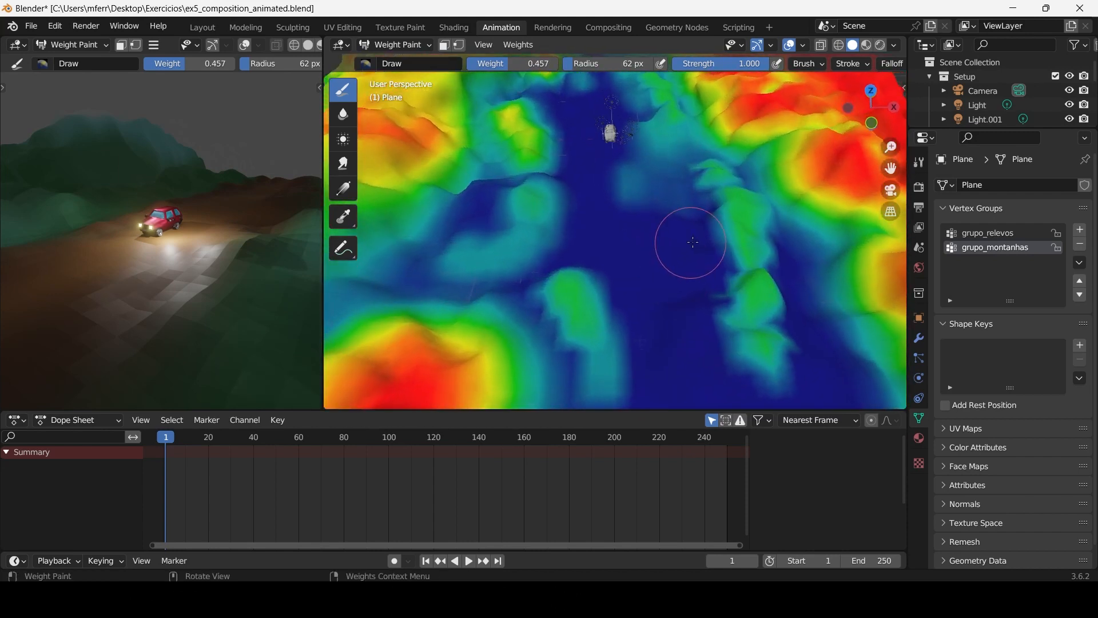
{"action": "mouse_move", "coordinate": [699, 287]}
{"action": "middle_mouse_down"}
{"action": "mouse_move", "coordinate": [738, 220]}
{"action": "mouse_move", "coordinate": [787, 257]}
{"action": "mouse_move", "coordinate": [782, 217]}
{"action": "mouse_move", "coordinate": [795, 226]}
{"action": "middle_mouse_up"}
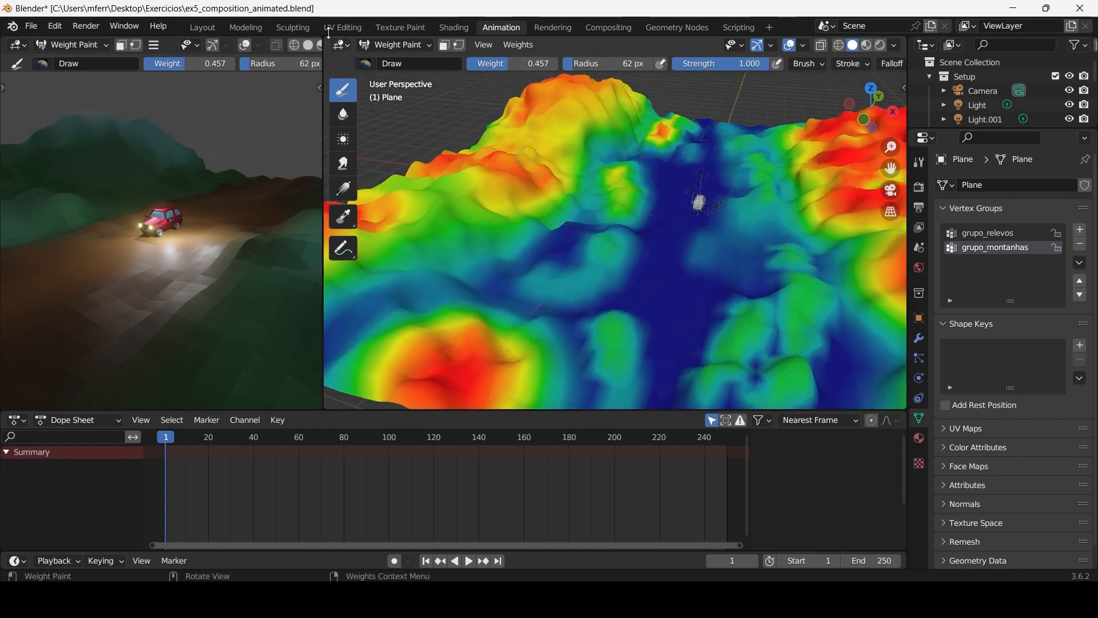
Check the terrain in Object Mode and, in the Layout workspace, with Rendered shading around the car.
{"action": "left_click", "coordinate": [394, 54]}
{"action": "left_click", "coordinate": [398, 57]}
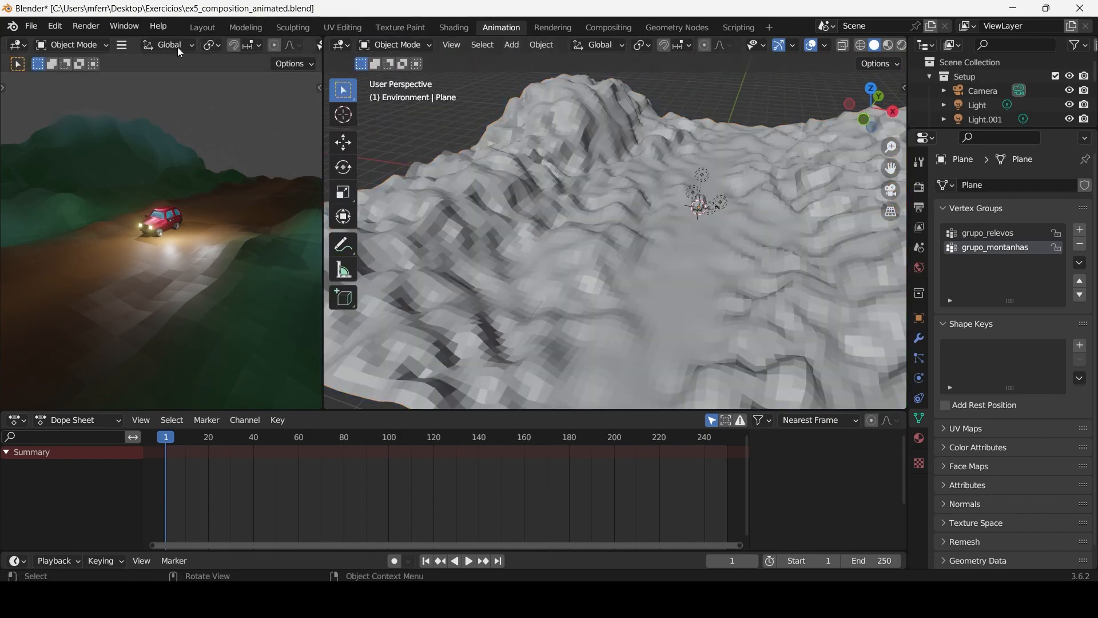
{"action": "left_click", "coordinate": [211, 24]}
{"action": "scroll", "coordinate": [463, 190], "scroll_direction": "down", "scroll_amount": 3}
{"action": "middle_click_drag", "start_coordinate": [463, 190], "coordinate": [546, 191]}
{"action": "scroll", "coordinate": [675, 88], "scroll_direction": "up", "scroll_amount": 3}
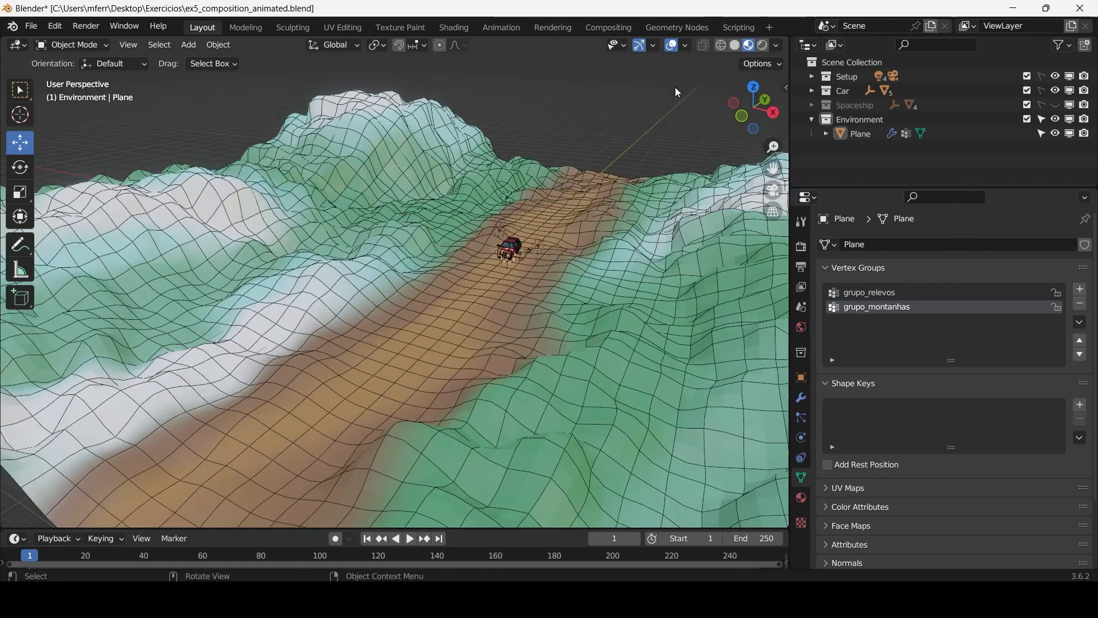
{"action": "left_click", "coordinate": [764, 46]}
{"action": "mouse_move", "coordinate": [453, 262]}
{"action": "middle_mouse_down"}
{"action": "mouse_move", "coordinate": [578, 268]}
{"action": "mouse_move", "coordinate": [506, 246]}
{"action": "mouse_move", "coordinate": [516, 233]}
{"action": "mouse_move", "coordinate": [356, 294]}
{"action": "mouse_move", "coordinate": [420, 279]}
{"action": "mouse_move", "coordinate": [497, 230]}
{"action": "middle_mouse_up"}
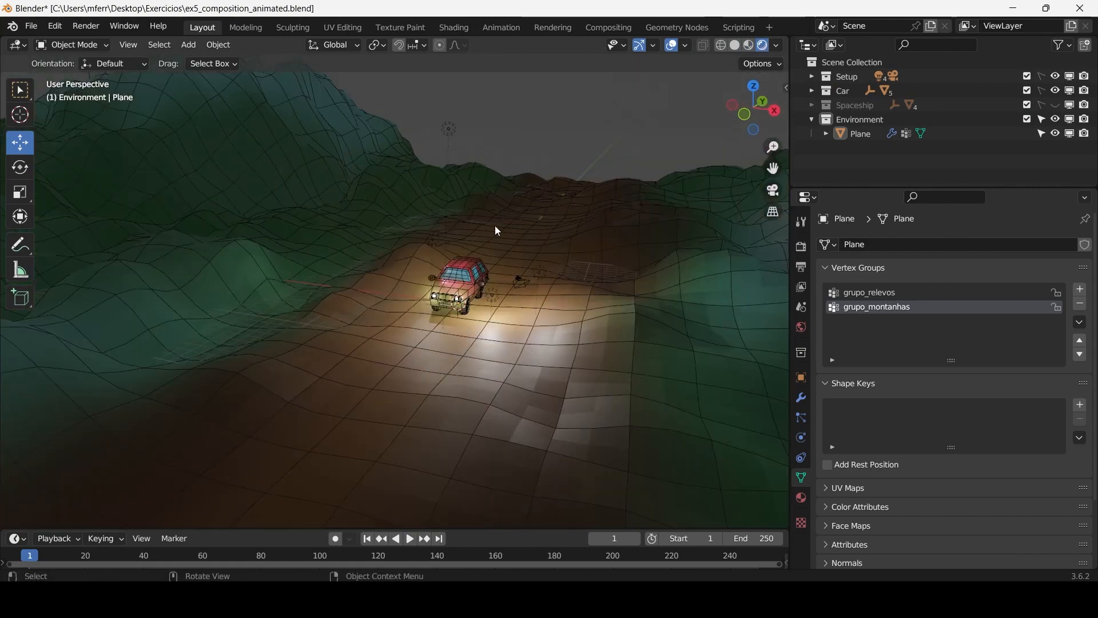
Select the terrain plane and bring it into the Texture Paint workspace, framing the road in both views.
{"action": "middle_click_drag", "start_coordinate": [571, 219], "coordinate": [518, 300]}
{"action": "left_click", "coordinate": [518, 300]}
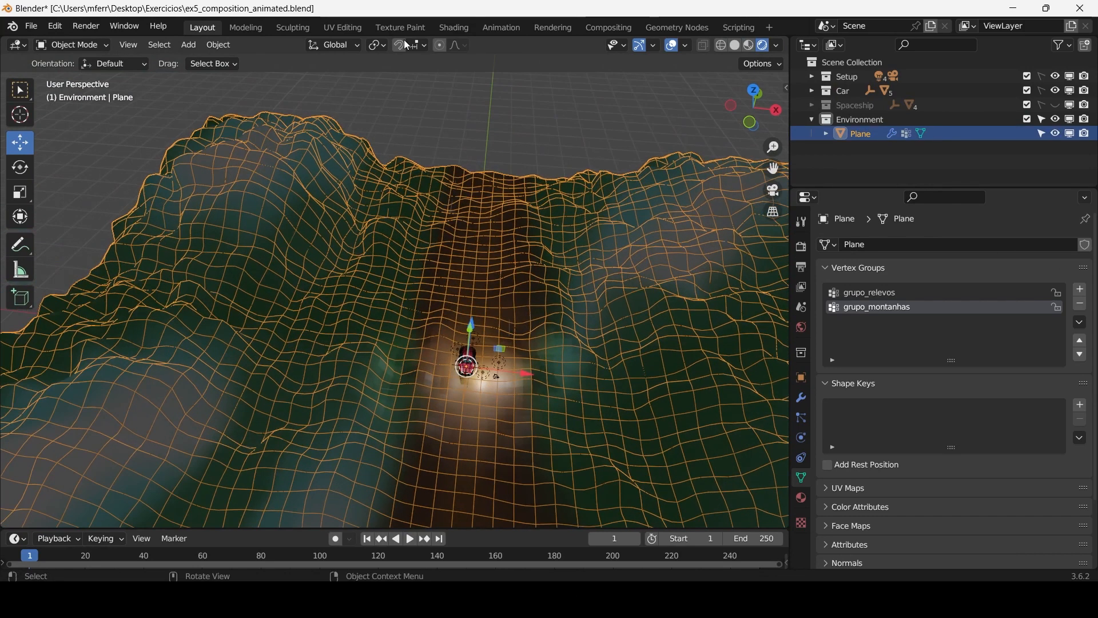
{"action": "left_click", "coordinate": [398, 29]}
{"action": "scroll", "coordinate": [199, 323], "scroll_direction": "down", "scroll_amount": 4}
{"action": "scroll", "coordinate": [192, 318], "scroll_direction": "up", "scroll_amount": 4}
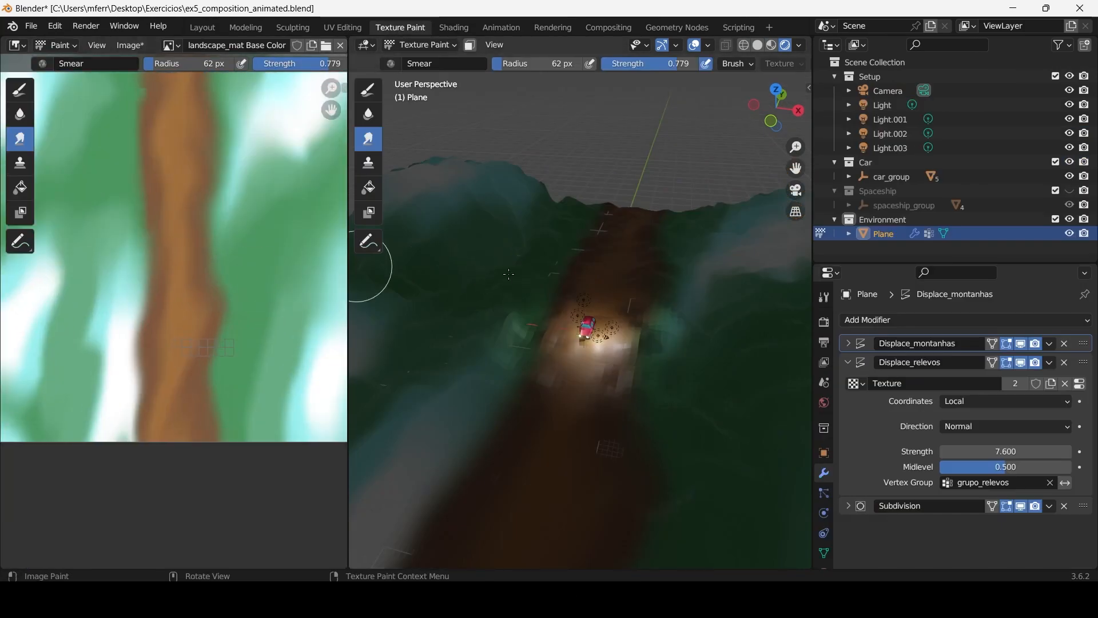
{"action": "mouse_move", "coordinate": [553, 298]}
{"action": "middle_mouse_down"}
{"action": "mouse_move", "coordinate": [586, 350]}
{"action": "mouse_move", "coordinate": [604, 311]}
{"action": "middle_mouse_up"}
{"action": "middle_click_drag", "start_coordinate": [195, 273], "coordinate": [234, 290]}
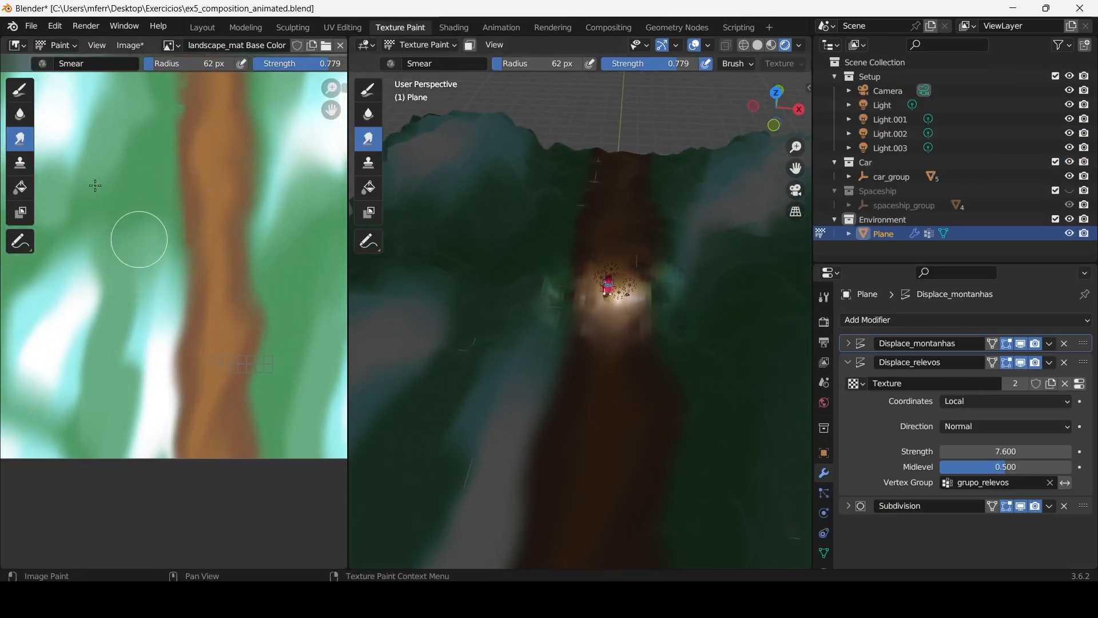
Sample a light green from the terrain texture as the Draw brush colour.
{"action": "left_click", "coordinate": [24, 94]}
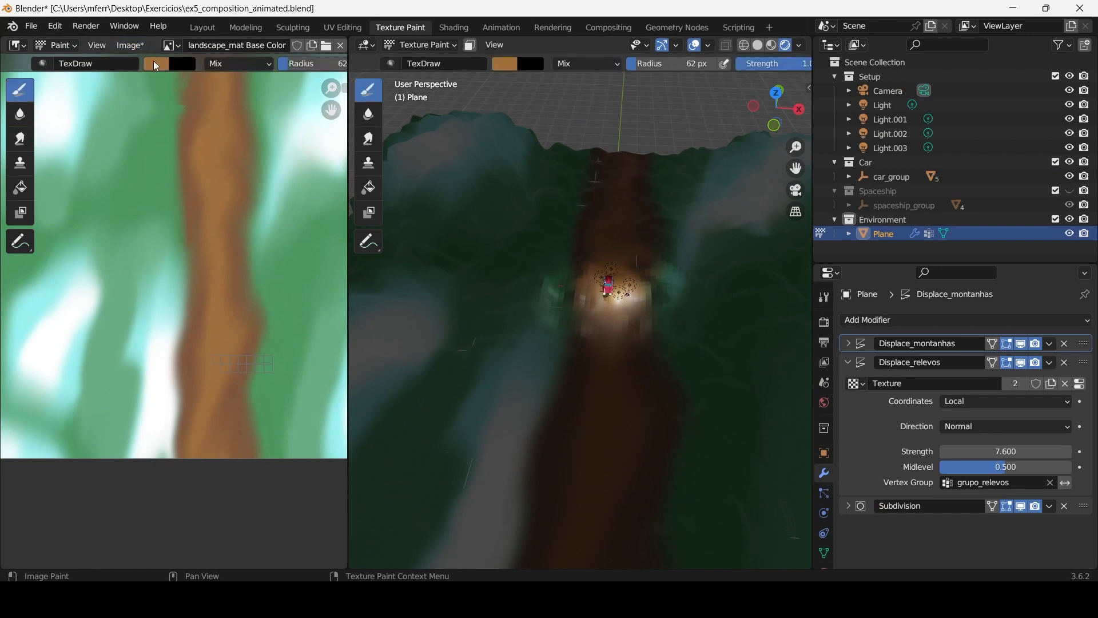
{"action": "left_click", "coordinate": [156, 64]}
{"action": "left_click", "coordinate": [261, 221]}
{"action": "left_click", "coordinate": [110, 377]}
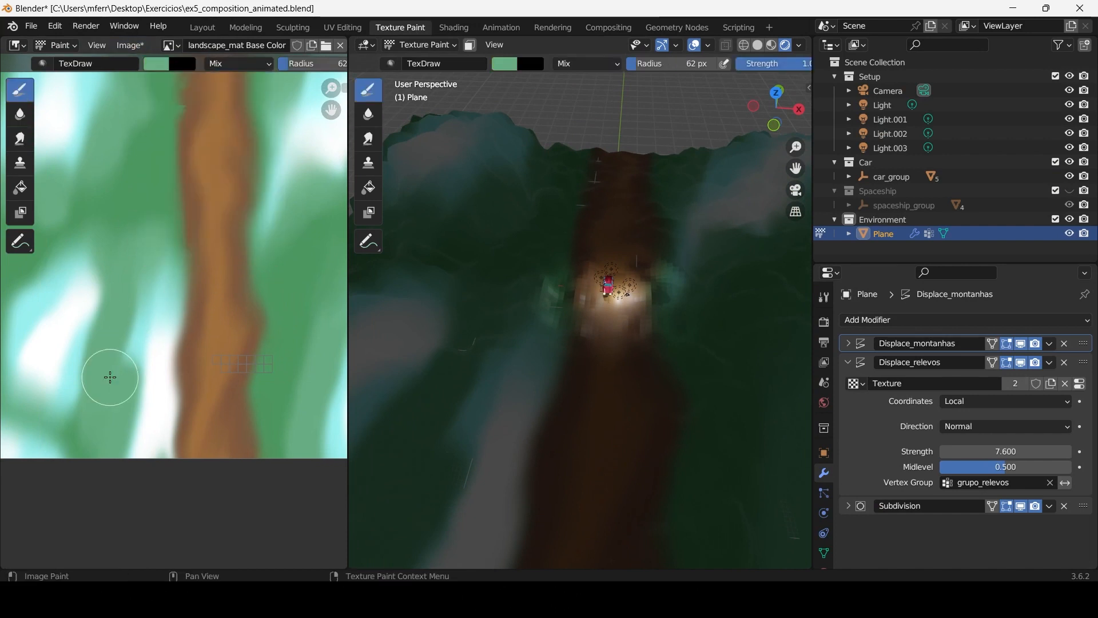
Paint light green grass patches on the dirt road on both sides of the car with the 62 px brush.
{"action": "scroll", "coordinate": [579, 295], "scroll_direction": "up", "scroll_amount": 5}
{"action": "scroll", "coordinate": [623, 275], "scroll_direction": "up", "scroll_amount": 4}
{"action": "mouse_move", "coordinate": [658, 277]}
{"action": "middle_mouse_down"}
{"action": "mouse_move", "coordinate": [623, 275]}
{"action": "mouse_move", "coordinate": [554, 299]}
{"action": "middle_mouse_up"}
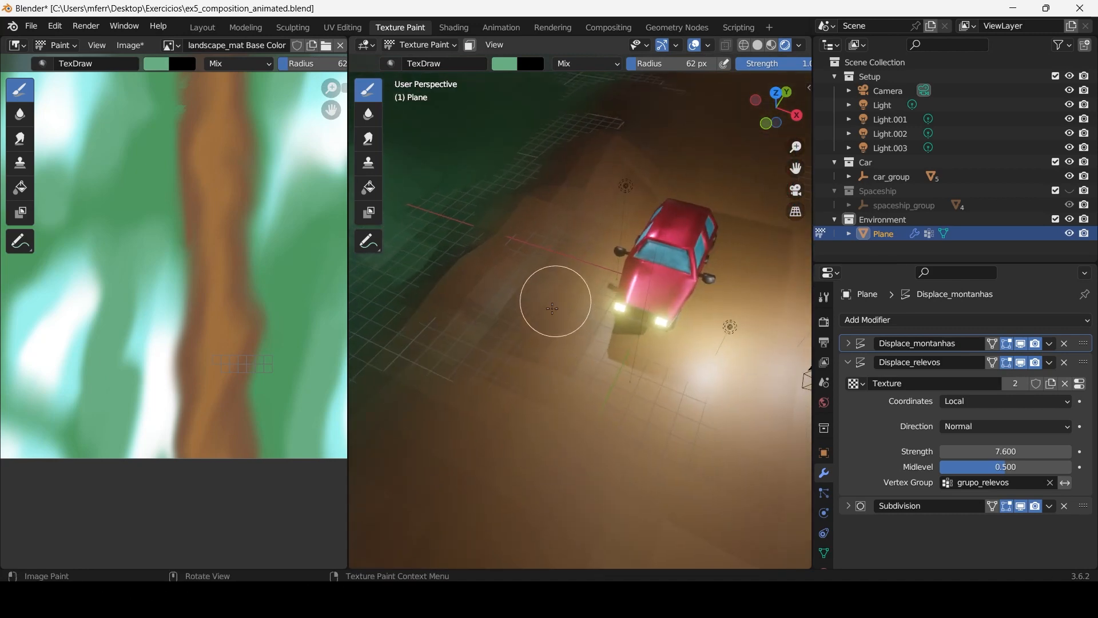
{"action": "left_click_drag", "start_coordinate": [550, 303], "coordinate": [456, 394]}
{"action": "left_click_drag", "start_coordinate": [589, 245], "coordinate": [554, 282]}
{"action": "middle_click_drag", "start_coordinate": [554, 282], "coordinate": [510, 363]}
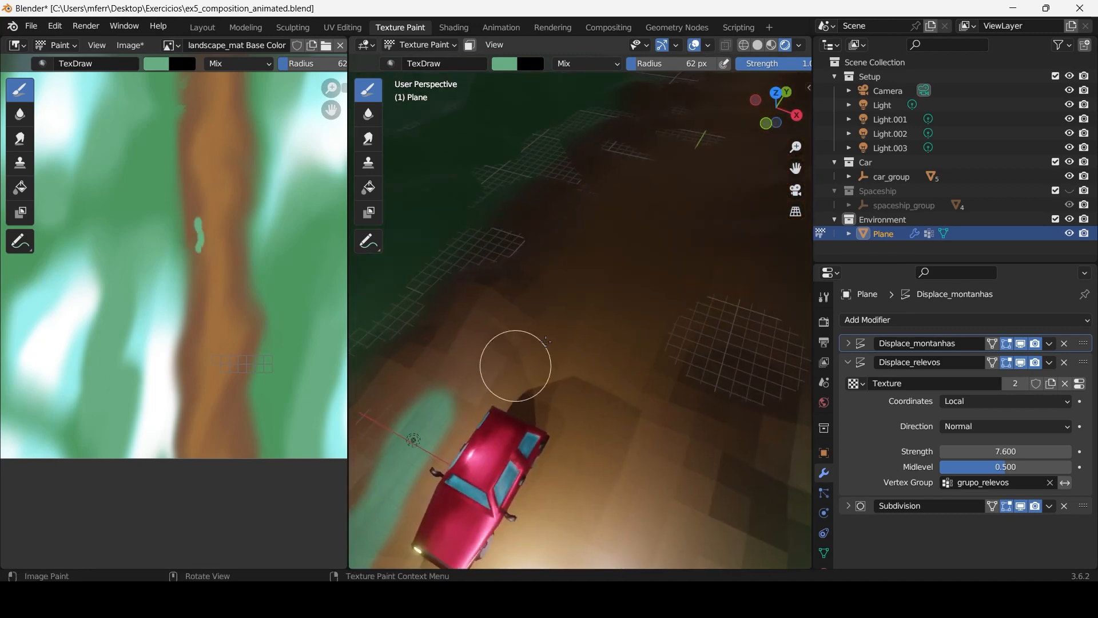
{"action": "mouse_move", "coordinate": [568, 286]}
{"action": "middle_mouse_down"}
{"action": "mouse_move", "coordinate": [675, 425]}
{"action": "mouse_move", "coordinate": [551, 312]}
{"action": "mouse_move", "coordinate": [576, 225]}
{"action": "middle_mouse_up"}
{"action": "left_click_drag", "start_coordinate": [576, 225], "coordinate": [552, 355]}
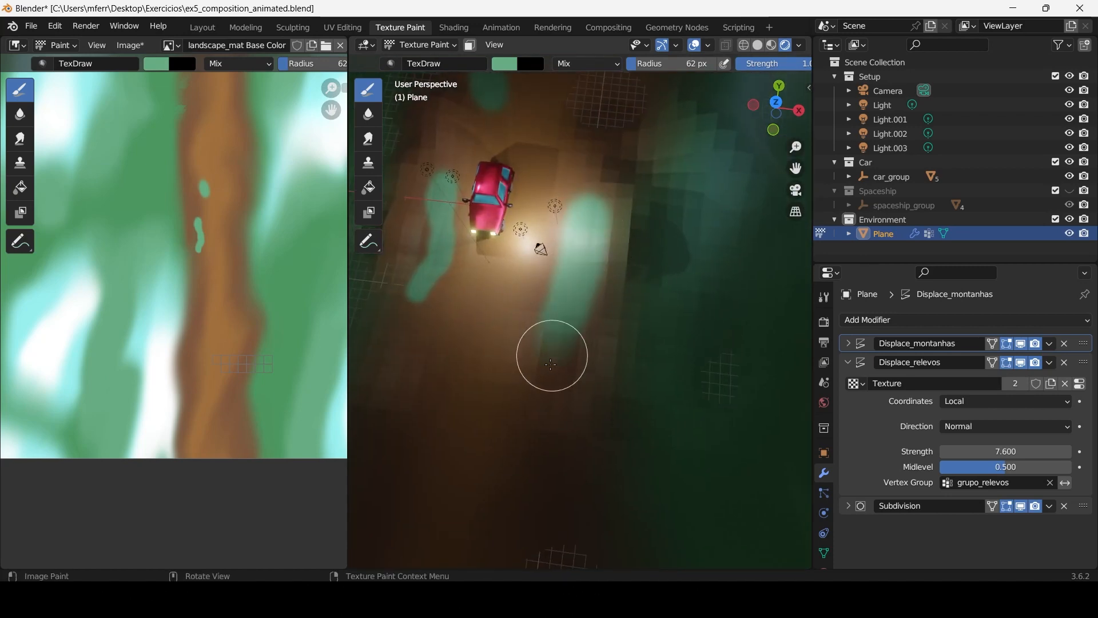
{"action": "mouse_move", "coordinate": [554, 327]}
{"action": "middle_mouse_down"}
{"action": "mouse_move", "coordinate": [595, 228]}
{"action": "mouse_move", "coordinate": [655, 336]}
{"action": "mouse_move", "coordinate": [608, 245]}
{"action": "mouse_move", "coordinate": [648, 267]}
{"action": "mouse_move", "coordinate": [606, 229]}
{"action": "middle_mouse_up"}
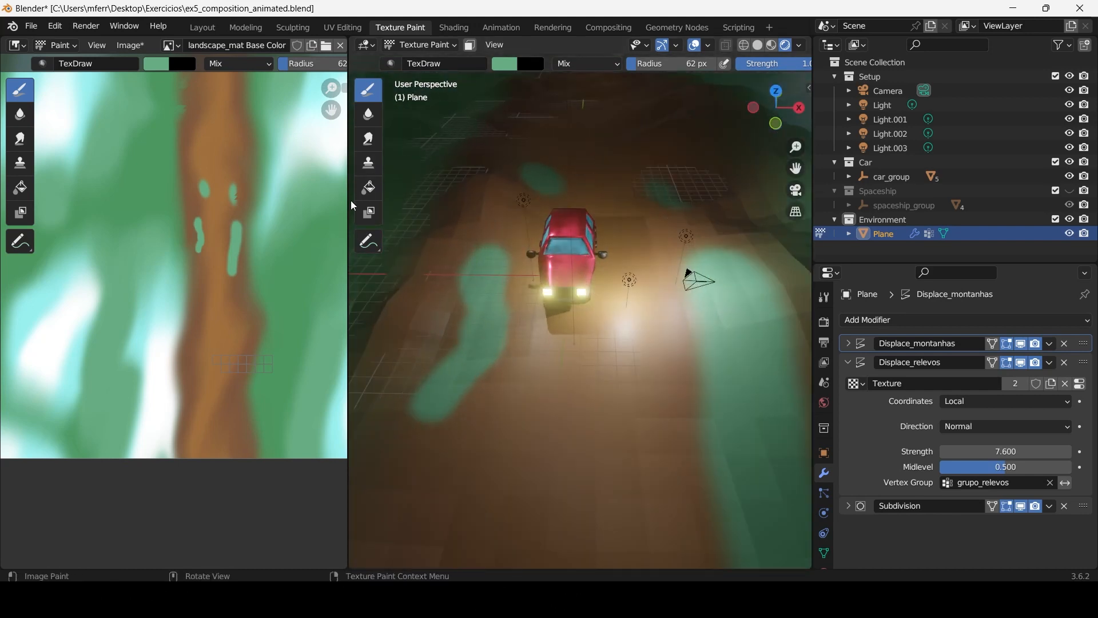
Smear the green patches into the road in the 3D view with a 133 px brush at strength 0.779.
{"action": "left_click", "coordinate": [369, 139]}
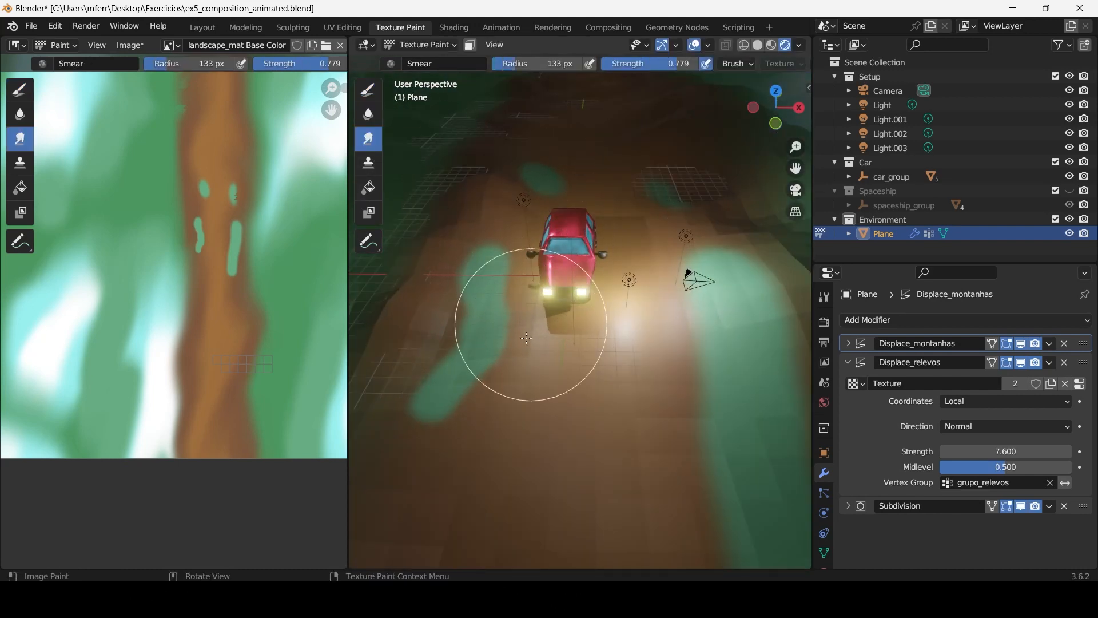
{"action": "mouse_move", "coordinate": [448, 398]}
{"action": "left_mouse_down"}
{"action": "mouse_move", "coordinate": [486, 240]}
{"action": "mouse_move", "coordinate": [498, 366]}
{"action": "mouse_move", "coordinate": [453, 417]}
{"action": "mouse_move", "coordinate": [448, 363]}
{"action": "mouse_move", "coordinate": [471, 215]}
{"action": "mouse_move", "coordinate": [590, 133]}
{"action": "left_mouse_up"}
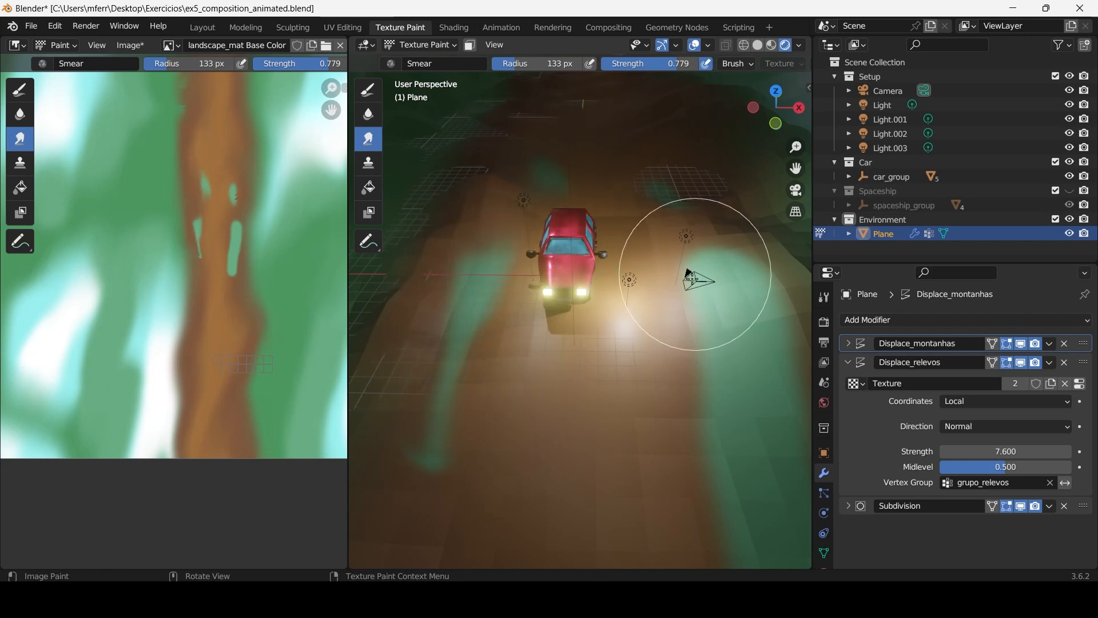
{"action": "scroll", "coordinate": [696, 274], "scroll_direction": "down", "scroll_amount": 2}
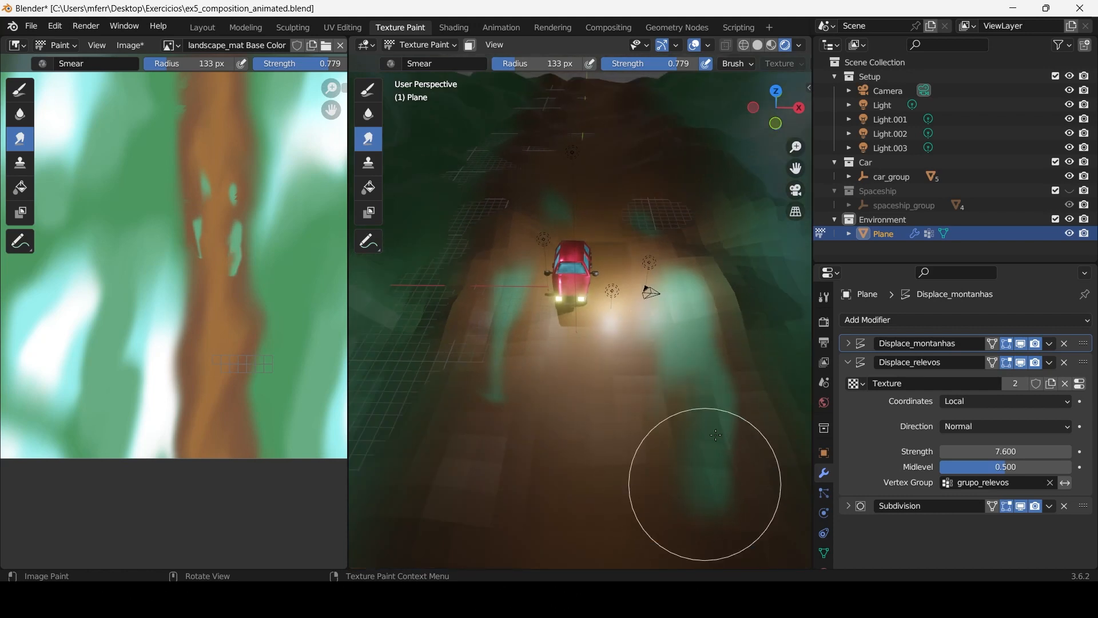
{"action": "middle_click_drag", "start_coordinate": [667, 270], "coordinate": [669, 196]}
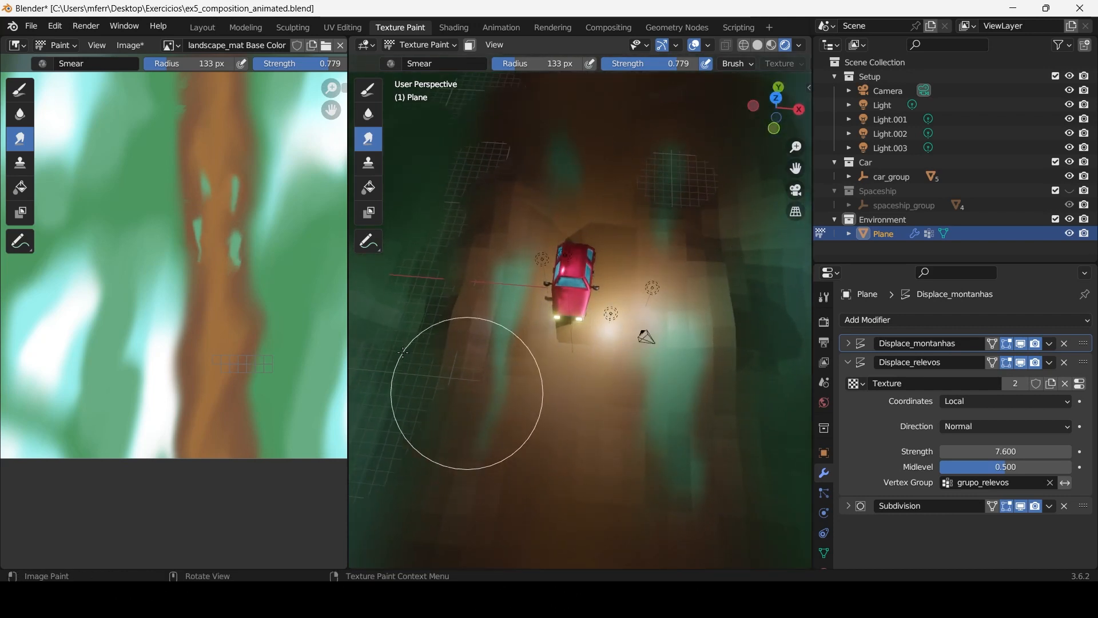
Smear the green road patches further on the texture image to soften their edges.
{"action": "scroll", "coordinate": [200, 295], "scroll_direction": "up", "scroll_amount": 4}
{"action": "middle_click_drag", "start_coordinate": [228, 135], "coordinate": [191, 238]}
{"action": "left_click_drag", "start_coordinate": [191, 238], "coordinate": [177, 289]}
{"action": "left_click_drag", "start_coordinate": [284, 296], "coordinate": [252, 229]}
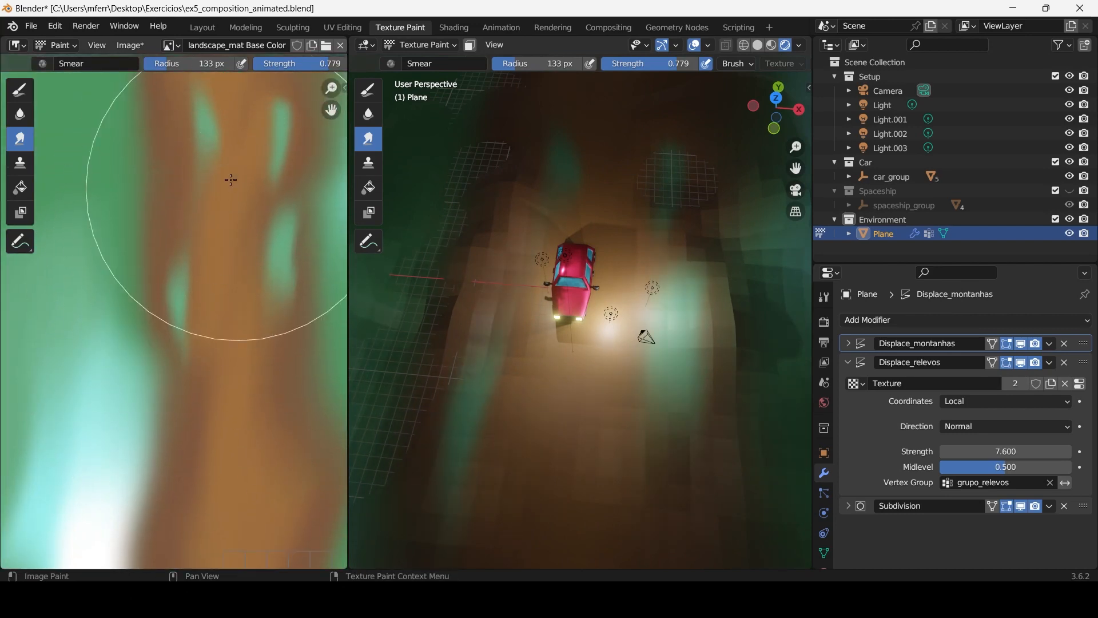
Set the Draw brush to brown (hue 0.081, saturation 0.472, value 0.678) and paint a patch on the green land beside the road.
{"action": "middle_click_drag", "start_coordinate": [714, 368], "coordinate": [615, 288]}
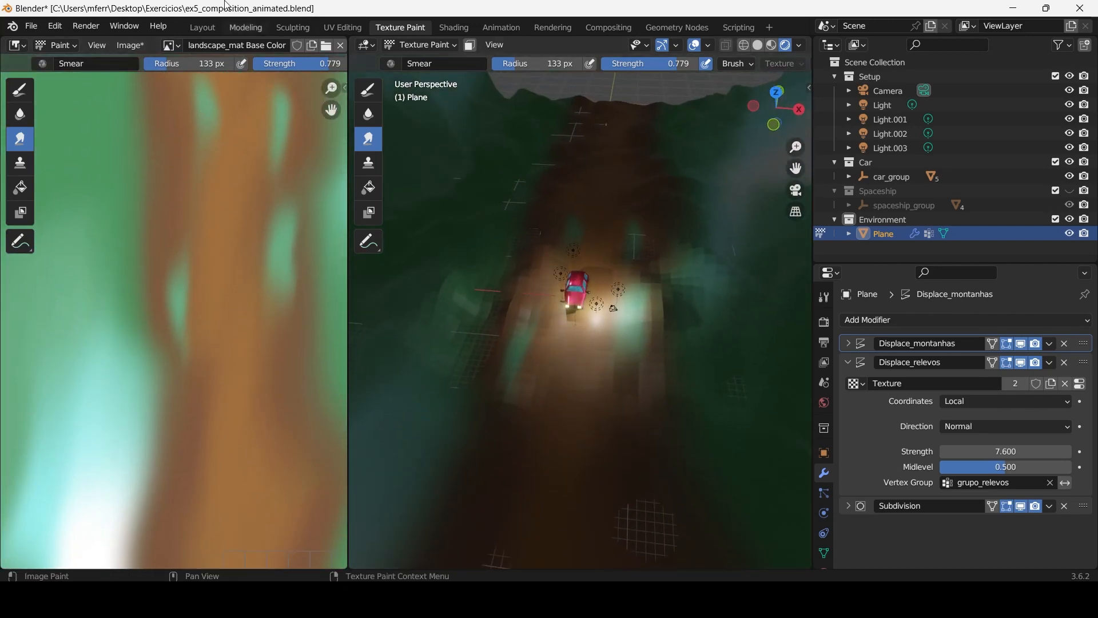
{"action": "scroll", "coordinate": [70, 73], "scroll_direction": "down", "scroll_amount": 1}
{"action": "left_click", "coordinate": [27, 97]}
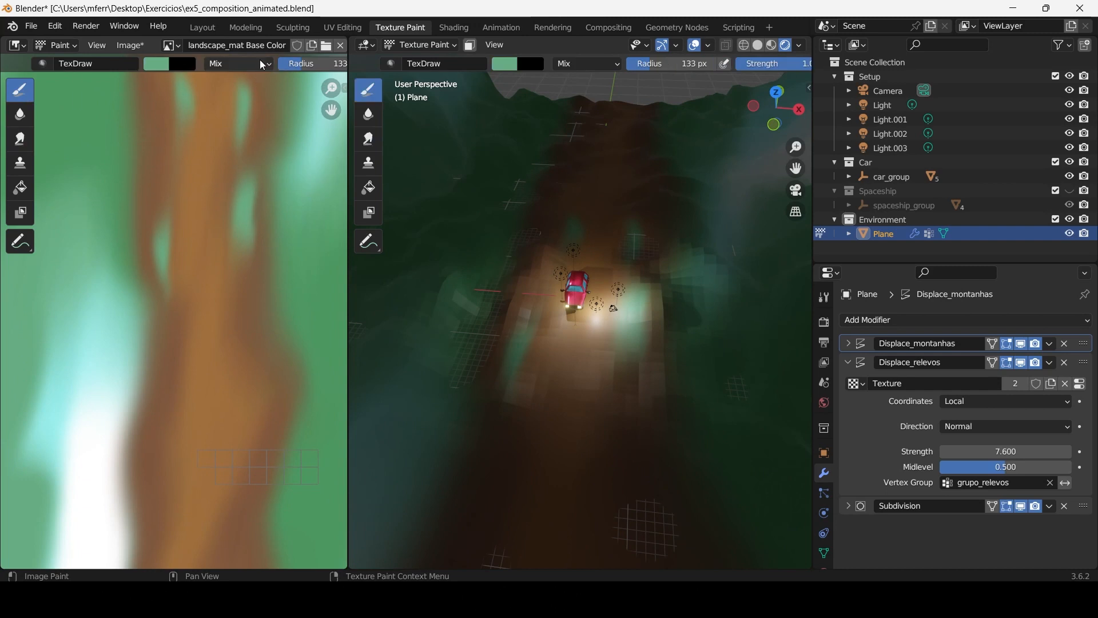
{"action": "left_click", "coordinate": [157, 63]}
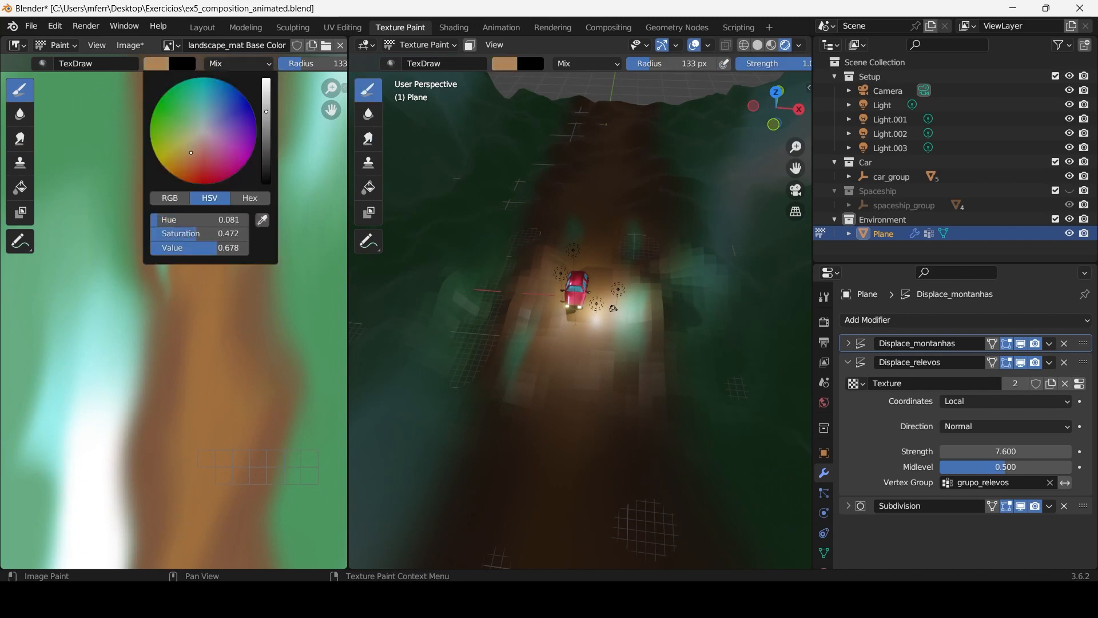
{"action": "scroll", "coordinate": [183, 344], "scroll_direction": "down", "scroll_amount": 3}
{"action": "left_click_drag", "start_coordinate": [128, 246], "coordinate": [121, 279]}
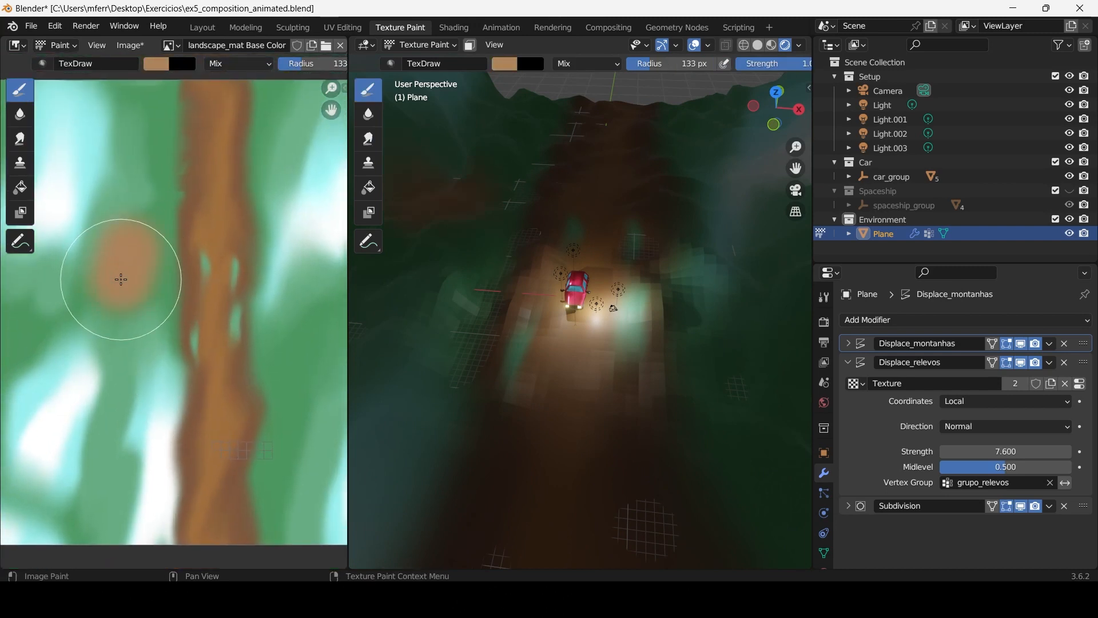
Paint a light brown patch on the green area right of the brown road in the landscape base color texture.
{"action": "scroll", "coordinate": [312, 404], "scroll_direction": "down", "scroll_amount": 3}
{"action": "middle_click_drag", "start_coordinate": [282, 352], "coordinate": [265, 331]}
{"action": "left_click_drag", "start_coordinate": [226, 295], "coordinate": [232, 324]}
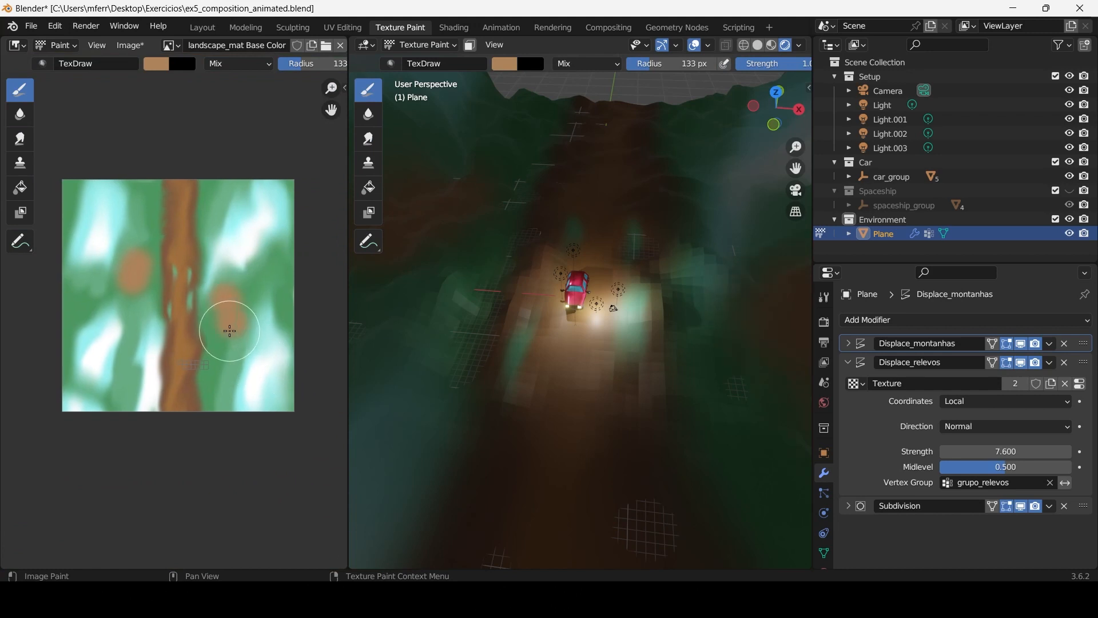
Smear both light brown patches into the surrounding green with the Smear tool at a radius of about 209 px.
{"action": "left_click", "coordinate": [20, 139]}
{"action": "scroll", "coordinate": [176, 319], "scroll_direction": "up", "scroll_amount": 2}
{"action": "key", "text": "f"}
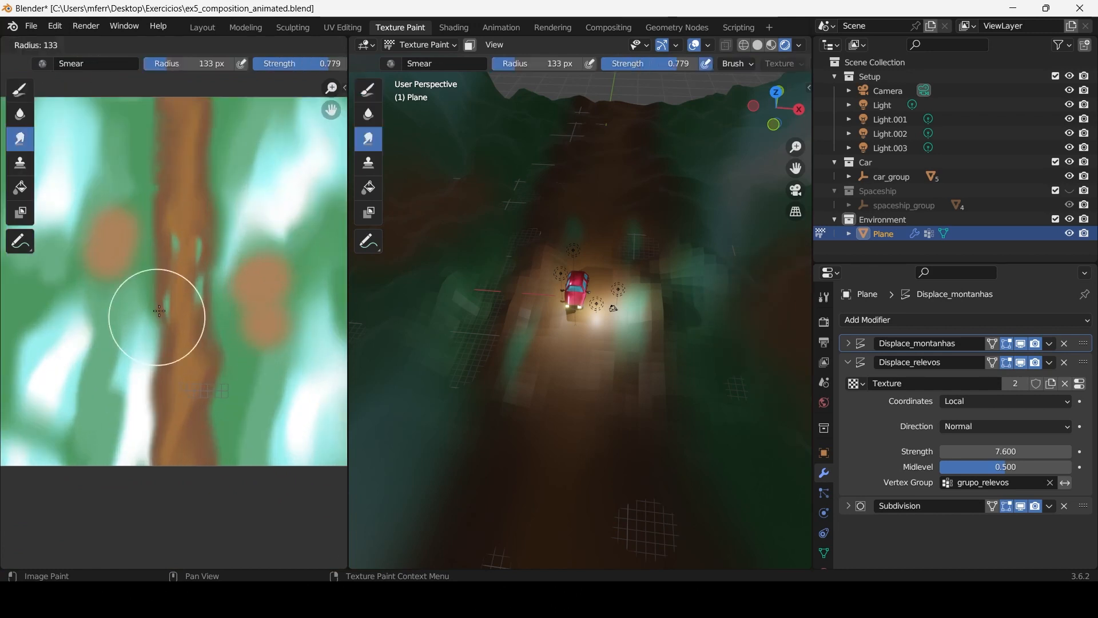
{"action": "left_click", "coordinate": [233, 316]}
{"action": "mouse_move", "coordinate": [110, 225]}
{"action": "left_mouse_down"}
{"action": "mouse_move", "coordinate": [107, 250]}
{"action": "mouse_move", "coordinate": [112, 191]}
{"action": "mouse_move", "coordinate": [111, 238]}
{"action": "mouse_move", "coordinate": [263, 288]}
{"action": "mouse_move", "coordinate": [256, 368]}
{"action": "mouse_move", "coordinate": [255, 282]}
{"action": "mouse_move", "coordinate": [265, 355]}
{"action": "mouse_move", "coordinate": [275, 273]}
{"action": "left_mouse_up"}
{"action": "middle_click_drag", "start_coordinate": [435, 240], "coordinate": [511, 343]}
{"action": "mouse_move", "coordinate": [510, 343]}
{"action": "left_mouse_down"}
{"action": "mouse_move", "coordinate": [466, 400]}
{"action": "mouse_move", "coordinate": [456, 456]}
{"action": "mouse_move", "coordinate": [454, 329]}
{"action": "mouse_move", "coordinate": [404, 398]}
{"action": "left_mouse_up"}
{"action": "middle_click_drag", "start_coordinate": [404, 398], "coordinate": [580, 246]}
{"action": "scroll", "coordinate": [580, 246], "scroll_direction": "down", "scroll_amount": 2}
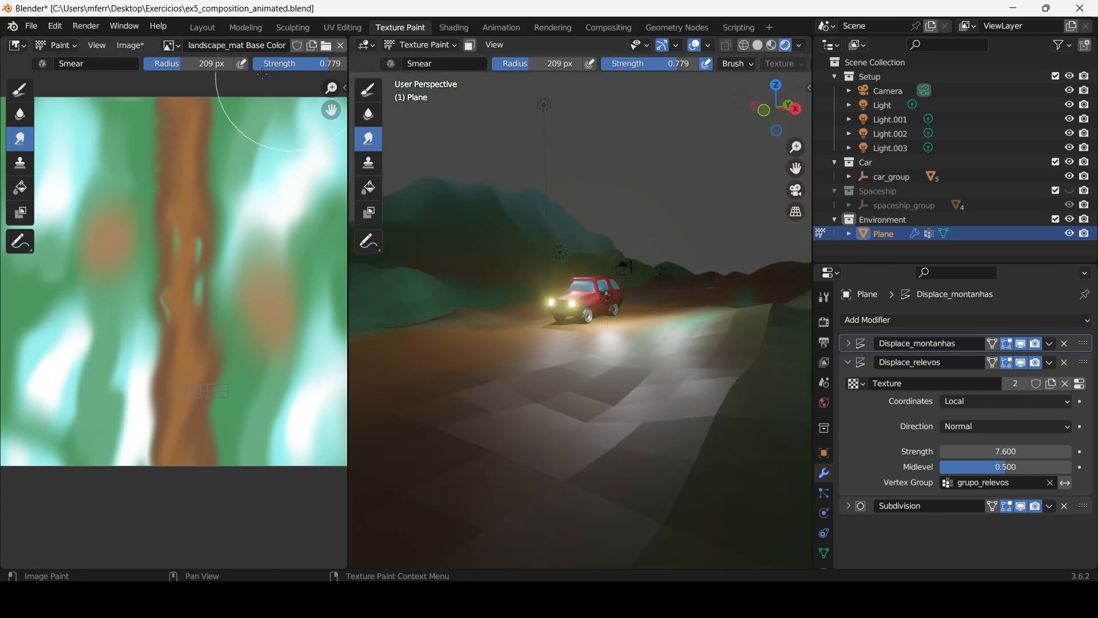
Return to the Layout workspace and display the whole terrain in solid shading.
{"action": "left_click", "coordinate": [202, 27]}
{"action": "middle_click_drag", "start_coordinate": [496, 265], "coordinate": [482, 229]}
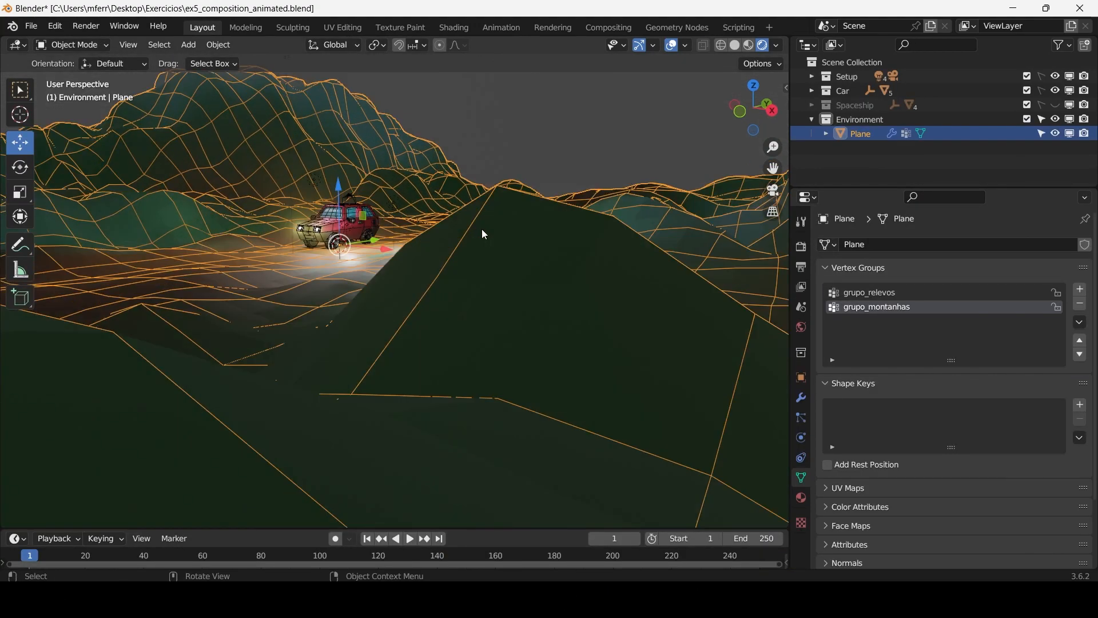
{"action": "left_click", "coordinate": [558, 169]}
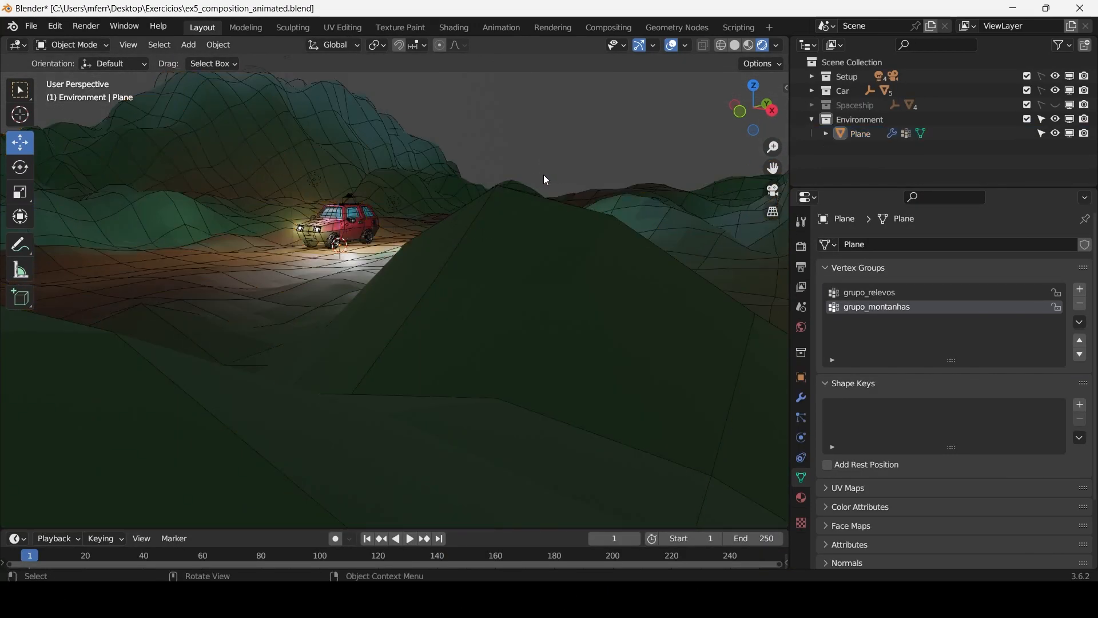
{"action": "middle_click_drag", "start_coordinate": [543, 174], "coordinate": [557, 251]}
{"action": "left_click", "coordinate": [573, 212]}
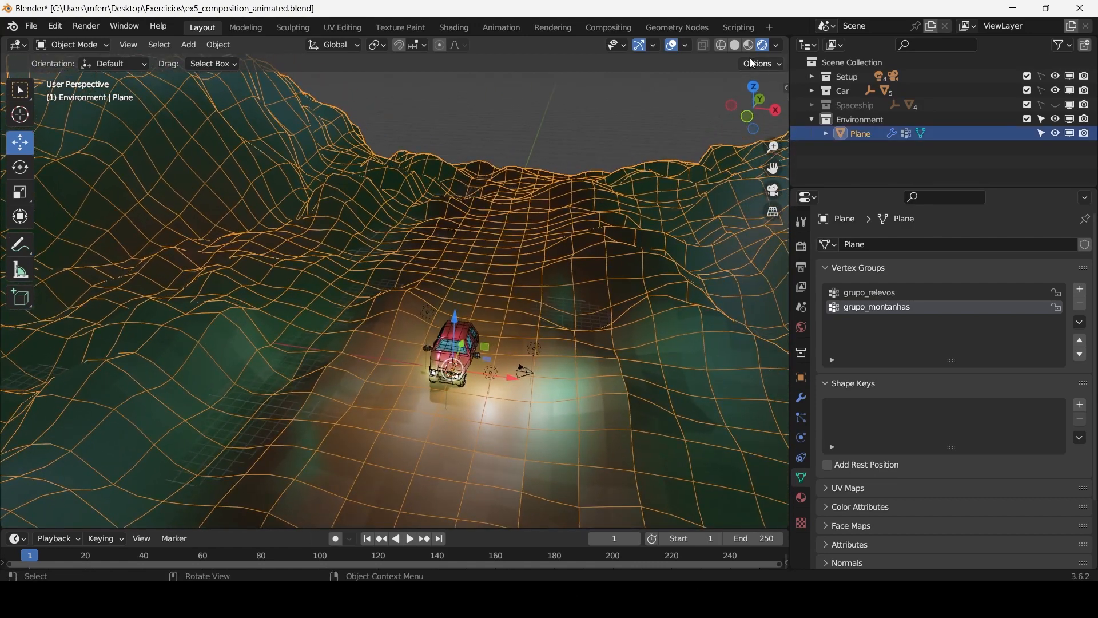
{"action": "left_click", "coordinate": [747, 46]}
{"action": "left_click", "coordinate": [735, 45]}
{"action": "middle_click_drag", "start_coordinate": [547, 173], "coordinate": [563, 171]}
{"action": "left_click", "coordinate": [657, 133]}
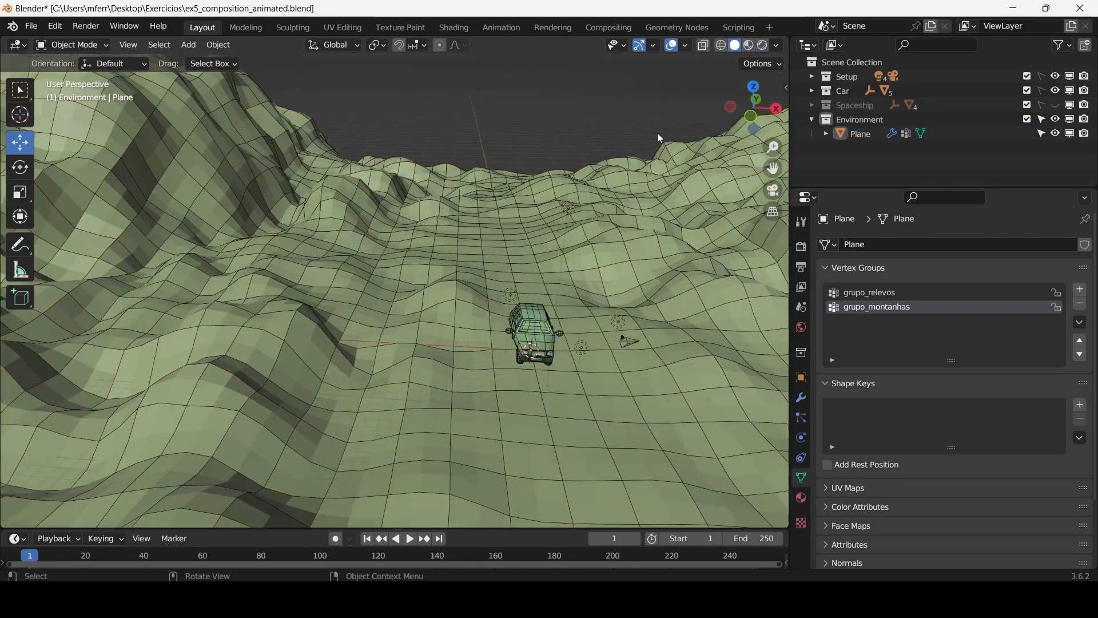
{"action": "mouse_move", "coordinate": [641, 199]}
{"action": "middle_mouse_down", "text": "shift"}
{"action": "mouse_move", "coordinate": [503, 167]}
{"action": "mouse_move", "coordinate": [514, 179]}
{"action": "middle_mouse_up", "text": "shift"}
{"action": "scroll", "coordinate": [503, 167], "scroll_direction": "down", "scroll_amount": 5}
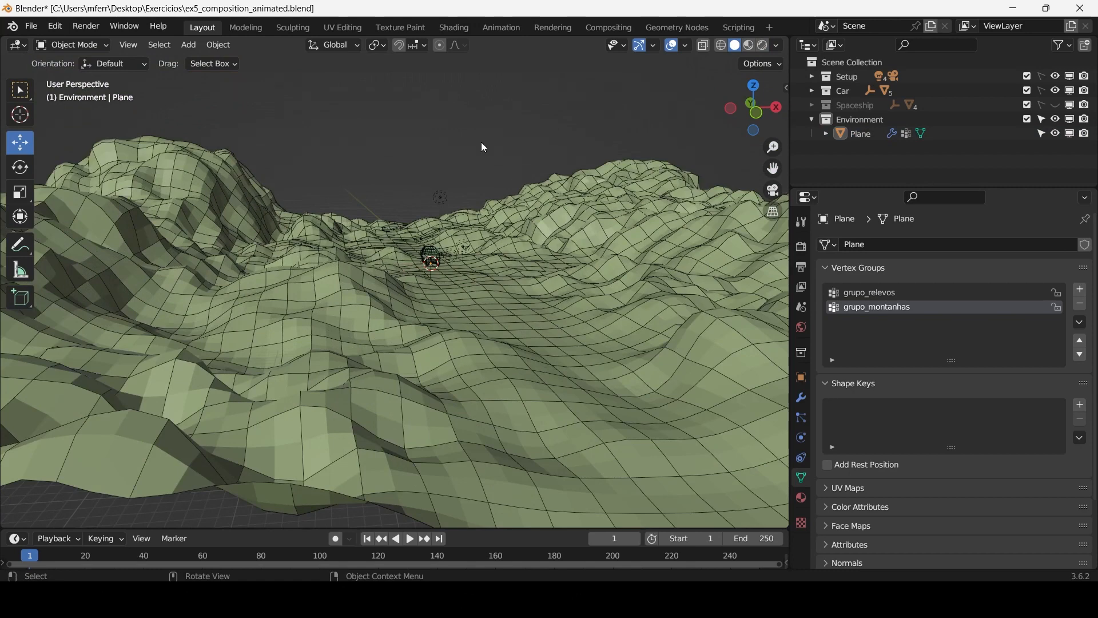
Rename the terrain object as floor and its collection as Environment_1.
{"action": "double_click", "coordinate": [860, 133]}
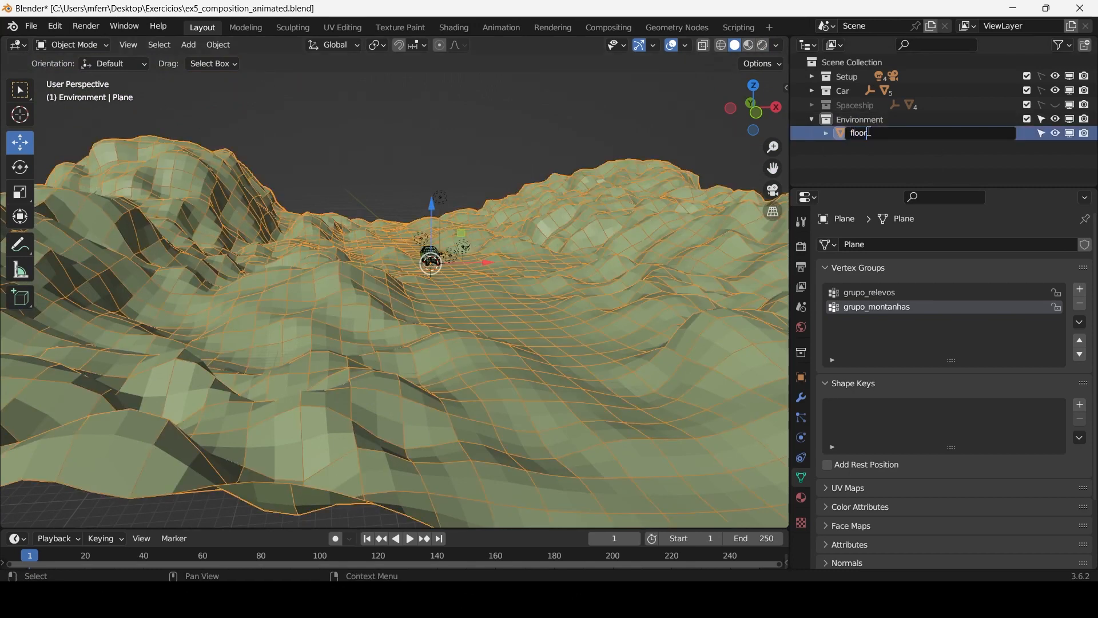
{"action": "key", "text": "Return"}
{"action": "double_click", "coordinate": [886, 118]}
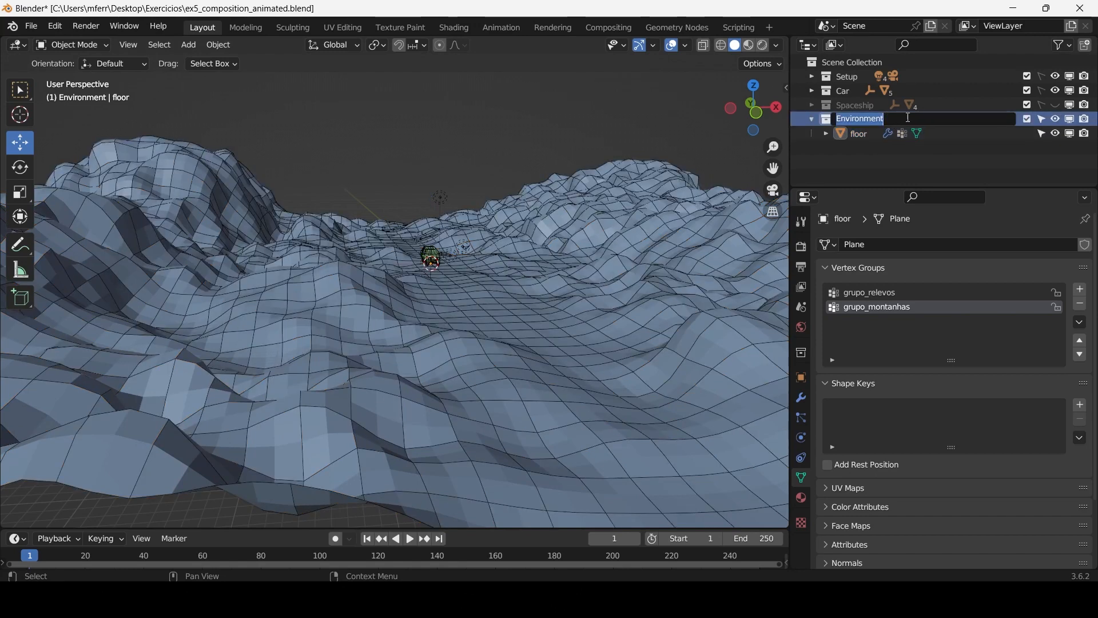
{"action": "left_click", "coordinate": [908, 117]}
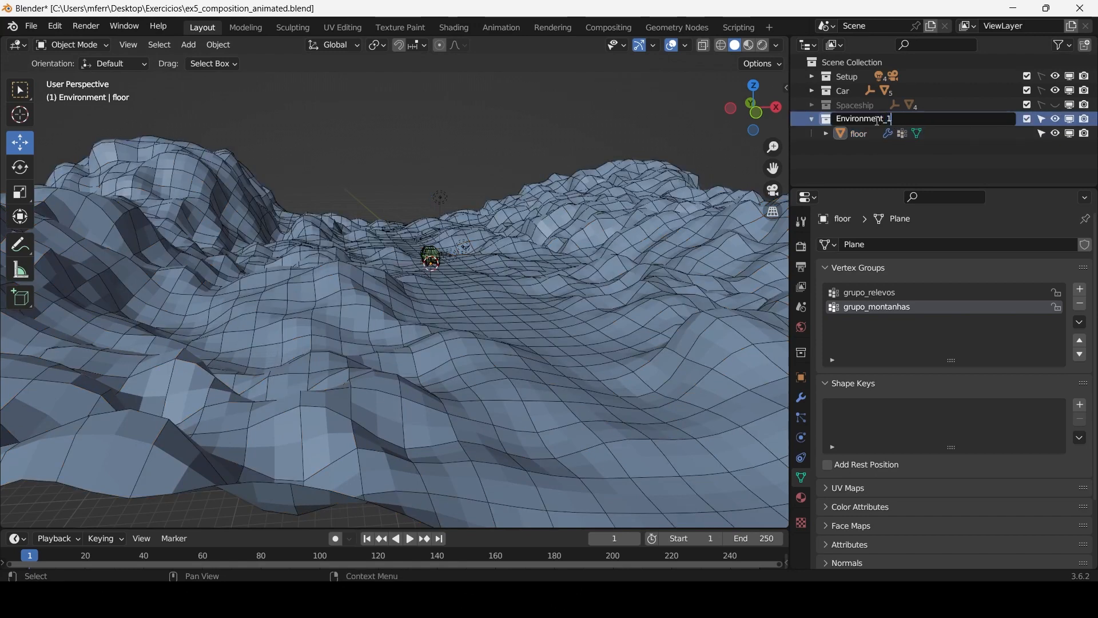
{"action": "key", "text": "Return"}
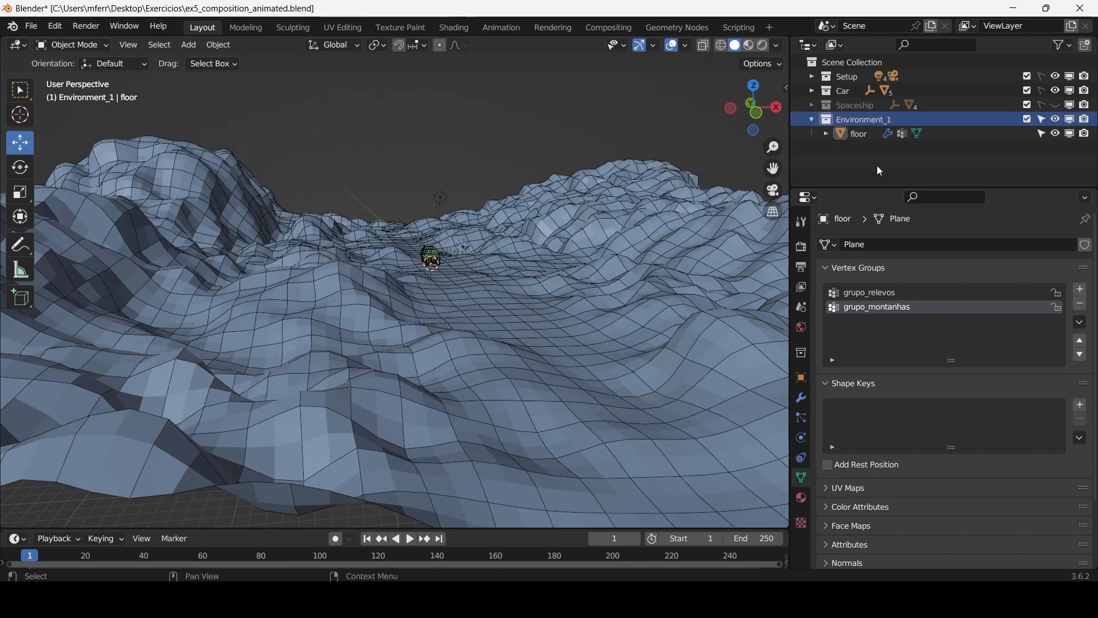
{"action": "left_click", "coordinate": [812, 120]}
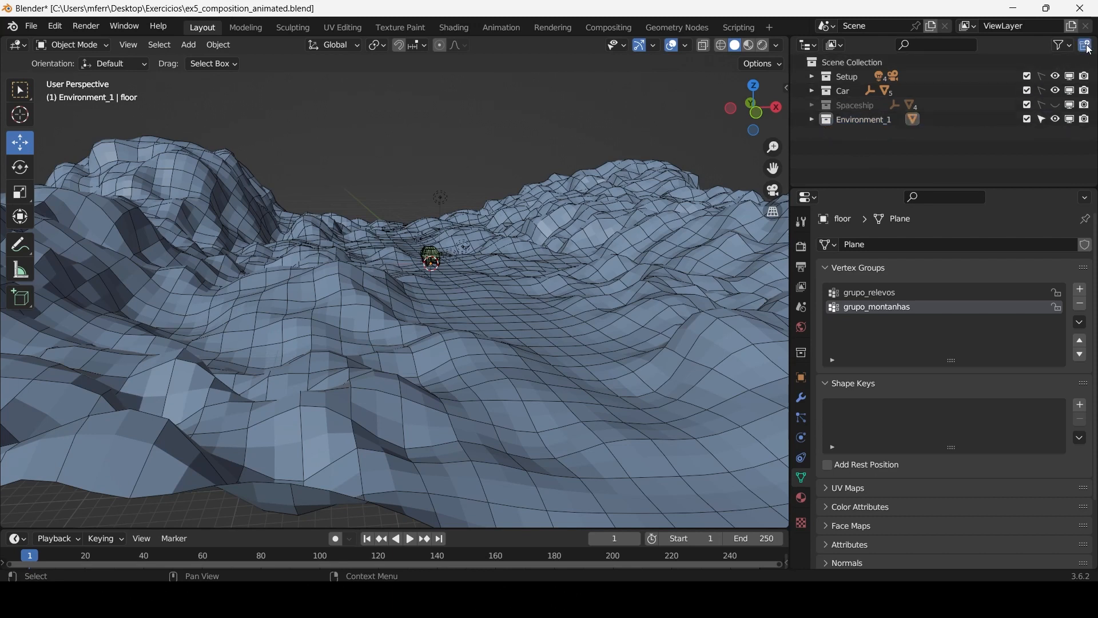
Create a new scene collection and name it Environment_2.
{"action": "left_click", "coordinate": [1086, 45]}
{"action": "left_click", "coordinate": [879, 132]}
{"action": "key", "text": "ctrl+v"}
{"action": "key", "text": "ctrl+z"}
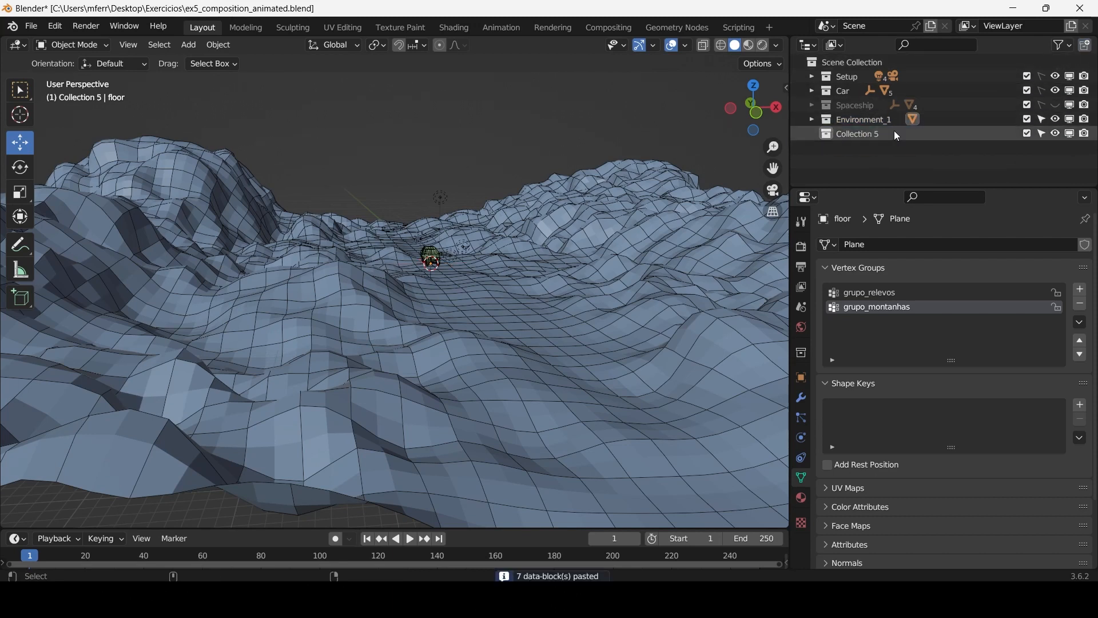
{"action": "double_click", "coordinate": [864, 133]}
{"action": "type", "text": "Environment_2"}
{"action": "key", "text": "Return"}
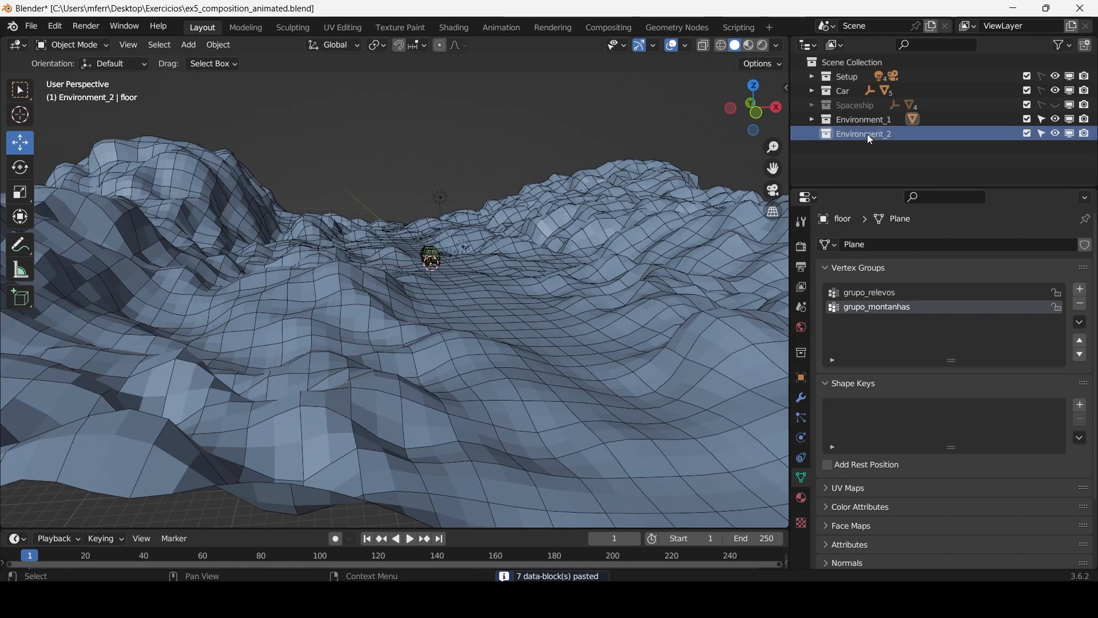
{"action": "scroll", "coordinate": [503, 242], "scroll_direction": "up", "scroll_amount": 4}
{"action": "middle_click_drag", "start_coordinate": [502, 242], "coordinate": [489, 272]}
{"action": "middle_click_drag", "start_coordinate": [481, 155], "coordinate": [470, 191], "text": "shift"}
{"action": "scroll", "coordinate": [470, 191], "scroll_direction": "up", "scroll_amount": 3}
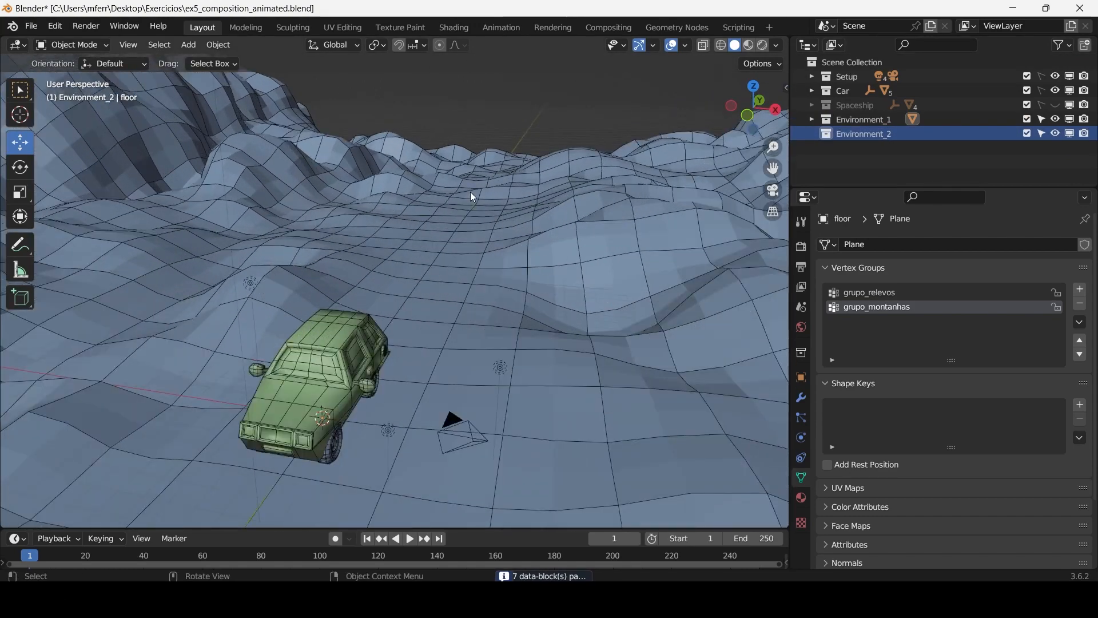
{"action": "scroll", "coordinate": [540, 218], "scroll_direction": "down", "scroll_amount": 4}
{"action": "middle_click_drag", "start_coordinate": [540, 219], "coordinate": [589, 234], "text": "shift"}
{"action": "scroll", "coordinate": [490, 251], "scroll_direction": "up", "scroll_amount": 5}
{"action": "scroll", "coordinate": [493, 241], "scroll_direction": "down", "scroll_amount": 6}
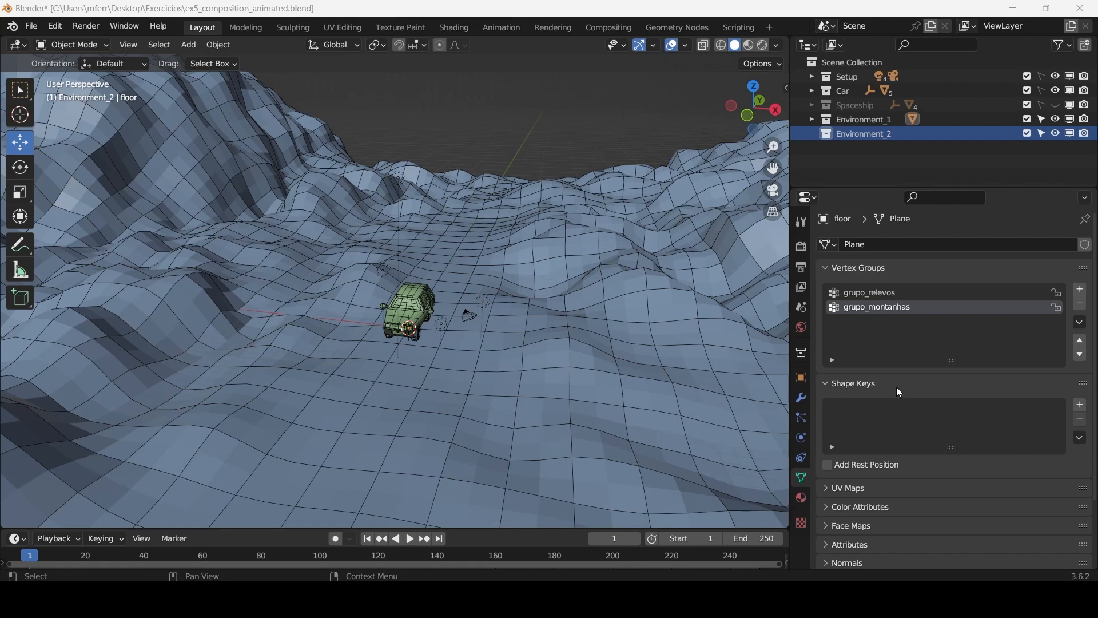
Add a cone mesh to the Environment_2 collection and lift it above the car.
{"action": "scroll", "coordinate": [279, 338], "scroll_direction": "up", "scroll_amount": 3}
{"action": "left_click", "coordinate": [287, 305]}
{"action": "scroll", "coordinate": [287, 304], "scroll_direction": "down", "scroll_amount": 1}
{"action": "middle_click_drag", "start_coordinate": [288, 304], "coordinate": [317, 312]}
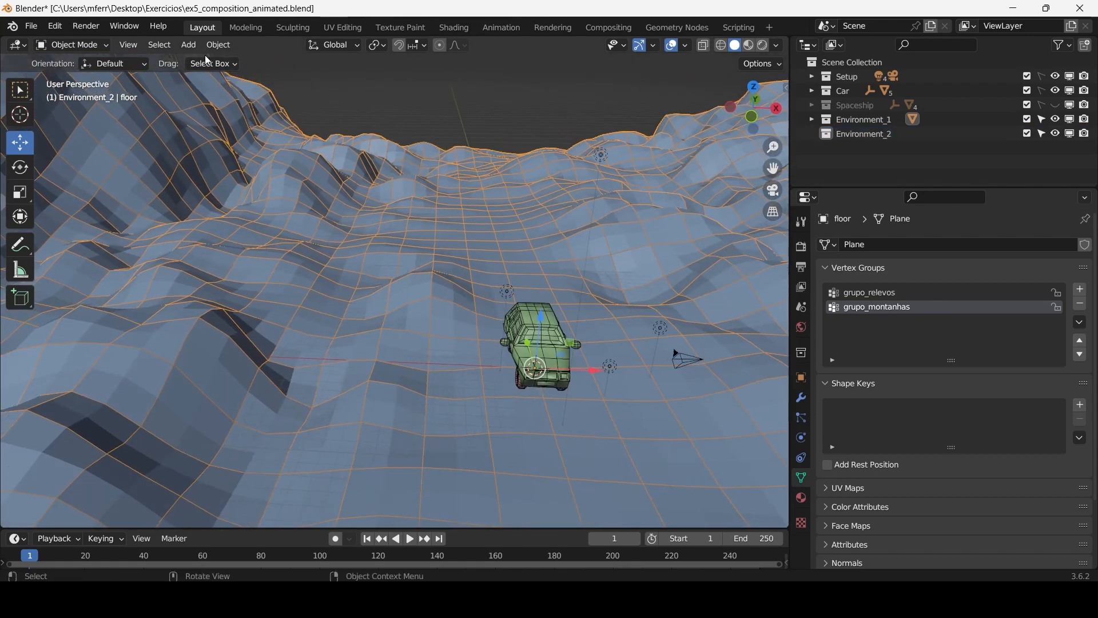
{"action": "left_click", "coordinate": [192, 45]}
{"action": "mouse_move", "coordinate": [276, 57]}
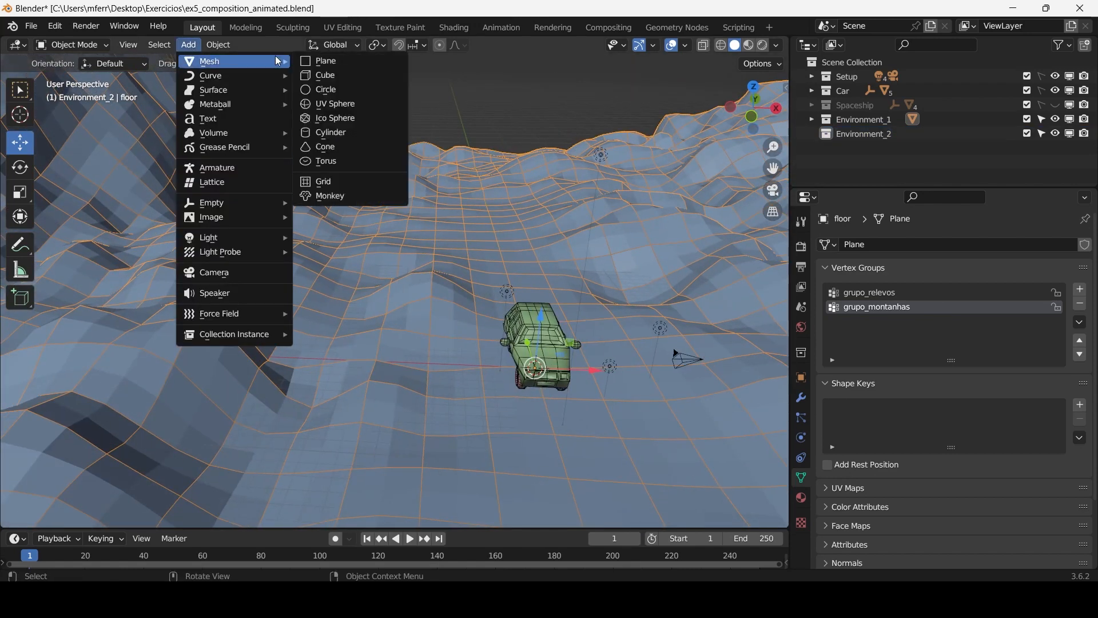
{"action": "left_click", "coordinate": [324, 147]}
{"action": "scroll", "coordinate": [452, 248], "scroll_direction": "down", "scroll_amount": 4}
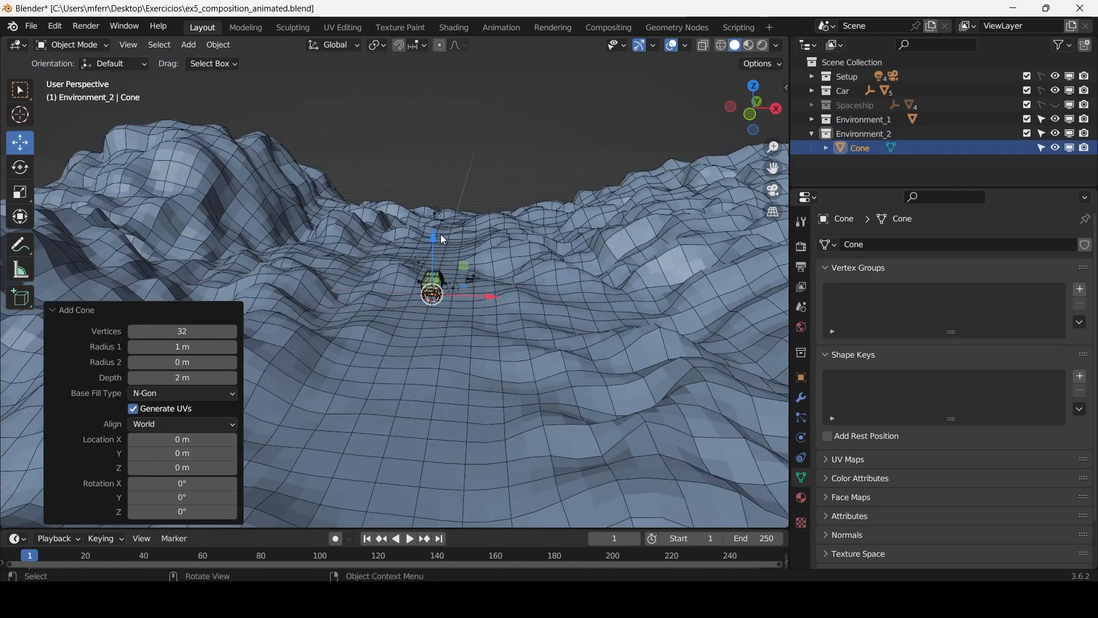
{"action": "key", "text": "g"}
{"action": "left_click", "coordinate": [440, 203]}
Scale the cone up about 4.65 times and move it onto the terrain beside the car.
{"action": "scroll", "coordinate": [483, 246], "scroll_direction": "up", "scroll_amount": 3}
{"action": "key", "text": "s"}
{"action": "left_click", "coordinate": [557, 266]}
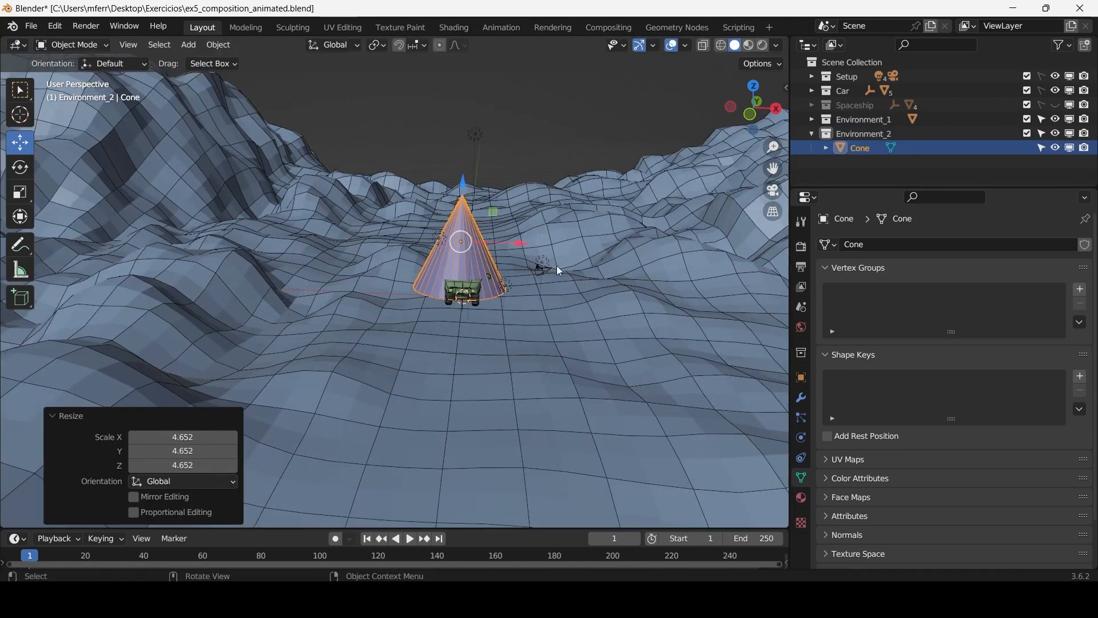
{"action": "key", "text": "g"}
{"action": "left_click", "coordinate": [475, 277]}
{"action": "middle_click_drag", "start_coordinate": [483, 237], "coordinate": [499, 241]}
{"action": "scroll", "coordinate": [507, 253], "scroll_direction": "down", "scroll_amount": 2}
Duplicate the large cone onto the hillside beyond it, scale the copy to about 0.6 and tilt it.
{"action": "key", "text": "shift+d"}
{"action": "left_click", "coordinate": [355, 234]}
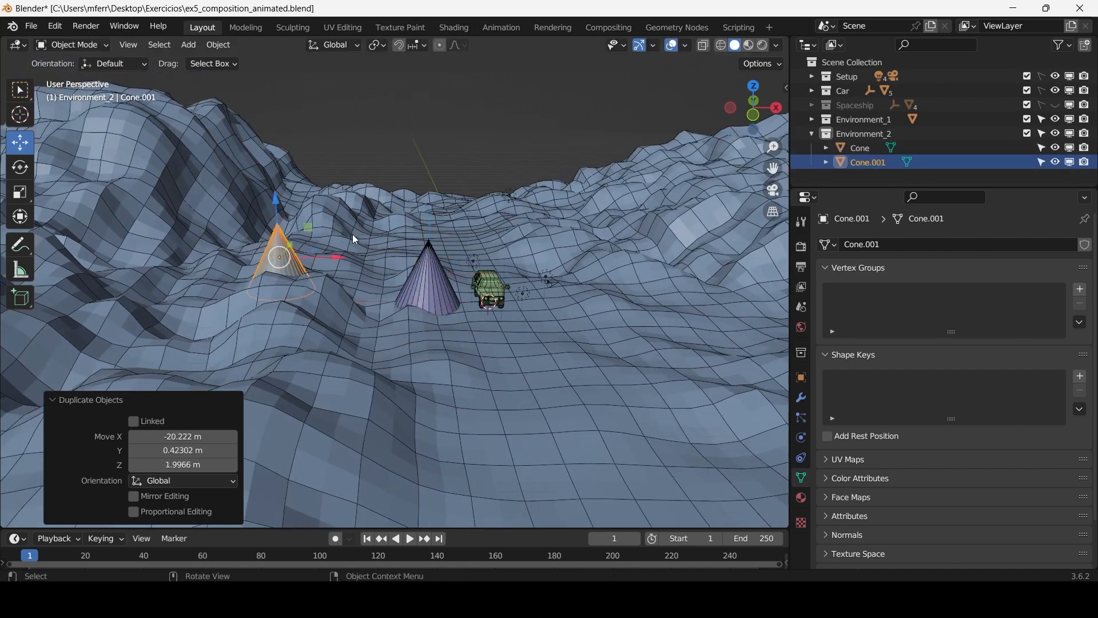
{"action": "key", "text": "s"}
{"action": "left_click", "coordinate": [325, 246]}
{"action": "middle_click_drag", "start_coordinate": [343, 243], "coordinate": [377, 234]}
{"action": "key", "text": "r"}
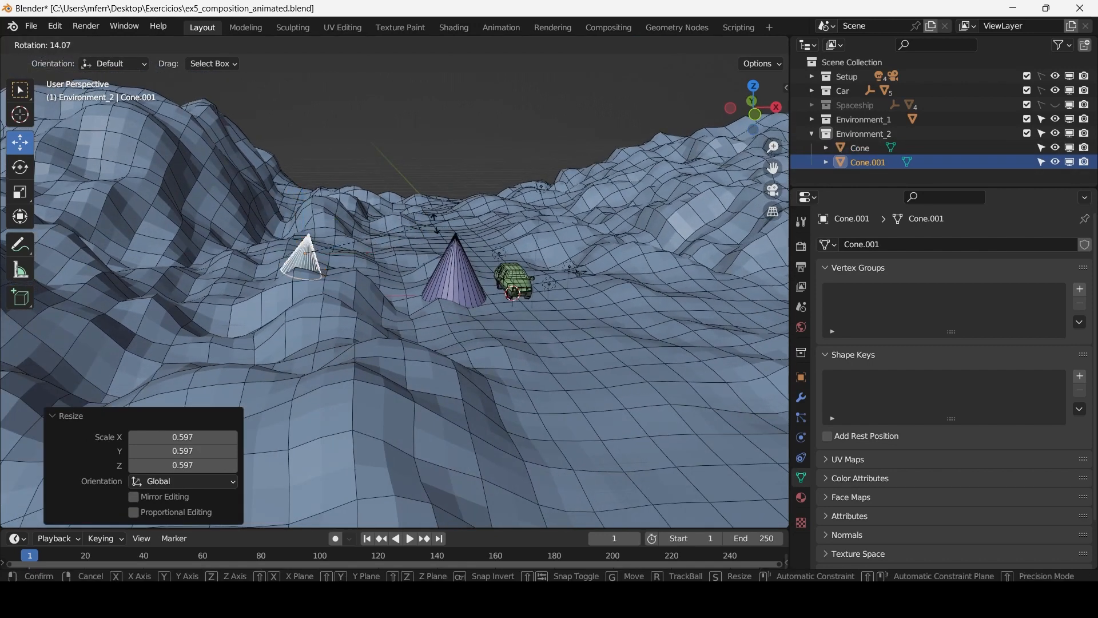
{"action": "left_click", "coordinate": [498, 207]}
{"action": "key", "text": "g"}
{"action": "left_click", "coordinate": [478, 201]}
{"action": "key", "text": "ctrl+z"}
Duplicate the small tilted cone farther up the mountainside, about 16 m away along negative X.
{"action": "key", "text": "shift+d"}
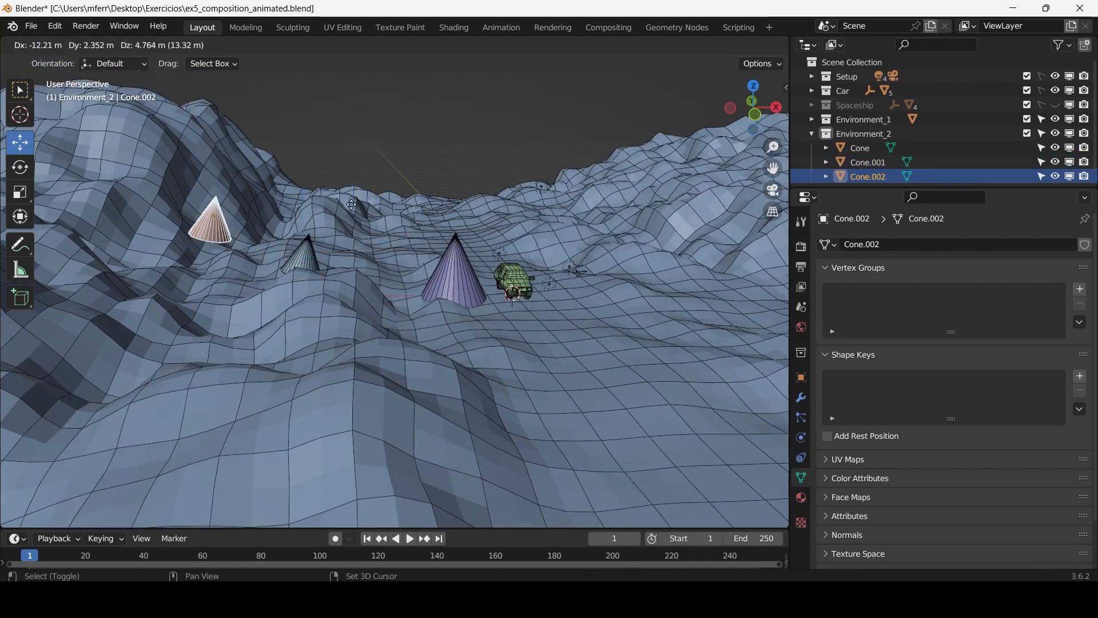
{"action": "left_click", "coordinate": [324, 223]}
{"action": "scroll", "coordinate": [362, 209], "scroll_direction": "up", "scroll_amount": 2}
{"action": "middle_click_drag", "start_coordinate": [383, 218], "coordinate": [345, 178], "text": "shift"}
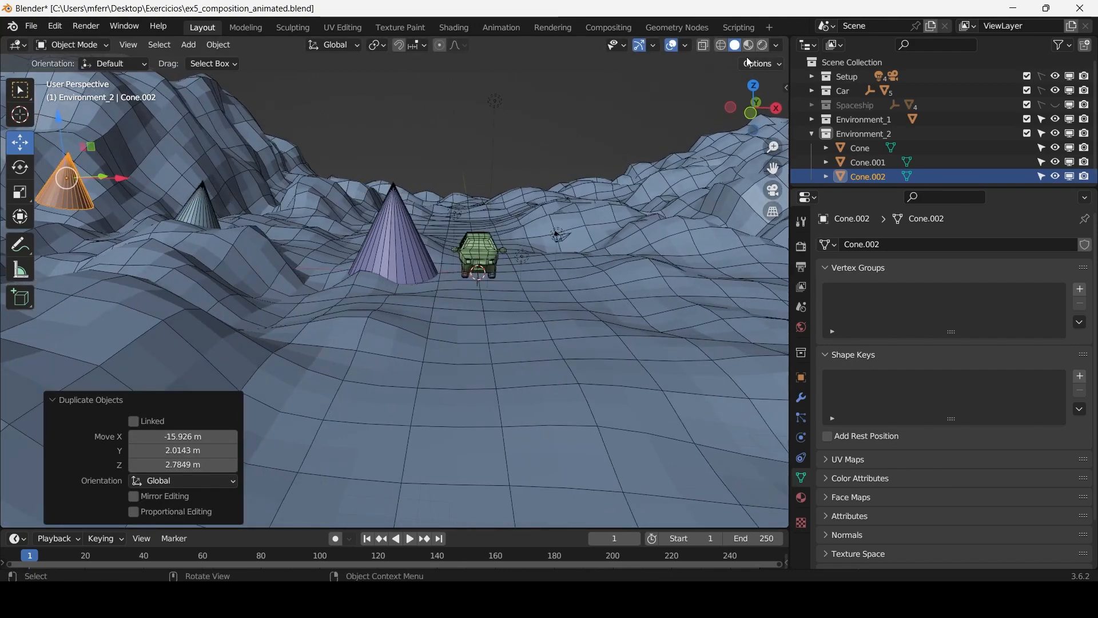
Preview the cones and terrain in rendered shading, and return to solid shading.
{"action": "left_click", "coordinate": [762, 44]}
{"action": "scroll", "coordinate": [285, 232], "scroll_direction": "down", "scroll_amount": 3}
{"action": "scroll", "coordinate": [284, 232], "scroll_direction": "up", "scroll_amount": 4}
{"action": "mouse_move", "coordinate": [400, 224]}
{"action": "middle_mouse_down"}
{"action": "mouse_move", "coordinate": [442, 215]}
{"action": "mouse_move", "coordinate": [418, 210]}
{"action": "middle_mouse_up"}
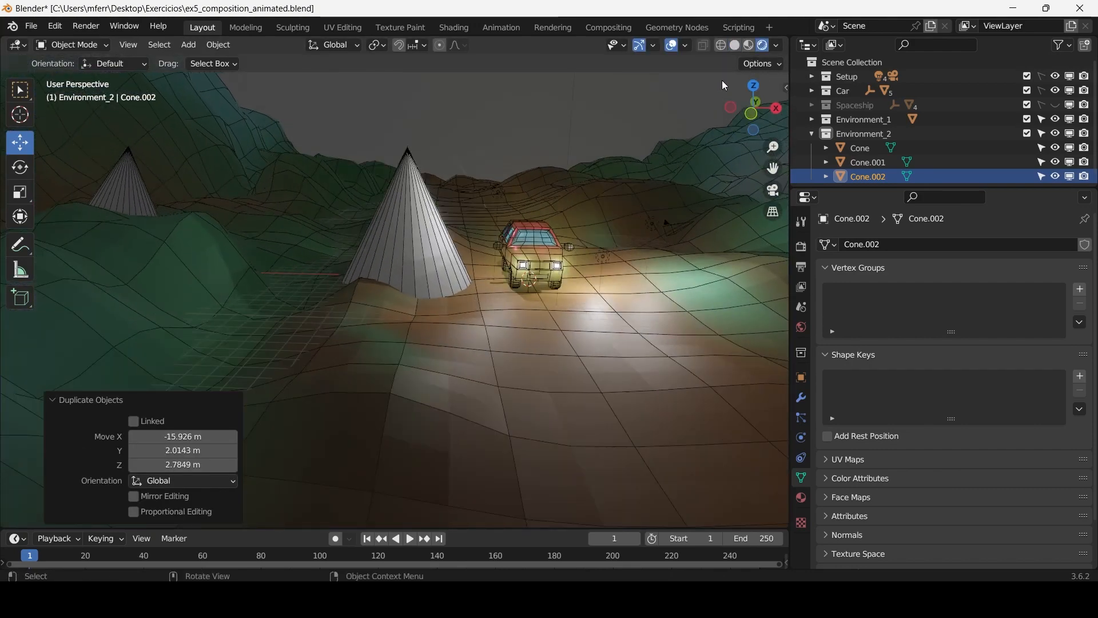
{"action": "left_click", "coordinate": [735, 45]}
{"action": "middle_click_drag", "start_coordinate": [641, 108], "coordinate": [592, 122]}
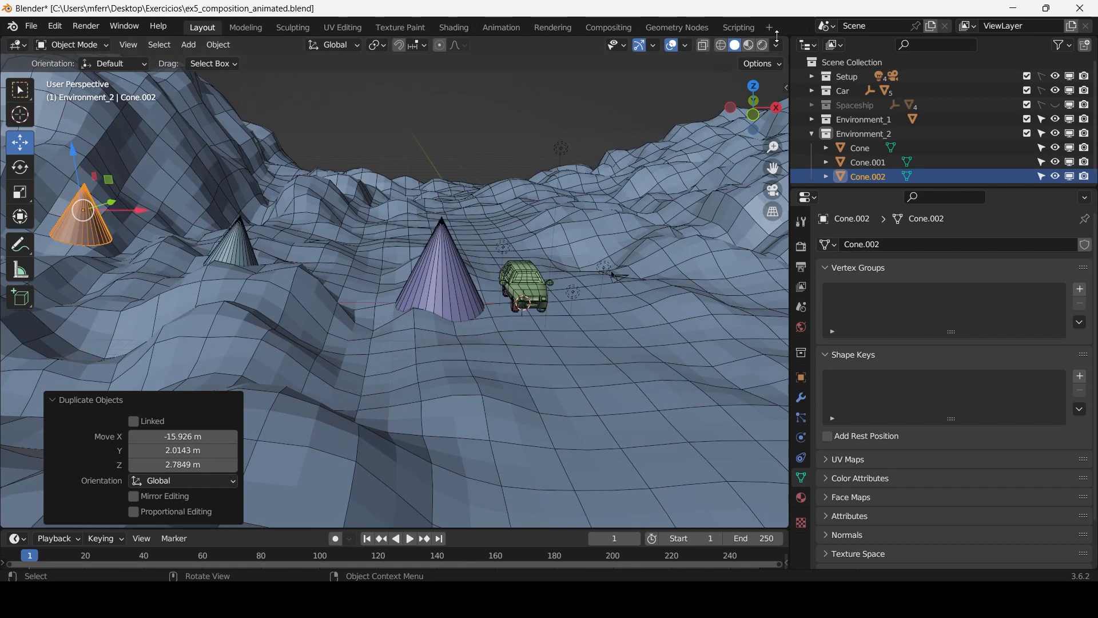
Delete all three cones from the terrain.
{"action": "left_click", "coordinate": [468, 275]}
{"action": "left_click", "coordinate": [237, 246], "text": "shift"}
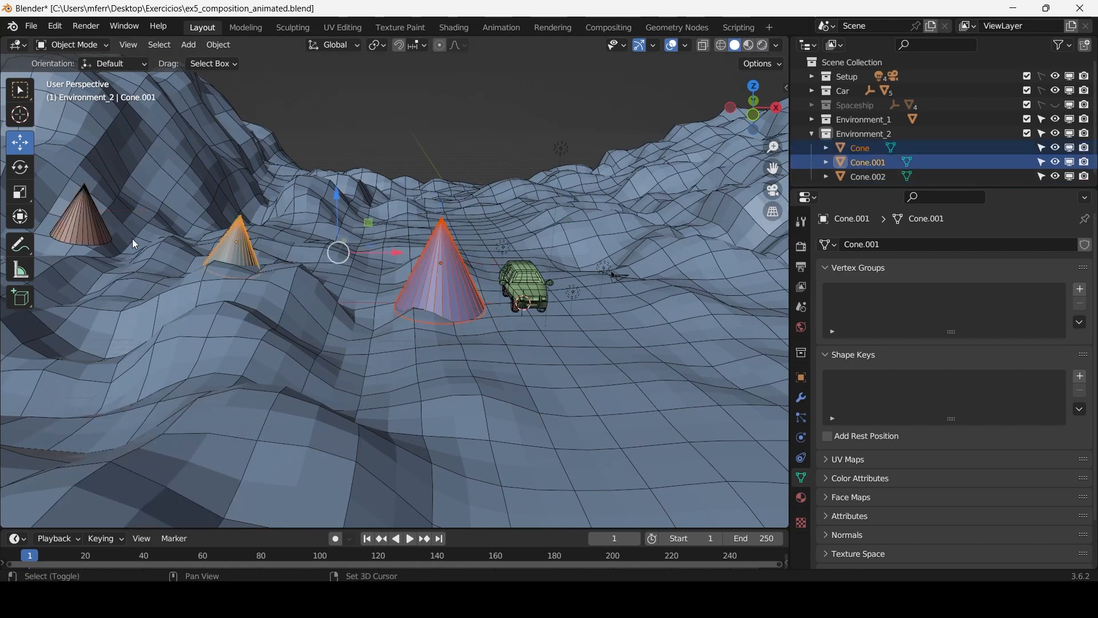
{"action": "left_click", "coordinate": [70, 221], "text": "shift"}
{"action": "key", "text": "Delete"}
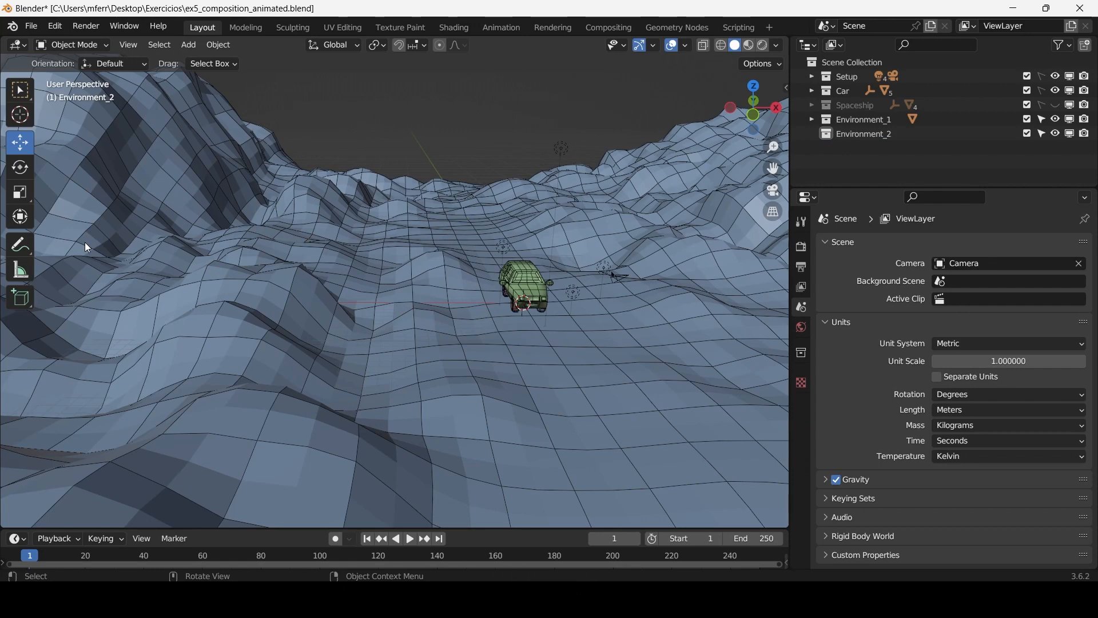
Add a particle system to the floor object.
{"action": "middle_click_drag", "start_coordinate": [515, 280], "coordinate": [513, 200]}
{"action": "left_click", "coordinate": [472, 291]}
{"action": "scroll", "coordinate": [497, 260], "scroll_direction": "up", "scroll_amount": 3}
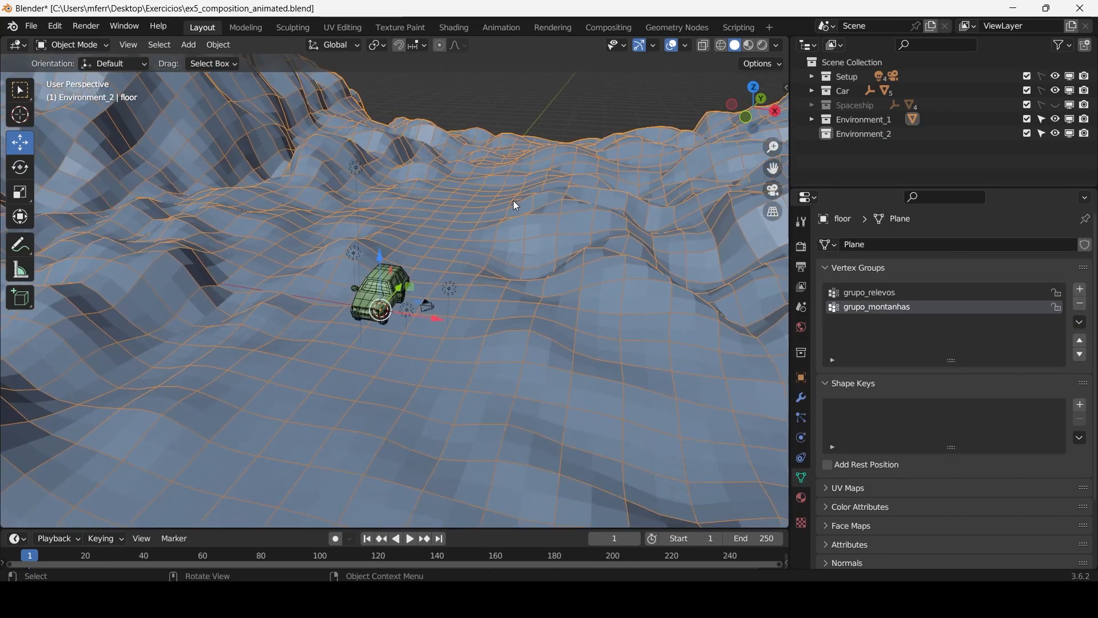
{"action": "left_click", "coordinate": [801, 418]}
{"action": "middle_click_drag", "start_coordinate": [520, 304], "coordinate": [500, 255]}
{"action": "middle_click_drag", "start_coordinate": [618, 207], "coordinate": [561, 233], "text": "shift"}
{"action": "scroll", "coordinate": [562, 234], "scroll_direction": "up", "scroll_amount": 4}
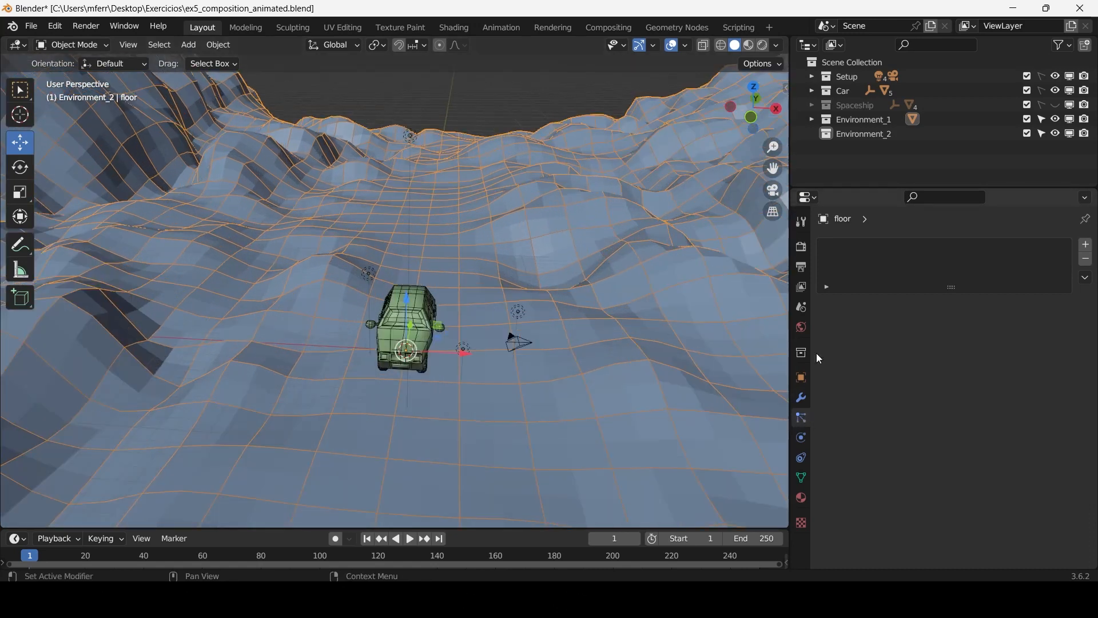
{"action": "left_click", "coordinate": [812, 118]}
{"action": "scroll", "coordinate": [390, 262], "scroll_direction": "down", "scroll_amount": 4}
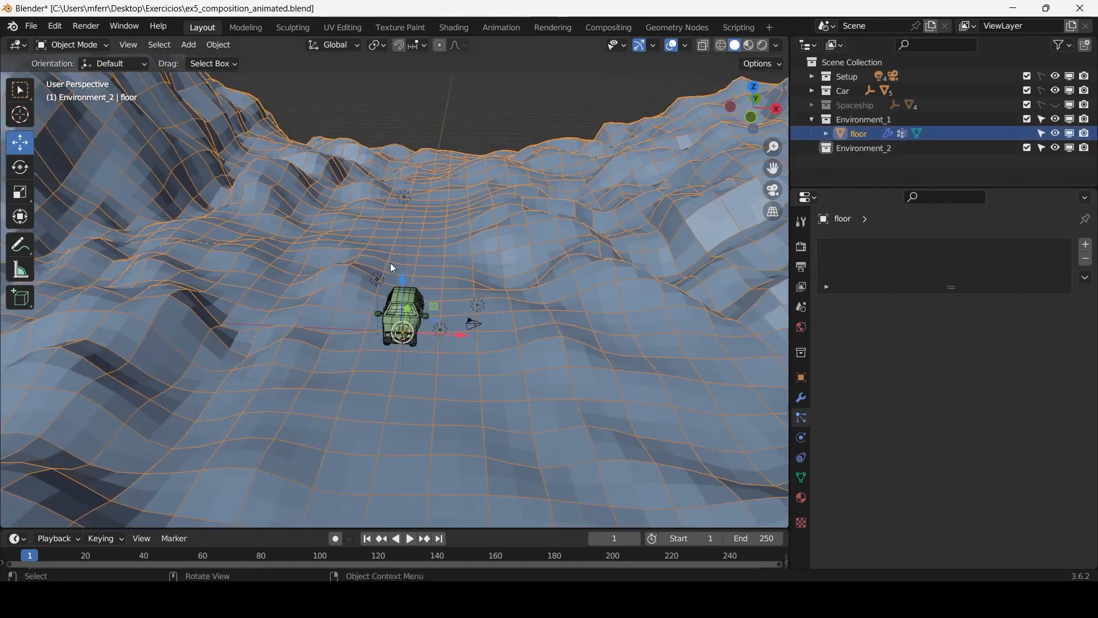
{"action": "middle_click_drag", "start_coordinate": [471, 222], "coordinate": [618, 176]}
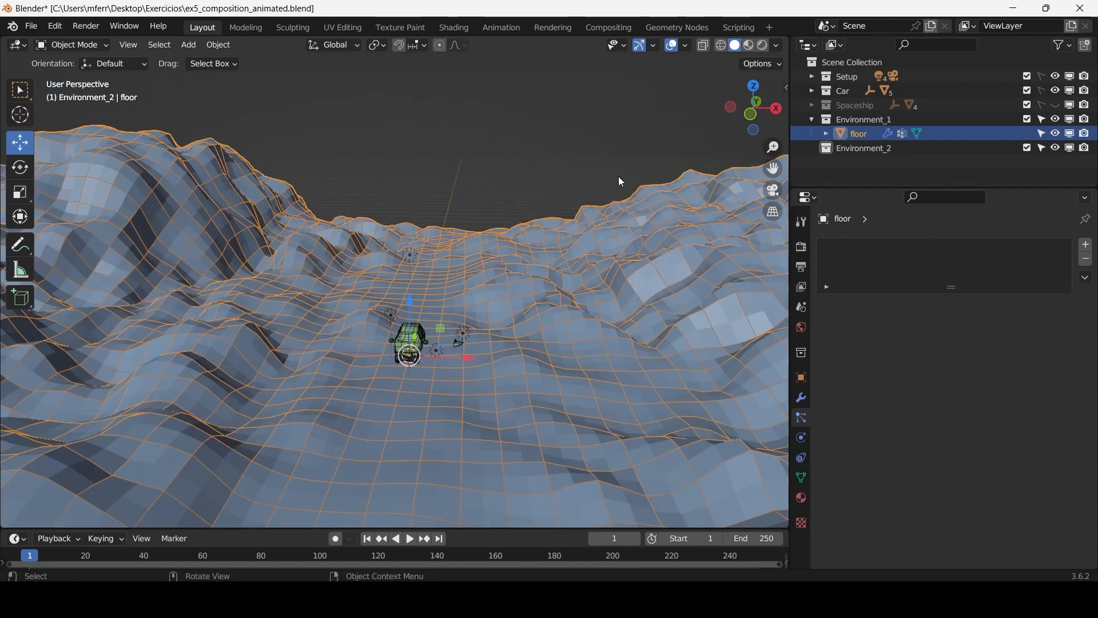
{"action": "scroll", "coordinate": [507, 279], "scroll_direction": "up", "scroll_amount": 4}
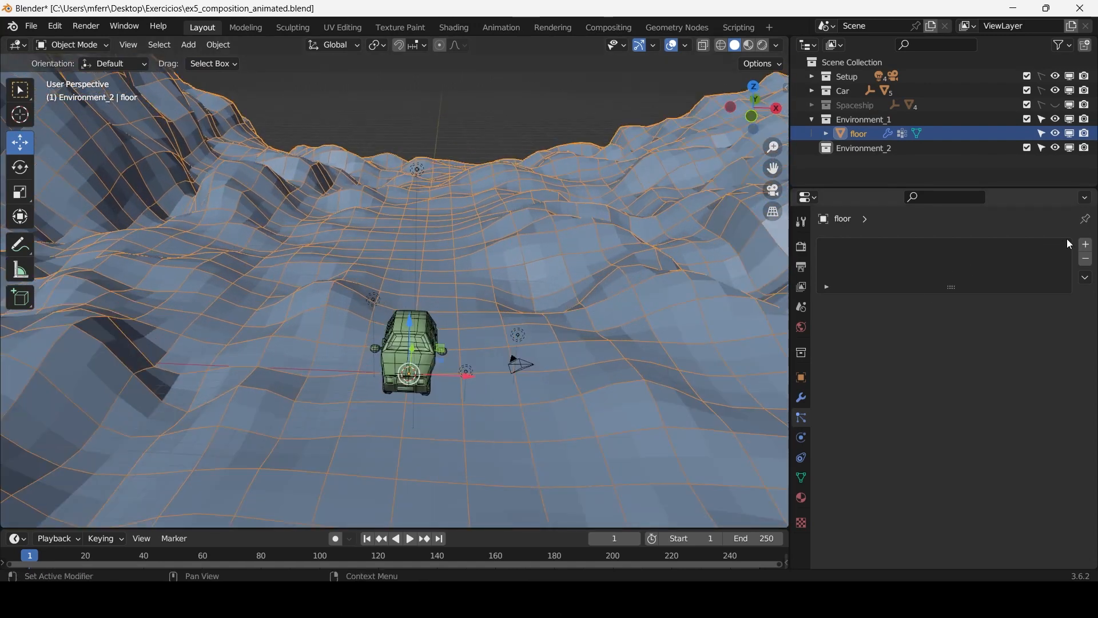
{"action": "left_click", "coordinate": [1087, 246]}
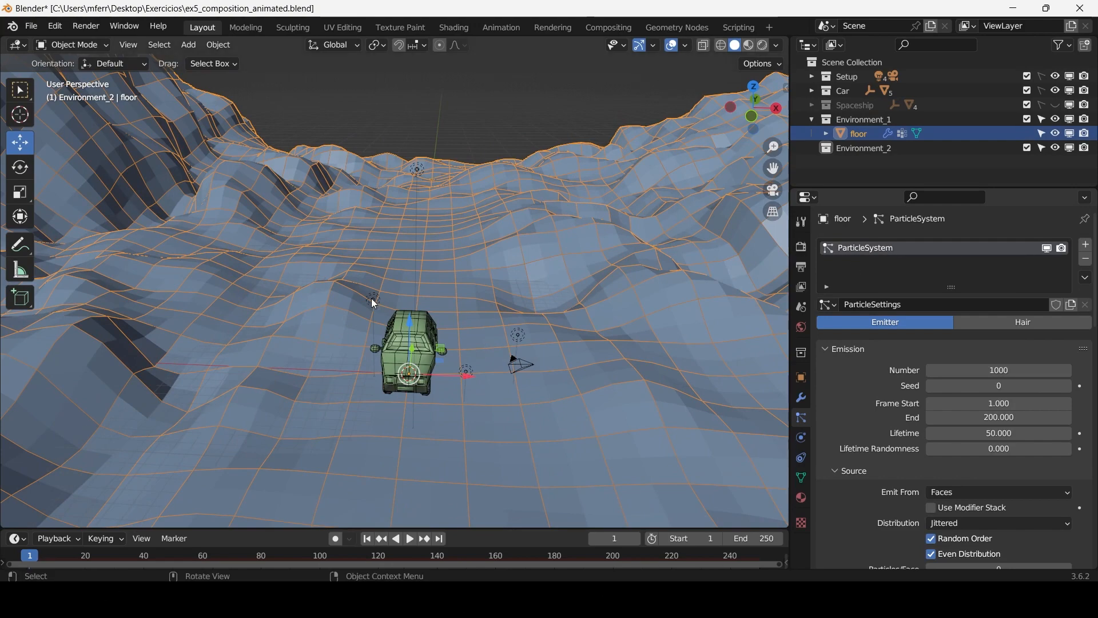
Play the animation to examine how particles emit from below the floor, and return to frame 1.
{"action": "middle_click_drag", "start_coordinate": [372, 299], "coordinate": [458, 271]}
{"action": "key", "text": "space"}
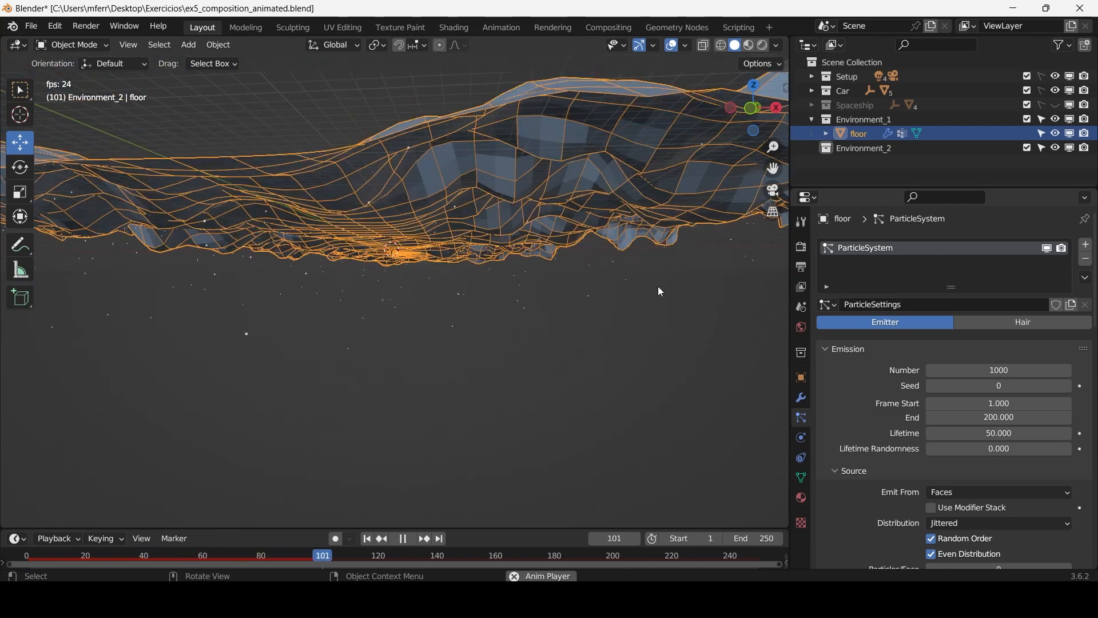
{"action": "key", "text": "space"}
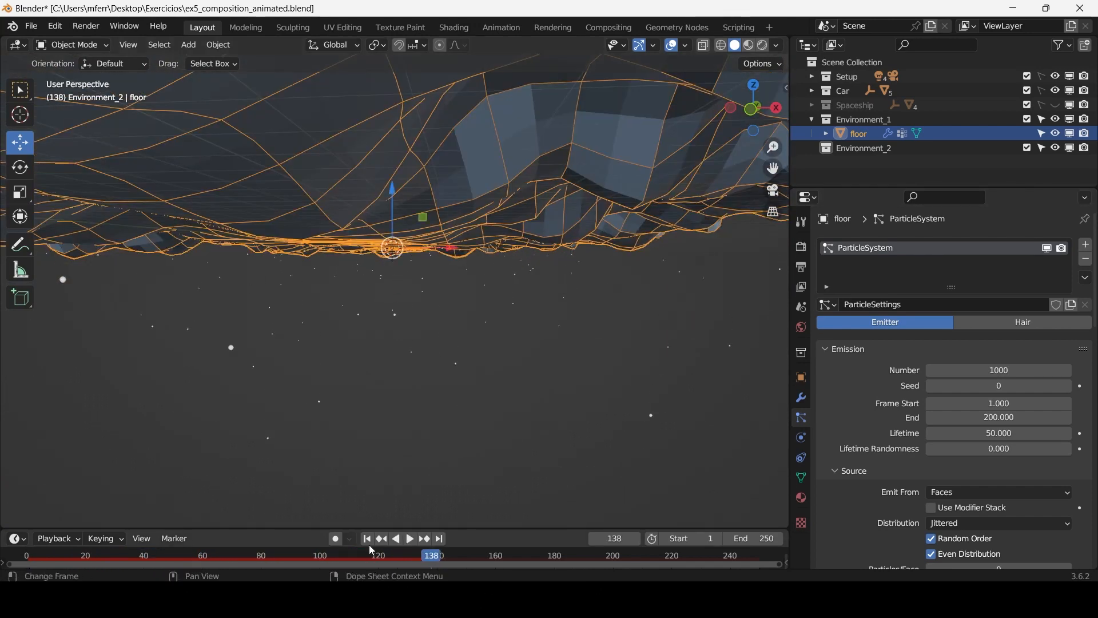
{"action": "scroll", "coordinate": [483, 376], "scroll_direction": "down", "scroll_amount": 3}
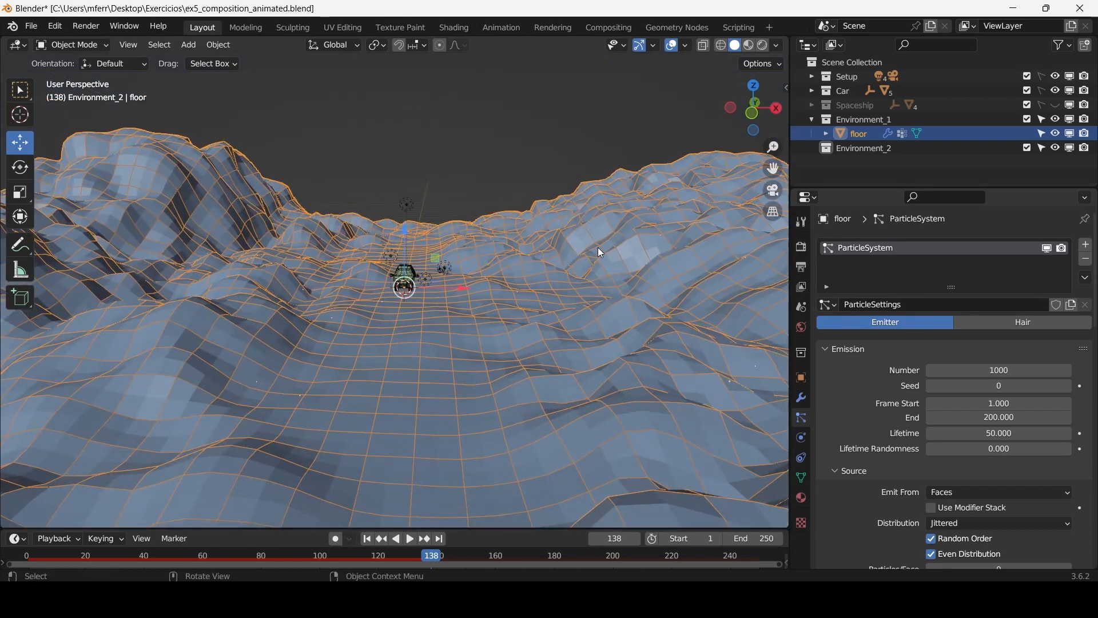
{"action": "scroll", "coordinate": [503, 289], "scroll_direction": "up", "scroll_amount": 5}
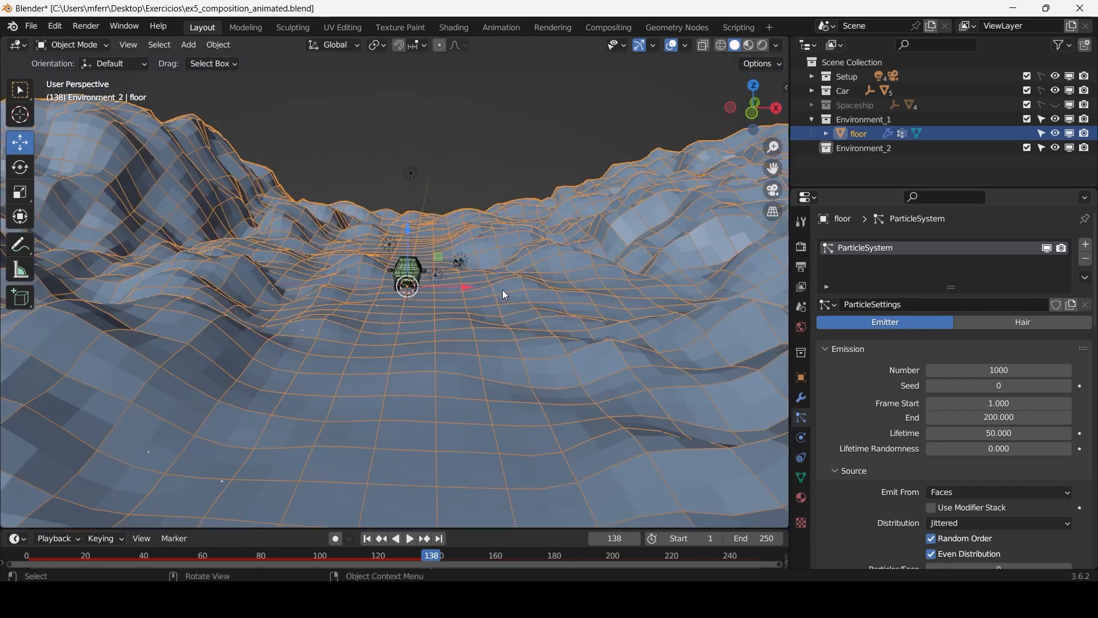
{"action": "middle_click_drag", "start_coordinate": [502, 290], "coordinate": [483, 271]}
{"action": "scroll", "coordinate": [767, 407], "scroll_direction": "up", "scroll_amount": 2}
{"action": "scroll", "coordinate": [881, 421], "scroll_direction": "down", "scroll_amount": 3}
{"action": "scroll", "coordinate": [881, 417], "scroll_direction": "up", "scroll_amount": 3}
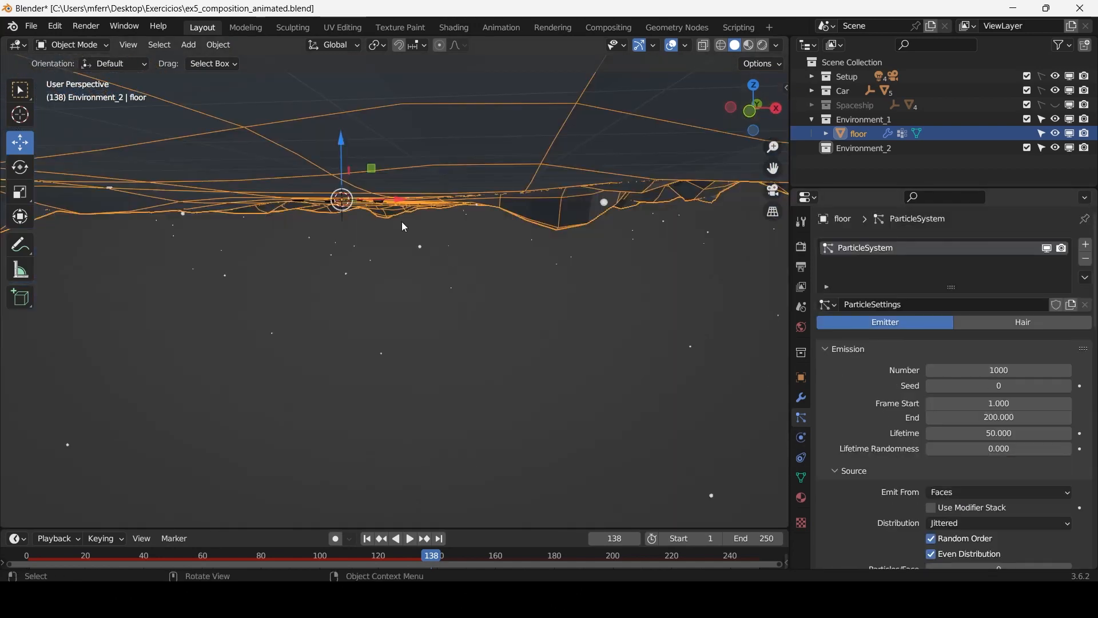
{"action": "middle_click_drag", "start_coordinate": [401, 223], "coordinate": [393, 246]}
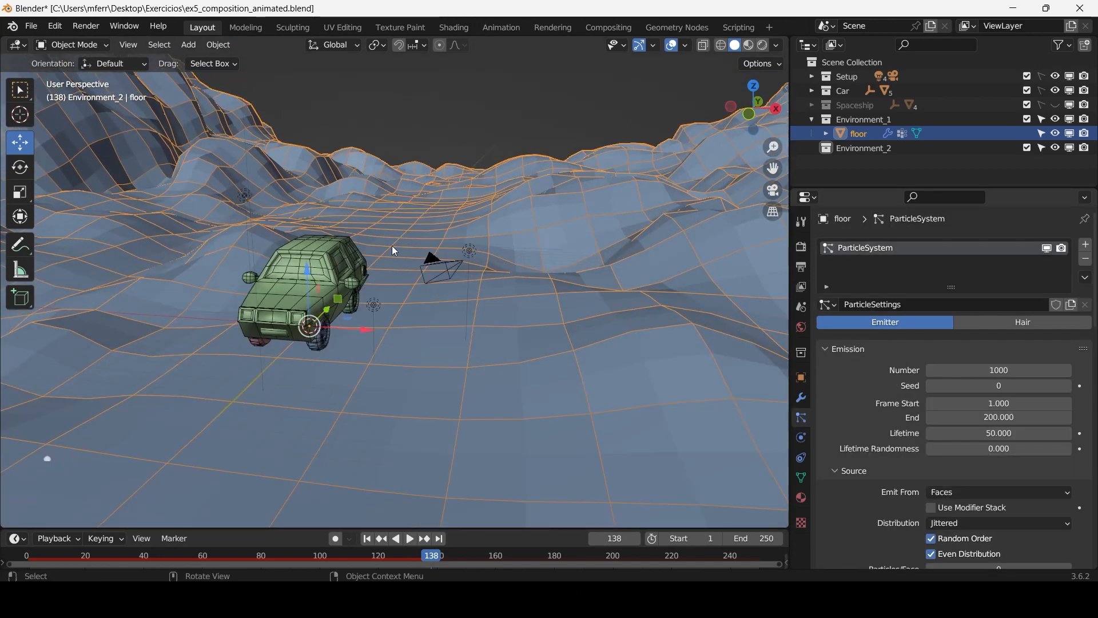
{"action": "left_click", "coordinate": [366, 539]}
Switch the floor's particle system from Emitter to Hair and inspect the strands and their settings.
{"action": "middle_click_drag", "start_coordinate": [375, 369], "coordinate": [370, 310]}
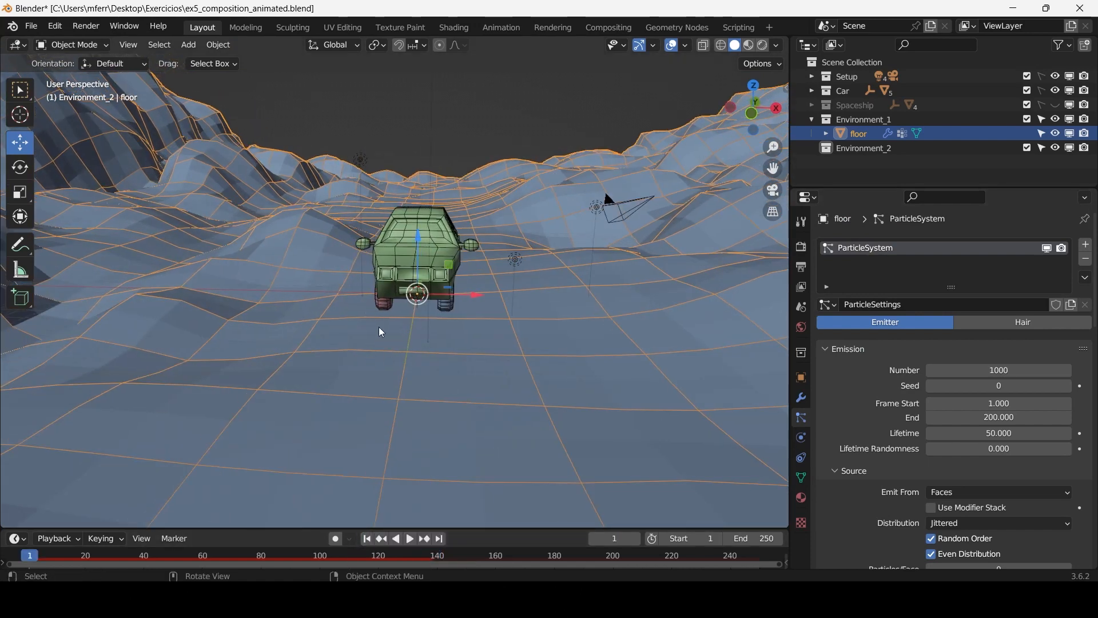
{"action": "left_click", "coordinate": [1024, 323]}
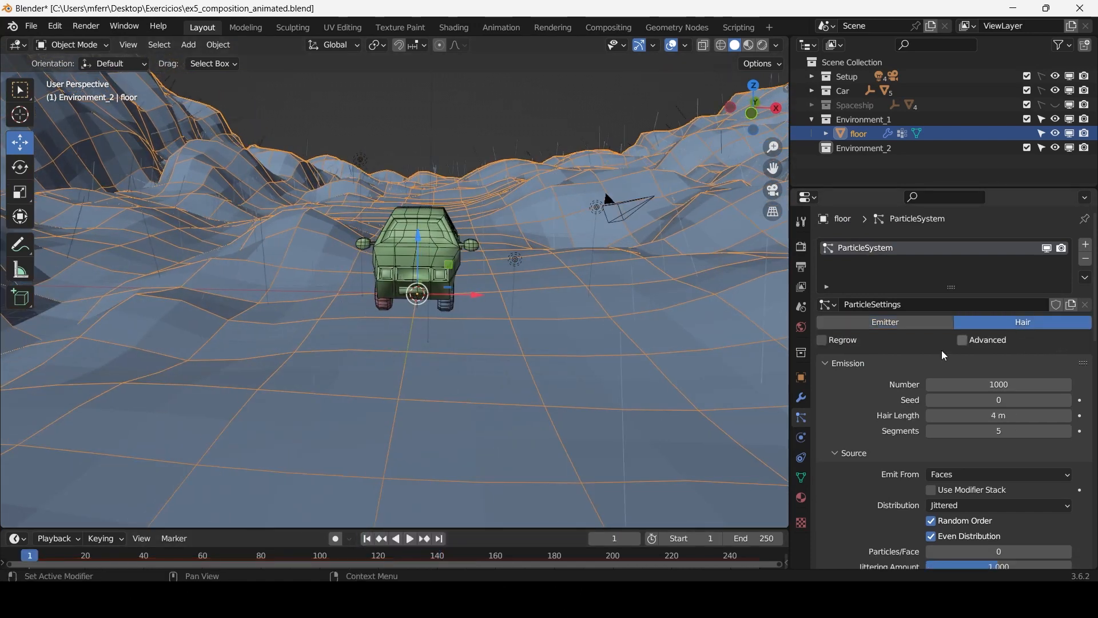
{"action": "scroll", "coordinate": [436, 297], "scroll_direction": "down", "scroll_amount": 3}
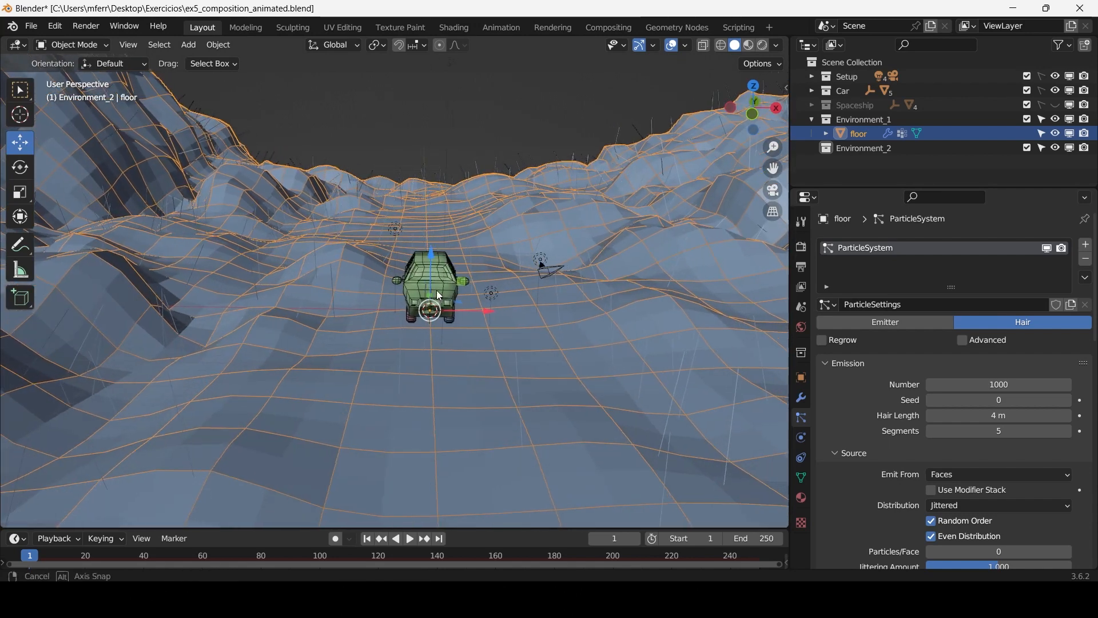
{"action": "middle_click_drag", "start_coordinate": [437, 290], "coordinate": [485, 220]}
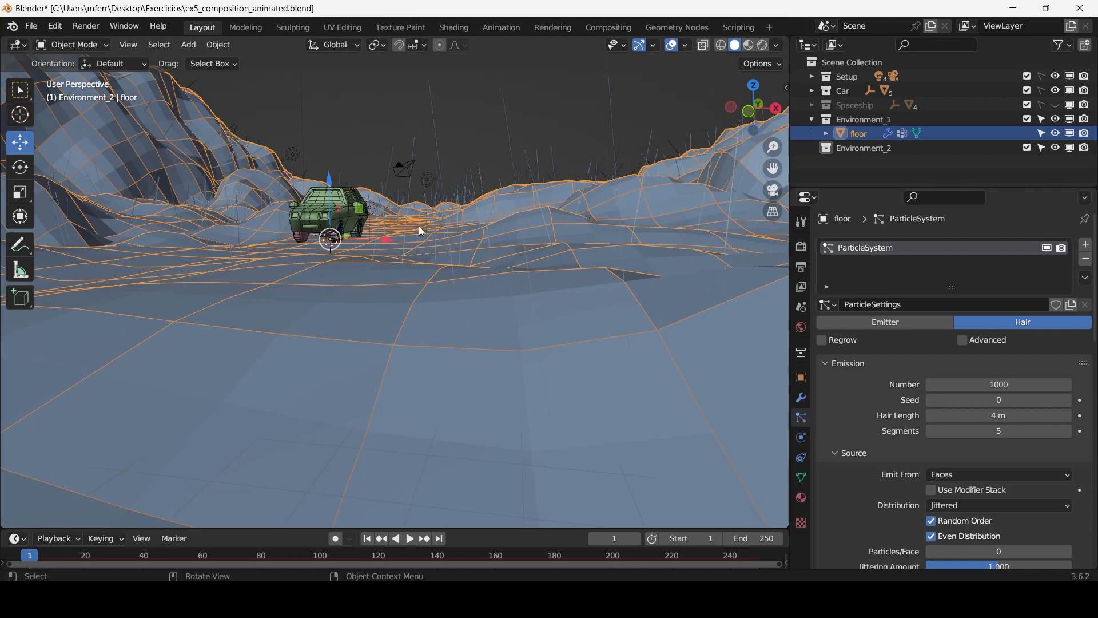
{"action": "scroll", "coordinate": [419, 225], "scroll_direction": "up", "scroll_amount": 2}
{"action": "middle_click_drag", "start_coordinate": [430, 232], "coordinate": [536, 246]}
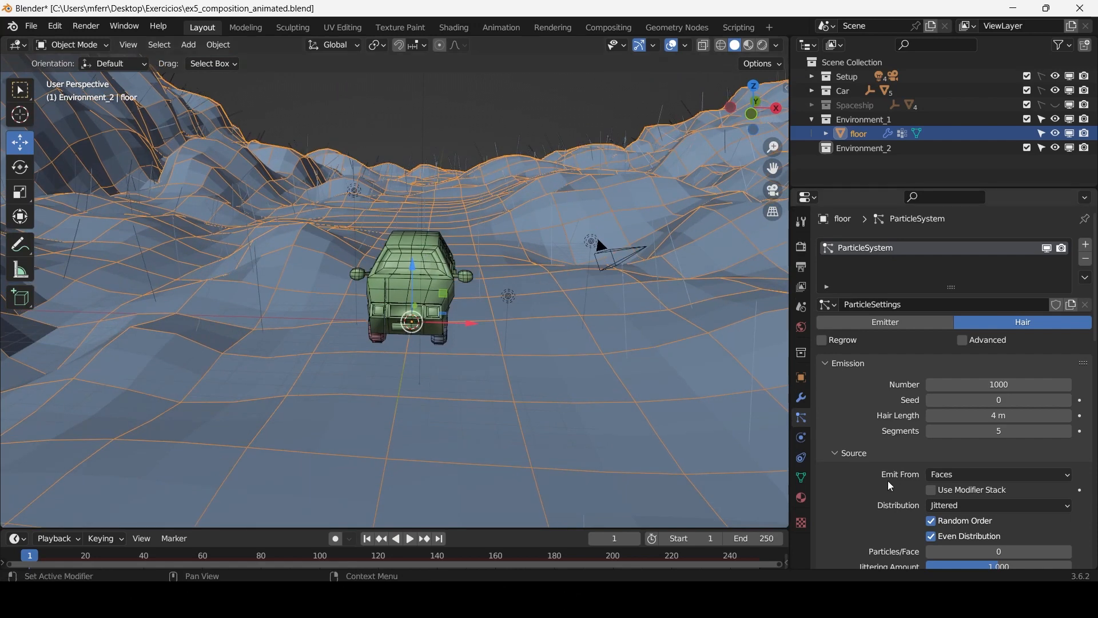
{"action": "scroll", "coordinate": [884, 460], "scroll_direction": "down", "scroll_amount": 10}
{"action": "scroll", "coordinate": [891, 448], "scroll_direction": "up", "scroll_amount": 2}
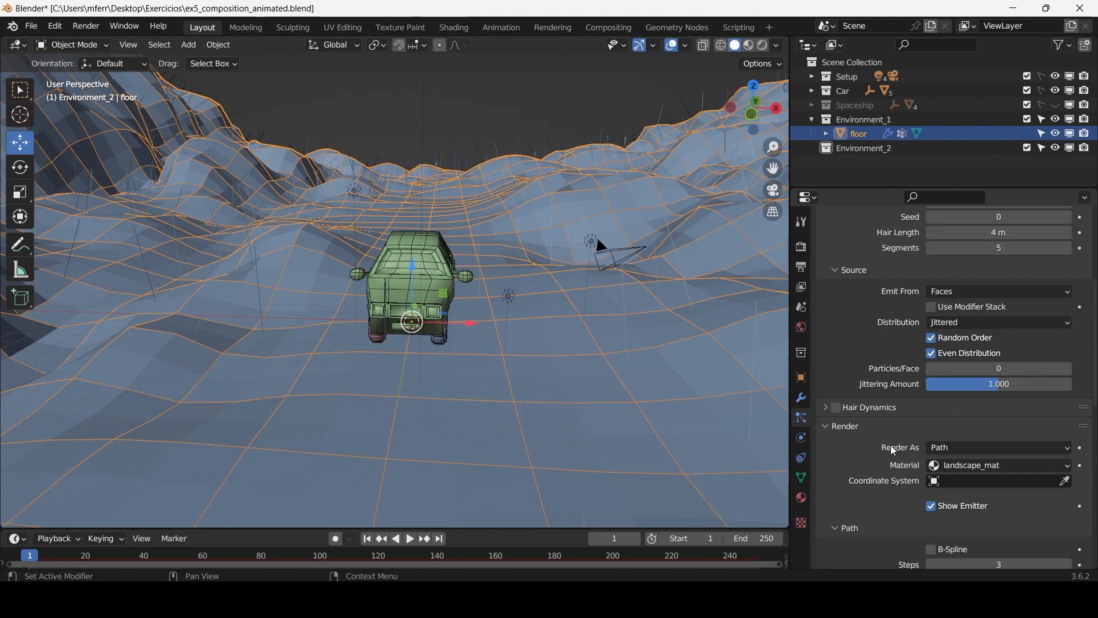
{"action": "scroll", "coordinate": [890, 446], "scroll_direction": "down", "scroll_amount": 2}
{"action": "scroll", "coordinate": [866, 388], "scroll_direction": "up", "scroll_amount": 10}
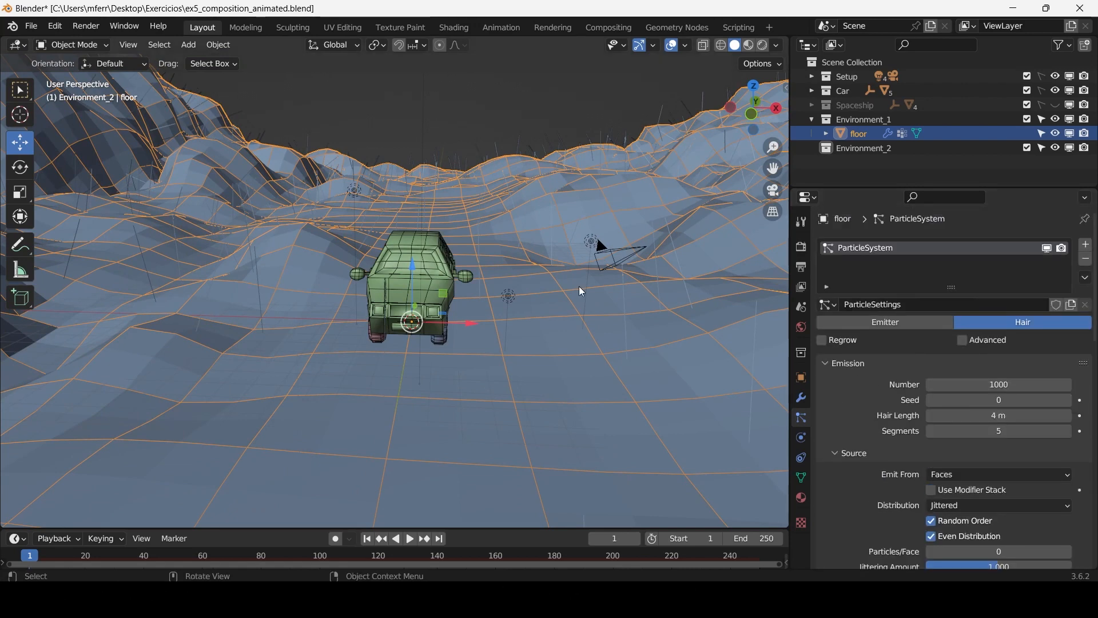
Set the number of hair particles on the floor to 50.
{"action": "double_click", "coordinate": [979, 384]}
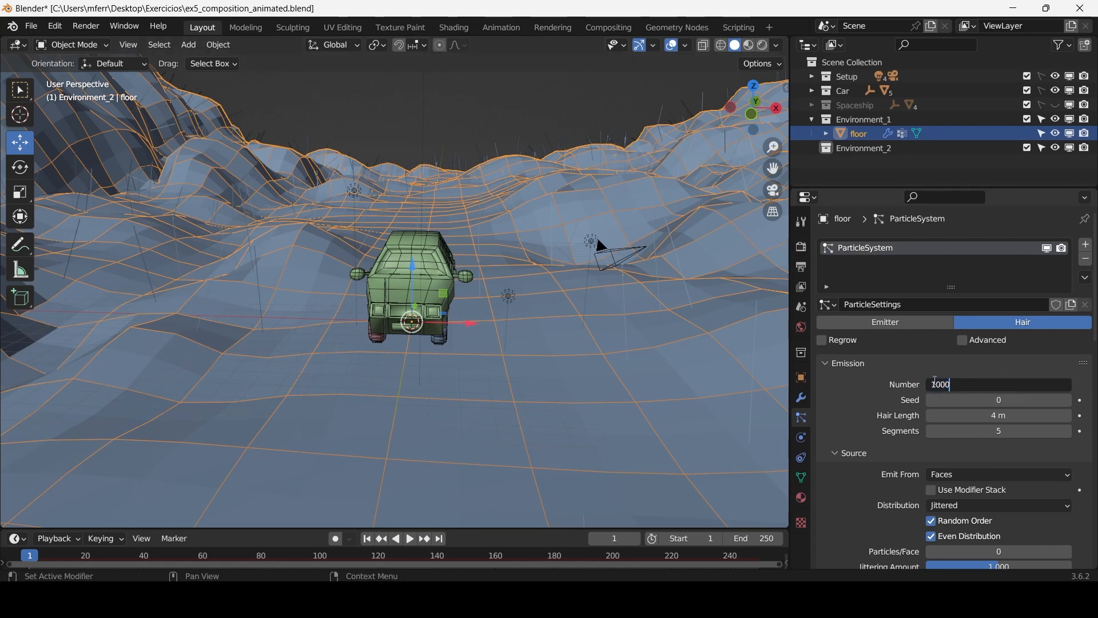
{"action": "type", "text": "50"}
{"action": "key", "text": "Return"}
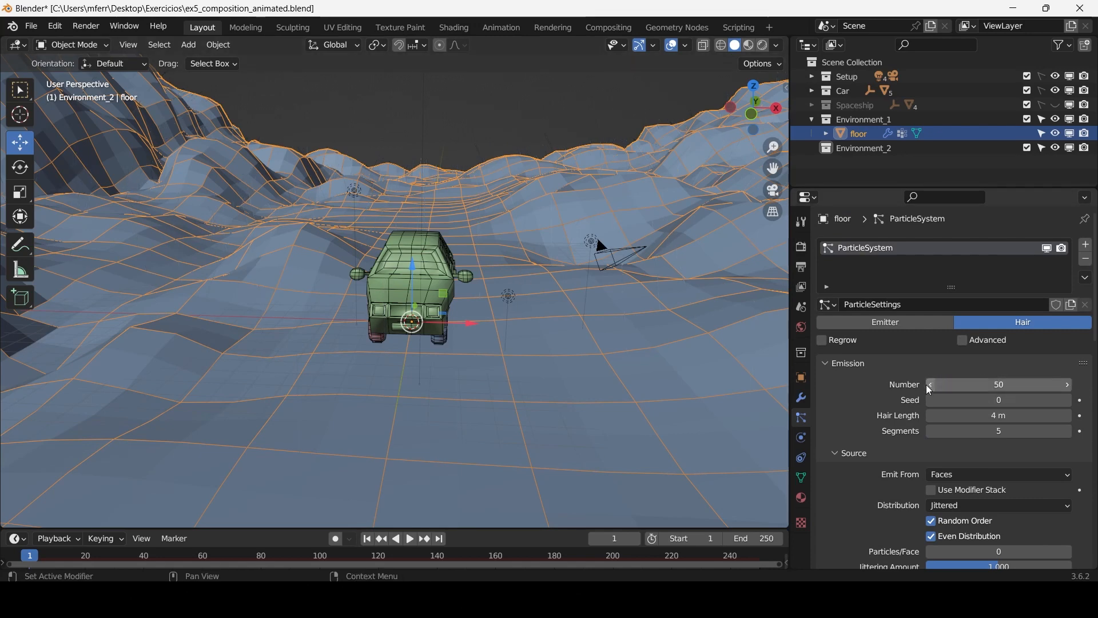
{"action": "middle_click_drag", "start_coordinate": [462, 229], "coordinate": [479, 211]}
{"action": "middle_click_drag", "start_coordinate": [355, 266], "coordinate": [324, 224]}
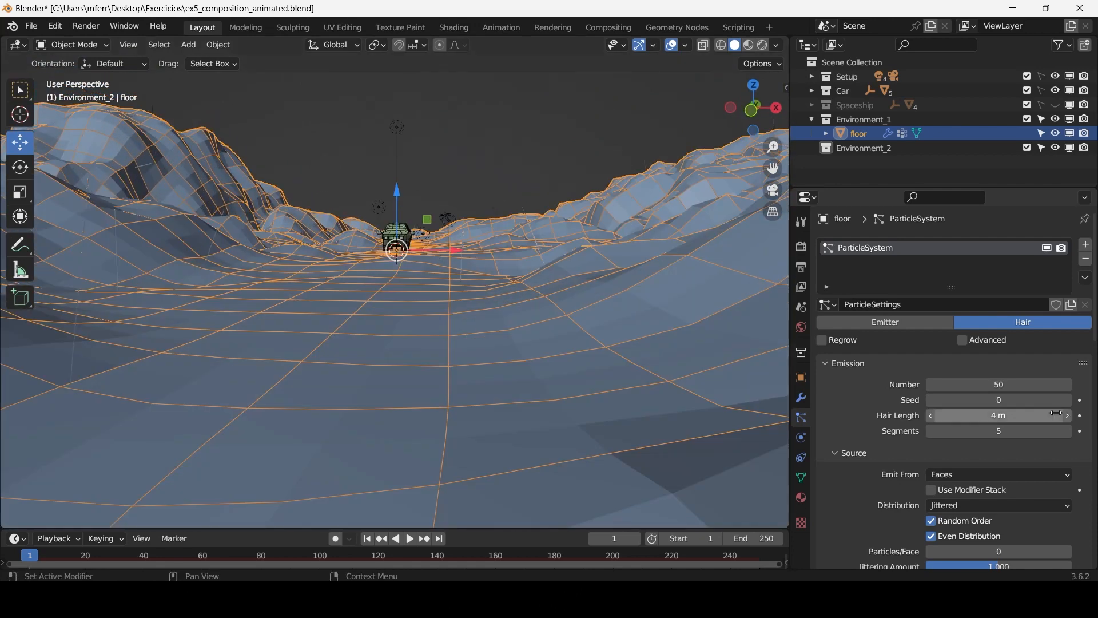
Raise the floor's hair particle number to 500, and further to 5000.
{"action": "double_click", "coordinate": [1019, 386]}
{"action": "type", "text": "0"}
{"action": "key", "text": "Return"}
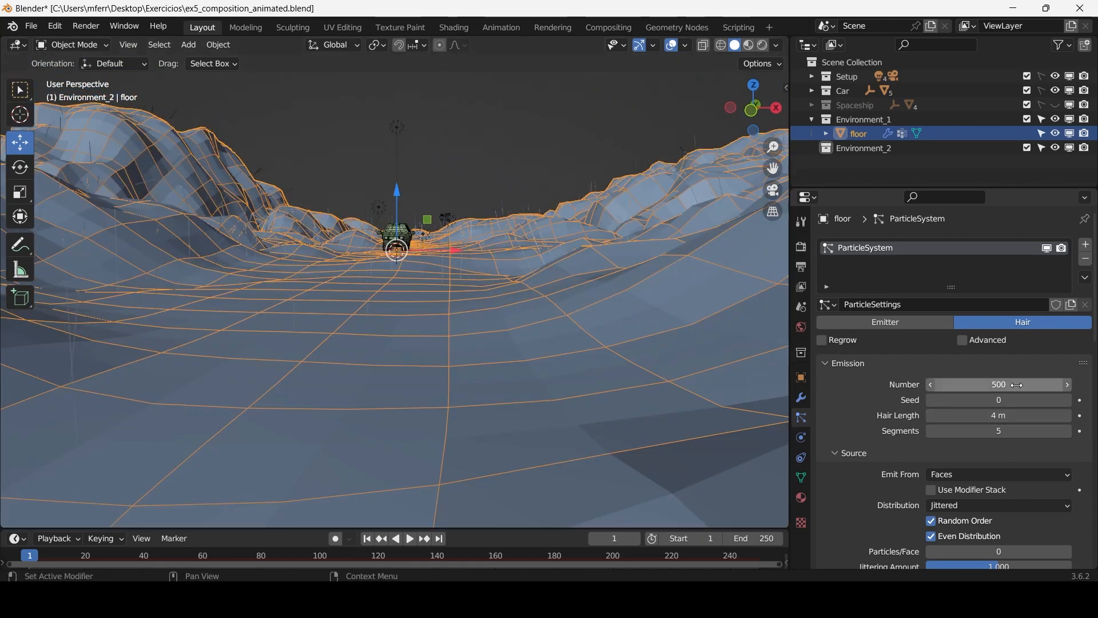
{"action": "double_click", "coordinate": [1001, 386]}
{"action": "key", "text": "Return"}
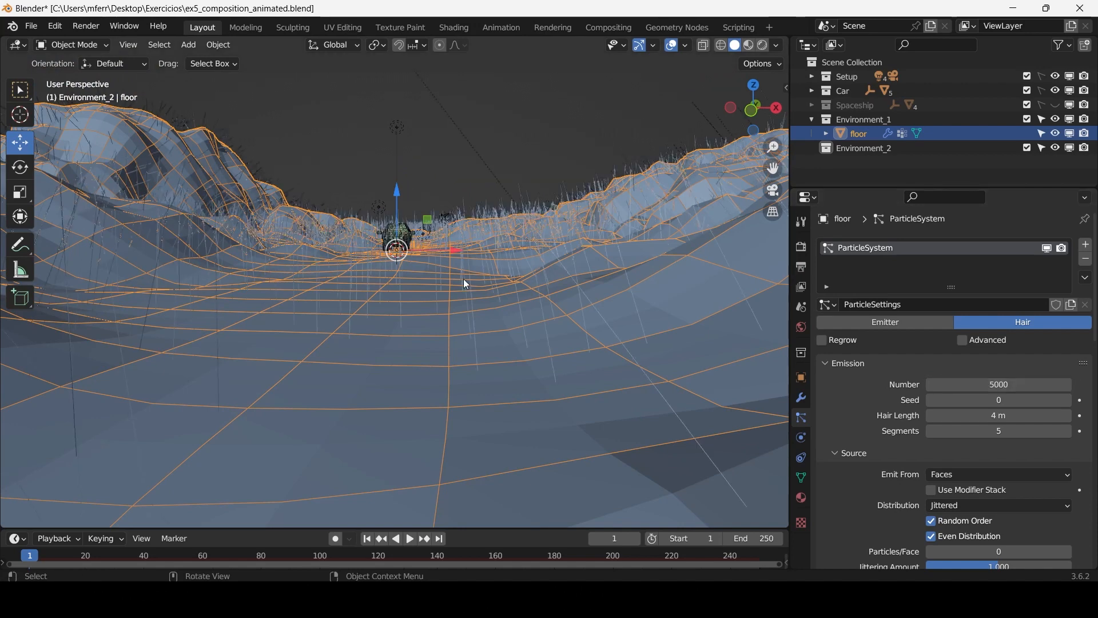
{"action": "middle_click_drag", "start_coordinate": [366, 246], "coordinate": [375, 255]}
{"action": "scroll", "coordinate": [375, 255], "scroll_direction": "up", "scroll_amount": 3}
Reduce the floor's hair particle number to 500 and set the hair length to 10 m.
{"action": "left_click", "coordinate": [1015, 384]}
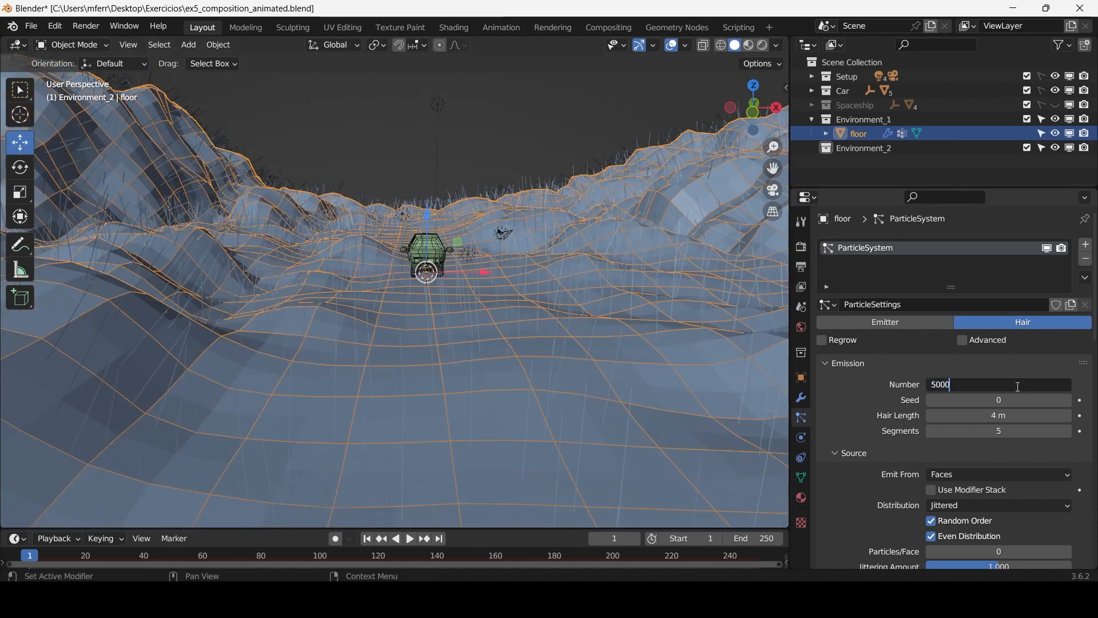
{"action": "key", "text": "Return"}
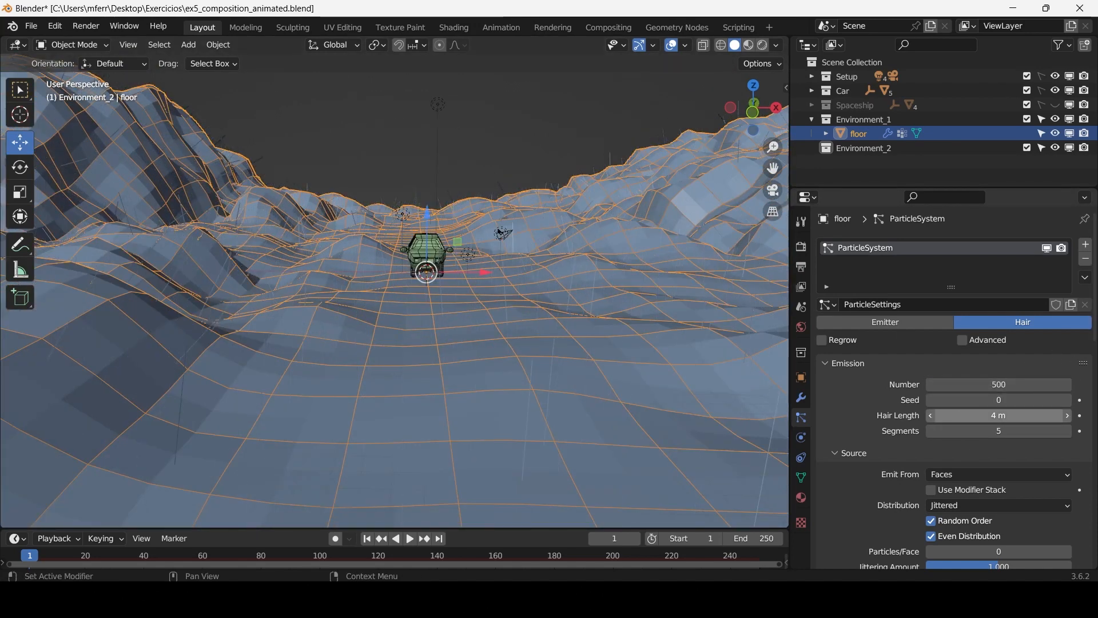
{"action": "left_click_drag", "start_coordinate": [965, 417], "coordinate": [1003, 417]}
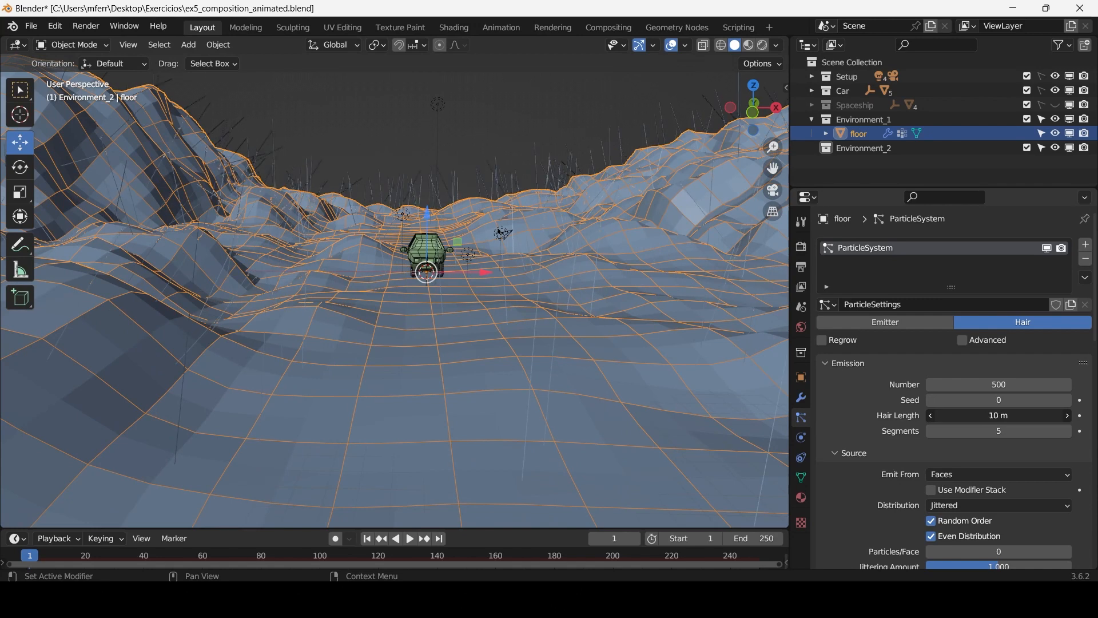
{"action": "middle_click_drag", "start_coordinate": [530, 294], "coordinate": [531, 305]}
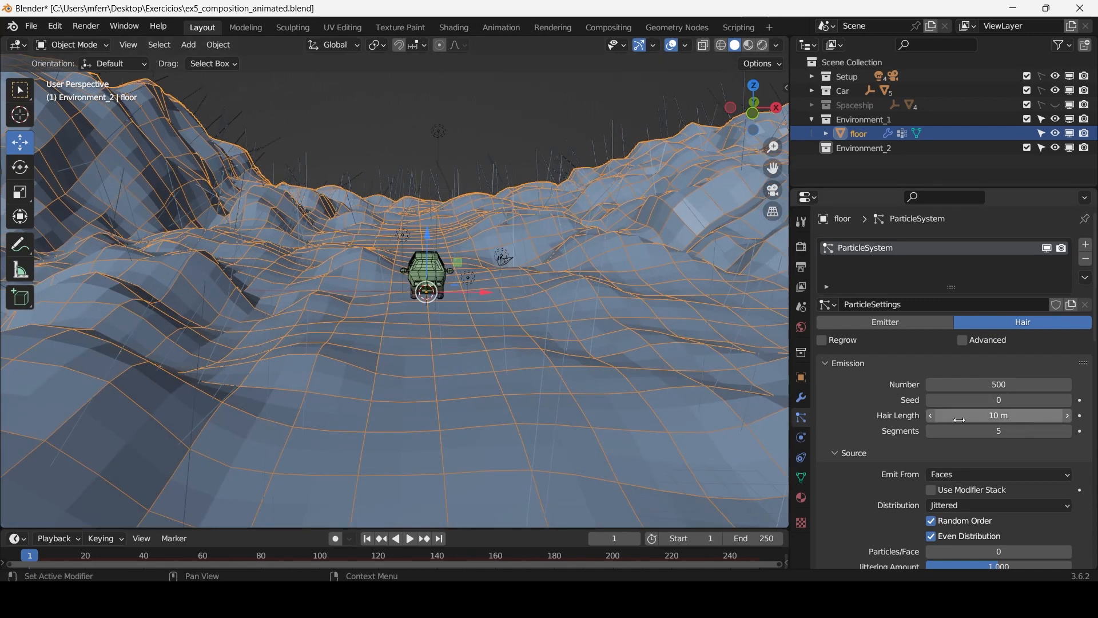
{"action": "left_click", "coordinate": [959, 419]}
{"action": "left_click", "coordinate": [870, 388]}
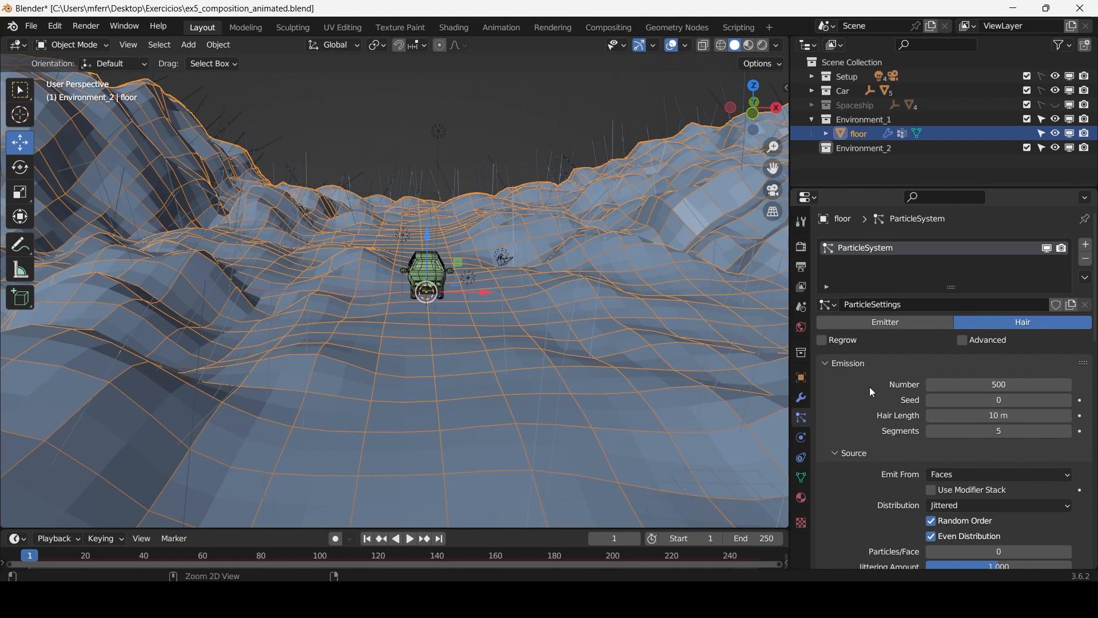
Undo the trial changes to the floor's hair length and particle number.
{"action": "key", "text": "ctrl+z"}
{"action": "key", "text": "ctrl+z"}
{"action": "key", "text": "ctrl+z"}
{"action": "scroll", "coordinate": [891, 390], "scroll_direction": "down", "scroll_amount": 8}
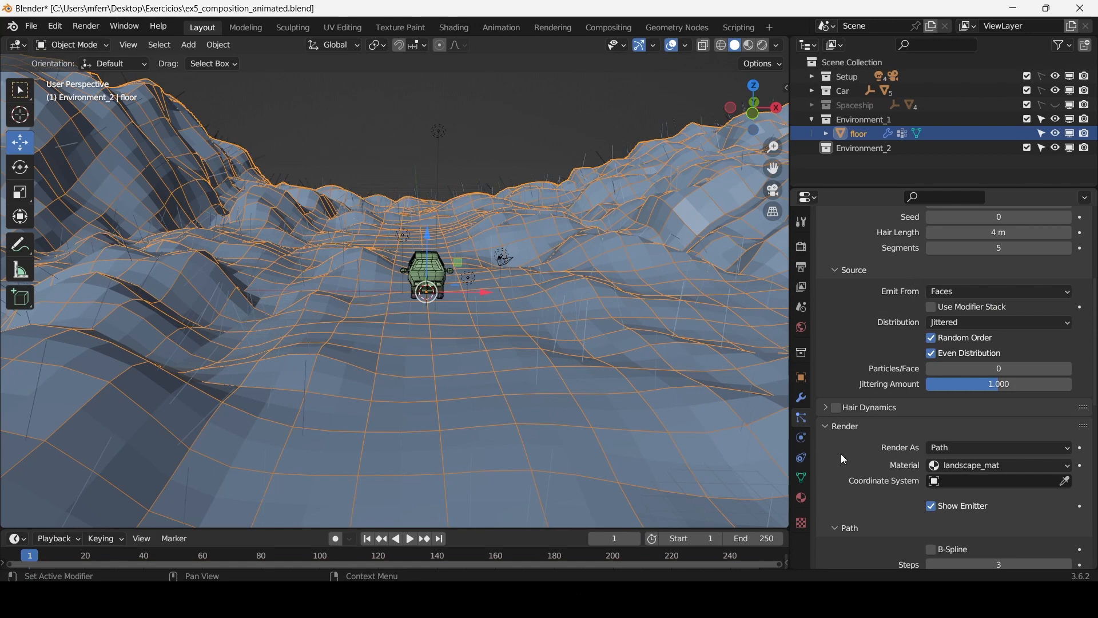
{"action": "scroll", "coordinate": [864, 429], "scroll_direction": "down", "scroll_amount": 6}
{"action": "scroll", "coordinate": [458, 286], "scroll_direction": "up", "scroll_amount": 2}
{"action": "middle_click_drag", "start_coordinate": [453, 289], "coordinate": [445, 294]}
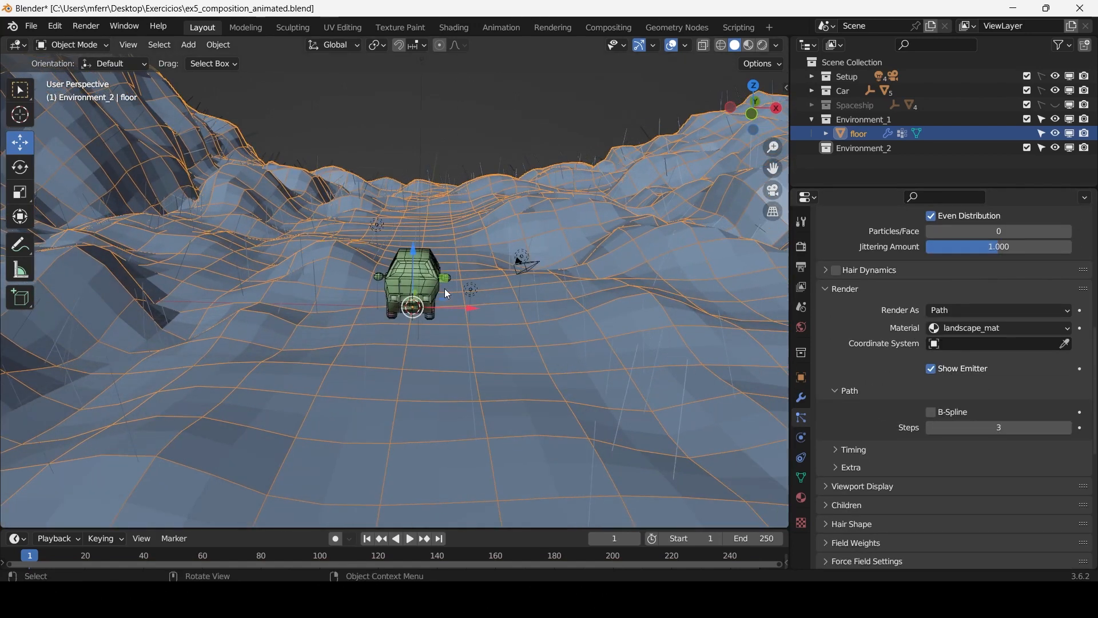
Add a cylinder mesh with default dimensions to the Environment_2 collection.
{"action": "left_click", "coordinate": [878, 150]}
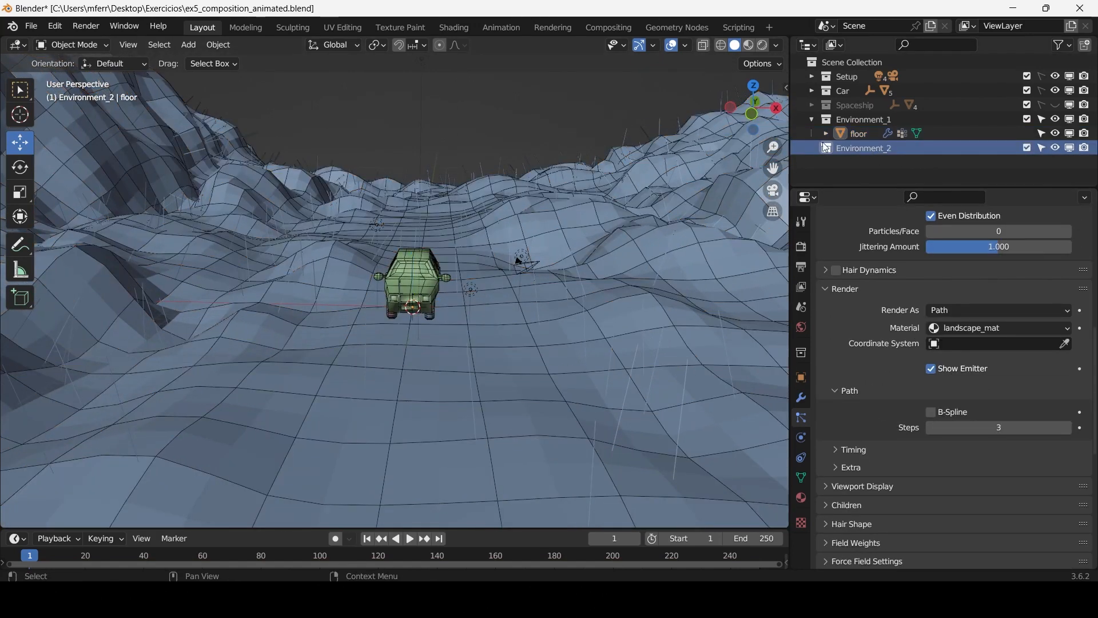
{"action": "left_click", "coordinate": [189, 45]}
{"action": "mouse_move", "coordinate": [208, 61]}
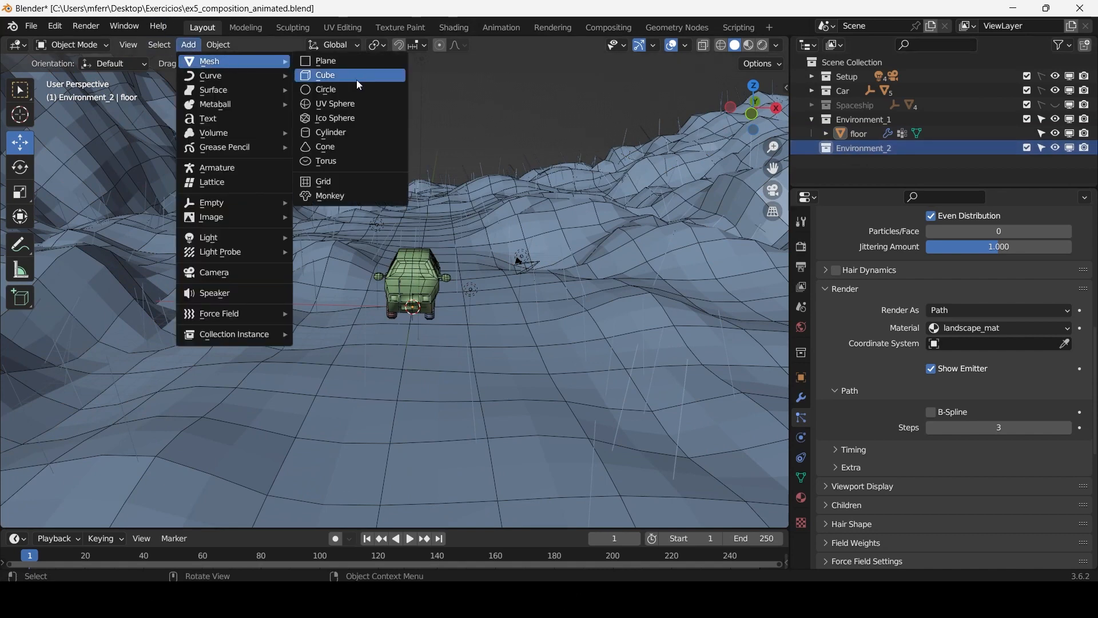
{"action": "left_click", "coordinate": [350, 133]}
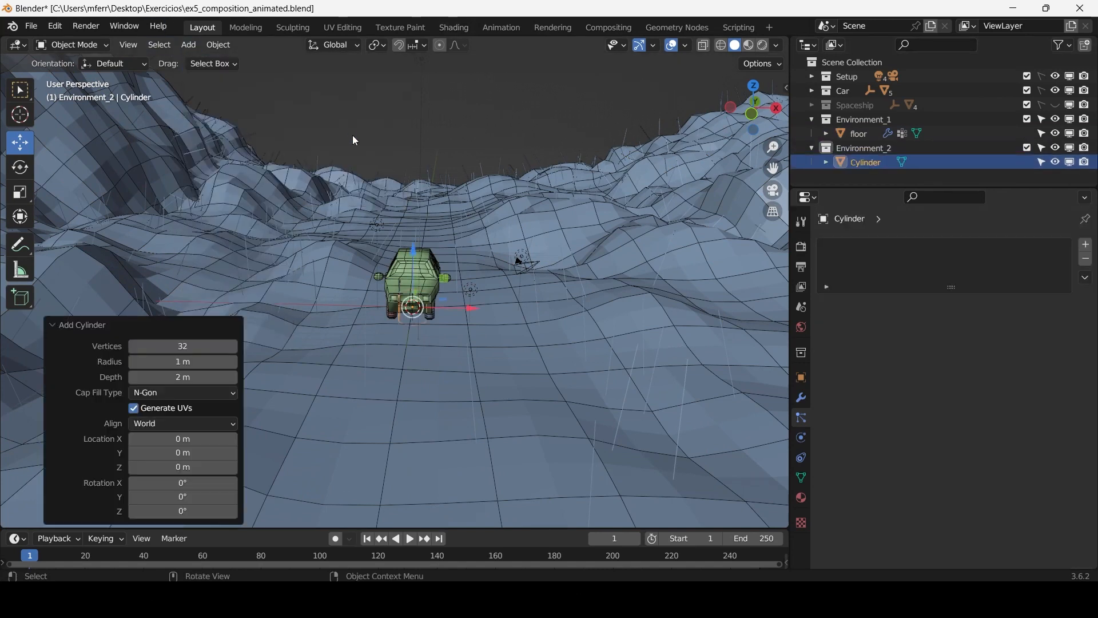
Set the floor's particle system to render as Object, using the cylinder as the instance object.
{"action": "left_click", "coordinate": [865, 147]}
{"action": "left_click", "coordinate": [853, 135]}
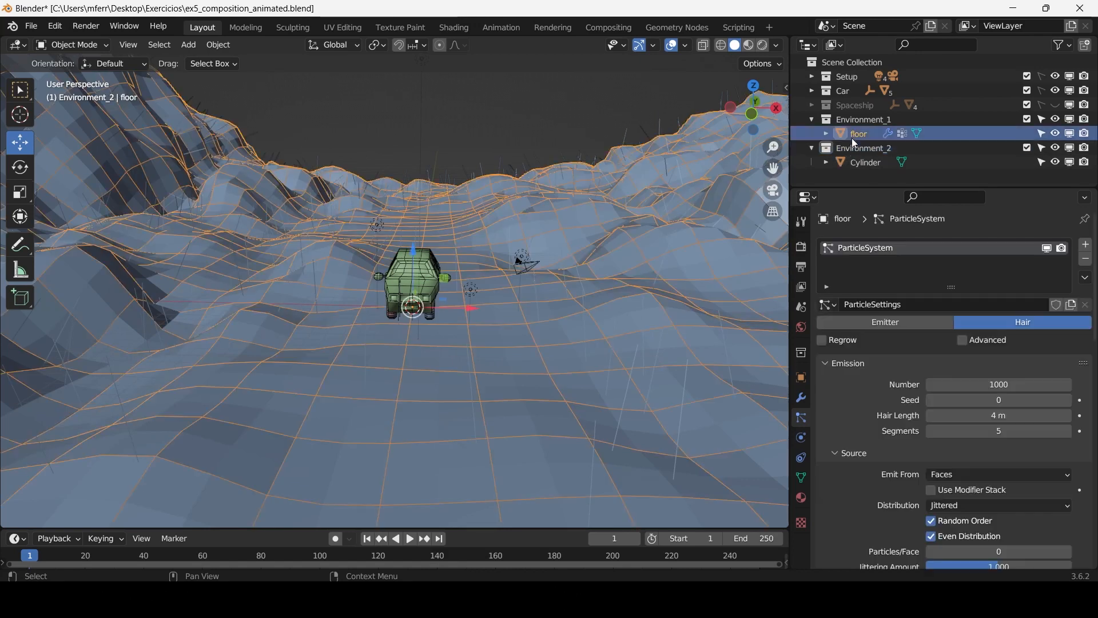
{"action": "scroll", "coordinate": [829, 389], "scroll_direction": "down", "scroll_amount": 12}
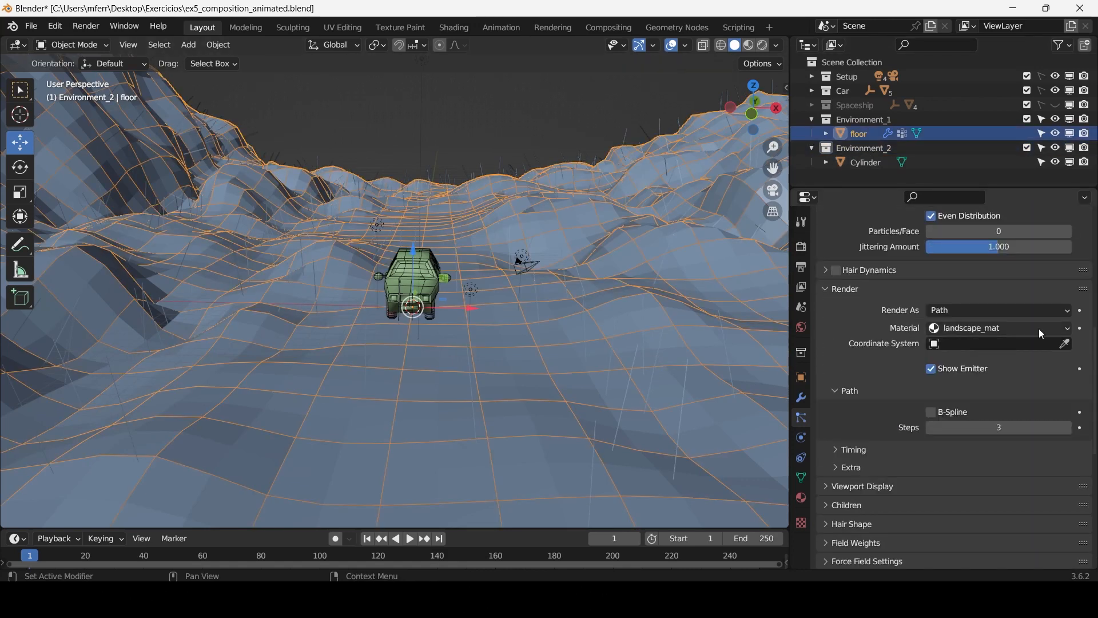
{"action": "left_click", "coordinate": [969, 312]}
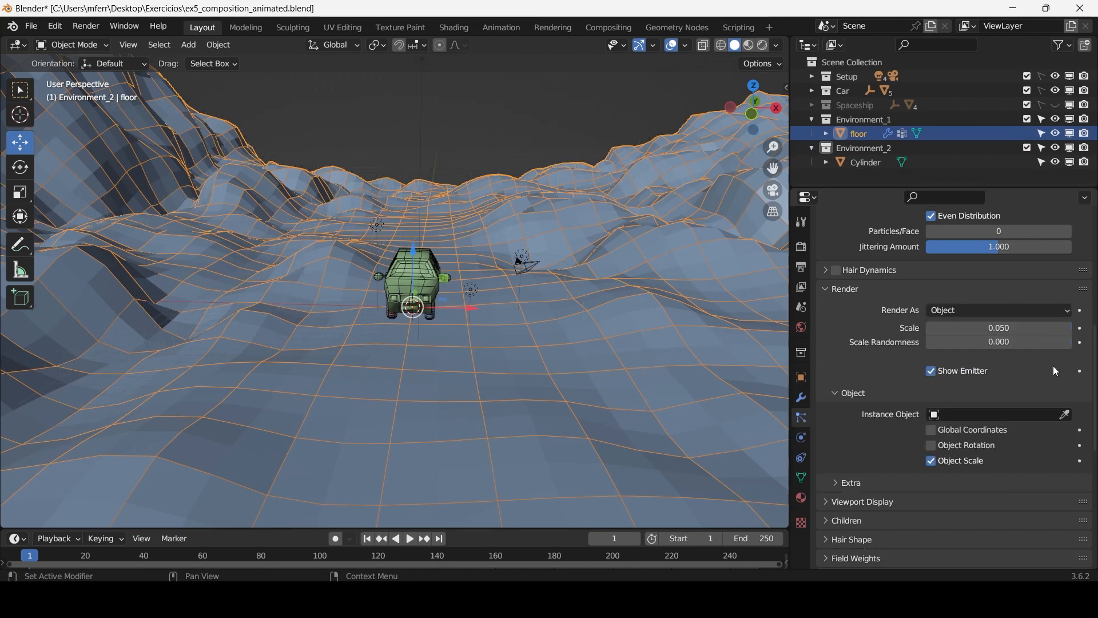
{"action": "left_click", "coordinate": [1066, 415]}
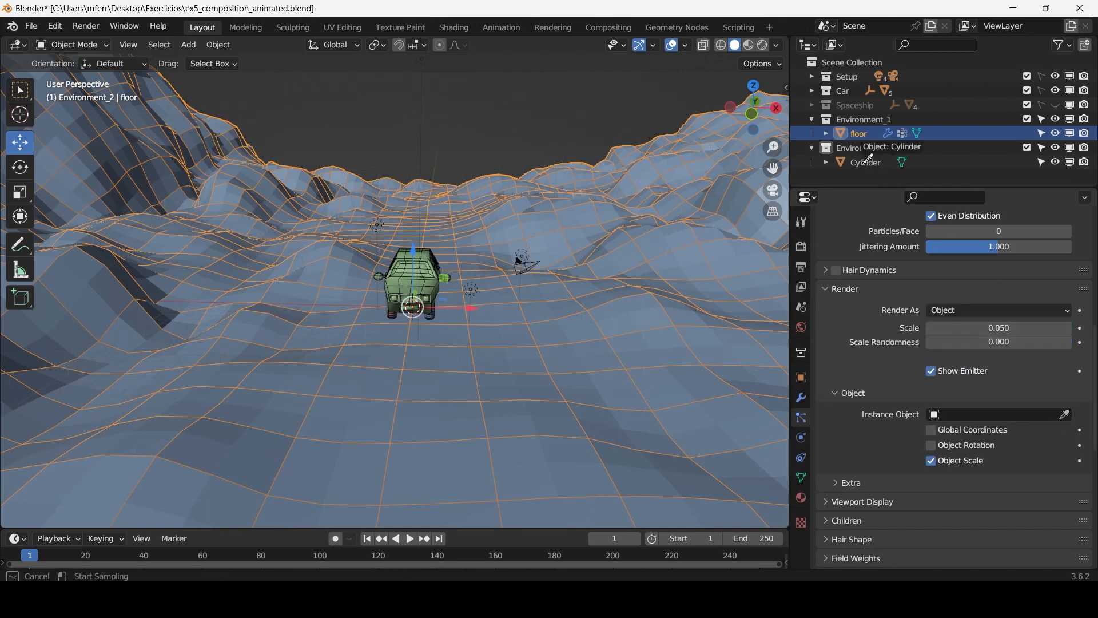
{"action": "left_click", "coordinate": [870, 161]}
{"action": "middle_click_drag", "start_coordinate": [528, 314], "coordinate": [273, 239]}
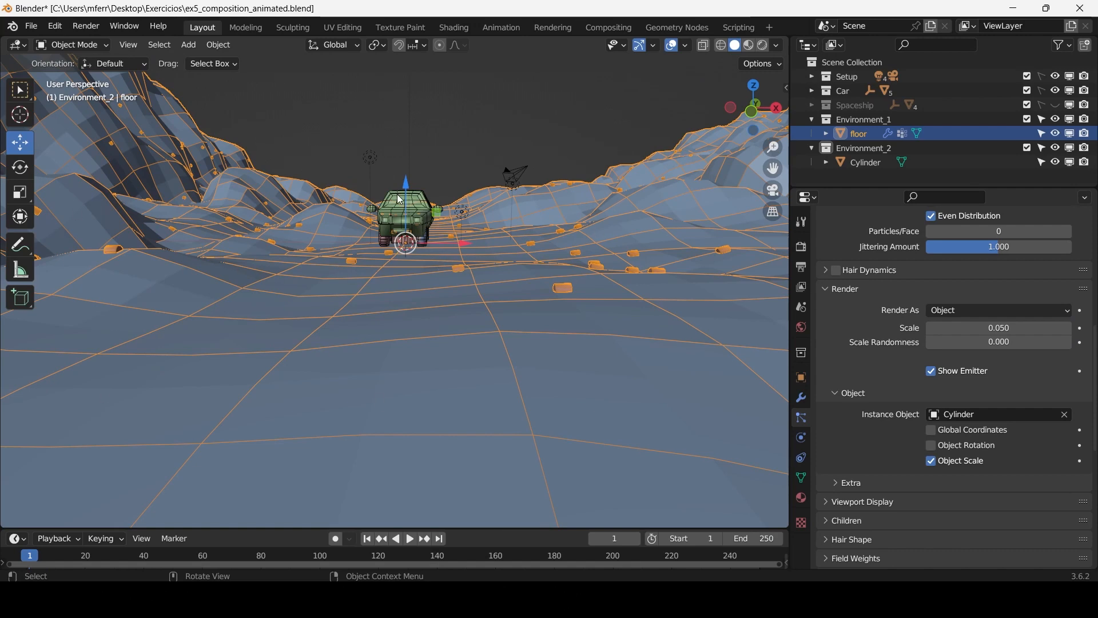
{"action": "middle_click_drag", "start_coordinate": [418, 231], "coordinate": [533, 241]}
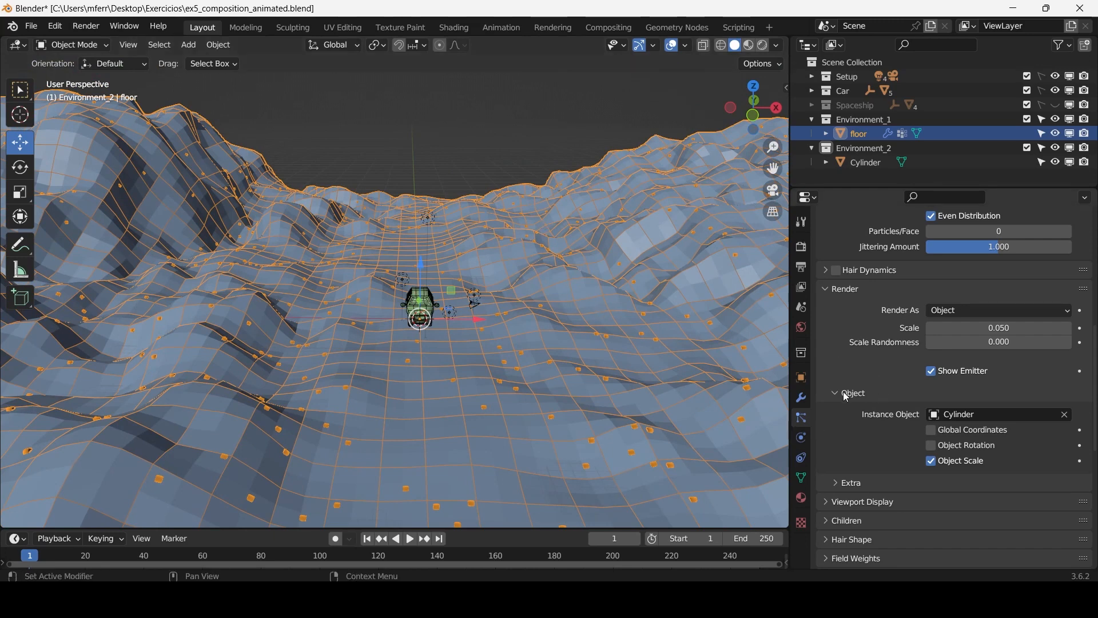
{"action": "scroll", "coordinate": [614, 315], "scroll_direction": "up", "scroll_amount": 4}
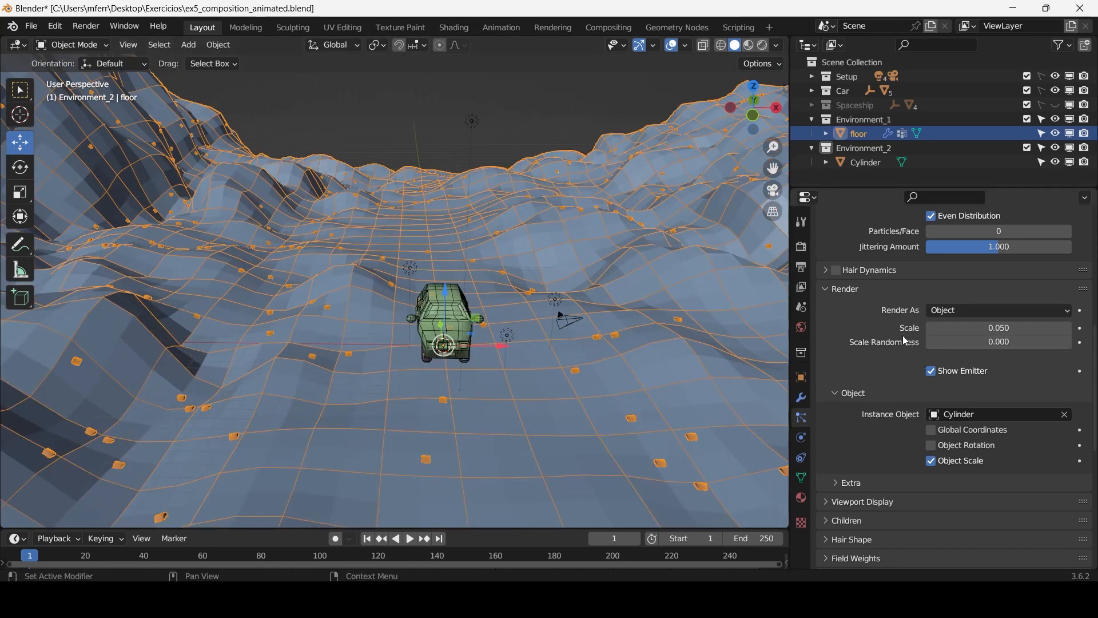
Try scaling up and rotating the source cylinder to see how its floor instances respond, and undo both changes.
{"action": "middle_click_drag", "start_coordinate": [581, 363], "coordinate": [581, 349]}
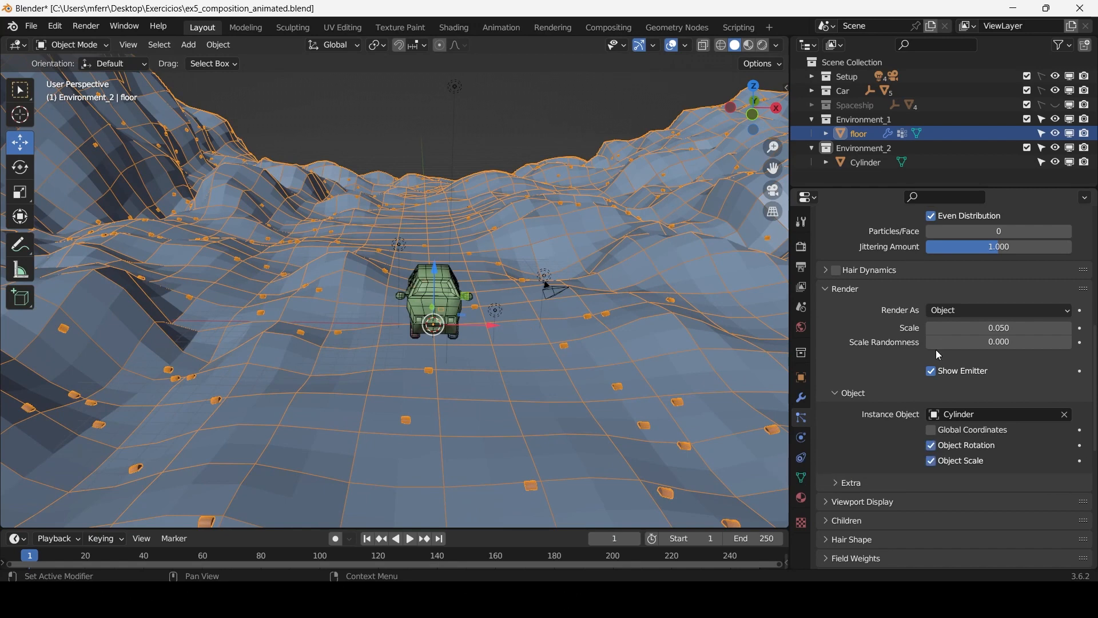
{"action": "left_click", "coordinate": [860, 162]}
{"action": "scroll", "coordinate": [499, 320], "scroll_direction": "up", "scroll_amount": 8}
{"action": "scroll", "coordinate": [531, 290], "scroll_direction": "down", "scroll_amount": 5}
{"action": "middle_click_drag", "start_coordinate": [530, 290], "coordinate": [526, 289]}
{"action": "key", "text": "s"}
{"action": "left_click", "coordinate": [627, 296]}
{"action": "key", "text": "r"}
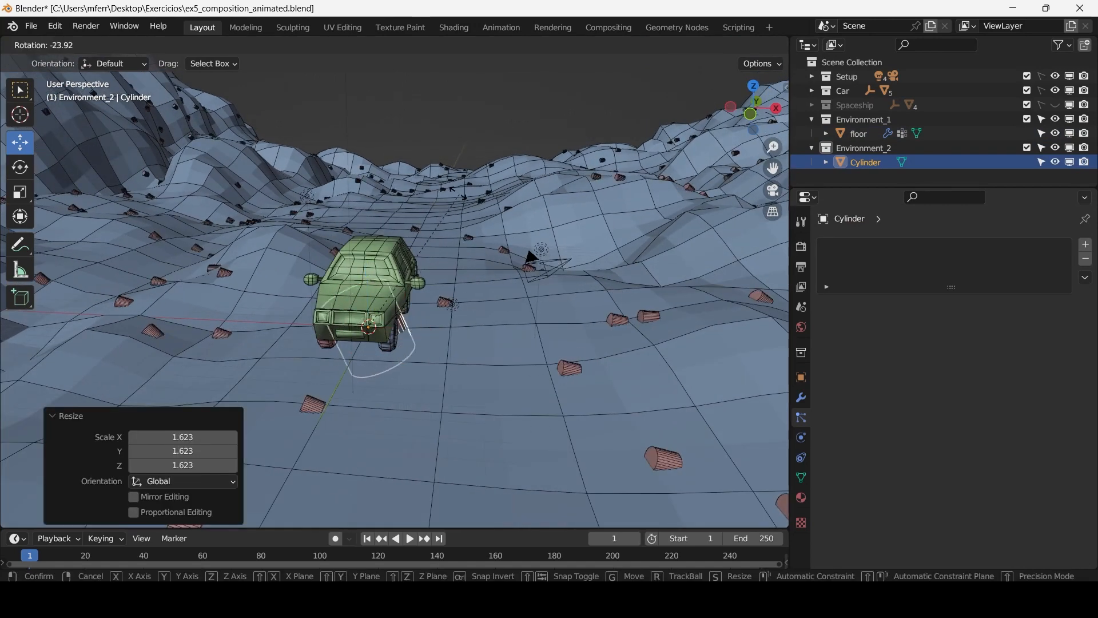
{"action": "left_click", "coordinate": [572, 281]}
{"action": "key", "text": "ctrl+z"}
{"action": "key", "text": "ctrl+z"}
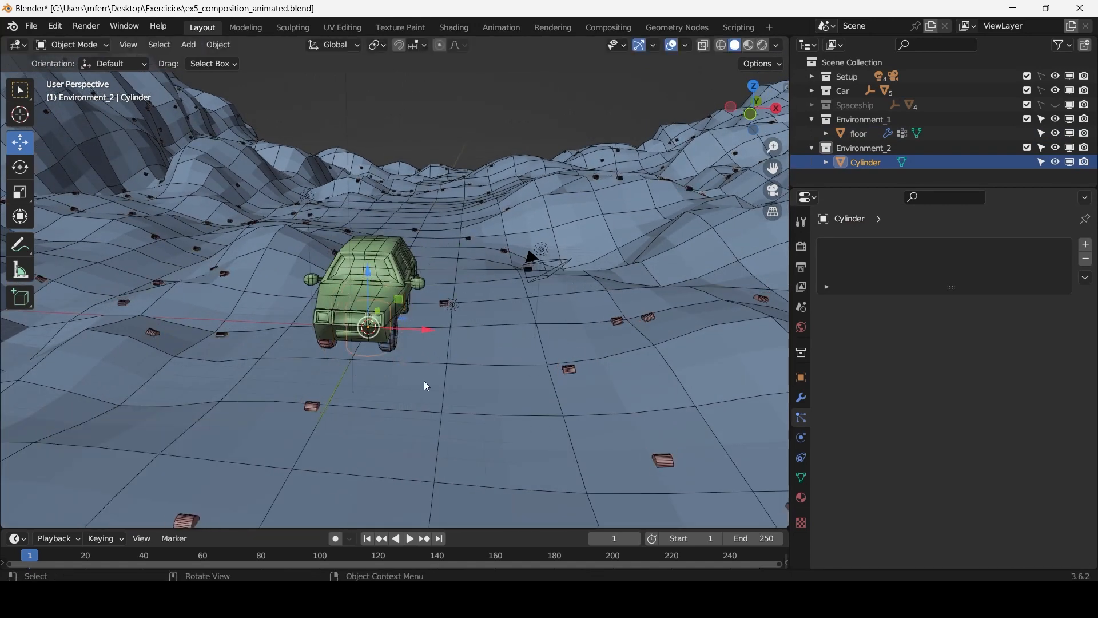
Turn off Object Scale and Object Rotation for the cylinder instances in the floor's particle system.
{"action": "scroll", "coordinate": [426, 382], "scroll_direction": "down", "scroll_amount": 1}
{"action": "middle_click_drag", "start_coordinate": [434, 377], "coordinate": [508, 338]}
{"action": "scroll", "coordinate": [508, 338], "scroll_direction": "up", "scroll_amount": 4}
{"action": "left_click", "coordinate": [575, 351]}
{"action": "middle_click_drag", "start_coordinate": [646, 392], "coordinate": [560, 353], "text": "shift"}
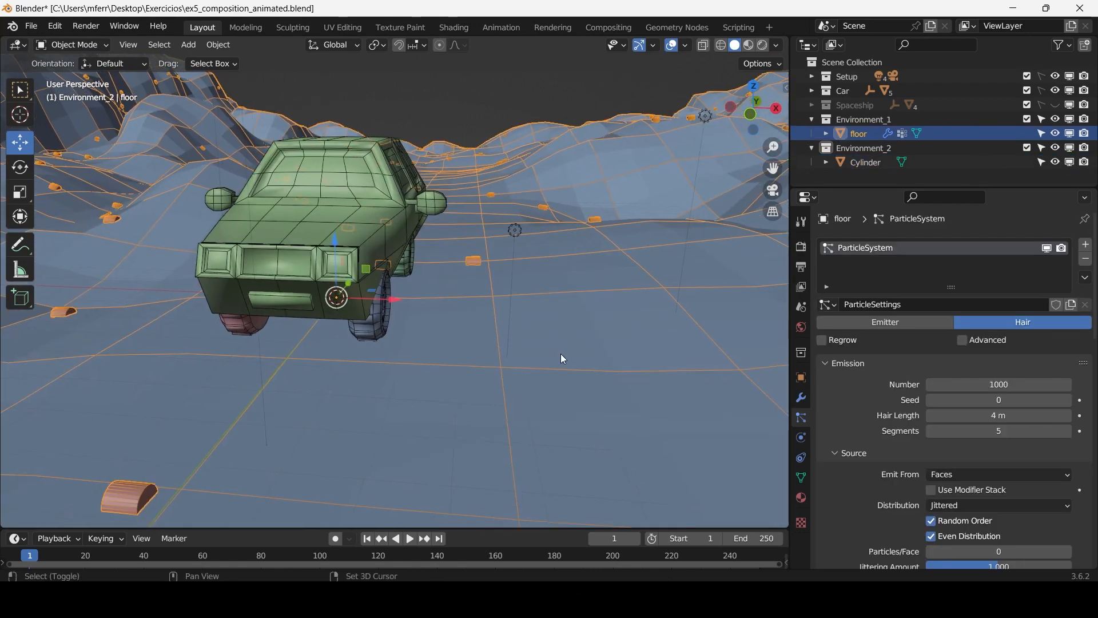
{"action": "scroll", "coordinate": [900, 504], "scroll_direction": "down", "scroll_amount": 15}
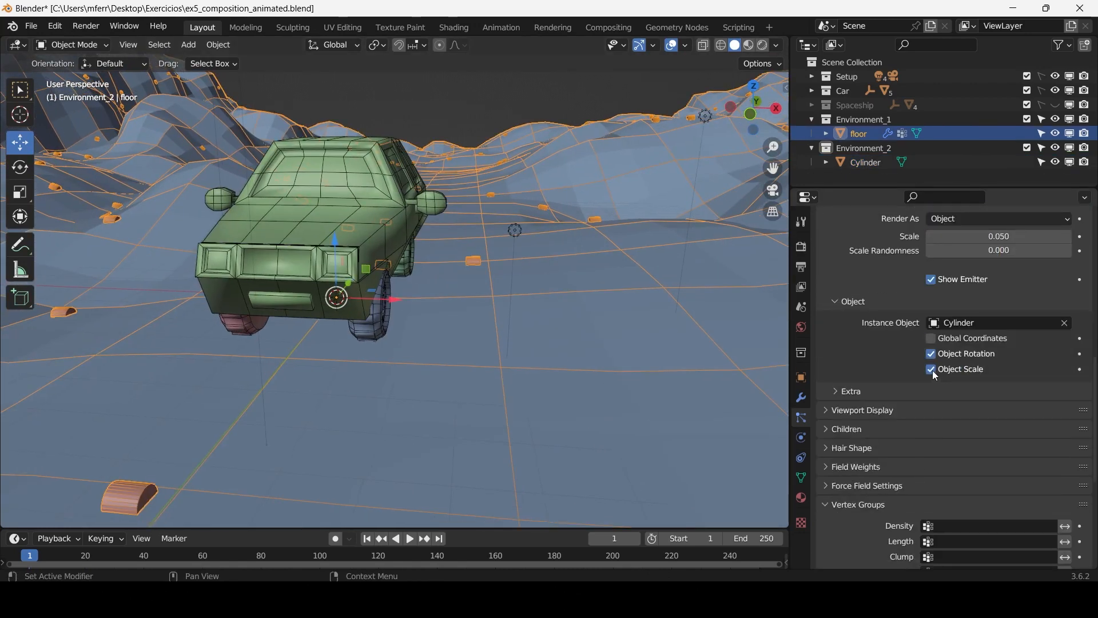
{"action": "left_click", "coordinate": [931, 369]}
{"action": "left_click", "coordinate": [931, 354]}
Enable the Advanced options of the floor's hair particle system and turn on Rotation.
{"action": "scroll", "coordinate": [923, 385], "scroll_direction": "up", "scroll_amount": 7}
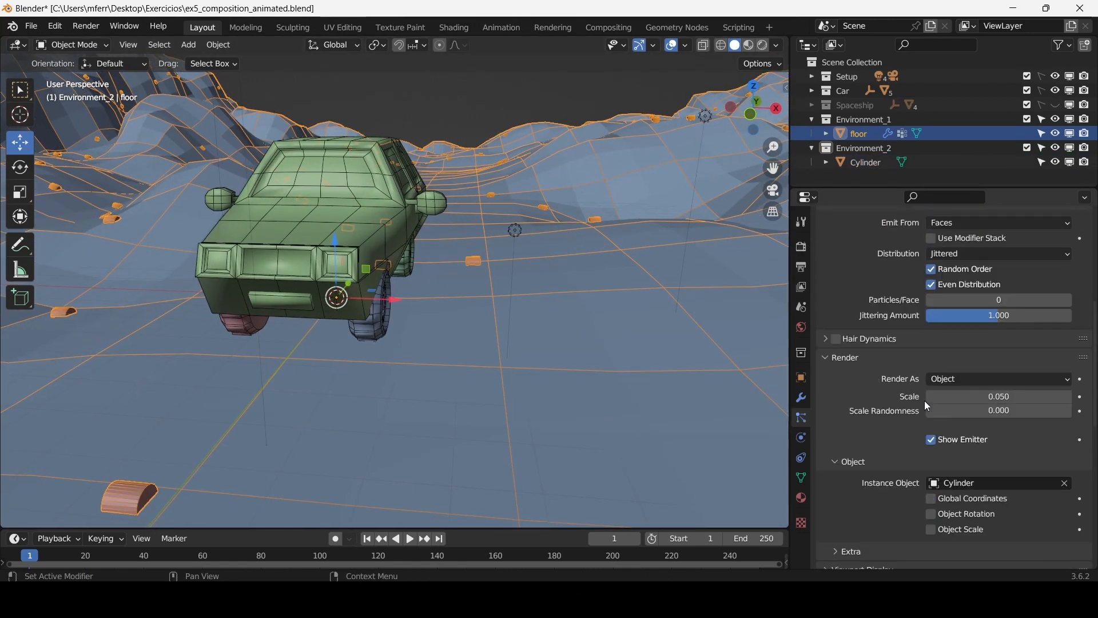
{"action": "scroll", "coordinate": [925, 398], "scroll_direction": "up", "scroll_amount": 10}
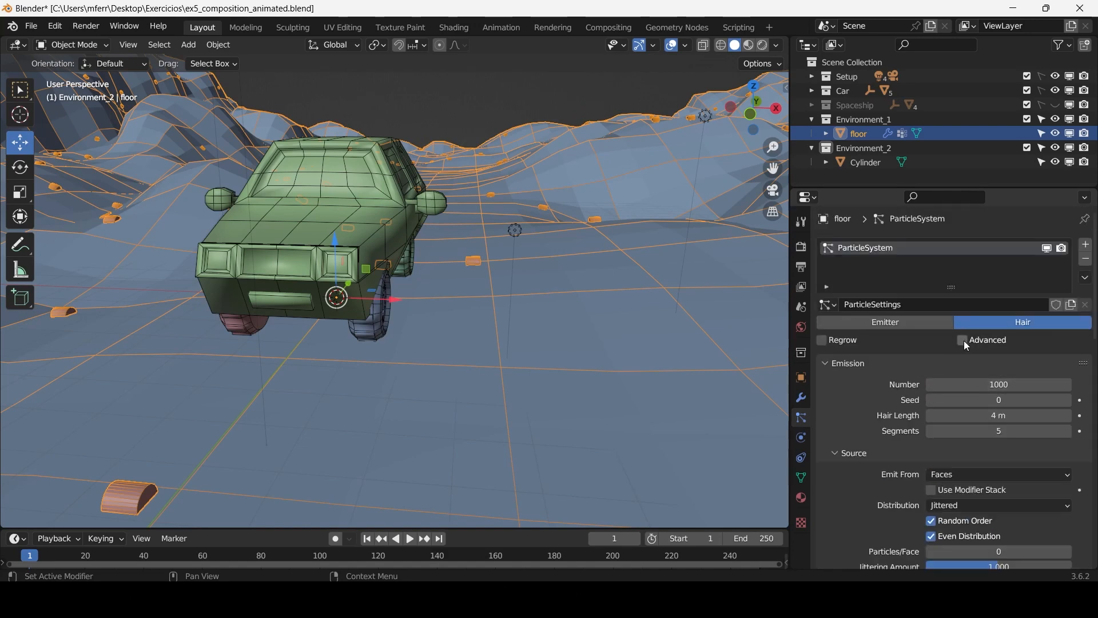
{"action": "left_click", "coordinate": [963, 341]}
{"action": "scroll", "coordinate": [895, 457], "scroll_direction": "down", "scroll_amount": 10}
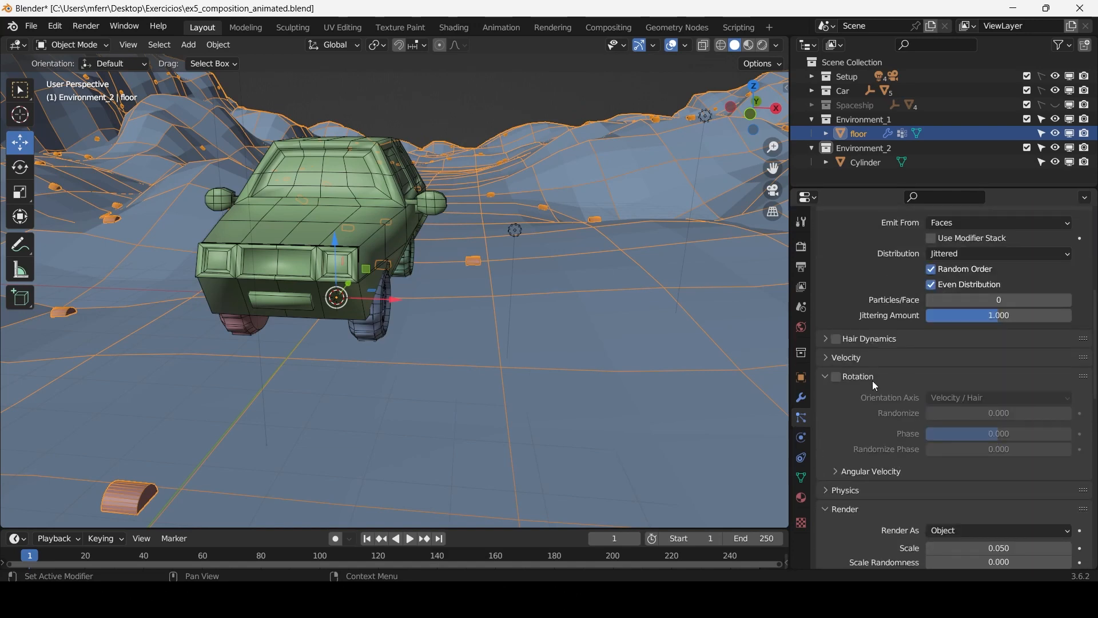
{"action": "left_click", "coordinate": [835, 380]}
{"action": "left_click", "coordinate": [835, 379]}
{"action": "scroll", "coordinate": [842, 380], "scroll_direction": "up", "scroll_amount": 8}
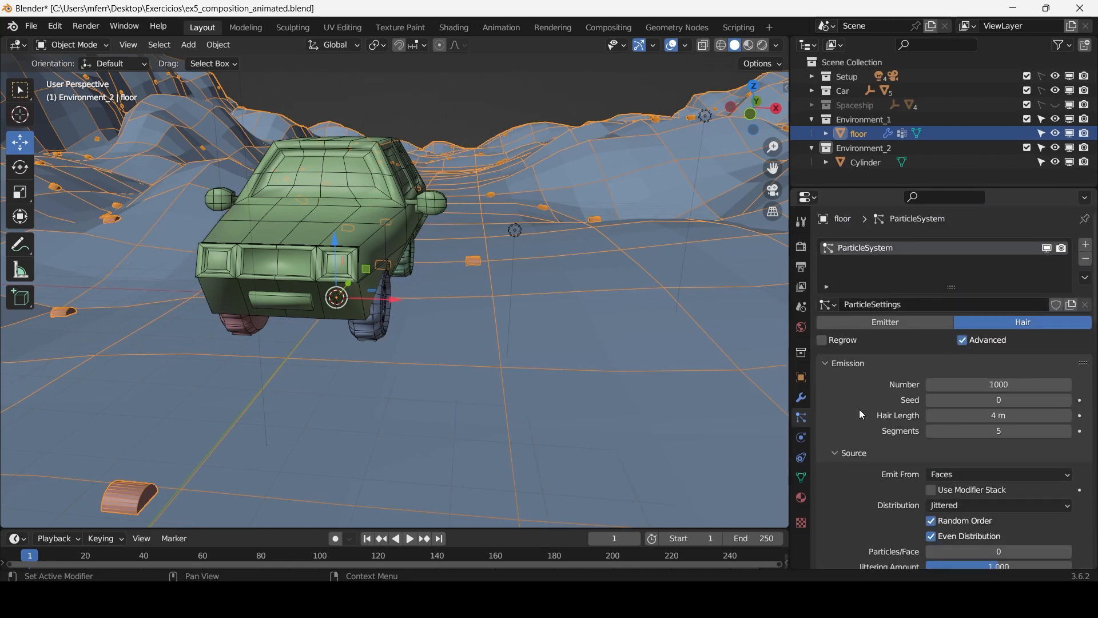
{"action": "scroll", "coordinate": [863, 411], "scroll_direction": "down", "scroll_amount": 10}
{"action": "left_click", "coordinate": [838, 331]}
{"action": "scroll", "coordinate": [427, 335], "scroll_direction": "down", "scroll_amount": 5}
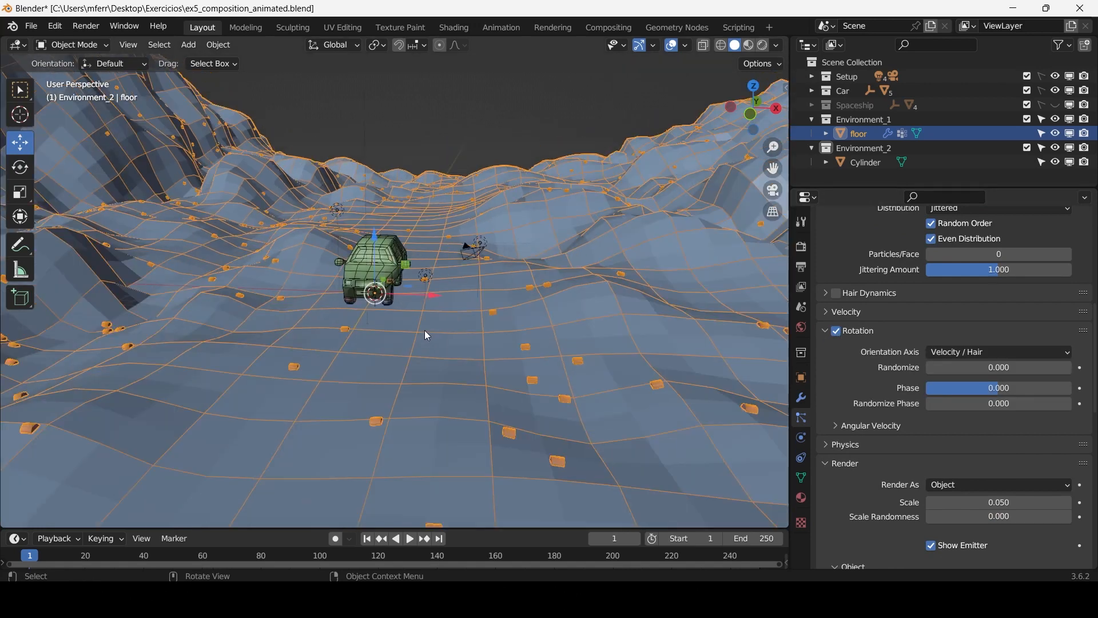
{"action": "scroll", "coordinate": [437, 344], "scroll_direction": "up", "scroll_amount": 6}
{"action": "scroll", "coordinate": [448, 345], "scroll_direction": "up", "scroll_amount": 2}
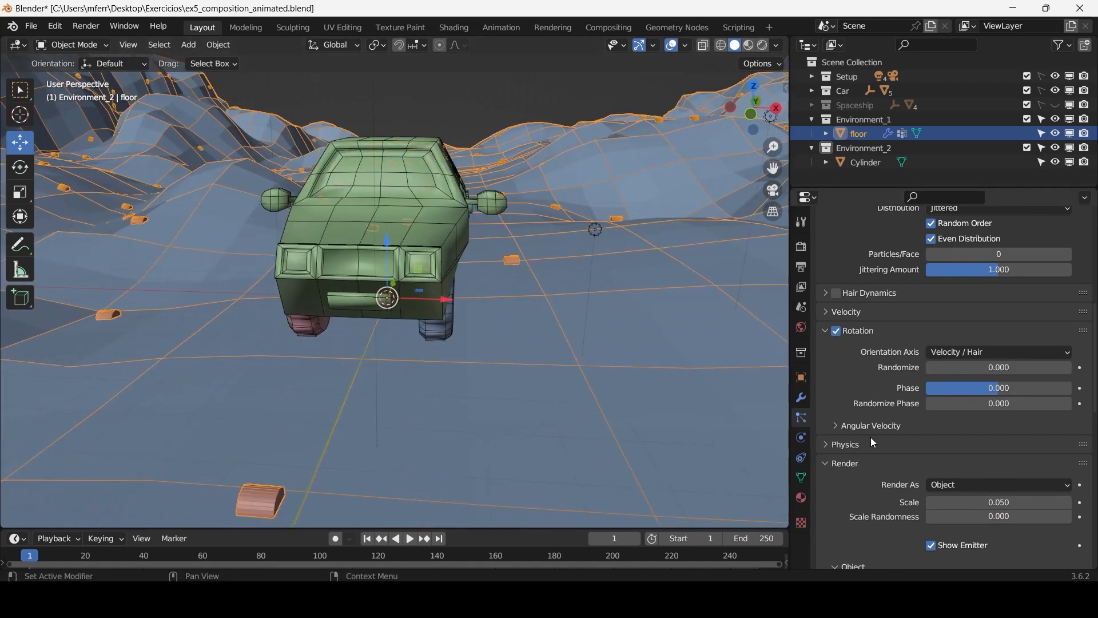
Compare Global X, Global Y and Global Z as the particles' orientation axis and settle on Global X.
{"action": "left_click", "coordinate": [986, 350]}
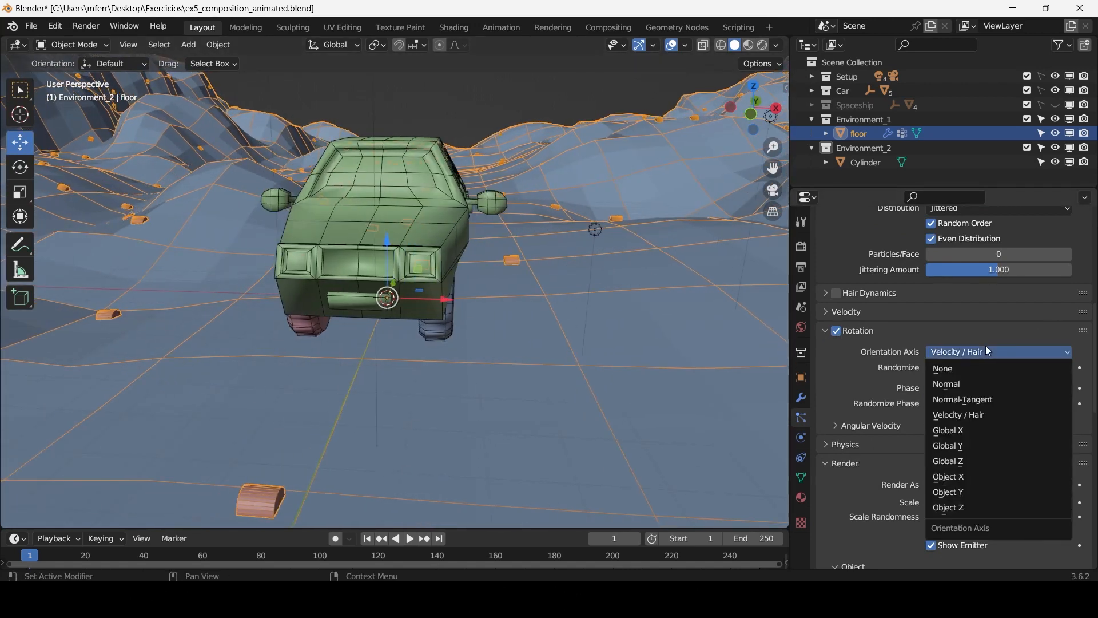
{"action": "left_click", "coordinate": [983, 430]}
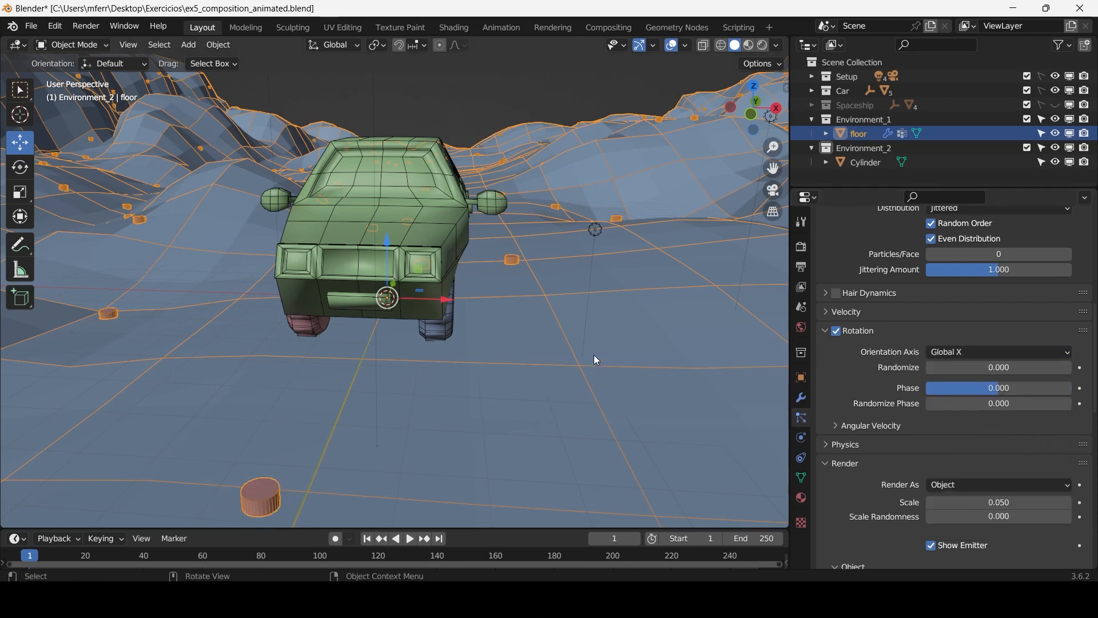
{"action": "left_click", "coordinate": [1008, 356]}
{"action": "left_click", "coordinate": [975, 440]}
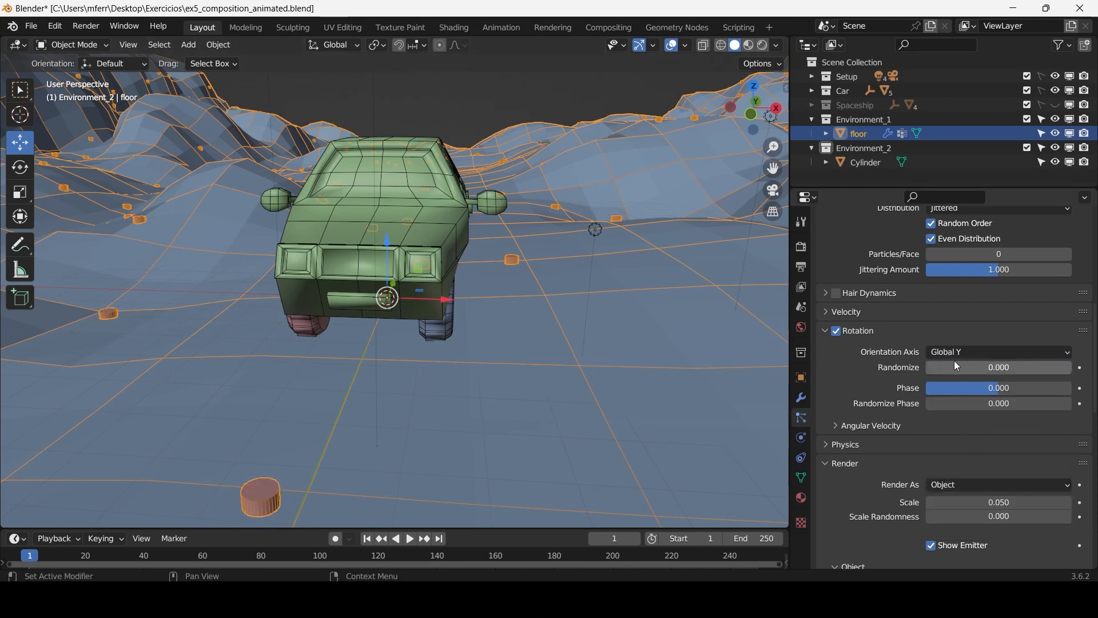
{"action": "left_click", "coordinate": [958, 353]}
{"action": "left_click", "coordinate": [966, 462]}
{"action": "left_click", "coordinate": [961, 353]}
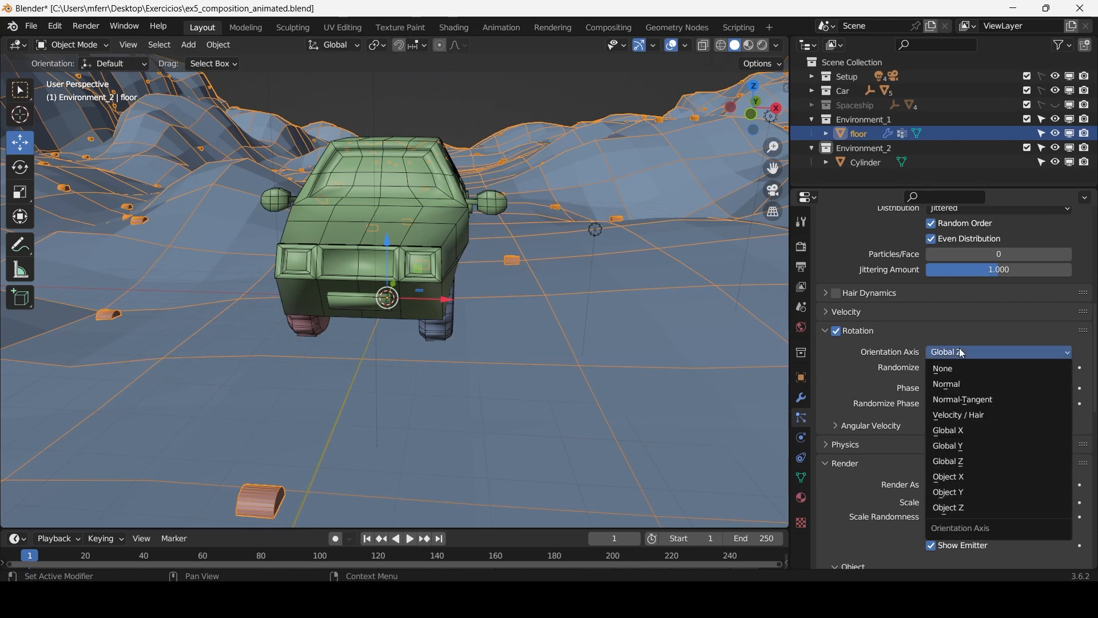
{"action": "left_click", "coordinate": [955, 432]}
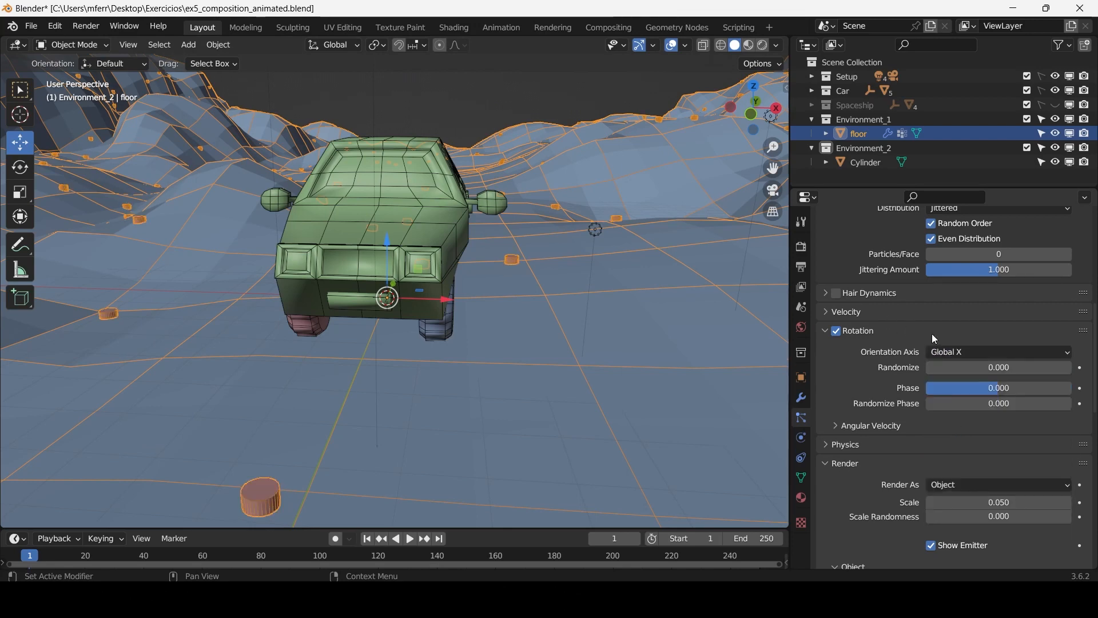
Set the Randomize amount of the particle rotation to about 0.101 so the cylinders tilt slightly.
{"action": "scroll", "coordinate": [384, 331], "scroll_direction": "down", "scroll_amount": 6}
{"action": "middle_click_drag", "start_coordinate": [384, 331], "coordinate": [471, 314]}
{"action": "scroll", "coordinate": [471, 313], "scroll_direction": "up", "scroll_amount": 6}
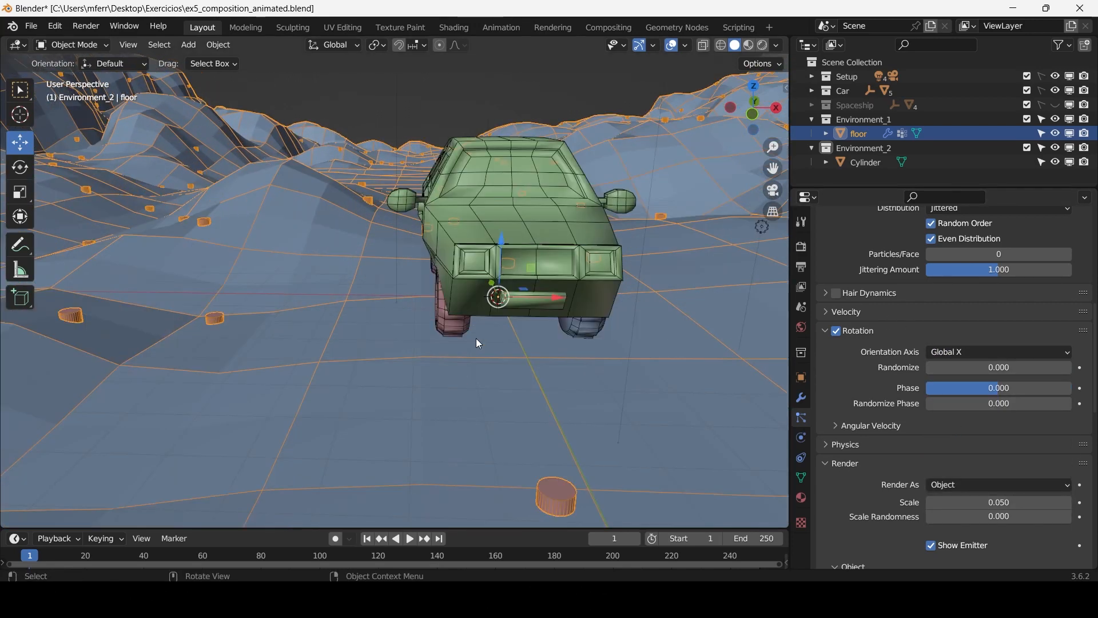
{"action": "scroll", "coordinate": [464, 339], "scroll_direction": "down", "scroll_amount": 5}
{"action": "scroll", "coordinate": [584, 377], "scroll_direction": "up", "scroll_amount": 3}
{"action": "scroll", "coordinate": [607, 361], "scroll_direction": "up", "scroll_amount": 4}
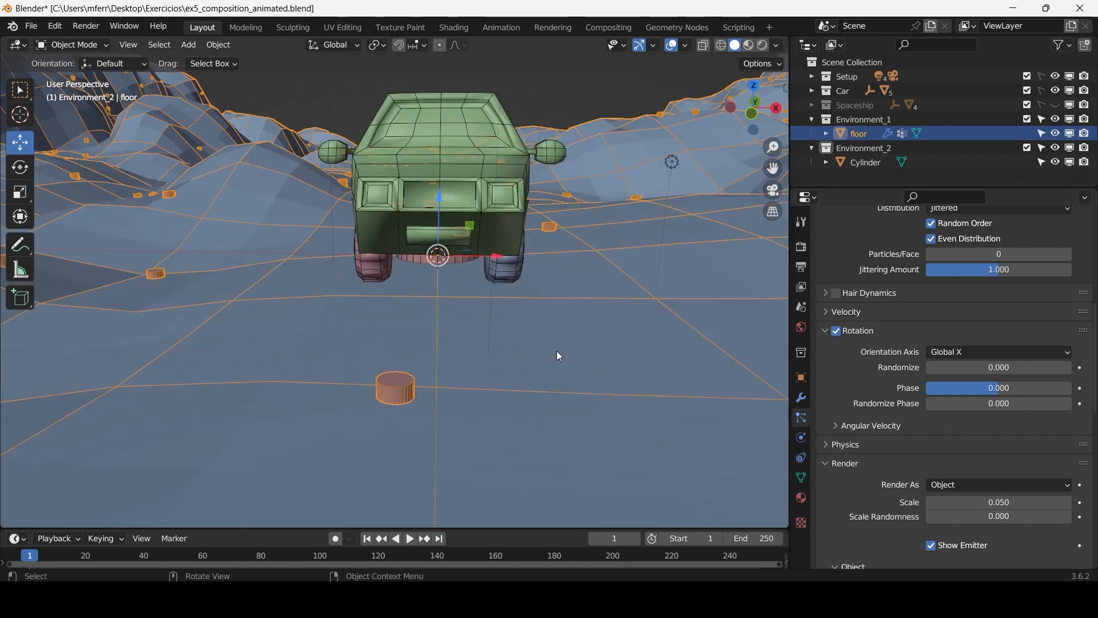
{"action": "left_click_drag", "start_coordinate": [964, 363], "coordinate": [941, 367]}
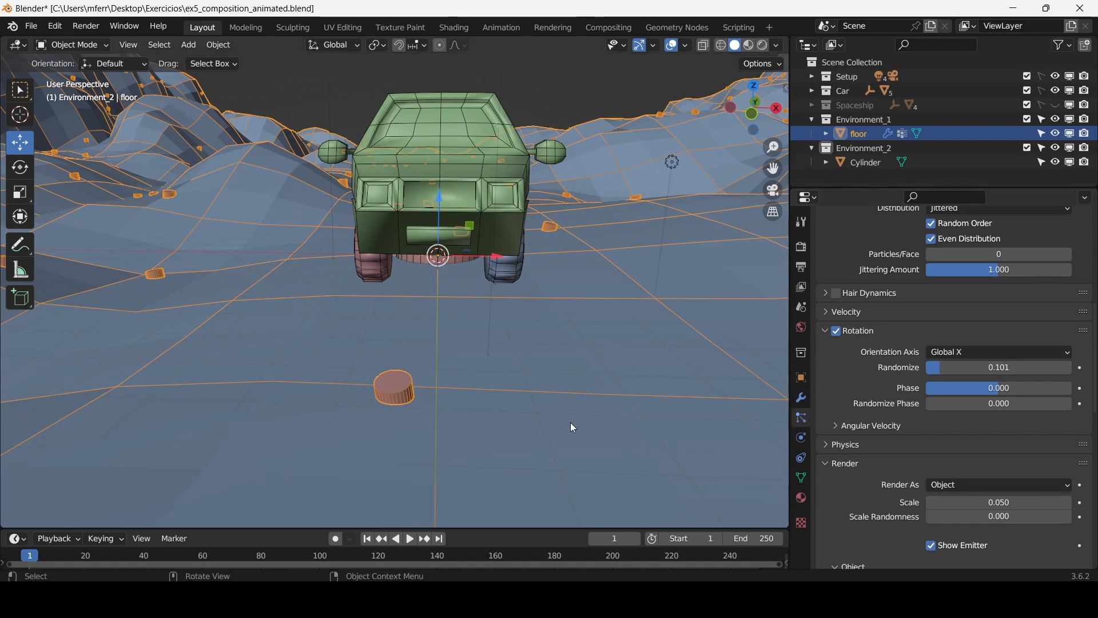
{"action": "mouse_move", "coordinate": [538, 359]}
{"action": "middle_mouse_down"}
{"action": "mouse_move", "coordinate": [514, 336]}
{"action": "mouse_move", "coordinate": [522, 349]}
{"action": "middle_mouse_up"}
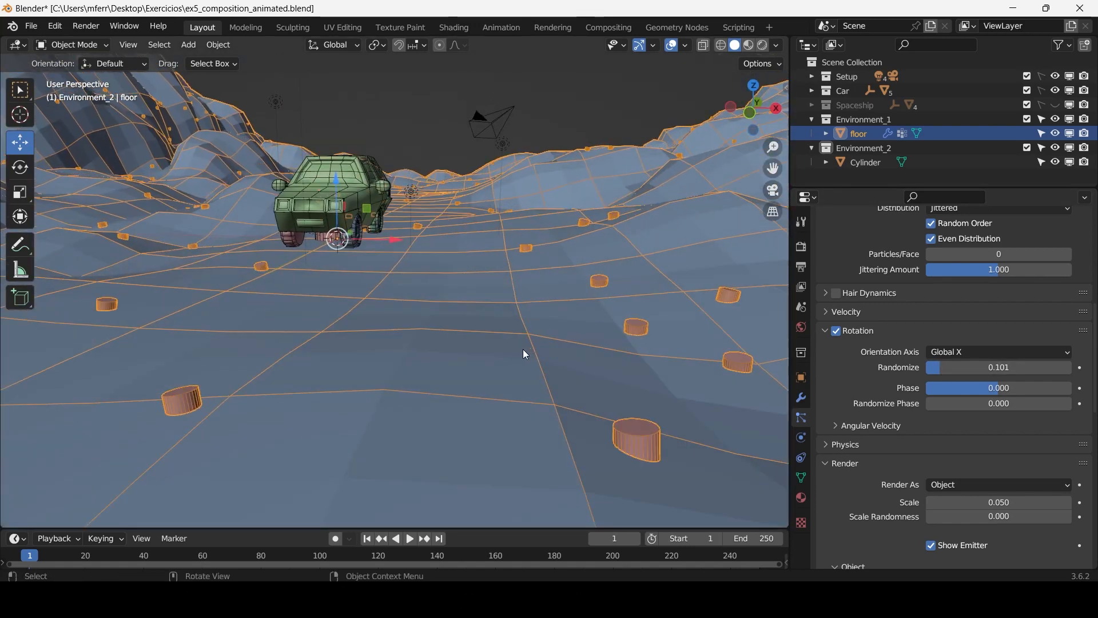
Set the instances' render scale to 0.190 and their scale randomness to 0.658.
{"action": "scroll", "coordinate": [866, 502], "scroll_direction": "down", "scroll_amount": 4}
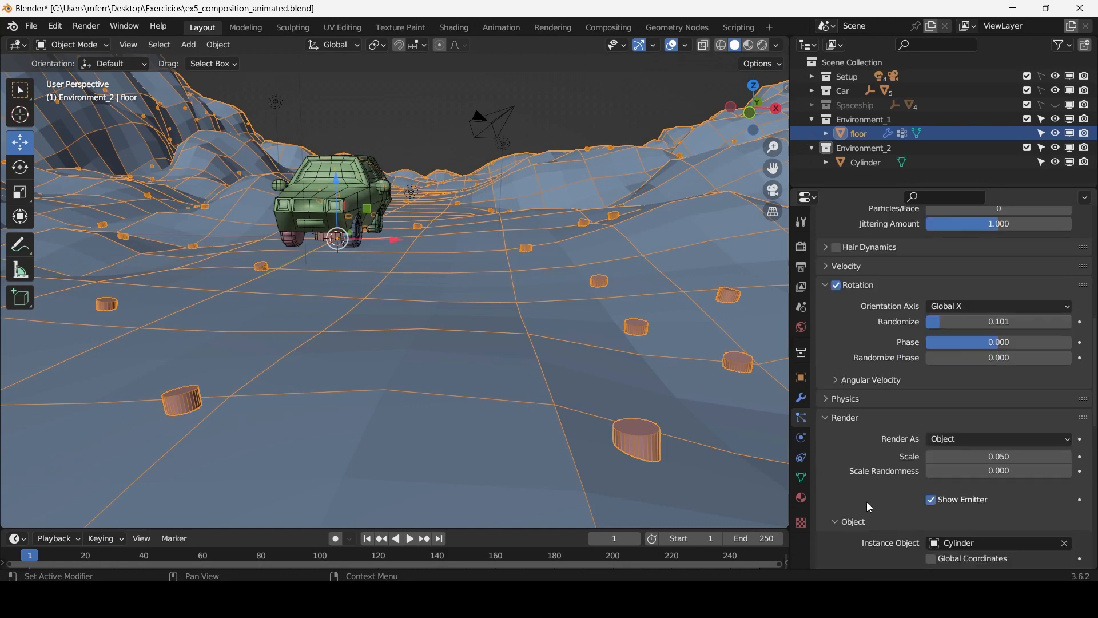
{"action": "left_click_drag", "start_coordinate": [962, 416], "coordinate": [1064, 430]}
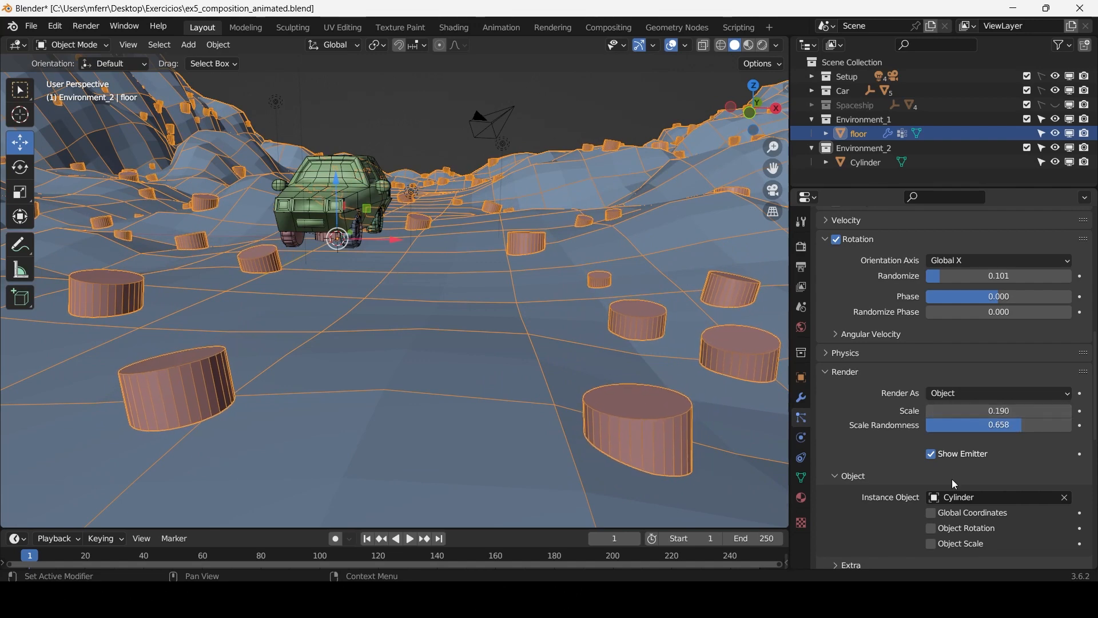
{"action": "scroll", "coordinate": [914, 469], "scroll_direction": "down", "scroll_amount": 7}
{"action": "scroll", "coordinate": [916, 467], "scroll_direction": "up", "scroll_amount": 3}
{"action": "scroll", "coordinate": [871, 426], "scroll_direction": "up", "scroll_amount": 5}
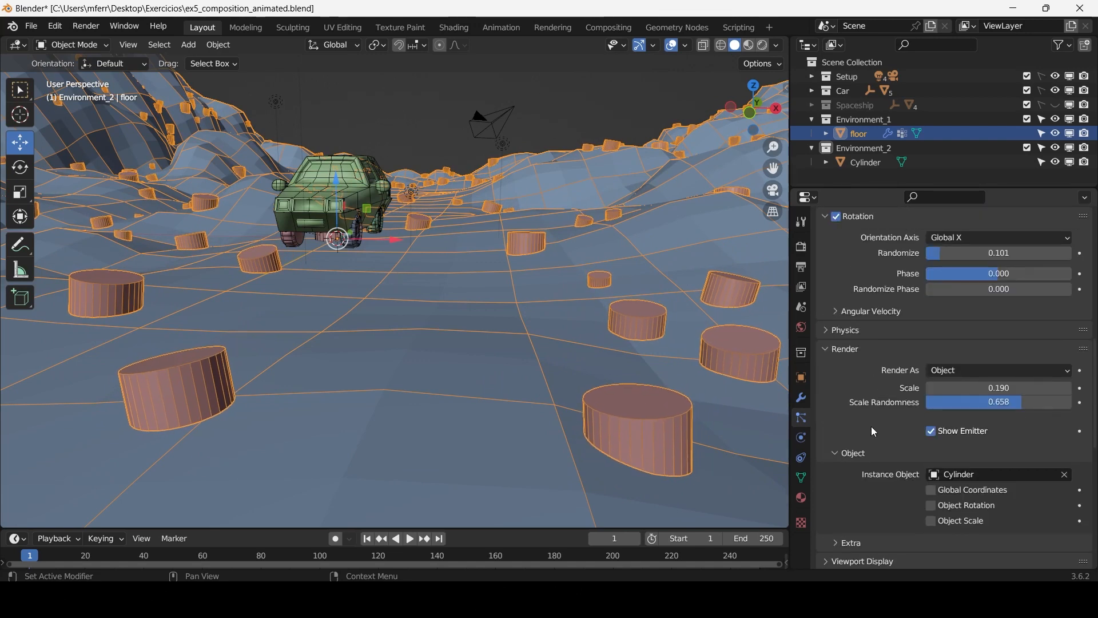
{"action": "scroll", "coordinate": [928, 459], "scroll_direction": "down", "scroll_amount": 3}
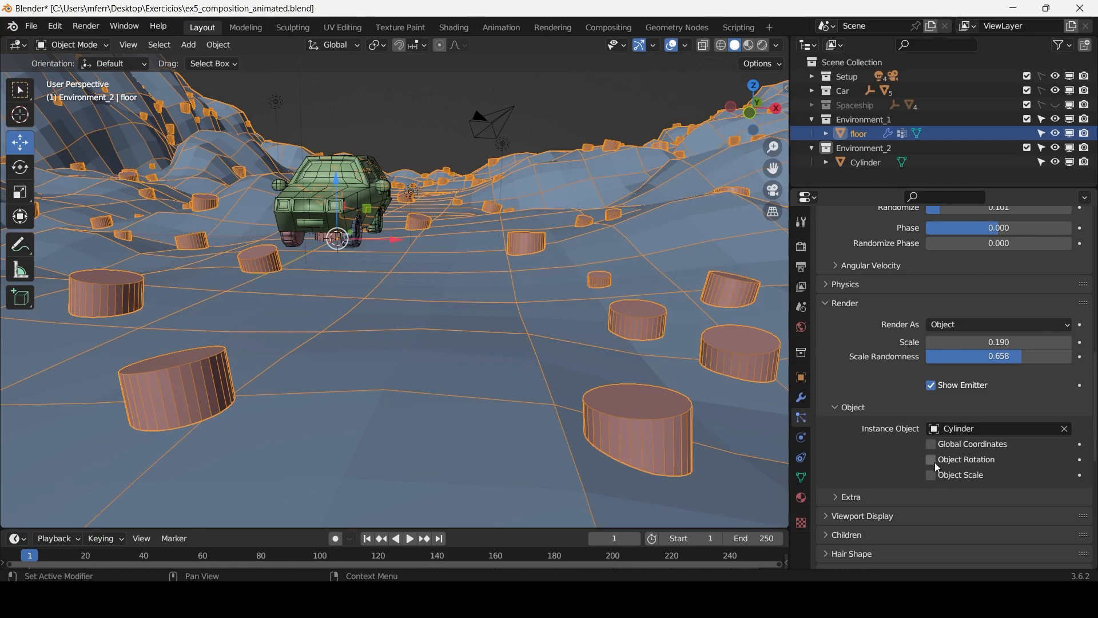
{"action": "scroll", "coordinate": [930, 468], "scroll_direction": "down", "scroll_amount": 1}
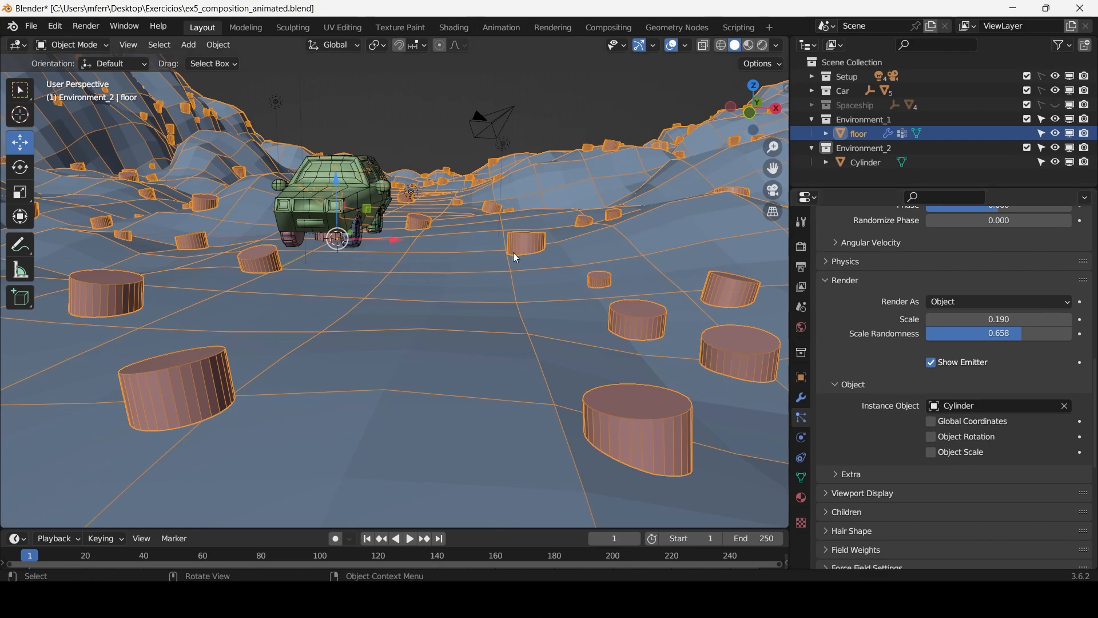
Change the floor's particle emission distribution to Random, keeping Faces as the emission source.
{"action": "middle_click_drag", "start_coordinate": [513, 253], "coordinate": [535, 287]}
{"action": "left_click", "coordinate": [866, 161]}
{"action": "middle_click_drag", "start_coordinate": [616, 325], "coordinate": [584, 324]}
{"action": "scroll", "coordinate": [585, 324], "scroll_direction": "down", "scroll_amount": 6}
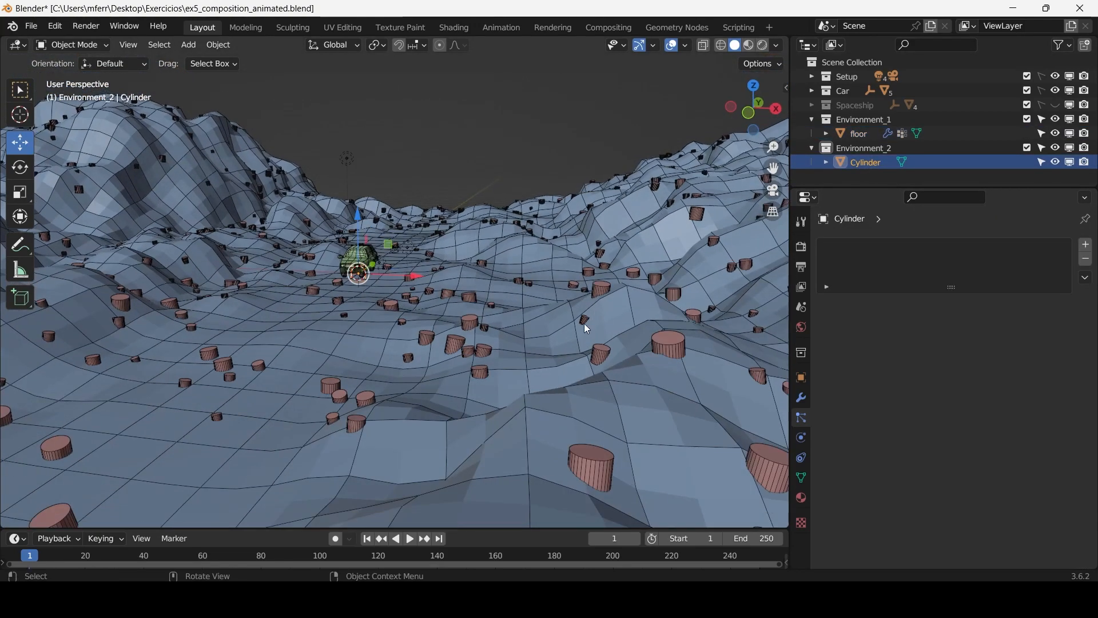
{"action": "left_click", "coordinate": [496, 306]}
{"action": "middle_click_drag", "start_coordinate": [496, 307], "coordinate": [517, 322]}
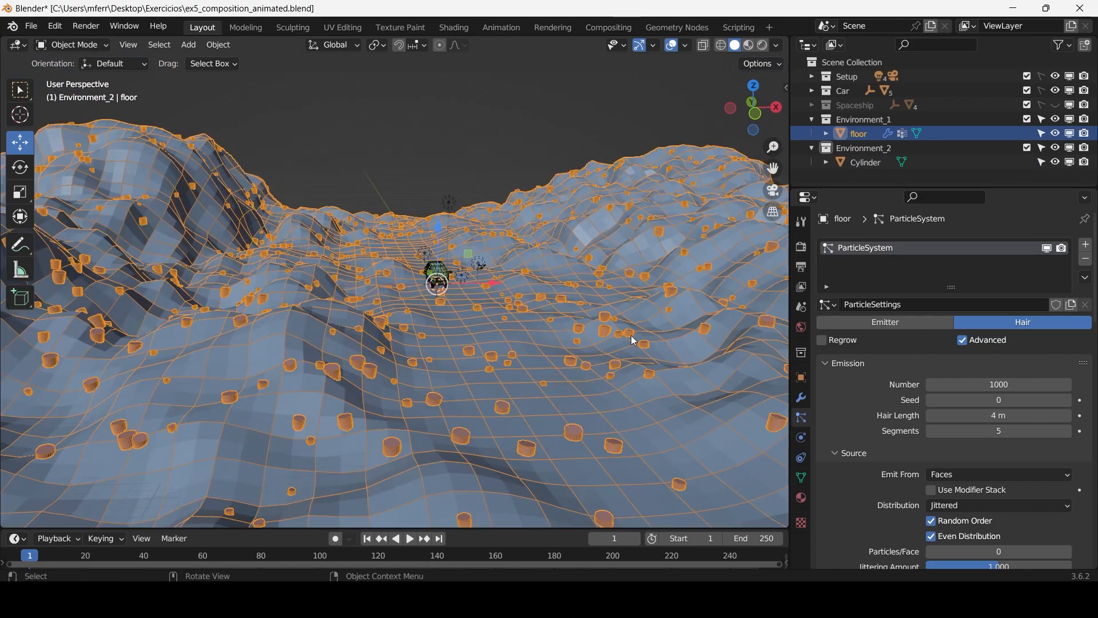
{"action": "scroll", "coordinate": [866, 395], "scroll_direction": "down", "scroll_amount": 4}
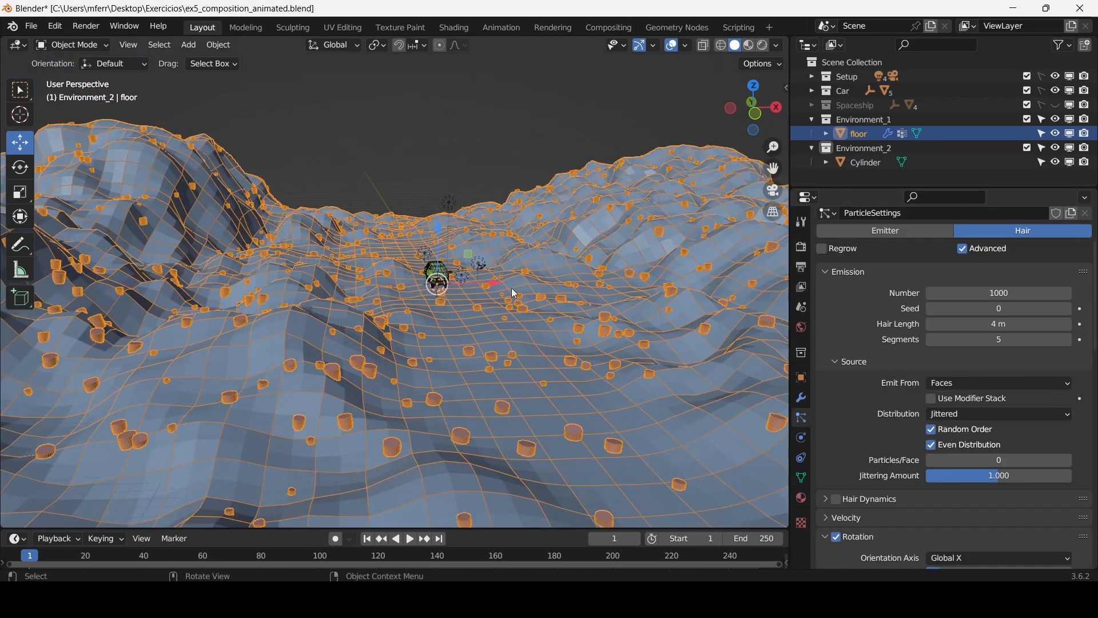
{"action": "middle_click_drag", "start_coordinate": [514, 291], "coordinate": [483, 320]}
{"action": "left_click", "coordinate": [971, 413]}
{"action": "left_click", "coordinate": [952, 446]}
{"action": "left_click", "coordinate": [944, 380]}
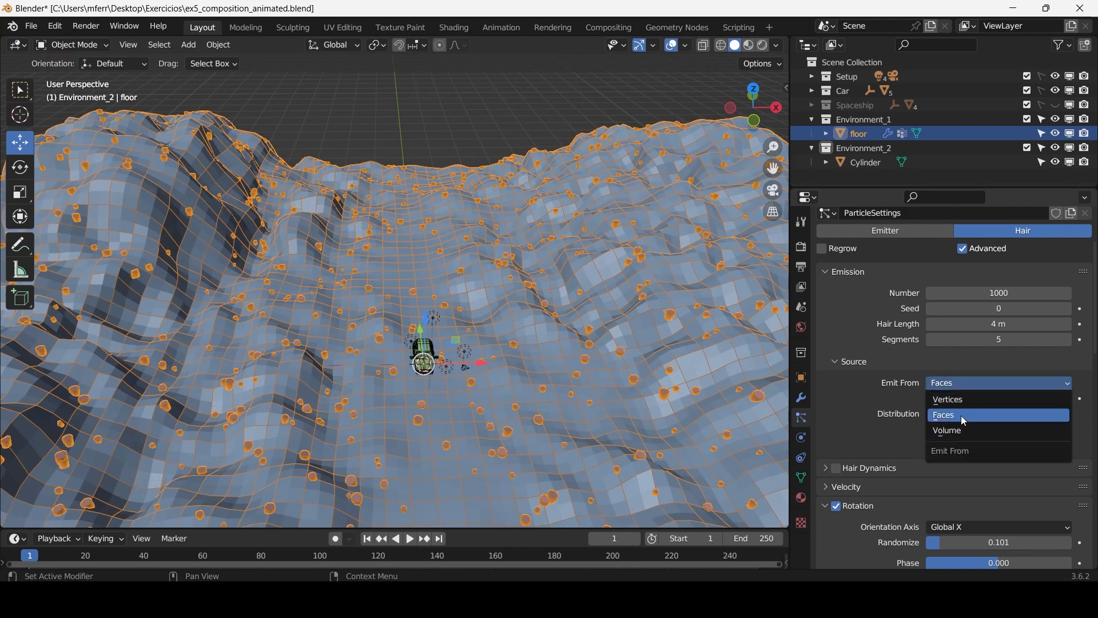
{"action": "left_click", "coordinate": [959, 379]}
Increase the render scale of the cylinder instances on the floor to 0.300 and inspect them across the terrain.
{"action": "scroll", "coordinate": [856, 417], "scroll_direction": "down", "scroll_amount": 10}
{"action": "scroll", "coordinate": [863, 423], "scroll_direction": "down", "scroll_amount": 7}
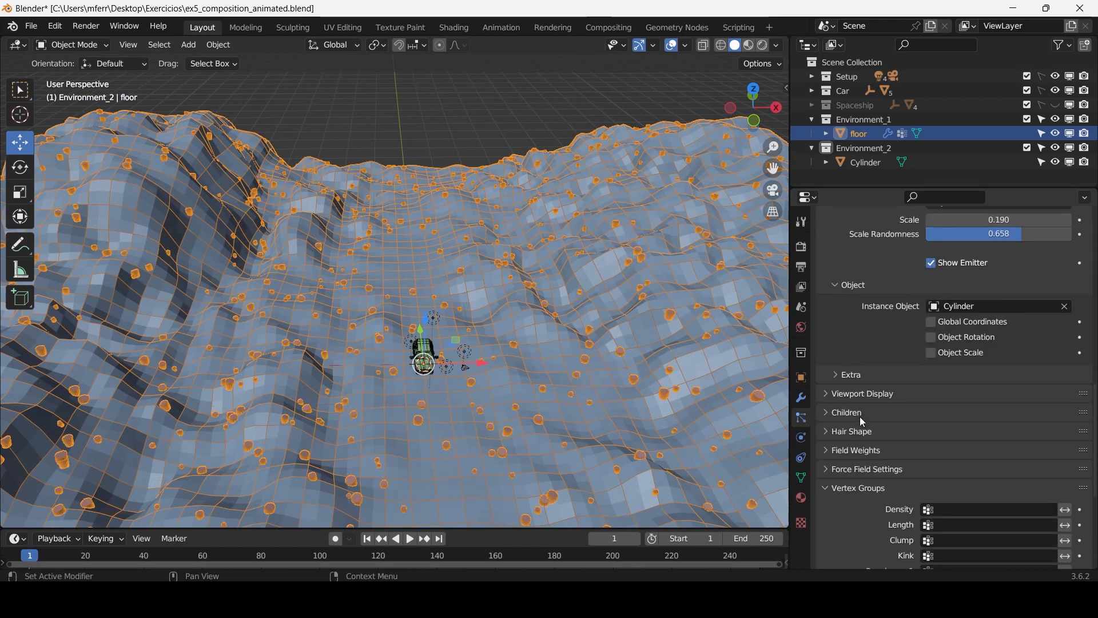
{"action": "scroll", "coordinate": [400, 304], "scroll_direction": "down", "scroll_amount": 5}
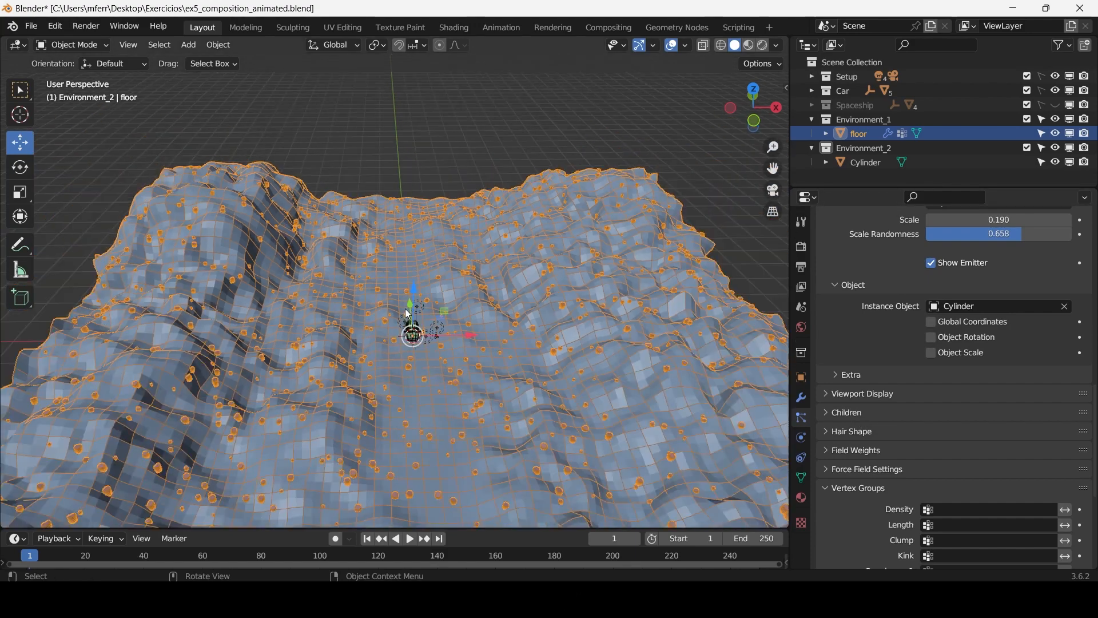
{"action": "middle_click_drag", "start_coordinate": [400, 306], "coordinate": [398, 266]}
{"action": "scroll", "coordinate": [400, 261], "scroll_direction": "up", "scroll_amount": 5}
{"action": "scroll", "coordinate": [942, 333], "scroll_direction": "up", "scroll_amount": 3}
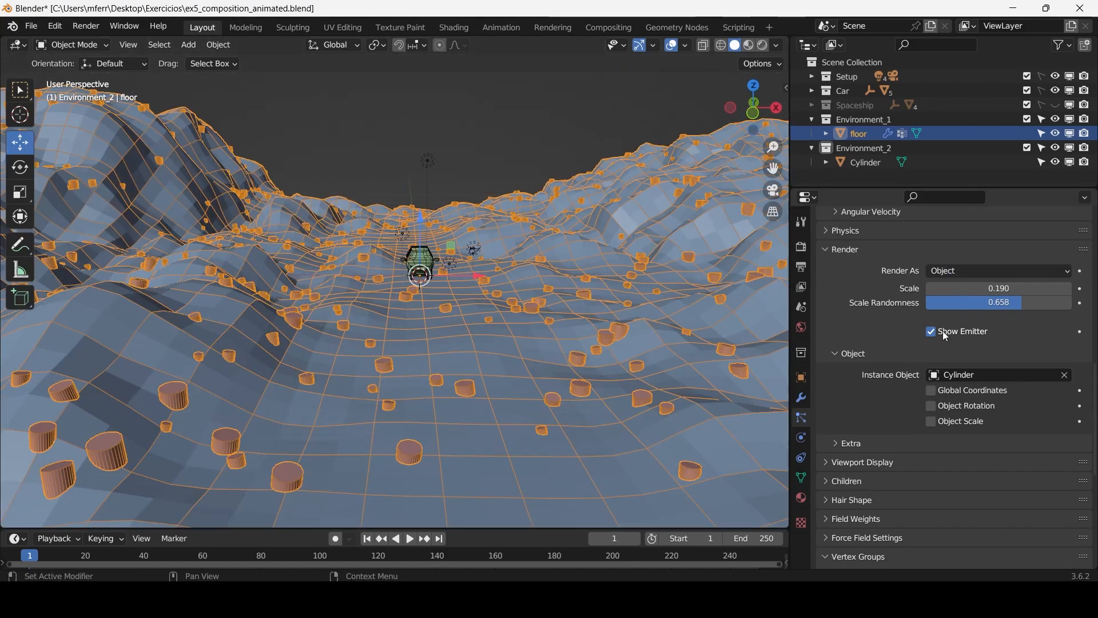
{"action": "left_click_drag", "start_coordinate": [967, 289], "coordinate": [1003, 289]}
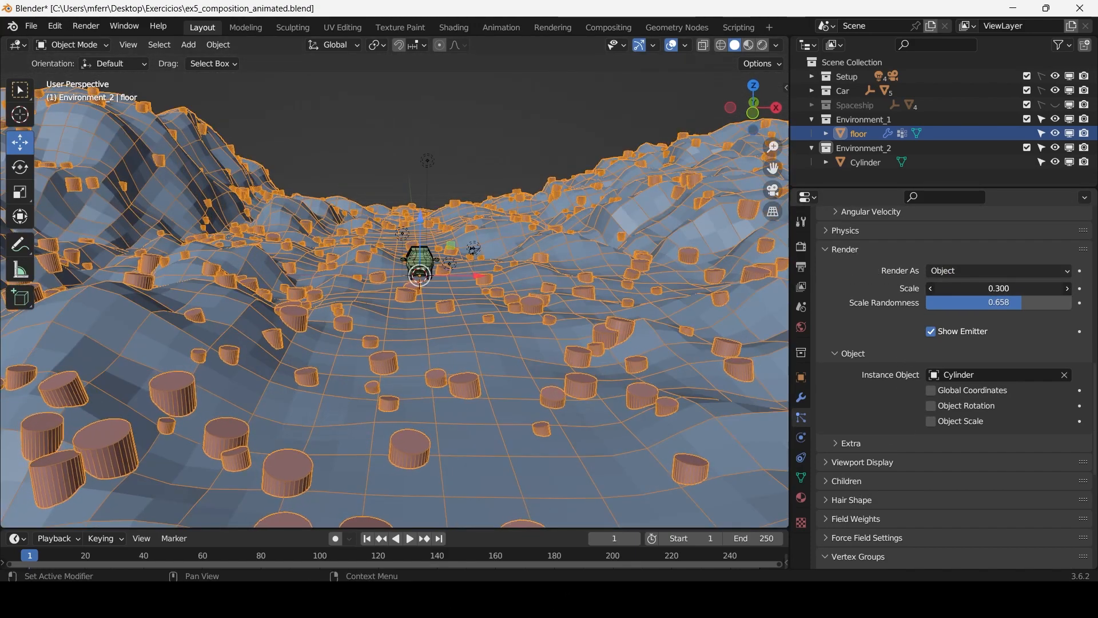
{"action": "middle_click_drag", "start_coordinate": [468, 279], "coordinate": [444, 250]}
{"action": "scroll", "coordinate": [438, 281], "scroll_direction": "up", "scroll_amount": 4}
{"action": "scroll", "coordinate": [462, 254], "scroll_direction": "down", "scroll_amount": 5}
{"action": "scroll", "coordinate": [444, 248], "scroll_direction": "up", "scroll_amount": 4}
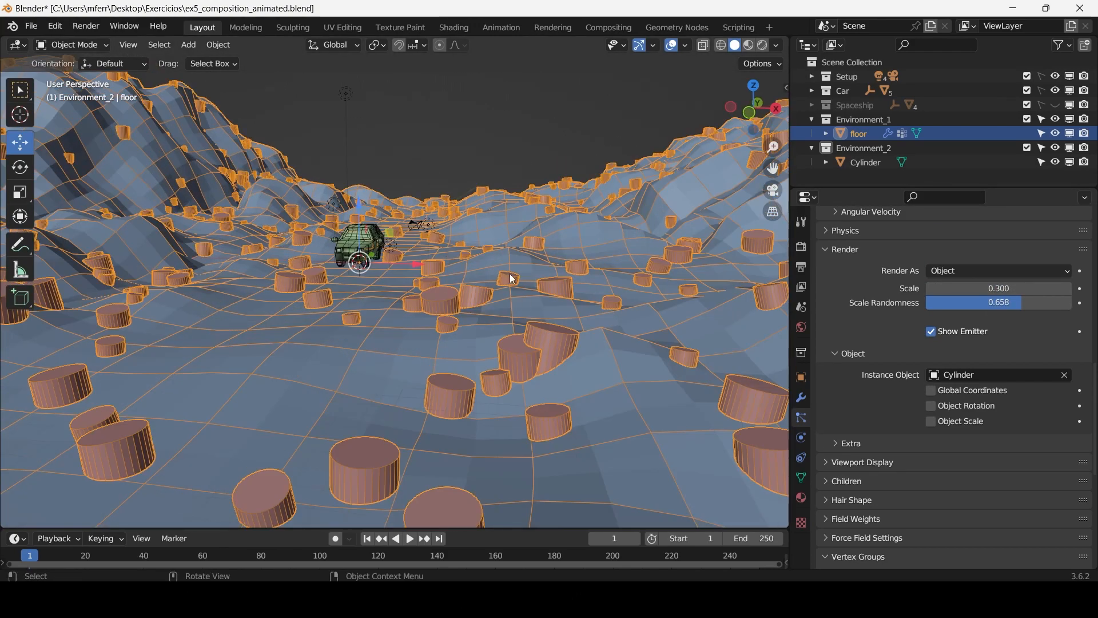
{"action": "scroll", "coordinate": [437, 294], "scroll_direction": "down", "scroll_amount": 6}
{"action": "middle_click_drag", "start_coordinate": [437, 293], "coordinate": [462, 359]}
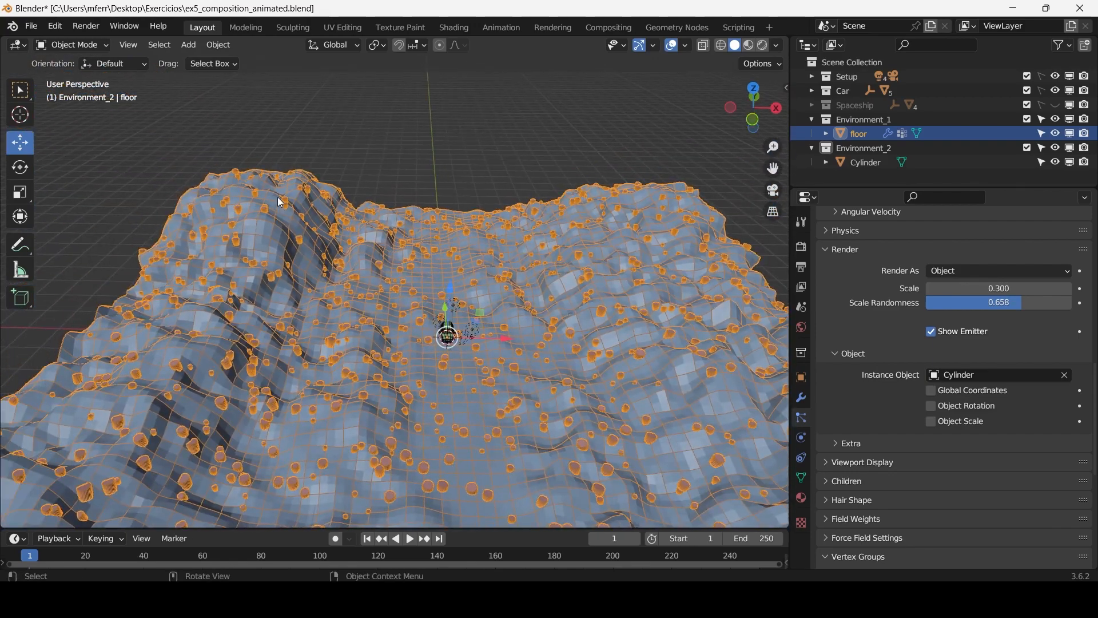
Inspect the cylinder scatter and the floor's painted vertex weights in Weight Paint mode, returning to Object Mode.
{"action": "scroll", "coordinate": [699, 279], "scroll_direction": "up", "scroll_amount": 3}
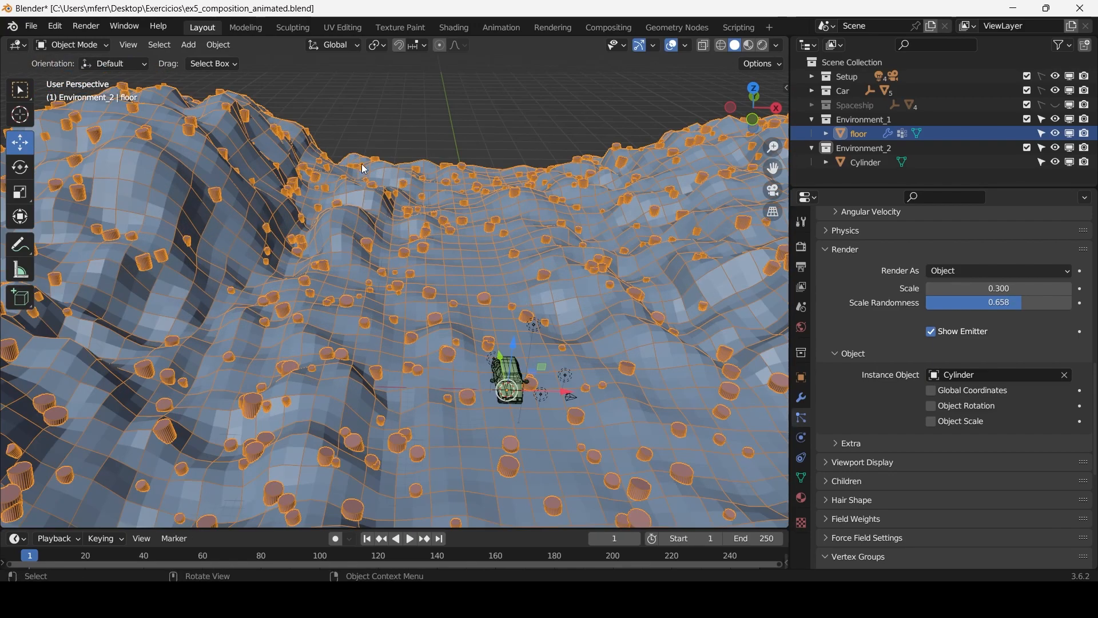
{"action": "middle_click_drag", "start_coordinate": [347, 228], "coordinate": [421, 257]}
{"action": "scroll", "coordinate": [377, 275], "scroll_direction": "up", "scroll_amount": 2}
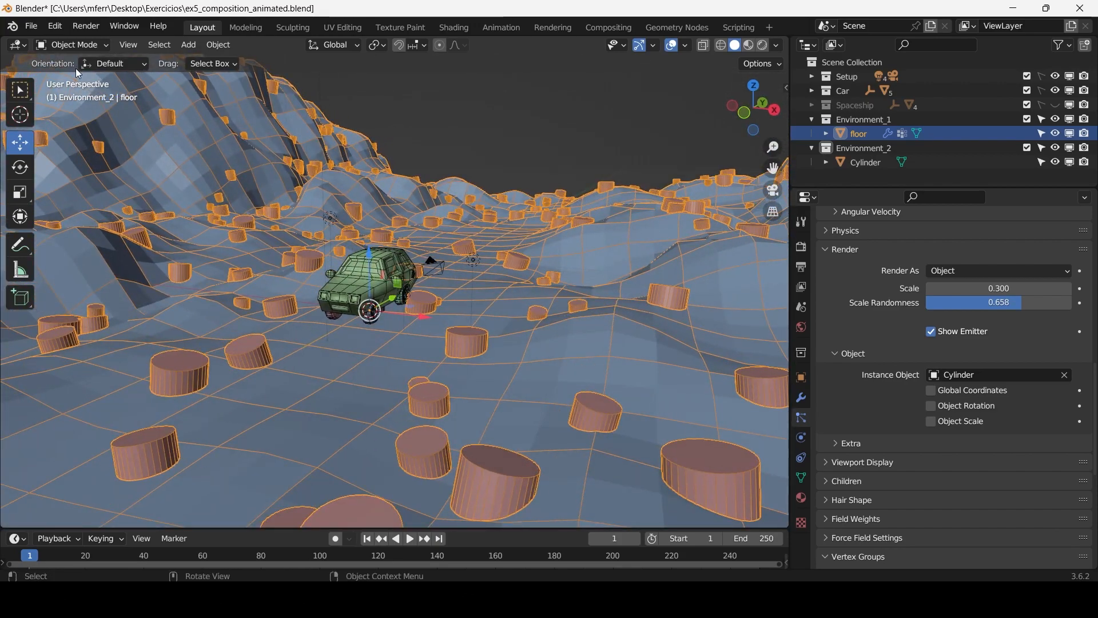
{"action": "left_click", "coordinate": [81, 44]}
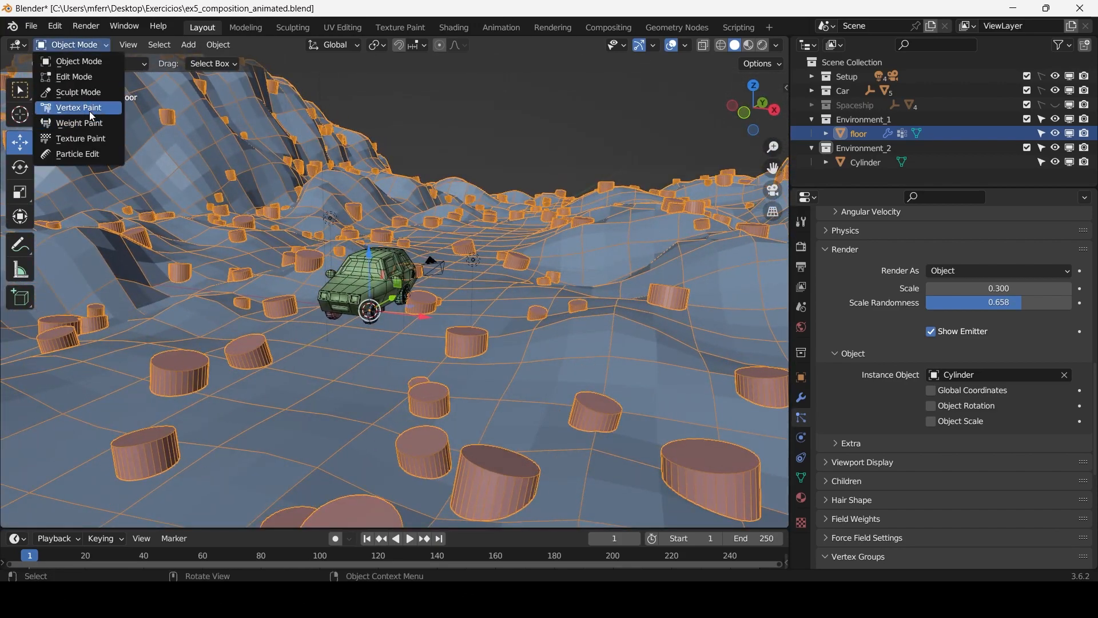
{"action": "left_click", "coordinate": [85, 119]}
{"action": "scroll", "coordinate": [375, 189], "scroll_direction": "down", "scroll_amount": 3}
{"action": "mouse_move", "coordinate": [374, 189]}
{"action": "middle_mouse_down"}
{"action": "mouse_move", "coordinate": [435, 257]}
{"action": "mouse_move", "coordinate": [464, 255]}
{"action": "middle_mouse_up"}
{"action": "scroll", "coordinate": [464, 255], "scroll_direction": "down", "scroll_amount": 4}
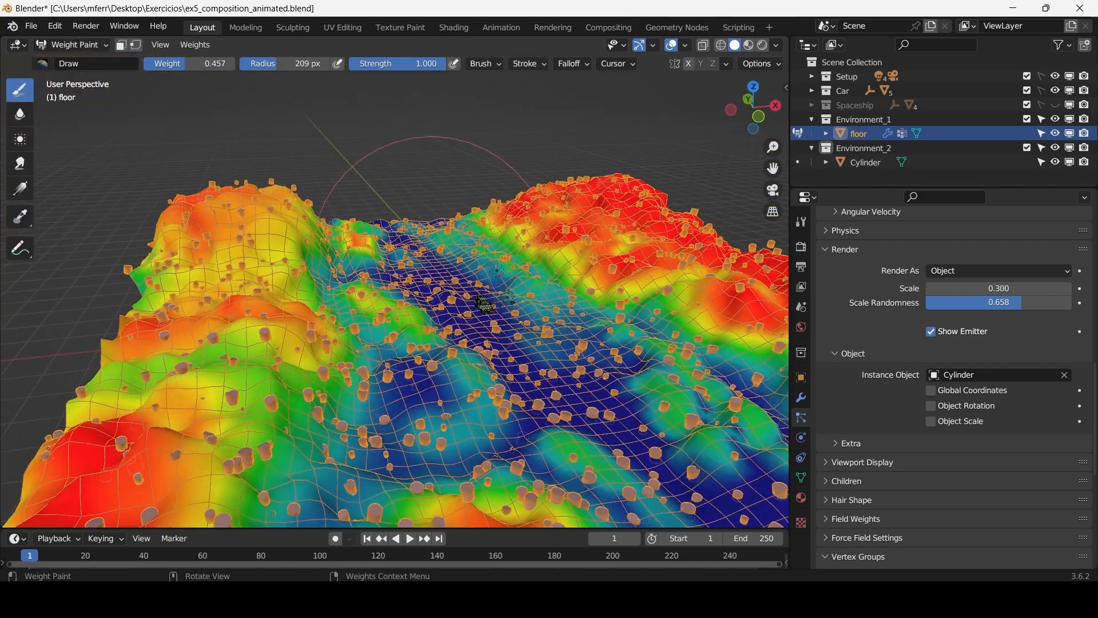
{"action": "middle_click_drag", "start_coordinate": [428, 168], "coordinate": [366, 177]}
{"action": "left_click", "coordinate": [63, 45]}
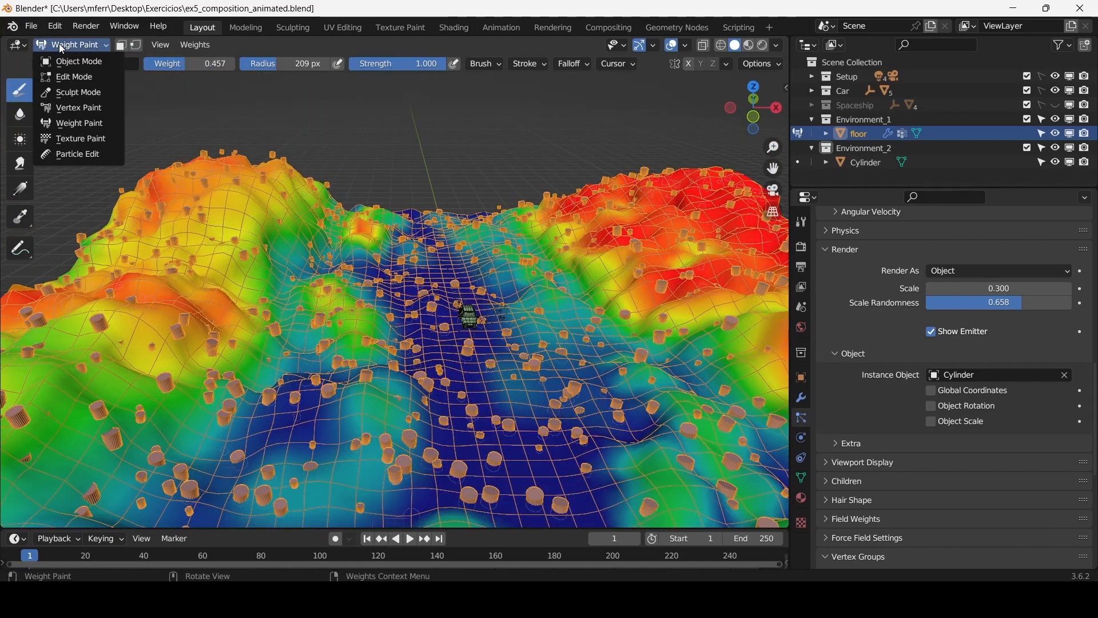
{"action": "left_click", "coordinate": [75, 59]}
{"action": "scroll", "coordinate": [248, 196], "scroll_direction": "up", "scroll_amount": 5}
{"action": "middle_click_drag", "start_coordinate": [508, 314], "coordinate": [482, 304]}
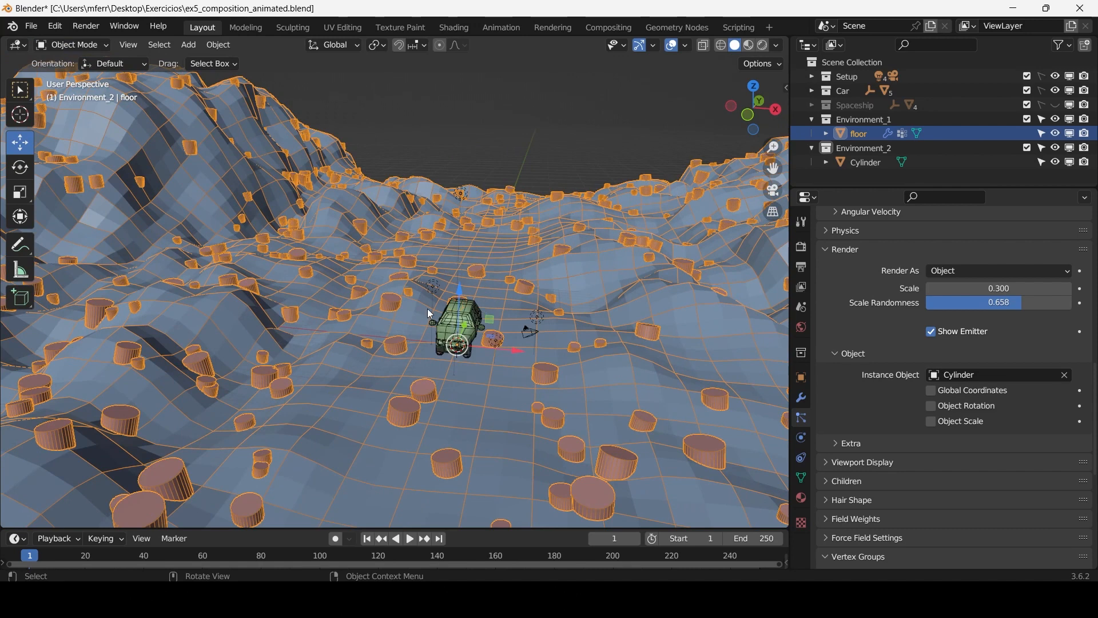
Try grupo_relevos as the density vertex group of the floor's particle system.
{"action": "scroll", "coordinate": [890, 497], "scroll_direction": "down", "scroll_amount": 5}
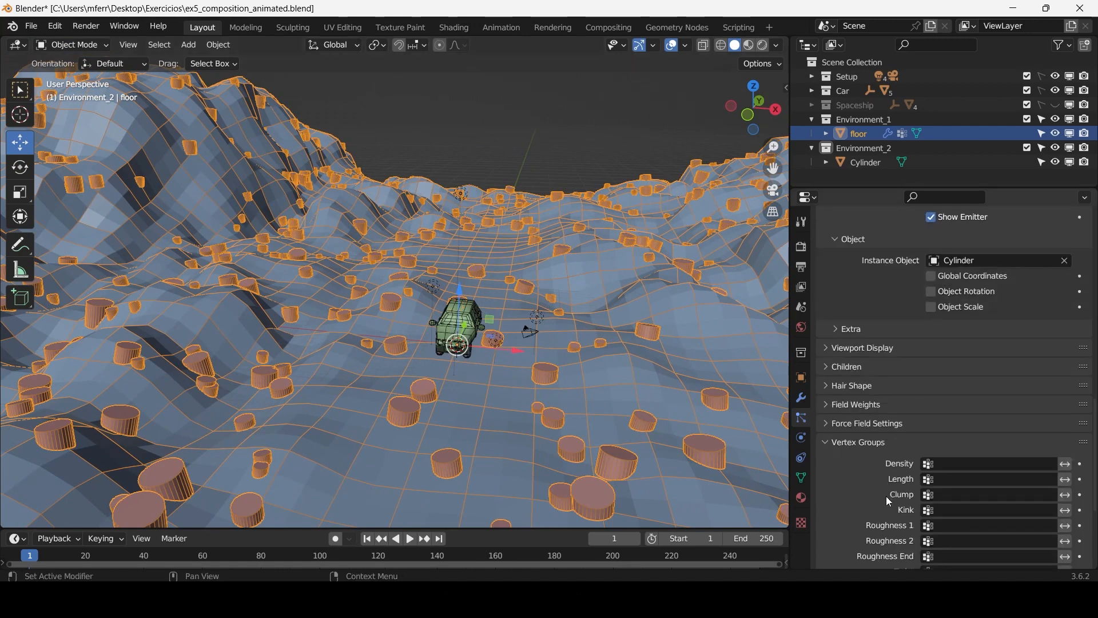
{"action": "left_click", "coordinate": [946, 462]}
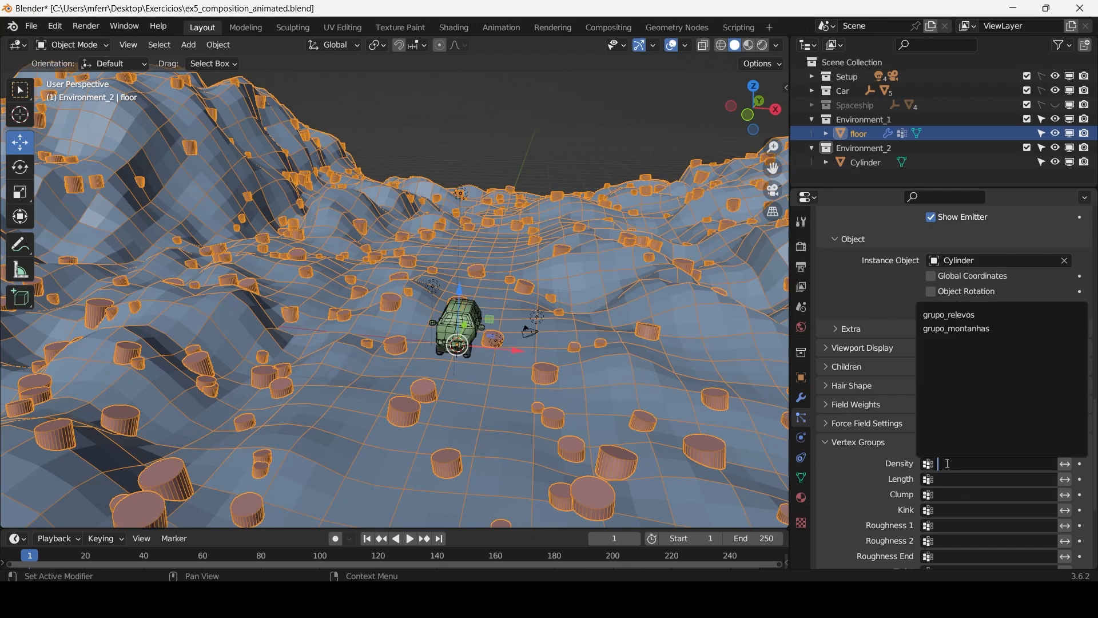
{"action": "left_click", "coordinate": [973, 315]}
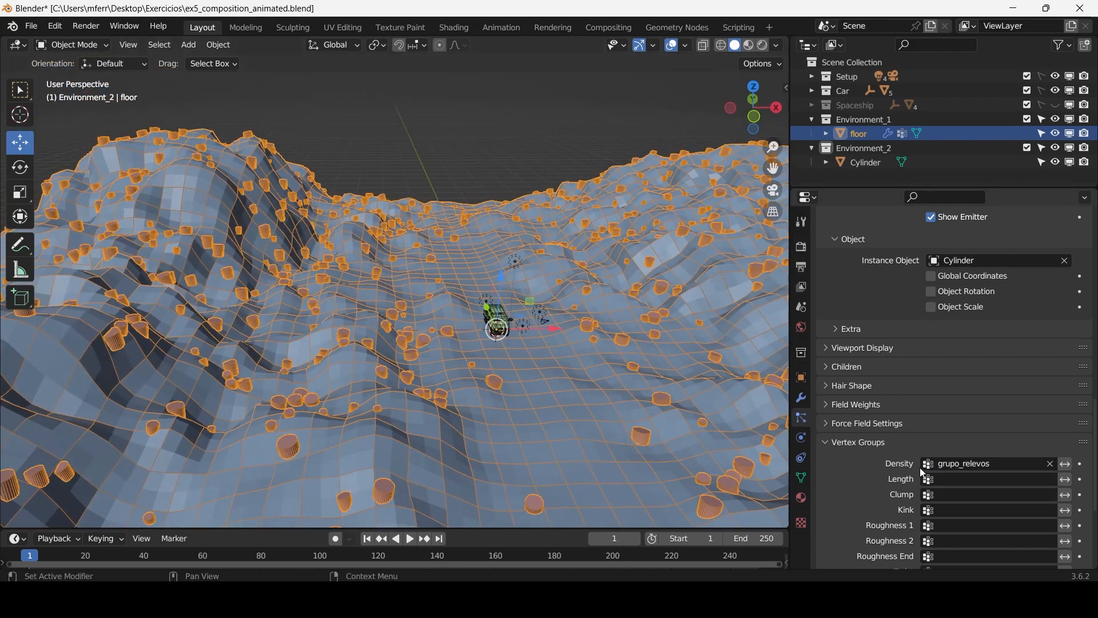
Try grupo_montanhas as the particle density vertex group and view the cylinder distribution on the mountains.
{"action": "left_click", "coordinate": [964, 461]}
{"action": "left_click", "coordinate": [961, 329]}
{"action": "middle_click_drag", "start_coordinate": [515, 318], "coordinate": [469, 338]}
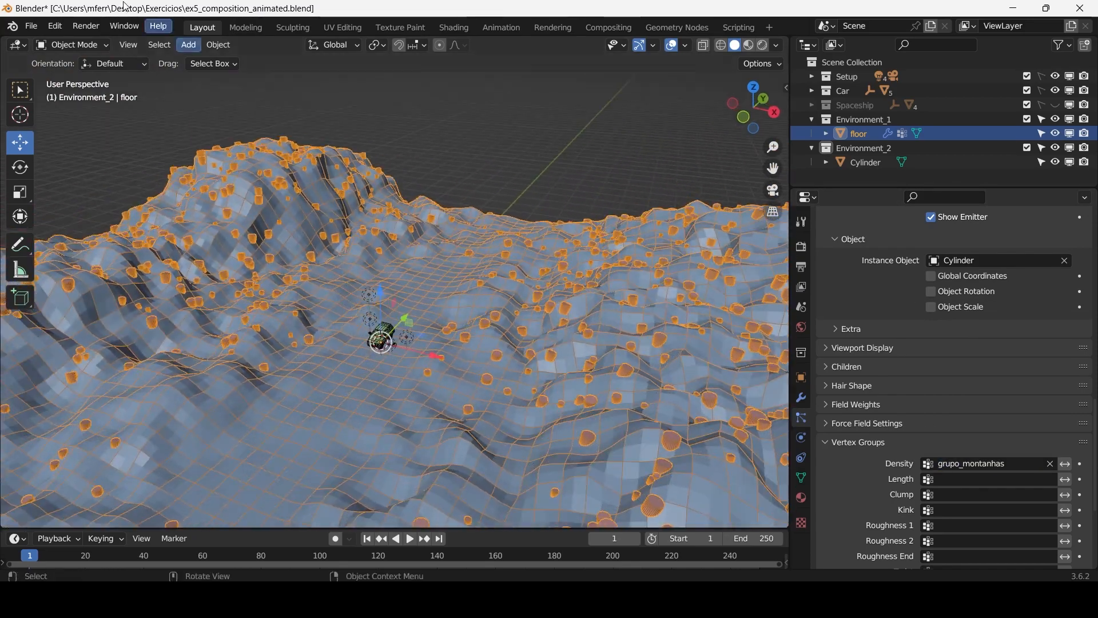
Switch the floor to Weight Paint mode to compare the cylinder placement with the painted weights.
{"action": "left_click", "coordinate": [66, 44]}
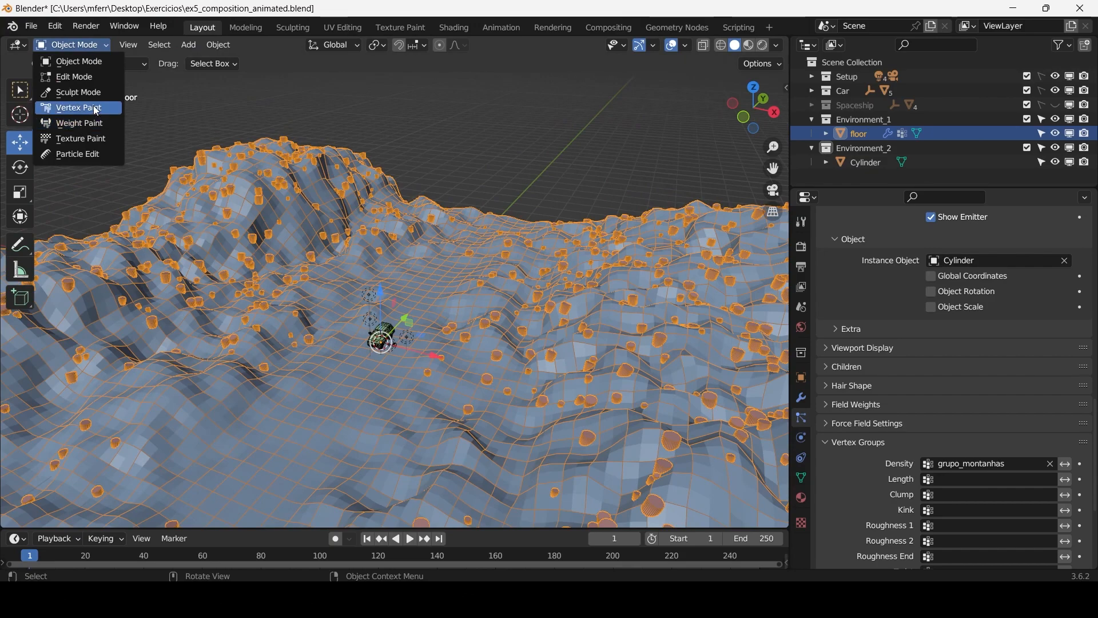
{"action": "left_click", "coordinate": [80, 124]}
{"action": "mouse_move", "coordinate": [337, 309]}
{"action": "middle_mouse_down"}
{"action": "mouse_move", "coordinate": [336, 336]}
{"action": "mouse_move", "coordinate": [338, 303]}
{"action": "middle_mouse_up"}
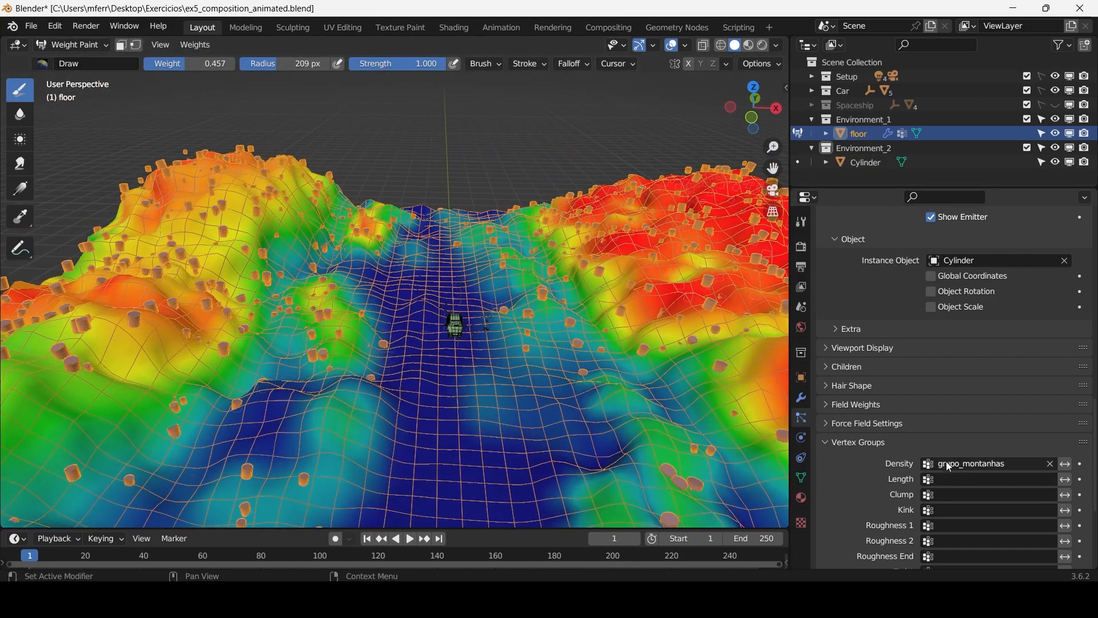
Try grupo_relevos as the particle length vertex group and examine its effect on the cylinders across the terrain.
{"action": "scroll", "coordinate": [994, 469], "scroll_direction": "down", "scroll_amount": 5}
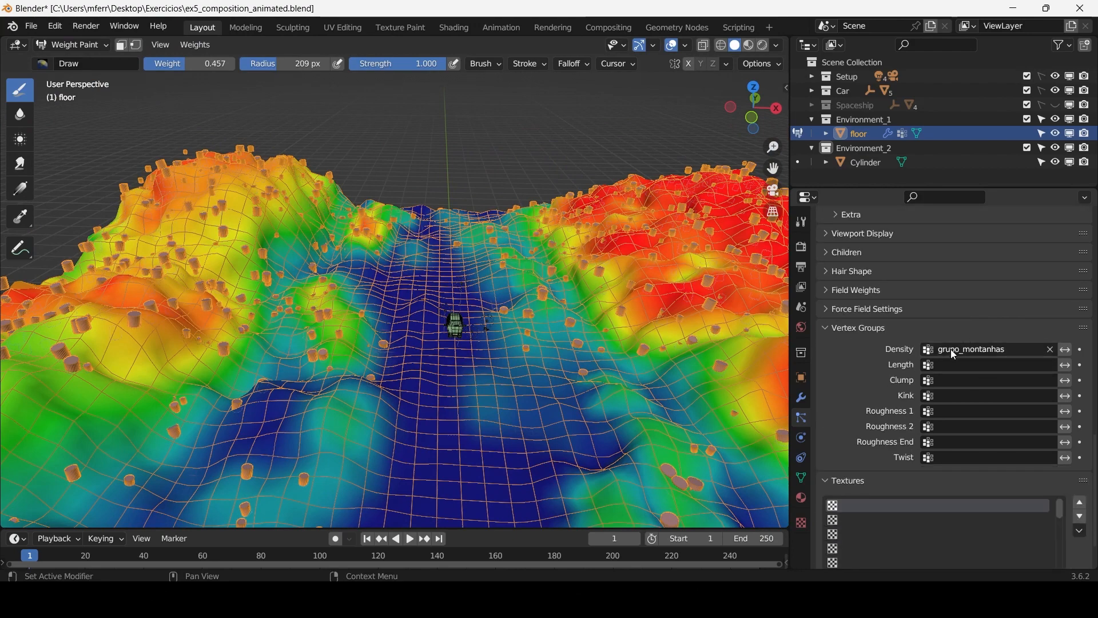
{"action": "left_click", "coordinate": [945, 363]}
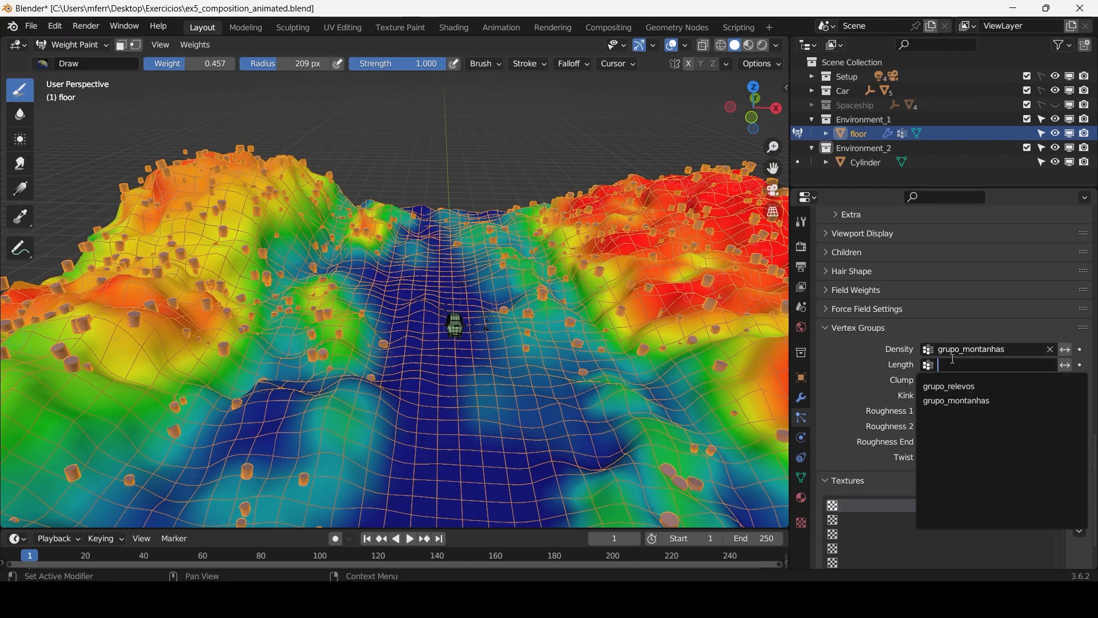
{"action": "left_click", "coordinate": [957, 388]}
{"action": "scroll", "coordinate": [382, 332], "scroll_direction": "up", "scroll_amount": 4}
{"action": "middle_click_drag", "start_coordinate": [382, 332], "coordinate": [385, 314]}
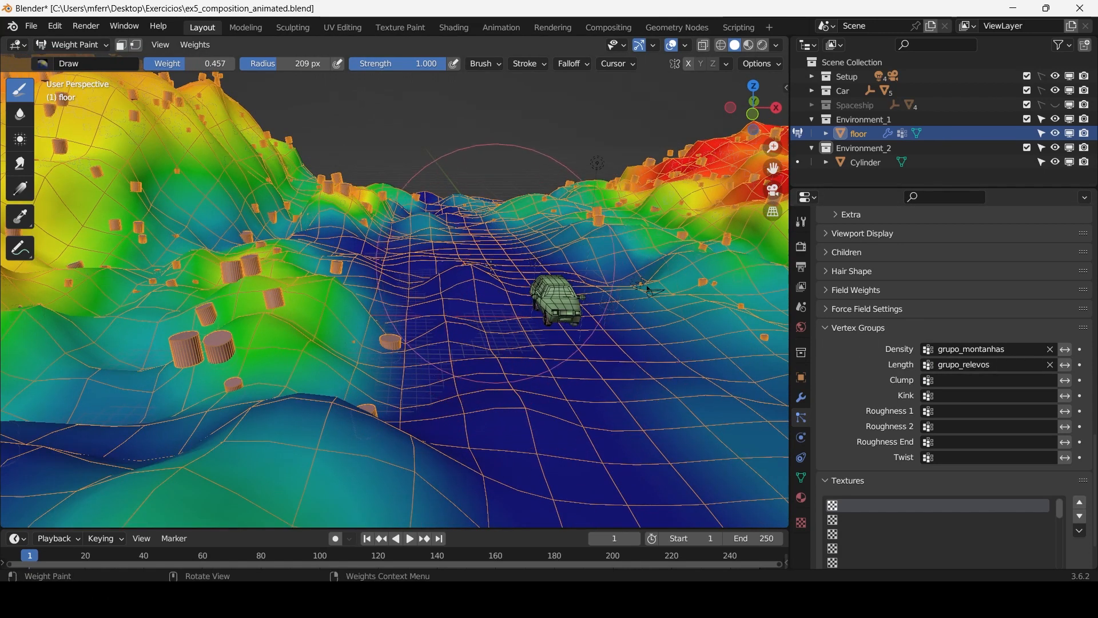
{"action": "scroll", "coordinate": [375, 241], "scroll_direction": "down", "scroll_amount": 3}
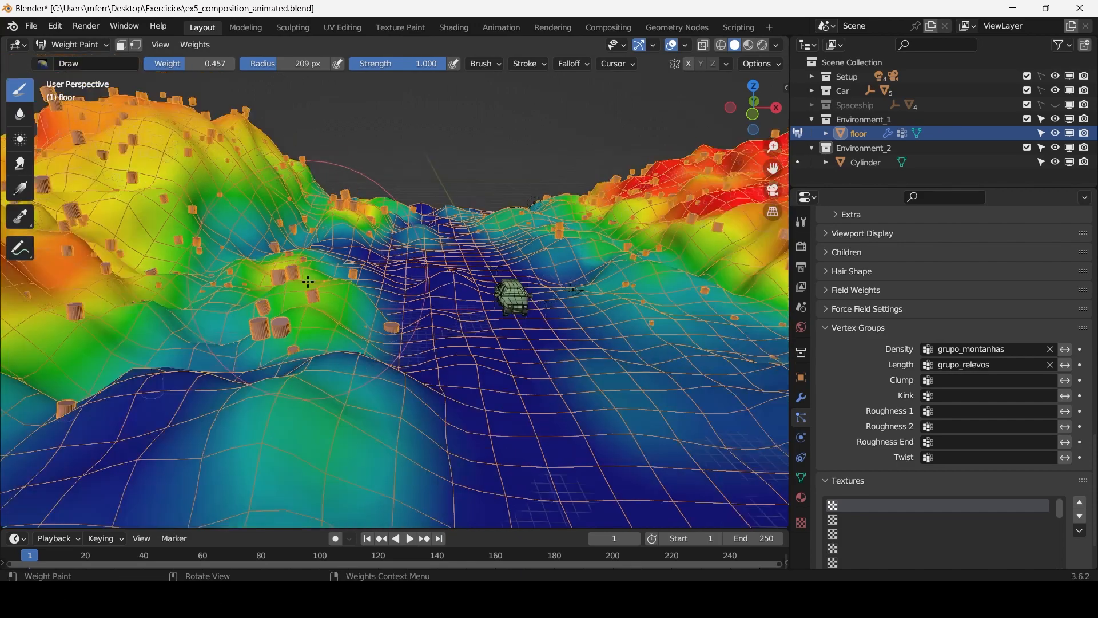
{"action": "mouse_move", "coordinate": [564, 277]}
{"action": "middle_mouse_down"}
{"action": "mouse_move", "coordinate": [518, 276]}
{"action": "mouse_move", "coordinate": [611, 298]}
{"action": "middle_mouse_up"}
{"action": "mouse_move", "coordinate": [572, 263]}
{"action": "middle_mouse_down"}
{"action": "mouse_move", "coordinate": [552, 229]}
{"action": "mouse_move", "coordinate": [567, 228]}
{"action": "mouse_move", "coordinate": [555, 273]}
{"action": "middle_mouse_up"}
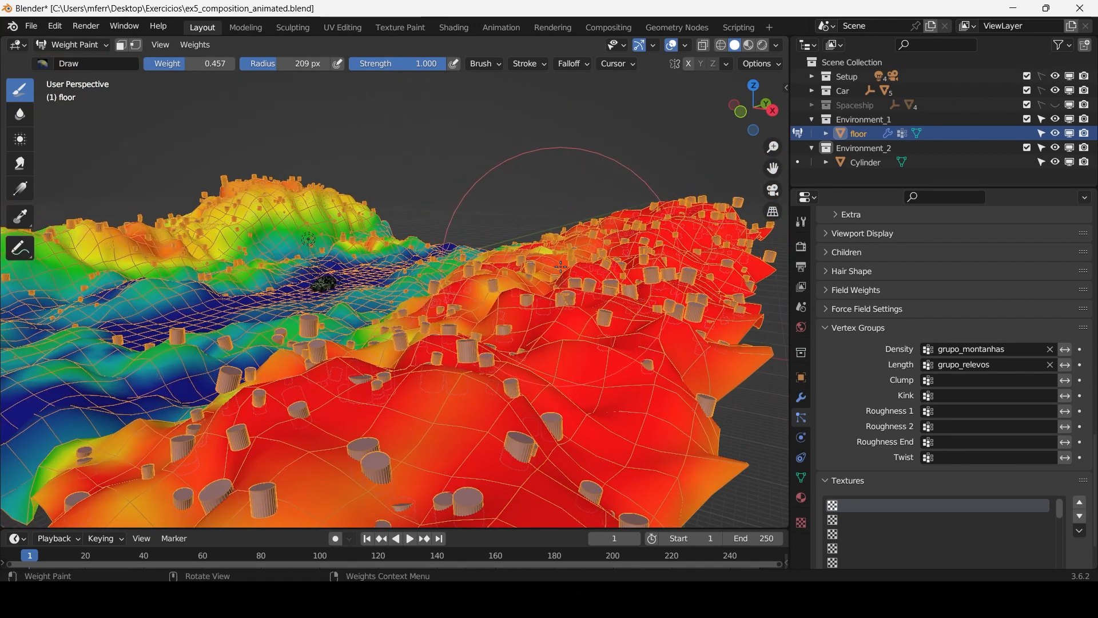
{"action": "middle_click_drag", "start_coordinate": [555, 268], "coordinate": [584, 272]}
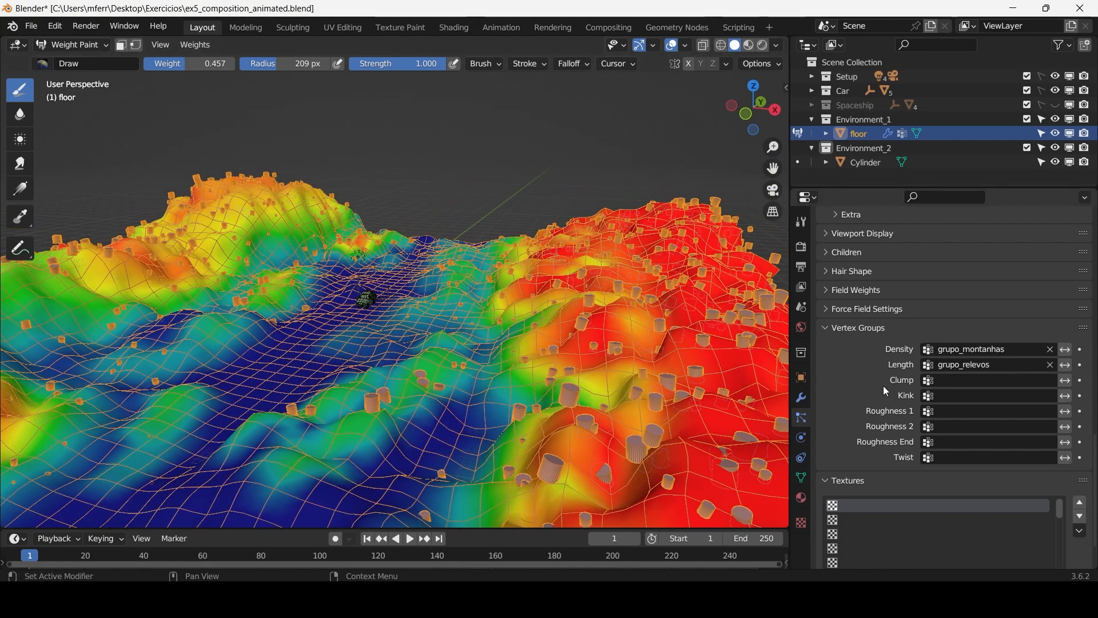
Clear the length vertex group of the floor's particle system.
{"action": "left_click", "coordinate": [1049, 364]}
{"action": "scroll", "coordinate": [572, 275], "scroll_direction": "up", "scroll_amount": 2}
{"action": "middle_click_drag", "start_coordinate": [572, 275], "coordinate": [595, 276]}
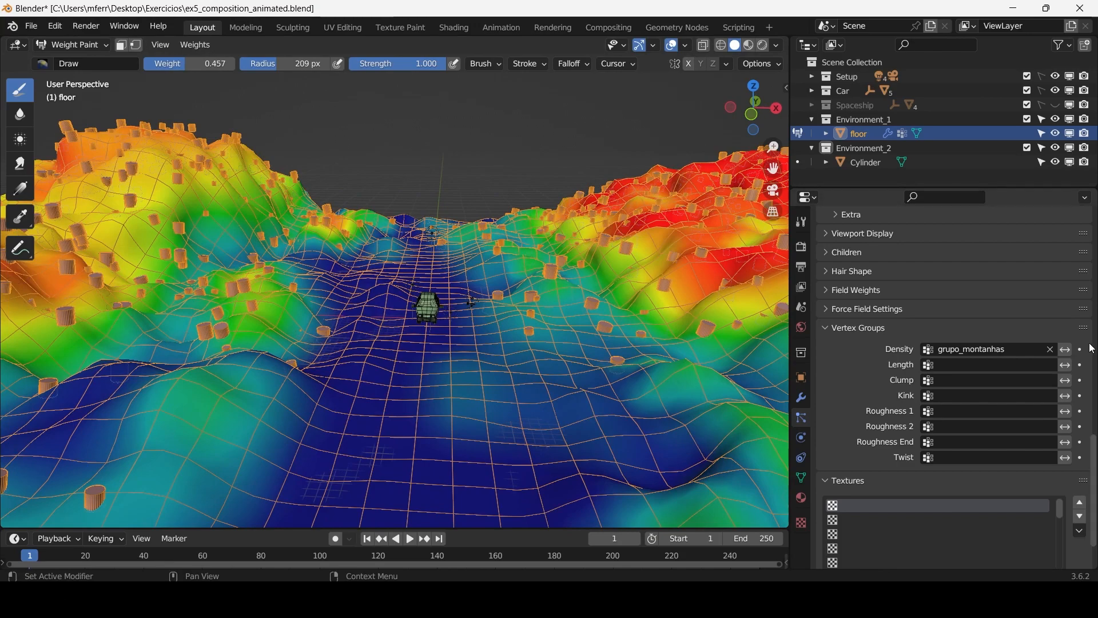
Try inverting the density vertex group's effect on the cylinder scatter and switch the inversion back off.
{"action": "left_click", "coordinate": [1065, 349]}
{"action": "scroll", "coordinate": [299, 254], "scroll_direction": "down", "scroll_amount": 2}
{"action": "middle_click_drag", "start_coordinate": [328, 252], "coordinate": [353, 272]}
{"action": "left_click", "coordinate": [1065, 349]}
{"action": "middle_click_drag", "start_coordinate": [429, 300], "coordinate": [401, 289]}
{"action": "scroll", "coordinate": [400, 289], "scroll_direction": "up", "scroll_amount": 2}
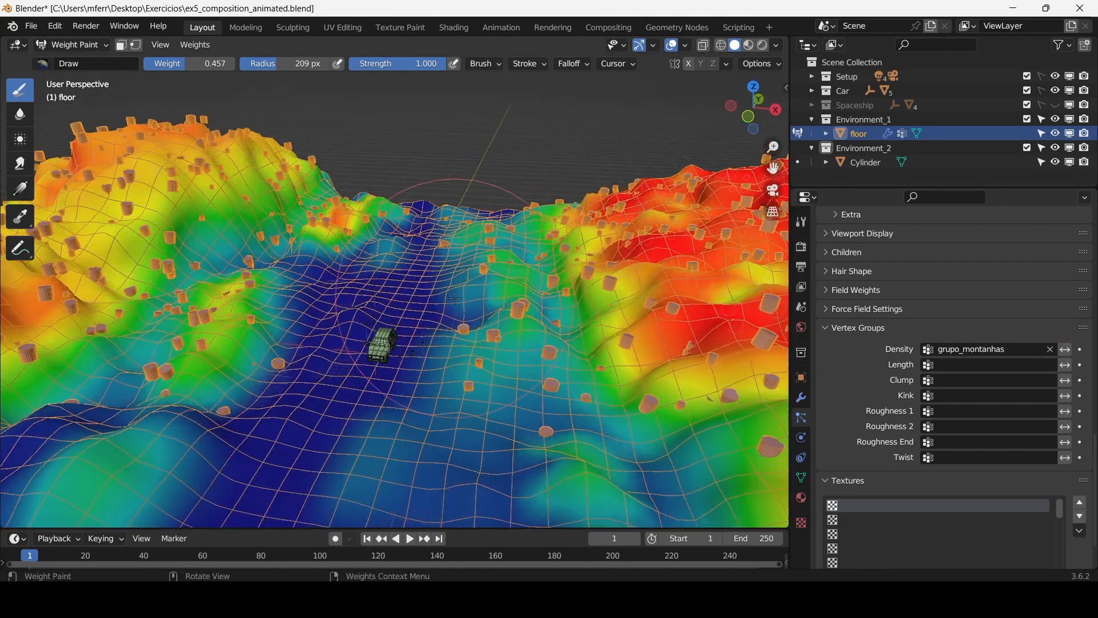
{"action": "scroll", "coordinate": [401, 257], "scroll_direction": "down", "scroll_amount": 2}
{"action": "middle_click_drag", "start_coordinate": [299, 336], "coordinate": [344, 335]}
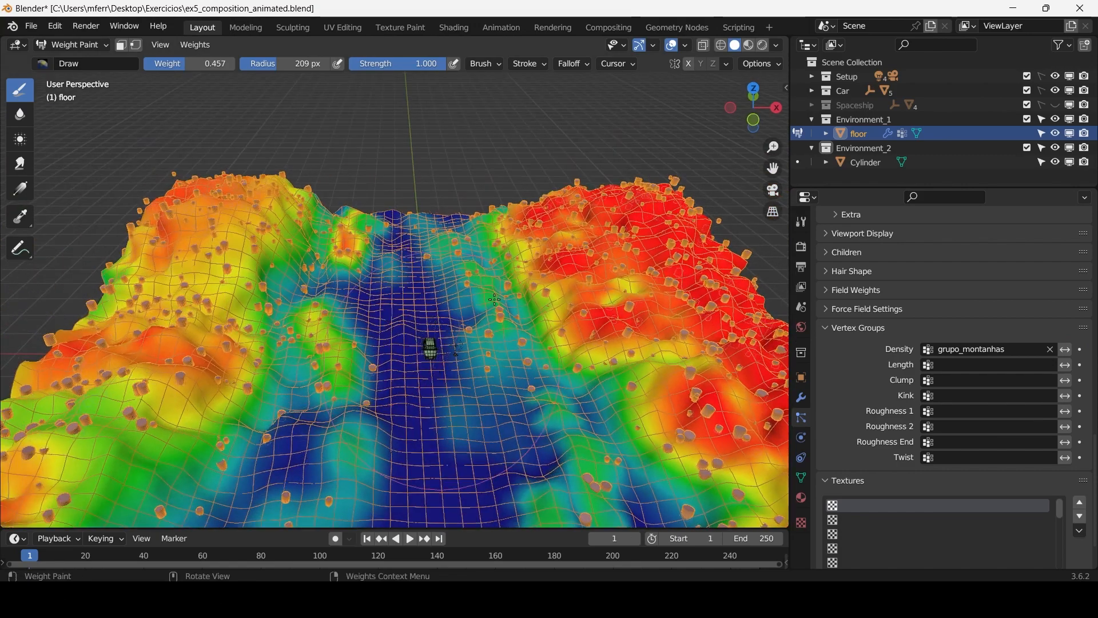
Clear the particle density vertex group and add a new floor vertex group named grupo_arvores.
{"action": "left_click", "coordinate": [1052, 350]}
{"action": "middle_click_drag", "start_coordinate": [400, 298], "coordinate": [420, 302]}
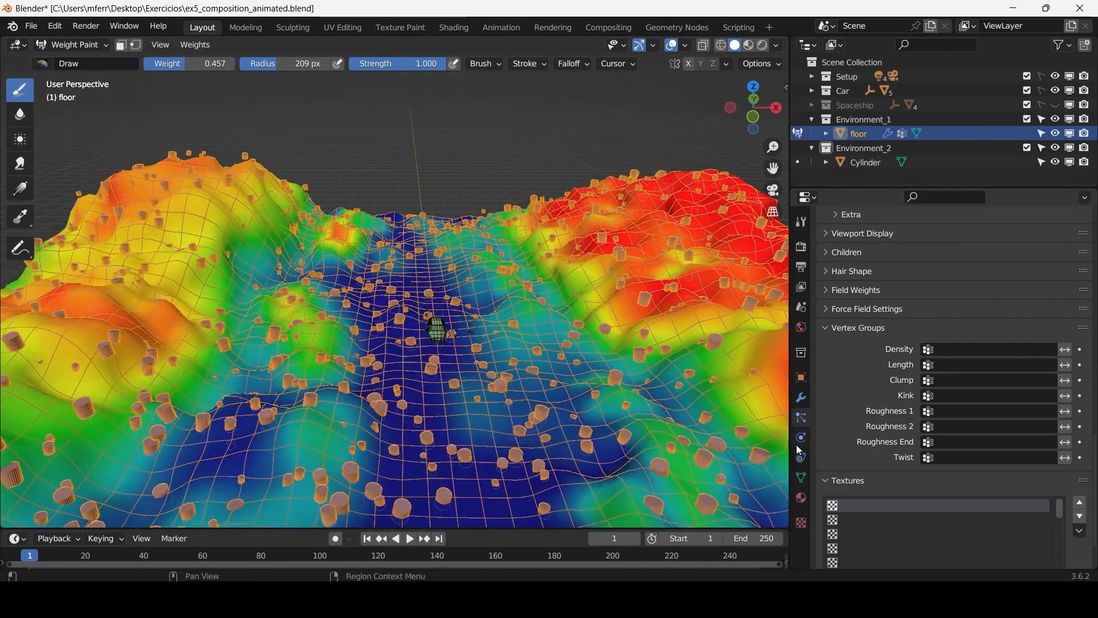
{"action": "left_click", "coordinate": [803, 478]}
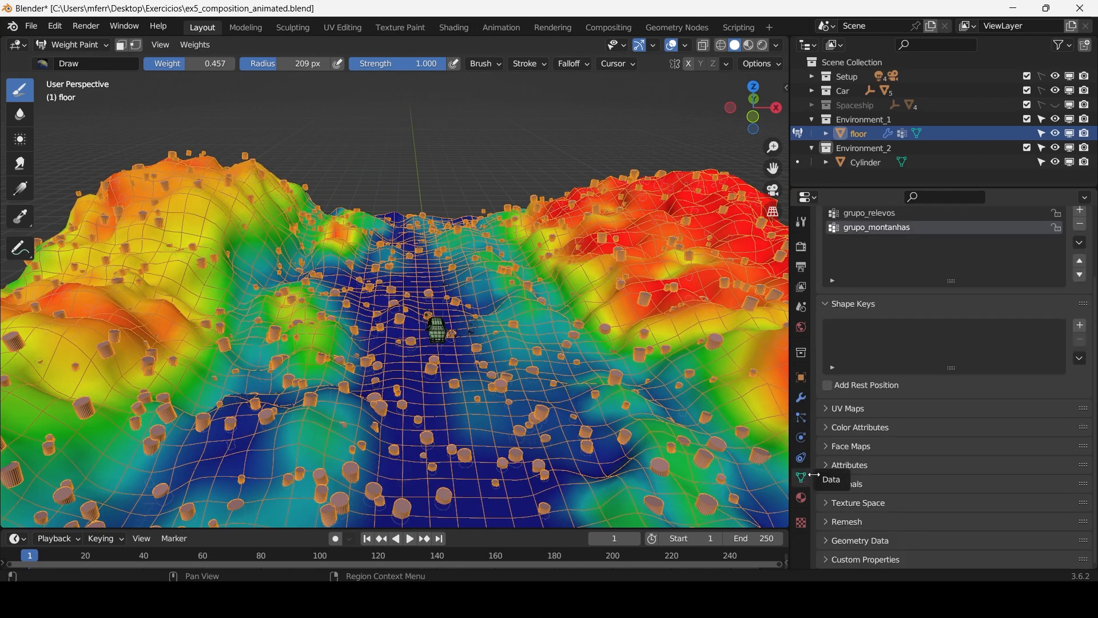
{"action": "scroll", "coordinate": [915, 401], "scroll_direction": "up", "scroll_amount": 3}
{"action": "left_click", "coordinate": [1080, 278]}
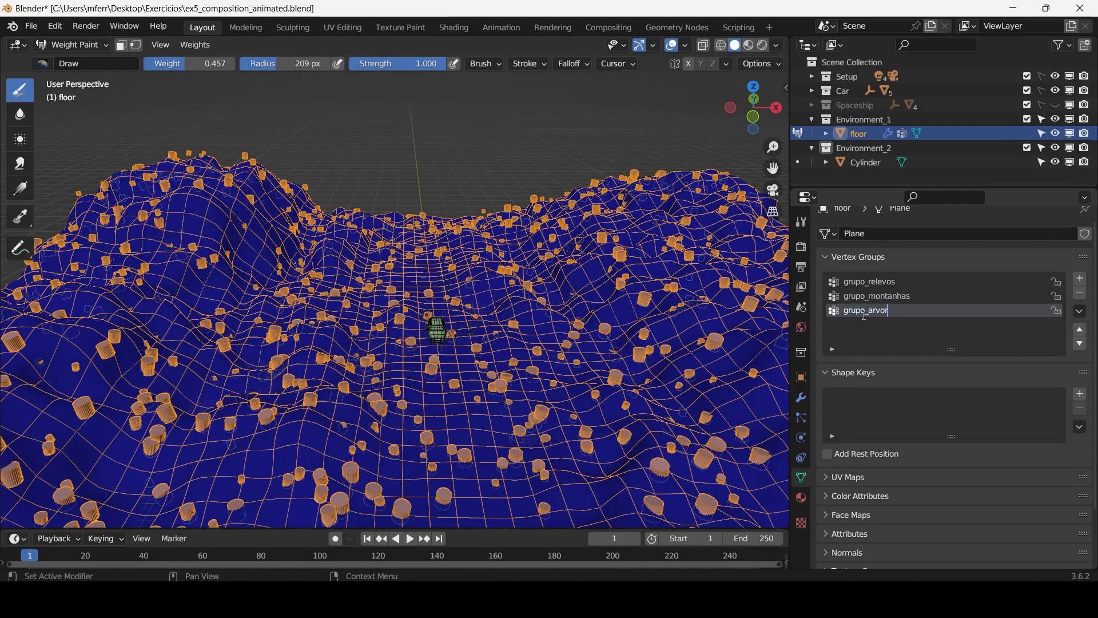
{"action": "key", "text": "Return"}
{"action": "scroll", "coordinate": [518, 309], "scroll_direction": "up", "scroll_amount": 3}
{"action": "middle_click_drag", "start_coordinate": [517, 309], "coordinate": [483, 259]}
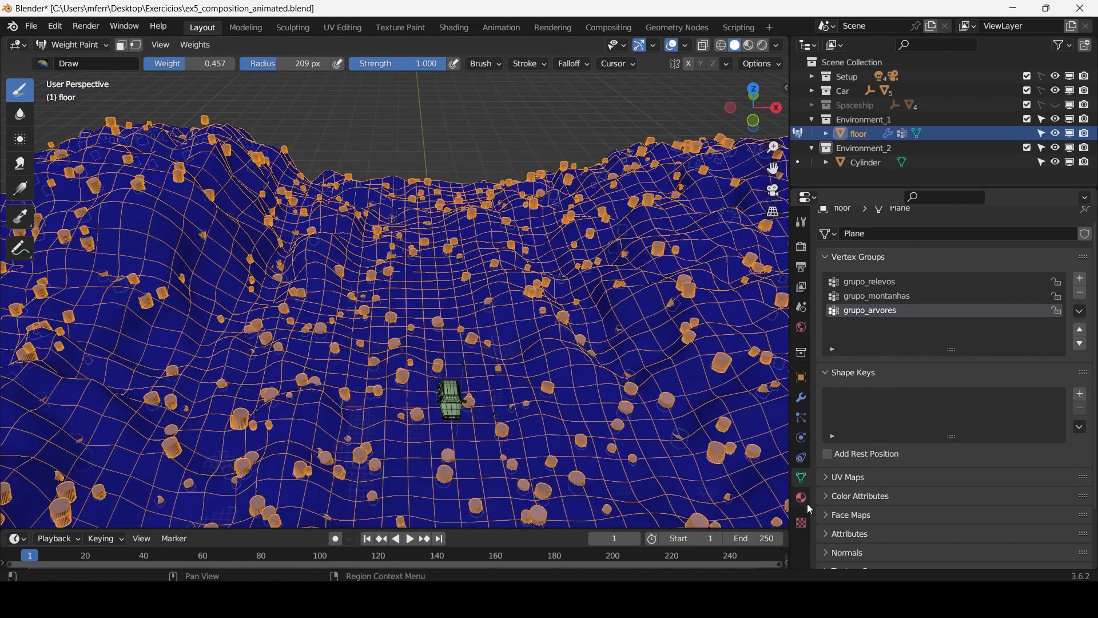
Assign grupo_arvores as the density vertex group of the floor's particle system.
{"action": "left_click", "coordinate": [802, 419]}
{"action": "scroll", "coordinate": [864, 434], "scroll_direction": "down", "scroll_amount": 15}
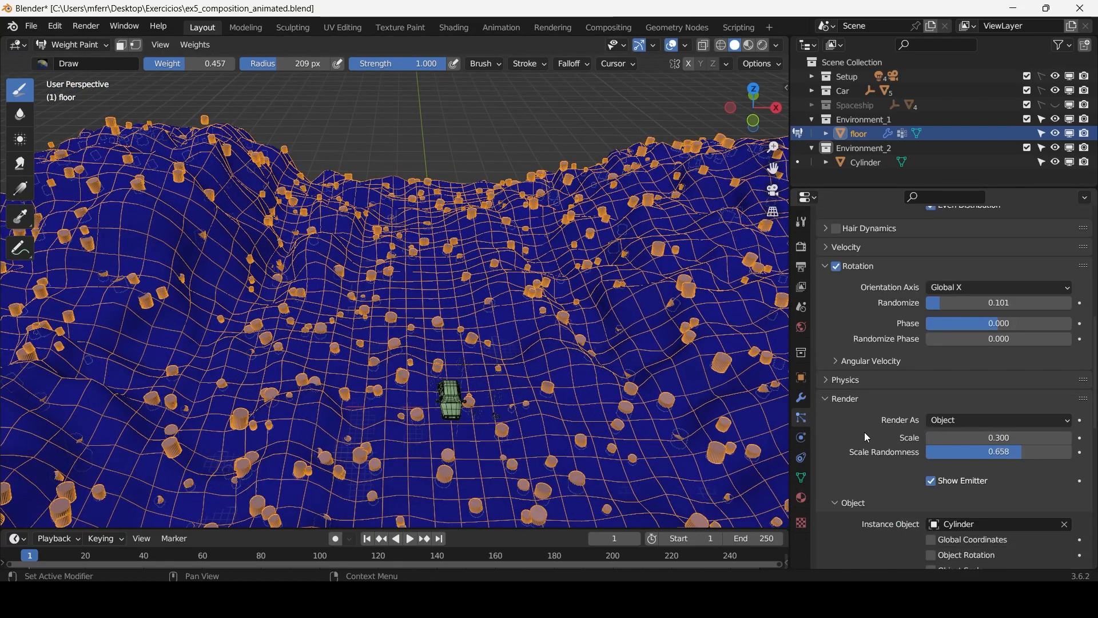
{"action": "left_click", "coordinate": [958, 385]}
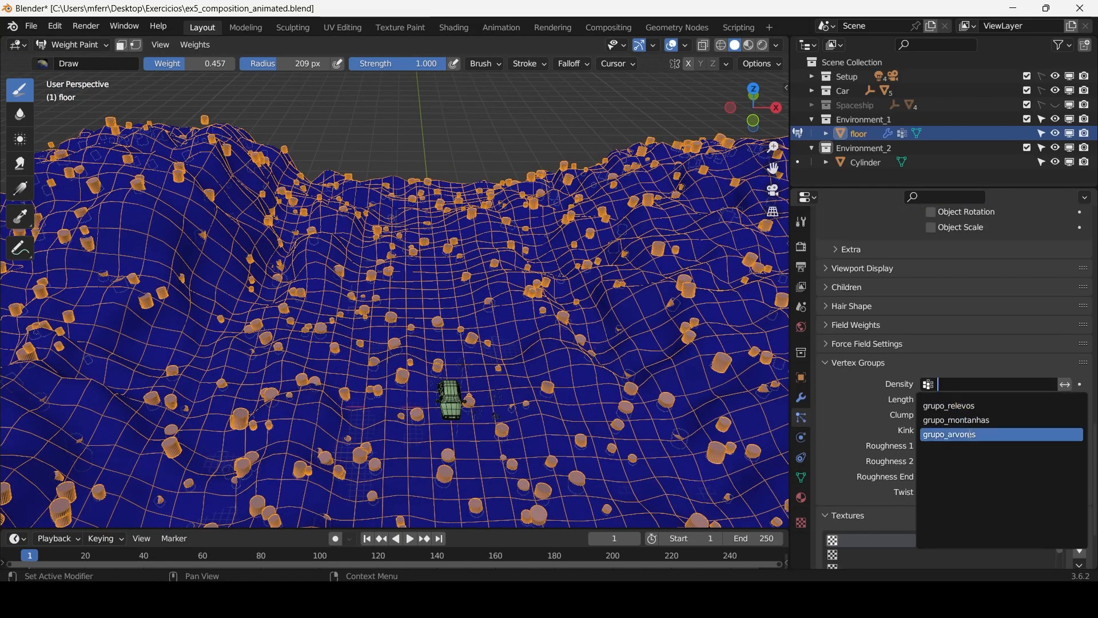
{"action": "left_click", "coordinate": [970, 433]}
{"action": "middle_click_drag", "start_coordinate": [457, 337], "coordinate": [492, 332]}
{"action": "scroll", "coordinate": [491, 332], "scroll_direction": "up", "scroll_amount": 1}
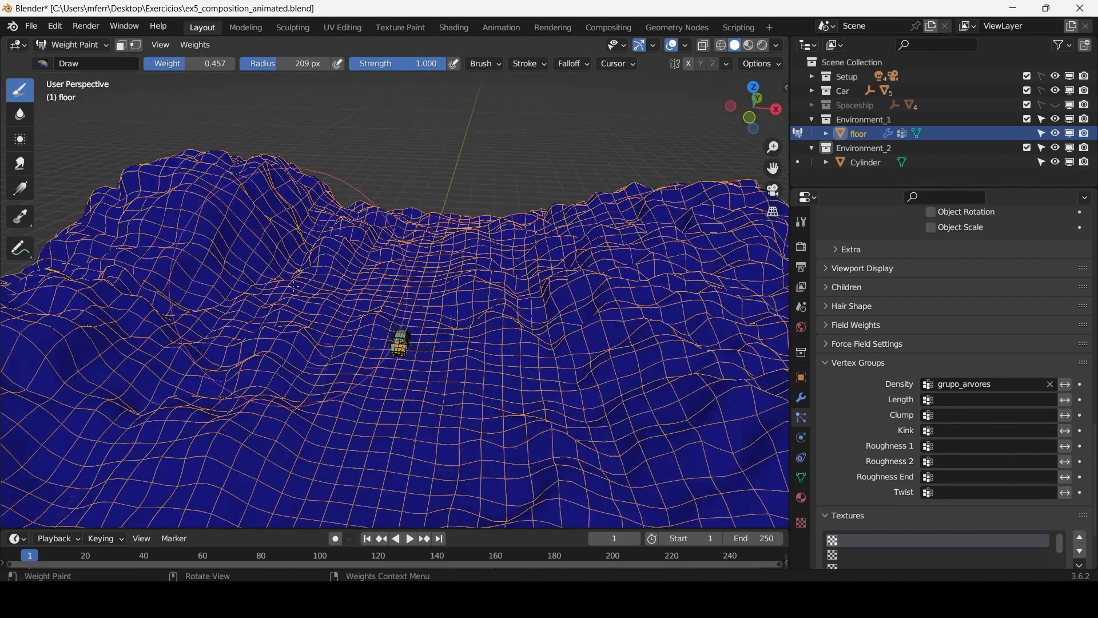
Try painting grupo_arvores weights of 0.457 with a 209 px brush on the terrain around the car.
{"action": "mouse_move", "coordinate": [291, 286]}
{"action": "left_mouse_down"}
{"action": "mouse_move", "coordinate": [263, 361]}
{"action": "mouse_move", "coordinate": [373, 400]}
{"action": "mouse_move", "coordinate": [449, 388]}
{"action": "left_mouse_up"}
{"action": "middle_click_drag", "start_coordinate": [544, 353], "coordinate": [561, 346]}
{"action": "left_click_drag", "start_coordinate": [561, 346], "coordinate": [629, 293]}
{"action": "scroll", "coordinate": [444, 263], "scroll_direction": "up", "scroll_amount": 2}
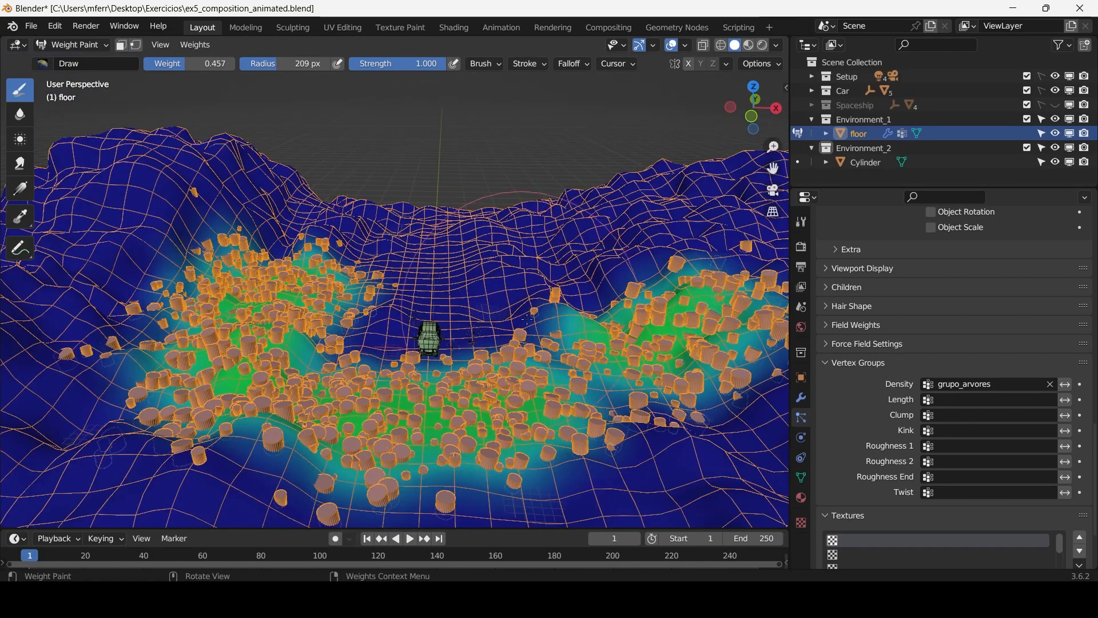
{"action": "scroll", "coordinate": [449, 268], "scroll_direction": "down", "scroll_amount": 2}
{"action": "middle_click_drag", "start_coordinate": [449, 267], "coordinate": [430, 246], "text": "shift"}
{"action": "scroll", "coordinate": [613, 360], "scroll_direction": "up", "scroll_amount": 1}
{"action": "middle_click_drag", "start_coordinate": [613, 359], "coordinate": [627, 372]}
{"action": "scroll", "coordinate": [455, 256], "scroll_direction": "up", "scroll_amount": 1}
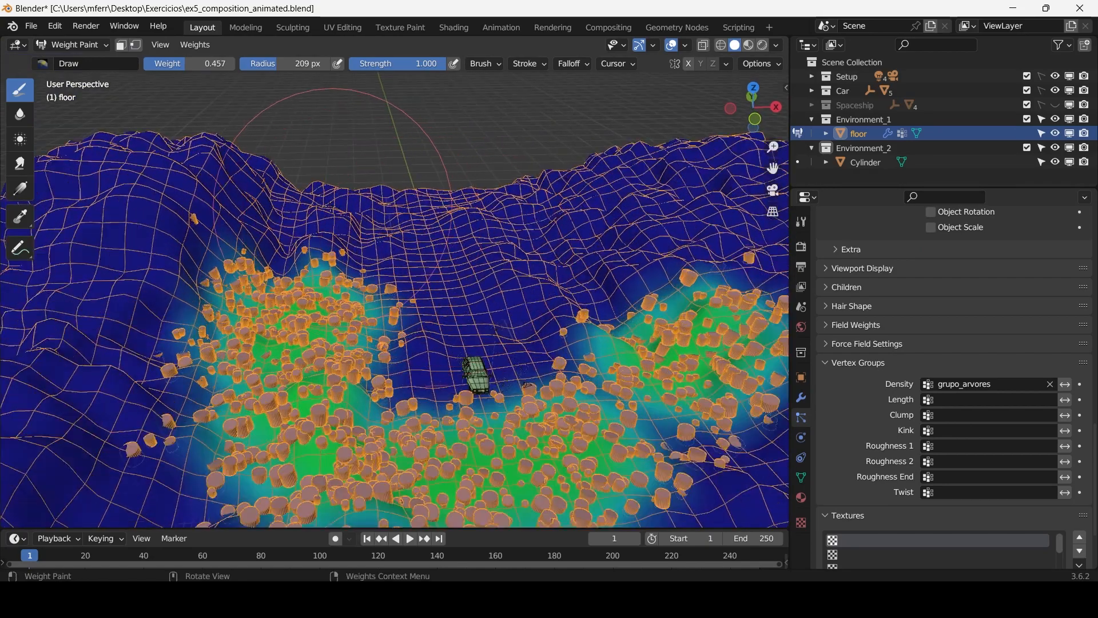
{"action": "left_click_drag", "start_coordinate": [344, 209], "coordinate": [335, 258]}
{"action": "middle_click_drag", "start_coordinate": [434, 309], "coordinate": [382, 309]}
Undo the weight painting, the density group assignment and the renaming of the new vertex group.
{"action": "key", "text": "ctrl+z"}
{"action": "key", "text": "ctrl+z"}
{"action": "key", "text": "ctrl+z"}
{"action": "key", "text": "ctrl+z"}
{"action": "key", "text": "ctrl+z"}
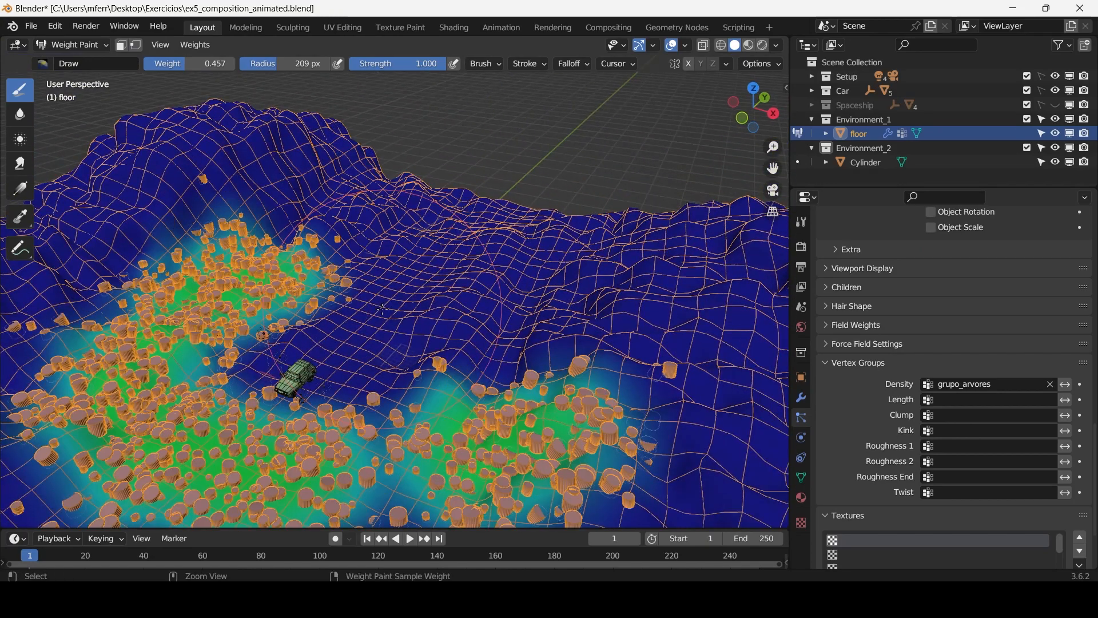
Assign the vertex group Group as the particle density, rename it grupo_arvores and return to the particle settings.
{"action": "left_click", "coordinate": [984, 384]}
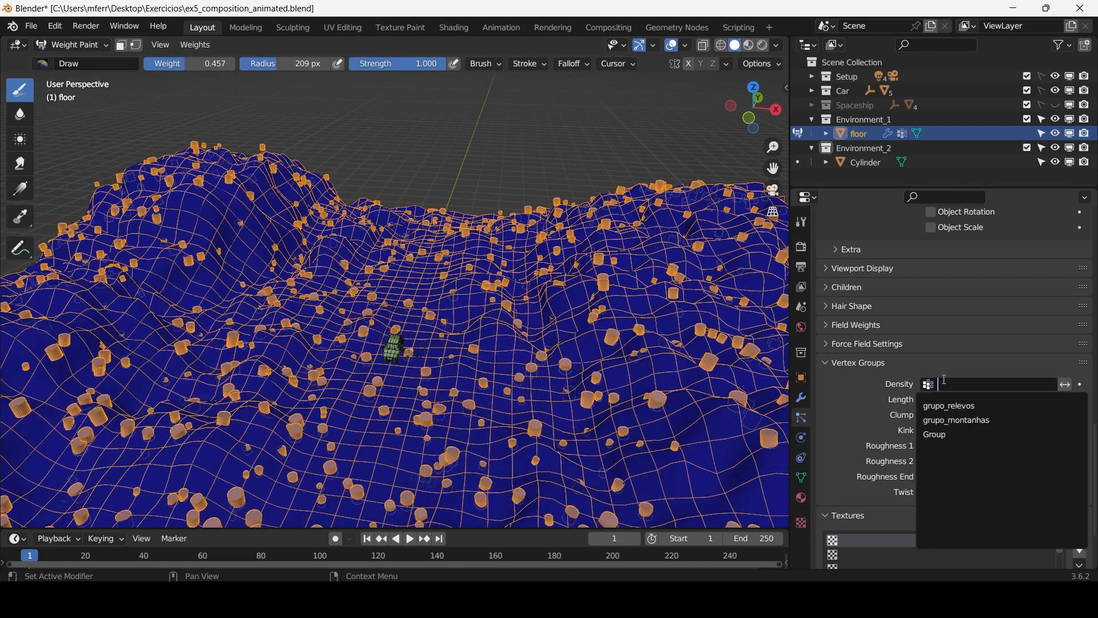
{"action": "left_click", "coordinate": [943, 436]}
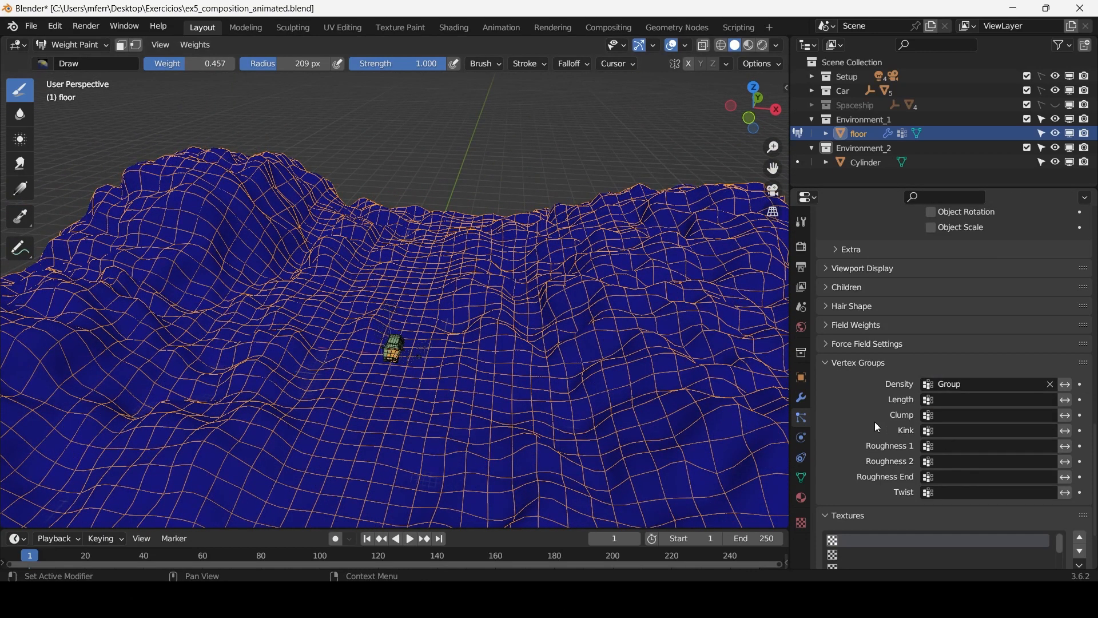
{"action": "left_click", "coordinate": [800, 477]}
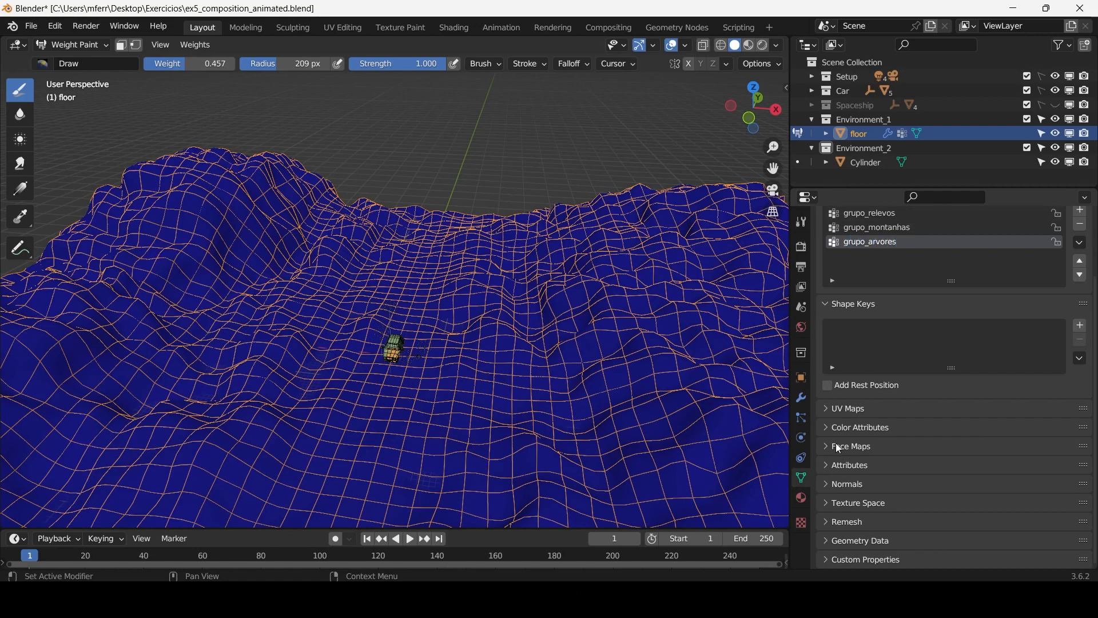
{"action": "left_click", "coordinate": [801, 438]}
{"action": "scroll", "coordinate": [898, 454], "scroll_direction": "down", "scroll_amount": 20}
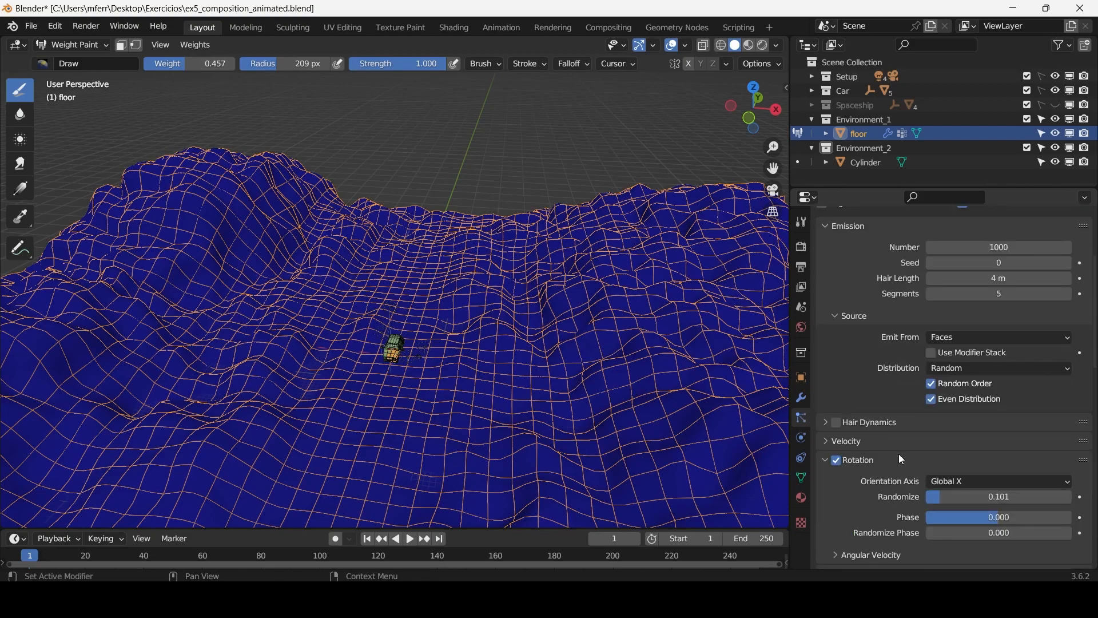
Paint grupo_arvores weights of 0.457 with a 209 px brush on the slopes along both sides of the car's path.
{"action": "middle_click_drag", "start_coordinate": [429, 336], "coordinate": [471, 327]}
{"action": "scroll", "coordinate": [884, 361], "scroll_direction": "up", "scroll_amount": 20}
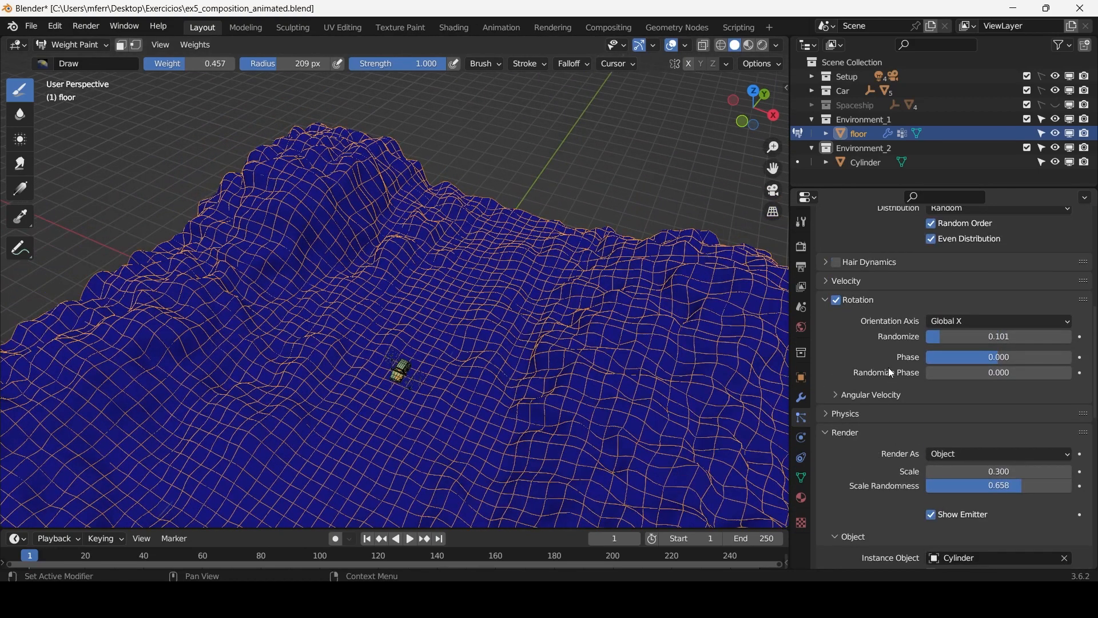
{"action": "scroll", "coordinate": [898, 403], "scroll_direction": "down", "scroll_amount": 12}
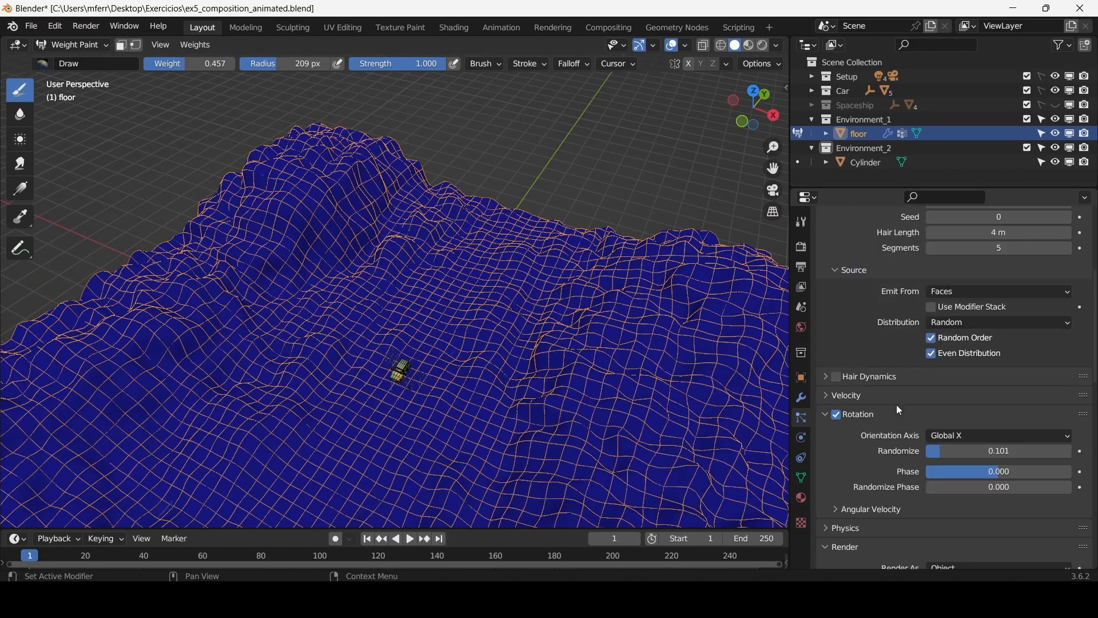
{"action": "middle_click_drag", "start_coordinate": [366, 303], "coordinate": [400, 286]}
{"action": "mouse_move", "coordinate": [458, 125]}
{"action": "left_mouse_down"}
{"action": "mouse_move", "coordinate": [412, 166]}
{"action": "mouse_move", "coordinate": [360, 241]}
{"action": "mouse_move", "coordinate": [348, 306]}
{"action": "mouse_move", "coordinate": [295, 409]}
{"action": "left_mouse_up"}
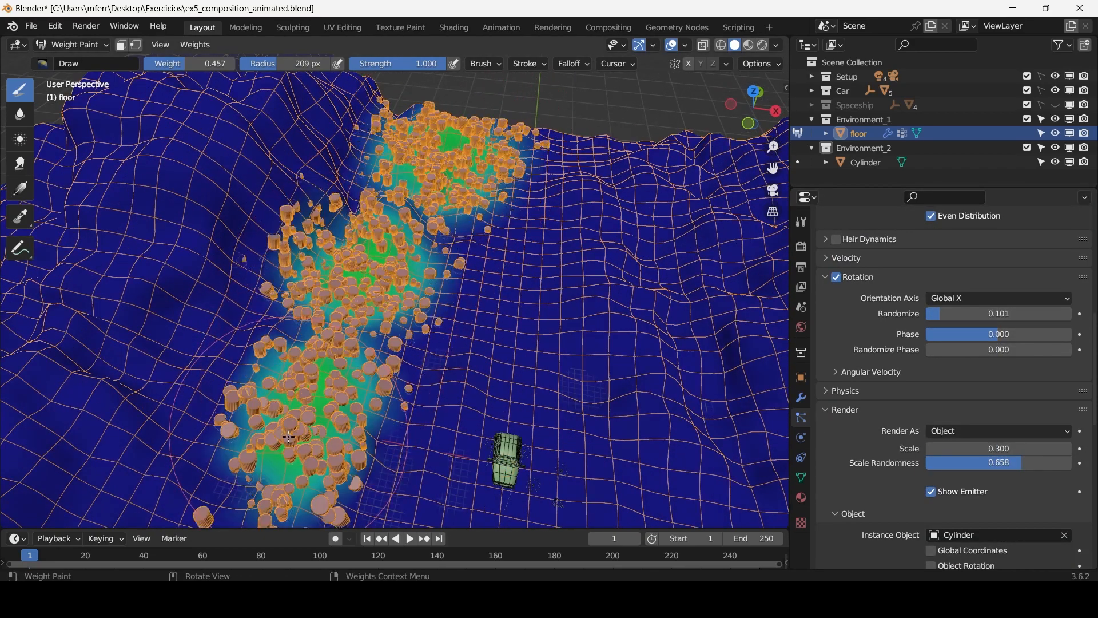
{"action": "scroll", "coordinate": [301, 389], "scroll_direction": "down", "scroll_amount": 4}
{"action": "middle_click_drag", "start_coordinate": [309, 372], "coordinate": [304, 256], "text": "shift"}
{"action": "mouse_move", "coordinate": [304, 257]}
{"action": "left_mouse_down"}
{"action": "mouse_move", "coordinate": [255, 363]}
{"action": "mouse_move", "coordinate": [286, 377]}
{"action": "mouse_move", "coordinate": [300, 366]}
{"action": "left_mouse_up"}
{"action": "middle_click_drag", "start_coordinate": [303, 360], "coordinate": [299, 367]}
{"action": "middle_click_drag", "start_coordinate": [502, 300], "coordinate": [474, 321], "text": "shift"}
{"action": "mouse_move", "coordinate": [504, 446]}
{"action": "left_mouse_down"}
{"action": "mouse_move", "coordinate": [533, 354]}
{"action": "mouse_move", "coordinate": [539, 126]}
{"action": "mouse_move", "coordinate": [526, 204]}
{"action": "left_mouse_up"}
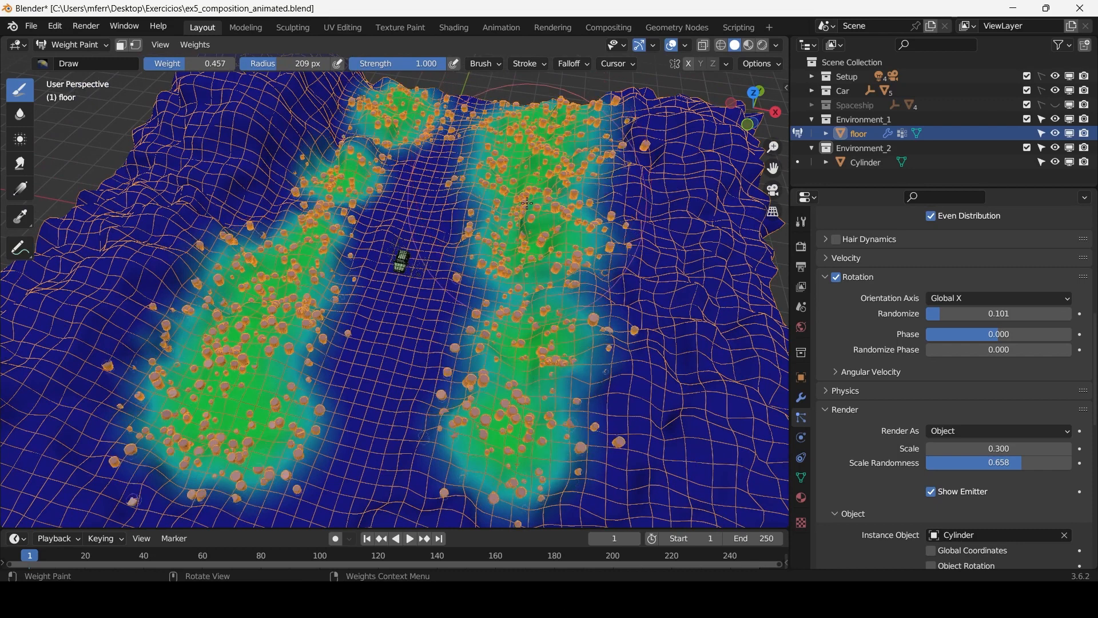
Switch to the Animation workspace, check the scattered cylinders in the rendered camera view and return the floor to Object Mode.
{"action": "left_click", "coordinate": [513, 30]}
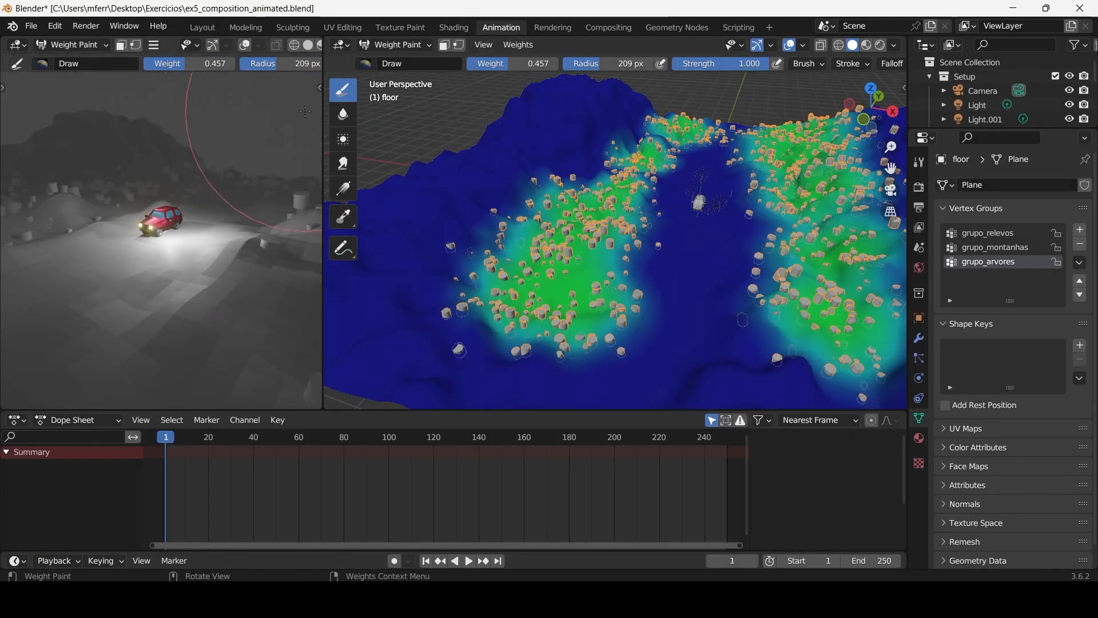
{"action": "left_click_drag", "start_coordinate": [327, 105], "coordinate": [449, 63]}
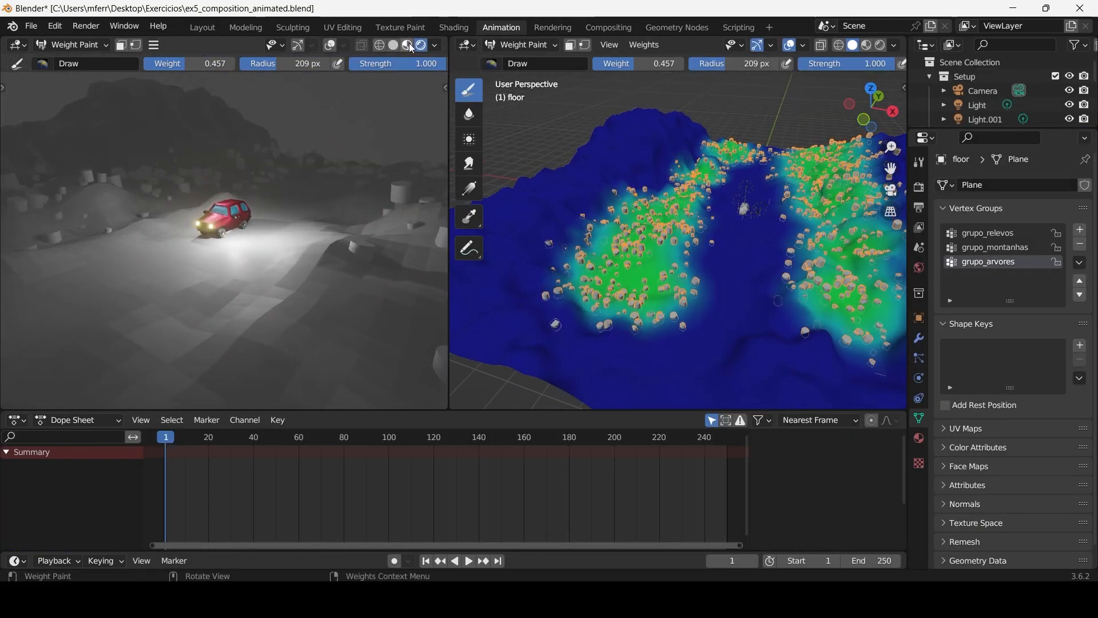
{"action": "left_click", "coordinate": [407, 45]}
{"action": "left_click", "coordinate": [421, 45]}
{"action": "mouse_move", "coordinate": [448, 227]}
{"action": "left_mouse_down"}
{"action": "mouse_move", "coordinate": [343, 149]}
{"action": "mouse_move", "coordinate": [333, 115]}
{"action": "left_mouse_up"}
{"action": "left_click", "coordinate": [419, 46]}
{"action": "left_click", "coordinate": [420, 61]}
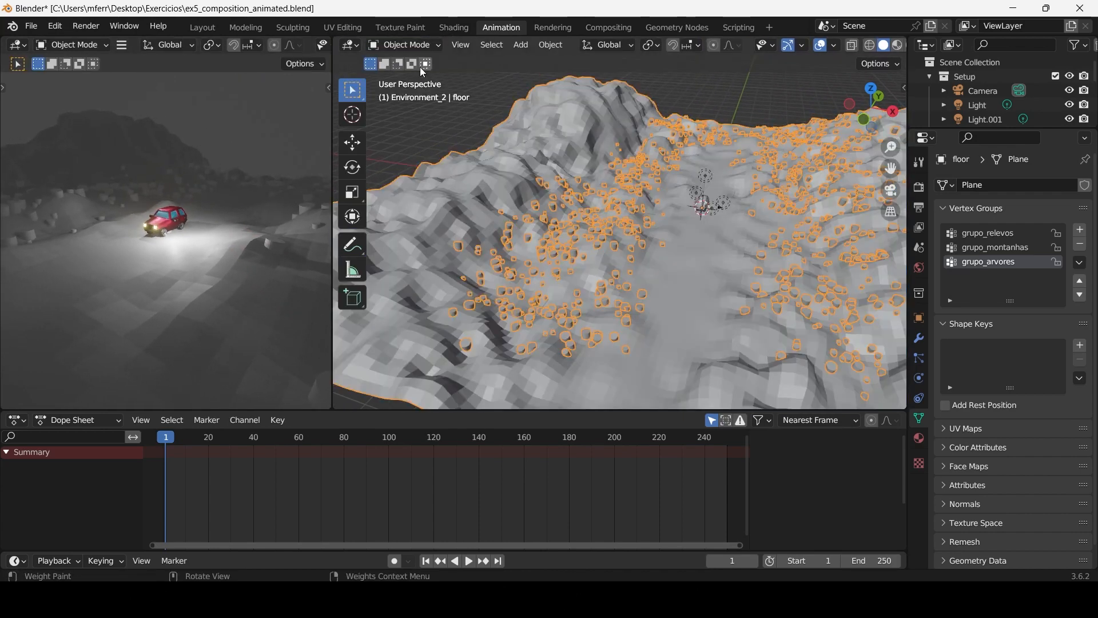
Return the floor to Weight Paint and extend the grupo_arvores weights of 0.457 over the mountain and remaining slopes.
{"action": "middle_click_drag", "start_coordinate": [561, 214], "coordinate": [503, 75]}
{"action": "left_click", "coordinate": [431, 45]}
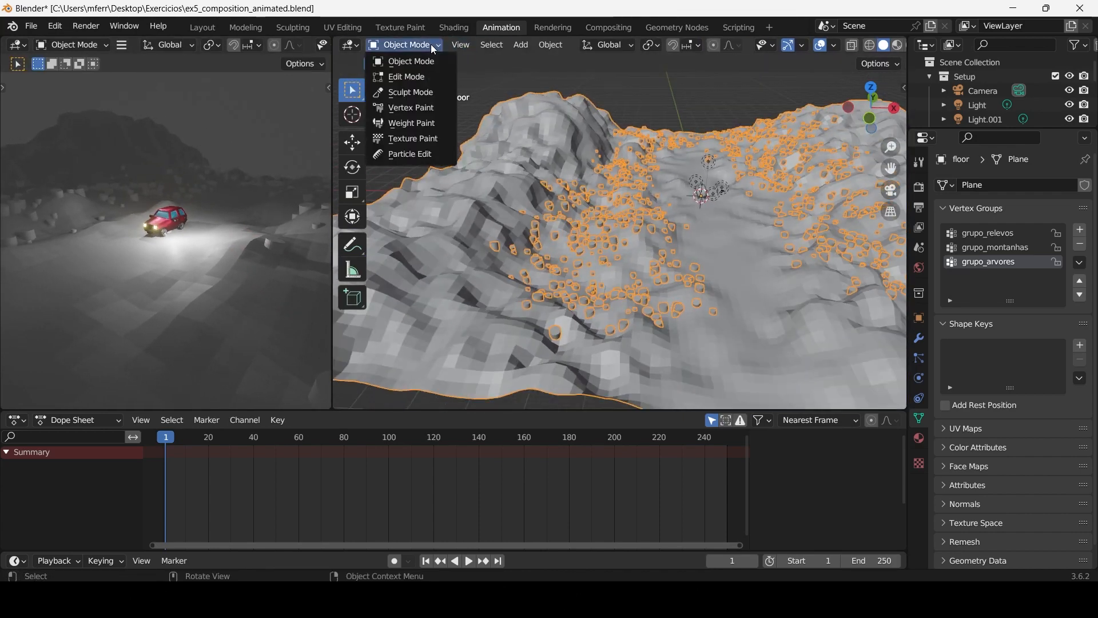
{"action": "left_click", "coordinate": [429, 121]}
{"action": "middle_click_drag", "start_coordinate": [567, 126], "coordinate": [536, 189]}
{"action": "left_click", "coordinate": [570, 129]}
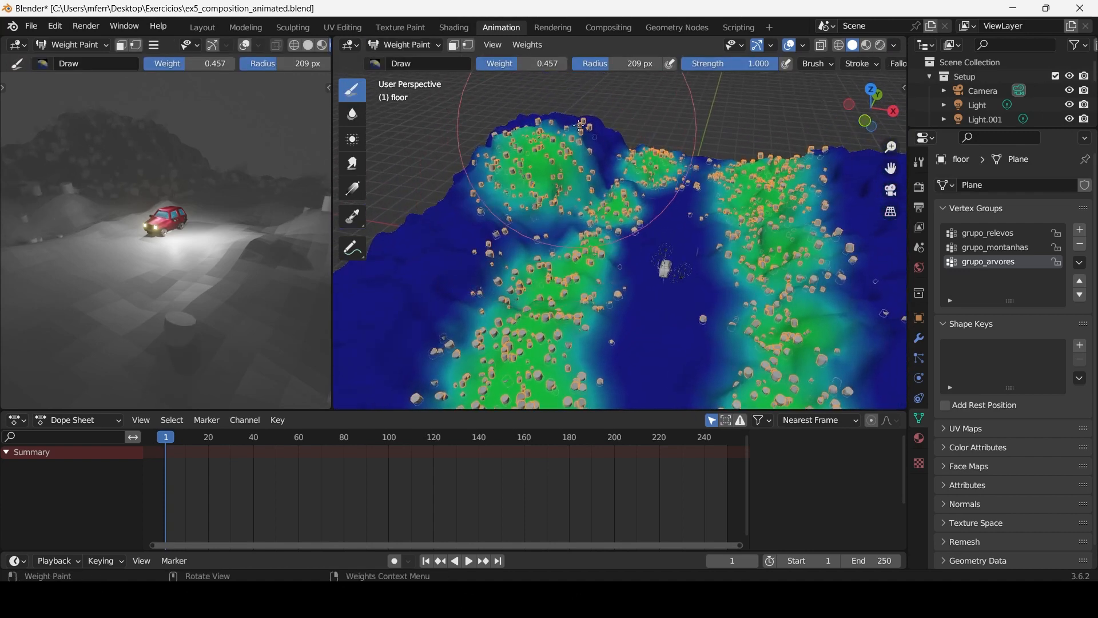
{"action": "mouse_move", "coordinate": [575, 135]}
{"action": "middle_mouse_down"}
{"action": "mouse_move", "coordinate": [478, 184]}
{"action": "mouse_move", "coordinate": [715, 143]}
{"action": "mouse_move", "coordinate": [629, 189]}
{"action": "mouse_move", "coordinate": [658, 257]}
{"action": "mouse_move", "coordinate": [693, 281]}
{"action": "mouse_move", "coordinate": [642, 265]}
{"action": "mouse_move", "coordinate": [658, 239]}
{"action": "mouse_move", "coordinate": [718, 238]}
{"action": "middle_mouse_up"}
{"action": "scroll", "coordinate": [719, 238], "scroll_direction": "up", "scroll_amount": 3}
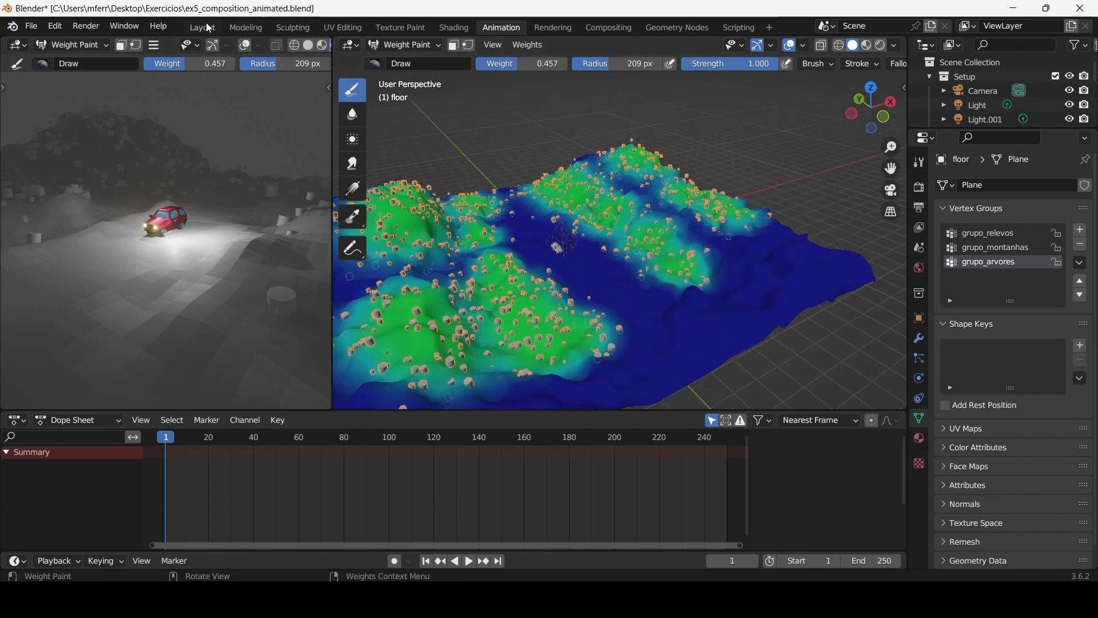
{"action": "scroll", "coordinate": [701, 281], "scroll_direction": "up", "scroll_amount": 4}
{"action": "scroll", "coordinate": [686, 281], "scroll_direction": "down", "scroll_amount": 3}
{"action": "mouse_move", "coordinate": [675, 283]}
{"action": "middle_mouse_down"}
{"action": "mouse_move", "coordinate": [637, 272]}
{"action": "mouse_move", "coordinate": [626, 288]}
{"action": "mouse_move", "coordinate": [526, 324]}
{"action": "mouse_move", "coordinate": [531, 312]}
{"action": "middle_mouse_up"}
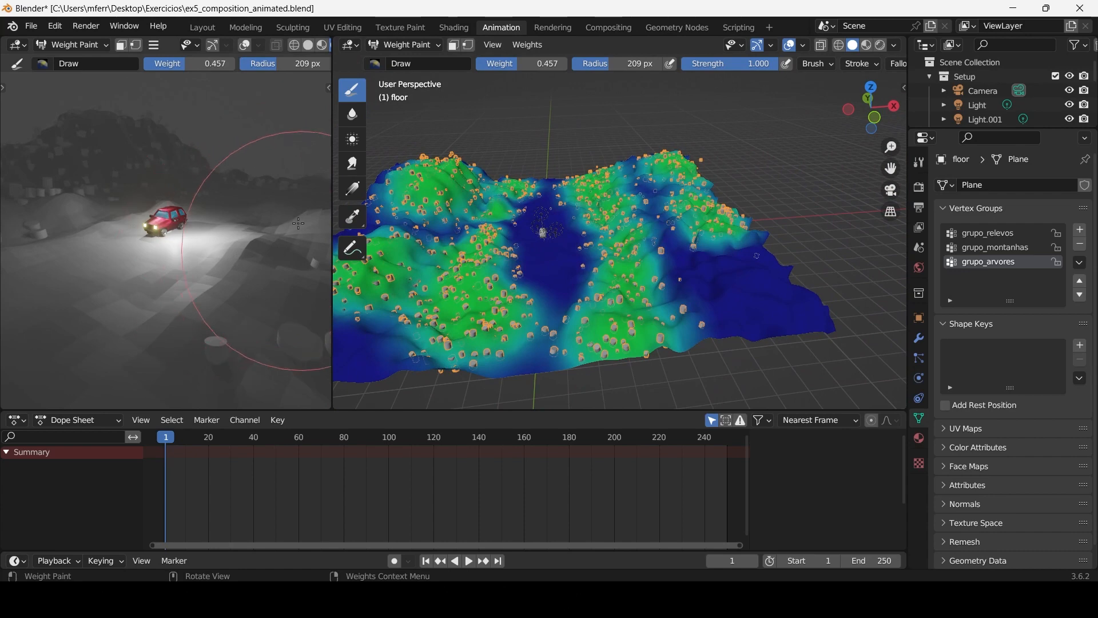
Go back to the Layout workspace and show the floor's landscape_mat material settings.
{"action": "left_click", "coordinate": [203, 27]}
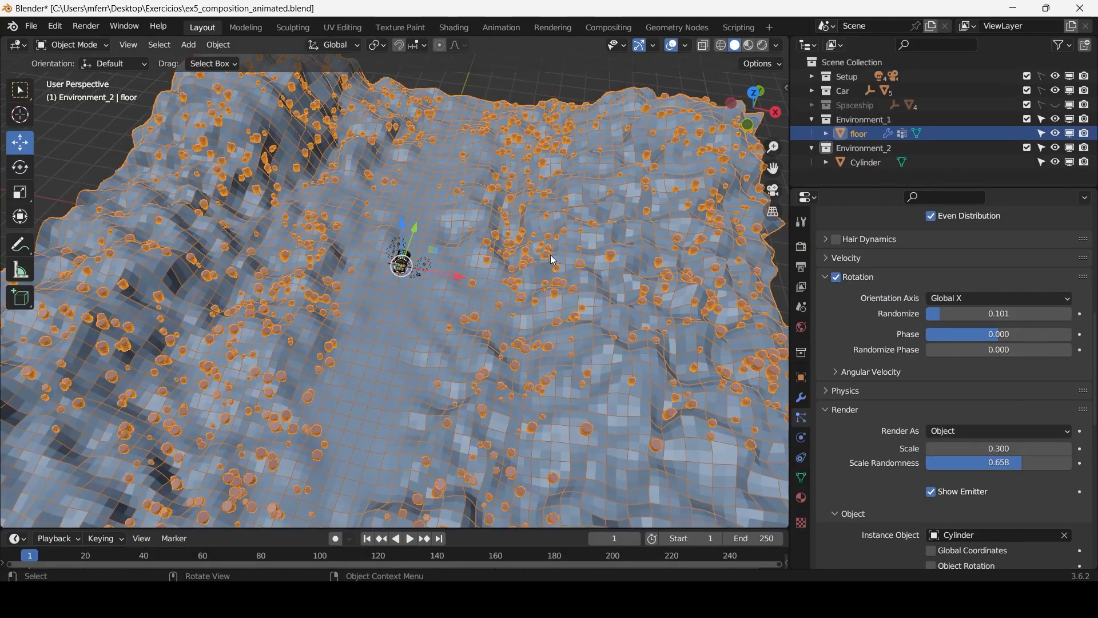
{"action": "middle_click_drag", "start_coordinate": [239, 159], "coordinate": [250, 193], "text": "shift"}
{"action": "left_click", "coordinate": [800, 495]}
{"action": "scroll", "coordinate": [830, 452], "scroll_direction": "up", "scroll_amount": 2}
{"action": "scroll", "coordinate": [833, 441], "scroll_direction": "up", "scroll_amount": 10}
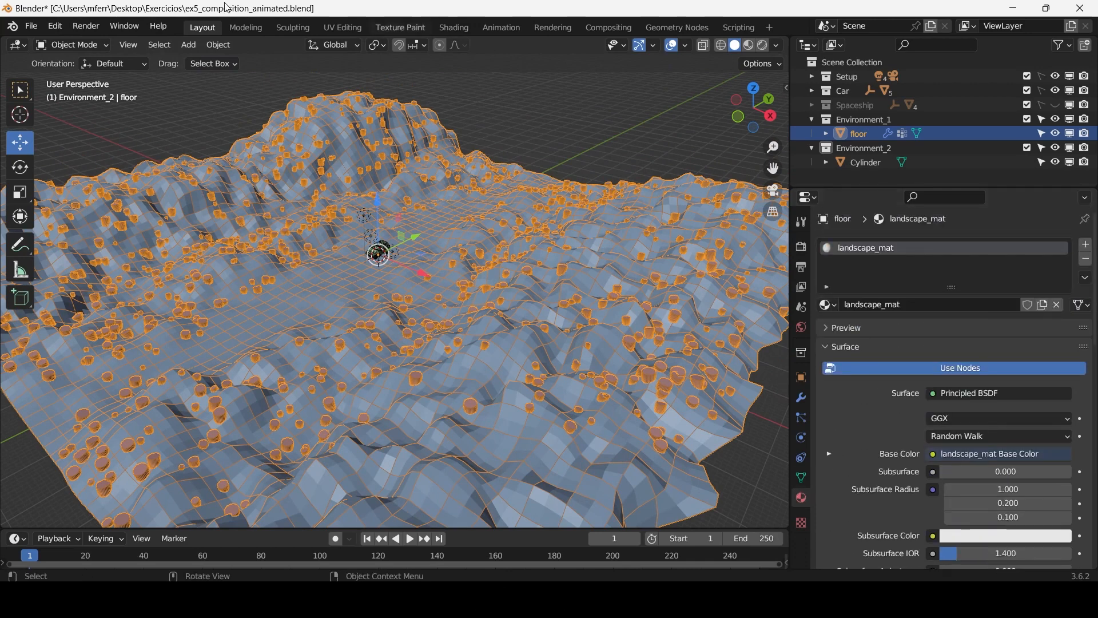
Open the Texture Paint workspace and show the landscape_mat Base Color image in the image editor.
{"action": "left_click", "coordinate": [400, 31]}
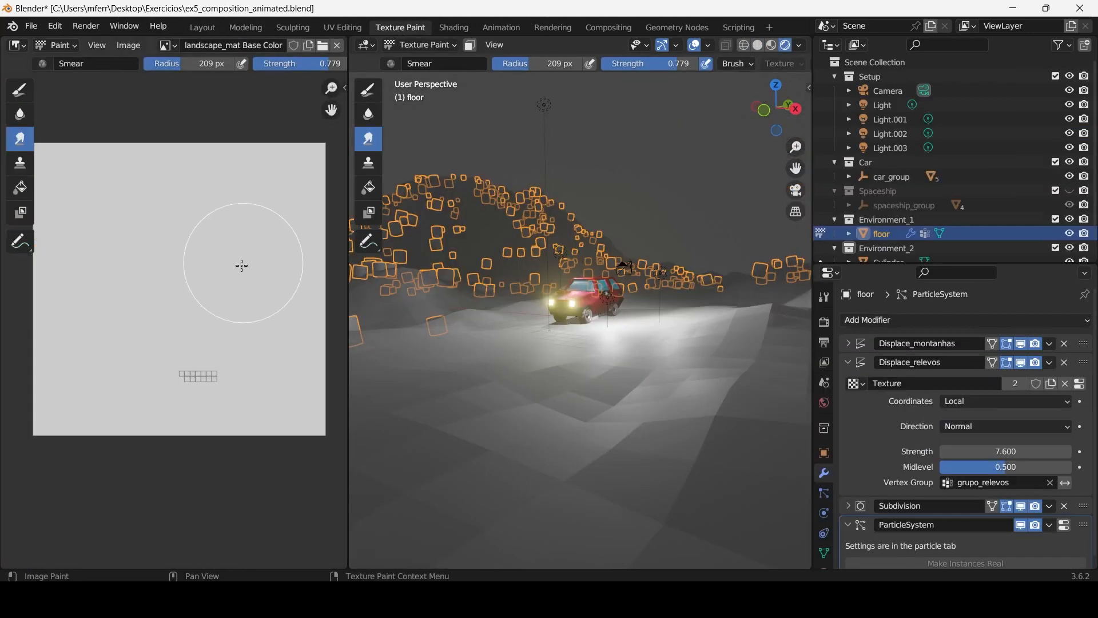
{"action": "left_click_drag", "start_coordinate": [347, 309], "coordinate": [314, 308]}
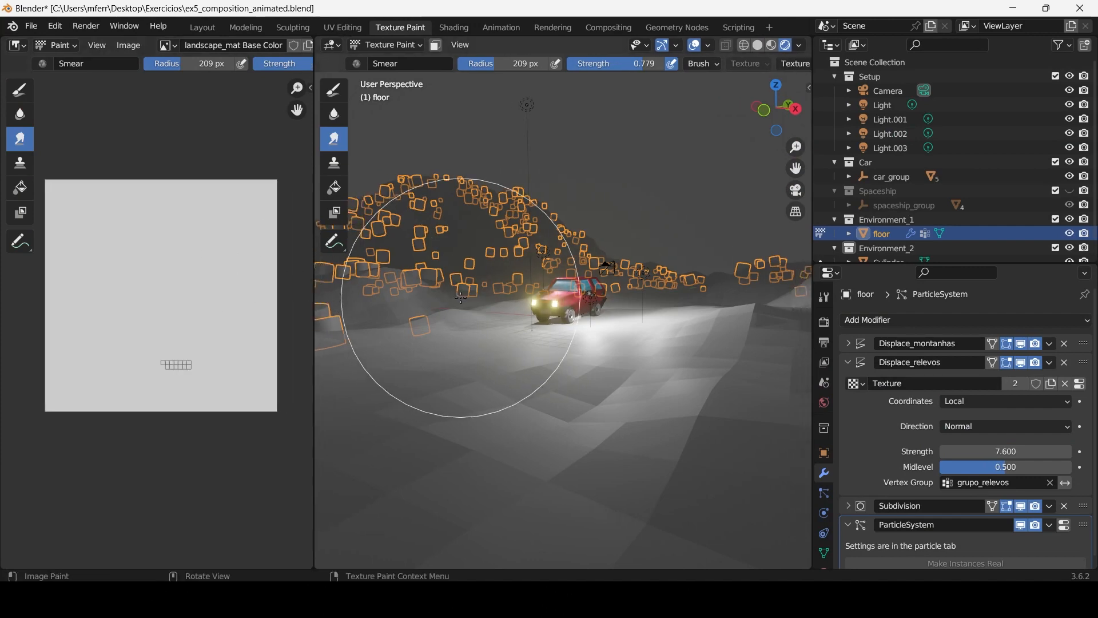
{"action": "middle_click_drag", "start_coordinate": [473, 344], "coordinate": [575, 313]}
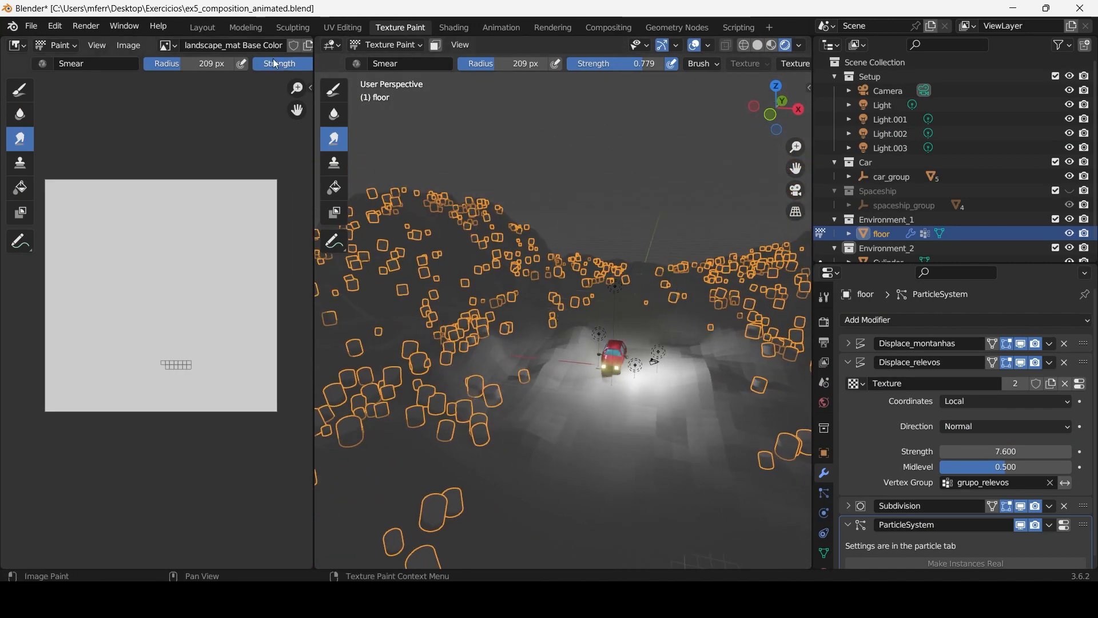
{"action": "left_click", "coordinate": [168, 45]}
{"action": "left_click", "coordinate": [206, 81]}
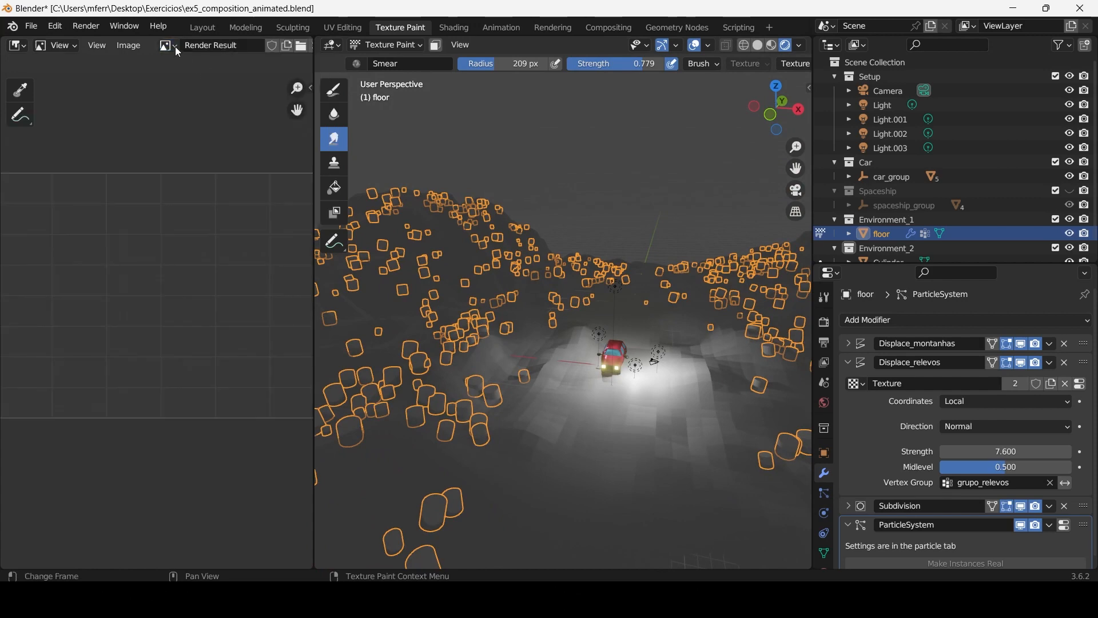
{"action": "left_click", "coordinate": [172, 46]}
{"action": "left_click", "coordinate": [200, 66]}
Set the 3D viewport to solid shading and enlarge the image editor beside it.
{"action": "scroll", "coordinate": [172, 297], "scroll_direction": "down", "scroll_amount": 2}
{"action": "scroll", "coordinate": [598, 344], "scroll_direction": "up", "scroll_amount": 5}
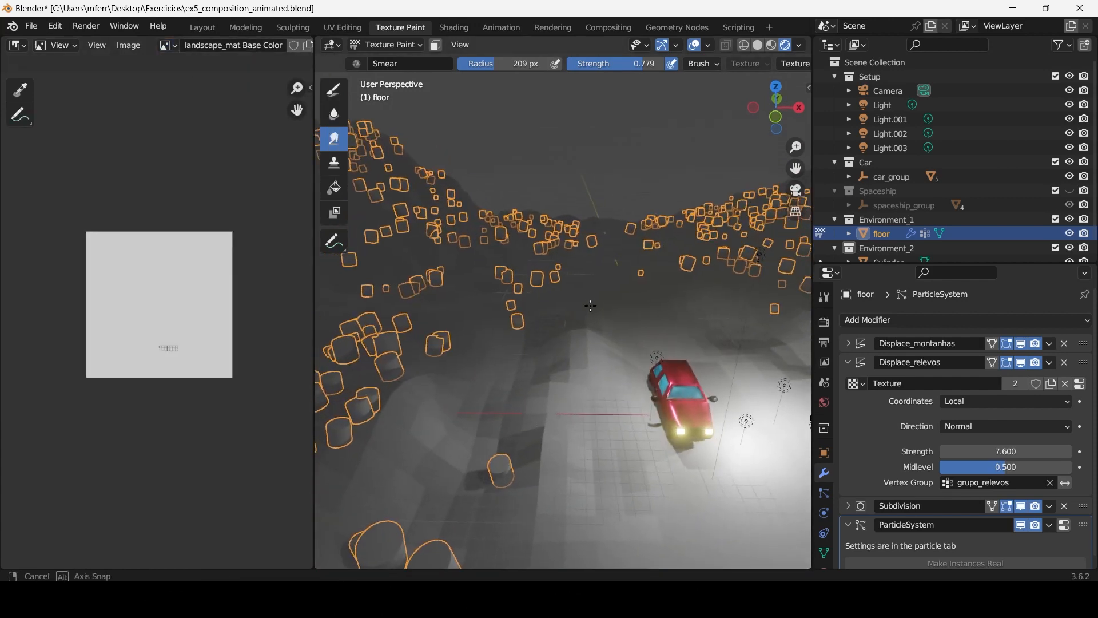
{"action": "scroll", "coordinate": [572, 297], "scroll_direction": "down", "scroll_amount": 4}
{"action": "mouse_move", "coordinate": [544, 270]}
{"action": "middle_mouse_down"}
{"action": "mouse_move", "coordinate": [563, 276]}
{"action": "mouse_move", "coordinate": [535, 270]}
{"action": "middle_mouse_up"}
{"action": "scroll", "coordinate": [219, 266], "scroll_direction": "up", "scroll_amount": 3}
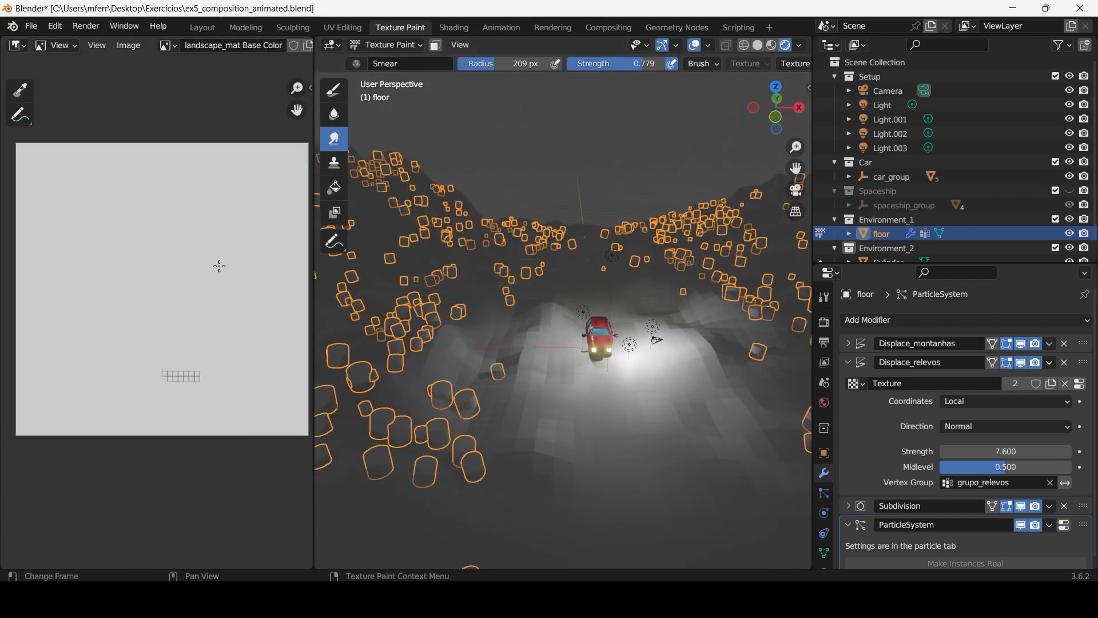
{"action": "scroll", "coordinate": [189, 269], "scroll_direction": "down", "scroll_amount": 1}
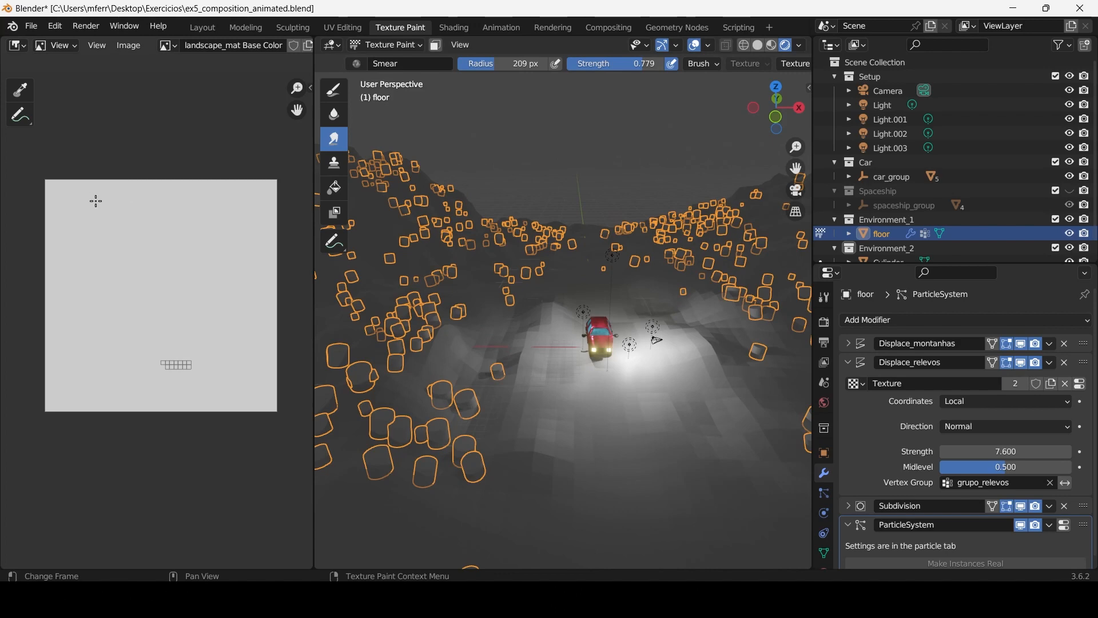
{"action": "middle_click_drag", "start_coordinate": [583, 304], "coordinate": [574, 322]}
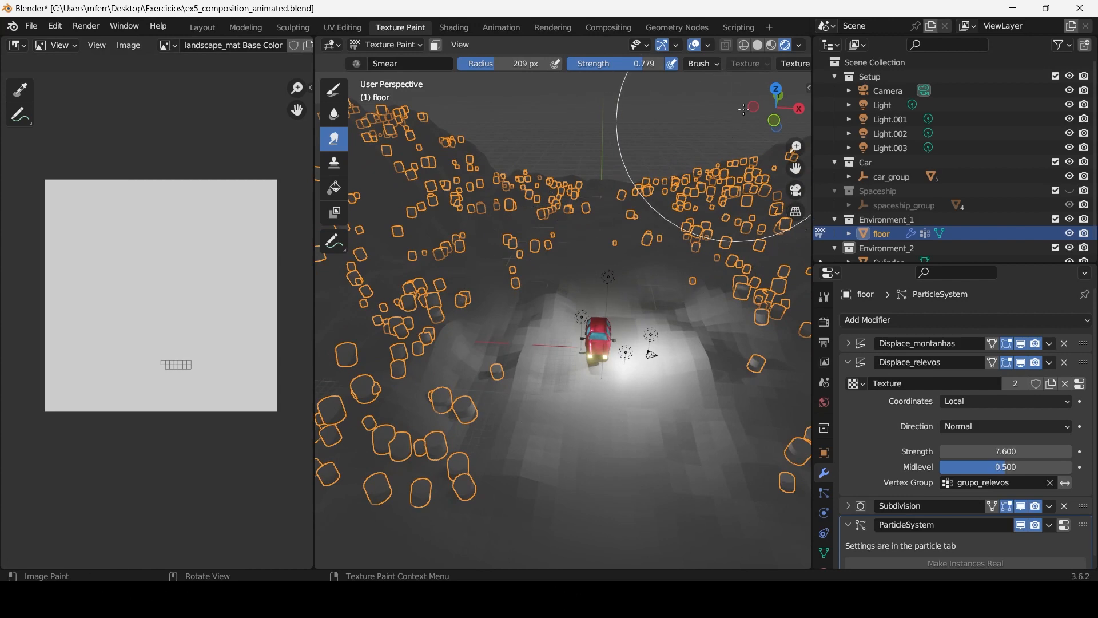
{"action": "left_click", "coordinate": [758, 46]}
{"action": "middle_click_drag", "start_coordinate": [625, 171], "coordinate": [581, 201]}
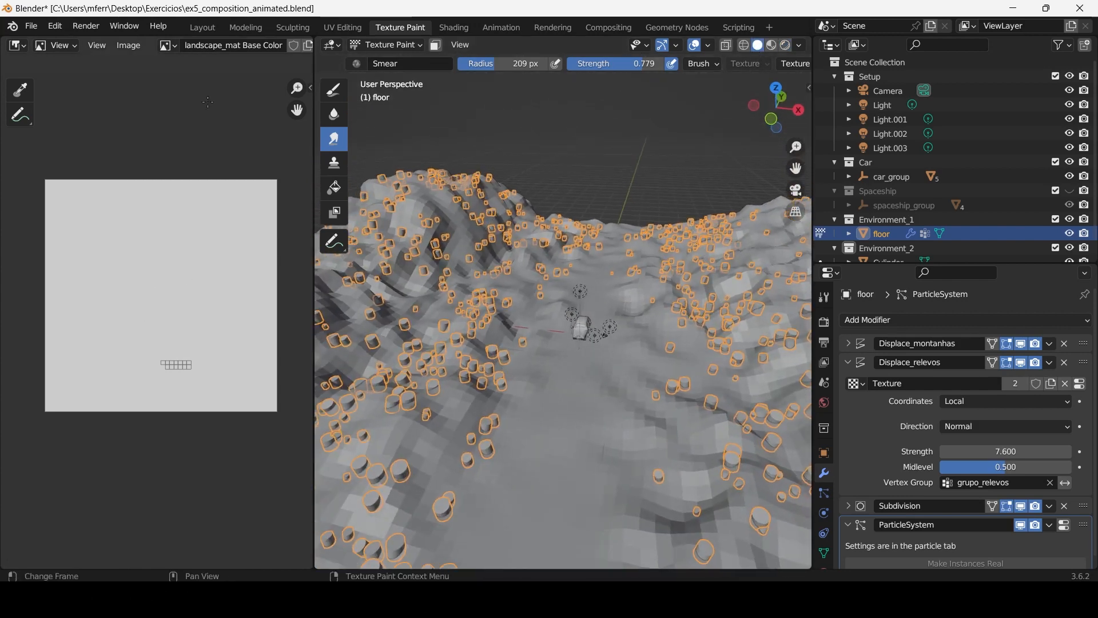
{"action": "left_click_drag", "start_coordinate": [315, 123], "coordinate": [349, 123]}
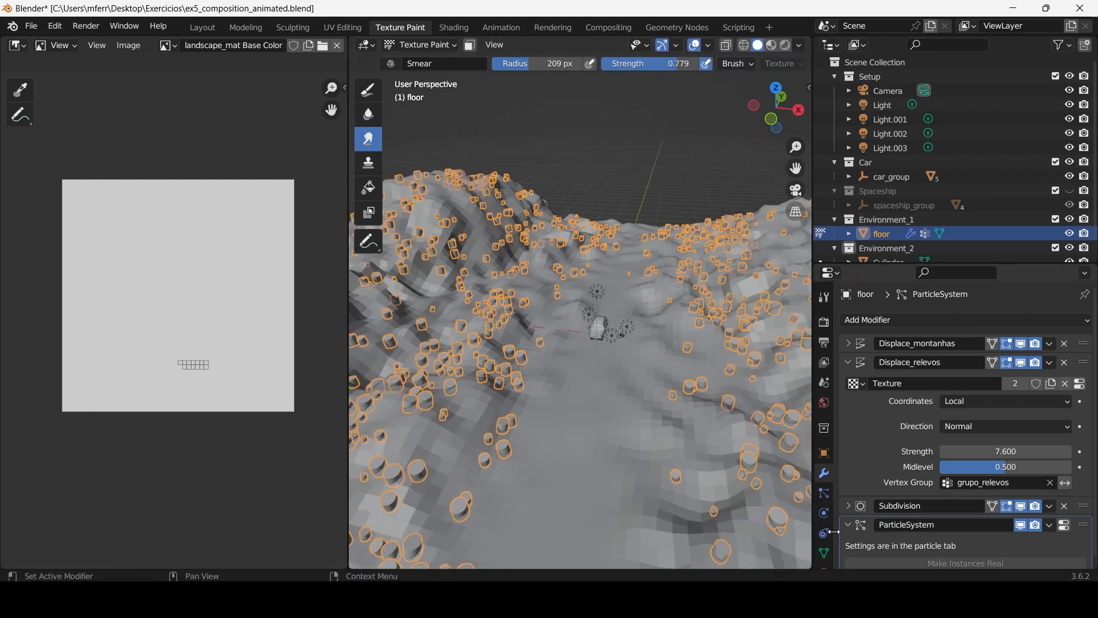
Examine the active texture paint tool's settings, including the landscape_mat Base Color slot and the Smear brush settings.
{"action": "scroll", "coordinate": [827, 532], "scroll_direction": "down", "scroll_amount": 3}
{"action": "left_click", "coordinate": [824, 551]}
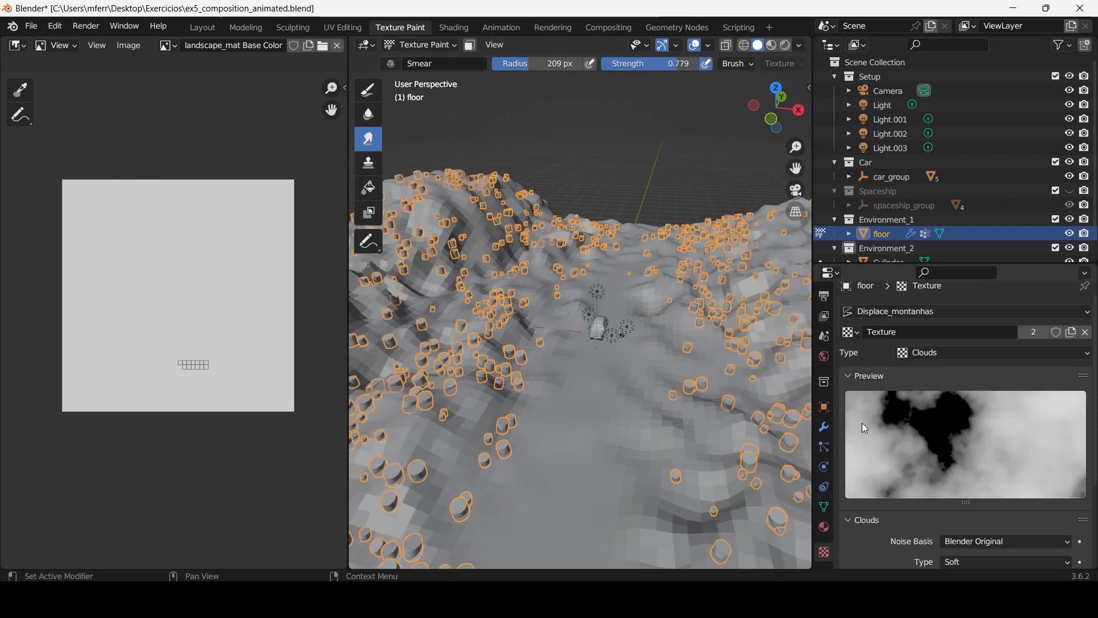
{"action": "left_click", "coordinate": [825, 527]}
{"action": "scroll", "coordinate": [828, 524], "scroll_direction": "up", "scroll_amount": 2}
{"action": "left_click", "coordinate": [824, 295]}
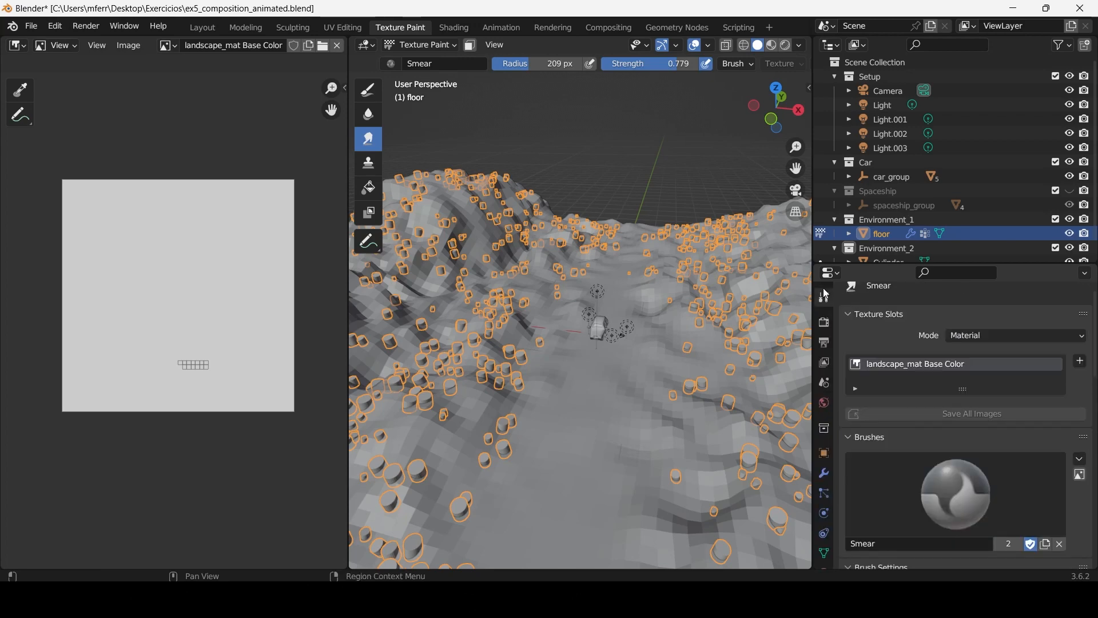
{"action": "scroll", "coordinate": [928, 458], "scroll_direction": "down", "scroll_amount": 15}
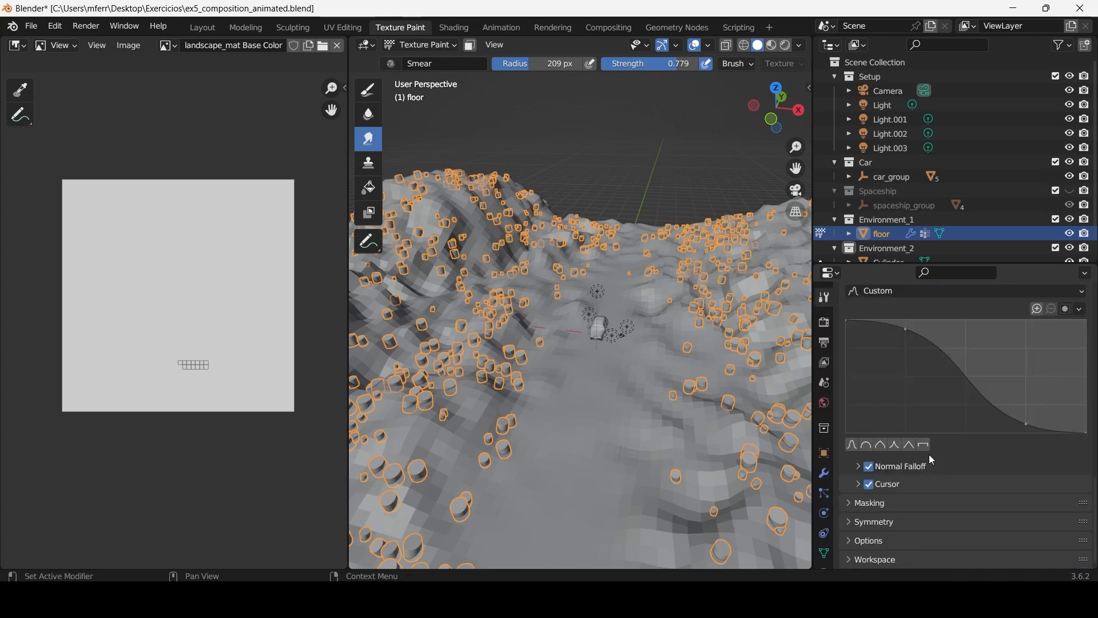
{"action": "scroll", "coordinate": [927, 452], "scroll_direction": "up", "scroll_amount": 10}
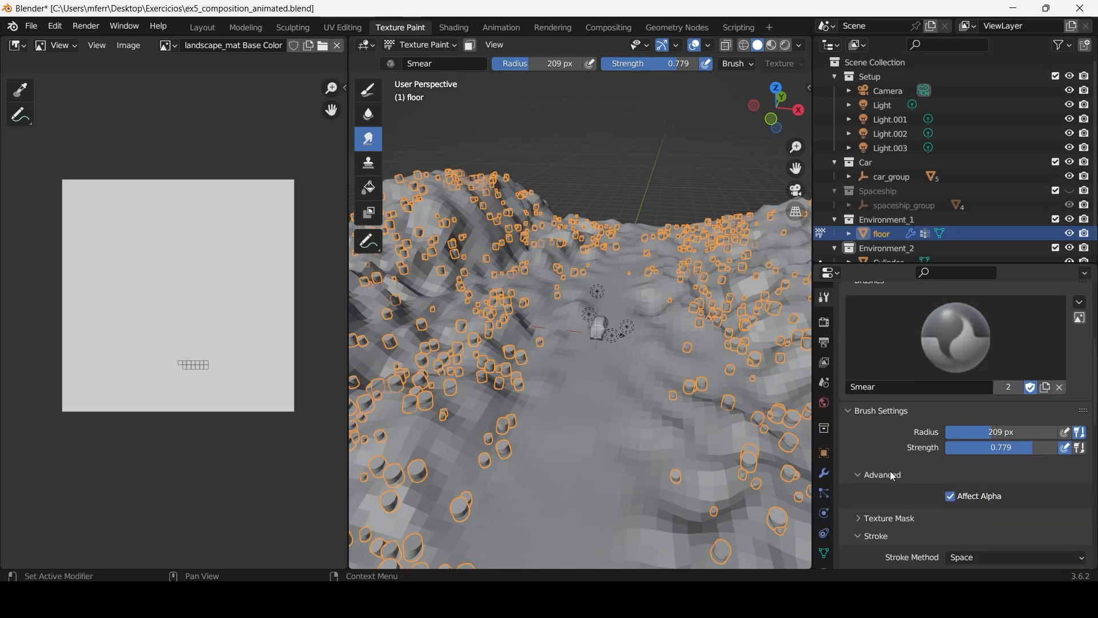
{"action": "left_click", "coordinate": [894, 476]}
{"action": "left_click", "coordinate": [891, 472]}
{"action": "left_click", "coordinate": [891, 410]}
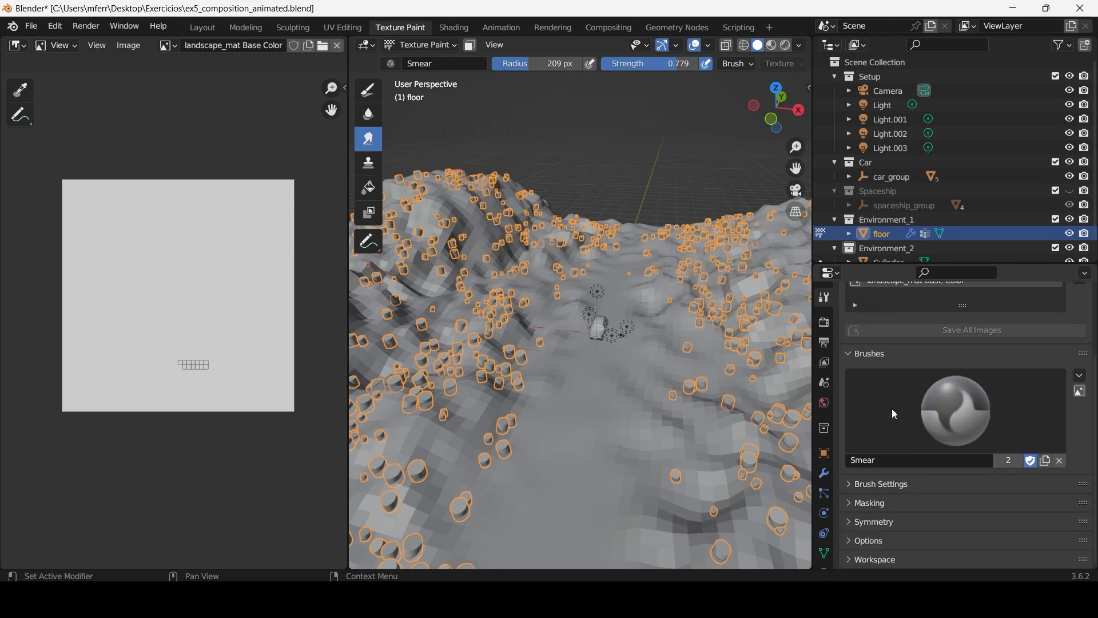
{"action": "left_click", "coordinate": [891, 486]}
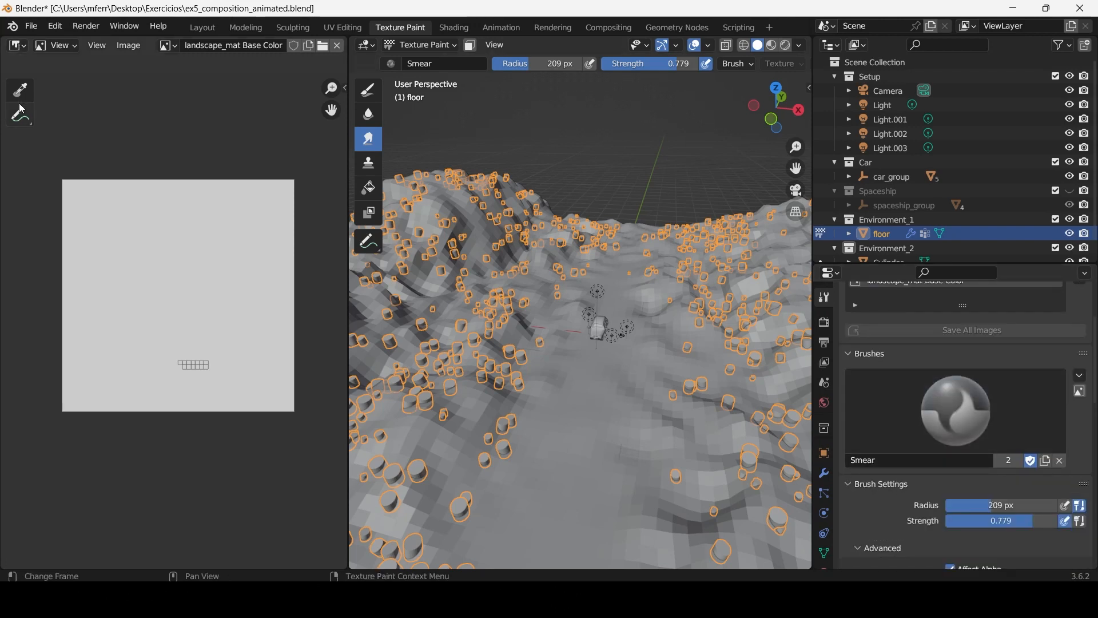
Switch to the TexDraw brush, try painting the terrain around the car at 209 px radius and undo the last stroke.
{"action": "left_click_drag", "start_coordinate": [532, 328], "coordinate": [500, 309]}
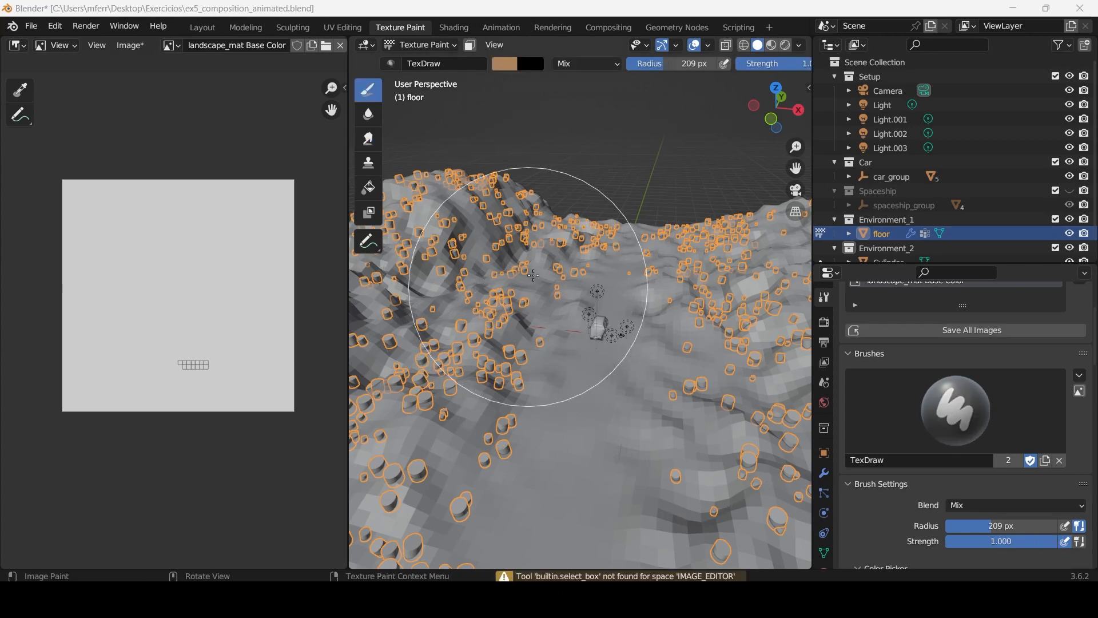
{"action": "left_click_drag", "start_coordinate": [544, 270], "coordinate": [579, 308]}
{"action": "scroll", "coordinate": [620, 303], "scroll_direction": "down", "scroll_amount": 2}
{"action": "scroll", "coordinate": [640, 312], "scroll_direction": "down", "scroll_amount": 2}
{"action": "key", "text": "ctrl+z"}
{"action": "mouse_move", "coordinate": [595, 306]}
{"action": "middle_mouse_down"}
{"action": "mouse_move", "coordinate": [612, 310]}
{"action": "mouse_move", "coordinate": [603, 329]}
{"action": "middle_mouse_up"}
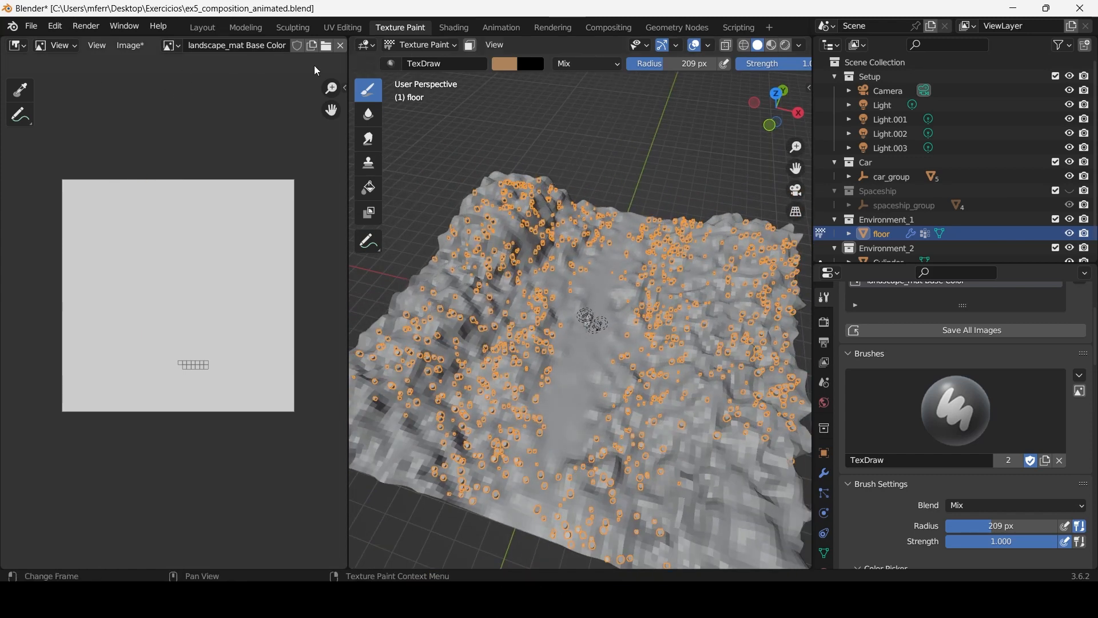
{"action": "scroll", "coordinate": [254, 239], "scroll_direction": "up", "scroll_amount": 3}
{"action": "scroll", "coordinate": [251, 286], "scroll_direction": "down", "scroll_amount": 4}
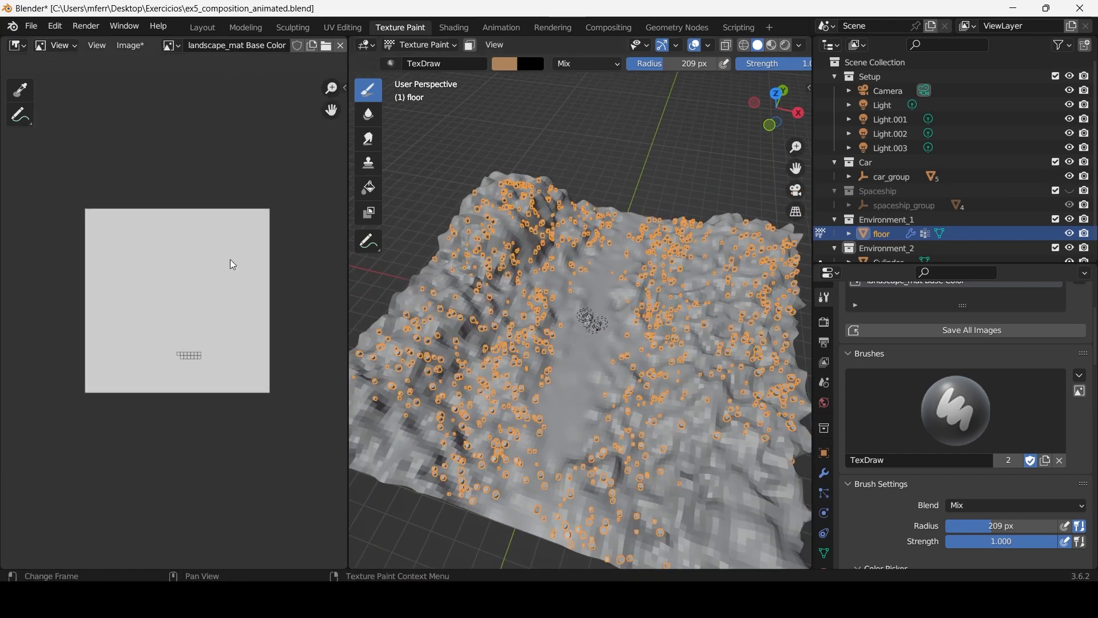
{"action": "scroll", "coordinate": [230, 263], "scroll_direction": "up", "scroll_amount": 2}
{"action": "scroll", "coordinate": [231, 254], "scroll_direction": "down", "scroll_amount": 1}
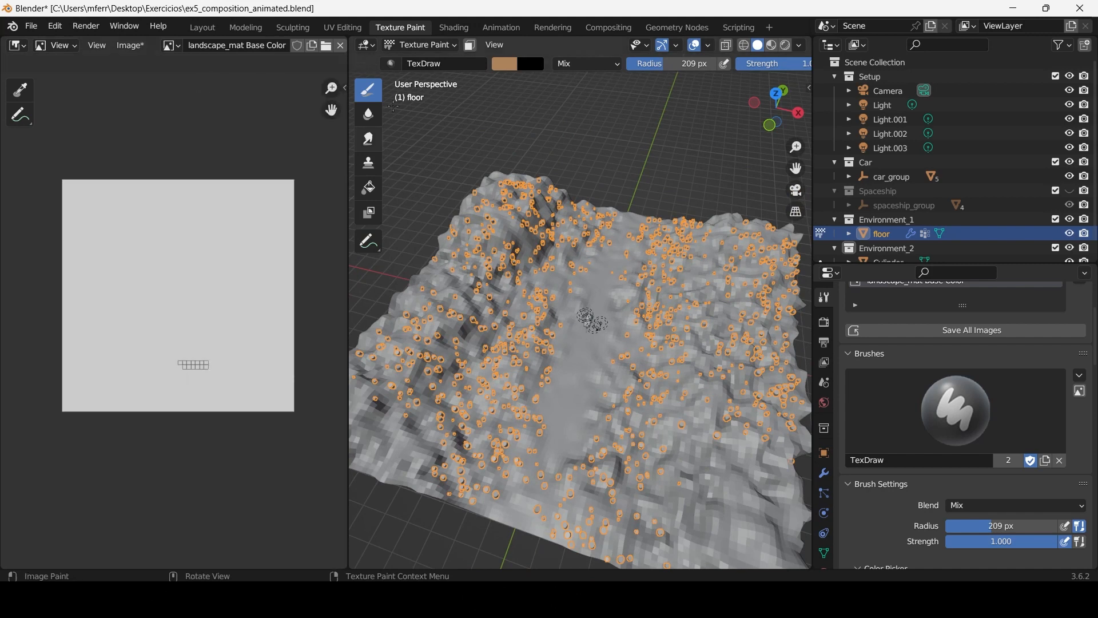
{"action": "left_click", "coordinate": [375, 118]}
{"action": "left_click", "coordinate": [374, 95]}
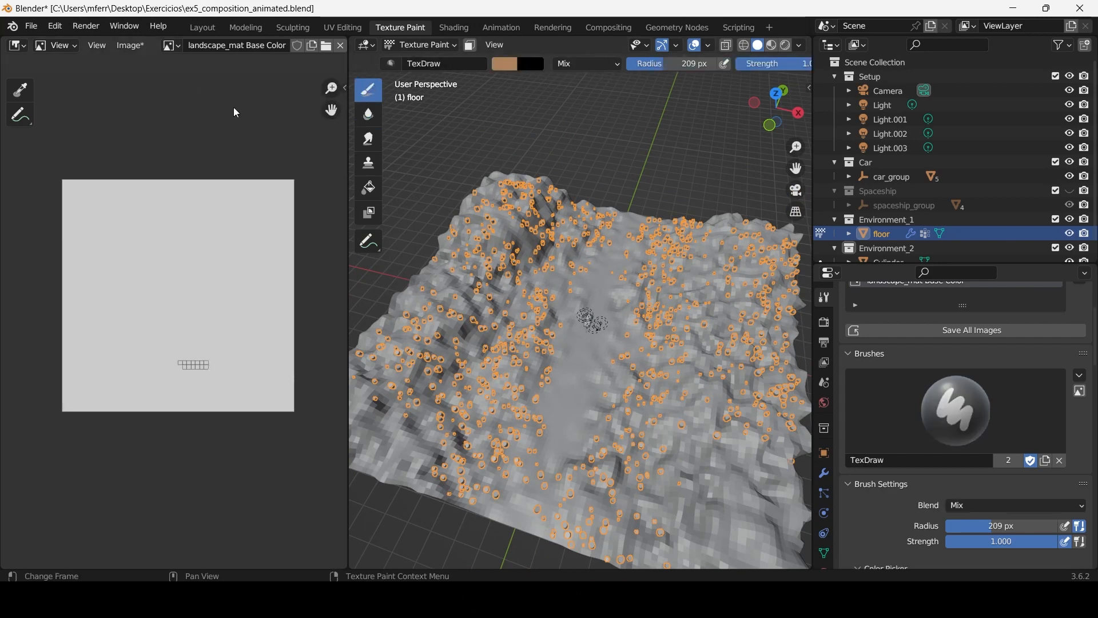
{"action": "middle_click_drag", "start_coordinate": [580, 368], "coordinate": [592, 373]}
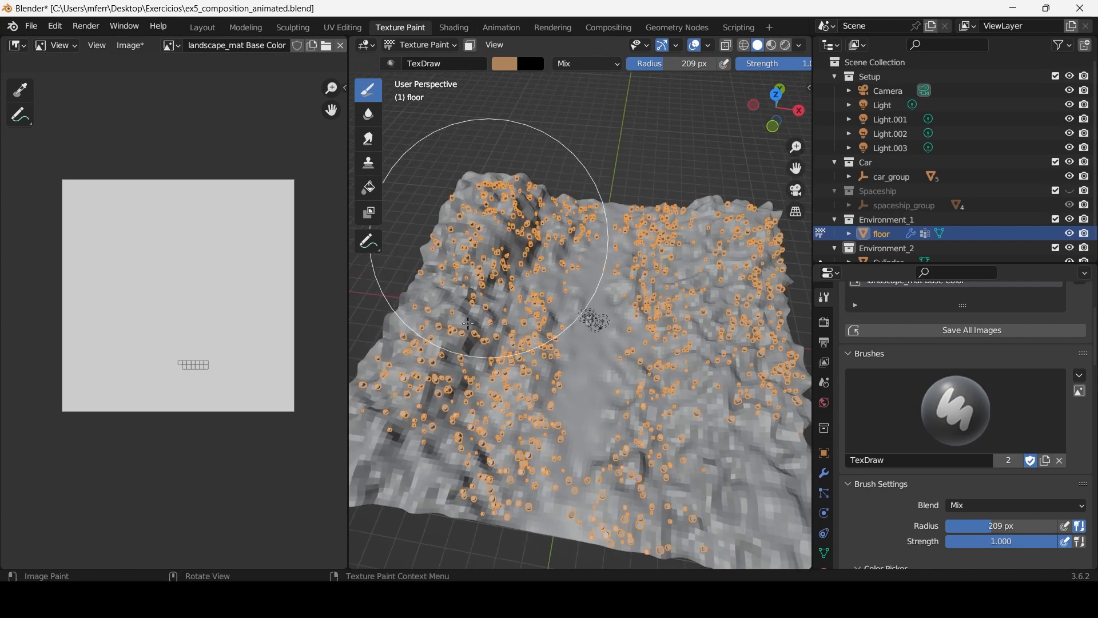
Undo the test stroke on the terrain and fill the whole landscape_mat Base Color image with green using the Fill tool.
{"action": "left_click_drag", "start_coordinate": [488, 240], "coordinate": [495, 285]}
{"action": "key", "text": "ctrl+z"}
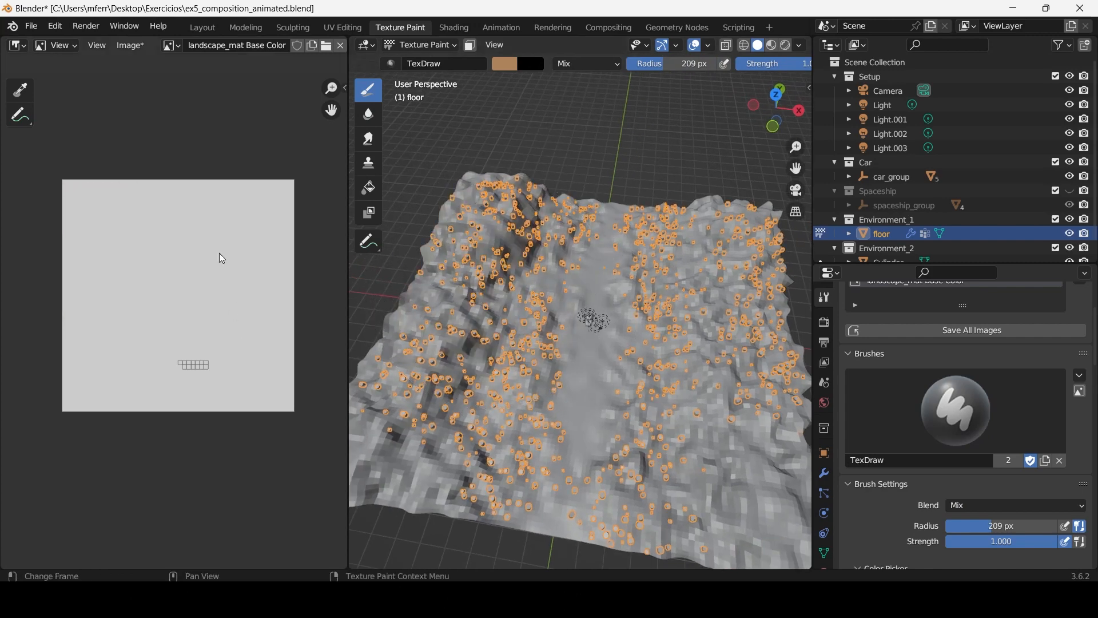
{"action": "left_click", "coordinate": [371, 187]}
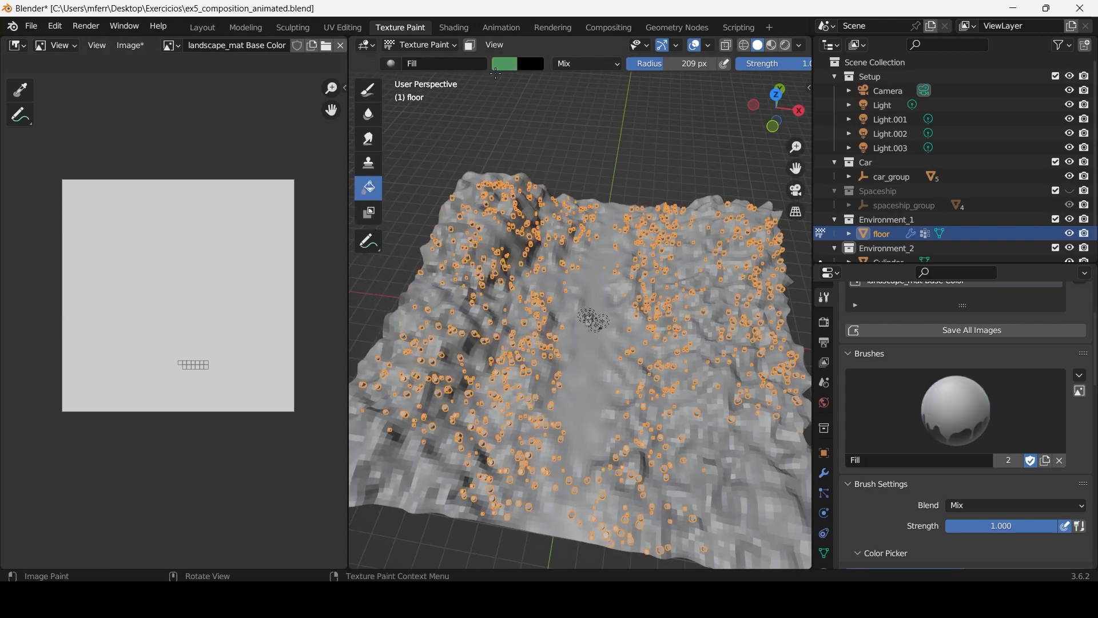
{"action": "scroll", "coordinate": [201, 318], "scroll_direction": "up", "scroll_amount": 2}
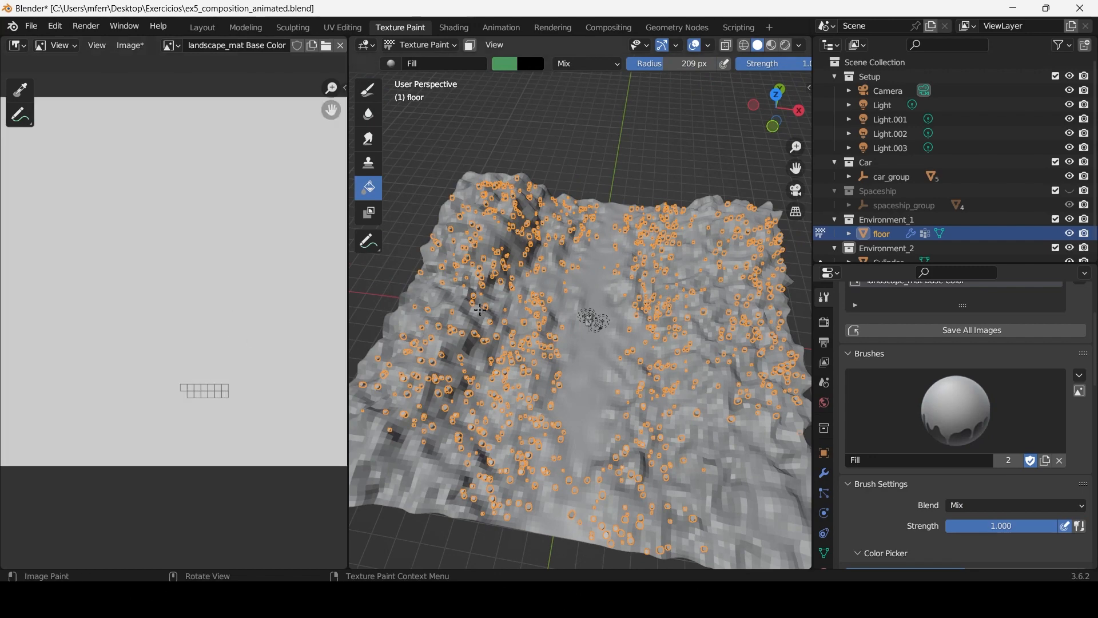
{"action": "left_click", "coordinate": [480, 309]}
{"action": "scroll", "coordinate": [592, 320], "scroll_direction": "down", "scroll_amount": 2}
{"action": "scroll", "coordinate": [127, 282], "scroll_direction": "down", "scroll_amount": 2}
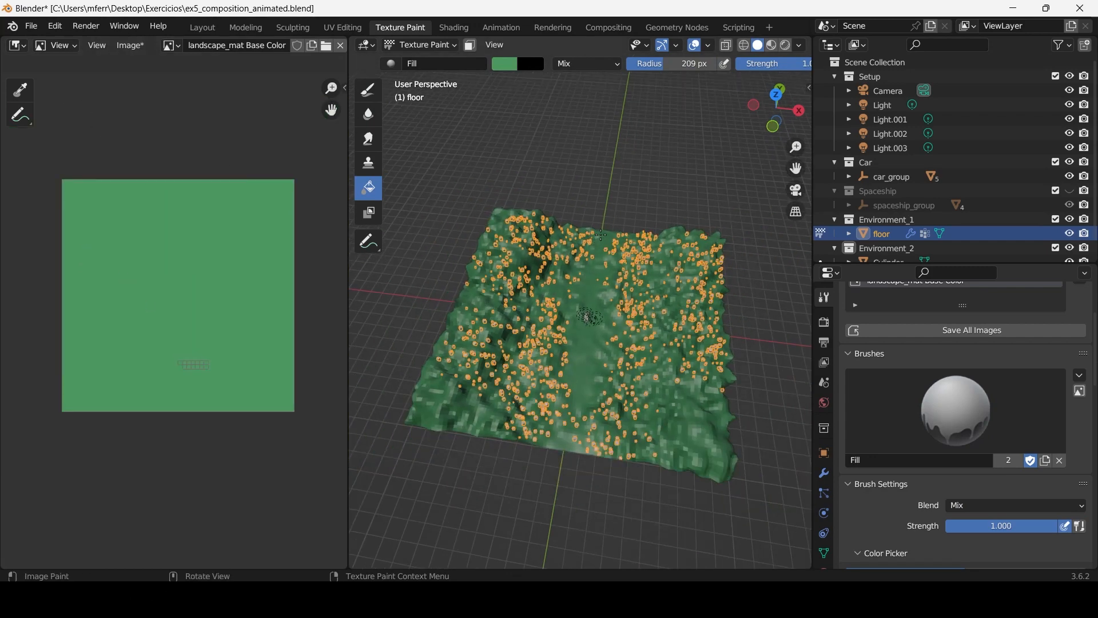
{"action": "key", "text": "Tab"}
{"action": "key", "text": "b"}
{"action": "key", "text": "Tab"}
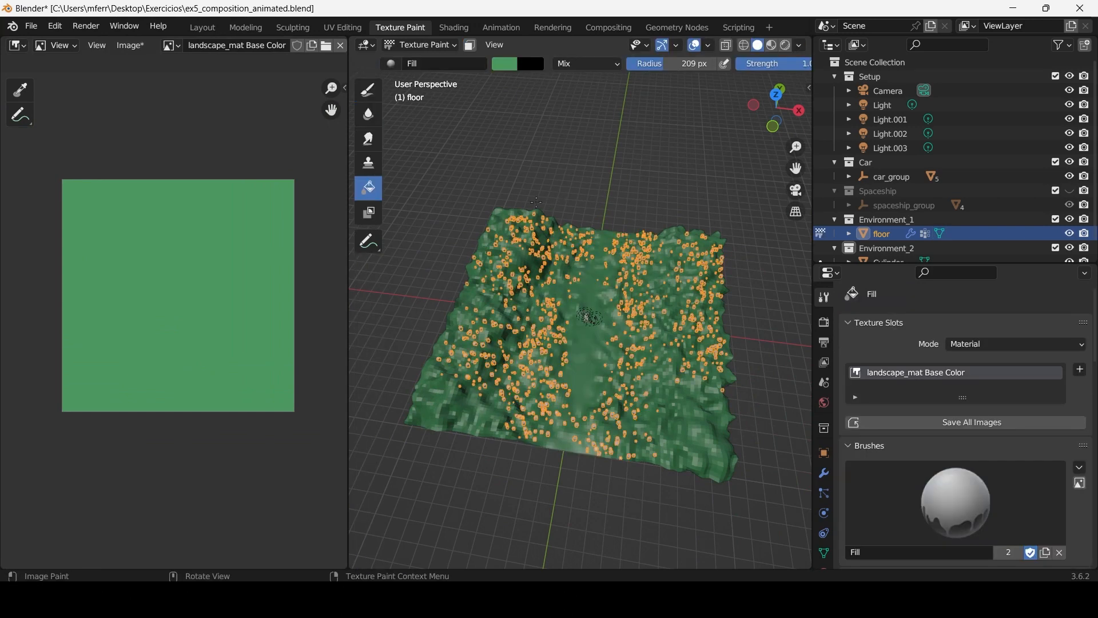
{"action": "left_click", "coordinate": [407, 46]}
{"action": "left_click", "coordinate": [407, 59]}
{"action": "scroll", "coordinate": [604, 260], "scroll_direction": "up", "scroll_amount": 3}
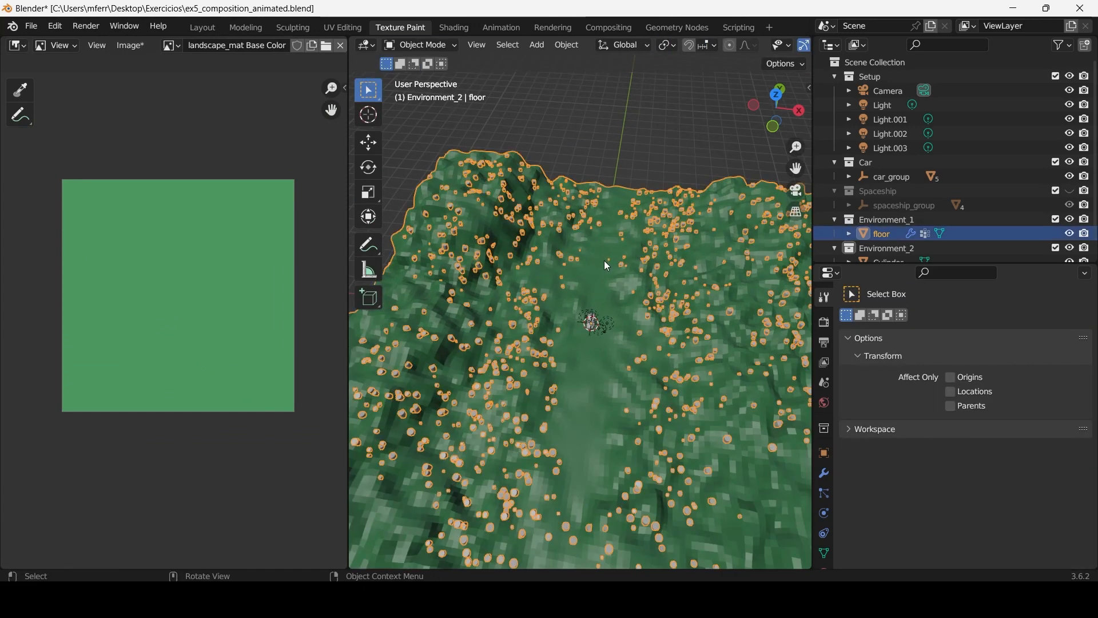
{"action": "middle_click_drag", "start_coordinate": [604, 260], "coordinate": [658, 201]}
{"action": "scroll", "coordinate": [926, 232], "scroll_direction": "down", "scroll_amount": 1}
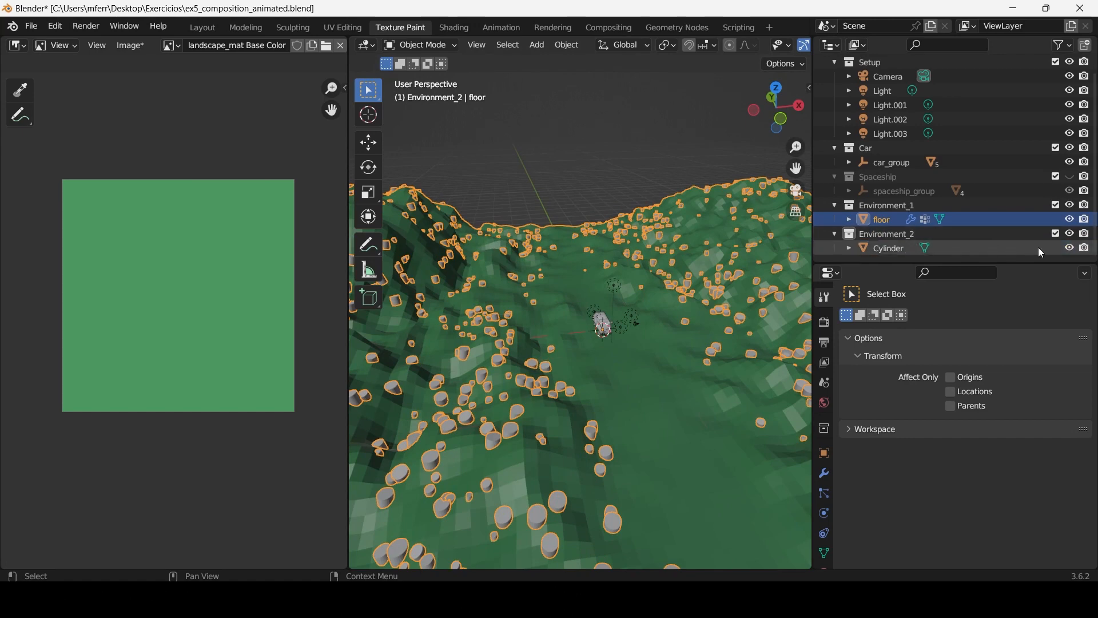
{"action": "left_click", "coordinate": [1071, 249]}
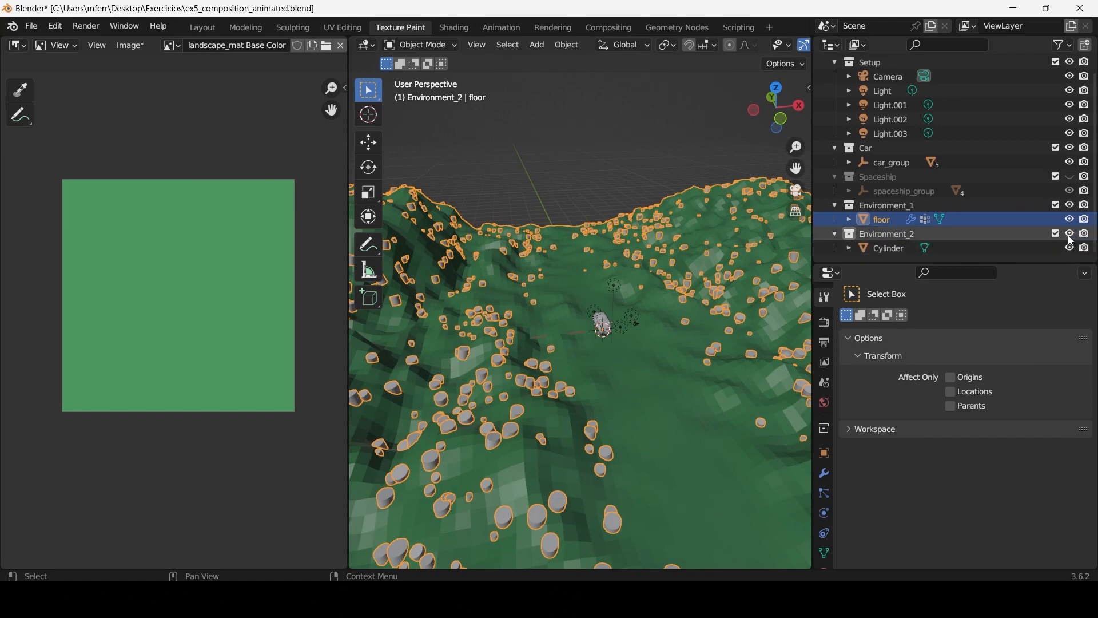
{"action": "middle_click_drag", "start_coordinate": [641, 258], "coordinate": [581, 246]}
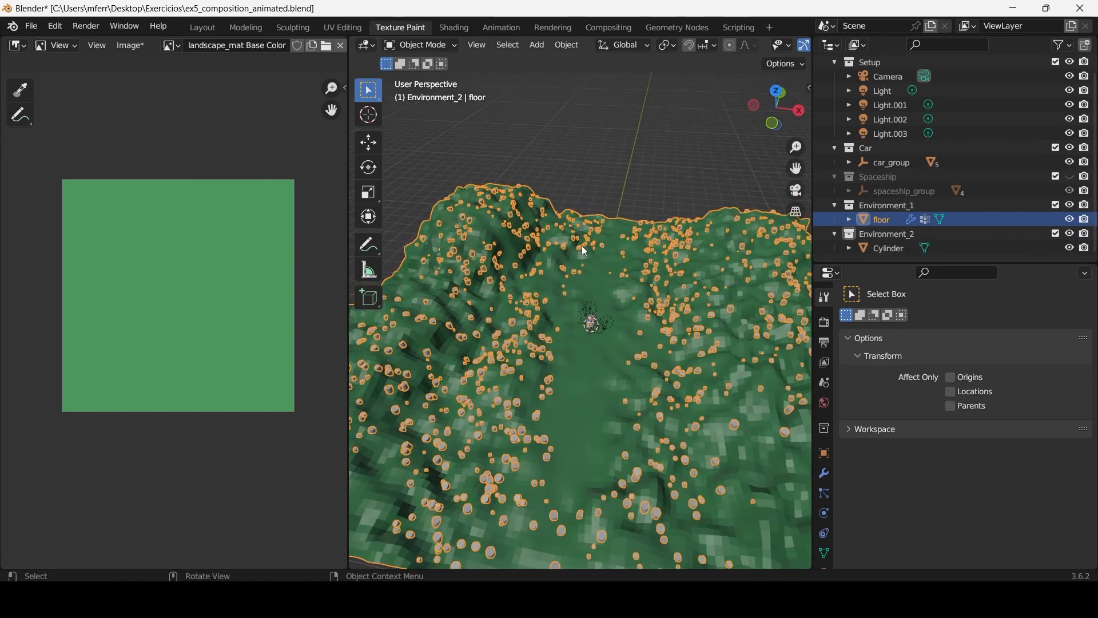
{"action": "left_click", "coordinate": [452, 45]}
{"action": "left_click", "coordinate": [445, 139]}
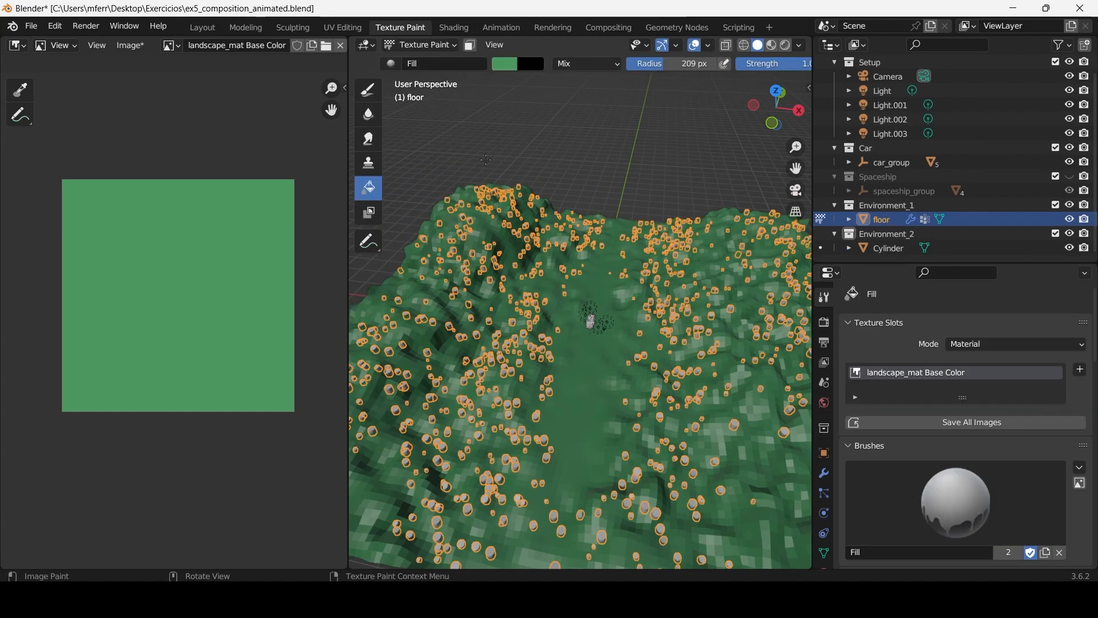
{"action": "middle_click_drag", "start_coordinate": [533, 298], "coordinate": [597, 285], "text": "shift"}
{"action": "left_click", "coordinate": [440, 45]}
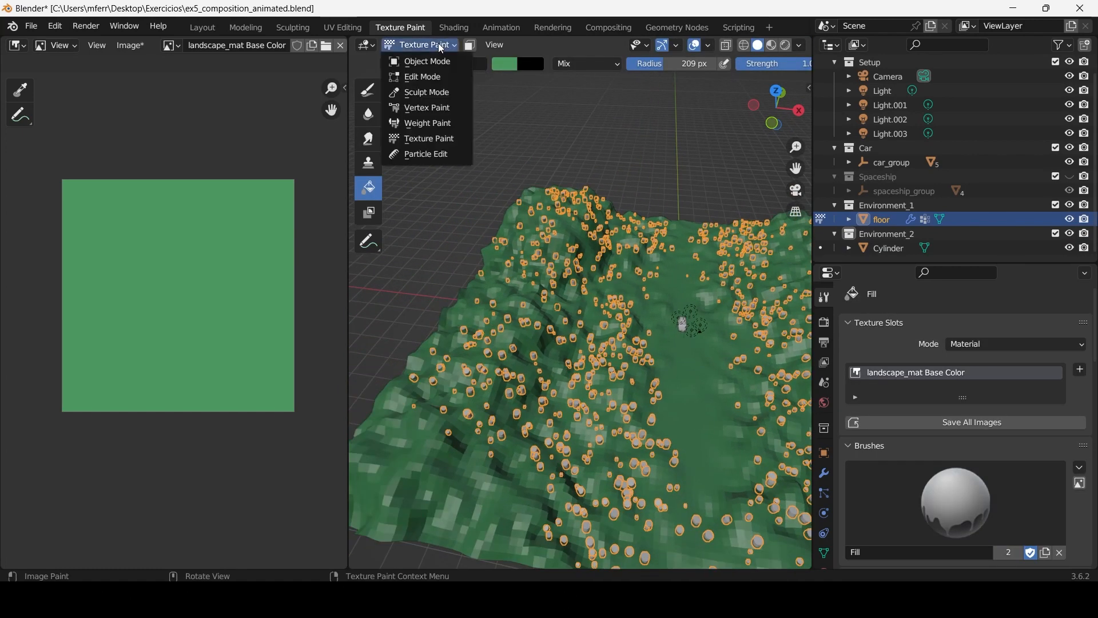
{"action": "left_click", "coordinate": [436, 43]}
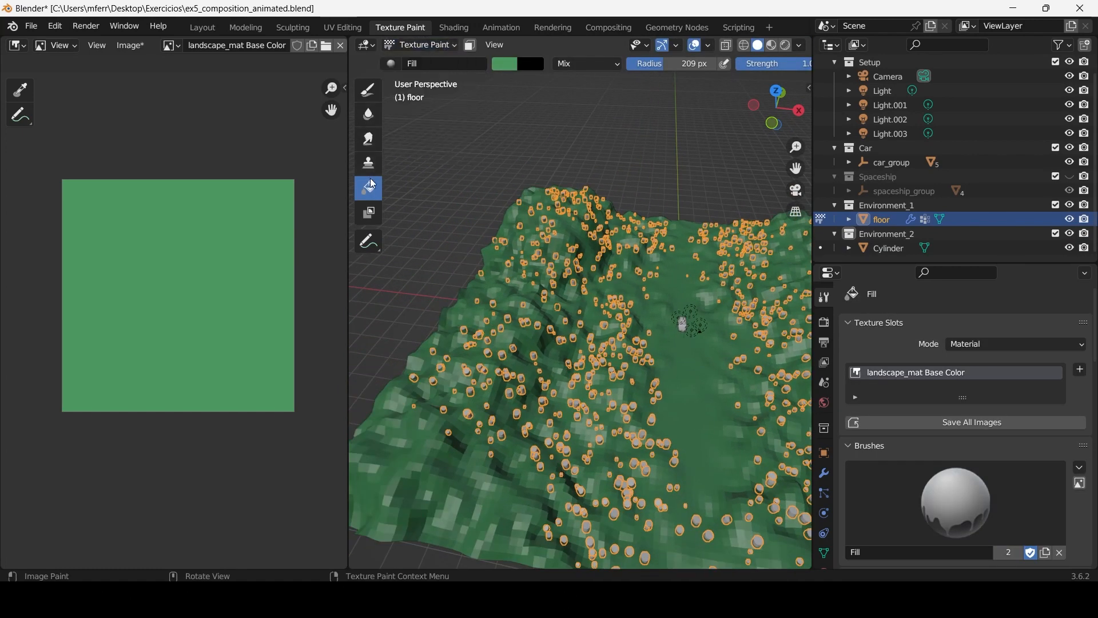
Switch to the TexDraw brush and set its colour to a reddish brown with hue 0.045, saturation 0.674 and value 0.604.
{"action": "left_click", "coordinate": [367, 91]}
{"action": "left_click", "coordinate": [512, 64]}
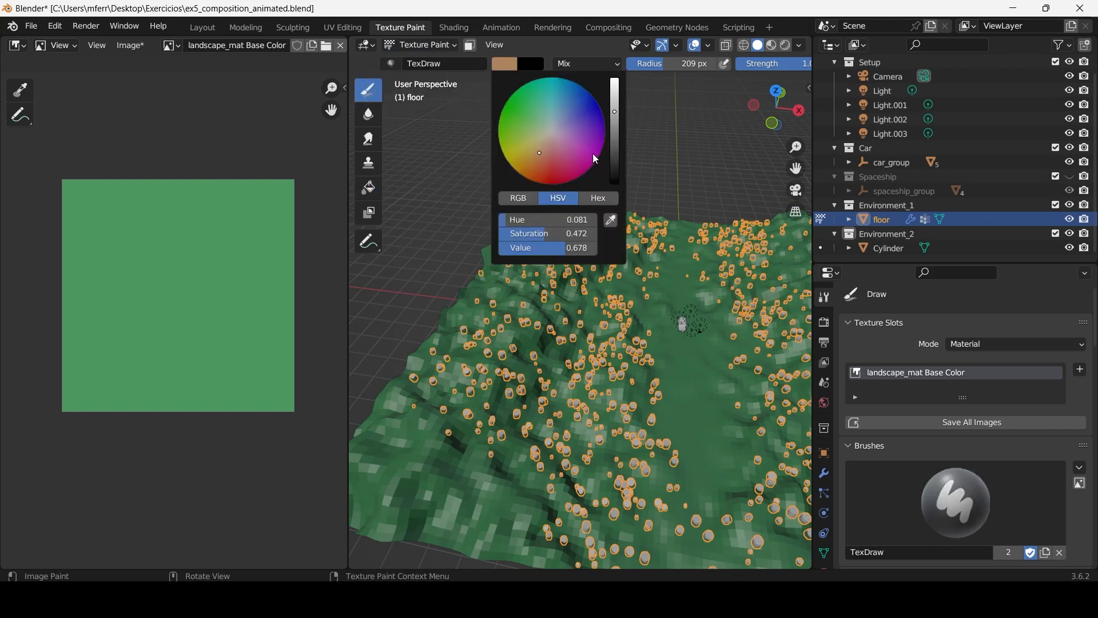
{"action": "left_click", "coordinate": [500, 69]}
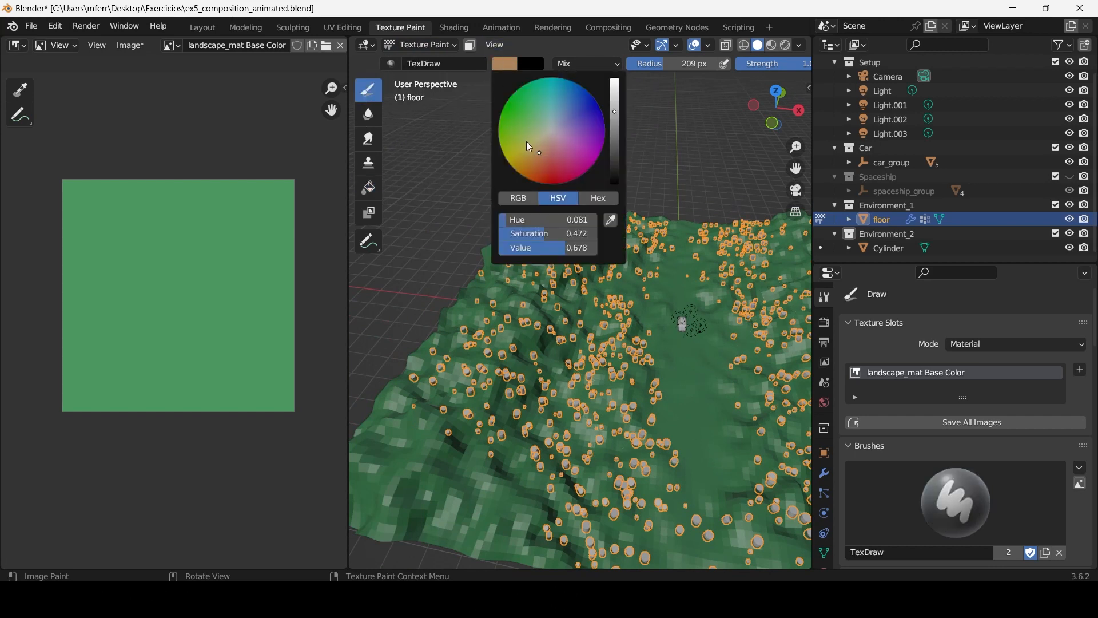
{"action": "left_click", "coordinate": [613, 119]}
Try painting the terrain around the car with a 164 px brush radius and undo the stroke.
{"action": "scroll", "coordinate": [669, 251], "scroll_direction": "down", "scroll_amount": 3}
{"action": "middle_click_drag", "start_coordinate": [715, 246], "coordinate": [646, 281]}
{"action": "middle_click_drag", "start_coordinate": [749, 269], "coordinate": [676, 257], "text": "shift"}
{"action": "key", "text": "f"}
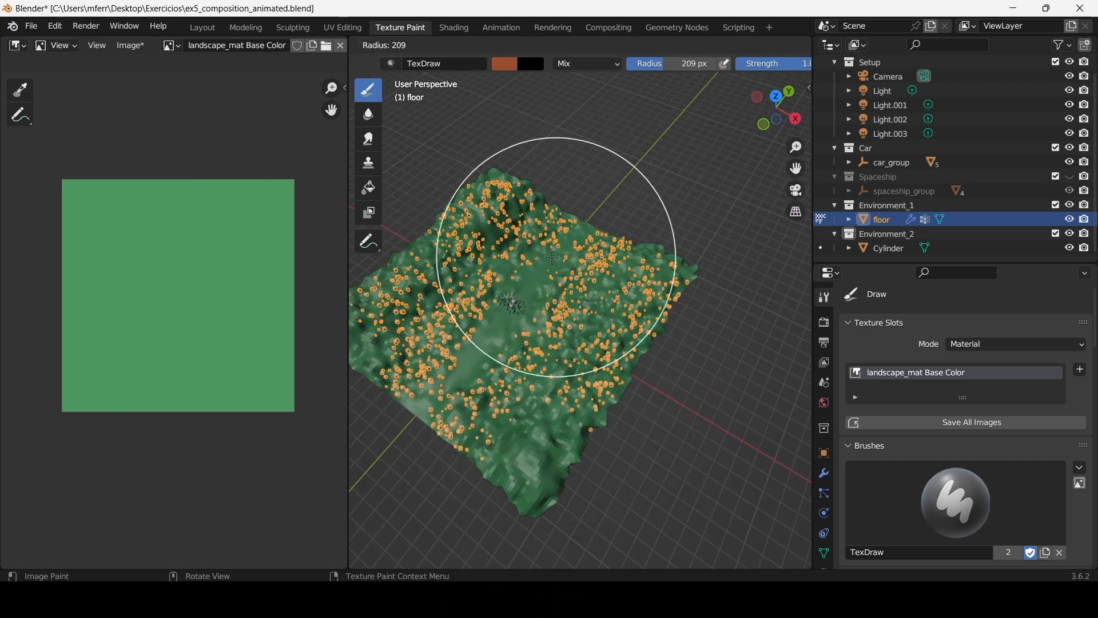
{"action": "left_click", "coordinate": [540, 262]}
{"action": "left_click_drag", "start_coordinate": [572, 248], "coordinate": [531, 309]}
{"action": "scroll", "coordinate": [553, 286], "scroll_direction": "up", "scroll_amount": 3}
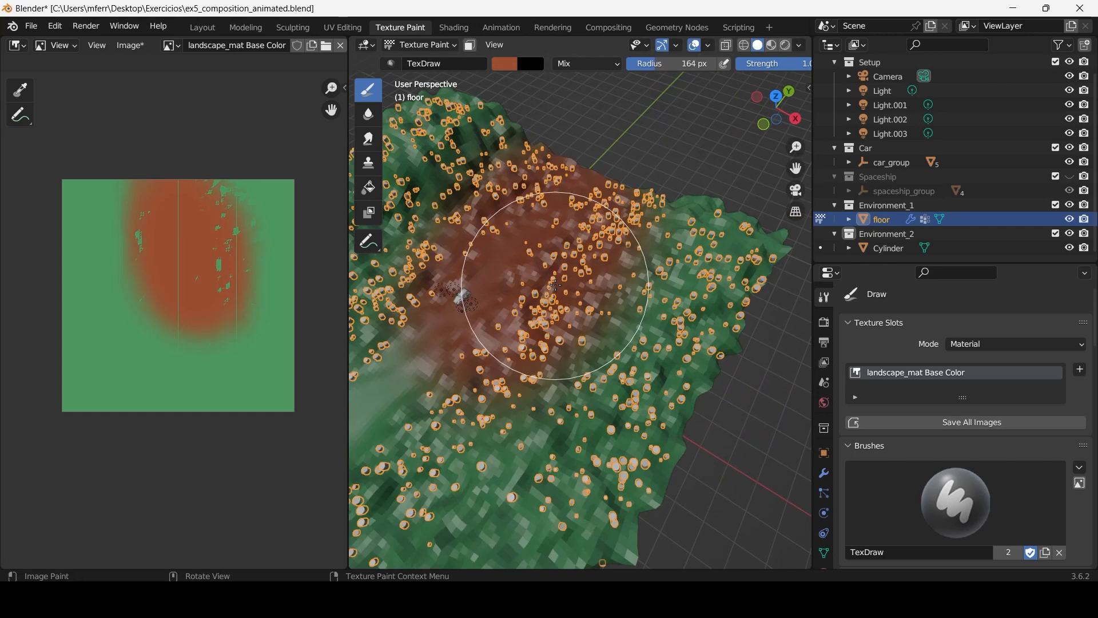
{"action": "key", "text": "ctrl+z"}
Set the brush radius to 98 px and paint a reddish-brown path over the terrain's valley in the 3D viewport.
{"action": "key", "text": "f"}
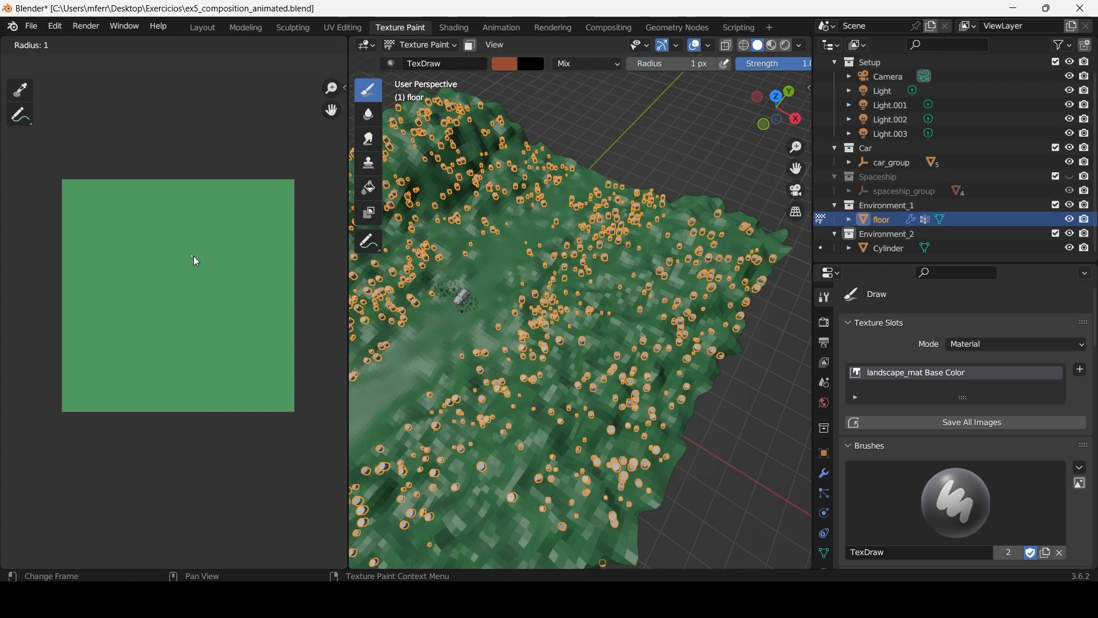
{"action": "left_click", "coordinate": [183, 238]}
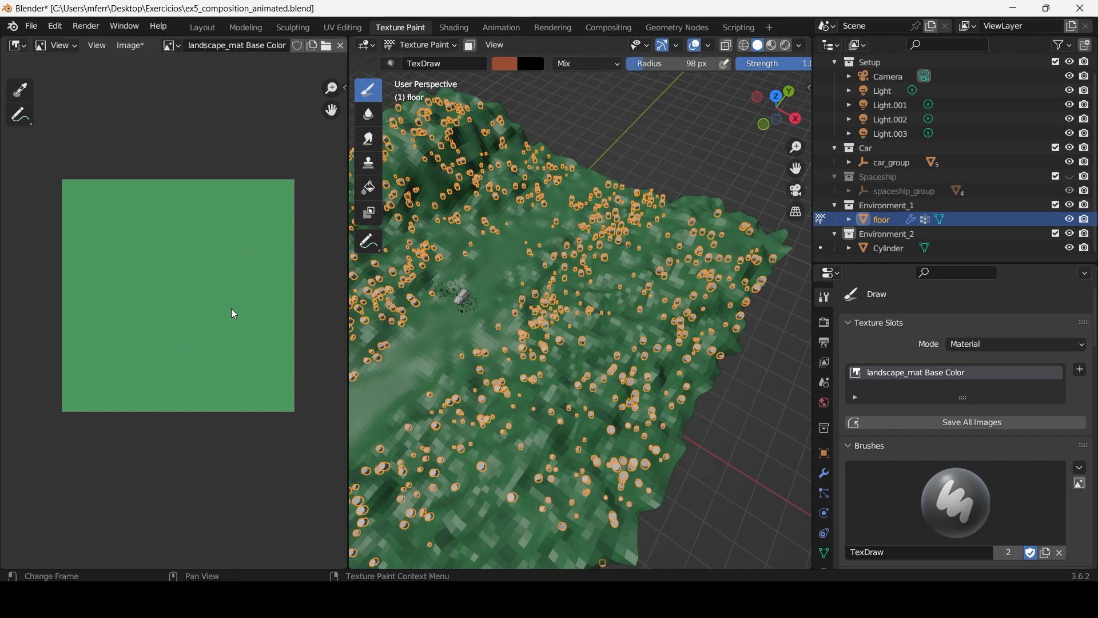
{"action": "mouse_move", "coordinate": [579, 186]}
{"action": "left_mouse_down"}
{"action": "mouse_move", "coordinate": [503, 240]}
{"action": "mouse_move", "coordinate": [426, 320]}
{"action": "left_mouse_up"}
{"action": "mouse_move", "coordinate": [494, 275]}
{"action": "middle_mouse_down"}
{"action": "mouse_move", "coordinate": [528, 267]}
{"action": "mouse_move", "coordinate": [569, 197]}
{"action": "middle_mouse_up"}
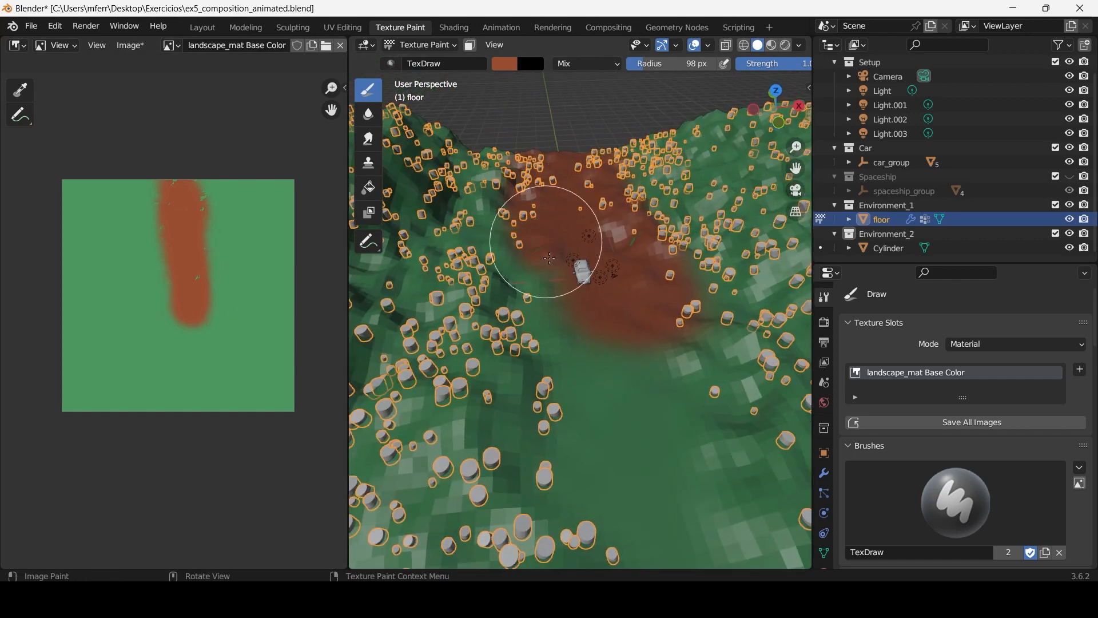
{"action": "left_click_drag", "start_coordinate": [549, 259], "coordinate": [558, 303]}
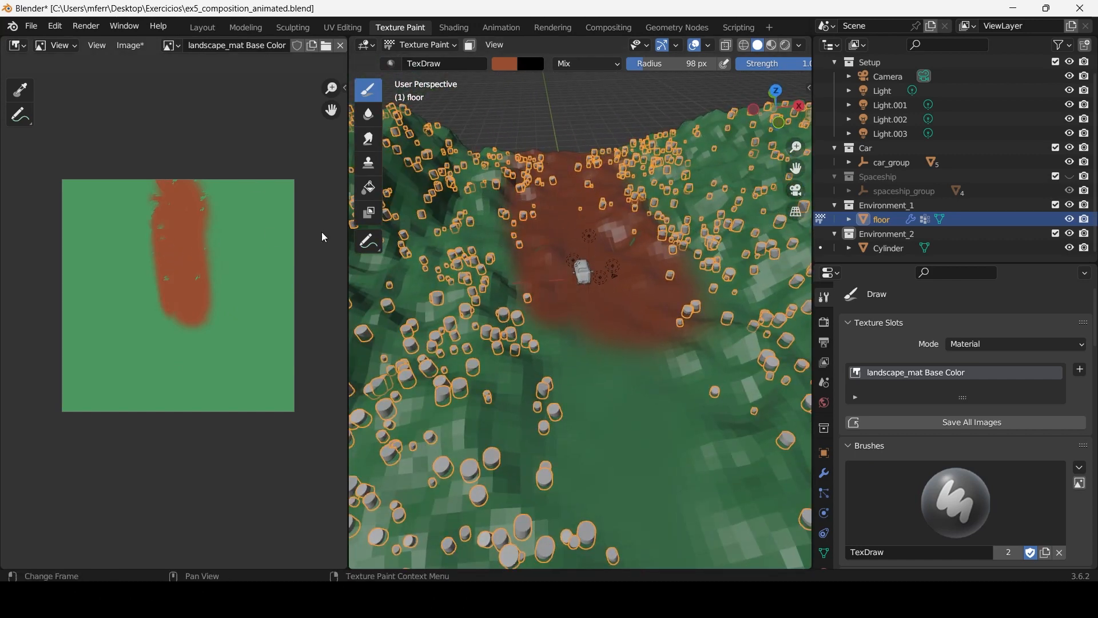
Switch the image editor to Paint mode and undo the path strokes so the base colour image is plain green.
{"action": "left_click", "coordinate": [56, 45]}
{"action": "left_click", "coordinate": [55, 74]}
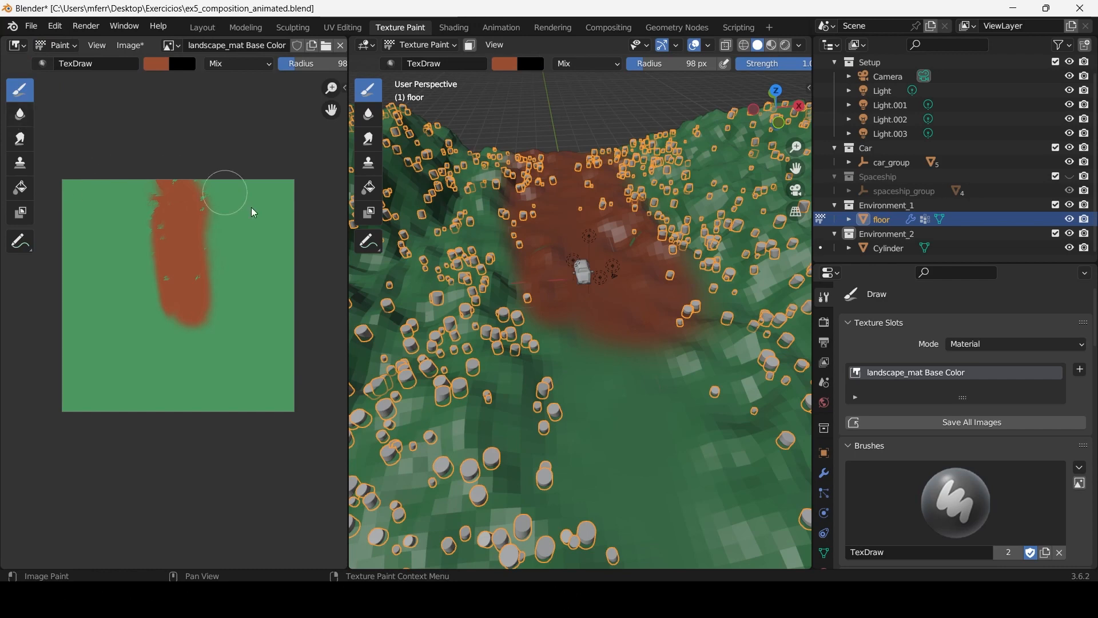
{"action": "middle_click_drag", "start_coordinate": [563, 266], "coordinate": [559, 286]}
{"action": "key", "text": "ctrl+z"}
{"action": "key", "text": "ctrl+z"}
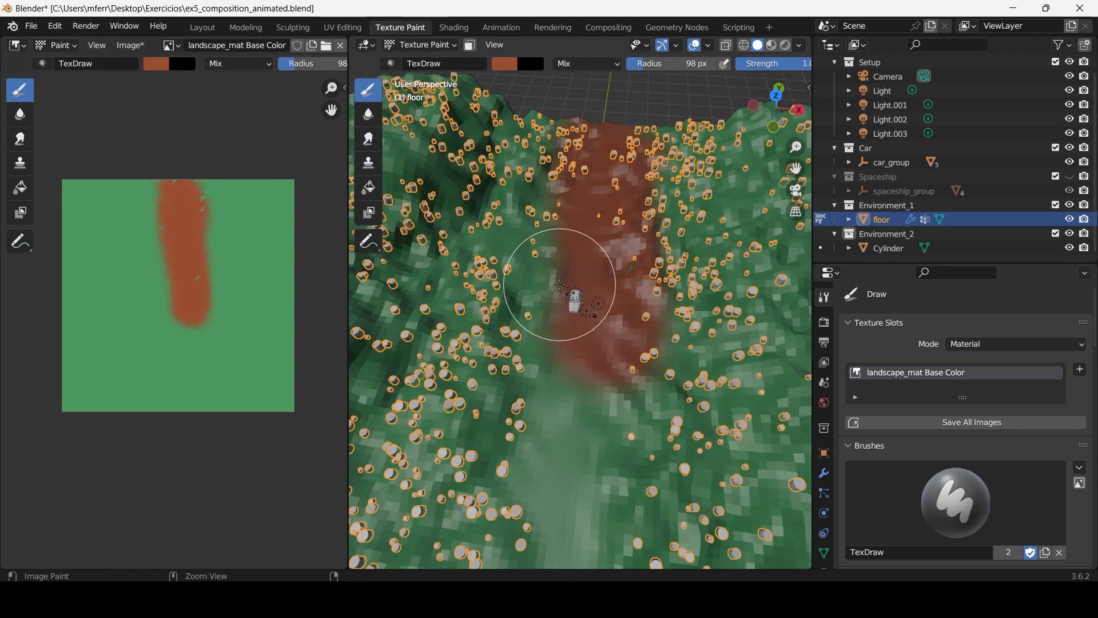
{"action": "mouse_move", "coordinate": [175, 198]}
{"action": "left_mouse_down"}
{"action": "mouse_move", "coordinate": [189, 233]}
{"action": "mouse_move", "coordinate": [186, 317]}
{"action": "mouse_move", "coordinate": [184, 191]}
{"action": "mouse_move", "coordinate": [184, 420]}
{"action": "left_mouse_up"}
{"action": "key", "text": "ctrl+z"}
{"action": "key", "text": "ctrl+z"}
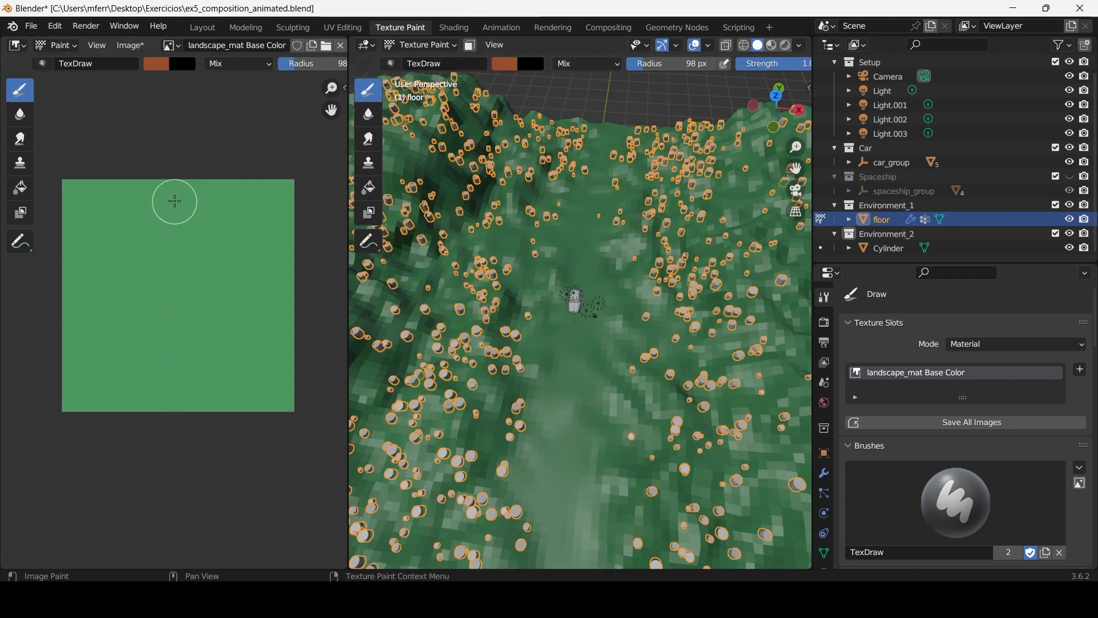
Paint a straight vertical reddish-brown strip down the middle of the base colour image, undoing and repainting the crooked attempt.
{"action": "left_click_drag", "start_coordinate": [171, 192], "coordinate": [173, 346]}
{"action": "left_click_drag", "start_coordinate": [175, 410], "coordinate": [175, 410]}
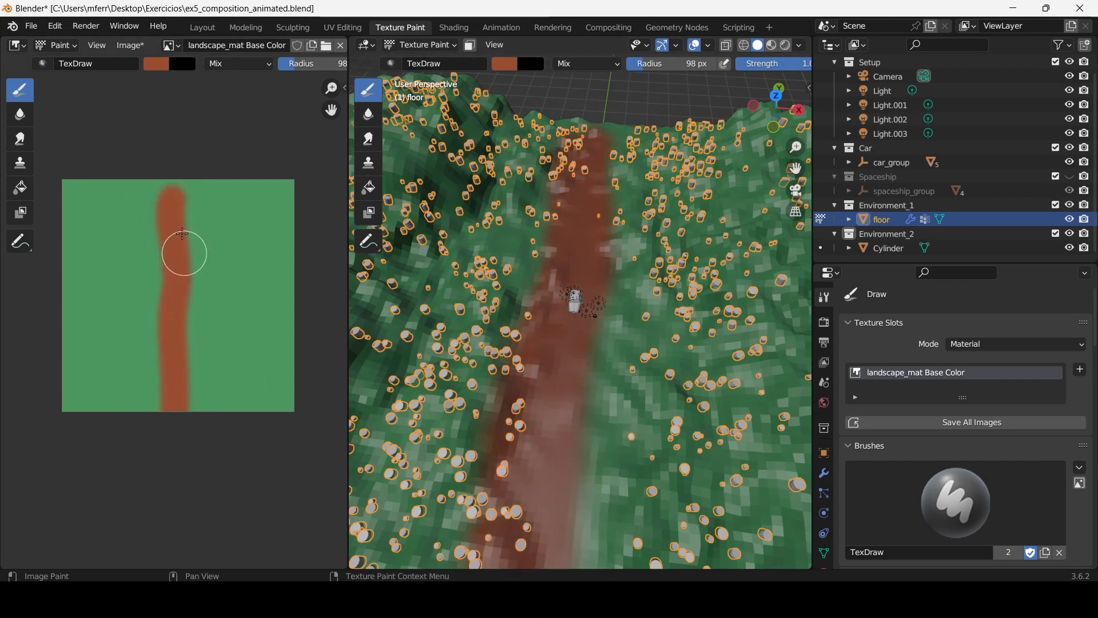
{"action": "left_click_drag", "start_coordinate": [176, 184], "coordinate": [178, 329]}
{"action": "key", "text": "ctrl+z"}
{"action": "left_click_drag", "start_coordinate": [178, 385], "coordinate": [179, 401]}
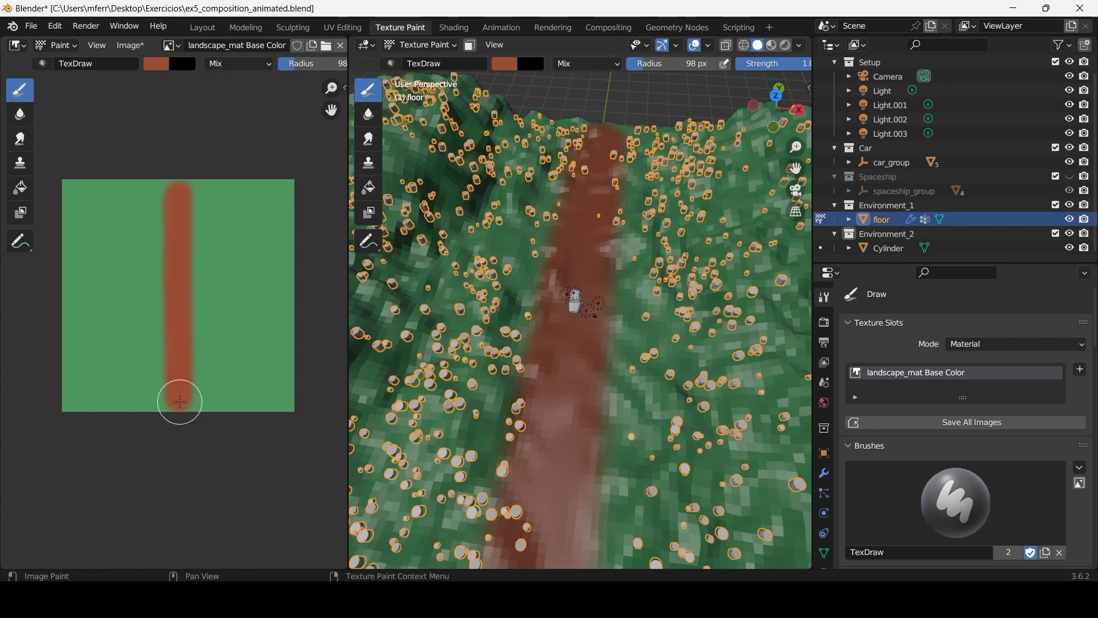
{"action": "scroll", "coordinate": [633, 326], "scroll_direction": "down", "scroll_amount": 1}
{"action": "middle_click_drag", "start_coordinate": [633, 326], "coordinate": [644, 267]}
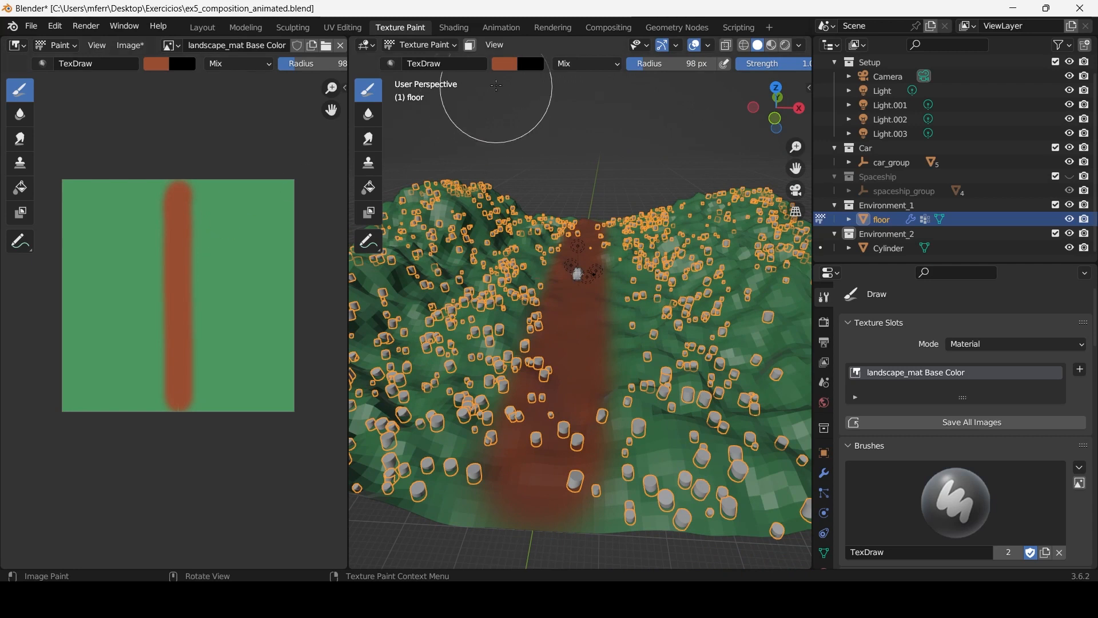
Brighten the brush colour to a light orange and undo the test dab on the strip.
{"action": "left_click", "coordinate": [156, 64]}
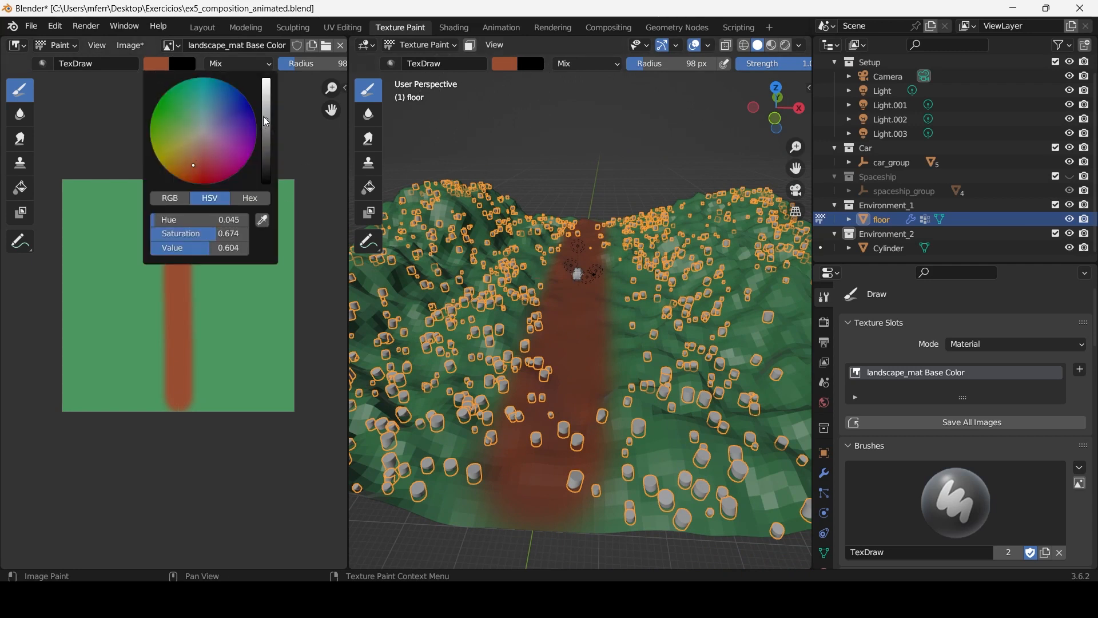
{"action": "left_click_drag", "start_coordinate": [266, 122], "coordinate": [266, 86]}
{"action": "scroll", "coordinate": [189, 321], "scroll_direction": "up", "scroll_amount": 2}
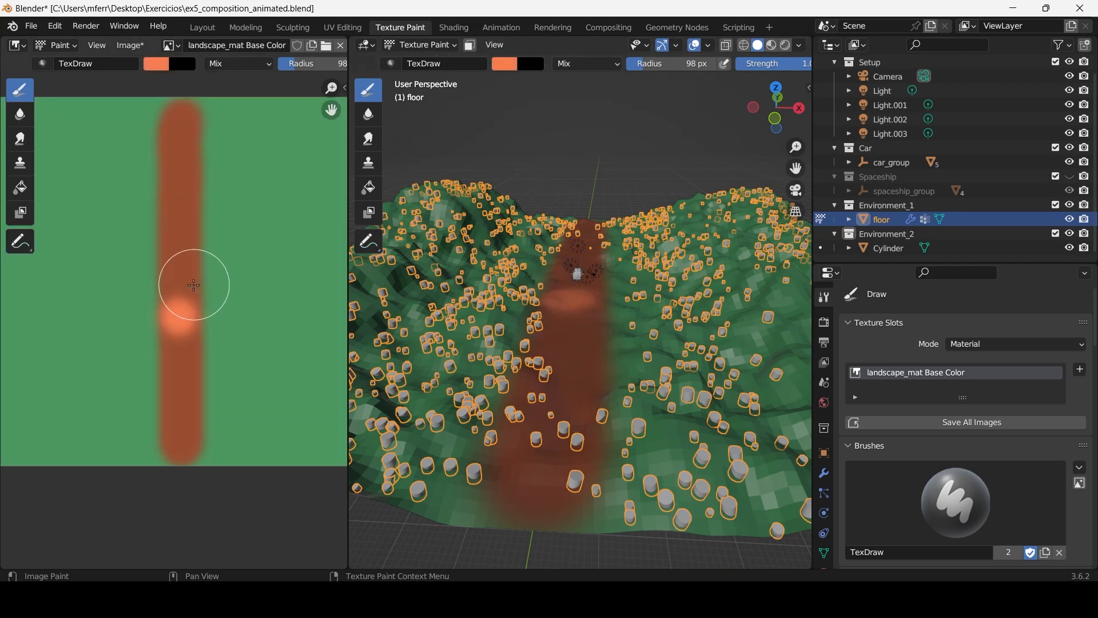
{"action": "key", "text": "ctrl+z"}
Set the brush radius to 49 px and paint a narrower light orange line along the centre of the reddish-brown strip.
{"action": "key", "text": "f"}
{"action": "left_click", "coordinate": [165, 280]}
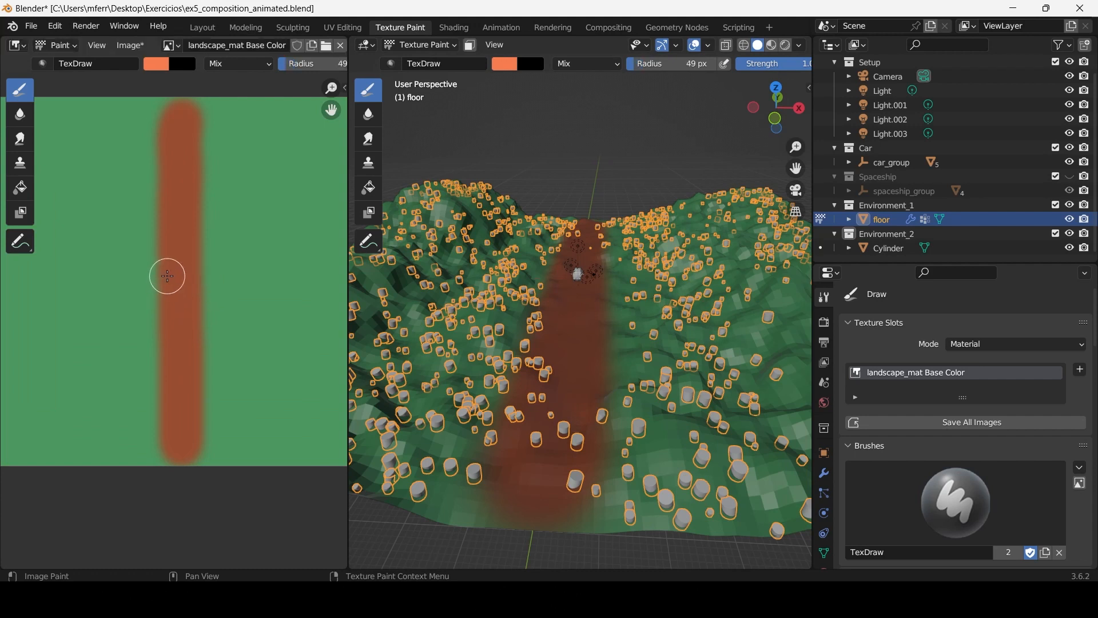
{"action": "mouse_move", "coordinate": [184, 134]}
{"action": "left_mouse_down"}
{"action": "mouse_move", "coordinate": [183, 320]}
{"action": "mouse_move", "coordinate": [179, 209]}
{"action": "mouse_move", "coordinate": [180, 307]}
{"action": "left_mouse_up"}
{"action": "key", "text": "ctrl+z"}
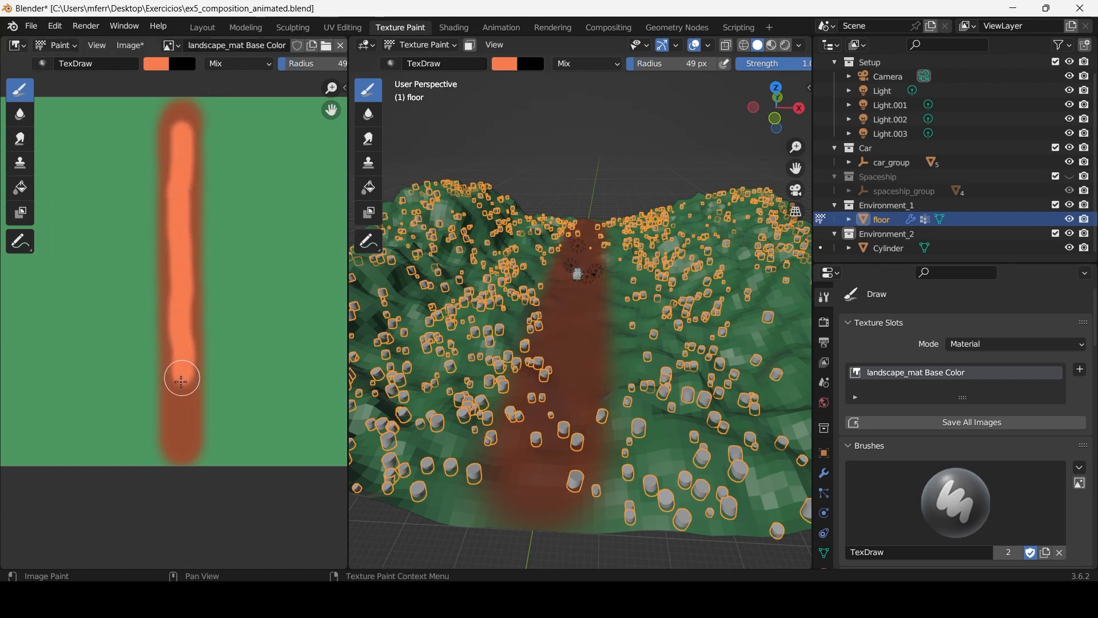
{"action": "left_click_drag", "start_coordinate": [181, 439], "coordinate": [181, 441]}
{"action": "scroll", "coordinate": [196, 341], "scroll_direction": "down", "scroll_amount": 4}
{"action": "middle_click_drag", "start_coordinate": [196, 341], "coordinate": [209, 365]}
{"action": "scroll", "coordinate": [132, 140], "scroll_direction": "up", "scroll_amount": 2}
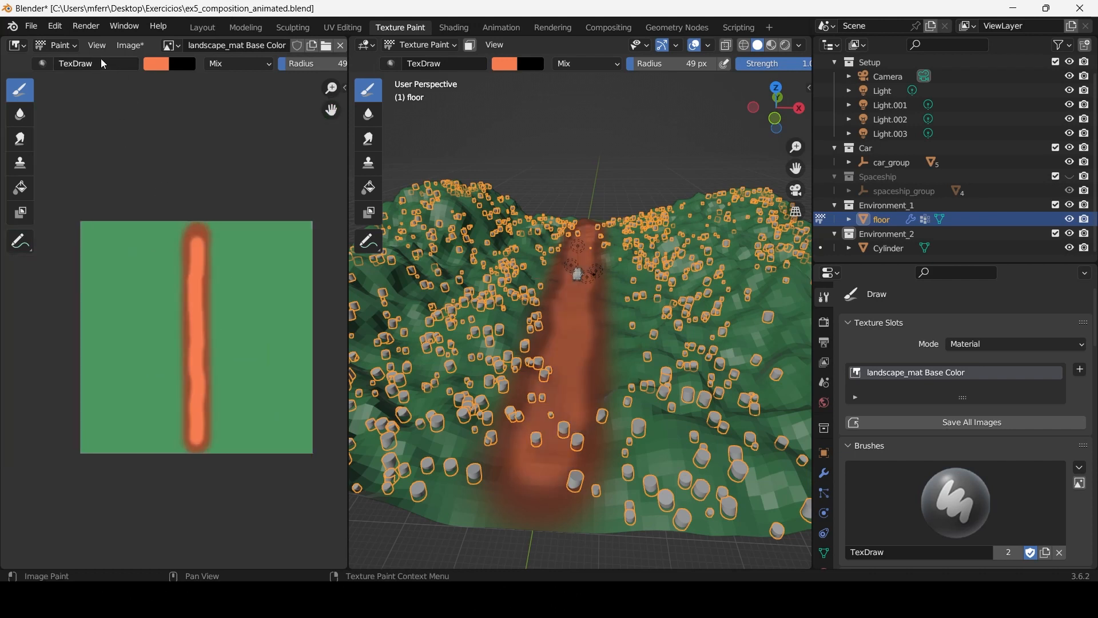
Set the brush colour to light green and its radius to 176 px.
{"action": "left_click", "coordinate": [154, 64]}
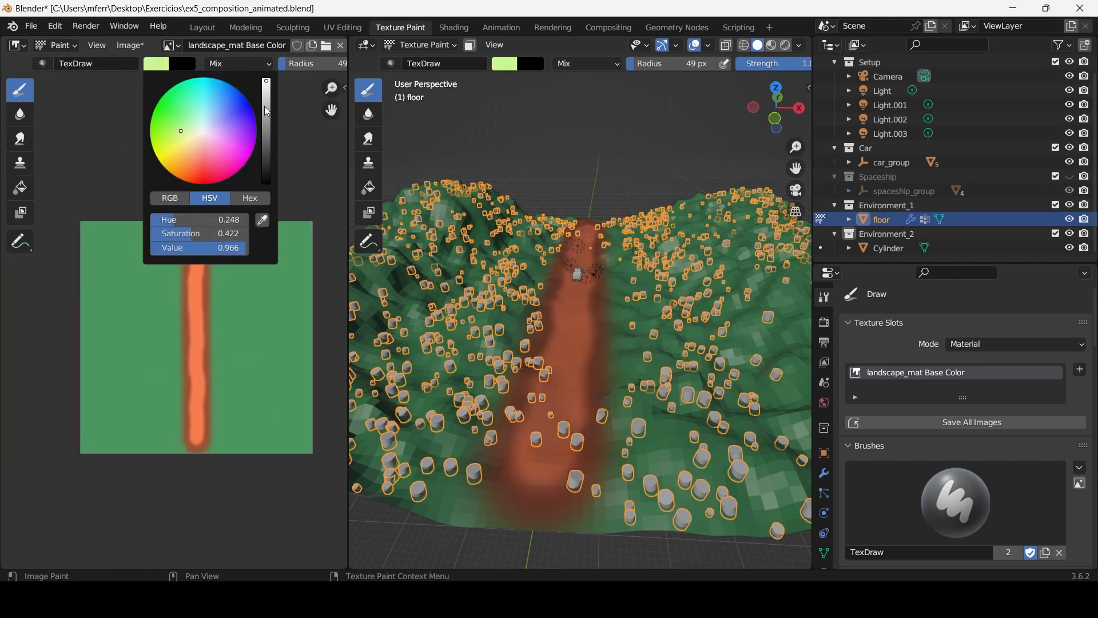
{"action": "key", "text": "f"}
{"action": "left_click", "coordinate": [176, 278]}
Paint light green patches in the four corners of the base colour image and a smaller one midway along its right side.
{"action": "left_click", "coordinate": [124, 246]}
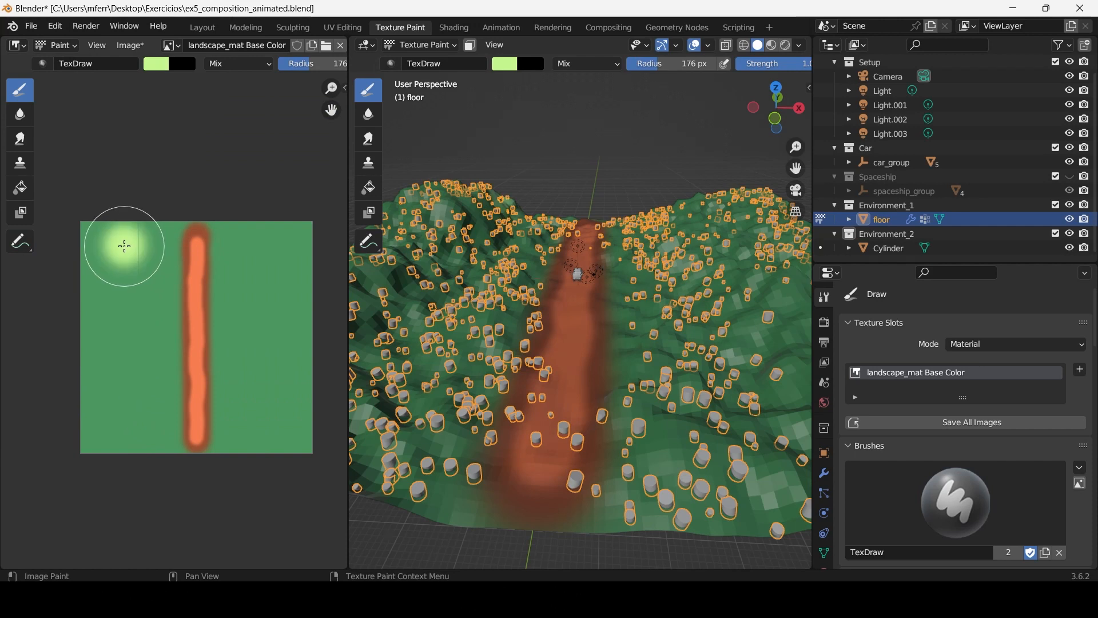
{"action": "mouse_move", "coordinate": [124, 246]}
{"action": "left_mouse_down"}
{"action": "mouse_move", "coordinate": [103, 248]}
{"action": "mouse_move", "coordinate": [117, 282]}
{"action": "left_mouse_up"}
{"action": "left_click_drag", "start_coordinate": [91, 407], "coordinate": [118, 416]}
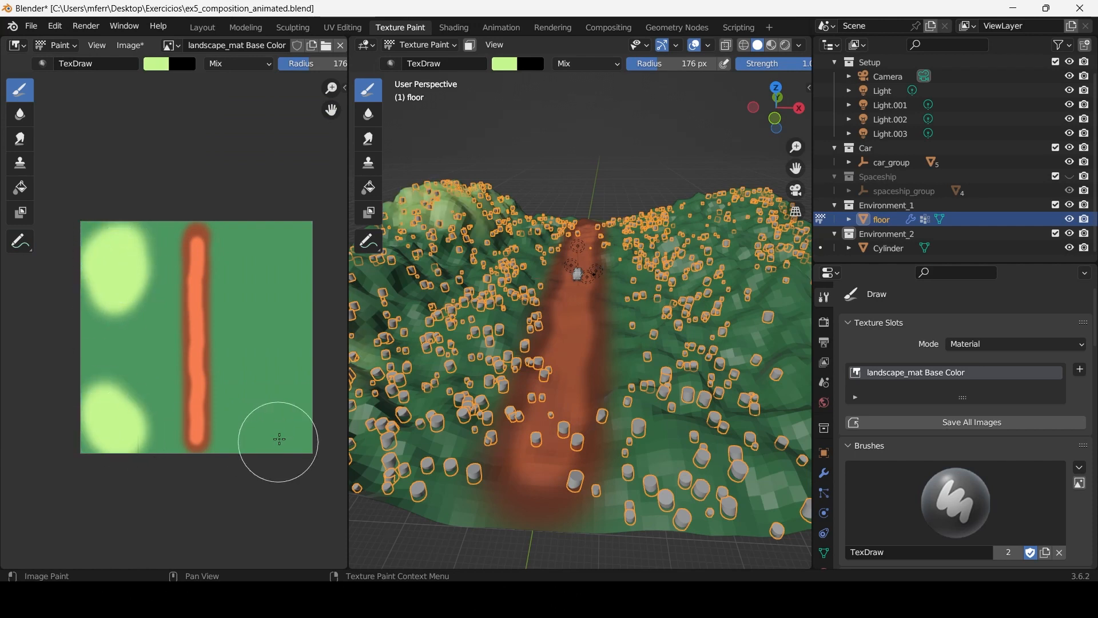
{"action": "left_click_drag", "start_coordinate": [280, 439], "coordinate": [307, 393]}
{"action": "mouse_move", "coordinate": [274, 252]}
{"action": "left_mouse_down"}
{"action": "mouse_move", "coordinate": [265, 235]}
{"action": "mouse_move", "coordinate": [273, 271]}
{"action": "mouse_move", "coordinate": [269, 260]}
{"action": "left_mouse_up"}
{"action": "left_click_drag", "start_coordinate": [258, 326], "coordinate": [261, 338]}
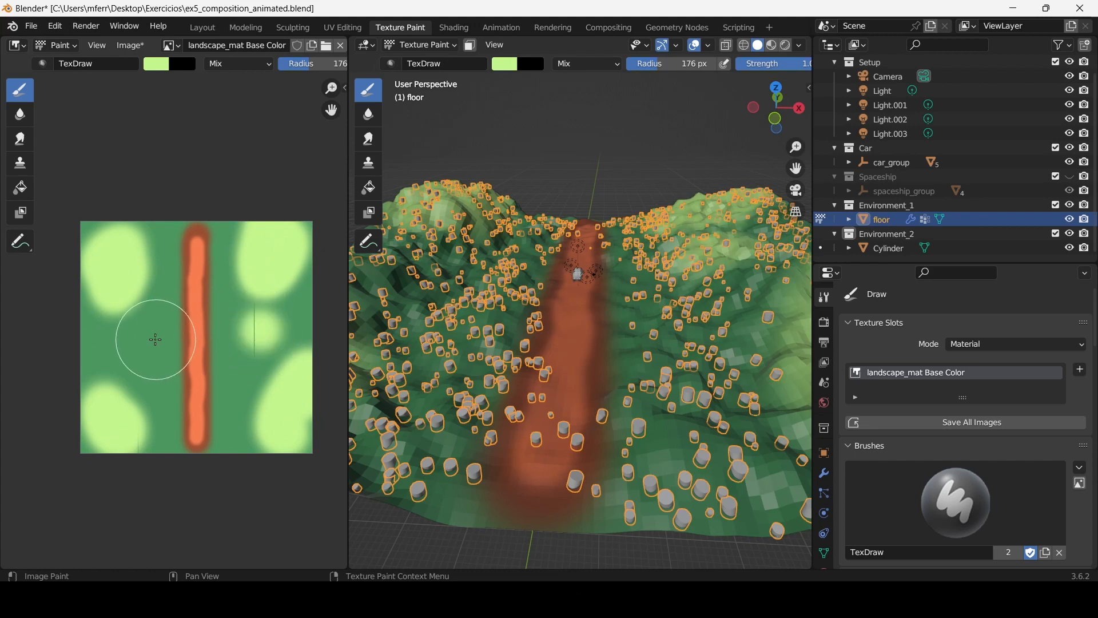
Paint a light green patch midway along the image's left side, and add pale mint highlights inside the green patches with a 141 px brush.
{"action": "mouse_move", "coordinate": [155, 339]}
{"action": "left_mouse_down"}
{"action": "mouse_move", "coordinate": [139, 363]}
{"action": "mouse_move", "coordinate": [131, 357]}
{"action": "left_mouse_up"}
{"action": "left_click", "coordinate": [158, 65]}
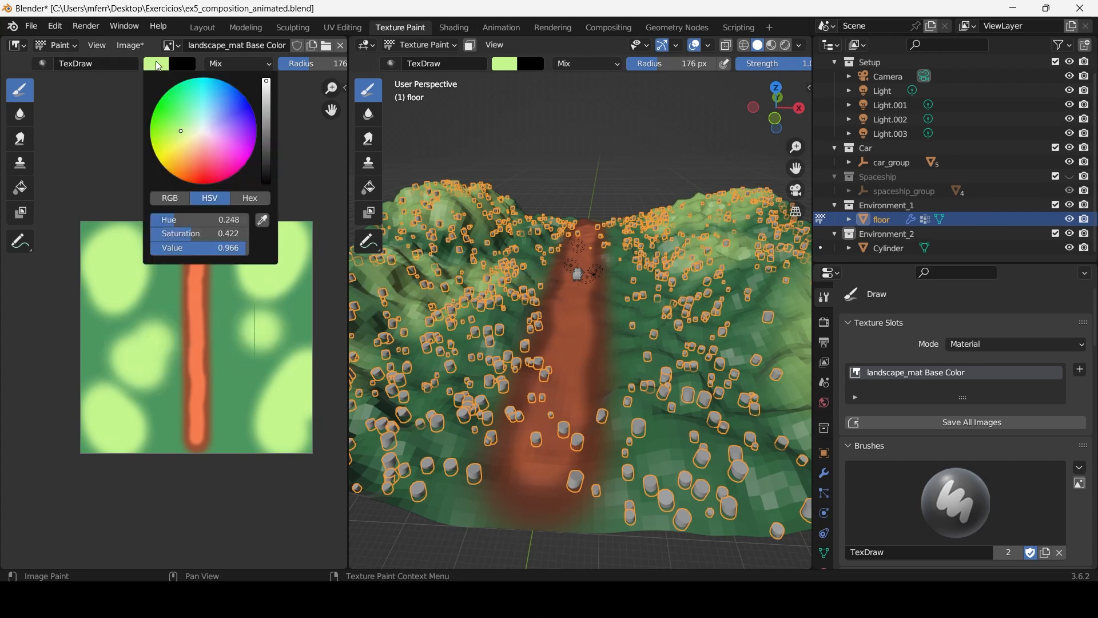
{"action": "key", "text": "f"}
{"action": "left_click", "coordinate": [105, 269]}
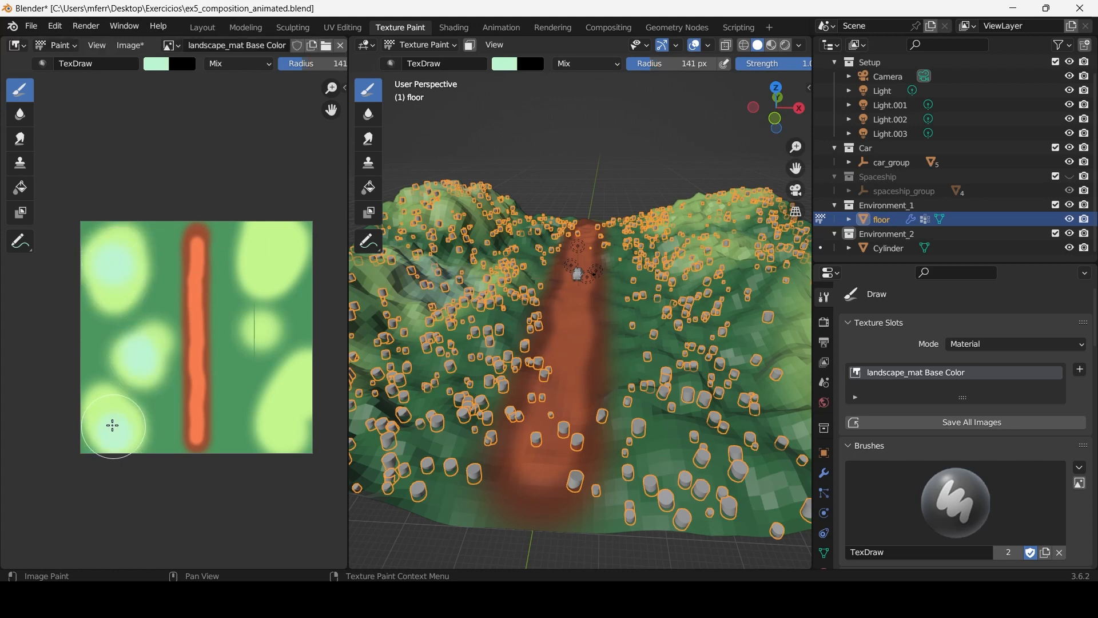
{"action": "left_click_drag", "start_coordinate": [153, 294], "coordinate": [143, 291]}
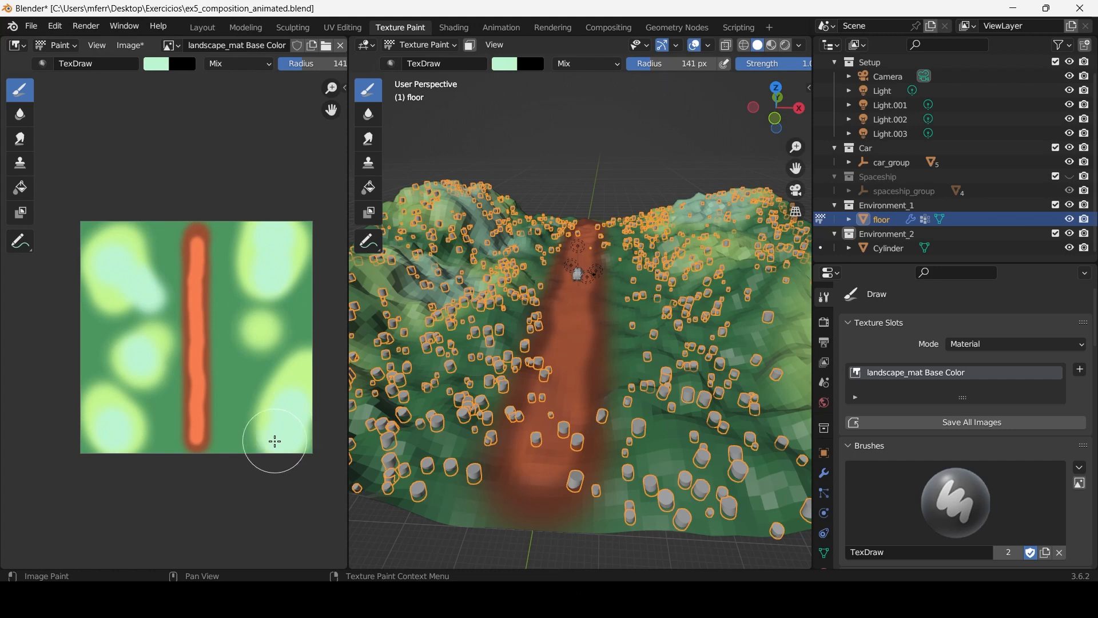
Blend the green patches and the path in the base colour image using the Smear tool with a 435 px radius.
{"action": "left_click", "coordinate": [20, 146]}
{"action": "mouse_move", "coordinate": [147, 247]}
{"action": "left_mouse_down"}
{"action": "mouse_move", "coordinate": [155, 243]}
{"action": "mouse_move", "coordinate": [132, 369]}
{"action": "mouse_move", "coordinate": [135, 431]}
{"action": "mouse_move", "coordinate": [118, 431]}
{"action": "mouse_move", "coordinate": [166, 446]}
{"action": "mouse_move", "coordinate": [195, 413]}
{"action": "mouse_move", "coordinate": [201, 226]}
{"action": "mouse_move", "coordinate": [196, 254]}
{"action": "mouse_move", "coordinate": [240, 282]}
{"action": "mouse_move", "coordinate": [275, 284]}
{"action": "mouse_move", "coordinate": [308, 372]}
{"action": "mouse_move", "coordinate": [257, 431]}
{"action": "mouse_move", "coordinate": [183, 349]}
{"action": "mouse_move", "coordinate": [196, 346]}
{"action": "mouse_move", "coordinate": [184, 402]}
{"action": "mouse_move", "coordinate": [206, 337]}
{"action": "mouse_move", "coordinate": [196, 258]}
{"action": "mouse_move", "coordinate": [206, 305]}
{"action": "mouse_move", "coordinate": [196, 259]}
{"action": "mouse_move", "coordinate": [206, 270]}
{"action": "left_mouse_up"}
{"action": "key", "text": "f"}
{"action": "left_click", "coordinate": [299, 267]}
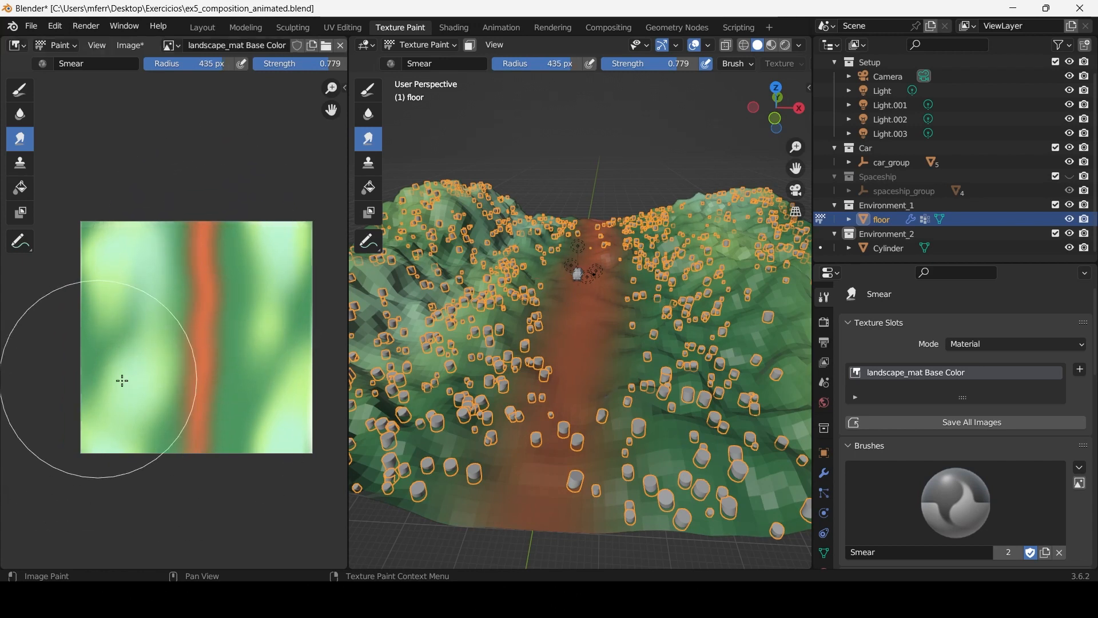
Smear the path's edges around the car on the 3D terrain with a 350 px radius, and set the radius to 394 px.
{"action": "scroll", "coordinate": [654, 180], "scroll_direction": "up", "scroll_amount": 6}
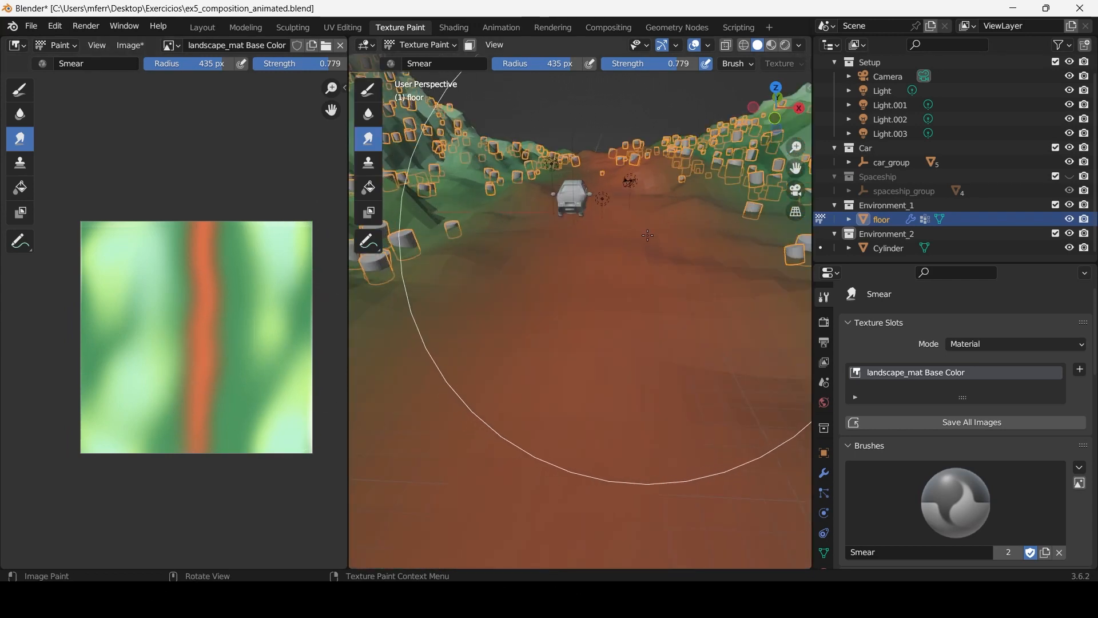
{"action": "middle_click_drag", "start_coordinate": [648, 235], "coordinate": [564, 246]}
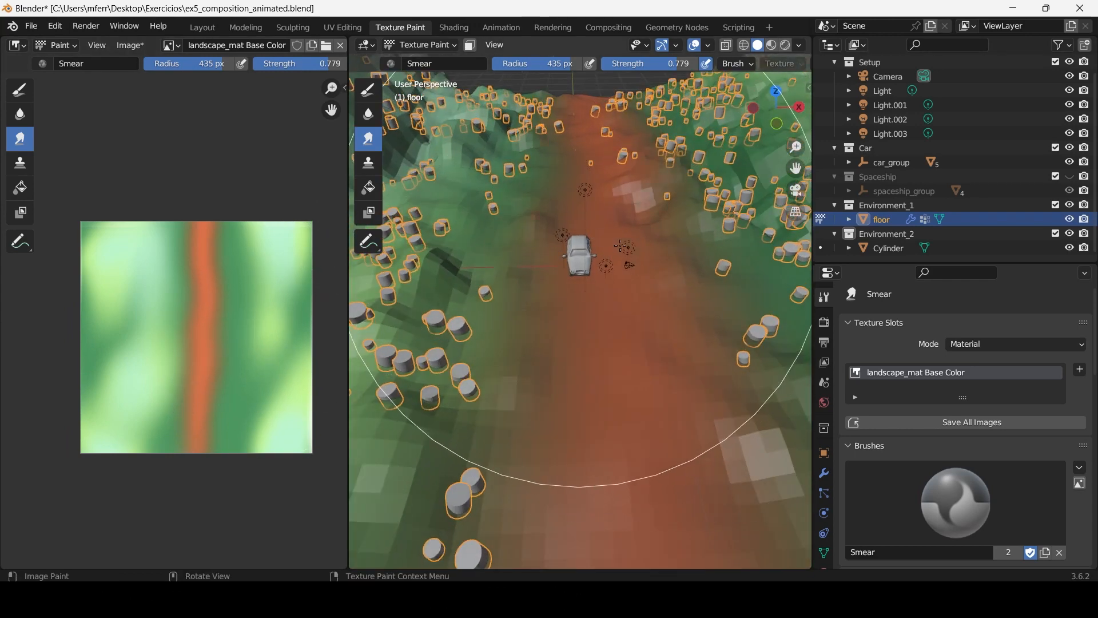
{"action": "key", "text": "f"}
{"action": "left_click", "coordinate": [553, 281]}
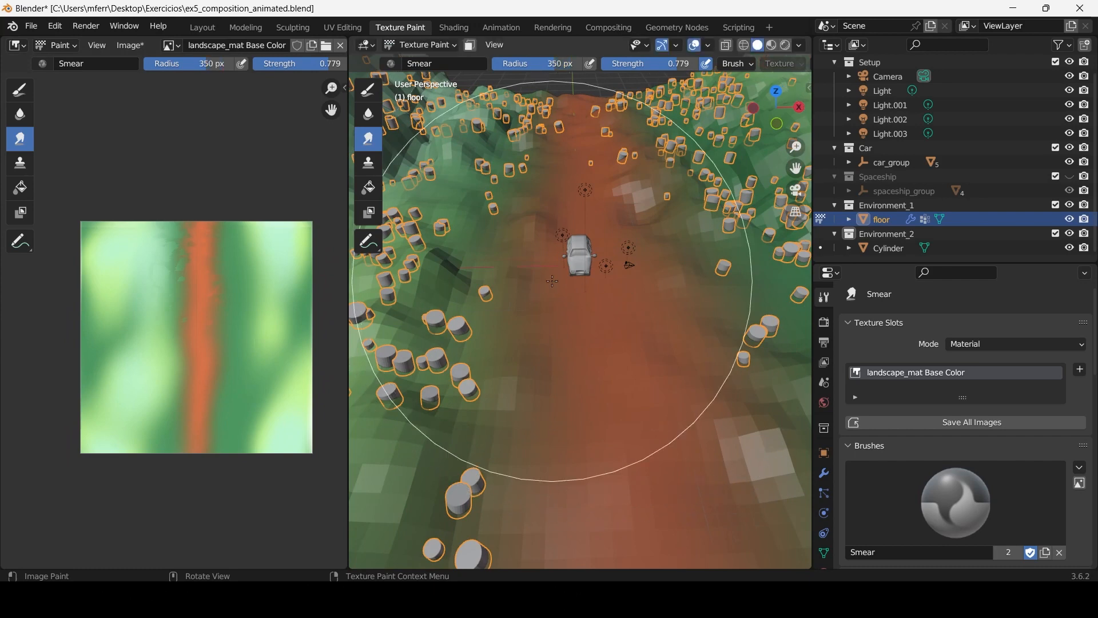
{"action": "scroll", "coordinate": [553, 281], "scroll_direction": "down", "scroll_amount": 4}
{"action": "key", "text": "f"}
{"action": "left_click", "coordinate": [585, 366]}
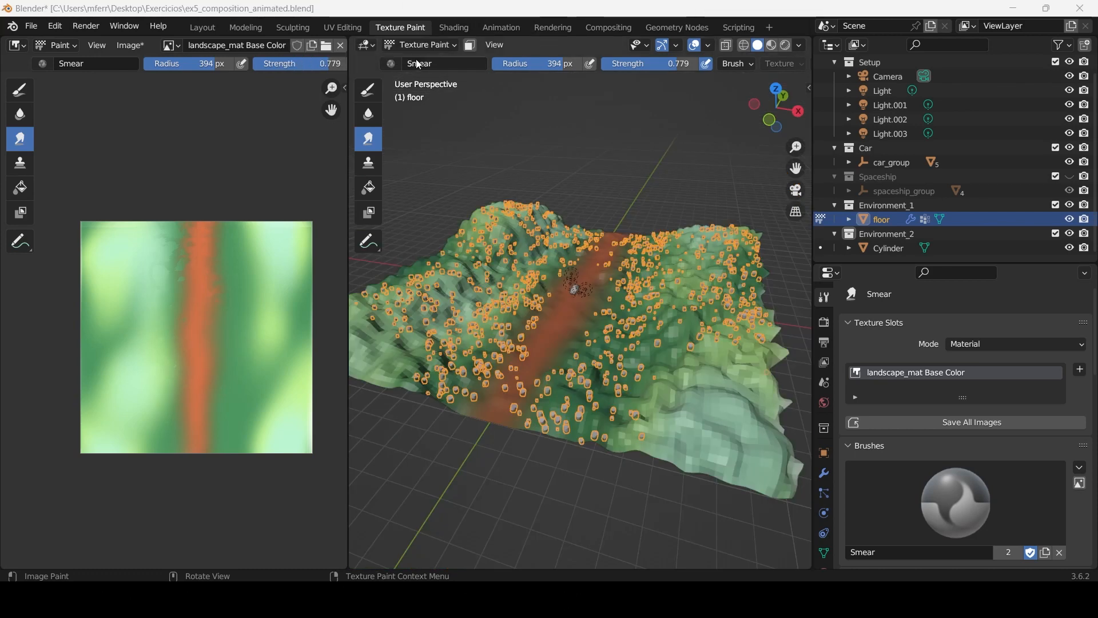
Return the floor to Object Mode and deselect it.
{"action": "left_click", "coordinate": [420, 47]}
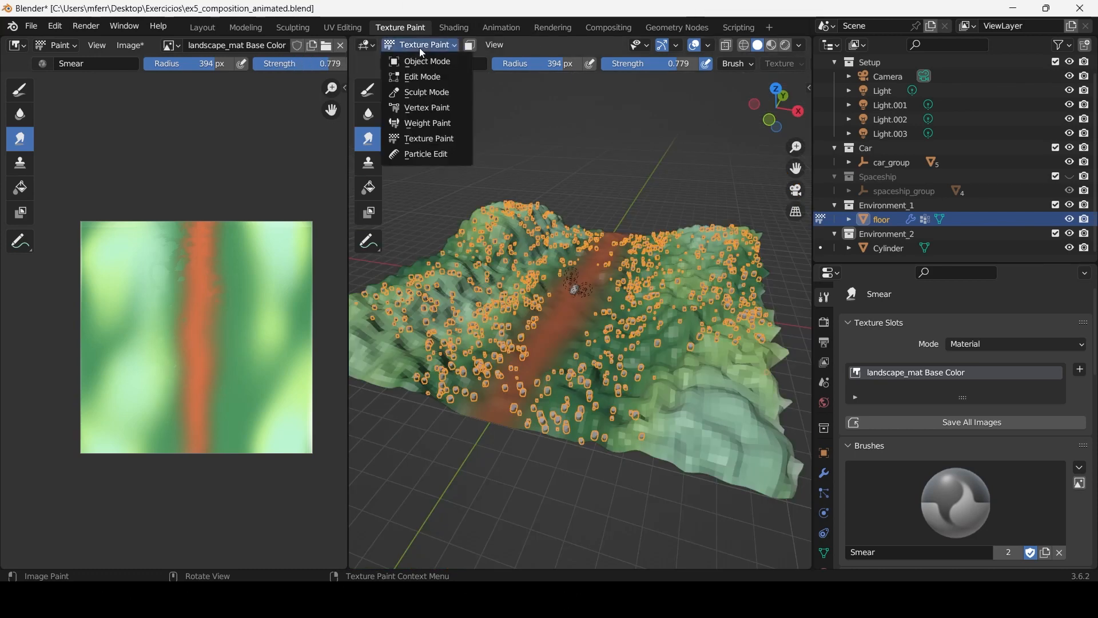
{"action": "left_click", "coordinate": [421, 61]}
{"action": "left_click", "coordinate": [696, 229]}
Smear the rough upper part of the path in the base colour image to smooth its edges.
{"action": "scroll", "coordinate": [249, 324], "scroll_direction": "up", "scroll_amount": 2}
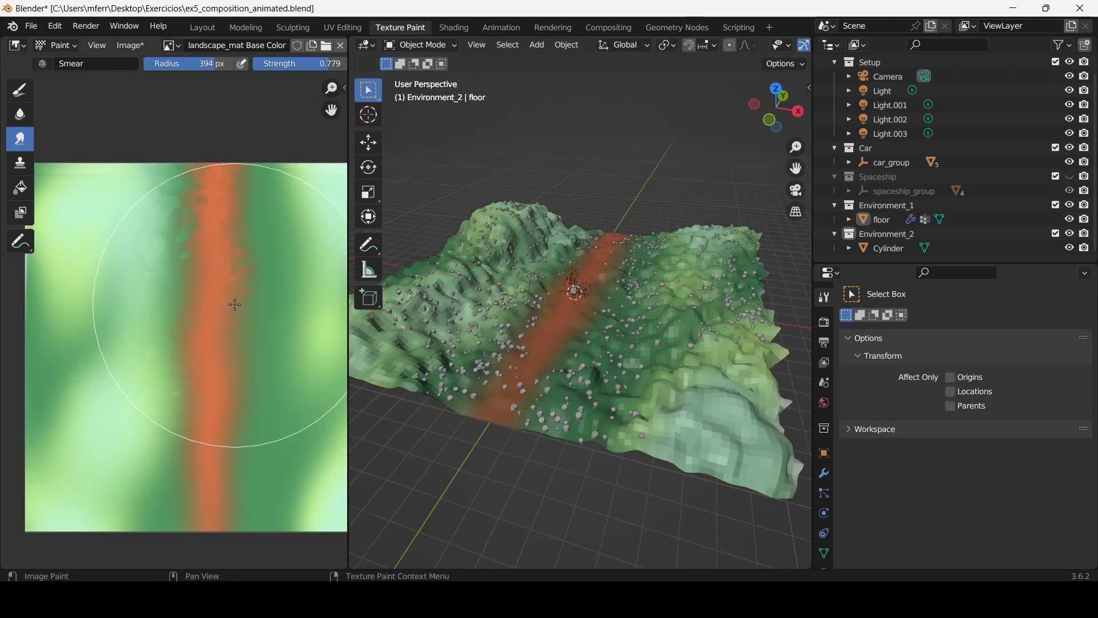
{"action": "scroll", "coordinate": [240, 283], "scroll_direction": "down", "scroll_amount": 1}
{"action": "scroll", "coordinate": [238, 278], "scroll_direction": "up", "scroll_amount": 2}
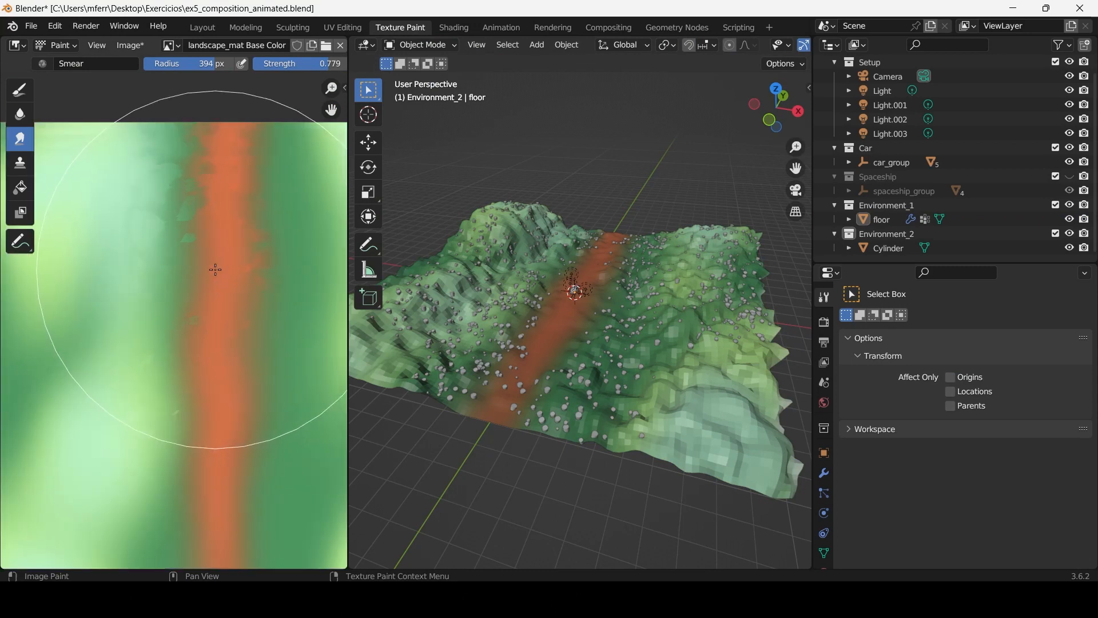
{"action": "left_click_drag", "start_coordinate": [194, 190], "coordinate": [212, 163]}
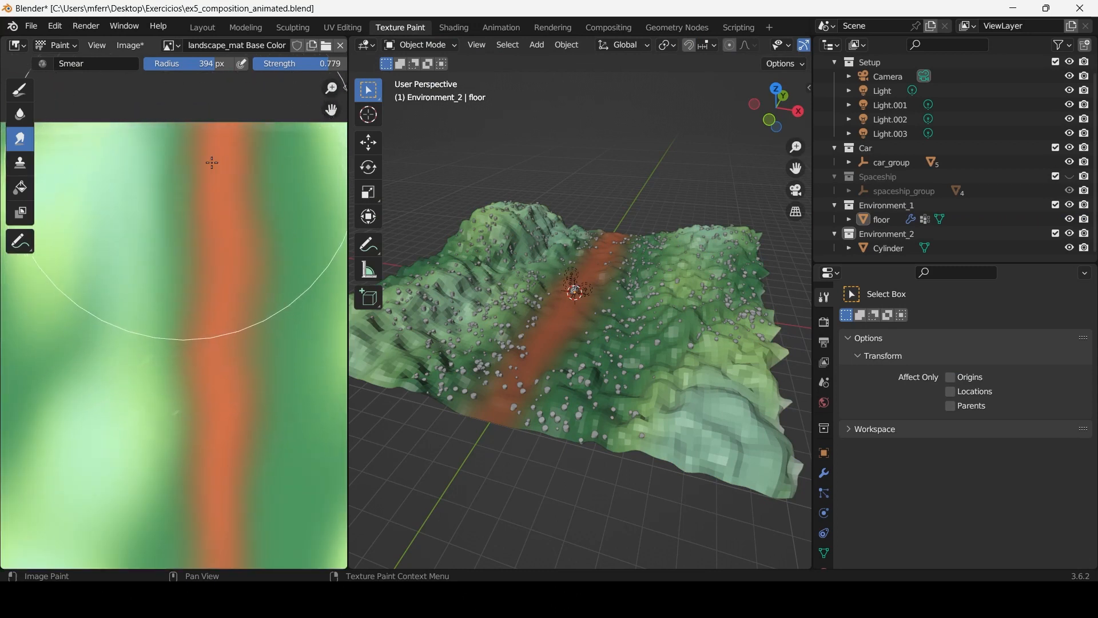
Save the painted image as landscape_mat Base Color.png in the Exercicios folder.
{"action": "left_click", "coordinate": [143, 45]}
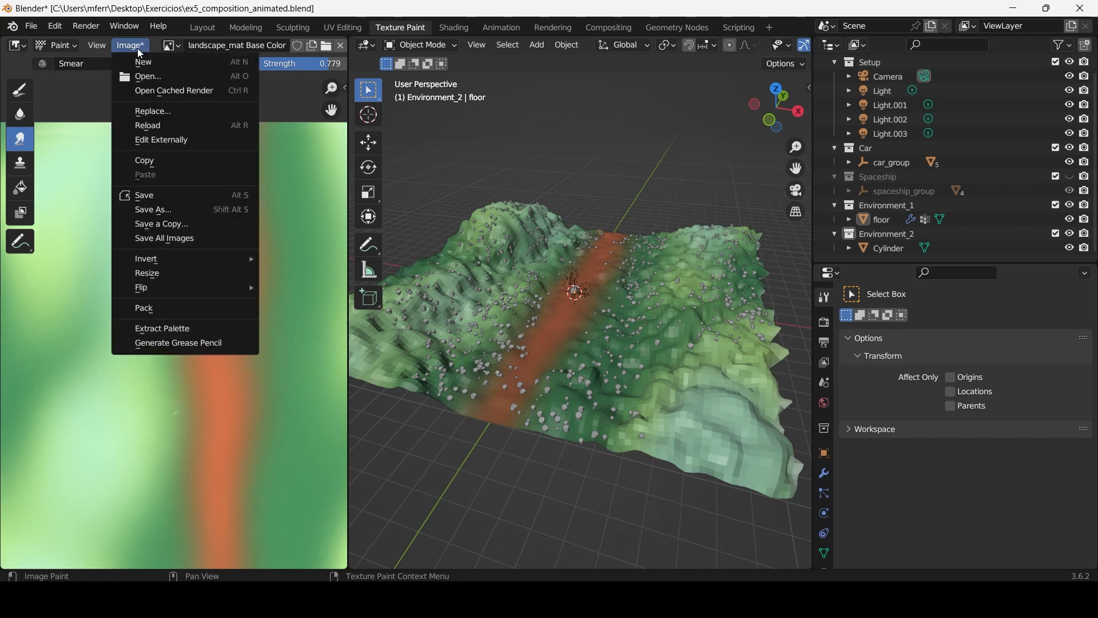
{"action": "left_click", "coordinate": [196, 214]}
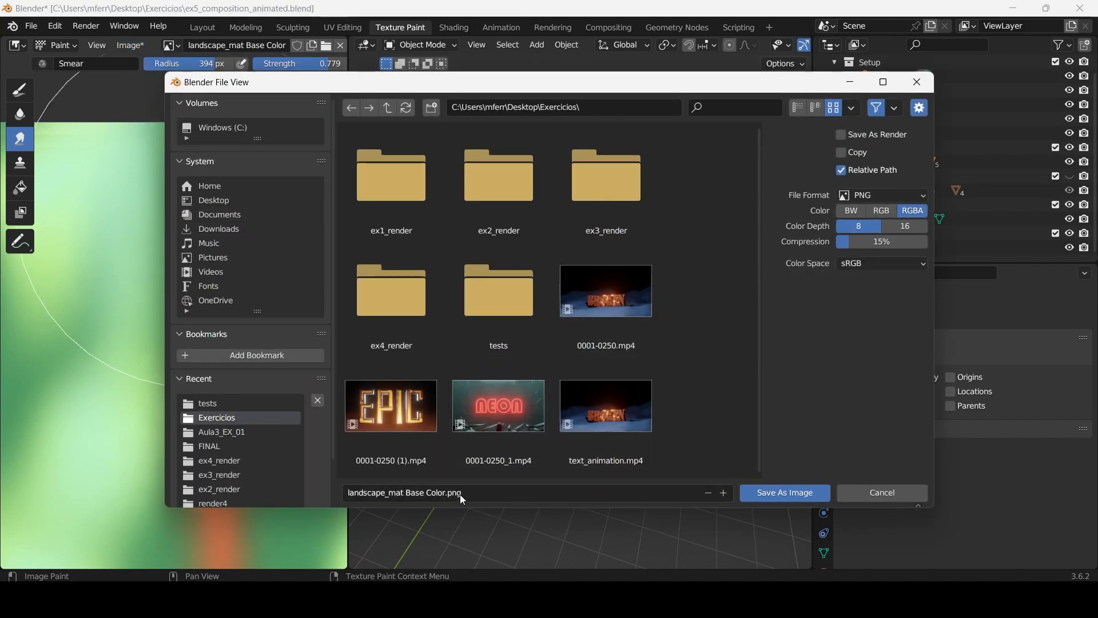
{"action": "left_click", "coordinate": [798, 493]}
Show landscape_mat's material settings and expand the image texture linked to its Base Color.
{"action": "scroll", "coordinate": [579, 383], "scroll_direction": "down", "scroll_amount": 1}
{"action": "middle_click_drag", "start_coordinate": [578, 384], "coordinate": [692, 401]}
{"action": "scroll", "coordinate": [692, 401], "scroll_direction": "up", "scroll_amount": 2}
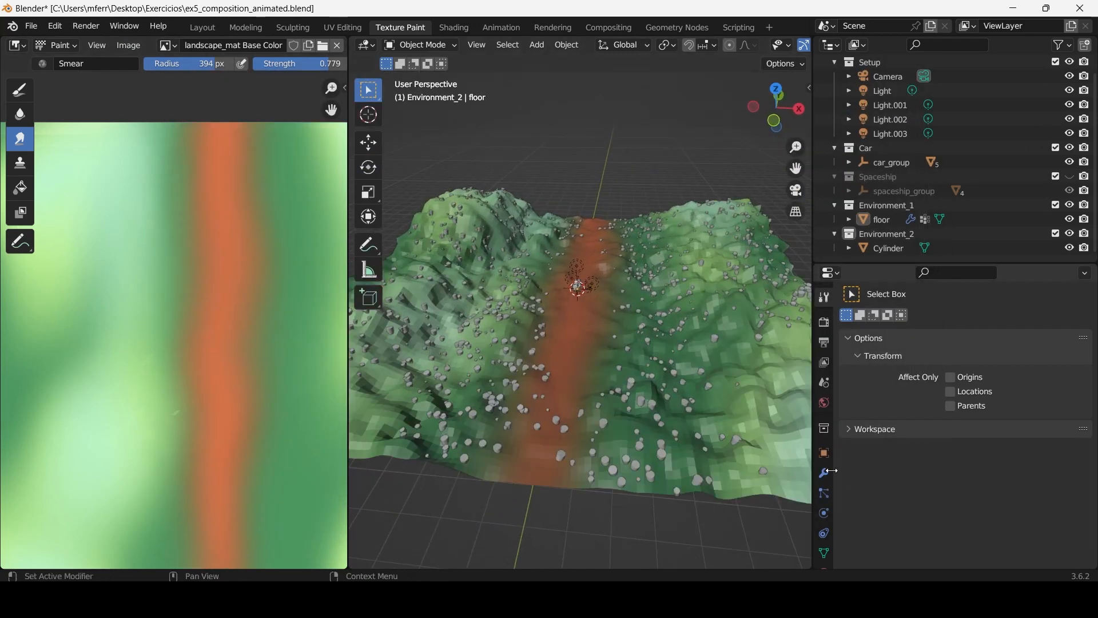
{"action": "scroll", "coordinate": [825, 475], "scroll_direction": "down", "scroll_amount": 1}
{"action": "left_click", "coordinate": [824, 527]}
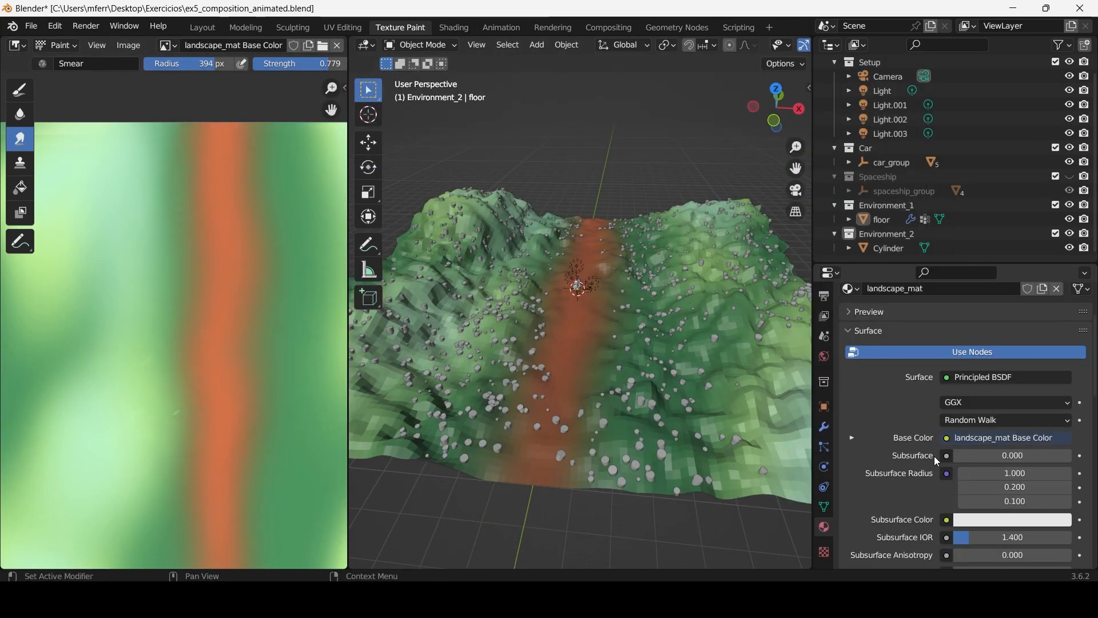
{"action": "left_click", "coordinate": [852, 437]}
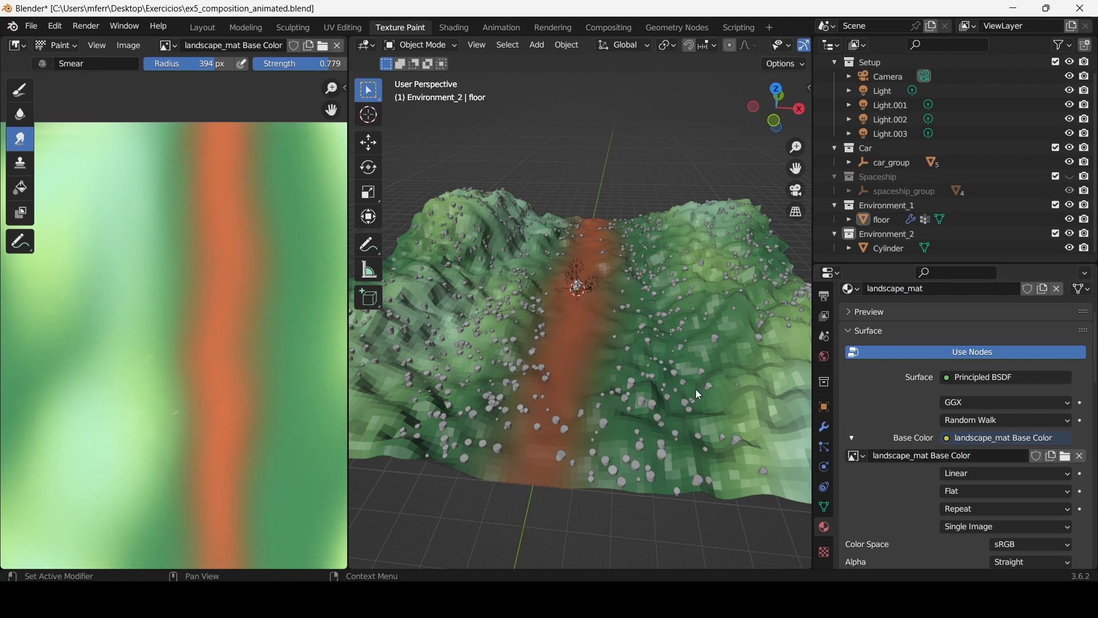
{"action": "middle_click_drag", "start_coordinate": [549, 455], "coordinate": [526, 459]}
Switch to File Explorer, locate the saved landscape_mat Base Color image in the Exercicios folder, and return to Blender.
{"action": "mouse_move", "coordinate": [373, 598]}
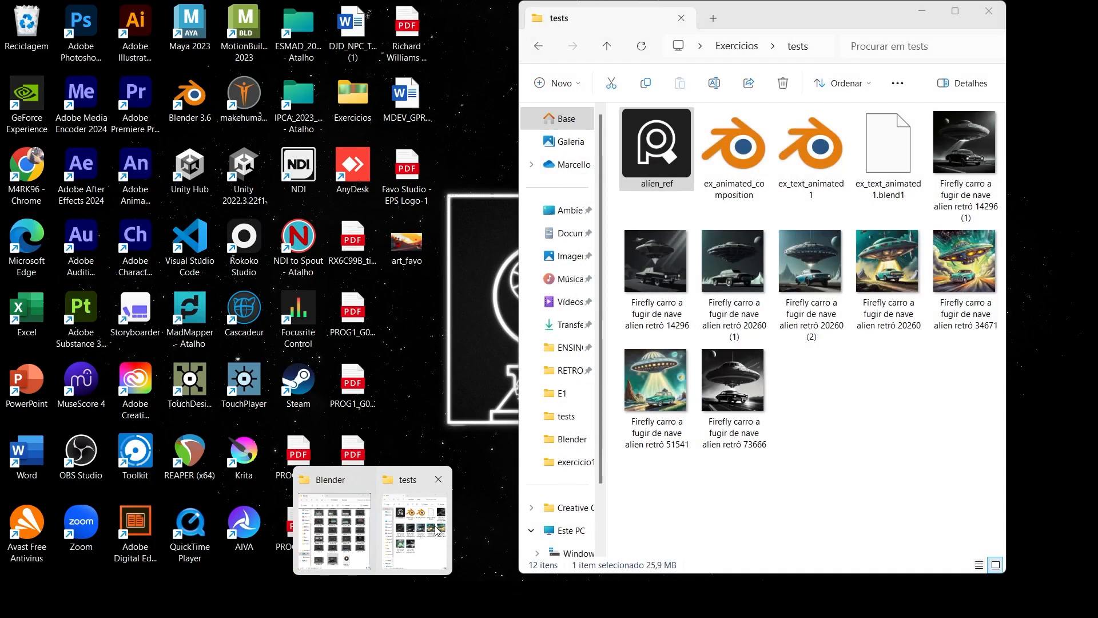
{"action": "left_click", "coordinate": [406, 543]}
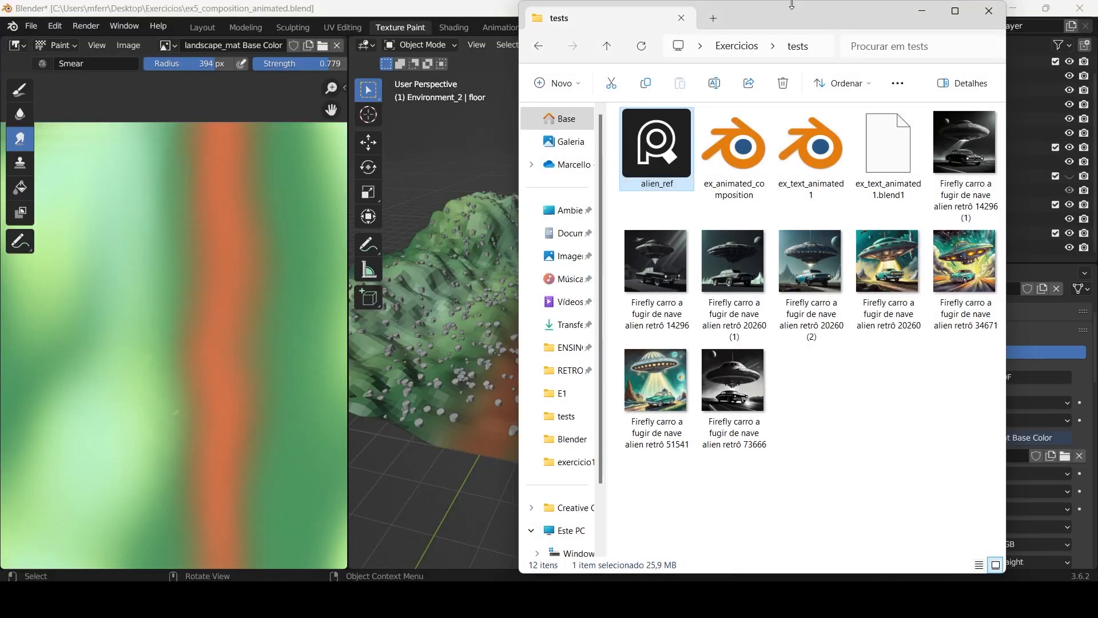
{"action": "left_click", "coordinate": [739, 37]}
{"action": "left_click", "coordinate": [764, 28]}
{"action": "left_click", "coordinate": [739, 47]}
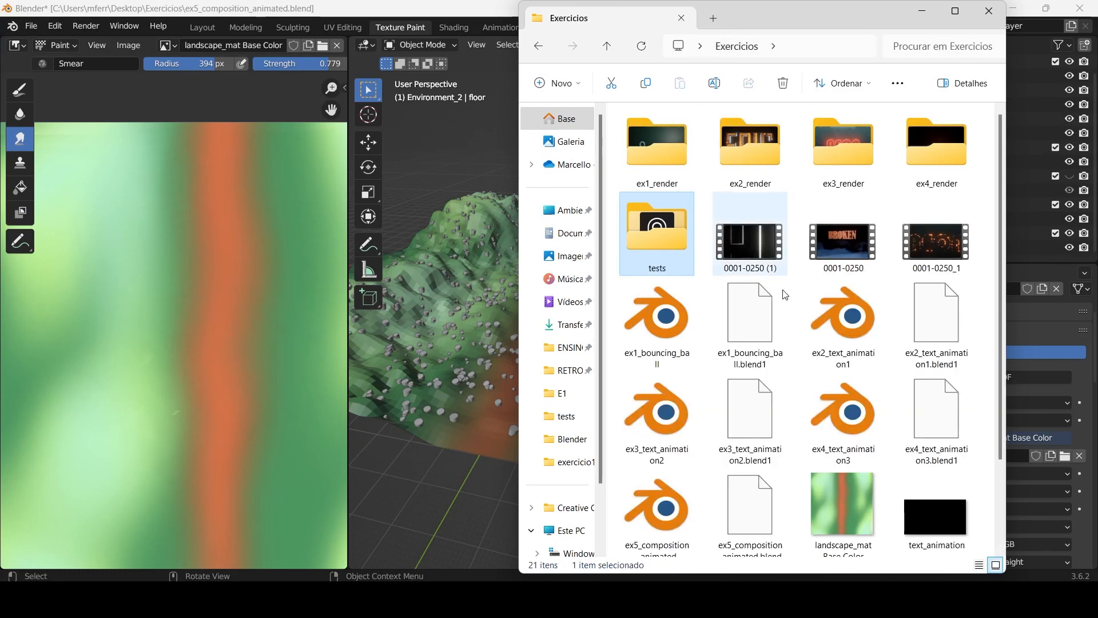
{"action": "scroll", "coordinate": [789, 304], "scroll_direction": "down", "scroll_amount": 2}
{"action": "left_click", "coordinate": [862, 402]}
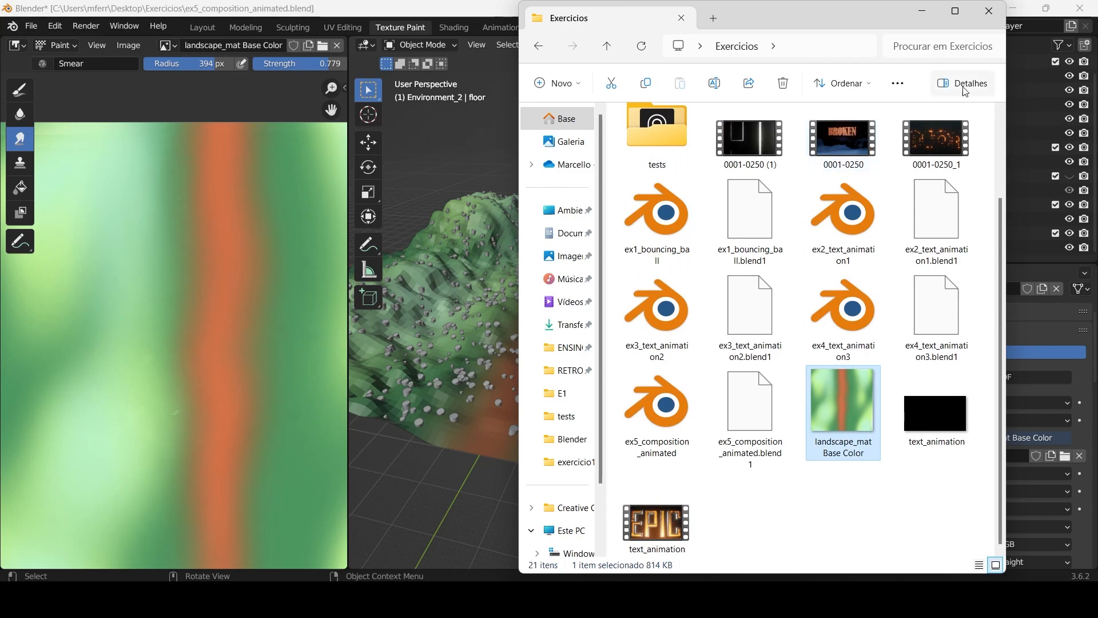
{"action": "left_click", "coordinate": [925, 12]}
Switch to the Layout workspace and display the painted terrain with Rendered viewport shading.
{"action": "mouse_move", "coordinate": [637, 341]}
{"action": "middle_mouse_down"}
{"action": "mouse_move", "coordinate": [582, 327]}
{"action": "mouse_move", "coordinate": [640, 327]}
{"action": "mouse_move", "coordinate": [607, 336]}
{"action": "mouse_move", "coordinate": [641, 210]}
{"action": "middle_mouse_up"}
{"action": "left_click", "coordinate": [203, 27]}
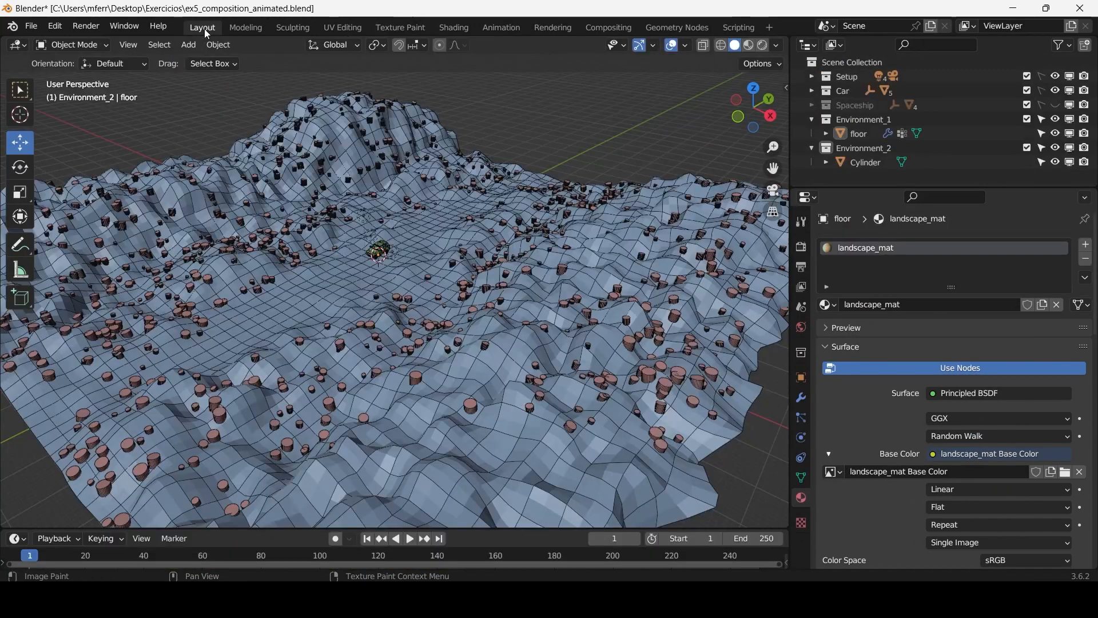
{"action": "mouse_move", "coordinate": [481, 321]}
{"action": "middle_mouse_down"}
{"action": "mouse_move", "coordinate": [502, 348]}
{"action": "mouse_move", "coordinate": [518, 331]}
{"action": "mouse_move", "coordinate": [521, 344]}
{"action": "mouse_move", "coordinate": [459, 331]}
{"action": "mouse_move", "coordinate": [491, 330]}
{"action": "mouse_move", "coordinate": [468, 257]}
{"action": "middle_mouse_up"}
{"action": "scroll", "coordinate": [554, 332], "scroll_direction": "up", "scroll_amount": 4}
{"action": "scroll", "coordinate": [509, 331], "scroll_direction": "up", "scroll_amount": 2}
{"action": "scroll", "coordinate": [458, 332], "scroll_direction": "down", "scroll_amount": 5}
{"action": "left_click", "coordinate": [761, 45]}
{"action": "mouse_move", "coordinate": [550, 229]}
{"action": "middle_mouse_down"}
{"action": "mouse_move", "coordinate": [515, 226]}
{"action": "mouse_move", "coordinate": [507, 321]}
{"action": "mouse_move", "coordinate": [668, 238]}
{"action": "middle_mouse_up"}
Put the floor in Weight Paint mode and show its particle system's Vertex Groups settings.
{"action": "left_click", "coordinate": [82, 45]}
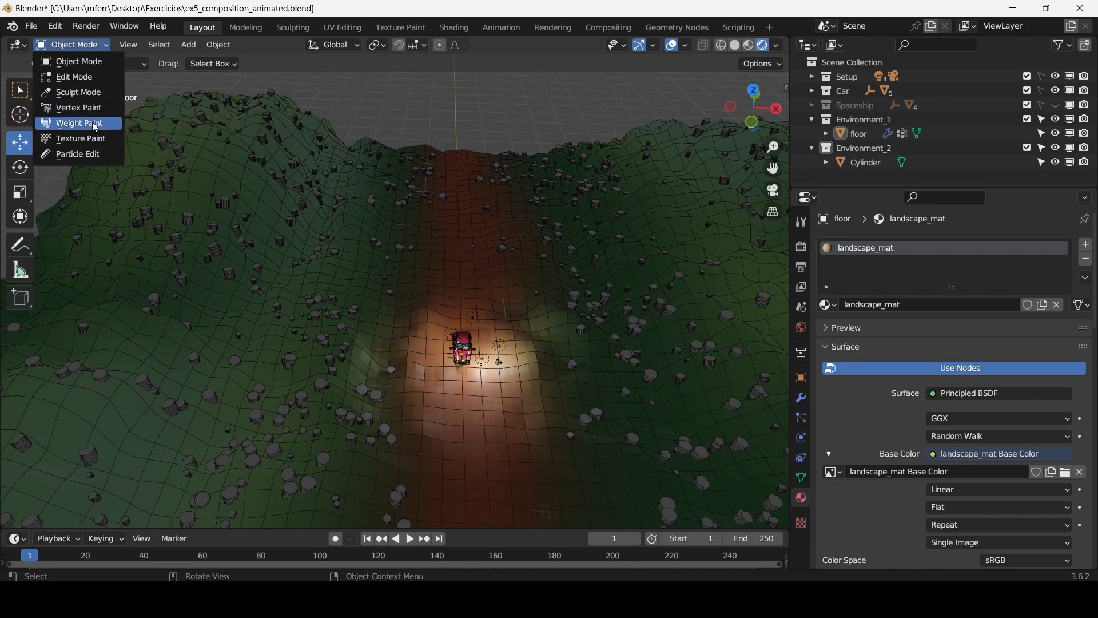
{"action": "left_click", "coordinate": [80, 123]}
{"action": "middle_click_drag", "start_coordinate": [563, 332], "coordinate": [775, 385]}
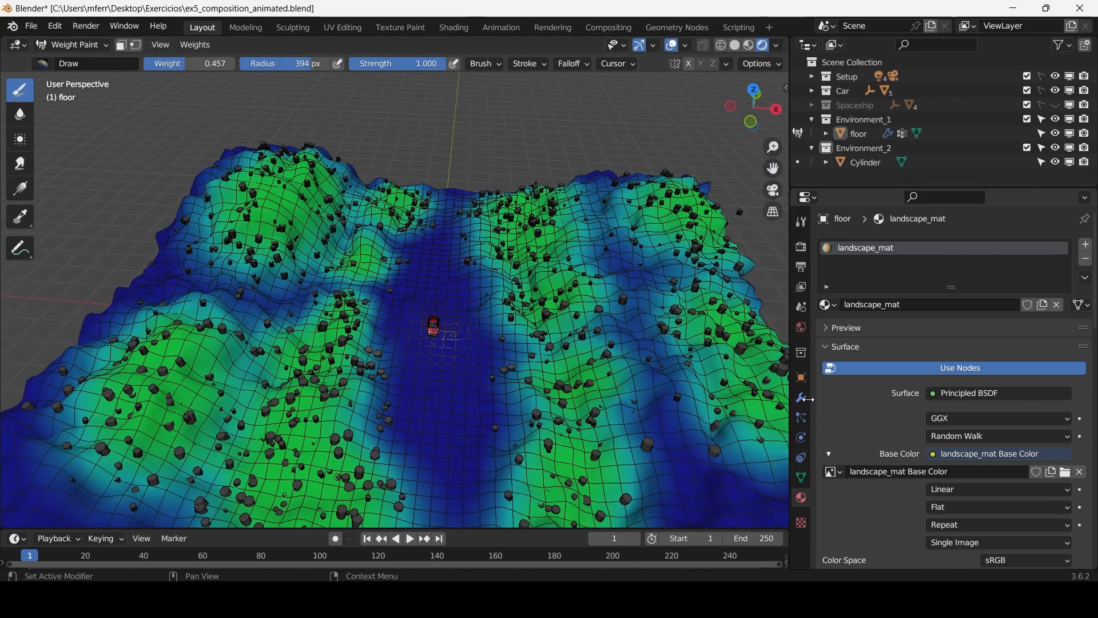
{"action": "left_click", "coordinate": [801, 415]}
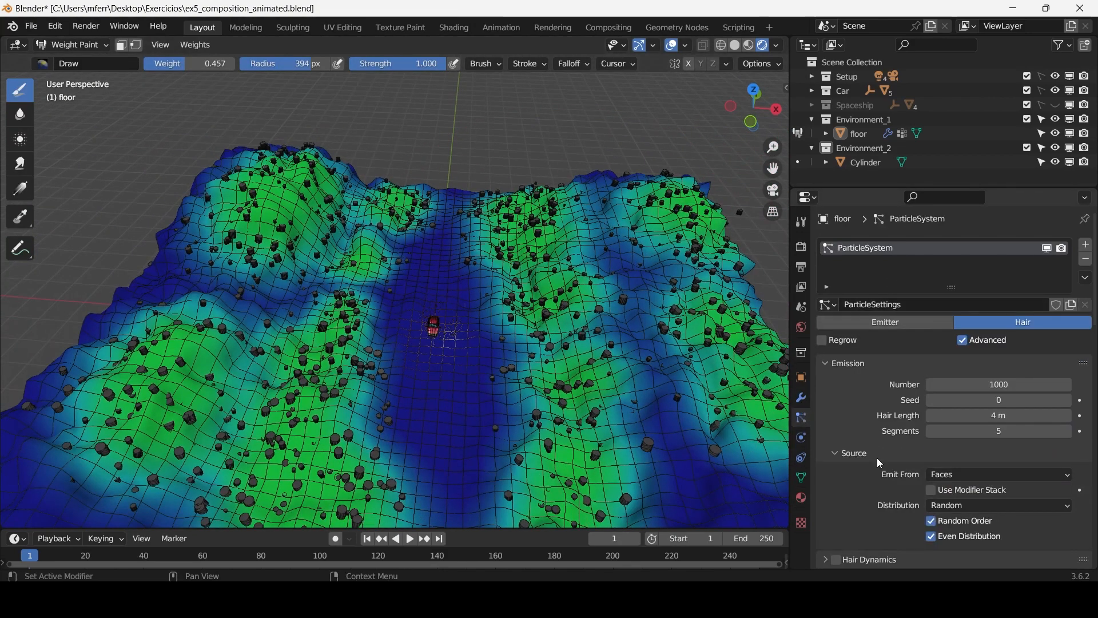
{"action": "scroll", "coordinate": [880, 463], "scroll_direction": "down", "scroll_amount": 20}
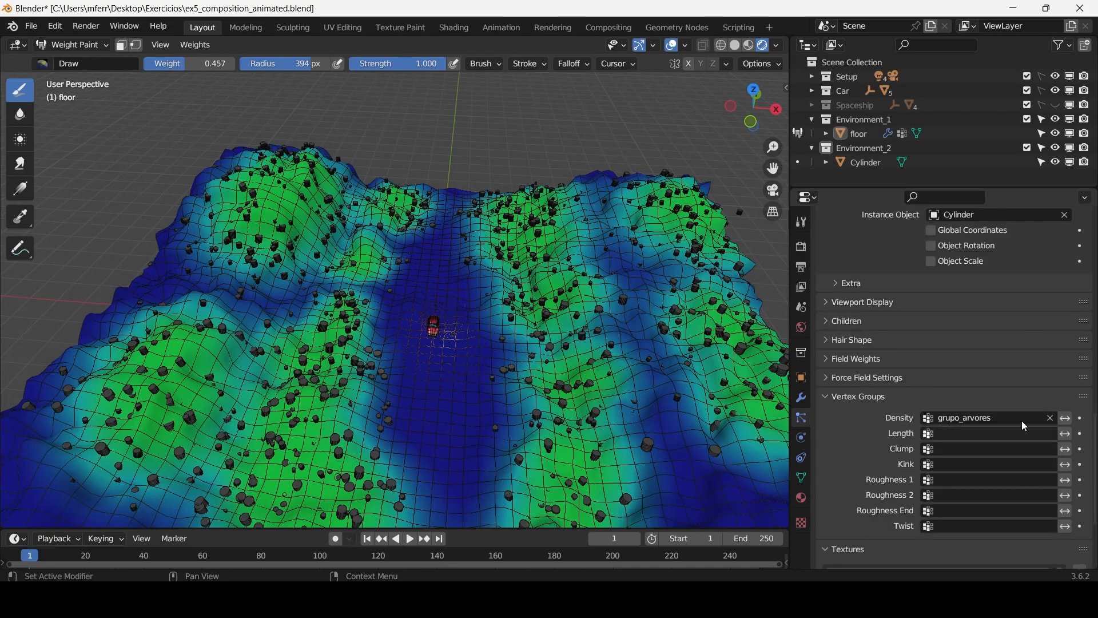
Set the weight brush radius to 192 px and paint a 0.457 weight on the far-left hill.
{"action": "middle_click_drag", "start_coordinate": [503, 280], "coordinate": [516, 292]}
{"action": "scroll", "coordinate": [516, 291], "scroll_direction": "up", "scroll_amount": 1}
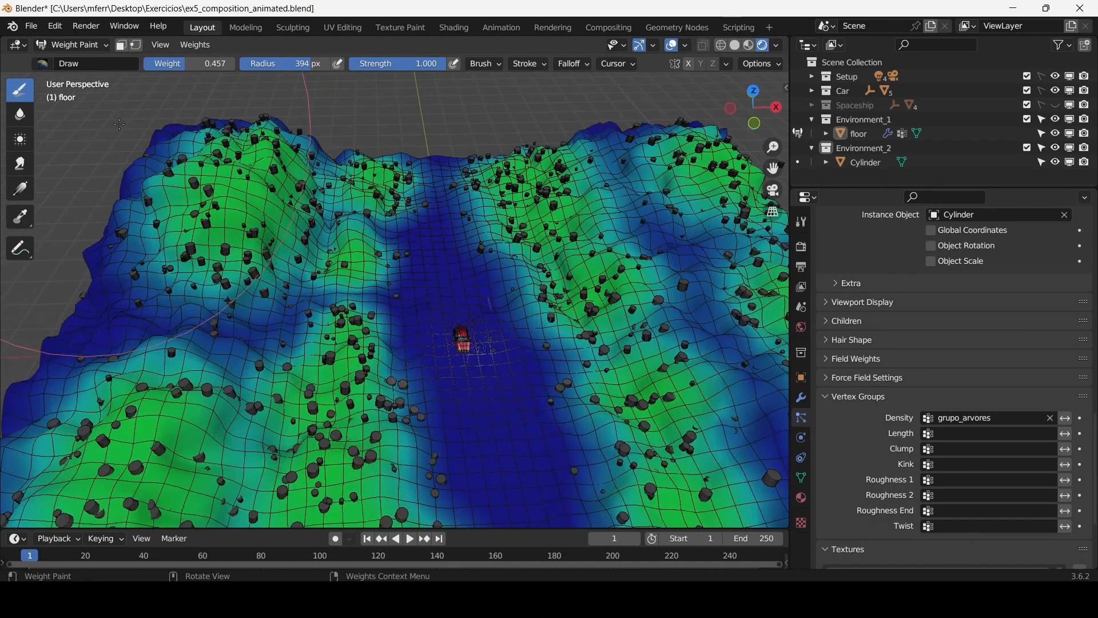
{"action": "key", "text": "f"}
{"action": "left_click", "coordinate": [142, 202]}
{"action": "left_click", "coordinate": [237, 184]}
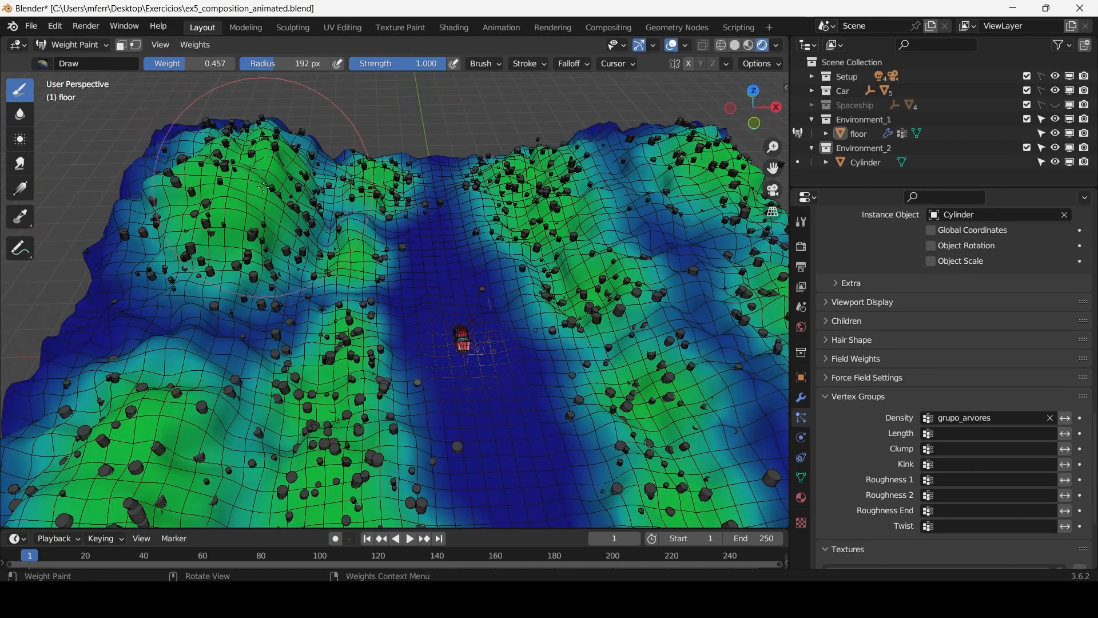
Set the brush weight to 0.747 and radius to 116 px, and paint the peak of the far-left hill.
{"action": "middle_click_drag", "start_coordinate": [259, 183], "coordinate": [252, 179]}
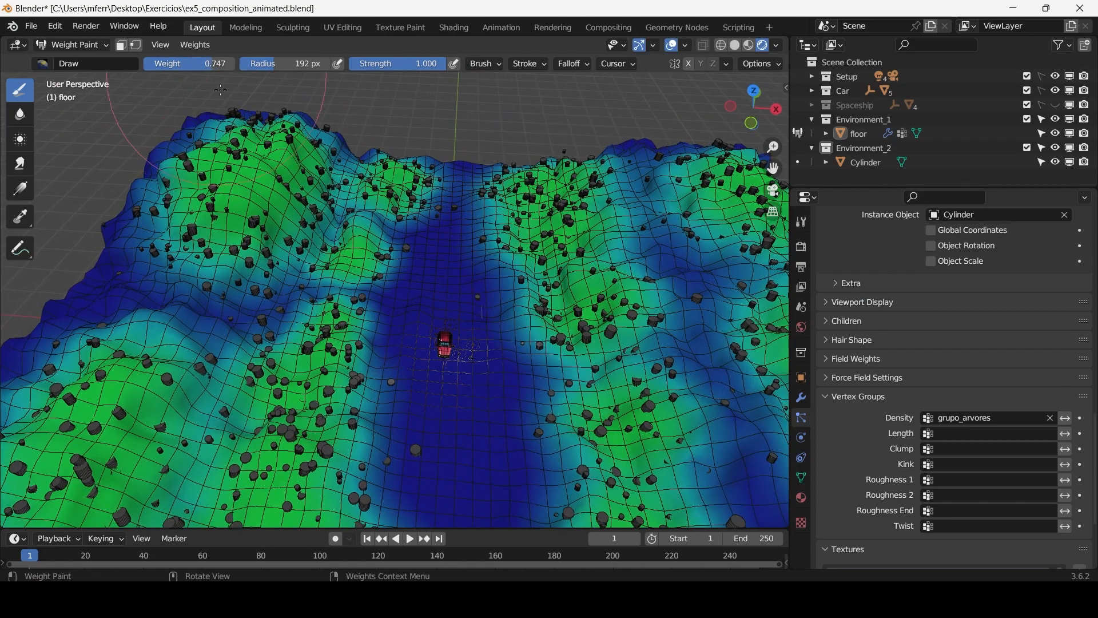
{"action": "key", "text": "f"}
{"action": "left_click", "coordinate": [203, 153]}
{"action": "mouse_move", "coordinate": [244, 146]}
{"action": "left_mouse_down"}
{"action": "mouse_move", "coordinate": [256, 160]}
{"action": "mouse_move", "coordinate": [221, 211]}
{"action": "left_mouse_up"}
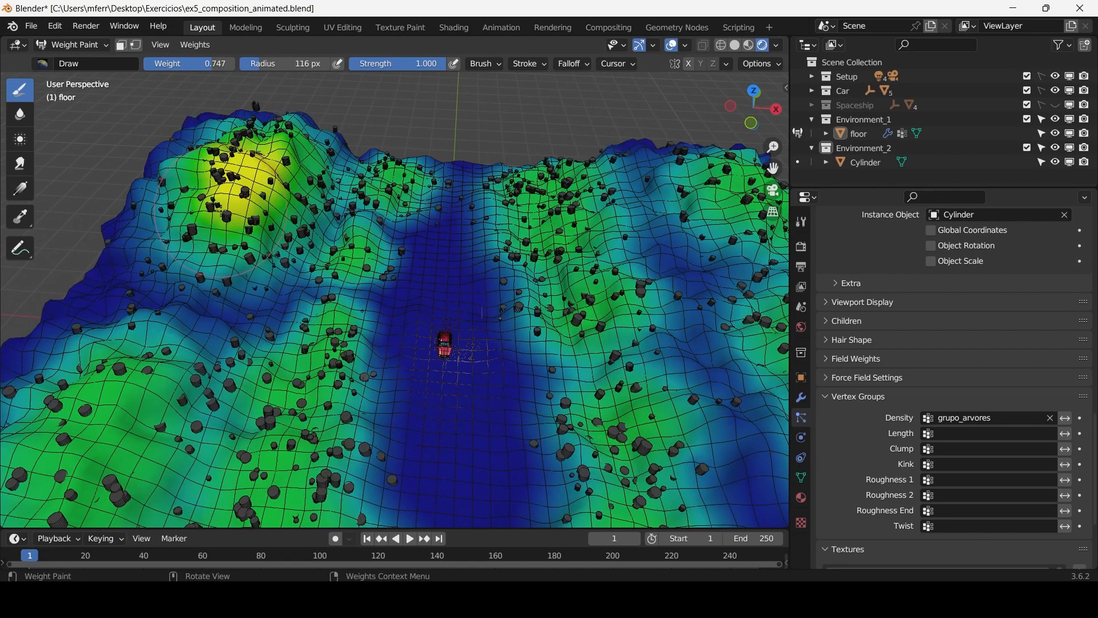
Paint the 0.747 weight on the other hilltops on both sides of the path.
{"action": "scroll", "coordinate": [211, 257], "scroll_direction": "down", "scroll_amount": 4}
{"action": "left_click_drag", "start_coordinate": [249, 338], "coordinate": [262, 364]}
{"action": "left_click", "coordinate": [334, 413]}
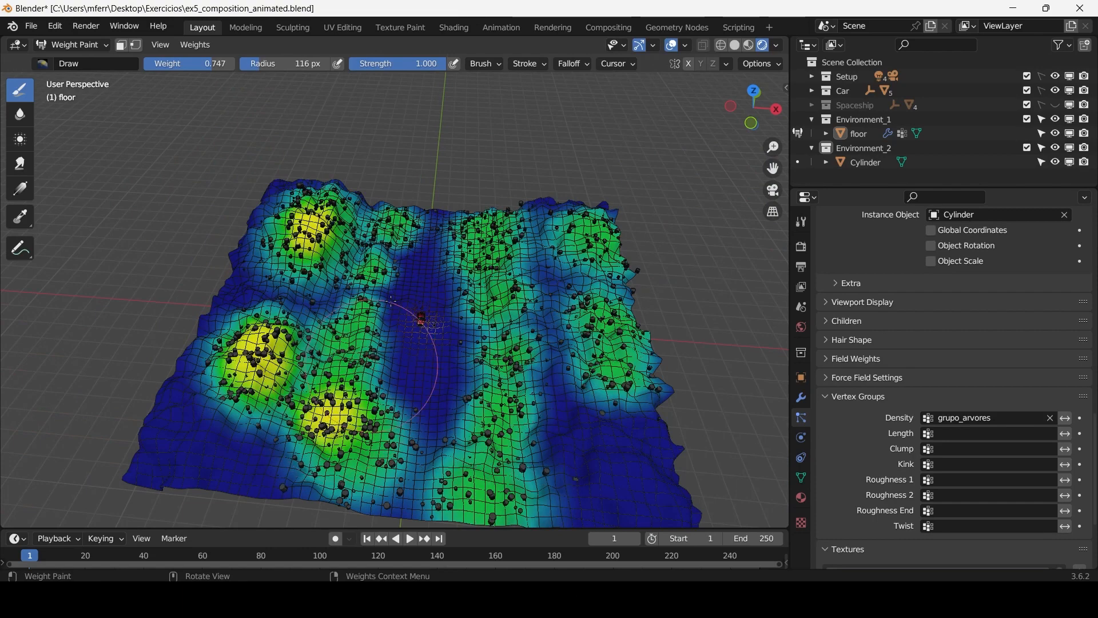
{"action": "left_click", "coordinate": [391, 217]}
{"action": "left_click", "coordinate": [595, 240]}
{"action": "left_click", "coordinate": [632, 352]}
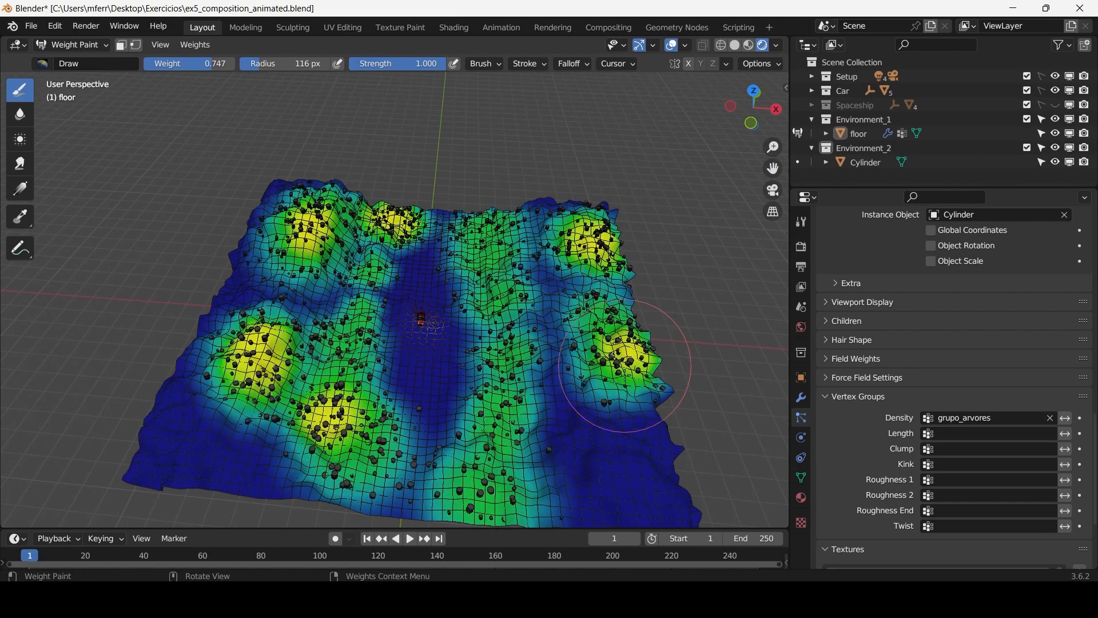
{"action": "left_click", "coordinate": [535, 446]}
Set the floor particle system's emission number to 500.
{"action": "scroll", "coordinate": [466, 318], "scroll_direction": "up", "scroll_amount": 5}
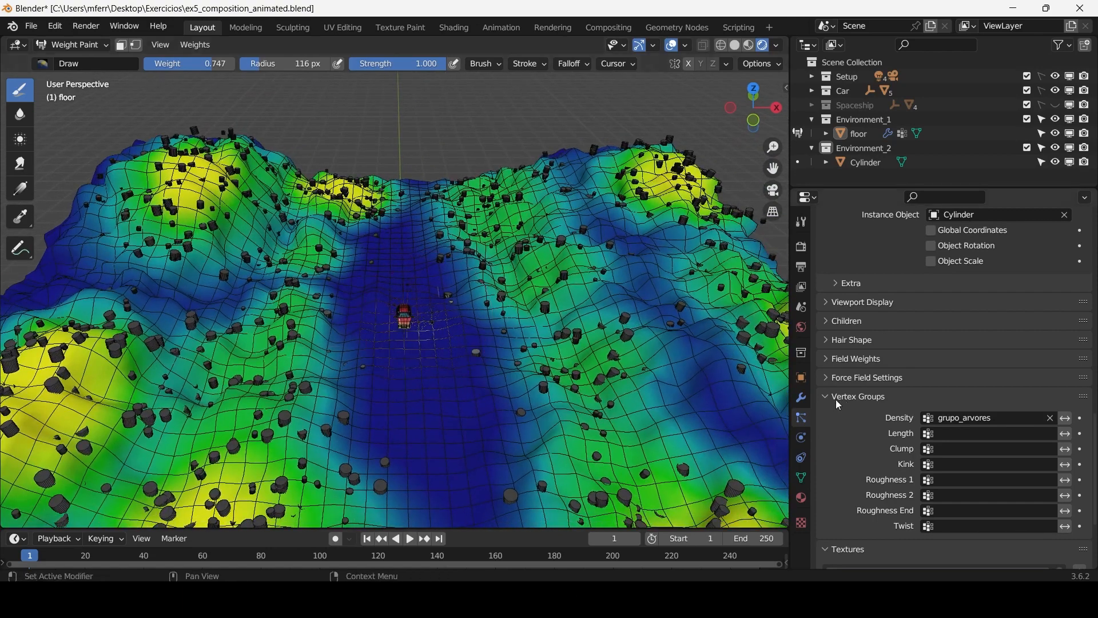
{"action": "scroll", "coordinate": [841, 414], "scroll_direction": "up", "scroll_amount": 3}
{"action": "scroll", "coordinate": [849, 433], "scroll_direction": "up", "scroll_amount": 15}
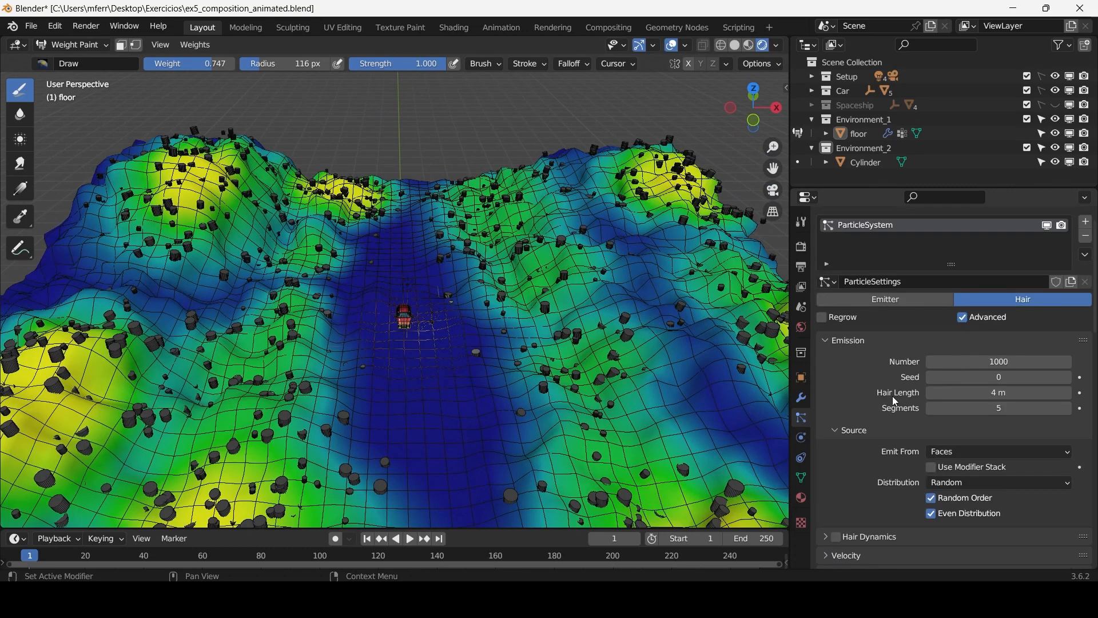
{"action": "left_click", "coordinate": [968, 385]}
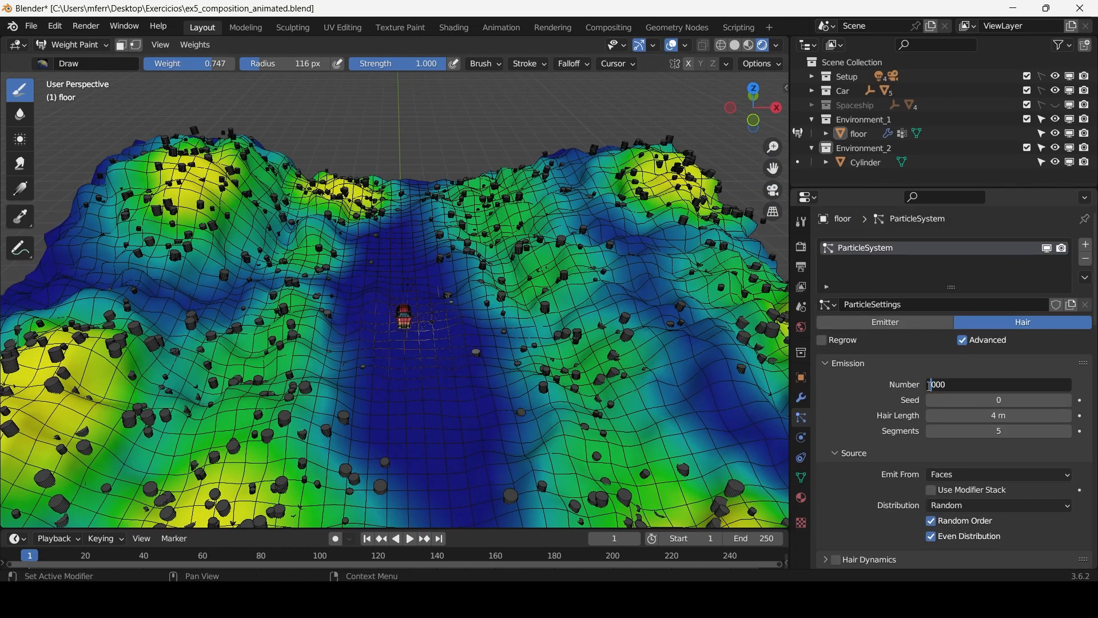
{"action": "type", "text": "5"}
{"action": "key", "text": "Return"}
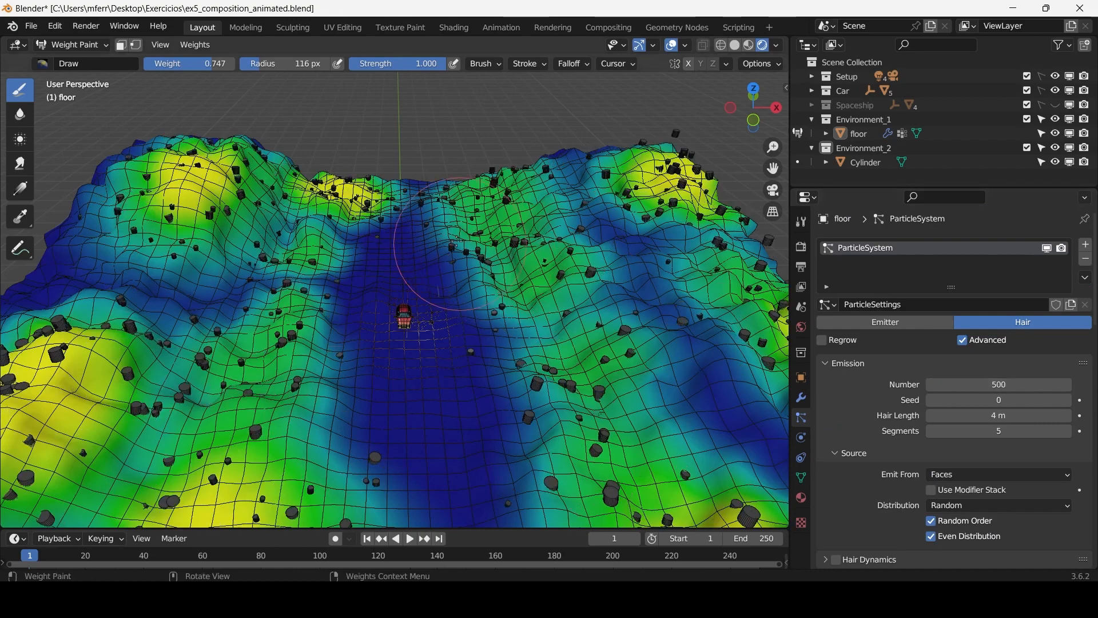
Set the scattered cylinders' render scale to 0.690 and their scale randomness to 0.665.
{"action": "middle_click_drag", "start_coordinate": [456, 237], "coordinate": [431, 201]}
{"action": "scroll", "coordinate": [429, 199], "scroll_direction": "up", "scroll_amount": 2}
{"action": "scroll", "coordinate": [910, 495], "scroll_direction": "down", "scroll_amount": 10}
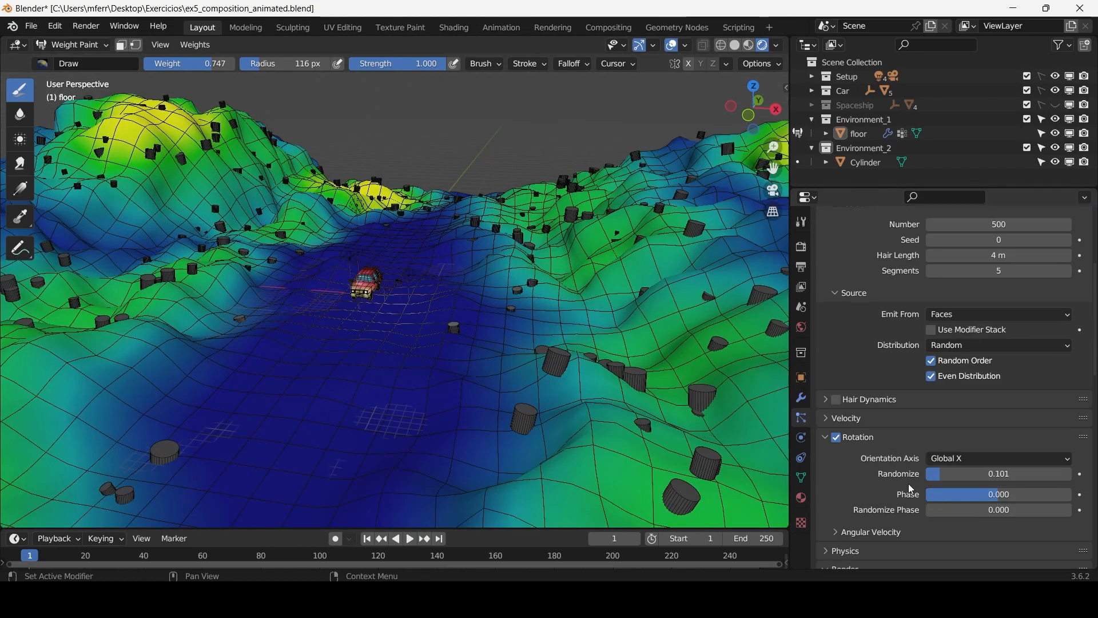
{"action": "scroll", "coordinate": [908, 488], "scroll_direction": "up", "scroll_amount": 1}
{"action": "scroll", "coordinate": [910, 485], "scroll_direction": "down", "scroll_amount": 3}
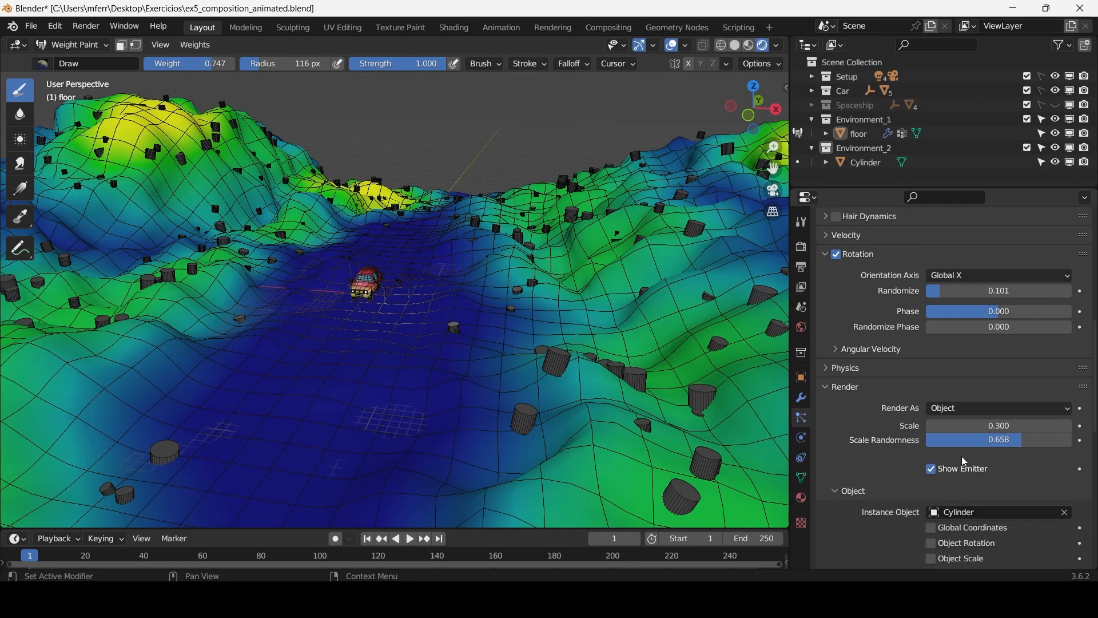
{"action": "left_click_drag", "start_coordinate": [985, 428], "coordinate": [1027, 439]}
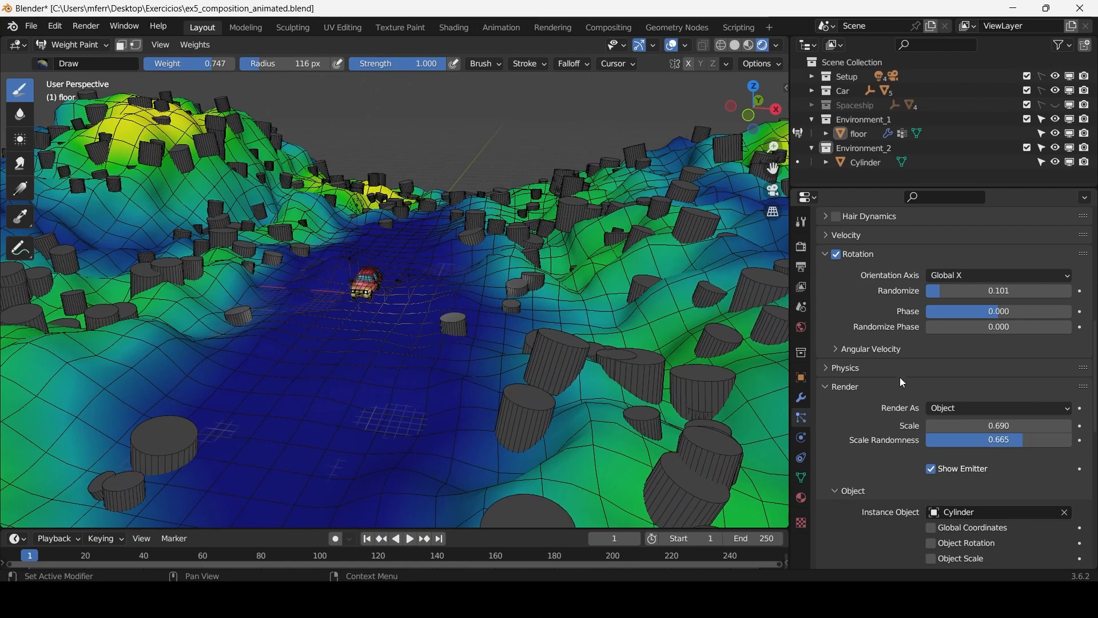
Try other seed values for the particle distribution and set the seed back to 0.
{"action": "scroll", "coordinate": [901, 376], "scroll_direction": "up", "scroll_amount": 8}
{"action": "scroll", "coordinate": [900, 375], "scroll_direction": "up", "scroll_amount": 7}
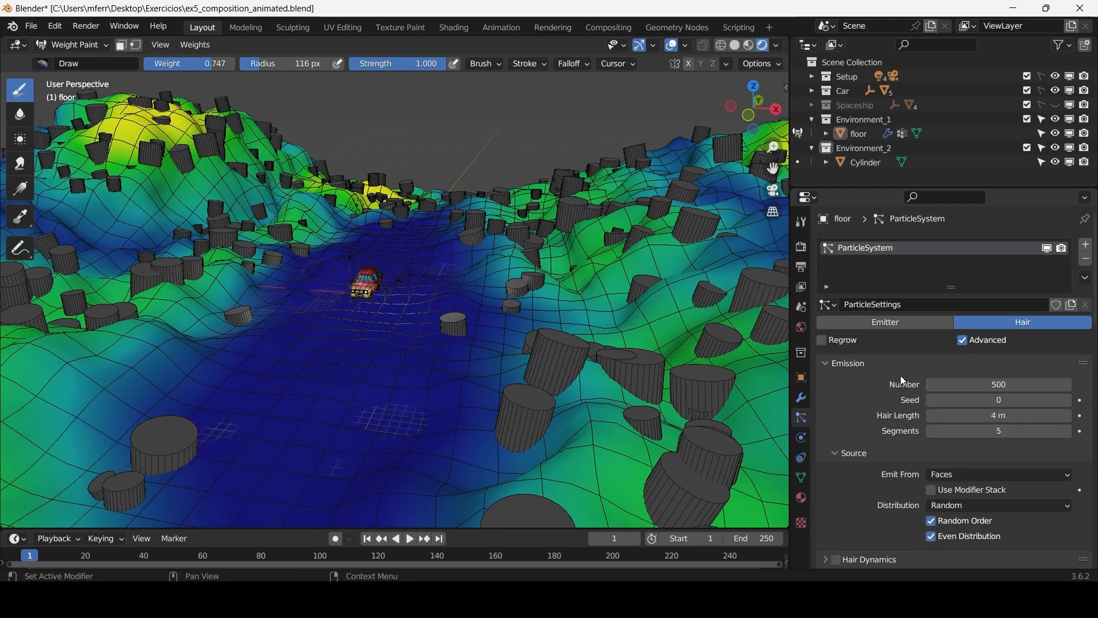
{"action": "left_click_drag", "start_coordinate": [981, 399], "coordinate": [1007, 400]}
{"action": "left_click", "coordinate": [981, 401]}
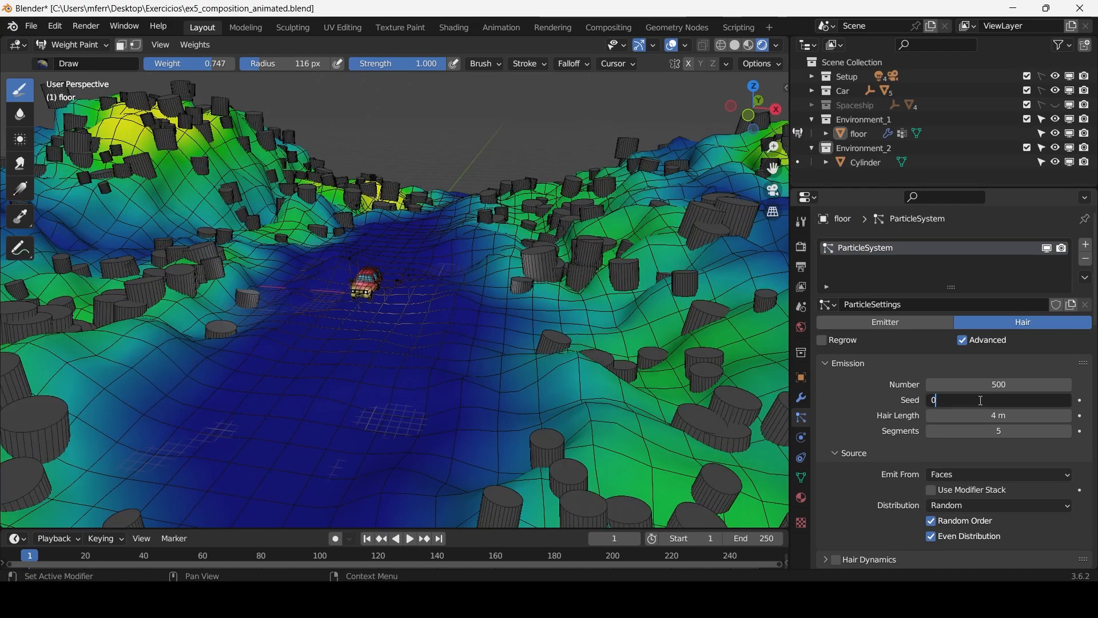
{"action": "type", "text": "0"}
{"action": "key", "text": "Return"}
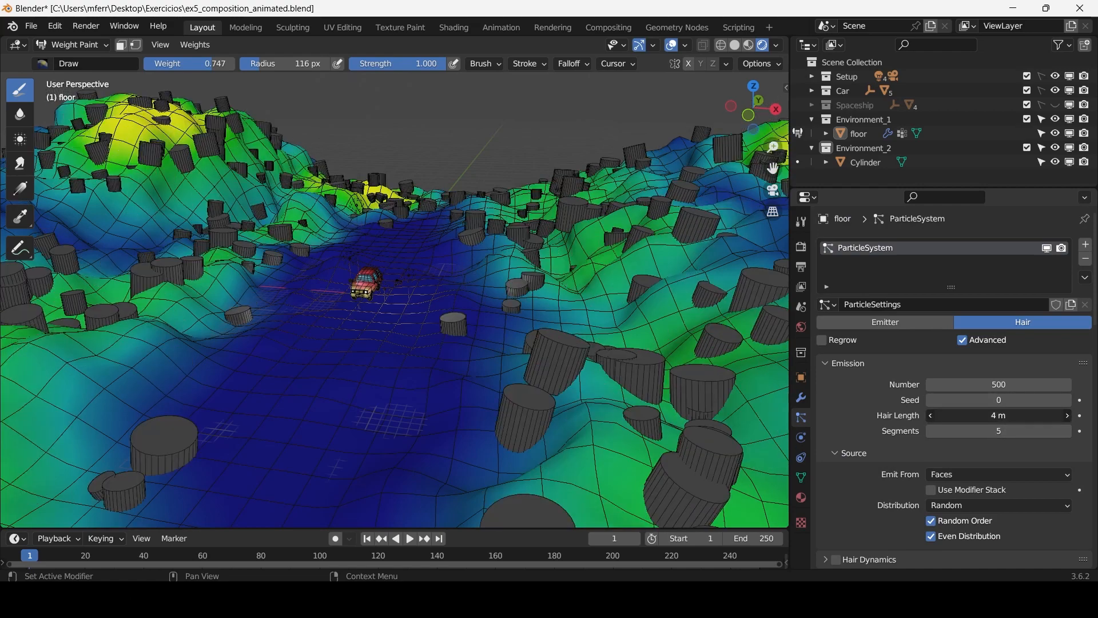
Set the particle system's hair length to 2.9 m, keeping 5 segments.
{"action": "left_click_drag", "start_coordinate": [1052, 415], "coordinate": [1001, 415]}
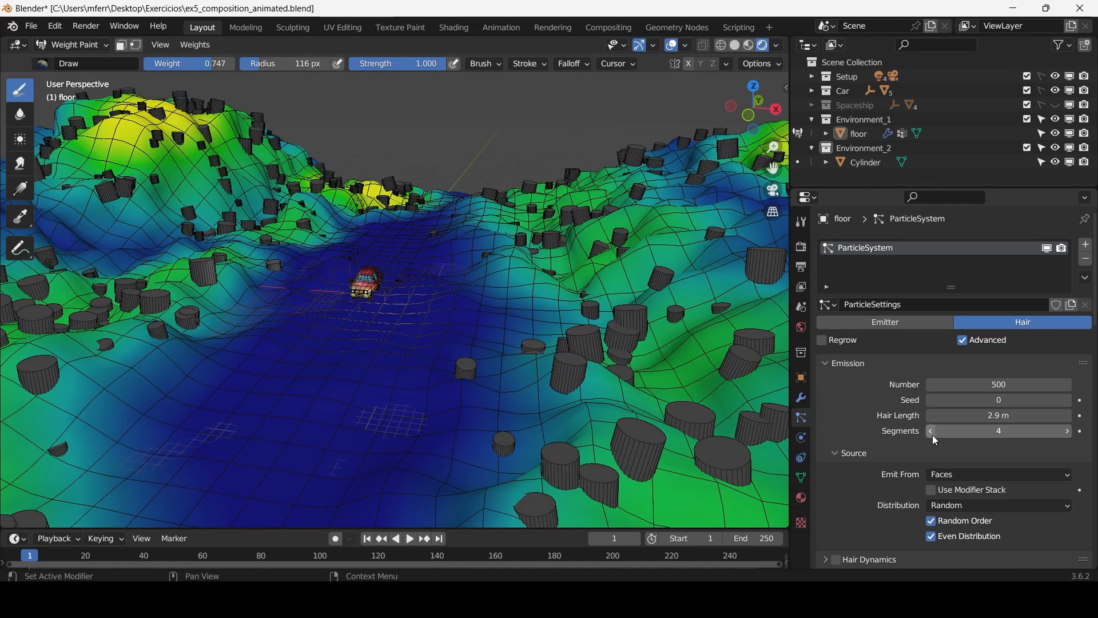
{"action": "scroll", "coordinate": [888, 477], "scroll_direction": "down", "scroll_amount": 1}
{"action": "scroll", "coordinate": [887, 476], "scroll_direction": "down", "scroll_amount": 6}
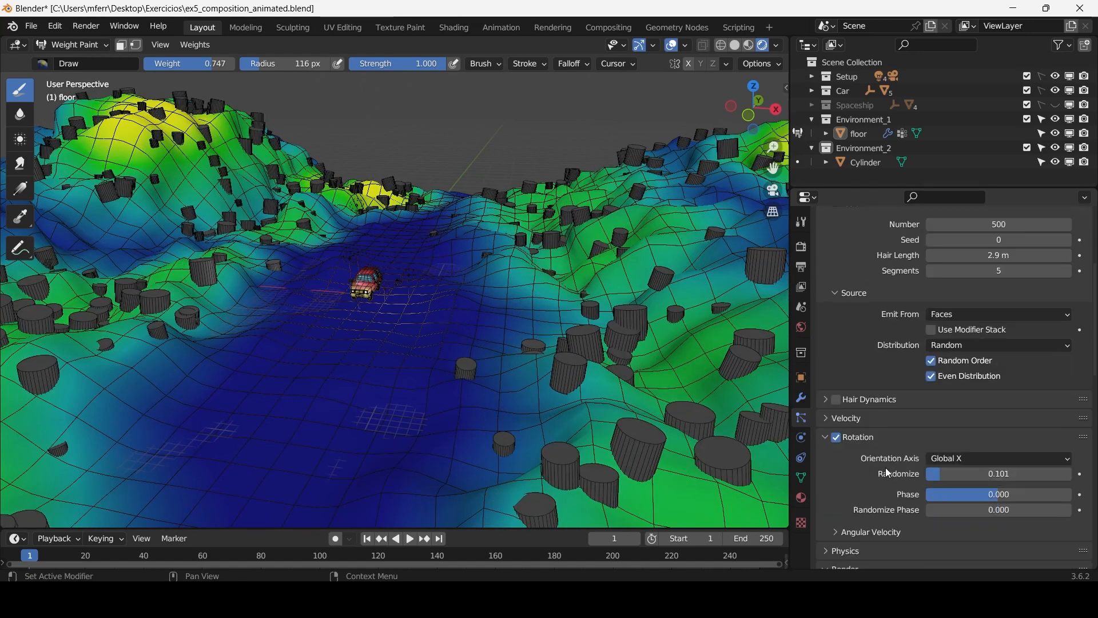
{"action": "scroll", "coordinate": [876, 424], "scroll_direction": "down", "scroll_amount": 5}
{"action": "scroll", "coordinate": [423, 285], "scroll_direction": "down", "scroll_amount": 4}
Set the floor particle system's emission number to 200 and check the cylinder spacing around the car.
{"action": "middle_click_drag", "start_coordinate": [440, 289], "coordinate": [488, 305]}
{"action": "scroll", "coordinate": [487, 305], "scroll_direction": "up", "scroll_amount": 3}
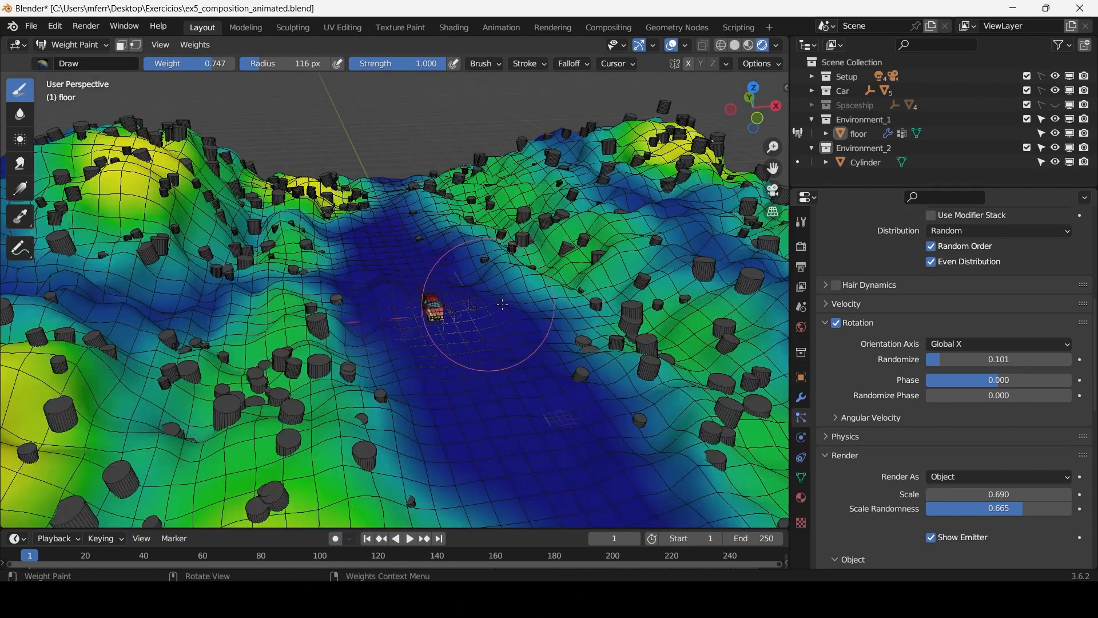
{"action": "scroll", "coordinate": [912, 387], "scroll_direction": "up", "scroll_amount": 5}
{"action": "scroll", "coordinate": [915, 389], "scroll_direction": "up", "scroll_amount": 4}
{"action": "left_click", "coordinate": [932, 318]}
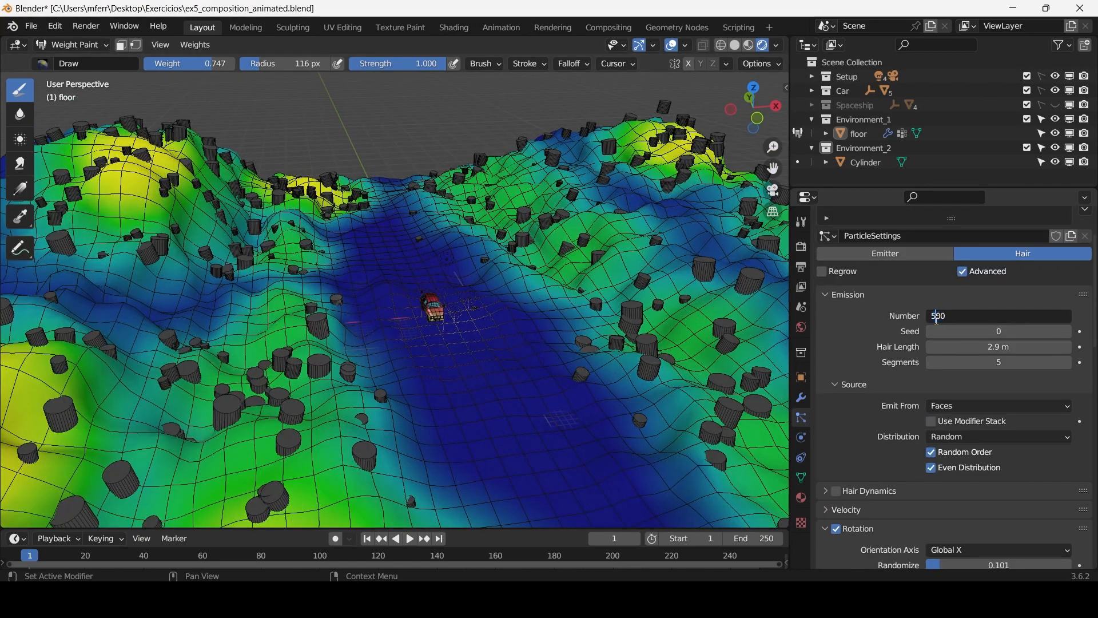
{"action": "key", "text": "Return"}
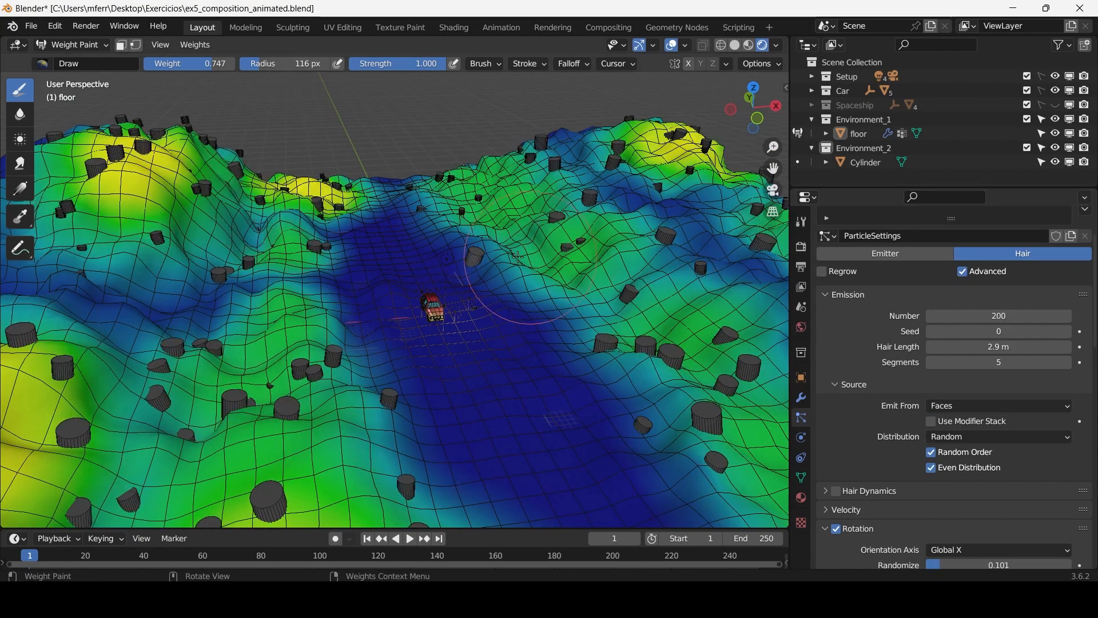
{"action": "scroll", "coordinate": [527, 294], "scroll_direction": "down", "scroll_amount": 3}
{"action": "middle_click_drag", "start_coordinate": [526, 295], "coordinate": [475, 235]}
{"action": "scroll", "coordinate": [457, 274], "scroll_direction": "up", "scroll_amount": 4}
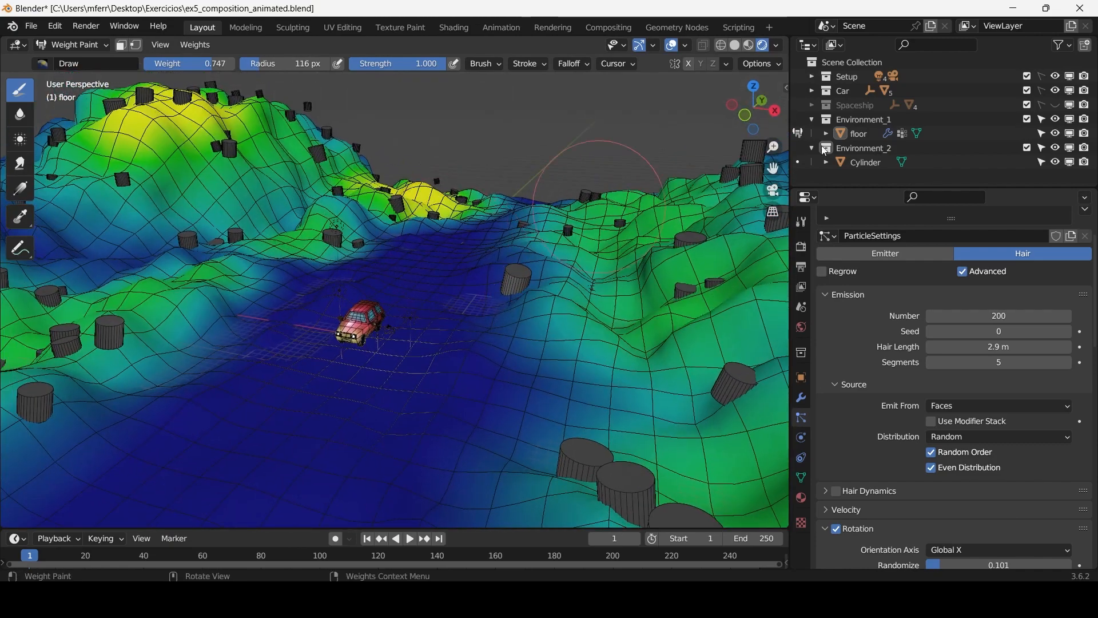
Switch the floor from Weight Paint to Object Mode and check the scattered cylinders around the car.
{"action": "left_click", "coordinate": [863, 163]}
{"action": "middle_click_drag", "start_coordinate": [404, 263], "coordinate": [384, 237]}
{"action": "left_click", "coordinate": [73, 45]}
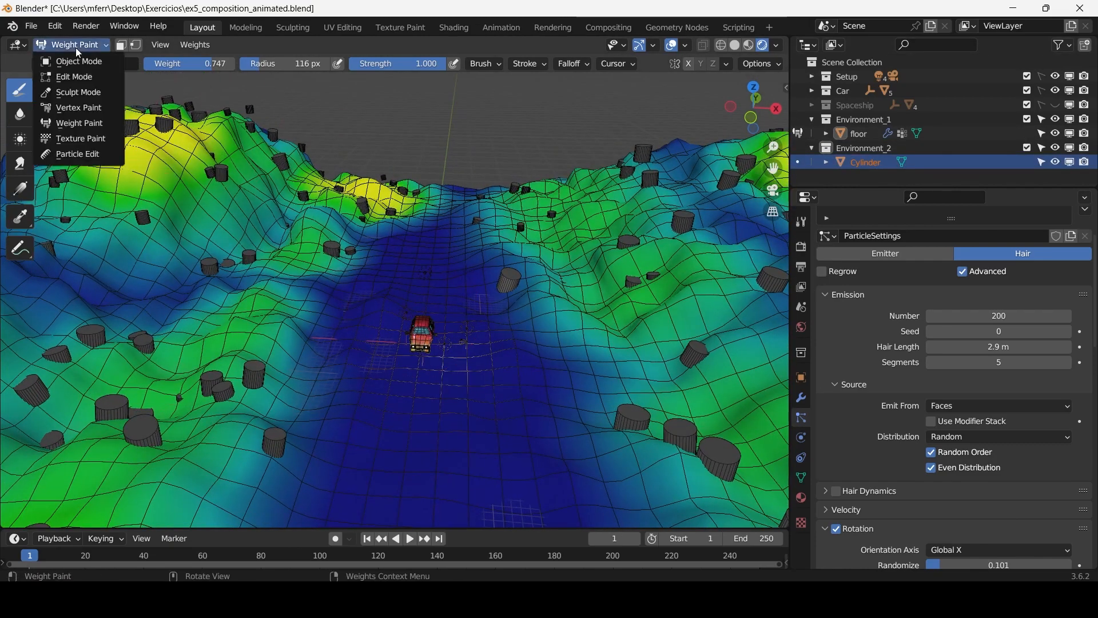
{"action": "left_click", "coordinate": [99, 59]}
{"action": "left_click_drag", "start_coordinate": [412, 128], "coordinate": [526, 135]}
{"action": "middle_click_drag", "start_coordinate": [540, 166], "coordinate": [503, 286]}
{"action": "scroll", "coordinate": [484, 244], "scroll_direction": "up", "scroll_amount": 2}
{"action": "left_click", "coordinate": [207, 48]}
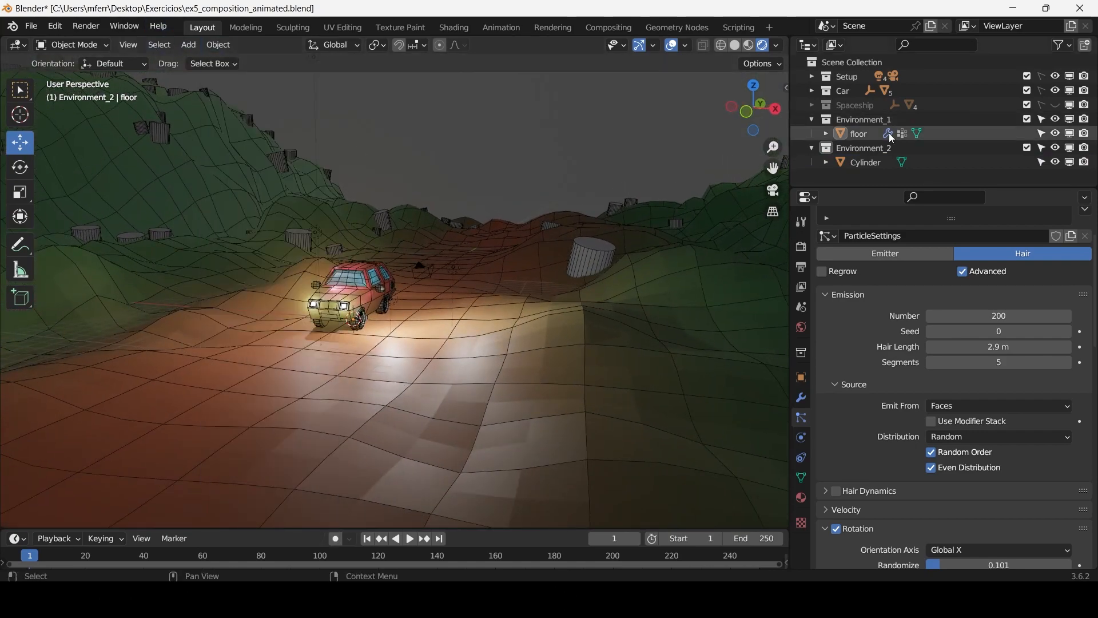
Switch the viewport to Solid shading and exclude the Car and Environment_1 collections from the view layer.
{"action": "left_click", "coordinate": [810, 149]}
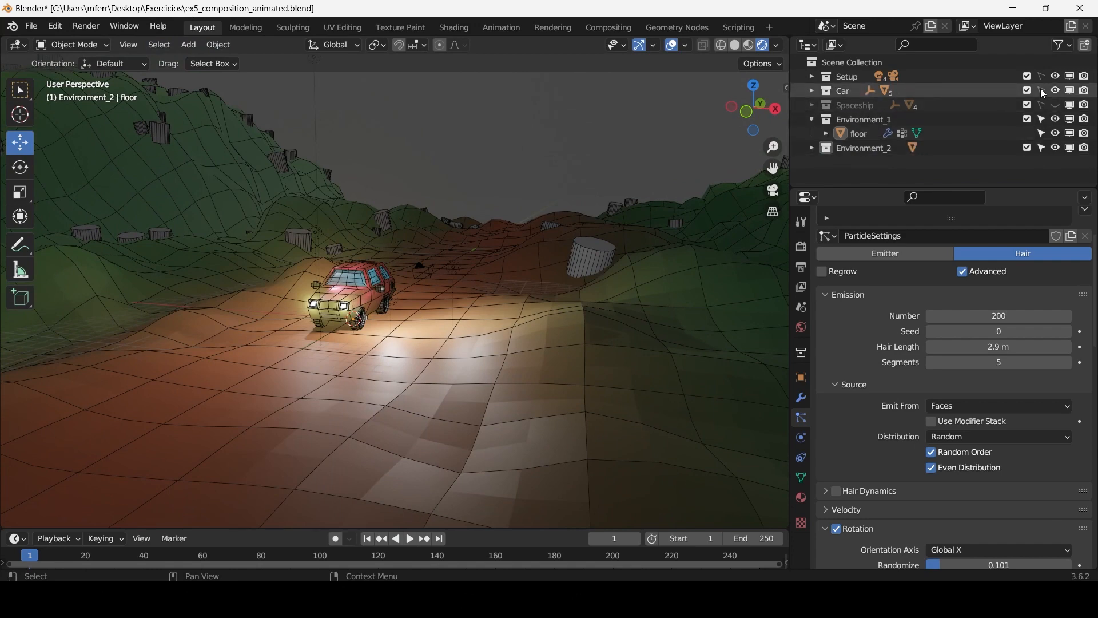
{"action": "left_click", "coordinate": [736, 46]}
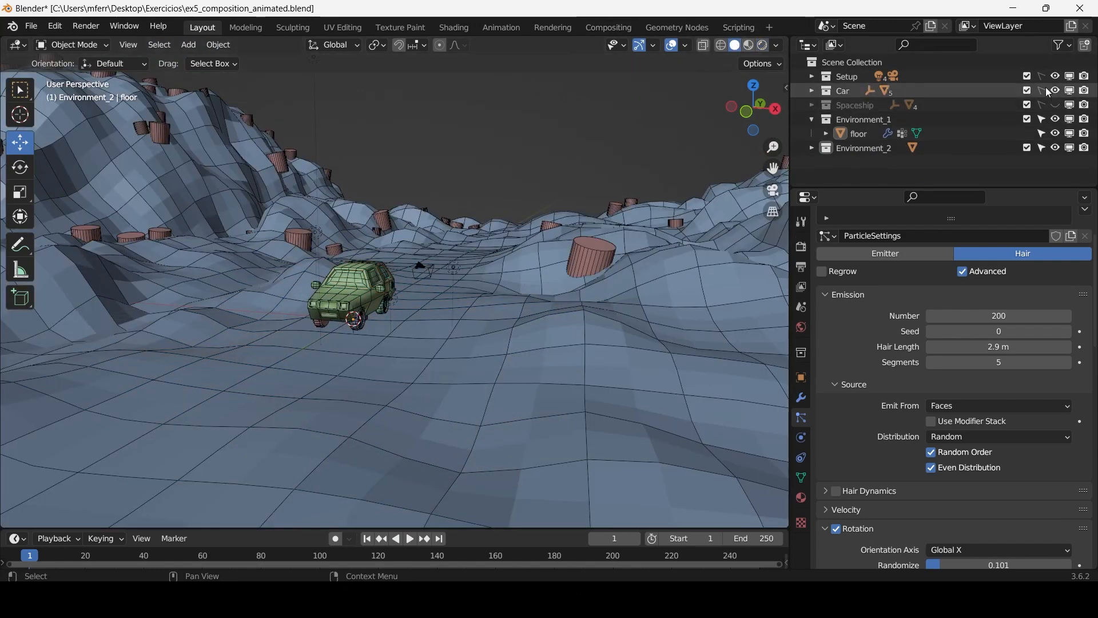
{"action": "left_click", "coordinate": [1028, 91]}
{"action": "left_click", "coordinate": [1028, 119]}
{"action": "middle_click_drag", "start_coordinate": [395, 229], "coordinate": [419, 224]}
{"action": "scroll", "coordinate": [420, 224], "scroll_direction": "up", "scroll_amount": 6}
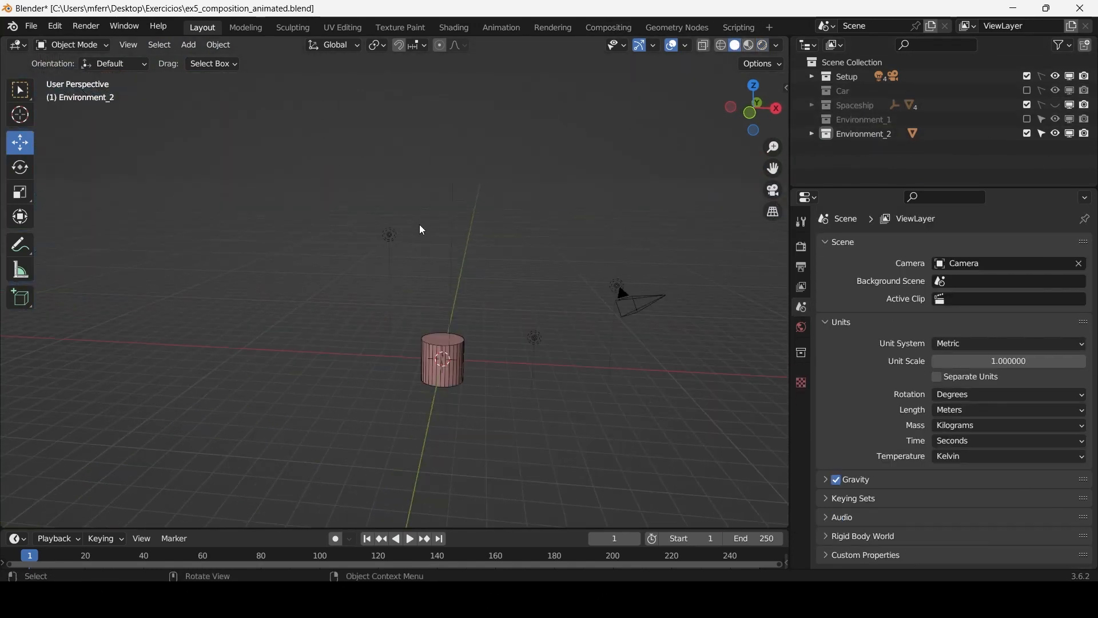
Select the cylinder and show the contents of the Environment_2 collection in a taller Outliner.
{"action": "middle_click_drag", "start_coordinate": [572, 360], "coordinate": [316, 126], "text": "shift"}
{"action": "left_click", "coordinate": [323, 356]}
{"action": "middle_click_drag", "start_coordinate": [358, 355], "coordinate": [434, 344]}
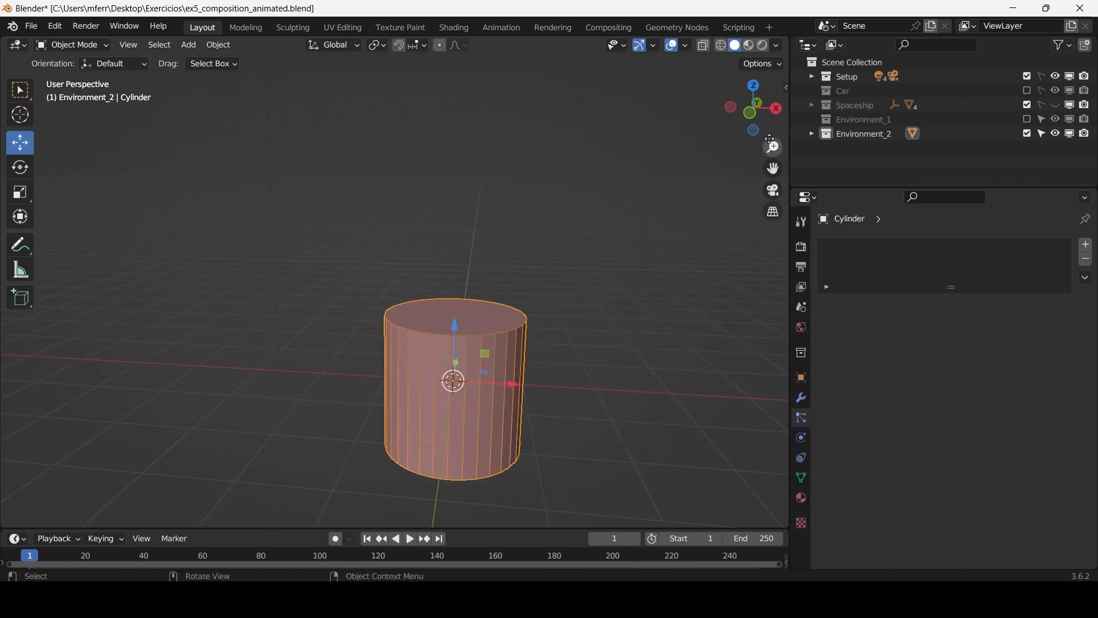
{"action": "left_click", "coordinate": [812, 133]}
{"action": "left_click_drag", "start_coordinate": [884, 188], "coordinate": [883, 265]}
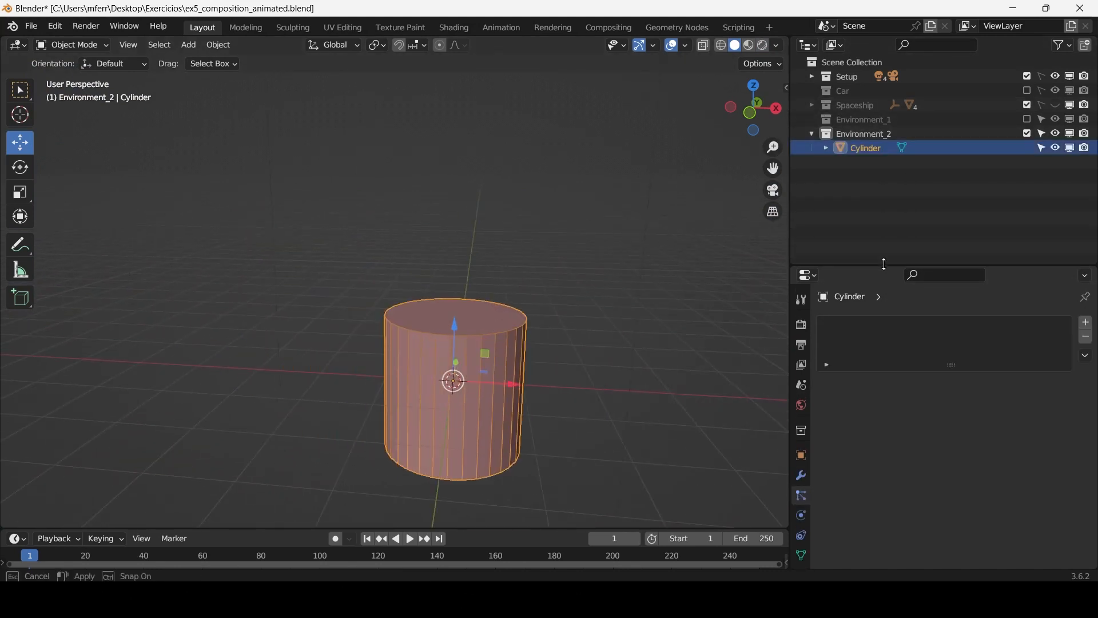
{"action": "scroll", "coordinate": [530, 315], "scroll_direction": "down", "scroll_amount": 5}
{"action": "scroll", "coordinate": [488, 341], "scroll_direction": "up", "scroll_amount": 5}
Add a cone mesh, raise it above the cylinder and scale it up to form a treetop.
{"action": "left_click", "coordinate": [518, 255]}
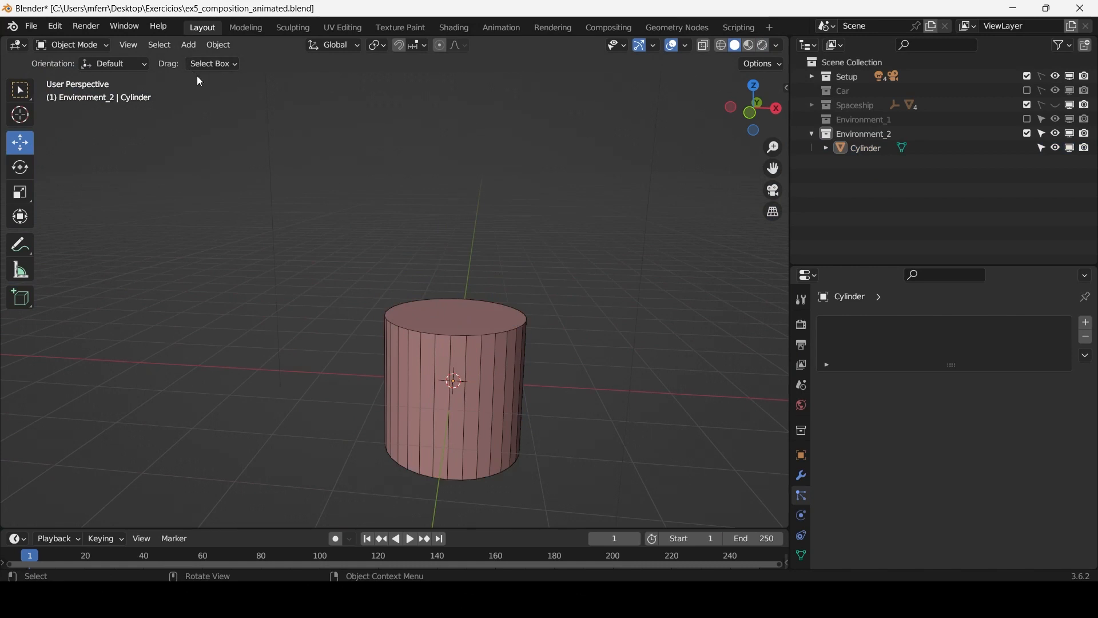
{"action": "left_click", "coordinate": [189, 44]}
{"action": "mouse_move", "coordinate": [243, 61]}
{"action": "left_click", "coordinate": [343, 147]}
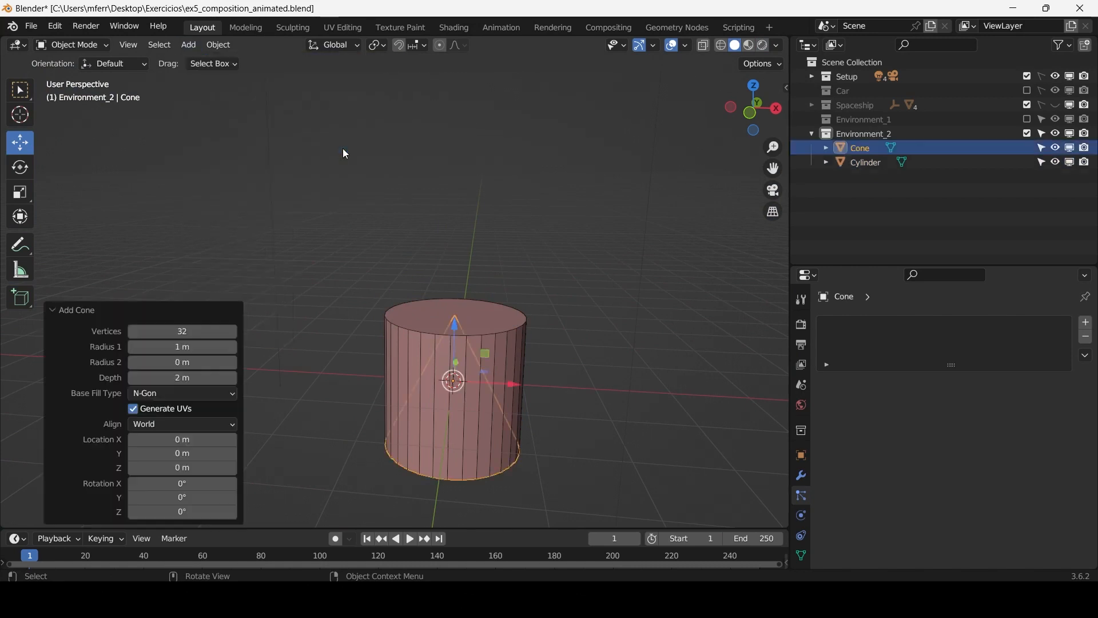
{"action": "scroll", "coordinate": [446, 309], "scroll_direction": "down", "scroll_amount": 2}
{"action": "scroll", "coordinate": [395, 300], "scroll_direction": "up", "scroll_amount": 3}
{"action": "left_click_drag", "start_coordinate": [456, 324], "coordinate": [458, 159]}
{"action": "key", "text": "s"}
{"action": "left_click", "coordinate": [539, 233]}
Try a loop cut with 3 cuts on the cone in Edit Mode.
{"action": "key", "text": "Tab"}
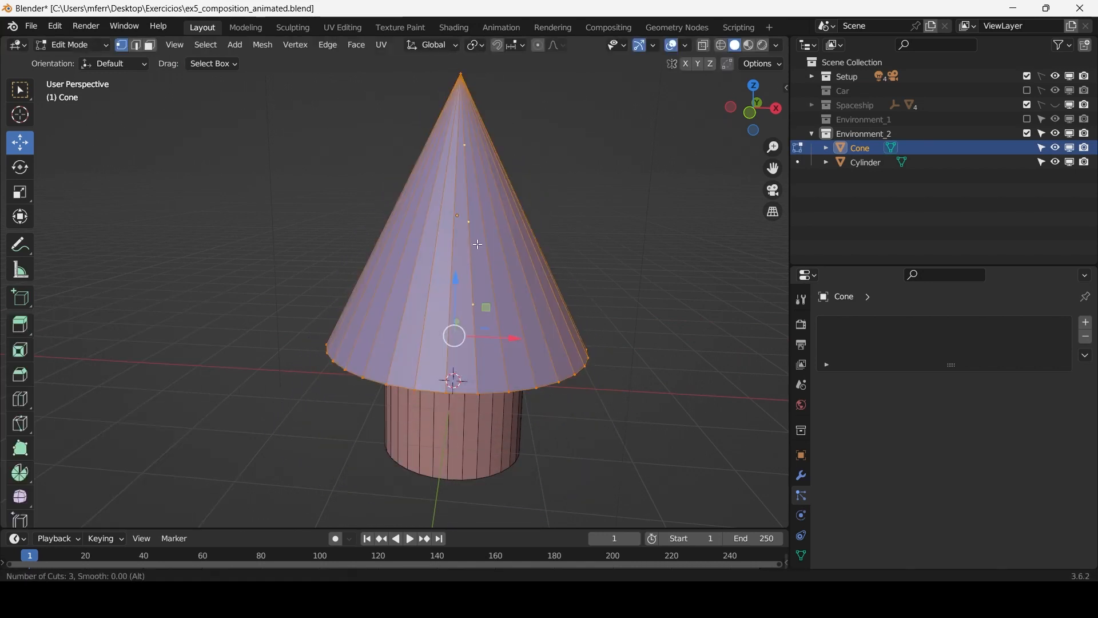
{"action": "left_click", "coordinate": [476, 242]}
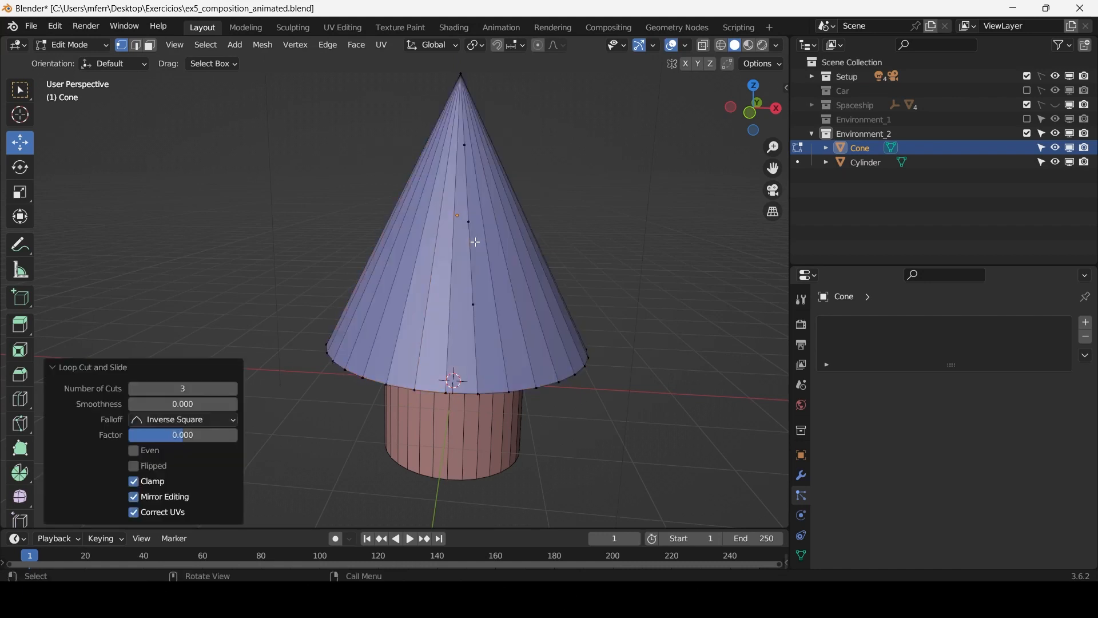
{"action": "left_click", "coordinate": [469, 221]}
{"action": "scroll", "coordinate": [582, 235], "scroll_direction": "down", "scroll_amount": 5}
{"action": "scroll", "coordinate": [549, 271], "scroll_direction": "up", "scroll_amount": 5}
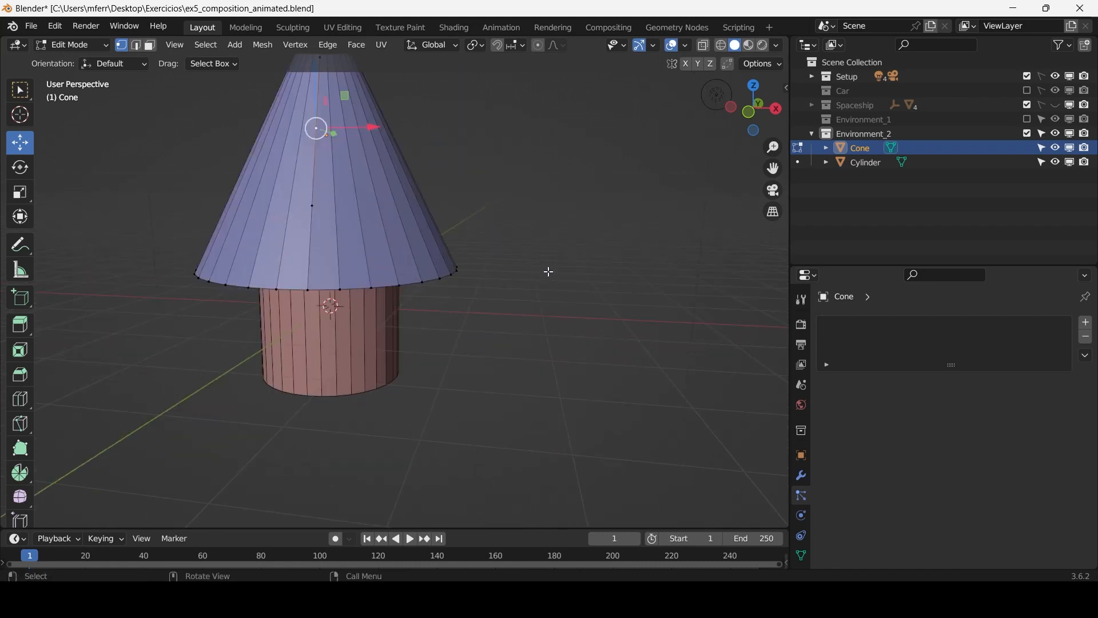
Undo the cone's cuts, scaling and placement, and remove the cone from the Environment_2 collection.
{"action": "key", "text": "a"}
{"action": "key", "text": "Tab"}
{"action": "key", "text": "Delete"}
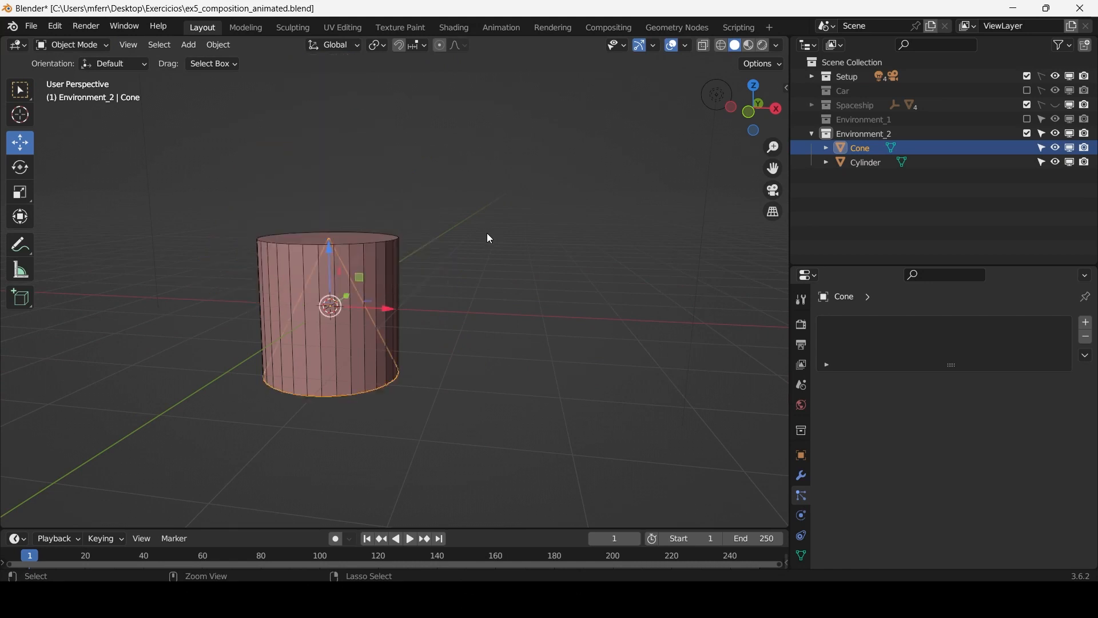
{"action": "key", "text": "a"}
{"action": "mouse_move", "coordinate": [446, 246]}
{"action": "middle_mouse_down"}
{"action": "mouse_move", "coordinate": [460, 257]}
{"action": "mouse_move", "coordinate": [448, 237]}
{"action": "middle_mouse_up"}
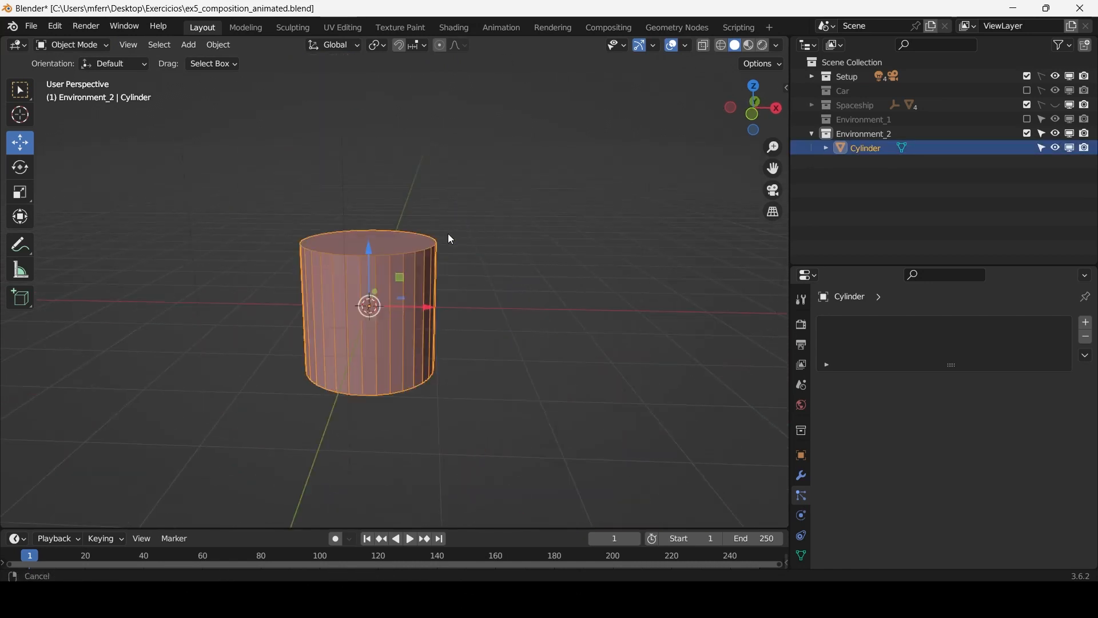
Put the cylinder in Edit Mode with face selection and select its top face.
{"action": "scroll", "coordinate": [458, 251], "scroll_direction": "up", "scroll_amount": 5}
{"action": "scroll", "coordinate": [468, 257], "scroll_direction": "down", "scroll_amount": 5}
{"action": "key", "text": "Tab"}
{"action": "key", "text": "3"}
{"action": "left_click", "coordinate": [422, 261]}
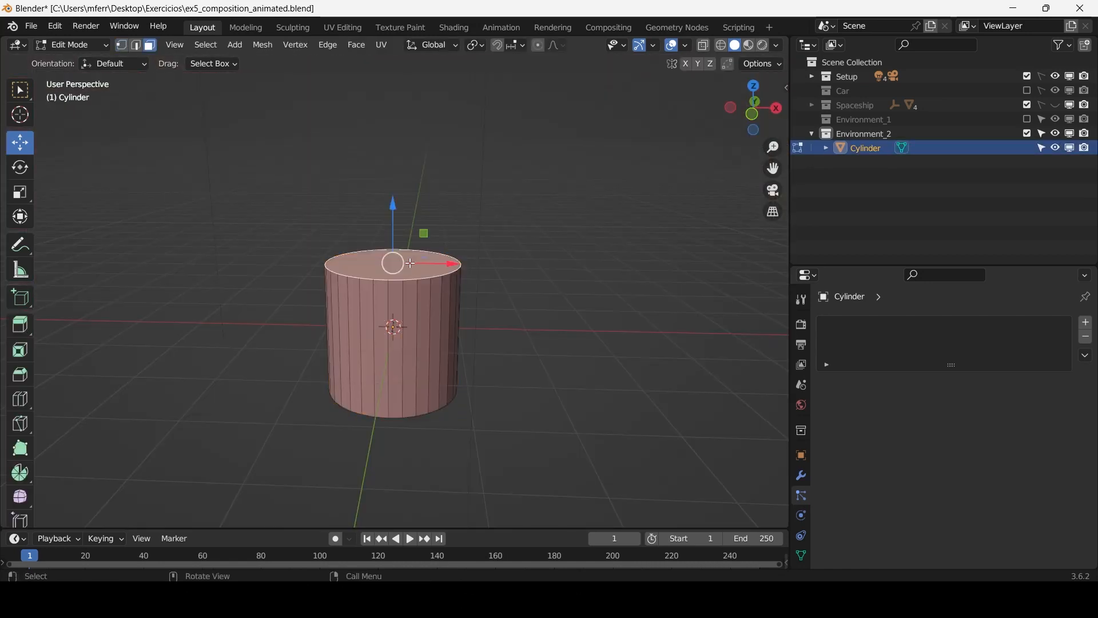
Try scaling the cylinder's top face down to about 0.24, and undo the scaling.
{"action": "scroll", "coordinate": [423, 263], "scroll_direction": "up", "scroll_amount": 5}
{"action": "scroll", "coordinate": [506, 254], "scroll_direction": "down", "scroll_amount": 5}
{"action": "key", "text": "s"}
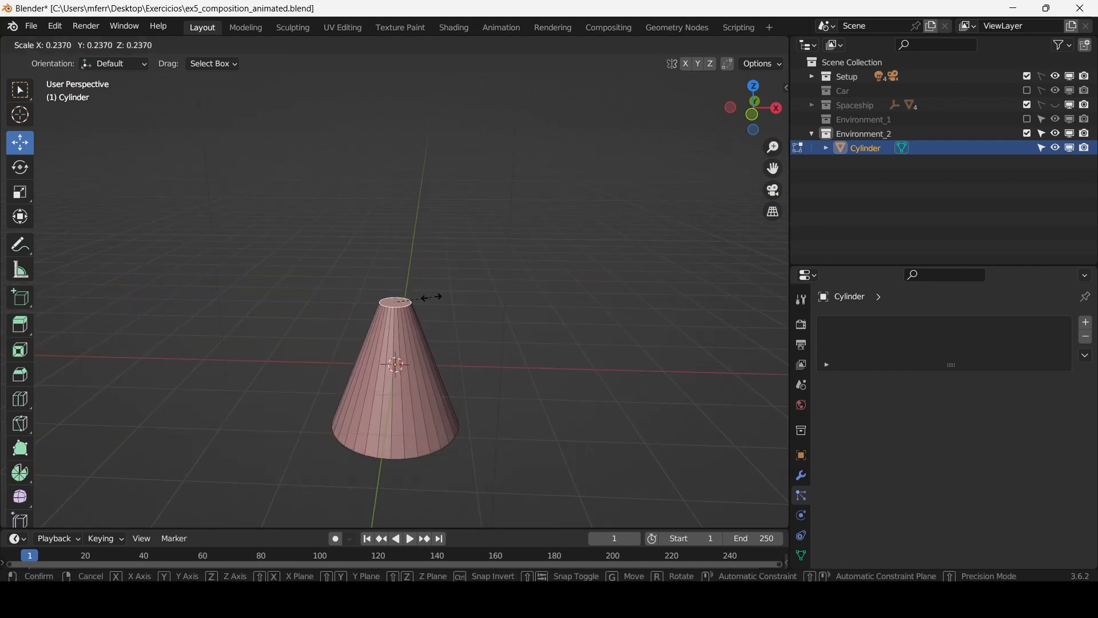
{"action": "left_click", "coordinate": [456, 301]}
{"action": "key", "text": "ctrl+z"}
{"action": "scroll", "coordinate": [466, 298], "scroll_direction": "up", "scroll_amount": 1}
{"action": "scroll", "coordinate": [469, 292], "scroll_direction": "down", "scroll_amount": 1}
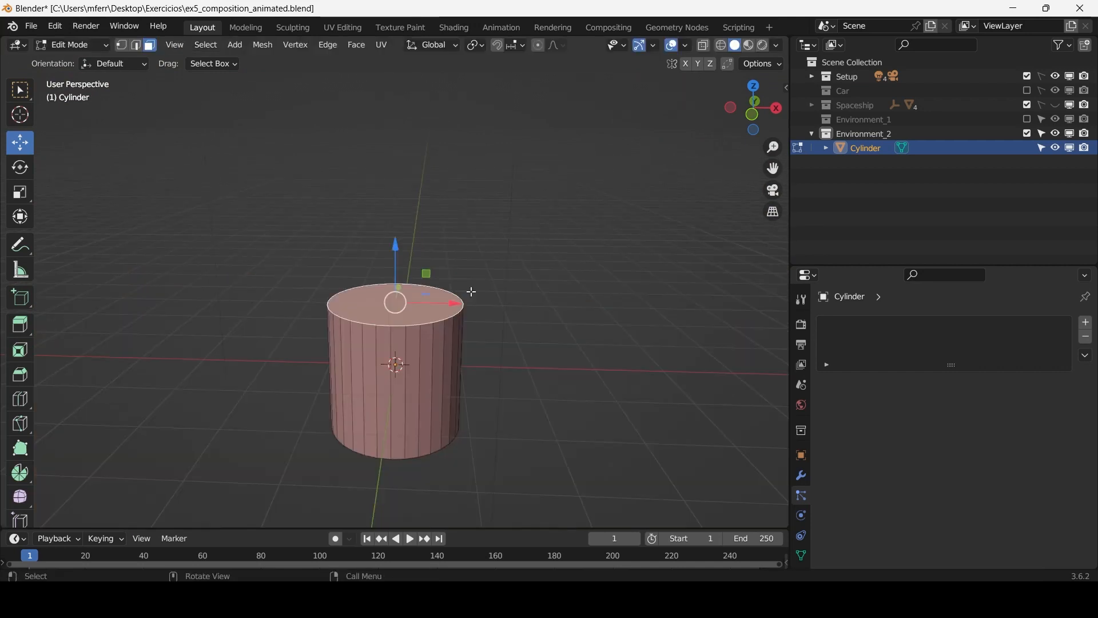
Frame the view on the cylinder's selected top face.
{"action": "middle_click_drag", "start_coordinate": [471, 292], "coordinate": [496, 276]}
{"action": "key", "text": "KP_Decimal"}
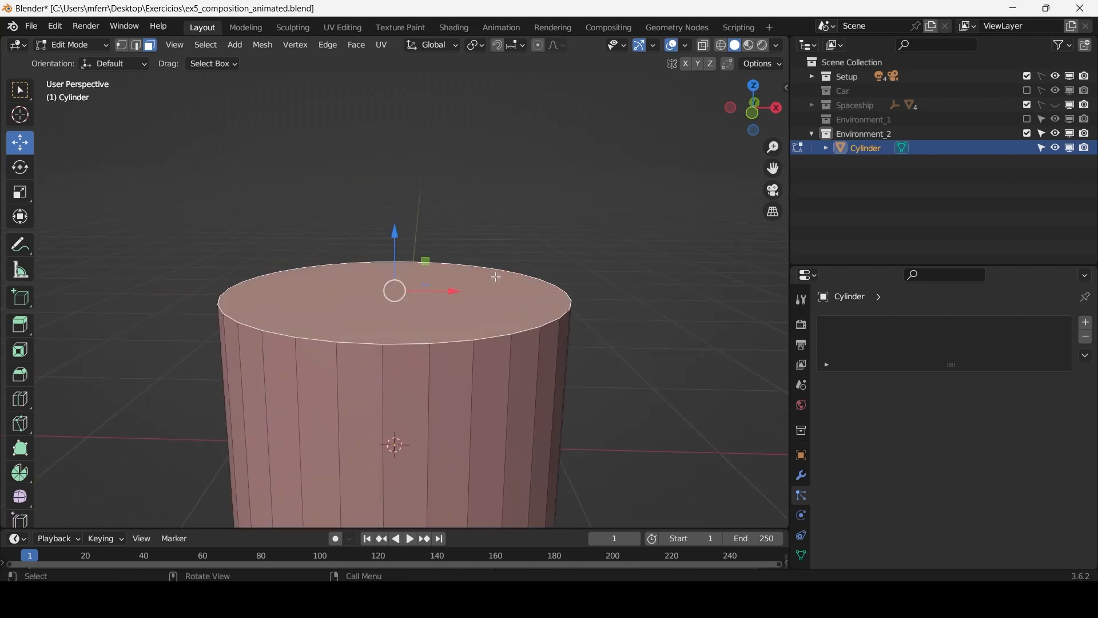
{"action": "scroll", "coordinate": [495, 277], "scroll_direction": "down", "scroll_amount": 4}
{"action": "middle_click_drag", "start_coordinate": [479, 291], "coordinate": [485, 306]}
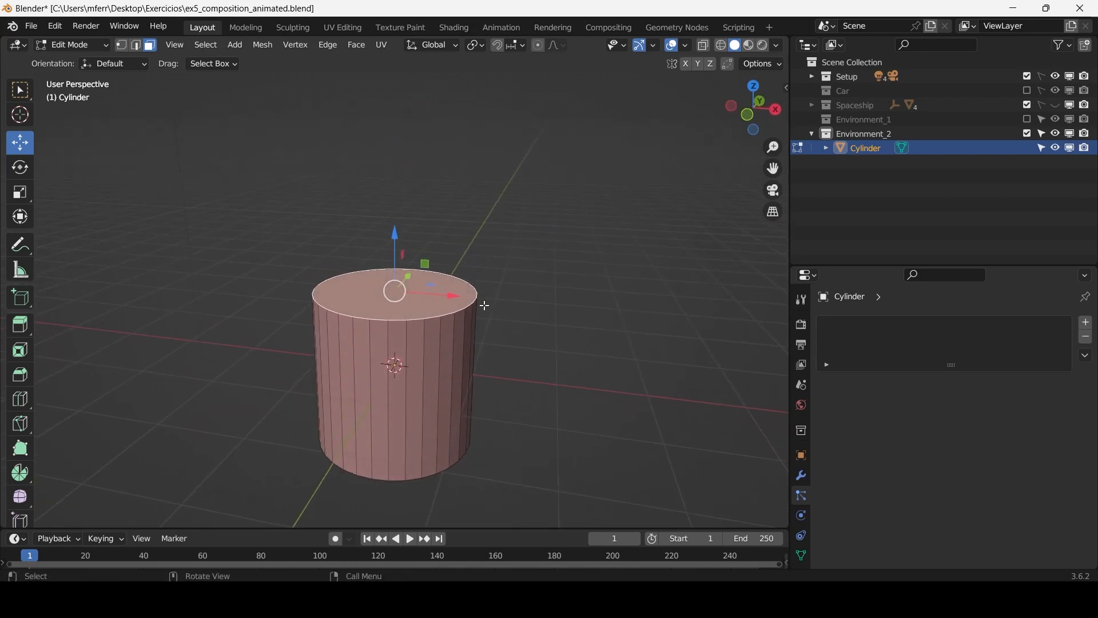
Extrude the cylinder's top face upward about 0.24 m and scale the new face up to about 2.42.
{"action": "key", "text": "e"}
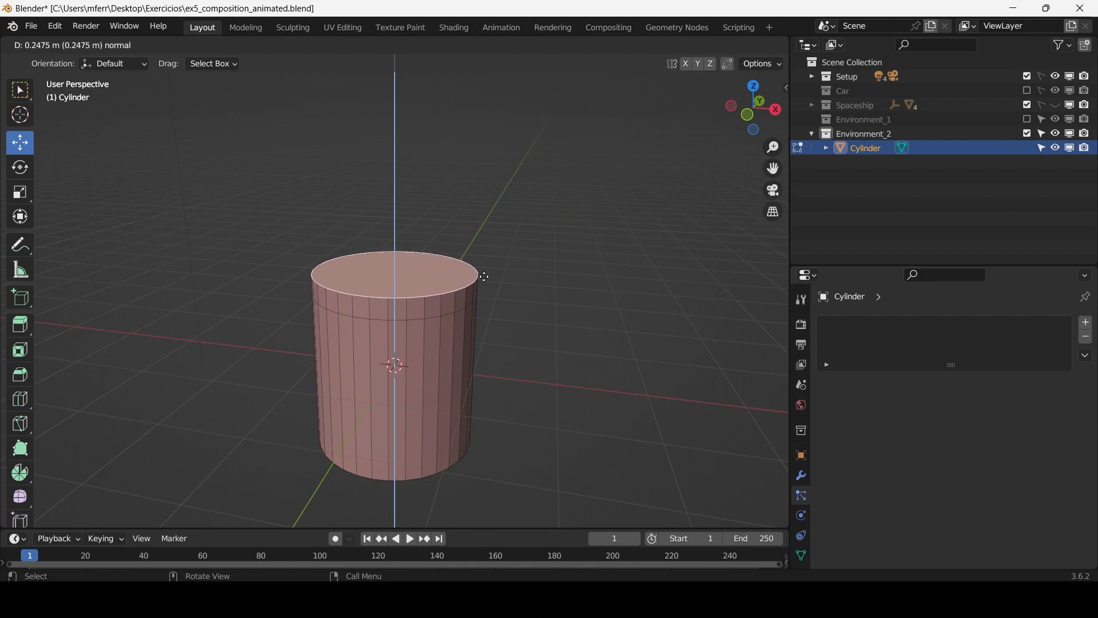
{"action": "left_click", "coordinate": [485, 276]}
{"action": "key", "text": "s"}
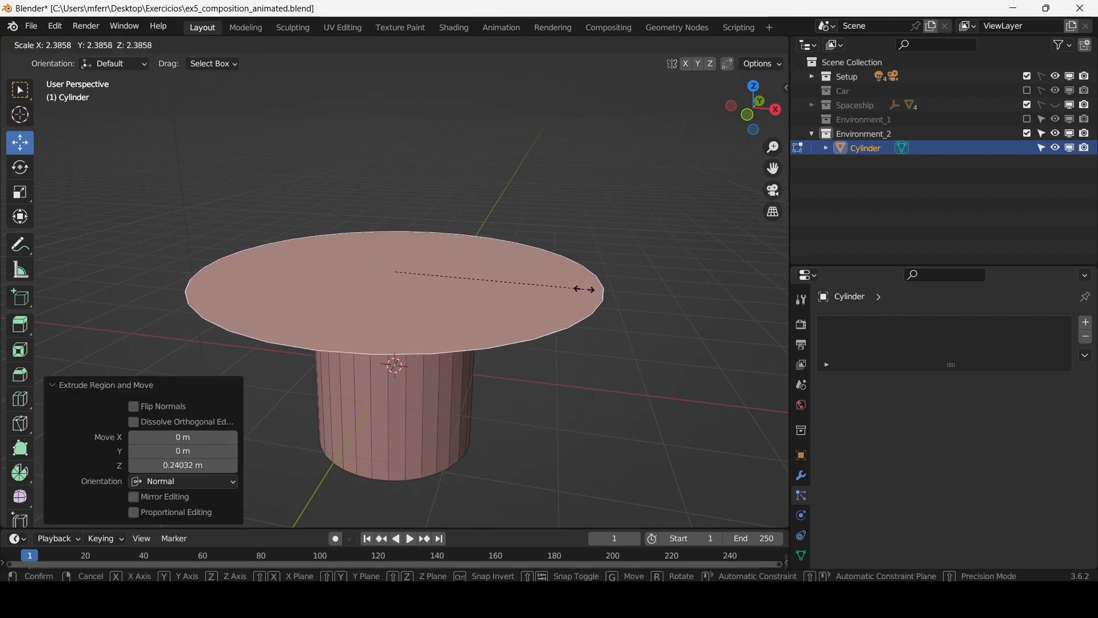
{"action": "left_click", "coordinate": [589, 290]}
Extrude the widened top face upward about 3.43 m and scale it down to about 0.08 to form a cone.
{"action": "scroll", "coordinate": [509, 278], "scroll_direction": "down", "scroll_amount": 2}
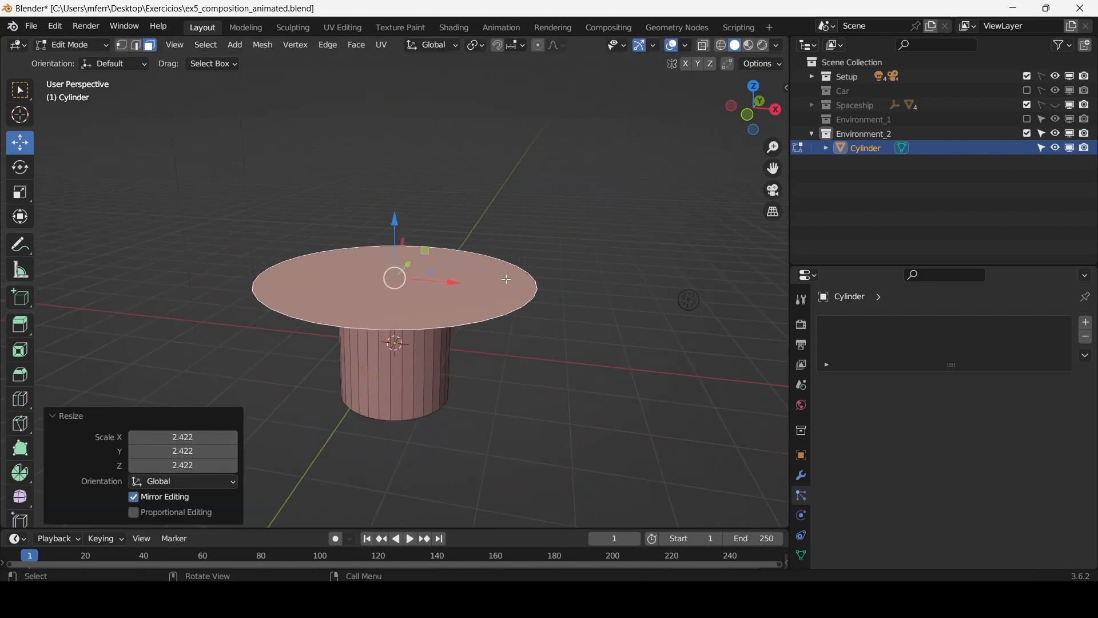
{"action": "key", "text": "e"}
{"action": "left_click", "coordinate": [564, 154]}
{"action": "middle_click_drag", "start_coordinate": [564, 155], "coordinate": [615, 260], "text": "shift"}
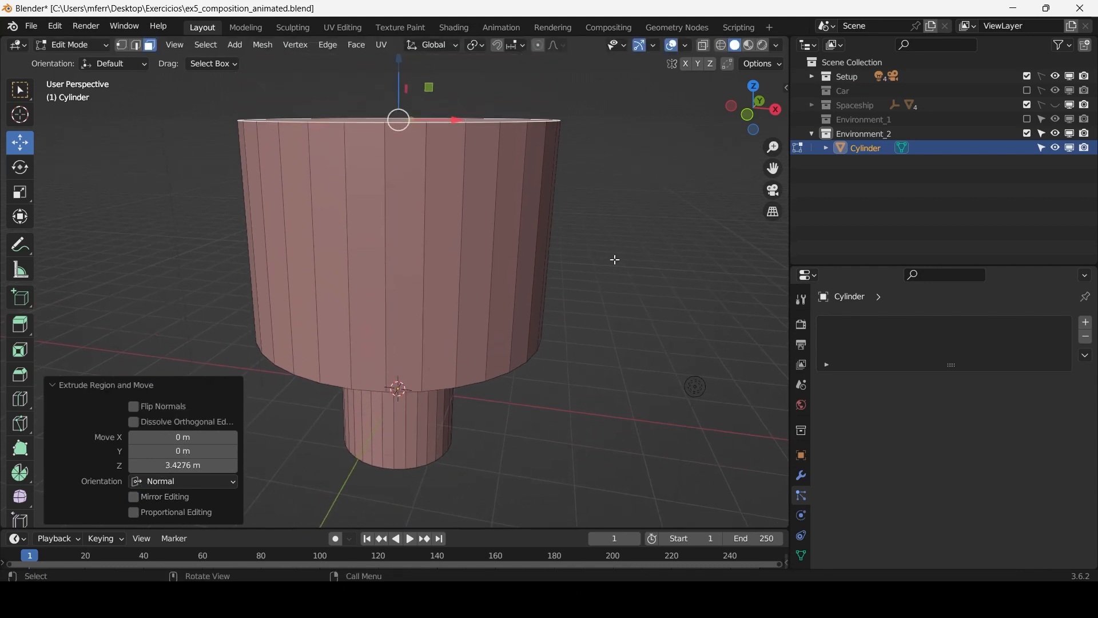
{"action": "key", "text": "s"}
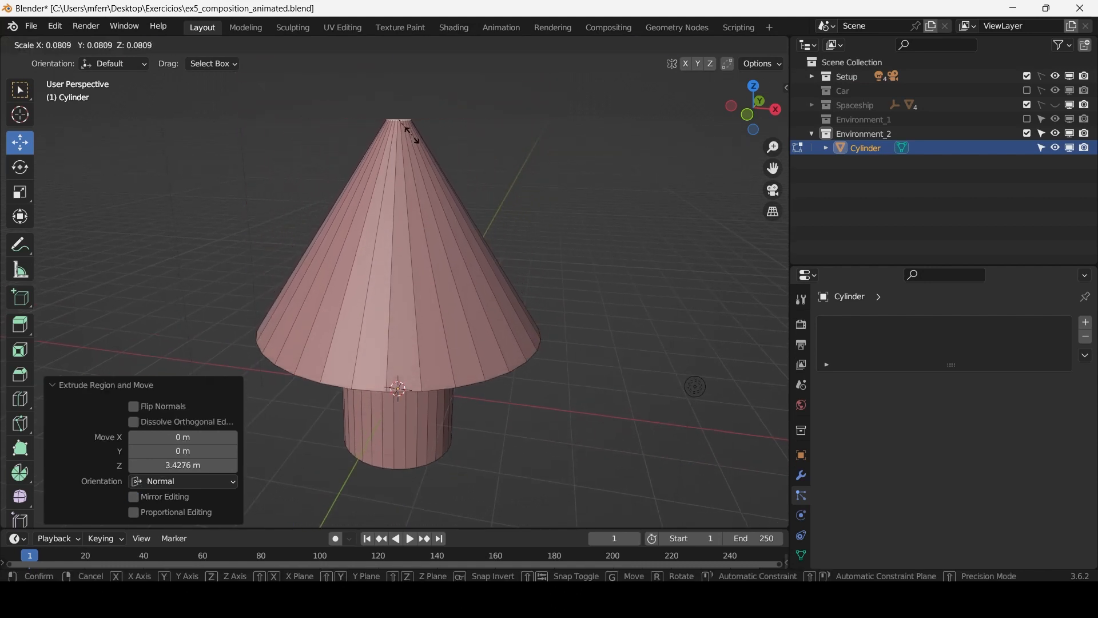
{"action": "left_click", "coordinate": [402, 129]}
Select the cone's rim and the trunk's top edge loop and lower both about 1.06 m along Z.
{"action": "middle_click_drag", "start_coordinate": [403, 129], "coordinate": [392, 97]}
{"action": "key", "text": "2"}
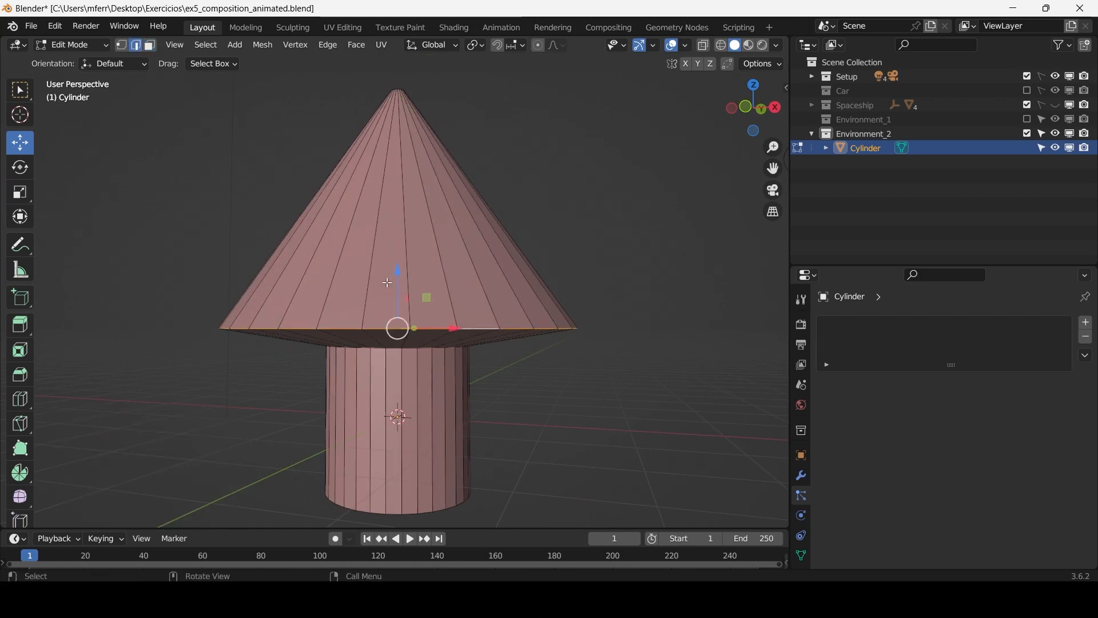
{"action": "scroll", "coordinate": [367, 355], "scroll_direction": "up", "scroll_amount": 3}
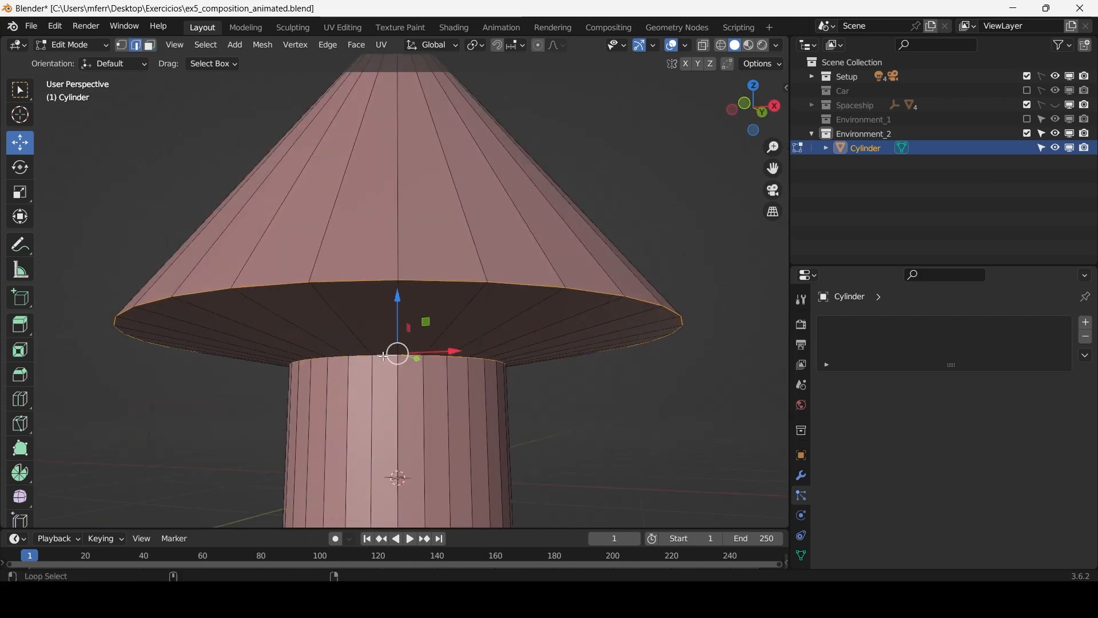
{"action": "left_click_drag", "start_coordinate": [405, 285], "coordinate": [405, 343]}
{"action": "scroll", "coordinate": [424, 389], "scroll_direction": "down", "scroll_amount": 3}
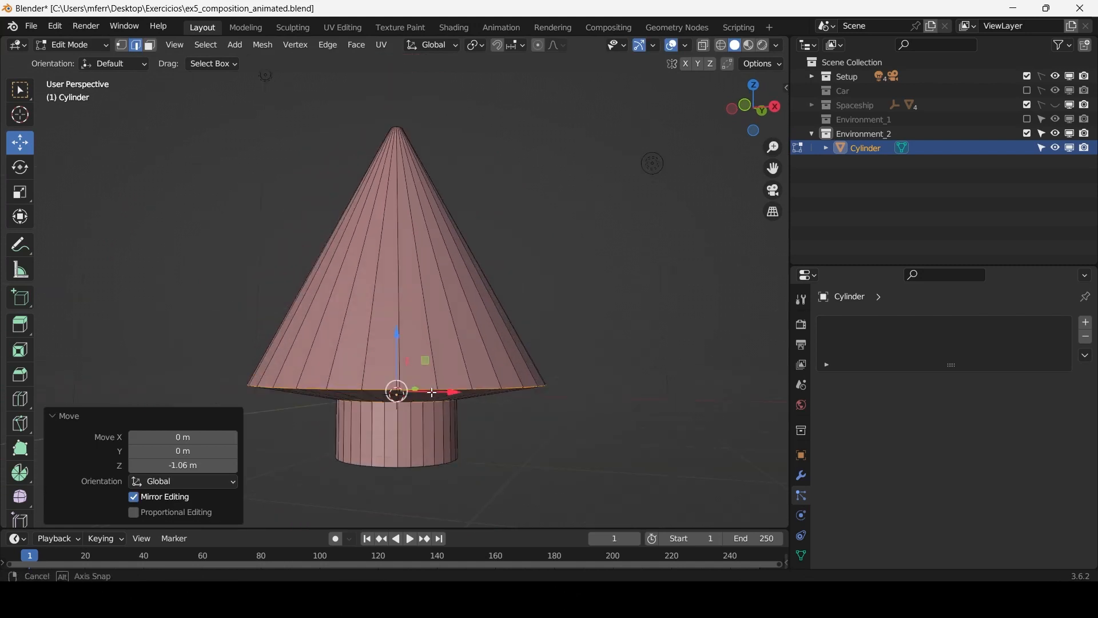
Select the small face at the cone's tip and raise it about 0.27 m along Z.
{"action": "key", "text": "1"}
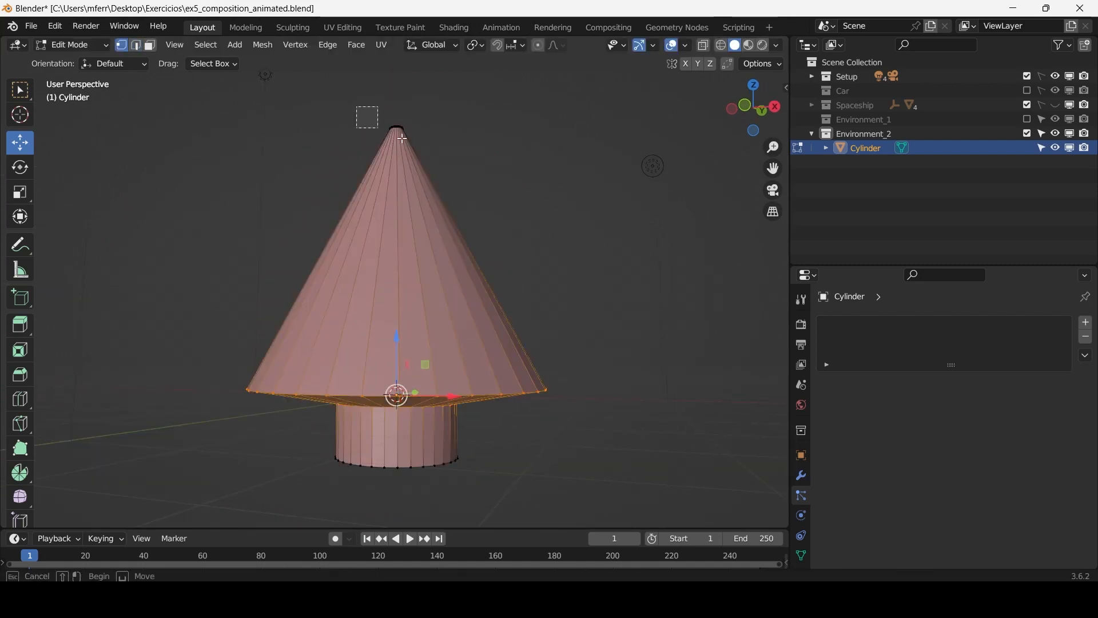
{"action": "left_click_drag", "start_coordinate": [403, 138], "coordinate": [435, 187]}
{"action": "middle_click_drag", "start_coordinate": [434, 186], "coordinate": [658, 119]}
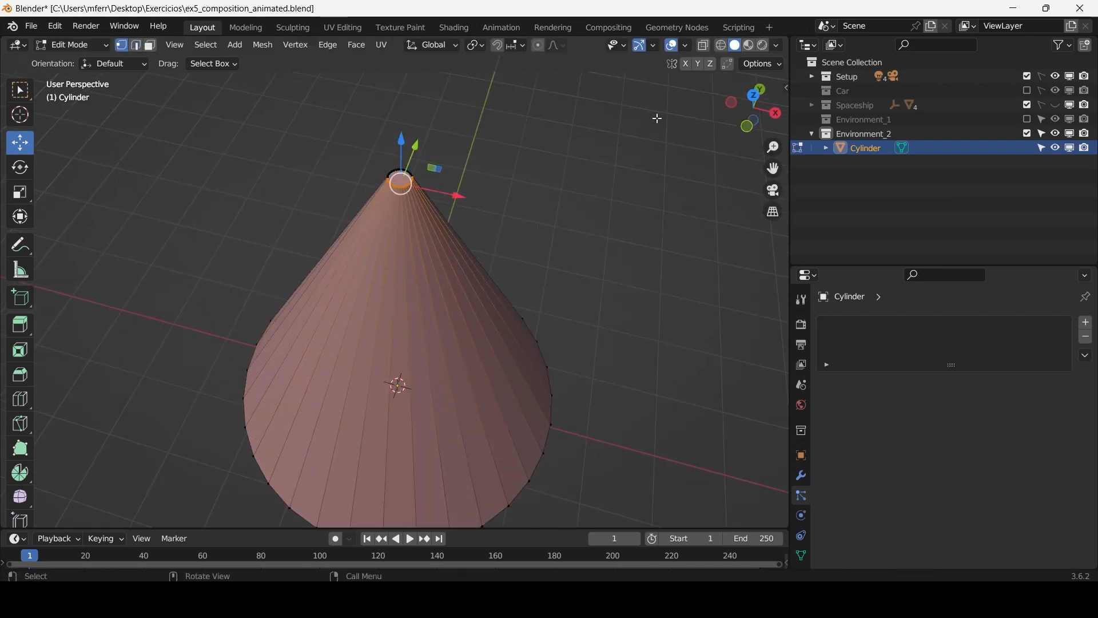
{"action": "scroll", "coordinate": [382, 165], "scroll_direction": "up", "scroll_amount": 2}
{"action": "key", "text": "3"}
{"action": "middle_click_drag", "start_coordinate": [422, 138], "coordinate": [410, 164], "text": "shift"}
{"action": "left_click_drag", "start_coordinate": [385, 120], "coordinate": [385, 93]}
Try merging the tip face's vertices at center, and undo the merge.
{"action": "scroll", "coordinate": [426, 300], "scroll_direction": "up", "scroll_amount": 5}
{"action": "middle_click_drag", "start_coordinate": [389, 103], "coordinate": [429, 280], "text": "shift"}
{"action": "scroll", "coordinate": [446, 292], "scroll_direction": "down", "scroll_amount": 1}
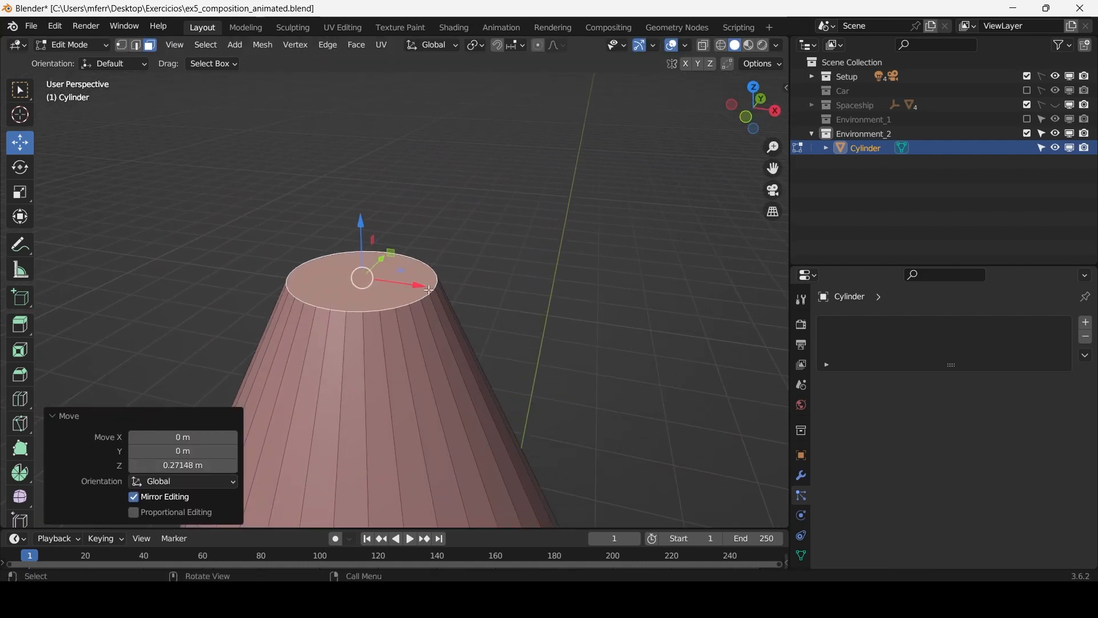
{"action": "key", "text": "m"}
{"action": "left_click", "coordinate": [427, 294]}
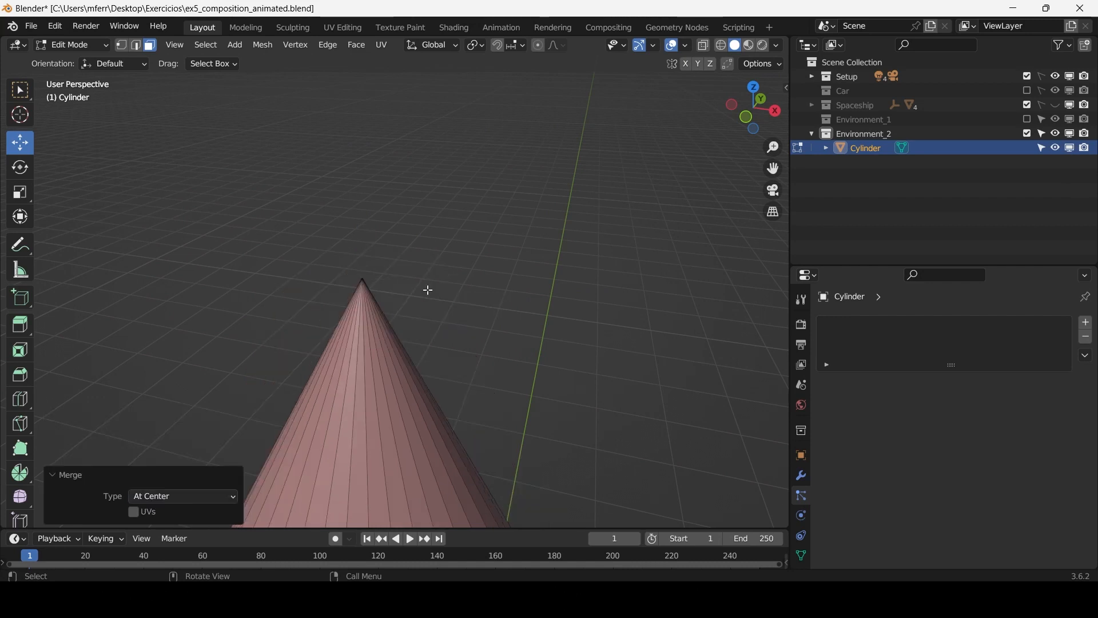
{"action": "scroll", "coordinate": [368, 344], "scroll_direction": "down", "scroll_amount": 4}
{"action": "scroll", "coordinate": [369, 314], "scroll_direction": "down", "scroll_amount": 3}
{"action": "middle_click_drag", "start_coordinate": [369, 342], "coordinate": [371, 207]}
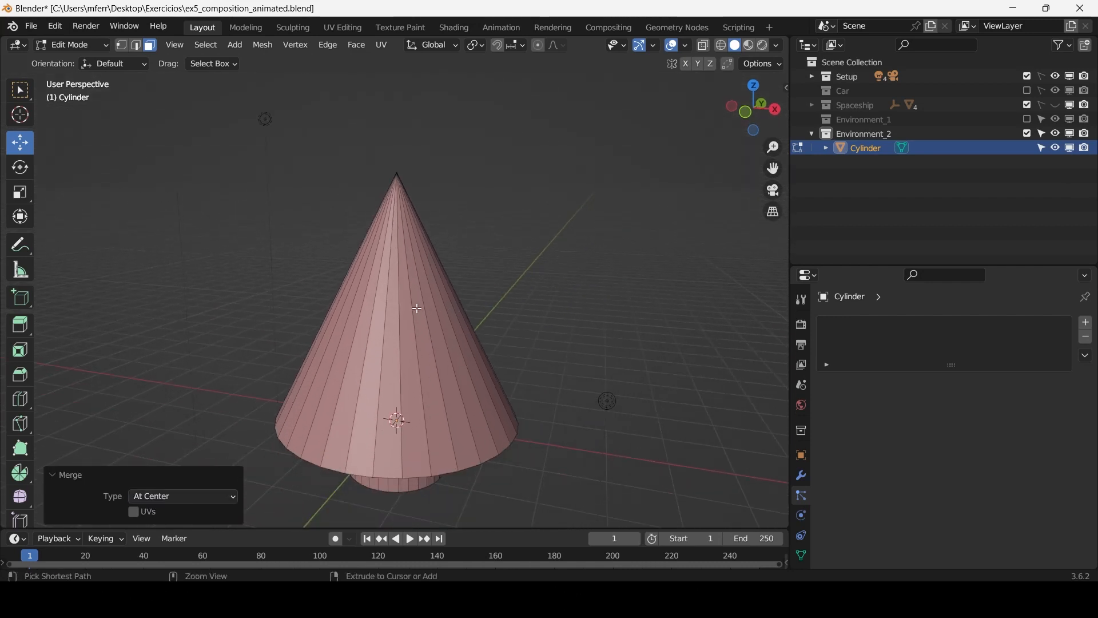
{"action": "left_click", "coordinate": [454, 294]}
{"action": "key", "text": "ctrl+z"}
{"action": "key", "text": "ctrl+z"}
{"action": "key", "text": "ctrl+z"}
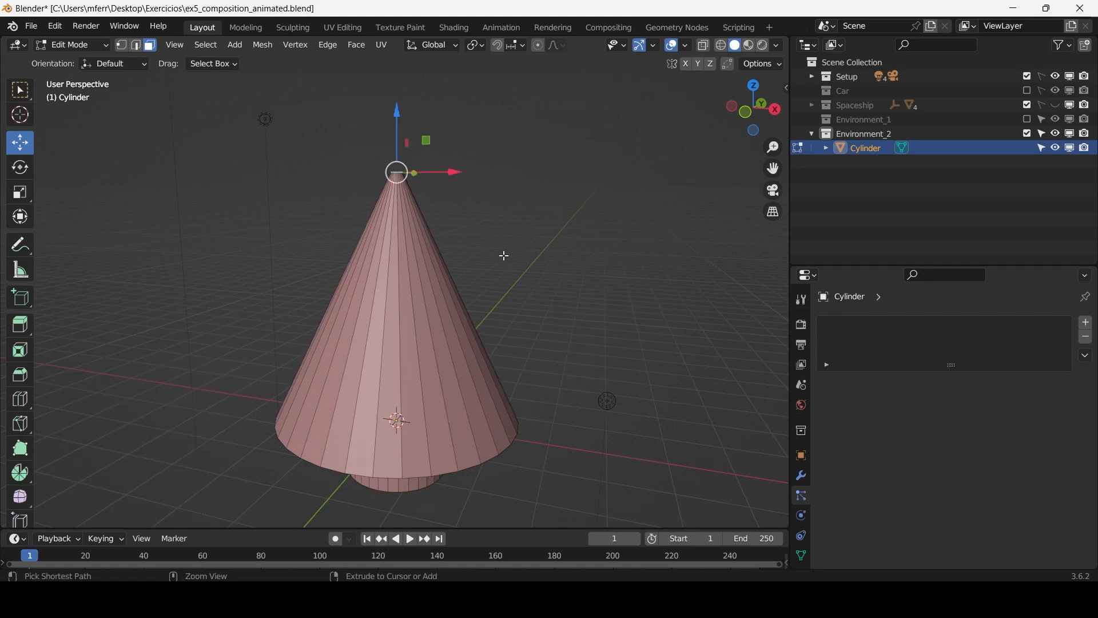
{"action": "scroll", "coordinate": [400, 265], "scroll_direction": "up", "scroll_amount": 2}
{"action": "key", "text": "ctrl+r"}
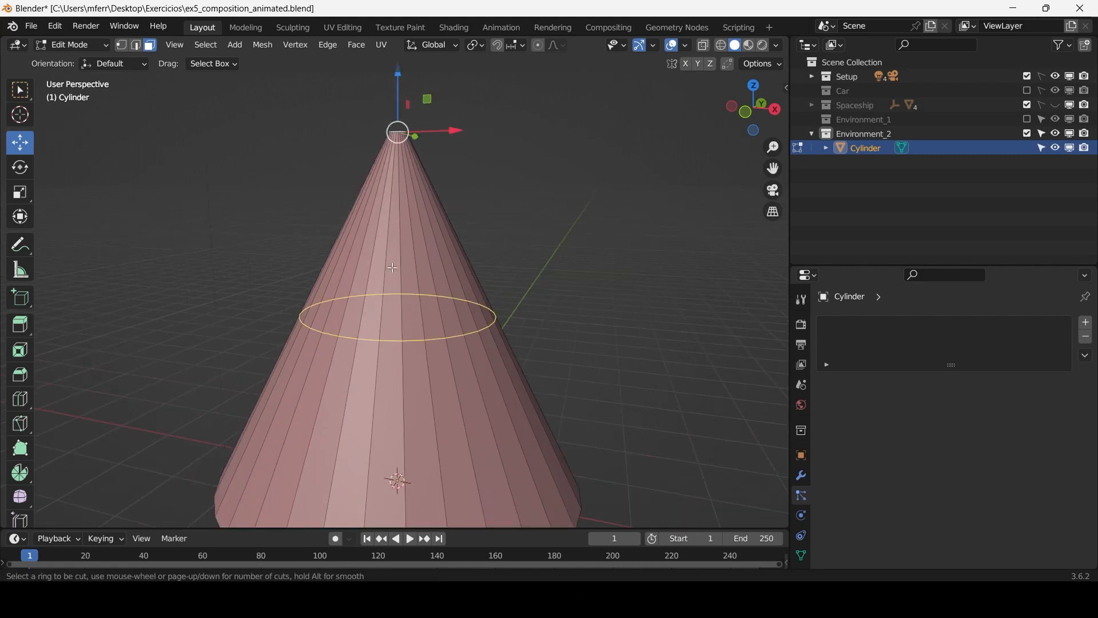
{"action": "key", "text": "Escape"}
Add four evenly spaced loop cuts around the cone.
{"action": "scroll", "coordinate": [520, 225], "scroll_direction": "down", "scroll_amount": 3}
{"action": "scroll", "coordinate": [497, 261], "scroll_direction": "up", "scroll_amount": 2}
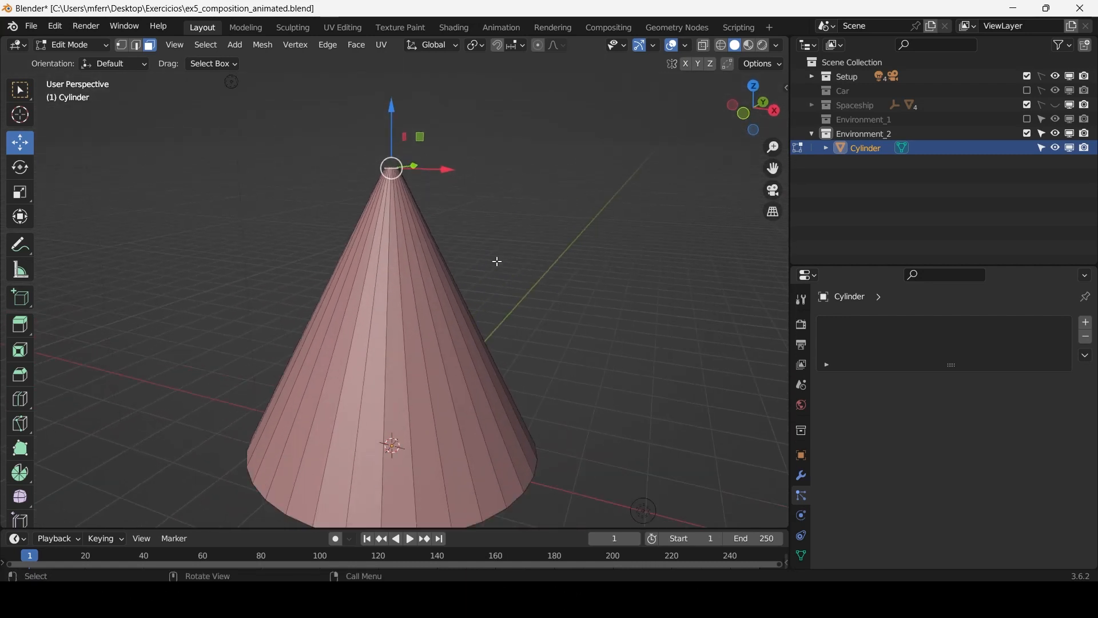
{"action": "middle_click_drag", "start_coordinate": [497, 262], "coordinate": [479, 240], "text": "shift"}
{"action": "key", "text": "ctrl+r"}
{"action": "scroll", "coordinate": [451, 260], "scroll_direction": "up", "scroll_amount": 3}
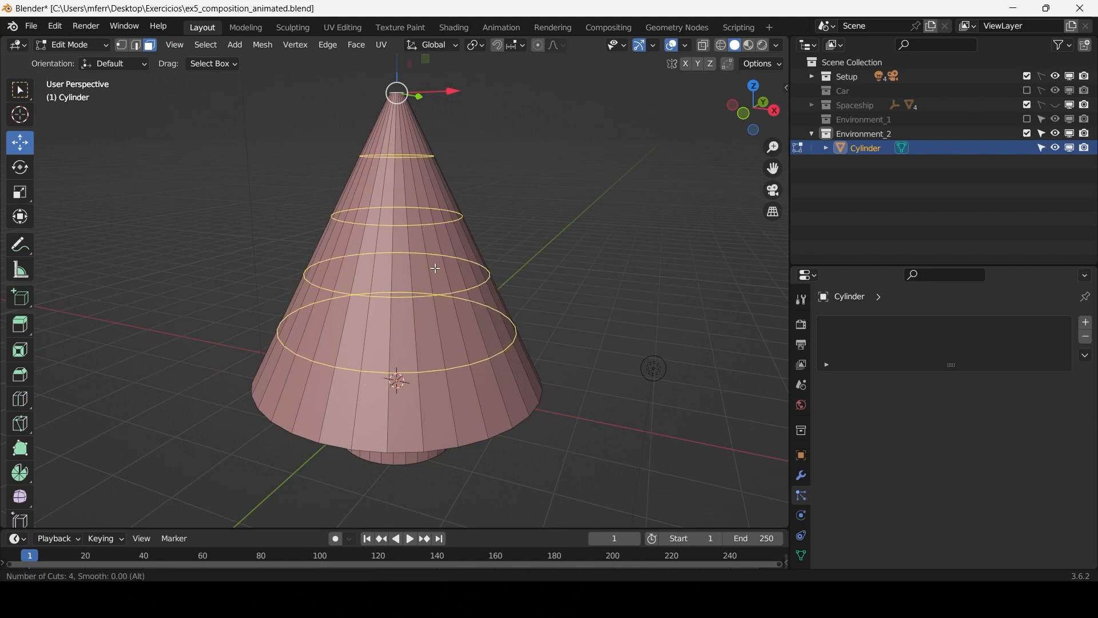
{"action": "left_click", "coordinate": [436, 268]}
{"action": "middle_click_drag", "start_coordinate": [436, 268], "coordinate": [440, 187]}
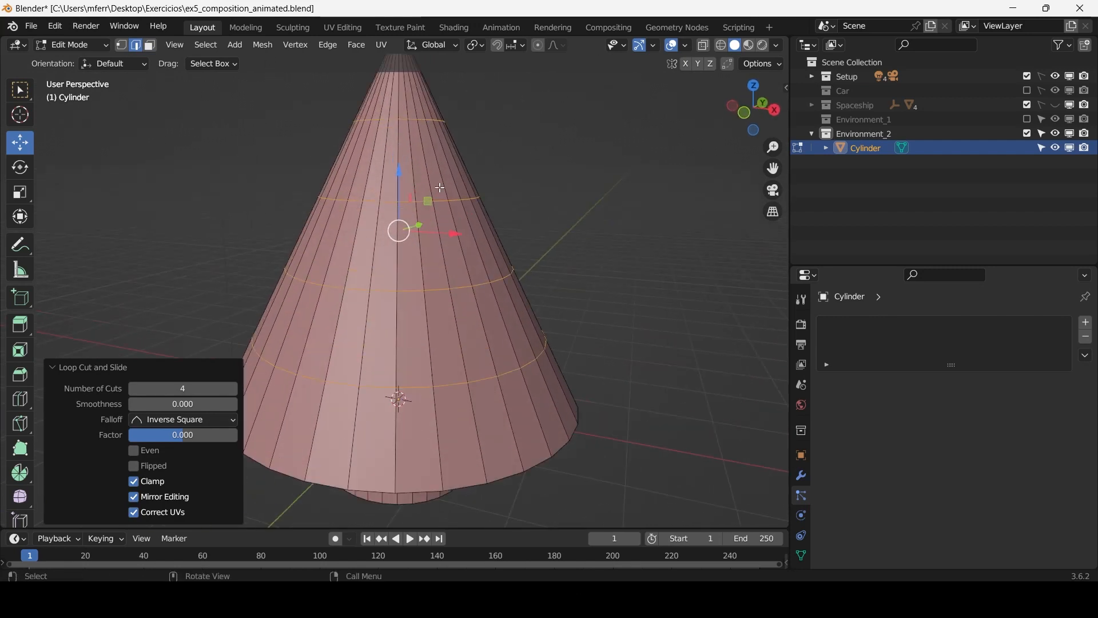
Try bevelling the four loops about 0.12 m with two segments, and undo the bevel and the loop cuts.
{"action": "middle_click_drag", "start_coordinate": [513, 197], "coordinate": [540, 278], "text": "shift"}
{"action": "key", "text": "ctrl+b"}
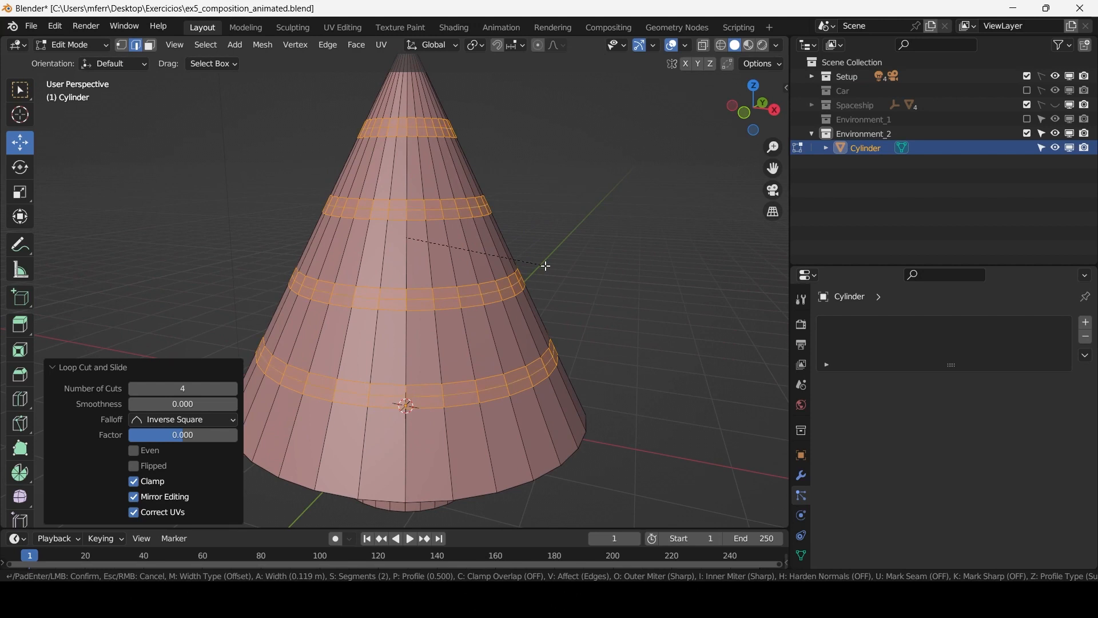
{"action": "left_click", "coordinate": [547, 266]}
{"action": "left_click", "coordinate": [627, 340]}
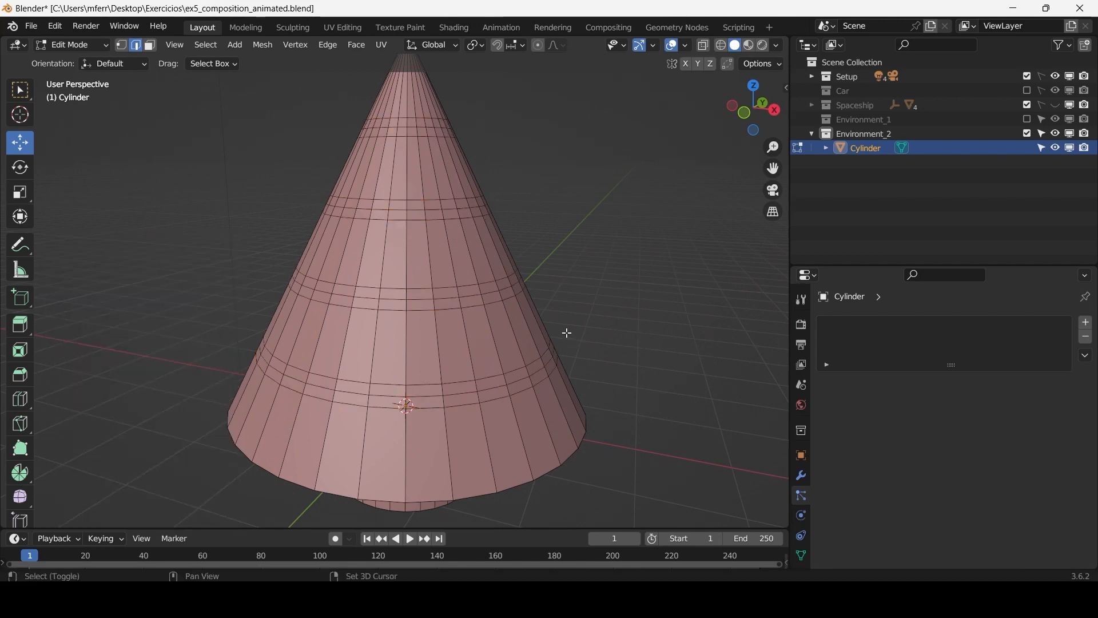
{"action": "middle_click_drag", "start_coordinate": [569, 331], "coordinate": [553, 269]}
{"action": "scroll", "coordinate": [478, 267], "scroll_direction": "up", "scroll_amount": 2}
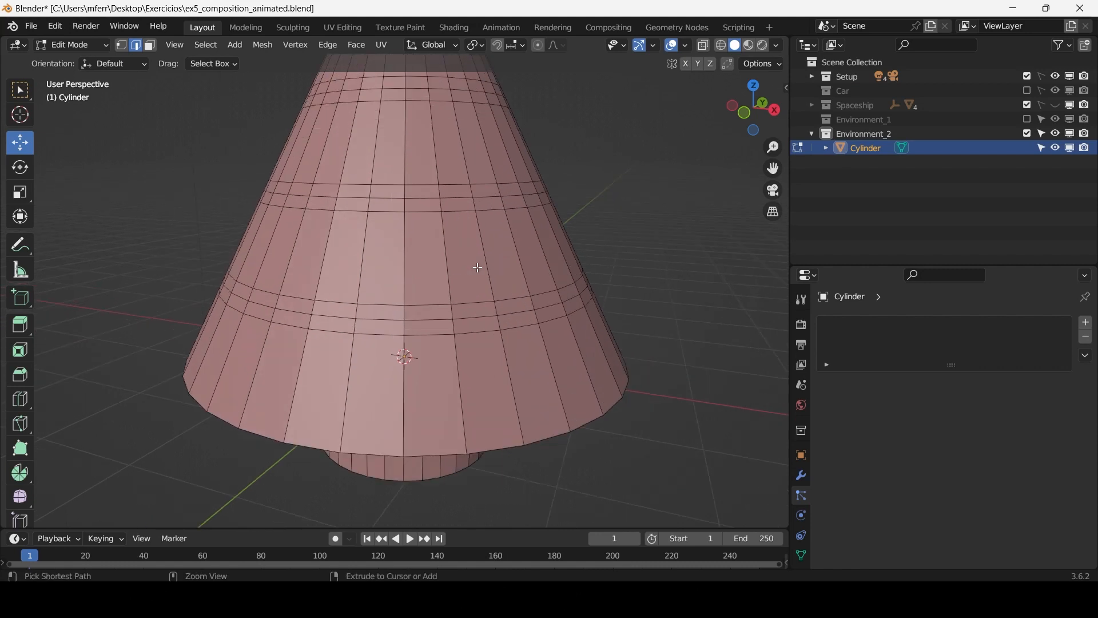
{"action": "key", "text": "ctrl+z"}
{"action": "key", "text": "ctrl+z"}
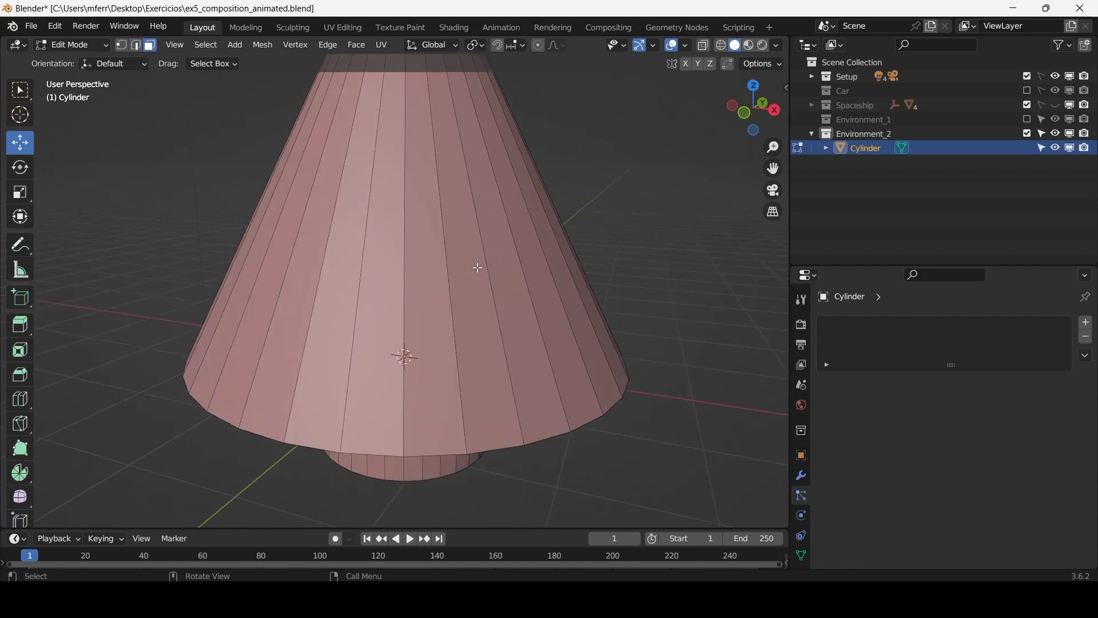
Cut four evenly spaced loops around the cone again and bevel them about 0.109 m with one segment.
{"action": "scroll", "coordinate": [486, 321], "scroll_direction": "down", "scroll_amount": 3}
{"action": "scroll", "coordinate": [420, 229], "scroll_direction": "up", "scroll_amount": 3}
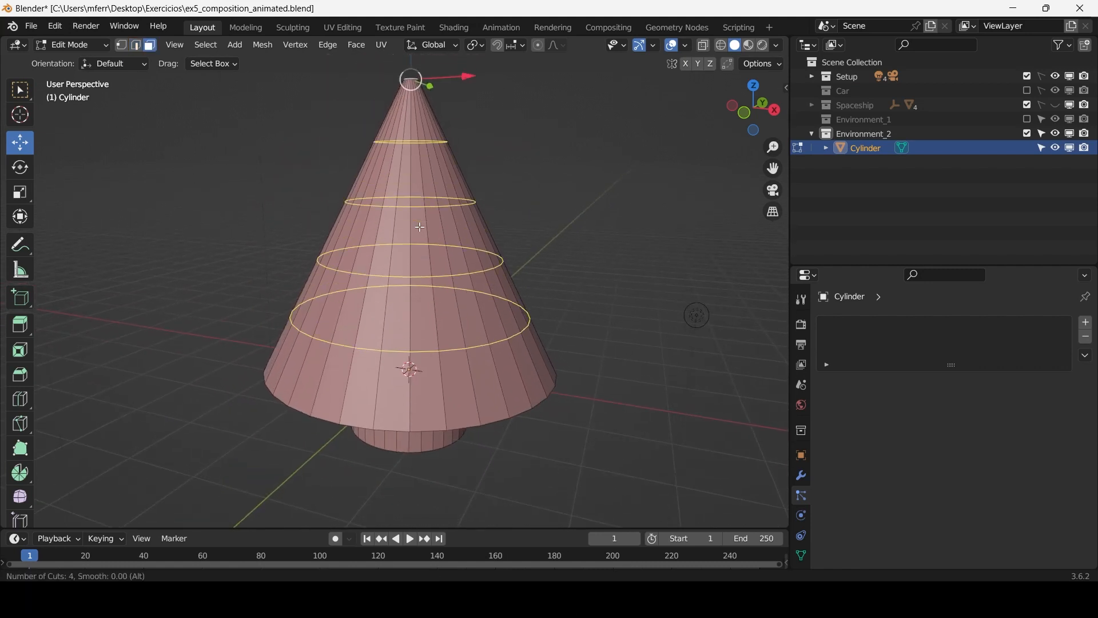
{"action": "left_click", "coordinate": [421, 228]}
{"action": "right_click", "coordinate": [420, 227]}
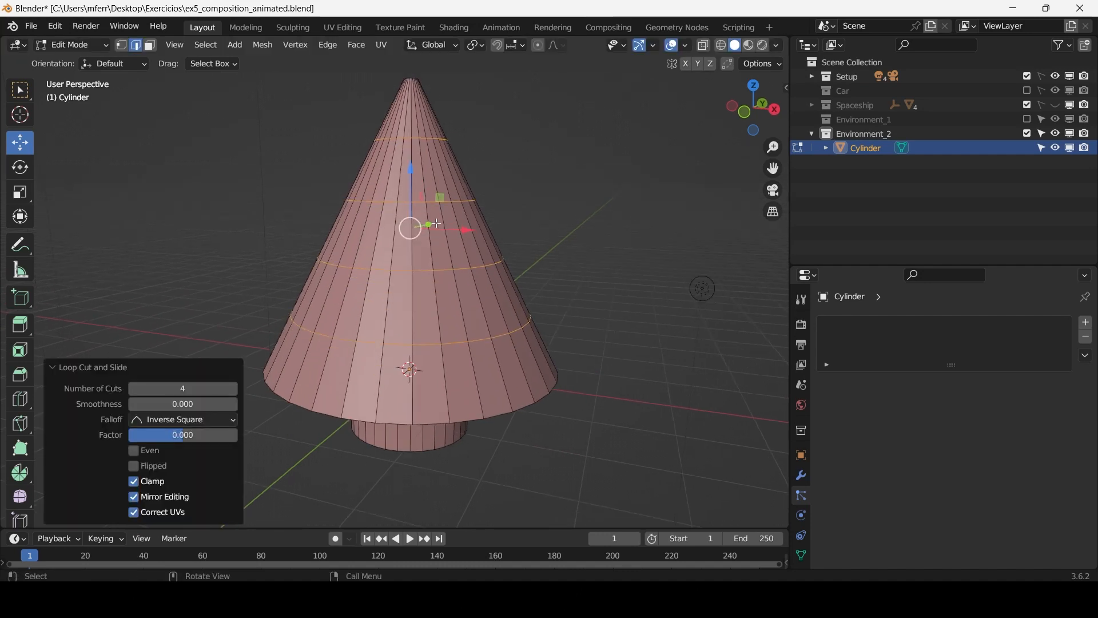
{"action": "key", "text": "ctrl+b"}
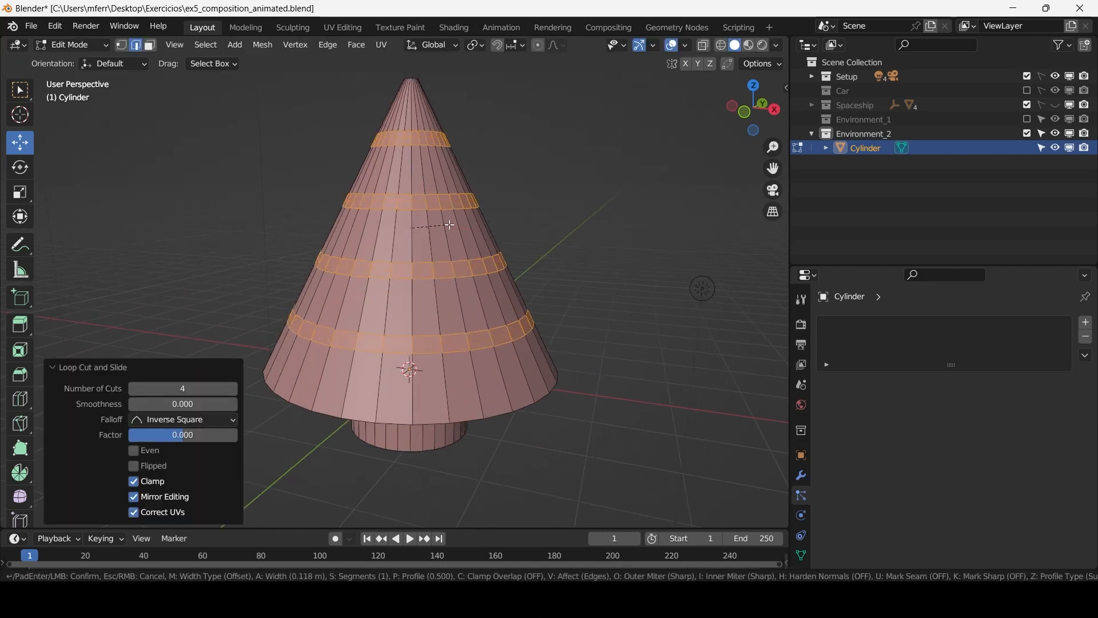
{"action": "left_click", "coordinate": [449, 226]}
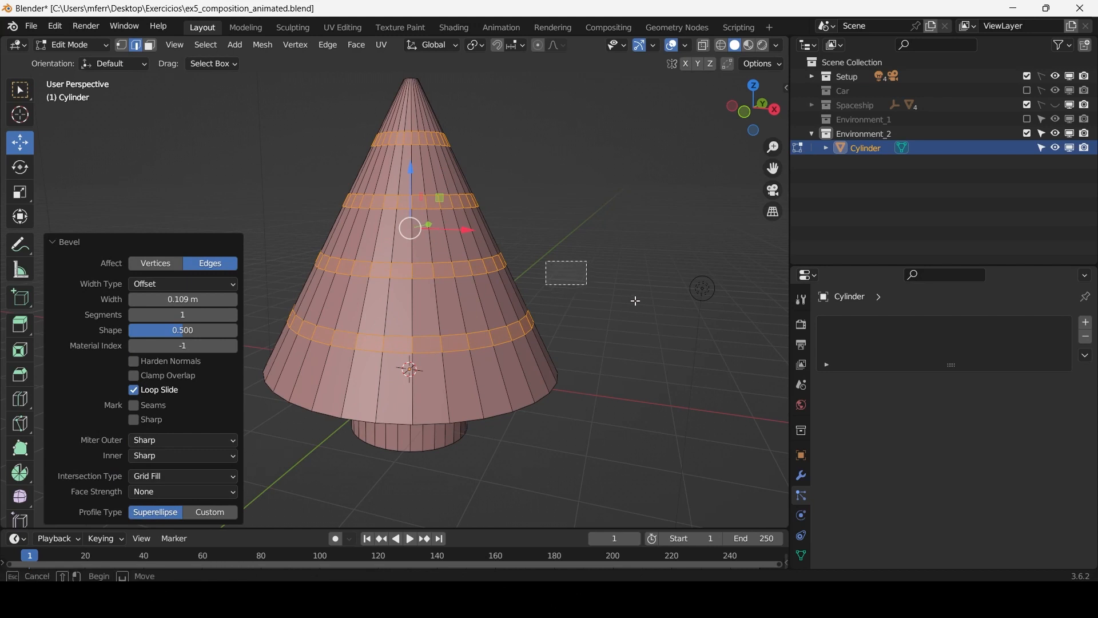
{"action": "left_click_drag", "start_coordinate": [636, 301], "coordinate": [615, 297]}
Select the upper edge loop of each of the four bevelled bands and scale them together to about 1.108.
{"action": "middle_click_drag", "start_coordinate": [615, 297], "coordinate": [419, 285]}
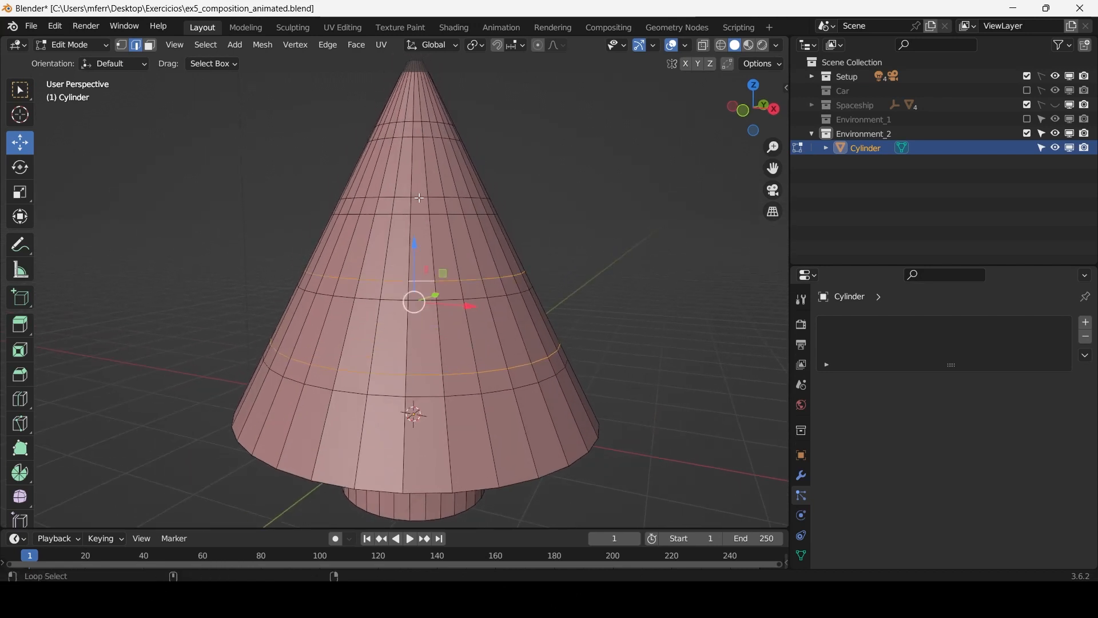
{"action": "middle_click_drag", "start_coordinate": [420, 198], "coordinate": [424, 233]}
{"action": "key", "text": "s"}
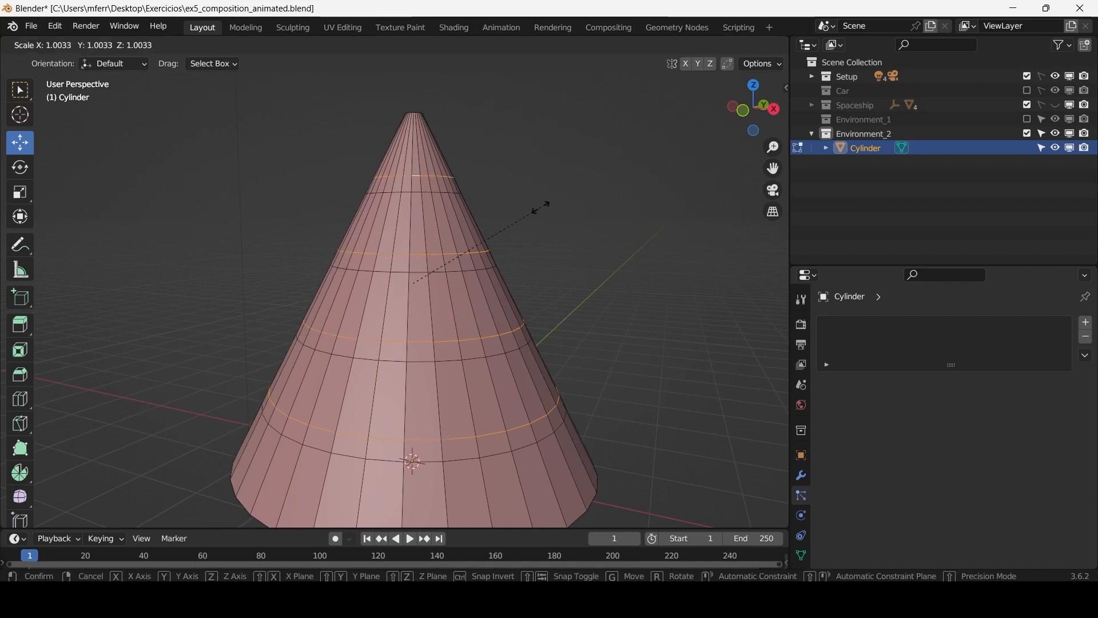
{"action": "left_click", "coordinate": [572, 215]}
{"action": "key", "text": "ctrl+z"}
{"action": "key", "text": "s"}
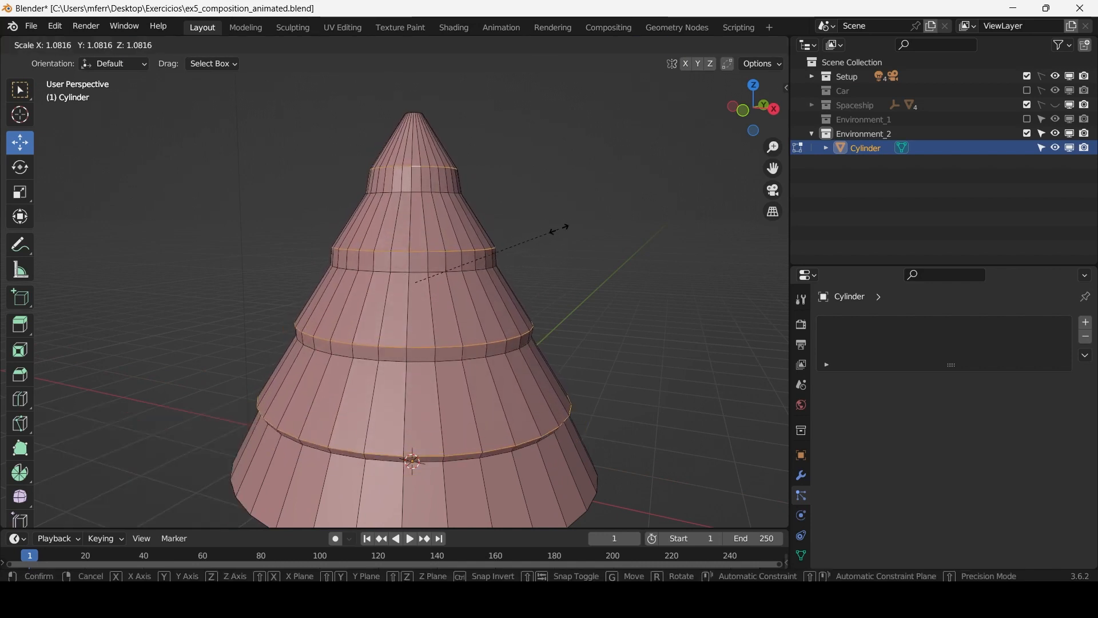
{"action": "left_click", "coordinate": [563, 227]}
Open the transform orientation options.
{"action": "left_click", "coordinate": [434, 46]}
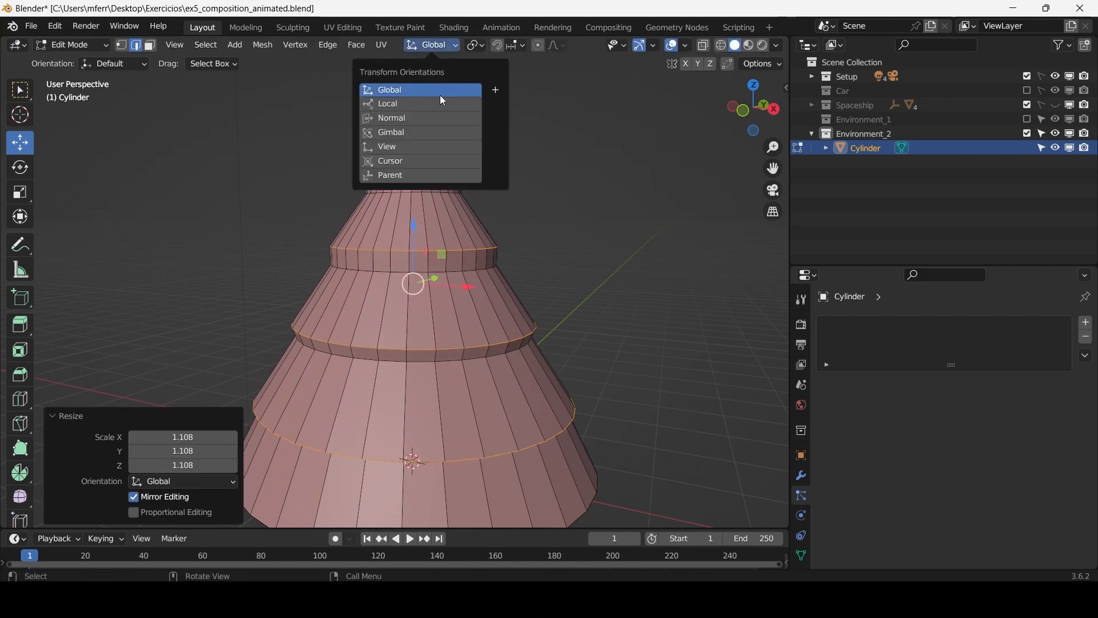
Set the transform orientation to Local, then undo the trial scalings of the four selected edge loops.
{"action": "left_click", "coordinate": [443, 101]}
{"action": "key", "text": "s"}
{"action": "left_click", "coordinate": [605, 269]}
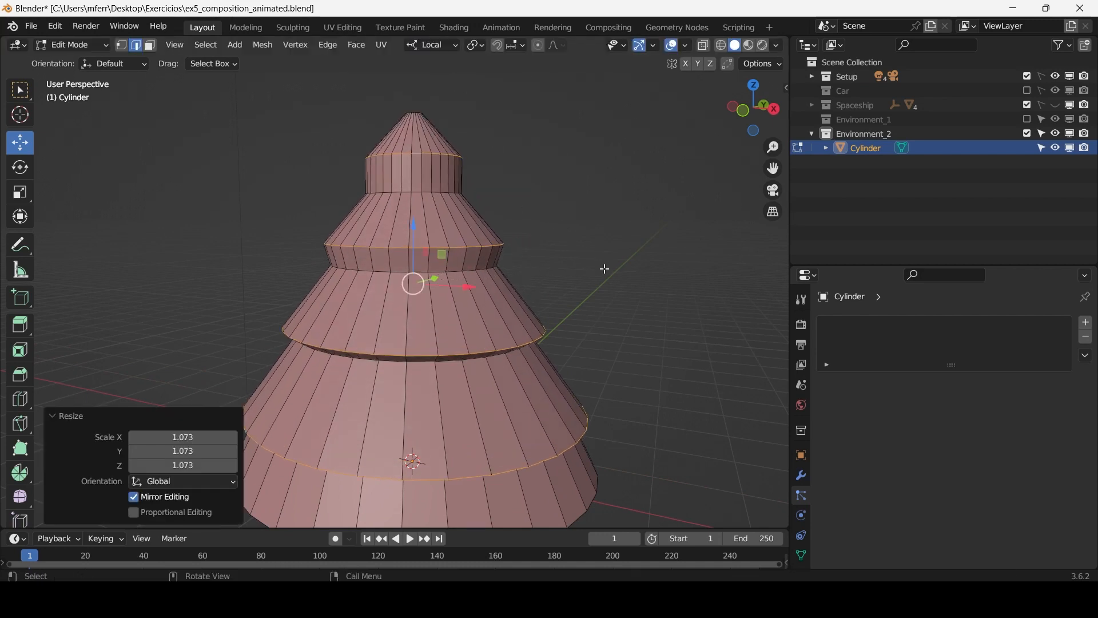
{"action": "left_click", "coordinate": [477, 45]}
{"action": "left_click", "coordinate": [535, 92]}
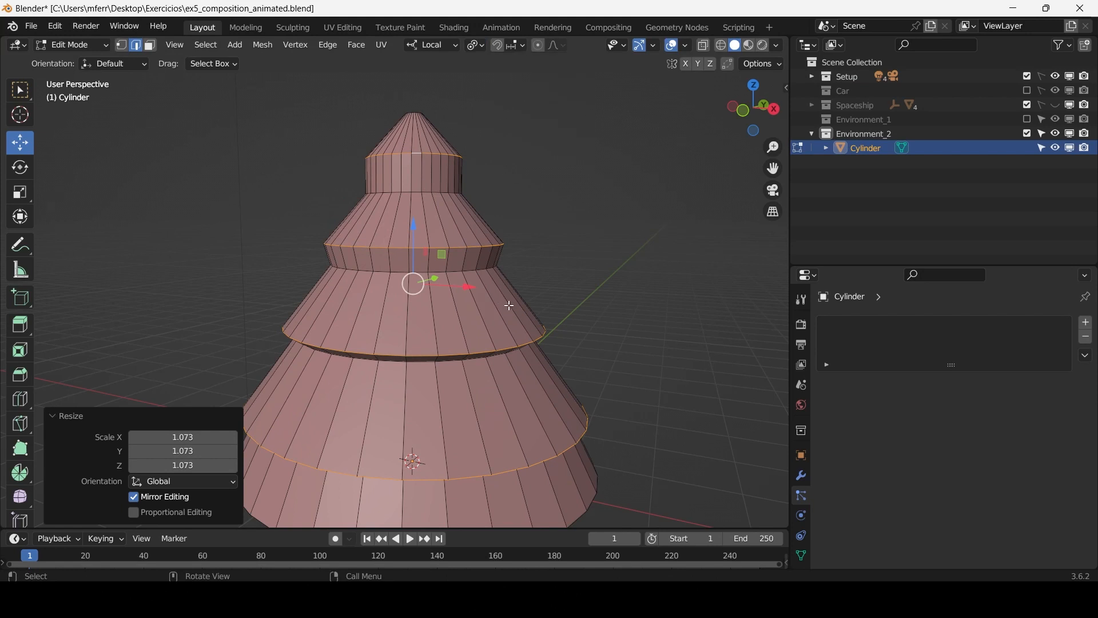
{"action": "key", "text": "s"}
{"action": "left_click", "coordinate": [518, 306]}
{"action": "key", "text": "ctrl+z"}
{"action": "key", "text": "ctrl+z"}
{"action": "key", "text": "ctrl+z"}
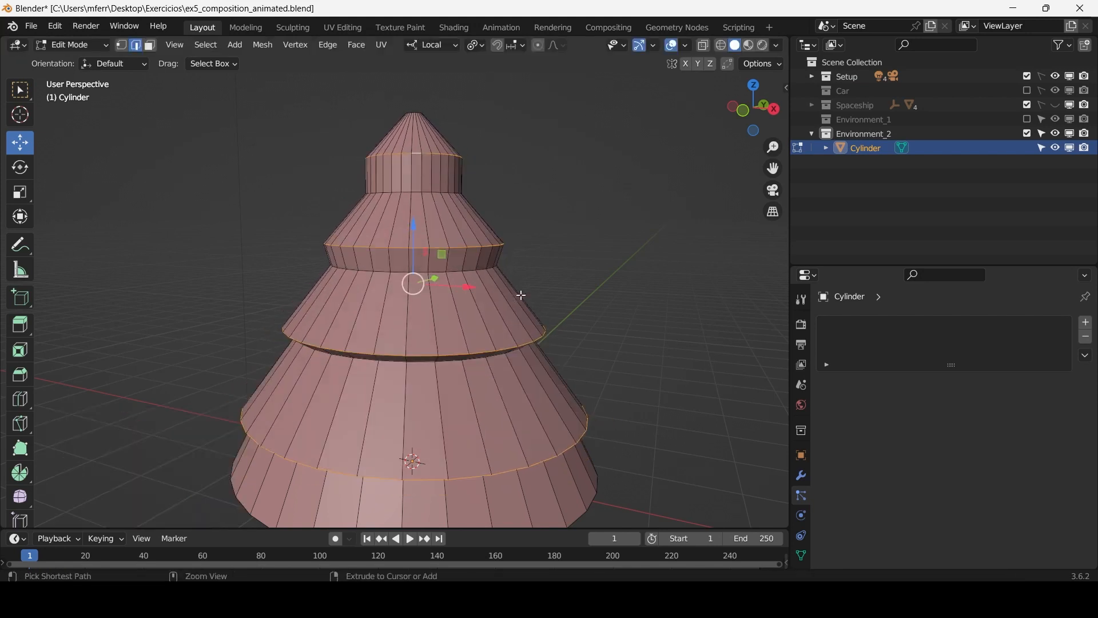
Set the pivot point to Individual Origins and scale the four selected foliage edge loops by about 1.22.
{"action": "left_click", "coordinate": [477, 46]}
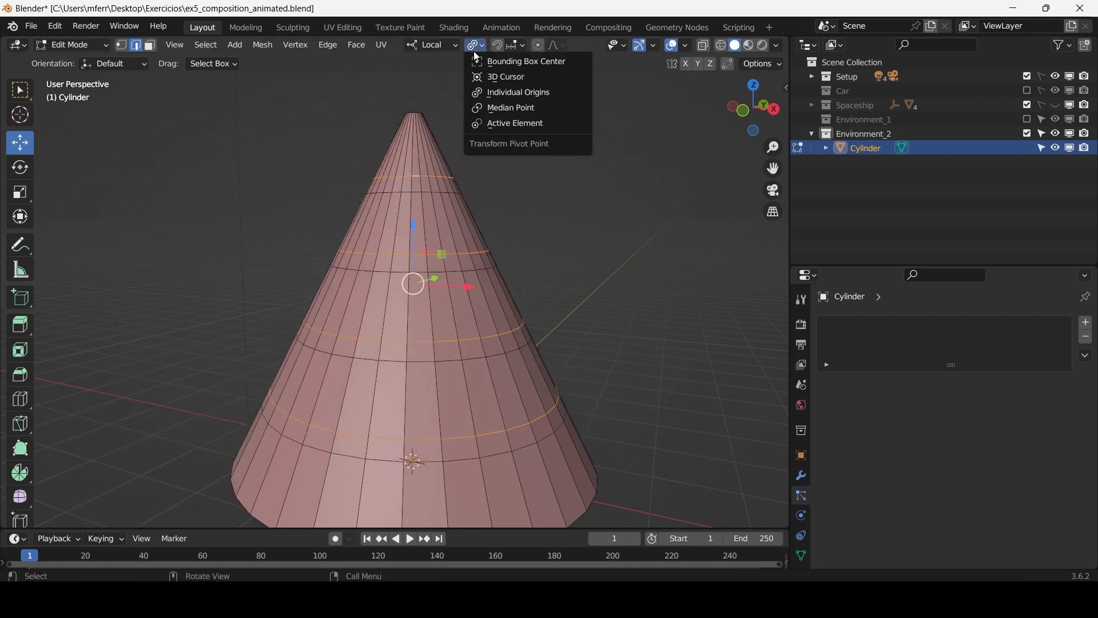
{"action": "left_click", "coordinate": [495, 95]}
{"action": "key", "text": "s"}
{"action": "left_click", "coordinate": [571, 321]}
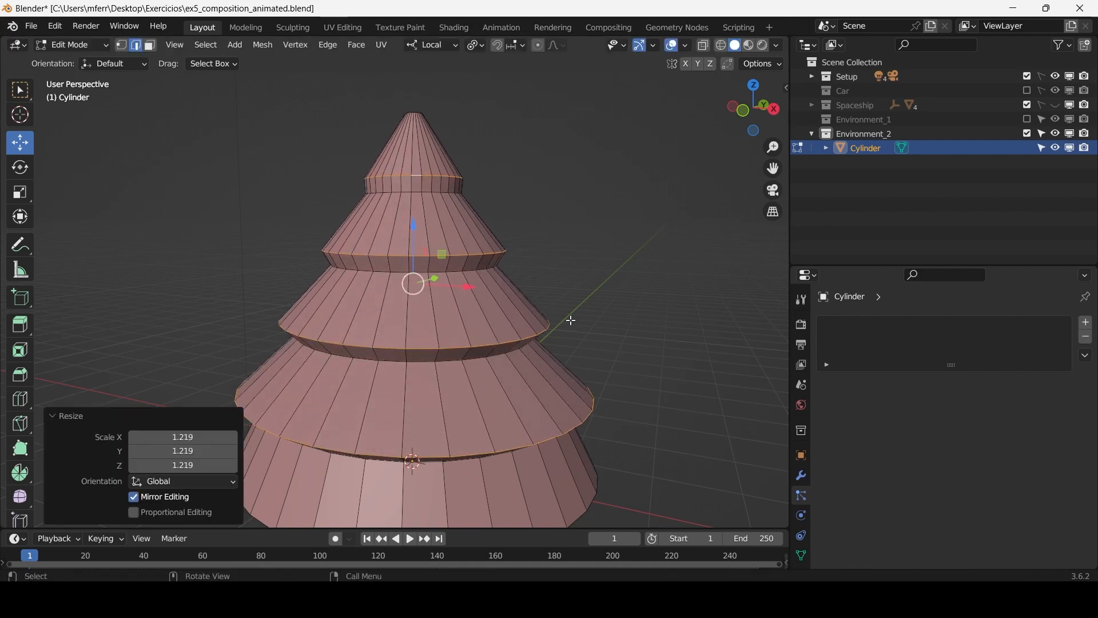
Rescale the four selected foliage edge loops and lower them slightly along Z.
{"action": "scroll", "coordinate": [546, 309], "scroll_direction": "down", "scroll_amount": 1}
{"action": "middle_click_drag", "start_coordinate": [545, 309], "coordinate": [508, 283]}
{"action": "key", "text": "s"}
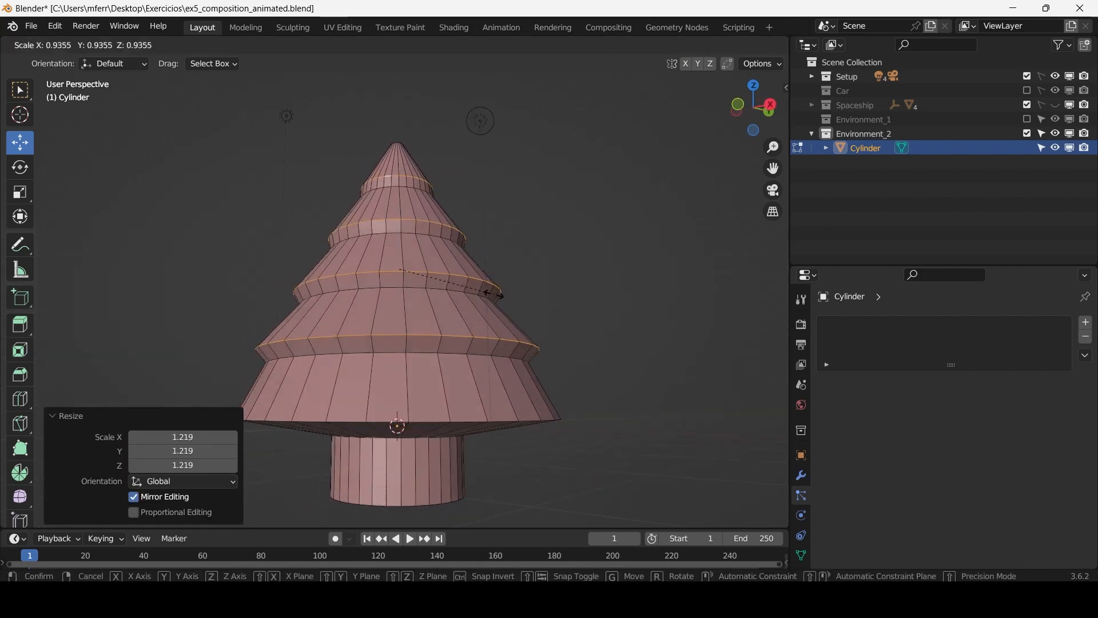
{"action": "left_click", "coordinate": [505, 297]}
{"action": "scroll", "coordinate": [456, 275], "scroll_direction": "up", "scroll_amount": 2}
{"action": "left_click_drag", "start_coordinate": [399, 206], "coordinate": [398, 215]}
Scale the lowest foliage rim loop by about 1.14 and raise it about 0.07 m along Z.
{"action": "scroll", "coordinate": [446, 269], "scroll_direction": "down", "scroll_amount": 4}
{"action": "middle_click_drag", "start_coordinate": [456, 282], "coordinate": [402, 231]}
{"action": "scroll", "coordinate": [431, 240], "scroll_direction": "up", "scroll_amount": 3}
{"action": "left_click", "coordinate": [596, 402]}
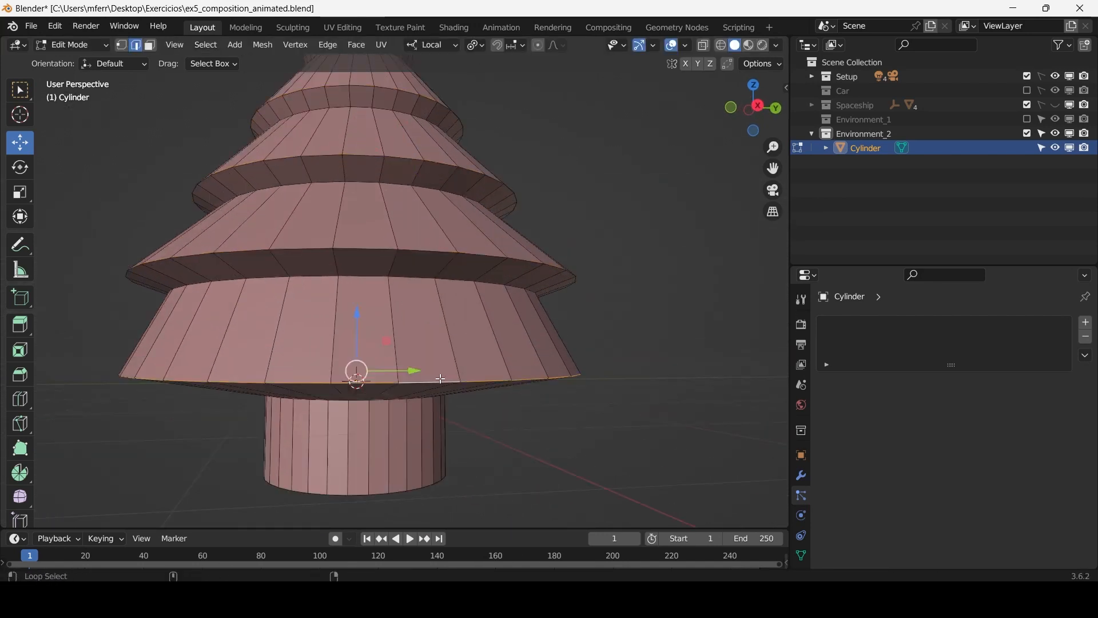
{"action": "key", "text": "s"}
{"action": "left_click", "coordinate": [521, 358]}
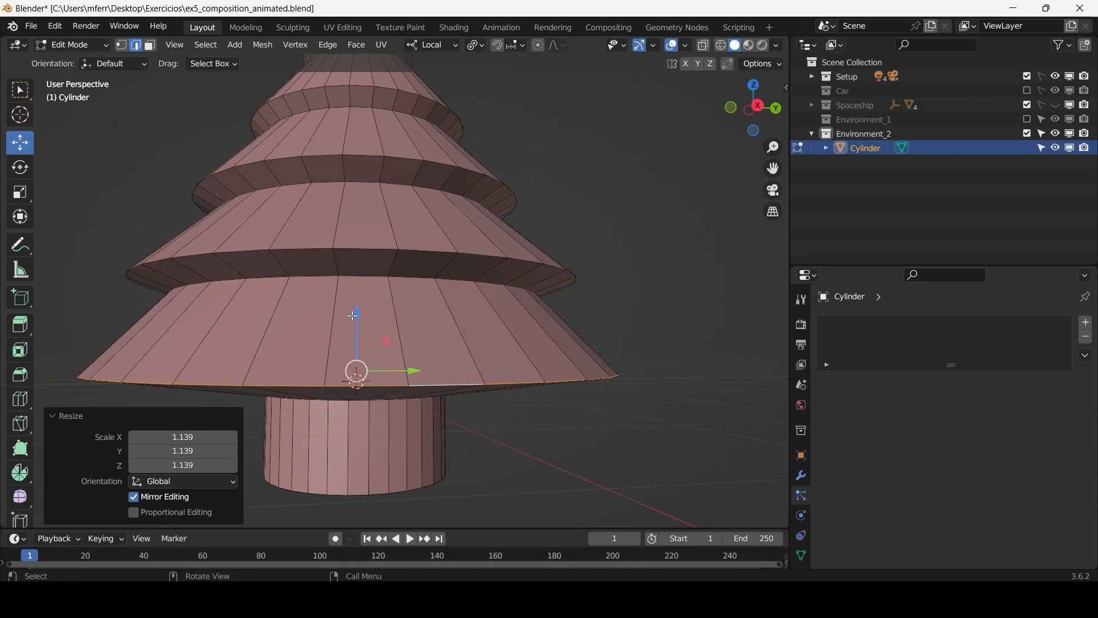
{"action": "left_click_drag", "start_coordinate": [354, 315], "coordinate": [354, 307]}
{"action": "scroll", "coordinate": [372, 332], "scroll_direction": "down", "scroll_amount": 3}
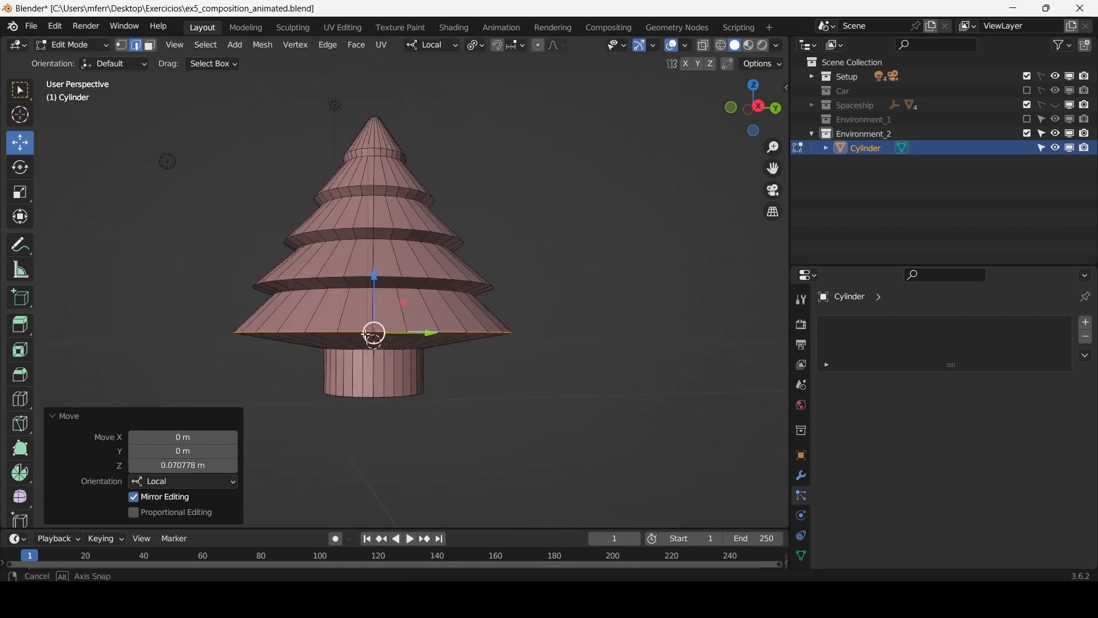
Merge all vertices of the tree's flat top face into a single pointed tip.
{"action": "middle_click_drag", "start_coordinate": [372, 332], "coordinate": [455, 380]}
{"action": "mouse_move", "coordinate": [450, 292]}
{"action": "middle_mouse_down"}
{"action": "mouse_move", "coordinate": [433, 289]}
{"action": "mouse_move", "coordinate": [427, 253]}
{"action": "mouse_move", "coordinate": [477, 343]}
{"action": "mouse_move", "coordinate": [448, 287]}
{"action": "middle_mouse_up"}
{"action": "scroll", "coordinate": [477, 344], "scroll_direction": "up", "scroll_amount": 2}
{"action": "scroll", "coordinate": [466, 336], "scroll_direction": "up", "scroll_amount": 3}
{"action": "key", "text": "Tab"}
{"action": "key", "text": "Tab"}
{"action": "left_click", "coordinate": [473, 338]}
{"action": "scroll", "coordinate": [507, 329], "scroll_direction": "up", "scroll_amount": 2}
{"action": "scroll", "coordinate": [448, 282], "scroll_direction": "up", "scroll_amount": 2}
{"action": "key", "text": "1"}
{"action": "scroll", "coordinate": [447, 289], "scroll_direction": "down", "scroll_amount": 1}
{"action": "left_click_drag", "start_coordinate": [278, 172], "coordinate": [553, 327]}
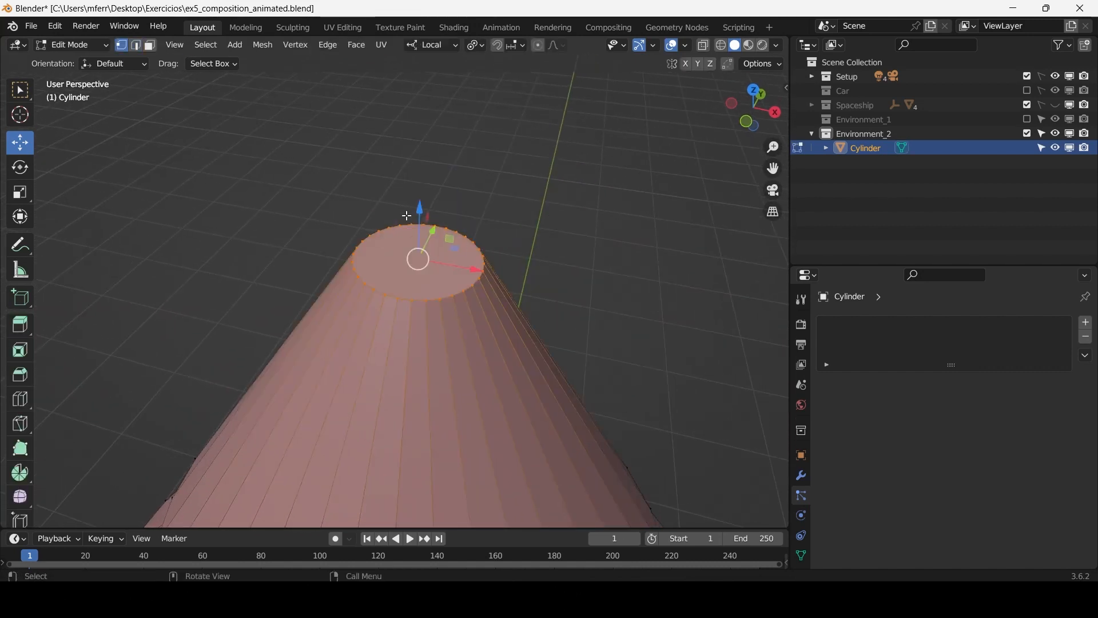
{"action": "key", "text": "m"}
{"action": "left_click", "coordinate": [465, 257]}
Scale the topmost foliage edge loop by about 1.2, lower it slightly along Z, and return to Object Mode.
{"action": "mouse_move", "coordinate": [465, 257]}
{"action": "middle_mouse_down"}
{"action": "mouse_move", "coordinate": [451, 228]}
{"action": "mouse_move", "coordinate": [461, 213]}
{"action": "mouse_move", "coordinate": [482, 251]}
{"action": "middle_mouse_up"}
{"action": "scroll", "coordinate": [482, 252], "scroll_direction": "up", "scroll_amount": 3}
{"action": "key", "text": "2"}
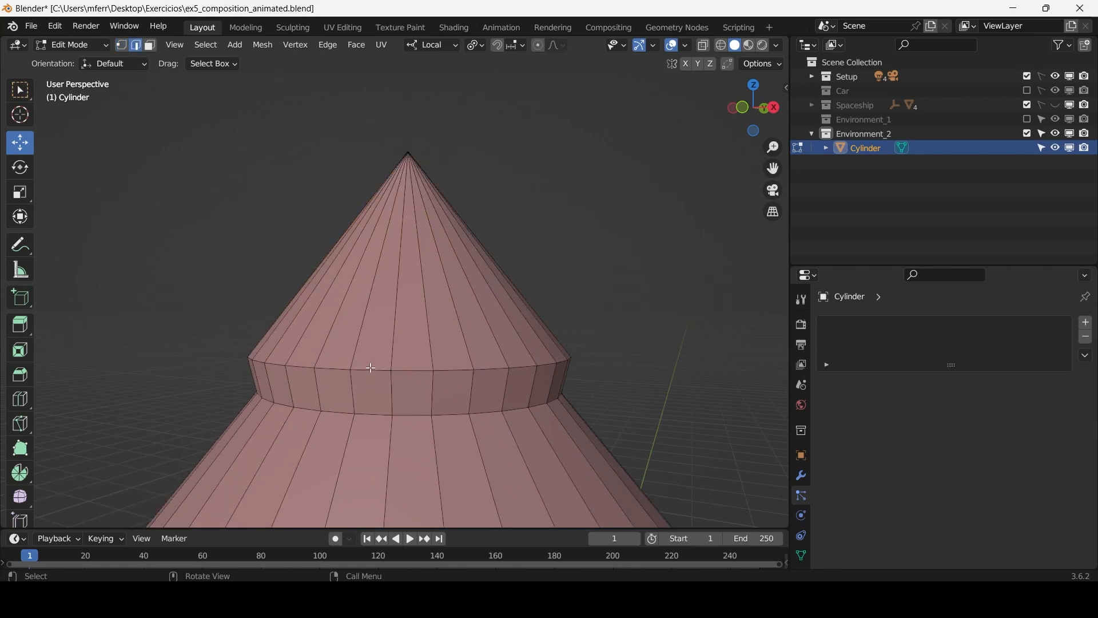
{"action": "left_click", "coordinate": [375, 367], "text": "alt"}
{"action": "scroll", "coordinate": [375, 368], "scroll_direction": "down", "scroll_amount": 4}
{"action": "key", "text": "s"}
{"action": "left_click", "coordinate": [414, 294]}
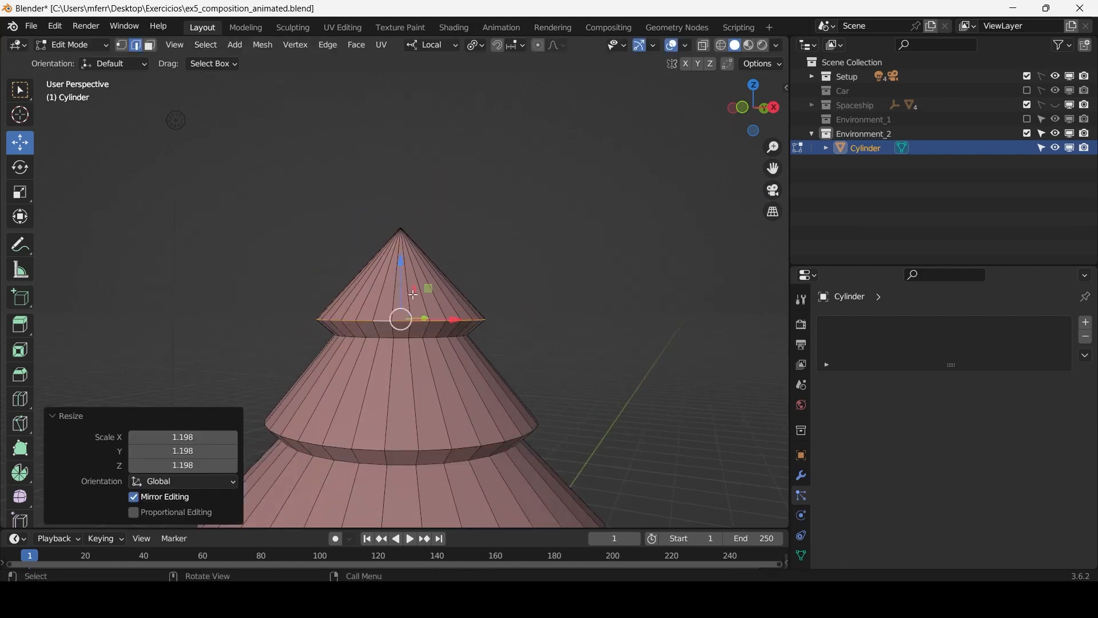
{"action": "left_click_drag", "start_coordinate": [403, 267], "coordinate": [402, 275]}
{"action": "scroll", "coordinate": [435, 286], "scroll_direction": "down", "scroll_amount": 5}
{"action": "middle_click_drag", "start_coordinate": [461, 298], "coordinate": [449, 203], "text": "shift"}
{"action": "key", "text": "Tab"}
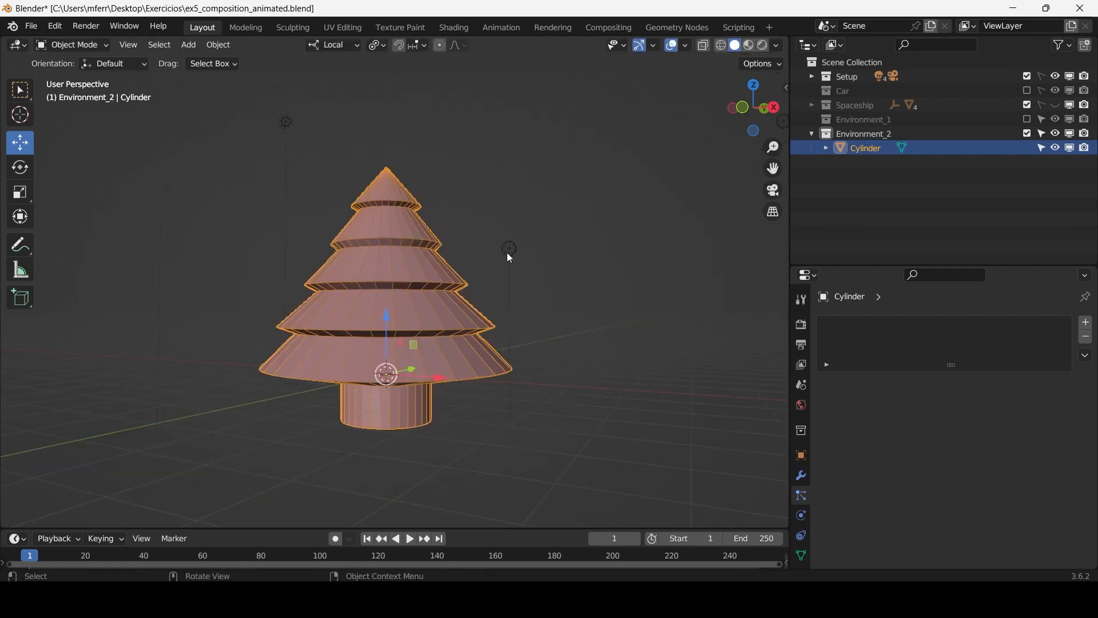
Lengthen the tree's trunk by moving its base downward along Z in Edit Mode.
{"action": "left_click", "coordinate": [509, 253]}
{"action": "scroll", "coordinate": [556, 283], "scroll_direction": "up", "scroll_amount": 4}
{"action": "scroll", "coordinate": [556, 283], "scroll_direction": "down", "scroll_amount": 4}
{"action": "middle_click_drag", "start_coordinate": [529, 278], "coordinate": [396, 366]}
{"action": "left_click", "coordinate": [418, 268]}
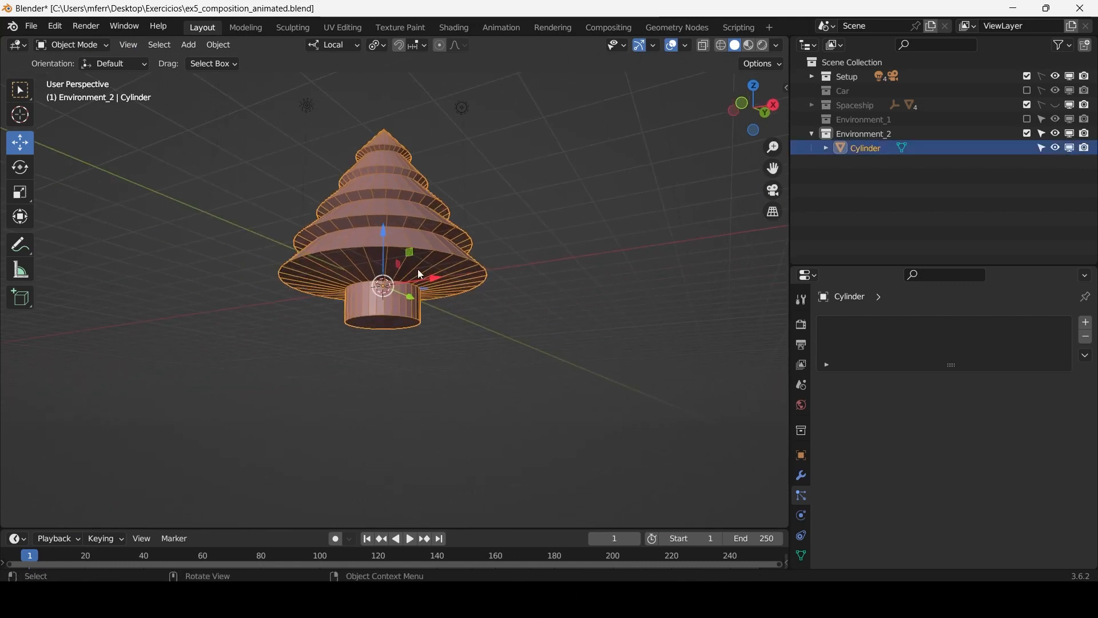
{"action": "key", "text": "Tab"}
{"action": "scroll", "coordinate": [402, 331], "scroll_direction": "up", "scroll_amount": 4}
{"action": "left_click_drag", "start_coordinate": [378, 283], "coordinate": [377, 321]}
Add two evenly spaced horizontal loop cuts around the trunk.
{"action": "scroll", "coordinate": [389, 298], "scroll_direction": "up", "scroll_amount": 3}
{"action": "key", "text": "ctrl+r"}
{"action": "scroll", "coordinate": [404, 288], "scroll_direction": "up", "scroll_amount": 1}
{"action": "left_click", "coordinate": [404, 287]}
{"action": "right_click", "coordinate": [404, 287]}
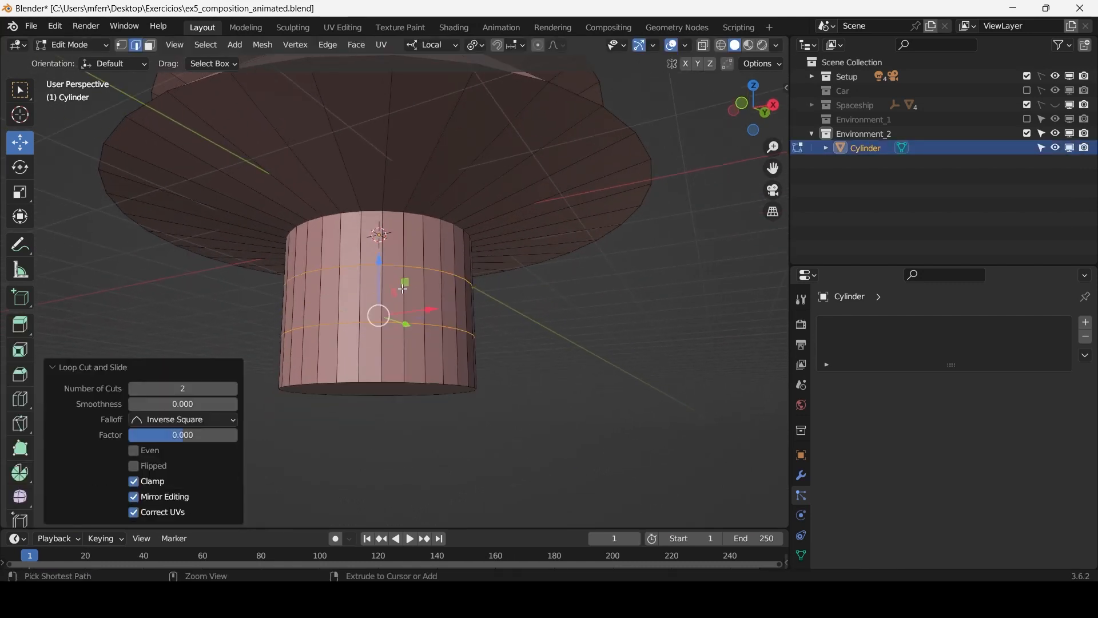
Scale the trunk's edge loops to narrow it toward the foliage with a flared base, then return to Object Mode.
{"action": "scroll", "coordinate": [507, 302], "scroll_direction": "down", "scroll_amount": 1}
{"action": "key", "text": "s"}
{"action": "left_click", "coordinate": [496, 304]}
{"action": "middle_click_drag", "start_coordinate": [496, 303], "coordinate": [526, 362]}
{"action": "key", "text": "s"}
{"action": "left_click", "coordinate": [512, 329]}
{"action": "scroll", "coordinate": [512, 329], "scroll_direction": "down", "scroll_amount": 4}
{"action": "scroll", "coordinate": [532, 389], "scroll_direction": "up", "scroll_amount": 1}
{"action": "key", "text": "Tab"}
Raise the tree about 1.13 m along Z and frame it in the view.
{"action": "left_click_drag", "start_coordinate": [547, 437], "coordinate": [580, 441]}
{"action": "scroll", "coordinate": [578, 439], "scroll_direction": "down", "scroll_amount": 4}
{"action": "left_click", "coordinate": [426, 279]}
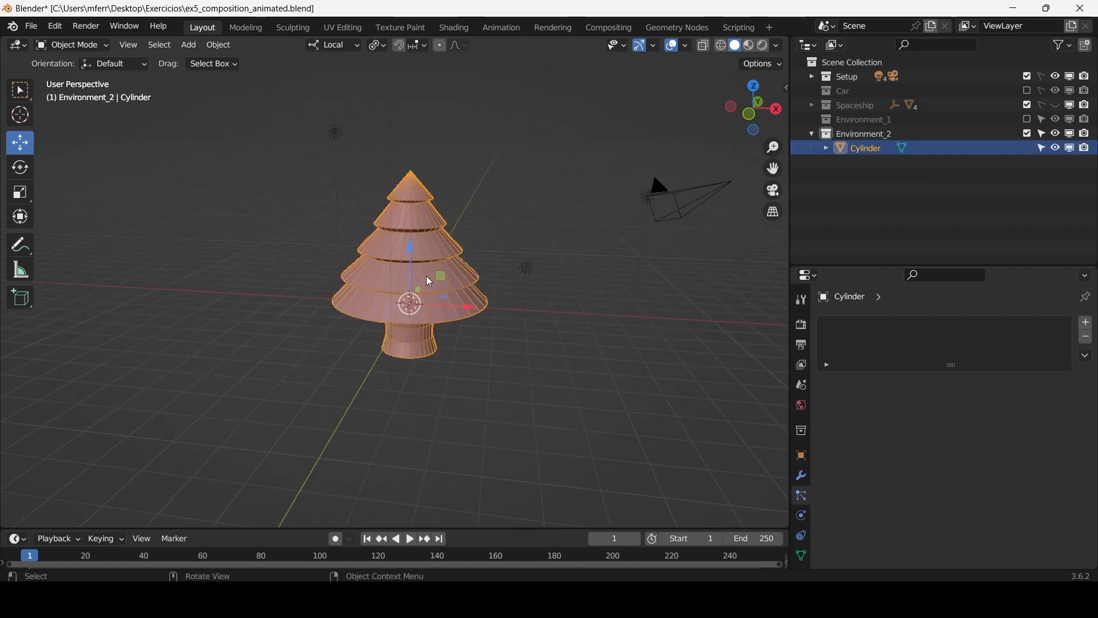
{"action": "middle_click_drag", "start_coordinate": [427, 279], "coordinate": [427, 300], "text": "shift"}
{"action": "left_click_drag", "start_coordinate": [410, 264], "coordinate": [412, 234]}
{"action": "scroll", "coordinate": [434, 257], "scroll_direction": "up", "scroll_amount": 4}
{"action": "key", "text": "KP_Decimal"}
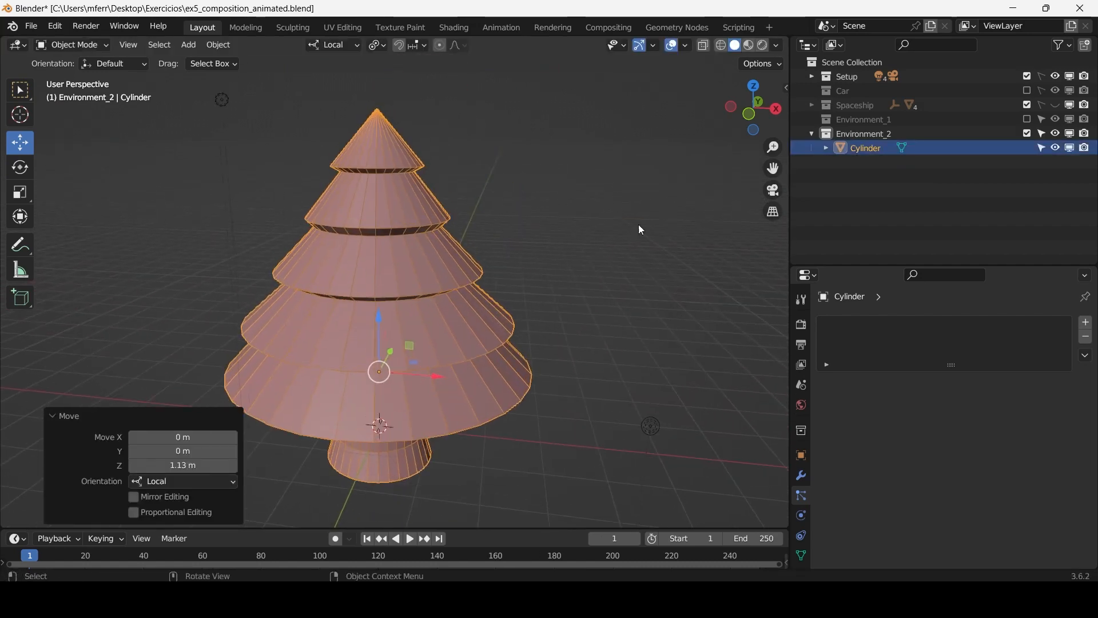
Enable the Environment_1 collection and scale the tree by about 0.877.
{"action": "left_click", "coordinate": [1028, 119]}
{"action": "scroll", "coordinate": [440, 223], "scroll_direction": "down", "scroll_amount": 3}
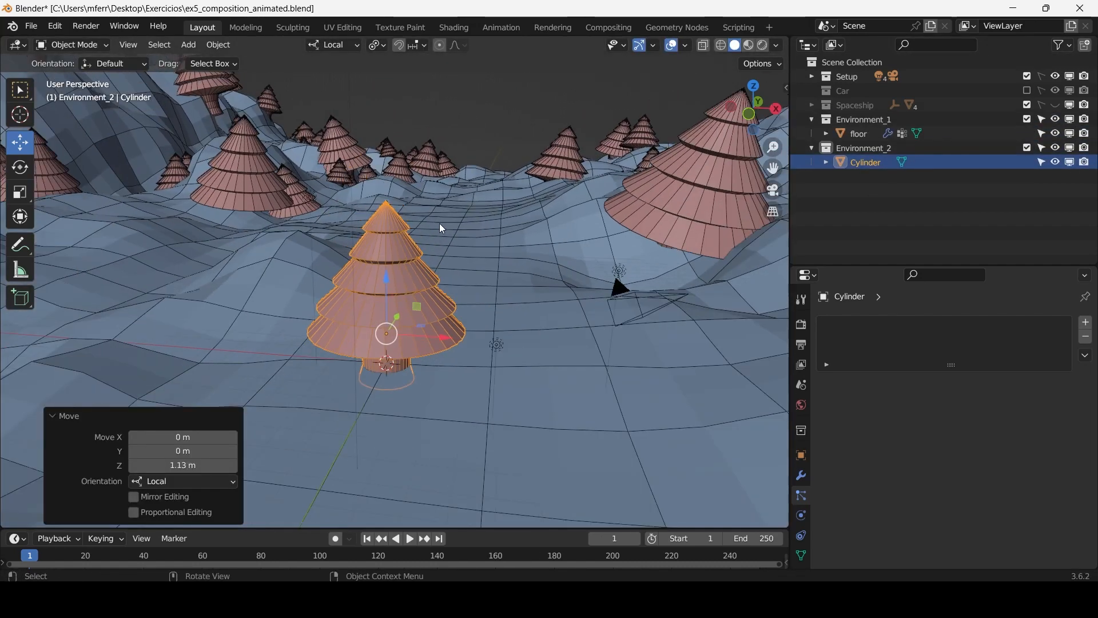
{"action": "middle_click_drag", "start_coordinate": [439, 223], "coordinate": [378, 293]}
{"action": "key", "text": "s"}
{"action": "left_click", "coordinate": [444, 289]}
{"action": "scroll", "coordinate": [443, 288], "scroll_direction": "down", "scroll_amount": 2}
{"action": "scroll", "coordinate": [378, 293], "scroll_direction": "up", "scroll_amount": 3}
{"action": "scroll", "coordinate": [421, 259], "scroll_direction": "up", "scroll_amount": 4}
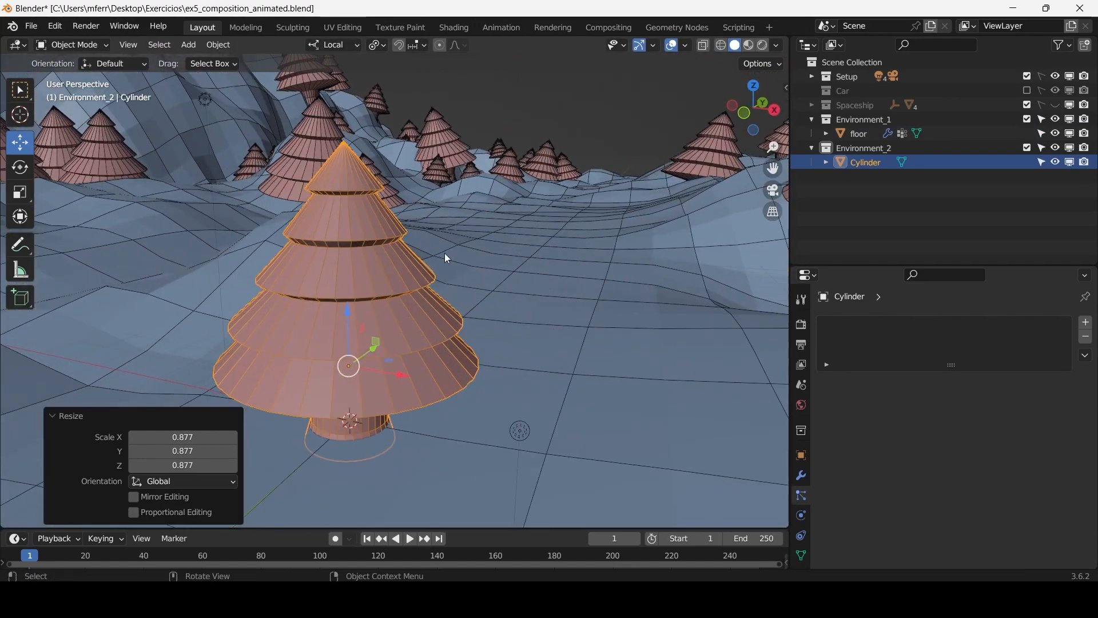
Try a Subdivision Surface modifier on the tree and remove it.
{"action": "left_click", "coordinate": [800, 478]}
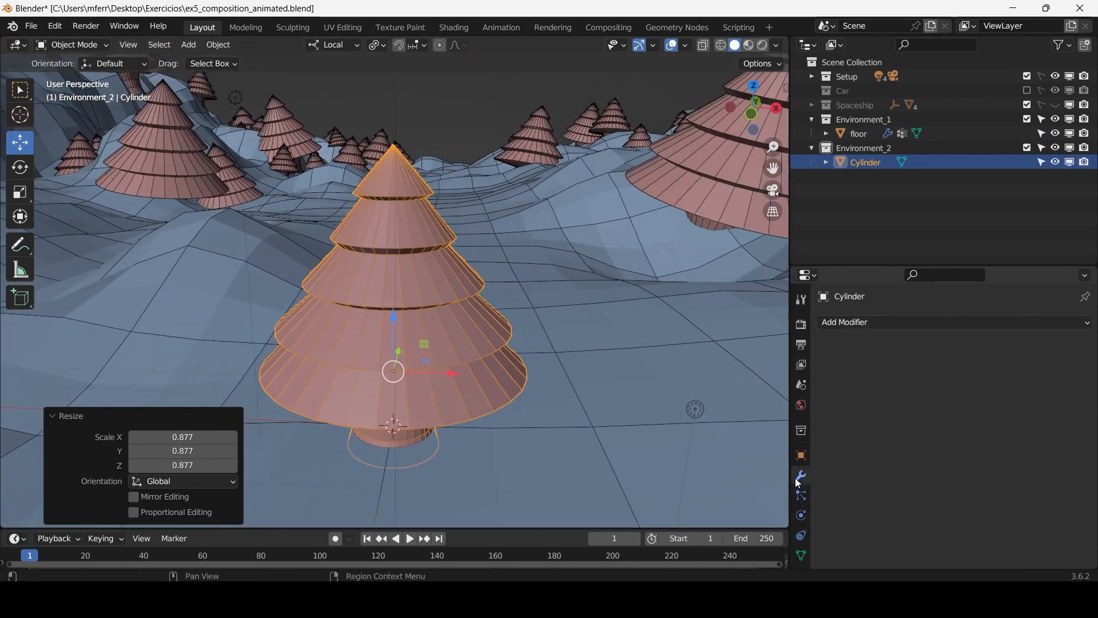
{"action": "left_click", "coordinate": [883, 323]}
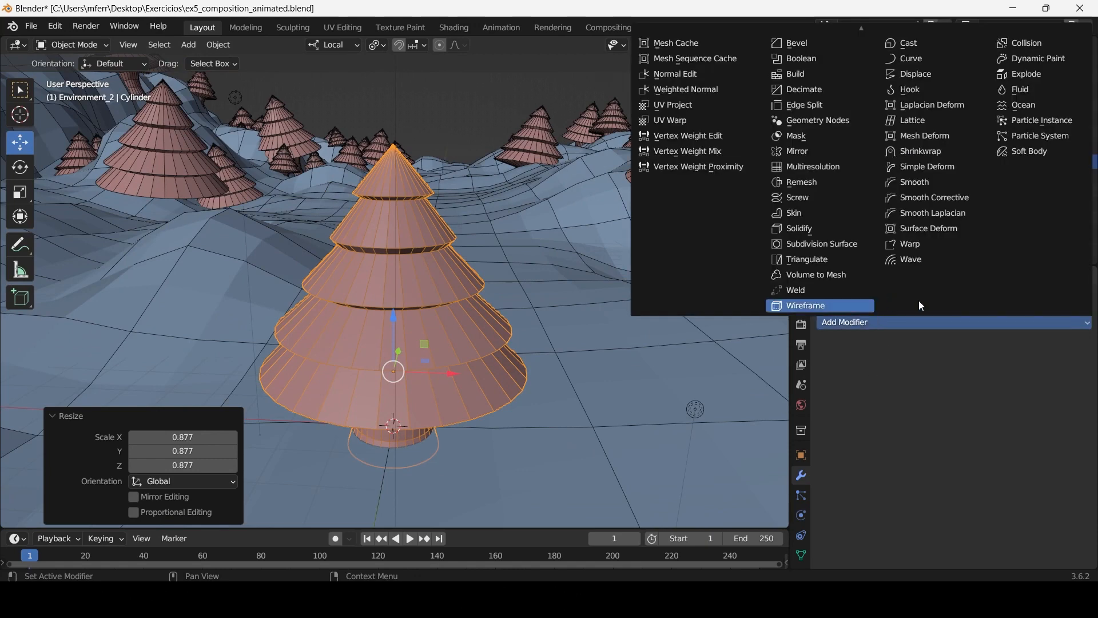
{"action": "left_click", "coordinate": [821, 245]}
{"action": "middle_click_drag", "start_coordinate": [469, 280], "coordinate": [504, 289]}
{"action": "left_click", "coordinate": [1065, 345]}
Add a Displace modifier to the tree.
{"action": "left_click", "coordinate": [1011, 323]}
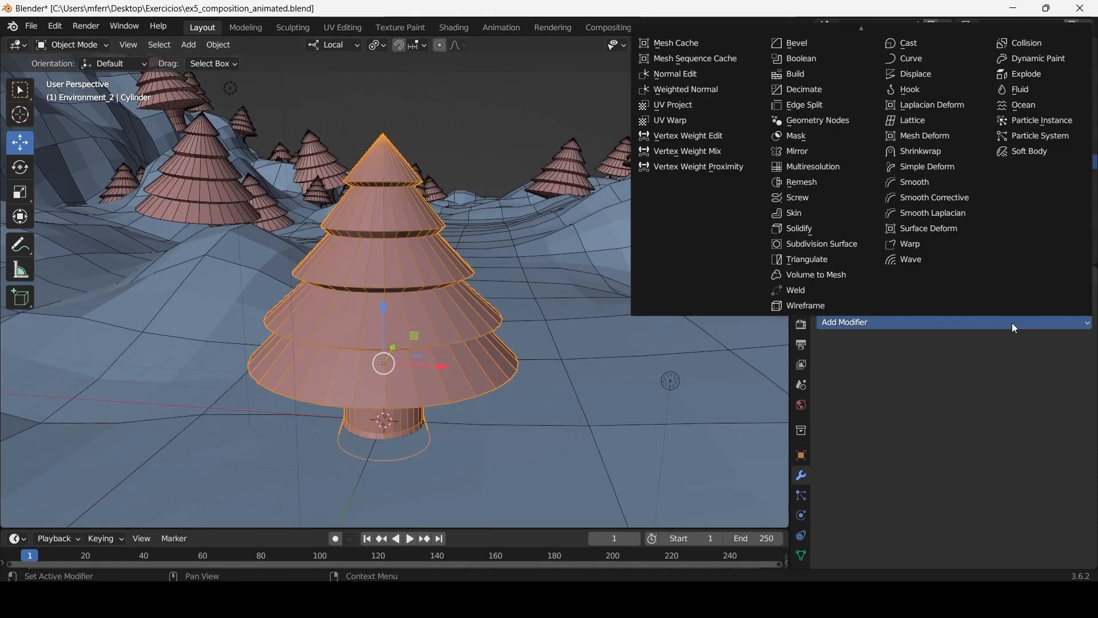
{"action": "left_click", "coordinate": [942, 76]}
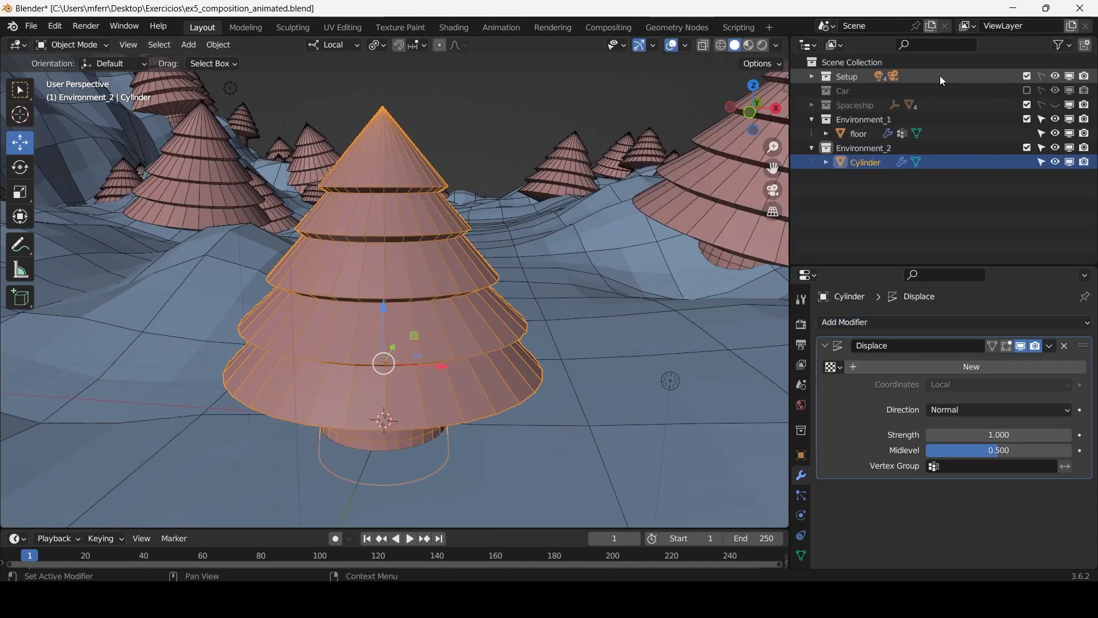
{"action": "middle_click_drag", "start_coordinate": [509, 283], "coordinate": [534, 287]}
{"action": "scroll", "coordinate": [810, 546], "scroll_direction": "down", "scroll_amount": 2}
Create a new texture for the Displace modifier and set its type to Clouds.
{"action": "left_click", "coordinate": [802, 550]}
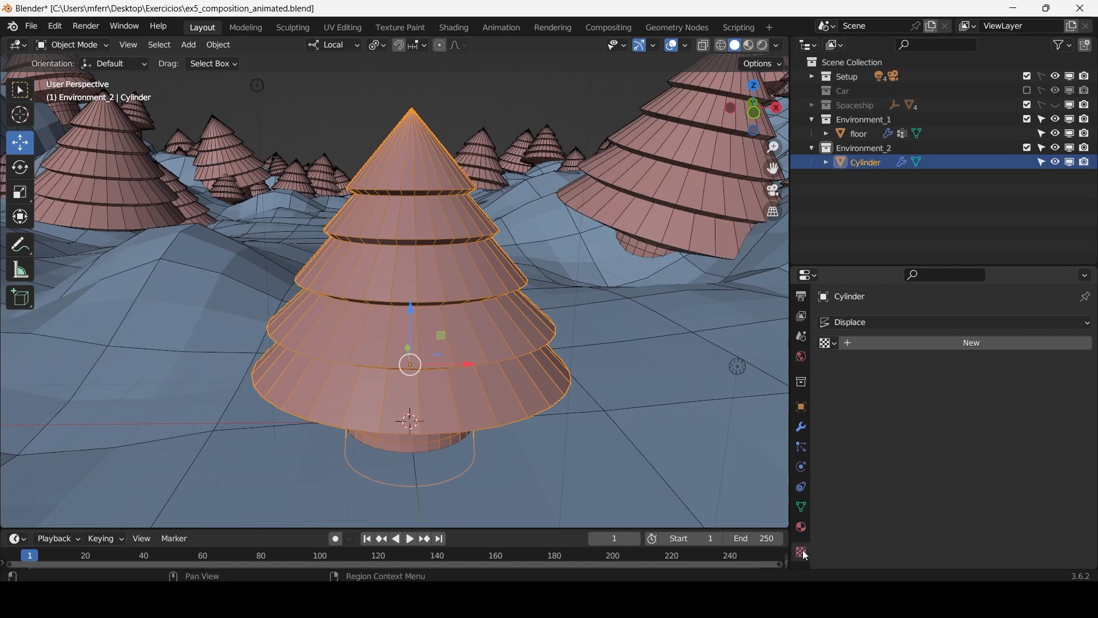
{"action": "left_click", "coordinate": [875, 344]}
{"action": "middle_click_drag", "start_coordinate": [734, 341], "coordinate": [531, 283]}
{"action": "middle_click_drag", "start_coordinate": [534, 285], "coordinate": [578, 274]}
{"action": "scroll", "coordinate": [852, 394], "scroll_direction": "down", "scroll_amount": 1}
{"action": "scroll", "coordinate": [855, 395], "scroll_direction": "up", "scroll_amount": 1}
{"action": "left_click", "coordinate": [902, 366]}
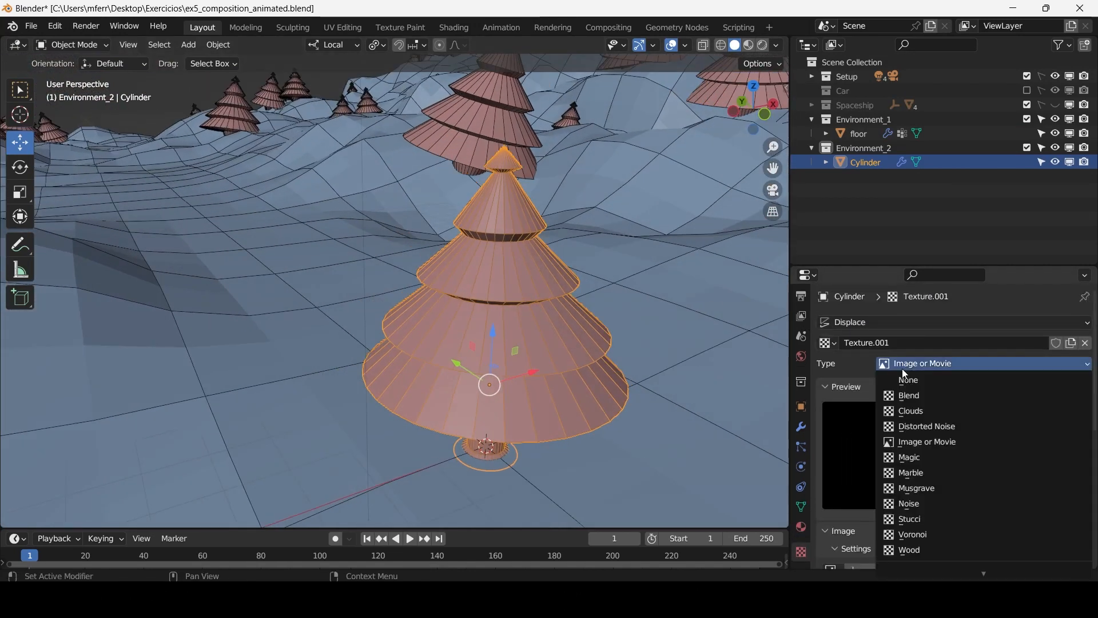
{"action": "left_click", "coordinate": [905, 408]}
{"action": "scroll", "coordinate": [420, 274], "scroll_direction": "down", "scroll_amount": 2}
{"action": "mouse_move", "coordinate": [458, 289]}
{"action": "middle_mouse_down"}
{"action": "mouse_move", "coordinate": [418, 273]}
{"action": "mouse_move", "coordinate": [420, 240]}
{"action": "mouse_move", "coordinate": [436, 288]}
{"action": "middle_mouse_up"}
{"action": "scroll", "coordinate": [420, 274], "scroll_direction": "up", "scroll_amount": 3}
{"action": "scroll", "coordinate": [436, 288], "scroll_direction": "up", "scroll_amount": 1}
{"action": "scroll", "coordinate": [436, 287], "scroll_direction": "up", "scroll_amount": 1}
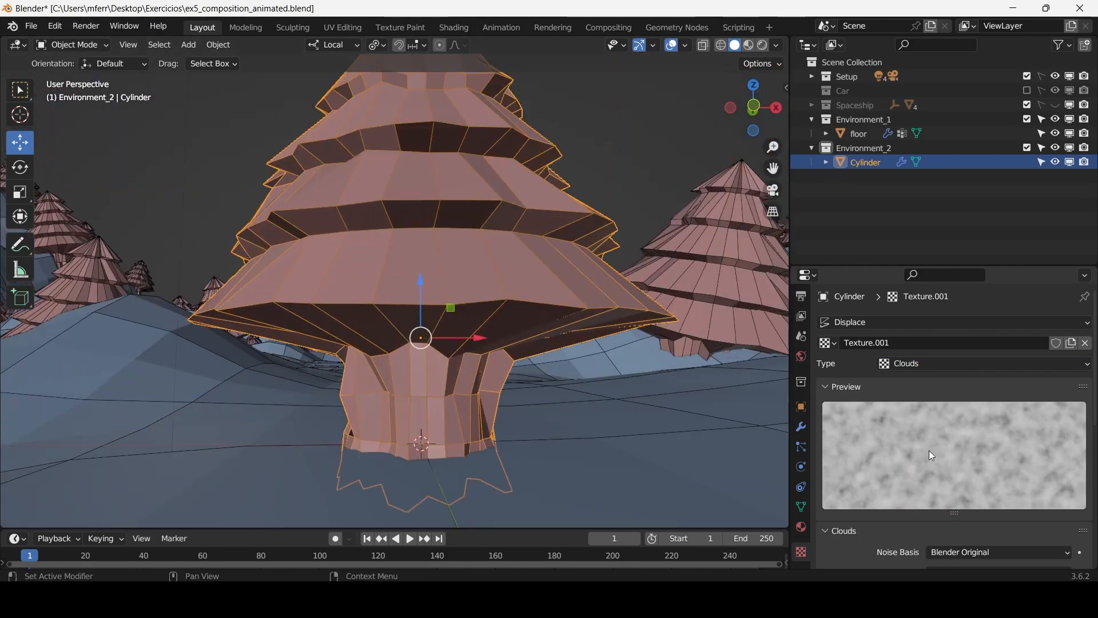
{"action": "scroll", "coordinate": [930, 449], "scroll_direction": "down", "scroll_amount": 2}
{"action": "scroll", "coordinate": [930, 448], "scroll_direction": "up", "scroll_amount": 2}
Try the Wood type for the tree's displacement texture.
{"action": "left_click", "coordinate": [932, 365]}
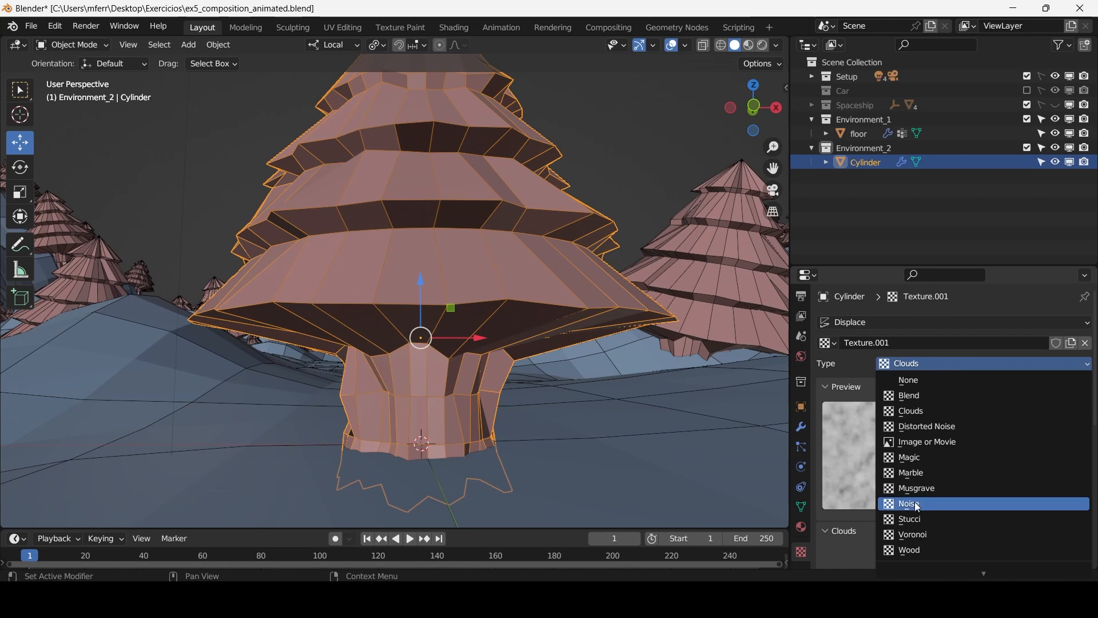
{"action": "left_click", "coordinate": [915, 550]}
{"action": "scroll", "coordinate": [540, 406], "scroll_direction": "down", "scroll_amount": 2}
{"action": "middle_click_drag", "start_coordinate": [540, 406], "coordinate": [554, 409]}
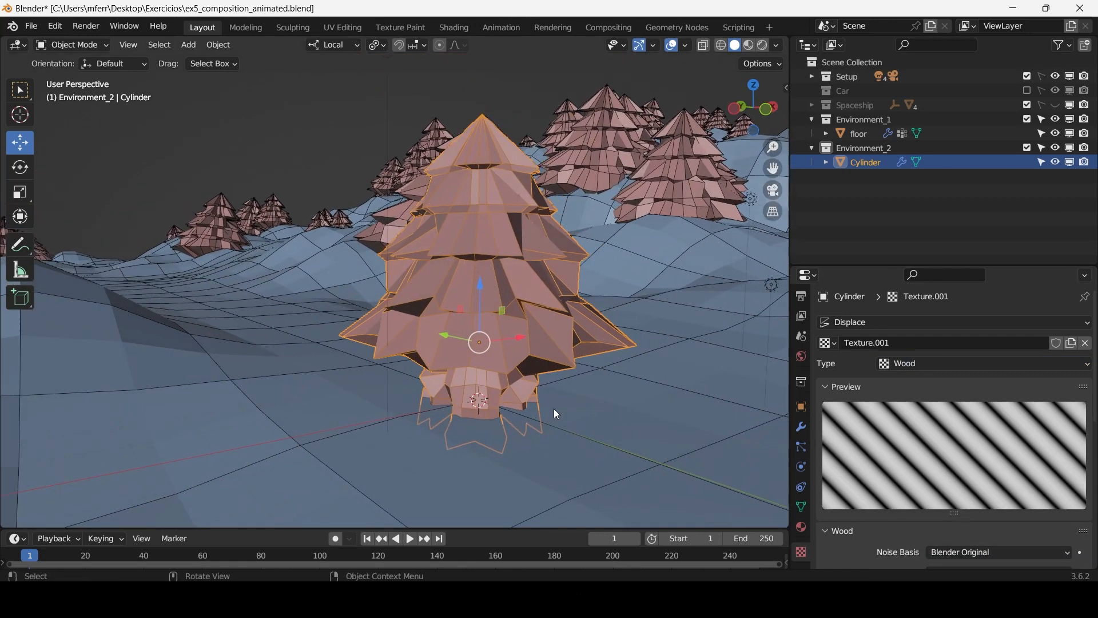
{"action": "scroll", "coordinate": [916, 438], "scroll_direction": "down", "scroll_amount": 6}
{"action": "scroll", "coordinate": [893, 445], "scroll_direction": "up", "scroll_amount": 5}
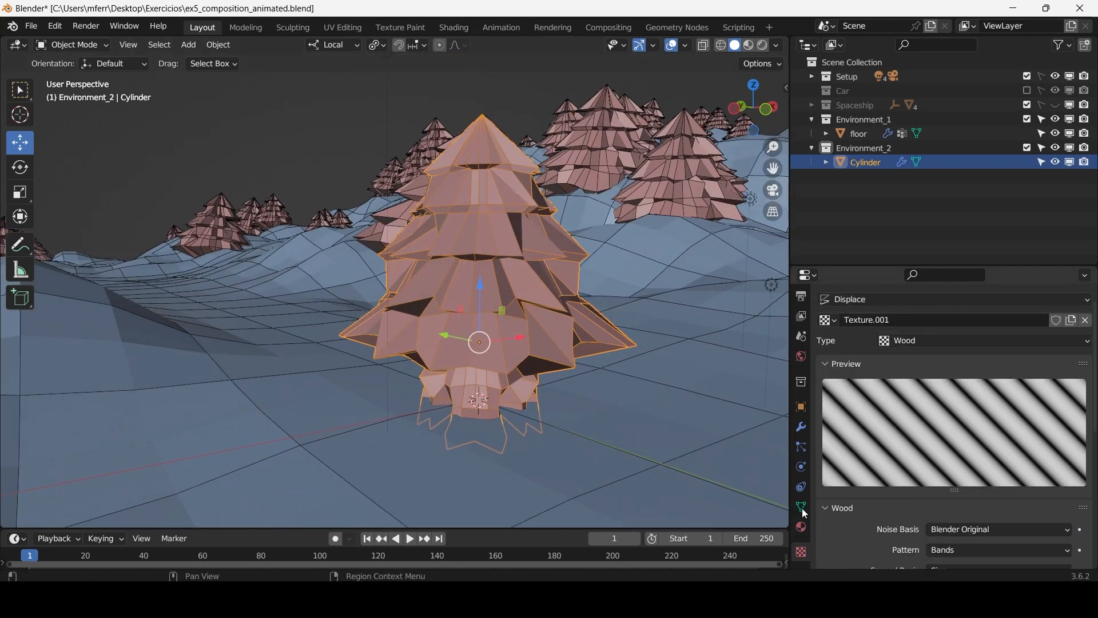
Set the Displace modifier's strength to 0.5.
{"action": "left_click", "coordinate": [804, 429]}
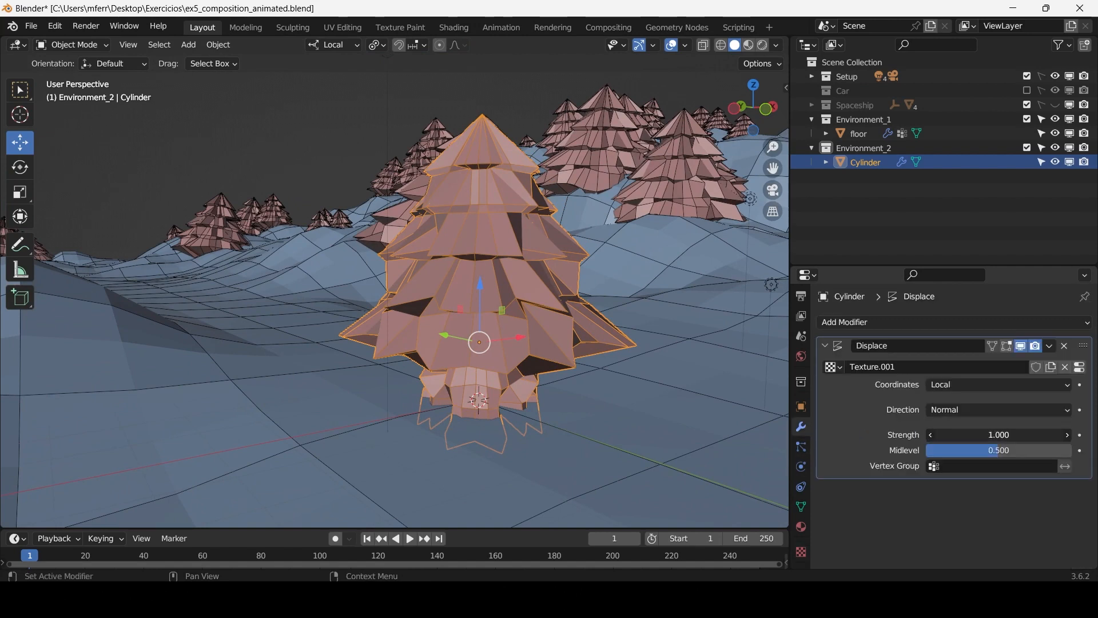
{"action": "left_click_drag", "start_coordinate": [998, 435], "coordinate": [969, 434]}
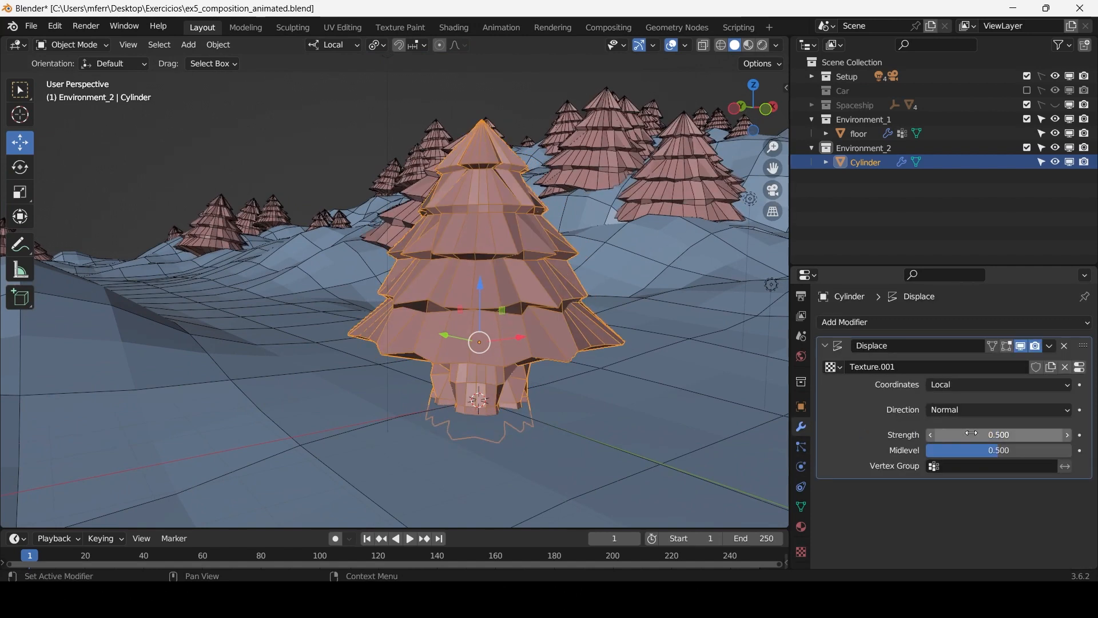
{"action": "scroll", "coordinate": [571, 304], "scroll_direction": "up", "scroll_amount": 4}
Set the displacement texture's type to Clouds and its size to 0.81.
{"action": "left_click", "coordinate": [802, 552]}
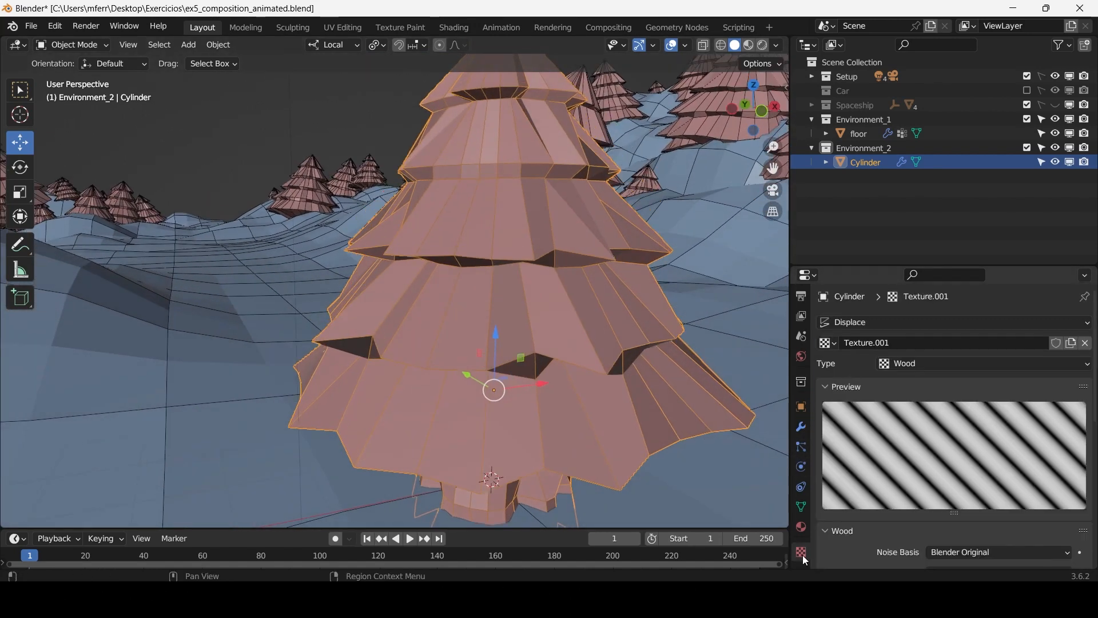
{"action": "left_click", "coordinate": [929, 364]}
{"action": "left_click", "coordinate": [938, 411]}
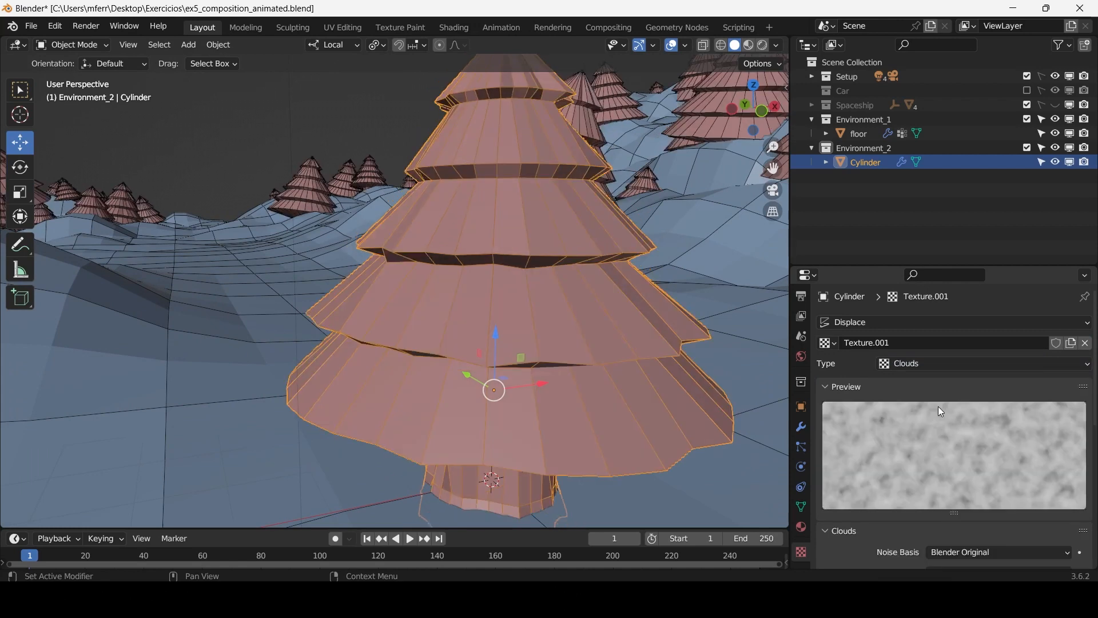
{"action": "middle_click_drag", "start_coordinate": [577, 326], "coordinate": [699, 403]}
{"action": "scroll", "coordinate": [913, 478], "scroll_direction": "down", "scroll_amount": 4}
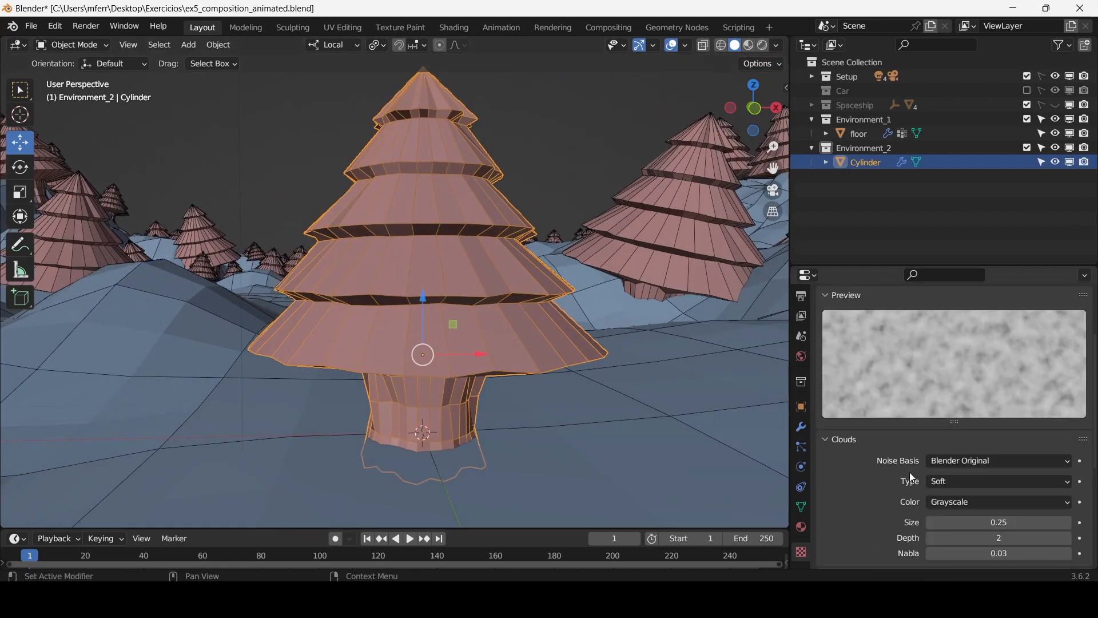
{"action": "left_click_drag", "start_coordinate": [971, 522], "coordinate": [1041, 523]}
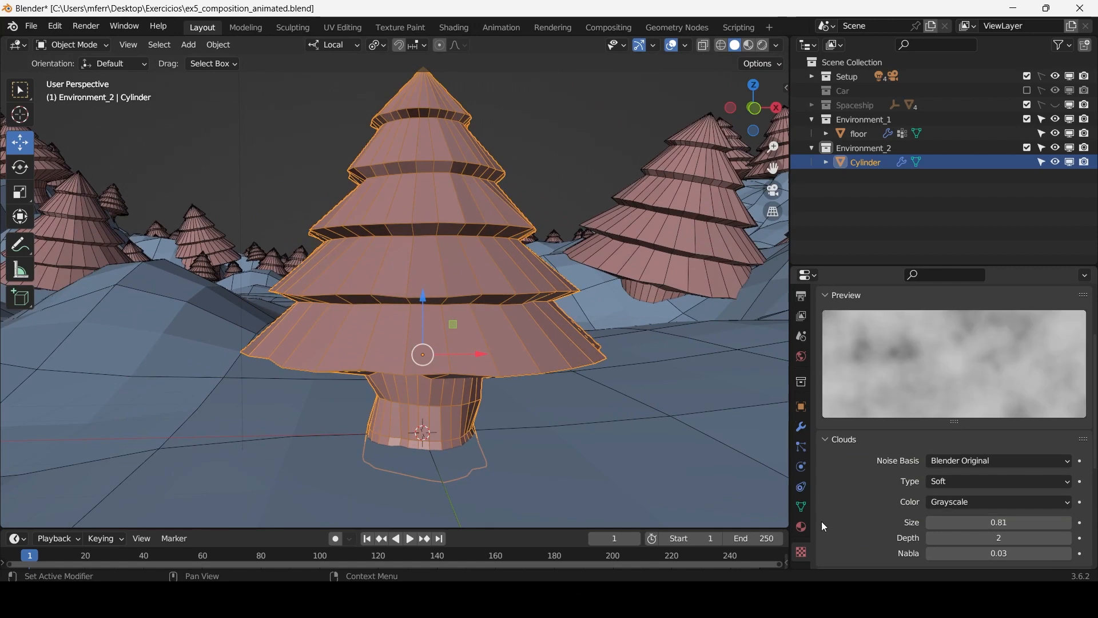
Set the tree's Displace modifier strength to 0.8.
{"action": "left_click", "coordinate": [800, 434]}
{"action": "mouse_move", "coordinate": [956, 434]}
{"action": "left_mouse_down"}
{"action": "mouse_move", "coordinate": [1008, 435]}
{"action": "mouse_move", "coordinate": [974, 434]}
{"action": "left_mouse_up"}
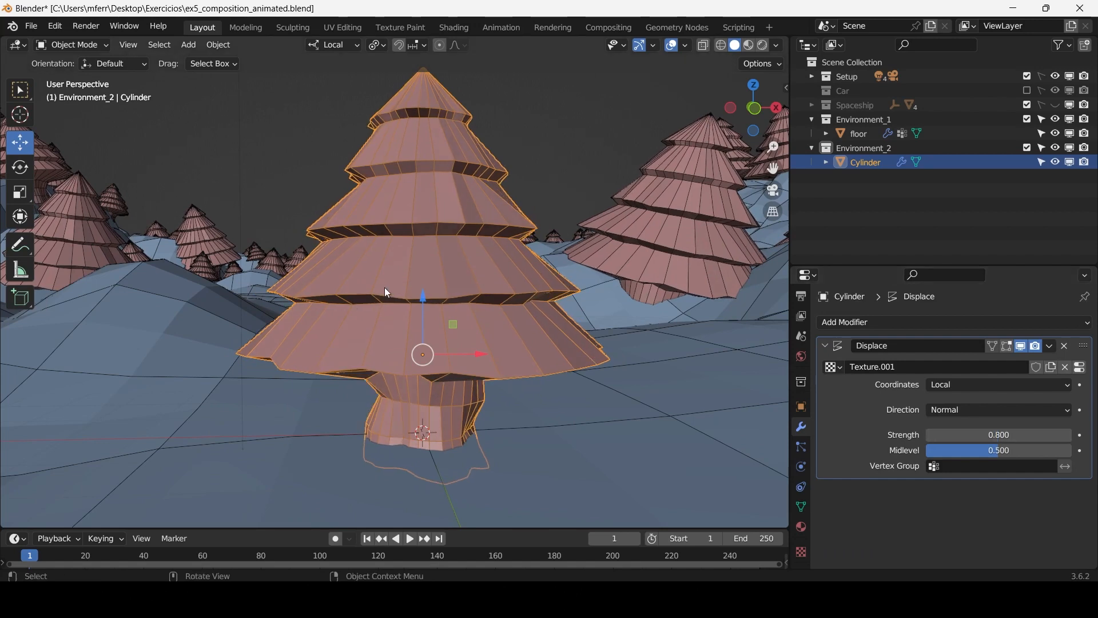
Try adding single centred loop cuts around the tree's foliage tiers to give the displacement more geometry.
{"action": "scroll", "coordinate": [385, 291], "scroll_direction": "up", "scroll_amount": 2}
{"action": "key", "text": "Tab"}
{"action": "scroll", "coordinate": [389, 263], "scroll_direction": "up", "scroll_amount": 3}
{"action": "key", "text": "ctrl+r"}
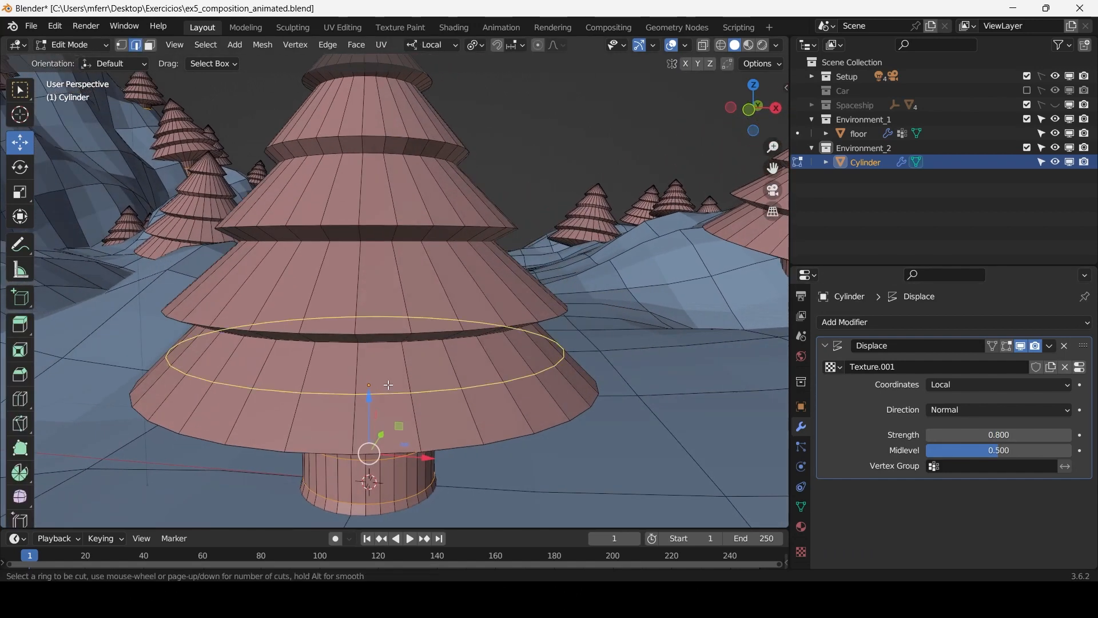
{"action": "left_click", "coordinate": [389, 385]}
{"action": "right_click", "coordinate": [389, 385]}
{"action": "key", "text": "ctrl+r"}
{"action": "left_click", "coordinate": [387, 273]}
{"action": "right_click", "coordinate": [387, 273]}
{"action": "key", "text": "ctrl+r"}
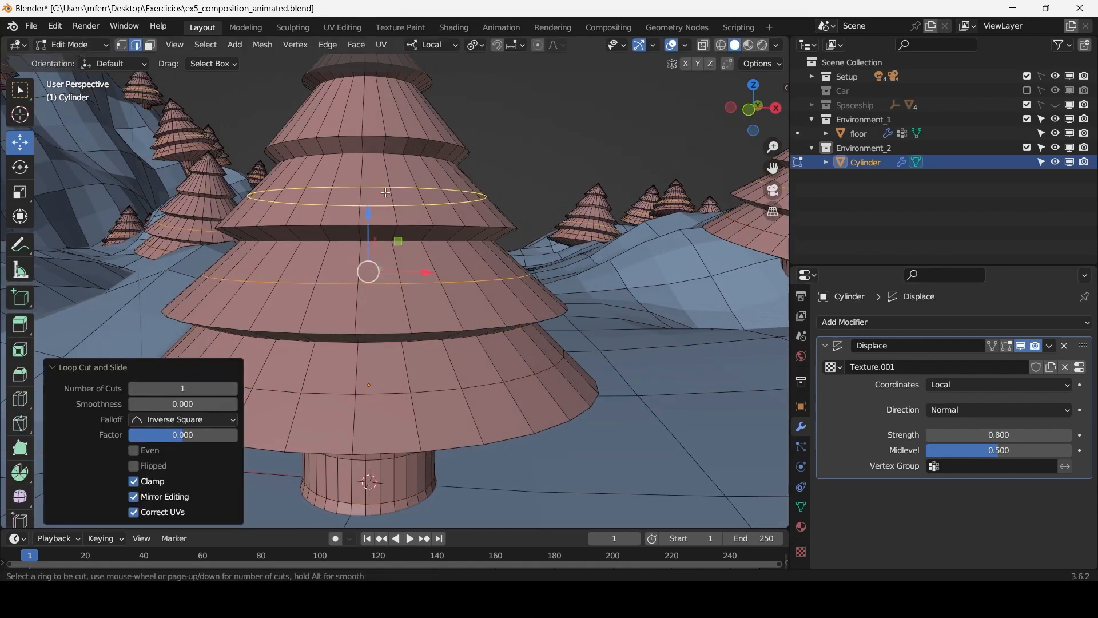
{"action": "left_click", "coordinate": [387, 193]}
{"action": "right_click", "coordinate": [386, 193]}
{"action": "scroll", "coordinate": [382, 116], "scroll_direction": "down", "scroll_amount": 6}
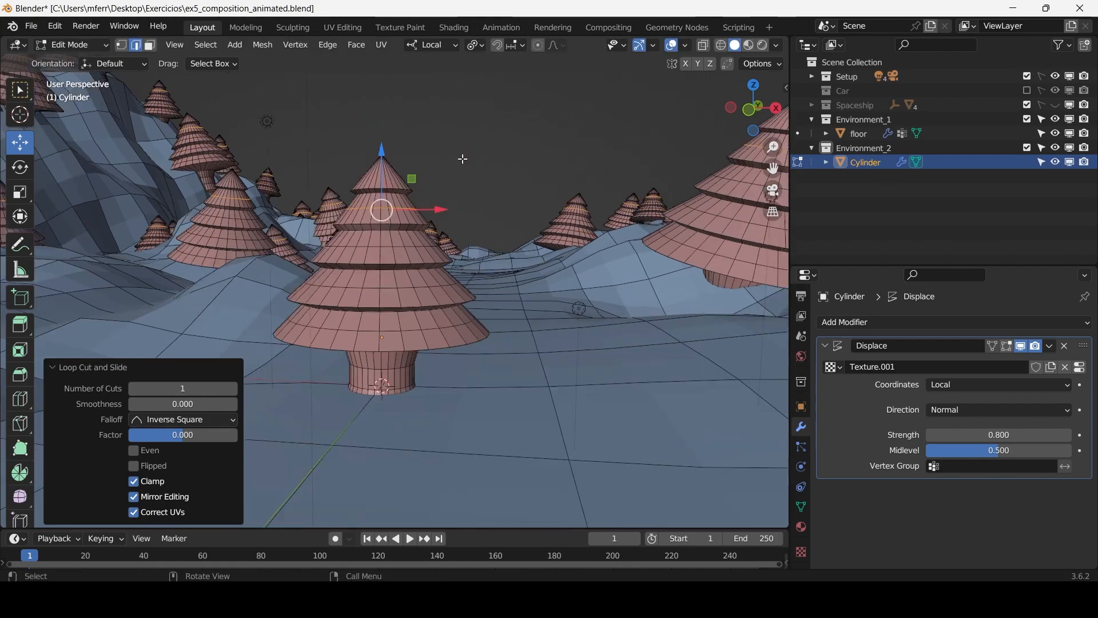
{"action": "key", "text": "Tab"}
Try a Displace modifier strength of 0.7 on the tree.
{"action": "scroll", "coordinate": [458, 167], "scroll_direction": "up", "scroll_amount": 1}
{"action": "scroll", "coordinate": [469, 151], "scroll_direction": "up", "scroll_amount": 2}
{"action": "mouse_move", "coordinate": [476, 167]}
{"action": "middle_mouse_down"}
{"action": "mouse_move", "coordinate": [428, 164]}
{"action": "mouse_move", "coordinate": [461, 180]}
{"action": "middle_mouse_up"}
{"action": "left_click_drag", "start_coordinate": [978, 437], "coordinate": [955, 437]}
{"action": "scroll", "coordinate": [497, 299], "scroll_direction": "down", "scroll_amount": 1}
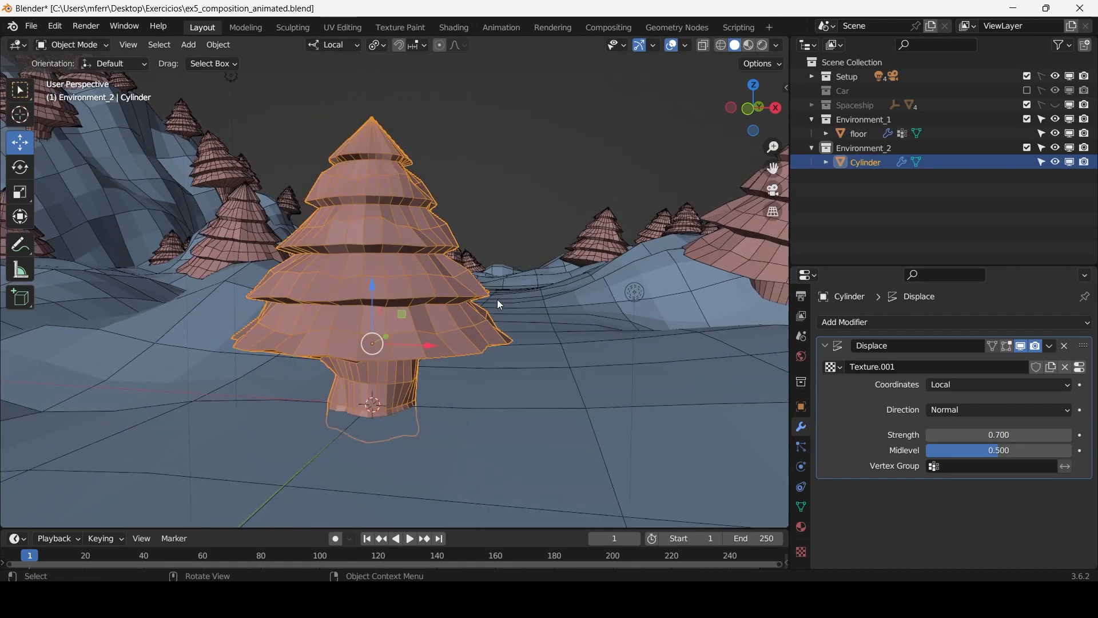
Undo the strength change and the foliage loop cuts, and return to Object Mode.
{"action": "scroll", "coordinate": [497, 299], "scroll_direction": "up", "scroll_amount": 4}
{"action": "middle_click_drag", "start_coordinate": [418, 420], "coordinate": [430, 424]}
{"action": "key", "text": "ctrl+z"}
{"action": "key", "text": "ctrl+z"}
{"action": "key", "text": "ctrl+z"}
{"action": "key", "text": "ctrl+z"}
{"action": "key", "text": "ctrl+z"}
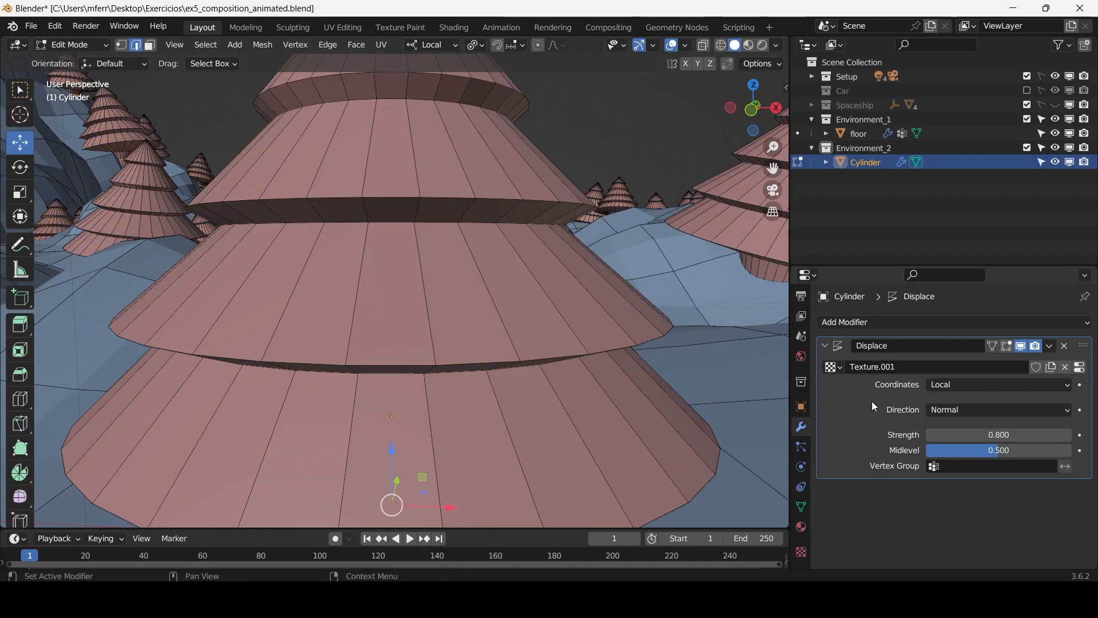
{"action": "key", "text": "Tab"}
Rename the Cylinder object in the Environment_2 collection to tree1.
{"action": "scroll", "coordinate": [505, 273], "scroll_direction": "down", "scroll_amount": 7}
{"action": "middle_click_drag", "start_coordinate": [422, 289], "coordinate": [399, 357]}
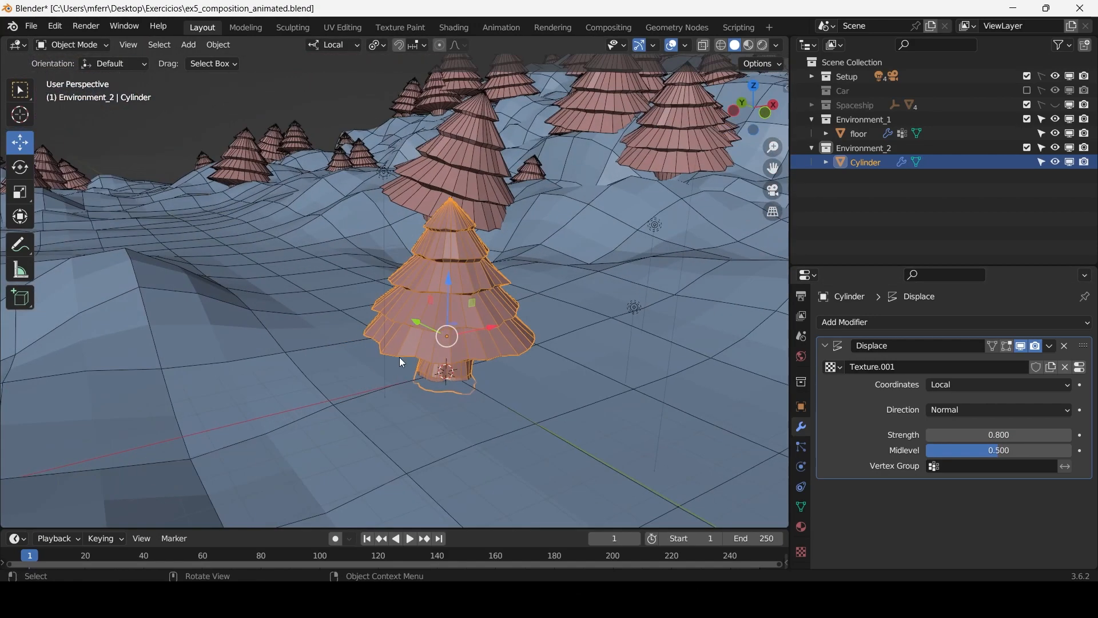
{"action": "scroll", "coordinate": [522, 287], "scroll_direction": "down", "scroll_amount": 4}
{"action": "middle_click_drag", "start_coordinate": [524, 291], "coordinate": [450, 324]}
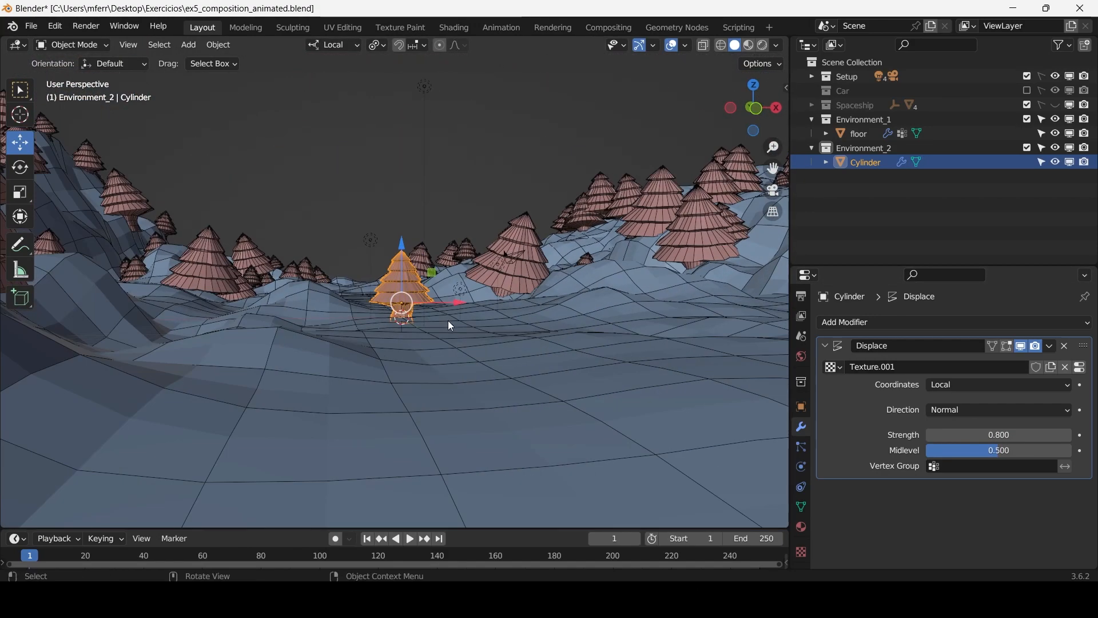
{"action": "scroll", "coordinate": [449, 321], "scroll_direction": "up", "scroll_amount": 2}
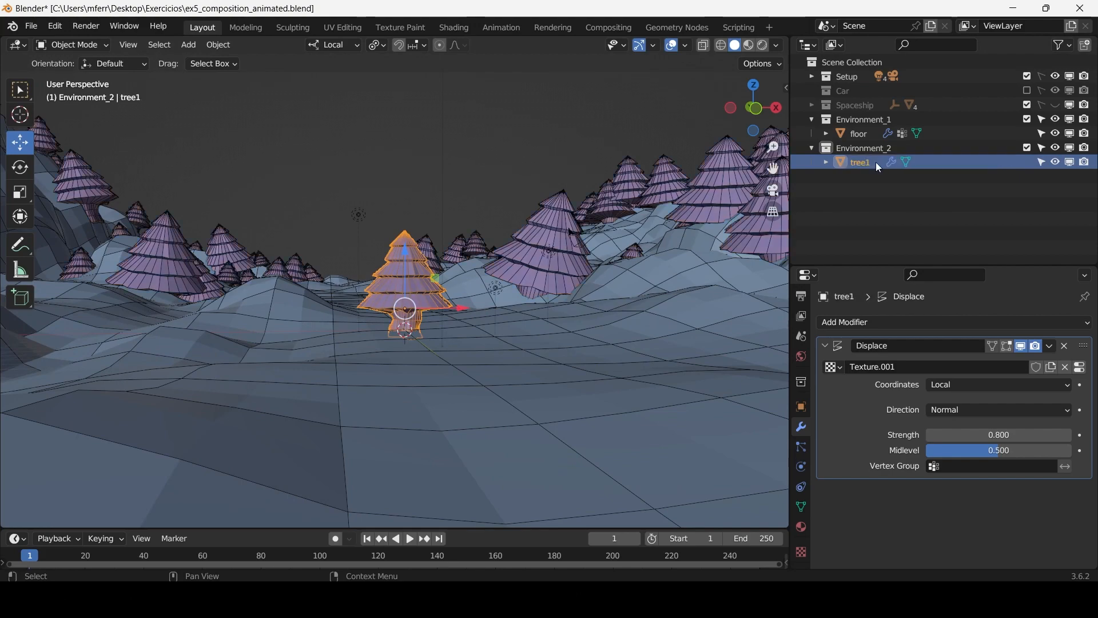
Duplicate tree1 and place the copy beside it, moved about -4.52 m along X.
{"action": "scroll", "coordinate": [413, 246], "scroll_direction": "up", "scroll_amount": 3}
{"action": "middle_click_drag", "start_coordinate": [413, 246], "coordinate": [547, 295]}
{"action": "scroll", "coordinate": [544, 290], "scroll_direction": "up", "scroll_amount": 1}
{"action": "scroll", "coordinate": [544, 290], "scroll_direction": "down", "scroll_amount": 2}
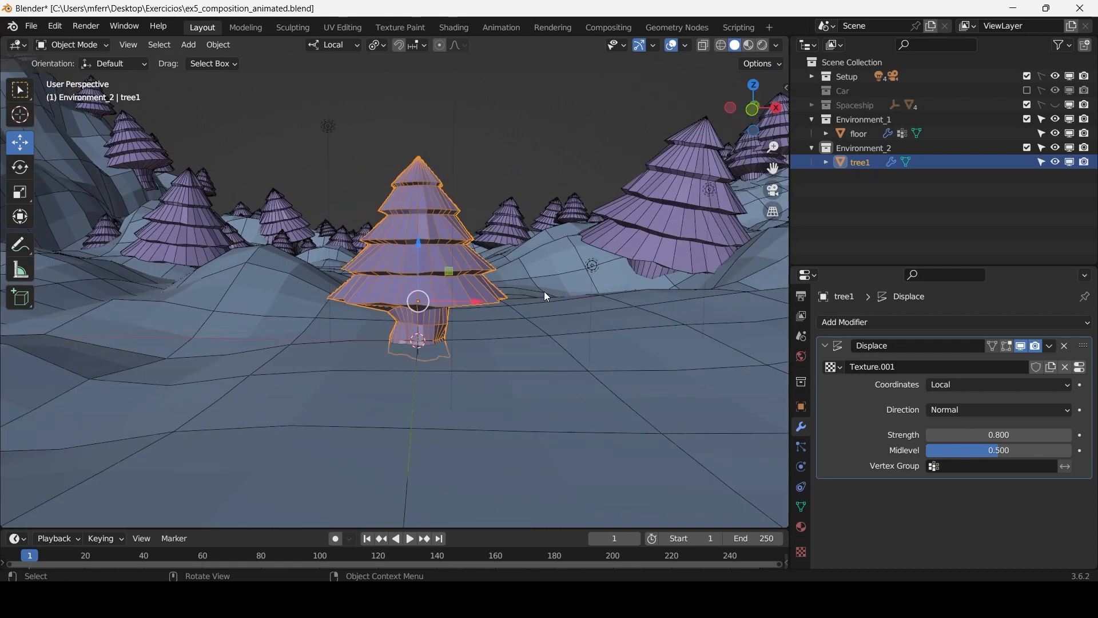
{"action": "scroll", "coordinate": [575, 313], "scroll_direction": "down", "scroll_amount": 3}
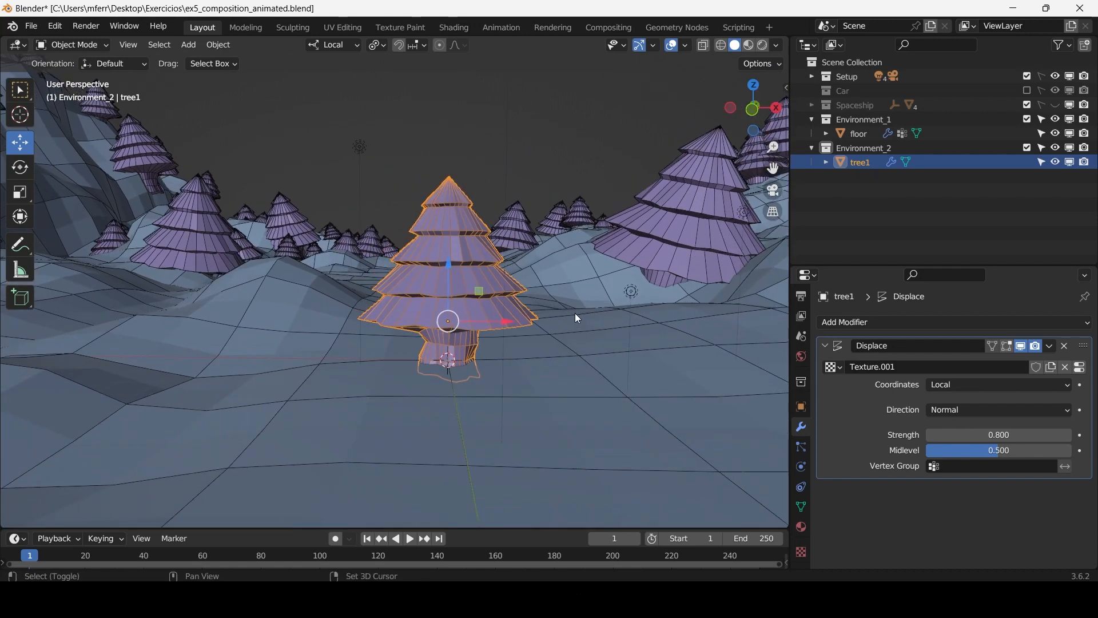
{"action": "key", "text": "shift+d"}
{"action": "left_click", "coordinate": [389, 317]}
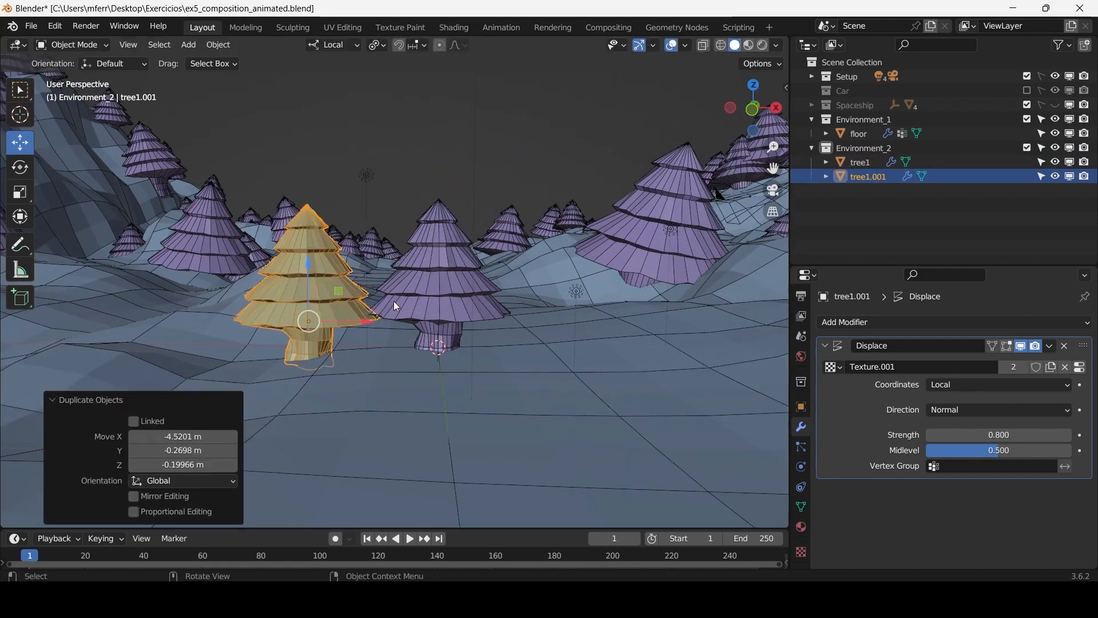
{"action": "middle_click_drag", "start_coordinate": [393, 301], "coordinate": [421, 311], "text": "shift"}
Switch to the Sculpting workspace, try a Snake Hook stroke on the duplicate tree, and undo it.
{"action": "left_click", "coordinate": [293, 27]}
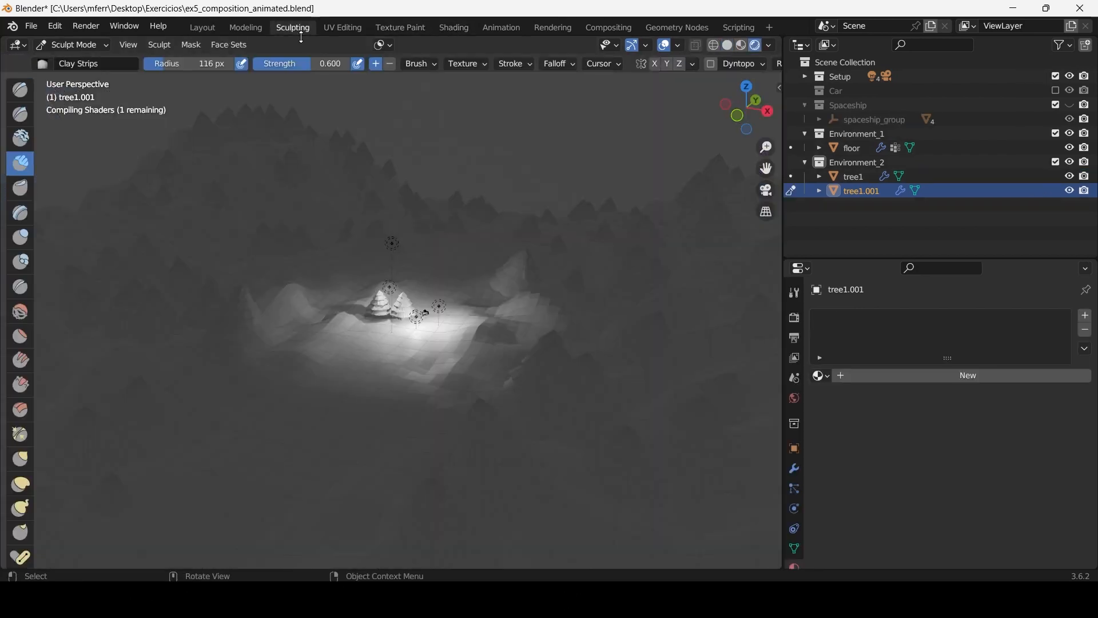
{"action": "scroll", "coordinate": [425, 313], "scroll_direction": "up", "scroll_amount": 5}
{"action": "middle_click_drag", "start_coordinate": [426, 313], "coordinate": [167, 337]}
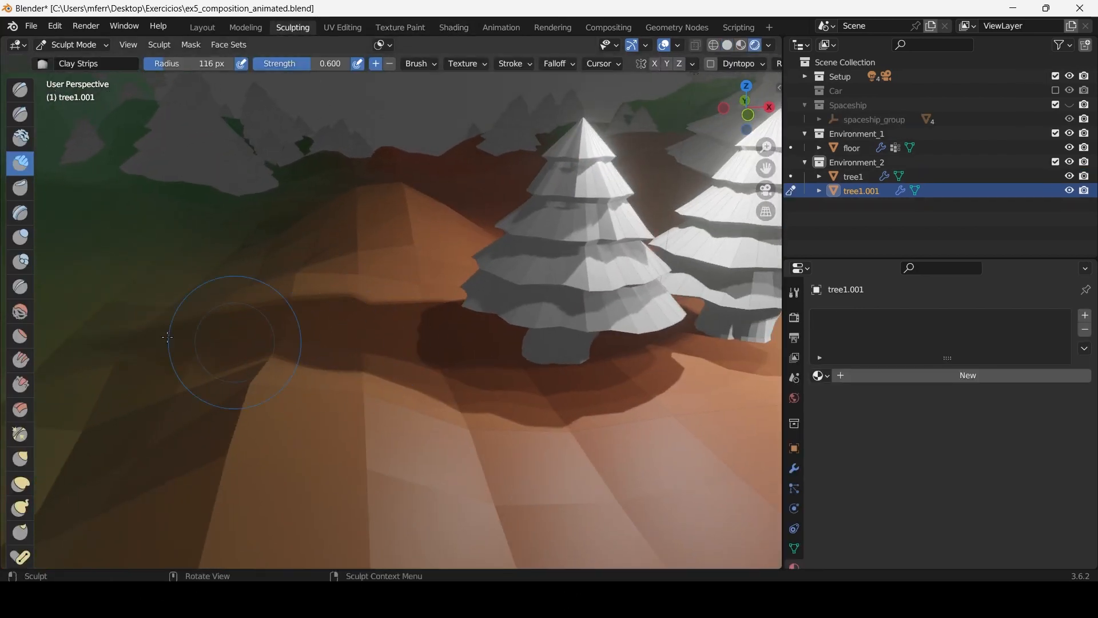
{"action": "left_click", "coordinate": [21, 509]}
{"action": "left_click_drag", "start_coordinate": [588, 245], "coordinate": [598, 201]}
{"action": "key", "text": "ctrl+z"}
{"action": "key", "text": "ctrl+z"}
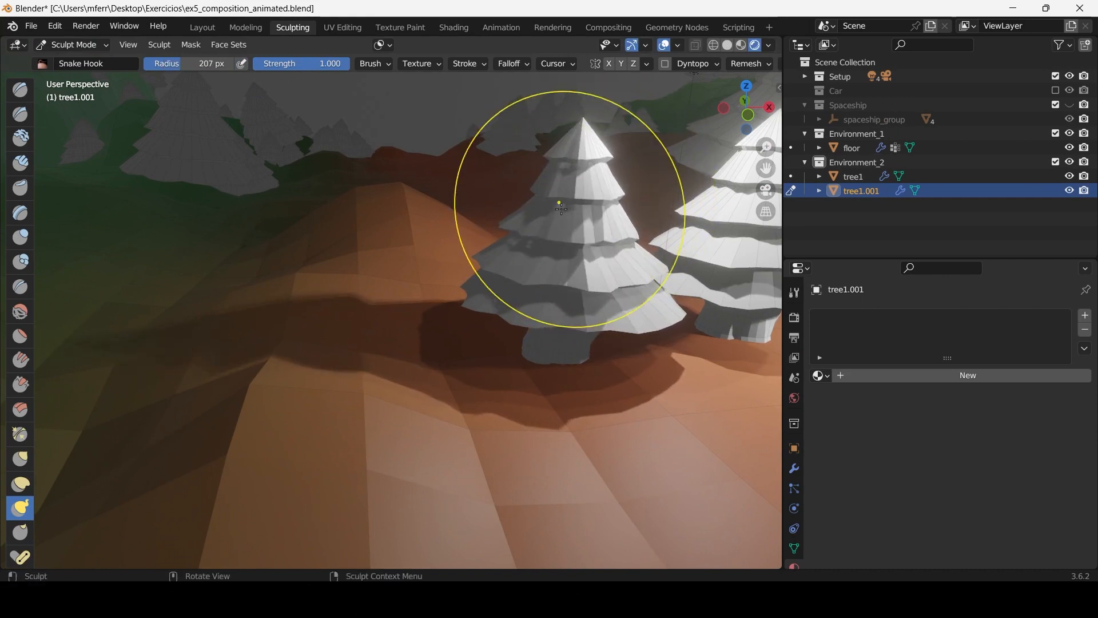
Sculpt the duplicate tree's tip, foliage tiers and trunk with the Snake Hook brush at a 207 px radius.
{"action": "left_click_drag", "start_coordinate": [581, 154], "coordinate": [586, 166]}
{"action": "left_click_drag", "start_coordinate": [610, 230], "coordinate": [619, 250]}
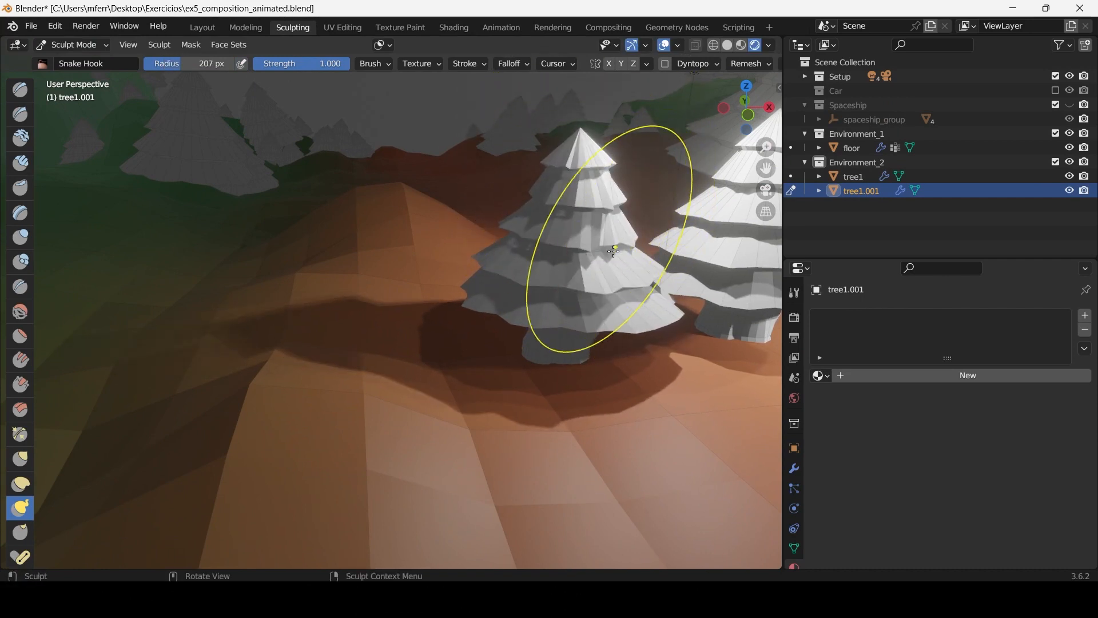
{"action": "left_click_drag", "start_coordinate": [546, 249], "coordinate": [534, 249]}
{"action": "mouse_move", "coordinate": [577, 204]}
{"action": "middle_mouse_down"}
{"action": "mouse_move", "coordinate": [549, 160]}
{"action": "mouse_move", "coordinate": [394, 367]}
{"action": "middle_mouse_up"}
{"action": "left_click_drag", "start_coordinate": [392, 357], "coordinate": [381, 312]}
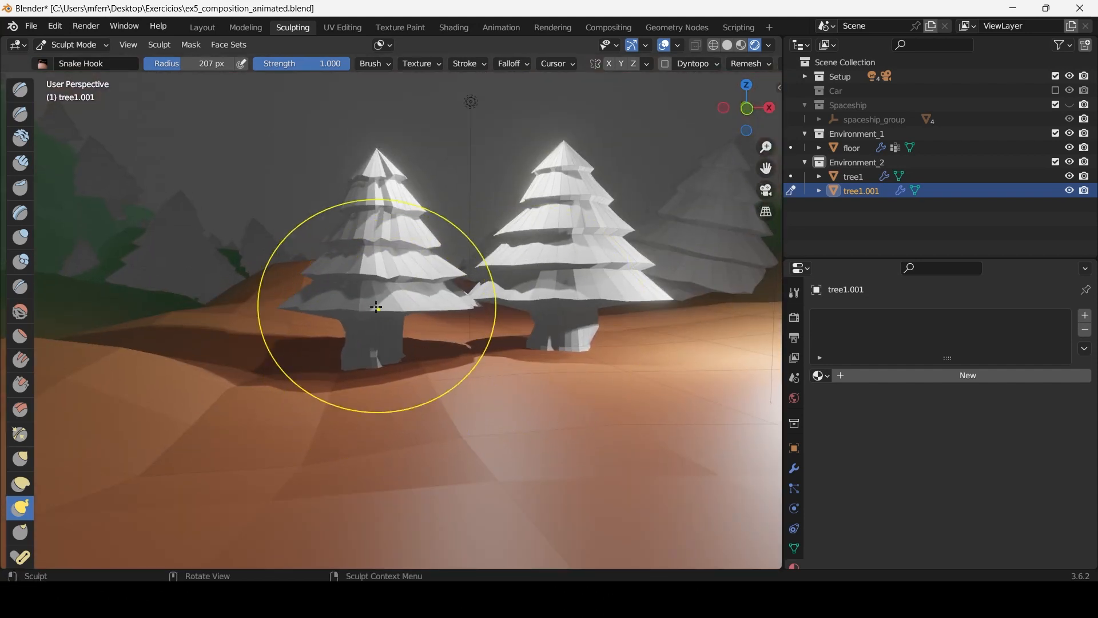
Return to Object Mode and delete the sculpted duplicate tree.
{"action": "left_click", "coordinate": [69, 46]}
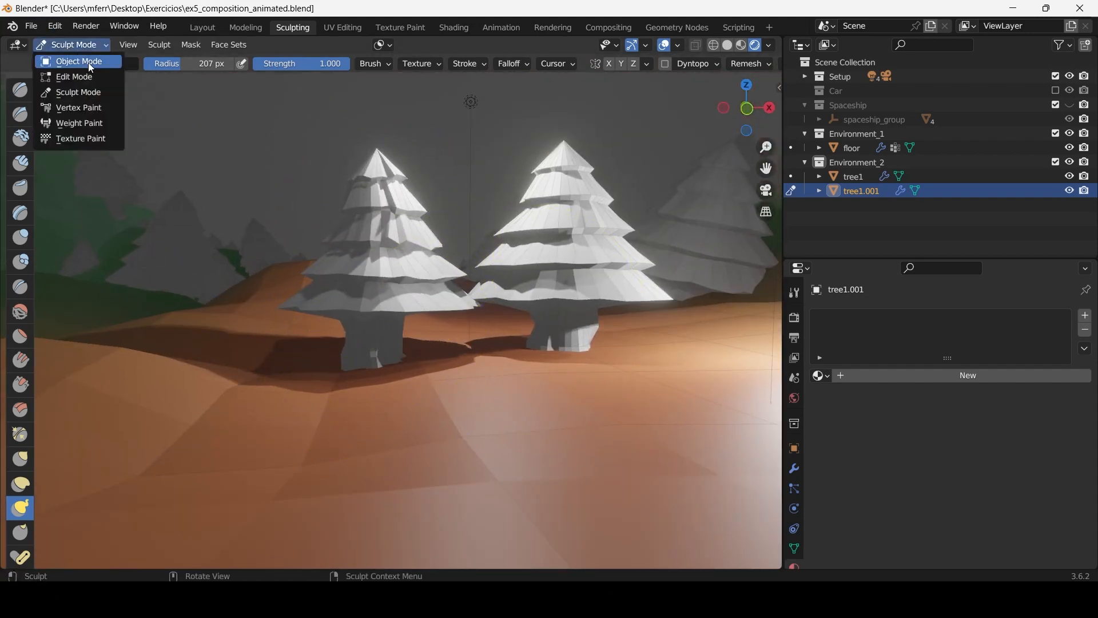
{"action": "left_click", "coordinate": [89, 63]}
{"action": "key", "text": "Delete"}
Select the middle face loop of tree1's trunk in Edit Mode.
{"action": "middle_click_drag", "start_coordinate": [647, 273], "coordinate": [439, 266]}
{"action": "left_click", "coordinate": [440, 266]}
{"action": "scroll", "coordinate": [413, 272], "scroll_direction": "up", "scroll_amount": 3}
{"action": "key", "text": "Tab"}
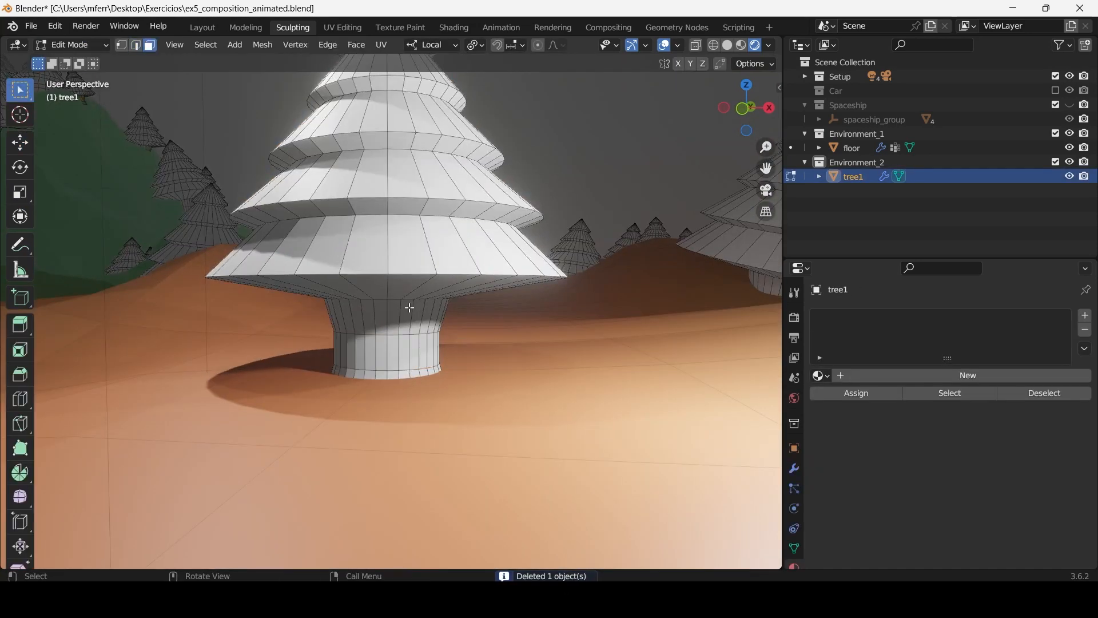
{"action": "scroll", "coordinate": [410, 308], "scroll_direction": "up", "scroll_amount": 3}
{"action": "left_click", "coordinate": [414, 428], "text": "alt"}
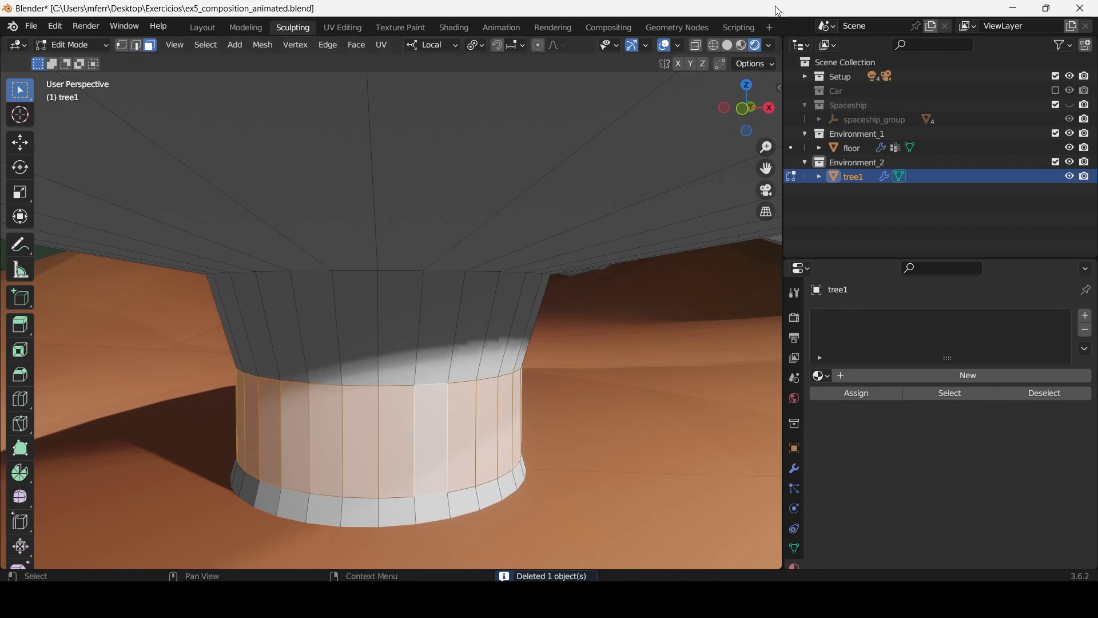
Exclude the Environment_1 collection from the view layer to isolate the tree.
{"action": "left_click", "coordinate": [1056, 133]}
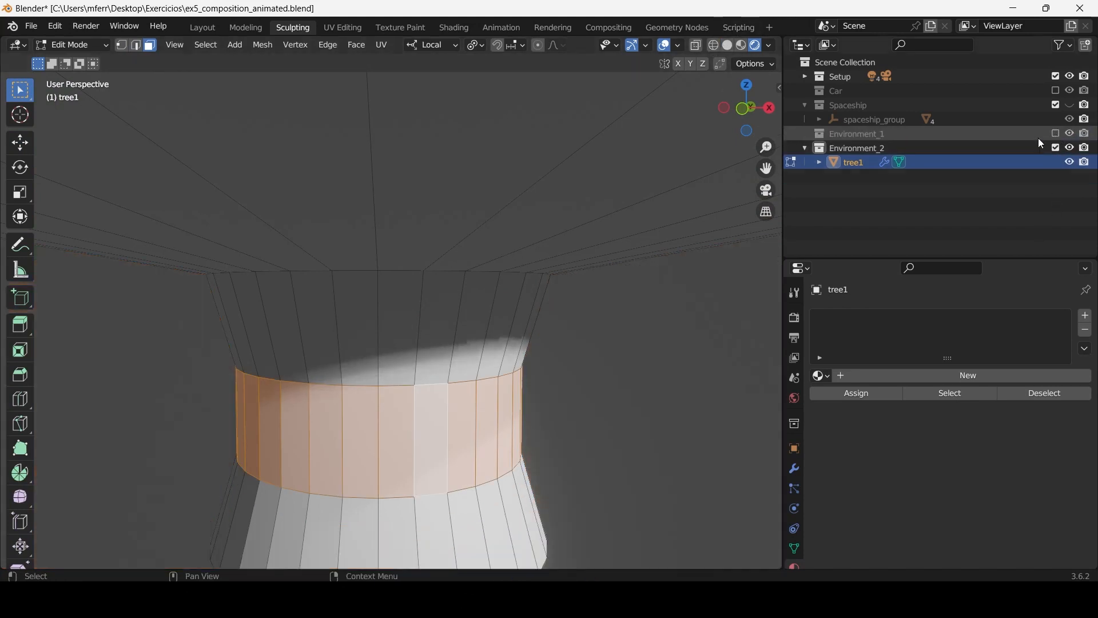
{"action": "scroll", "coordinate": [497, 304], "scroll_direction": "down", "scroll_amount": 8}
{"action": "middle_click_drag", "start_coordinate": [498, 305], "coordinate": [498, 324]}
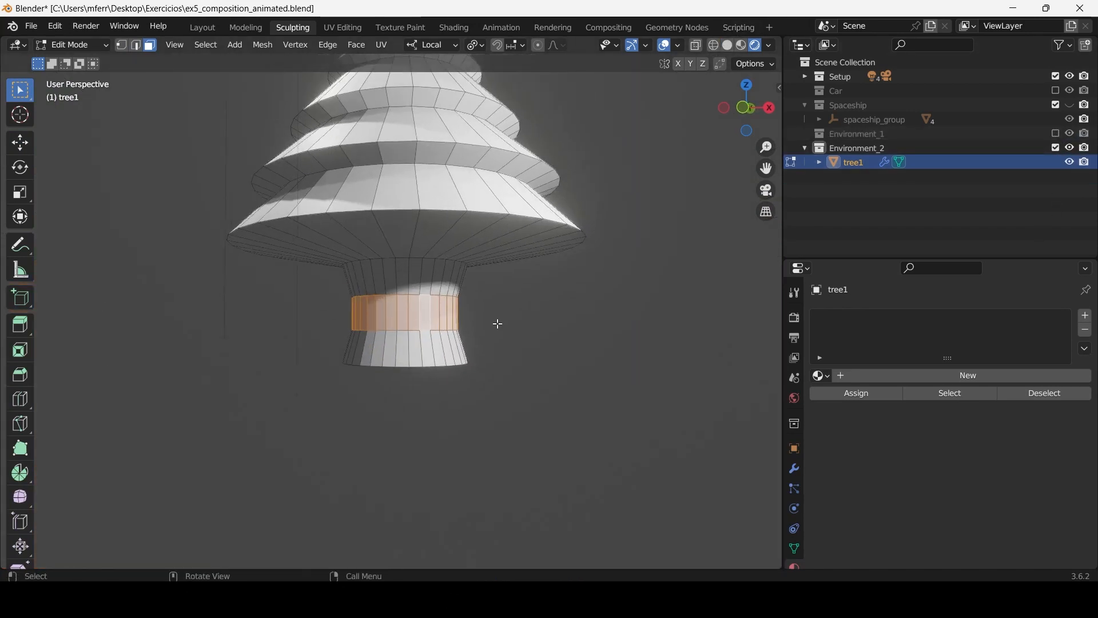
Extend the face selection to the whole trunk, including its bottom cap.
{"action": "key", "text": "ctrl+KP_Add"}
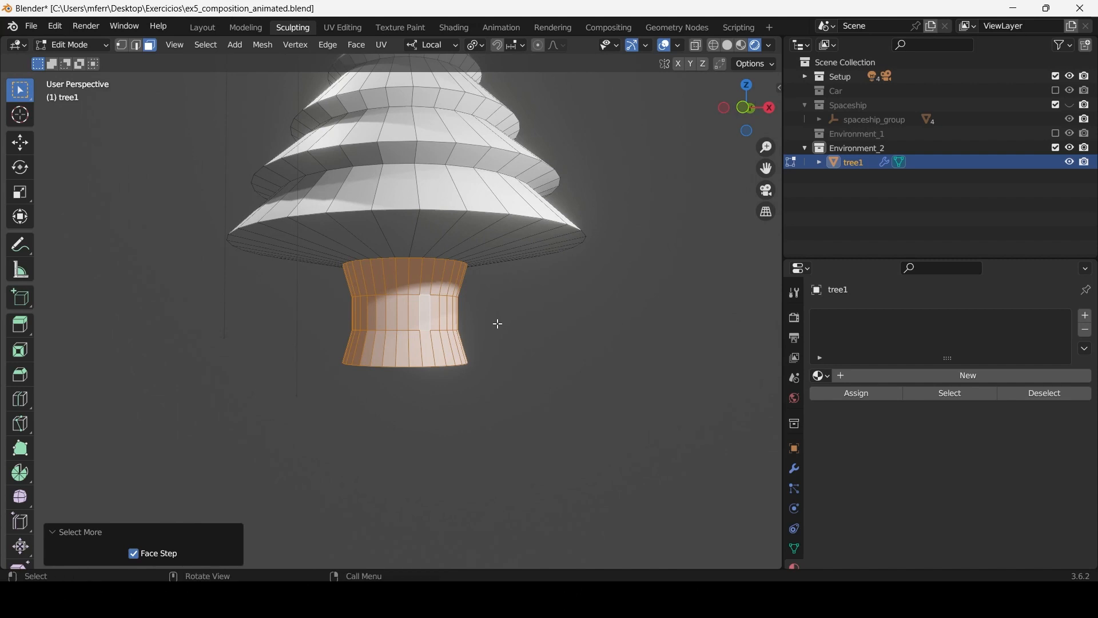
{"action": "middle_click_drag", "start_coordinate": [497, 324], "coordinate": [476, 289]}
{"action": "middle_click_drag", "start_coordinate": [478, 283], "coordinate": [493, 293]}
{"action": "left_click", "coordinate": [403, 261], "text": "shift"}
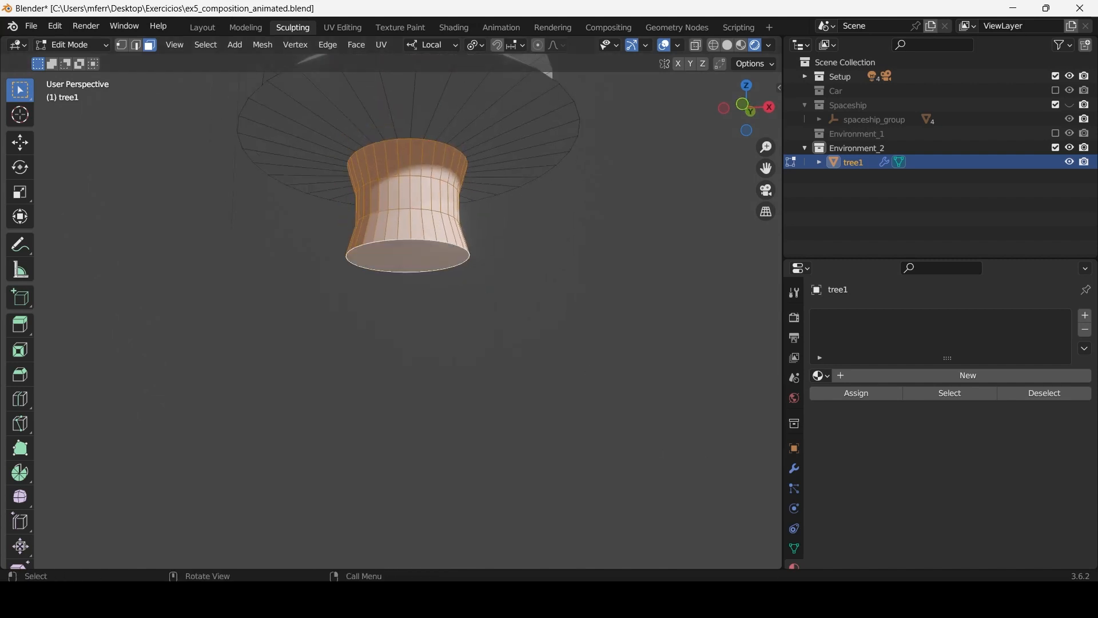
Create a material named tree_mat1 with a dark reddish-brown base color of hue 0.017, saturation 0.921 and value 0.192.
{"action": "left_click", "coordinate": [873, 376]}
{"action": "double_click", "coordinate": [892, 375]}
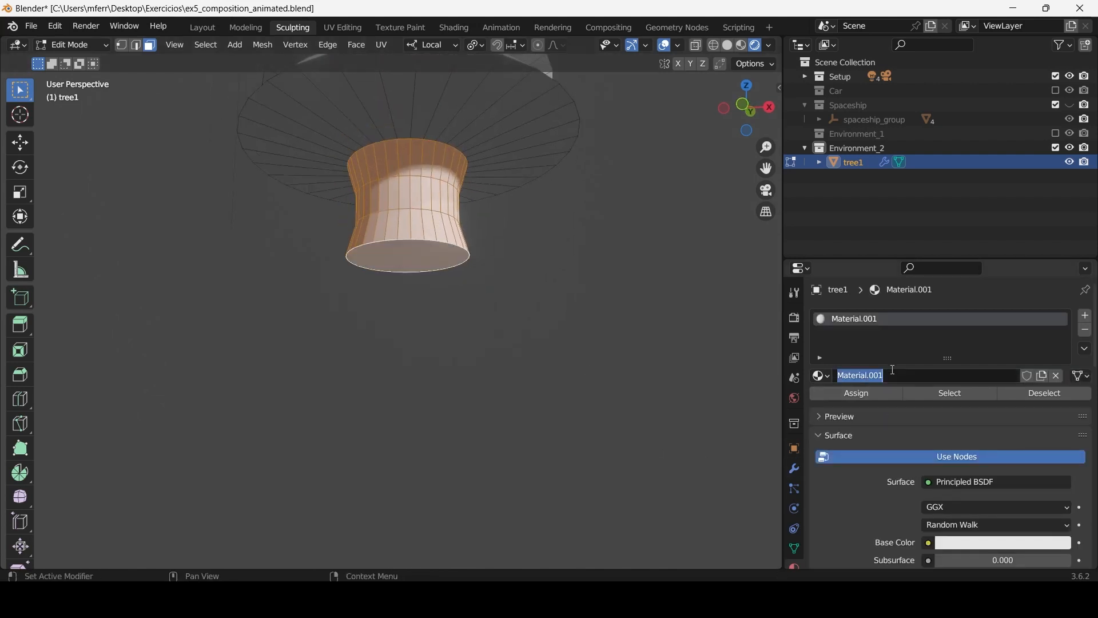
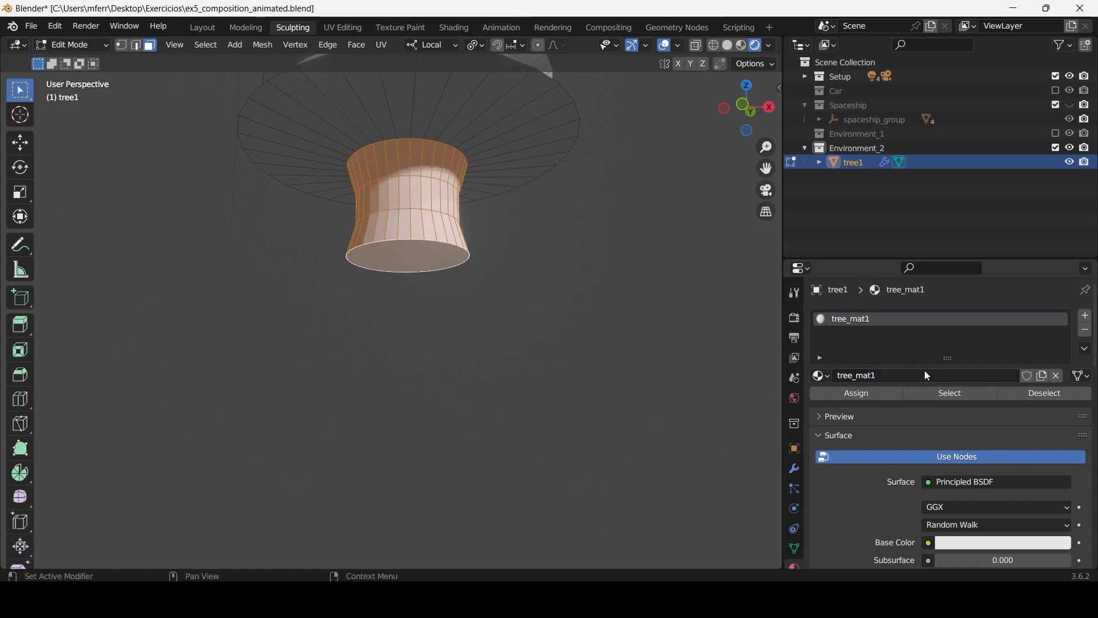
{"action": "scroll", "coordinate": [925, 370], "scroll_direction": "down", "scroll_amount": 2}
{"action": "left_click", "coordinate": [995, 496]}
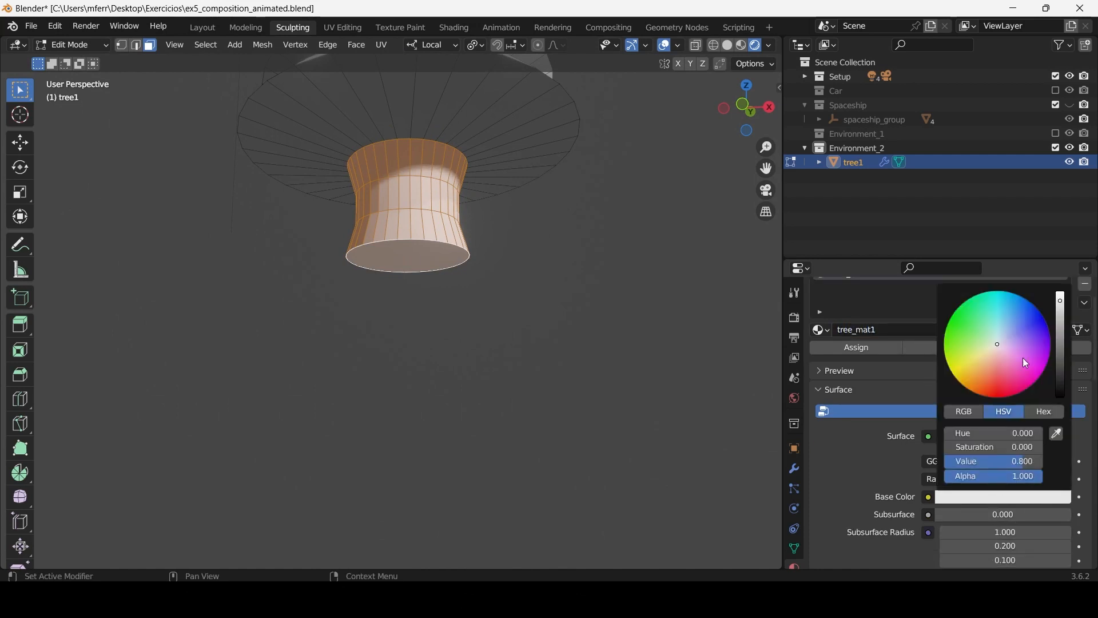
{"action": "left_click_drag", "start_coordinate": [982, 370], "coordinate": [997, 381]}
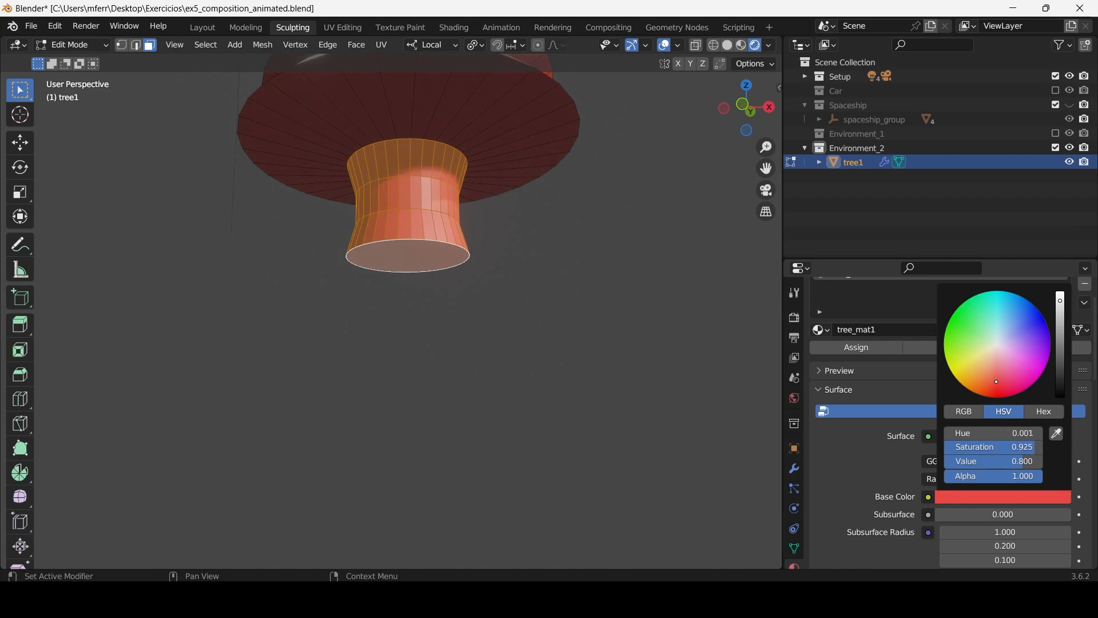
{"action": "scroll", "coordinate": [1045, 348], "scroll_direction": "down", "scroll_amount": 5}
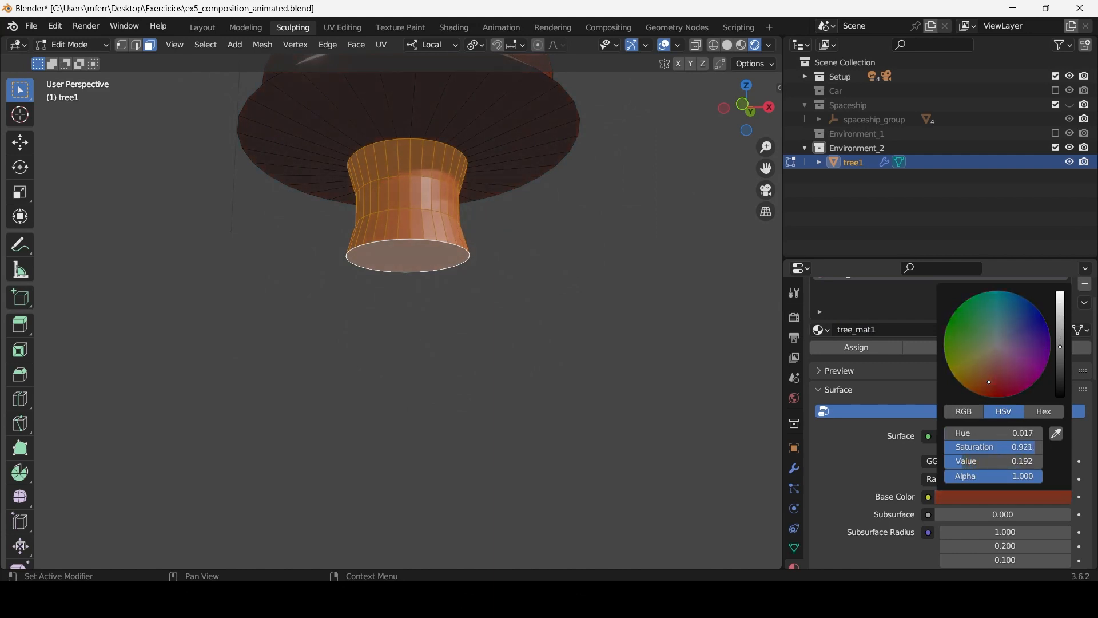
Invert the selection to the foliage faces and add a second material slot with a newly named material.
{"action": "middle_click_drag", "start_coordinate": [400, 246], "coordinate": [427, 259]}
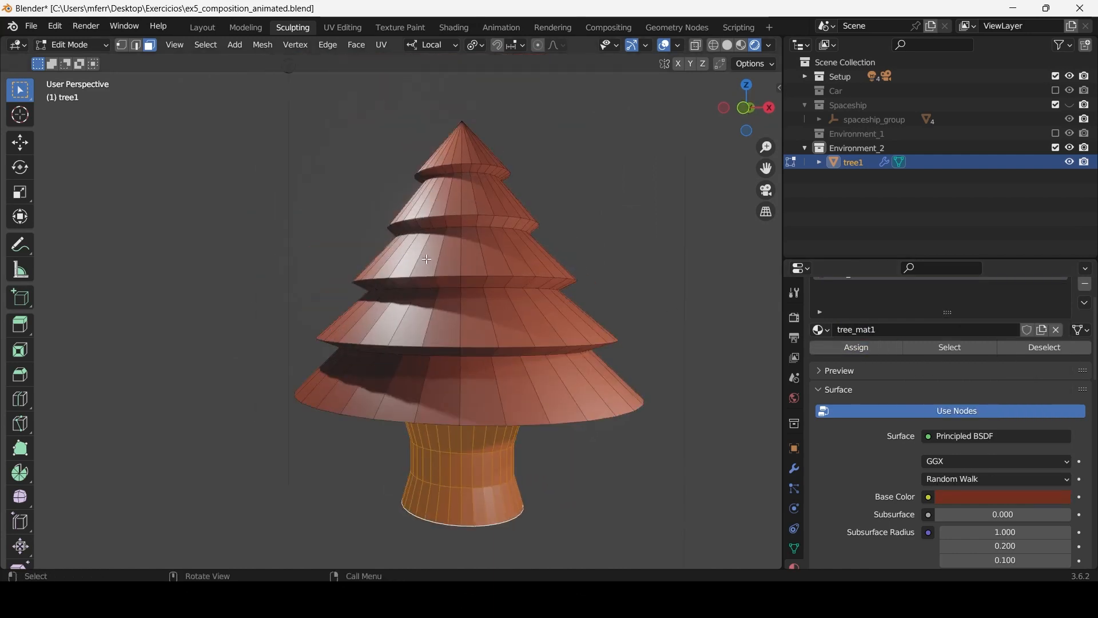
{"action": "key", "text": "ctrl+i"}
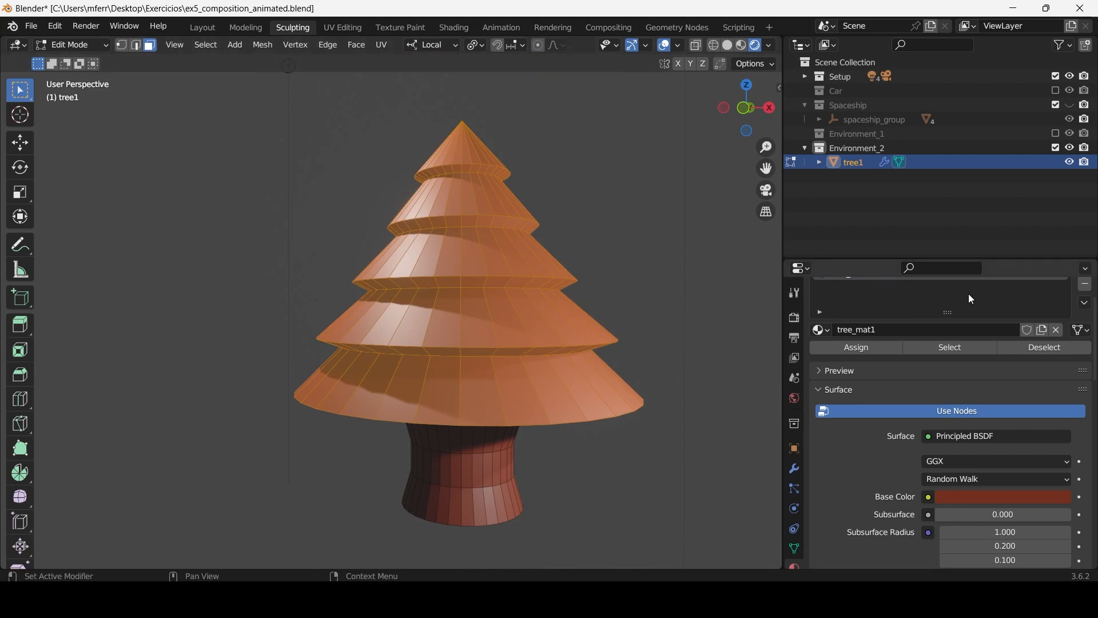
{"action": "scroll", "coordinate": [972, 298], "scroll_direction": "up", "scroll_amount": 2}
{"action": "left_click", "coordinate": [1086, 317]}
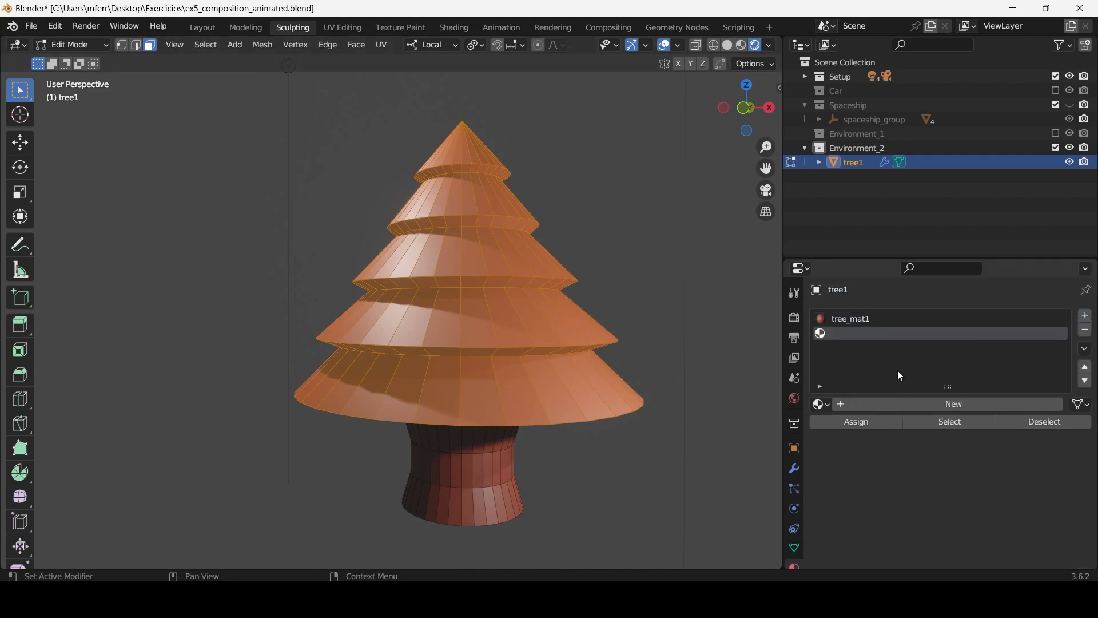
{"action": "double_click", "coordinate": [893, 406]}
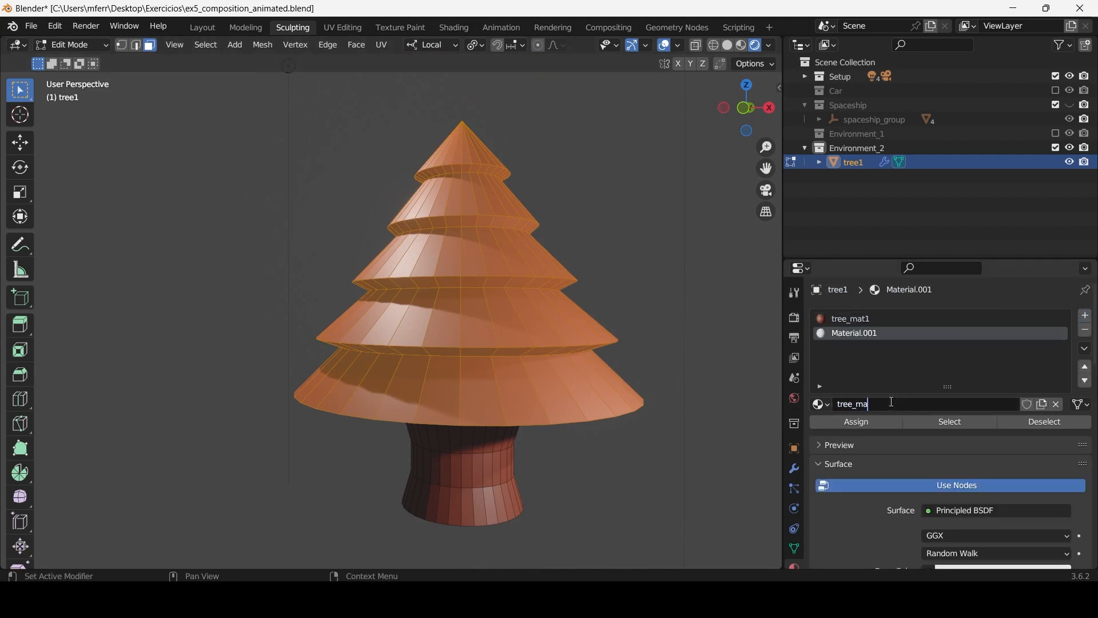
Give the foliage material tree_mat2 a green base color of hue 0.327 and saturation 0.887, darken it, and assign it to the selected foliage faces.
{"action": "scroll", "coordinate": [890, 400], "scroll_direction": "down", "scroll_amount": 7}
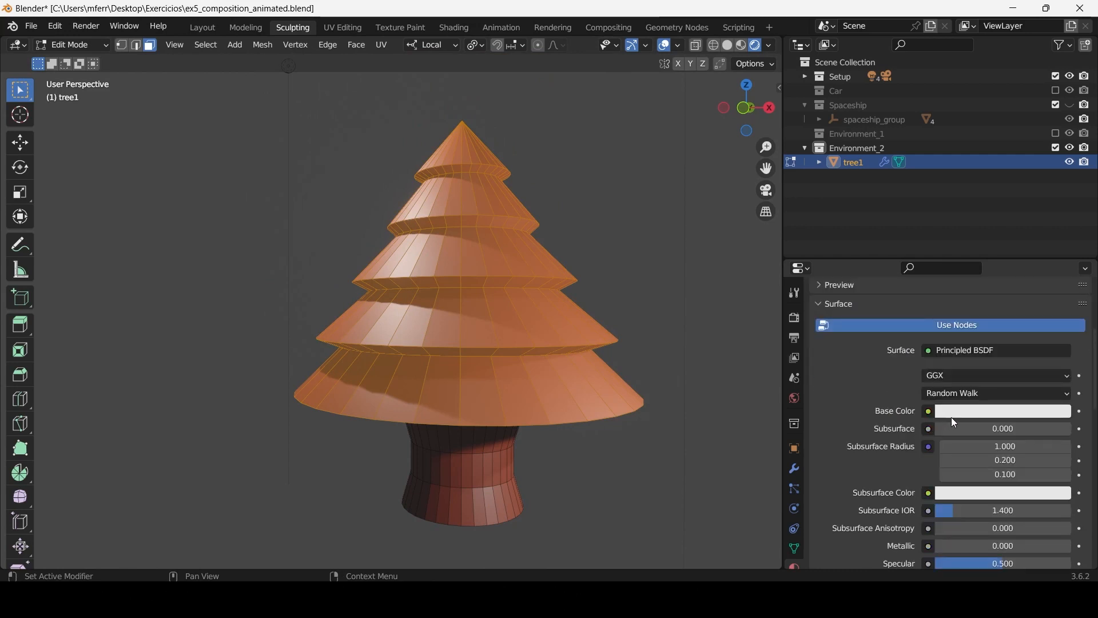
{"action": "left_click", "coordinate": [952, 412]}
{"action": "left_click", "coordinate": [978, 254]}
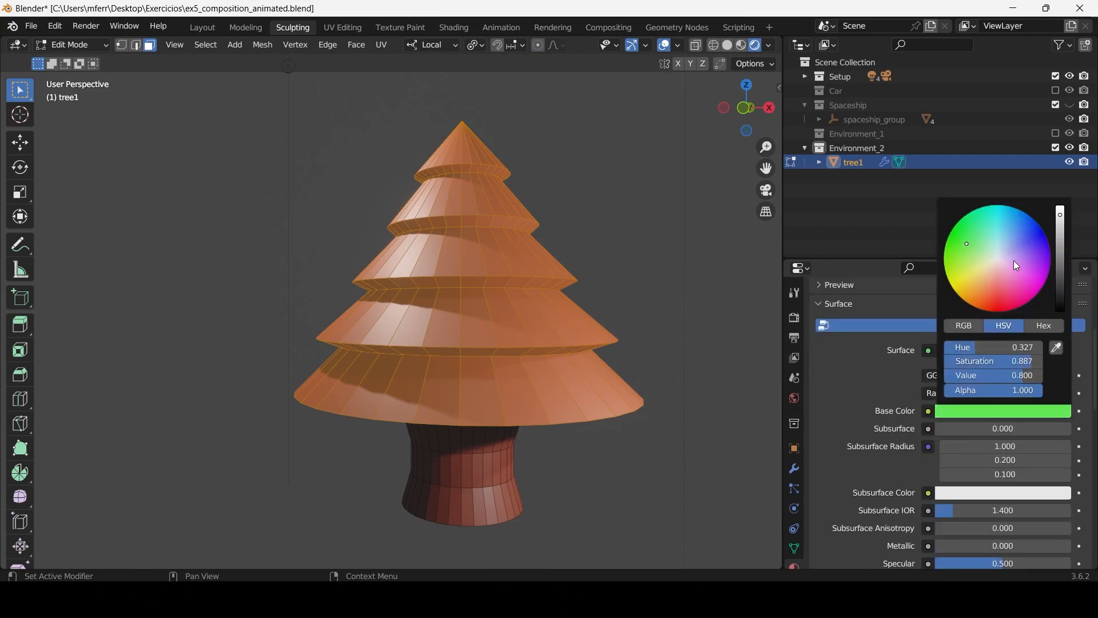
{"action": "scroll", "coordinate": [884, 392], "scroll_direction": "up", "scroll_amount": 4}
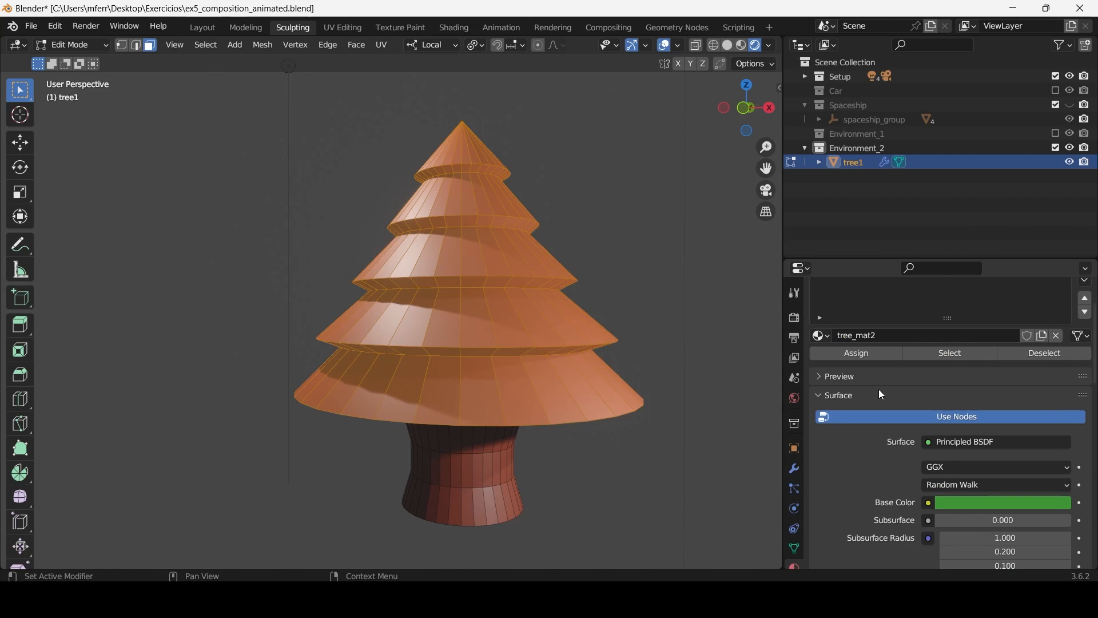
{"action": "left_click", "coordinate": [873, 354]}
{"action": "key", "text": "Tab"}
{"action": "scroll", "coordinate": [420, 289], "scroll_direction": "down", "scroll_amount": 4}
{"action": "scroll", "coordinate": [441, 290], "scroll_direction": "up", "scroll_amount": 8}
{"action": "scroll", "coordinate": [439, 293], "scroll_direction": "down", "scroll_amount": 8}
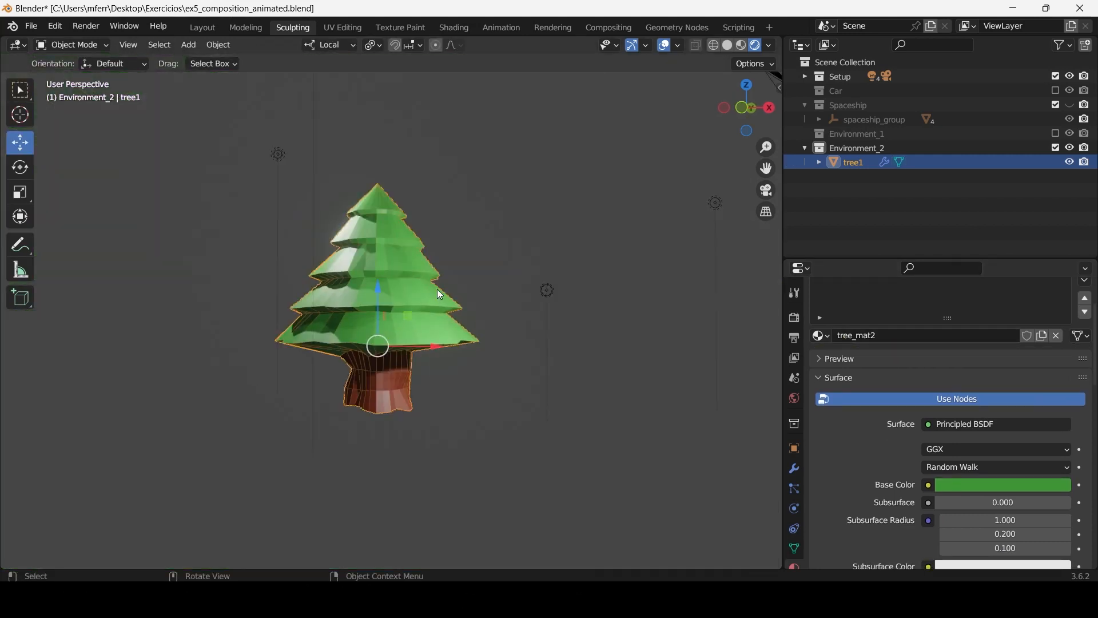
Open the Shading workspace and add a Color Ramp node feeding the Base Color of tree_mat2's Principled BSDF.
{"action": "left_click", "coordinate": [454, 28]}
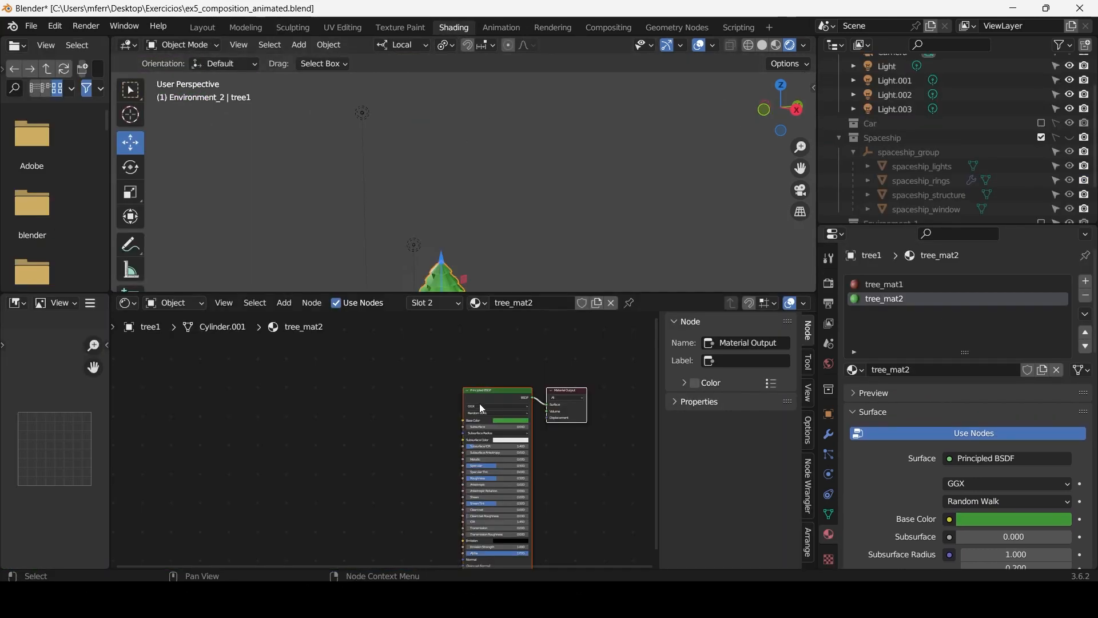
{"action": "scroll", "coordinate": [479, 403], "scroll_direction": "up", "scroll_amount": 3}
{"action": "scroll", "coordinate": [509, 188], "scroll_direction": "up", "scroll_amount": 10}
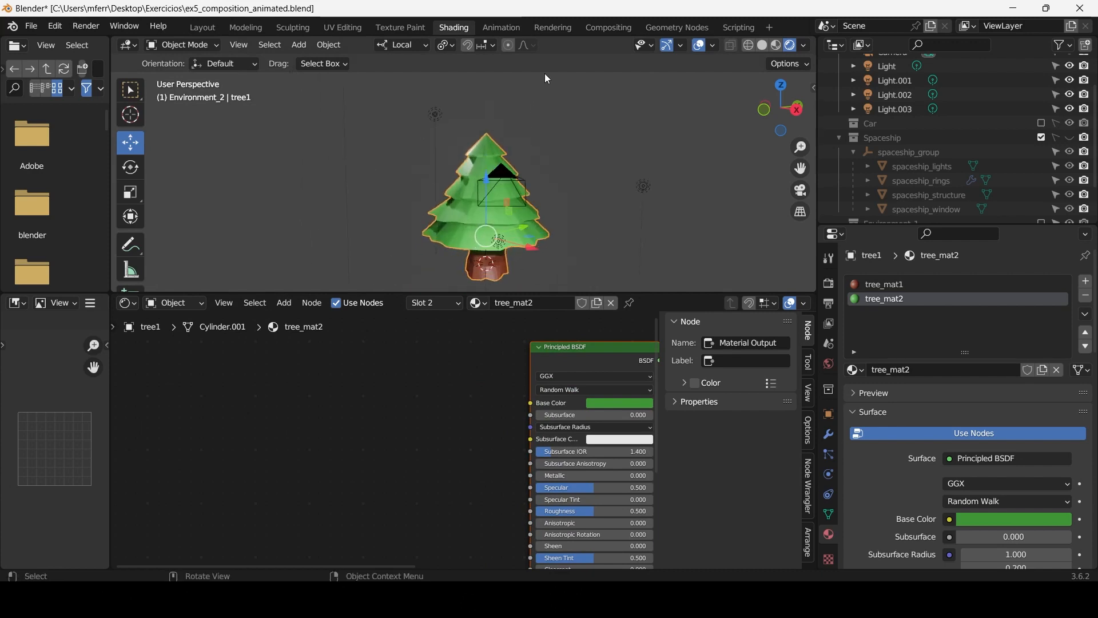
{"action": "mouse_move", "coordinate": [551, 148]}
{"action": "middle_mouse_down", "text": "shift"}
{"action": "mouse_move", "coordinate": [537, 94]}
{"action": "mouse_move", "coordinate": [520, 79]}
{"action": "mouse_move", "coordinate": [545, 161]}
{"action": "middle_mouse_up", "text": "shift"}
{"action": "scroll", "coordinate": [544, 119], "scroll_direction": "up", "scroll_amount": 3}
{"action": "left_click_drag", "start_coordinate": [535, 406], "coordinate": [449, 390]}
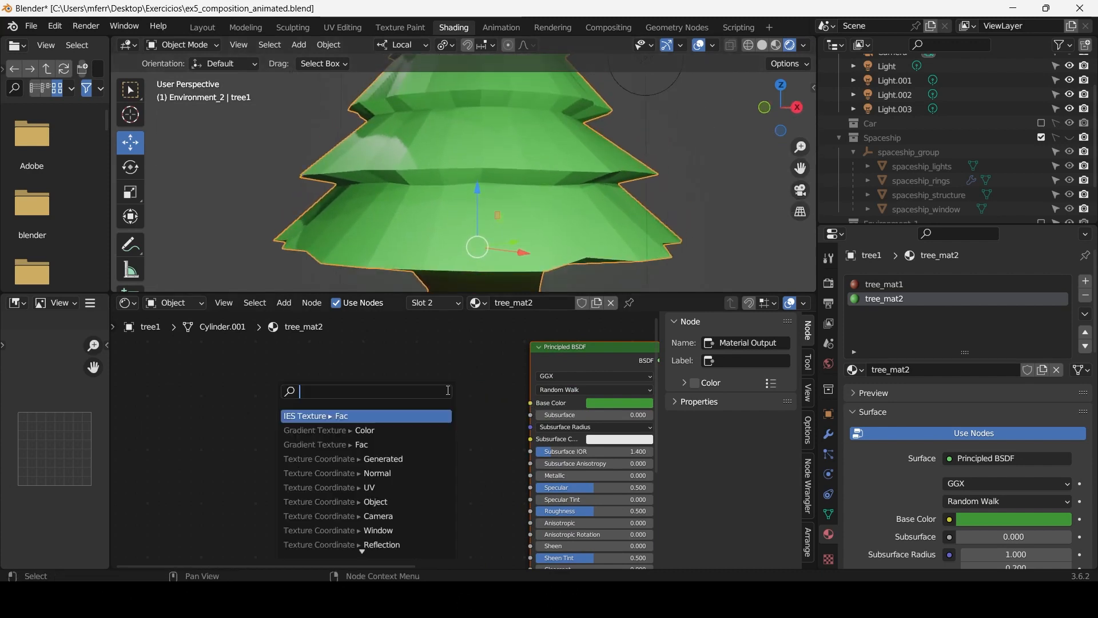
{"action": "type", "text": "color ram"}
{"action": "key", "text": "Return"}
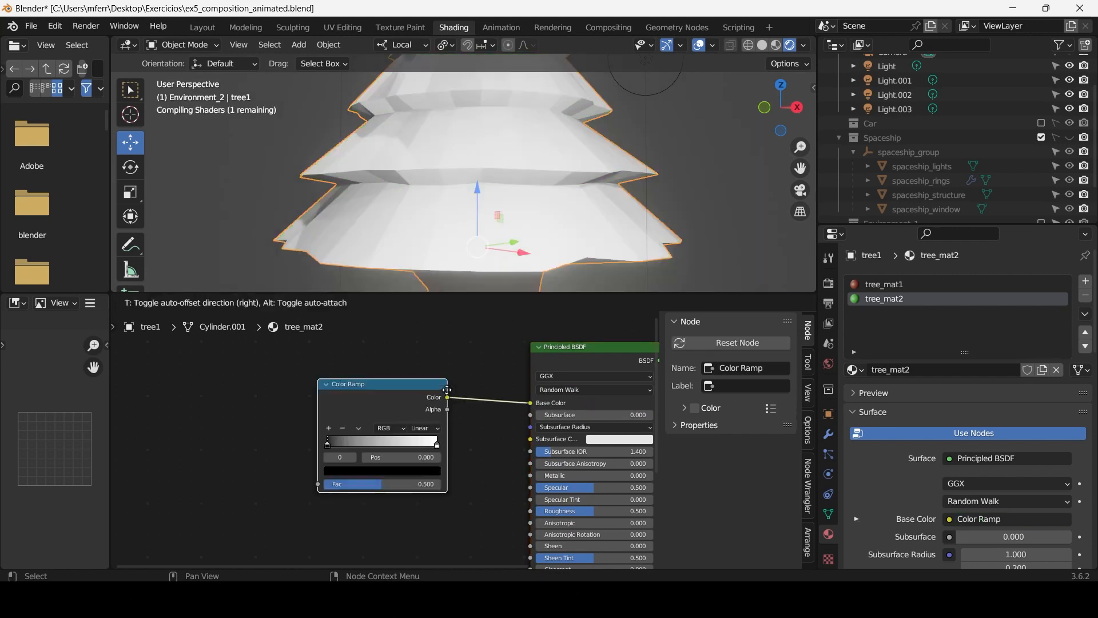
{"action": "left_click", "coordinate": [449, 396]}
Add a Gradient Texture node with its Color output feeding the Fac input of the Color Ramp.
{"action": "left_click_drag", "start_coordinate": [318, 483], "coordinate": [221, 445]}
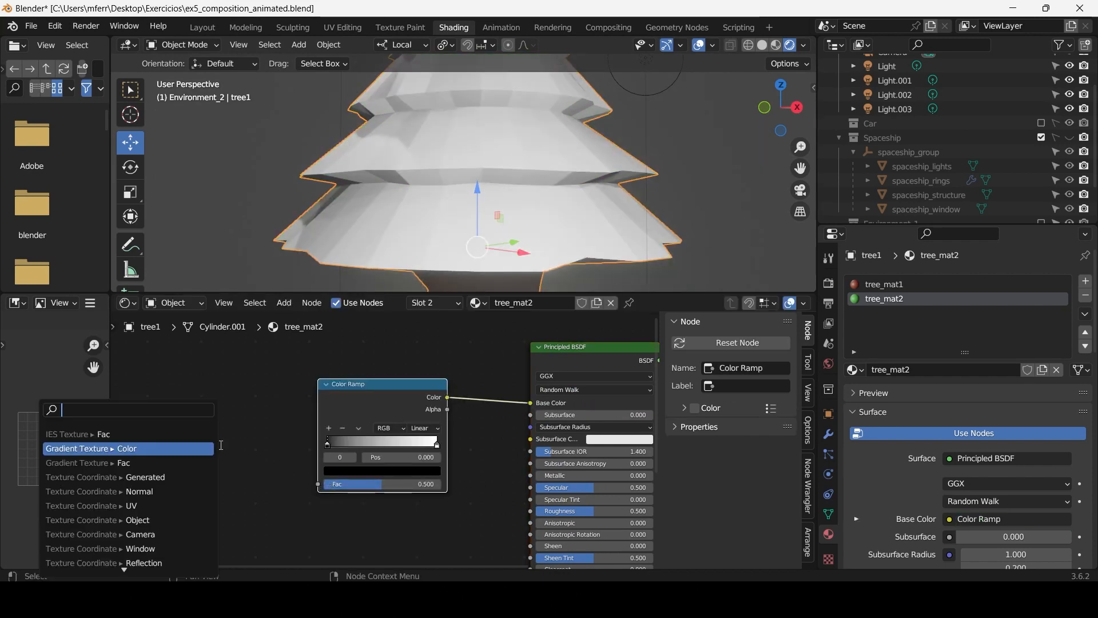
{"action": "type", "text": "grad"}
{"action": "key", "text": "Return"}
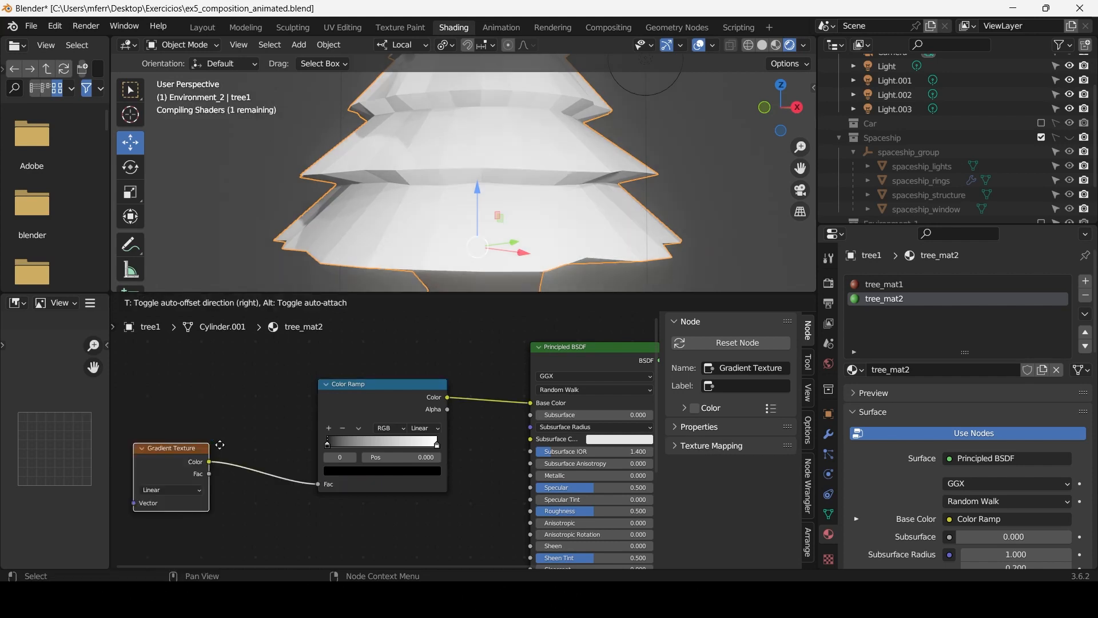
{"action": "left_click", "coordinate": [283, 422]}
Add a Mapping node connected to the Vector input of the Gradient Texture.
{"action": "middle_click_drag", "start_coordinate": [174, 457], "coordinate": [458, 397]}
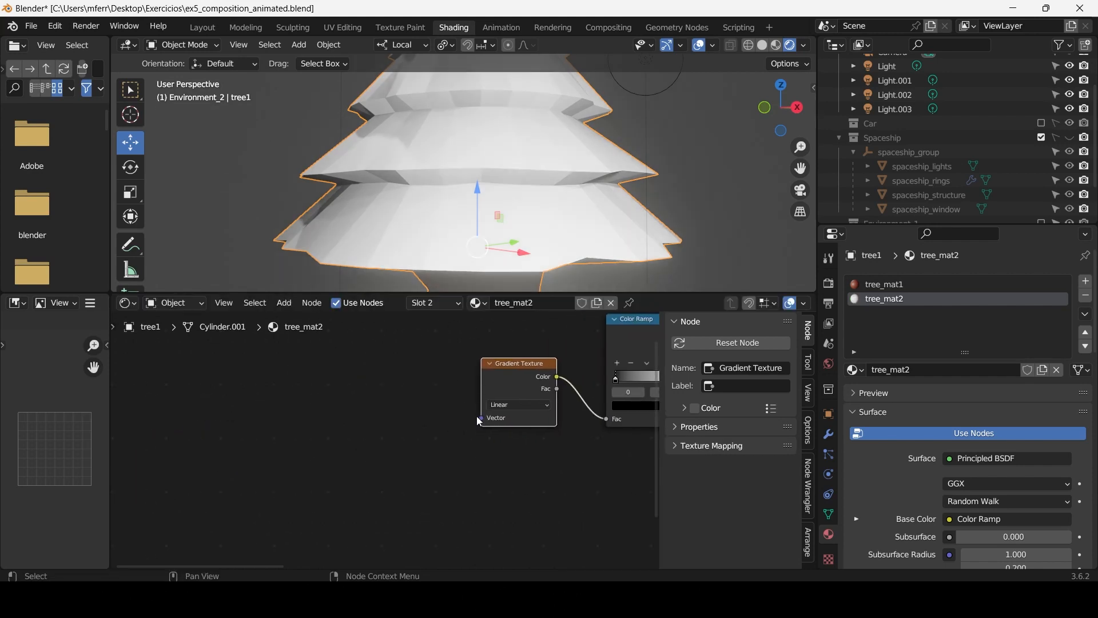
{"action": "left_click_drag", "start_coordinate": [481, 418], "coordinate": [411, 404]}
{"action": "type", "text": "mapp"}
{"action": "key", "text": "Return"}
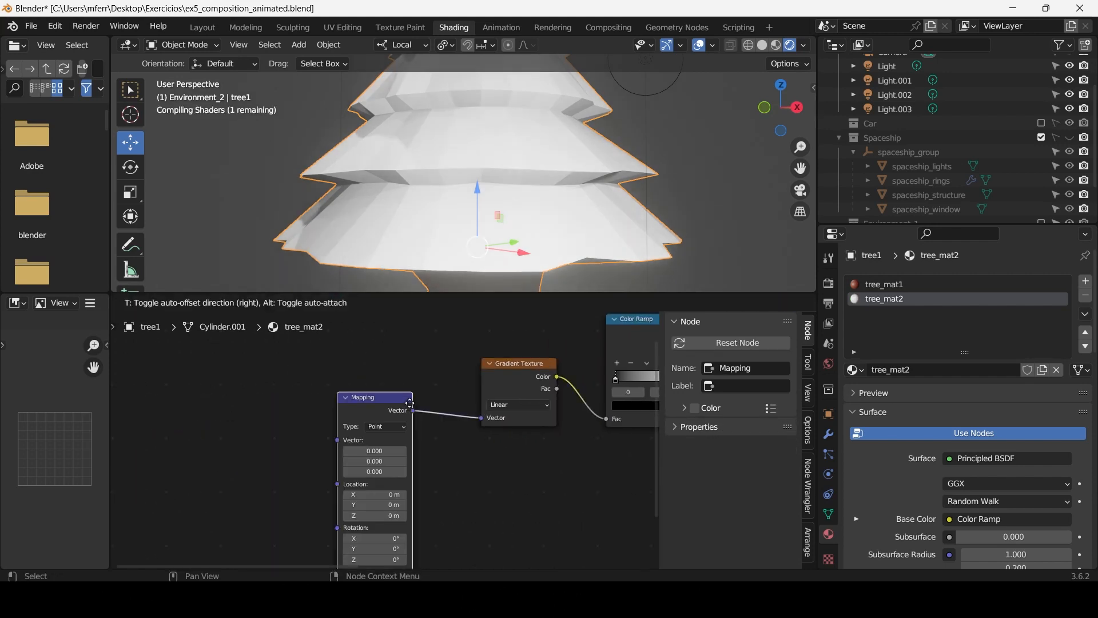
{"action": "left_click", "coordinate": [389, 436]}
Add a Texture Coordinate node with its Object output feeding the Mapping node's Vector input.
{"action": "left_click_drag", "start_coordinate": [338, 432], "coordinate": [314, 420]}
{"action": "type", "text": "te"}
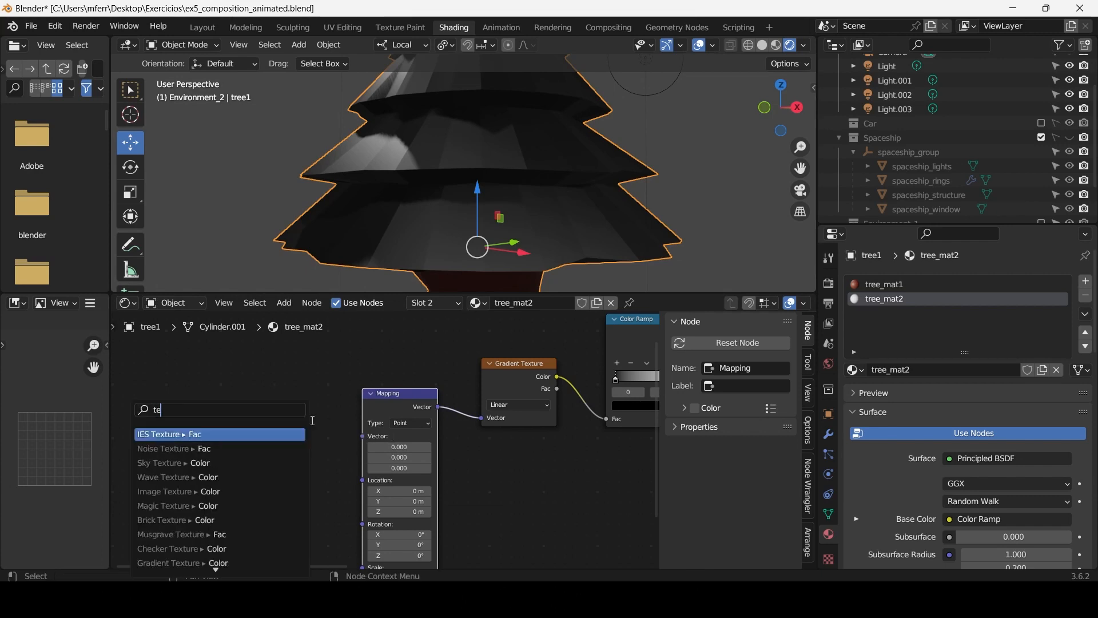
{"action": "type", "text": "xture coordi"}
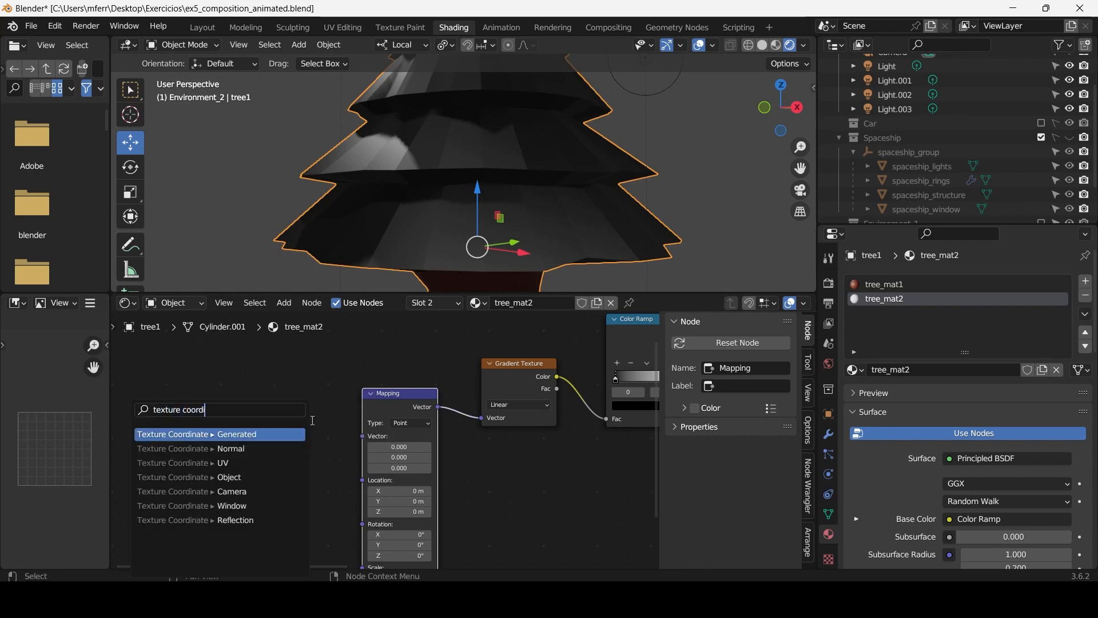
{"action": "key", "text": "Down"}
{"action": "key", "text": "Down"}
{"action": "key", "text": "Down"}
{"action": "key", "text": "Return"}
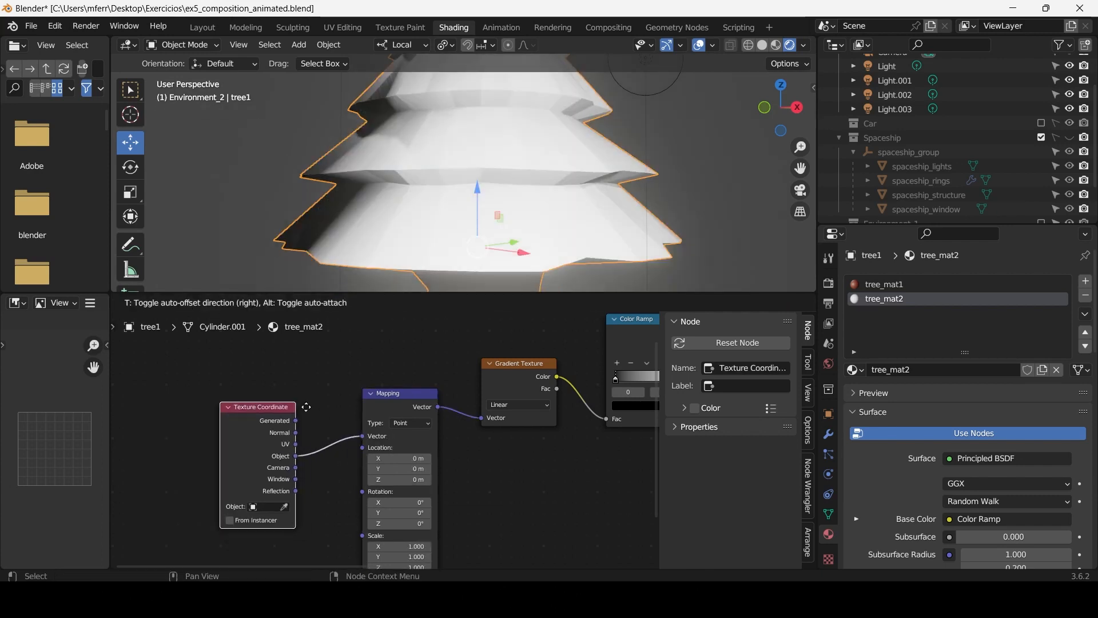
{"action": "left_click", "coordinate": [349, 395]}
{"action": "mouse_move", "coordinate": [537, 104]}
{"action": "middle_mouse_down"}
{"action": "mouse_move", "coordinate": [645, 118]}
{"action": "mouse_move", "coordinate": [643, 94]}
{"action": "mouse_move", "coordinate": [535, 106]}
{"action": "middle_mouse_up"}
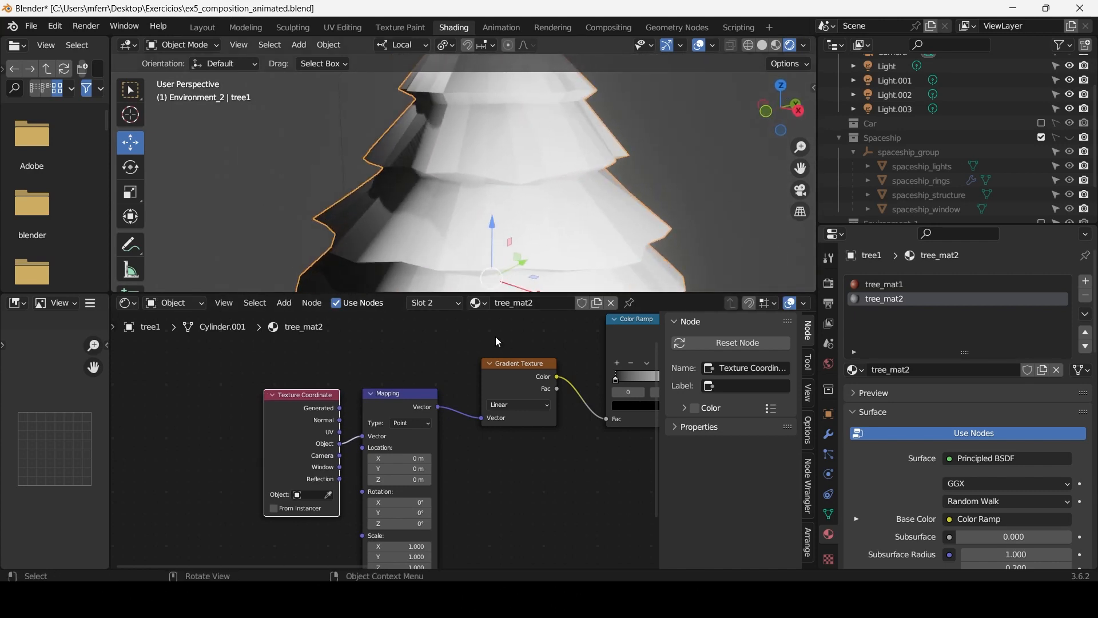
Try the Radial type on the Gradient Texture and check the foliage from below.
{"action": "middle_click_drag", "start_coordinate": [500, 473], "coordinate": [260, 525]}
{"action": "scroll", "coordinate": [365, 427], "scroll_direction": "up", "scroll_amount": 1}
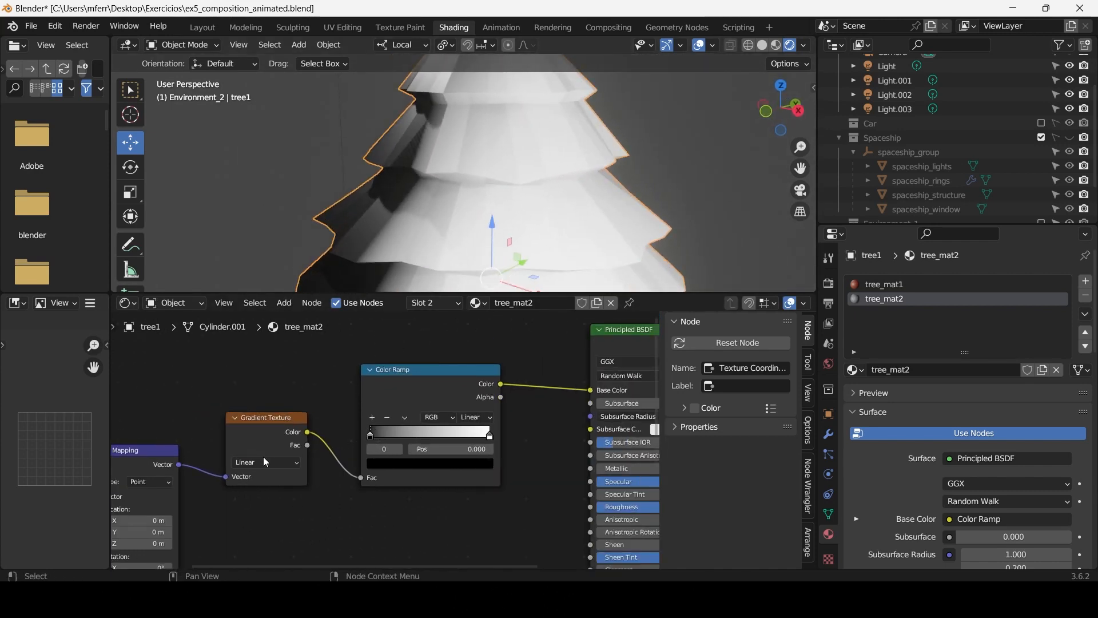
{"action": "left_click", "coordinate": [266, 551]}
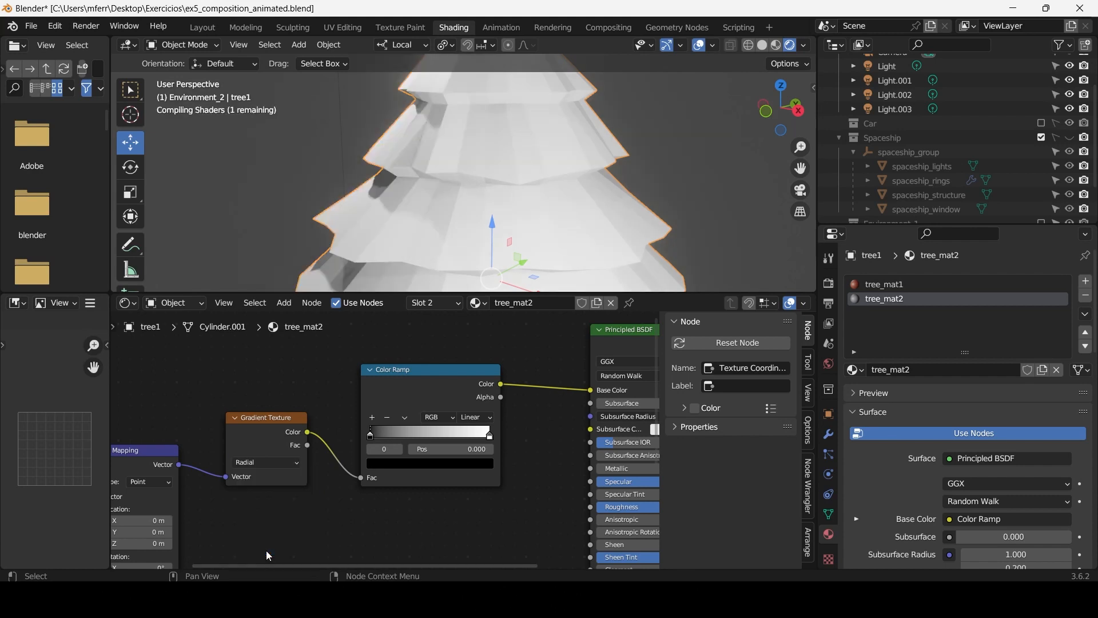
{"action": "scroll", "coordinate": [529, 167], "scroll_direction": "down", "scroll_amount": 4}
{"action": "middle_click_drag", "start_coordinate": [530, 167], "coordinate": [547, 98]}
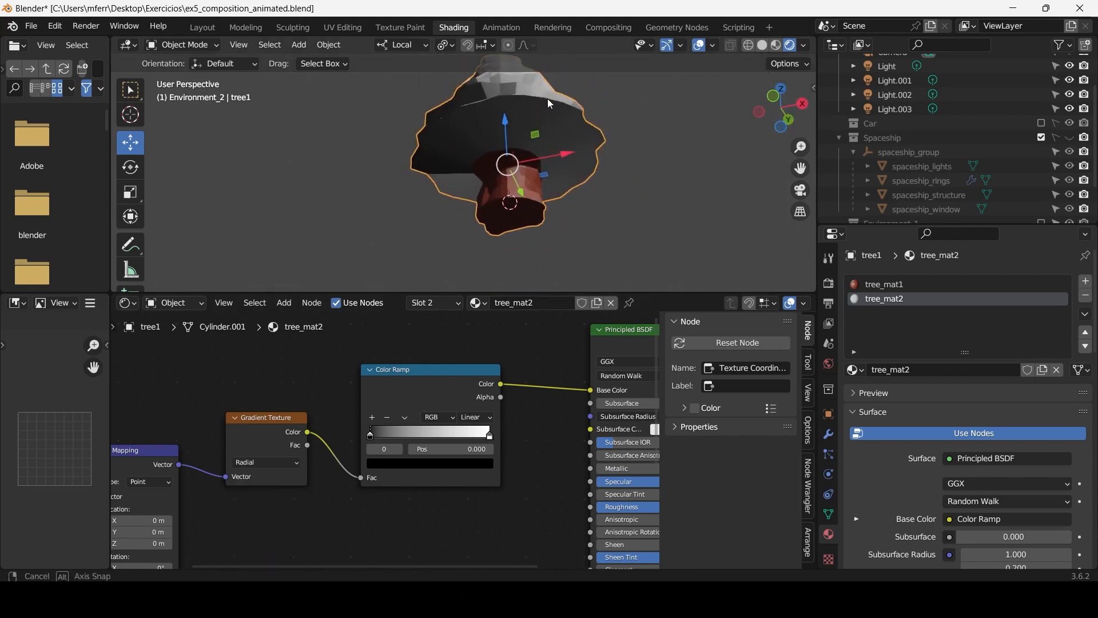
{"action": "scroll", "coordinate": [547, 98], "scroll_direction": "up", "scroll_amount": 2}
Try the Quadratic Sphere type on the Gradient Texture and inspect the foliage shading.
{"action": "left_click", "coordinate": [276, 469]}
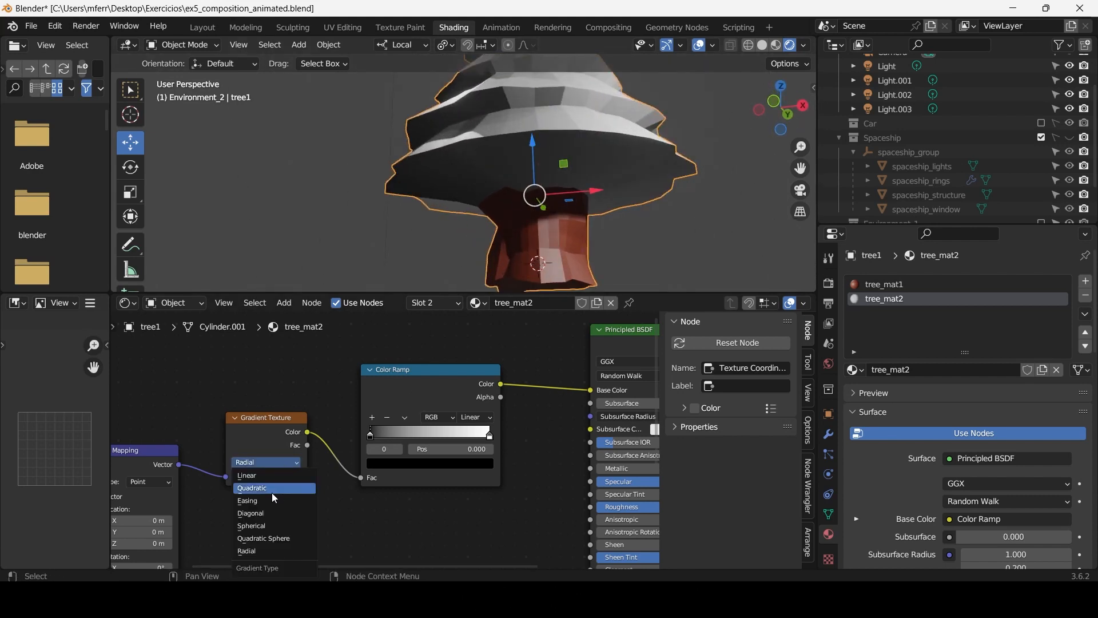
{"action": "left_click", "coordinate": [272, 538]}
{"action": "middle_click_drag", "start_coordinate": [508, 134], "coordinate": [508, 195]}
{"action": "scroll", "coordinate": [508, 194], "scroll_direction": "up", "scroll_amount": 3}
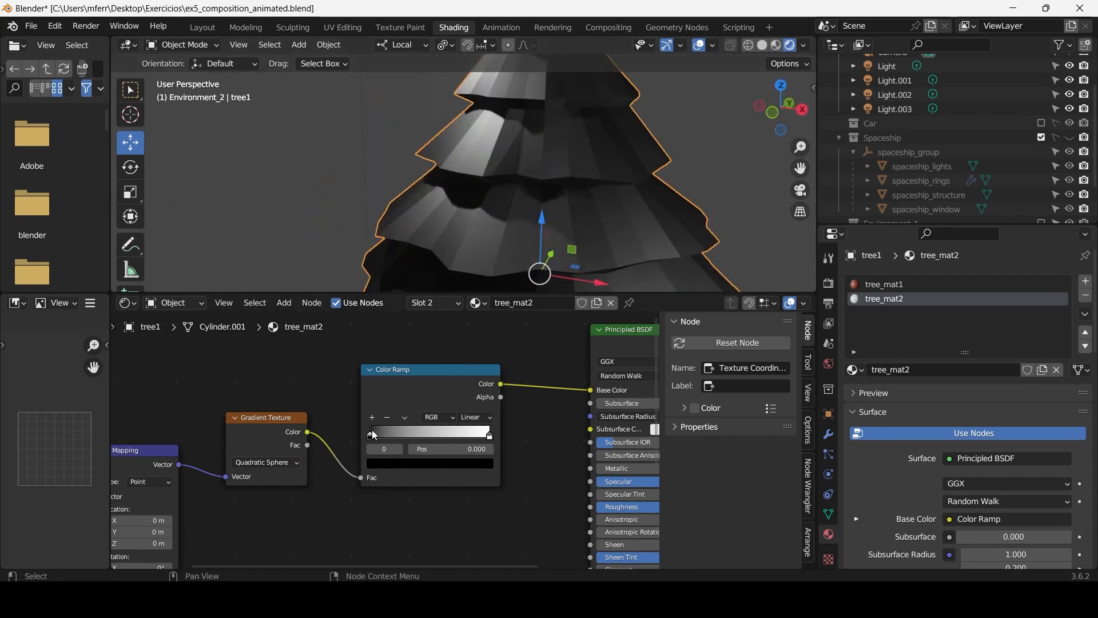
Move the Color Ramp's black stop inward and its white stop to 0.509, and set the interpolation to Constant.
{"action": "left_click_drag", "start_coordinate": [373, 433], "coordinate": [408, 435]}
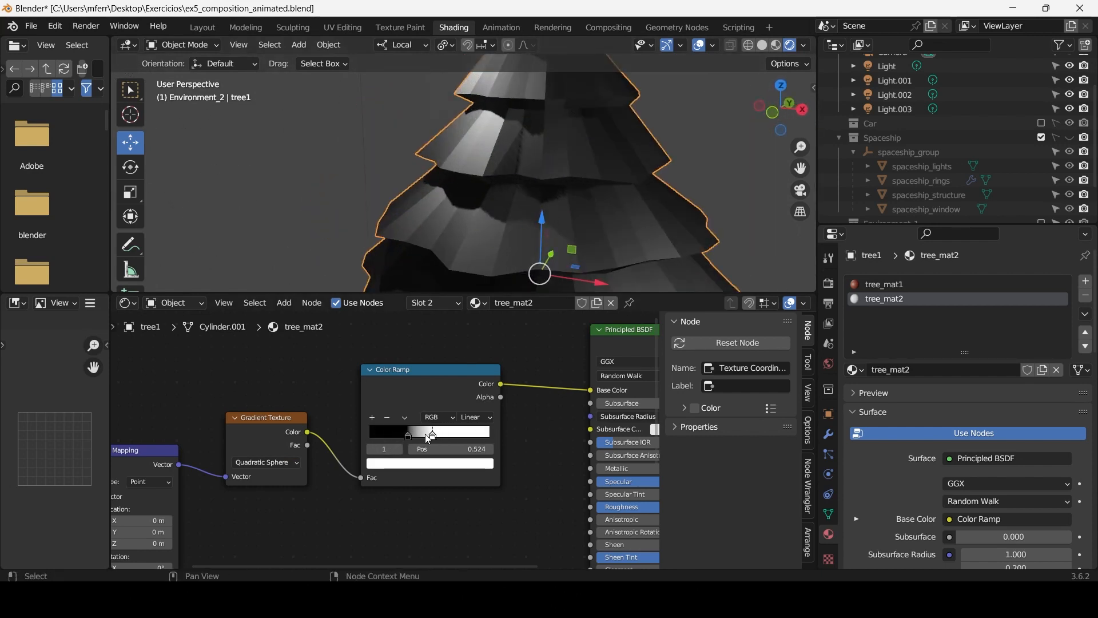
{"action": "left_click", "coordinate": [478, 479]}
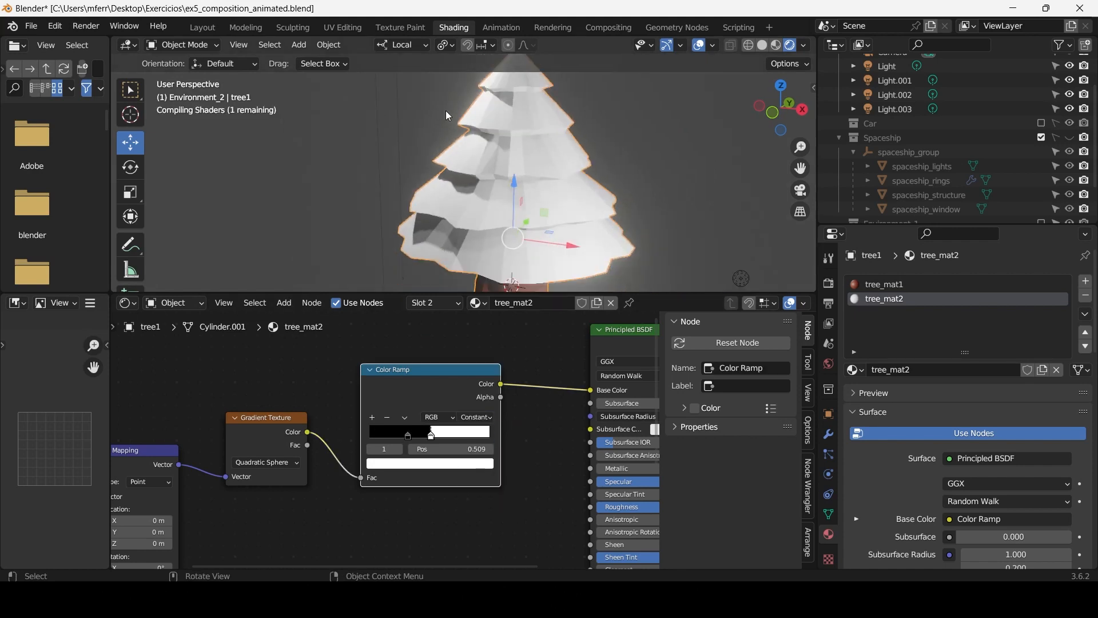
{"action": "middle_click_drag", "start_coordinate": [445, 111], "coordinate": [497, 80]}
{"action": "scroll", "coordinate": [498, 81], "scroll_direction": "up", "scroll_amount": 3}
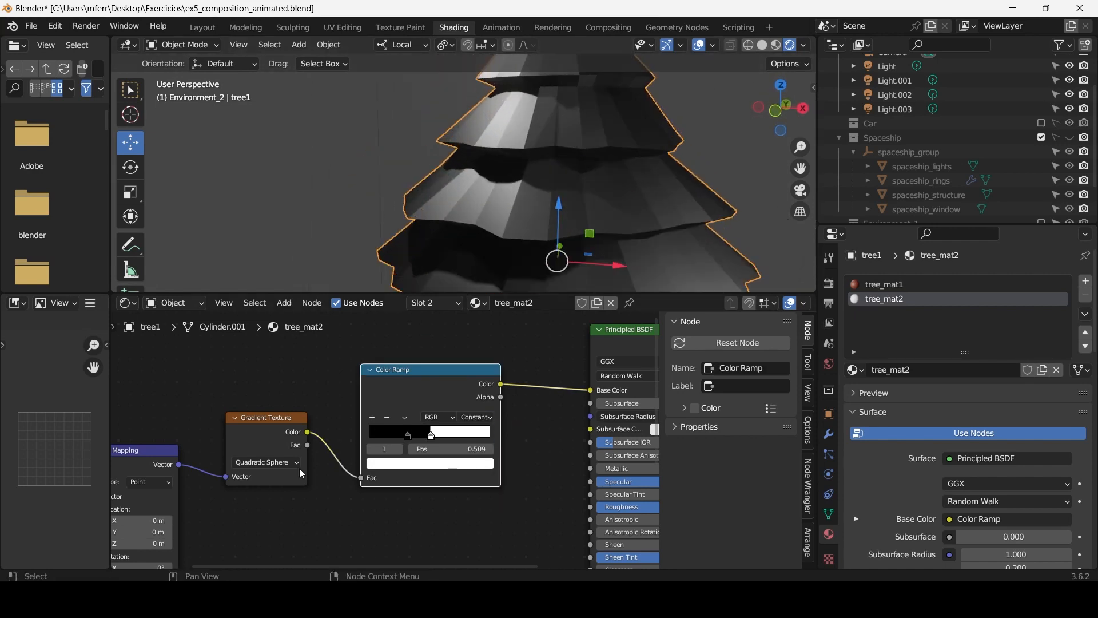
Try the Diagonal and Radial gradient types while checking the color split around the tree.
{"action": "left_click", "coordinate": [293, 468]}
{"action": "left_click", "coordinate": [283, 462]}
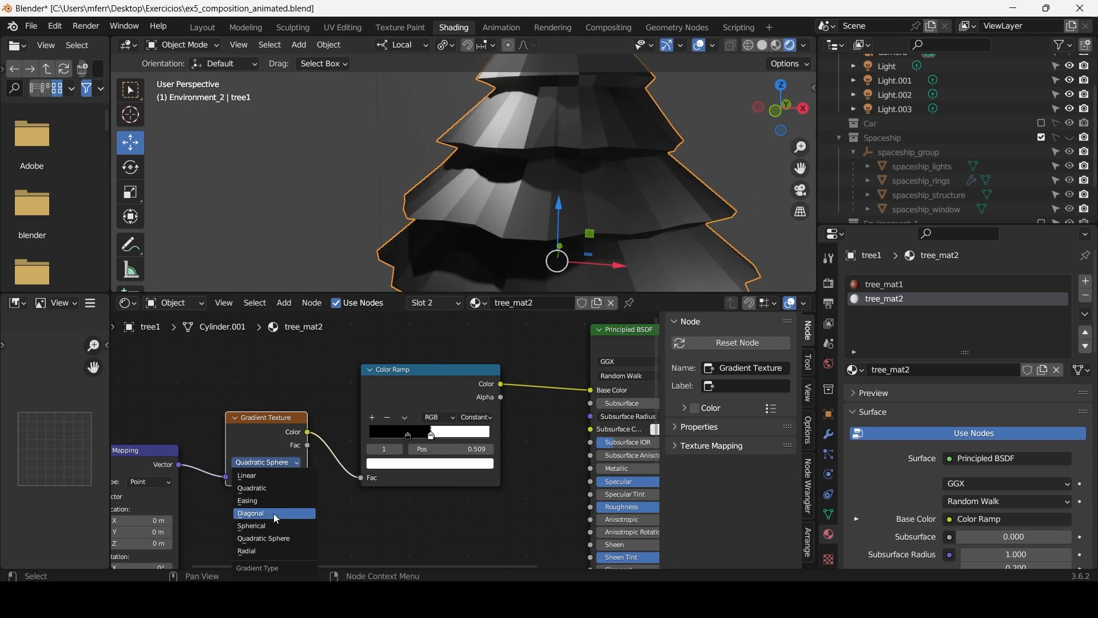
{"action": "left_click", "coordinate": [274, 513]}
{"action": "middle_click_drag", "start_coordinate": [515, 172], "coordinate": [332, 171]}
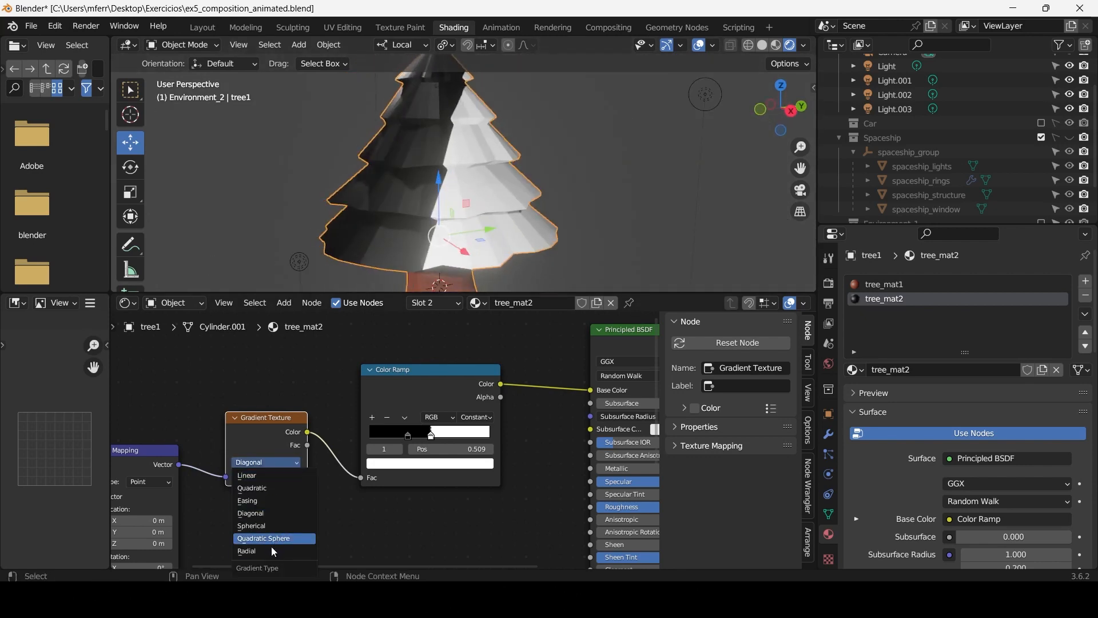
{"action": "left_click", "coordinate": [268, 551]}
{"action": "middle_click_drag", "start_coordinate": [427, 221], "coordinate": [349, 281]}
{"action": "scroll", "coordinate": [309, 498], "scroll_direction": "up", "scroll_amount": 1}
Set the Gradient Texture type back to Linear and inspect the split on the foliage.
{"action": "left_click", "coordinate": [267, 468]}
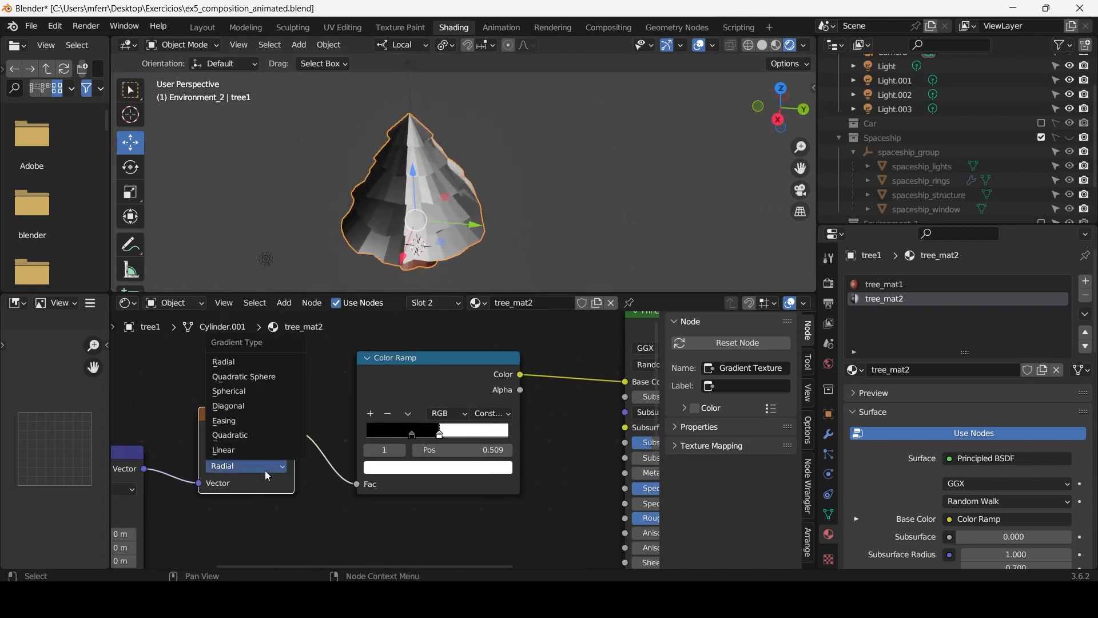
{"action": "left_click", "coordinate": [232, 449]}
{"action": "middle_click_drag", "start_coordinate": [251, 383], "coordinate": [379, 358]}
{"action": "middle_click_drag", "start_coordinate": [435, 172], "coordinate": [582, 146]}
{"action": "scroll", "coordinate": [581, 146], "scroll_direction": "up", "scroll_amount": 2}
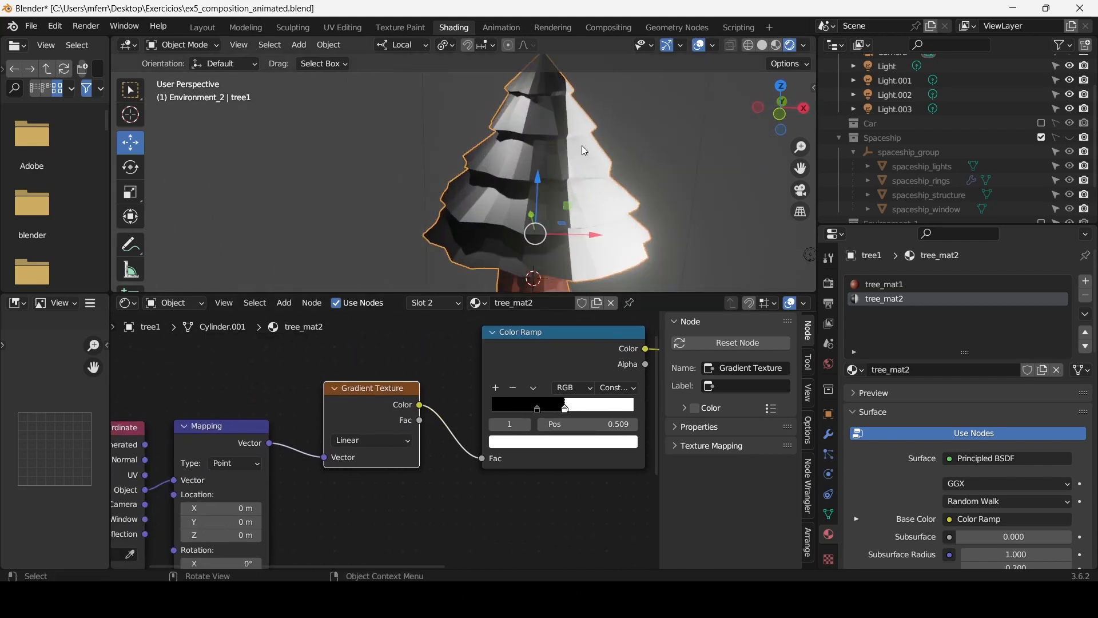
Set the Mapping node's Y rotation to 90° so the gradient runs vertically along the tree.
{"action": "middle_click_drag", "start_coordinate": [496, 423], "coordinate": [591, 341]}
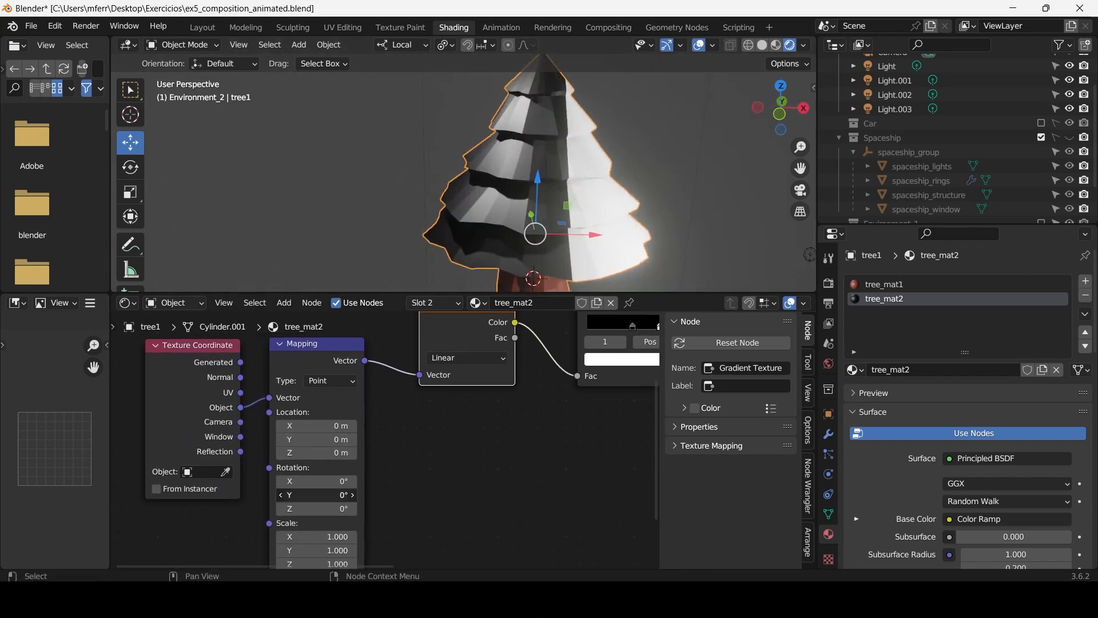
{"action": "mouse_move", "coordinate": [321, 495]}
{"action": "left_mouse_down"}
{"action": "mouse_move", "coordinate": [343, 495]}
{"action": "mouse_move", "coordinate": [288, 511]}
{"action": "left_mouse_up"}
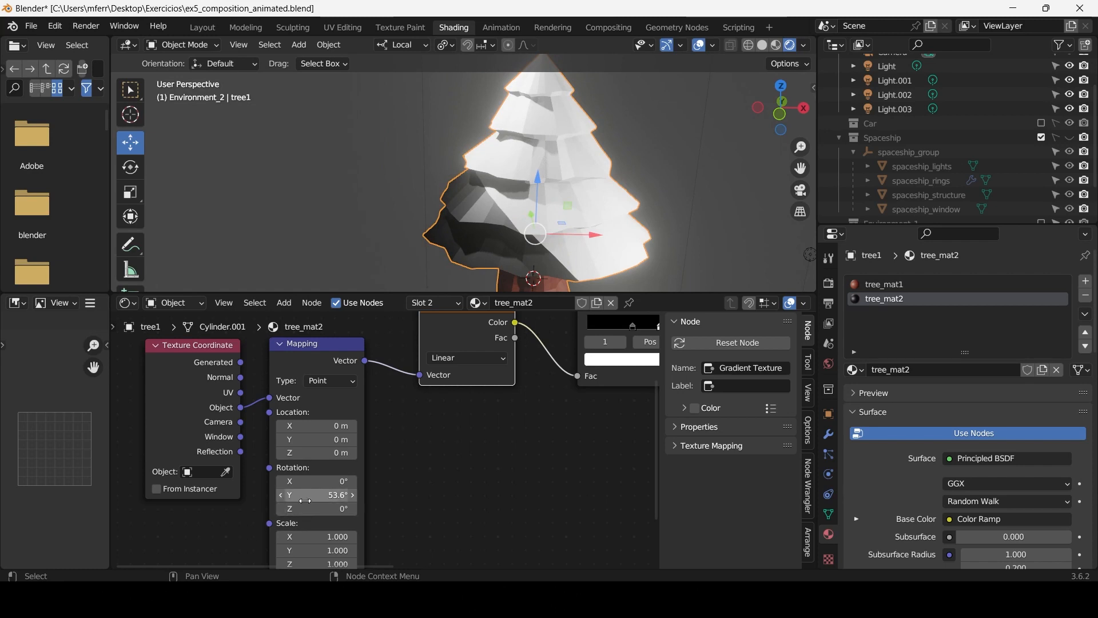
{"action": "key", "text": "Return"}
{"action": "middle_click_drag", "start_coordinate": [515, 218], "coordinate": [429, 220]}
{"action": "middle_click_drag", "start_coordinate": [429, 221], "coordinate": [288, 273], "text": "shift"}
Move the Color Ramp's white stop to 0.829 and black stop to 0.000, and set the interpolation to Ease.
{"action": "middle_click_drag", "start_coordinate": [559, 457], "coordinate": [502, 521]}
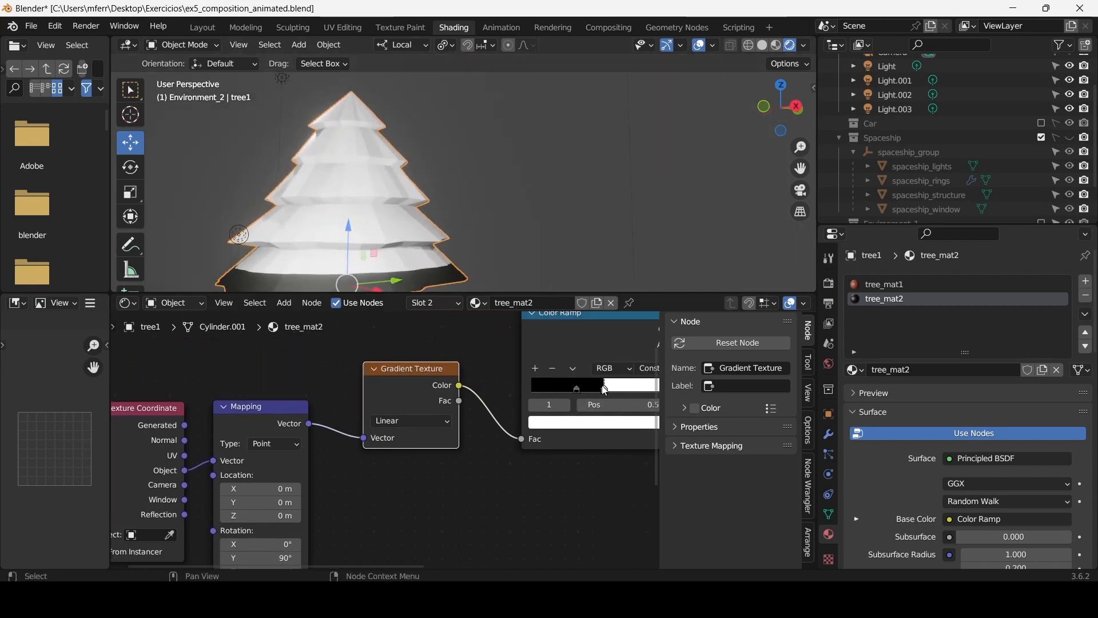
{"action": "mouse_move", "coordinate": [606, 390]}
{"action": "left_mouse_down"}
{"action": "mouse_move", "coordinate": [662, 391]}
{"action": "mouse_move", "coordinate": [652, 391]}
{"action": "left_mouse_up"}
{"action": "middle_click_drag", "start_coordinate": [580, 392], "coordinate": [513, 414]}
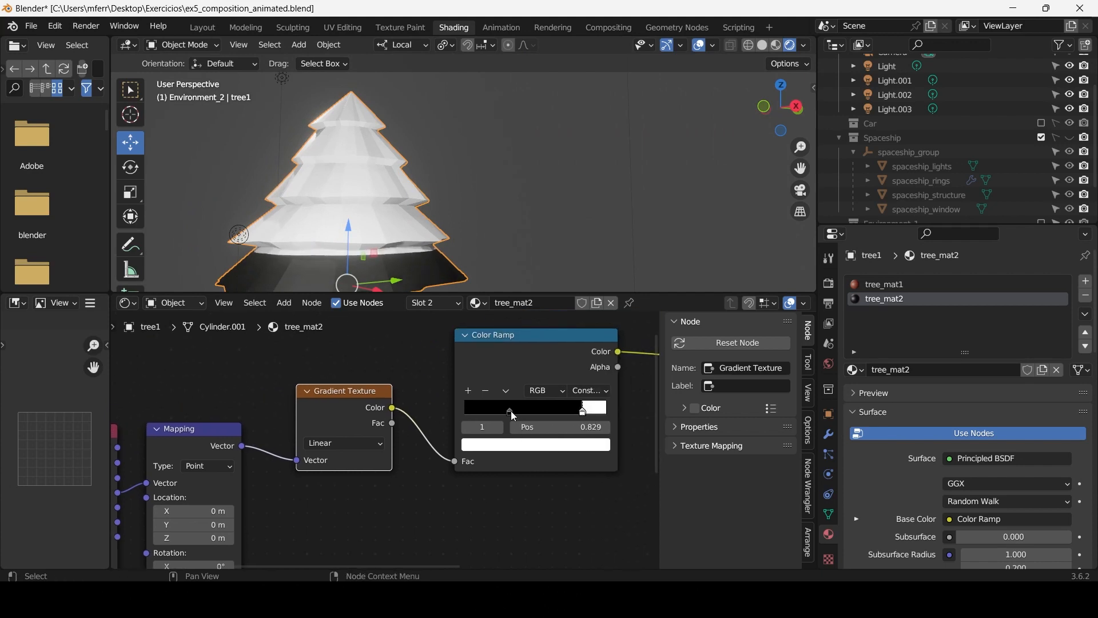
{"action": "left_click_drag", "start_coordinate": [510, 411], "coordinate": [463, 411]}
{"action": "left_click", "coordinate": [592, 406]}
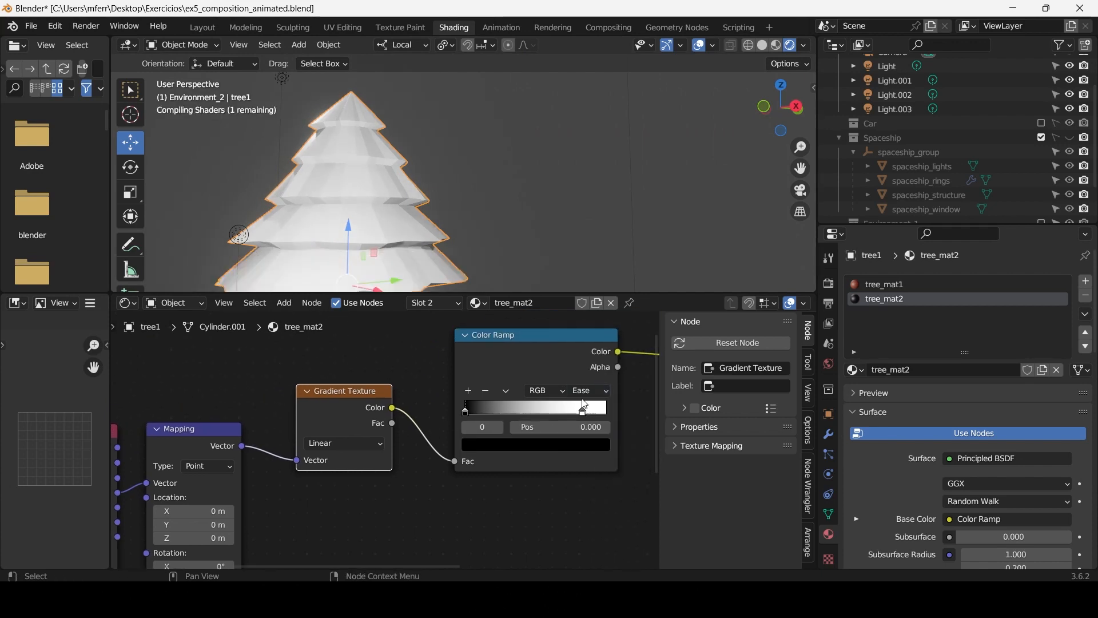
Move the Color Ramp's white stop to the far end and its black stop to 0.625.
{"action": "scroll", "coordinate": [403, 187], "scroll_direction": "down", "scroll_amount": 2}
{"action": "middle_click_drag", "start_coordinate": [403, 187], "coordinate": [440, 177], "text": "shift"}
{"action": "scroll", "coordinate": [440, 177], "scroll_direction": "up", "scroll_amount": 1}
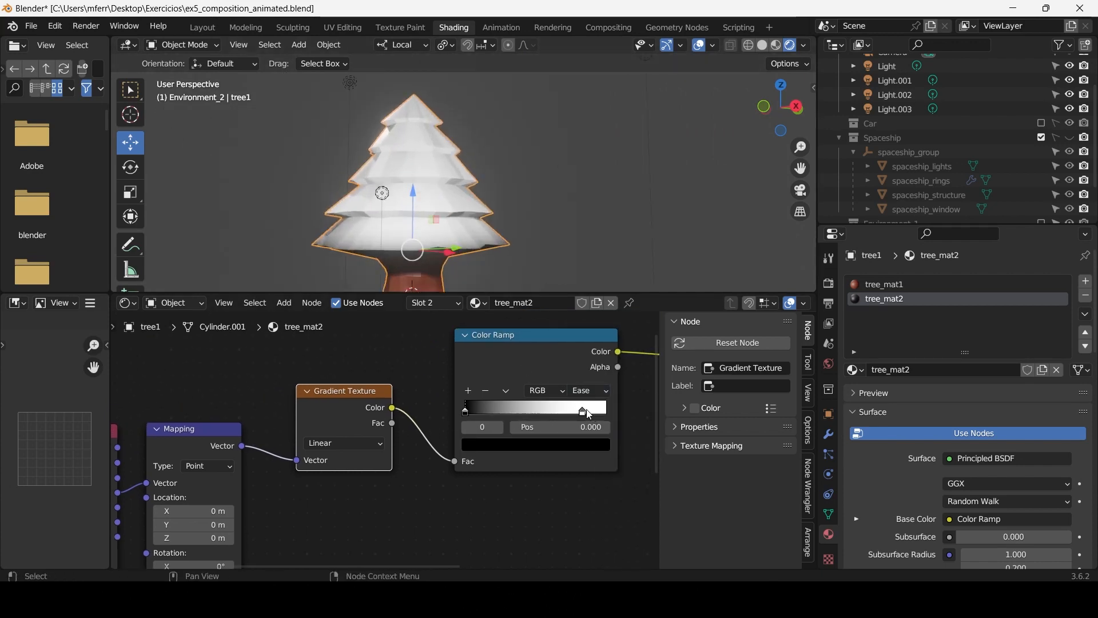
{"action": "left_click_drag", "start_coordinate": [589, 413], "coordinate": [612, 413]}
{"action": "mouse_move", "coordinate": [468, 408]}
{"action": "left_mouse_down"}
{"action": "mouse_move", "coordinate": [529, 417]}
{"action": "mouse_move", "coordinate": [493, 428]}
{"action": "mouse_move", "coordinate": [558, 426]}
{"action": "left_mouse_up"}
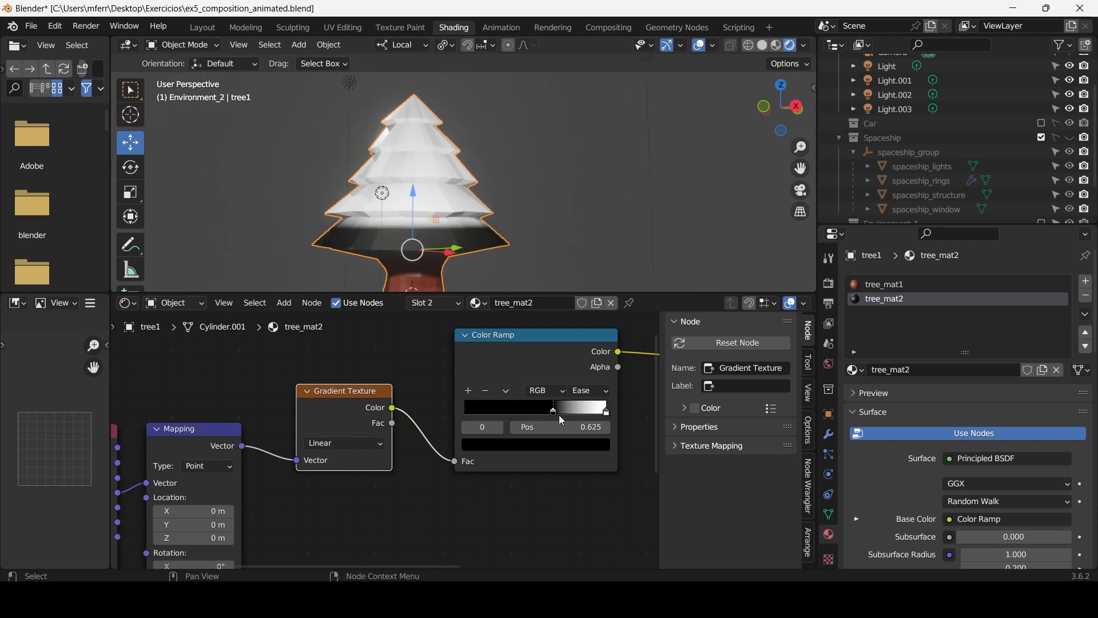
Try a different X scale on the Mapping node, reset it to default, and set its Z scale to 0.300.
{"action": "middle_click_drag", "start_coordinate": [403, 468], "coordinate": [486, 411]}
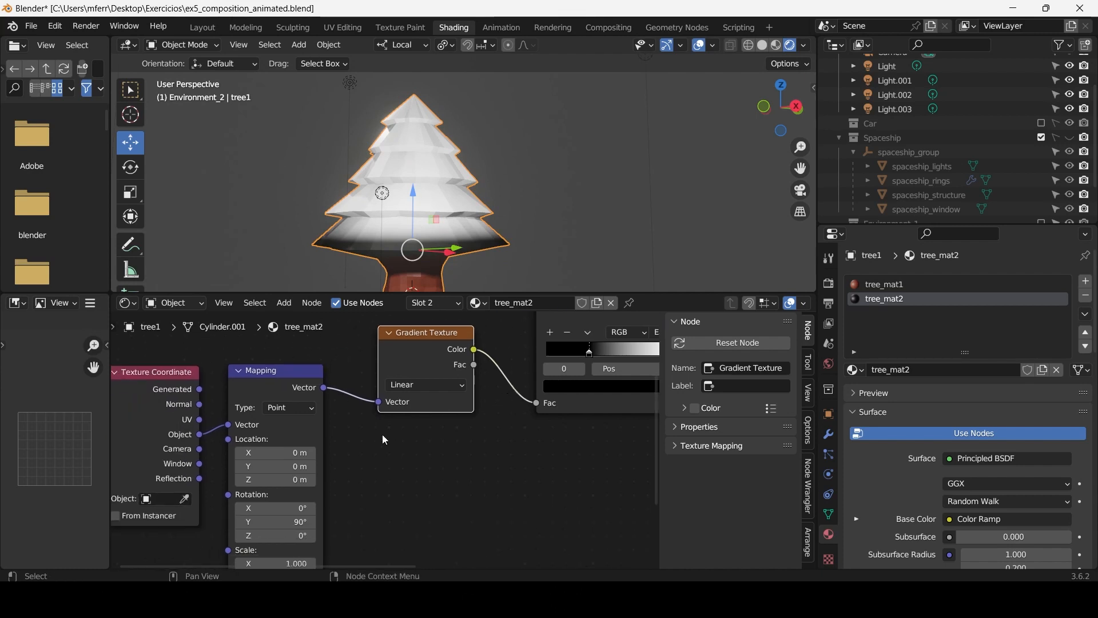
{"action": "scroll", "coordinate": [382, 434], "scroll_direction": "up", "scroll_amount": 2}
{"action": "middle_click_drag", "start_coordinate": [407, 465], "coordinate": [484, 334]}
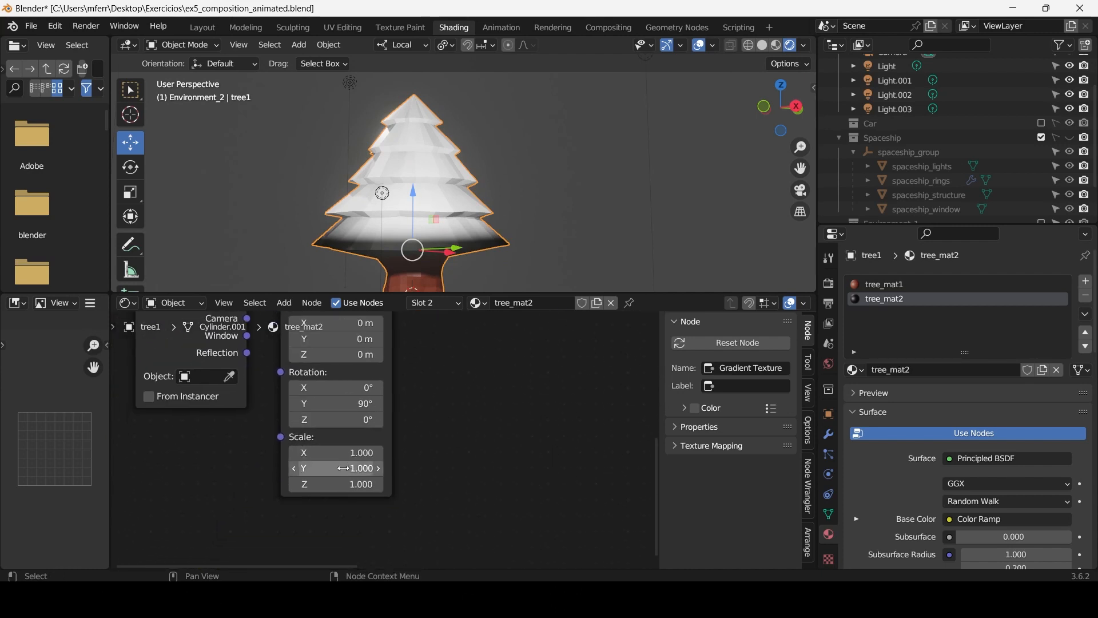
{"action": "key", "text": "BackSpace"}
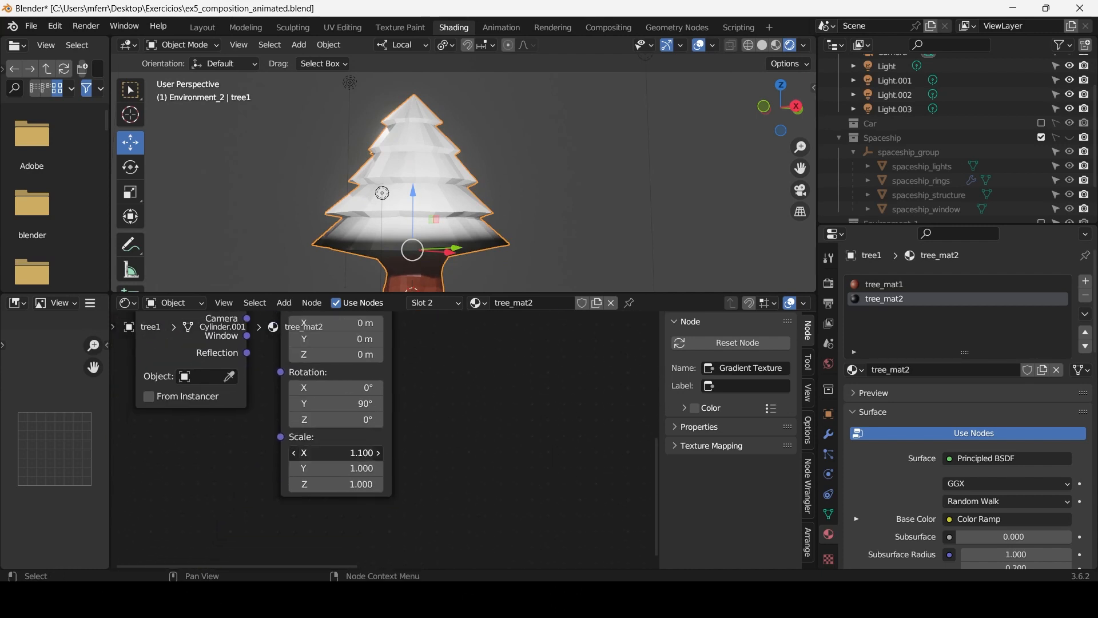
{"action": "left_click_drag", "start_coordinate": [343, 456], "coordinate": [395, 456]}
{"action": "key", "text": "BackSpace"}
{"action": "left_click_drag", "start_coordinate": [343, 484], "coordinate": [304, 484]}
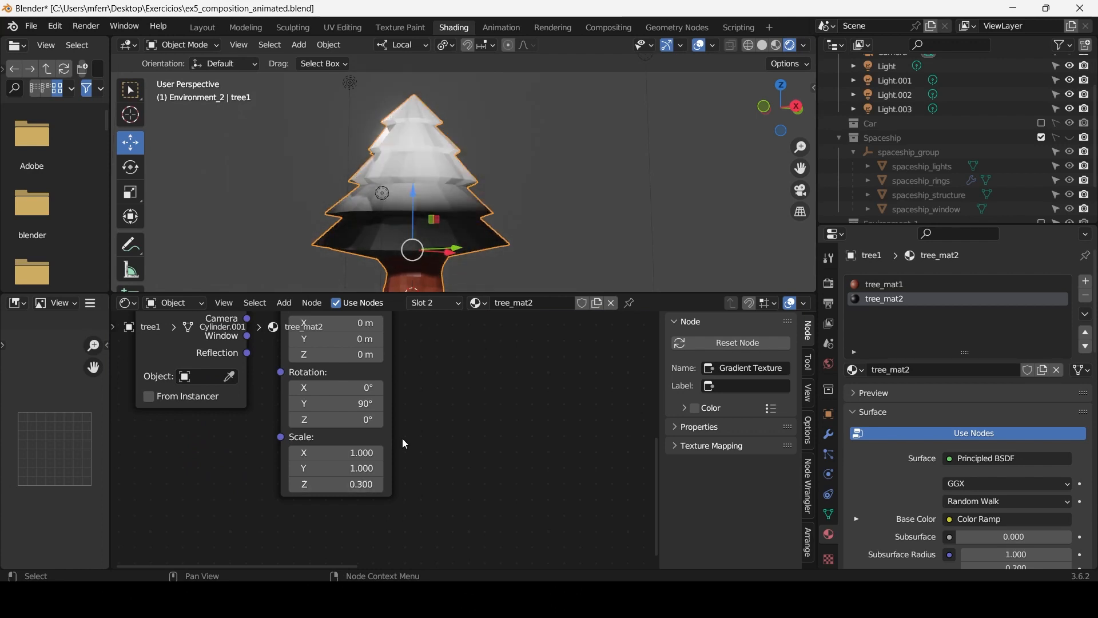
Set the Gradient Texture type to Easing and move the Color Ramp's black stop to 0.000.
{"action": "middle_click_drag", "start_coordinate": [448, 419], "coordinate": [246, 548]}
{"action": "scroll", "coordinate": [275, 458], "scroll_direction": "down", "scroll_amount": 1}
{"action": "left_click", "coordinate": [297, 382]}
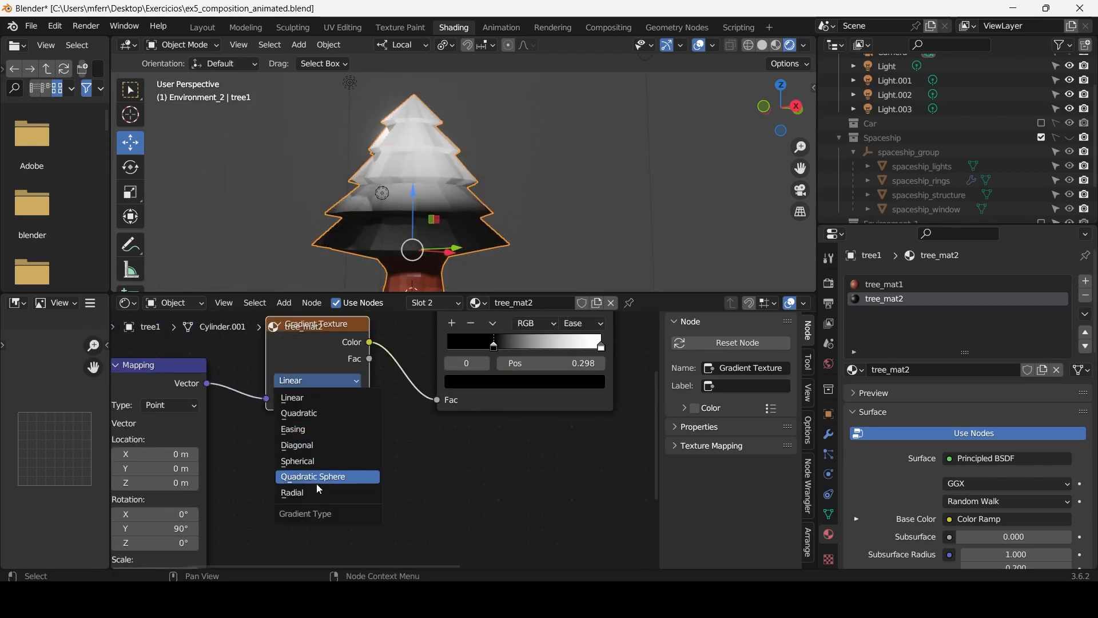
{"action": "left_click", "coordinate": [327, 429]}
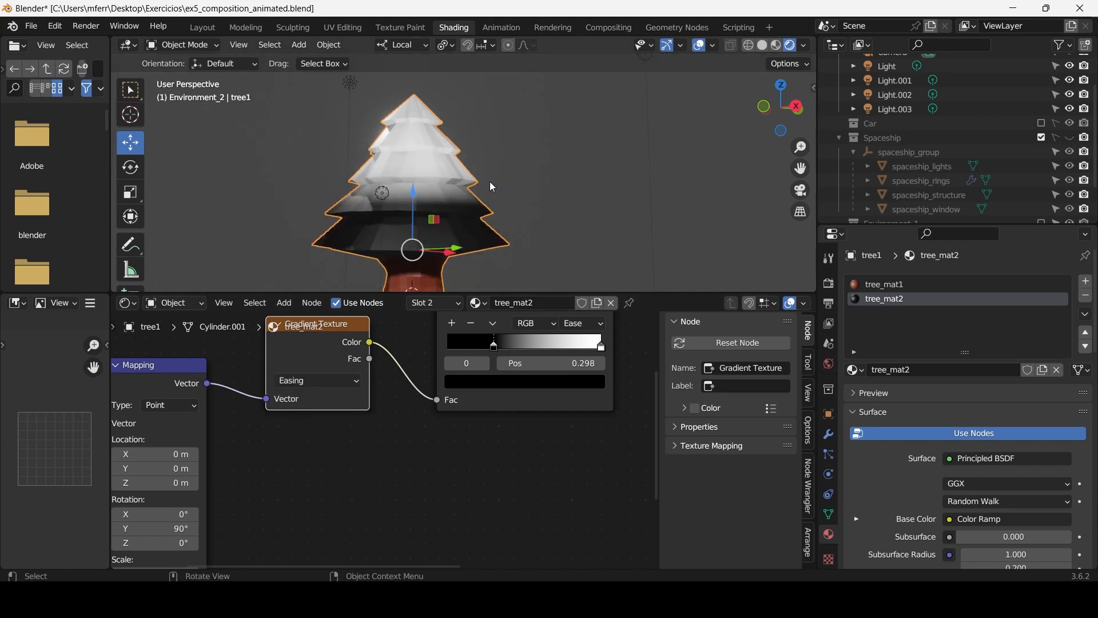
{"action": "middle_click_drag", "start_coordinate": [494, 187], "coordinate": [475, 247]}
{"action": "left_click_drag", "start_coordinate": [495, 347], "coordinate": [439, 361]}
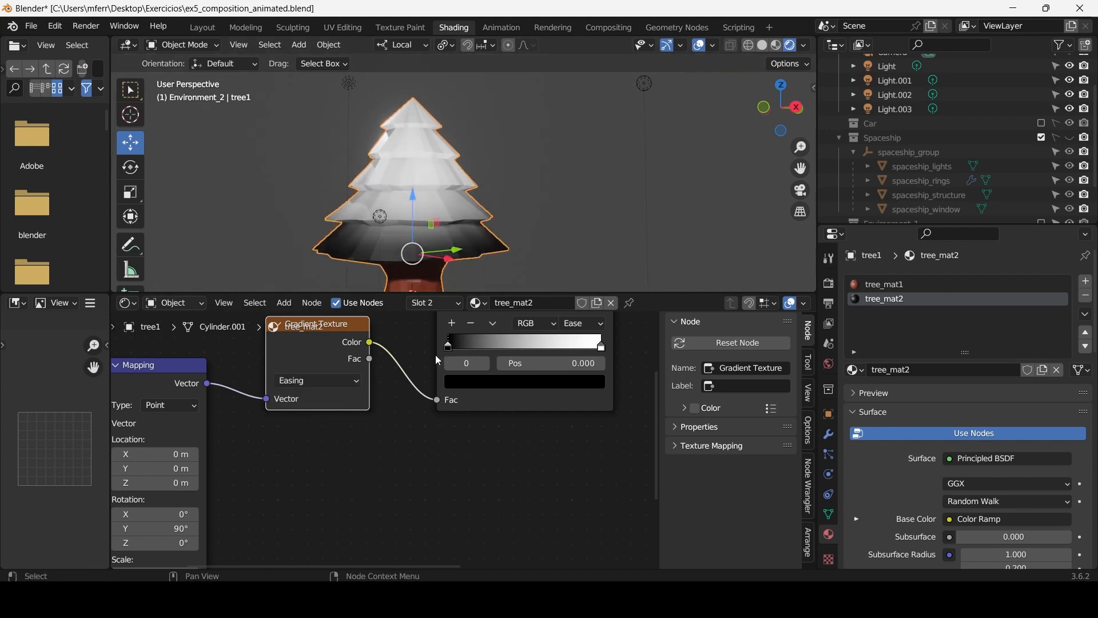
{"action": "scroll", "coordinate": [432, 177], "scroll_direction": "up", "scroll_amount": 3}
Add a middle stop at 0.500 to the Color Ramp and darken its gray.
{"action": "left_click", "coordinate": [602, 347]}
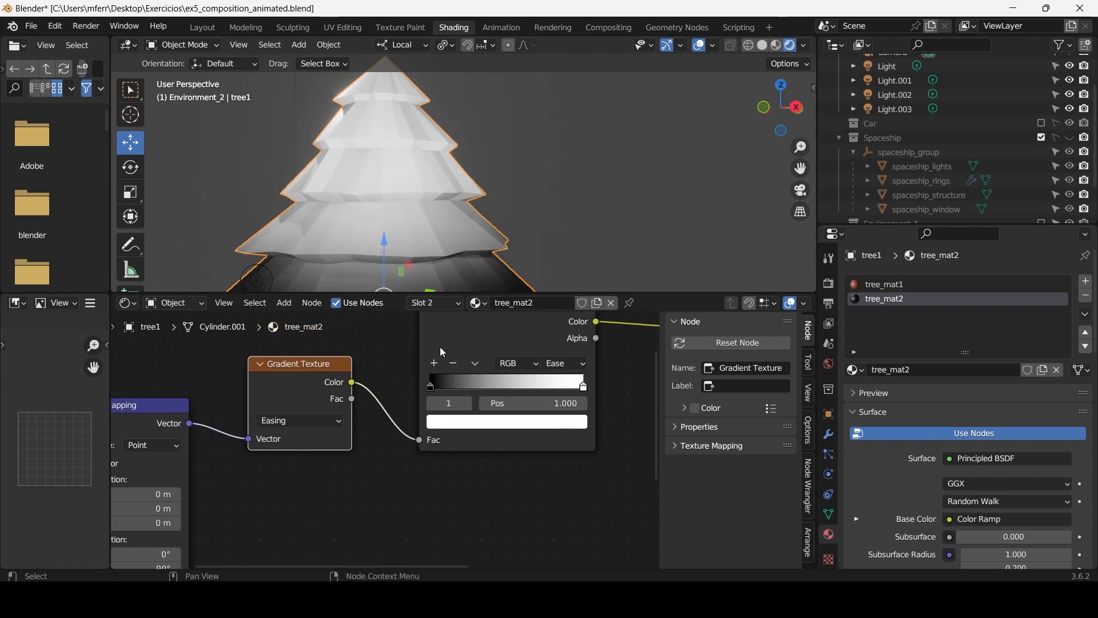
{"action": "left_click", "coordinate": [440, 364]}
{"action": "left_click", "coordinate": [506, 422]}
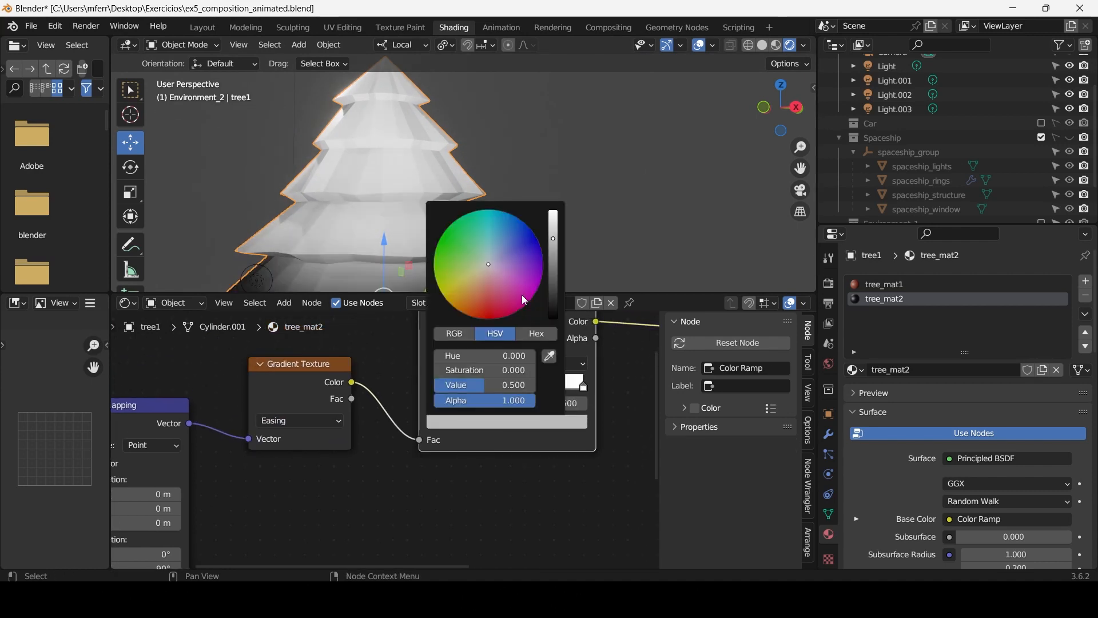
{"action": "mouse_move", "coordinate": [554, 243]}
{"action": "left_mouse_down"}
{"action": "mouse_move", "coordinate": [553, 286]}
{"action": "mouse_move", "coordinate": [555, 263]}
{"action": "left_mouse_up"}
{"action": "left_click", "coordinate": [509, 505]}
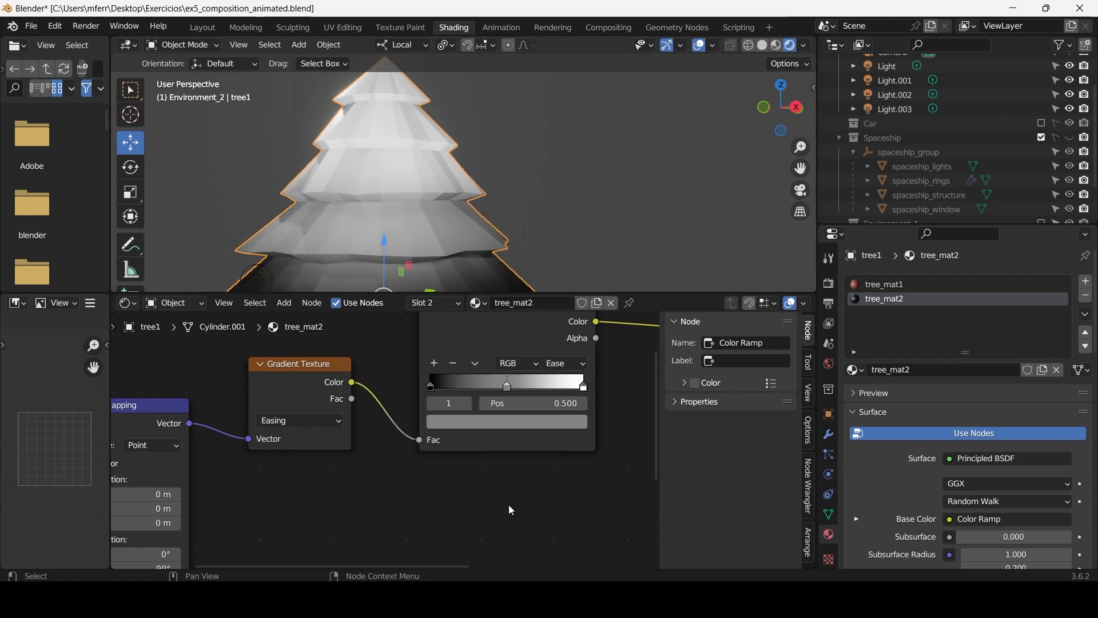
Move the Principled BSDF and Material Output nodes farther from the Color Ramp to make room between them.
{"action": "scroll", "coordinate": [509, 504], "scroll_direction": "down", "scroll_amount": 12}
{"action": "middle_click_drag", "start_coordinate": [470, 449], "coordinate": [503, 437]}
{"action": "middle_click_drag", "start_coordinate": [477, 166], "coordinate": [504, 109]}
{"action": "middle_click_drag", "start_coordinate": [509, 397], "coordinate": [311, 445]}
{"action": "left_click_drag", "start_coordinate": [355, 368], "coordinate": [528, 425]}
{"action": "left_click_drag", "start_coordinate": [382, 399], "coordinate": [439, 399]}
{"action": "left_click", "coordinate": [341, 389]}
Insert a Mix Color node on the link between the Color Ramp and the Principled BSDF's Base Color.
{"action": "scroll", "coordinate": [341, 384], "scroll_direction": "up", "scroll_amount": 5}
{"action": "middle_click_drag", "start_coordinate": [341, 338], "coordinate": [341, 382]}
{"action": "key", "text": "shift+a"}
{"action": "left_click", "coordinate": [341, 382]}
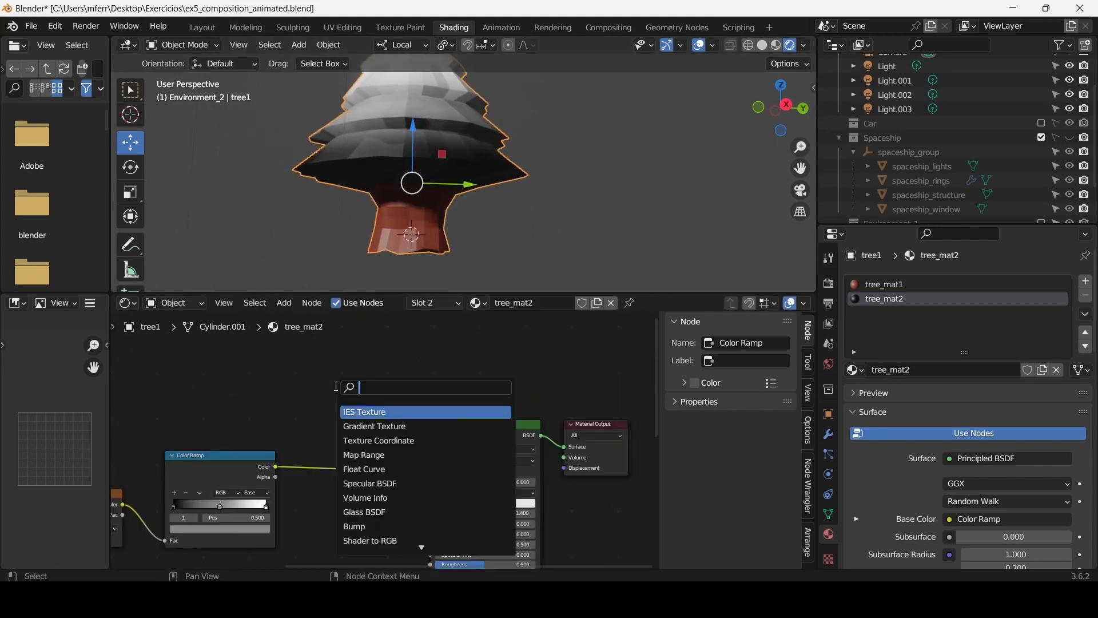
{"action": "type", "text": "mix co"}
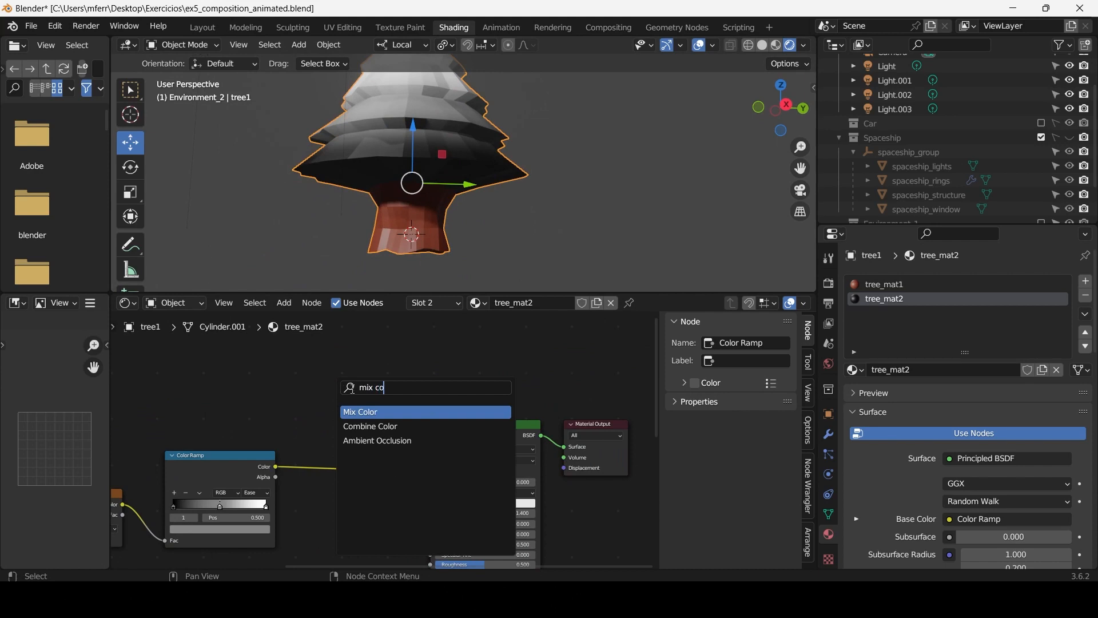
{"action": "left_click", "coordinate": [364, 411]}
{"action": "left_click", "coordinate": [424, 463]}
{"action": "scroll", "coordinate": [492, 380], "scroll_direction": "up", "scroll_amount": 3}
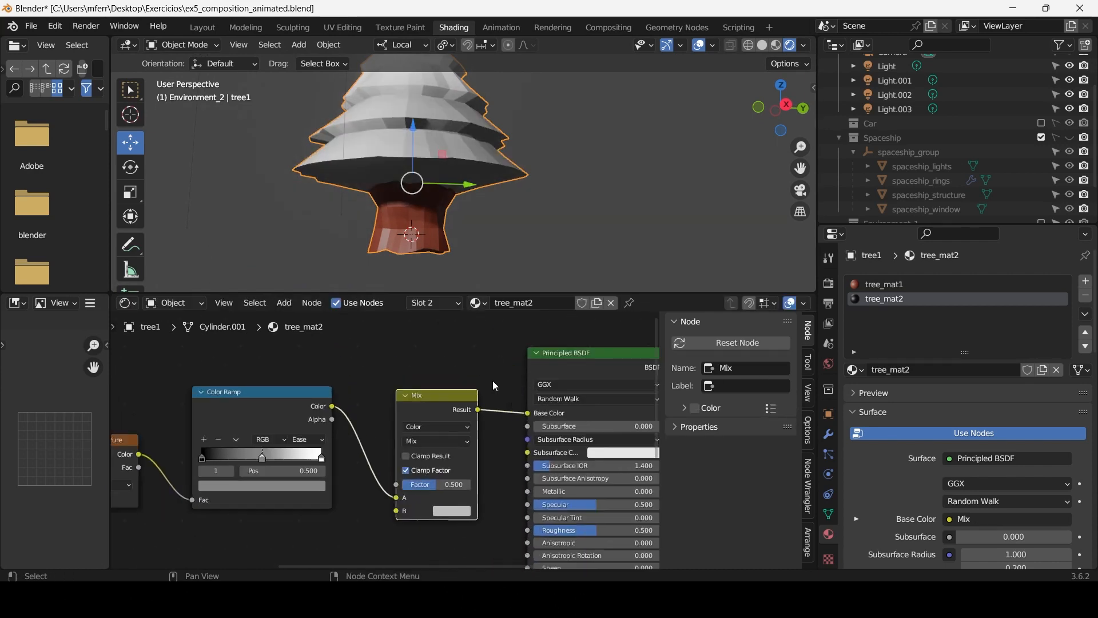
Set the Mix node's B color to a medium green and check the shading on the tree.
{"action": "scroll", "coordinate": [541, 438], "scroll_direction": "down", "scroll_amount": 2, "text": "shift"}
{"action": "left_click", "coordinate": [473, 496]}
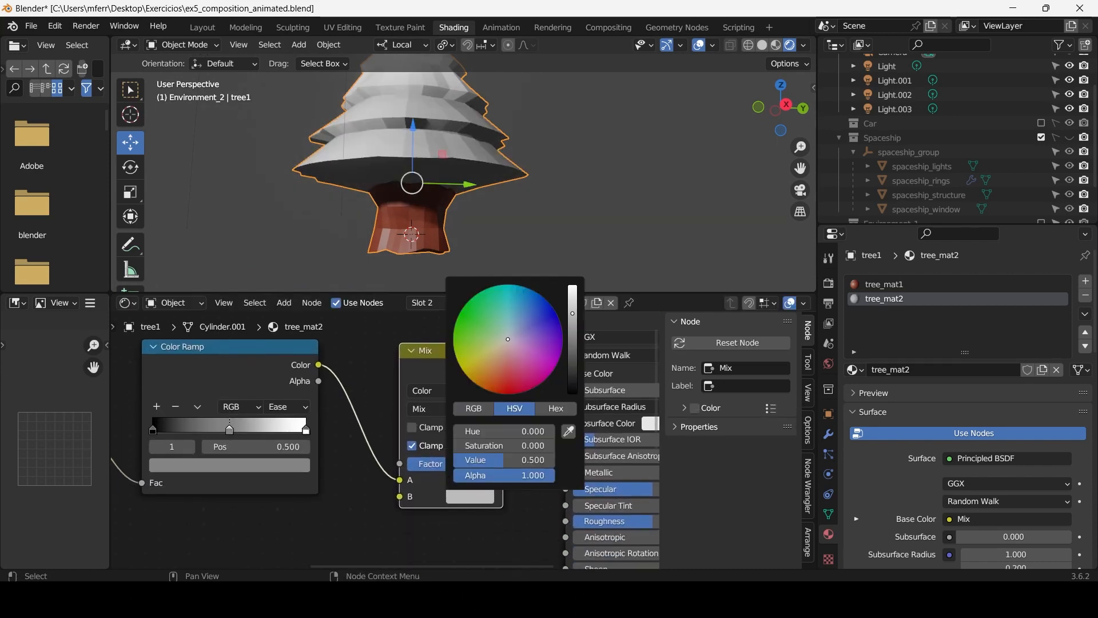
{"action": "left_click_drag", "start_coordinate": [508, 339], "coordinate": [475, 326]}
{"action": "middle_click_drag", "start_coordinate": [446, 163], "coordinate": [454, 186]}
{"action": "scroll", "coordinate": [492, 188], "scroll_direction": "down", "scroll_amount": 2}
{"action": "scroll", "coordinate": [454, 186], "scroll_direction": "up", "scroll_amount": 2}
{"action": "scroll", "coordinate": [436, 175], "scroll_direction": "down", "scroll_amount": 3}
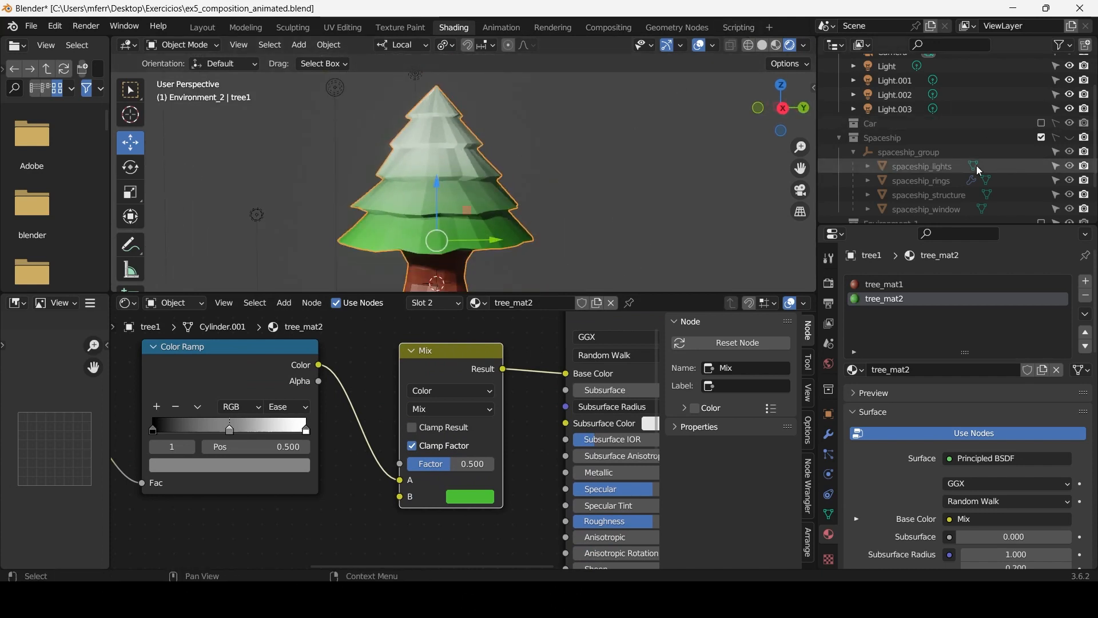
Try the Multiply and Overlay blend modes on the Mix node.
{"action": "scroll", "coordinate": [977, 166], "scroll_direction": "up", "scroll_amount": 3}
{"action": "scroll", "coordinate": [475, 496], "scroll_direction": "up", "scroll_amount": 1}
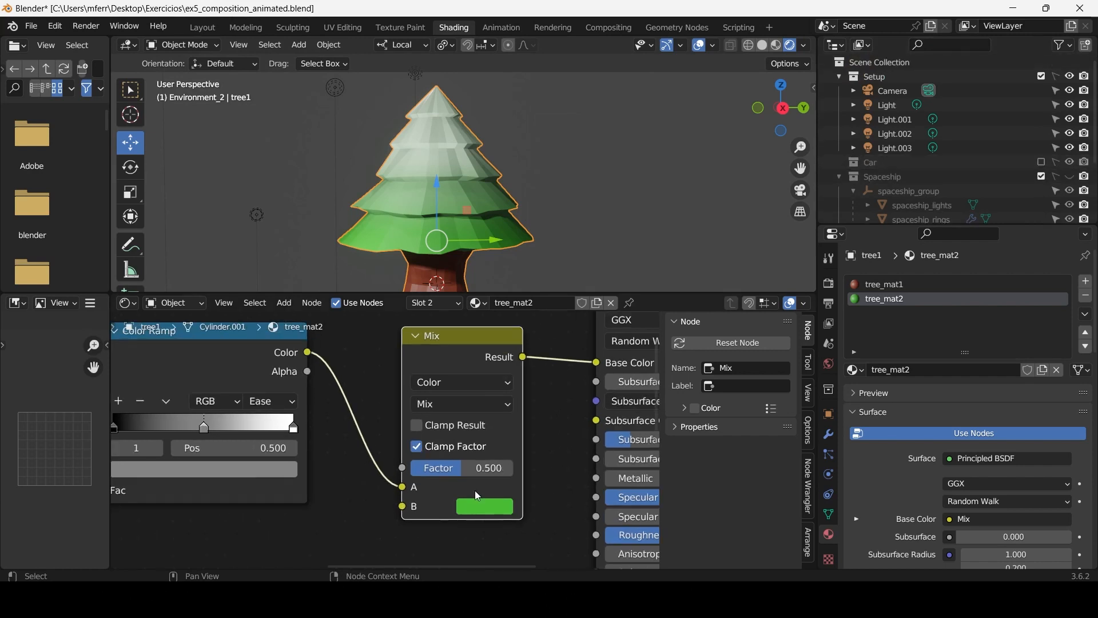
{"action": "left_click", "coordinate": [460, 405]}
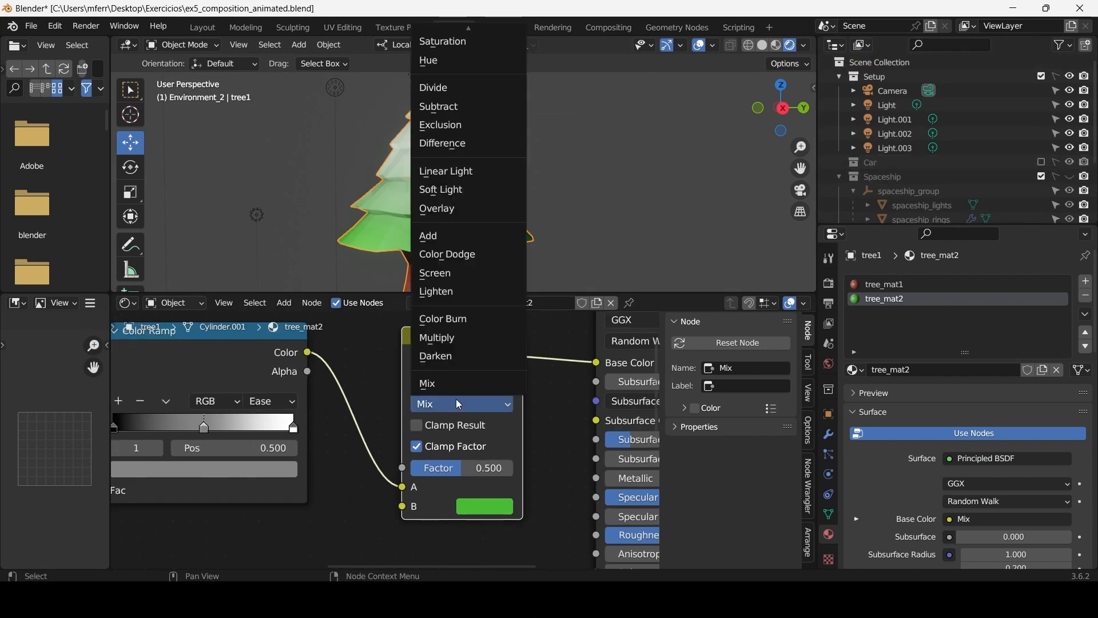
{"action": "left_click", "coordinate": [468, 337]}
{"action": "scroll", "coordinate": [393, 276], "scroll_direction": "up", "scroll_amount": 2}
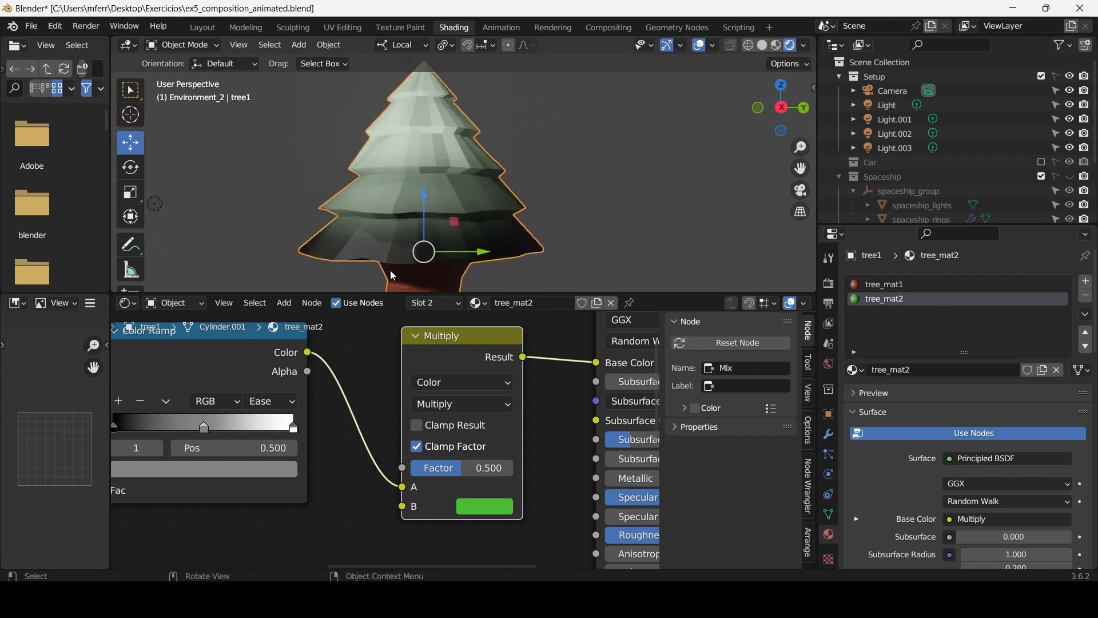
{"action": "left_click", "coordinate": [470, 408]}
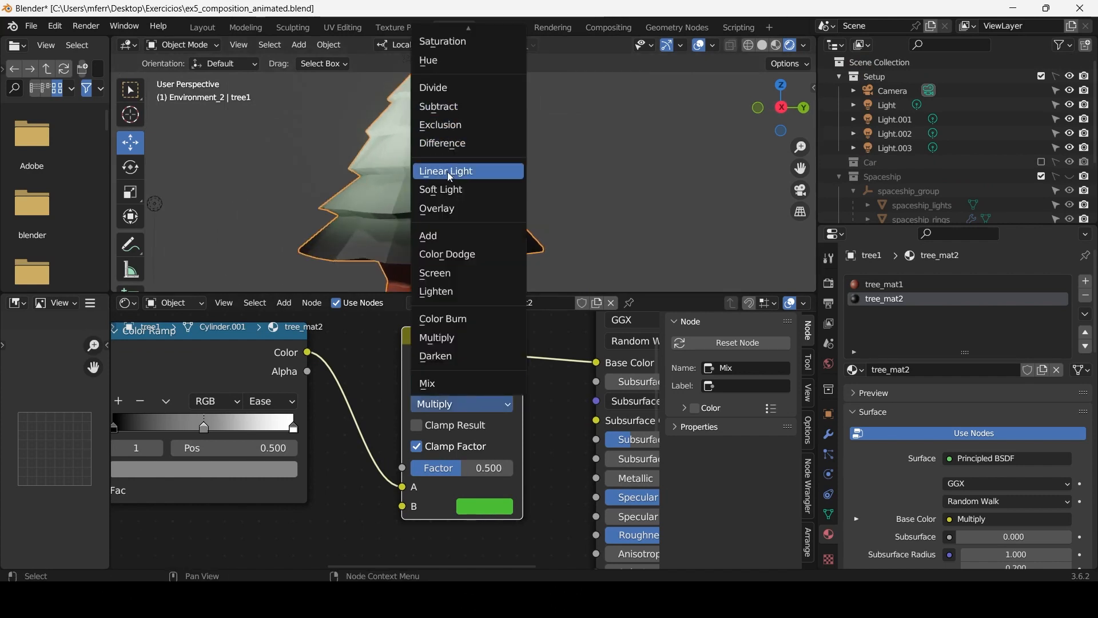
{"action": "left_click", "coordinate": [452, 209]}
{"action": "scroll", "coordinate": [399, 204], "scroll_direction": "down", "scroll_amount": 3}
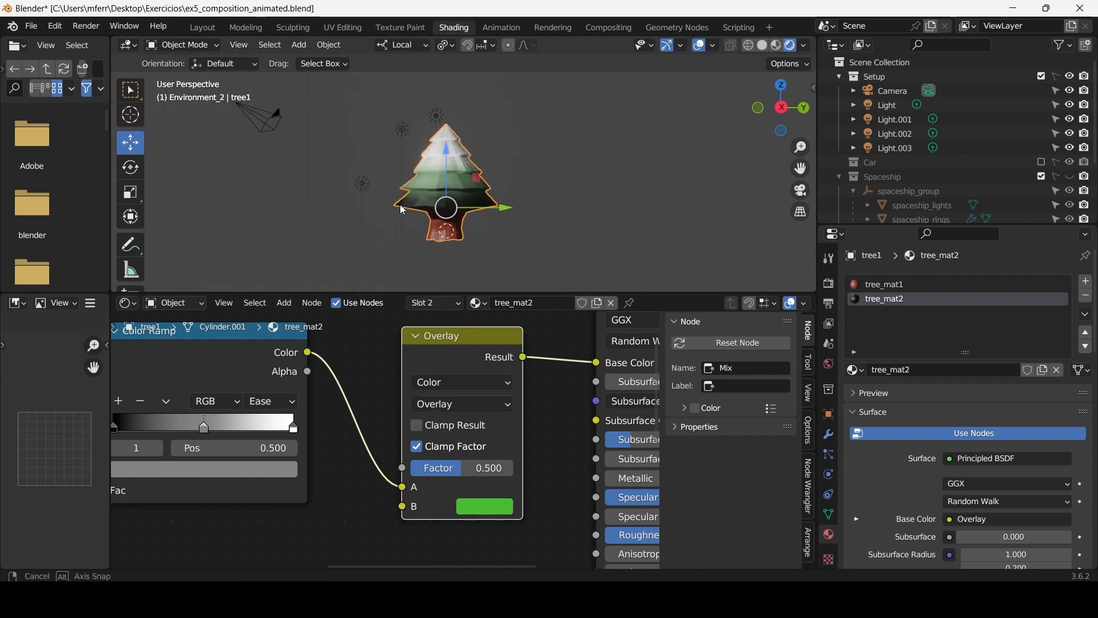
Inspect the tree in Material Preview shading and switch back to Rendered shading.
{"action": "middle_click_drag", "start_coordinate": [399, 204], "coordinate": [581, 176]}
{"action": "left_click", "coordinate": [776, 45]}
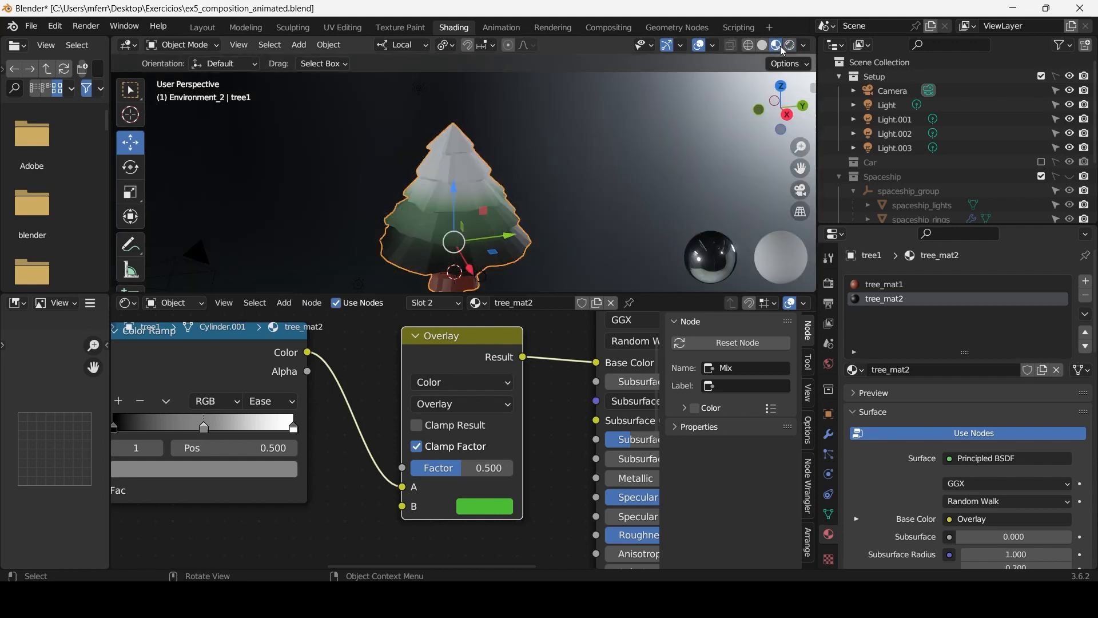
{"action": "left_click", "coordinate": [790, 46]}
{"action": "middle_click_drag", "start_coordinate": [543, 146], "coordinate": [541, 129]}
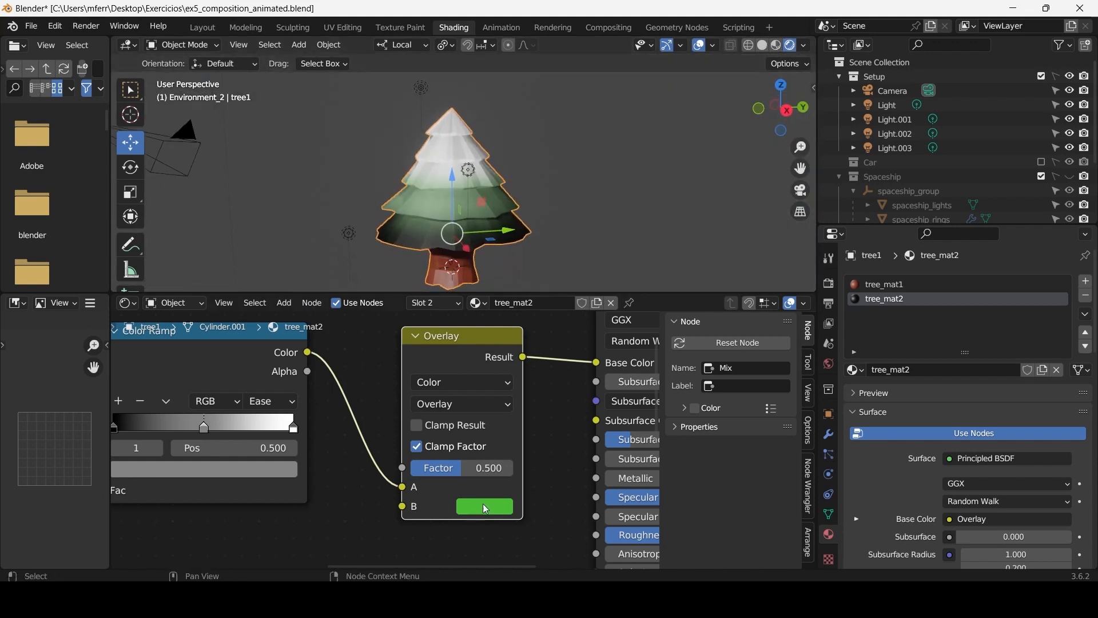
Try the Soft Light blend mode on the Mix node and view the tree from another side.
{"action": "left_click", "coordinate": [473, 404]}
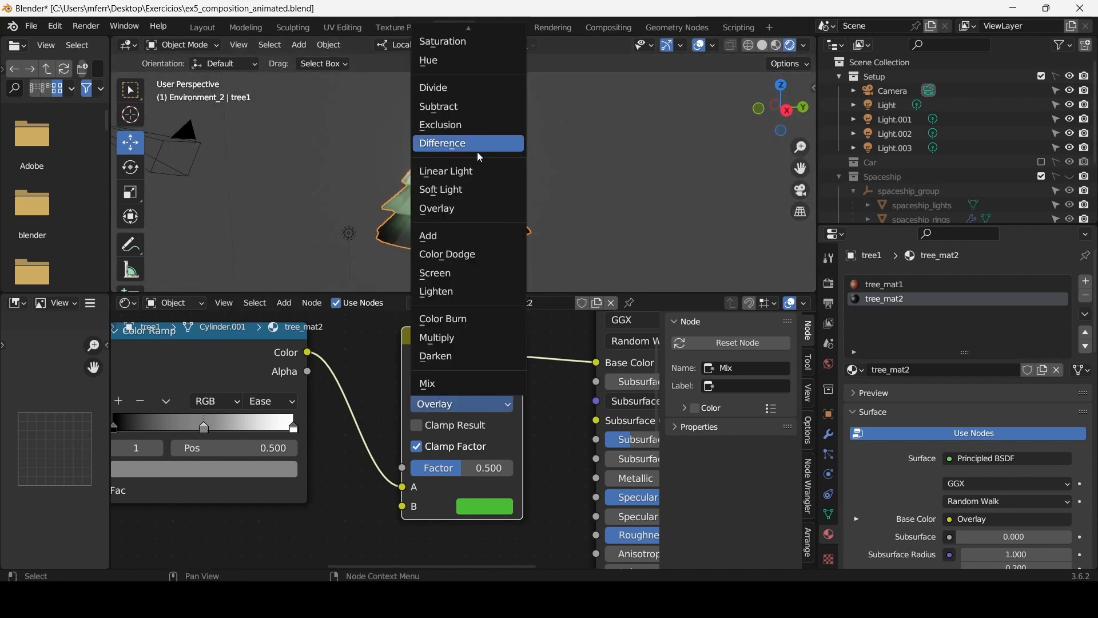
{"action": "left_click", "coordinate": [474, 189]}
{"action": "middle_click_drag", "start_coordinate": [540, 180], "coordinate": [437, 177]}
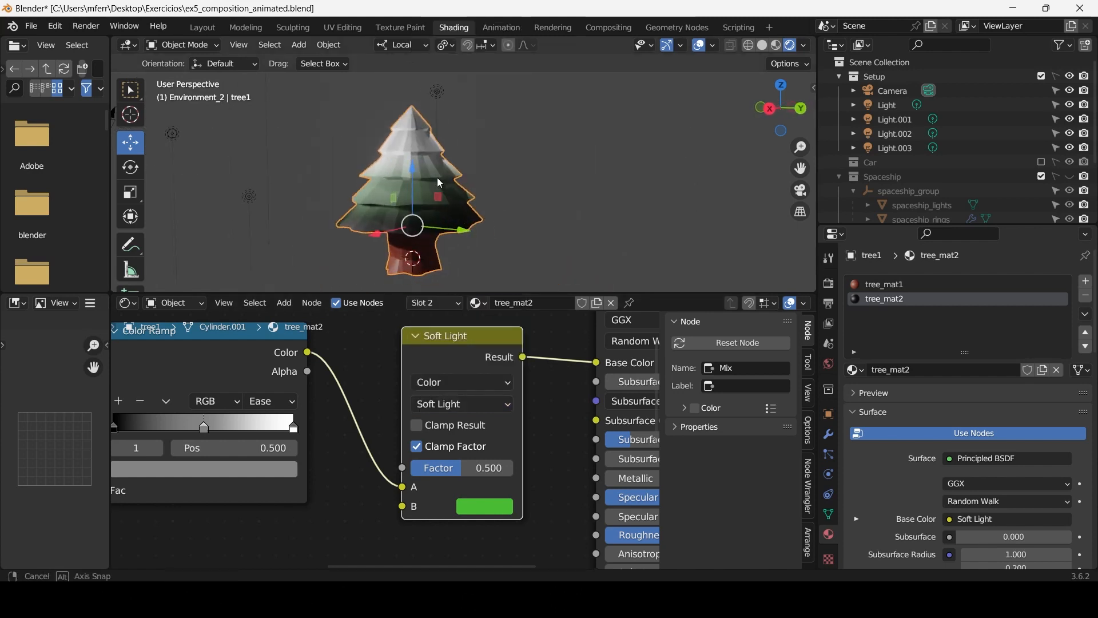
Reconnect the Color Ramp's output to the Mix node's B input and set color A to a saturated green.
{"action": "middle_click_drag", "start_coordinate": [355, 426], "coordinate": [465, 446]}
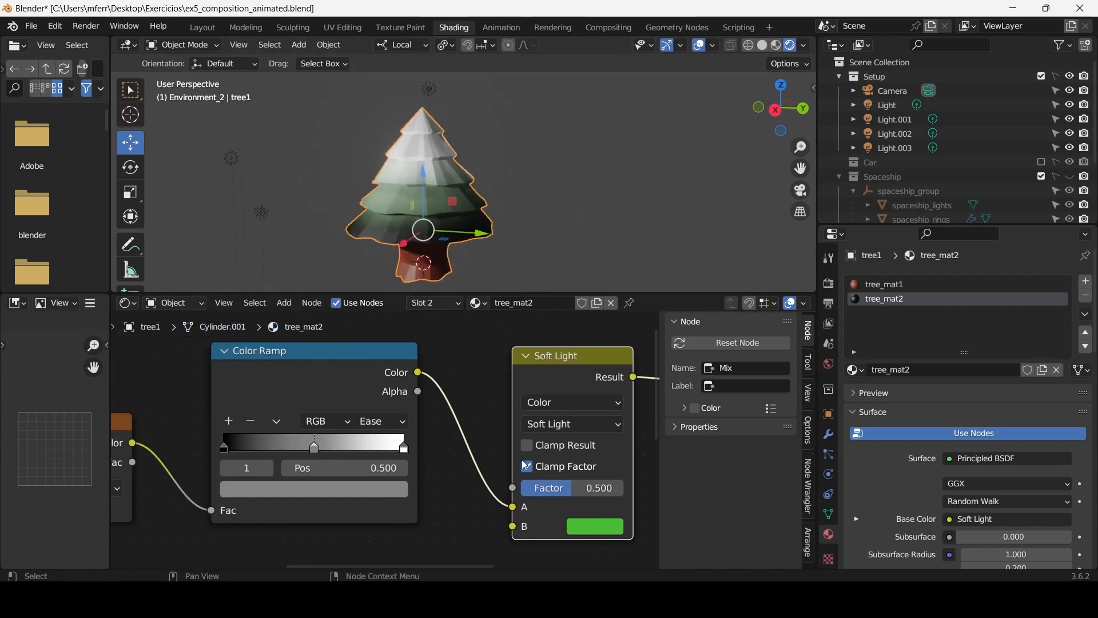
{"action": "left_click_drag", "start_coordinate": [514, 508], "coordinate": [513, 528]}
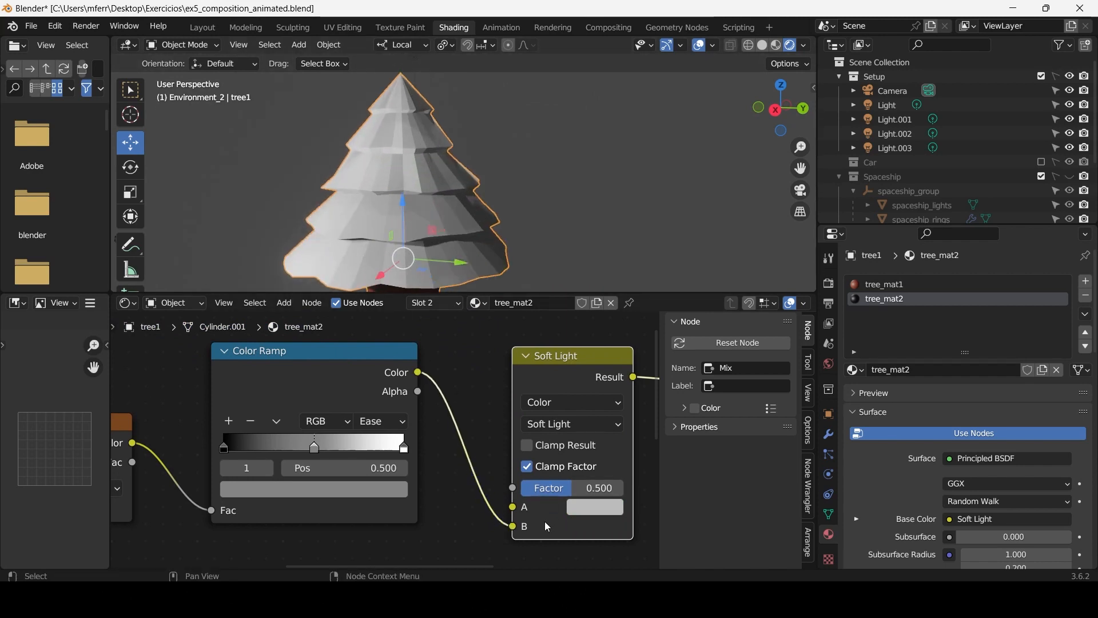
{"action": "left_click", "coordinate": [589, 509]}
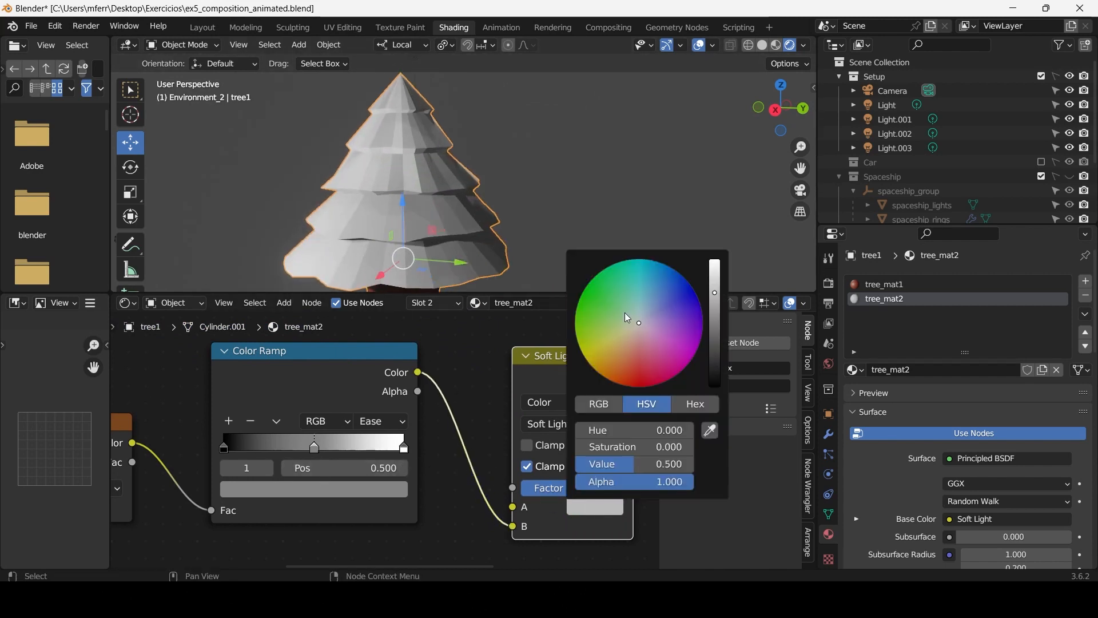
{"action": "left_click_drag", "start_coordinate": [628, 318], "coordinate": [597, 295]}
Try the Multiply blend mode with green as color A and check it around the tree.
{"action": "left_click", "coordinate": [567, 424]}
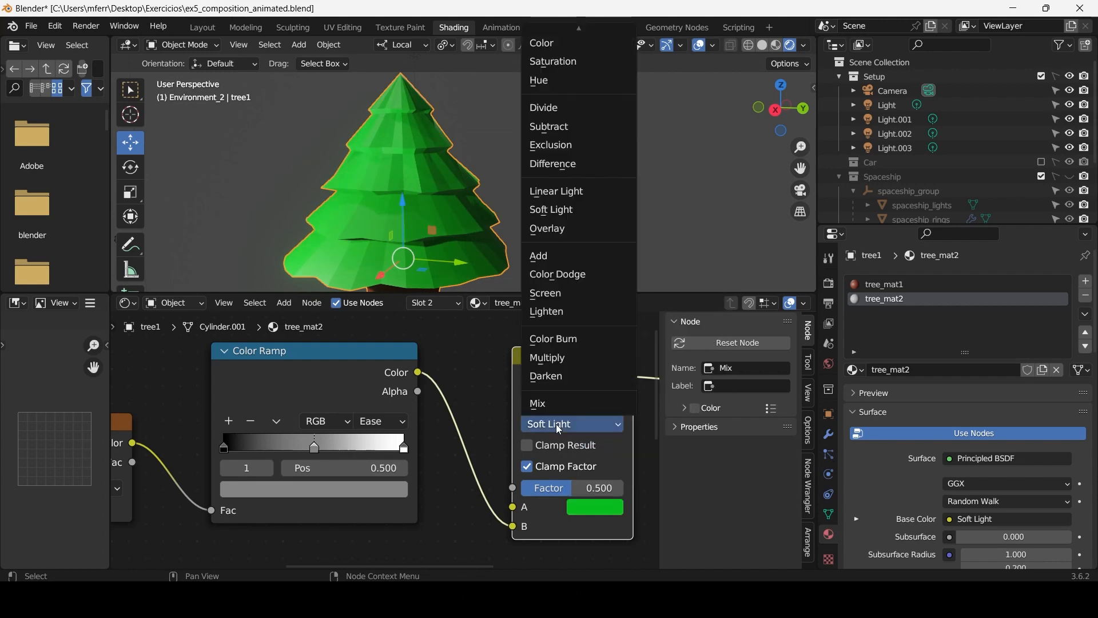
{"action": "left_click", "coordinate": [546, 358]}
{"action": "middle_click_drag", "start_coordinate": [324, 188], "coordinate": [509, 160]}
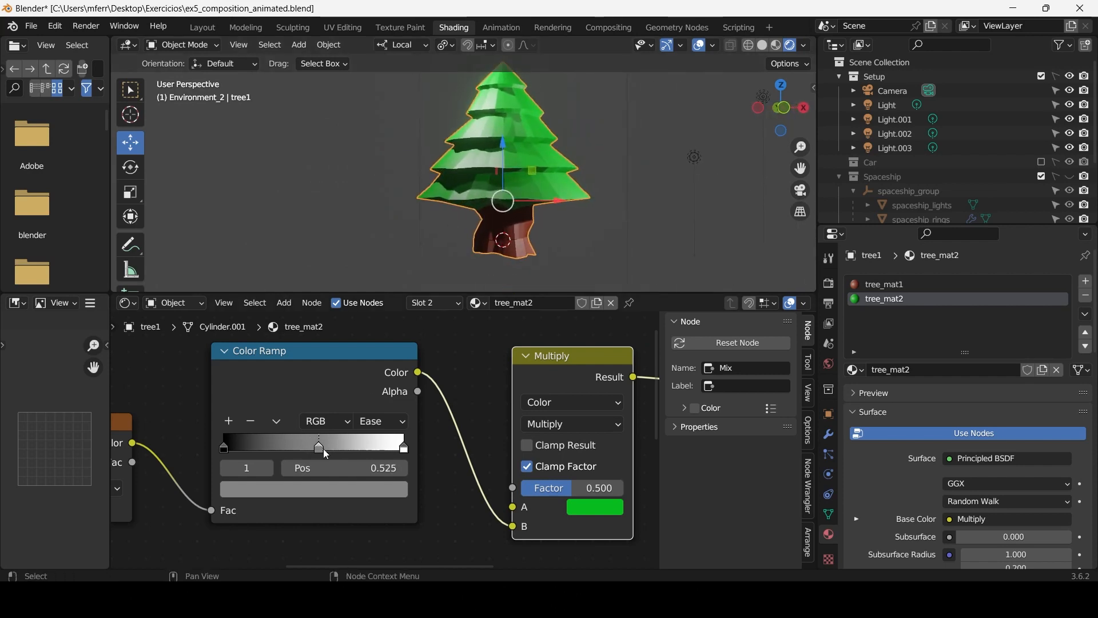
Test new Color Ramp stop positions, returning the black stop to 0.000 and setting the middle stop to 0.489.
{"action": "left_click_drag", "start_coordinate": [314, 445], "coordinate": [345, 445]}
{"action": "left_click_drag", "start_coordinate": [224, 446], "coordinate": [227, 447]}
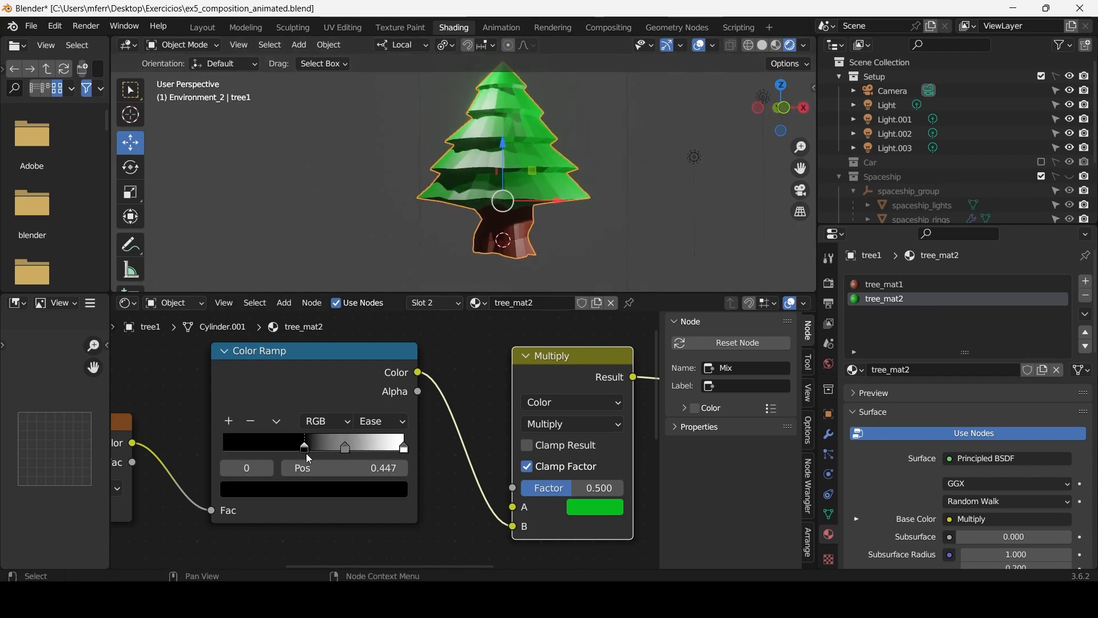
{"action": "left_click_drag", "start_coordinate": [309, 459], "coordinate": [224, 458]}
{"action": "left_click_drag", "start_coordinate": [339, 450], "coordinate": [312, 449]}
Try the Color blend mode on the Mix node.
{"action": "left_click", "coordinate": [553, 422]}
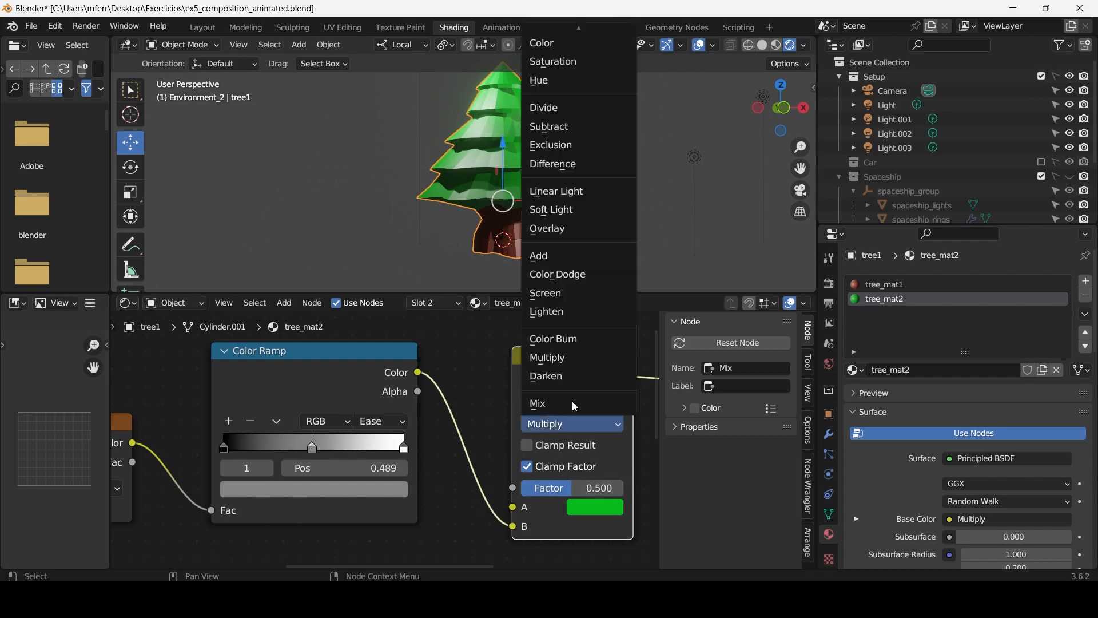
{"action": "left_click", "coordinate": [581, 46]}
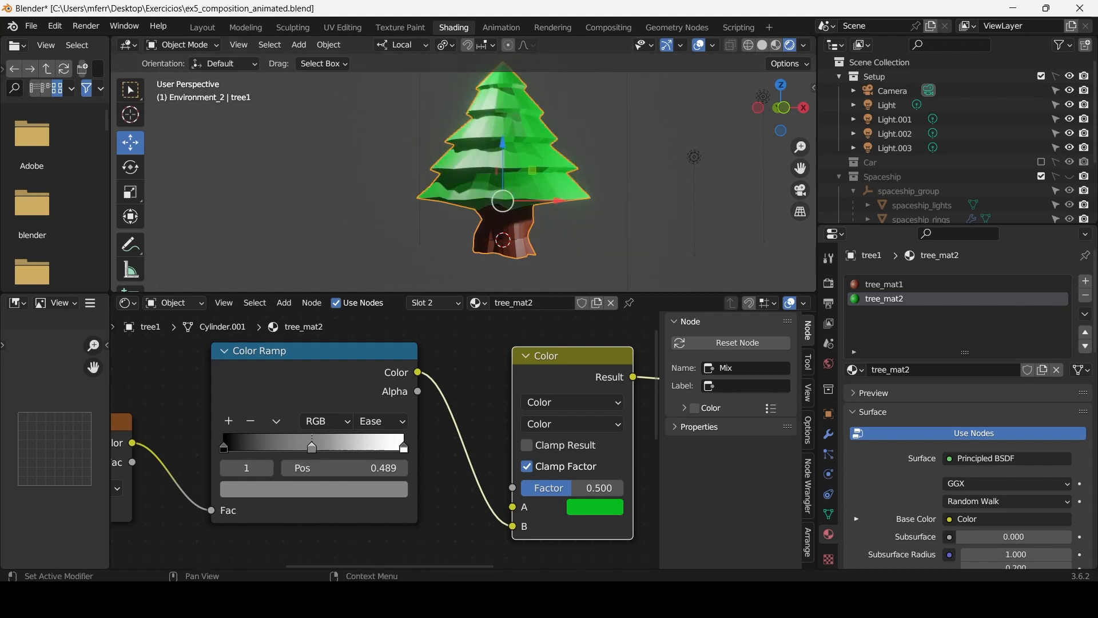
{"action": "left_click", "coordinate": [572, 405]}
{"action": "left_click", "coordinate": [573, 405]}
Set the Mix node's blend mode back to Mix and inspect the green-to-white foliage.
{"action": "left_click", "coordinate": [571, 424]}
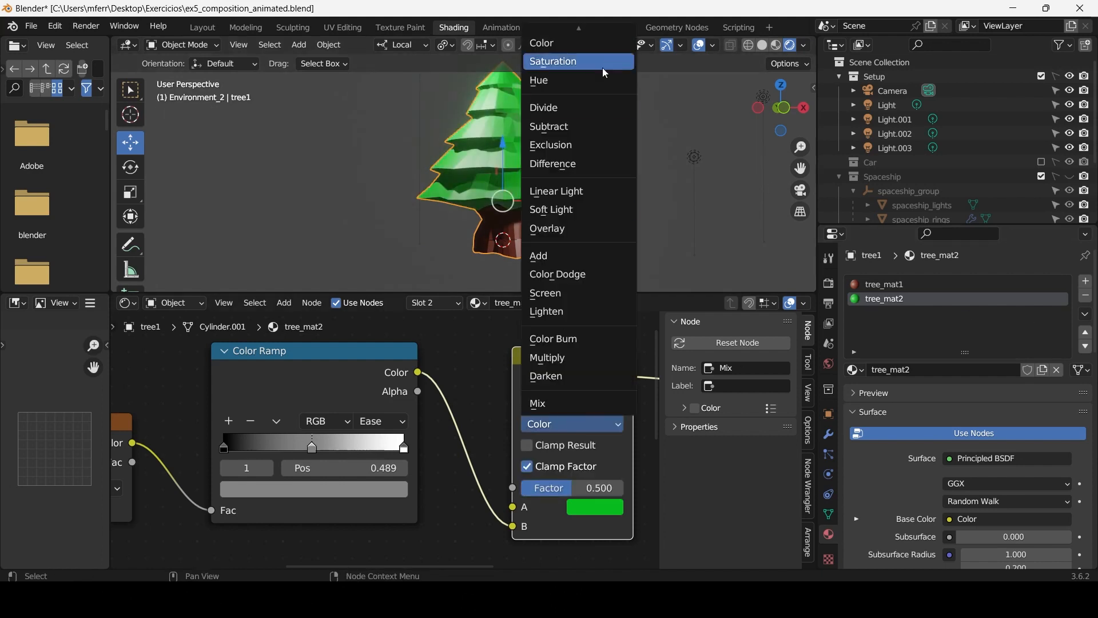
{"action": "left_click", "coordinate": [578, 404]}
{"action": "scroll", "coordinate": [547, 213], "scroll_direction": "up", "scroll_amount": 4}
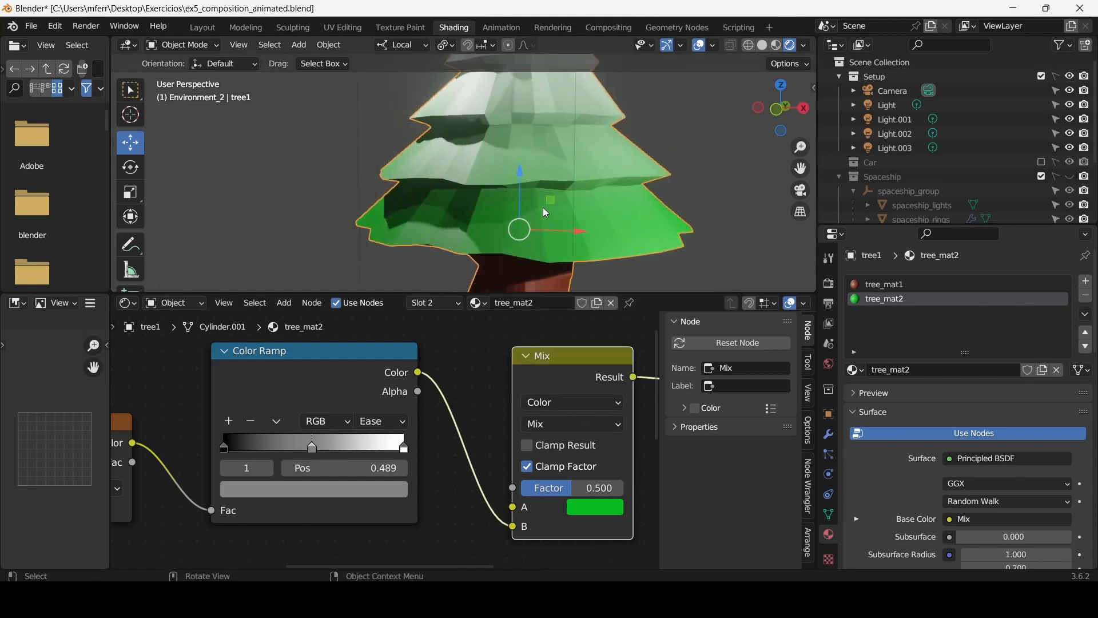
{"action": "scroll", "coordinate": [545, 213], "scroll_direction": "down", "scroll_amount": 3}
{"action": "middle_click_drag", "start_coordinate": [490, 213], "coordinate": [408, 239]}
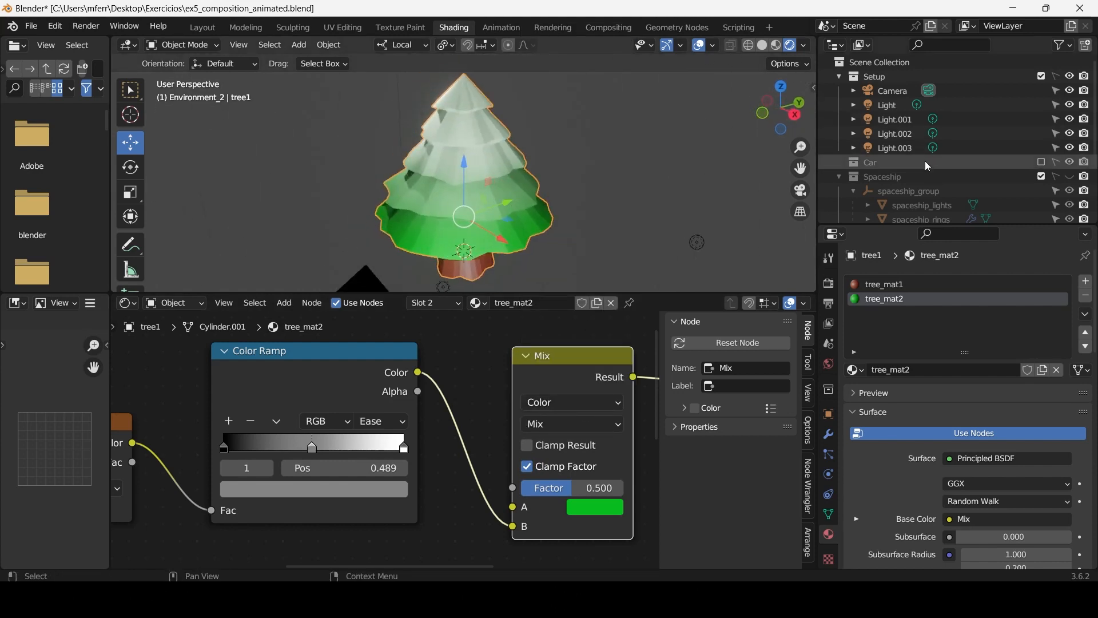
Enable the Environment_1 collection to judge the tree in the landscape, and move the Color Ramp's middle stop to 0.529.
{"action": "scroll", "coordinate": [928, 166], "scroll_direction": "down", "scroll_amount": 4}
{"action": "left_click", "coordinate": [1042, 181]}
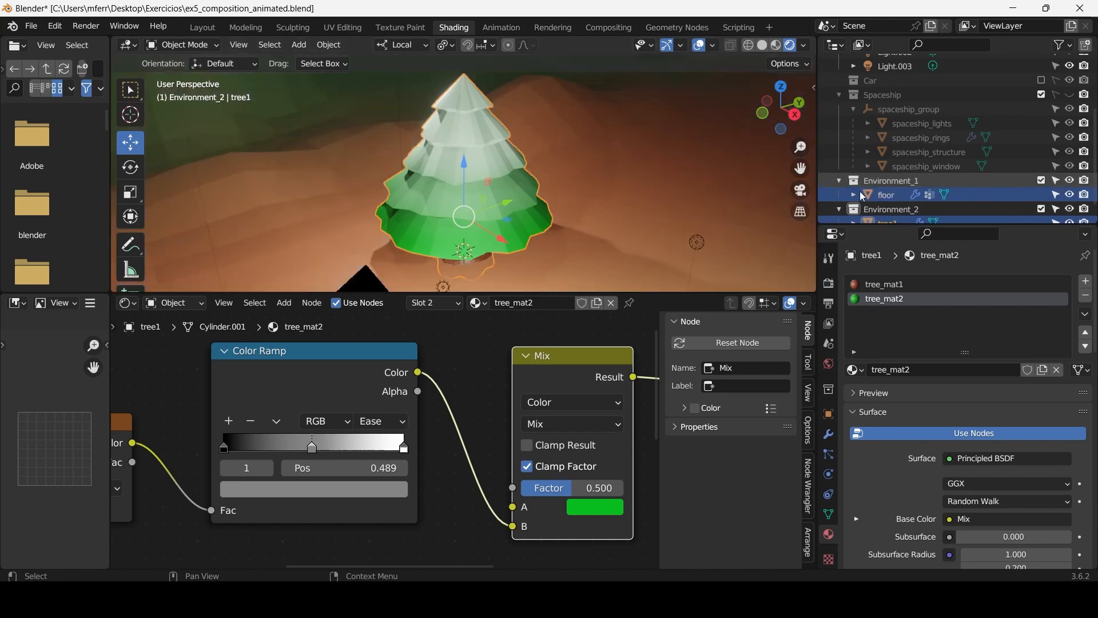
{"action": "scroll", "coordinate": [515, 183], "scroll_direction": "down", "scroll_amount": 5}
{"action": "middle_click_drag", "start_coordinate": [515, 183], "coordinate": [582, 159]}
{"action": "scroll", "coordinate": [571, 163], "scroll_direction": "down", "scroll_amount": 4}
{"action": "scroll", "coordinate": [581, 159], "scroll_direction": "up", "scroll_amount": 8}
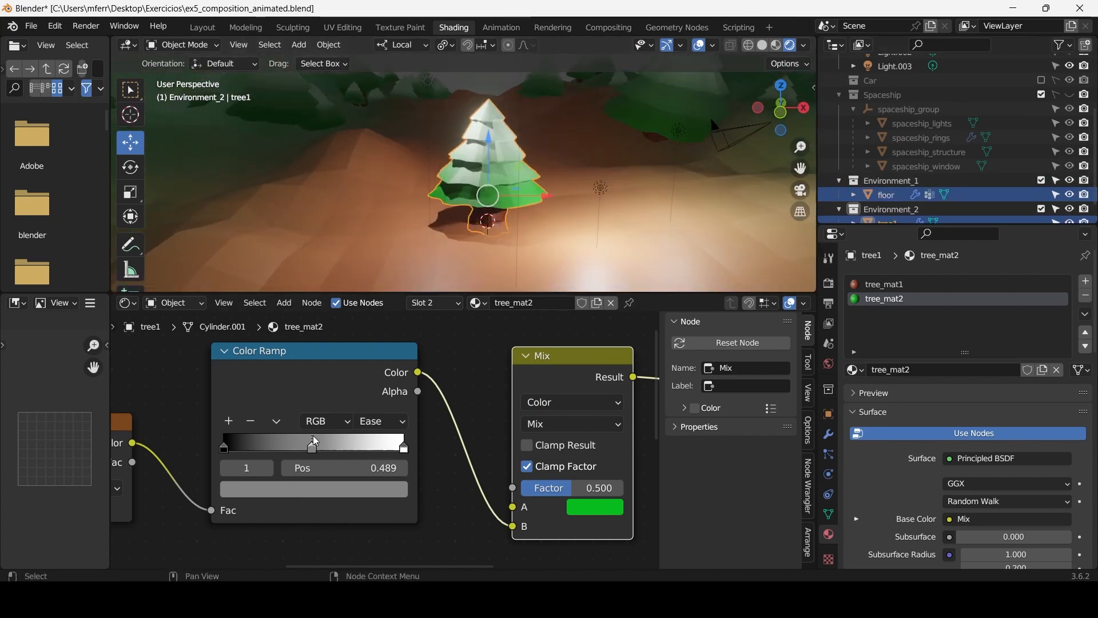
{"action": "mouse_move", "coordinate": [315, 441]}
{"action": "left_mouse_down"}
{"action": "mouse_move", "coordinate": [260, 447]}
{"action": "mouse_move", "coordinate": [338, 461]}
{"action": "mouse_move", "coordinate": [324, 462]}
{"action": "left_mouse_up"}
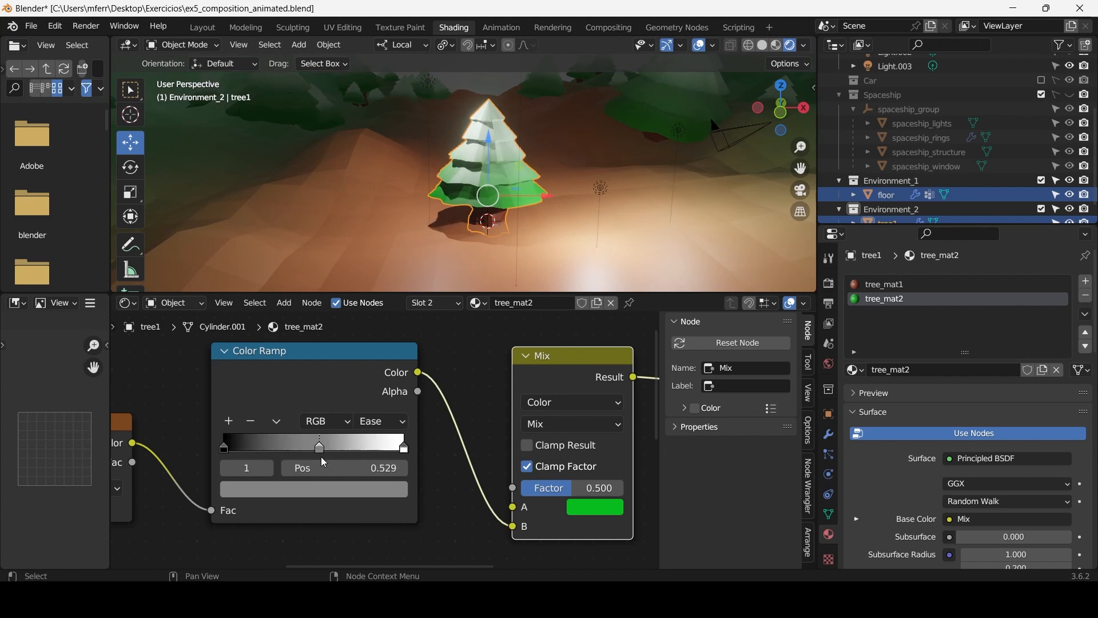
Connect the Color Ramp's Color directly to the Principled BSDF's Base Color and delete the Mix node.
{"action": "scroll", "coordinate": [441, 485], "scroll_direction": "down", "scroll_amount": 1}
{"action": "middle_click_drag", "start_coordinate": [433, 486], "coordinate": [335, 483]}
{"action": "left_click_drag", "start_coordinate": [404, 518], "coordinate": [422, 489]}
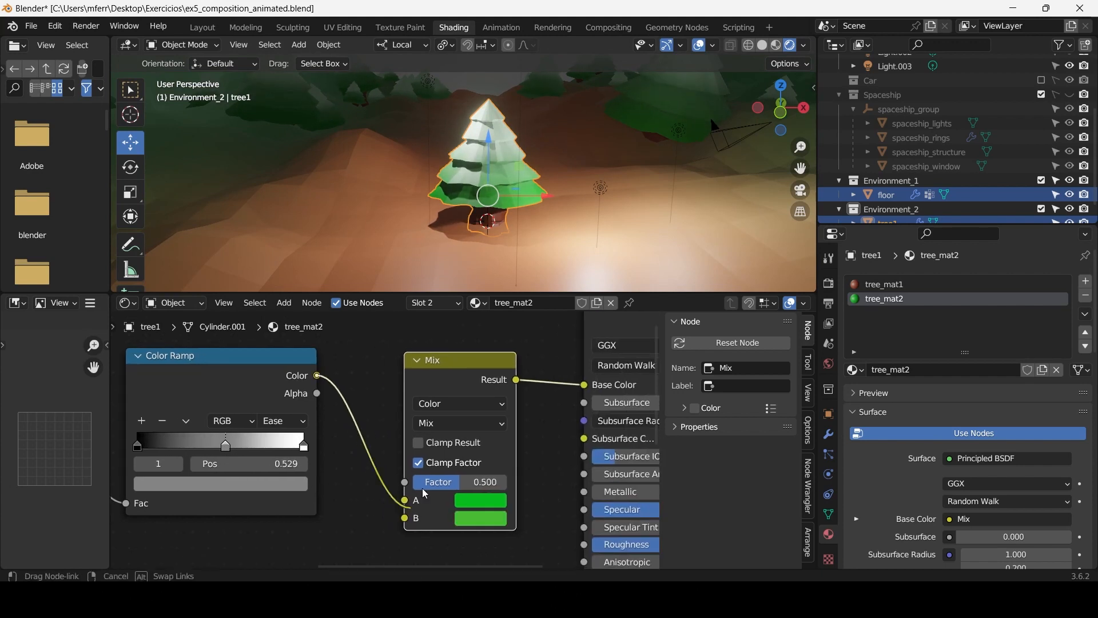
{"action": "left_click_drag", "start_coordinate": [575, 392], "coordinate": [579, 388]}
{"action": "left_click_drag", "start_coordinate": [436, 366], "coordinate": [394, 462]}
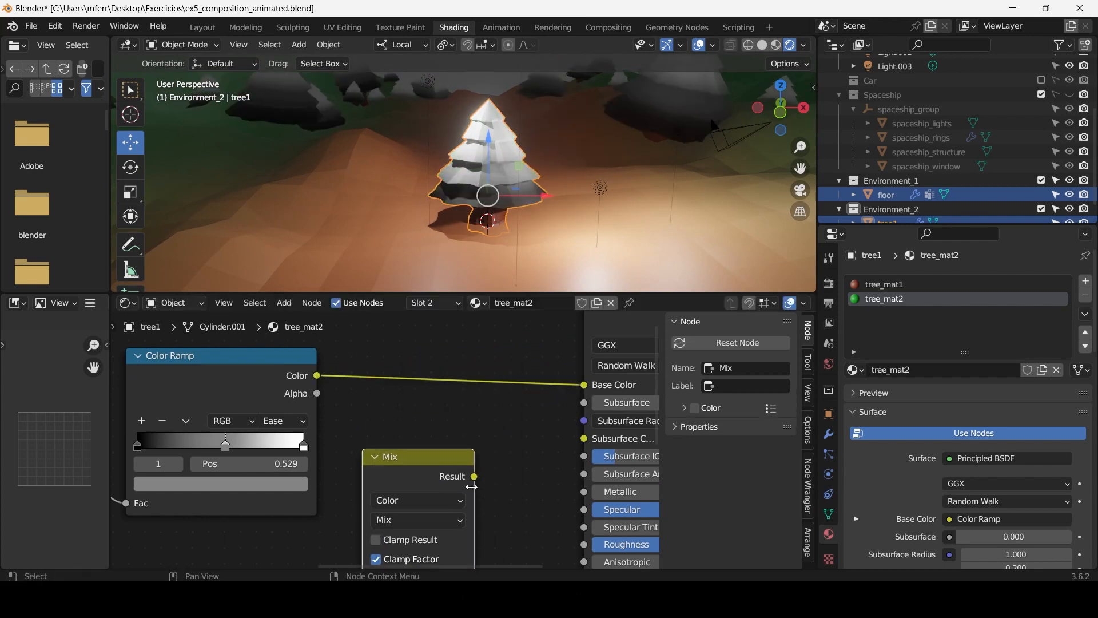
{"action": "key", "text": "x"}
Color the Color Ramp's middle stop green with hue 0.325 and saturation 0.892, and raise its brightness.
{"action": "scroll", "coordinate": [463, 252], "scroll_direction": "up", "scroll_amount": 2}
{"action": "middle_click_drag", "start_coordinate": [350, 439], "coordinate": [463, 439]}
{"action": "scroll", "coordinate": [463, 439], "scroll_direction": "up", "scroll_amount": 4}
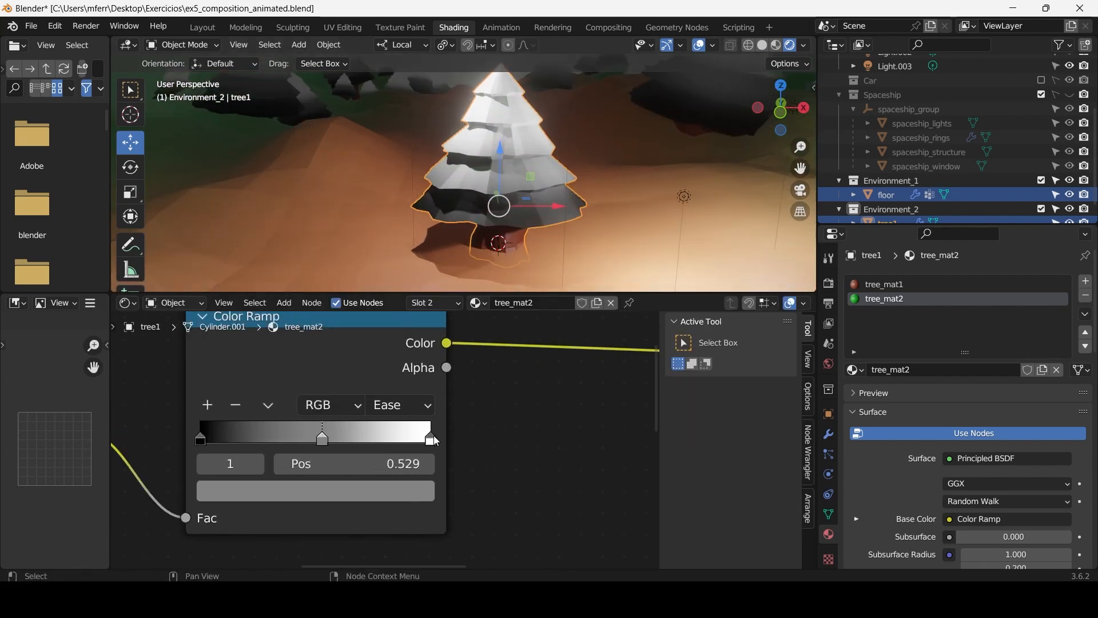
{"action": "left_click", "coordinate": [204, 442]}
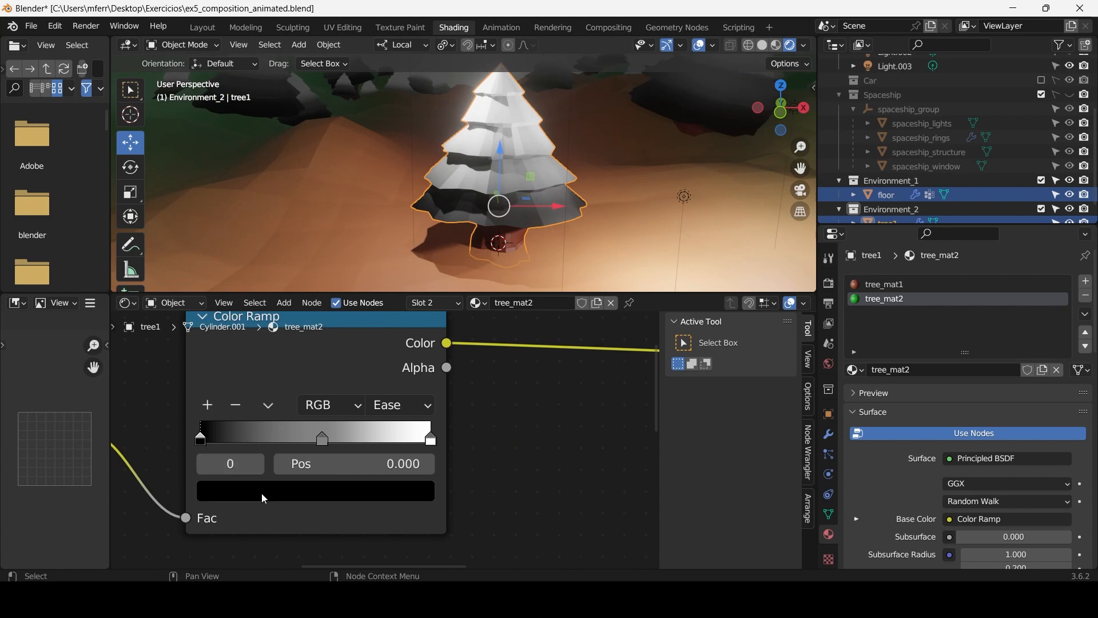
{"action": "left_click", "coordinate": [329, 444]}
{"action": "left_click", "coordinate": [318, 484]}
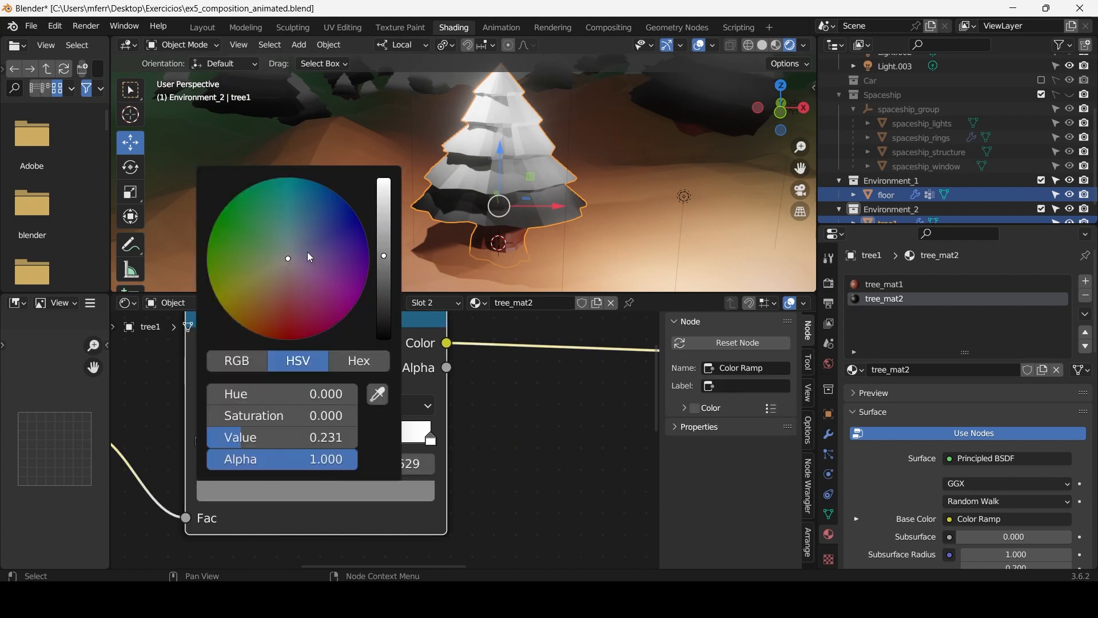
{"action": "left_click_drag", "start_coordinate": [308, 257], "coordinate": [241, 237]}
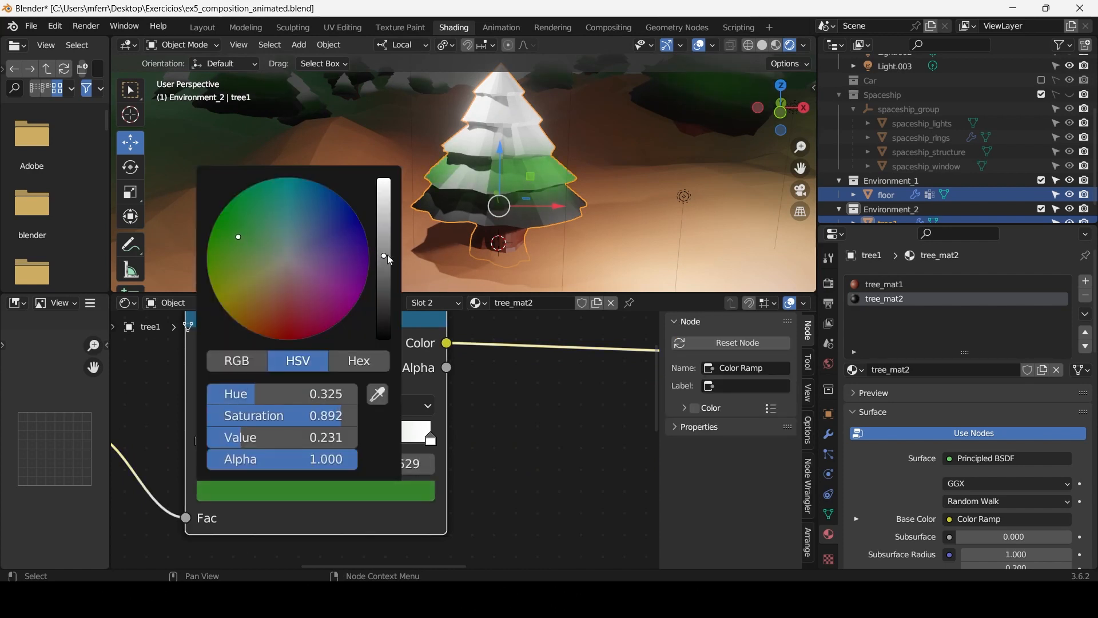
{"action": "left_click_drag", "start_coordinate": [386, 255], "coordinate": [384, 220]}
Change the Color Ramp's black stop to a dark green with hue 0.316 and saturation 1.000.
{"action": "left_click", "coordinate": [201, 441]}
{"action": "left_click", "coordinate": [240, 490]}
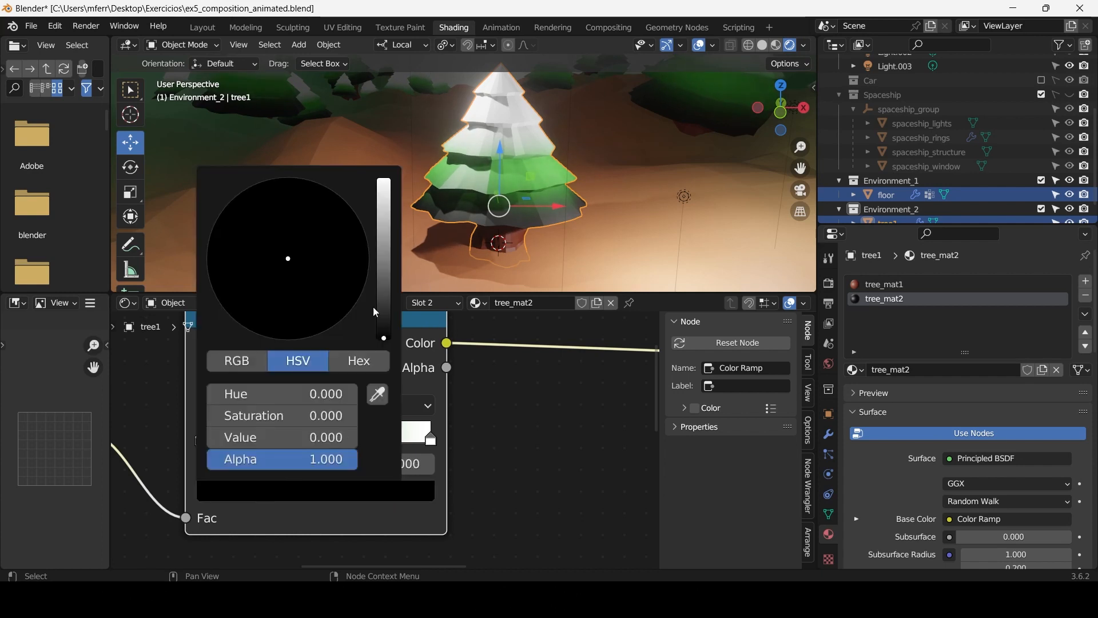
{"action": "left_click_drag", "start_coordinate": [391, 279], "coordinate": [384, 261]}
{"action": "left_click_drag", "start_coordinate": [286, 261], "coordinate": [226, 245]}
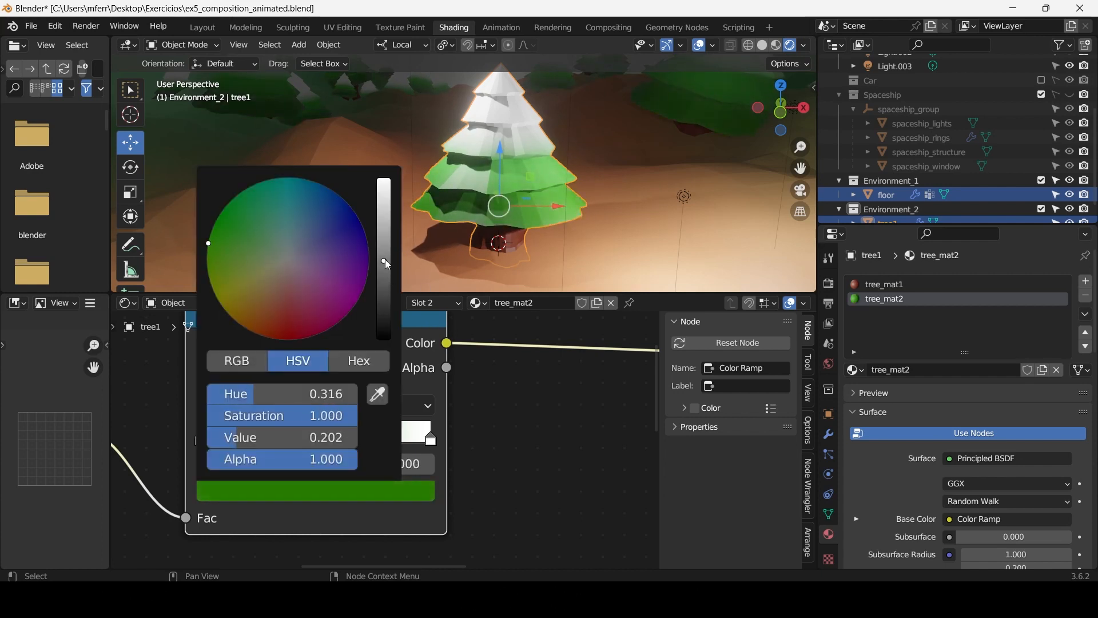
{"action": "left_click_drag", "start_coordinate": [386, 263], "coordinate": [386, 267]}
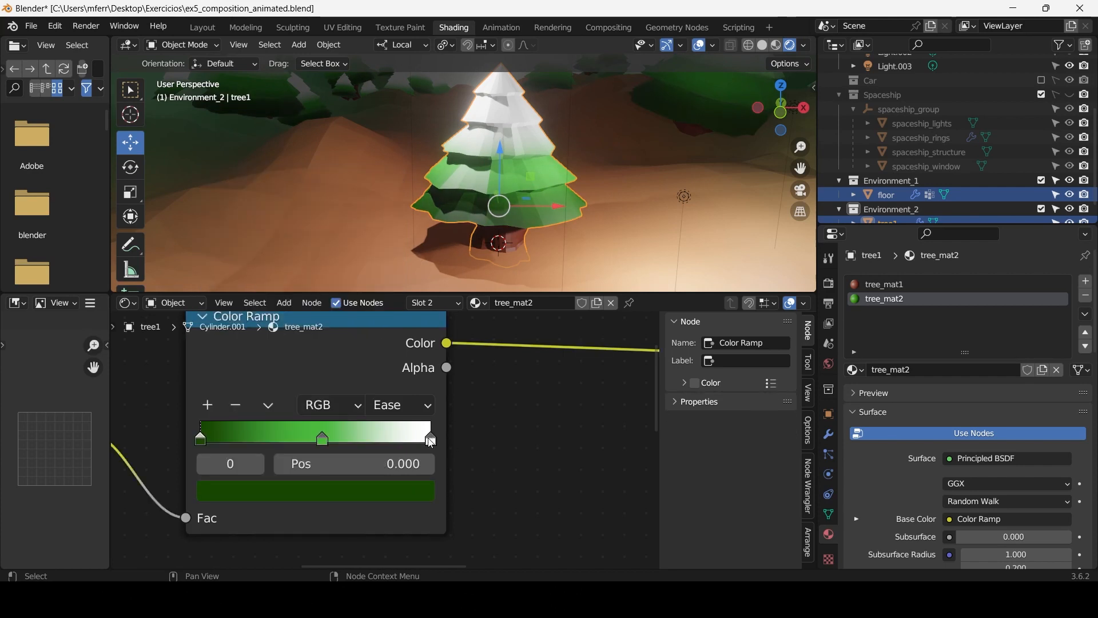
Tint the Color Ramp's white end stop a bright light green.
{"action": "left_click", "coordinate": [431, 441]}
{"action": "left_click", "coordinate": [361, 493]}
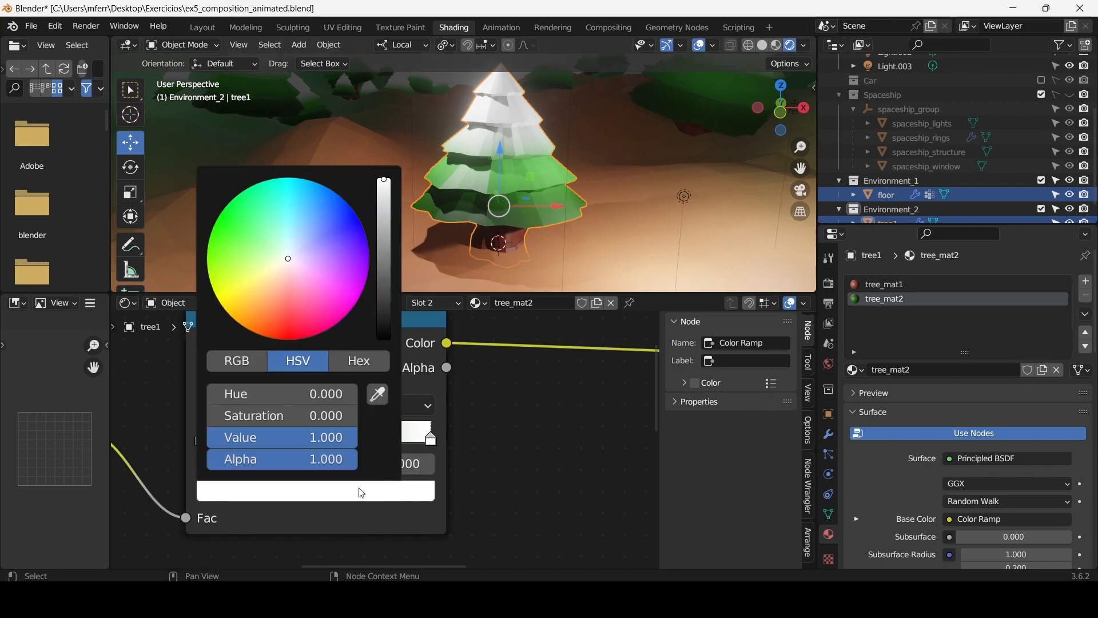
{"action": "left_click_drag", "start_coordinate": [276, 239], "coordinate": [258, 231]}
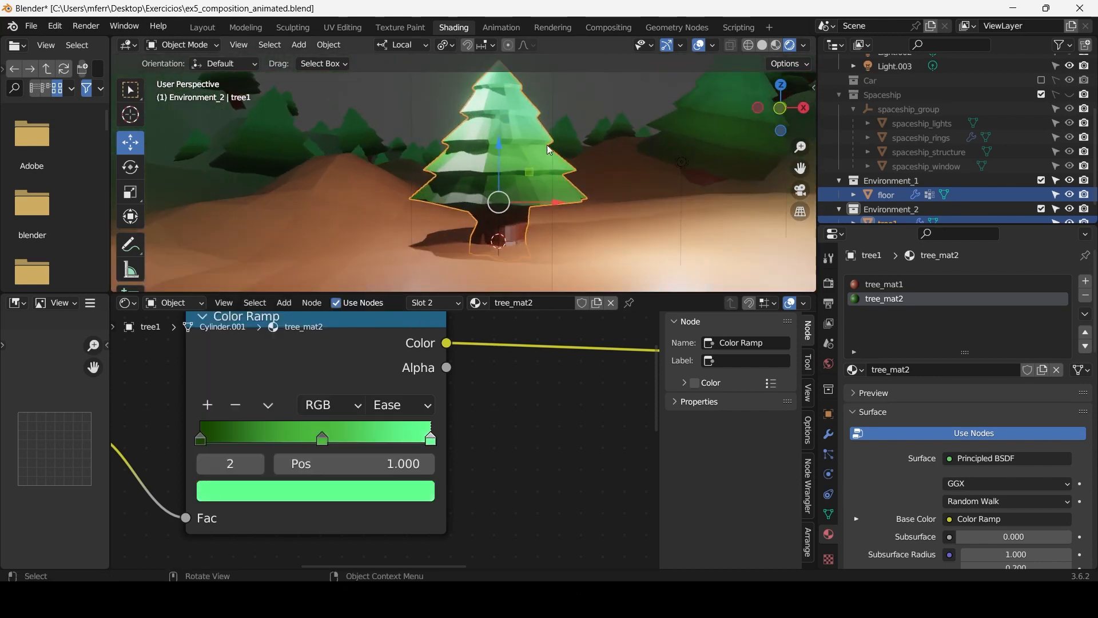
Temporarily enable the Car collection to compare the tree with it, and disable the collection again.
{"action": "scroll", "coordinate": [935, 88], "scroll_direction": "up", "scroll_amount": 5}
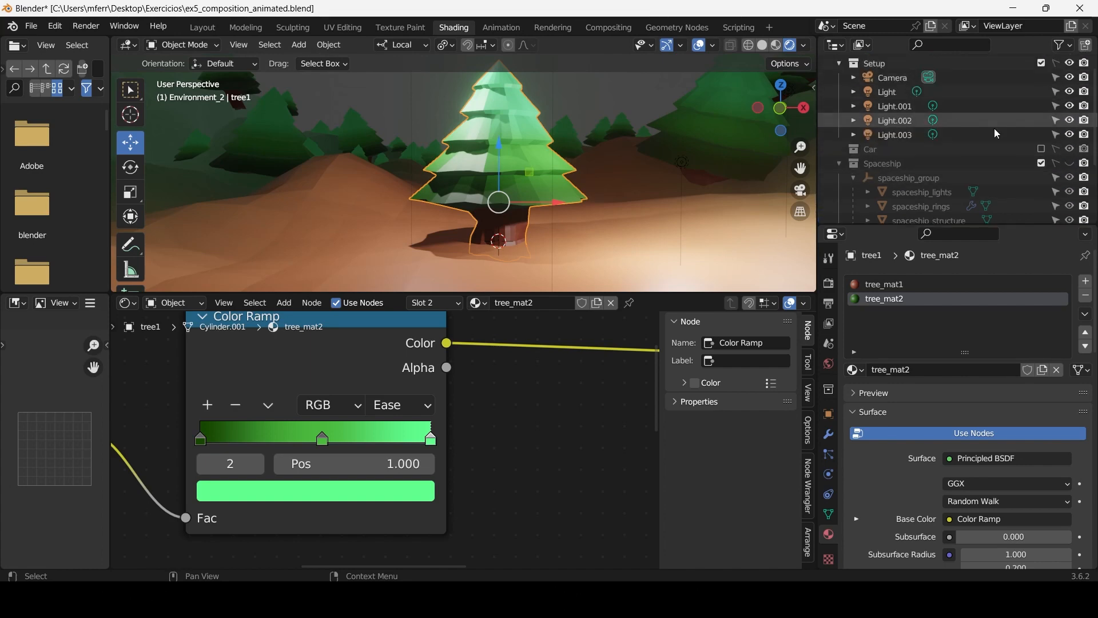
{"action": "left_click", "coordinate": [1042, 150]}
{"action": "middle_click_drag", "start_coordinate": [496, 153], "coordinate": [514, 129]}
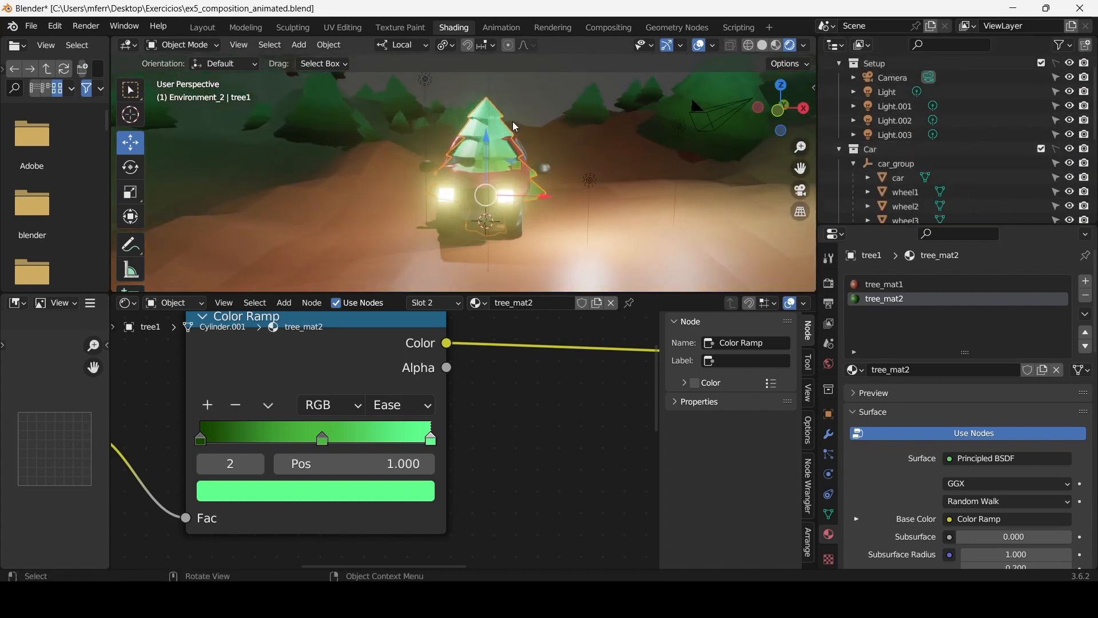
{"action": "left_click", "coordinate": [1041, 150]}
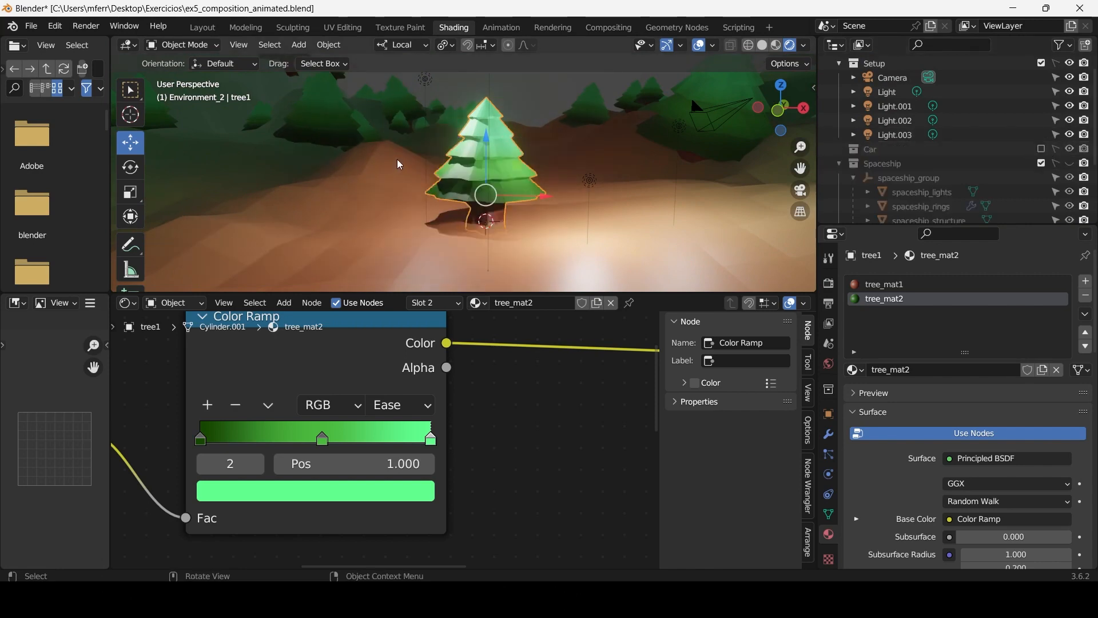
Temporarily show the Spaceship collection to check the tree under its lights, hide it again and inspect the surrounding forest.
{"action": "middle_click_drag", "start_coordinate": [397, 159], "coordinate": [420, 143]}
{"action": "scroll", "coordinate": [883, 153], "scroll_direction": "down", "scroll_amount": 4}
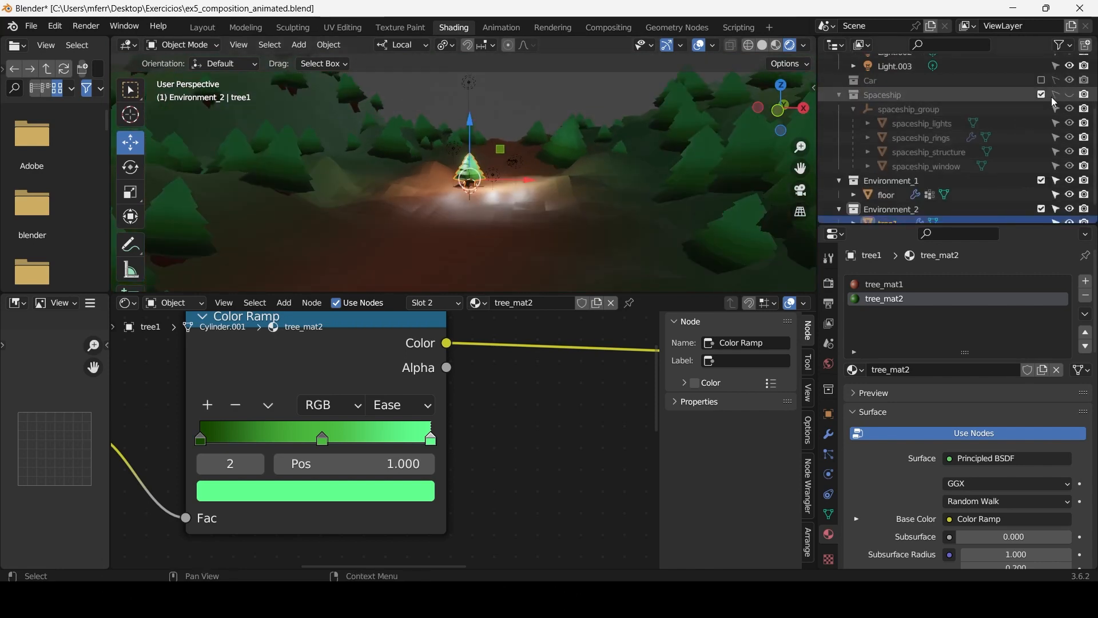
{"action": "left_click", "coordinate": [1071, 95]}
{"action": "scroll", "coordinate": [563, 149], "scroll_direction": "up", "scroll_amount": 6}
{"action": "scroll", "coordinate": [576, 163], "scroll_direction": "down", "scroll_amount": 2}
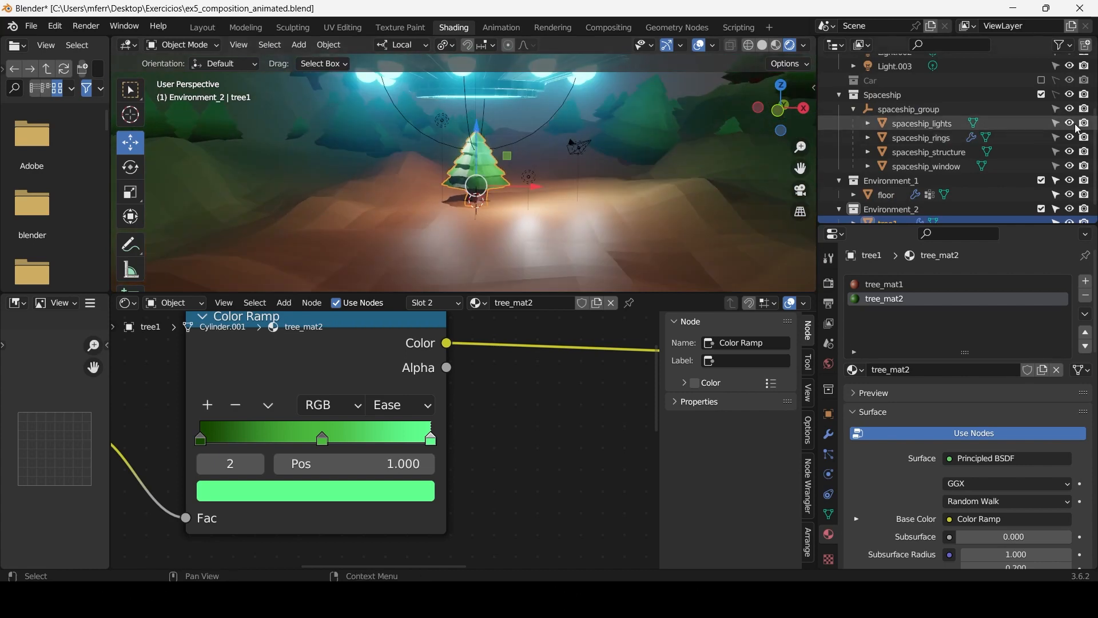
{"action": "left_click", "coordinate": [1070, 94]}
{"action": "middle_click_drag", "start_coordinate": [593, 100], "coordinate": [551, 94]}
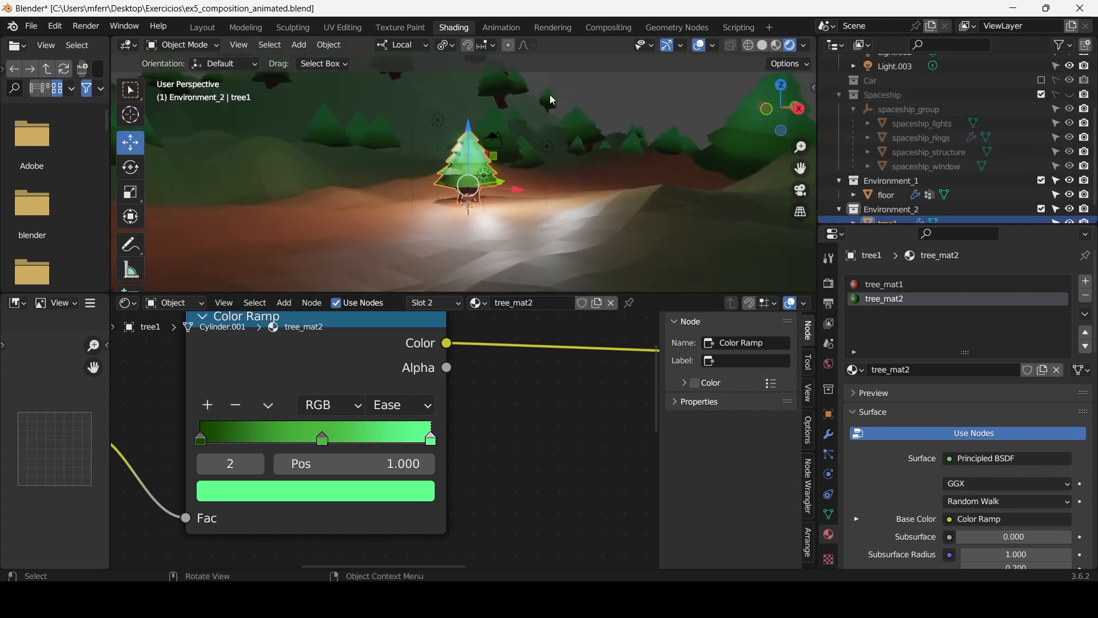
{"action": "scroll", "coordinate": [490, 145], "scroll_direction": "down", "scroll_amount": 4}
{"action": "middle_click_drag", "start_coordinate": [490, 145], "coordinate": [563, 153]}
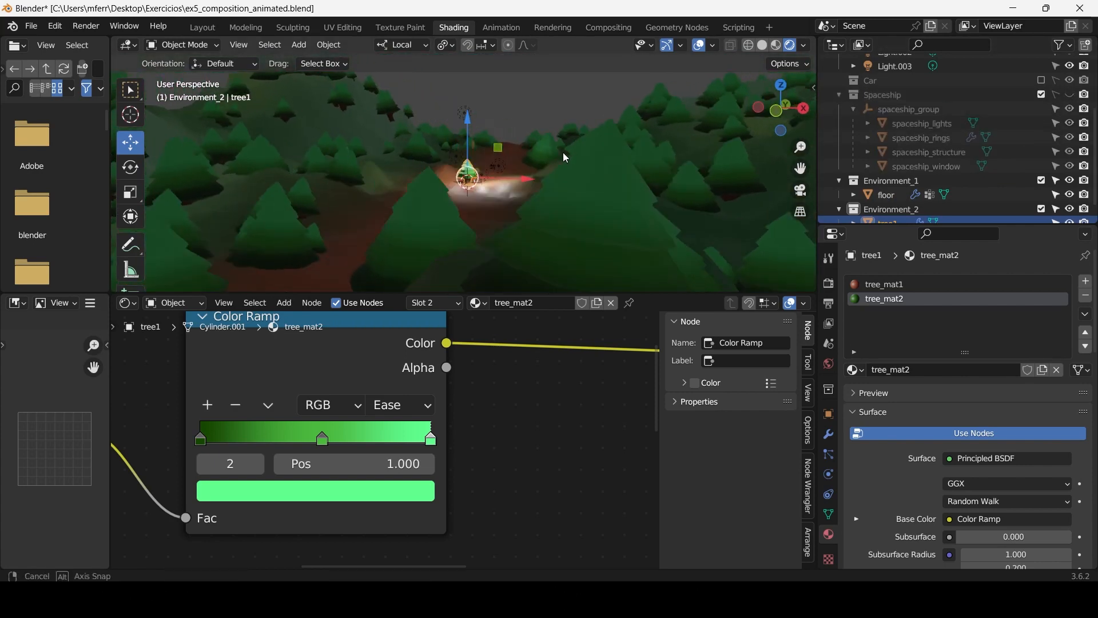
{"action": "scroll", "coordinate": [586, 151], "scroll_direction": "up", "scroll_amount": 5}
{"action": "scroll", "coordinate": [586, 151], "scroll_direction": "up", "scroll_amount": 3}
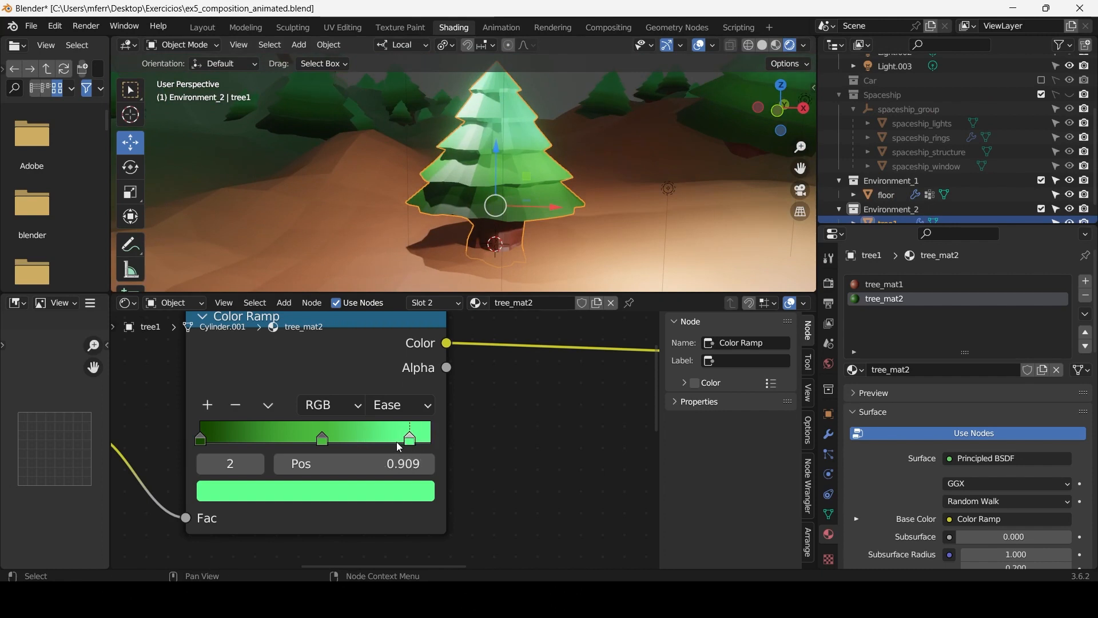
Add a Color Ramp stop, giving a near-white end stop with saturation 0.061 and the light green stop at about 0.891.
{"action": "left_click", "coordinate": [208, 405]}
{"action": "left_click_drag", "start_coordinate": [353, 439], "coordinate": [412, 451]}
{"action": "left_click", "coordinate": [373, 491]}
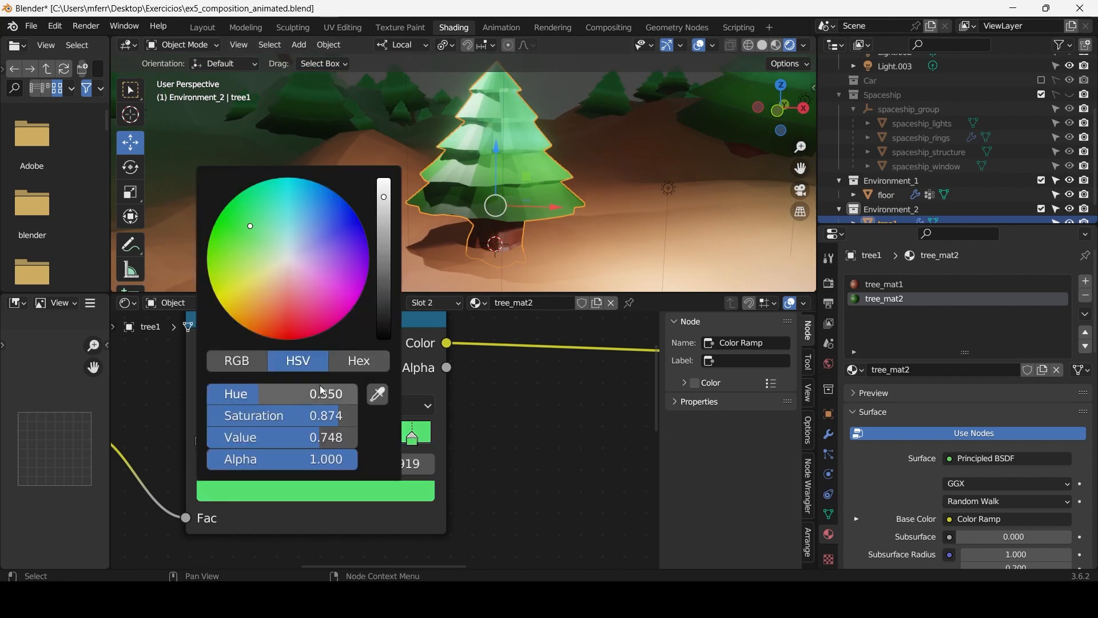
{"action": "left_click_drag", "start_coordinate": [304, 420], "coordinate": [220, 420]}
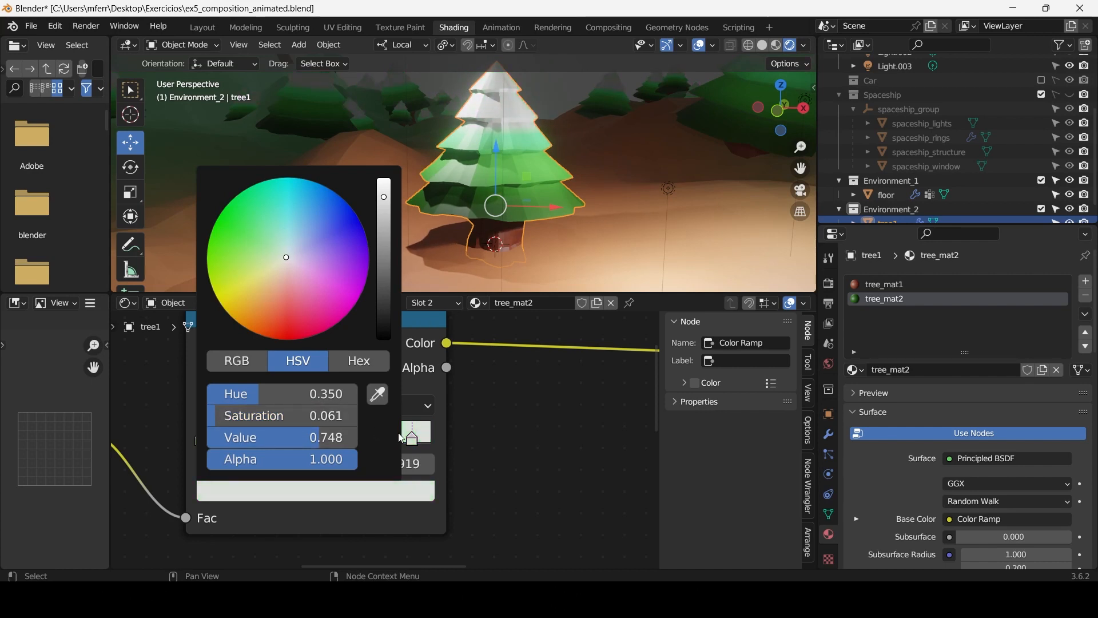
{"action": "mouse_move", "coordinate": [413, 439]}
{"action": "left_mouse_down"}
{"action": "mouse_move", "coordinate": [426, 448]}
{"action": "mouse_move", "coordinate": [412, 446]}
{"action": "left_mouse_up"}
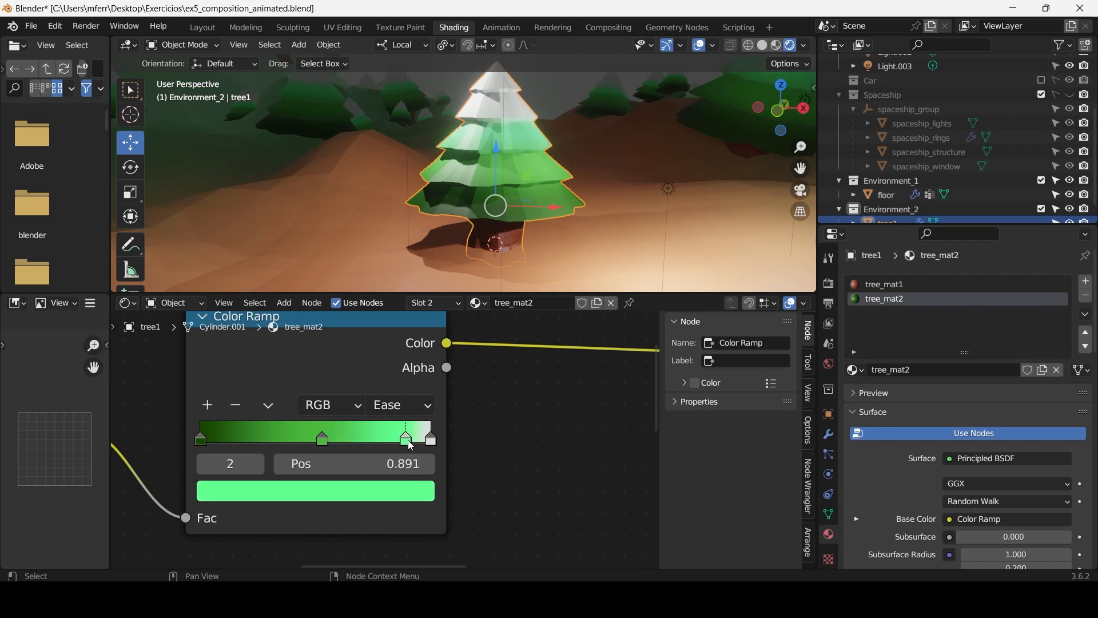
Add a very dark green Color Ramp stop at 0.028, and shift the dark and middle green stops toward the white end.
{"action": "left_click_drag", "start_coordinate": [326, 443], "coordinate": [353, 445]}
{"action": "mouse_move", "coordinate": [201, 439]}
{"action": "left_mouse_down"}
{"action": "mouse_move", "coordinate": [269, 447]}
{"action": "mouse_move", "coordinate": [218, 440]}
{"action": "left_mouse_up"}
{"action": "left_click", "coordinate": [205, 407]}
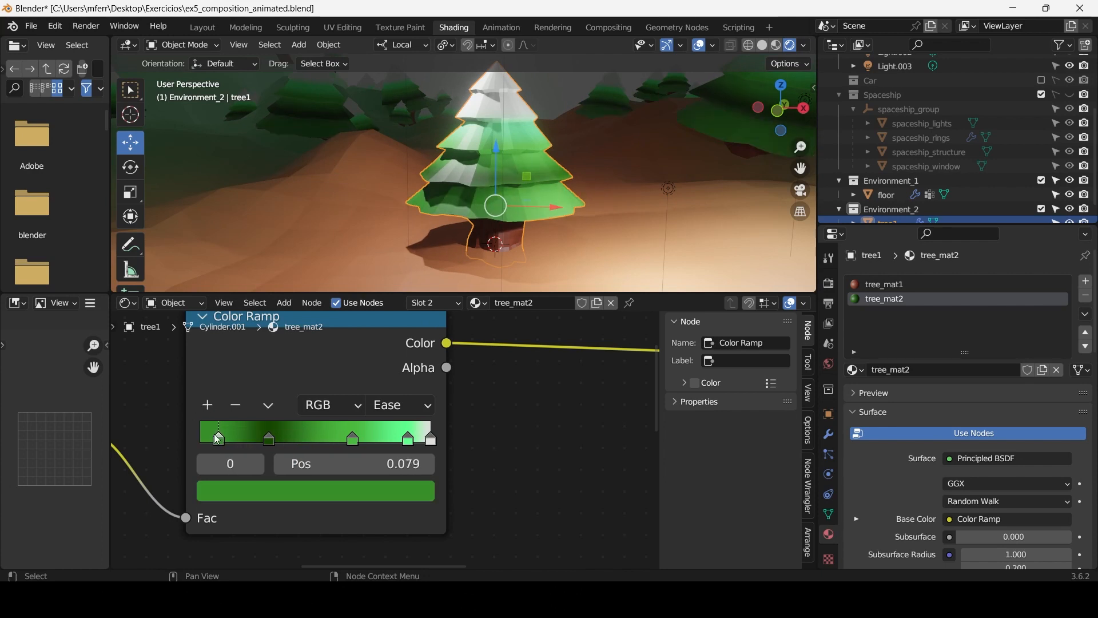
{"action": "left_click", "coordinate": [229, 497]}
{"action": "mouse_move", "coordinate": [394, 308]}
{"action": "left_mouse_down"}
{"action": "mouse_move", "coordinate": [384, 337]}
{"action": "mouse_move", "coordinate": [384, 303]}
{"action": "left_mouse_up"}
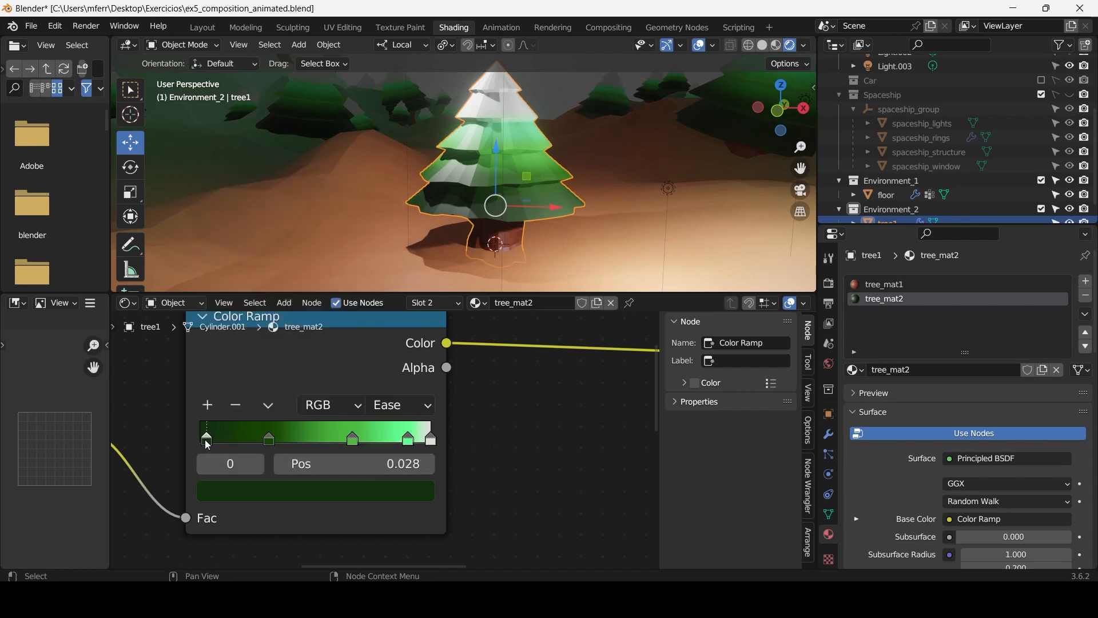
{"action": "scroll", "coordinate": [418, 159], "scroll_direction": "down", "scroll_amount": 3}
{"action": "middle_click_drag", "start_coordinate": [417, 160], "coordinate": [506, 138]}
{"action": "scroll", "coordinate": [544, 170], "scroll_direction": "up", "scroll_amount": 4}
{"action": "scroll", "coordinate": [430, 438], "scroll_direction": "down", "scroll_amount": 5}
{"action": "scroll", "coordinate": [470, 461], "scroll_direction": "down", "scroll_amount": 3}
Make room before the Color Ramp and try a Noise Texture node between the Gradient Texture and the Color Ramp.
{"action": "middle_click_drag", "start_coordinate": [372, 415], "coordinate": [485, 392]}
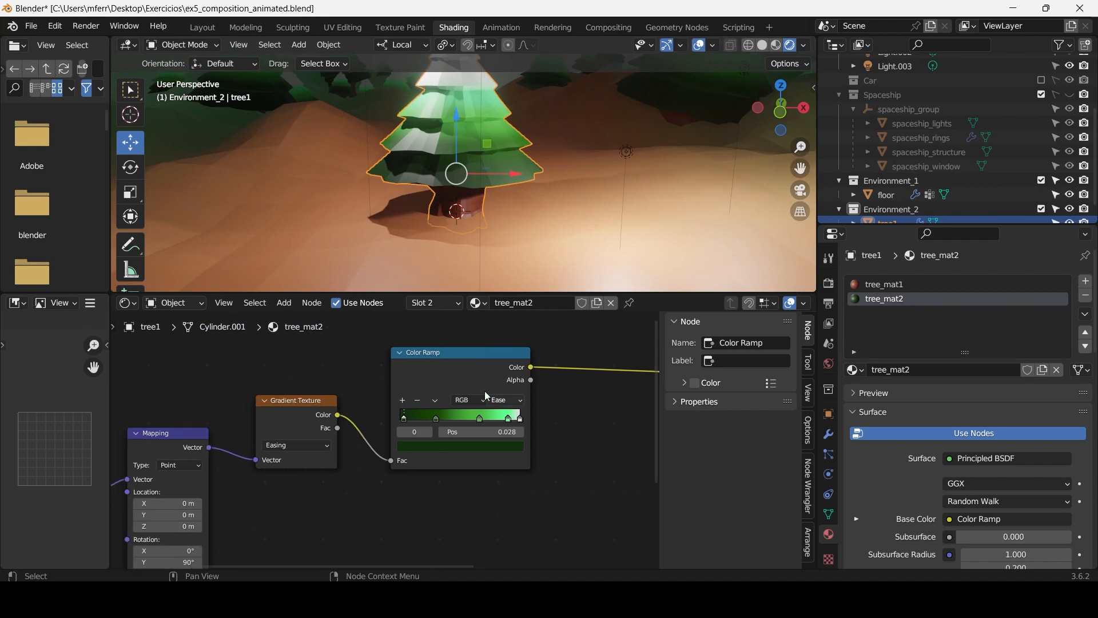
{"action": "left_click_drag", "start_coordinate": [485, 390], "coordinate": [560, 389]}
{"action": "key", "text": "shift+a"}
{"action": "left_click", "coordinate": [426, 362]}
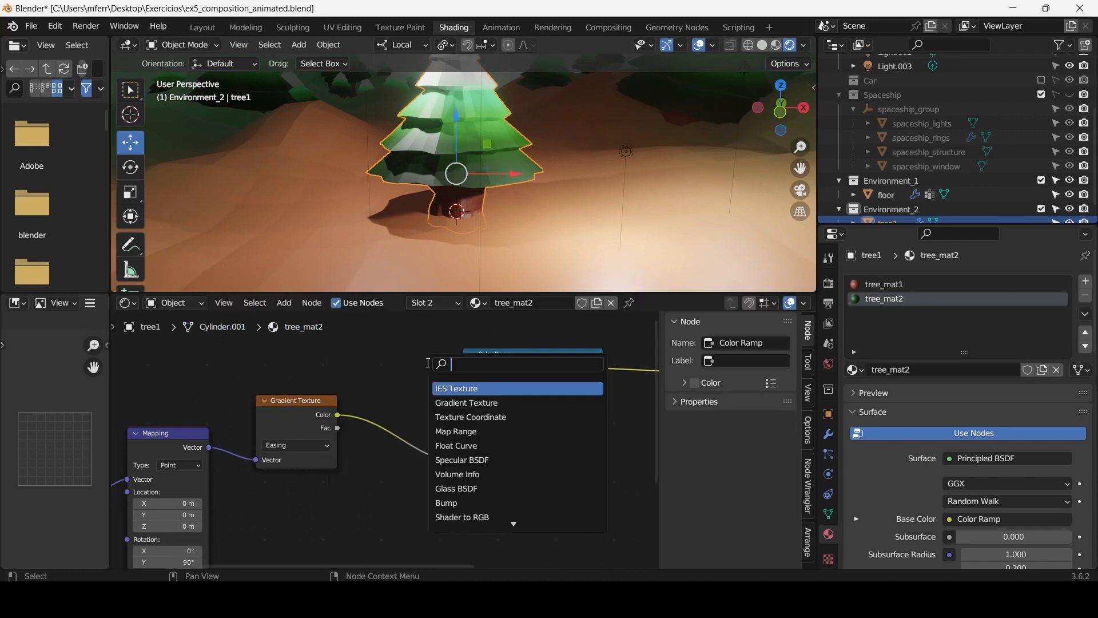
{"action": "type", "text": "noi"}
{"action": "left_click", "coordinate": [453, 389]}
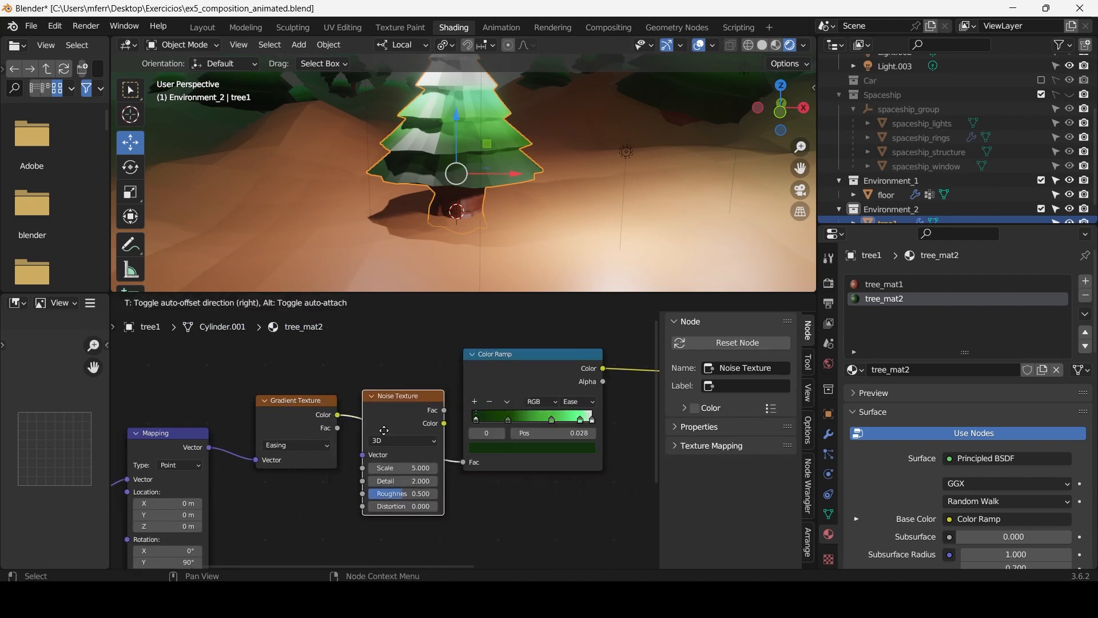
{"action": "left_click", "coordinate": [426, 412]}
Try a noise Scale of 6.900, reconnect the Gradient Texture to the Color Ramp and delete the Noise Texture node.
{"action": "scroll", "coordinate": [524, 182], "scroll_direction": "up", "scroll_amount": 1}
{"action": "middle_click_drag", "start_coordinate": [523, 182], "coordinate": [458, 267], "text": "shift"}
{"action": "scroll", "coordinate": [384, 441], "scroll_direction": "up", "scroll_amount": 1}
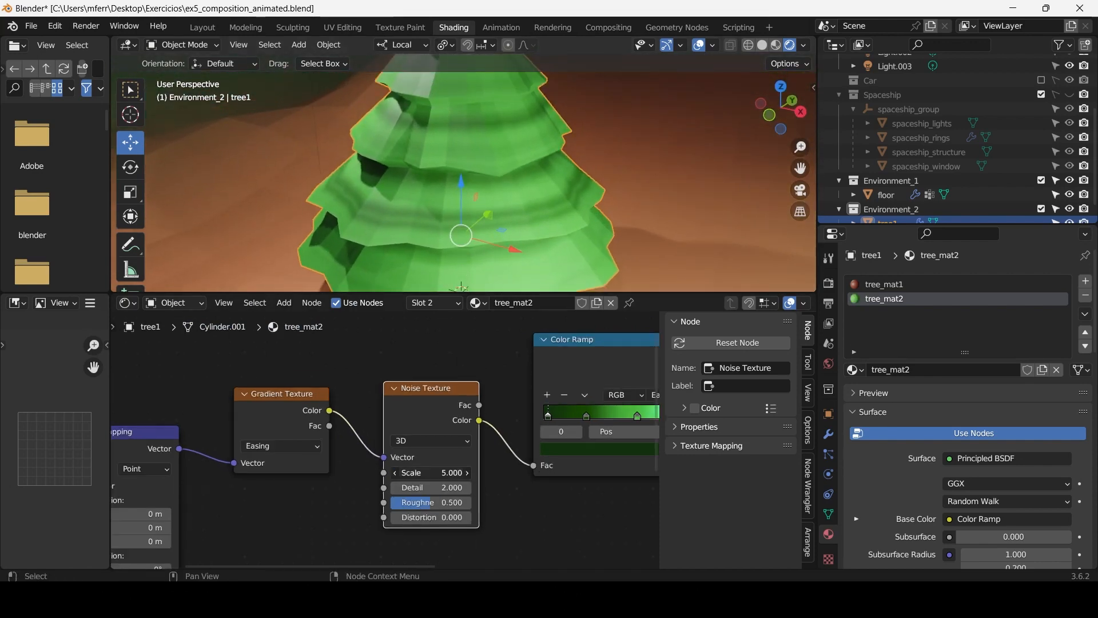
{"action": "left_click_drag", "start_coordinate": [452, 473], "coordinate": [289, 447]}
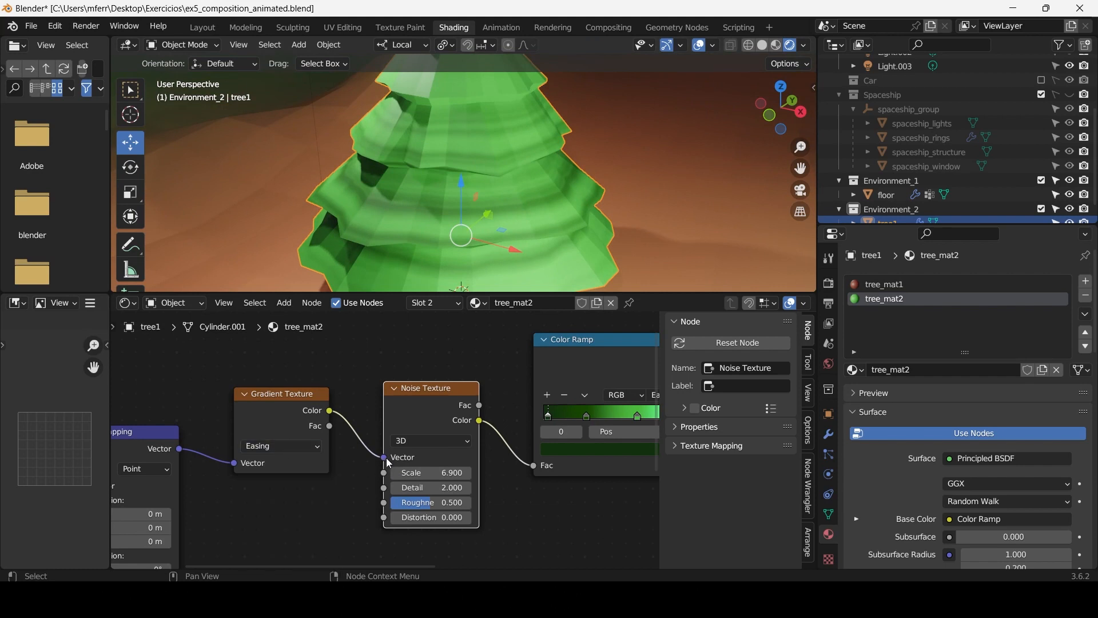
{"action": "mouse_move", "coordinate": [389, 462]}
{"action": "left_mouse_down"}
{"action": "mouse_move", "coordinate": [520, 455]}
{"action": "mouse_move", "coordinate": [533, 466]}
{"action": "left_mouse_up"}
{"action": "key", "text": "x"}
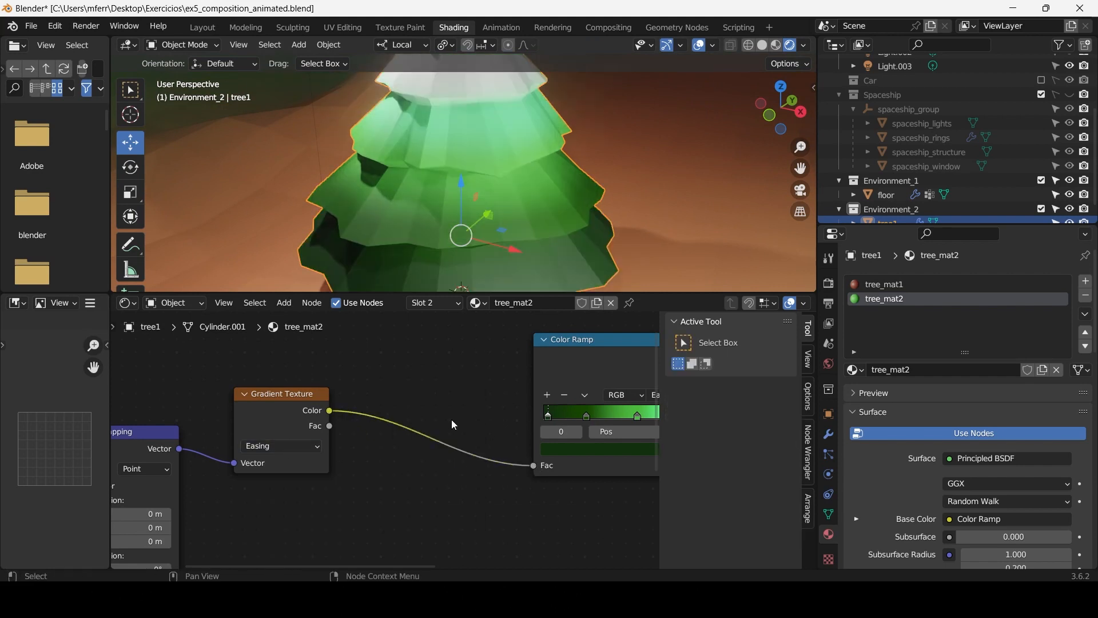
Move the Texture Coordinate, Mapping, Gradient Texture and Color Ramp nodes closer to the Principled BSDF, and inspect the tree from below.
{"action": "key", "text": "Home"}
{"action": "left_click", "coordinate": [440, 423]}
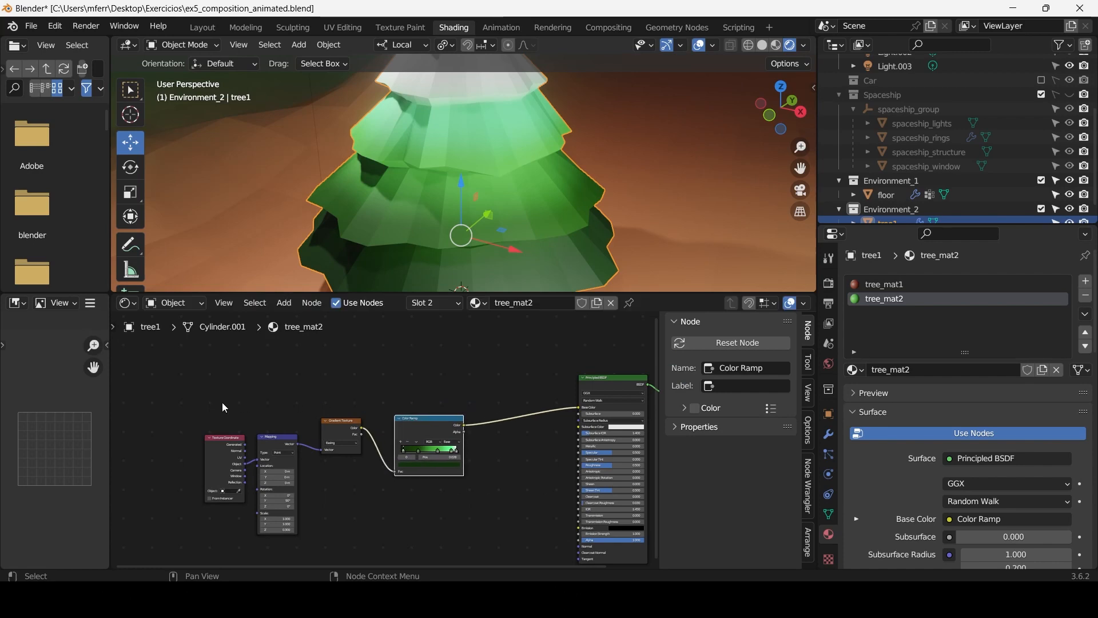
{"action": "left_click_drag", "start_coordinate": [222, 403], "coordinate": [417, 479]}
{"action": "left_click_drag", "start_coordinate": [431, 425], "coordinate": [525, 403]}
{"action": "scroll", "coordinate": [517, 243], "scroll_direction": "down", "scroll_amount": 3}
{"action": "middle_click_drag", "start_coordinate": [515, 209], "coordinate": [534, 149]}
{"action": "scroll", "coordinate": [541, 158], "scroll_direction": "up", "scroll_amount": 6}
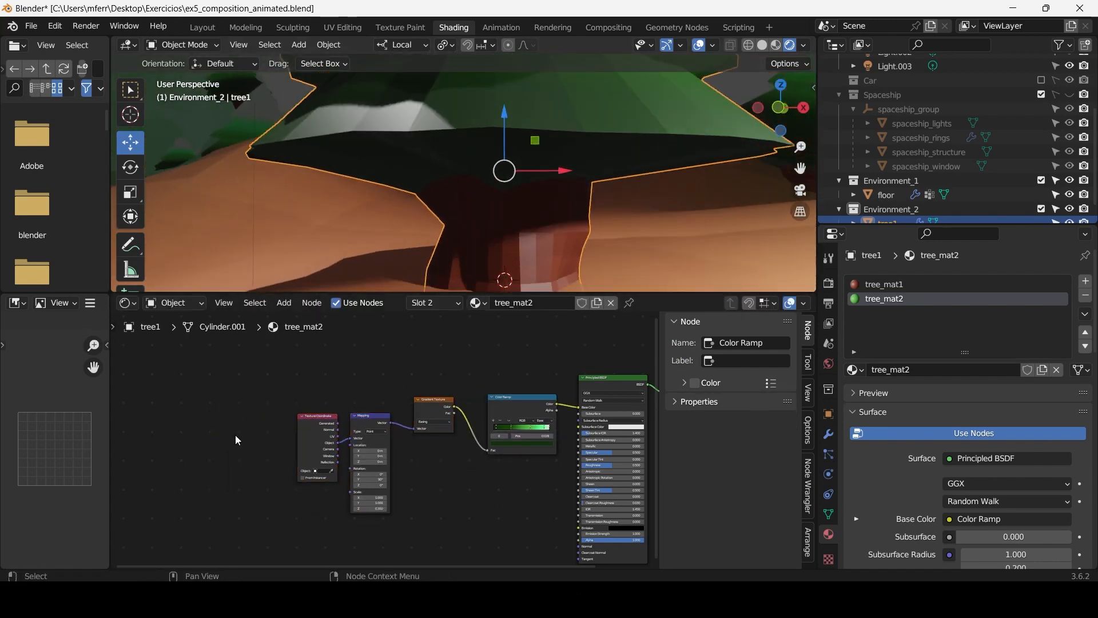
Copy the Texture Coordinate, Mapping, Gradient Texture and Color Ramp nodes from tree_mat2 into tree_mat1, placing them before the Principled BSDF.
{"action": "left_click_drag", "start_coordinate": [233, 407], "coordinate": [511, 475]}
{"action": "left_click", "coordinate": [479, 304]}
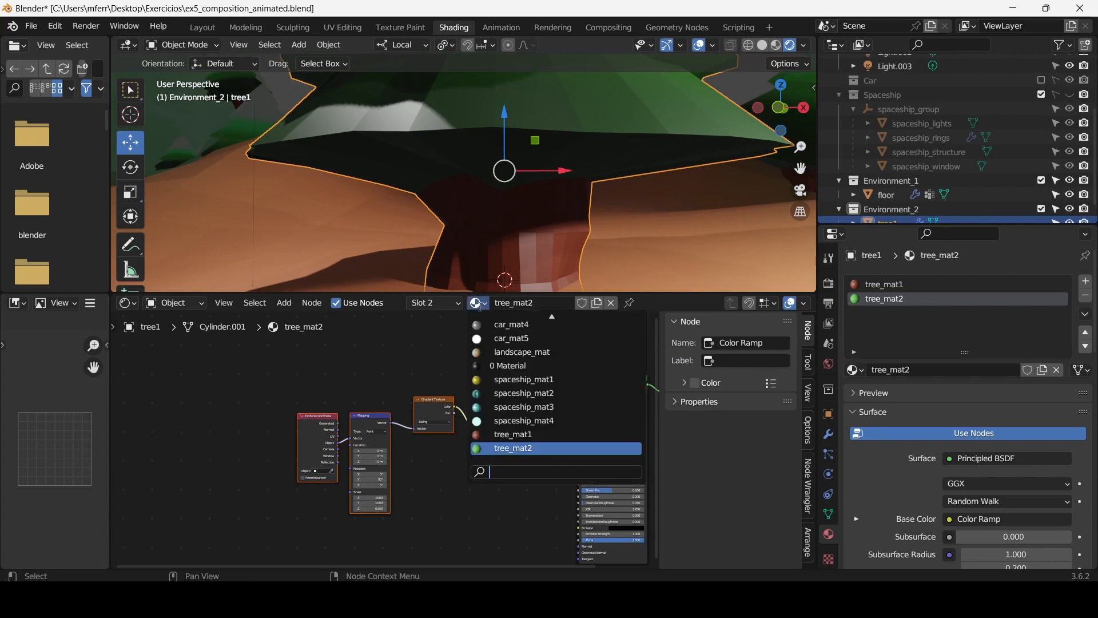
{"action": "left_click", "coordinate": [899, 284]}
{"action": "key", "text": "ctrl+v"}
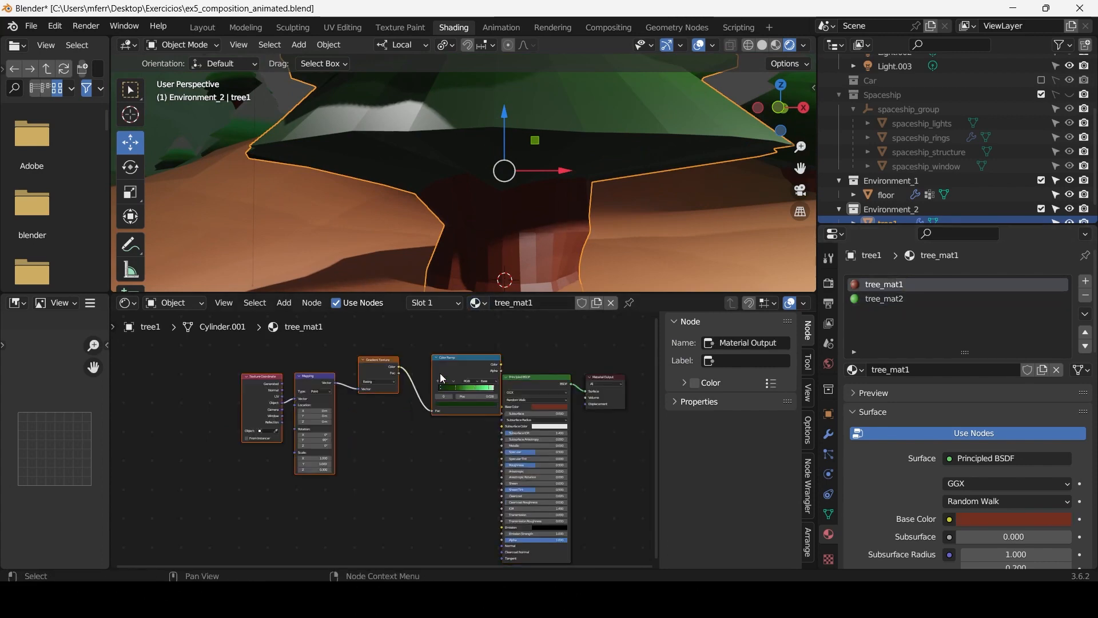
{"action": "left_click_drag", "start_coordinate": [473, 368], "coordinate": [417, 407]}
Remove the white and light green stops from the copied Color Ramp in tree_mat1, and move the medium green stop to the ramp's end.
{"action": "scroll", "coordinate": [417, 407], "scroll_direction": "up", "scroll_amount": 10}
{"action": "middle_click_drag", "start_coordinate": [468, 503], "coordinate": [344, 492]}
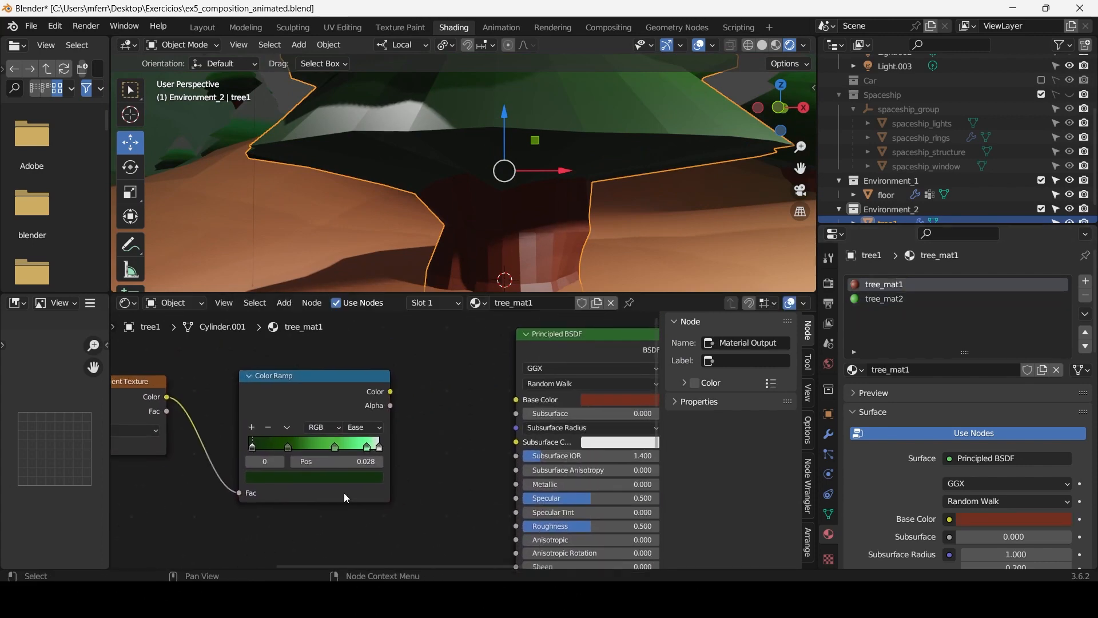
{"action": "scroll", "coordinate": [360, 460], "scroll_direction": "up", "scroll_amount": 3}
{"action": "left_click", "coordinate": [380, 448]}
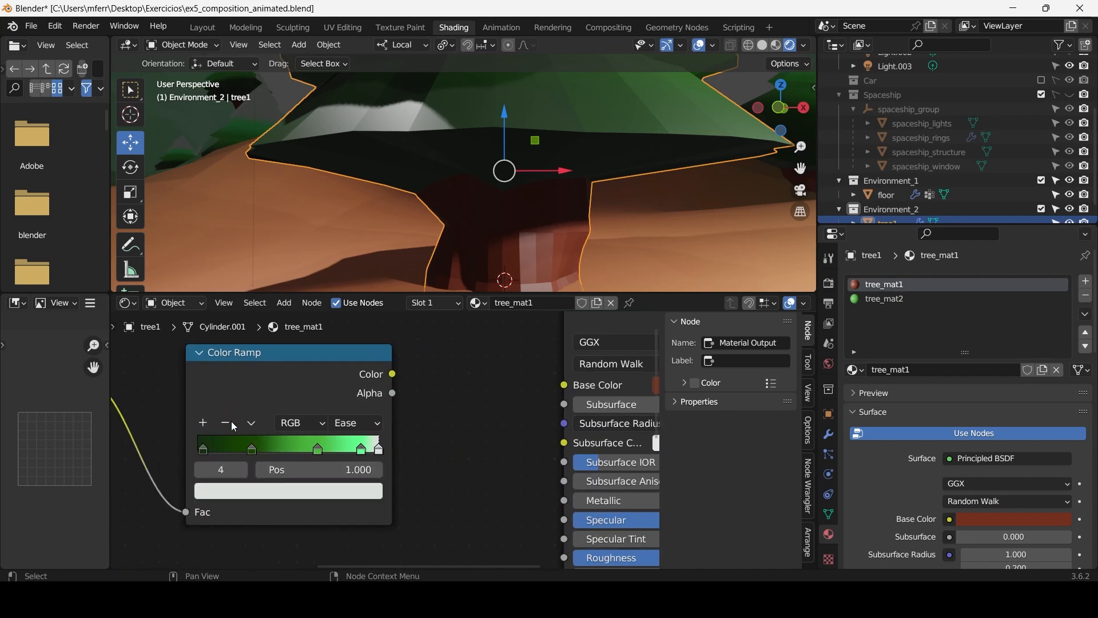
{"action": "left_click", "coordinate": [224, 423]}
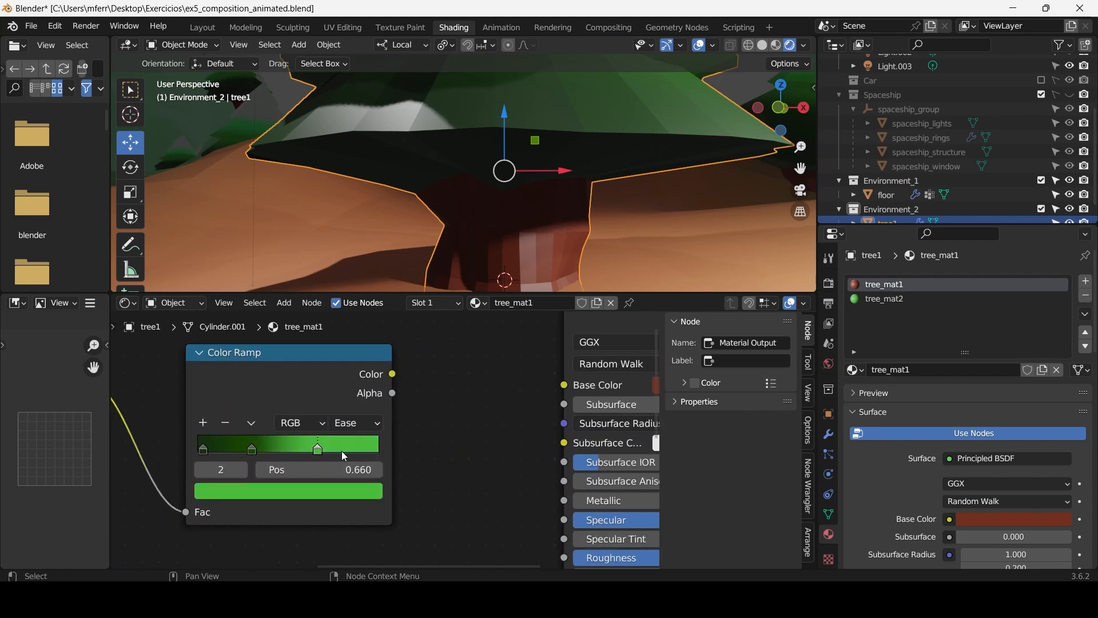
Recolor the Color Ramp stop at 0.298 brown and the stop at 0.028 very dark brown by sampling colors from the viewport.
{"action": "left_click", "coordinate": [253, 450]}
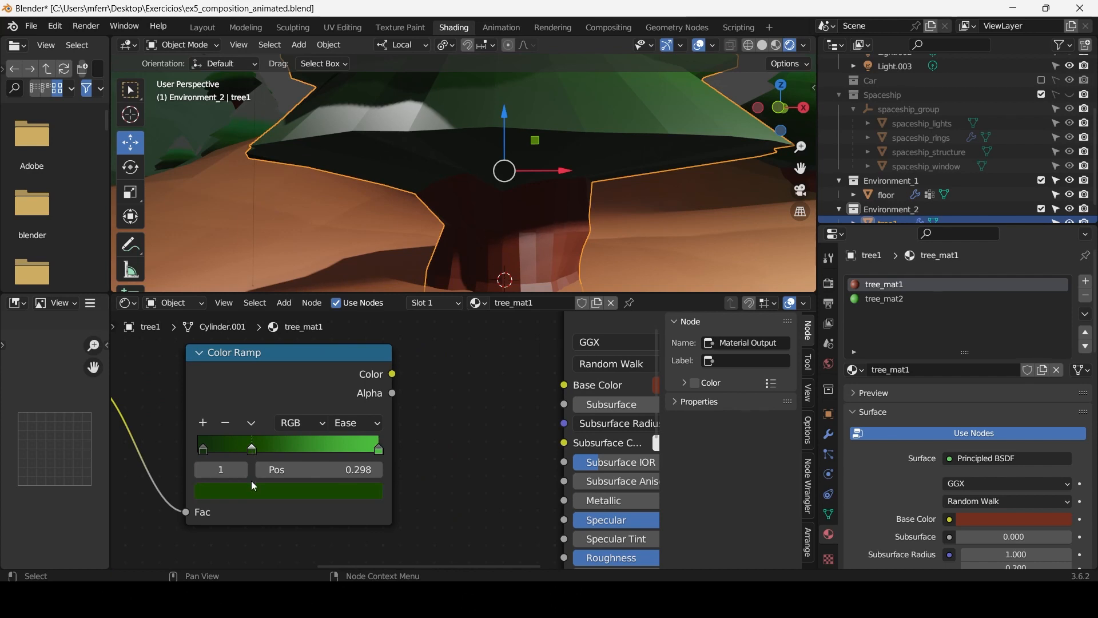
{"action": "left_click", "coordinate": [251, 491]}
{"action": "left_click", "coordinate": [337, 415]}
{"action": "left_click", "coordinate": [541, 252]}
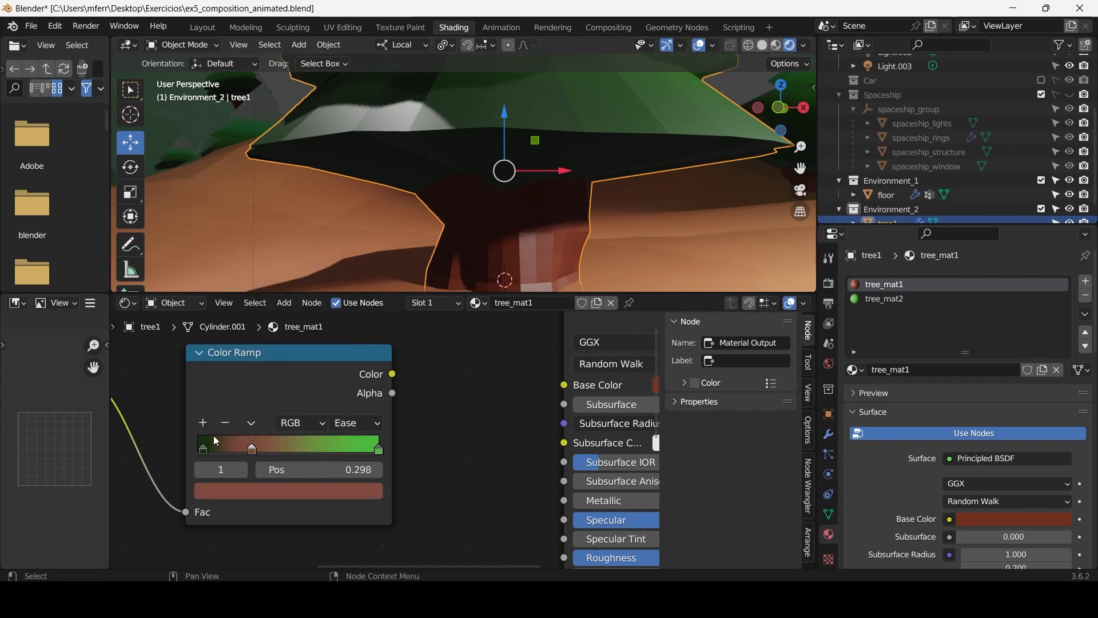
{"action": "left_click", "coordinate": [206, 451]}
{"action": "left_click", "coordinate": [243, 492]}
{"action": "left_click", "coordinate": [340, 411]}
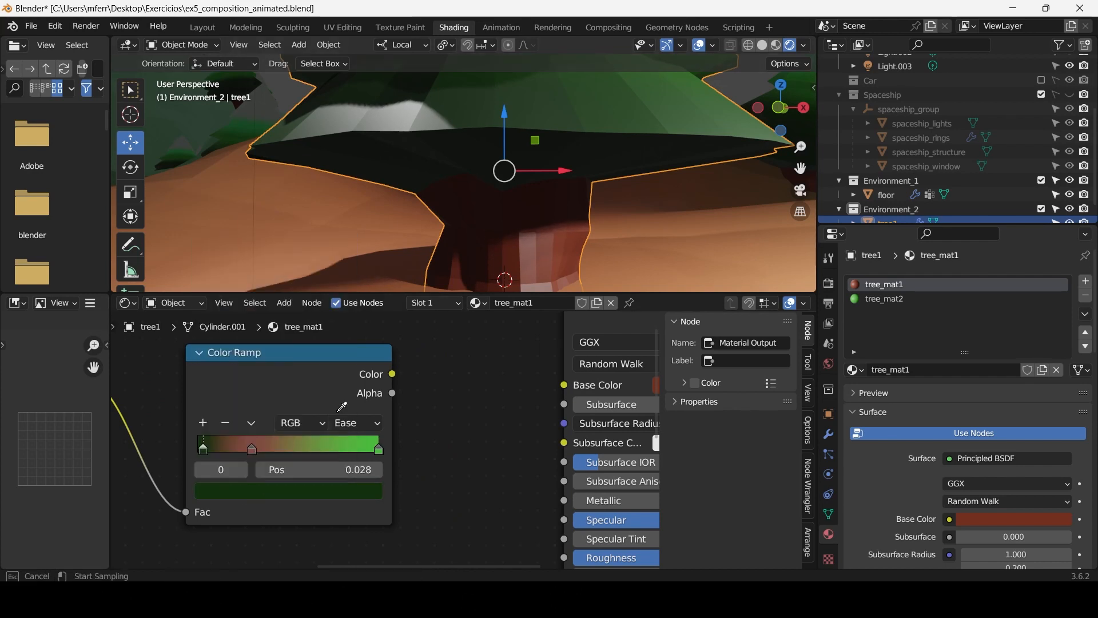
{"action": "left_click", "coordinate": [496, 223]}
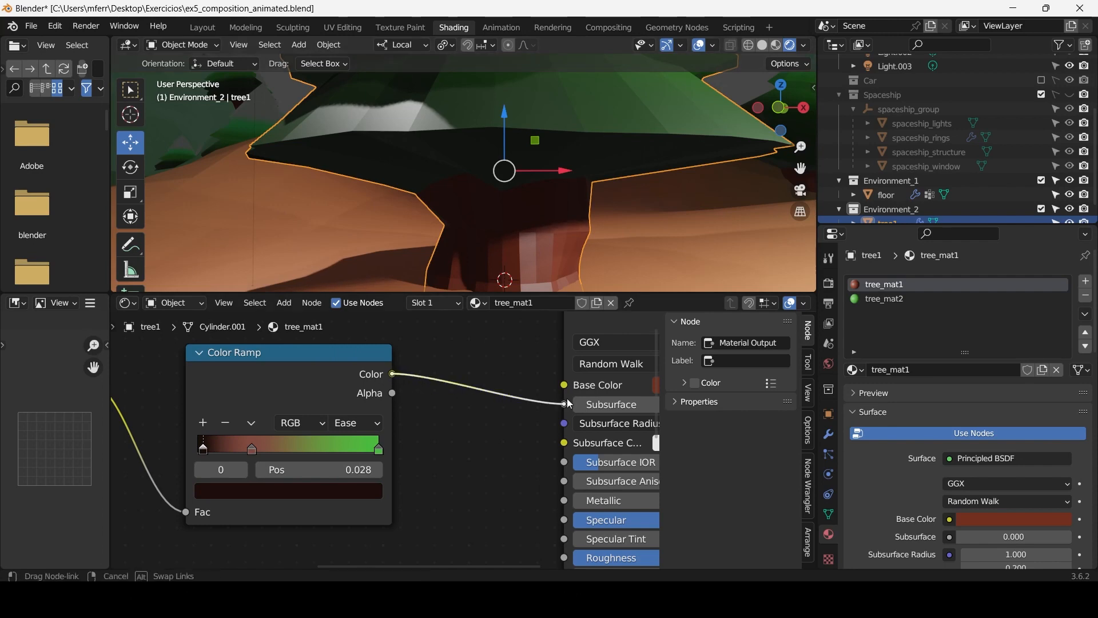
Connect the Color Ramp's Color to the Base Color of the Principled BSDF and shift the brown stop to 0.589.
{"action": "left_click_drag", "start_coordinate": [569, 404], "coordinate": [564, 385]}
{"action": "scroll", "coordinate": [583, 235], "scroll_direction": "down", "scroll_amount": 5}
{"action": "scroll", "coordinate": [584, 234], "scroll_direction": "up", "scroll_amount": 5}
{"action": "mouse_move", "coordinate": [579, 226]}
{"action": "middle_mouse_down"}
{"action": "mouse_move", "coordinate": [537, 207]}
{"action": "mouse_move", "coordinate": [586, 245]}
{"action": "mouse_move", "coordinate": [589, 231]}
{"action": "middle_mouse_up"}
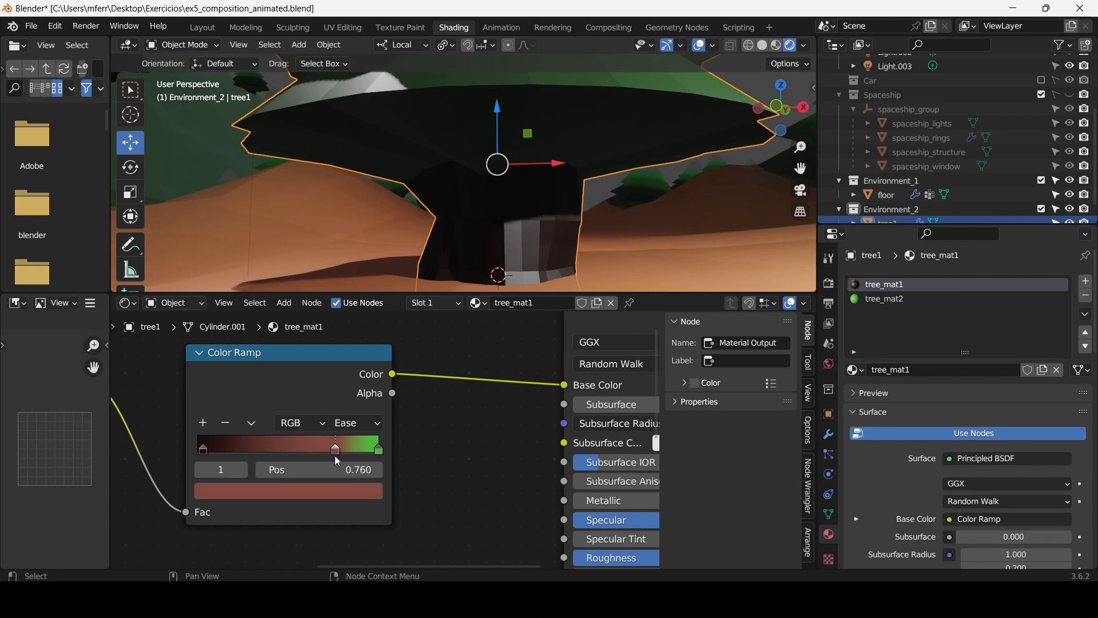
{"action": "scroll", "coordinate": [503, 204], "scroll_direction": "down", "scroll_amount": 3}
{"action": "scroll", "coordinate": [273, 400], "scroll_direction": "down", "scroll_amount": 5}
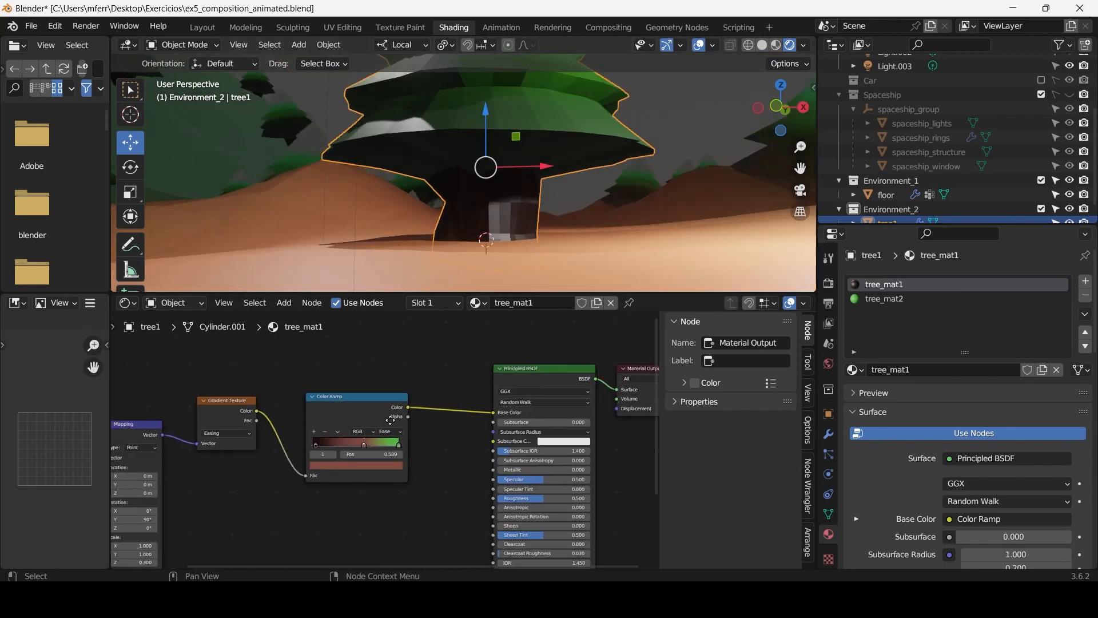
Exclude the Environment_1 collection from the view layer and show the tree in Material Preview shading, viewing the trunk from below.
{"action": "left_click", "coordinate": [1041, 180]}
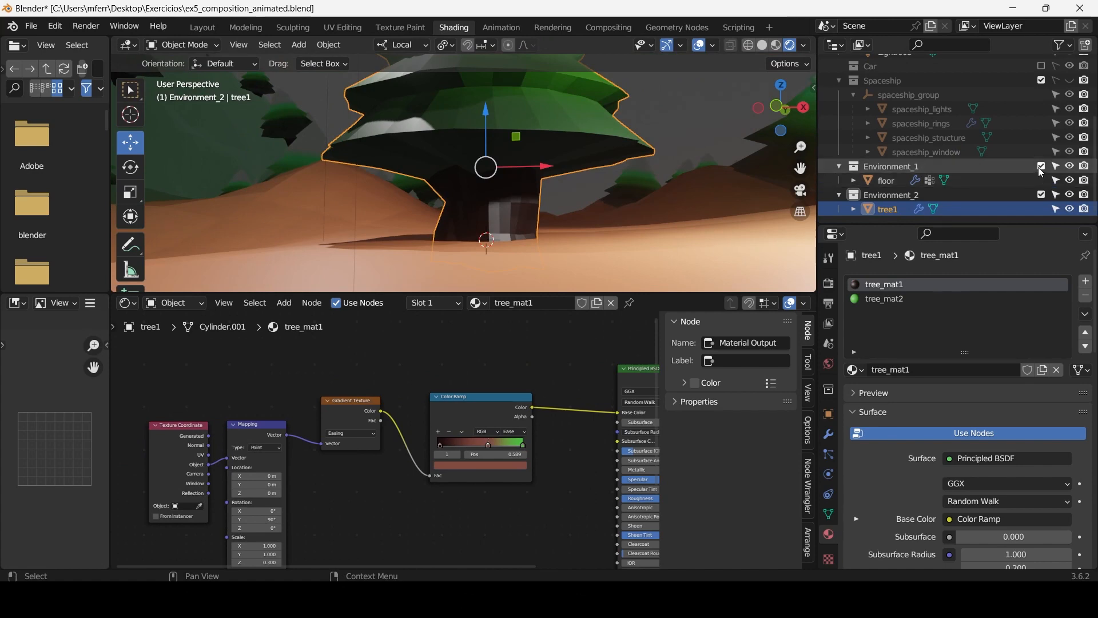
{"action": "scroll", "coordinate": [558, 192], "scroll_direction": "up", "scroll_amount": 2}
{"action": "middle_click_drag", "start_coordinate": [558, 193], "coordinate": [658, 210]}
{"action": "left_click", "coordinate": [776, 45]}
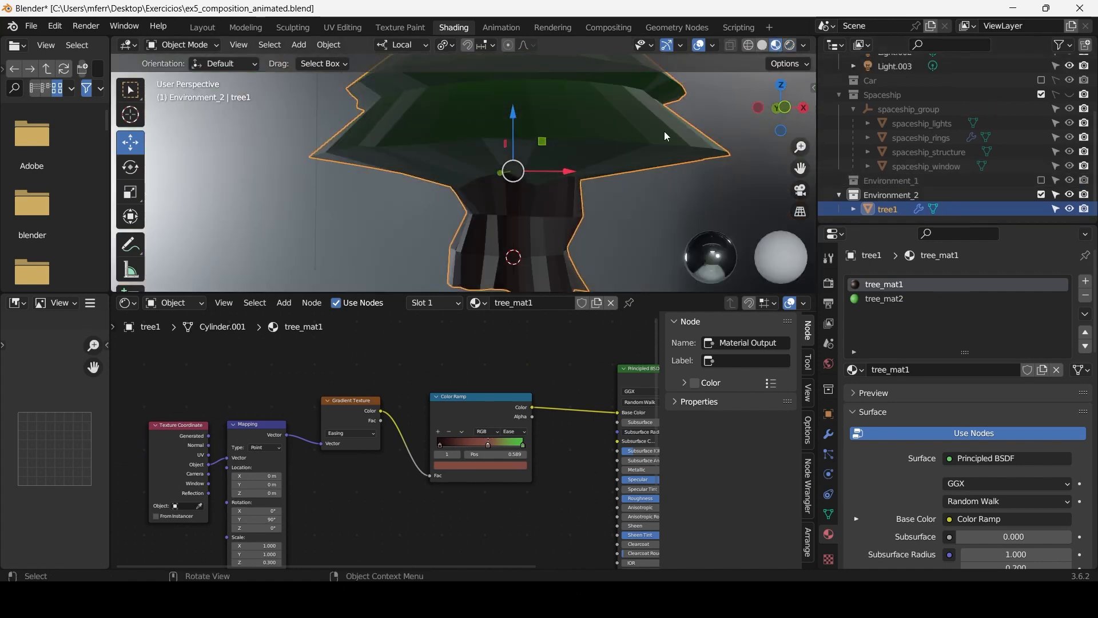
{"action": "mouse_move", "coordinate": [664, 131]}
{"action": "middle_mouse_down"}
{"action": "mouse_move", "coordinate": [701, 180]}
{"action": "mouse_move", "coordinate": [530, 163]}
{"action": "mouse_move", "coordinate": [541, 208]}
{"action": "middle_mouse_up"}
{"action": "scroll", "coordinate": [500, 431], "scroll_direction": "up", "scroll_amount": 4}
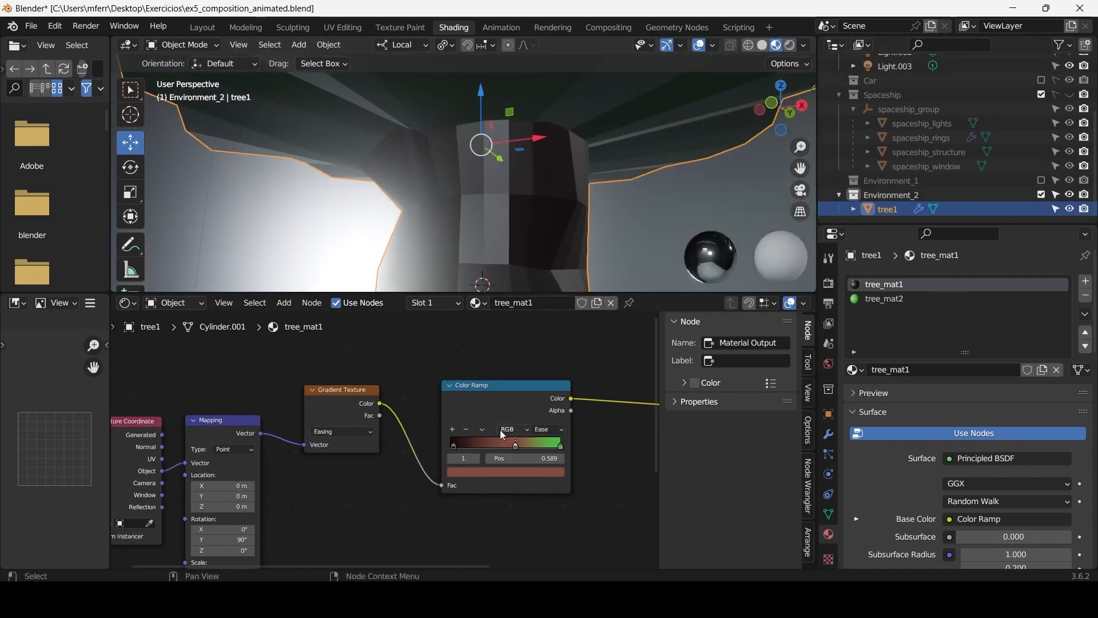
Set the Roughness of the tree_mat1 Principled BSDF to 1.000.
{"action": "middle_click_drag", "start_coordinate": [374, 464], "coordinate": [134, 419]}
{"action": "scroll", "coordinate": [479, 468], "scroll_direction": "up", "scroll_amount": 2}
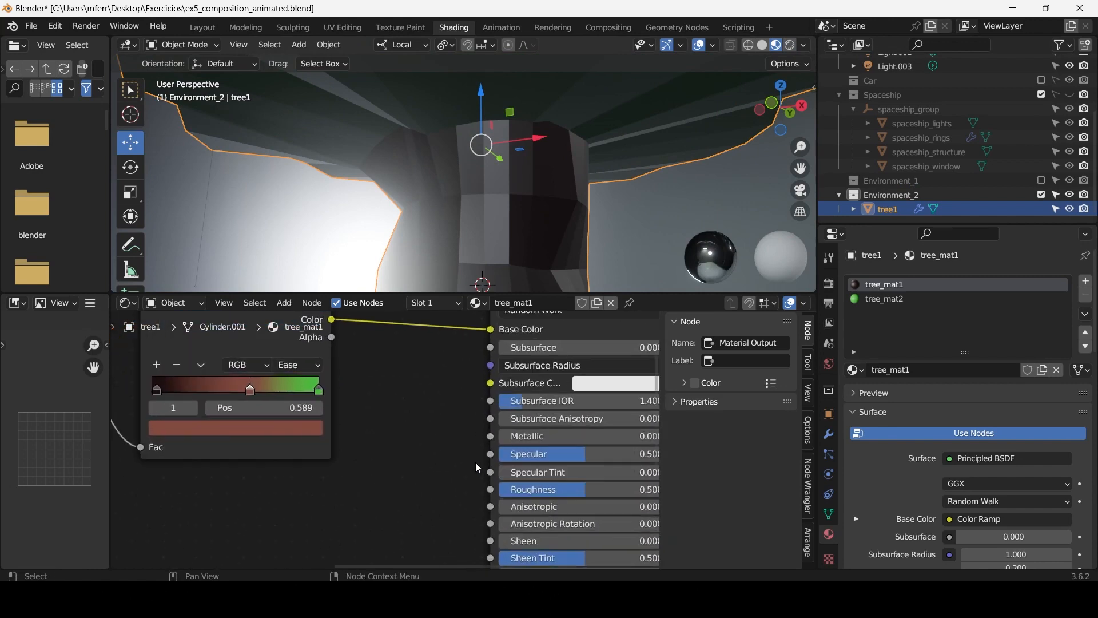
{"action": "mouse_move", "coordinate": [583, 497]}
{"action": "left_mouse_down"}
{"action": "mouse_move", "coordinate": [504, 497]}
{"action": "mouse_move", "coordinate": [658, 497]}
{"action": "mouse_move", "coordinate": [633, 490]}
{"action": "left_mouse_up"}
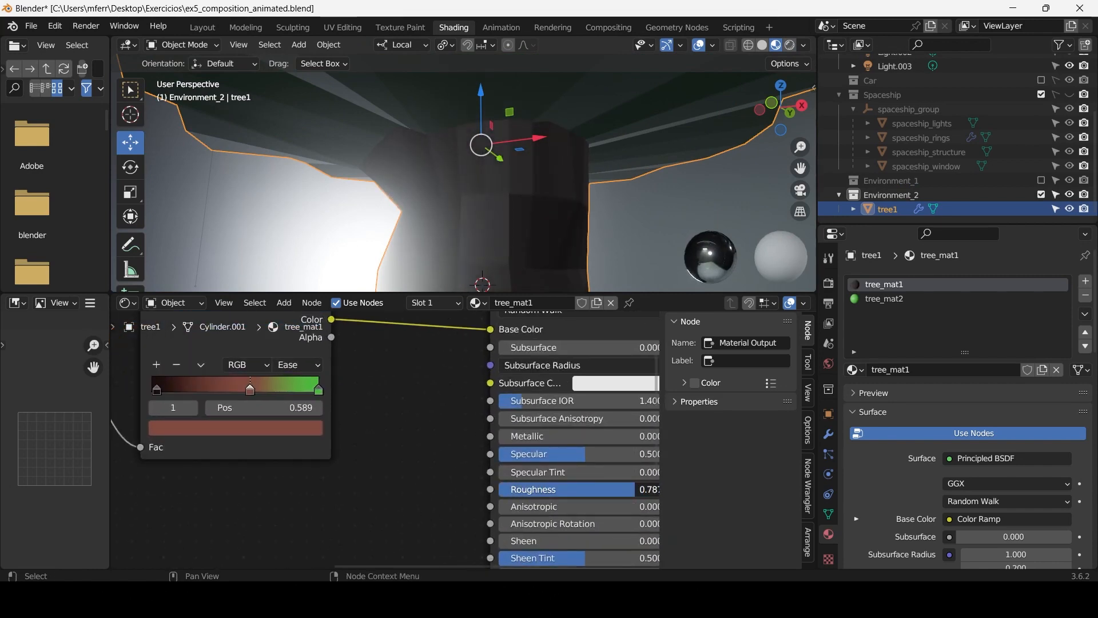
{"action": "scroll", "coordinate": [554, 223], "scroll_direction": "down", "scroll_amount": 3}
{"action": "middle_click_drag", "start_coordinate": [558, 224], "coordinate": [606, 135]}
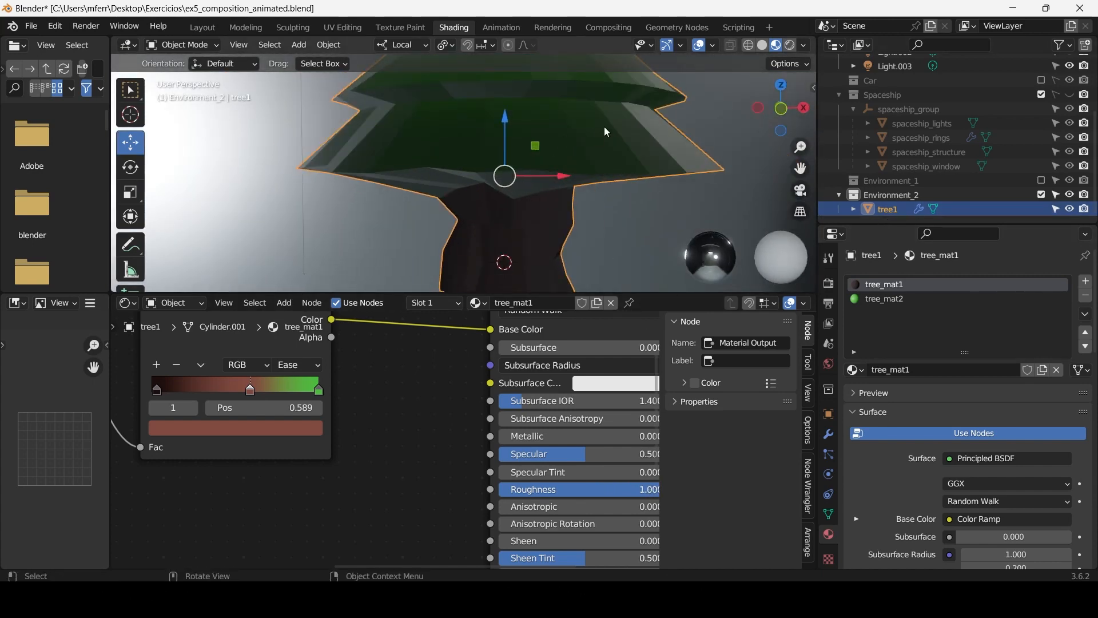
Set the Roughness of the tree_mat2 Principled BSDF to 0.776.
{"action": "left_click", "coordinate": [875, 299]}
{"action": "scroll", "coordinate": [486, 432], "scroll_direction": "up", "scroll_amount": 3}
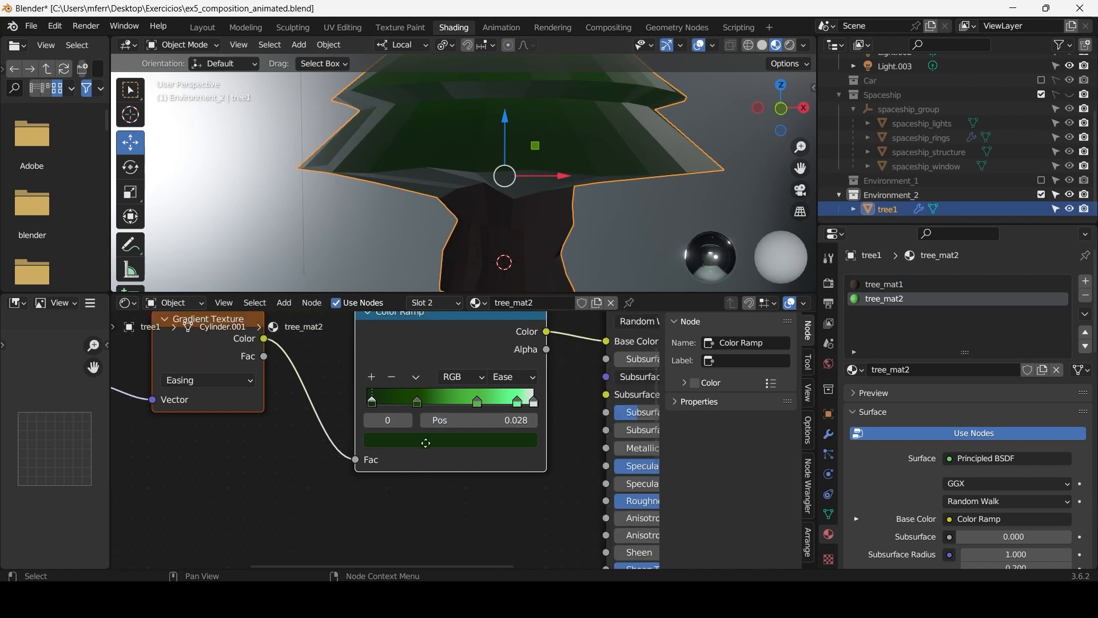
{"action": "left_click_drag", "start_coordinate": [445, 556], "coordinate": [506, 556]}
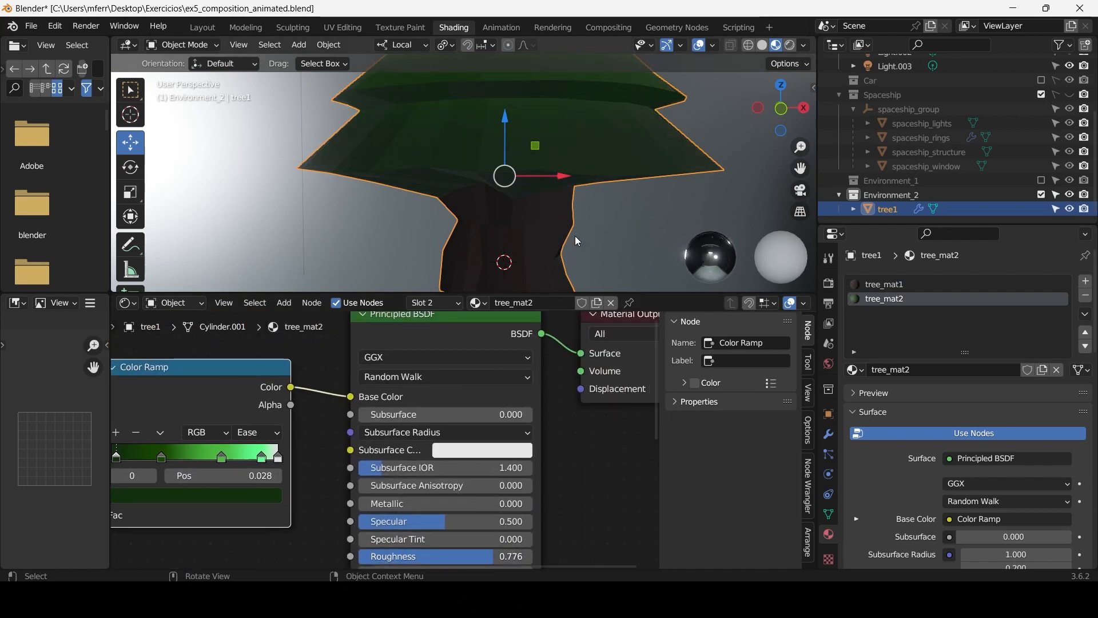
In tree_mat1, connect the Gradient Texture directly to Base Color and delete the copied Color Ramp.
{"action": "left_click", "coordinate": [907, 285]}
{"action": "middle_click_drag", "start_coordinate": [346, 431], "coordinate": [628, 447]}
{"action": "middle_click_drag", "start_coordinate": [350, 452], "coordinate": [520, 445]}
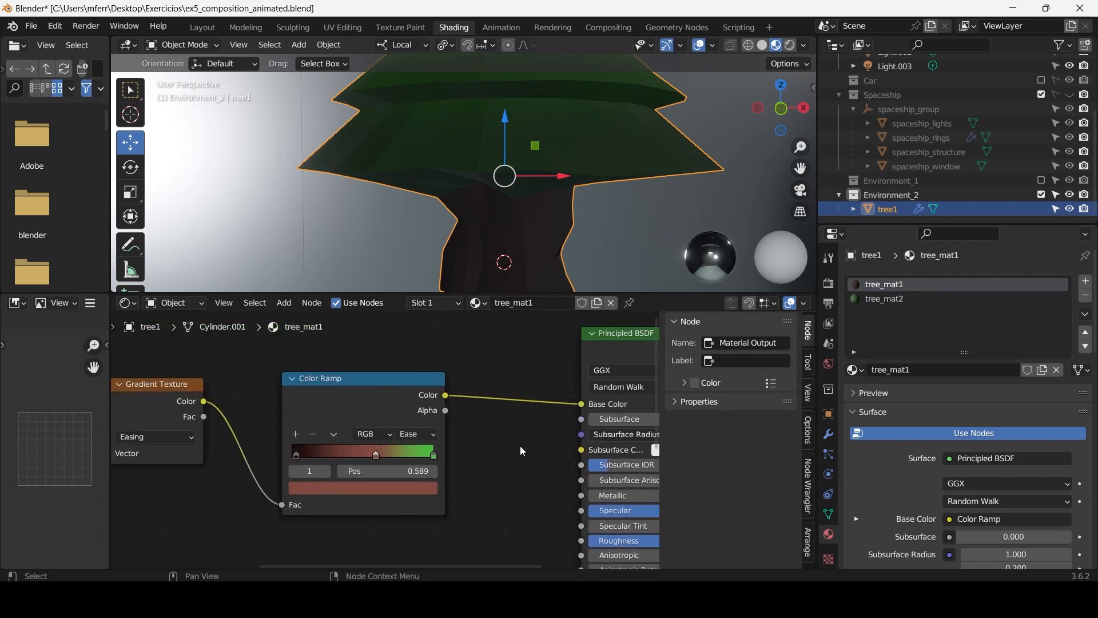
{"action": "scroll", "coordinate": [402, 447], "scroll_direction": "up", "scroll_amount": 2}
{"action": "left_click_drag", "start_coordinate": [265, 518], "coordinate": [432, 468]}
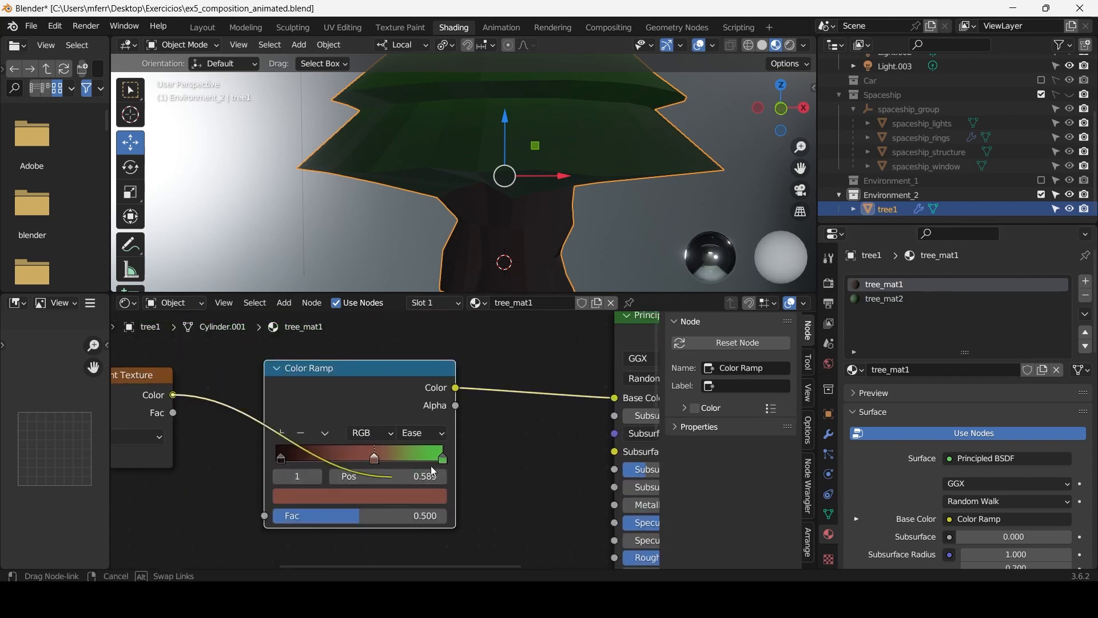
{"action": "left_click_drag", "start_coordinate": [610, 398], "coordinate": [610, 398]}
{"action": "key", "text": "x"}
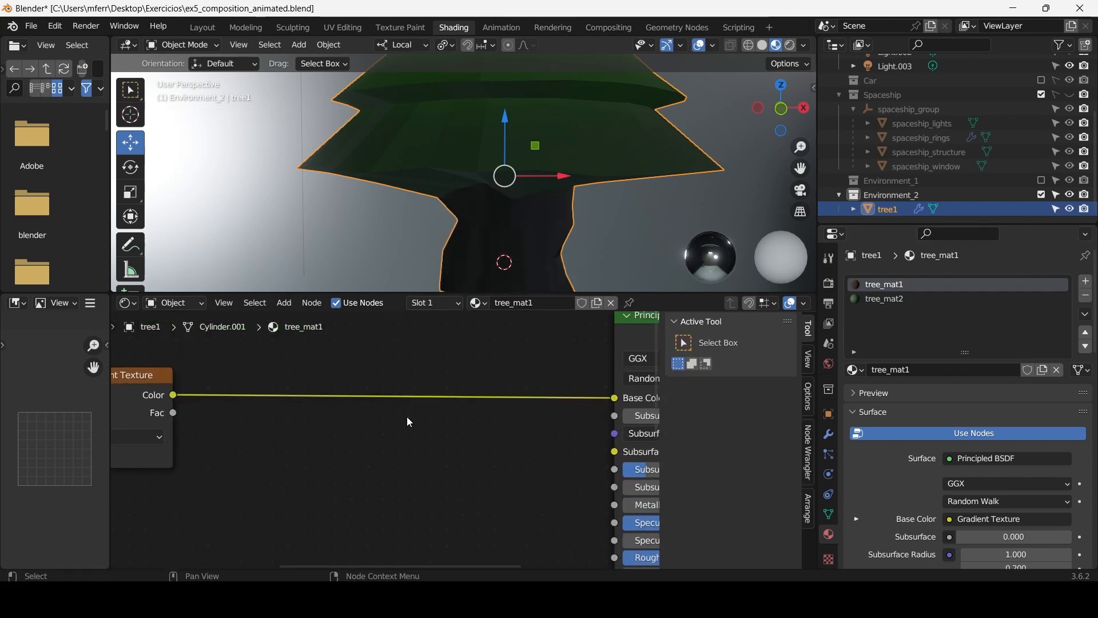
Insert a new default Color Ramp node between the Gradient Texture and the Principled BSDF.
{"action": "key", "text": "shift+a"}
{"action": "type", "text": "color ramp"}
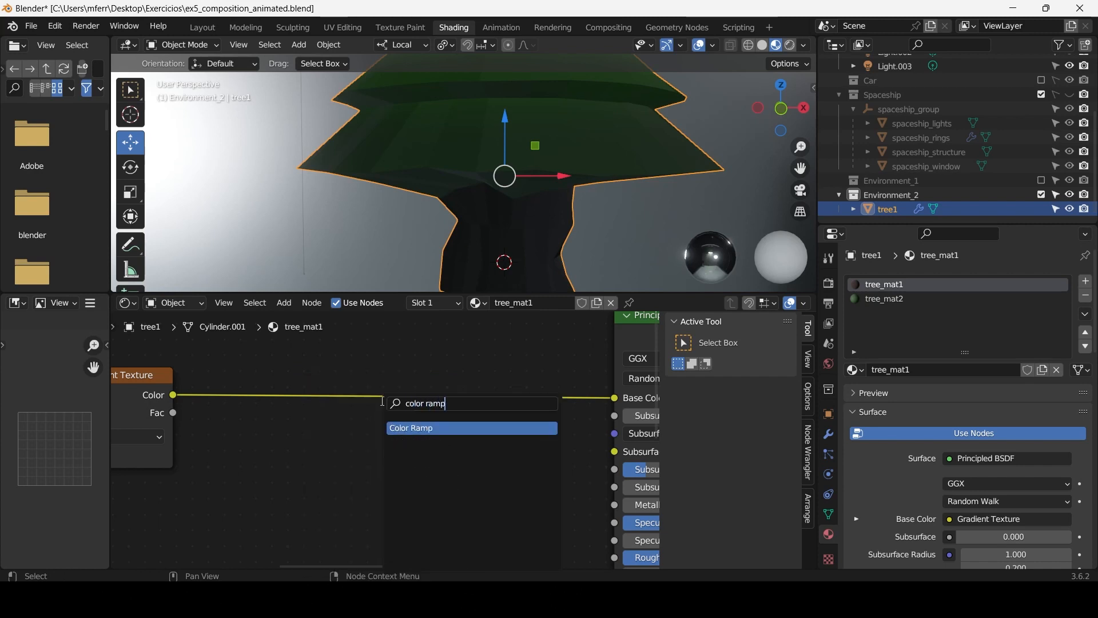
{"action": "key", "text": "Return"}
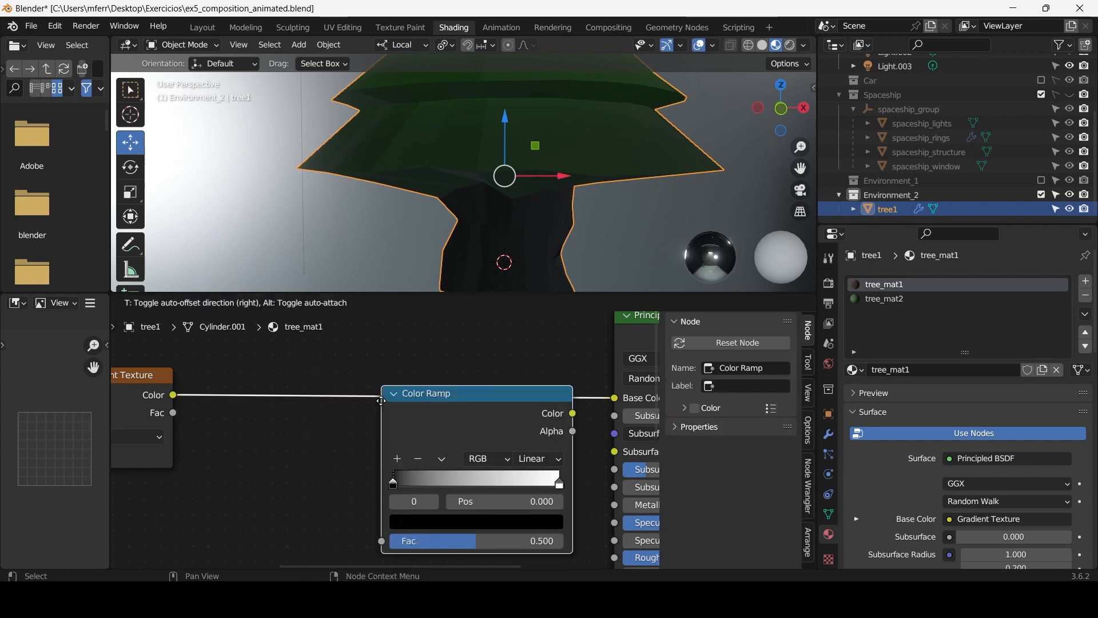
{"action": "left_click", "coordinate": [338, 377]}
Examine the trunk's shape in Solid shading and its material in Material Preview from several angles.
{"action": "scroll", "coordinate": [513, 219], "scroll_direction": "down", "scroll_amount": 2}
{"action": "scroll", "coordinate": [513, 219], "scroll_direction": "up", "scroll_amount": 4}
{"action": "middle_click_drag", "start_coordinate": [512, 219], "coordinate": [672, 127]}
{"action": "left_click", "coordinate": [763, 45]}
{"action": "mouse_move", "coordinate": [762, 49]}
{"action": "middle_mouse_down"}
{"action": "mouse_move", "coordinate": [702, 86]}
{"action": "mouse_move", "coordinate": [533, 251]}
{"action": "middle_mouse_up"}
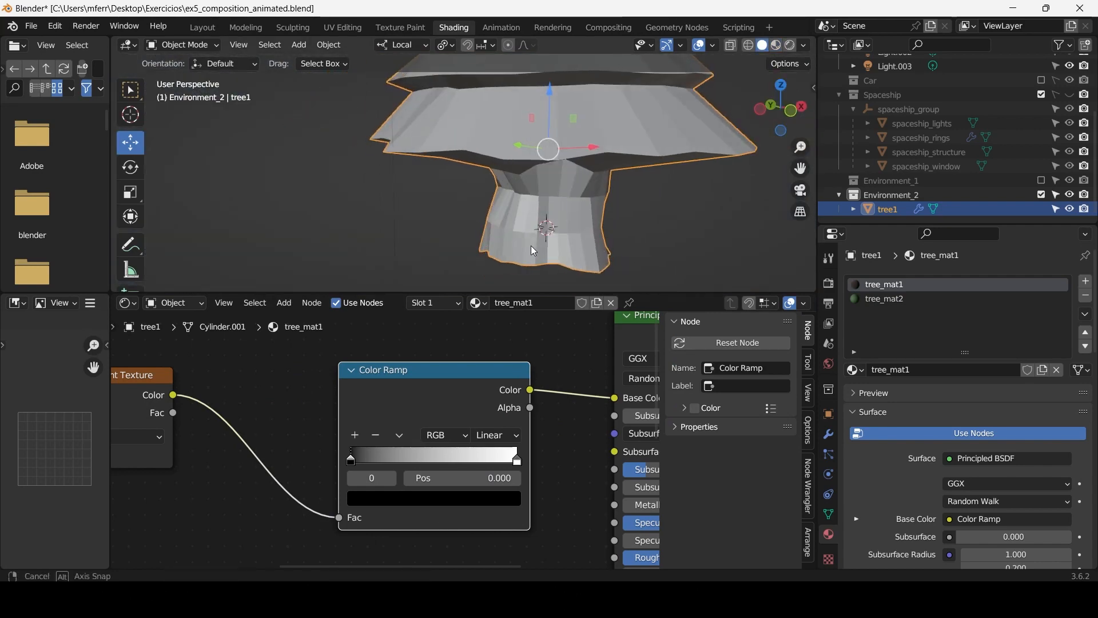
{"action": "left_click", "coordinate": [775, 46]}
{"action": "middle_click_drag", "start_coordinate": [698, 107], "coordinate": [682, 96]}
{"action": "scroll", "coordinate": [681, 96], "scroll_direction": "down", "scroll_amount": 1}
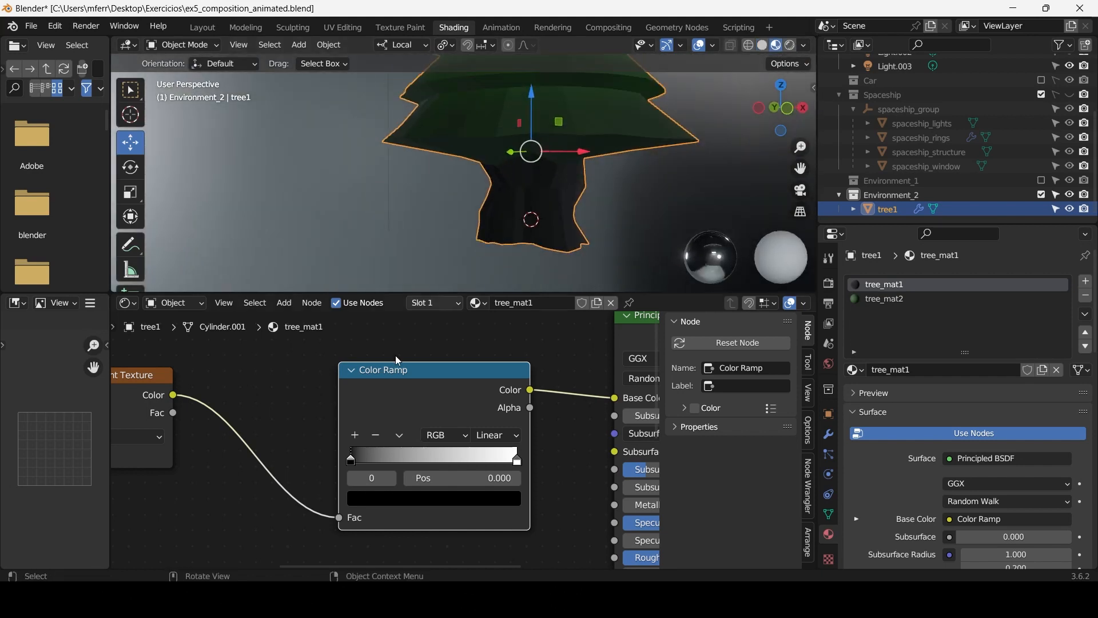
Add a Noise Texture node below the Gradient Texture without connecting it.
{"action": "middle_click_drag", "start_coordinate": [337, 461], "coordinate": [581, 454]}
{"action": "scroll", "coordinate": [392, 519], "scroll_direction": "down", "scroll_amount": 1}
{"action": "left_click", "coordinate": [391, 519]}
{"action": "key", "text": "shift+a"}
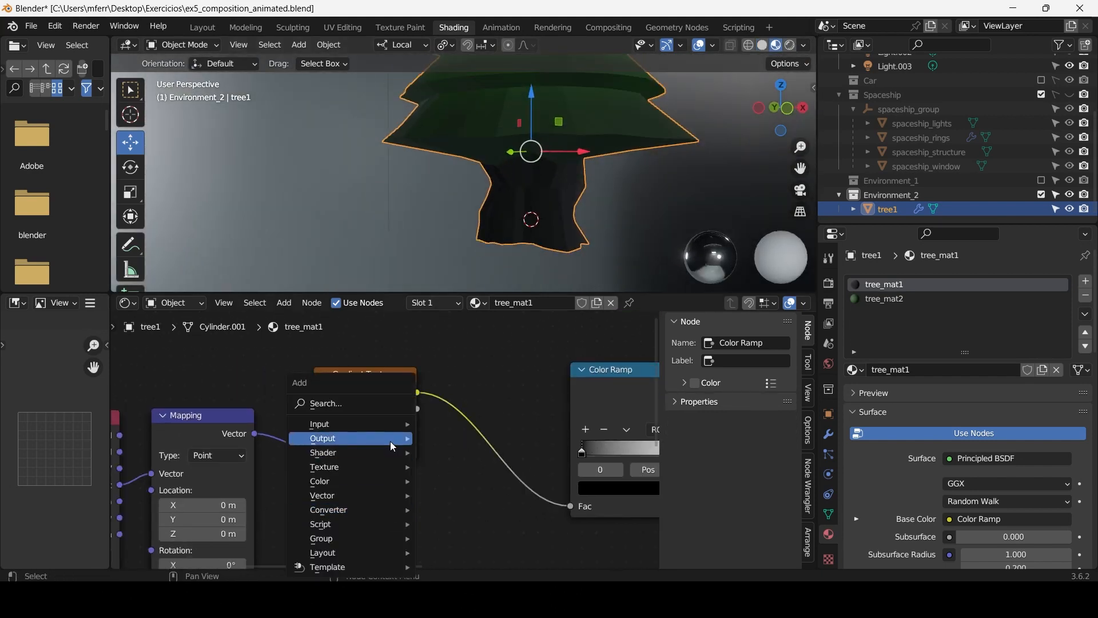
{"action": "left_click", "coordinate": [366, 405]}
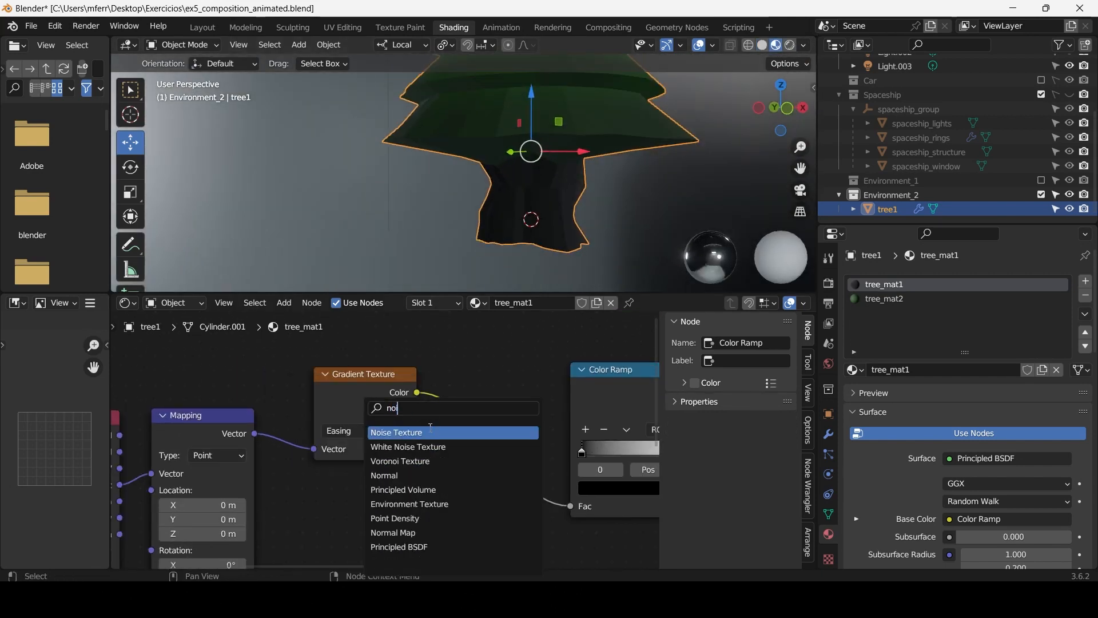
{"action": "type", "text": "noi"}
{"action": "left_click", "coordinate": [430, 434]}
{"action": "left_click", "coordinate": [377, 525]}
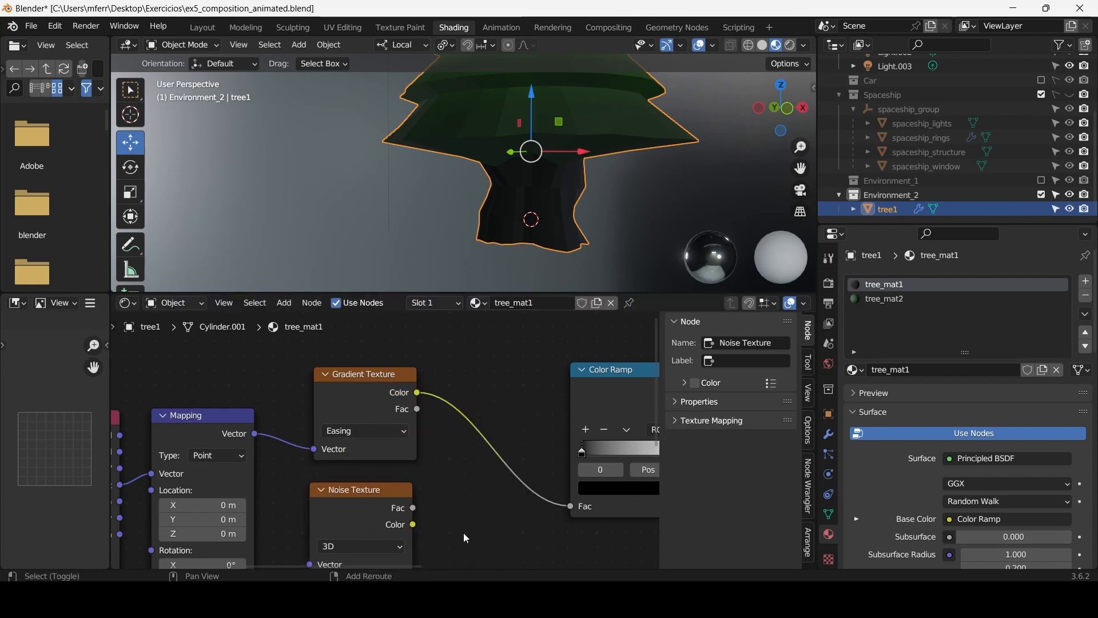
Insert a Musgrave Texture node between the Gradient Texture and the Color Ramp.
{"action": "key", "text": "shift+a"}
{"action": "left_click", "coordinate": [432, 403]}
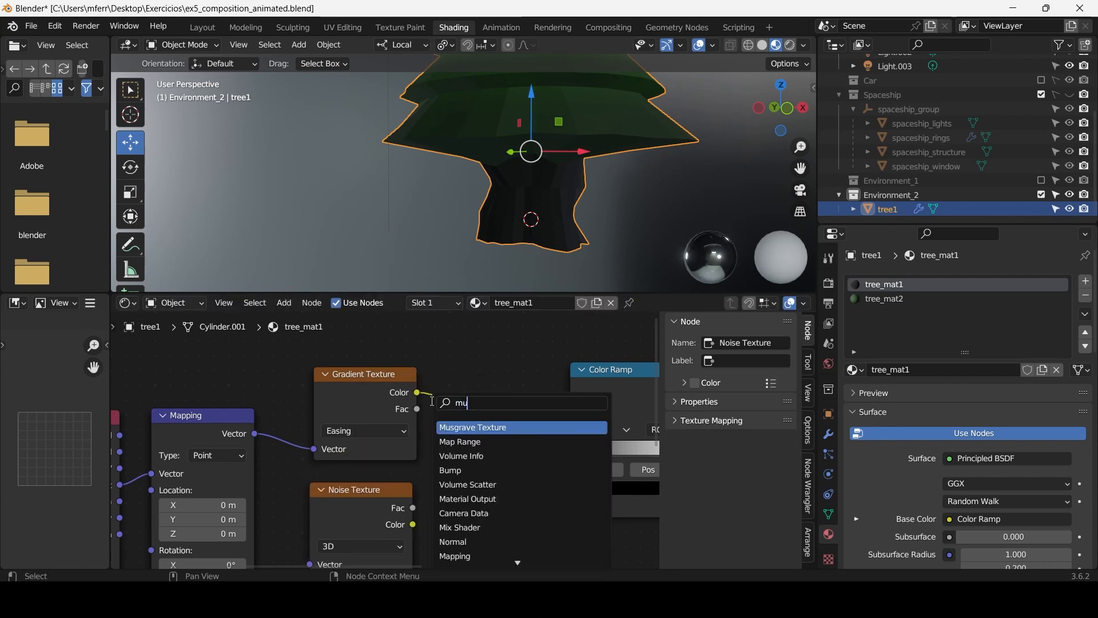
{"action": "type", "text": "musgr"}
{"action": "left_click", "coordinate": [458, 427]}
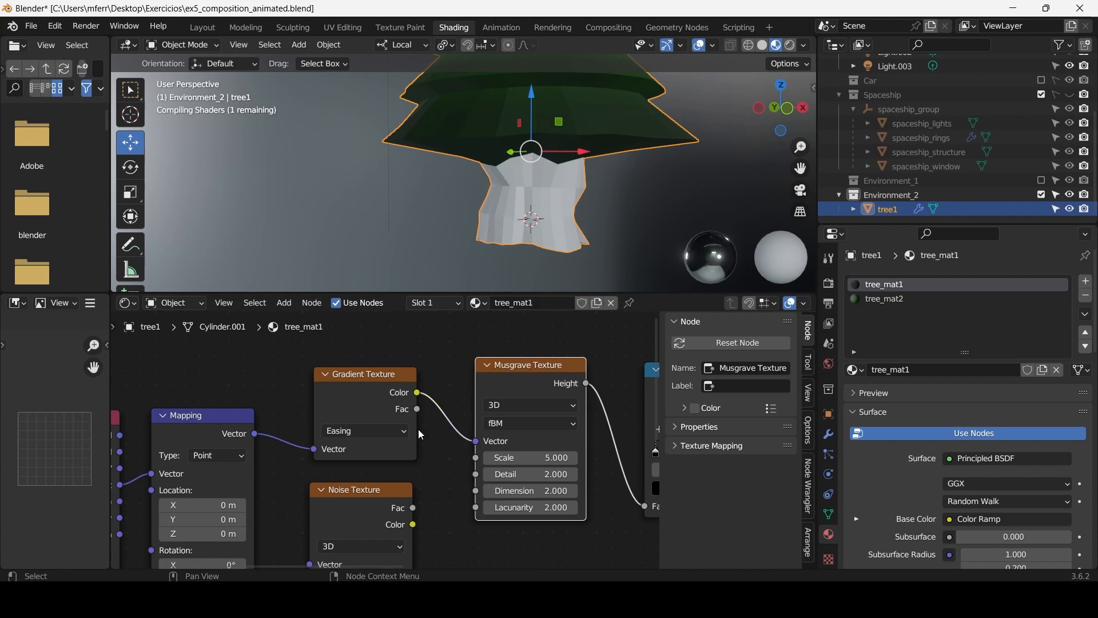
{"action": "left_click", "coordinate": [426, 374]}
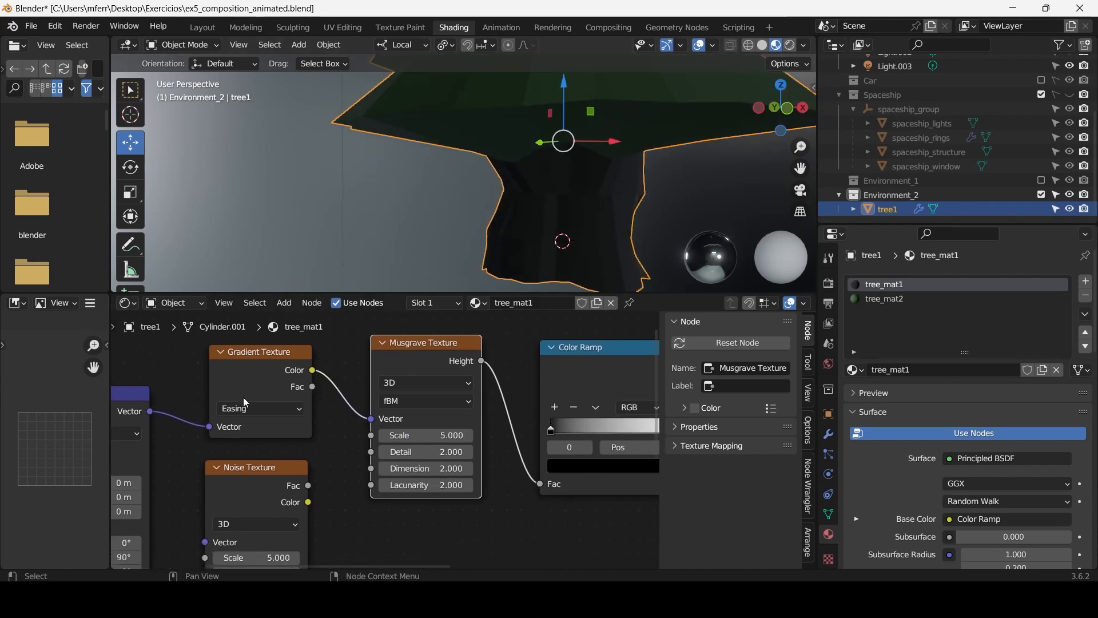
Connect the Mapping vector directly to the Musgrave Texture, bypassing the Gradient Texture, and move the Gradient Texture node out of the way.
{"action": "left_click_drag", "start_coordinate": [207, 430], "coordinate": [370, 418]}
{"action": "left_click_drag", "start_coordinate": [255, 376], "coordinate": [250, 343]}
{"action": "middle_click_drag", "start_coordinate": [515, 372], "coordinate": [365, 387]}
{"action": "middle_click_drag", "start_coordinate": [584, 196], "coordinate": [449, 167]}
{"action": "scroll", "coordinate": [547, 188], "scroll_direction": "up", "scroll_amount": 4}
Set the Musgrave Texture to Scale 10.800, Detail 15.000 and Dimension 1.400 for a streaky bark pattern.
{"action": "left_click_drag", "start_coordinate": [410, 442], "coordinate": [384, 459]}
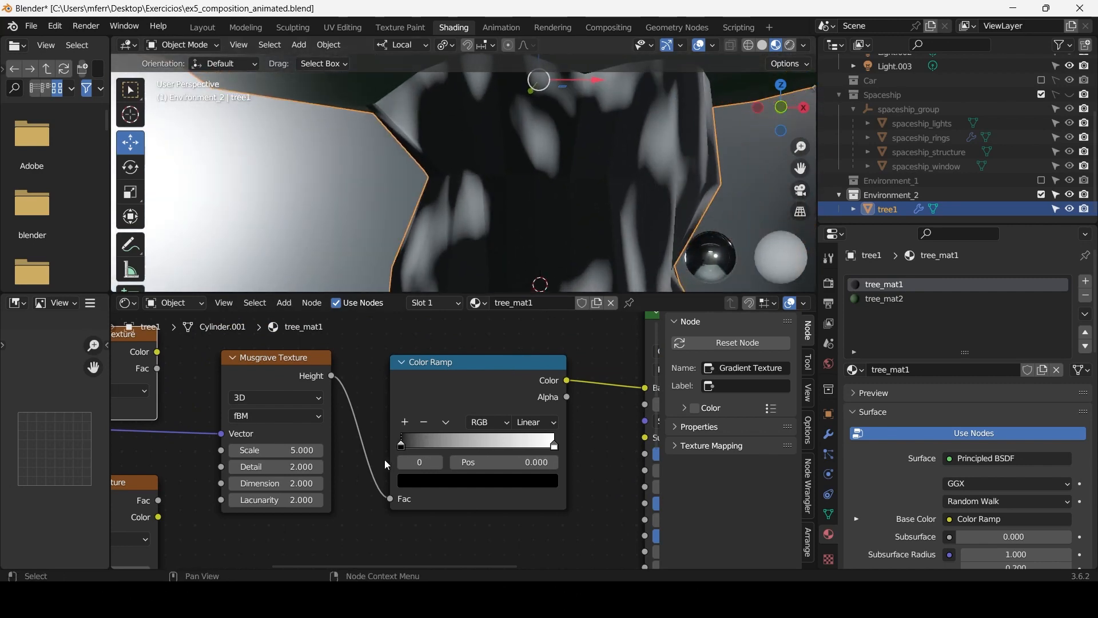
{"action": "left_click_drag", "start_coordinate": [285, 452], "coordinate": [260, 485]}
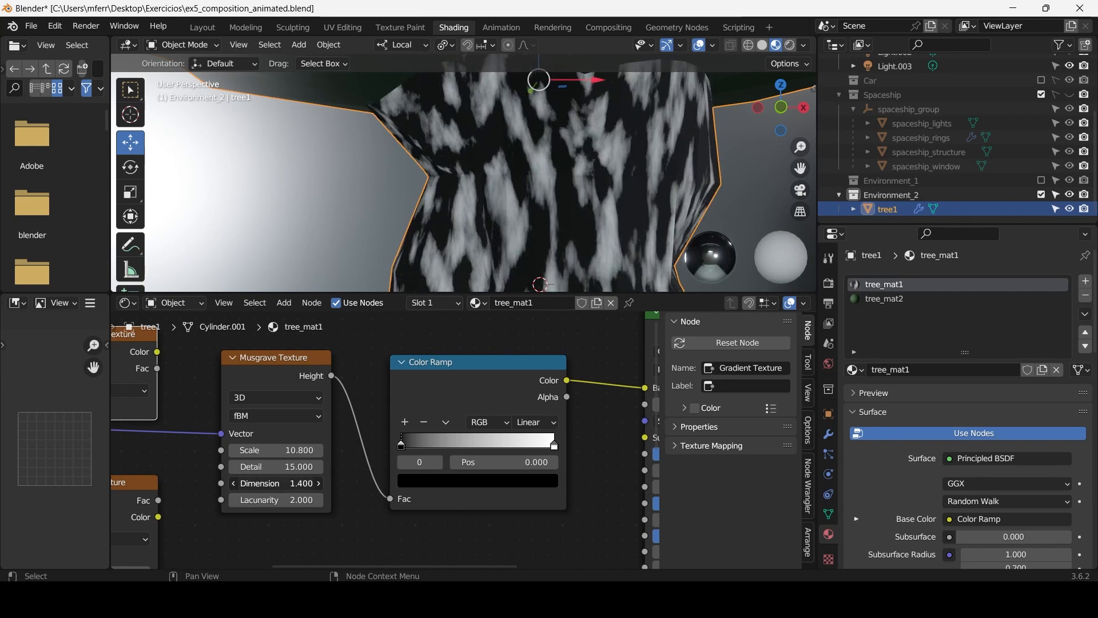
{"action": "scroll", "coordinate": [548, 466], "scroll_direction": "down", "scroll_amount": 4}
{"action": "middle_click_drag", "start_coordinate": [514, 456], "coordinate": [468, 458]}
{"action": "scroll", "coordinate": [491, 446], "scroll_direction": "up", "scroll_amount": 5}
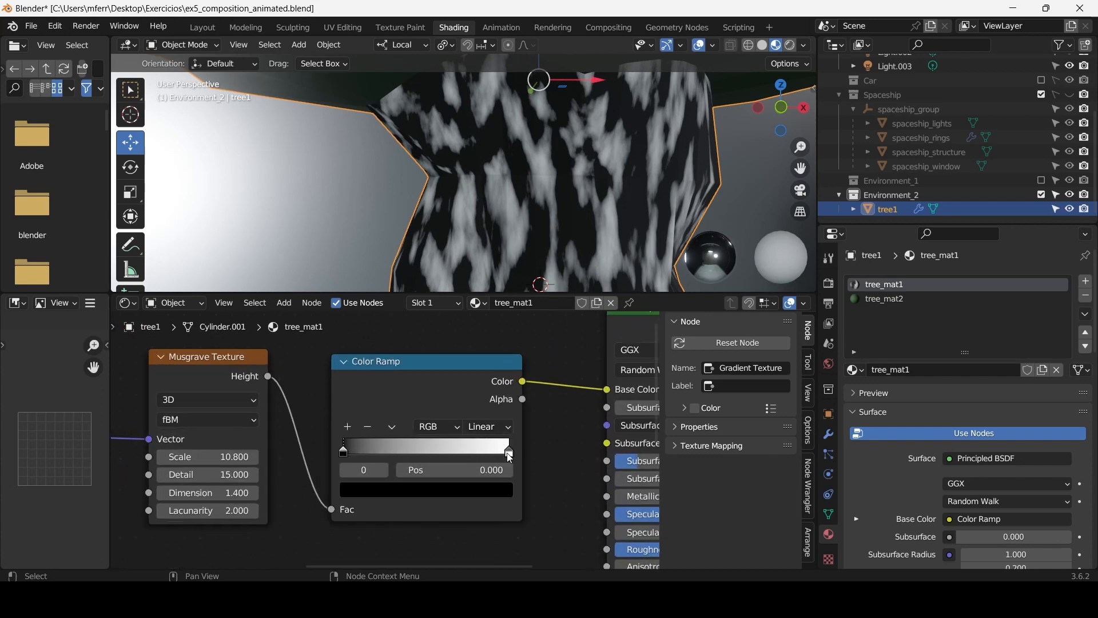
Recolor the Color Ramp's end stop at position 1.000 from white to a light orange.
{"action": "left_click", "coordinate": [487, 491]}
{"action": "left_click_drag", "start_coordinate": [408, 331], "coordinate": [389, 349]}
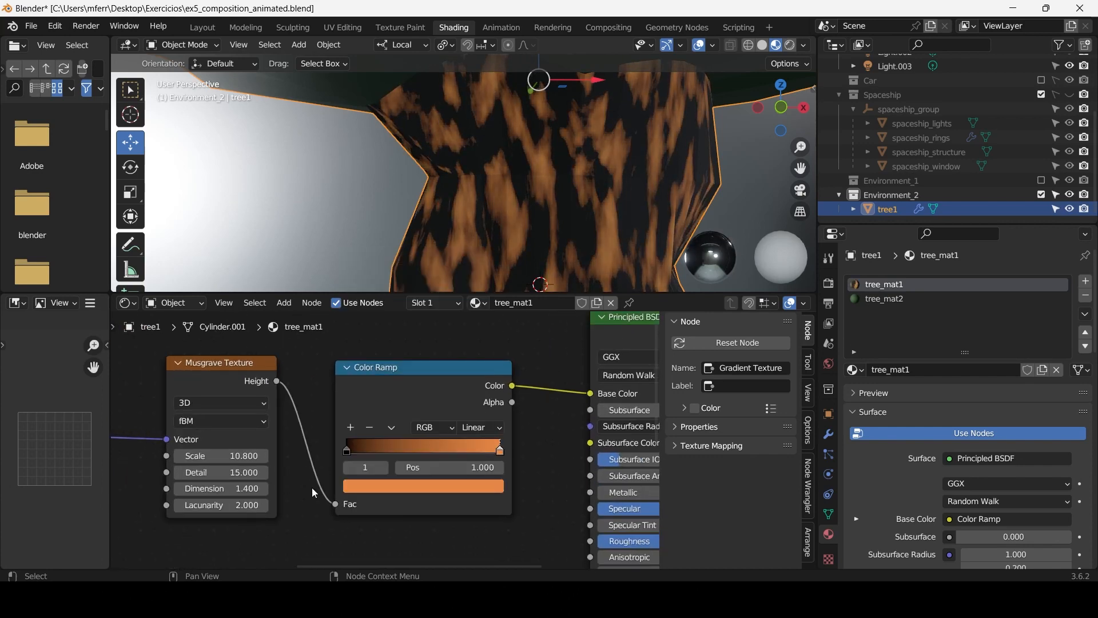
Insert the Noise Texture node into the link between the Mapping node and the Musgrave Texture's vector input.
{"action": "middle_click_drag", "start_coordinate": [311, 487], "coordinate": [599, 480]}
{"action": "scroll", "coordinate": [442, 463], "scroll_direction": "down", "scroll_amount": 2}
{"action": "left_click_drag", "start_coordinate": [344, 486], "coordinate": [336, 456]}
{"action": "middle_click_drag", "start_coordinate": [501, 203], "coordinate": [461, 208]}
{"action": "scroll", "coordinate": [496, 201], "scroll_direction": "up", "scroll_amount": 2}
{"action": "scroll", "coordinate": [496, 202], "scroll_direction": "down", "scroll_amount": 4}
{"action": "scroll", "coordinate": [461, 208], "scroll_direction": "up", "scroll_amount": 2}
{"action": "scroll", "coordinate": [381, 442], "scroll_direction": "up", "scroll_amount": 2}
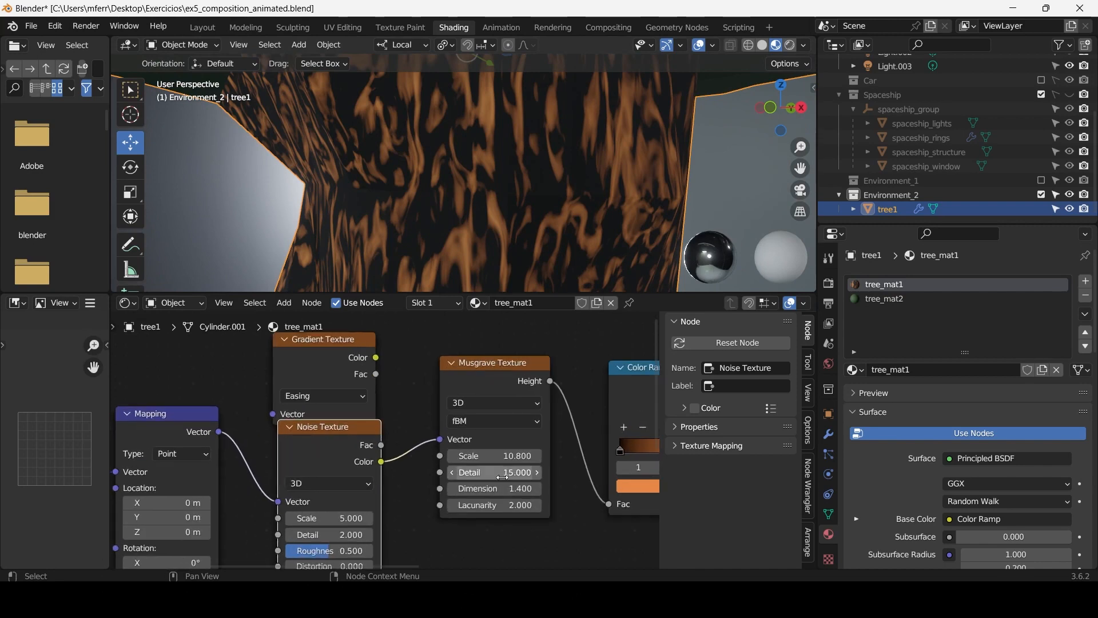
Set the Musgrave Texture's Scale to 6.000.
{"action": "left_click_drag", "start_coordinate": [494, 456], "coordinate": [467, 456]}
{"action": "scroll", "coordinate": [542, 206], "scroll_direction": "down", "scroll_amount": 5}
{"action": "middle_click_drag", "start_coordinate": [543, 206], "coordinate": [578, 201]}
{"action": "scroll", "coordinate": [578, 200], "scroll_direction": "up", "scroll_amount": 1}
{"action": "middle_click_drag", "start_coordinate": [550, 431], "coordinate": [343, 424]}
{"action": "scroll", "coordinate": [492, 412], "scroll_direction": "up", "scroll_amount": 1}
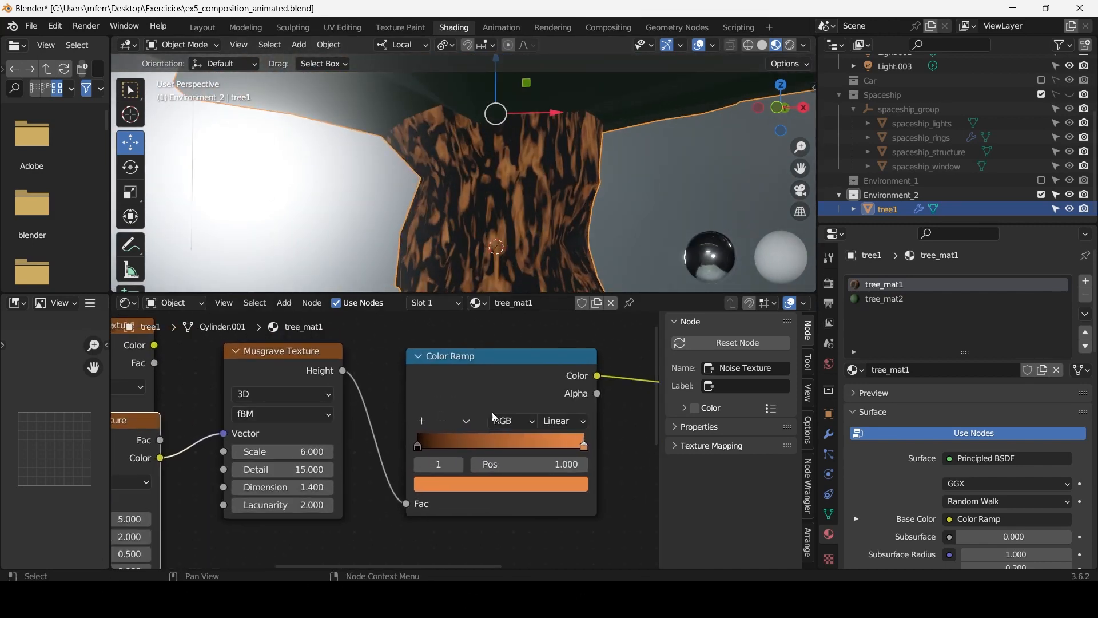
Recolor the Color Ramp's start stop brown by sampling the orange at the ramp's other end and darkening it to a value of 0.193.
{"action": "left_click", "coordinate": [421, 445]}
{"action": "left_click", "coordinate": [444, 484]}
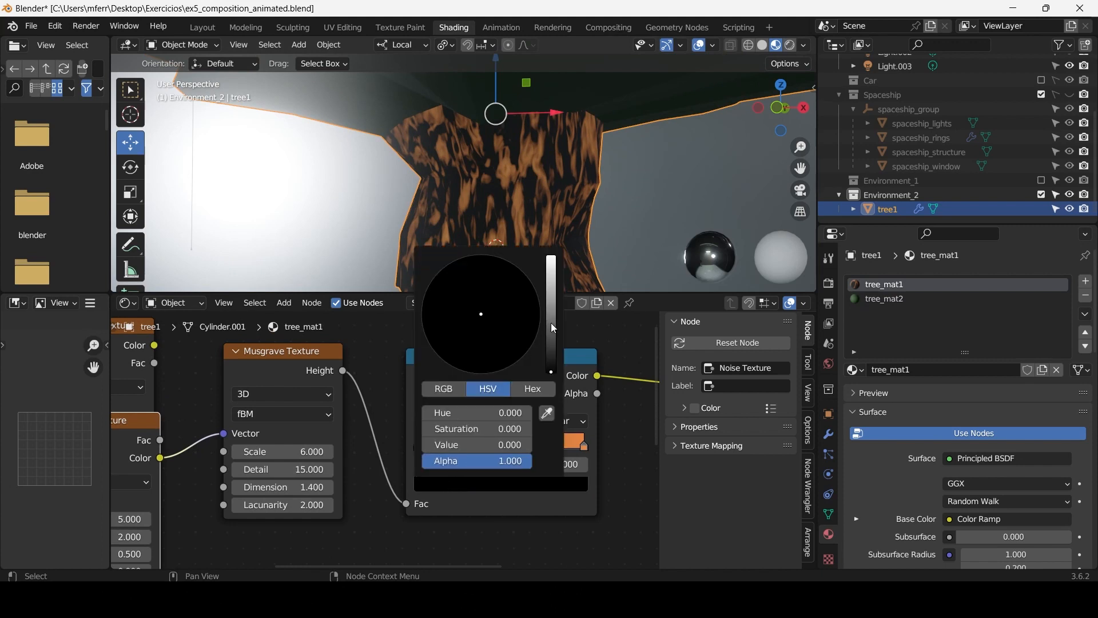
{"action": "left_click_drag", "start_coordinate": [551, 322], "coordinate": [551, 332]}
{"action": "left_click_drag", "start_coordinate": [481, 314], "coordinate": [454, 362]}
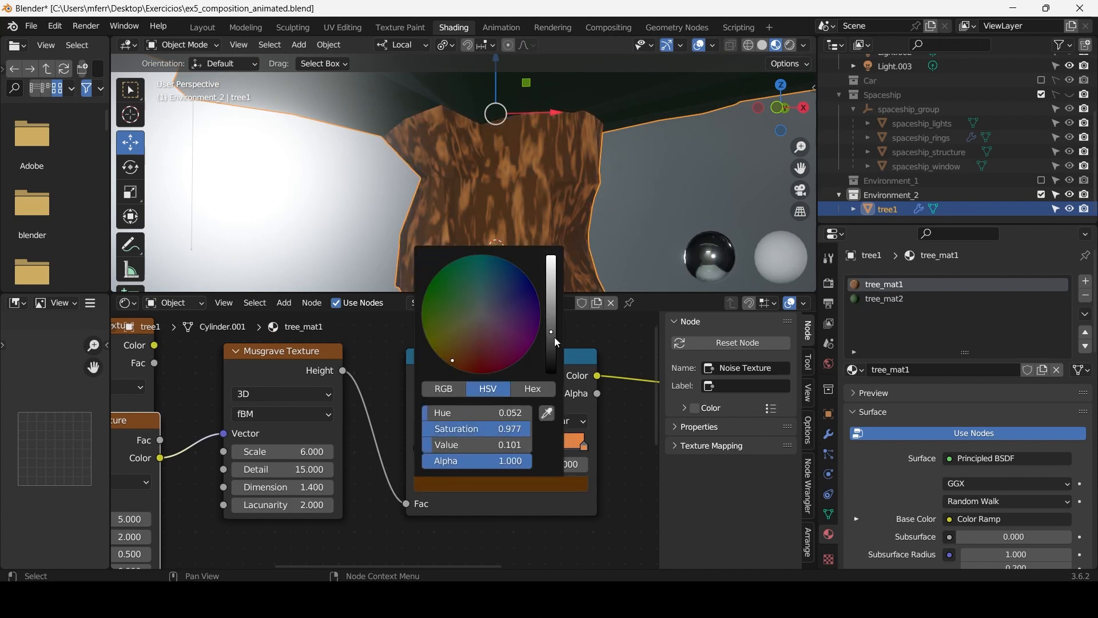
{"action": "left_click_drag", "start_coordinate": [555, 338], "coordinate": [551, 345]}
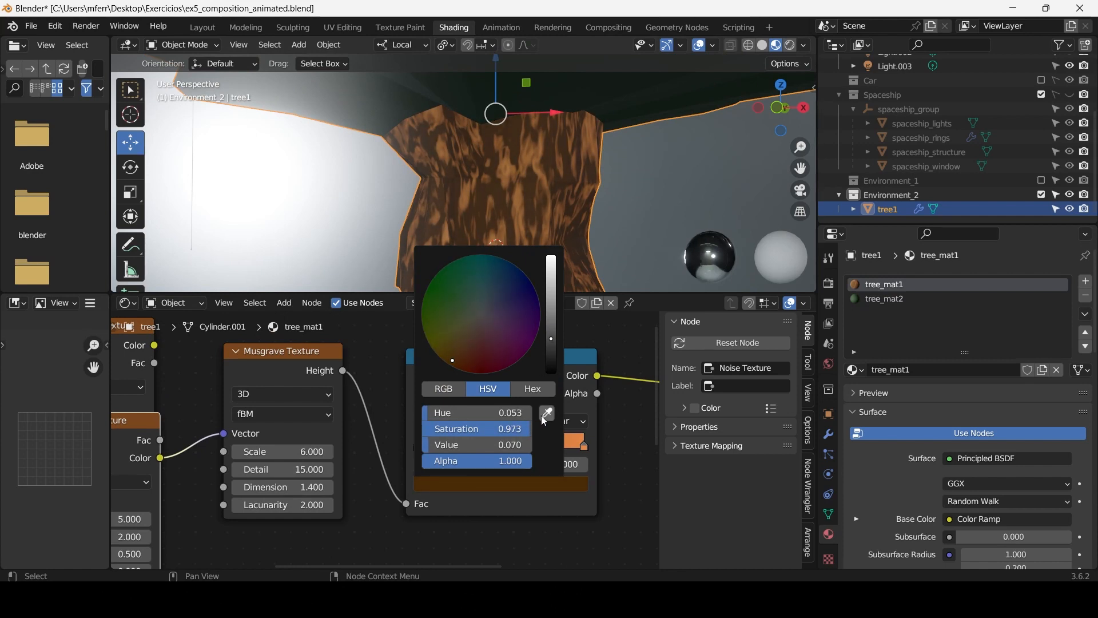
{"action": "left_click", "coordinate": [543, 415]}
{"action": "left_click", "coordinate": [572, 440]}
{"action": "left_click", "coordinate": [498, 489]}
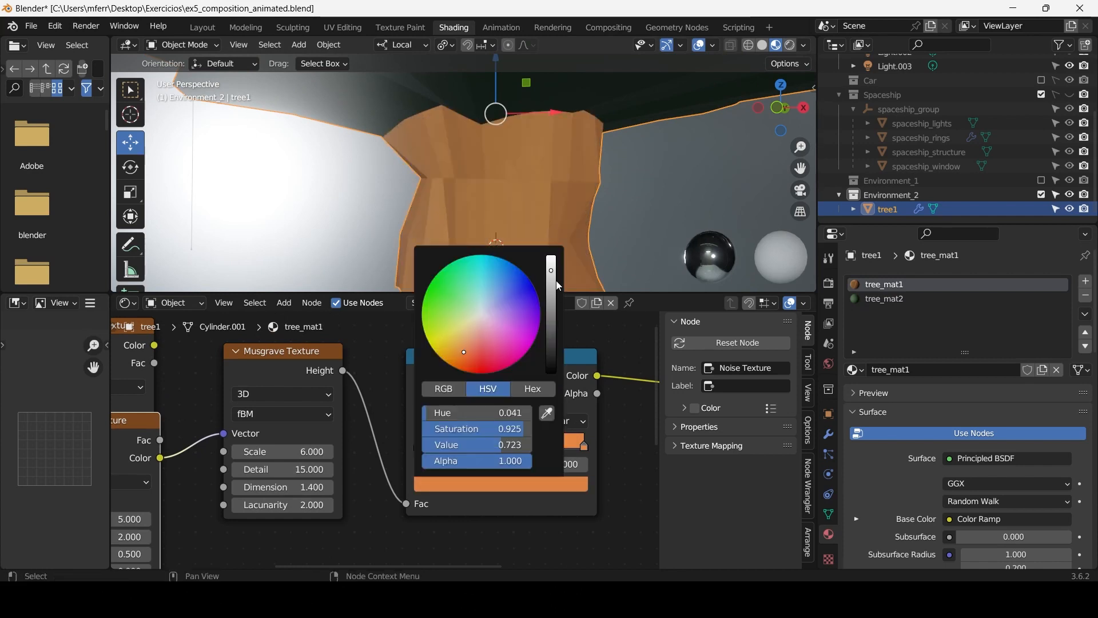
{"action": "left_click_drag", "start_coordinate": [558, 285], "coordinate": [551, 316]}
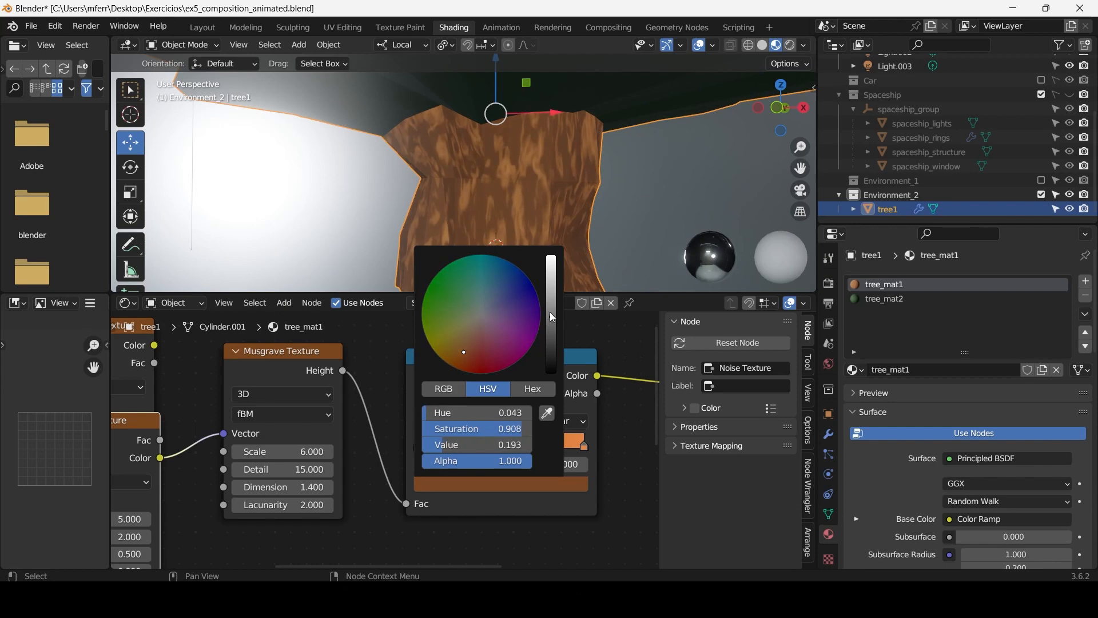
Set the Musgrave Texture's Scale to 5.500 to enlarge the bark pattern.
{"action": "scroll", "coordinate": [568, 201], "scroll_direction": "down", "scroll_amount": 3}
{"action": "middle_click_drag", "start_coordinate": [568, 202], "coordinate": [595, 207]}
{"action": "scroll", "coordinate": [595, 207], "scroll_direction": "up", "scroll_amount": 2}
{"action": "scroll", "coordinate": [339, 514], "scroll_direction": "up", "scroll_amount": 2}
{"action": "scroll", "coordinate": [520, 238], "scroll_direction": "down", "scroll_amount": 4}
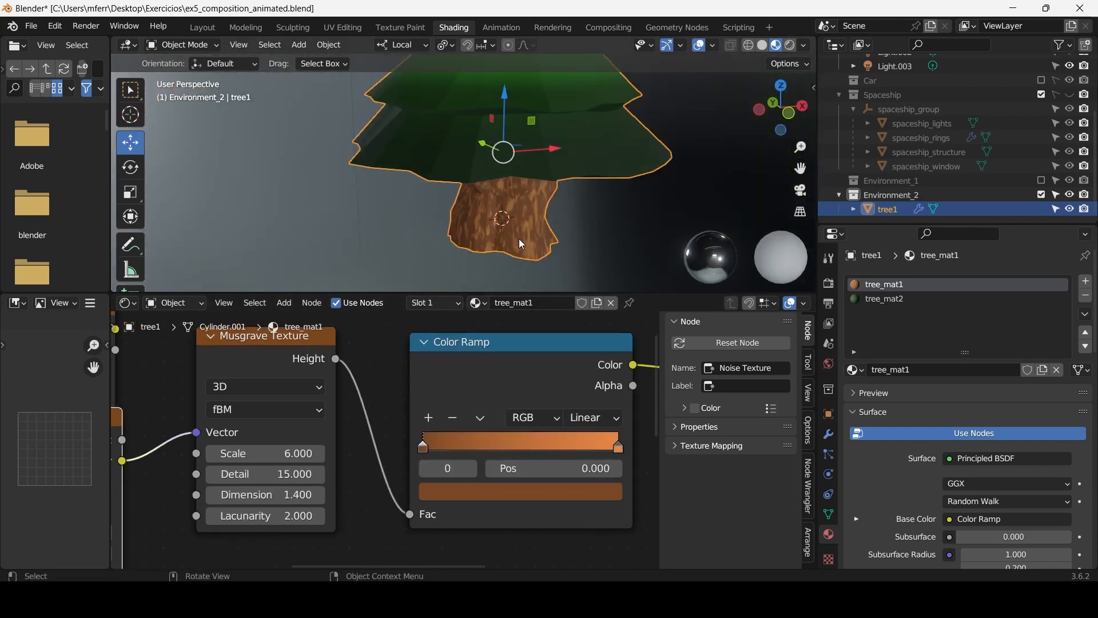
{"action": "middle_click_drag", "start_coordinate": [519, 238], "coordinate": [432, 204]}
{"action": "scroll", "coordinate": [433, 204], "scroll_direction": "up", "scroll_amount": 2}
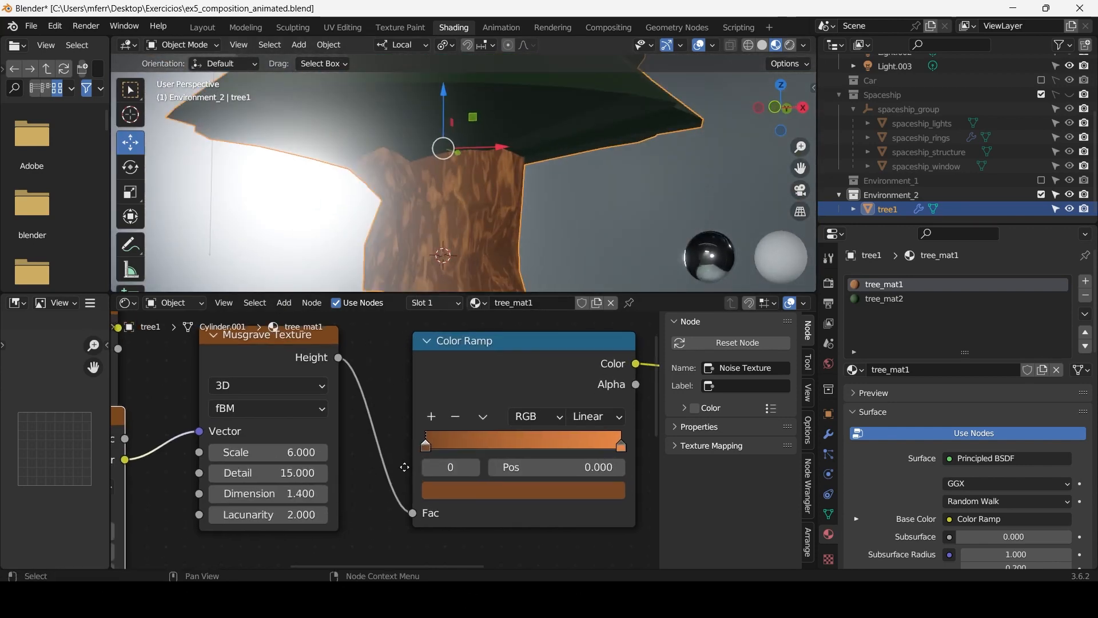
{"action": "middle_click_drag", "start_coordinate": [358, 473], "coordinate": [464, 435]}
{"action": "mouse_move", "coordinate": [390, 414]}
{"action": "left_mouse_down"}
{"action": "mouse_move", "coordinate": [355, 414]}
{"action": "mouse_move", "coordinate": [384, 414]}
{"action": "left_mouse_up"}
Delete the unused Gradient Texture node from the bark material.
{"action": "scroll", "coordinate": [447, 283], "scroll_direction": "down", "scroll_amount": 2}
{"action": "middle_click_drag", "start_coordinate": [454, 286], "coordinate": [544, 265]}
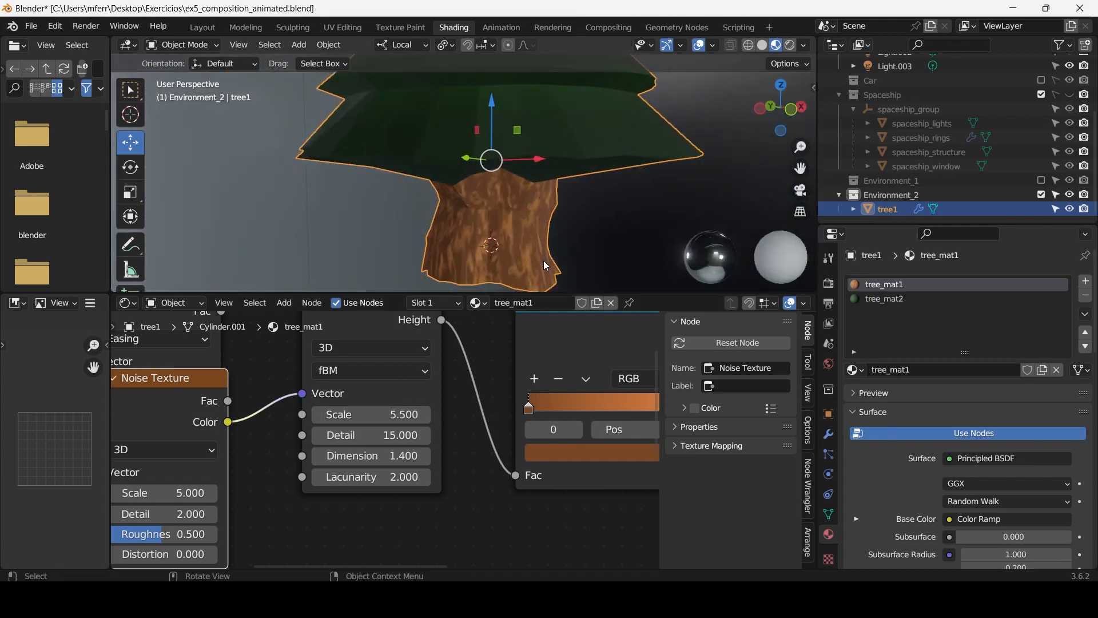
{"action": "scroll", "coordinate": [543, 400], "scroll_direction": "up", "scroll_amount": 1}
{"action": "middle_click_drag", "start_coordinate": [542, 400], "coordinate": [314, 434]}
{"action": "scroll", "coordinate": [510, 239], "scroll_direction": "down", "scroll_amount": 4}
{"action": "middle_click_drag", "start_coordinate": [510, 240], "coordinate": [409, 261]}
{"action": "scroll", "coordinate": [357, 393], "scroll_direction": "down", "scroll_amount": 3}
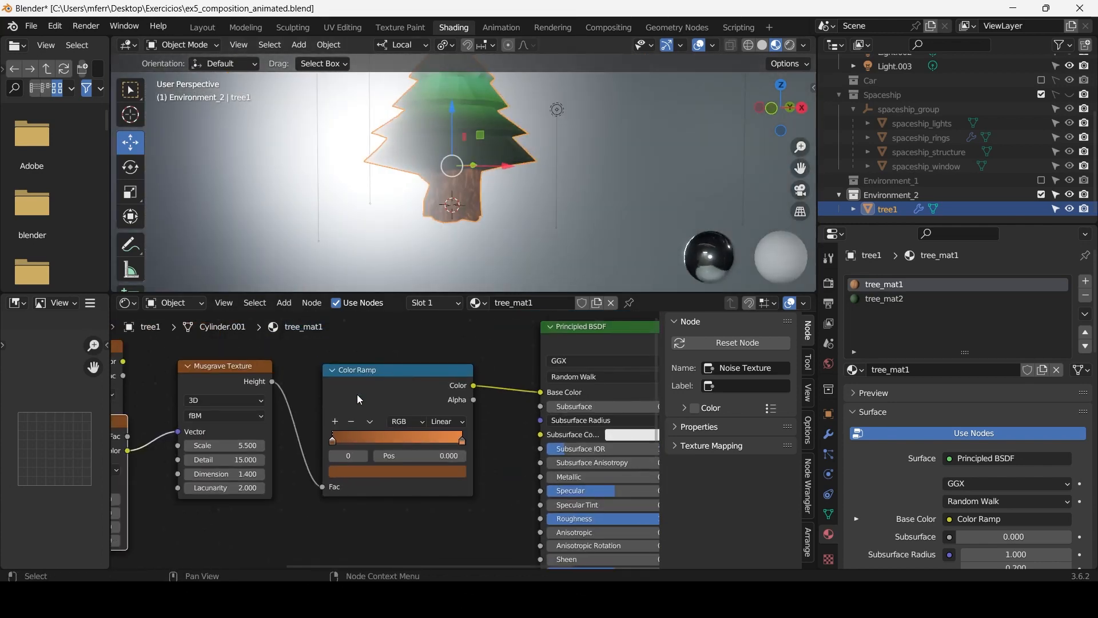
{"action": "key", "text": "x"}
{"action": "scroll", "coordinate": [535, 130], "scroll_direction": "down", "scroll_amount": 2}
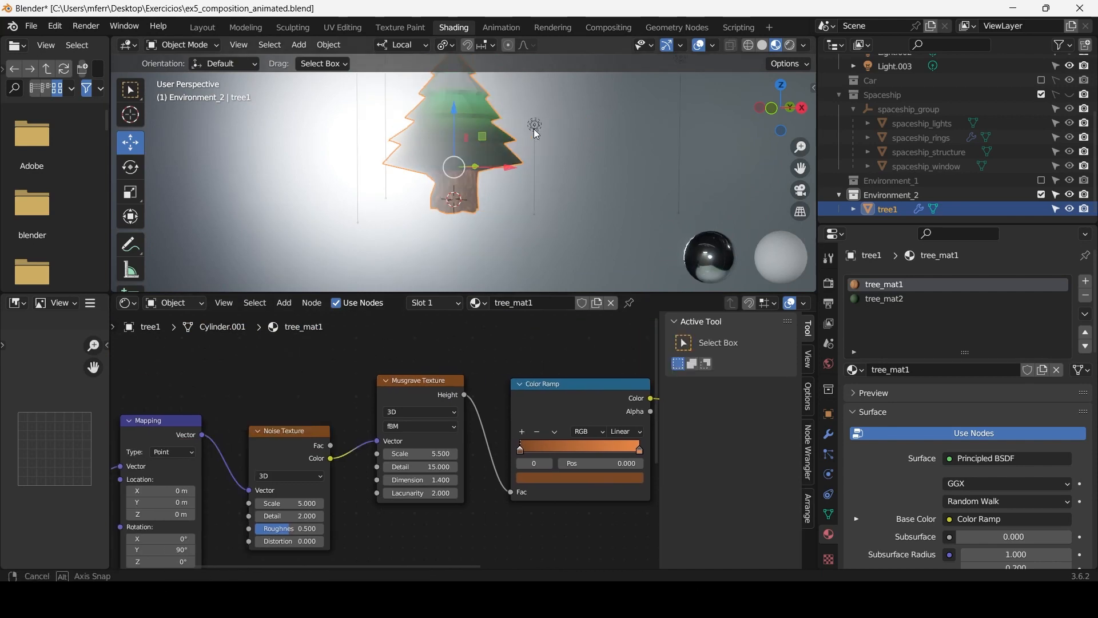
Switch to the Layout workspace and include the Environment_1 collection in the scene.
{"action": "mouse_move", "coordinate": [535, 130]}
{"action": "middle_mouse_down"}
{"action": "mouse_move", "coordinate": [503, 150]}
{"action": "mouse_move", "coordinate": [583, 234]}
{"action": "mouse_move", "coordinate": [461, 204]}
{"action": "middle_mouse_up"}
{"action": "scroll", "coordinate": [498, 132], "scroll_direction": "up", "scroll_amount": 3}
{"action": "scroll", "coordinate": [503, 217], "scroll_direction": "up", "scroll_amount": 2}
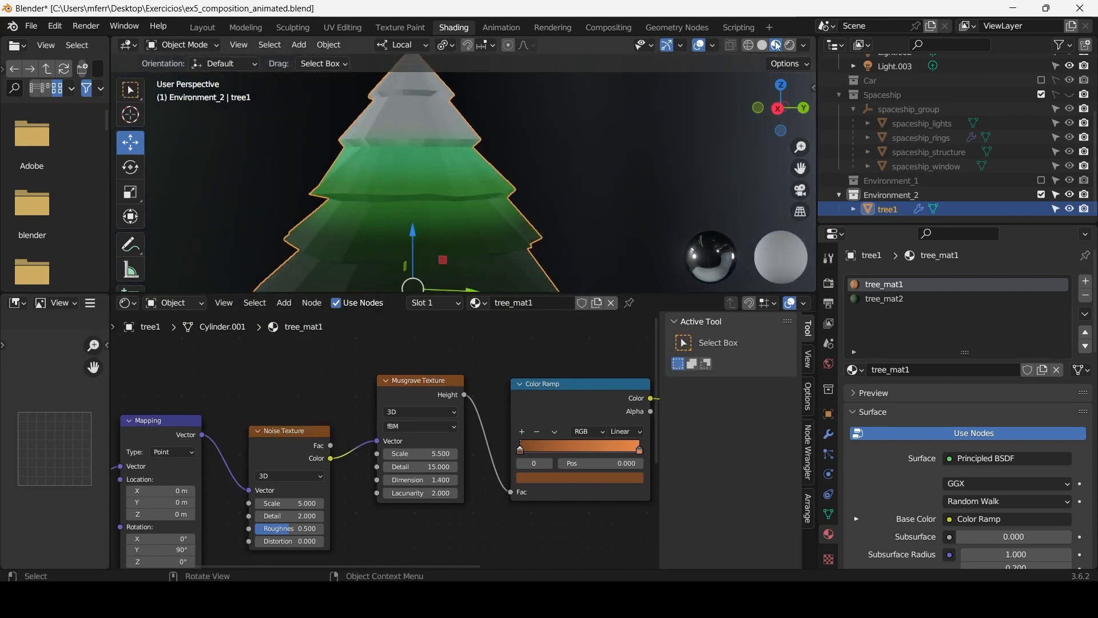
{"action": "left_click", "coordinate": [197, 28]}
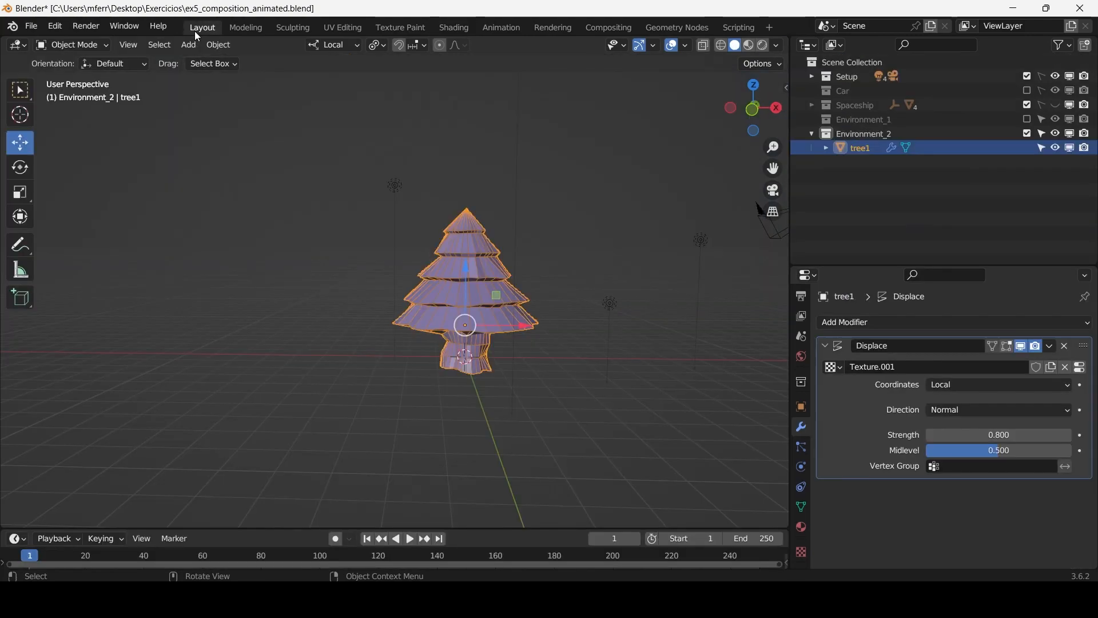
{"action": "scroll", "coordinate": [439, 350], "scroll_direction": "down", "scroll_amount": 3}
{"action": "left_click", "coordinate": [1028, 118]}
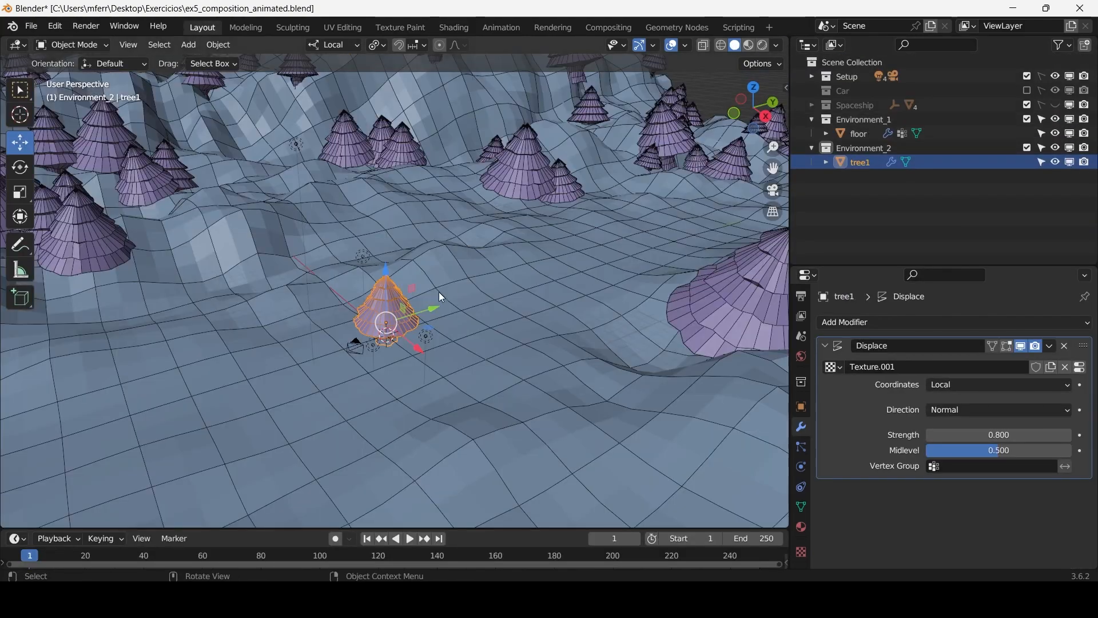
Show the landscape and trees in Material Preview shading.
{"action": "middle_click_drag", "start_coordinate": [439, 292], "coordinate": [557, 268]}
{"action": "scroll", "coordinate": [474, 323], "scroll_direction": "up", "scroll_amount": 3}
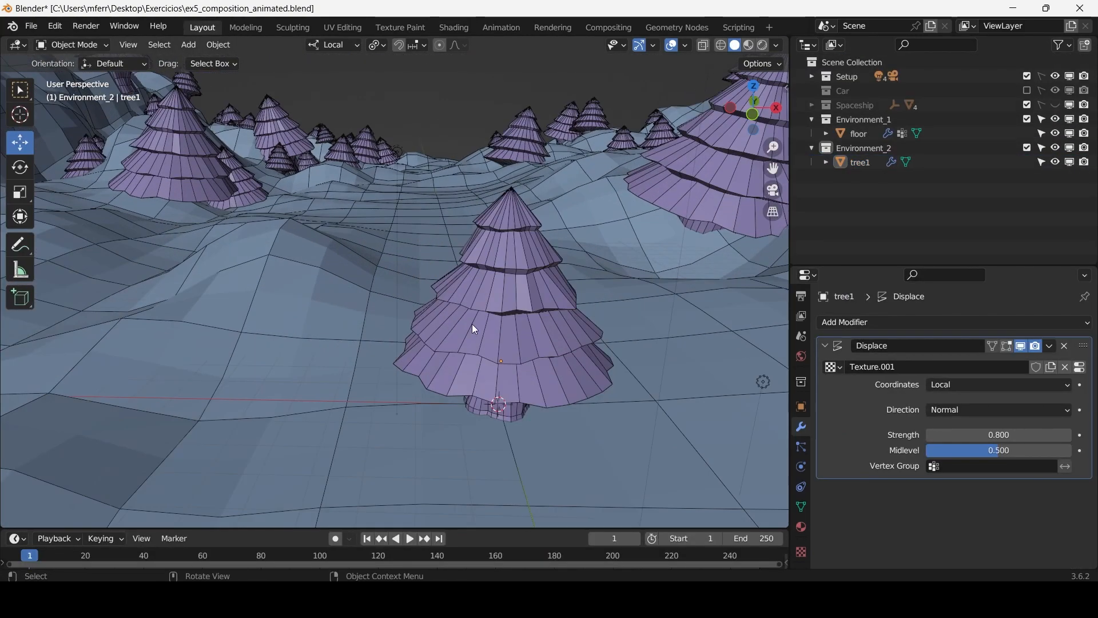
{"action": "left_click", "coordinate": [750, 45]}
{"action": "mouse_move", "coordinate": [475, 269]}
{"action": "middle_mouse_down"}
{"action": "mouse_move", "coordinate": [416, 286]}
{"action": "mouse_move", "coordinate": [473, 170]}
{"action": "mouse_move", "coordinate": [462, 276]}
{"action": "middle_mouse_up"}
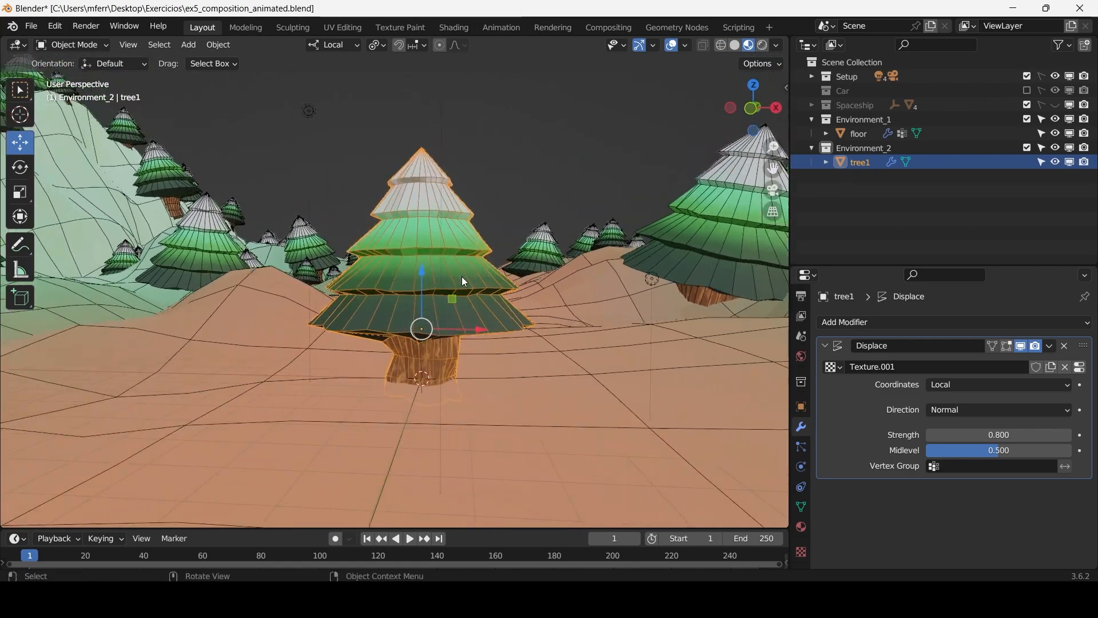
Scale tree1 slightly and lower it about 0.05 m along Z into the terrain.
{"action": "key", "text": "s"}
{"action": "left_click", "coordinate": [506, 323]}
{"action": "left_click_drag", "start_coordinate": [429, 280], "coordinate": [427, 283]}
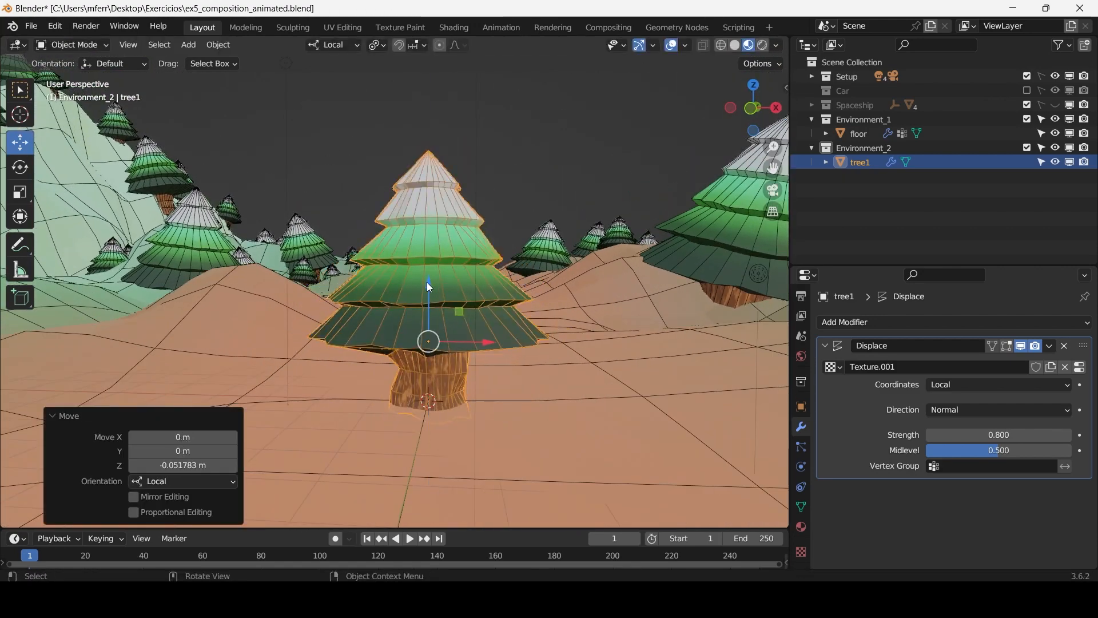
Duplicate tree1, place the copy about 4.4 m away along negative X, and name it tree2.
{"action": "scroll", "coordinate": [440, 286], "scroll_direction": "down", "scroll_amount": 3}
{"action": "middle_click_drag", "start_coordinate": [477, 290], "coordinate": [503, 304]}
{"action": "scroll", "coordinate": [549, 327], "scroll_direction": "up", "scroll_amount": 2}
{"action": "key", "text": "shift+d"}
{"action": "left_click", "coordinate": [386, 305]}
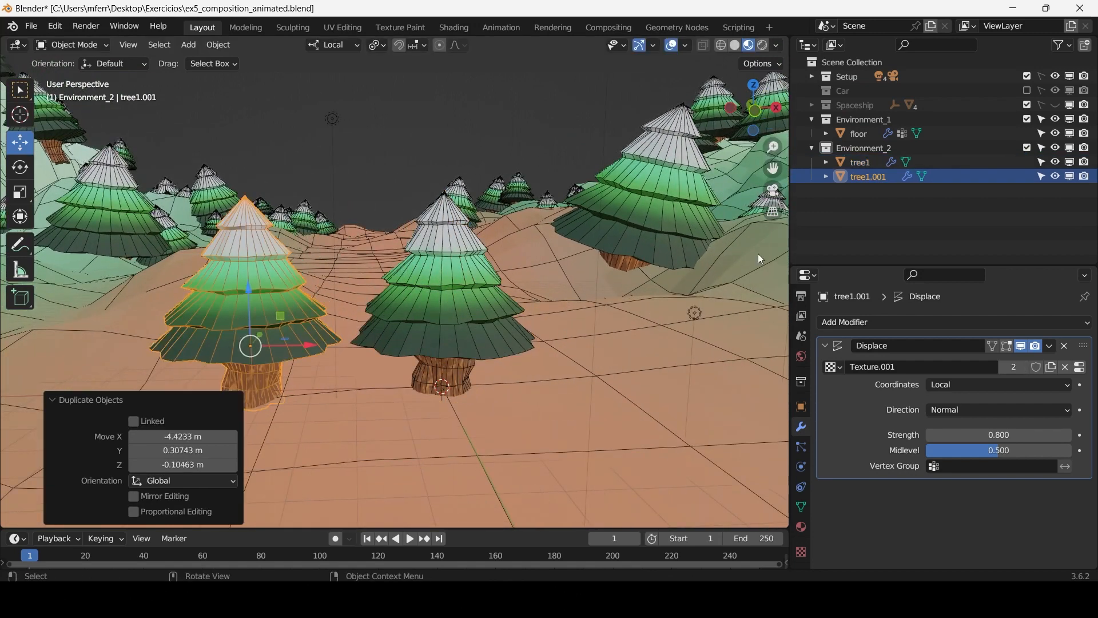
{"action": "double_click", "coordinate": [870, 177]}
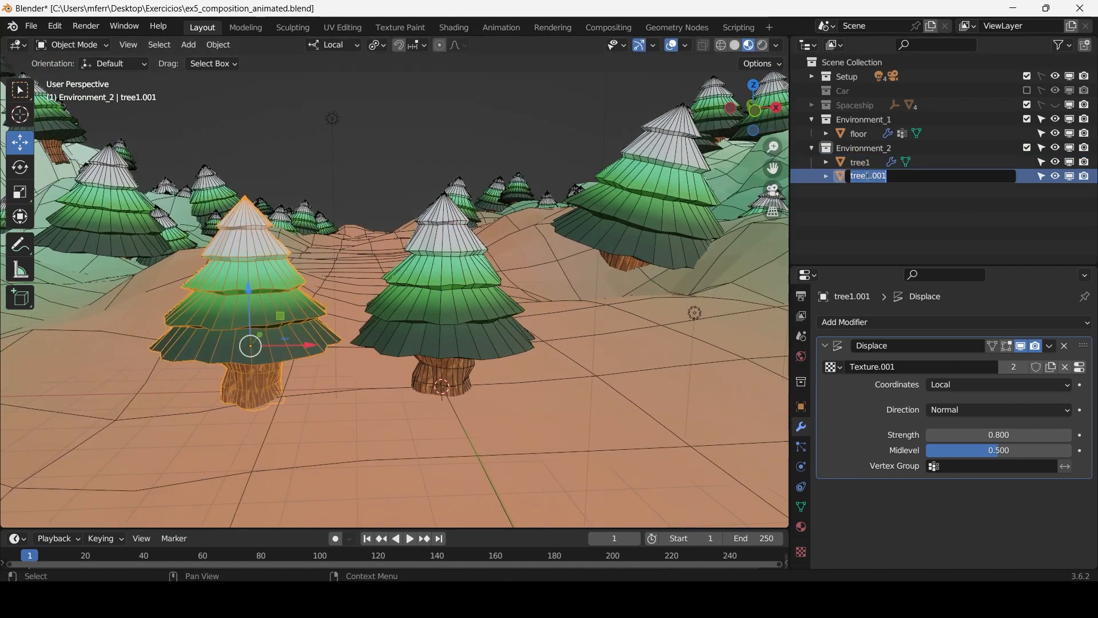
{"action": "type", "text": "tree2"}
{"action": "key", "text": "Return"}
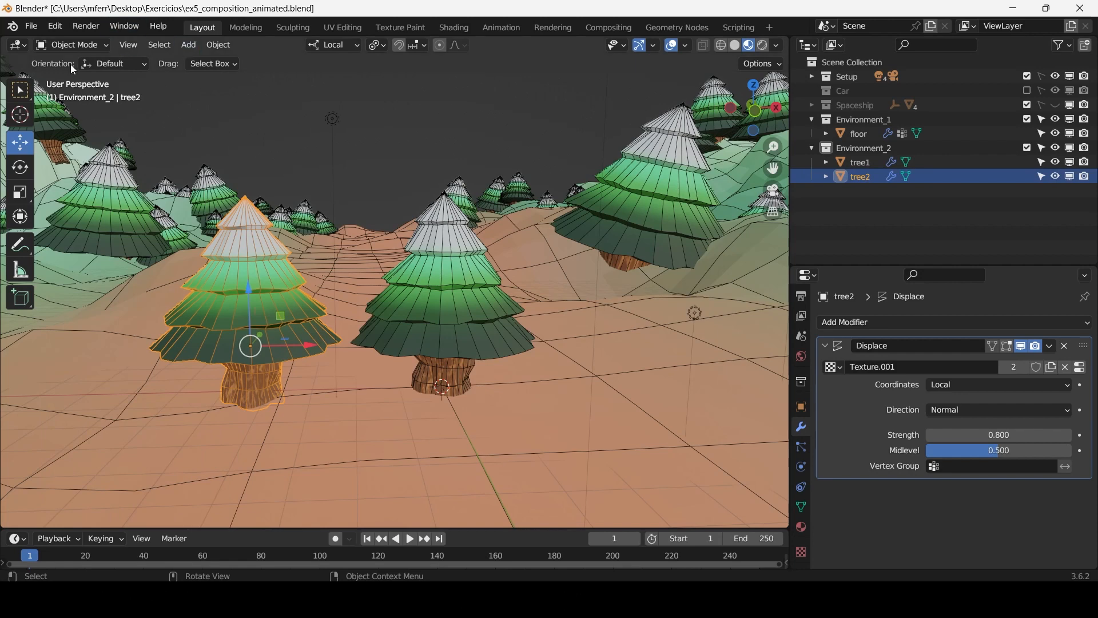
Switch tree2 to Sculpt Mode, try a Snake Hook stroke on its foliage, undo it, and adjust the brush radius.
{"action": "left_click", "coordinate": [72, 45]}
{"action": "left_click", "coordinate": [71, 92]}
{"action": "middle_click_drag", "start_coordinate": [240, 321], "coordinate": [272, 325]}
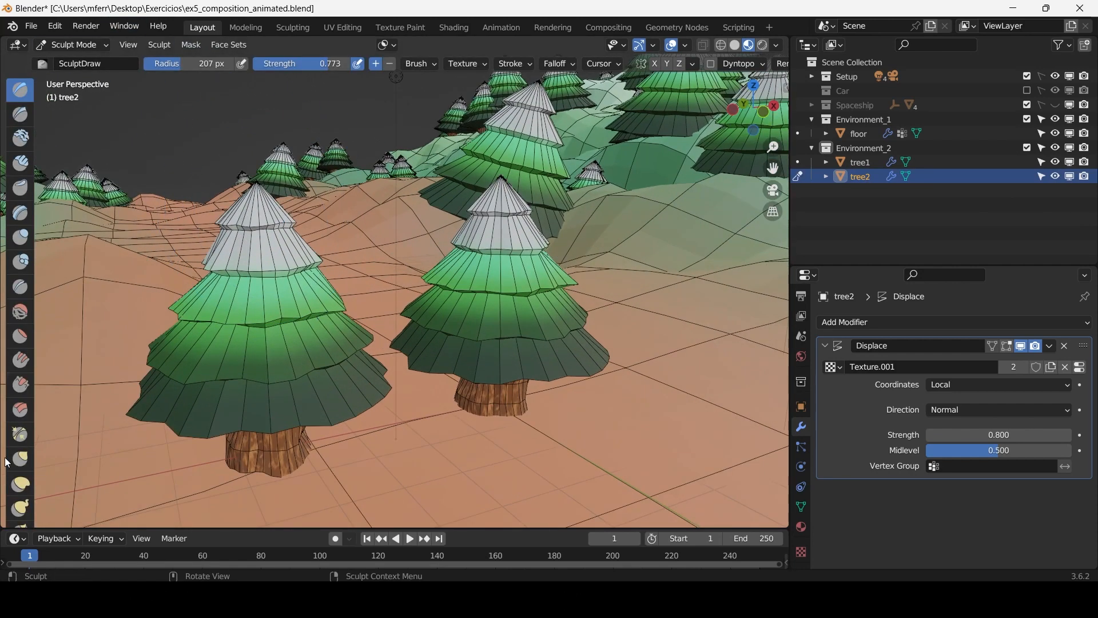
{"action": "left_click", "coordinate": [22, 508]}
{"action": "mouse_move", "coordinate": [248, 279]}
{"action": "left_mouse_down"}
{"action": "mouse_move", "coordinate": [266, 259]}
{"action": "mouse_move", "coordinate": [246, 258]}
{"action": "mouse_move", "coordinate": [254, 282]}
{"action": "left_mouse_up"}
{"action": "key", "text": "ctrl+z"}
{"action": "key", "text": "f"}
{"action": "left_click", "coordinate": [273, 272]}
Pull tree2's upper foliage down and its lower tier outward with the Elastic Deform brush.
{"action": "left_click", "coordinate": [19, 483]}
{"action": "key", "text": "f"}
{"action": "left_click", "coordinate": [379, 287]}
{"action": "left_click_drag", "start_coordinate": [257, 228], "coordinate": [269, 263]}
{"action": "left_click_drag", "start_coordinate": [219, 348], "coordinate": [185, 372]}
{"action": "middle_click_drag", "start_coordinate": [182, 389], "coordinate": [172, 370]}
Set the Snake Hook radius to 301 px and pull tree2's middle tiers and tip downward.
{"action": "left_click", "coordinate": [24, 516]}
{"action": "key", "text": "f"}
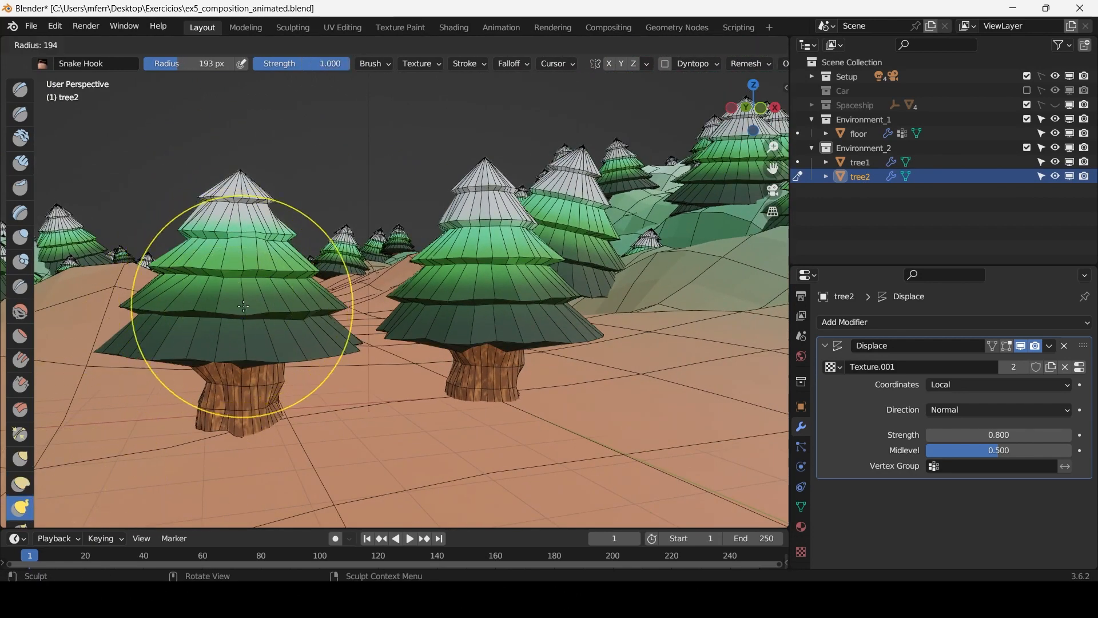
{"action": "left_click", "coordinate": [413, 306]}
{"action": "left_click_drag", "start_coordinate": [207, 306], "coordinate": [214, 323]}
{"action": "left_click_drag", "start_coordinate": [241, 203], "coordinate": [247, 230]}
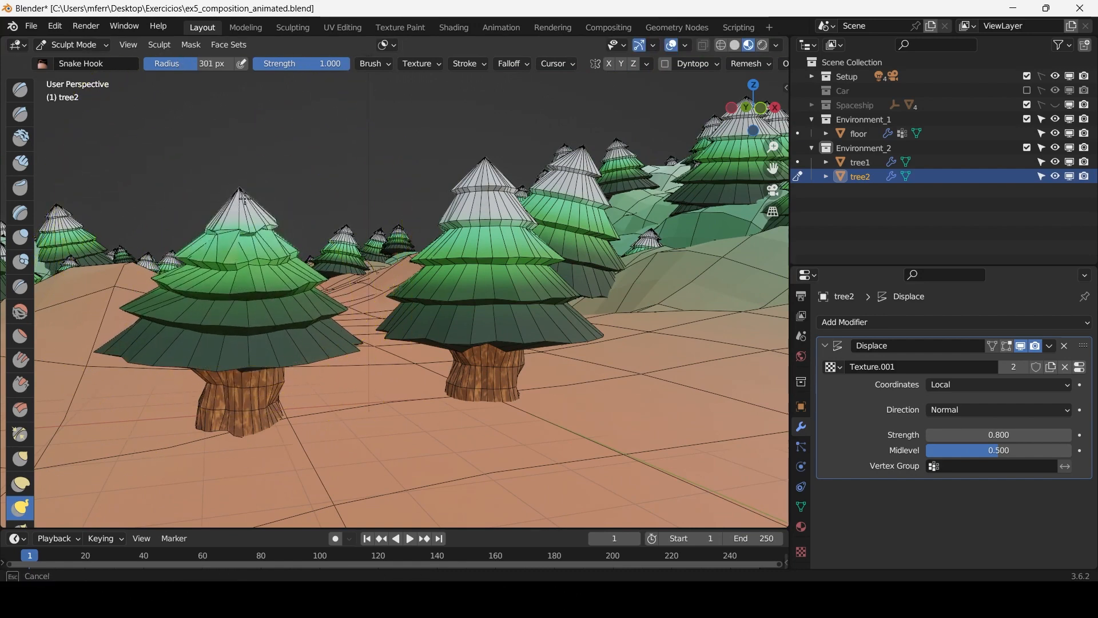
Reshape tree2's foliage from its other sides with short downward Snake Hook strokes.
{"action": "middle_click_drag", "start_coordinate": [247, 230], "coordinate": [412, 229]}
{"action": "left_click_drag", "start_coordinate": [548, 269], "coordinate": [515, 285]}
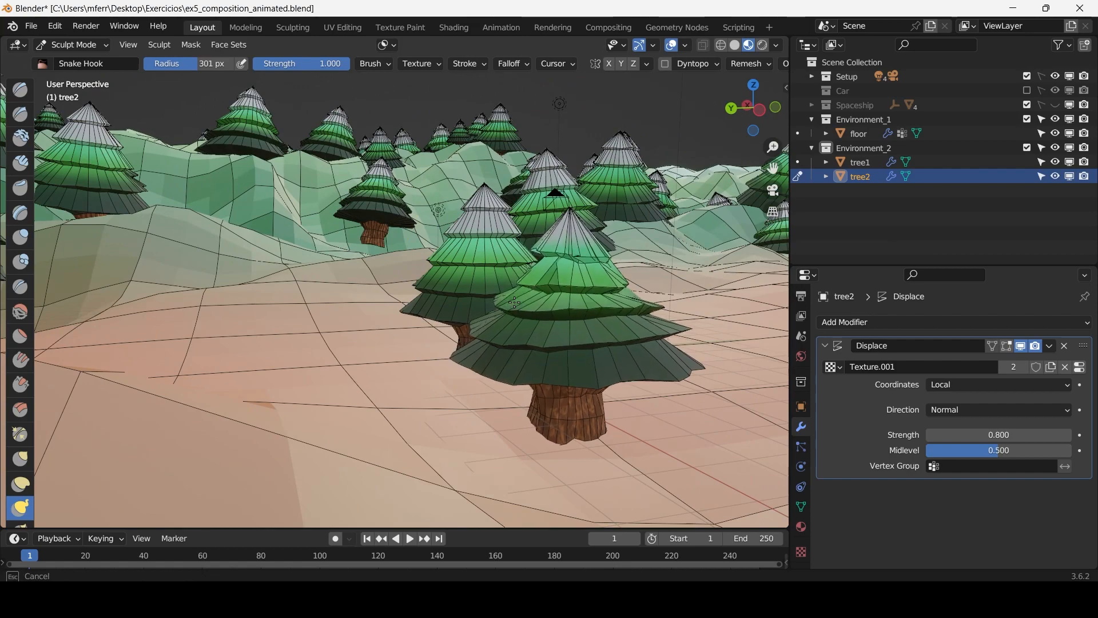
{"action": "middle_click_drag", "start_coordinate": [515, 285], "coordinate": [415, 241]}
{"action": "left_click_drag", "start_coordinate": [358, 234], "coordinate": [360, 245]}
{"action": "scroll", "coordinate": [397, 260], "scroll_direction": "down", "scroll_amount": 2}
{"action": "middle_click_drag", "start_coordinate": [397, 261], "coordinate": [303, 235]}
{"action": "mouse_move", "coordinate": [260, 245]}
{"action": "left_mouse_down"}
{"action": "mouse_move", "coordinate": [263, 234]}
{"action": "mouse_move", "coordinate": [261, 246]}
{"action": "left_mouse_up"}
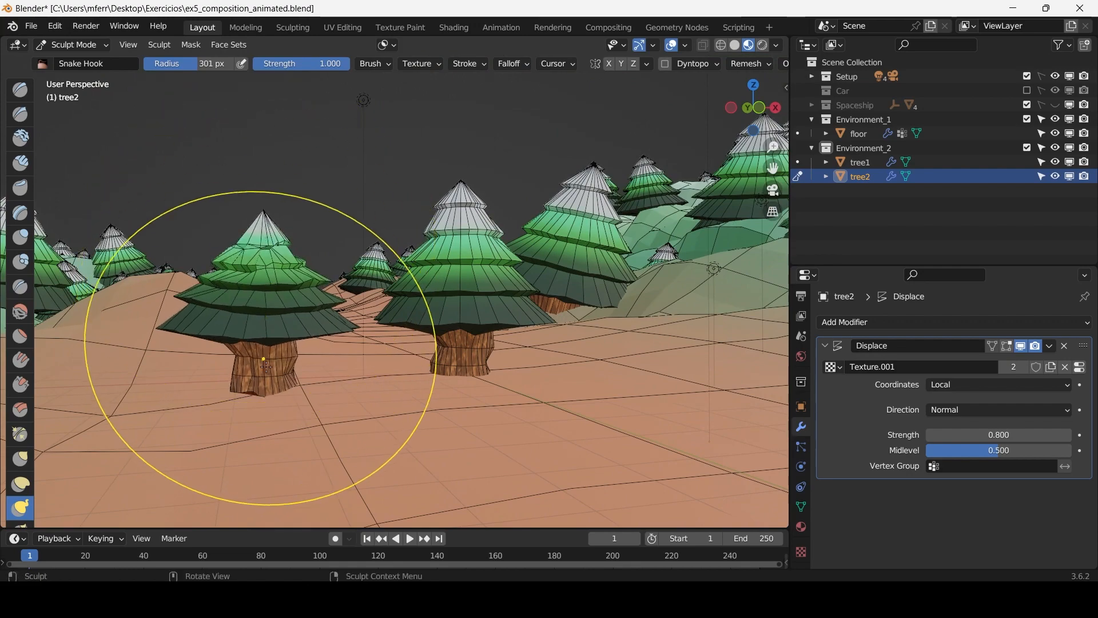
Nudge tree2's trunk slightly upward with the Snake Hook brush and return to Object Mode.
{"action": "left_click_drag", "start_coordinate": [260, 366], "coordinate": [264, 356]}
{"action": "scroll", "coordinate": [323, 279], "scroll_direction": "down", "scroll_amount": 2}
{"action": "scroll", "coordinate": [392, 292], "scroll_direction": "up", "scroll_amount": 4}
{"action": "middle_click_drag", "start_coordinate": [322, 279], "coordinate": [148, 169]}
{"action": "left_click", "coordinate": [83, 46]}
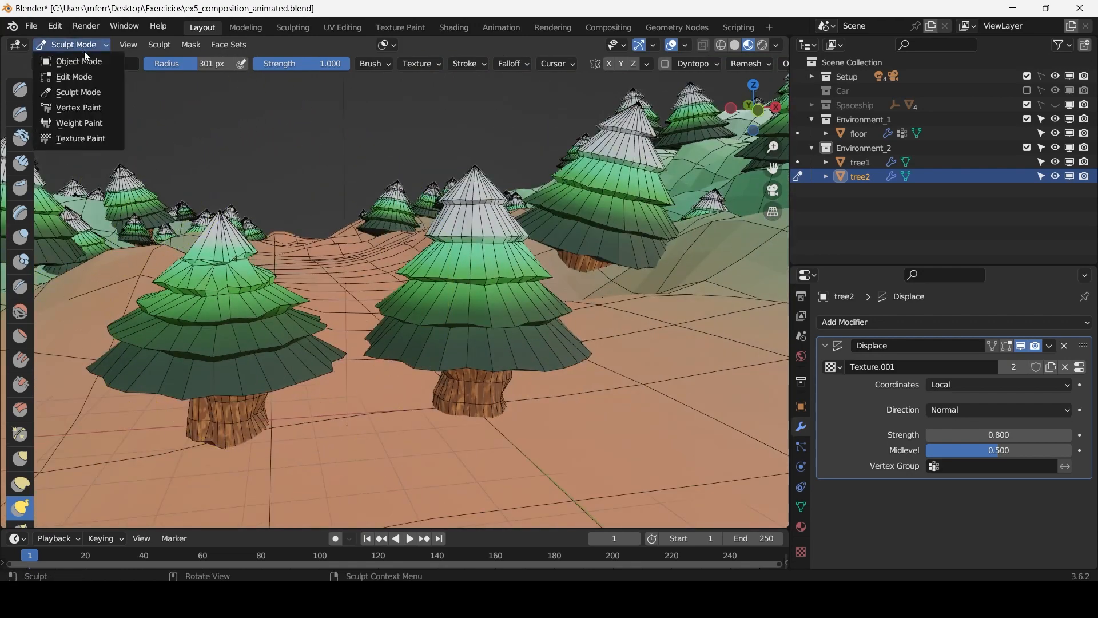
{"action": "left_click", "coordinate": [87, 60]}
Duplicate tree1, place the copy on the side opposite tree2, and name it tree3.
{"action": "scroll", "coordinate": [472, 287], "scroll_direction": "down", "scroll_amount": 3}
{"action": "left_click", "coordinate": [472, 289]}
{"action": "middle_click_drag", "start_coordinate": [472, 288], "coordinate": [410, 280]}
{"action": "key", "text": "shift+d"}
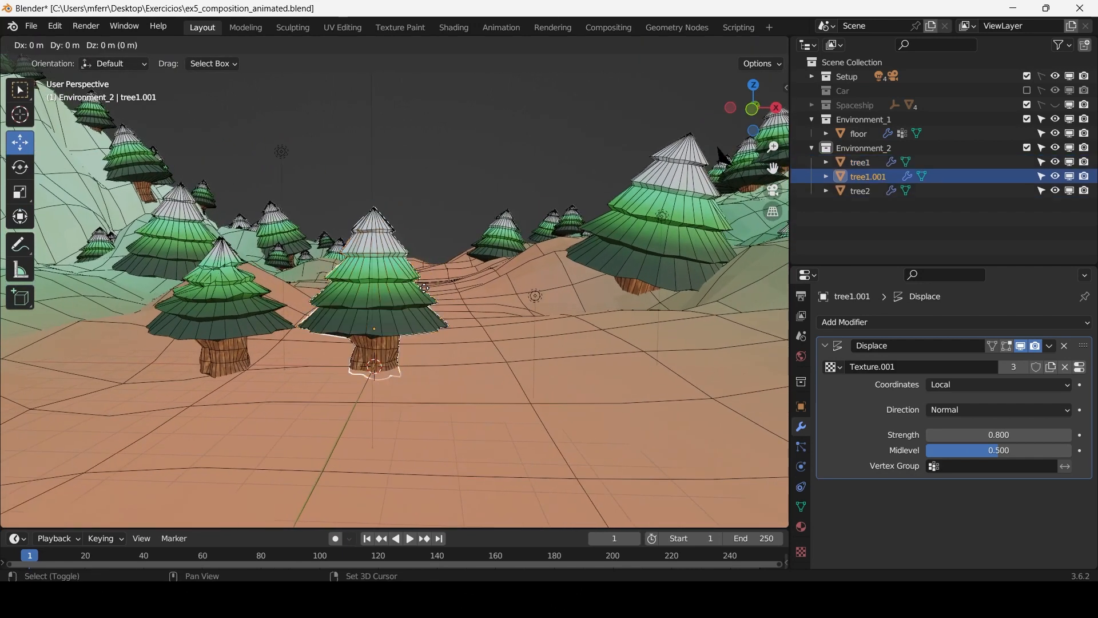
{"action": "left_click", "coordinate": [554, 296]}
{"action": "double_click", "coordinate": [874, 175]}
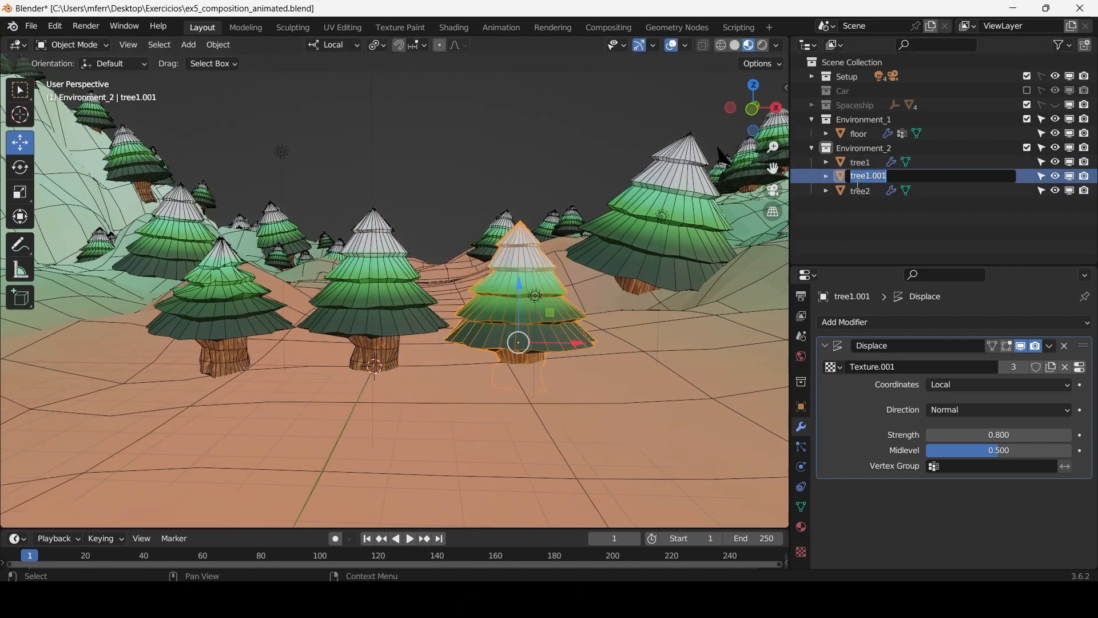
{"action": "key", "text": "Return"}
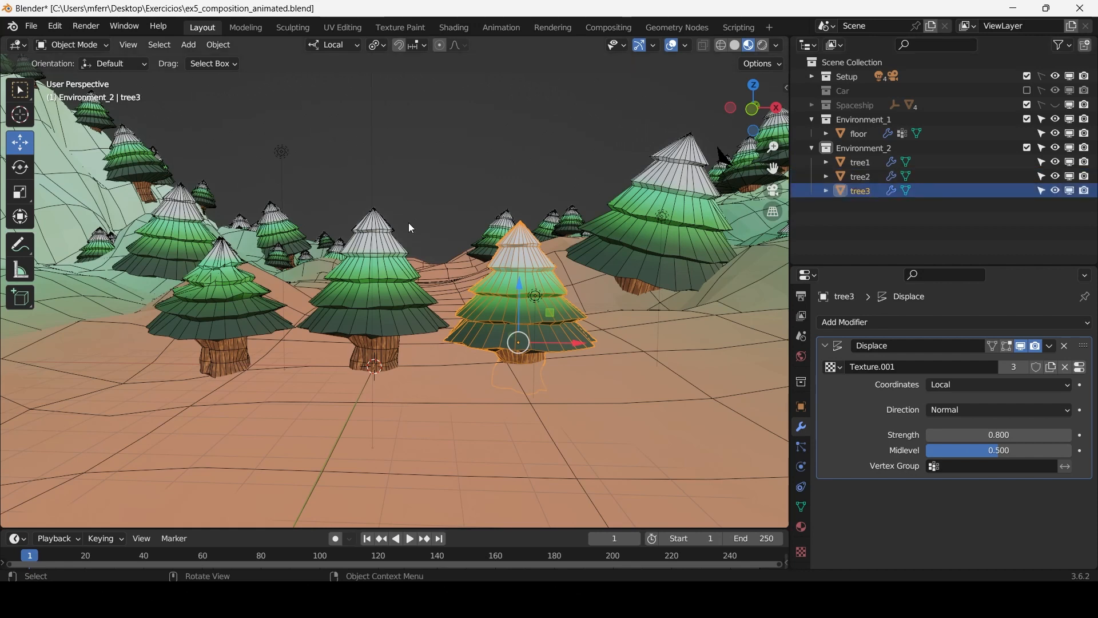
Switch tree3 to Sculpt Mode and stretch its top upward and its middle foliage sideways with the Snake Hook brush.
{"action": "scroll", "coordinate": [409, 222], "scroll_direction": "up", "scroll_amount": 3}
{"action": "mouse_move", "coordinate": [496, 254]}
{"action": "middle_mouse_down"}
{"action": "mouse_move", "coordinate": [509, 259]}
{"action": "mouse_move", "coordinate": [501, 264]}
{"action": "middle_mouse_up"}
{"action": "left_click", "coordinate": [70, 46]}
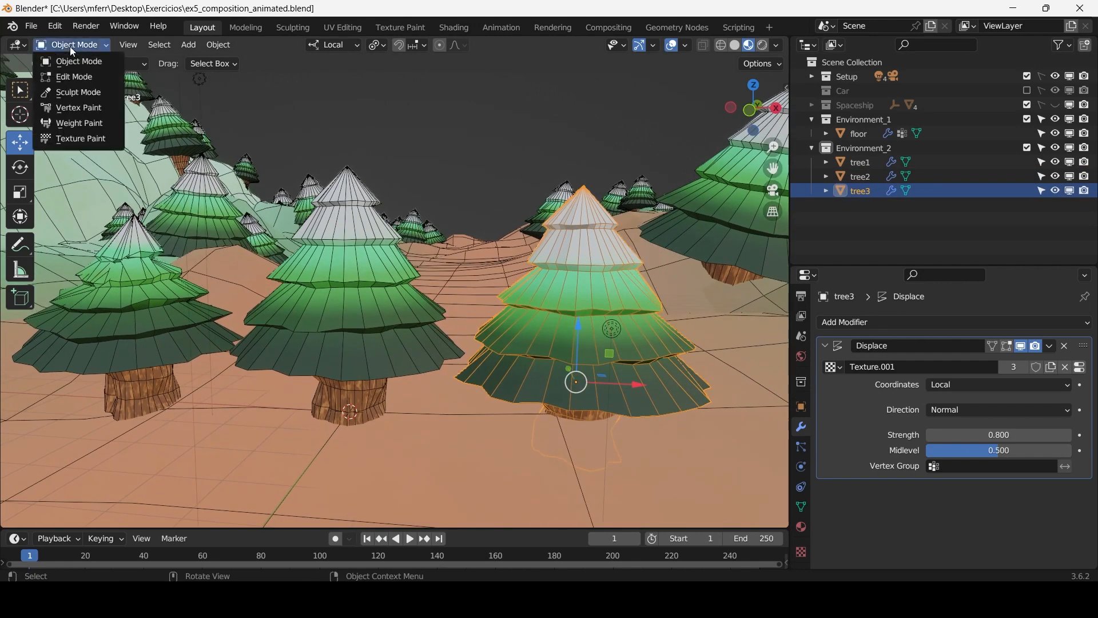
{"action": "left_click", "coordinate": [90, 97]}
{"action": "left_click_drag", "start_coordinate": [577, 213], "coordinate": [574, 184]}
{"action": "mouse_move", "coordinate": [581, 275]}
{"action": "left_mouse_down"}
{"action": "mouse_move", "coordinate": [639, 277]}
{"action": "mouse_move", "coordinate": [625, 279]}
{"action": "left_mouse_up"}
Set the Snake Hook radius to 269 px, squeeze tree3's foliage inward from several sides, and pull its tip down.
{"action": "key", "text": "f"}
{"action": "left_click", "coordinate": [619, 278]}
{"action": "left_click_drag", "start_coordinate": [518, 281], "coordinate": [531, 283]}
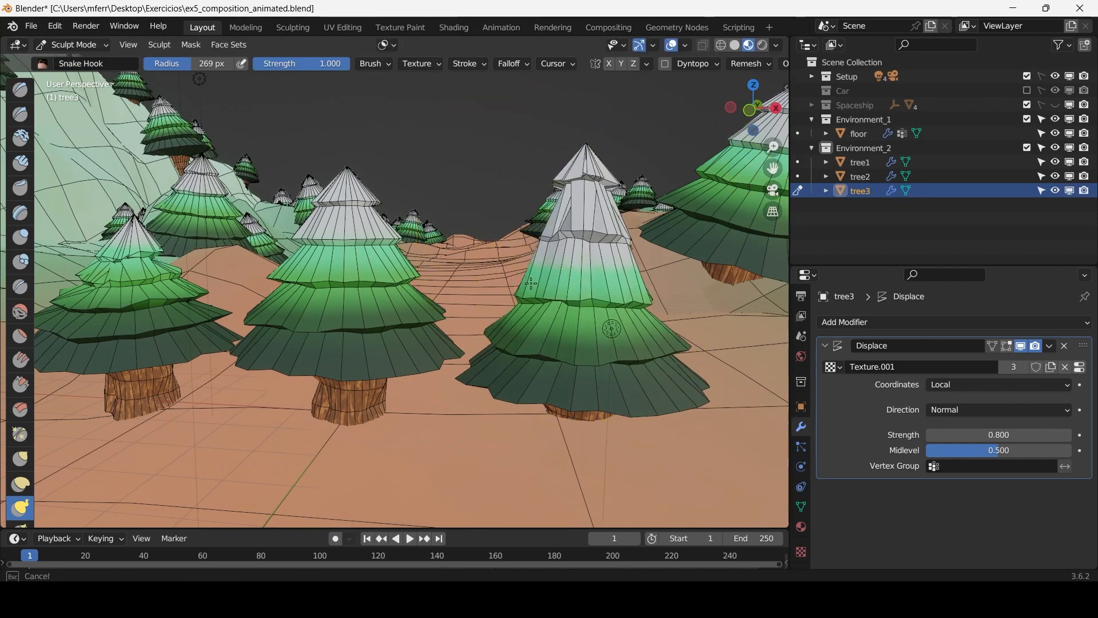
{"action": "mouse_move", "coordinate": [531, 283]}
{"action": "middle_mouse_down"}
{"action": "mouse_move", "coordinate": [480, 309]}
{"action": "mouse_move", "coordinate": [449, 298]}
{"action": "middle_mouse_up"}
{"action": "left_click_drag", "start_coordinate": [384, 333], "coordinate": [369, 335]}
{"action": "left_click_drag", "start_coordinate": [295, 338], "coordinate": [314, 337]}
{"action": "mouse_move", "coordinate": [333, 328]}
{"action": "middle_mouse_down"}
{"action": "mouse_move", "coordinate": [546, 194]}
{"action": "mouse_move", "coordinate": [530, 196]}
{"action": "middle_mouse_up"}
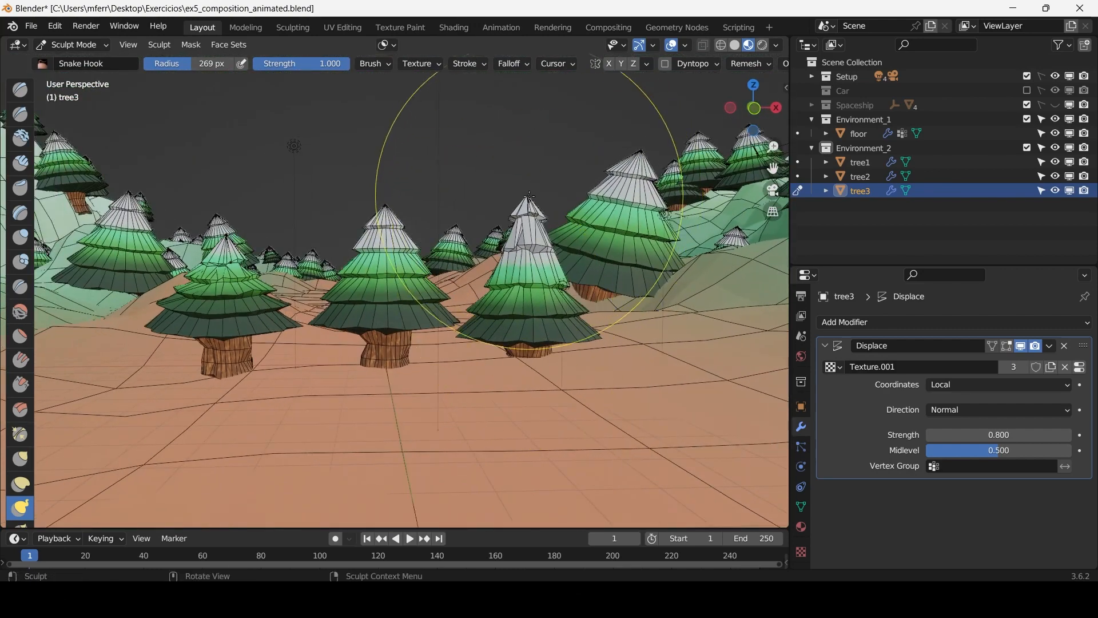
{"action": "left_click_drag", "start_coordinate": [529, 195], "coordinate": [530, 224]}
Leave Sculpt Mode and return tree3 to Object Mode.
{"action": "middle_click_drag", "start_coordinate": [509, 259], "coordinate": [516, 260]}
{"action": "key", "text": "Tab"}
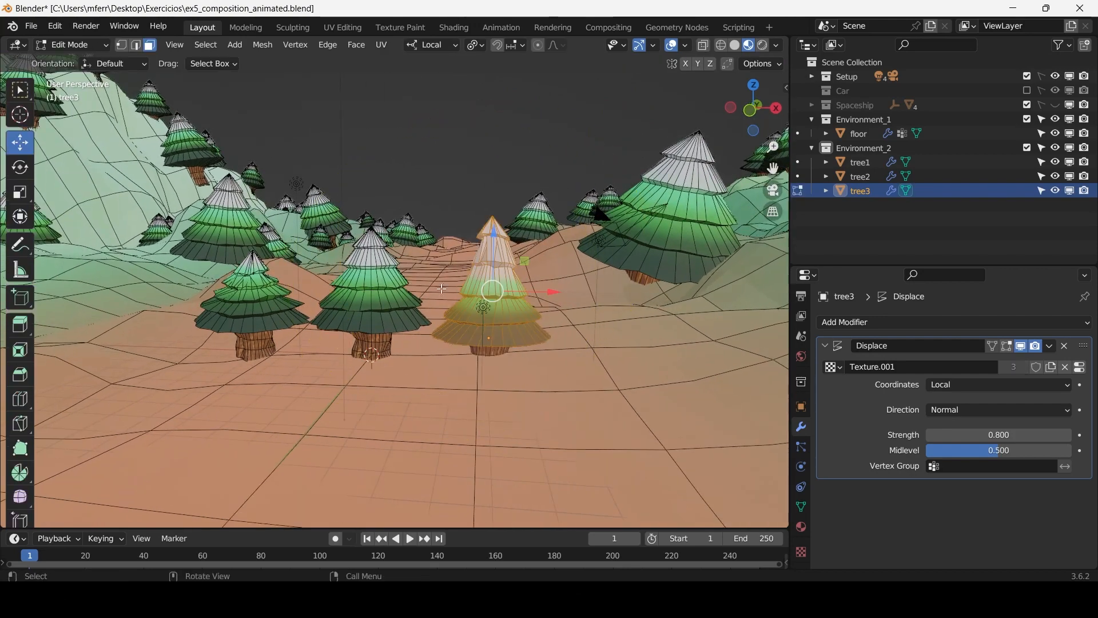
{"action": "scroll", "coordinate": [400, 158], "scroll_direction": "up", "scroll_amount": 3}
{"action": "middle_click_drag", "start_coordinate": [396, 150], "coordinate": [404, 161]}
{"action": "scroll", "coordinate": [403, 161], "scroll_direction": "down", "scroll_amount": 1}
{"action": "left_click", "coordinate": [84, 46]}
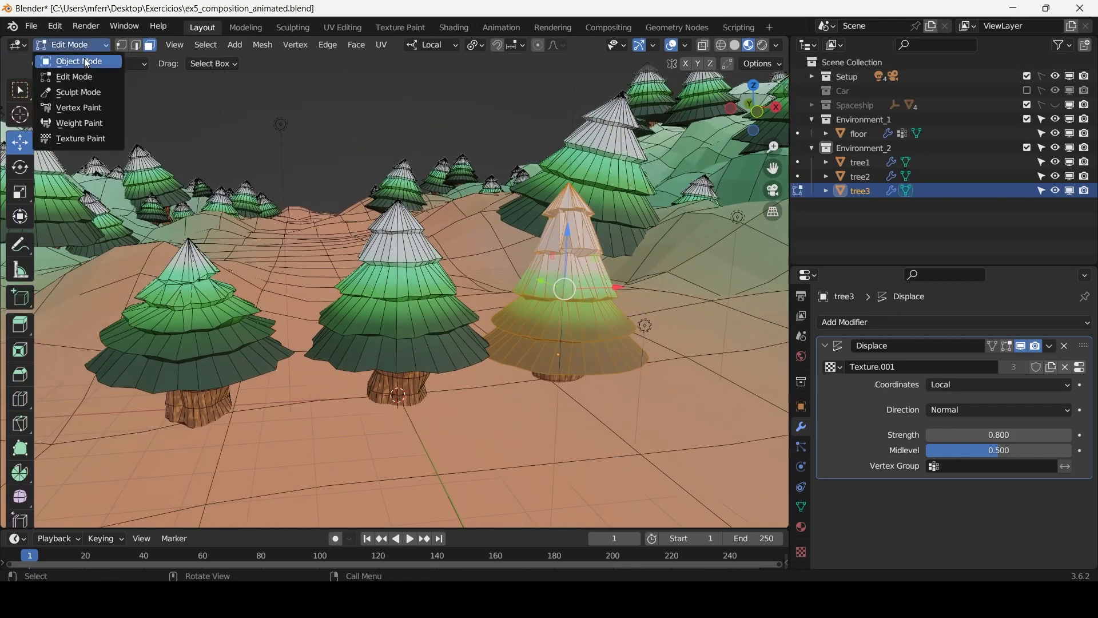
{"action": "left_click", "coordinate": [84, 60]}
Select the floor and set its particle system to render as a collection.
{"action": "left_click", "coordinate": [400, 200]}
{"action": "scroll", "coordinate": [403, 201], "scroll_direction": "down", "scroll_amount": 4}
{"action": "middle_click_drag", "start_coordinate": [405, 203], "coordinate": [429, 211]}
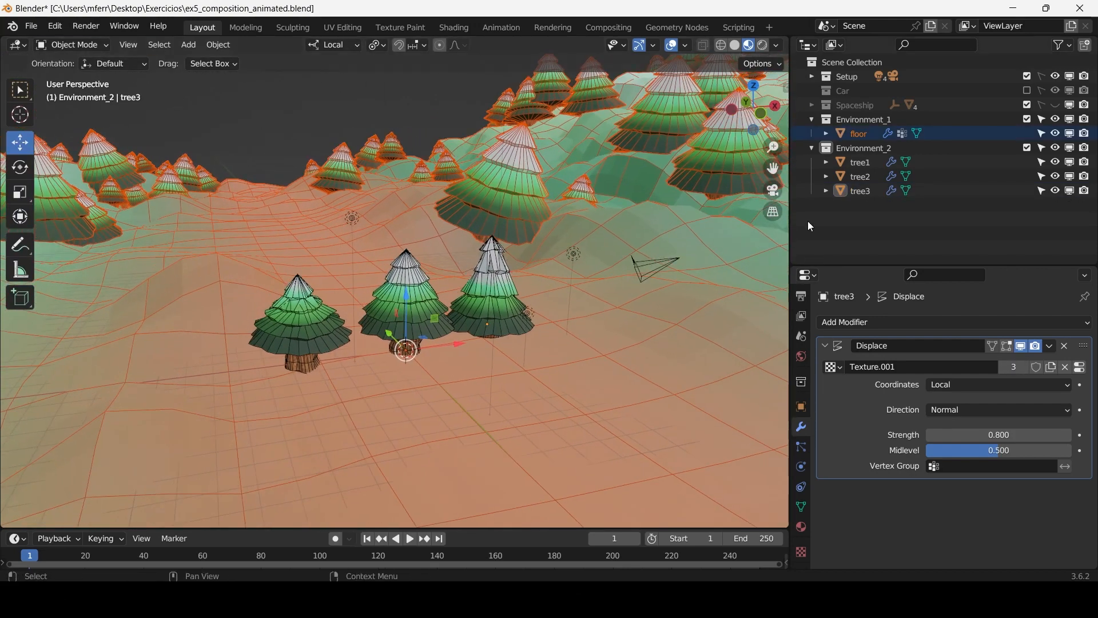
{"action": "left_click", "coordinate": [846, 135]}
{"action": "left_click", "coordinate": [801, 445]}
{"action": "scroll", "coordinate": [846, 457], "scroll_direction": "down", "scroll_amount": 15}
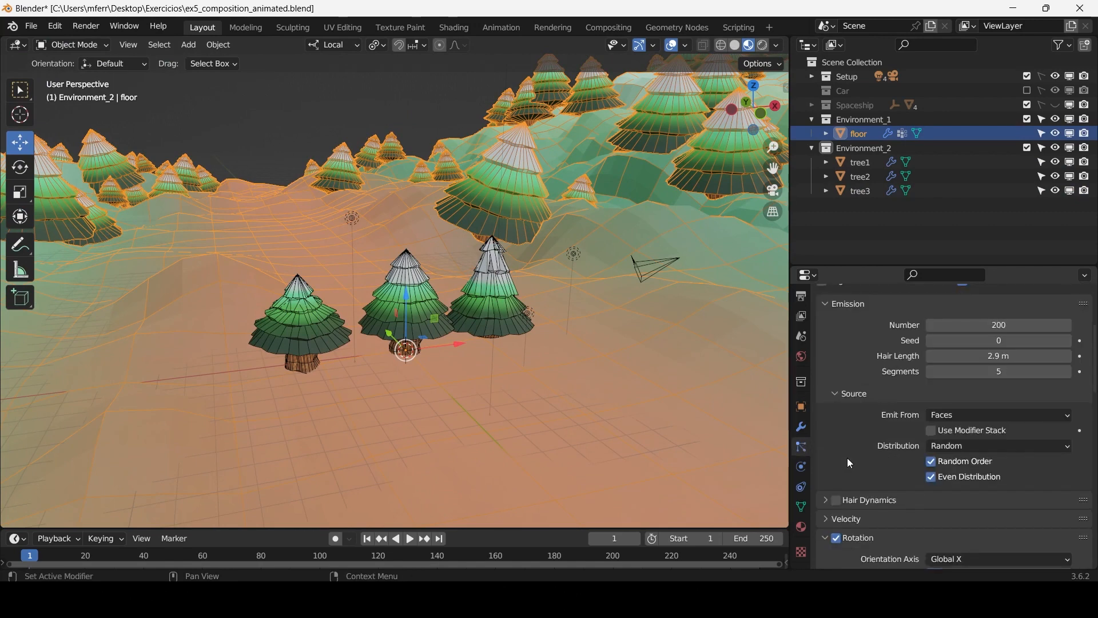
{"action": "scroll", "coordinate": [845, 464], "scroll_direction": "up", "scroll_amount": 3}
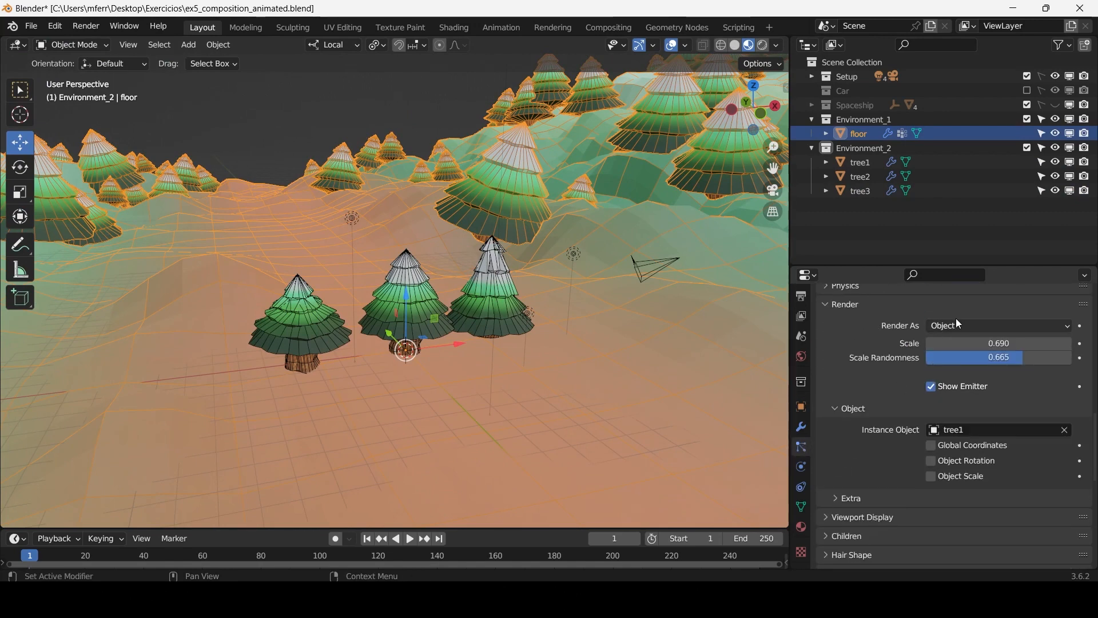
{"action": "left_click", "coordinate": [960, 326]}
{"action": "left_click", "coordinate": [959, 383]}
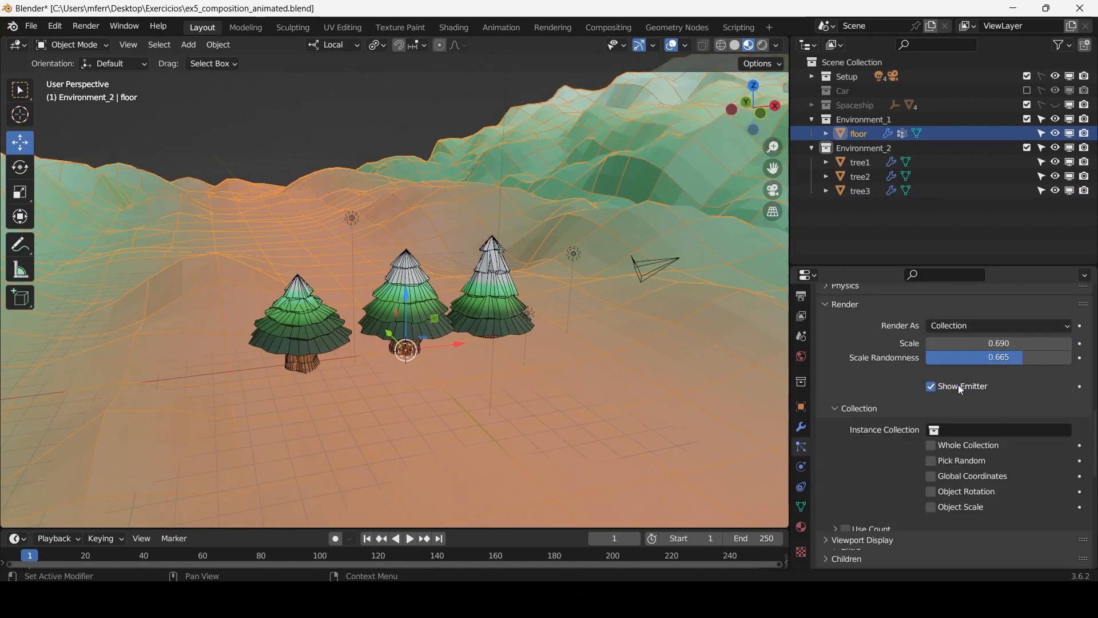
Assign Environment_2 as the instance collection so the floor's particles use all three tree variants.
{"action": "left_click", "coordinate": [948, 431]}
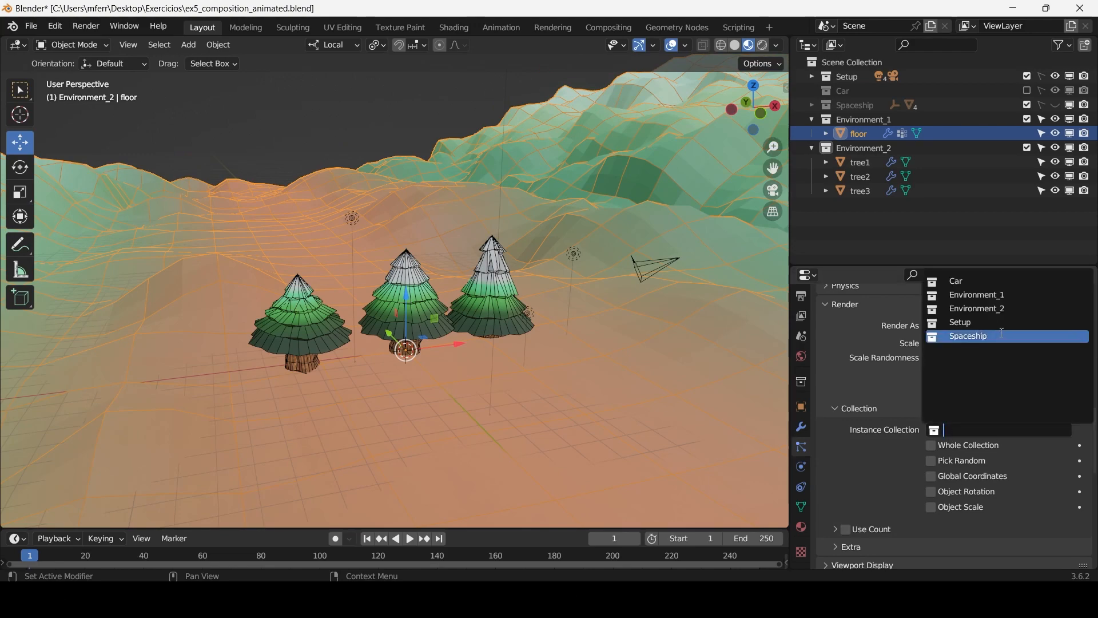
{"action": "left_click", "coordinate": [1008, 310]}
{"action": "scroll", "coordinate": [445, 268], "scroll_direction": "down", "scroll_amount": 5}
{"action": "middle_click_drag", "start_coordinate": [445, 268], "coordinate": [595, 267]}
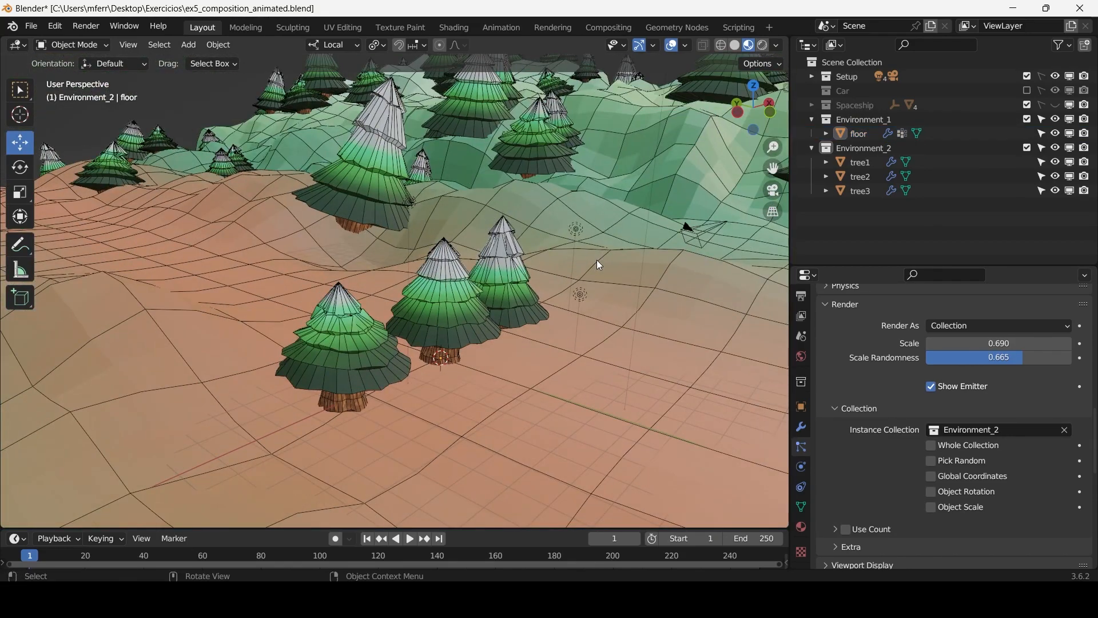
{"action": "middle_click_drag", "start_coordinate": [598, 262], "coordinate": [650, 367]}
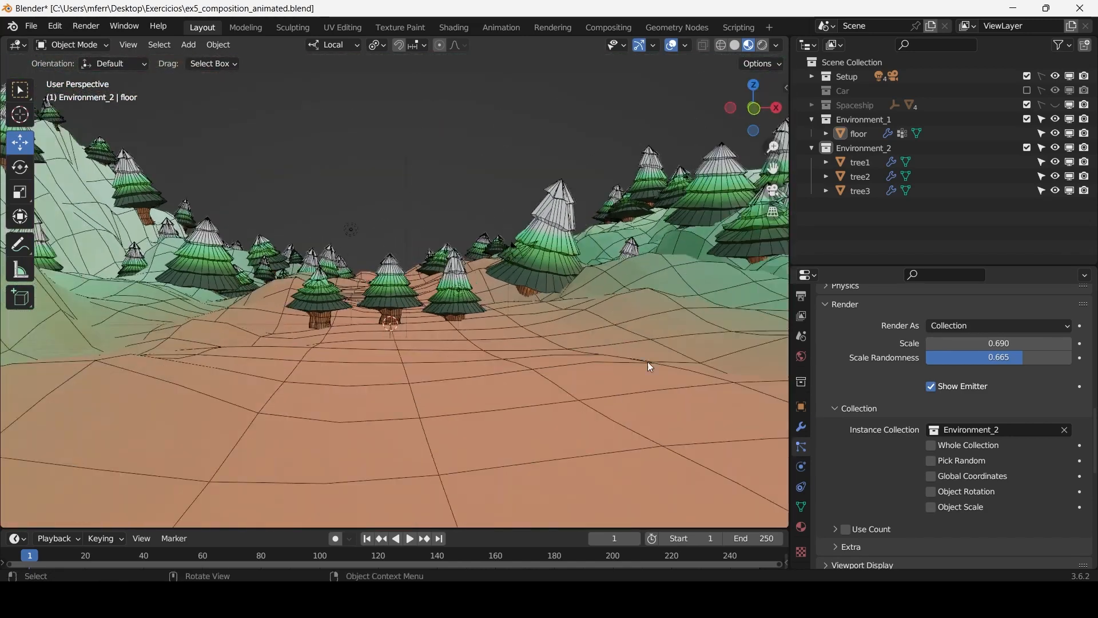
Set the floor particles' render scale to 0.440 and scale randomness to 0.716.
{"action": "scroll", "coordinate": [889, 461], "scroll_direction": "down", "scroll_amount": 8}
{"action": "scroll", "coordinate": [887, 456], "scroll_direction": "up", "scroll_amount": 10}
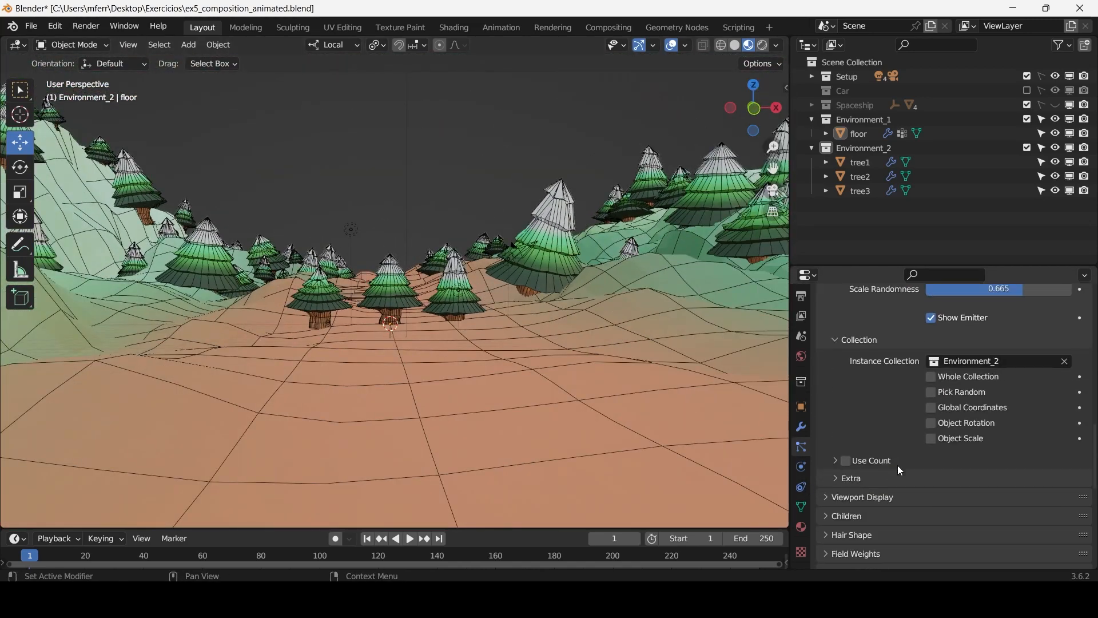
{"action": "left_click_drag", "start_coordinate": [1010, 403], "coordinate": [948, 389]}
{"action": "middle_click_drag", "start_coordinate": [592, 273], "coordinate": [550, 287]}
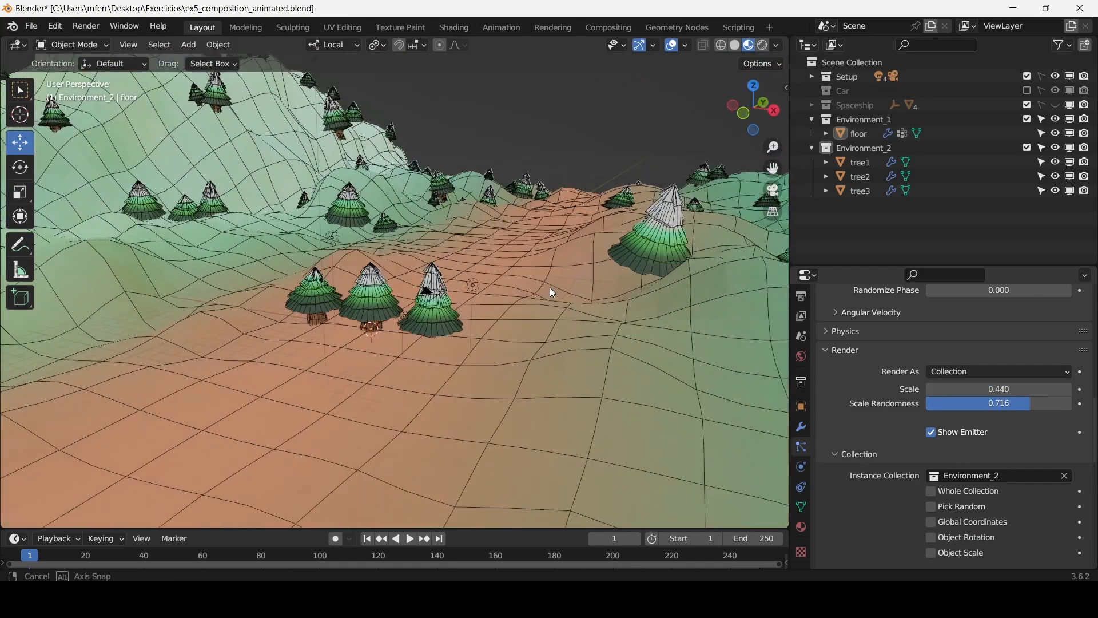
Exclude the Environment_2 collection from the view layer and switch the viewport to Rendered shading.
{"action": "scroll", "coordinate": [550, 287], "scroll_direction": "up", "scroll_amount": 2}
{"action": "left_click", "coordinate": [1028, 149]}
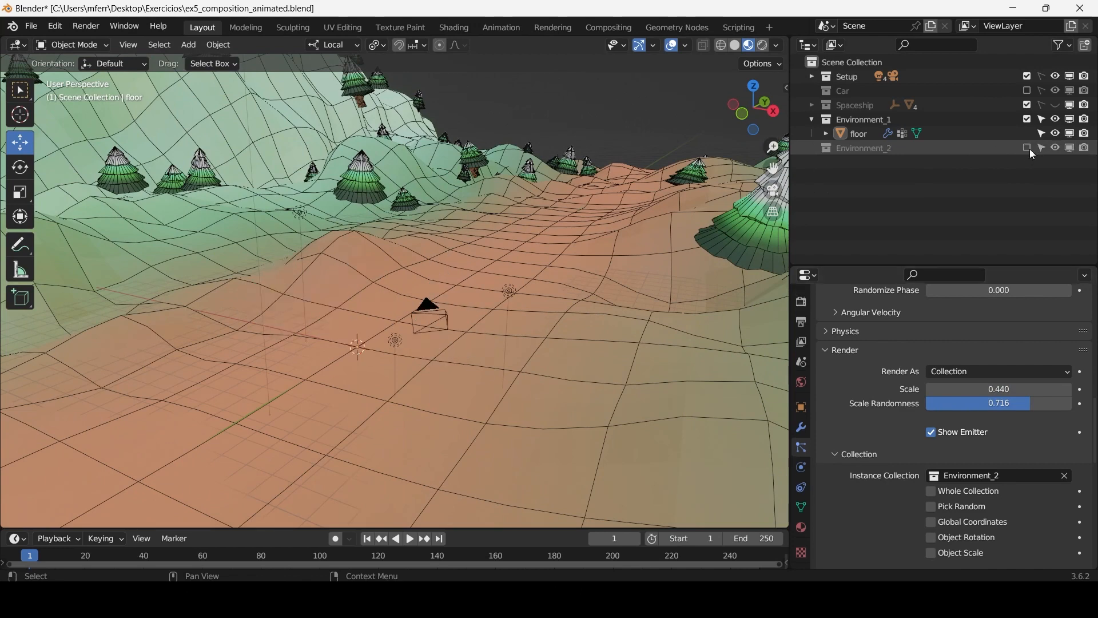
{"action": "left_click", "coordinate": [763, 46]}
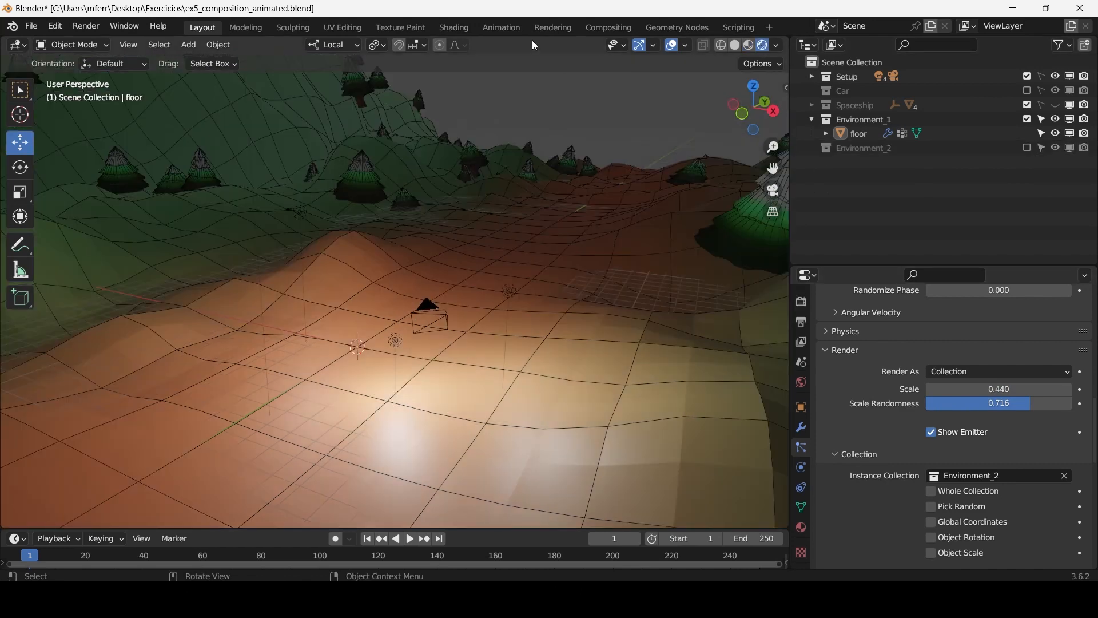
Switch to the Animation workspace, widen its camera view, and enlarge the outliner to show all collections.
{"action": "left_click", "coordinate": [499, 29]}
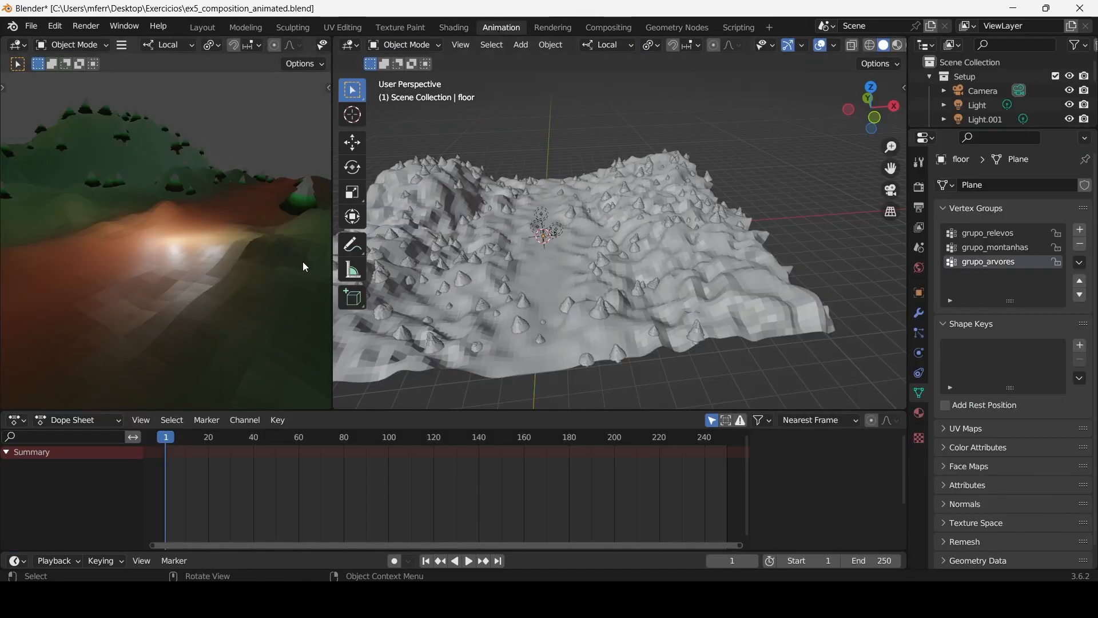
{"action": "left_click_drag", "start_coordinate": [333, 255], "coordinate": [398, 252]}
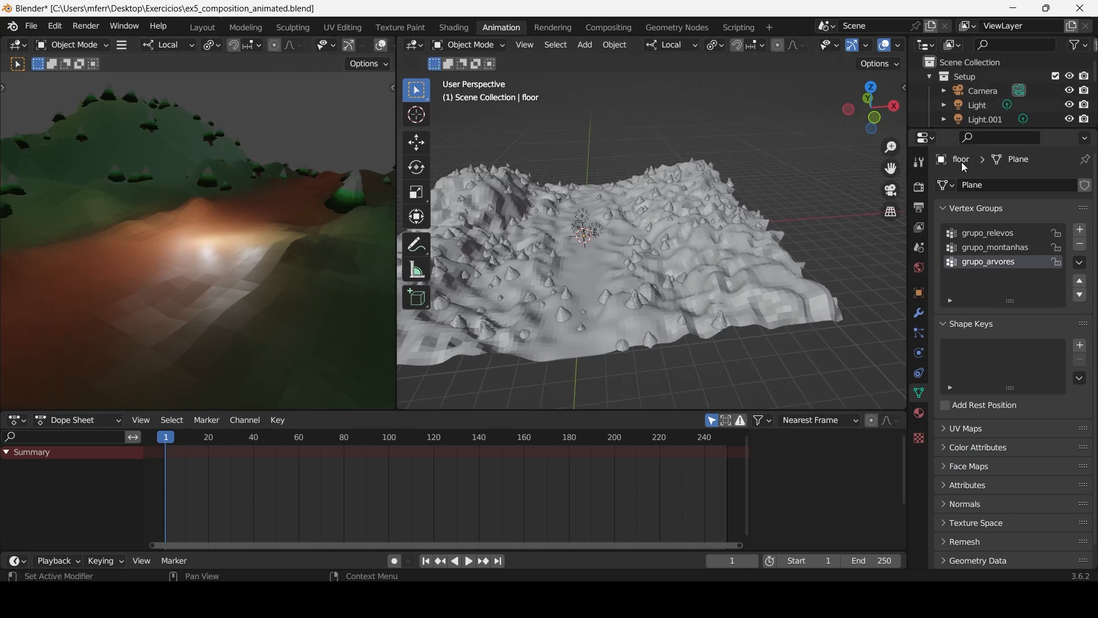
{"action": "left_click_drag", "start_coordinate": [968, 139], "coordinate": [971, 291]}
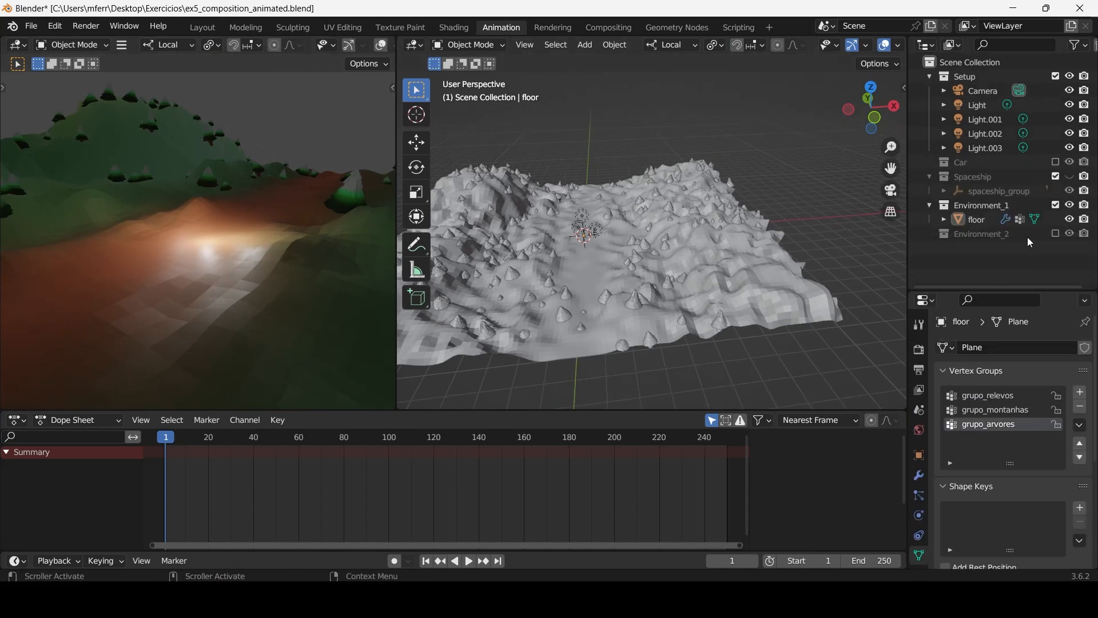
Enable the Car collection, unhide the Spaceship collection, and inspect both on the terrain.
{"action": "left_click", "coordinate": [1055, 163]}
{"action": "left_click", "coordinate": [1070, 191]}
{"action": "scroll", "coordinate": [700, 255], "scroll_direction": "up", "scroll_amount": 5}
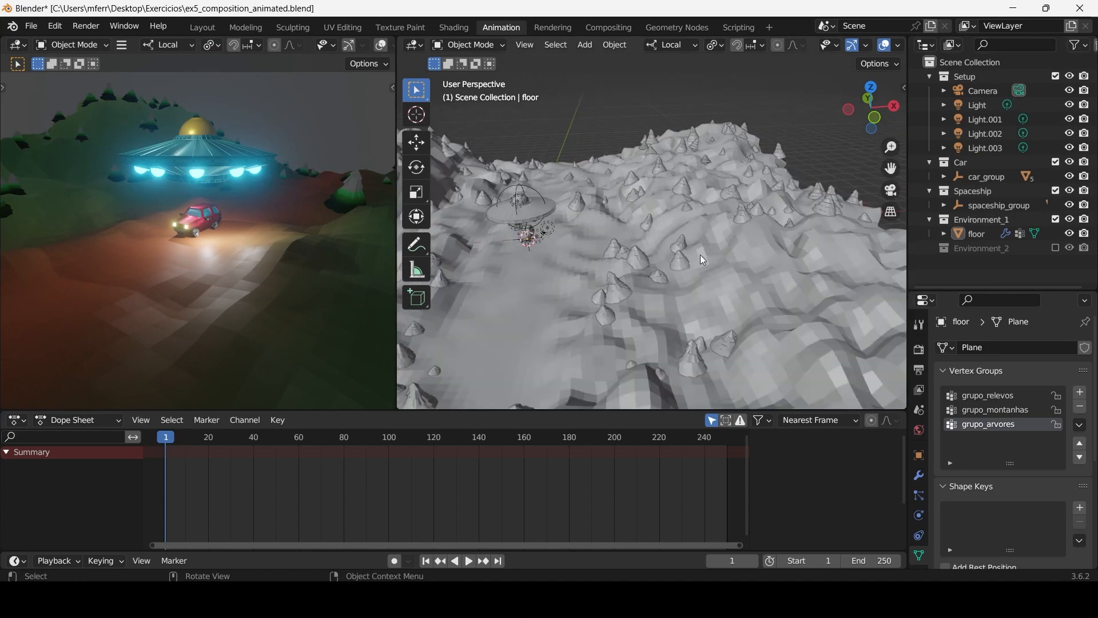
{"action": "middle_click_drag", "start_coordinate": [700, 255], "coordinate": [853, 263]}
{"action": "scroll", "coordinate": [756, 217], "scroll_direction": "down", "scroll_amount": 3}
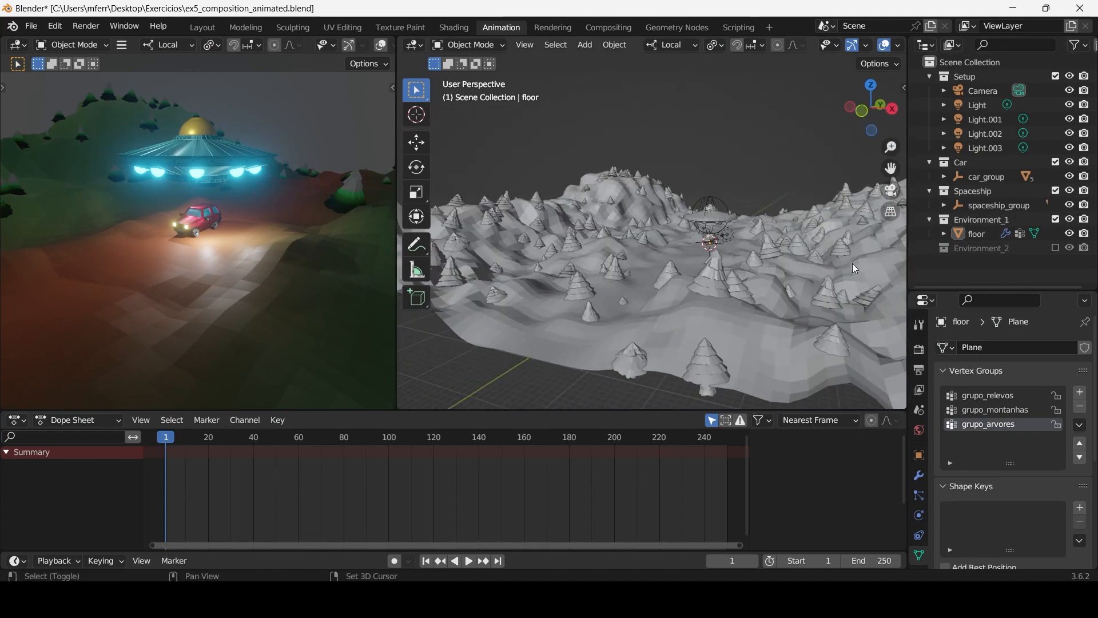
{"action": "scroll", "coordinate": [742, 239], "scroll_direction": "up", "scroll_amount": 3}
{"action": "scroll", "coordinate": [743, 239], "scroll_direction": "up", "scroll_amount": 2}
{"action": "middle_click_drag", "start_coordinate": [742, 239], "coordinate": [568, 229]}
{"action": "scroll", "coordinate": [569, 229], "scroll_direction": "up", "scroll_amount": 4}
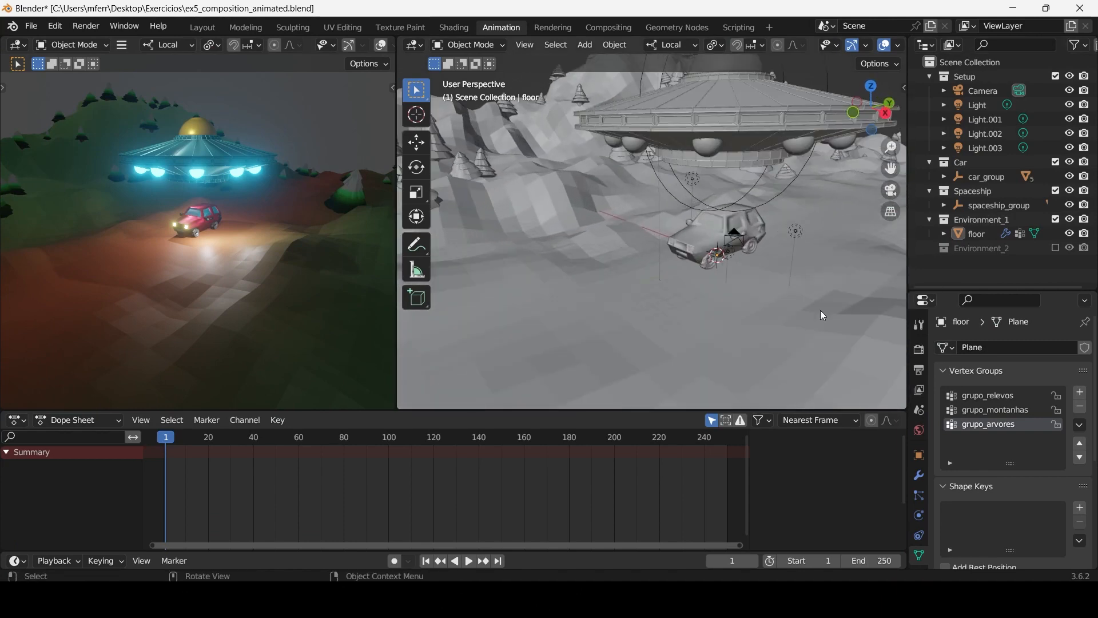
{"action": "scroll", "coordinate": [931, 496], "scroll_direction": "down", "scroll_amount": 2}
Widen the properties editor and set the floor particles' render scale to 0.590 and scale randomness to 0.690.
{"action": "left_click", "coordinate": [919, 449]}
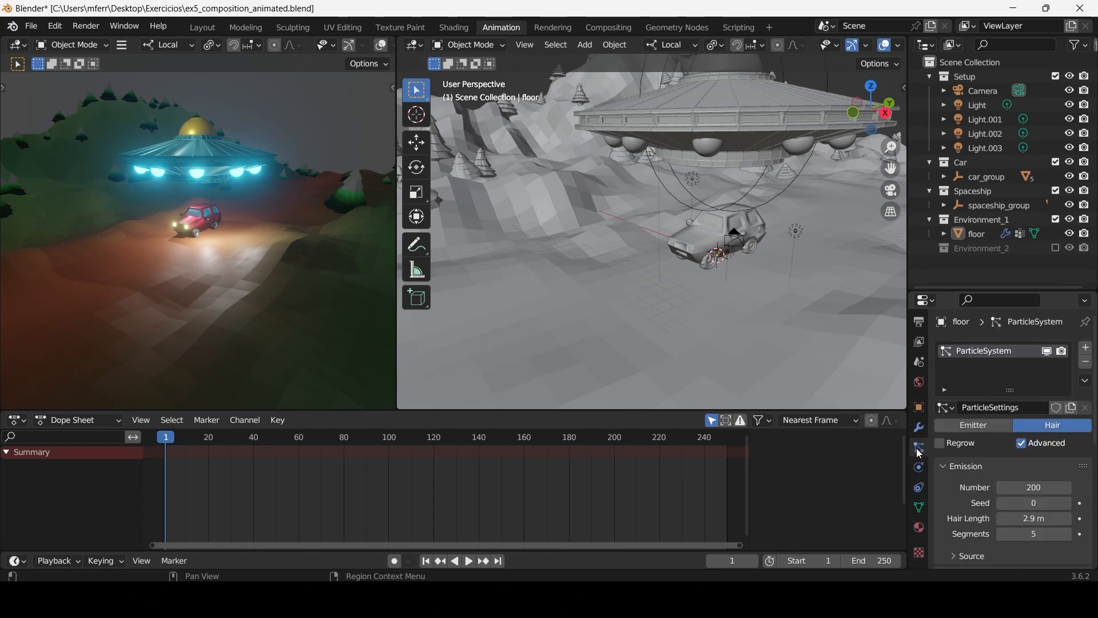
{"action": "left_click", "coordinate": [919, 407]}
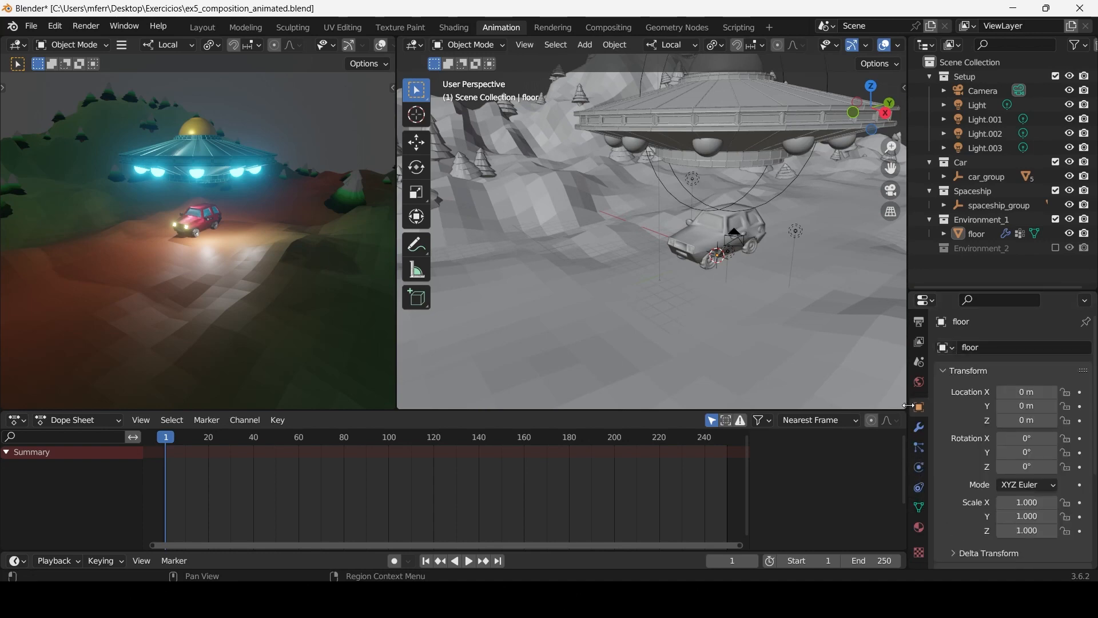
{"action": "left_click_drag", "start_coordinate": [909, 405], "coordinate": [817, 405]}
{"action": "left_click", "coordinate": [827, 447]}
{"action": "scroll", "coordinate": [872, 443], "scroll_direction": "down", "scroll_amount": 8}
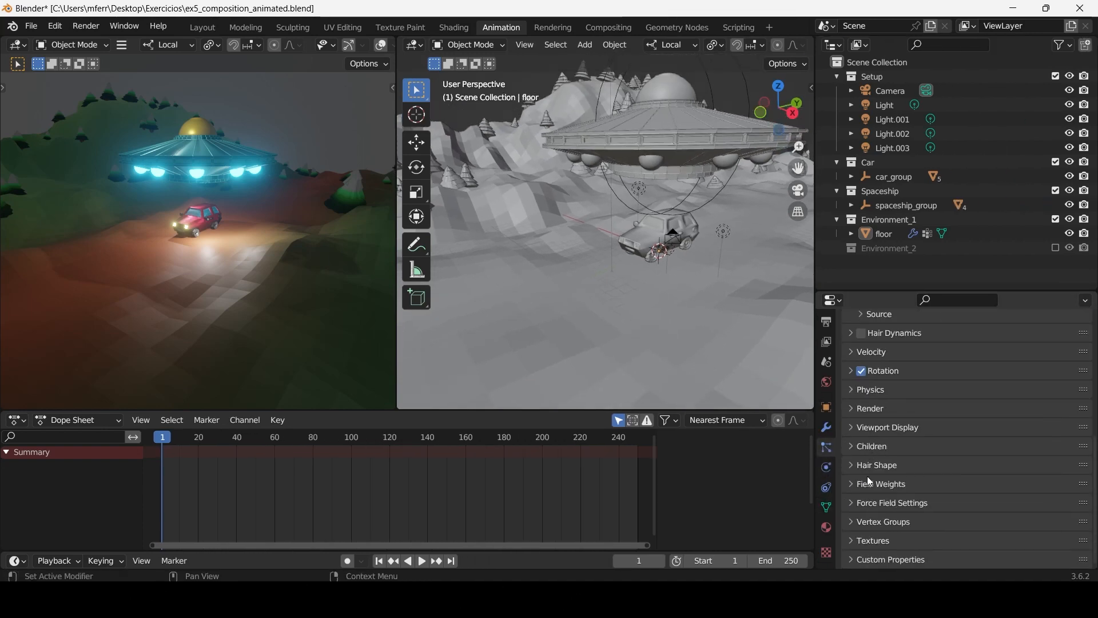
{"action": "scroll", "coordinate": [910, 466], "scroll_direction": "up", "scroll_amount": 3}
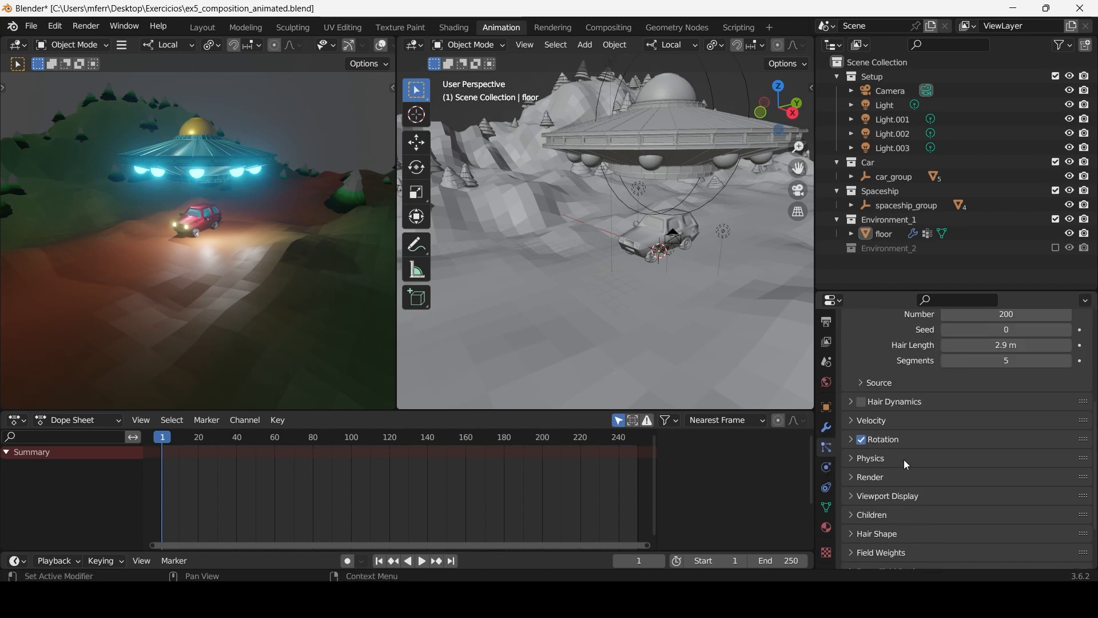
{"action": "left_click", "coordinate": [881, 474]}
{"action": "scroll", "coordinate": [881, 475], "scroll_direction": "down", "scroll_amount": 4}
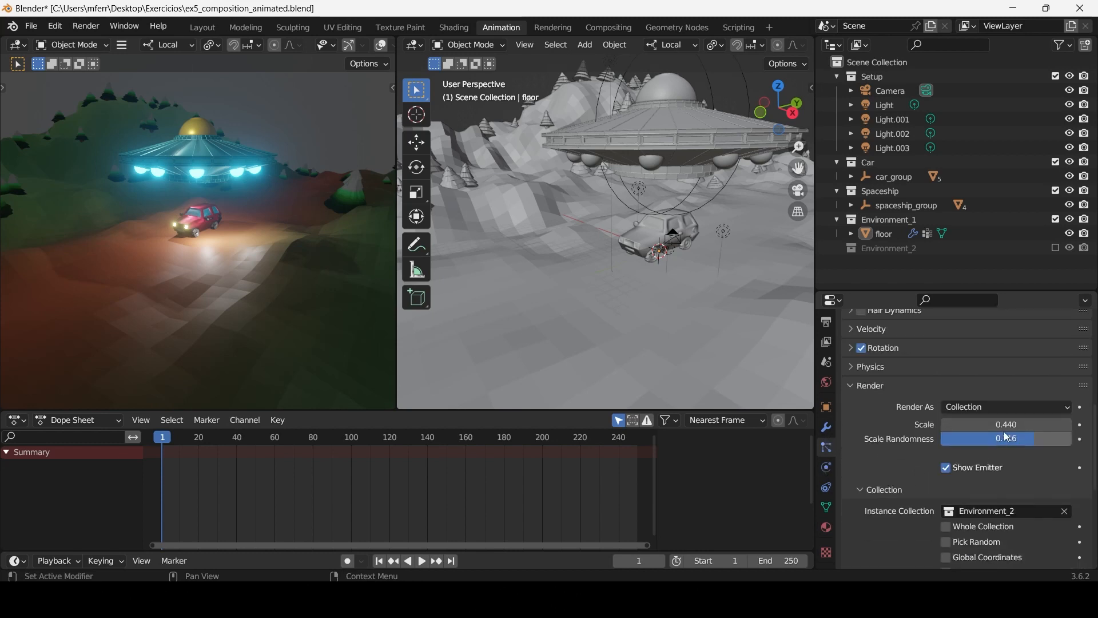
{"action": "left_click_drag", "start_coordinate": [1005, 425], "coordinate": [1019, 452]}
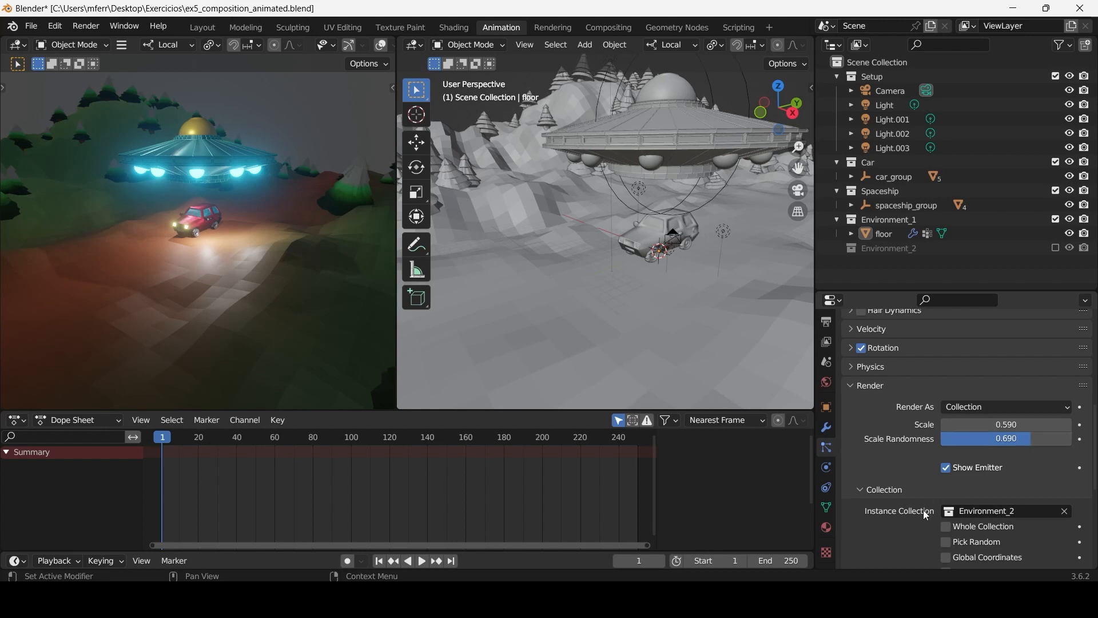
Set the floor particles' rotation randomize value to 0.071.
{"action": "scroll", "coordinate": [923, 509], "scroll_direction": "down", "scroll_amount": 5}
{"action": "scroll", "coordinate": [922, 510], "scroll_direction": "up", "scroll_amount": 12}
{"action": "left_click", "coordinate": [895, 444]}
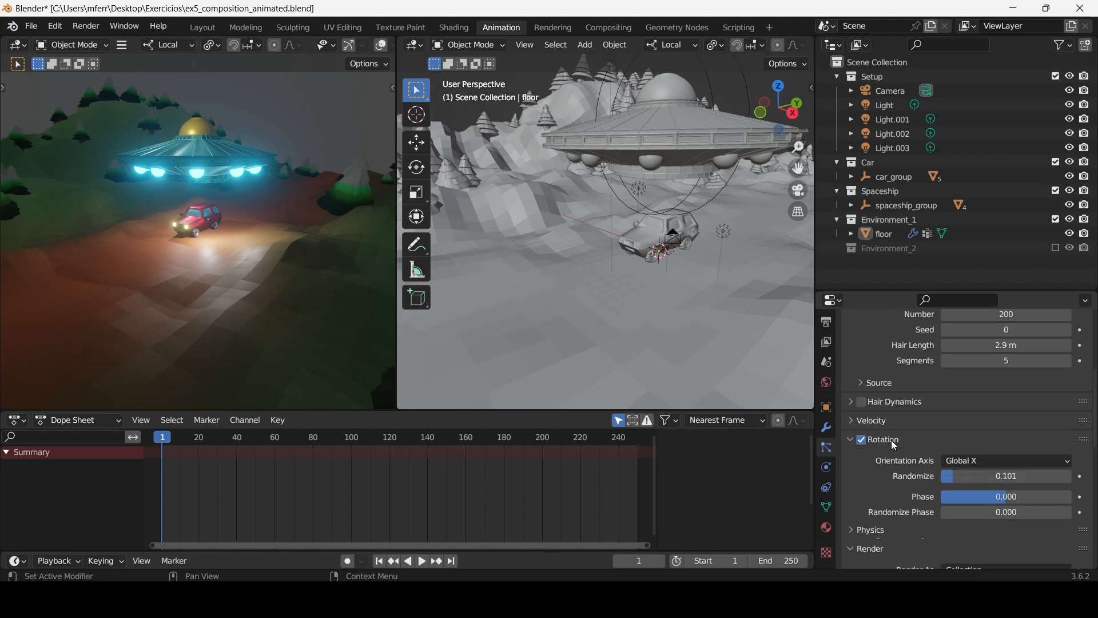
{"action": "mouse_move", "coordinate": [954, 476]}
{"action": "left_mouse_down"}
{"action": "mouse_move", "coordinate": [998, 476]}
{"action": "mouse_move", "coordinate": [945, 476]}
{"action": "left_mouse_up"}
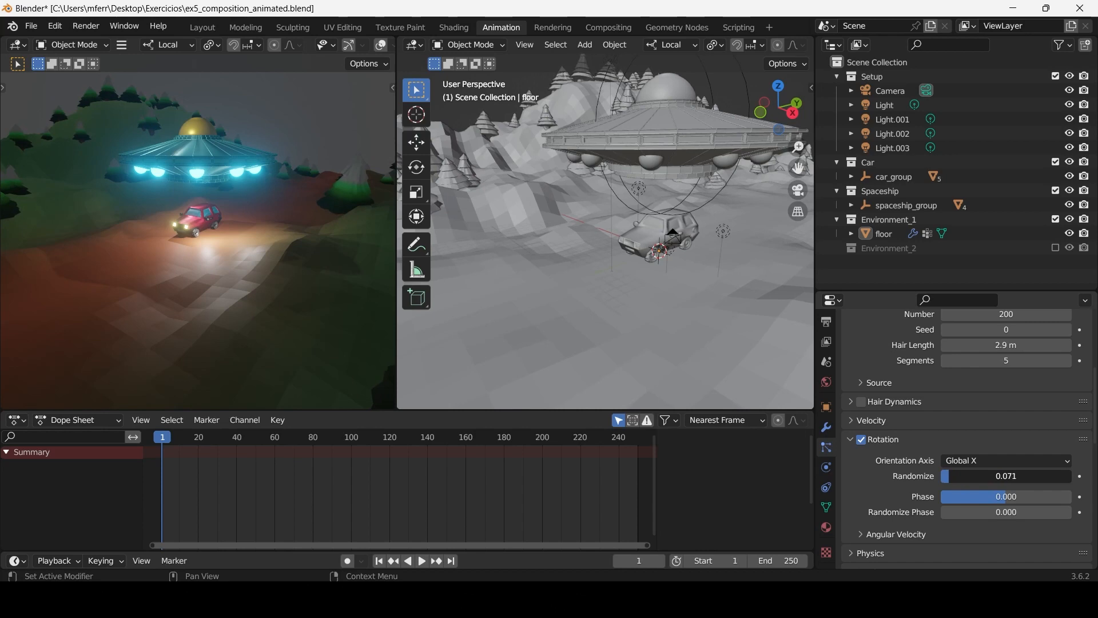
{"action": "middle_click_drag", "start_coordinate": [549, 203], "coordinate": [658, 223]}
Look through the floor particle system's Field Weights and Force Field Settings, and open its Vertex Groups settings.
{"action": "scroll", "coordinate": [874, 469], "scroll_direction": "down", "scroll_amount": 12}
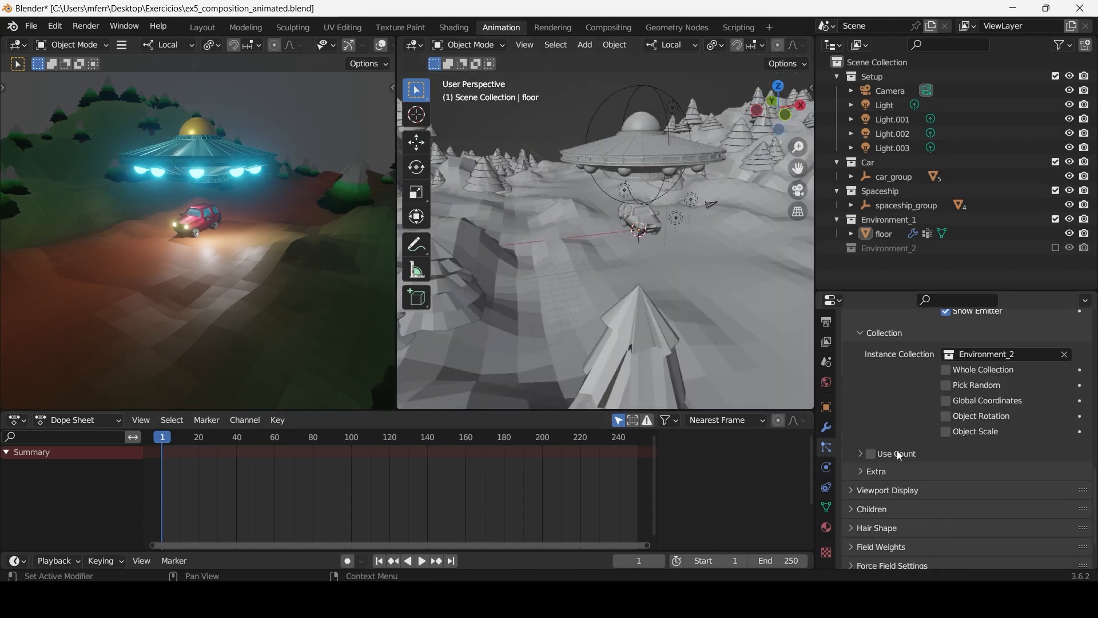
{"action": "scroll", "coordinate": [899, 451], "scroll_direction": "down", "scroll_amount": 3}
{"action": "left_click", "coordinate": [901, 485]}
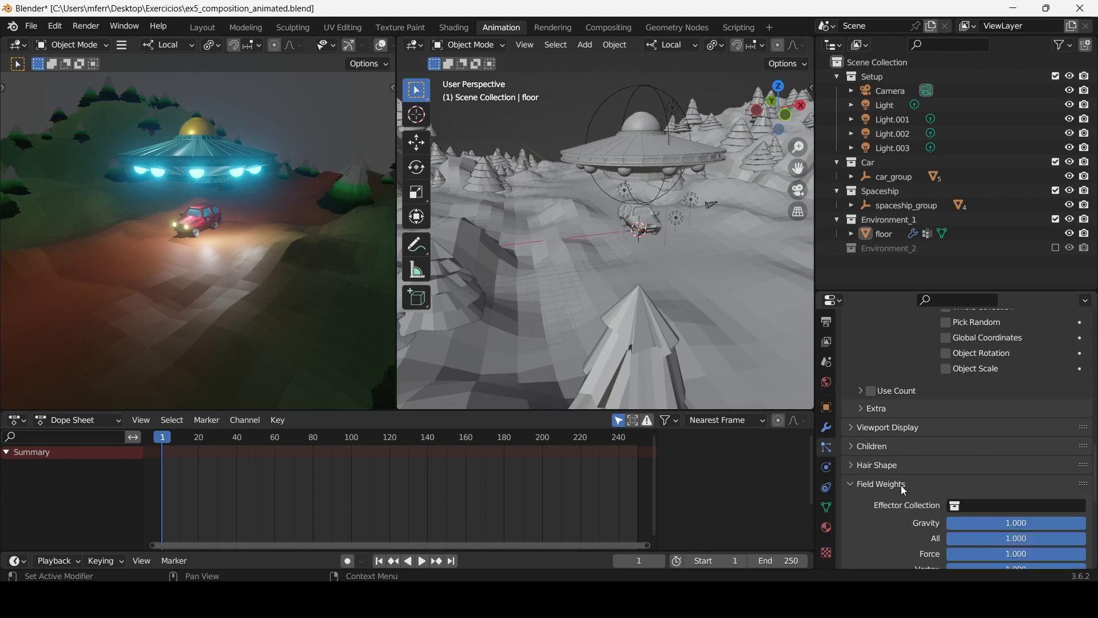
{"action": "left_click", "coordinate": [901, 485]}
{"action": "left_click", "coordinate": [902, 504]}
{"action": "scroll", "coordinate": [902, 503], "scroll_direction": "down", "scroll_amount": 5}
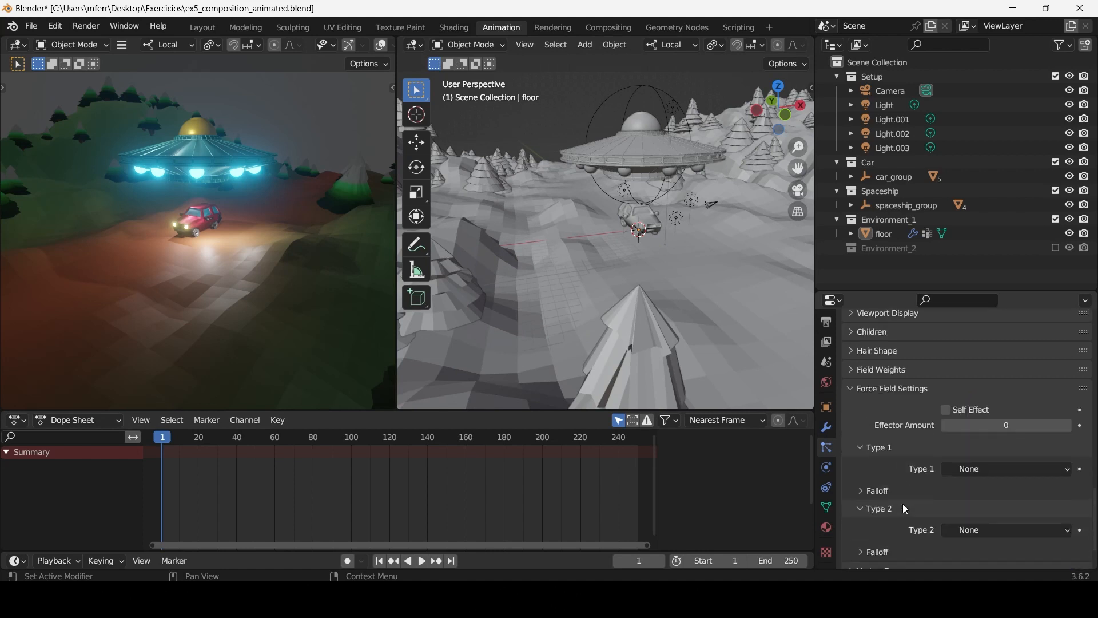
{"action": "left_click", "coordinate": [909, 392]}
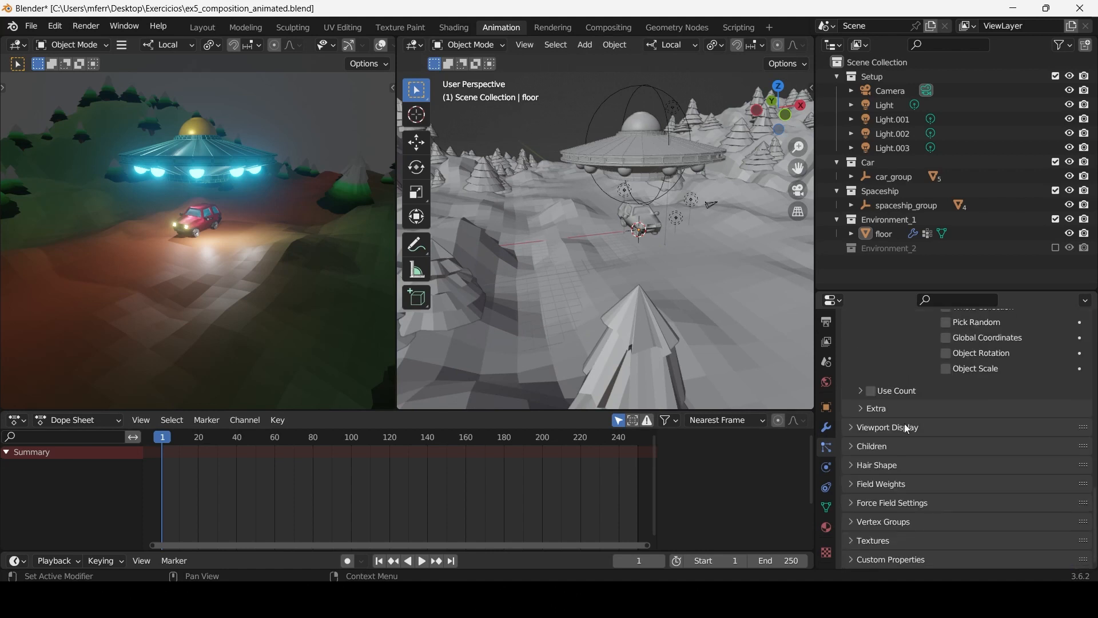
{"action": "left_click", "coordinate": [903, 521]}
{"action": "scroll", "coordinate": [901, 516], "scroll_direction": "down", "scroll_amount": 6}
{"action": "scroll", "coordinate": [625, 232], "scroll_direction": "down", "scroll_amount": 4}
Assign the grupo_relevos vertex group to the floor particles' Length.
{"action": "middle_click_drag", "start_coordinate": [641, 233], "coordinate": [617, 231]}
{"action": "scroll", "coordinate": [618, 231], "scroll_direction": "up", "scroll_amount": 2}
{"action": "mouse_move", "coordinate": [653, 263]}
{"action": "middle_mouse_down"}
{"action": "mouse_move", "coordinate": [613, 233]}
{"action": "mouse_move", "coordinate": [623, 290]}
{"action": "mouse_move", "coordinate": [632, 261]}
{"action": "middle_mouse_up"}
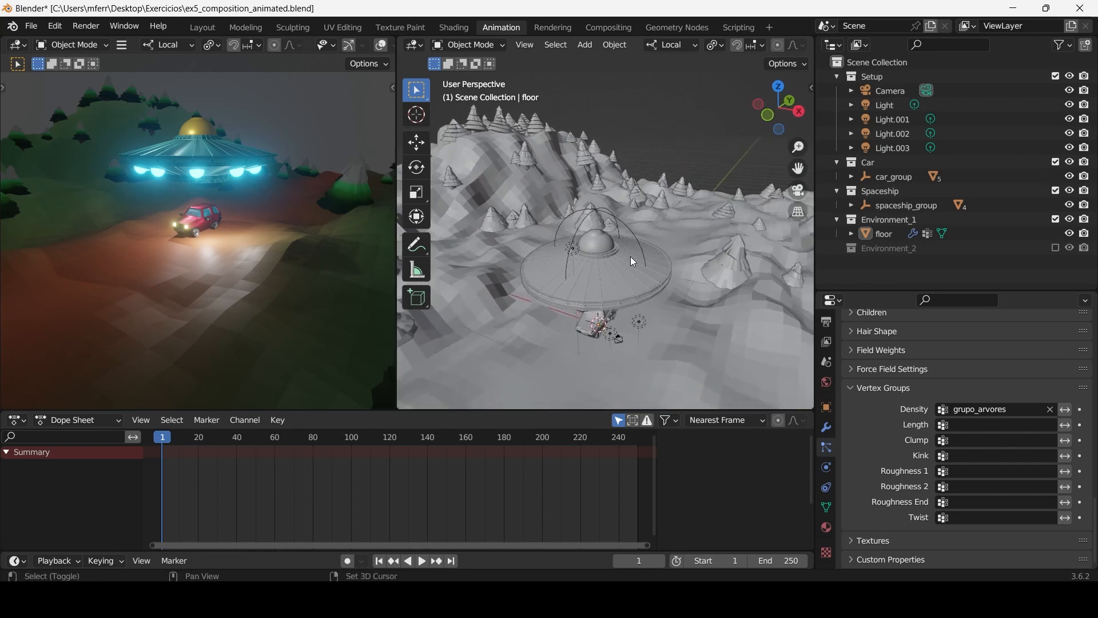
{"action": "left_click", "coordinate": [973, 425]}
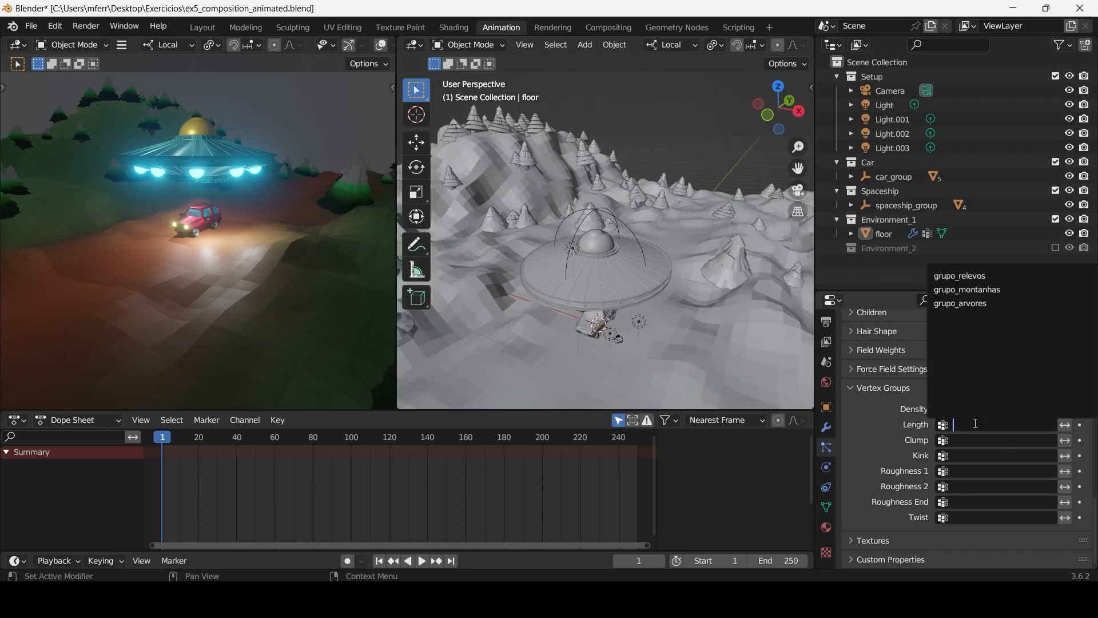
{"action": "left_click", "coordinate": [995, 278]}
{"action": "scroll", "coordinate": [713, 281], "scroll_direction": "up", "scroll_amount": 2}
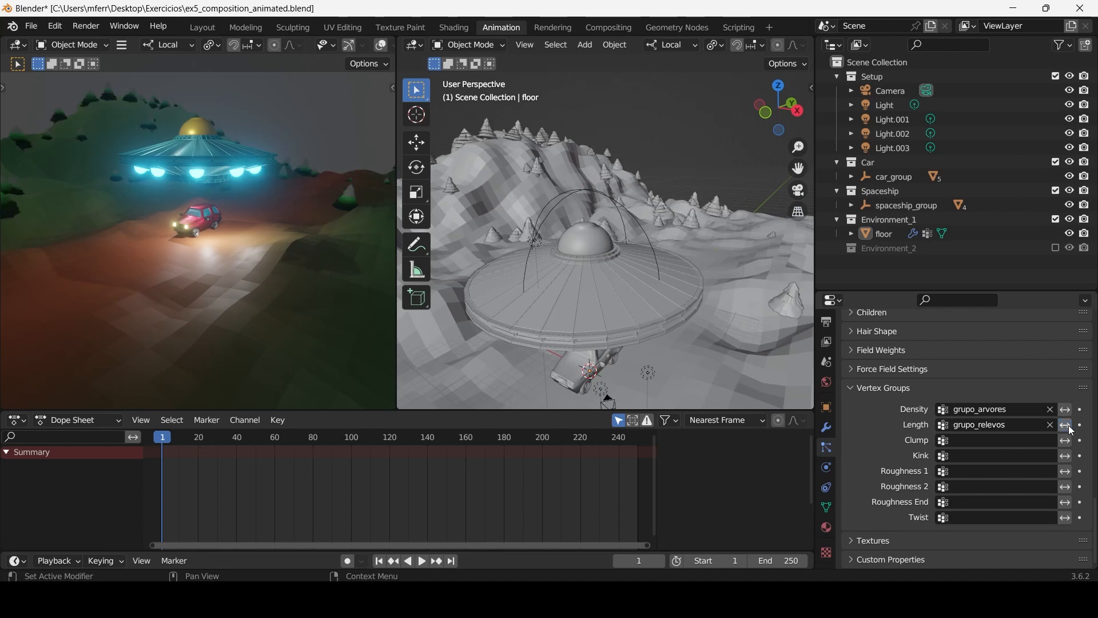
Switch the floor particles' Length vertex group to grupo_montanhas, invert its effect, and check the trees around the spaceship.
{"action": "left_click", "coordinate": [1043, 426]}
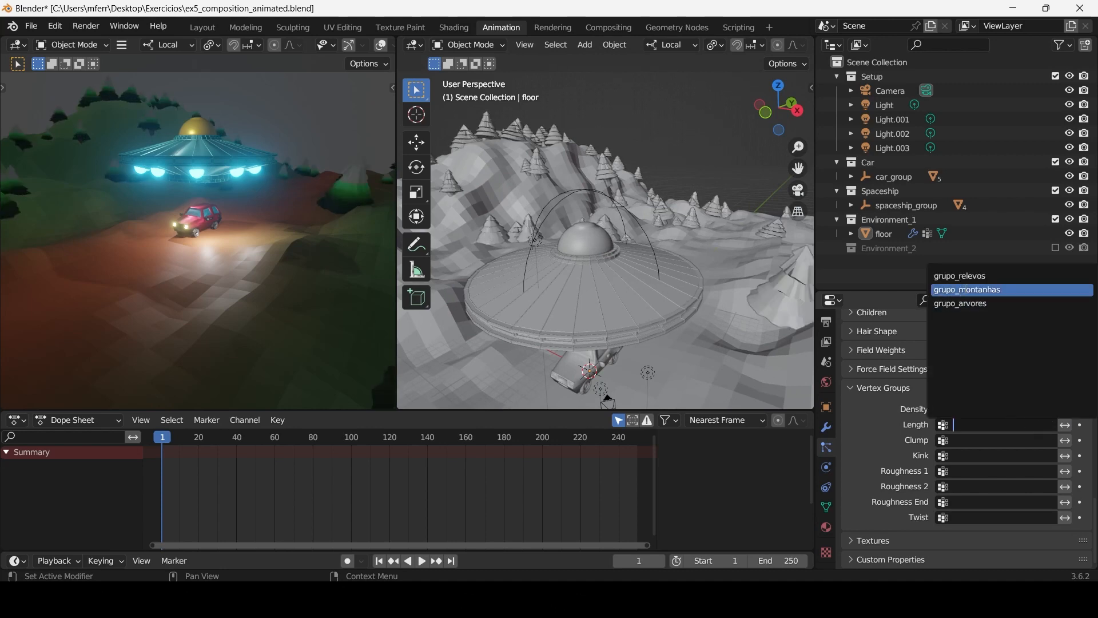
{"action": "left_click", "coordinate": [967, 290]}
{"action": "middle_click_drag", "start_coordinate": [661, 293], "coordinate": [678, 294]}
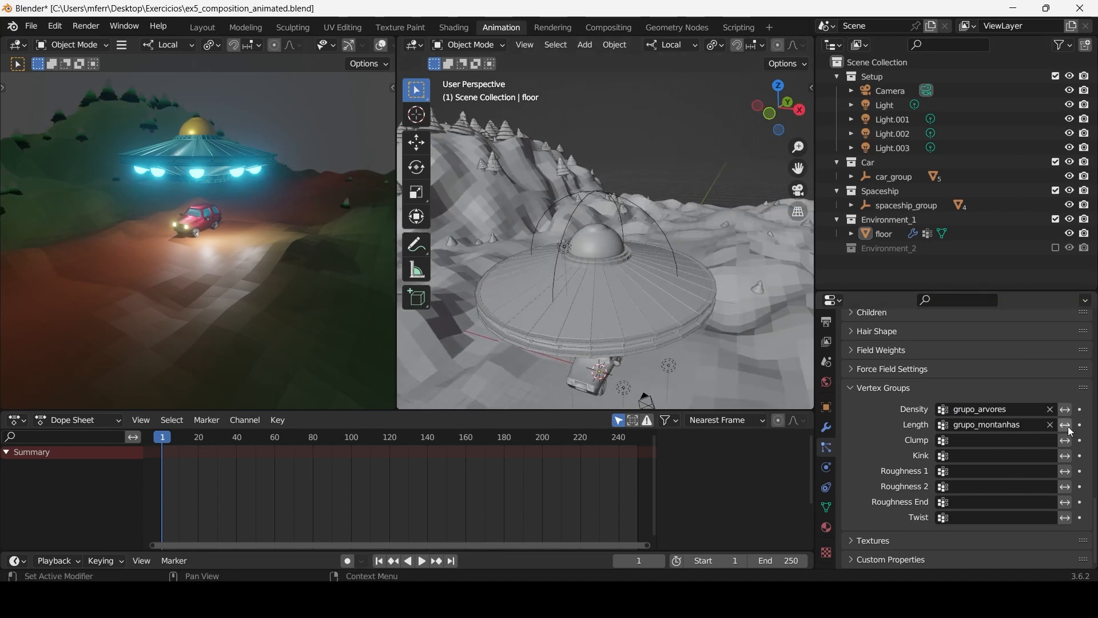
{"action": "left_click", "coordinate": [1068, 426]}
{"action": "middle_click_drag", "start_coordinate": [594, 286], "coordinate": [592, 240]}
{"action": "scroll", "coordinate": [606, 262], "scroll_direction": "up", "scroll_amount": 3}
{"action": "mouse_move", "coordinate": [658, 308]}
{"action": "middle_mouse_down"}
{"action": "mouse_move", "coordinate": [715, 297]}
{"action": "mouse_move", "coordinate": [671, 312]}
{"action": "middle_mouse_up"}
Replace the floor particles' Length vertex group with grupo_relevos.
{"action": "left_click", "coordinate": [1049, 425]}
{"action": "left_click", "coordinate": [1048, 426]}
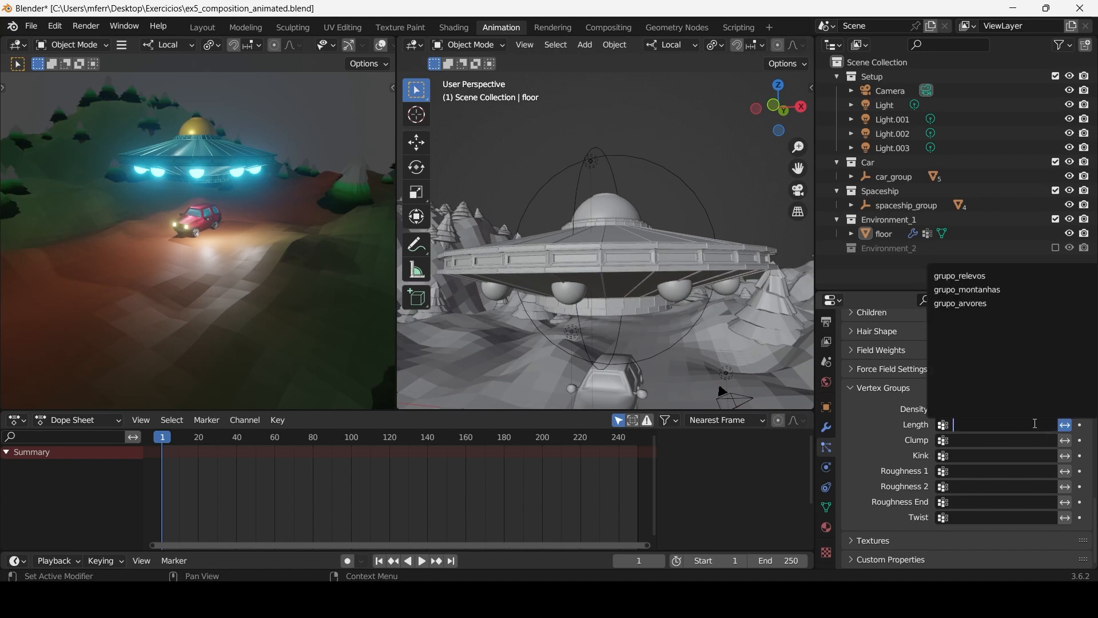
{"action": "left_click", "coordinate": [990, 276]}
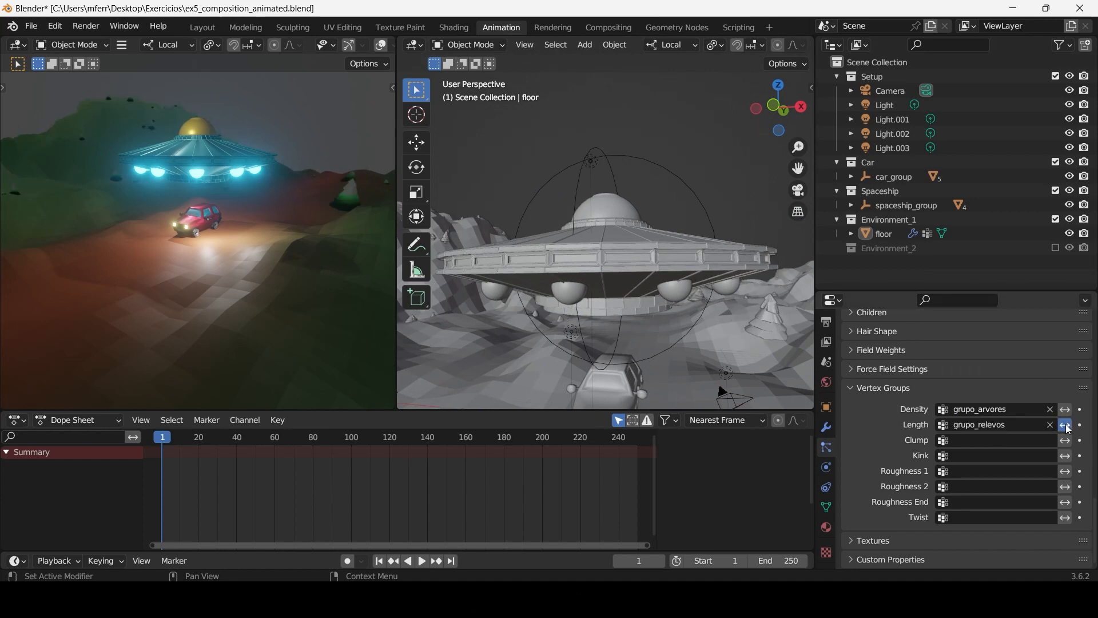
Set the floor particles' render scale to 1.050.
{"action": "scroll", "coordinate": [895, 478], "scroll_direction": "up", "scroll_amount": 15}
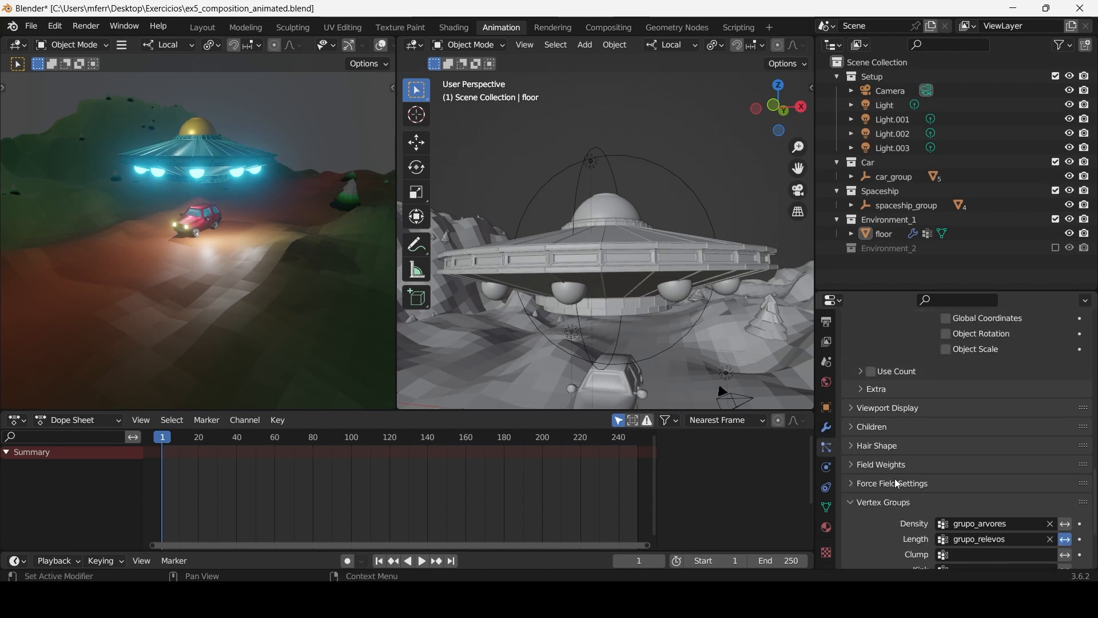
{"action": "left_click_drag", "start_coordinate": [968, 440], "coordinate": [1035, 440]}
{"action": "scroll", "coordinate": [675, 329], "scroll_direction": "down", "scroll_amount": 4}
{"action": "middle_click_drag", "start_coordinate": [707, 269], "coordinate": [648, 207]}
Examine the floor's painted vertex weights in Weight Paint mode, and return to Object Mode.
{"action": "left_click", "coordinate": [497, 46]}
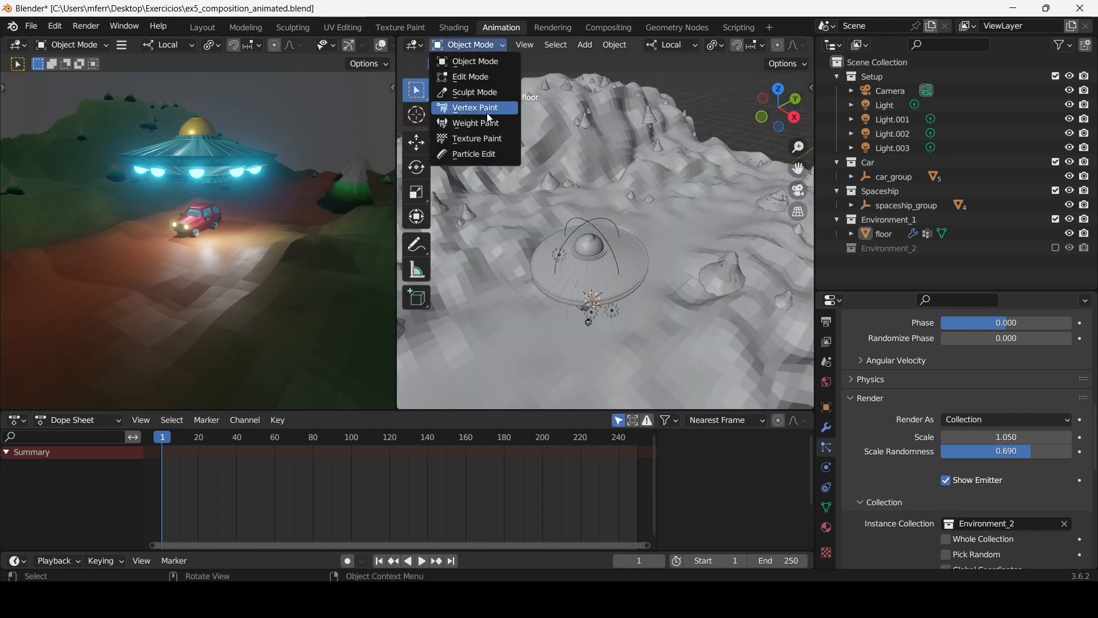
{"action": "left_click", "coordinate": [487, 124]}
{"action": "middle_click_drag", "start_coordinate": [629, 229], "coordinate": [656, 150]}
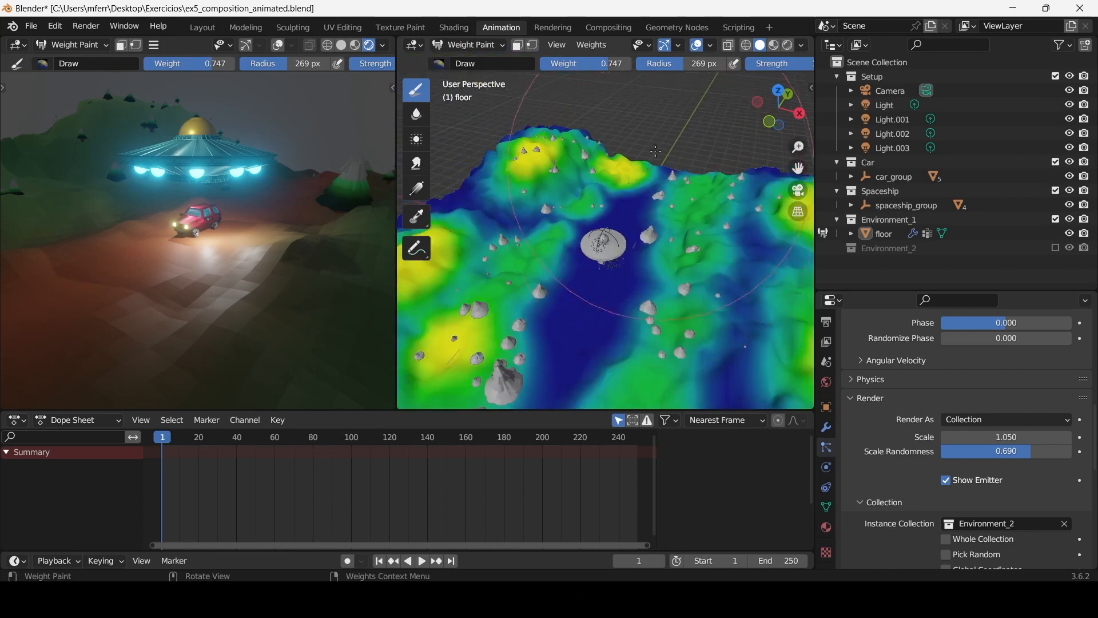
{"action": "mouse_move", "coordinate": [578, 223]}
{"action": "middle_mouse_down"}
{"action": "mouse_move", "coordinate": [612, 235]}
{"action": "mouse_move", "coordinate": [655, 218]}
{"action": "mouse_move", "coordinate": [581, 200]}
{"action": "middle_mouse_up"}
{"action": "left_click", "coordinate": [468, 44]}
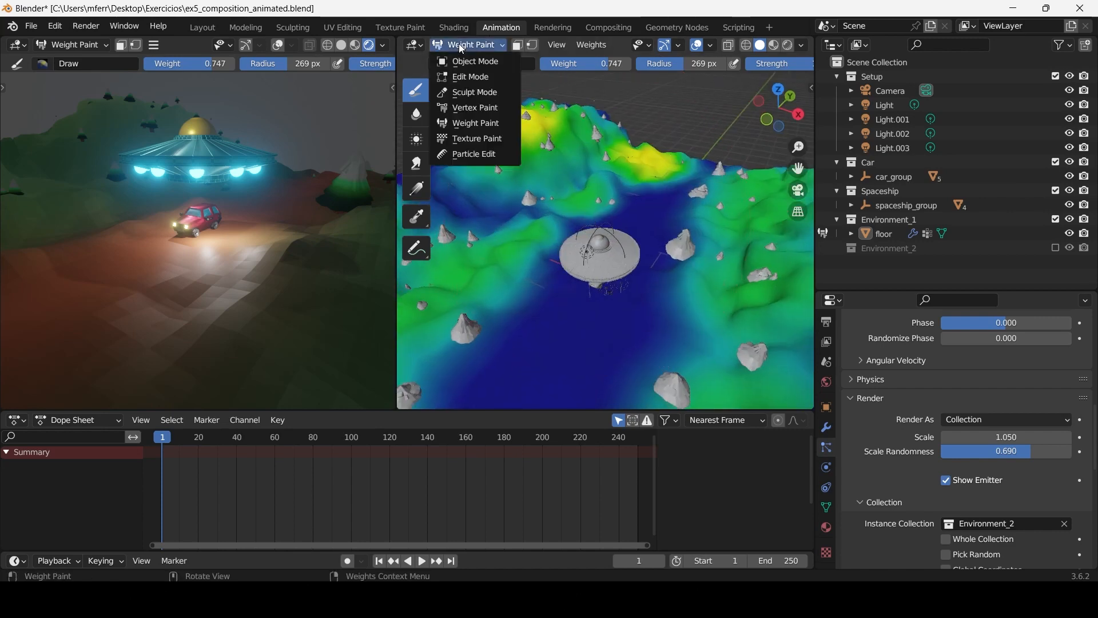
{"action": "left_click", "coordinate": [483, 57]}
Set the floor particles' render scale to 1.080 and check the tree sizes beside the car and spaceship.
{"action": "middle_click_drag", "start_coordinate": [642, 279], "coordinate": [664, 233]}
{"action": "scroll", "coordinate": [664, 234], "scroll_direction": "up", "scroll_amount": 5}
{"action": "middle_click_drag", "start_coordinate": [720, 281], "coordinate": [674, 167], "text": "shift"}
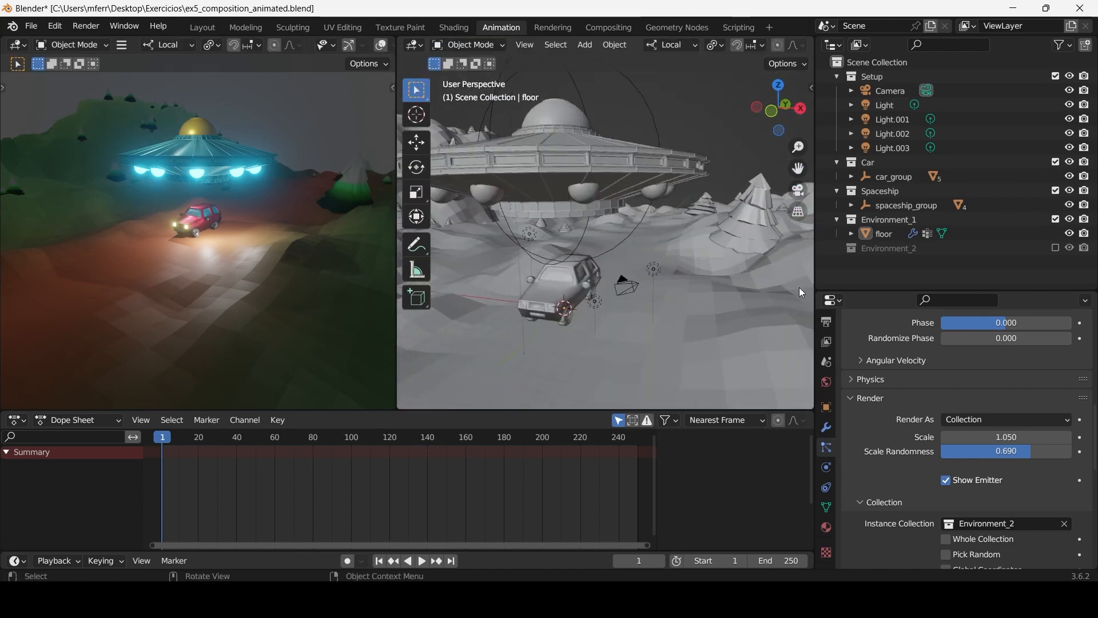
{"action": "mouse_move", "coordinate": [1039, 438]}
{"action": "left_mouse_down"}
{"action": "mouse_move", "coordinate": [1065, 438]}
{"action": "mouse_move", "coordinate": [1041, 438]}
{"action": "left_mouse_up"}
{"action": "scroll", "coordinate": [625, 224], "scroll_direction": "down", "scroll_amount": 2}
{"action": "mouse_move", "coordinate": [627, 229]}
{"action": "middle_mouse_down"}
{"action": "mouse_move", "coordinate": [702, 239]}
{"action": "mouse_move", "coordinate": [647, 243]}
{"action": "mouse_move", "coordinate": [674, 200]}
{"action": "mouse_move", "coordinate": [687, 249]}
{"action": "mouse_move", "coordinate": [599, 232]}
{"action": "mouse_move", "coordinate": [640, 223]}
{"action": "middle_mouse_up"}
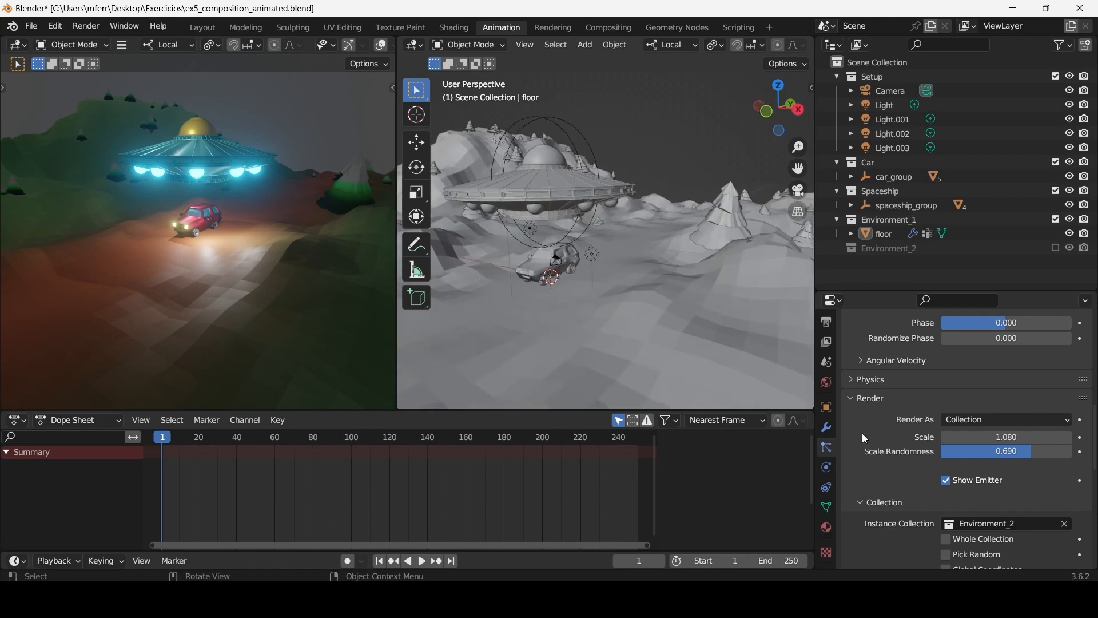
Set the floor particle system's emission number to 550.
{"action": "scroll", "coordinate": [919, 497], "scroll_direction": "down", "scroll_amount": 8}
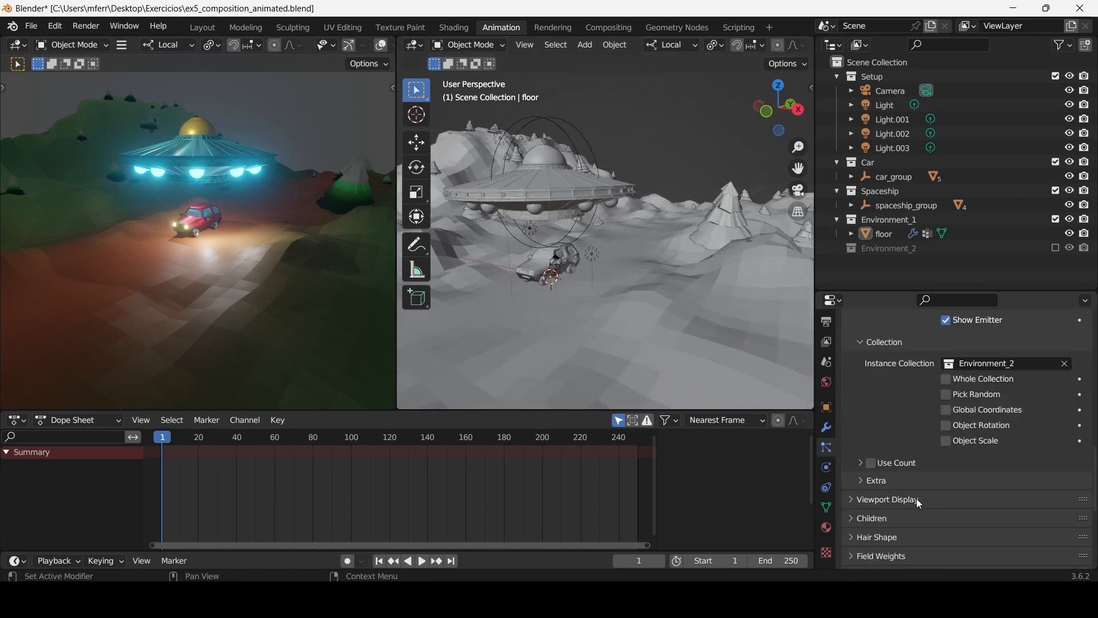
{"action": "scroll", "coordinate": [916, 496], "scroll_direction": "up", "scroll_amount": 10}
{"action": "scroll", "coordinate": [888, 448], "scroll_direction": "up", "scroll_amount": 3}
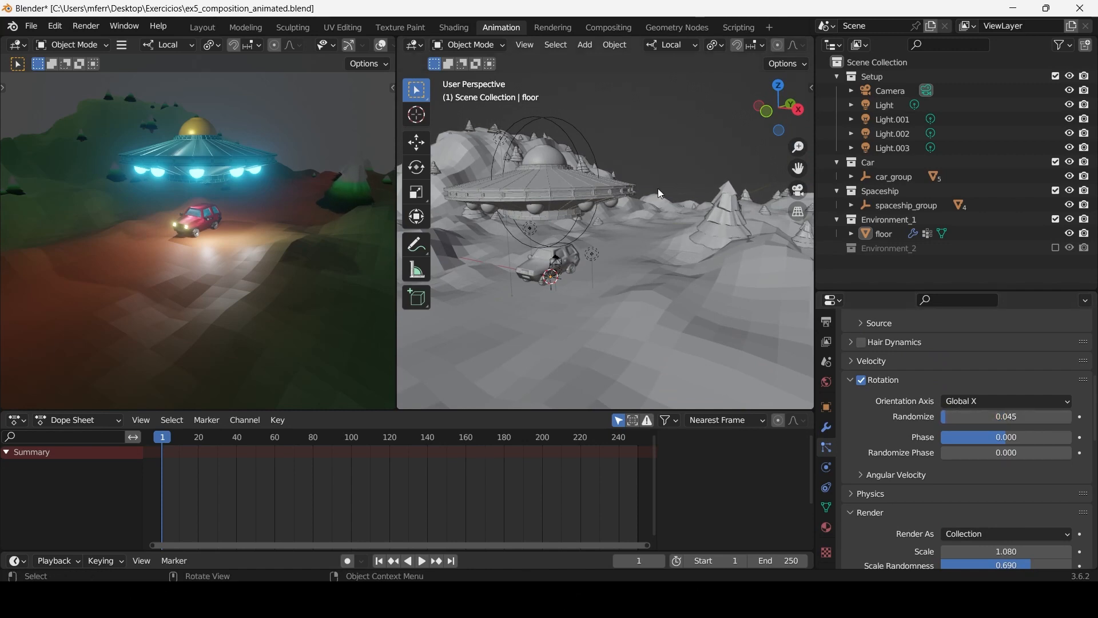
{"action": "scroll", "coordinate": [553, 272], "scroll_direction": "down", "scroll_amount": 4}
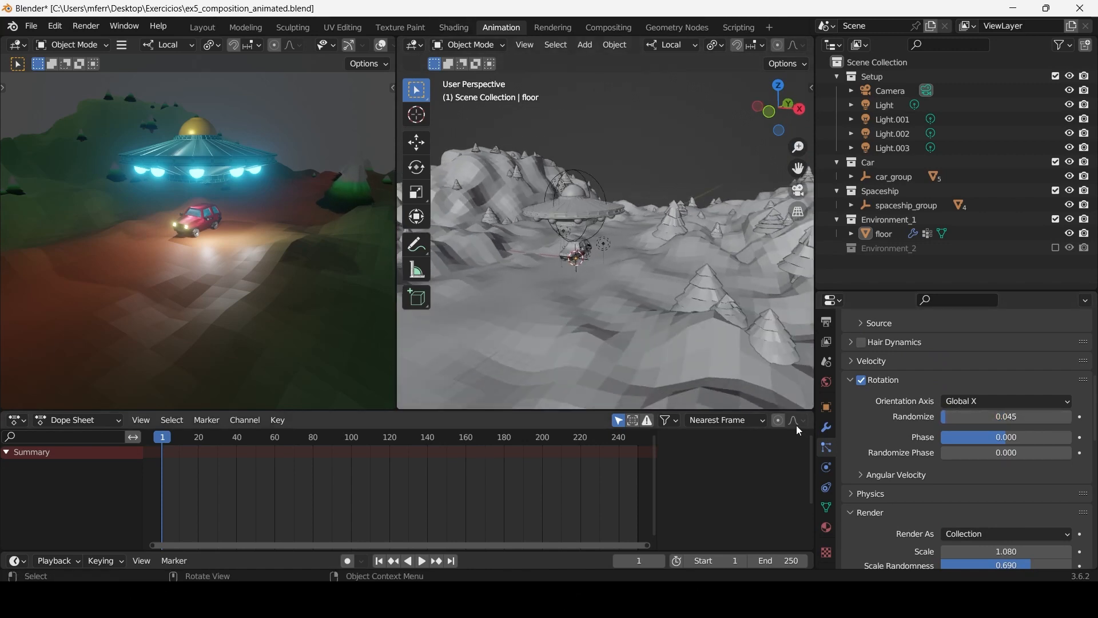
{"action": "scroll", "coordinate": [907, 439], "scroll_direction": "down", "scroll_amount": 10}
{"action": "scroll", "coordinate": [908, 433], "scroll_direction": "up", "scroll_amount": 12}
{"action": "scroll", "coordinate": [910, 436], "scroll_direction": "up", "scroll_amount": 8}
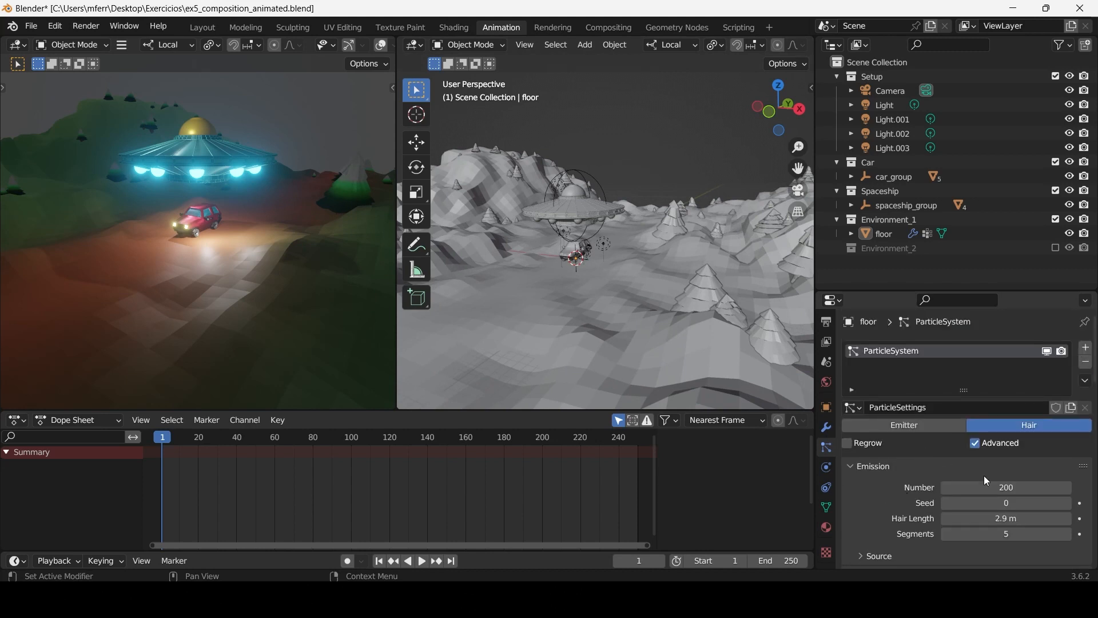
{"action": "left_click", "coordinate": [958, 488]}
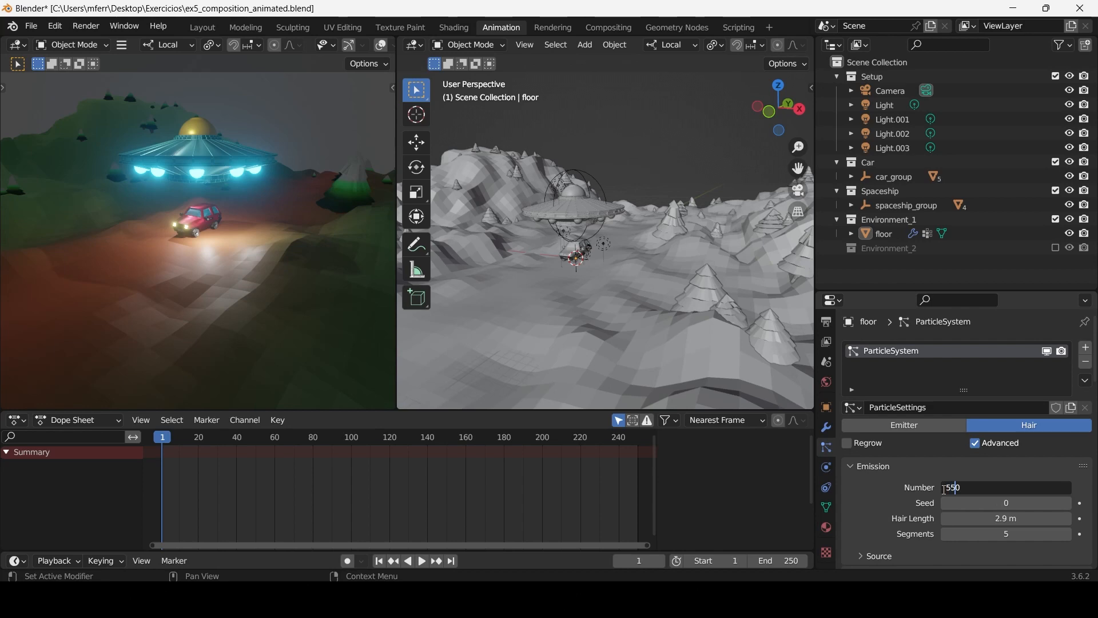
{"action": "type", "text": "550"}
{"action": "key", "text": "Return"}
Inspect the tree distribution over the terrain in both the rendered and solid viewports.
{"action": "mouse_move", "coordinate": [590, 246]}
{"action": "middle_mouse_down"}
{"action": "mouse_move", "coordinate": [608, 239]}
{"action": "mouse_move", "coordinate": [572, 248]}
{"action": "middle_mouse_up"}
{"action": "scroll", "coordinate": [609, 239], "scroll_direction": "up", "scroll_amount": 5}
{"action": "scroll", "coordinate": [609, 239], "scroll_direction": "down", "scroll_amount": 6}
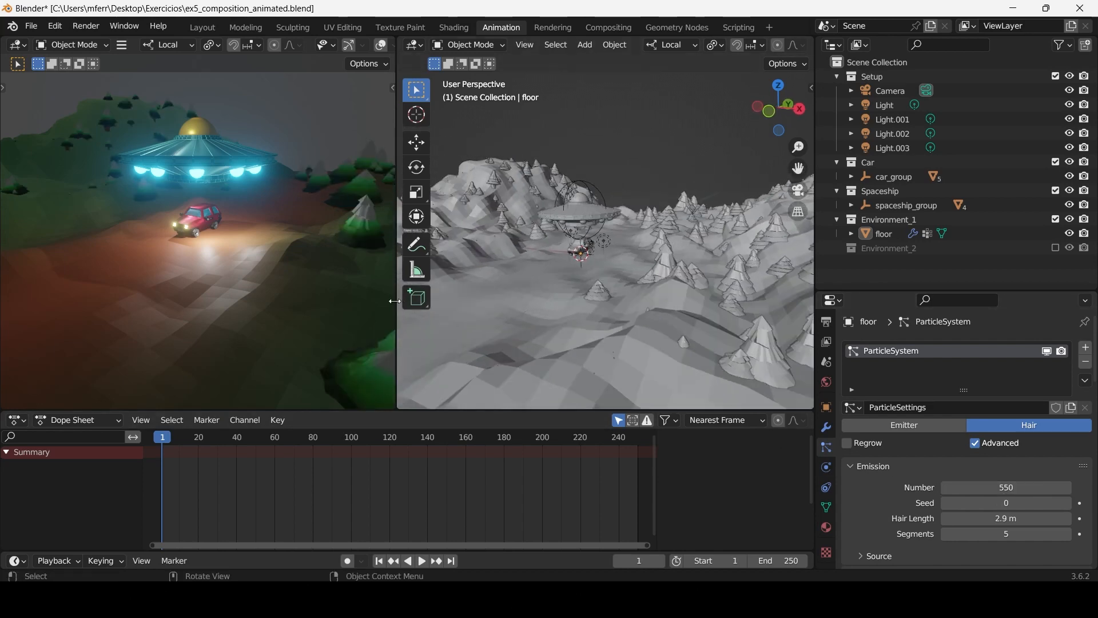
{"action": "left_click_drag", "start_coordinate": [395, 301], "coordinate": [433, 286]}
{"action": "scroll", "coordinate": [372, 282], "scroll_direction": "down", "scroll_amount": 3}
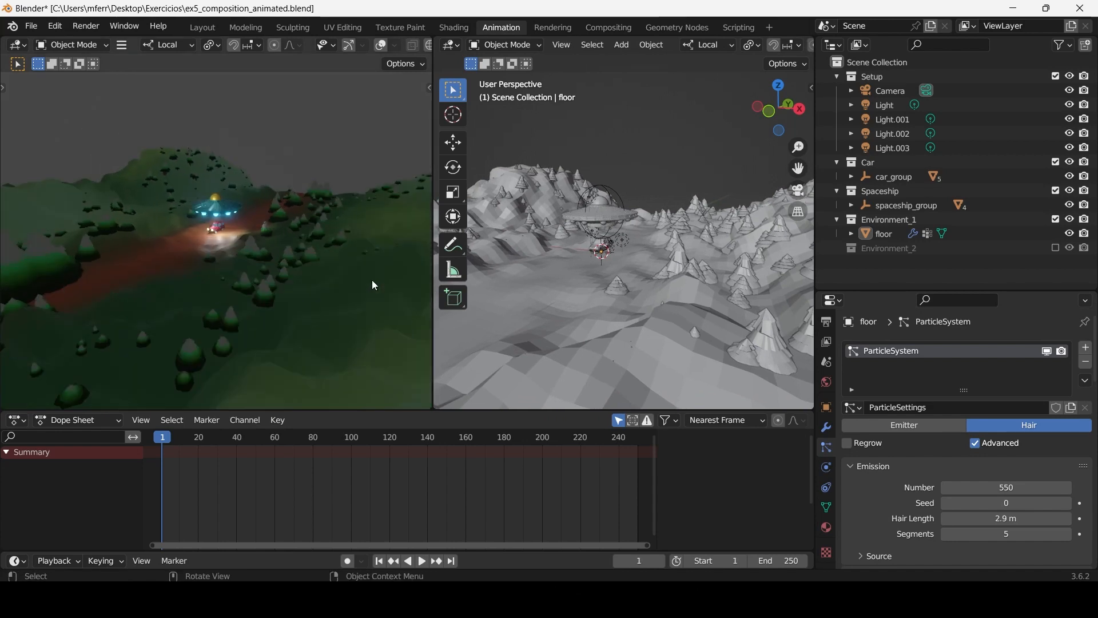
{"action": "scroll", "coordinate": [372, 279], "scroll_direction": "up", "scroll_amount": 7}
{"action": "scroll", "coordinate": [371, 276], "scroll_direction": "down", "scroll_amount": 1}
{"action": "scroll", "coordinate": [376, 190], "scroll_direction": "up", "scroll_amount": 1}
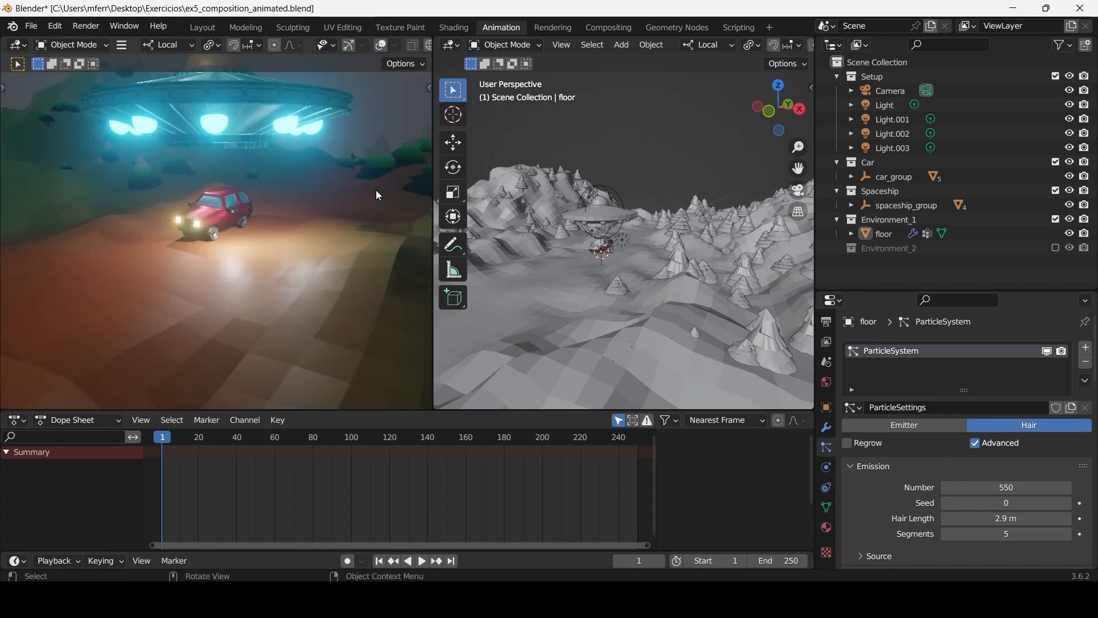
{"action": "scroll", "coordinate": [374, 197], "scroll_direction": "down", "scroll_amount": 3}
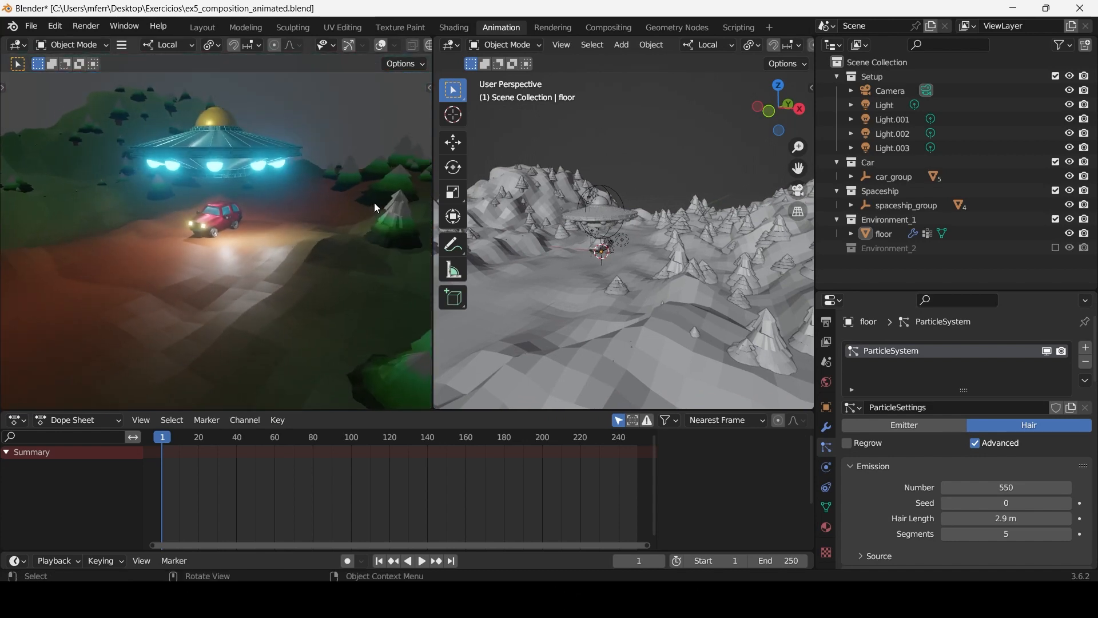
{"action": "left_click_drag", "start_coordinate": [432, 271], "coordinate": [376, 271]}
{"action": "middle_click_drag", "start_coordinate": [551, 221], "coordinate": [701, 210]}
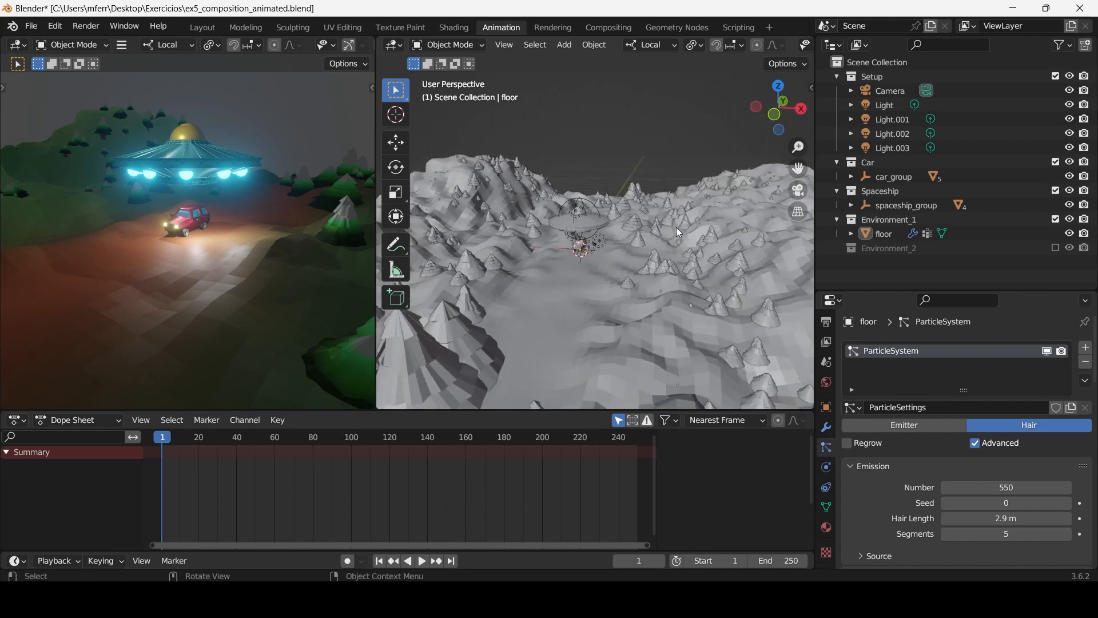
{"action": "middle_click_drag", "start_coordinate": [675, 228], "coordinate": [612, 230]}
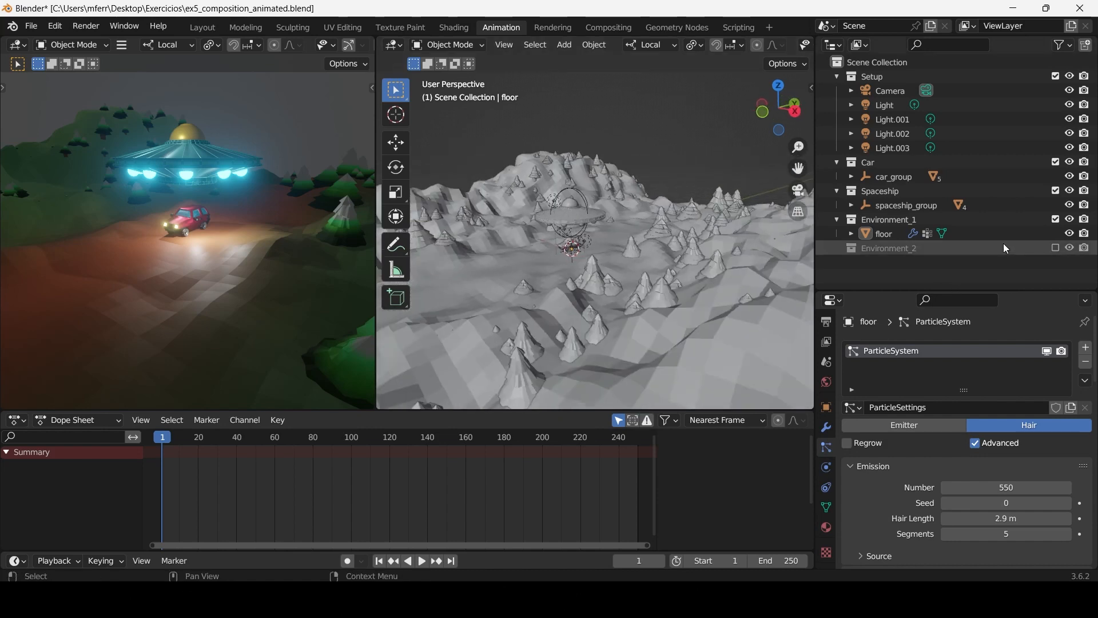
Enable the Environment_2 collection and select its objects tree1, tree2 and tree3.
{"action": "left_click", "coordinate": [1056, 248]}
{"action": "left_click", "coordinate": [1056, 248]}
{"action": "left_click", "coordinate": [1056, 248]}
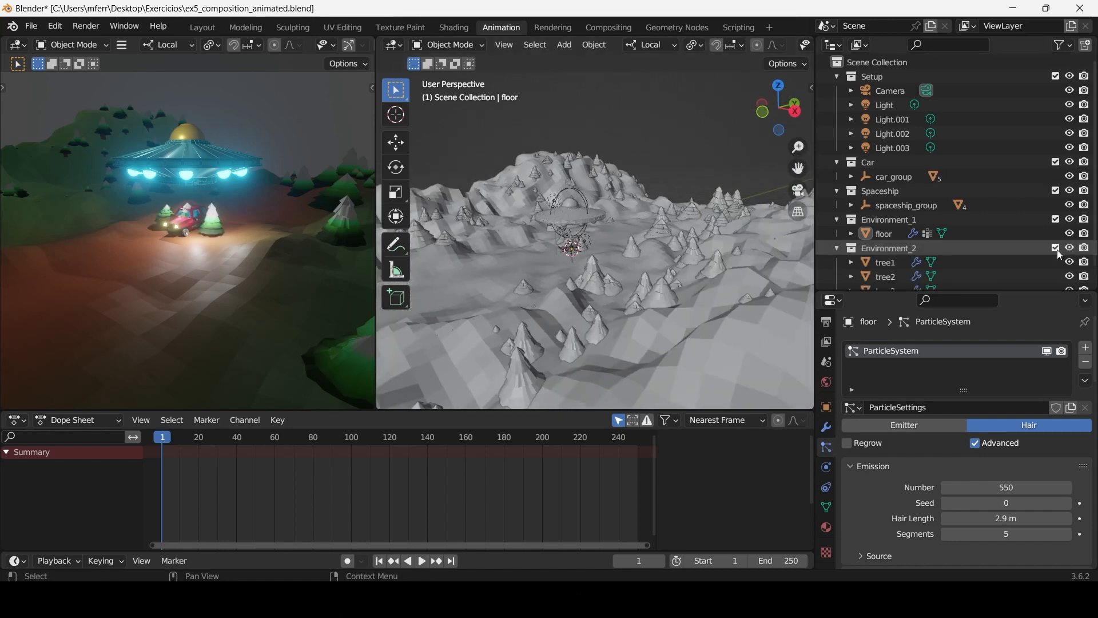
{"action": "left_click", "coordinate": [889, 262]}
{"action": "scroll", "coordinate": [899, 252], "scroll_direction": "down", "scroll_amount": 1}
{"action": "left_click", "coordinate": [891, 275], "text": "shift"}
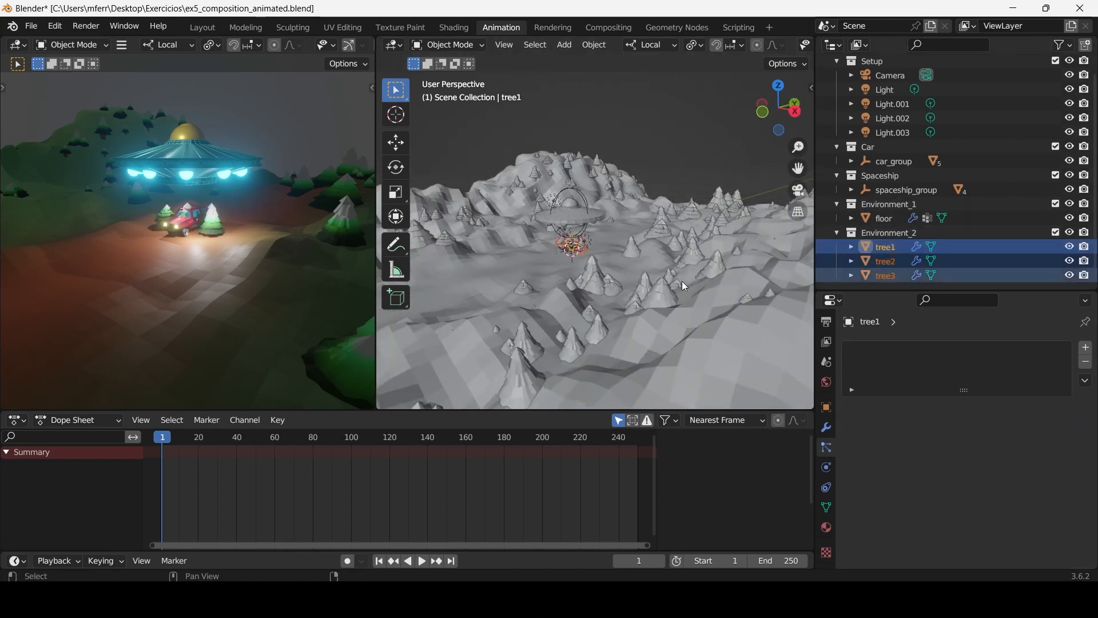
Move the three source trees along the Y axis from beneath the spaceship to beyond the terrain's edge.
{"action": "middle_click_drag", "start_coordinate": [543, 282], "coordinate": [568, 281]}
{"action": "scroll", "coordinate": [568, 280], "scroll_direction": "up", "scroll_amount": 3}
{"action": "middle_click_drag", "start_coordinate": [553, 228], "coordinate": [468, 279]}
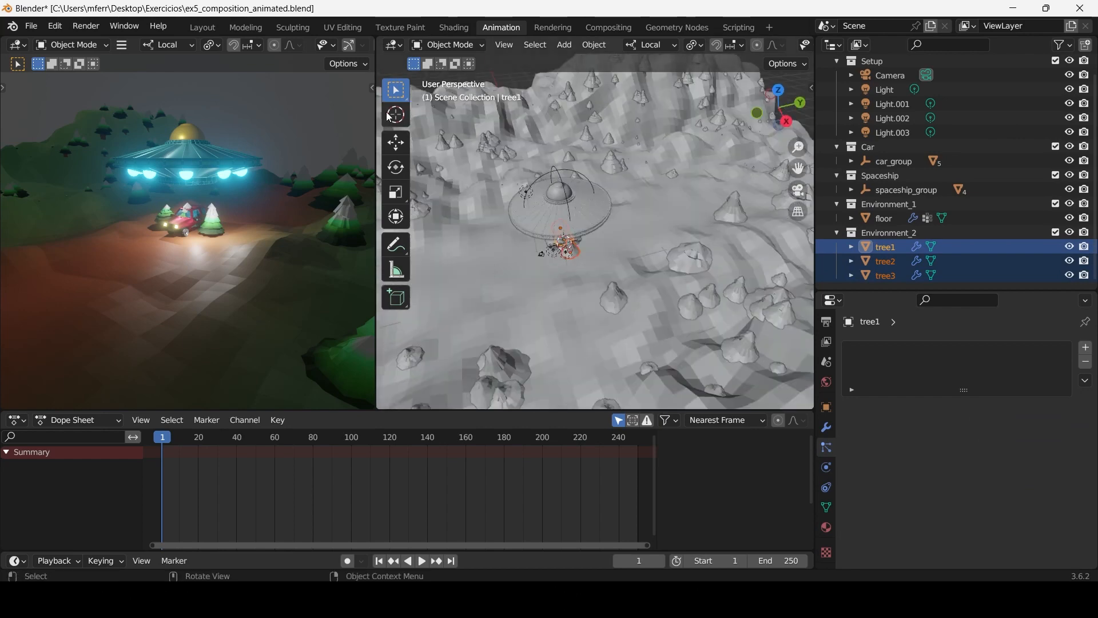
{"action": "left_click", "coordinate": [399, 147]}
{"action": "scroll", "coordinate": [649, 252], "scroll_direction": "down", "scroll_amount": 4}
{"action": "middle_click_drag", "start_coordinate": [650, 251], "coordinate": [707, 217], "text": "shift"}
{"action": "left_click_drag", "start_coordinate": [701, 191], "coordinate": [475, 259]}
{"action": "middle_click_drag", "start_coordinate": [474, 260], "coordinate": [700, 171], "text": "shift"}
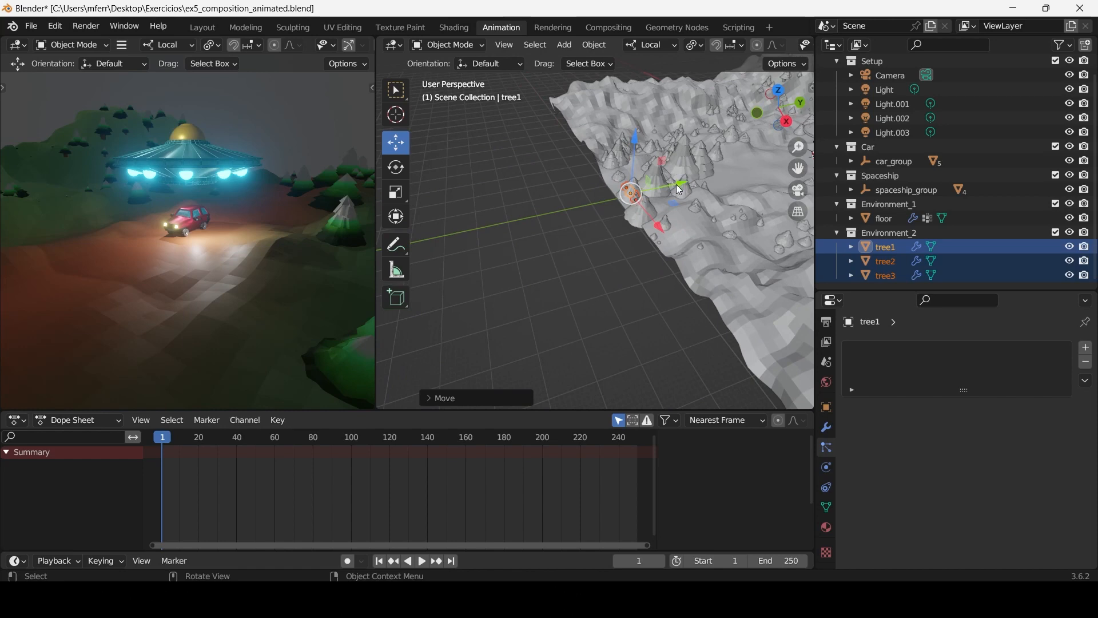
{"action": "left_click_drag", "start_coordinate": [676, 184], "coordinate": [617, 194]}
{"action": "middle_click_drag", "start_coordinate": [625, 237], "coordinate": [652, 220]}
Try lowering the three source trees along the Z axis, and undo that move.
{"action": "left_click_drag", "start_coordinate": [596, 141], "coordinate": [613, 222]}
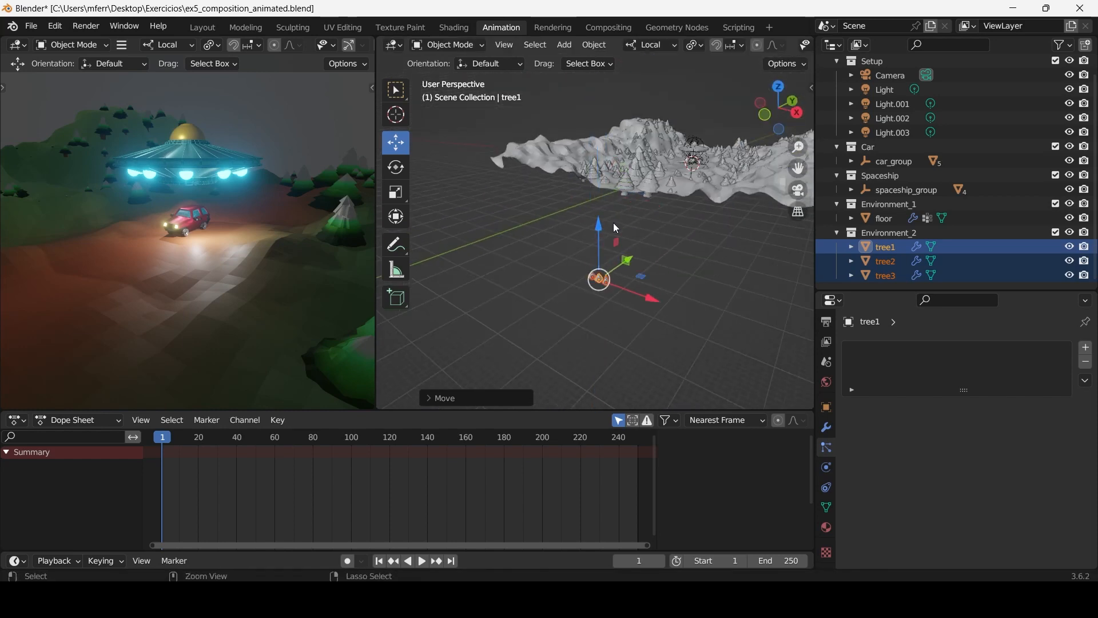
{"action": "key", "text": "ctrl+z"}
{"action": "middle_click_drag", "start_coordinate": [613, 222], "coordinate": [575, 218]}
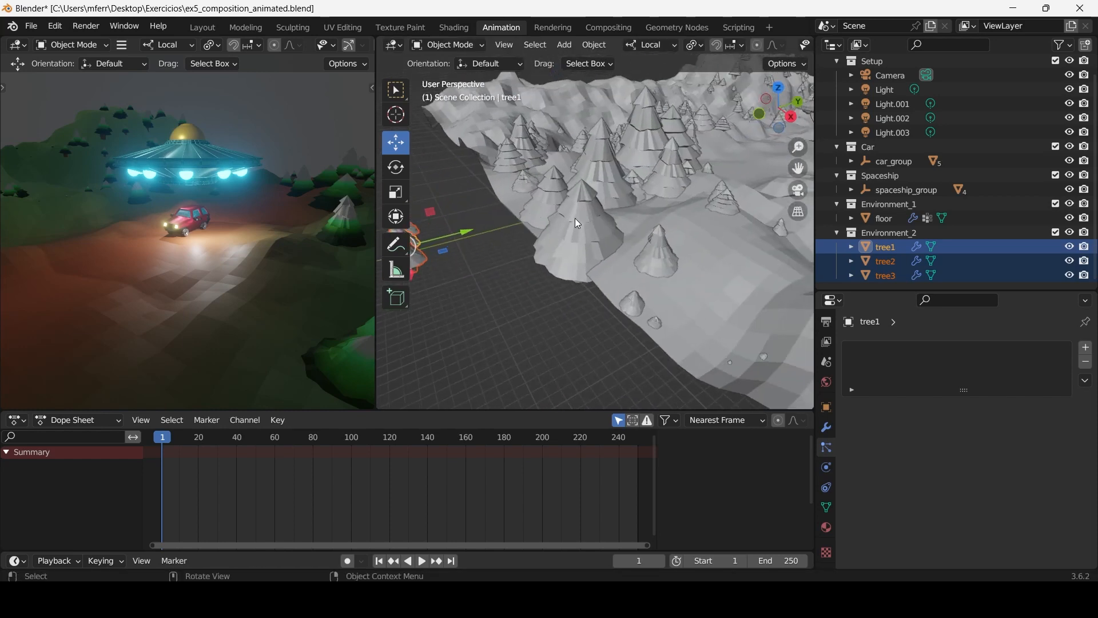
{"action": "middle_click_drag", "start_coordinate": [692, 242], "coordinate": [660, 305]}
{"action": "scroll", "coordinate": [671, 272], "scroll_direction": "down", "scroll_amount": 1}
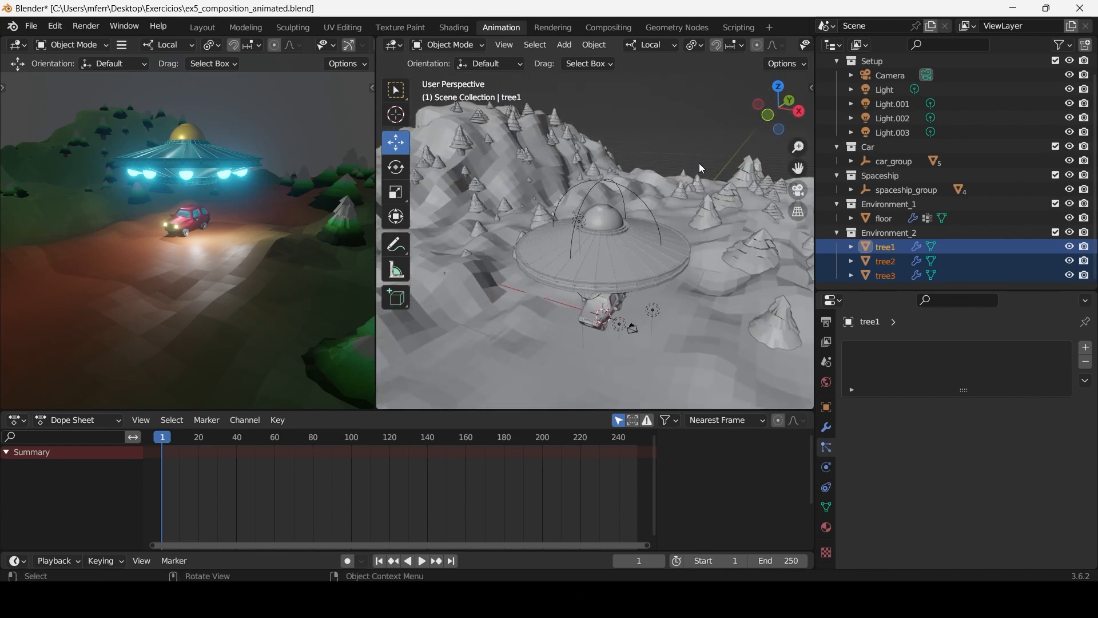
Deselect the source trees and look over the terrain around the car and spaceship.
{"action": "key", "text": "alt+a"}
{"action": "scroll", "coordinate": [684, 259], "scroll_direction": "down", "scroll_amount": 2}
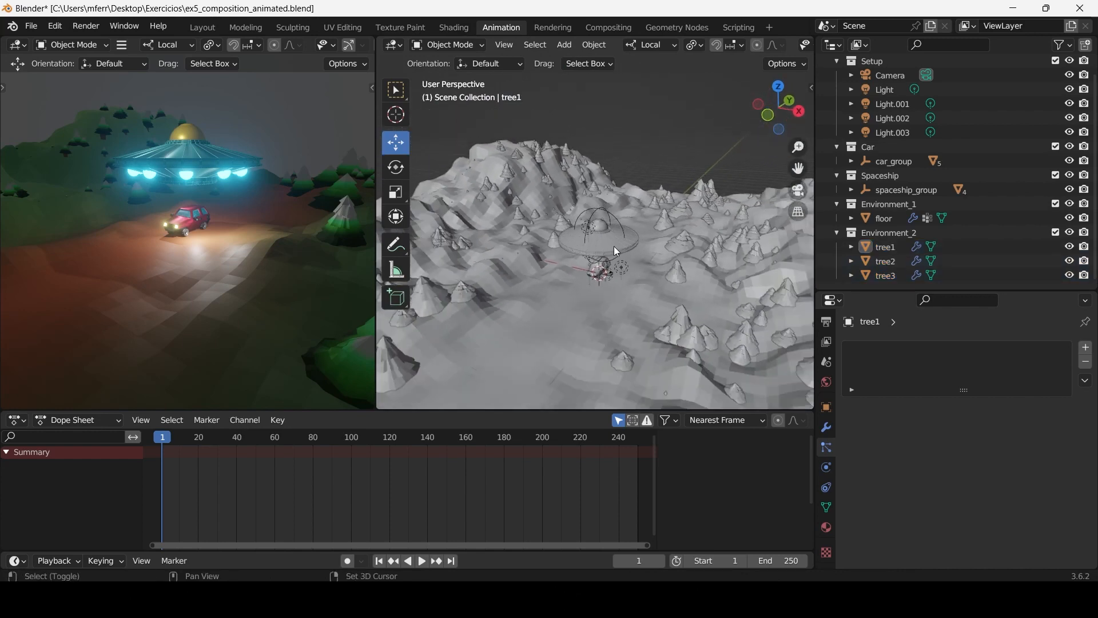
{"action": "middle_click_drag", "start_coordinate": [613, 246], "coordinate": [642, 208], "text": "shift"}
{"action": "scroll", "coordinate": [592, 227], "scroll_direction": "up", "scroll_amount": 3}
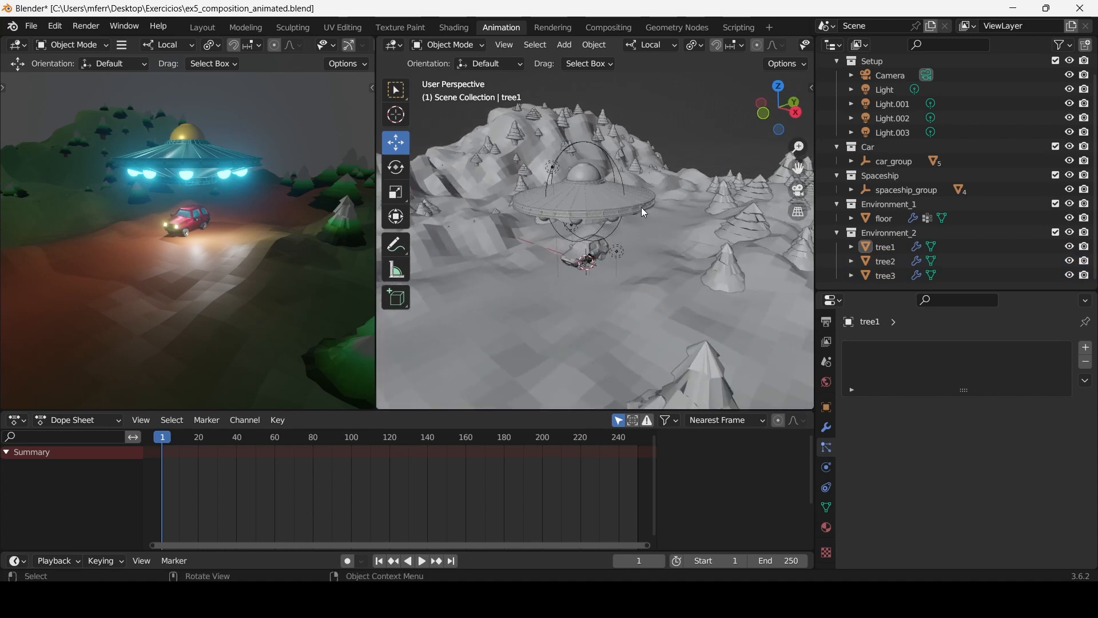